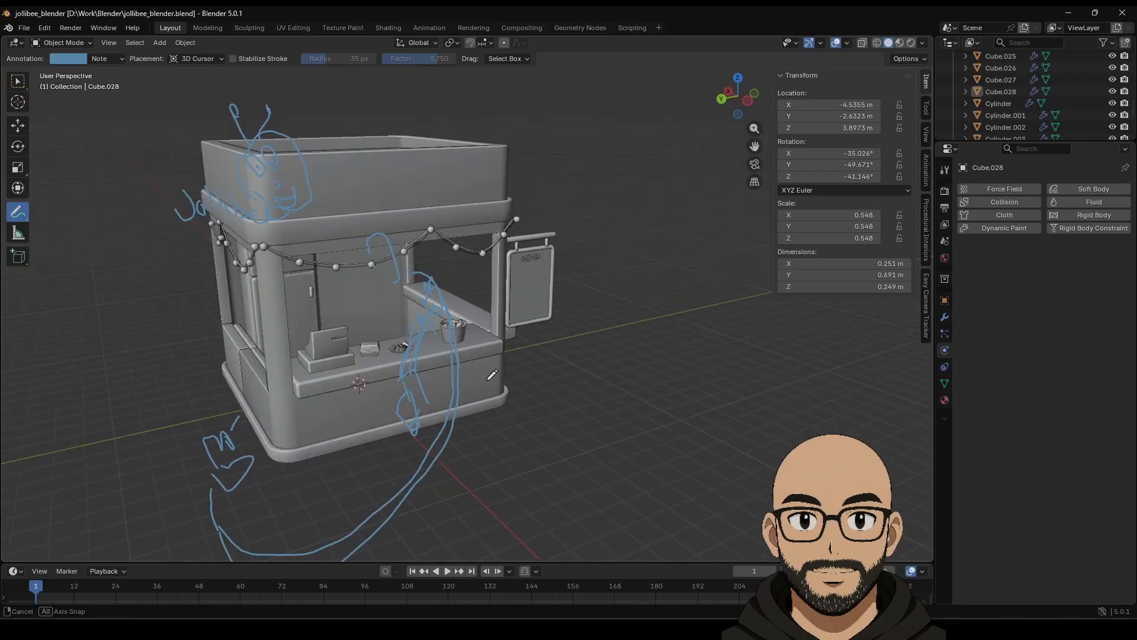
pyautogui.scroll(-10, 1066, 94)
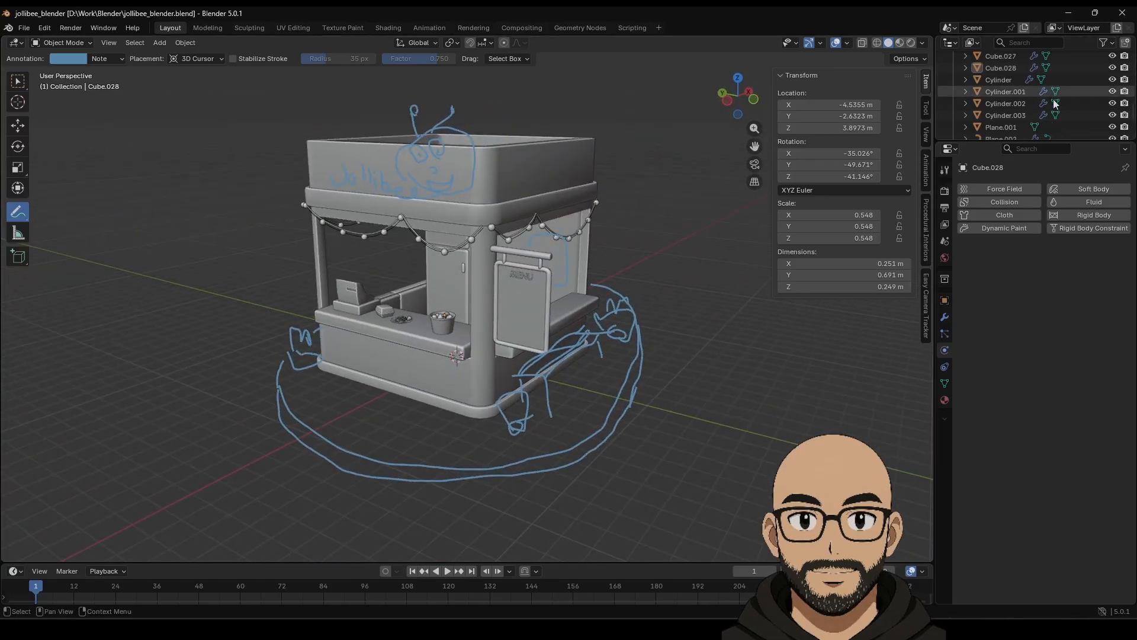
pyautogui.scroll(10, 1066, 95)
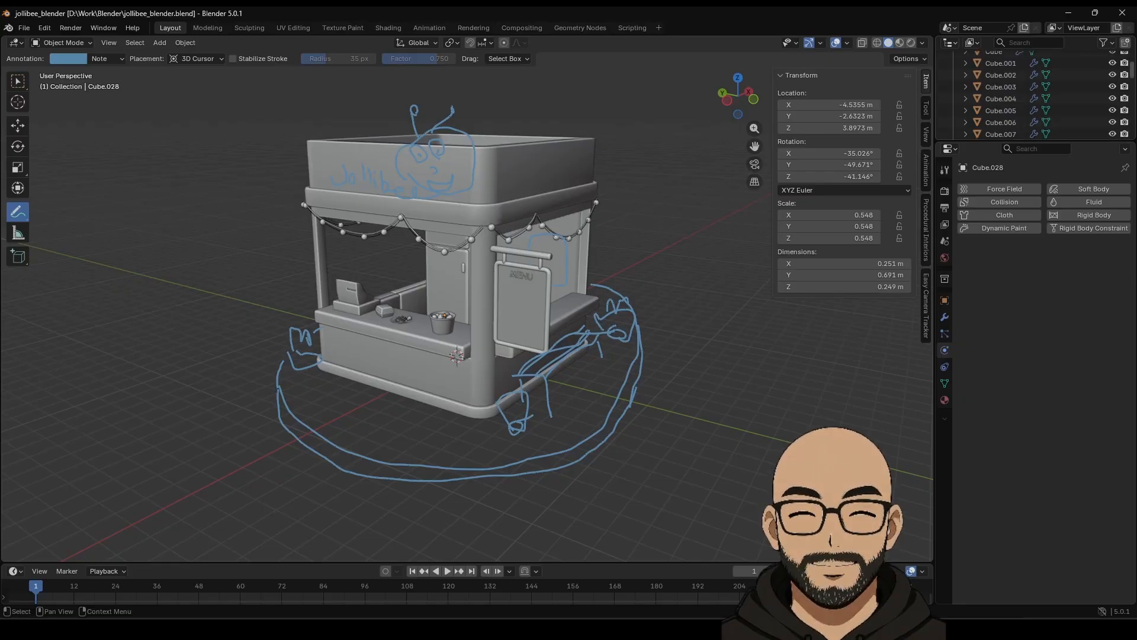
pyautogui.scroll(-10, 1066, 94)
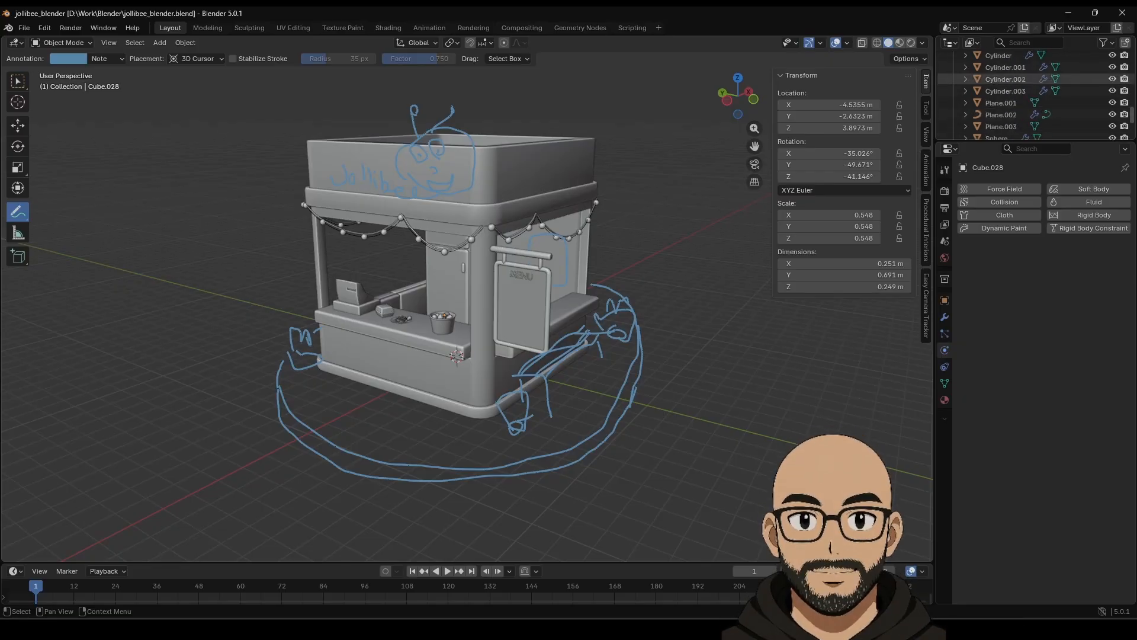
pyautogui.scroll(-3, 1042, 95)
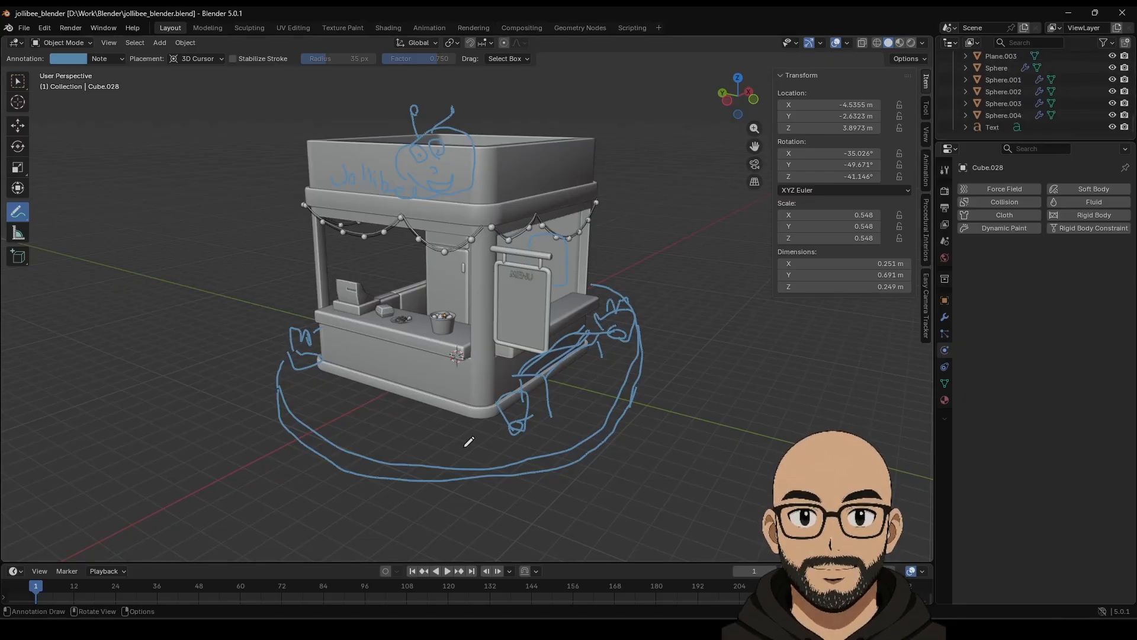
# Erase all the blue annotation sketches on and around the food stall with the Annotate Eraser.
pyautogui.click(19, 222)
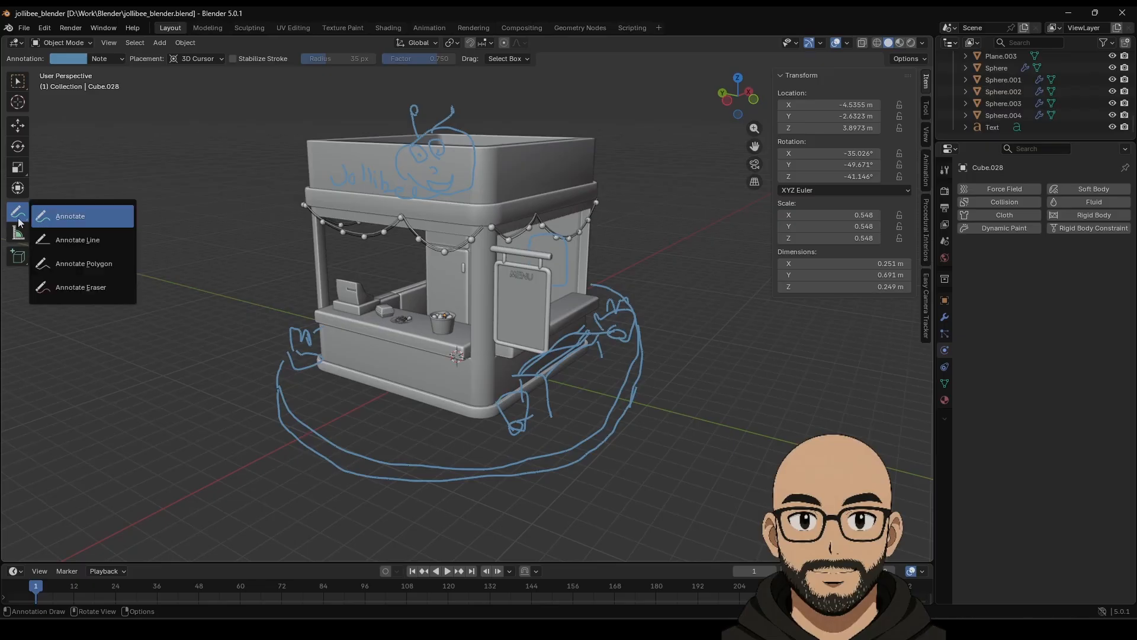
pyautogui.click(80, 287)
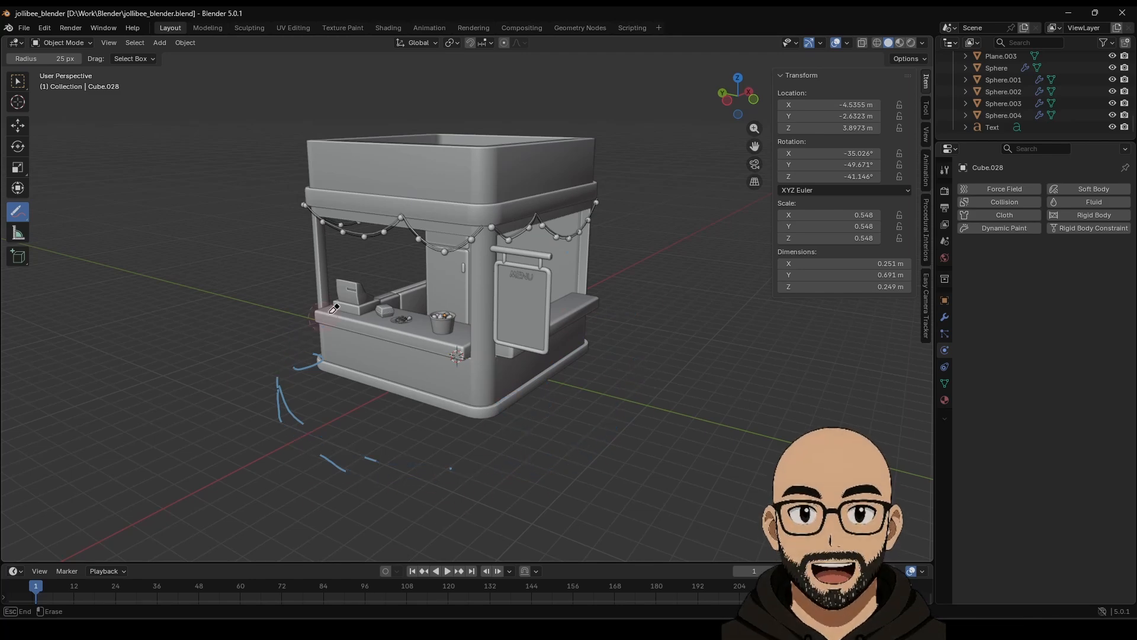
pyautogui.moveTo(329, 403); pyautogui.dragTo(368, 369, button='middle')
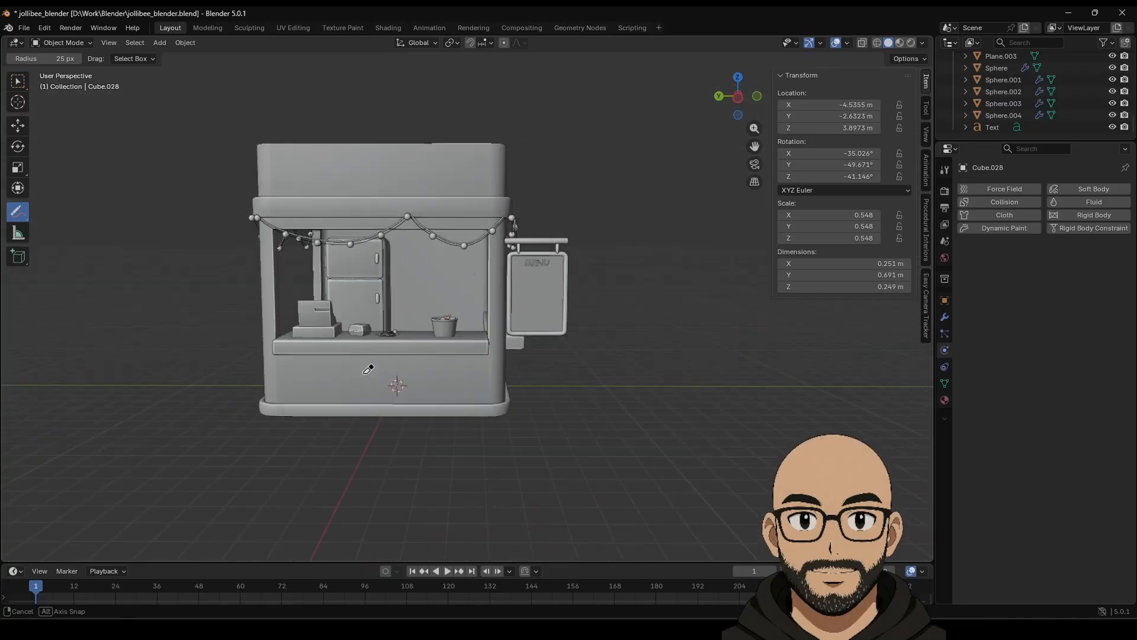
pyautogui.moveTo(309, 238); pyautogui.dragTo(378, 281, button='middle')
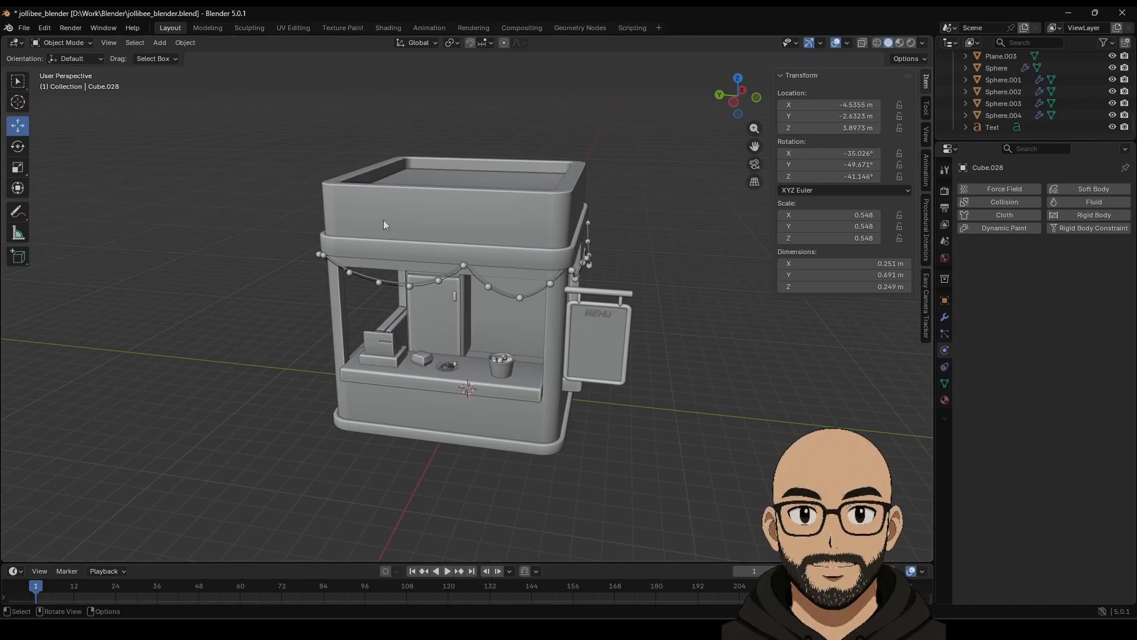
# Import jollibee.svg as Scalable Vector Graphics from the burger_shop folder in Downloads.
pyautogui.click(24, 29)
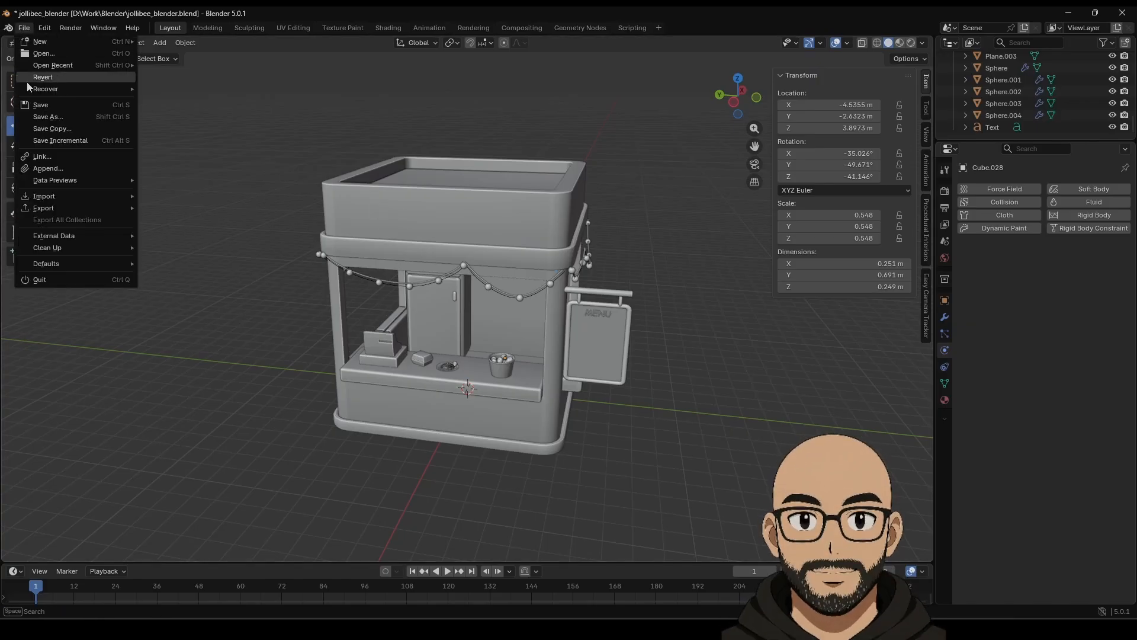
pyautogui.moveTo(82, 200)
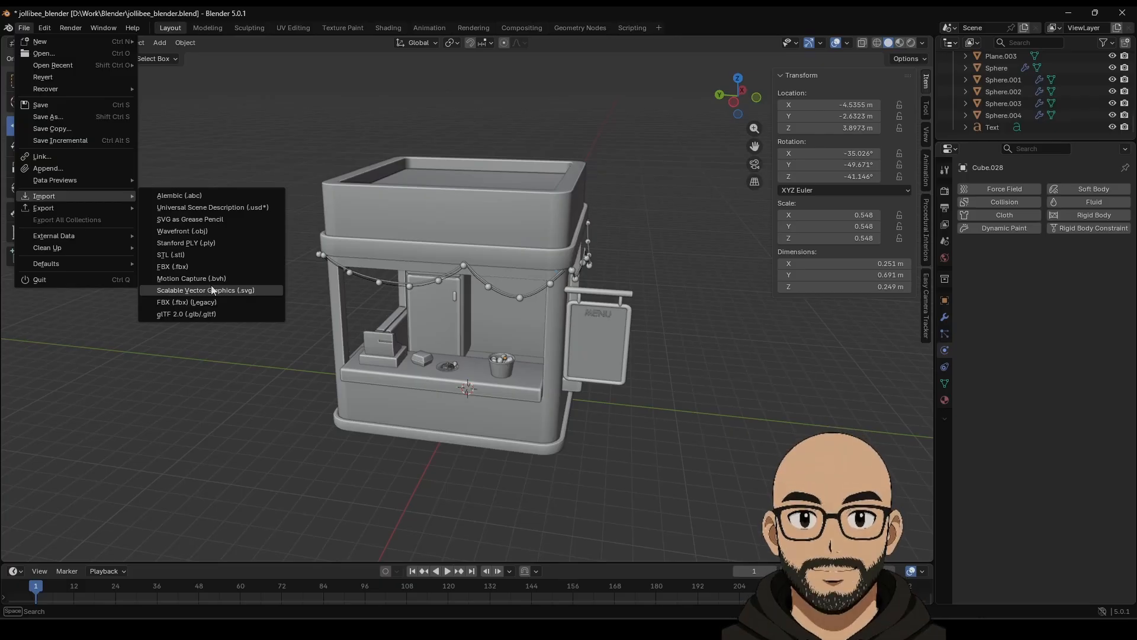
pyautogui.click(197, 290)
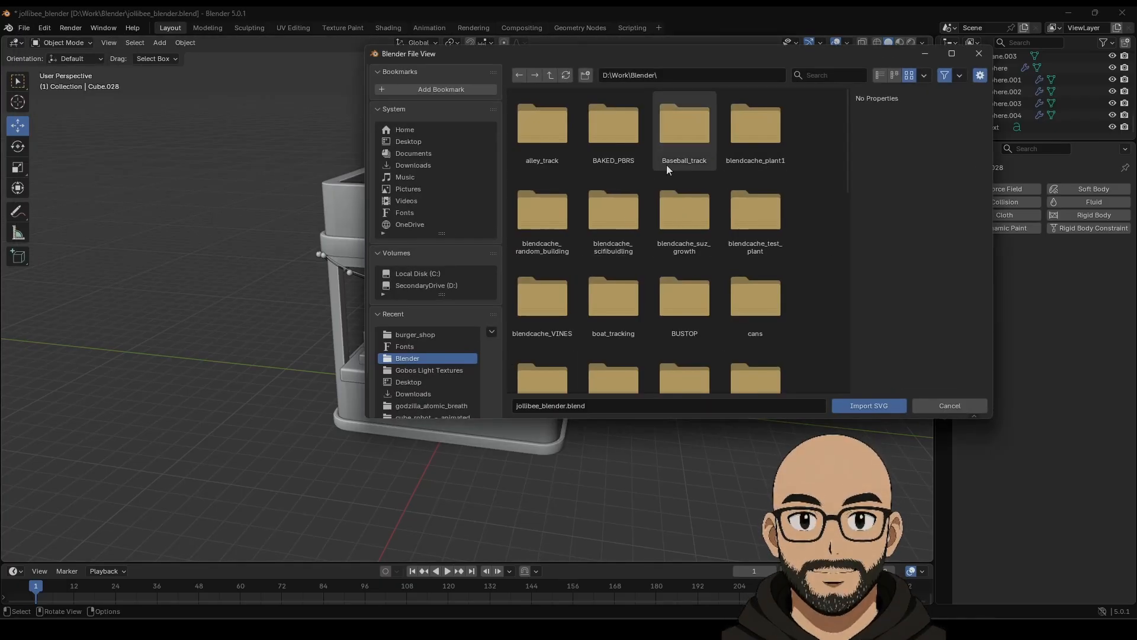
pyautogui.click(418, 167)
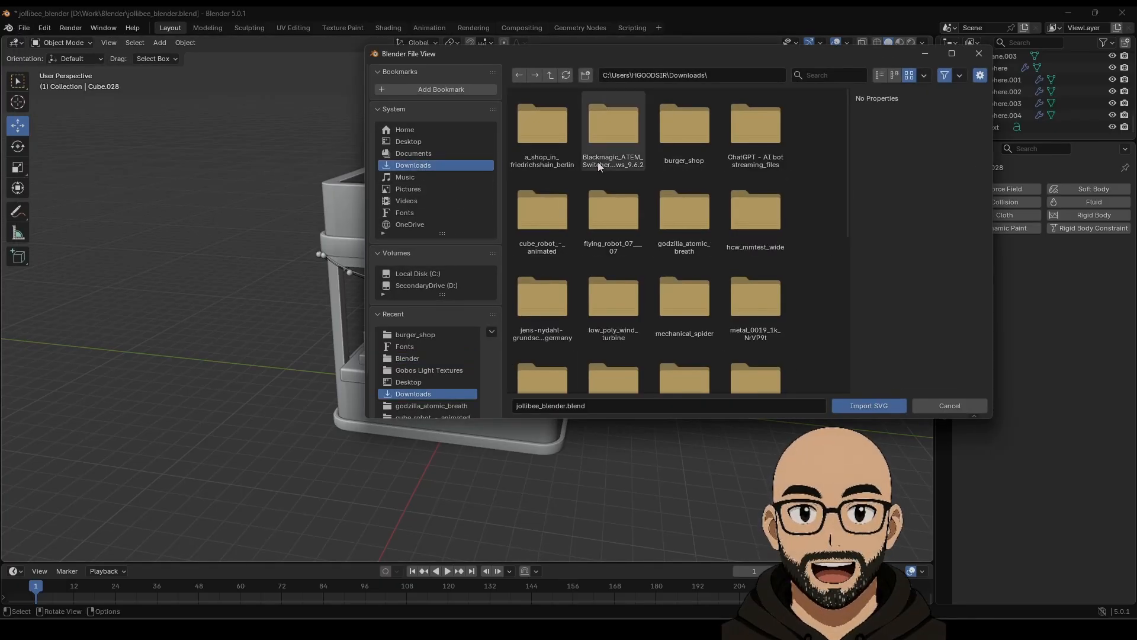
pyautogui.doubleClick(698, 148)
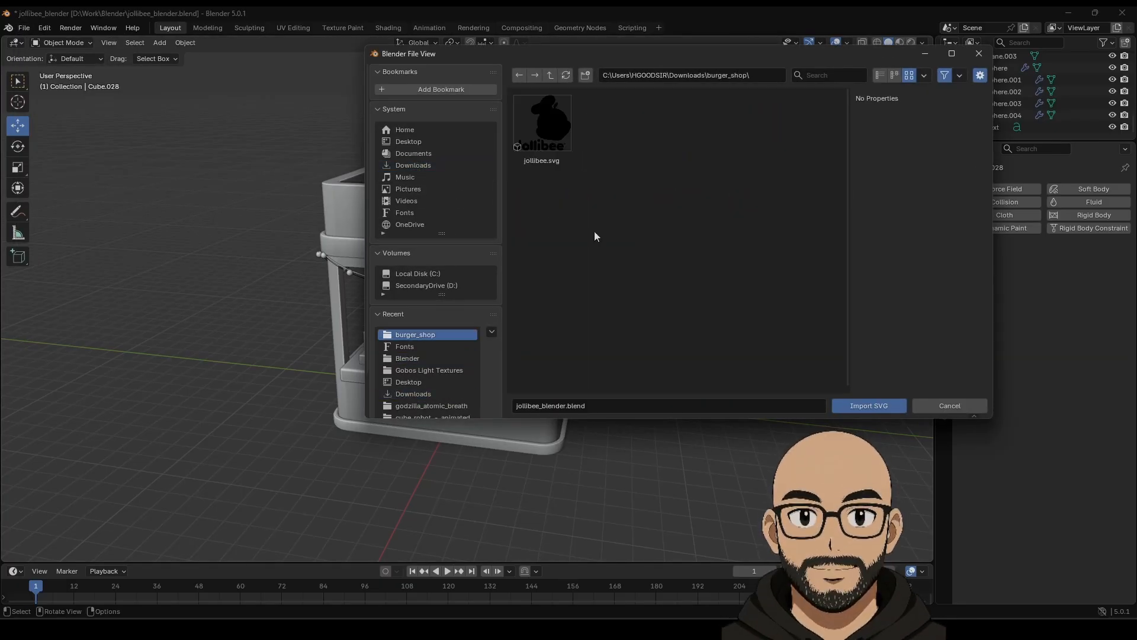
pyautogui.click(865, 407)
# Select all objects of the jollibee.svg collection and move them about -10.75 m along X, out in front of the stall.
pyautogui.moveTo(673, 407); pyautogui.dragTo(524, 406, button='middle')
pyautogui.scroll(-3, 531, 410)
pyautogui.scroll(-4, 529, 403)
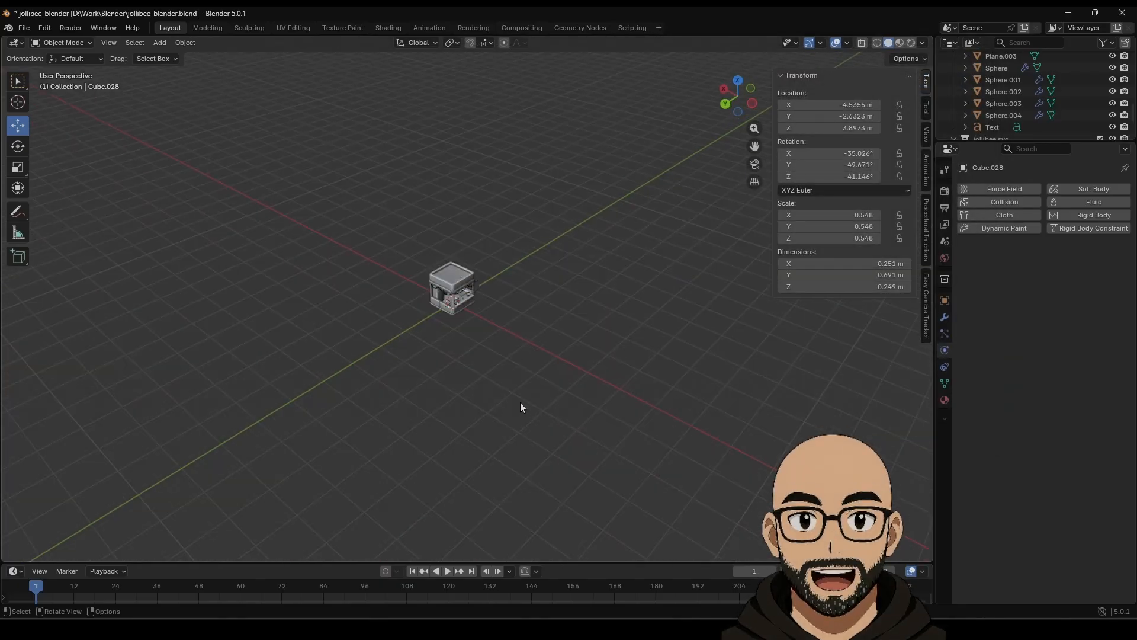
pyautogui.scroll(5, 519, 401)
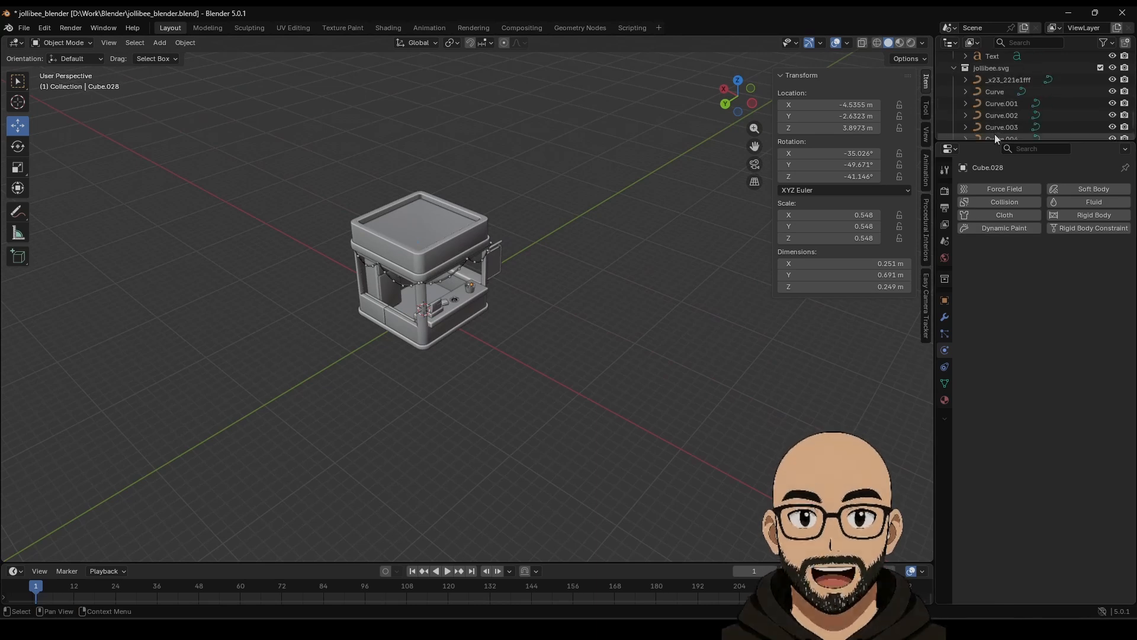
pyautogui.click(994, 71)
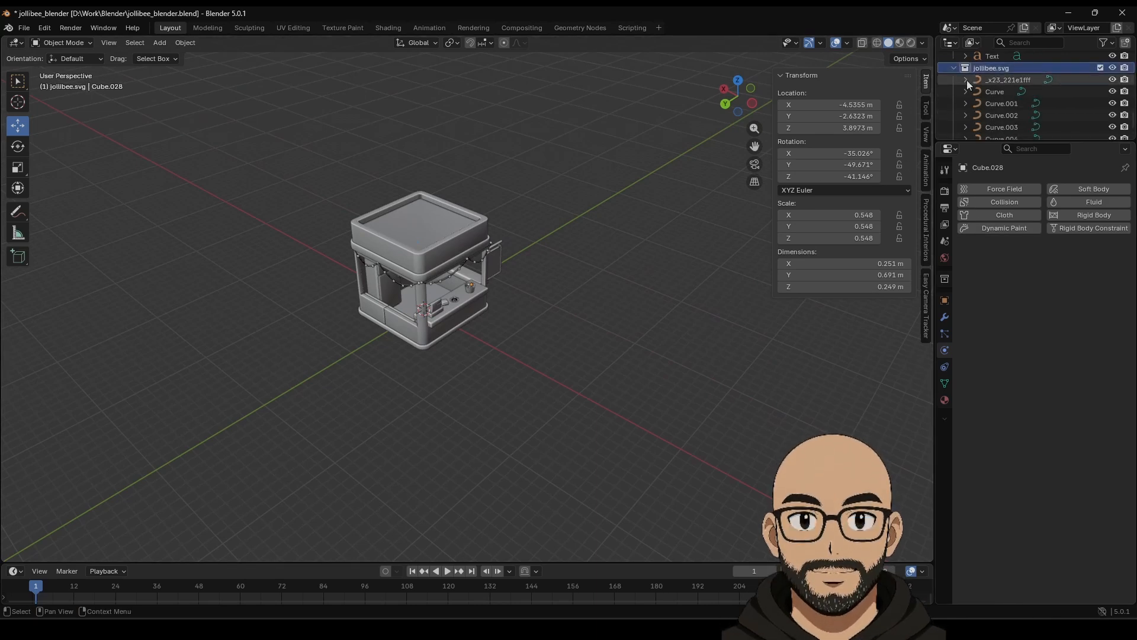
pyautogui.rightClick(998, 69)
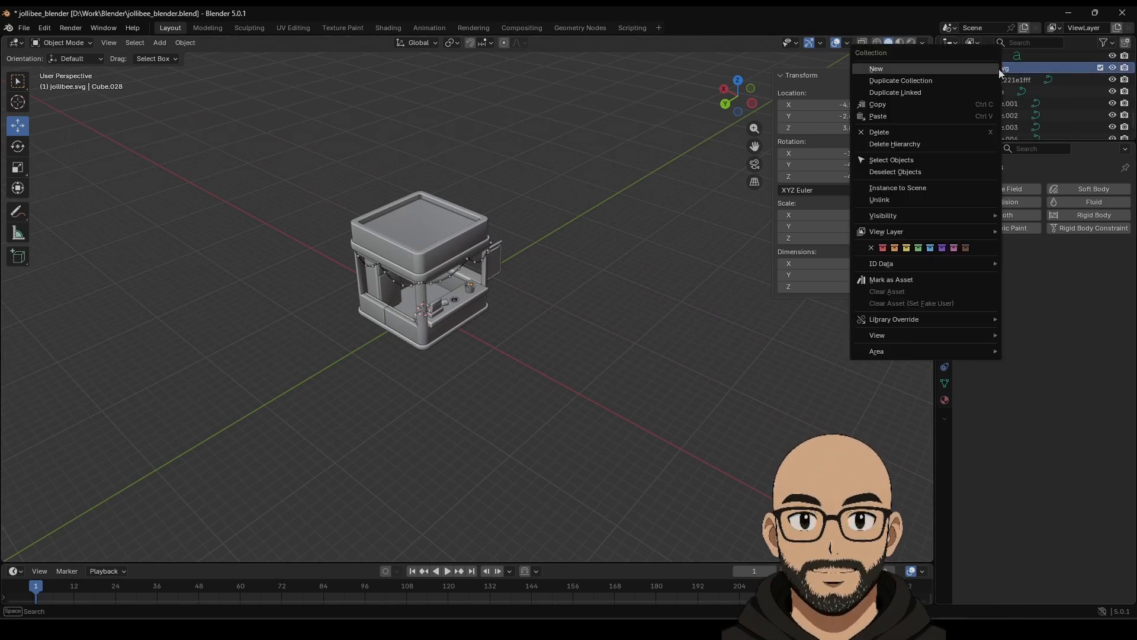
pyautogui.click(925, 159)
pyautogui.press('g')
pyautogui.press('x')
pyautogui.click(528, 382)
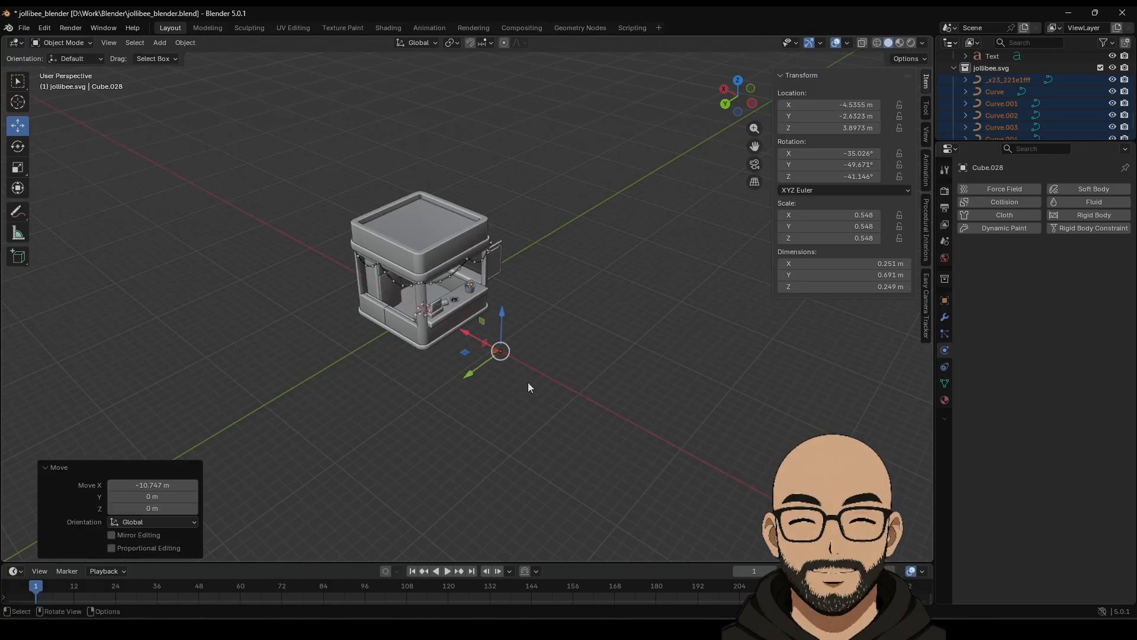
# Scale the imported logo up by about 28.95 and rotate it about -91.9° around the Z axis.
pyautogui.press('s')
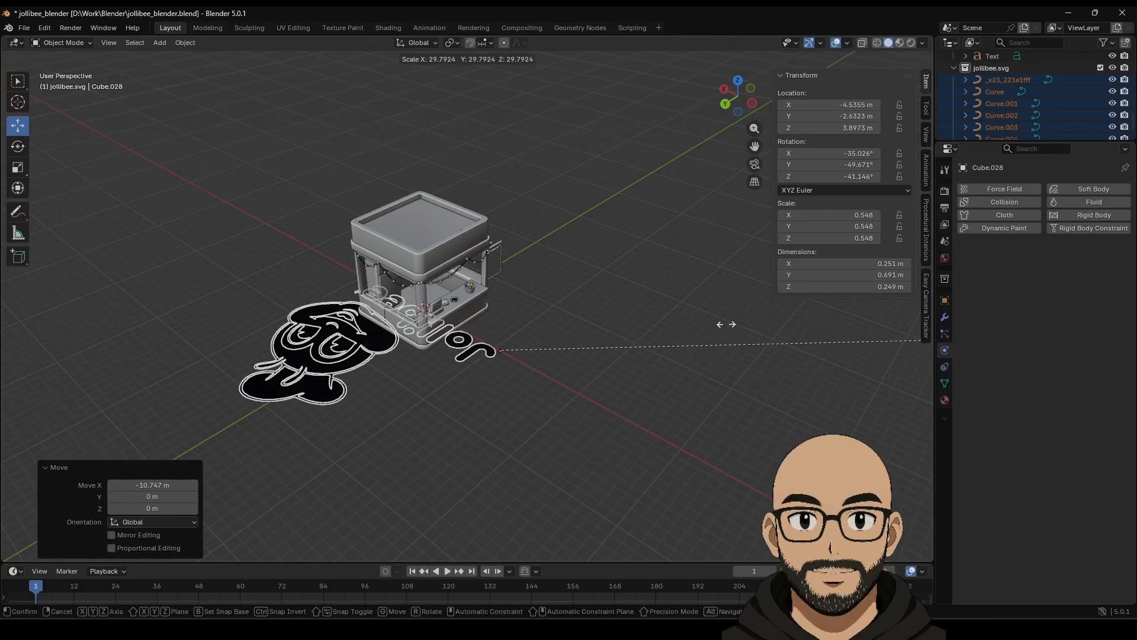
pyautogui.click(522, 392)
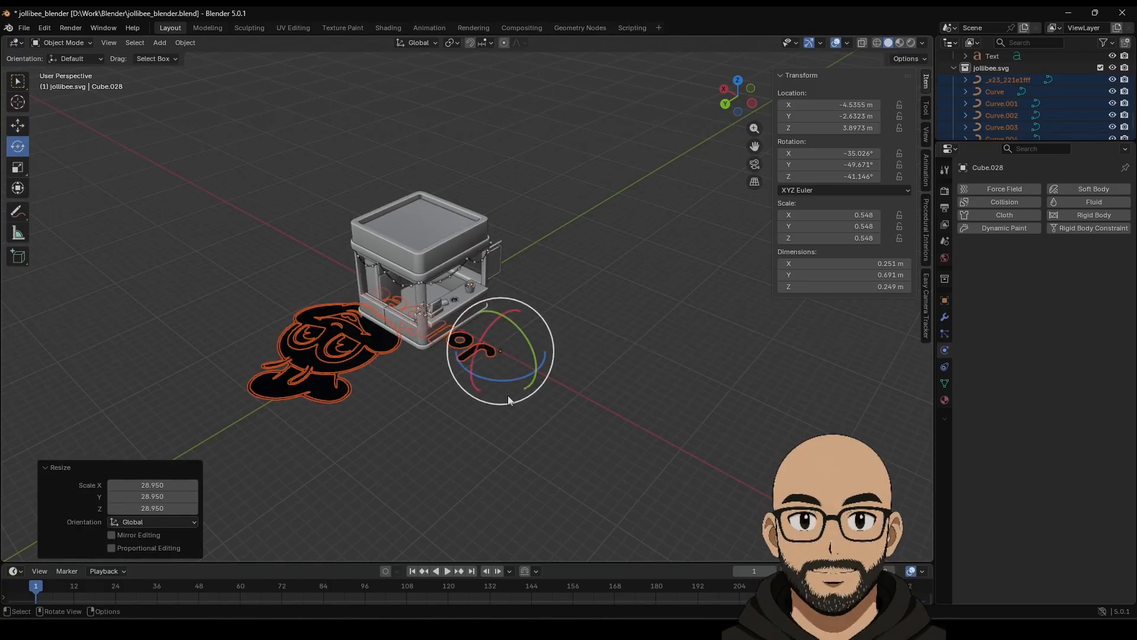
pyautogui.moveTo(520, 378); pyautogui.dragTo(457, 376)
# Scale the logo down twice, by about 0.572 and about 0.69, to suit the size of the stall.
pyautogui.press('s')
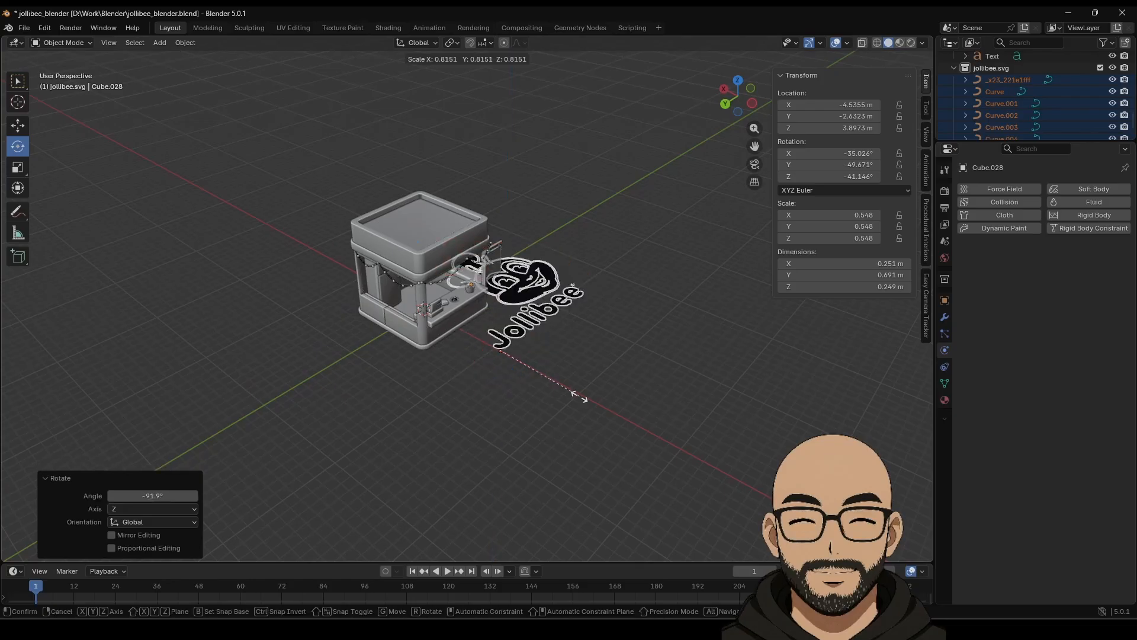
pyautogui.click(555, 382)
pyautogui.moveTo(555, 382); pyautogui.dragTo(531, 404, button='middle')
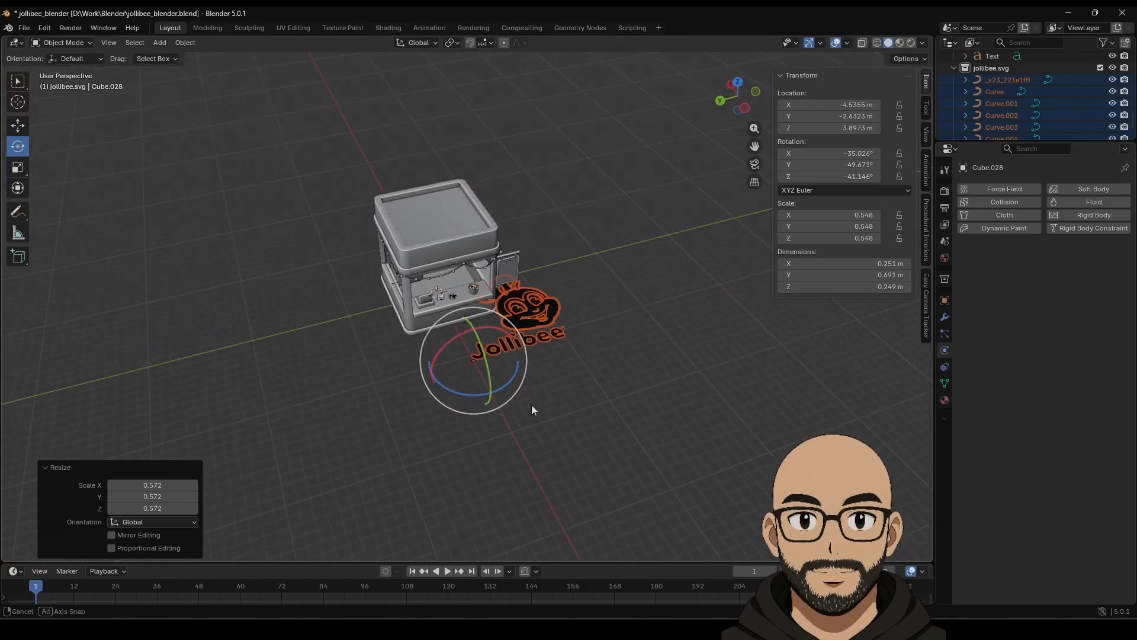
pyautogui.scroll(6, 531, 404)
pyautogui.press('s')
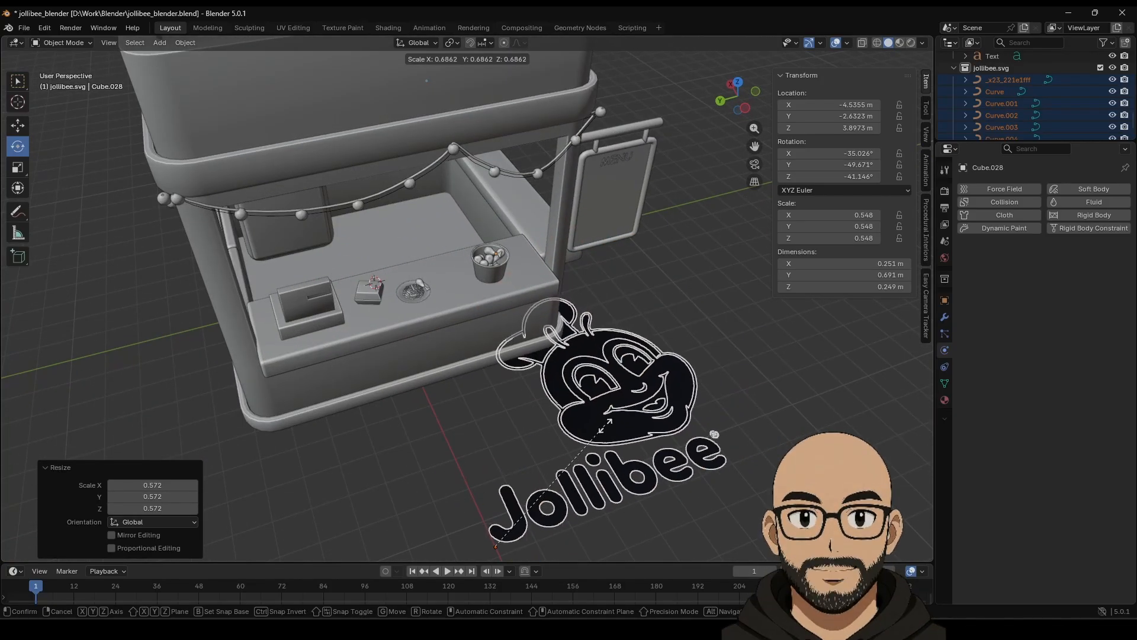
pyautogui.click(605, 425)
# Rotate the logo -90° around the Y axis so it stands upright.
pyautogui.moveTo(606, 425); pyautogui.dragTo(652, 400, button='middle')
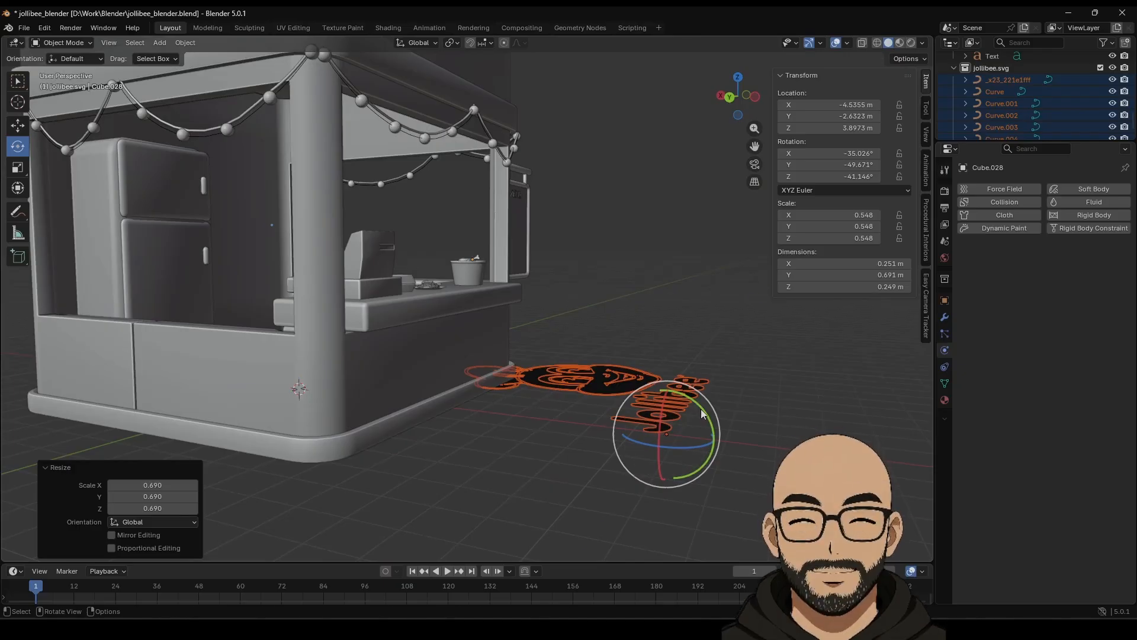
pyautogui.moveTo(701, 408); pyautogui.dragTo(710, 491)
pyautogui.moveTo(757, 432); pyautogui.dragTo(601, 421, button='middle')
pyautogui.scroll(-4, 668, 437)
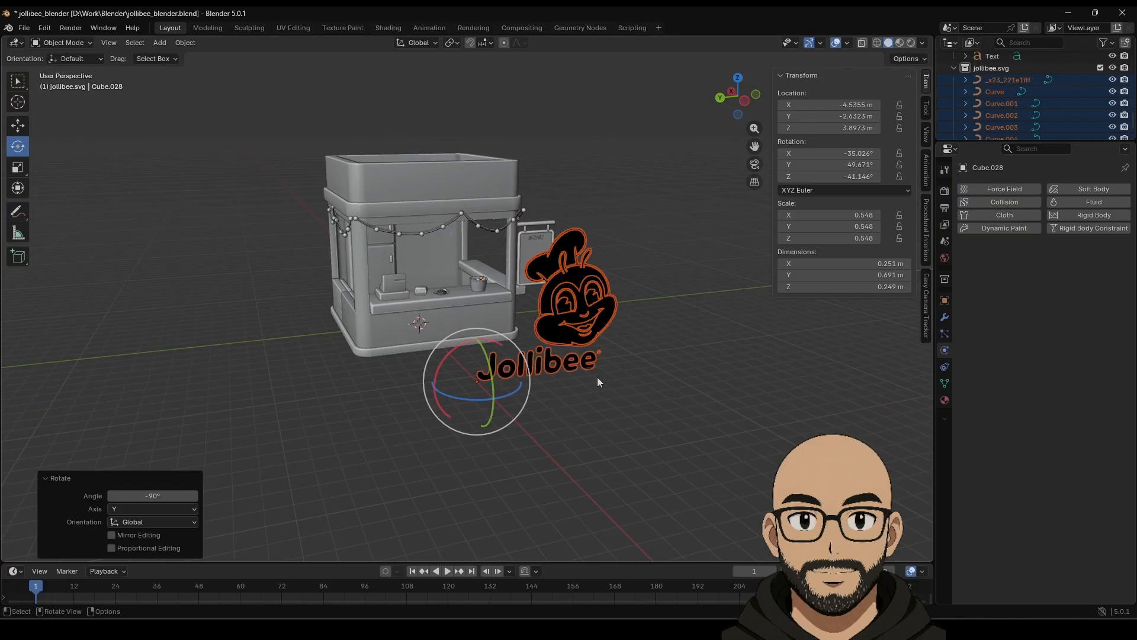
# Raise the logo to the stall's upper fascia and move it back against the front, finishing with about 2.18 m more along Z.
pyautogui.moveTo(566, 209); pyautogui.dragTo(322, 251, button='middle')
pyautogui.click(26, 130)
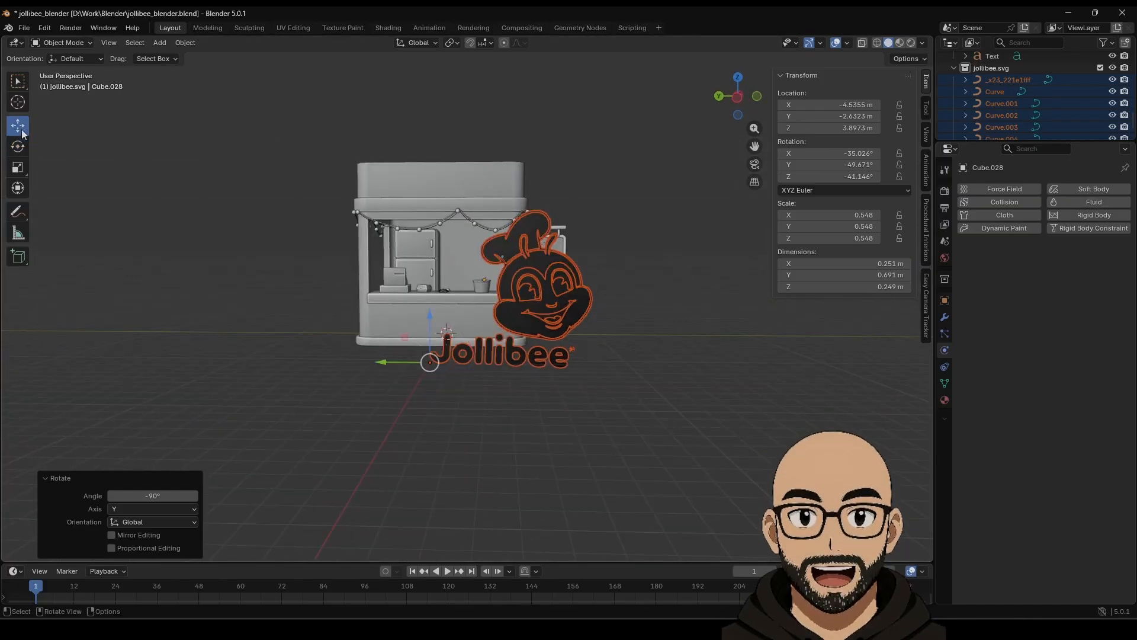
pyautogui.moveTo(514, 308); pyautogui.dragTo(514, 327, button='middle')
pyautogui.moveTo(474, 322); pyautogui.dragTo(477, 231)
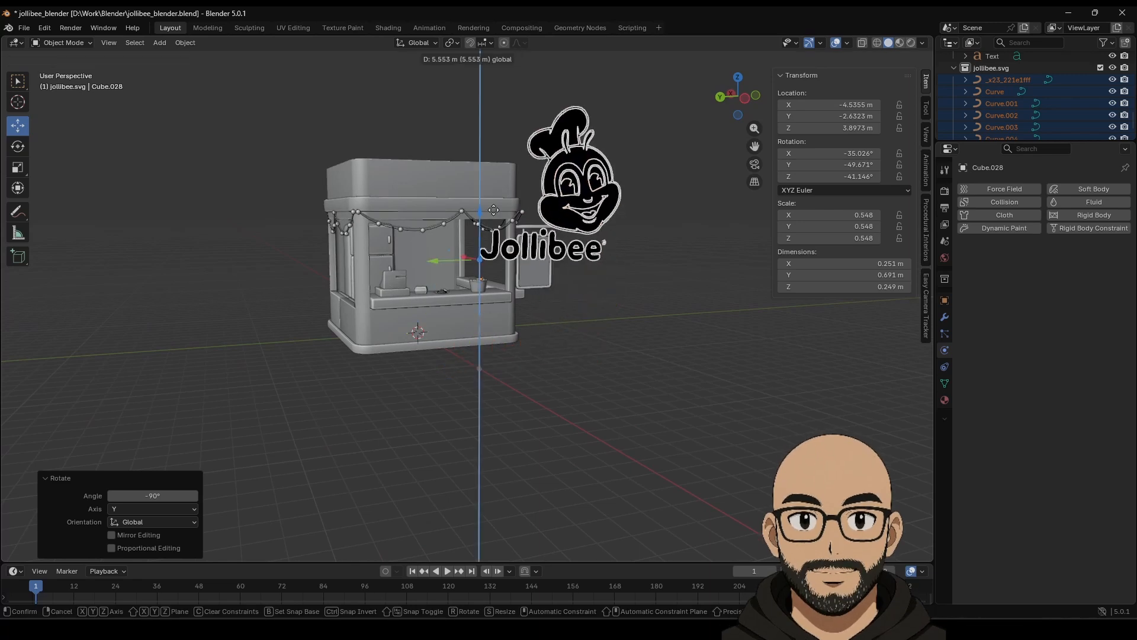
pyautogui.moveTo(477, 231); pyautogui.dragTo(536, 261, button='middle')
pyautogui.moveTo(528, 240); pyautogui.dragTo(428, 225)
pyautogui.moveTo(569, 252); pyautogui.dragTo(455, 219, button='middle')
pyautogui.moveTo(437, 185); pyautogui.dragTo(415, 148)
# Level the logo in Left Orthographic view by rotating it about -2.24° around the X axis.
pyautogui.moveTo(414, 148); pyautogui.dragTo(486, 172, button='middle')
pyautogui.keyDown('shift'); pyautogui.moveTo(579, 206); pyautogui.dragTo(578, 242, button='middle'); pyautogui.keyUp('shift')
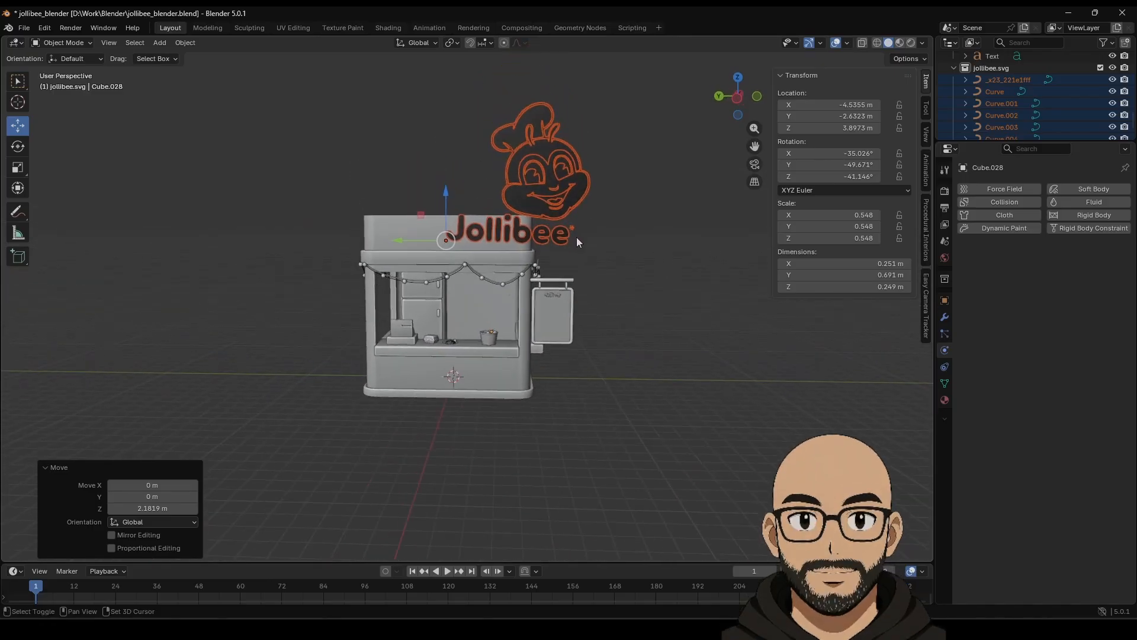
pyautogui.click(737, 98)
pyautogui.scroll(6, 549, 244)
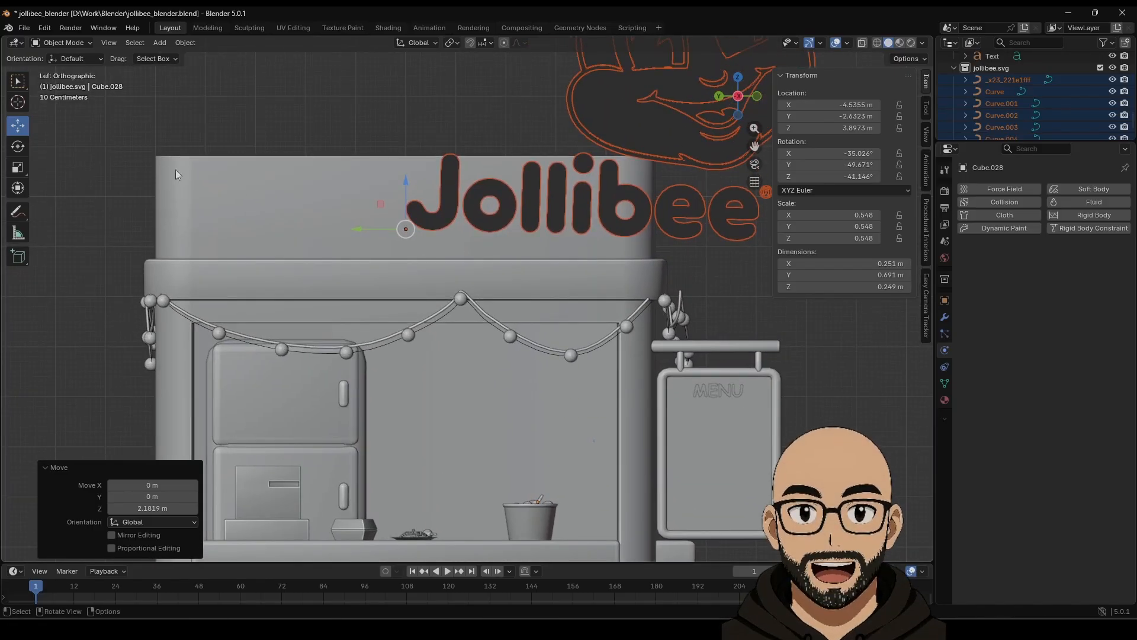
pyautogui.hotkey('shift', 'space')
pyautogui.press('r')
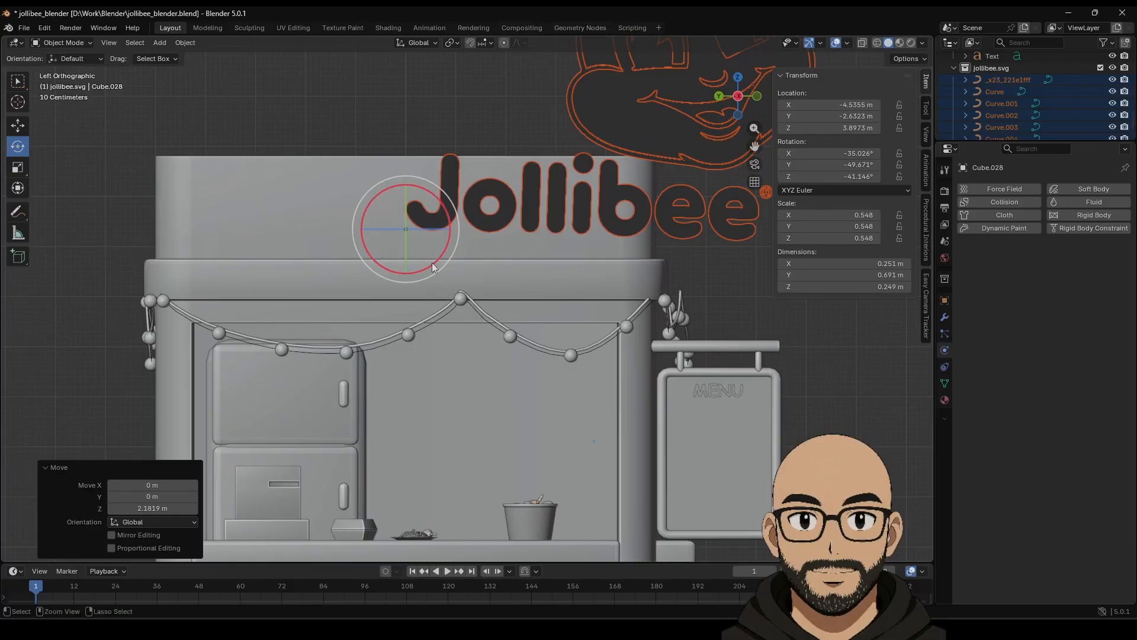
pyautogui.moveTo(432, 267); pyautogui.dragTo(437, 261)
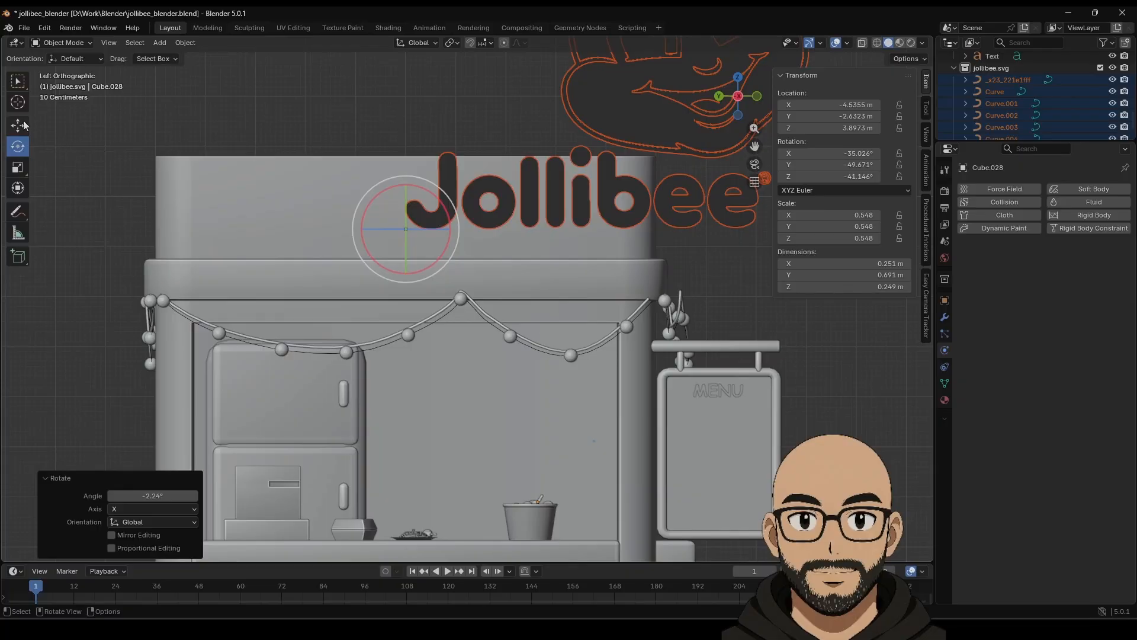
# Move the logo along Y so the Jollibee lettering fits within the front fascia, and deselect everything.
pyautogui.moveTo(364, 230); pyautogui.dragTo(220, 203)
pyautogui.moveTo(418, 136); pyautogui.dragTo(595, 115, button='middle')
pyautogui.hotkey('alt', 'a')
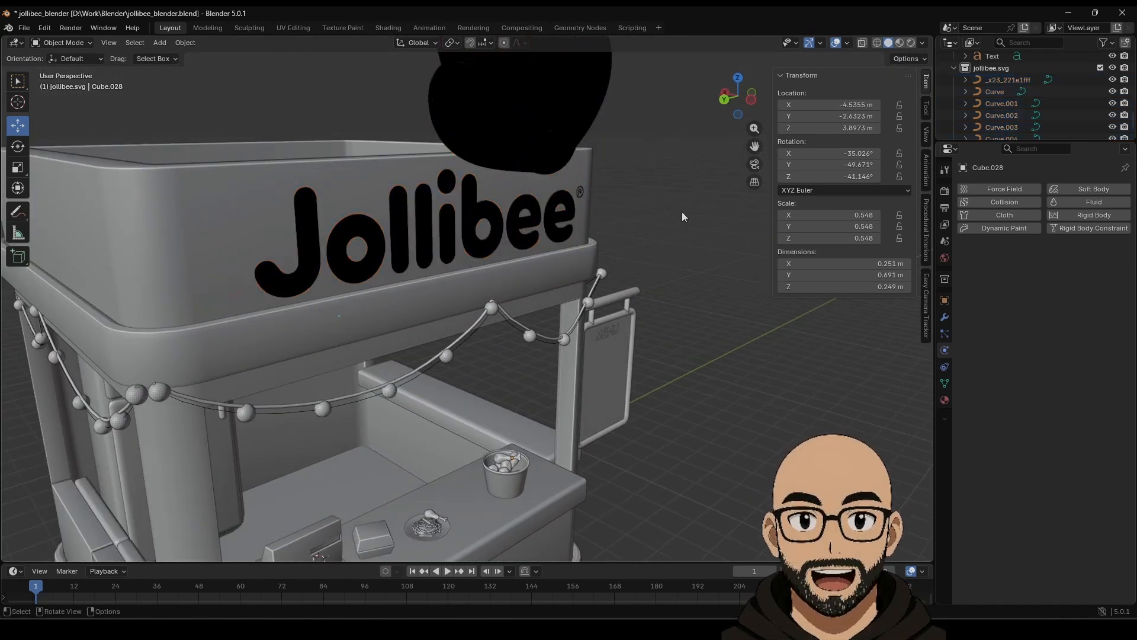
# Select the logo curve containing the Jollibee lettering and open its control points for editing in Edit Mode.
pyautogui.moveTo(681, 211); pyautogui.dragTo(680, 254, button='middle')
pyautogui.scroll(-5, 580, 266)
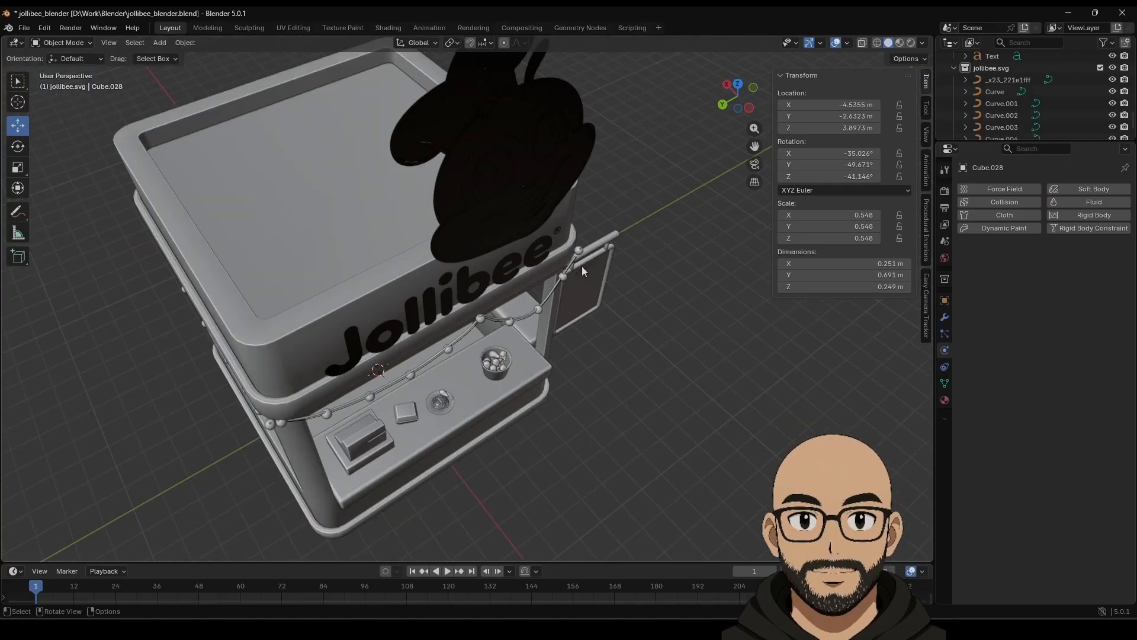
pyautogui.moveTo(581, 265); pyautogui.dragTo(462, 286, button='middle')
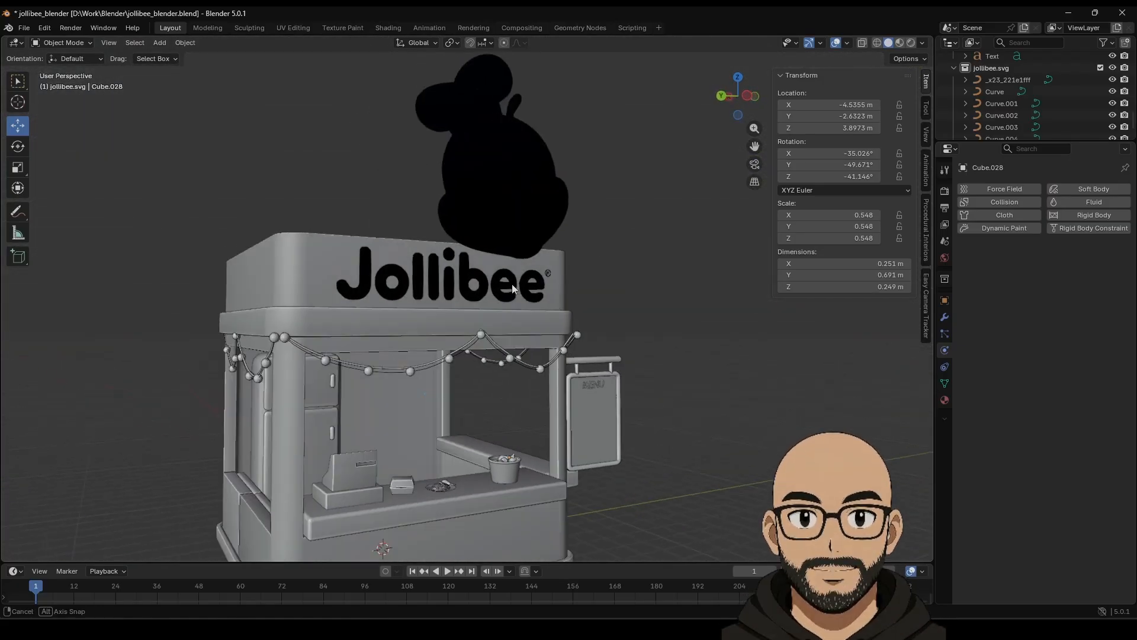
pyautogui.scroll(5, 460, 284)
pyautogui.click(424, 269)
pyautogui.scroll(-4, 438, 294)
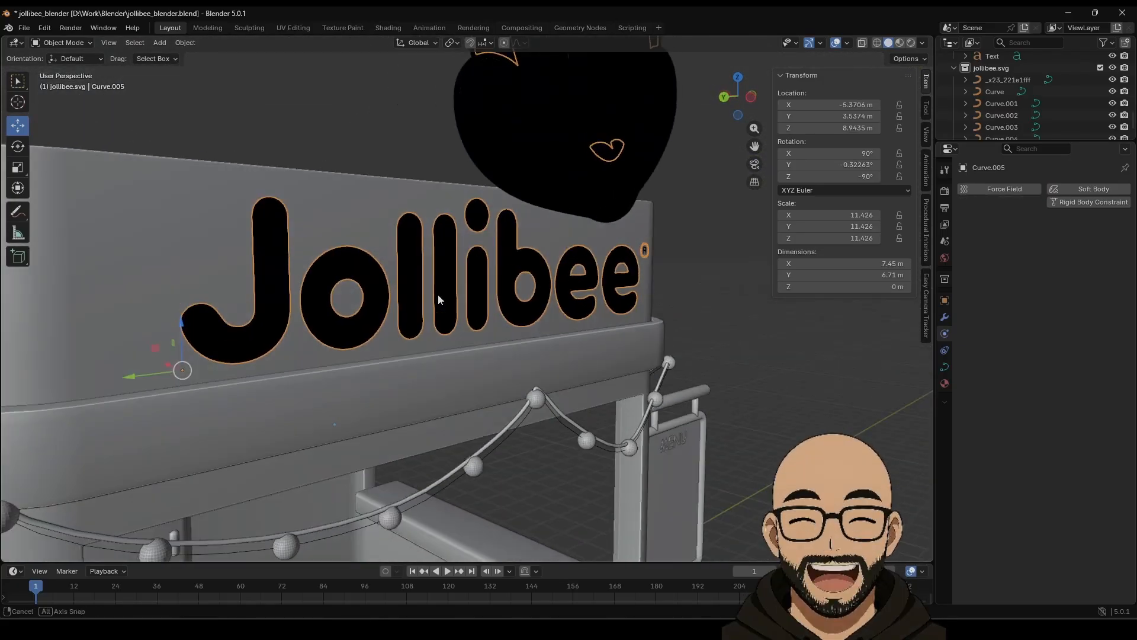
pyautogui.moveTo(438, 294); pyautogui.dragTo(532, 281, button='middle')
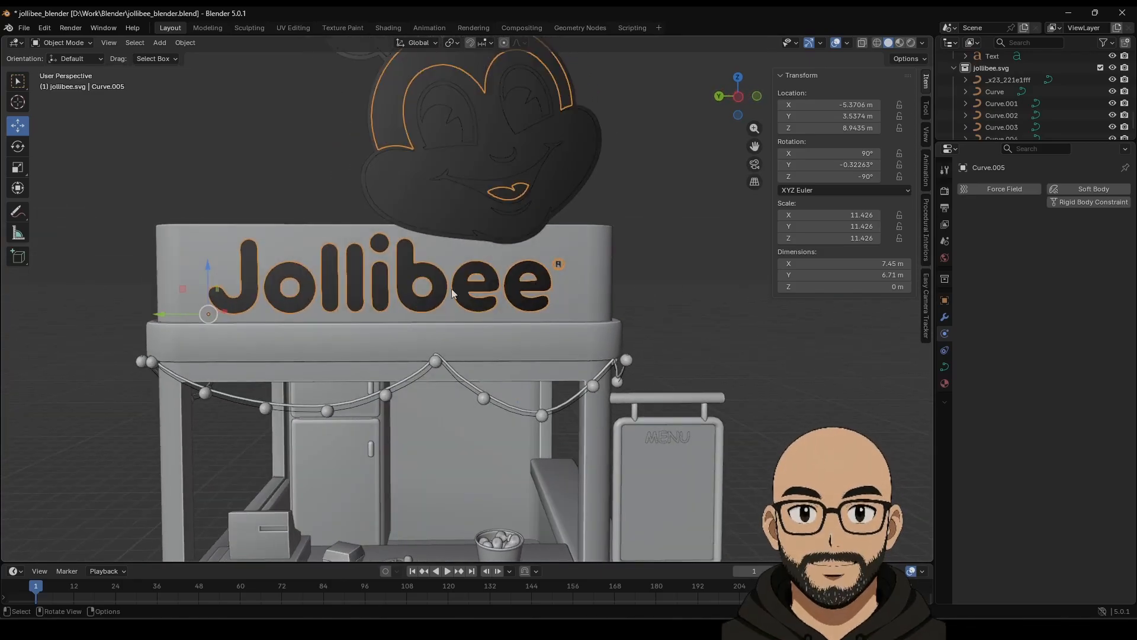
pyautogui.press('Tab')
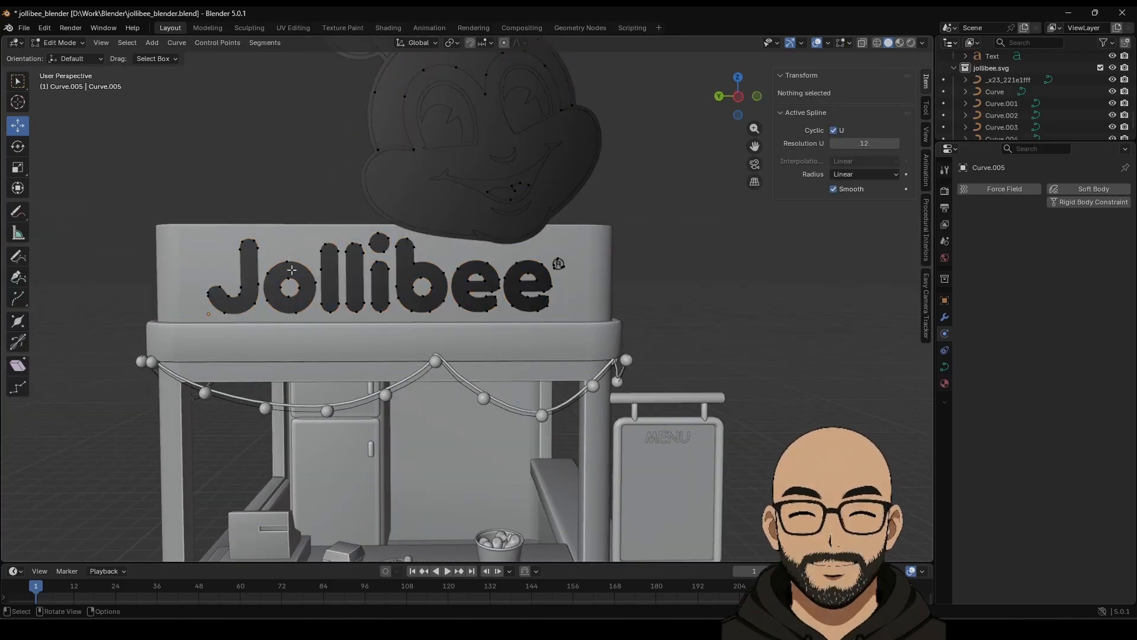
# Try to select the lettering's control points with Select Circle, starting around the letter J.
pyautogui.click(12, 87)
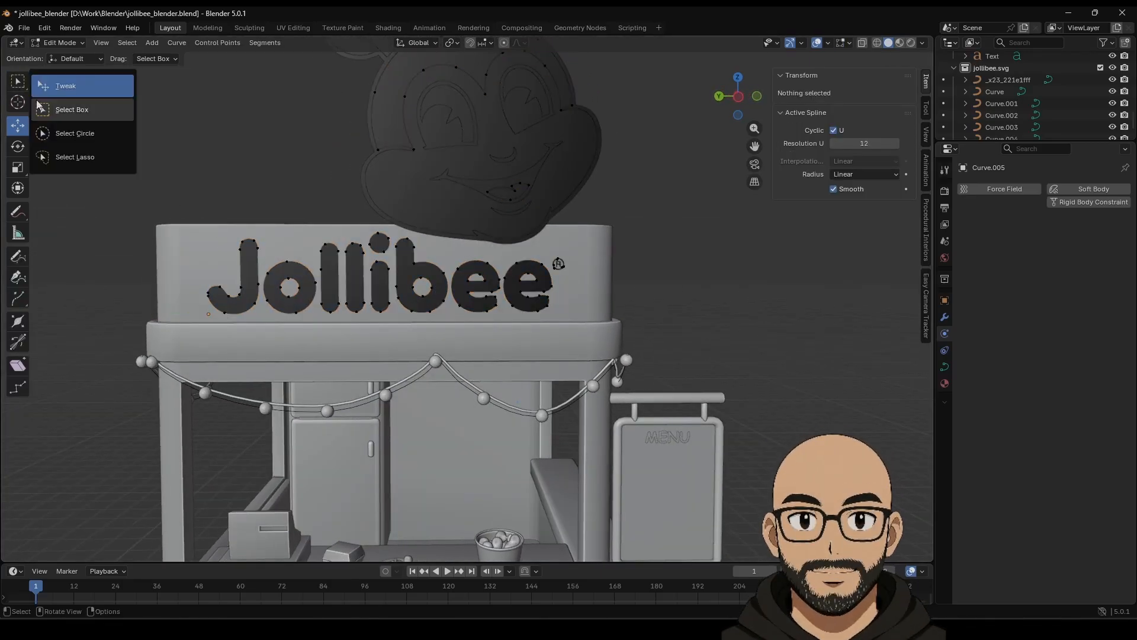
pyautogui.click(83, 133)
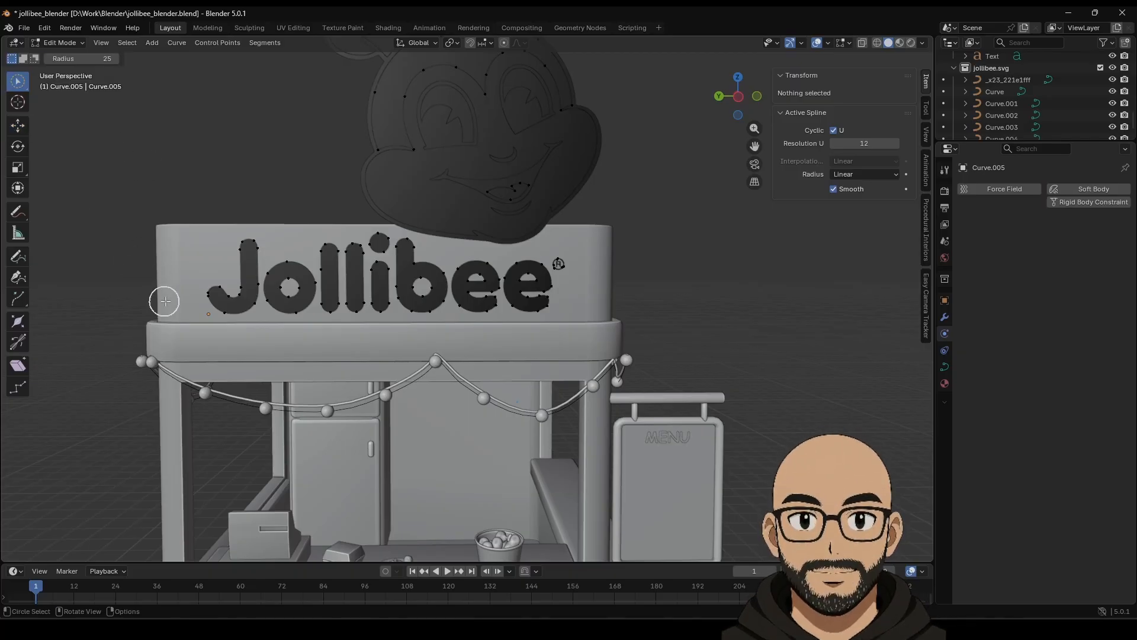
pyautogui.moveTo(201, 256); pyautogui.dragTo(214, 223)
# Lasso-select all control points of the Jollibee lettering, separate them into their own curve object, and return to Object Mode.
pyautogui.click(18, 86)
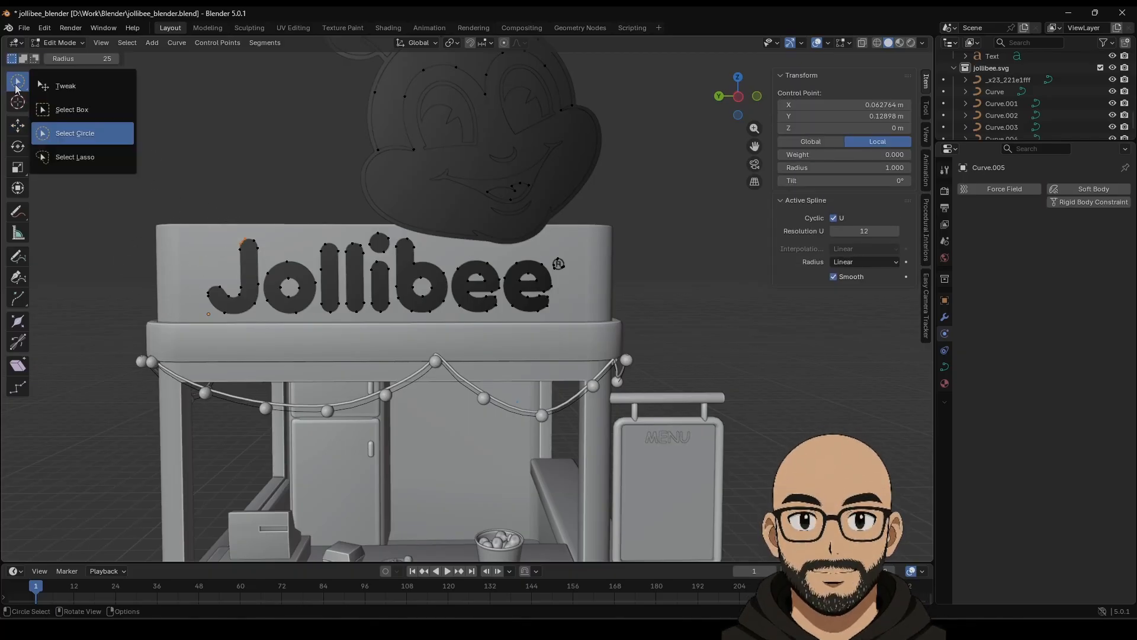
pyautogui.click(57, 158)
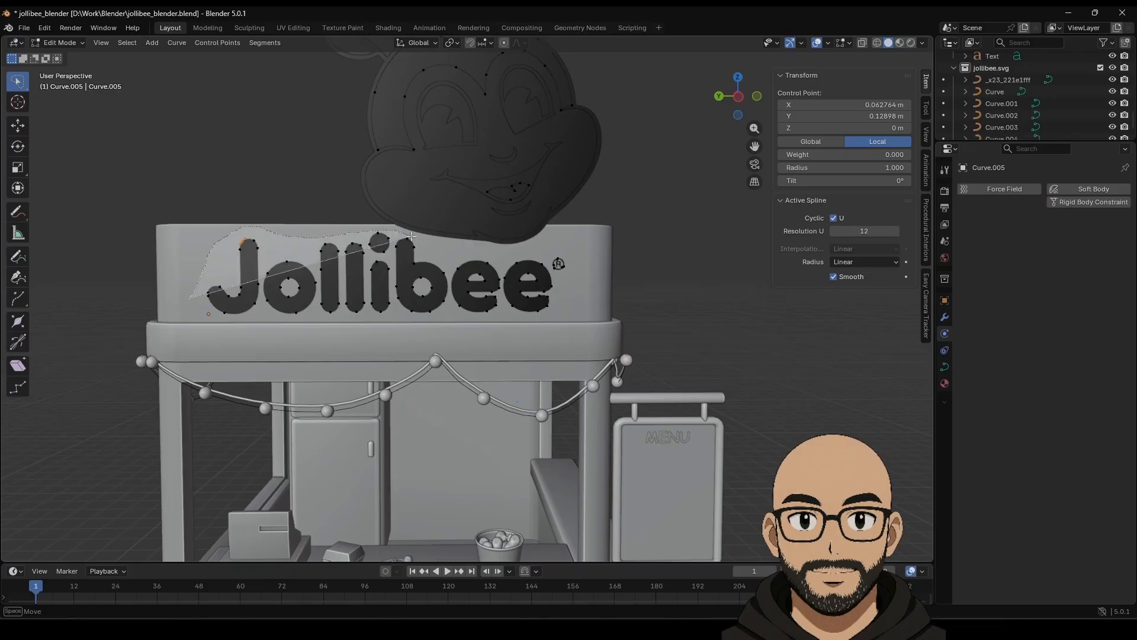
pyautogui.moveTo(412, 236)
pyautogui.mouseDown()
pyautogui.moveTo(491, 243)
pyautogui.moveTo(592, 296)
pyautogui.moveTo(460, 369)
pyautogui.moveTo(212, 316)
pyautogui.mouseUp()
pyautogui.rightClick(275, 293)
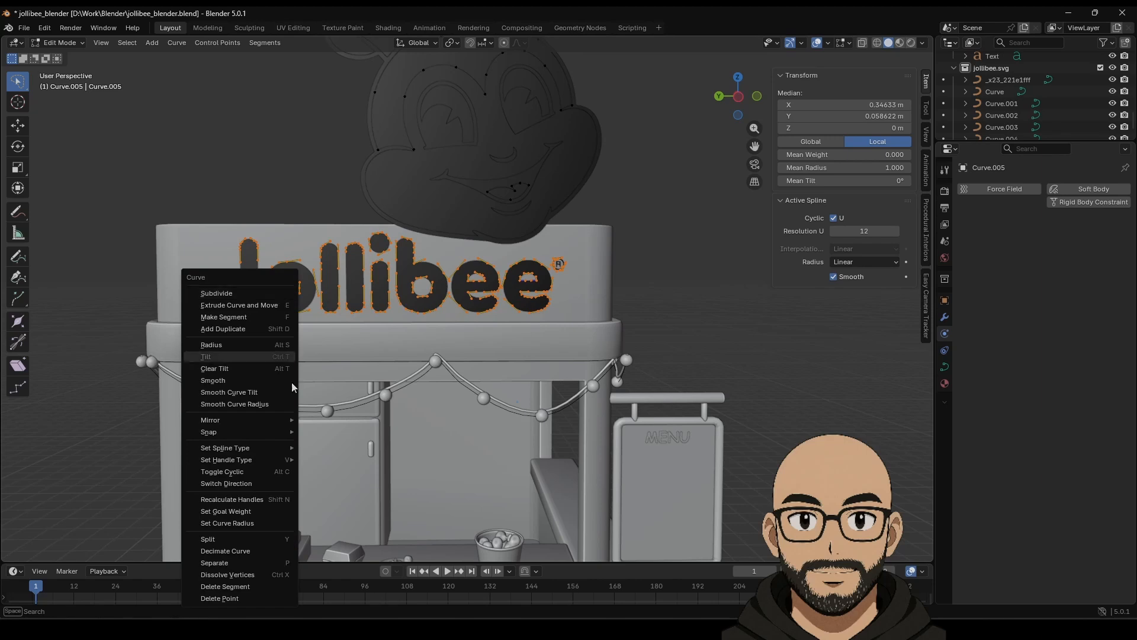
pyautogui.click(270, 562)
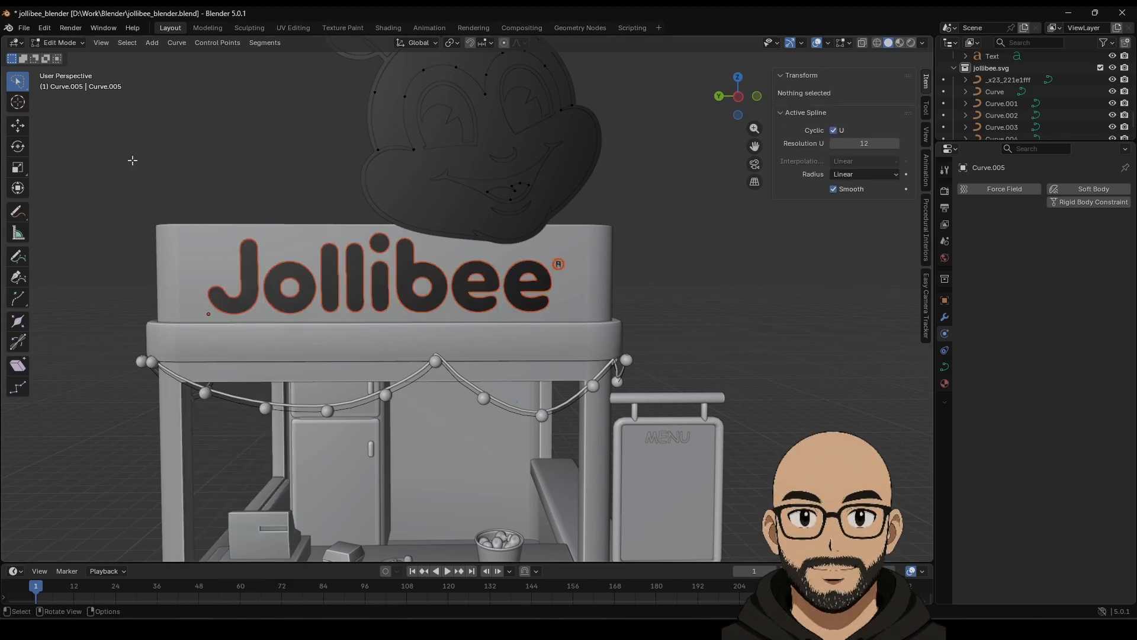
pyautogui.press('Tab')
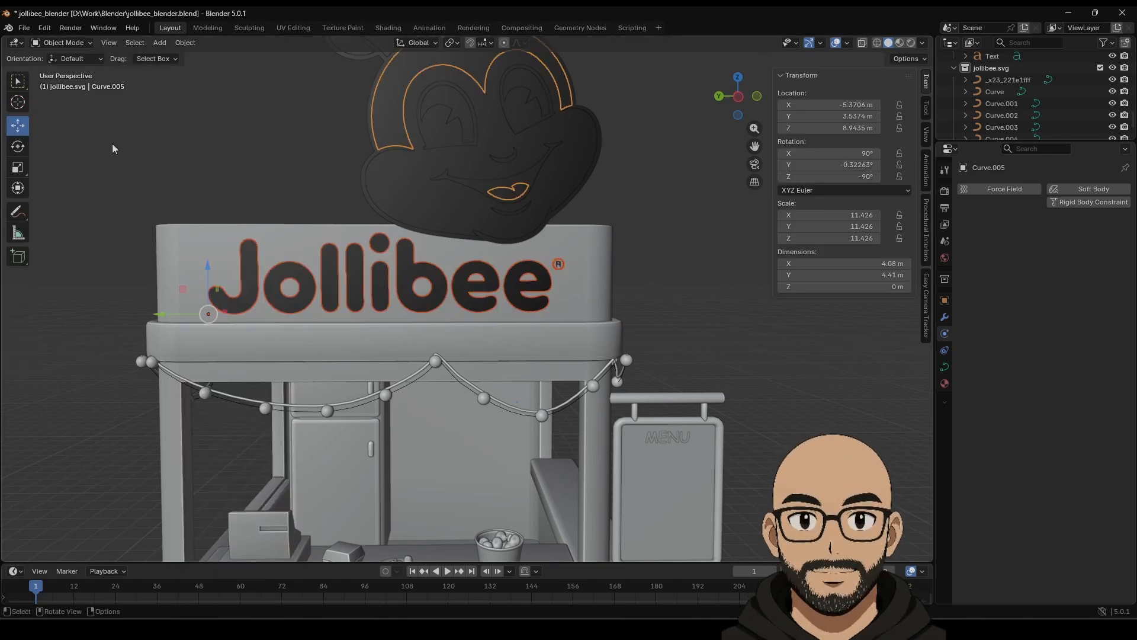
# Check the separated lettering and the small registered-trademark letter as individual curves on the fascia.
pyautogui.click(112, 143)
pyautogui.click(559, 264)
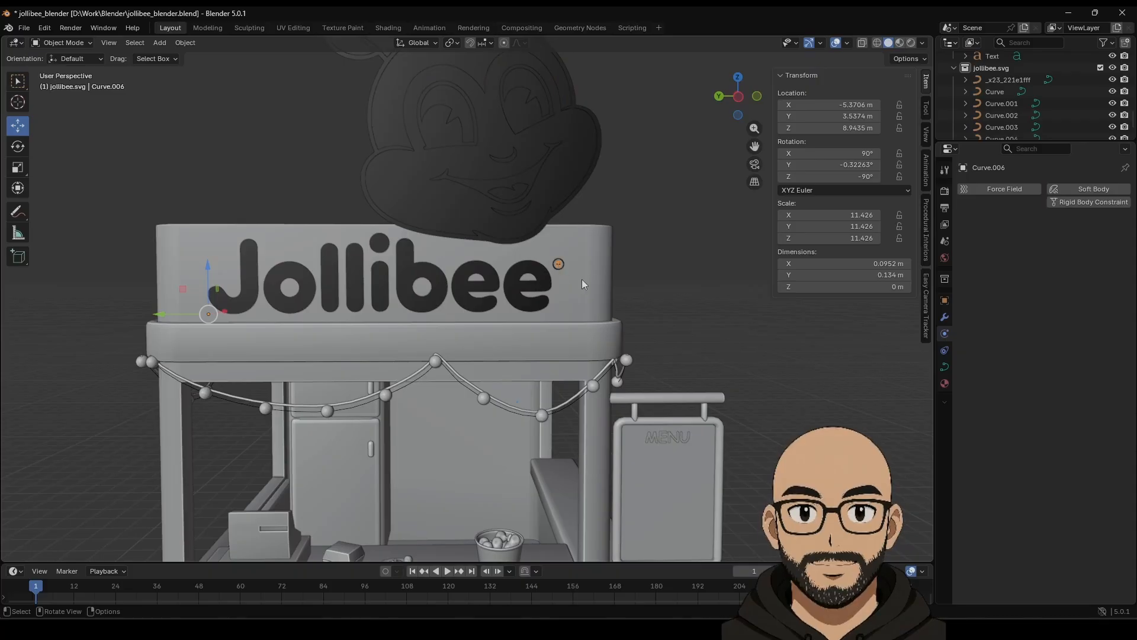
pyautogui.scroll(-6, 592, 296)
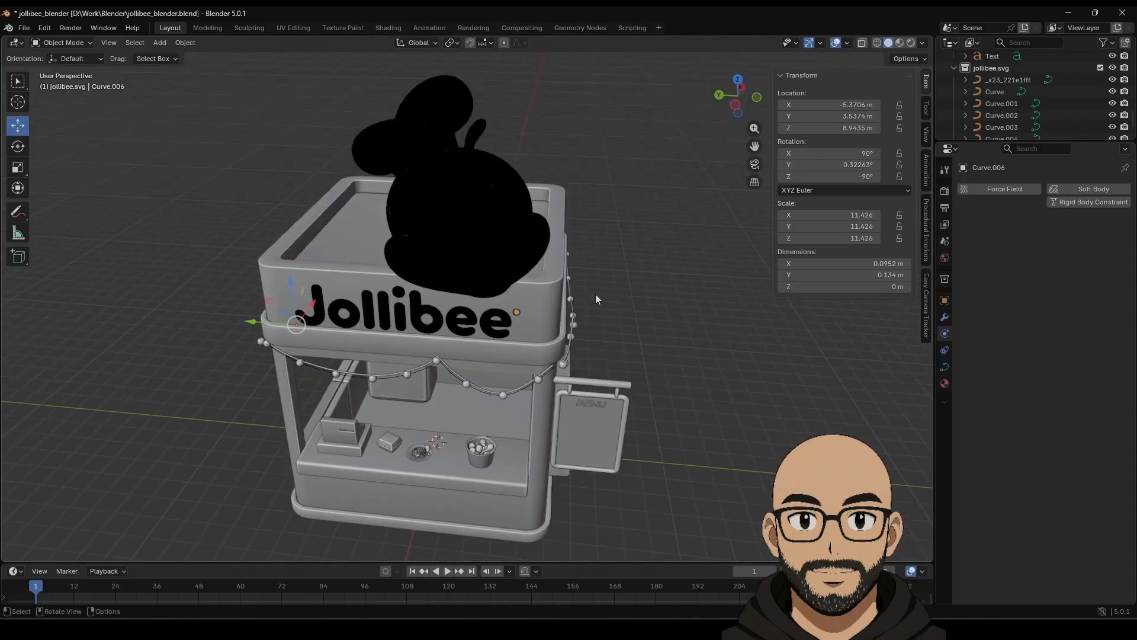
pyautogui.moveTo(601, 303); pyautogui.dragTo(558, 279, button='middle')
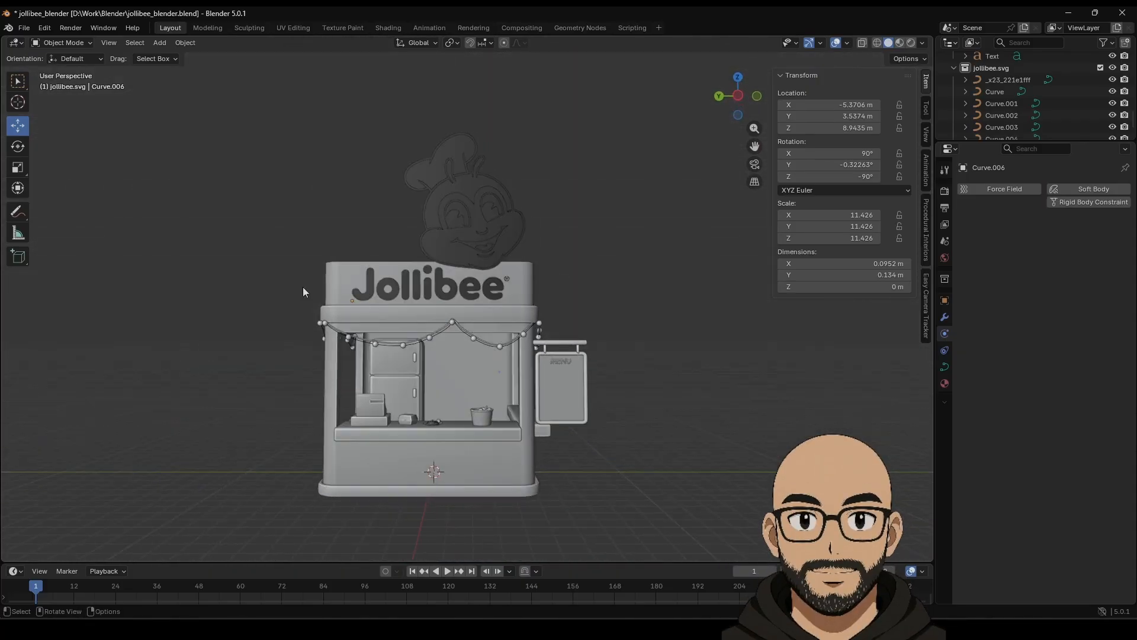
pyautogui.moveTo(350, 286); pyautogui.dragTo(532, 309)
pyautogui.click(548, 300)
# Examine which curves form the mascot by selecting its face, eye and mouth details, head and silhouette in turn, ending with nothing selected.
pyautogui.click(498, 250)
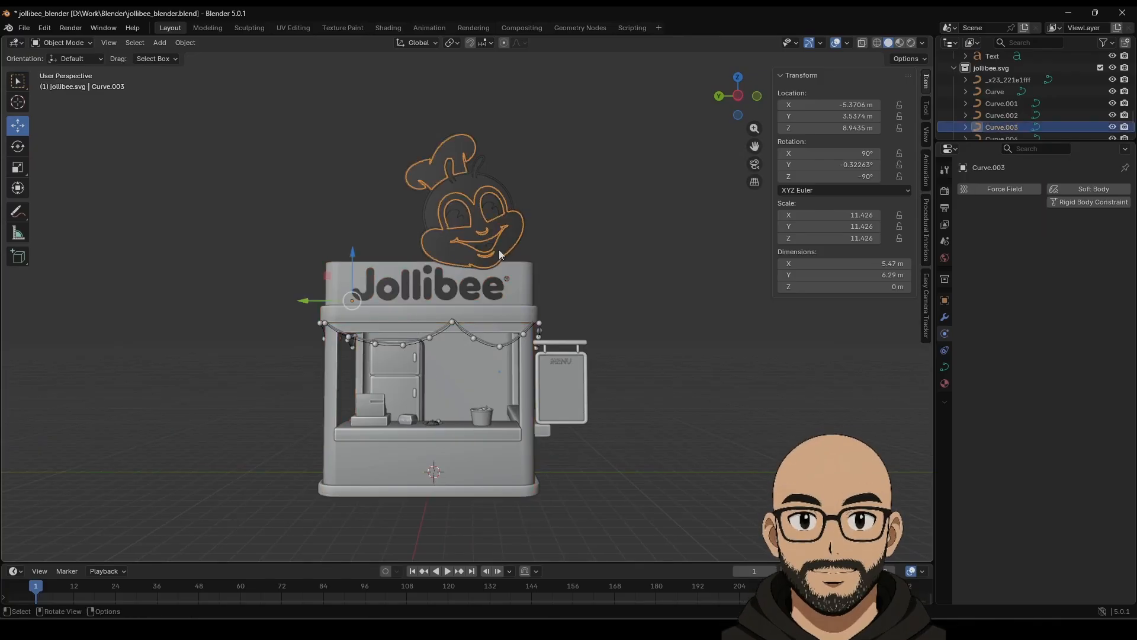
pyautogui.click(462, 225)
pyautogui.press('KP_Decimal')
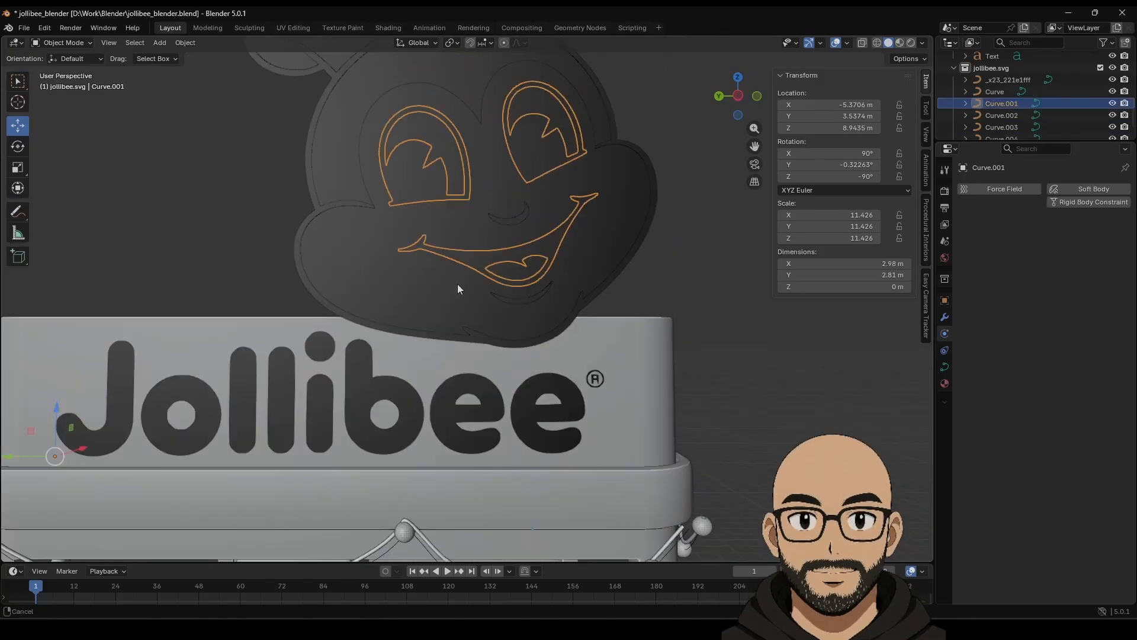
pyautogui.scroll(-3, 368, 251)
pyautogui.moveTo(368, 251); pyautogui.dragTo(411, 262, button='middle')
pyautogui.click(473, 242)
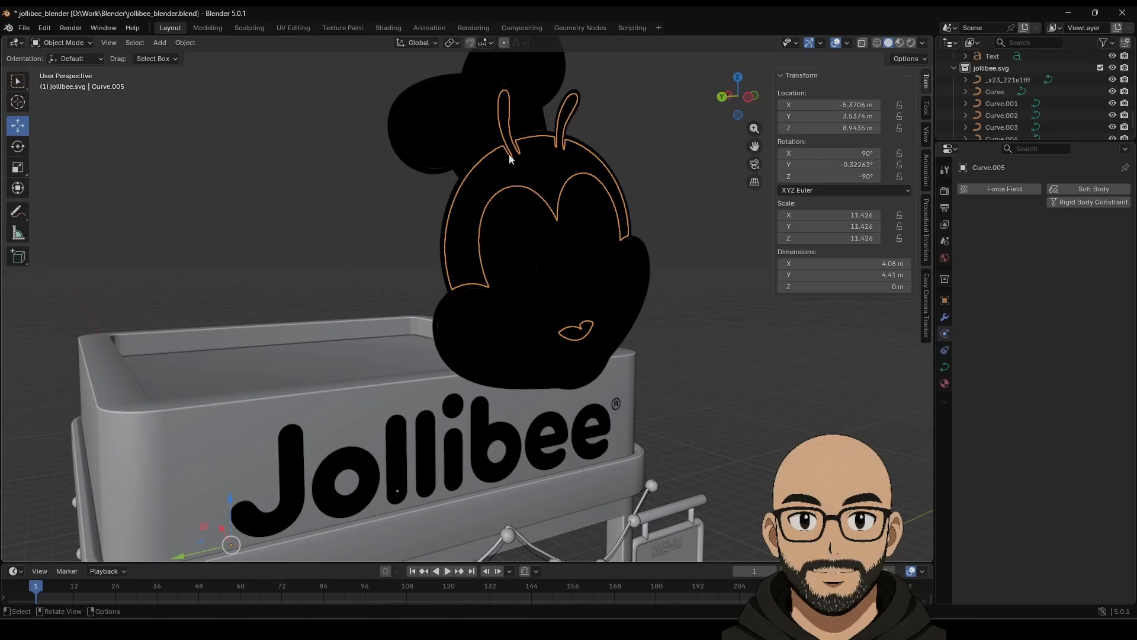
pyautogui.click(433, 144)
pyautogui.click(413, 170)
pyautogui.scroll(-3, 428, 278)
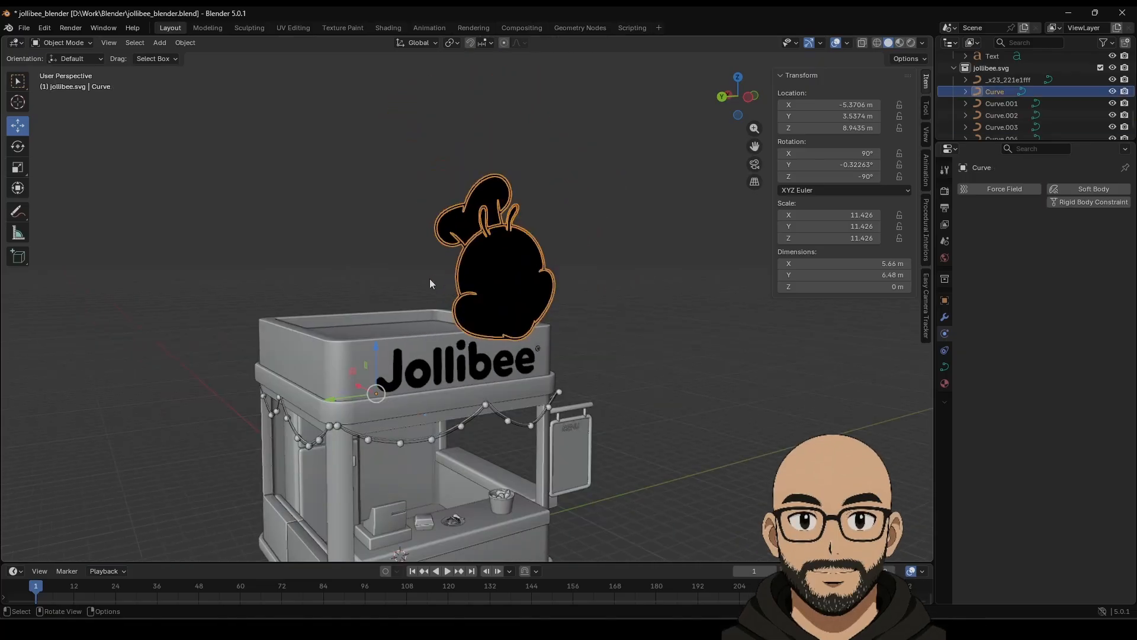
pyautogui.moveTo(429, 279); pyautogui.dragTo(503, 306, button='middle')
pyautogui.click(599, 204)
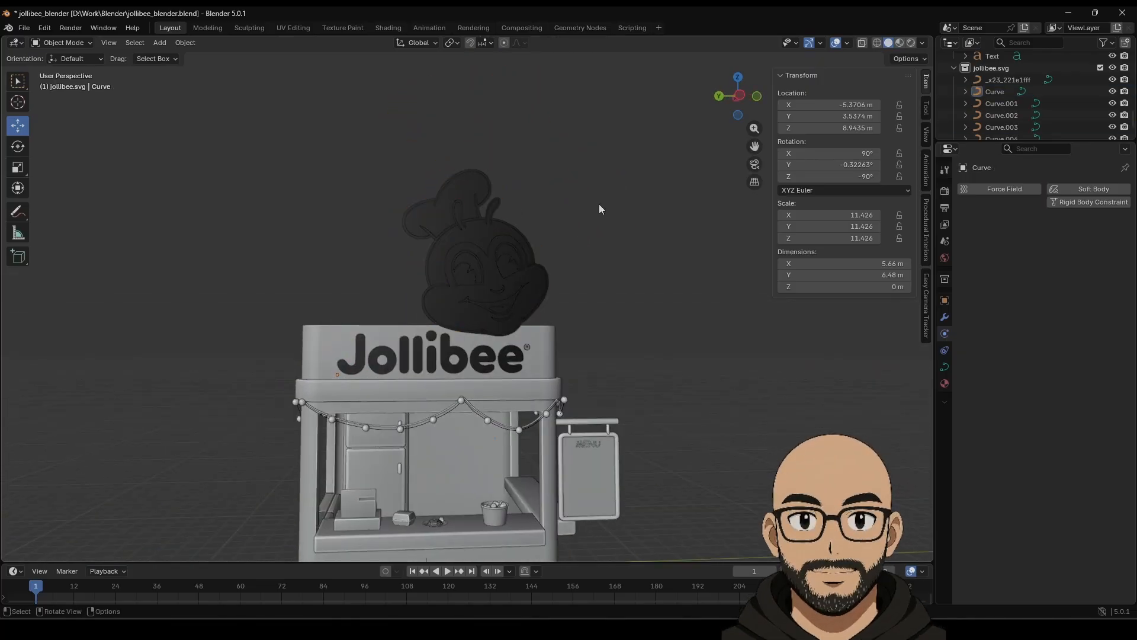
# Extrude the Jollibee lettering curve by 0.004 m to give the letters thickness.
pyautogui.moveTo(622, 276); pyautogui.dragTo(328, 287, button='middle')
pyautogui.scroll(5, 578, 275)
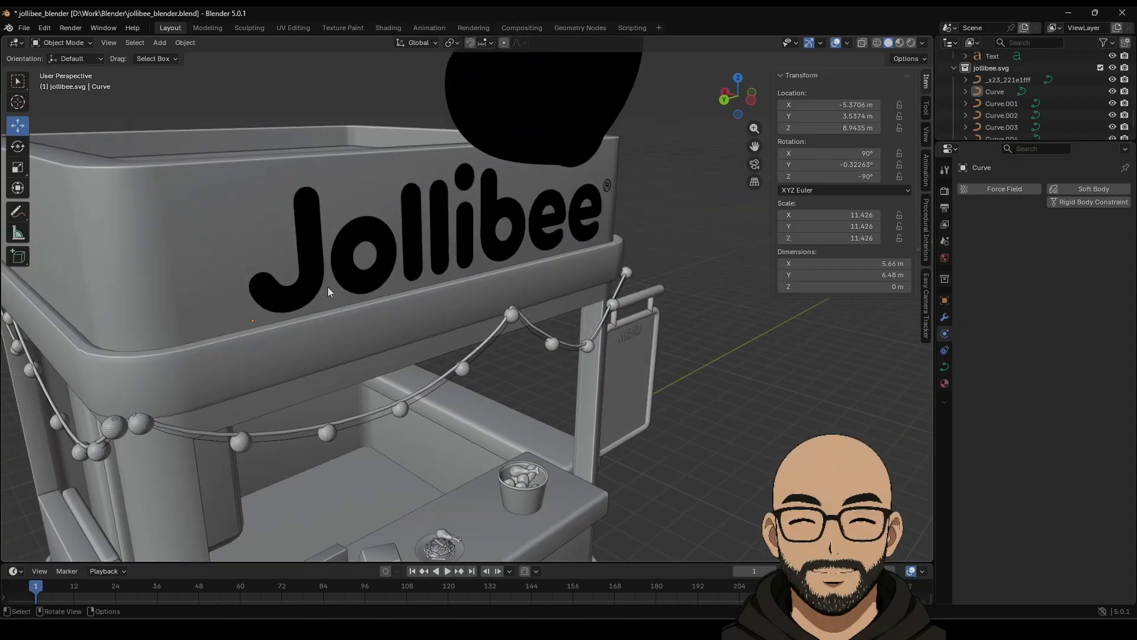
pyautogui.click(337, 285)
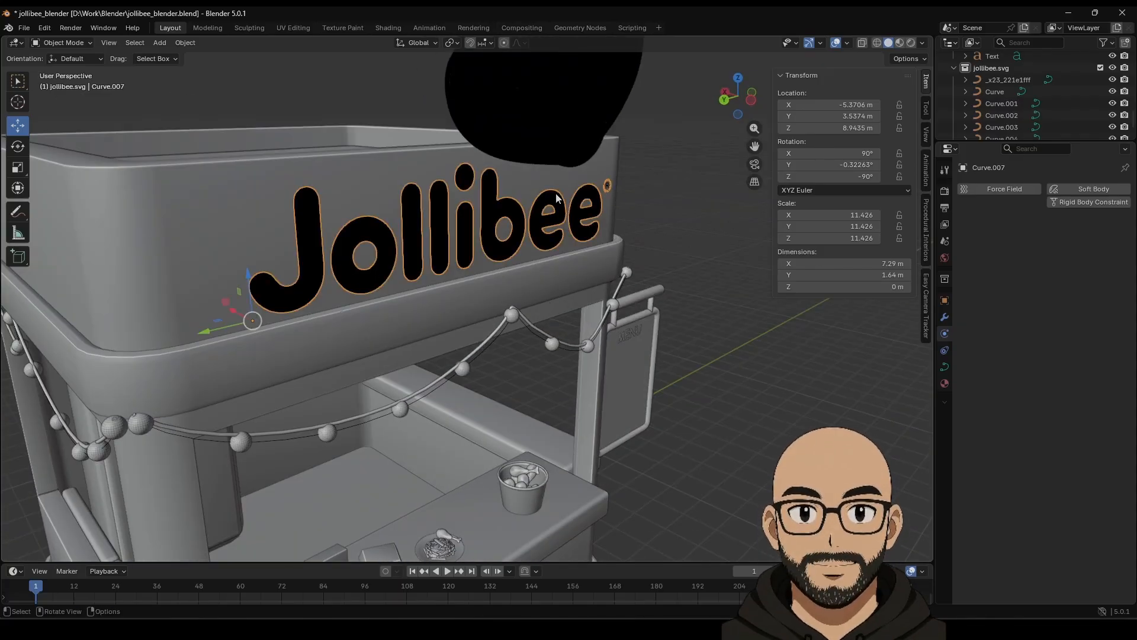
pyautogui.click(945, 367)
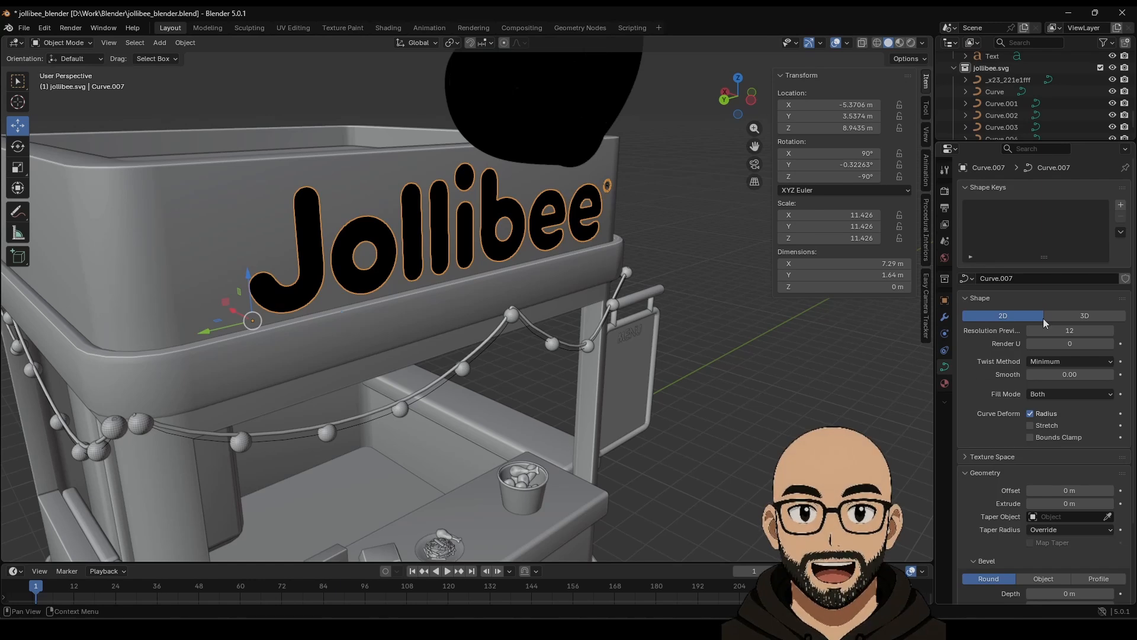
pyautogui.scroll(-3, 1060, 461)
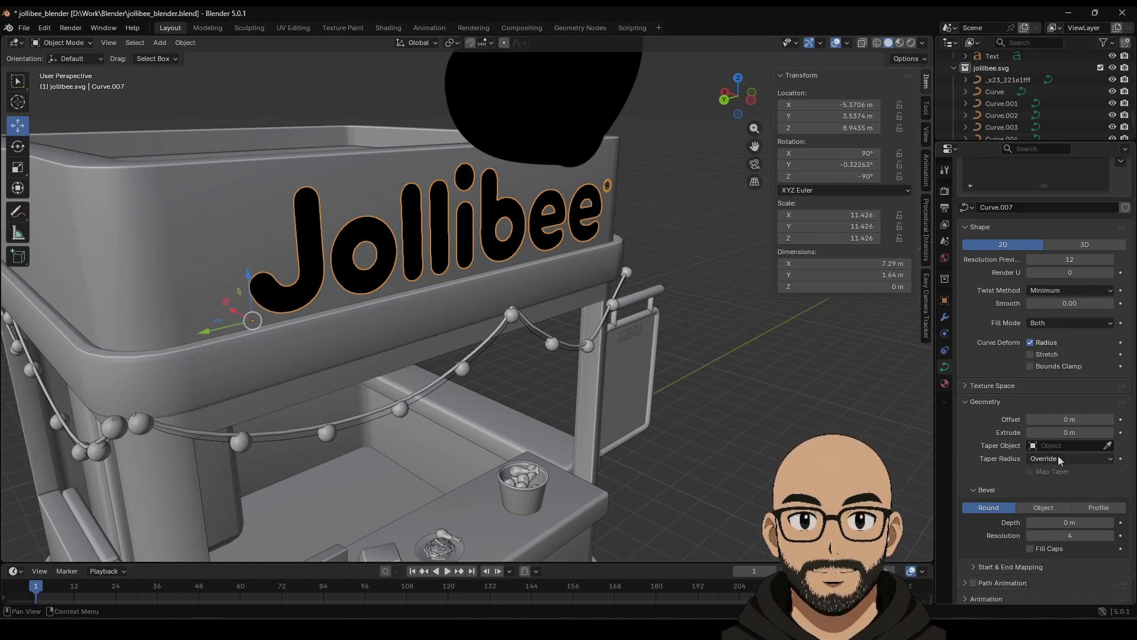
pyautogui.moveTo(1069, 431)
pyautogui.mouseDown()
pyautogui.moveTo(1096, 432)
pyautogui.moveTo(1074, 431)
pyautogui.mouseUp()
pyautogui.moveTo(313, 328); pyautogui.dragTo(415, 320, button='middle')
pyautogui.scroll(4, 367, 326)
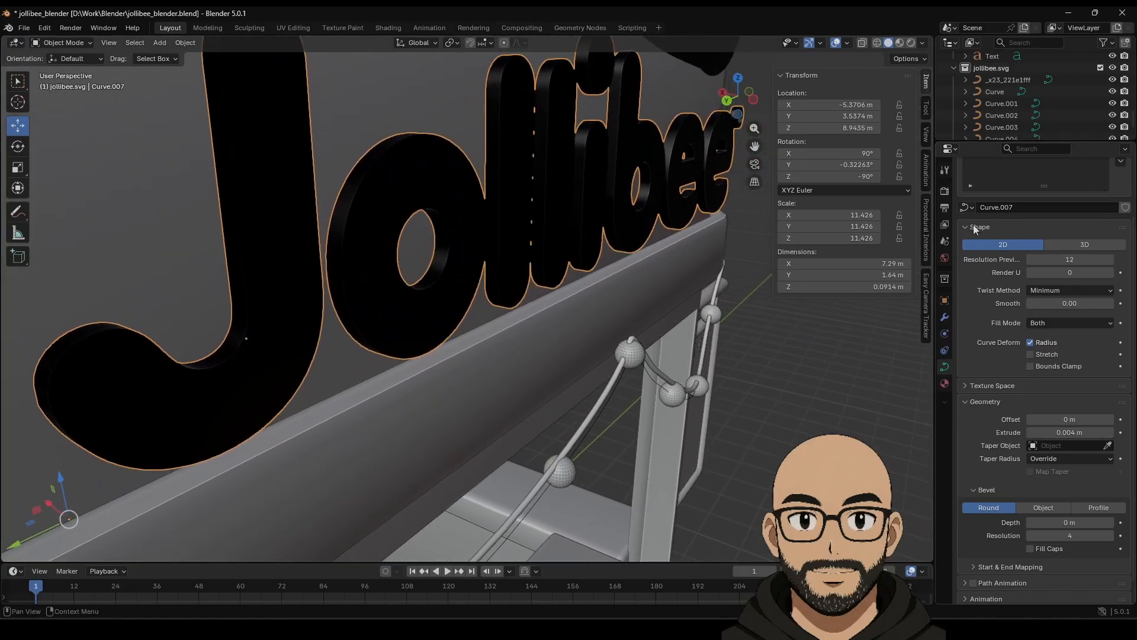
# Remove the SVGMat material from the Jollibee lettering.
pyautogui.click(945, 383)
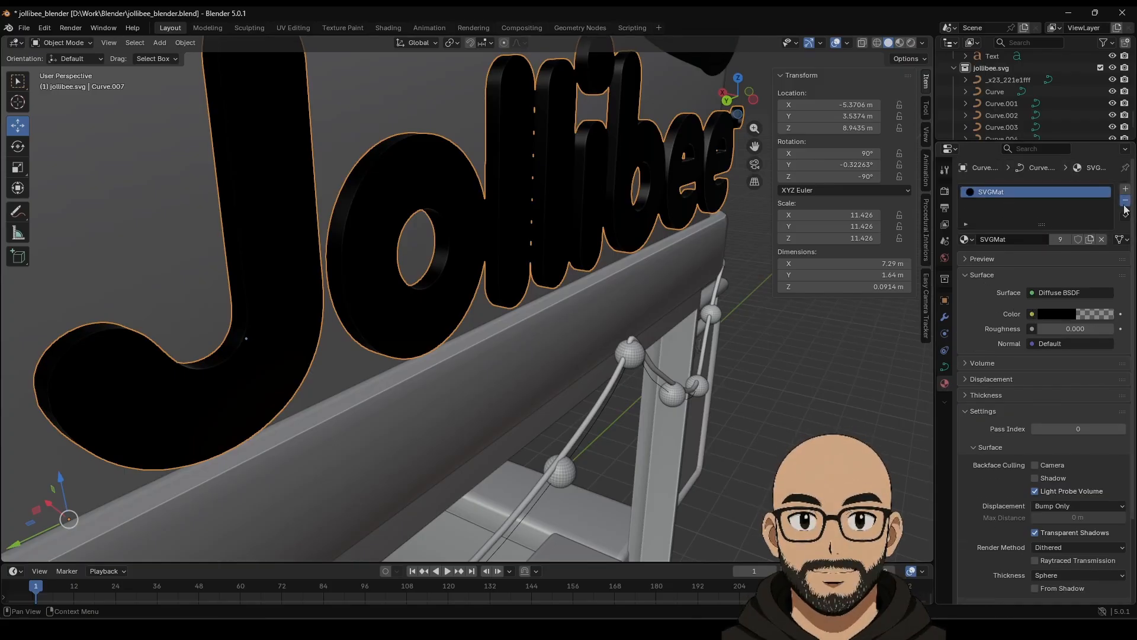
pyautogui.click(1126, 200)
pyautogui.scroll(-5, 699, 232)
pyautogui.moveTo(699, 233); pyautogui.dragTo(577, 324, button='middle')
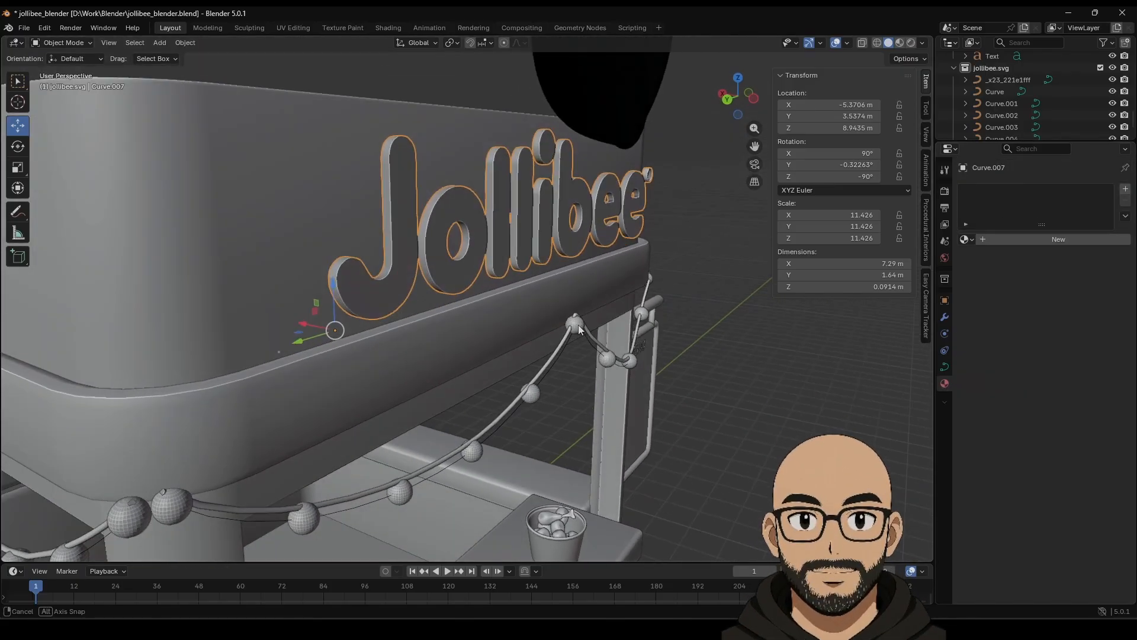
# Apply Shade Smooth to the extruded Jollibee lettering.
pyautogui.scroll(4, 423, 278)
pyautogui.keyDown('shift'); pyautogui.moveTo(391, 251); pyautogui.dragTo(421, 289, button='middle'); pyautogui.keyUp('shift')
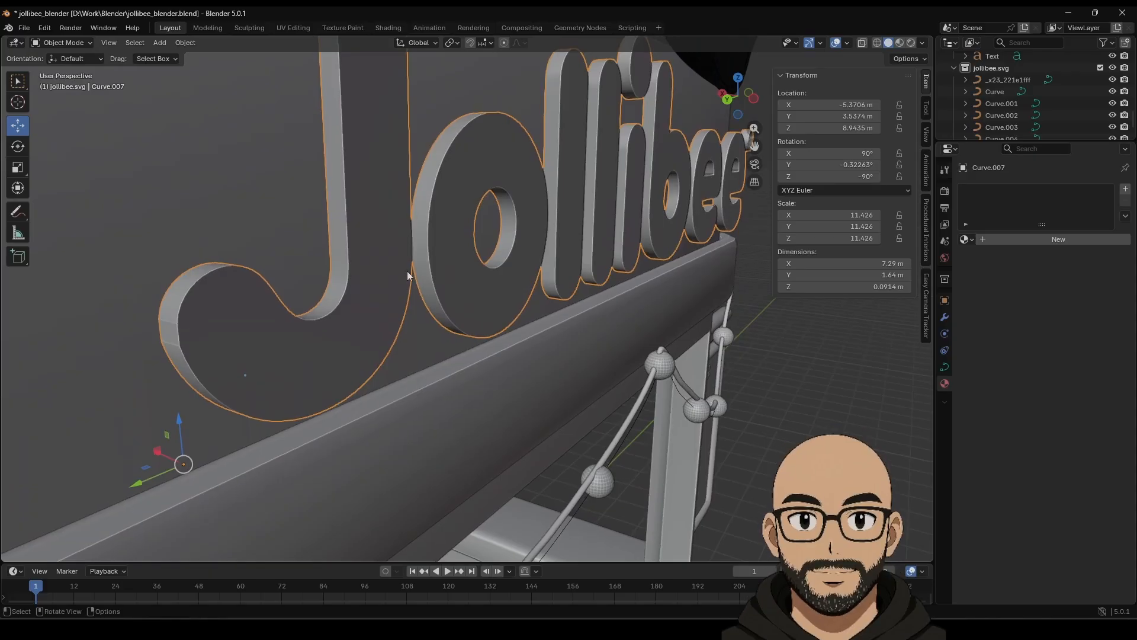
pyautogui.rightClick(396, 260)
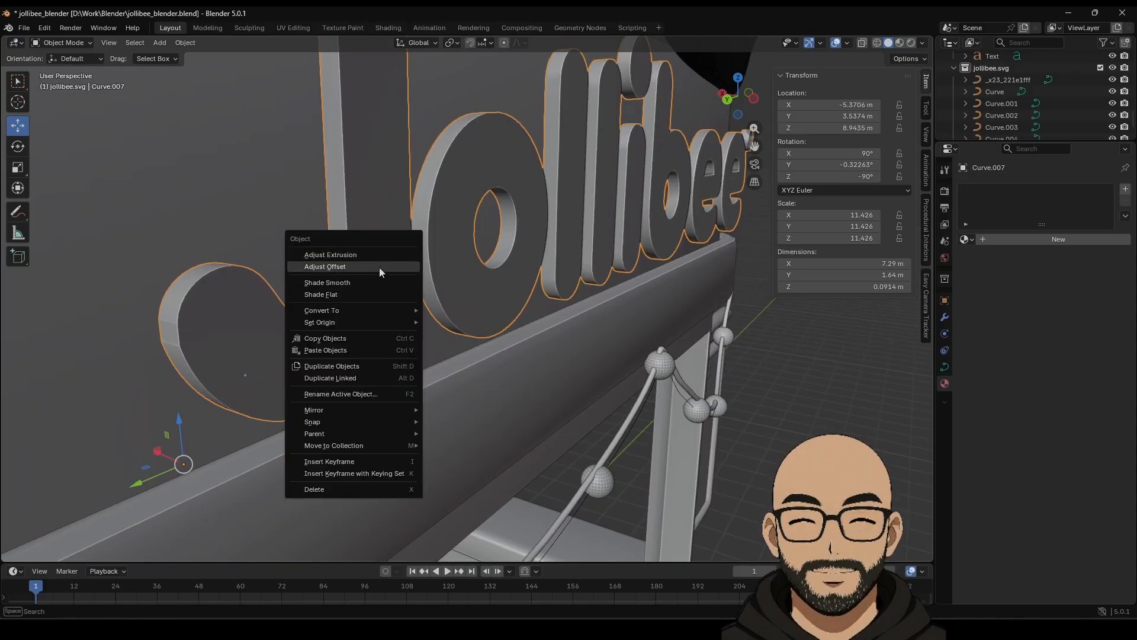
pyautogui.click(355, 284)
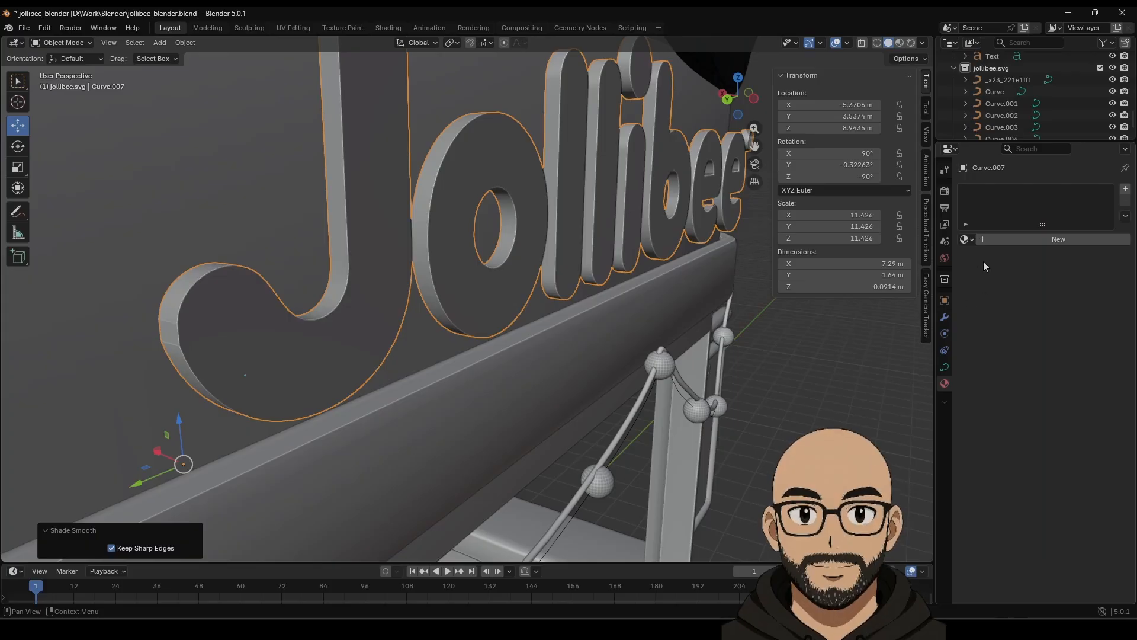
# Round the lettering's edges with a bevel depth of 0.001 m.
pyautogui.click(945, 366)
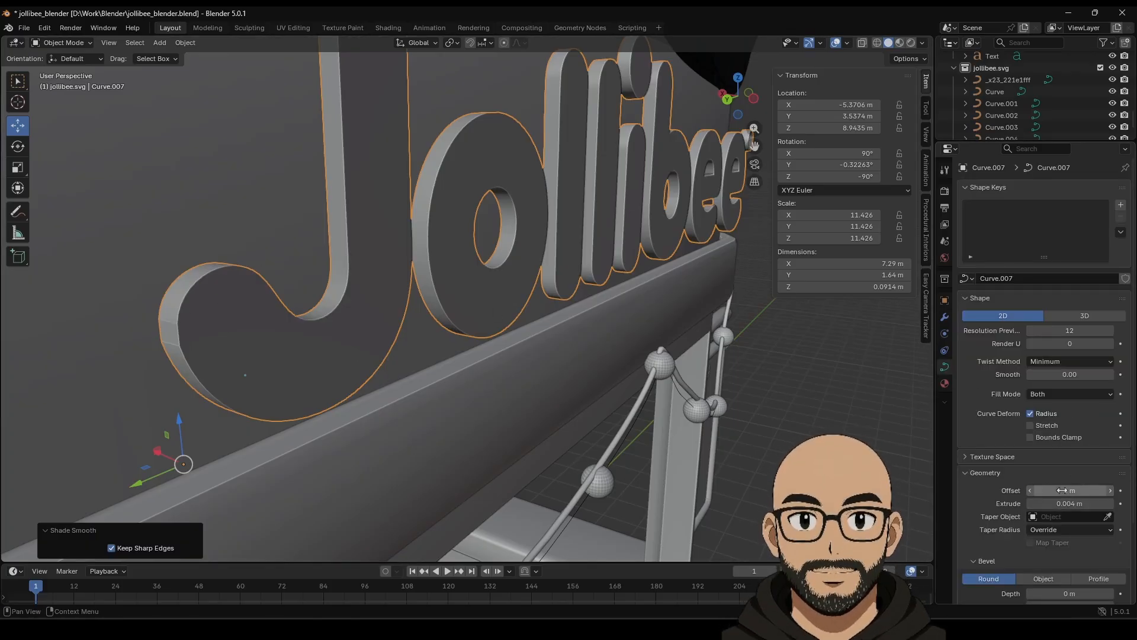
pyautogui.scroll(-3, 1060, 539)
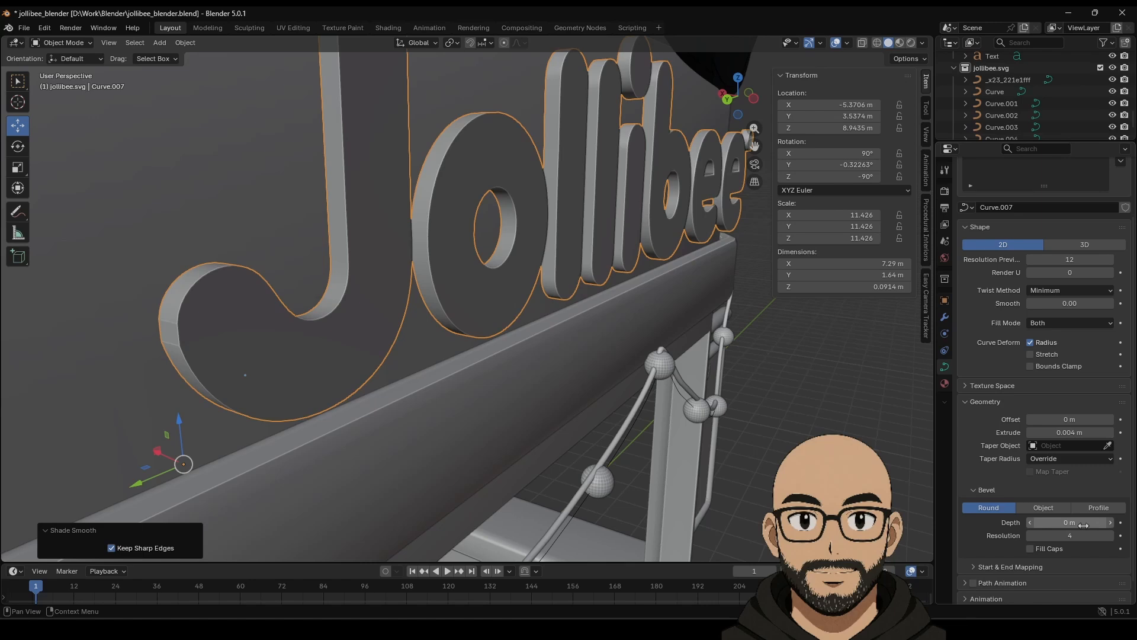
pyautogui.moveTo(1069, 521); pyautogui.dragTo(1089, 521)
pyautogui.moveTo(1069, 522)
pyautogui.mouseDown()
pyautogui.moveTo(1088, 522)
pyautogui.moveTo(1072, 522)
pyautogui.mouseUp()
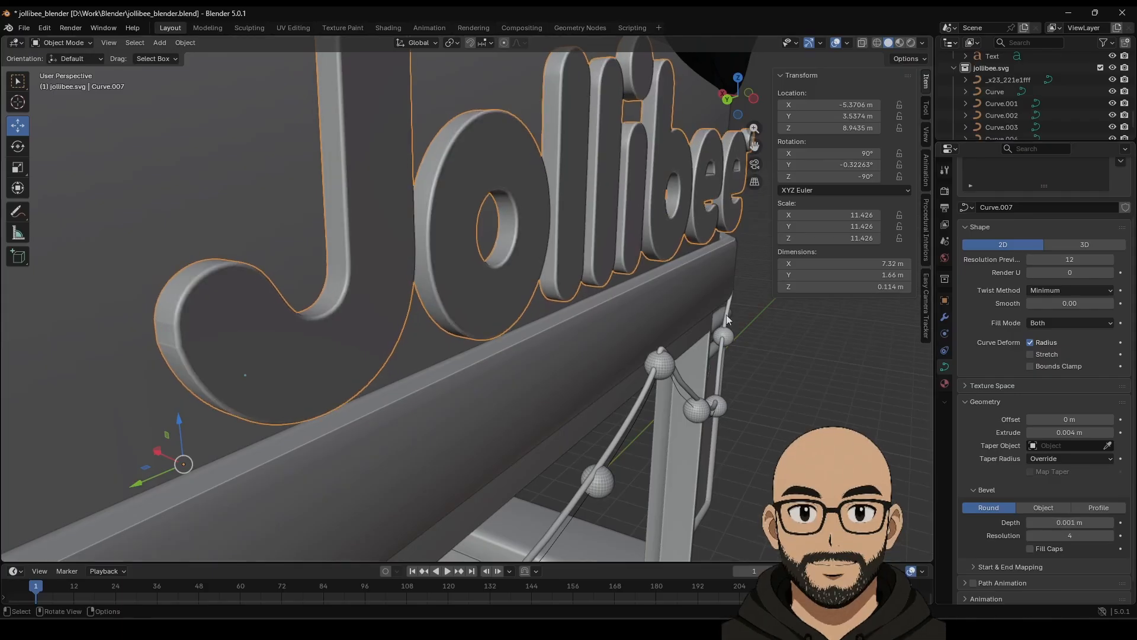
# Remove the SVGMat material from the mascot's face-and-hat curve above the stall.
pyautogui.moveTo(787, 382); pyautogui.dragTo(613, 332, button='middle')
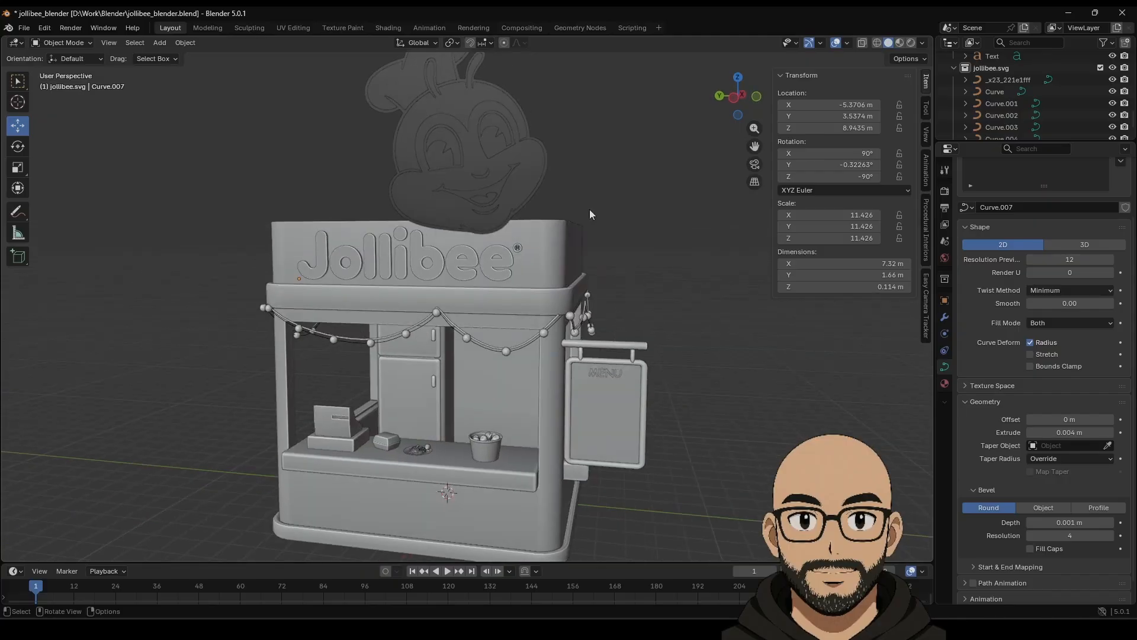
pyautogui.moveTo(590, 214); pyautogui.dragTo(557, 251, button='middle')
pyautogui.click(557, 251)
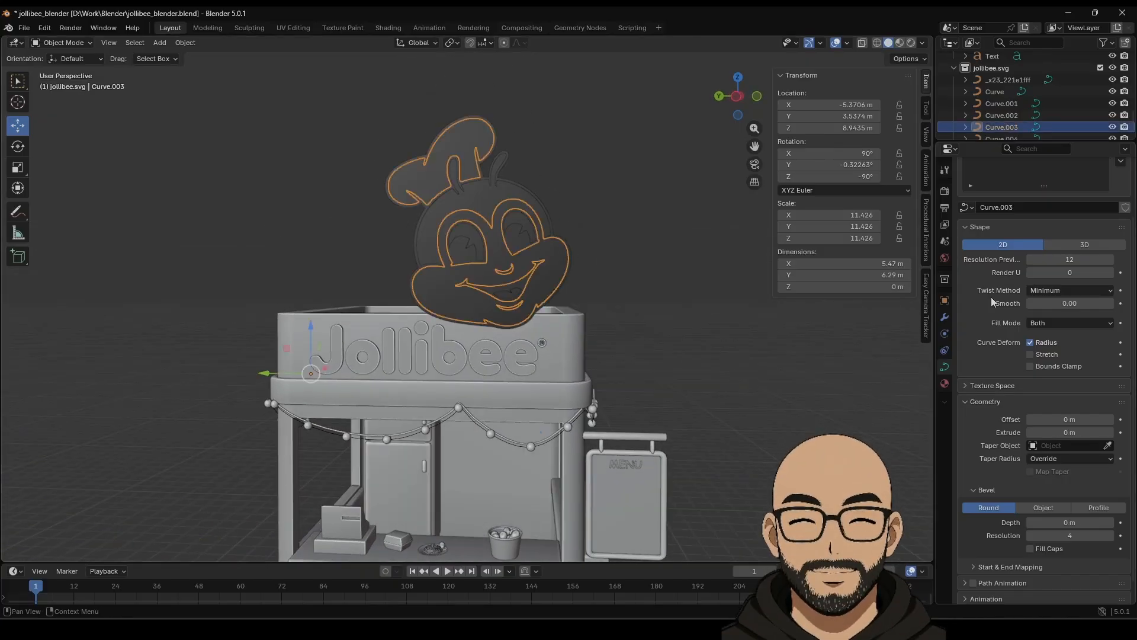
pyautogui.click(945, 384)
pyautogui.scroll(3, 1078, 232)
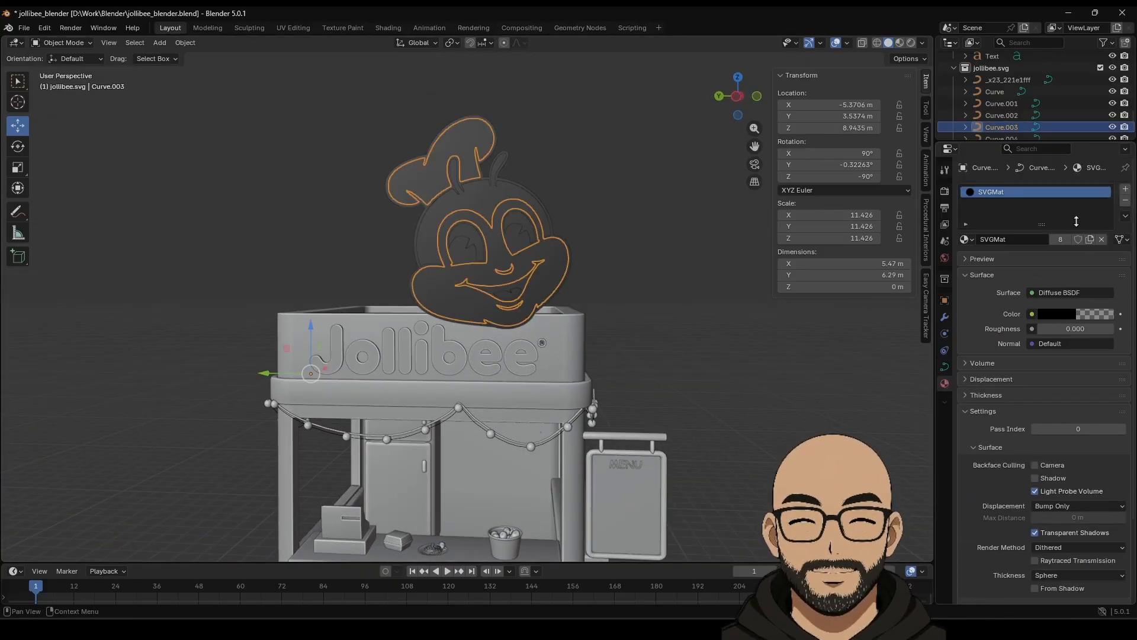
pyautogui.click(1125, 200)
pyautogui.scroll(3, 562, 264)
# Remove the SVGMat material from the mascot's eye-and-mouth, outline and upper-head curves.
pyautogui.click(555, 289)
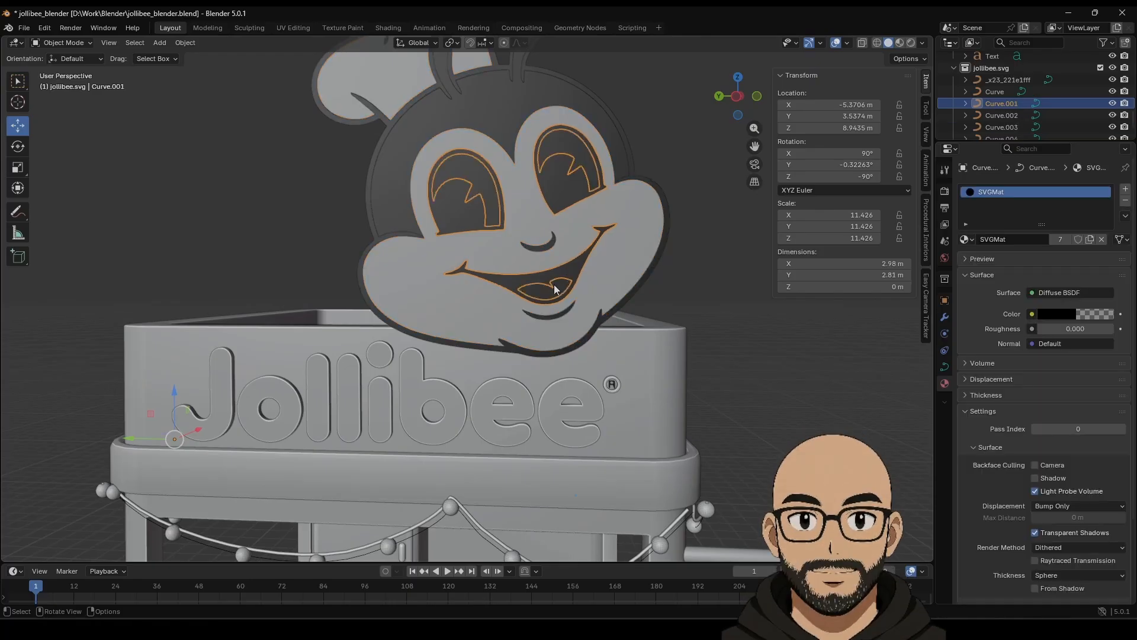
pyautogui.click(1125, 201)
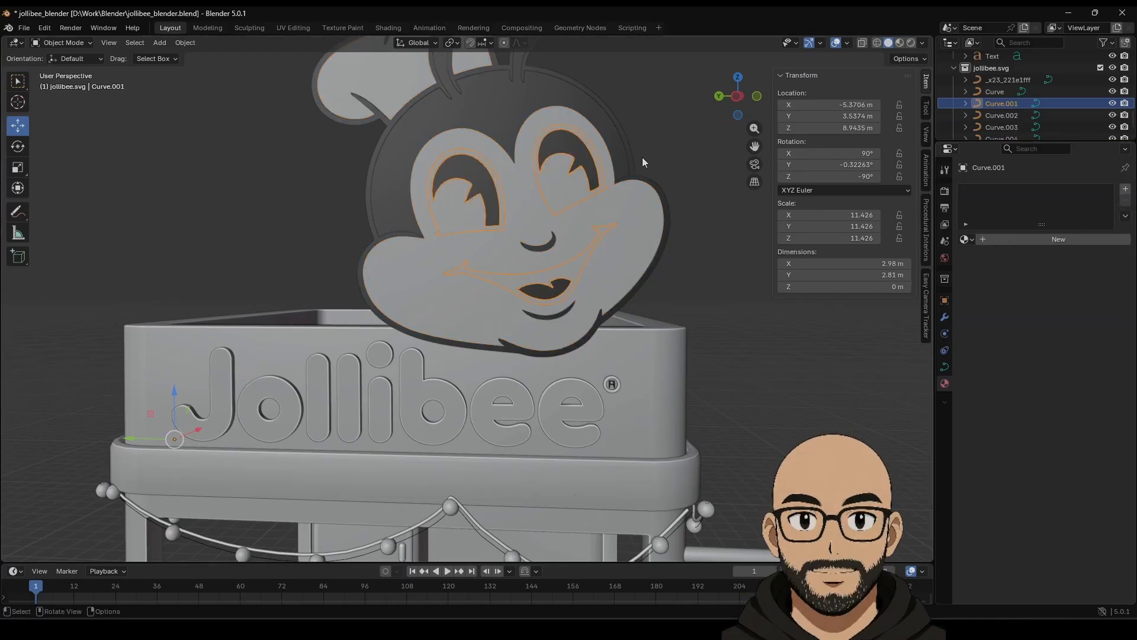
pyautogui.click(623, 147)
pyautogui.click(1125, 202)
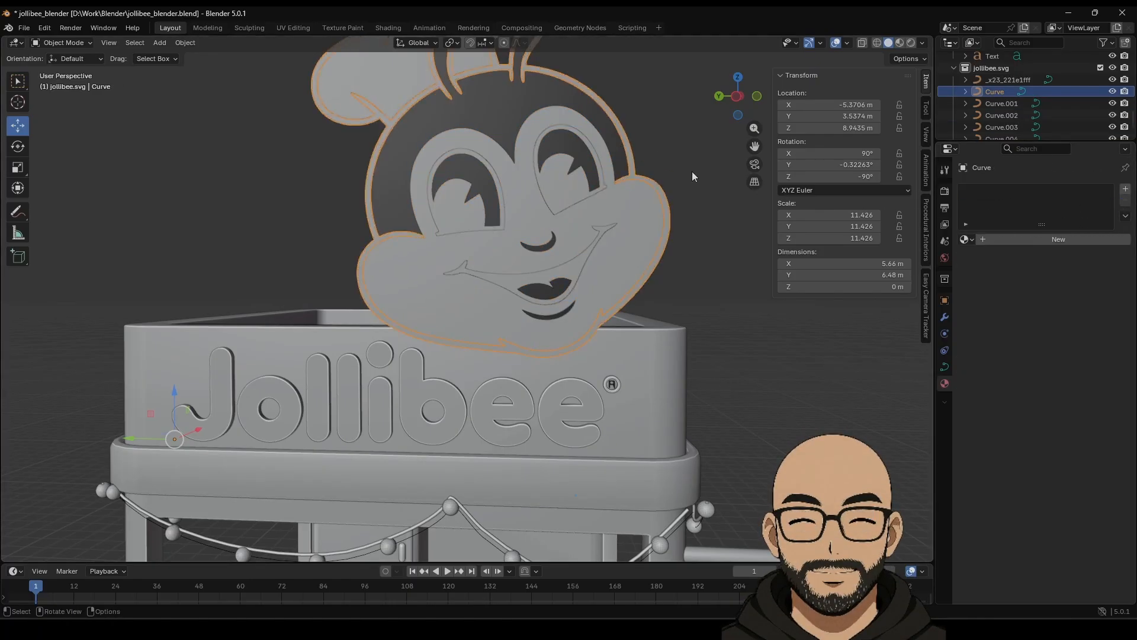
pyautogui.click(614, 150)
pyautogui.click(1125, 202)
# Remove the SVGMat material from the mascot's black pupil curve.
pyautogui.moveTo(531, 137); pyautogui.dragTo(545, 155, button='middle')
pyautogui.click(505, 199)
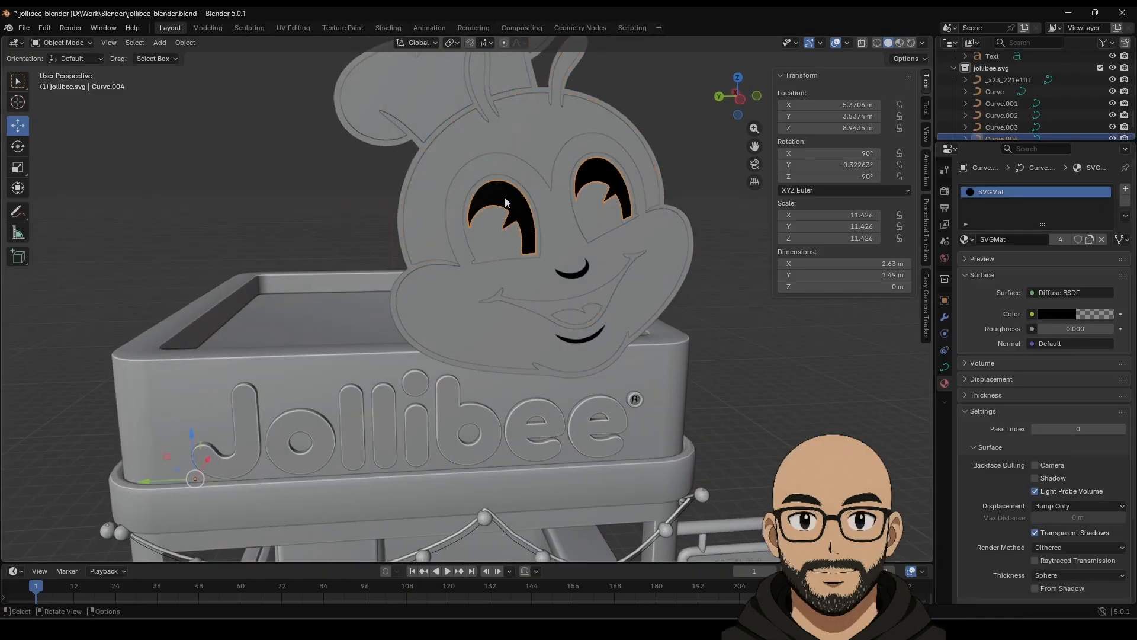
pyautogui.click(1125, 203)
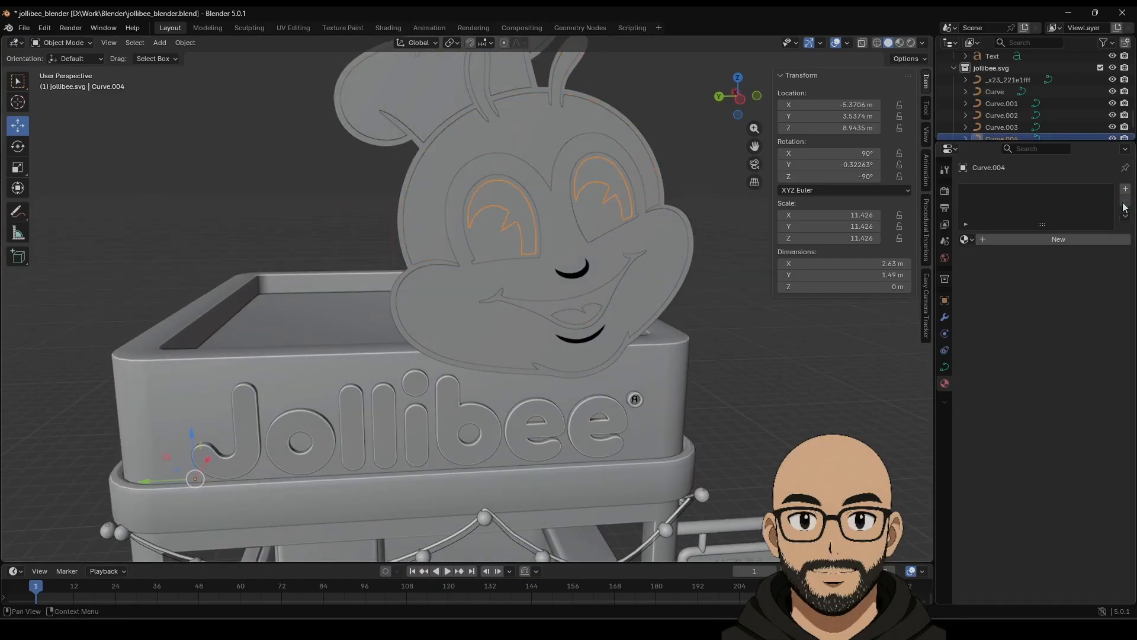
pyautogui.scroll(-3, 619, 237)
pyautogui.moveTo(495, 200); pyautogui.dragTo(511, 185, button='middle')
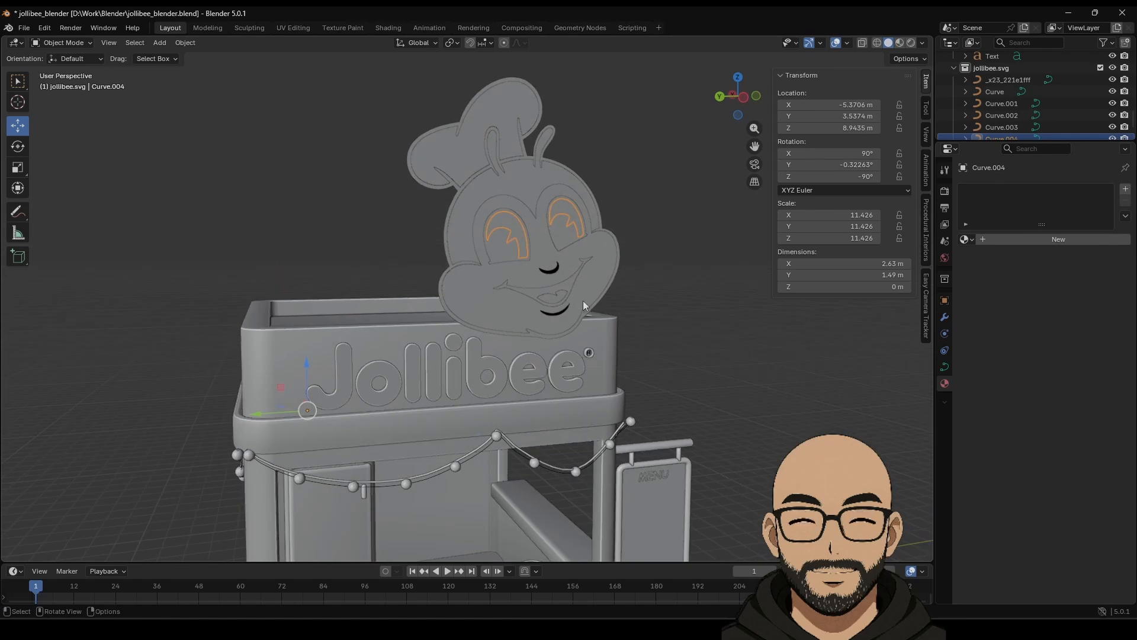
# Remove the SVGMat material from the mascot's chin crease and nose line curves.
pyautogui.click(563, 310)
pyautogui.click(564, 310)
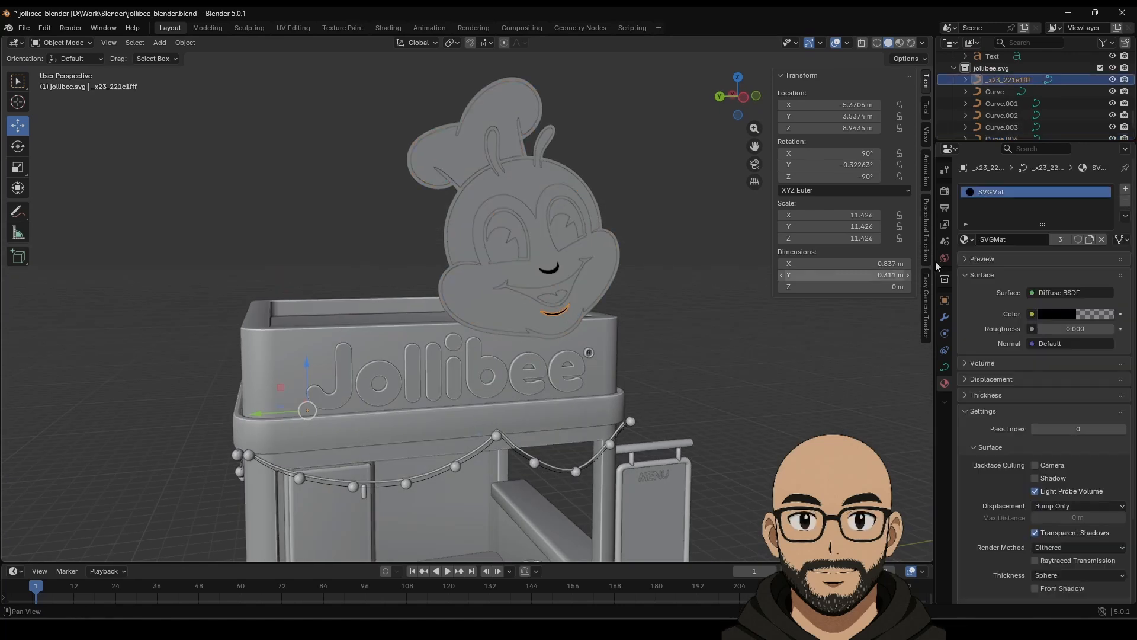
pyautogui.click(1125, 202)
pyautogui.click(560, 273)
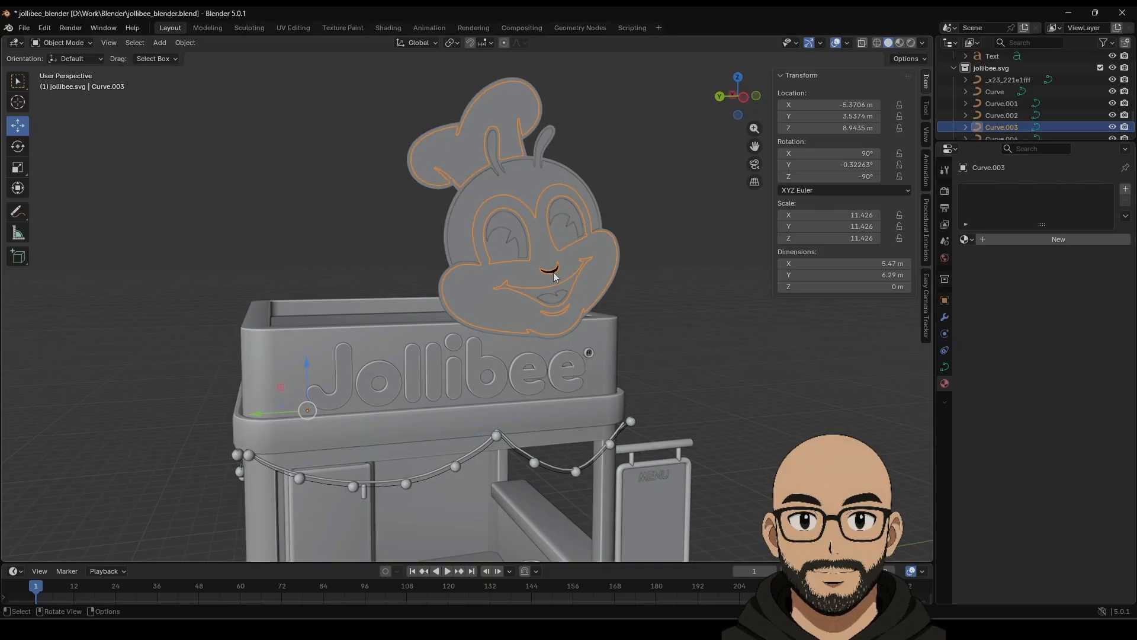
pyautogui.click(555, 275)
pyautogui.click(1125, 201)
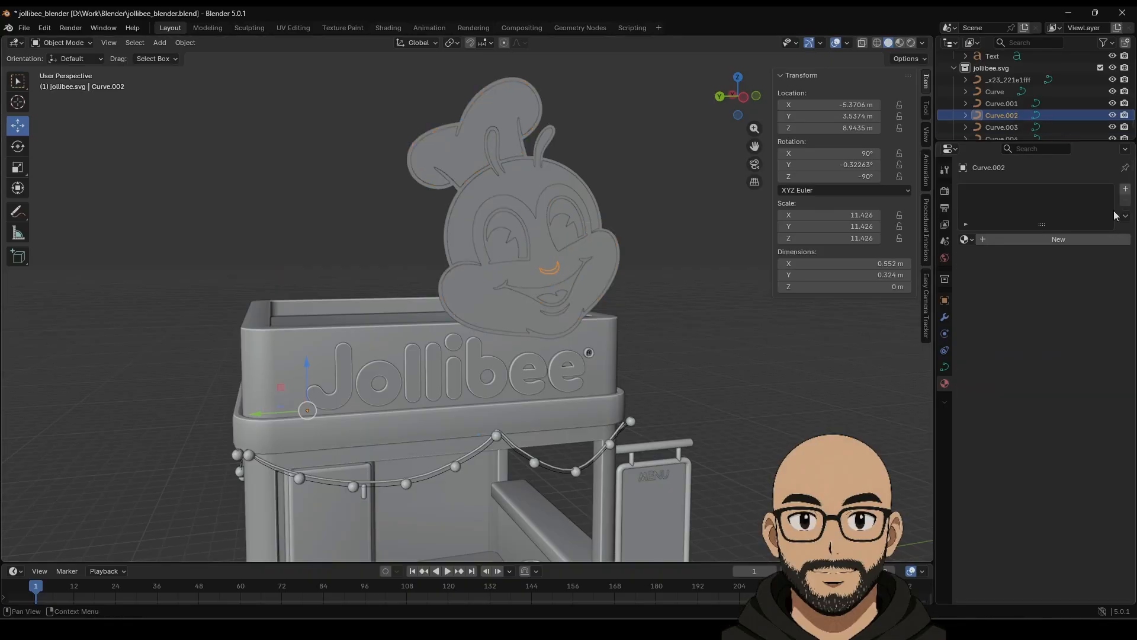
# Extrude the mascot's outline curve by 0.03 m, leaving its bevel depth at 0 m.
pyautogui.click(682, 345)
pyautogui.moveTo(682, 344); pyautogui.dragTo(610, 394, button='middle')
pyautogui.scroll(3, 667, 347)
pyautogui.click(620, 427)
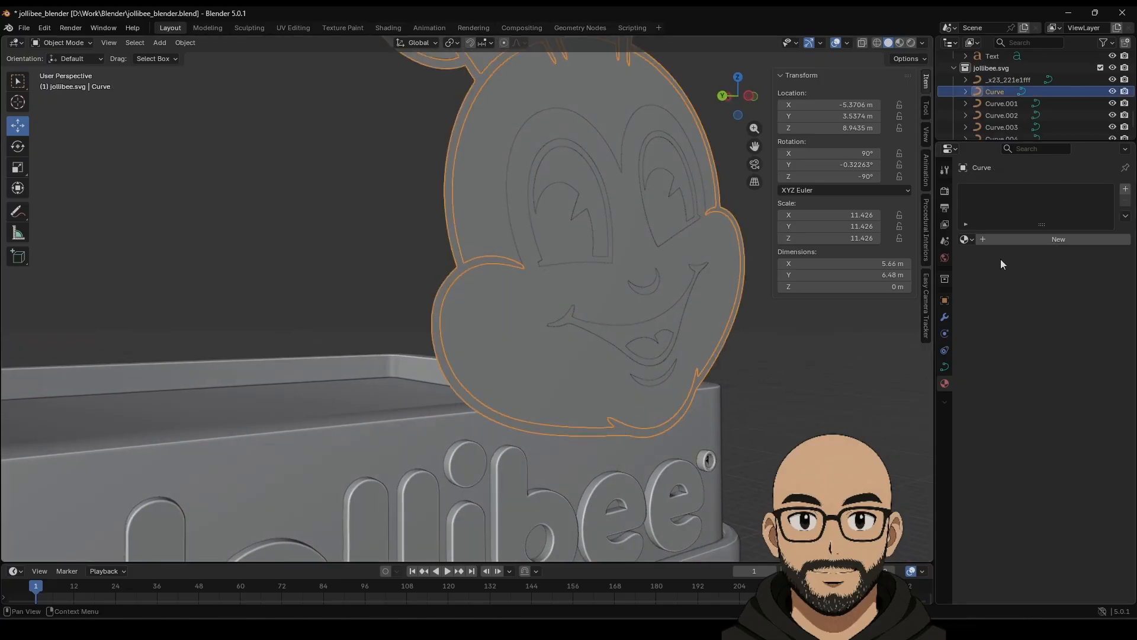
pyautogui.click(945, 368)
pyautogui.moveTo(843, 317); pyautogui.dragTo(575, 284, button='middle')
pyautogui.moveTo(1048, 503)
pyautogui.mouseDown()
pyautogui.moveTo(1084, 503)
pyautogui.moveTo(1054, 503)
pyautogui.moveTo(1083, 503)
pyautogui.moveTo(1064, 504)
pyautogui.mouseUp()
pyautogui.moveTo(770, 445); pyautogui.dragTo(748, 453, button='middle')
pyautogui.scroll(-2, 1068, 490)
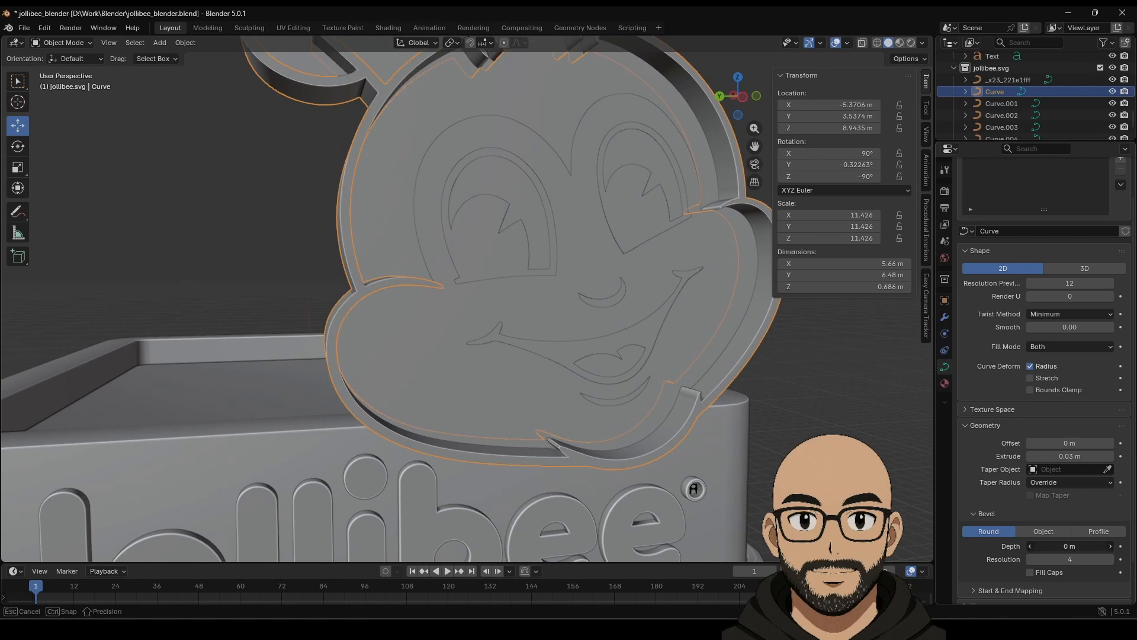
pyautogui.moveTo(1069, 546); pyautogui.dragTo(1069, 546)
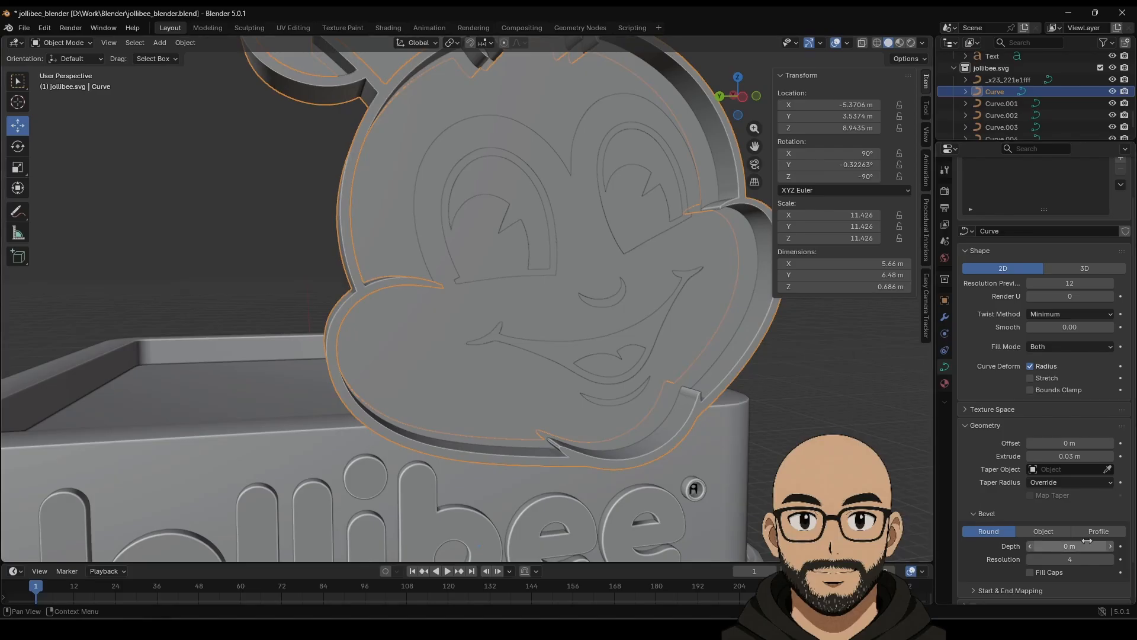
pyautogui.click(742, 372)
# Extrude the mascot's face-and-hat curve by 0.038 m so it stands out from the outline.
pyautogui.moveTo(742, 372); pyautogui.dragTo(535, 346, button='middle')
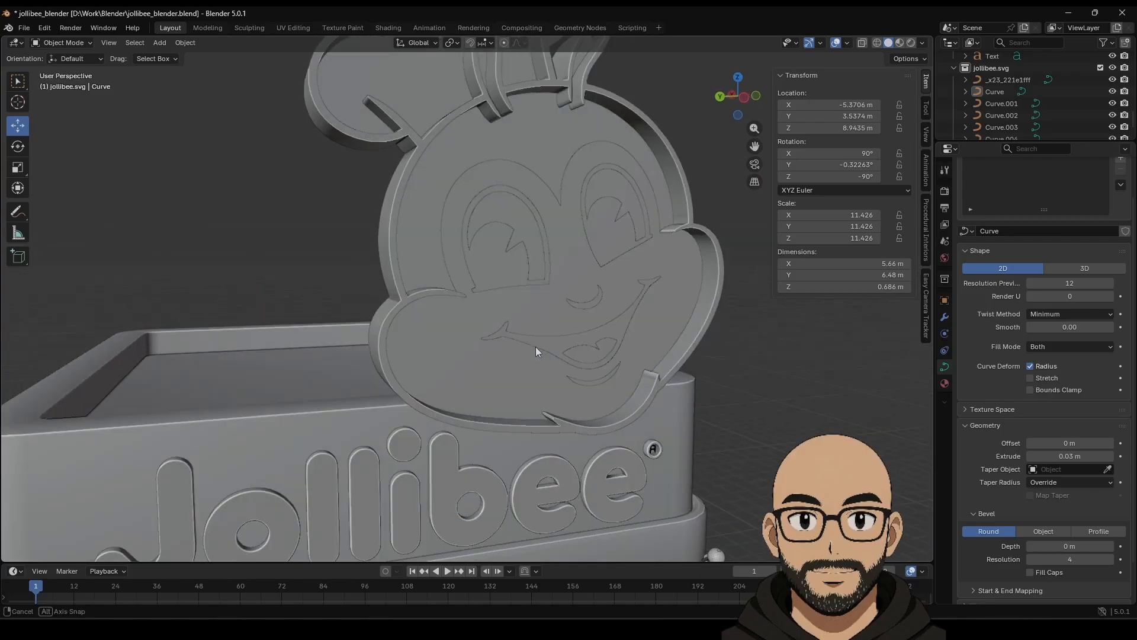
pyautogui.click(512, 392)
pyautogui.moveTo(512, 394); pyautogui.dragTo(532, 386, button='middle')
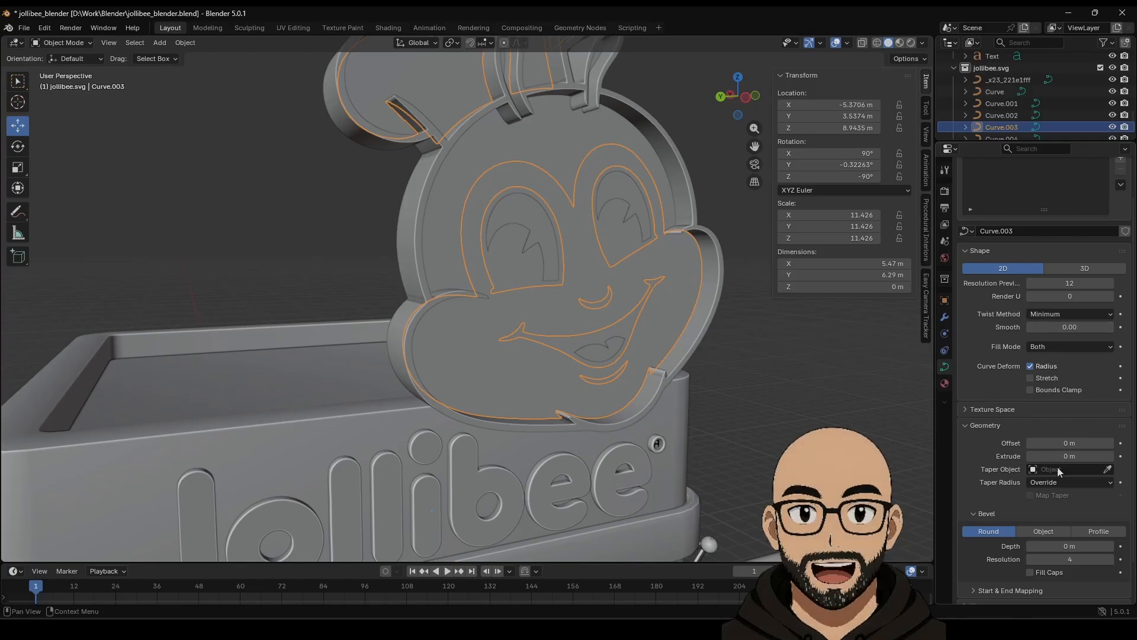
pyautogui.moveTo(1072, 456)
pyautogui.mouseDown()
pyautogui.moveTo(1113, 456)
pyautogui.moveTo(1083, 456)
pyautogui.mouseUp()
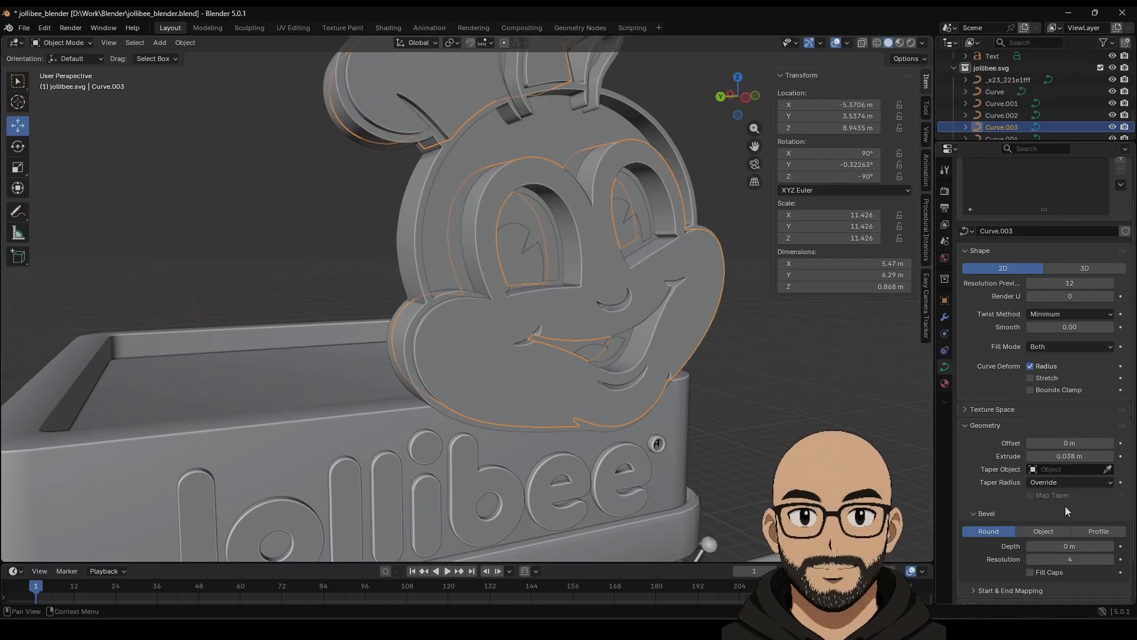
# Round the edges of the mascot's face-and-hat curve with a bevel depth of 0.001 m.
pyautogui.click(1111, 546)
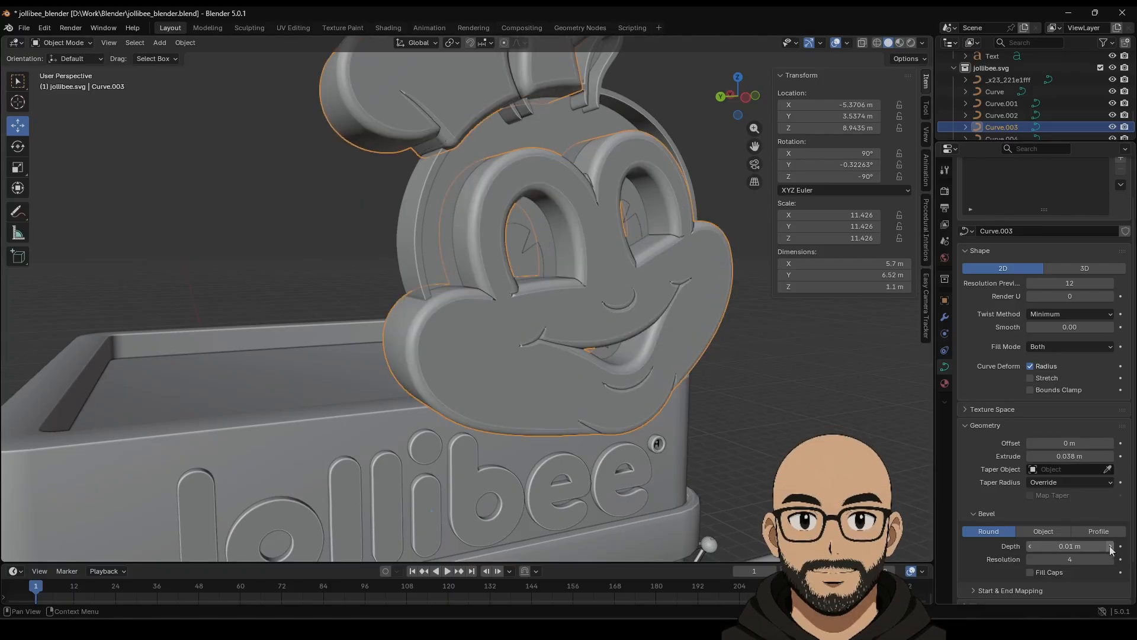
pyautogui.moveTo(1073, 546); pyautogui.dragTo(1067, 546)
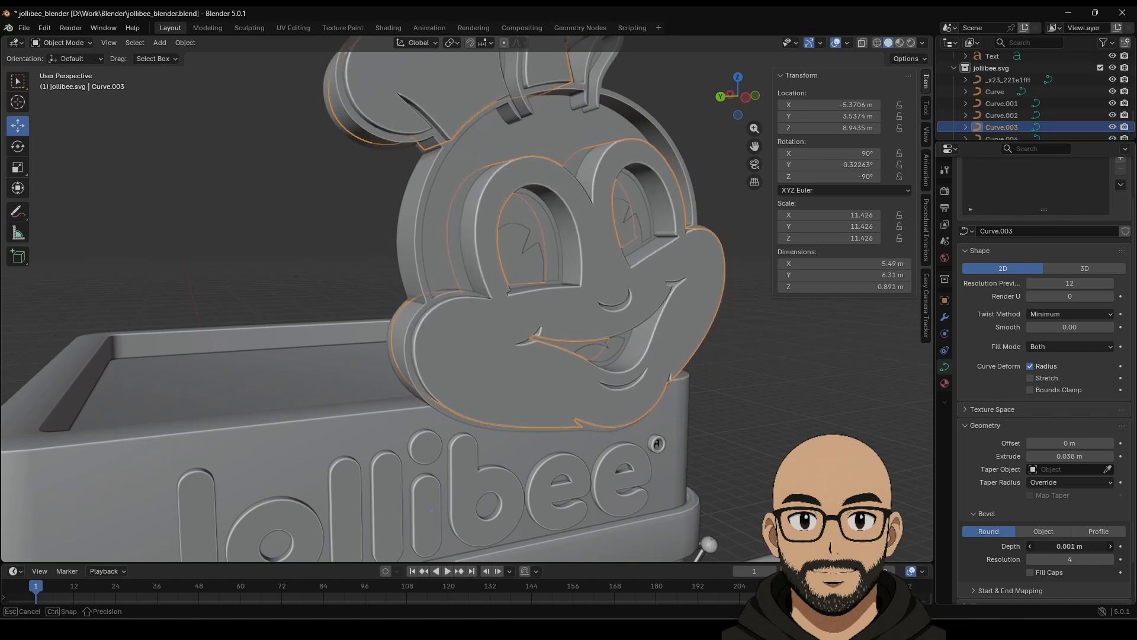
pyautogui.click(801, 408)
pyautogui.moveTo(801, 408); pyautogui.dragTo(735, 403, button='middle')
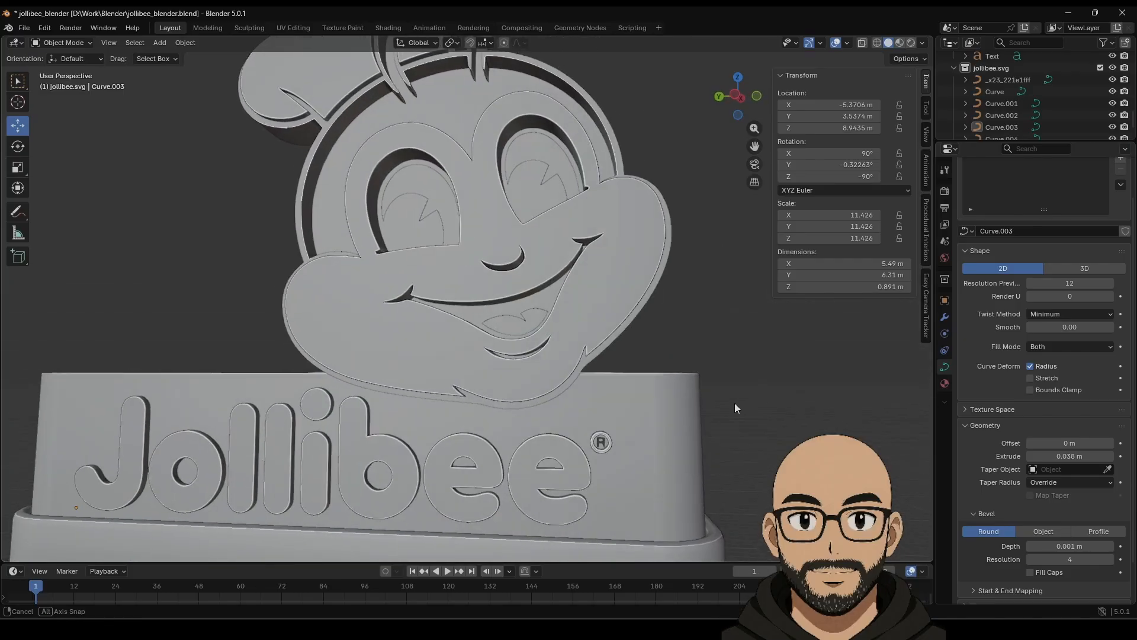
# Extrude the small crease curve below the mascot's mouth by 0.043 m.
pyautogui.click(517, 361)
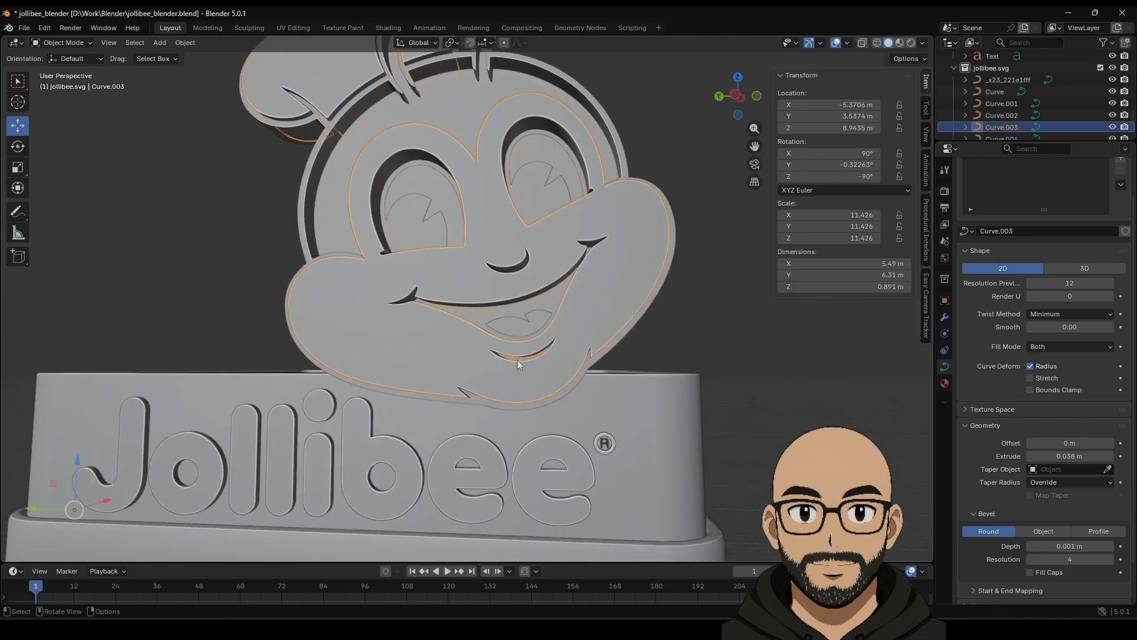
pyautogui.click(517, 361)
pyautogui.click(517, 361)
pyautogui.click(516, 359)
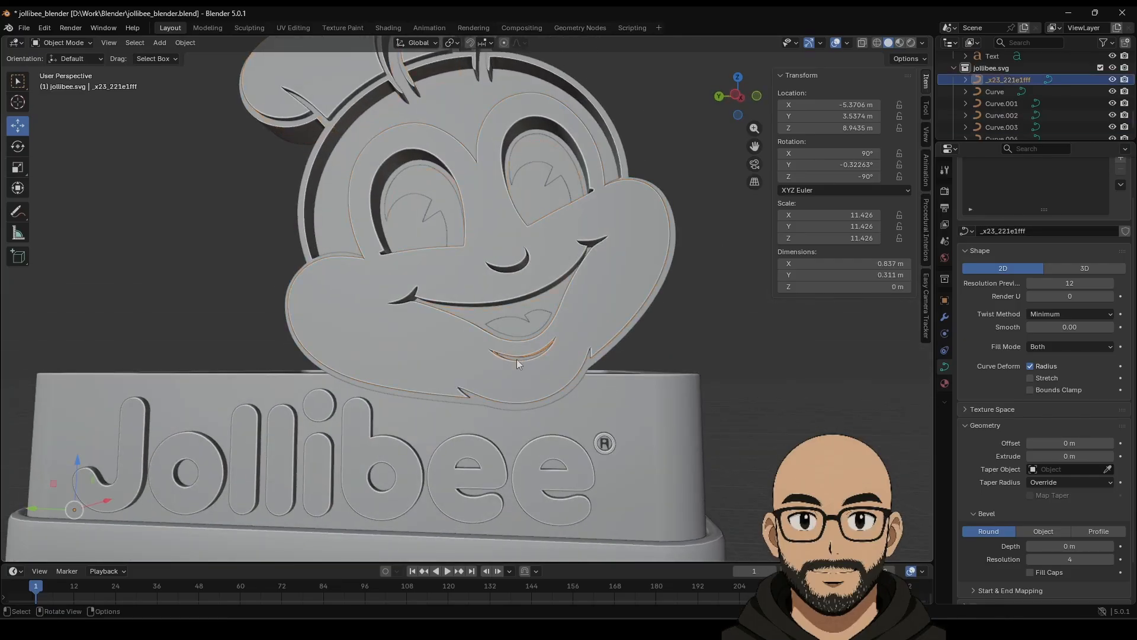
pyautogui.moveTo(516, 359); pyautogui.dragTo(740, 379, button='middle')
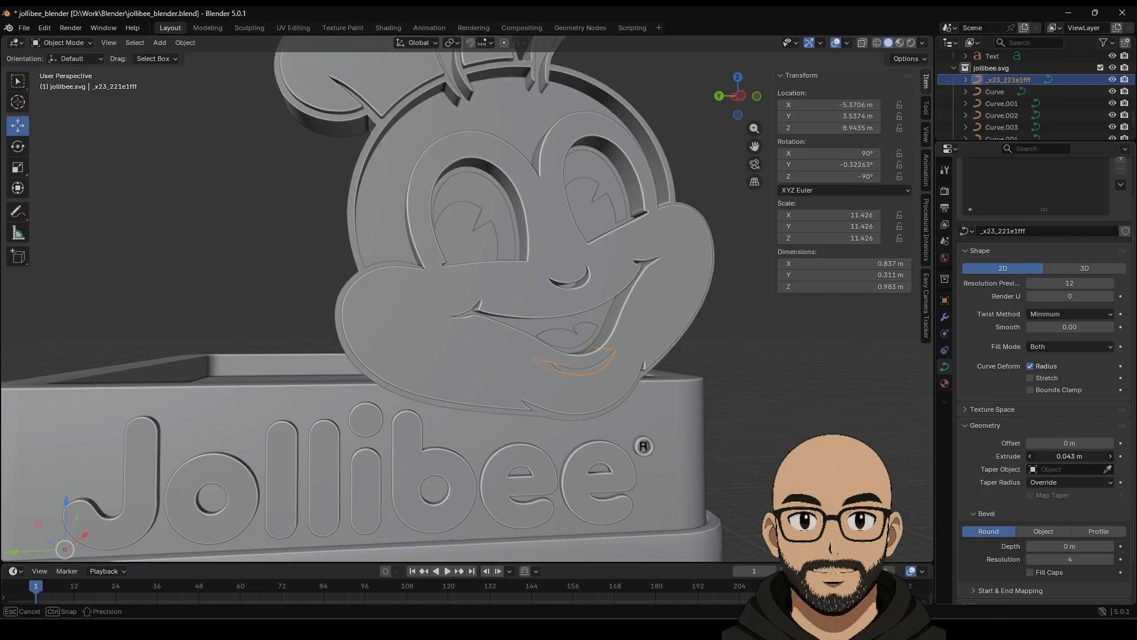
pyautogui.click(715, 389)
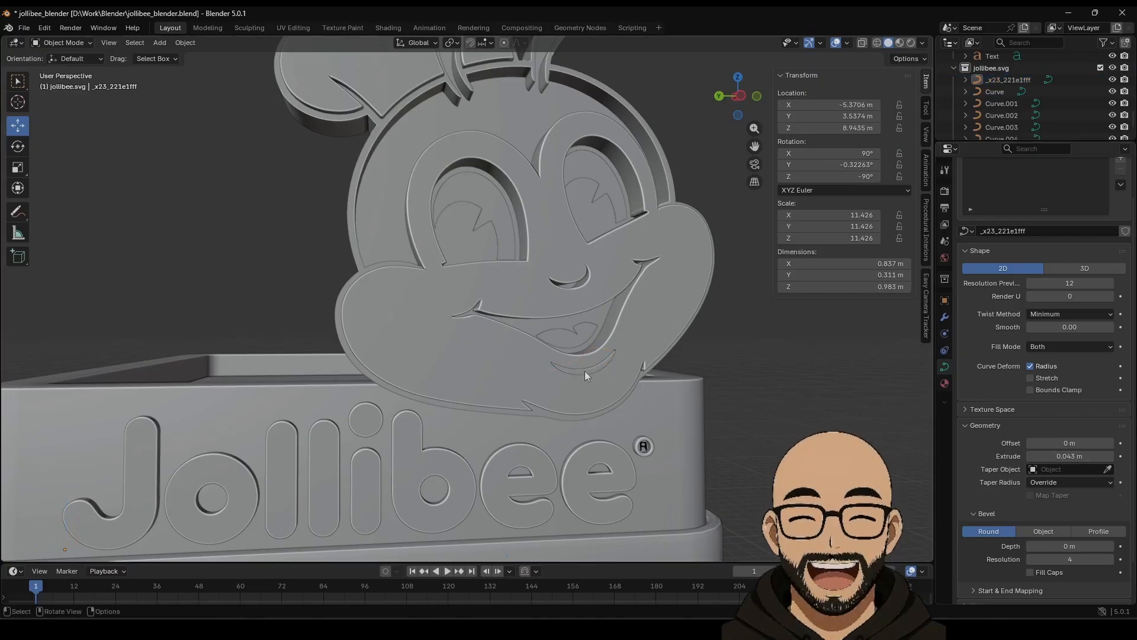
# Extrude the curve forming the mascot's upper head and tongue by 0.039 m.
pyautogui.moveTo(585, 342); pyautogui.dragTo(573, 363, button='middle')
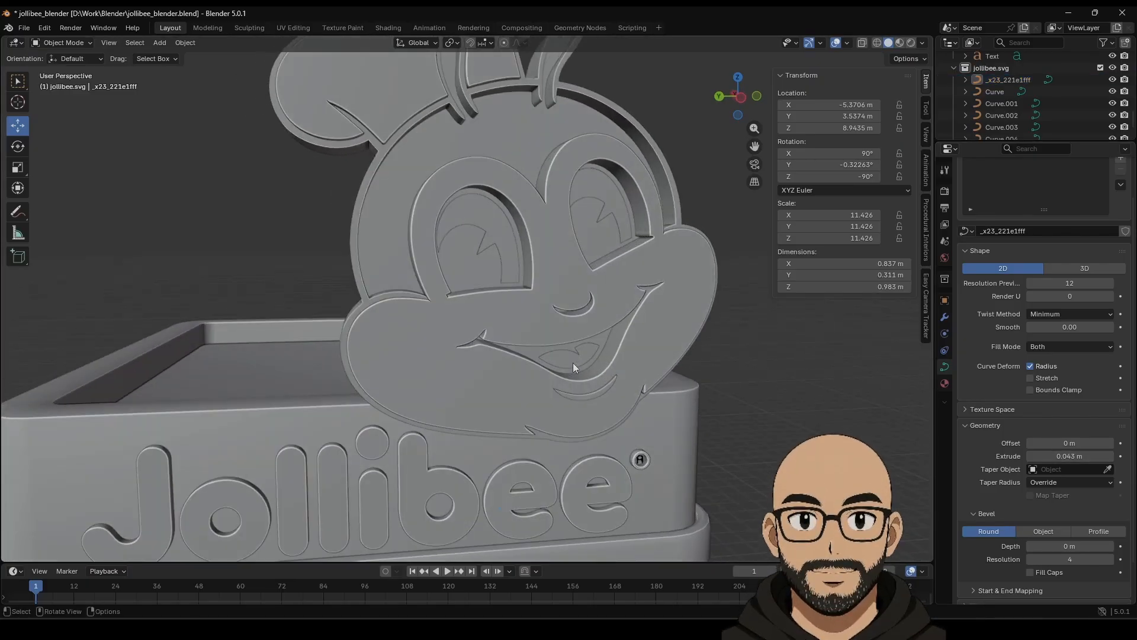
pyautogui.click(583, 359)
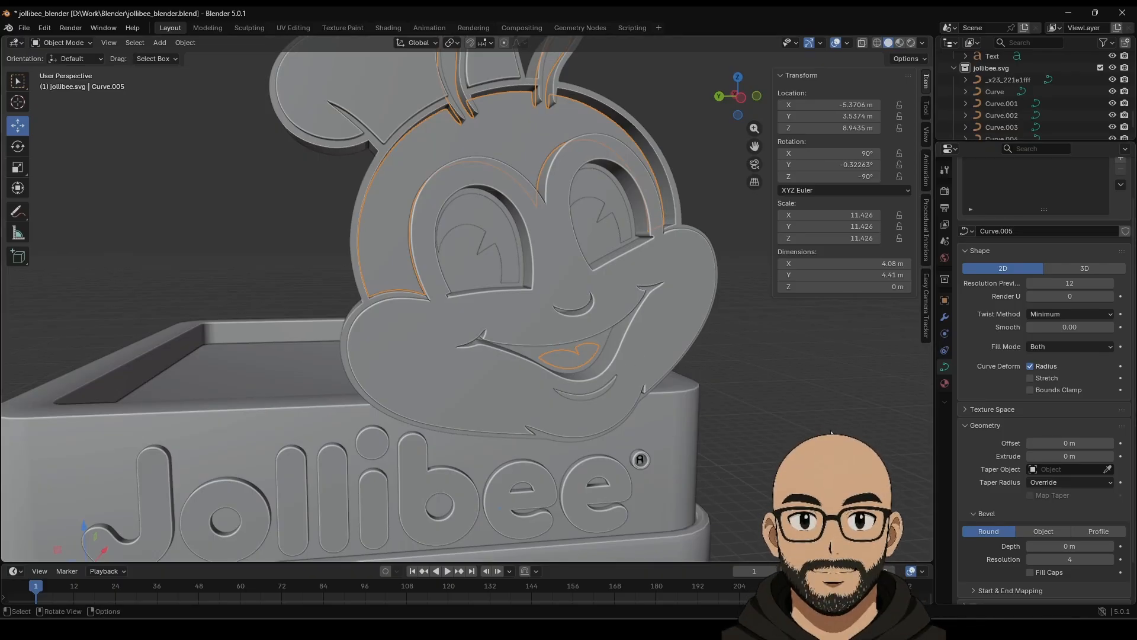
pyautogui.moveTo(831, 432); pyautogui.dragTo(827, 417, button='middle')
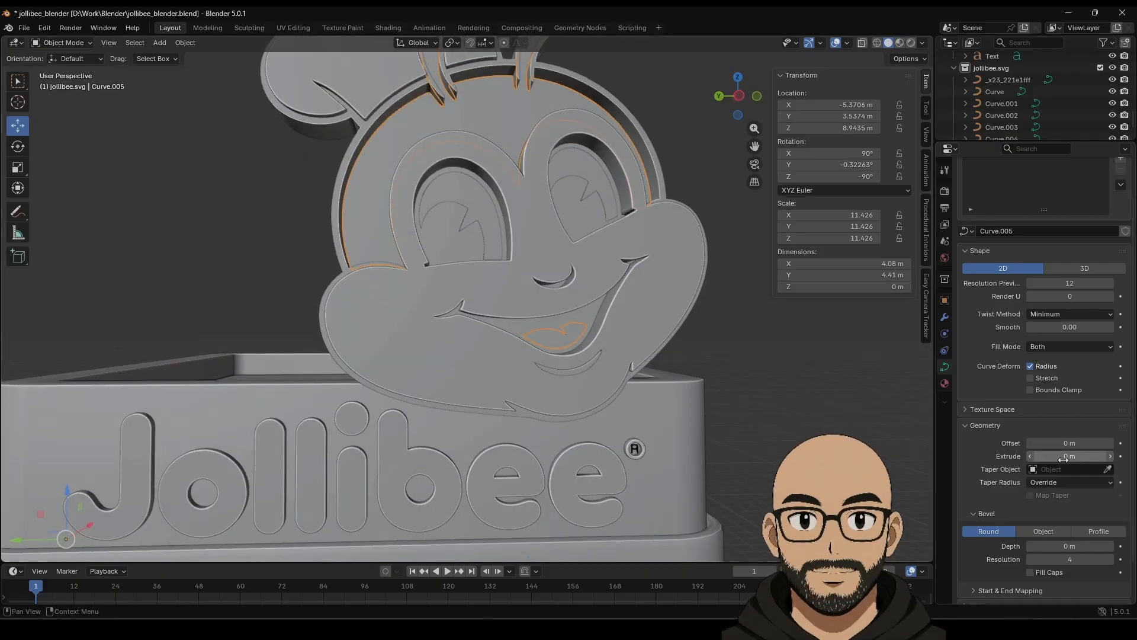
pyautogui.moveTo(1063, 456); pyautogui.dragTo(1089, 456)
pyautogui.moveTo(773, 342); pyautogui.dragTo(798, 332, button='middle')
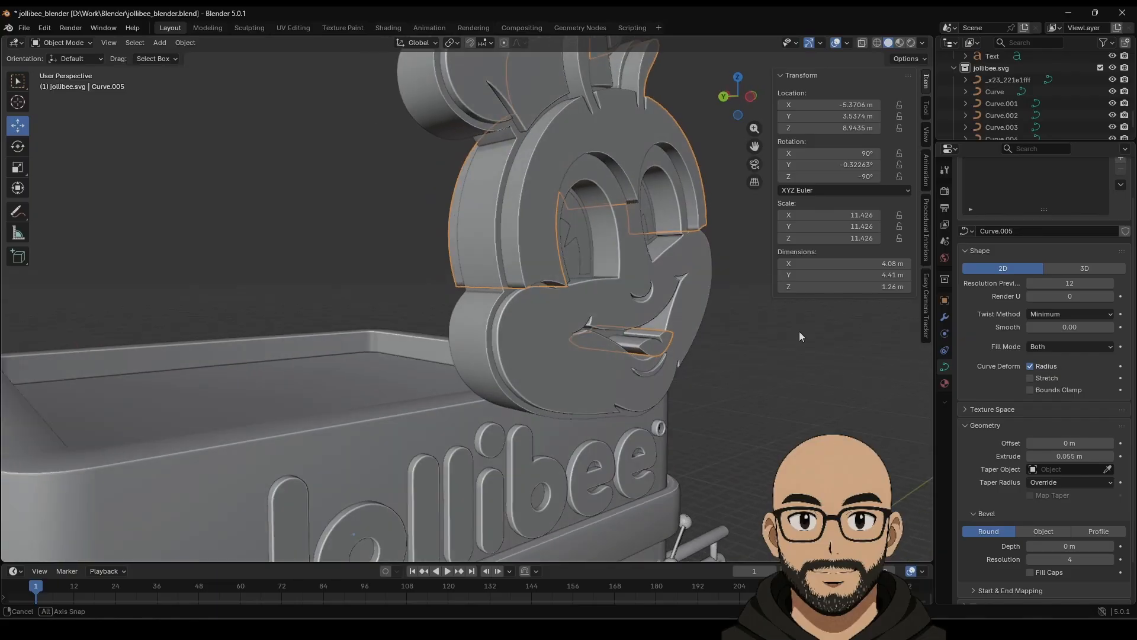
pyautogui.moveTo(1076, 456); pyautogui.dragTo(1063, 456)
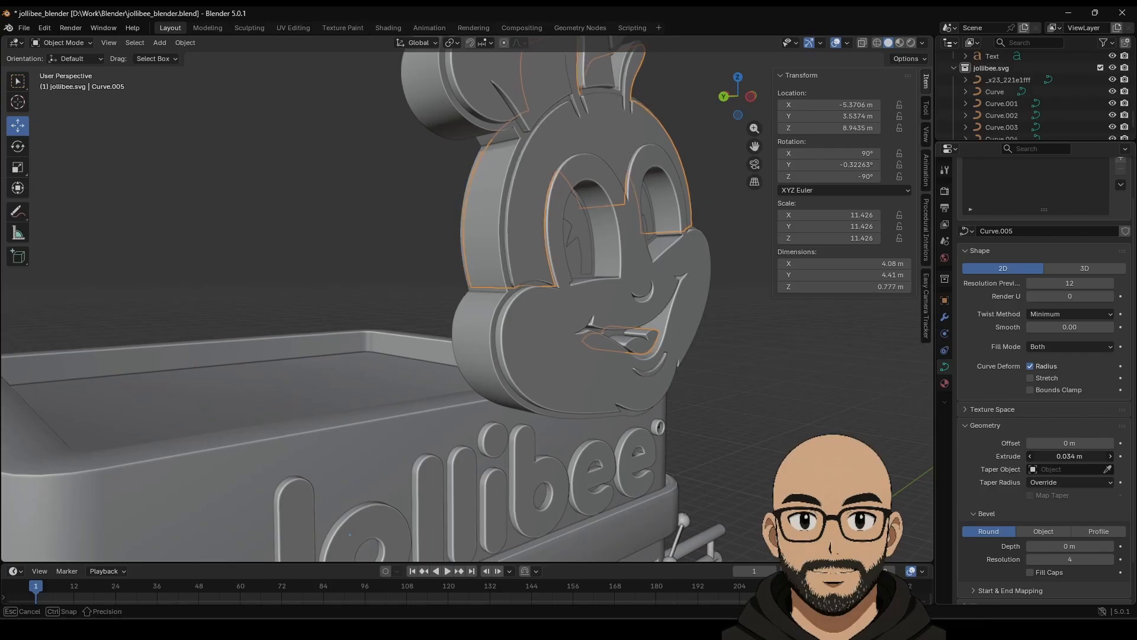
pyautogui.moveTo(1063, 456); pyautogui.dragTo(1065, 456)
# Round the edges of the mascot's upper-head and tongue curve with a bevel depth of 0.002 m.
pyautogui.scroll(1, 1051, 451)
pyautogui.moveTo(710, 408); pyautogui.dragTo(655, 418, button='middle')
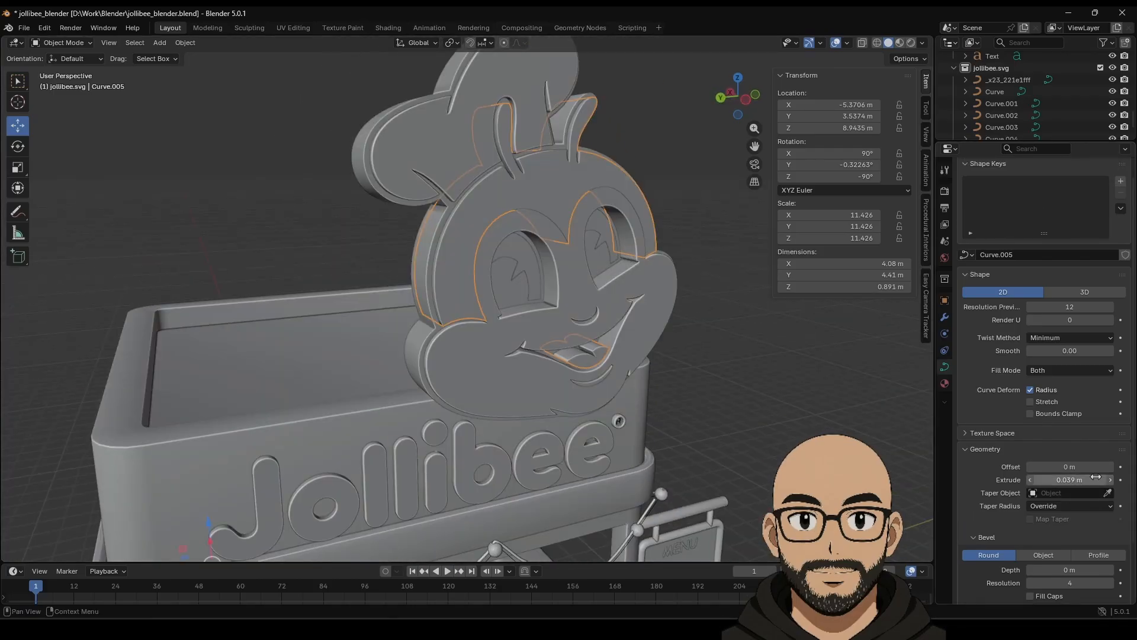
pyautogui.moveTo(1111, 574); pyautogui.dragTo(1114, 573)
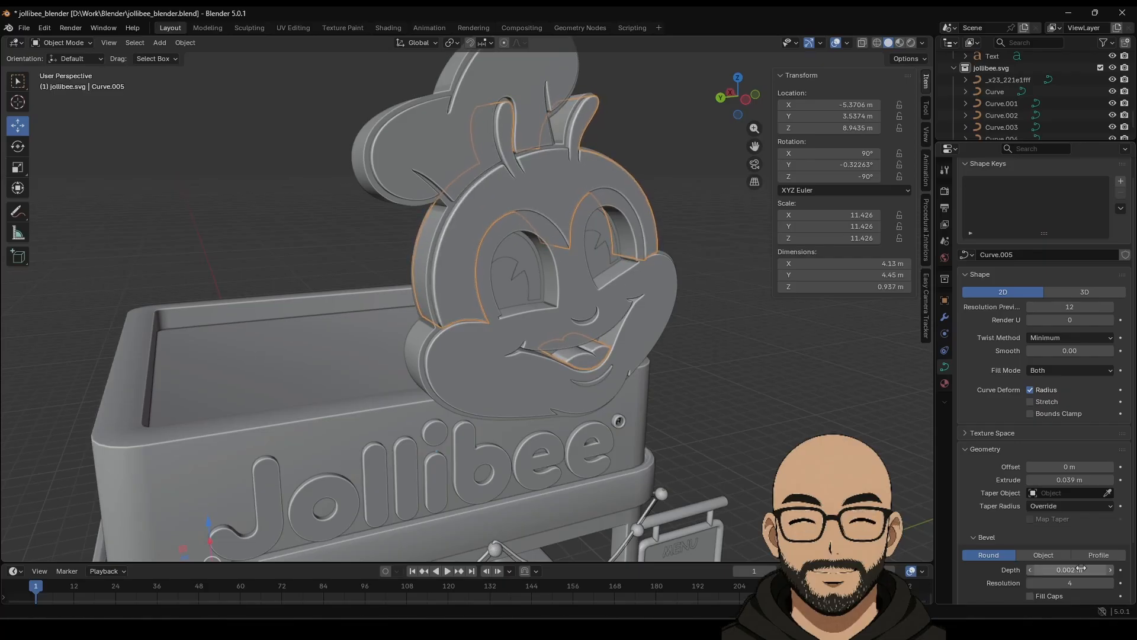
pyautogui.moveTo(804, 427); pyautogui.dragTo(663, 361, button='middle')
# Extrude the curve forming the mascot's eye outlines and mouth by 0.031 m.
pyautogui.click(498, 287)
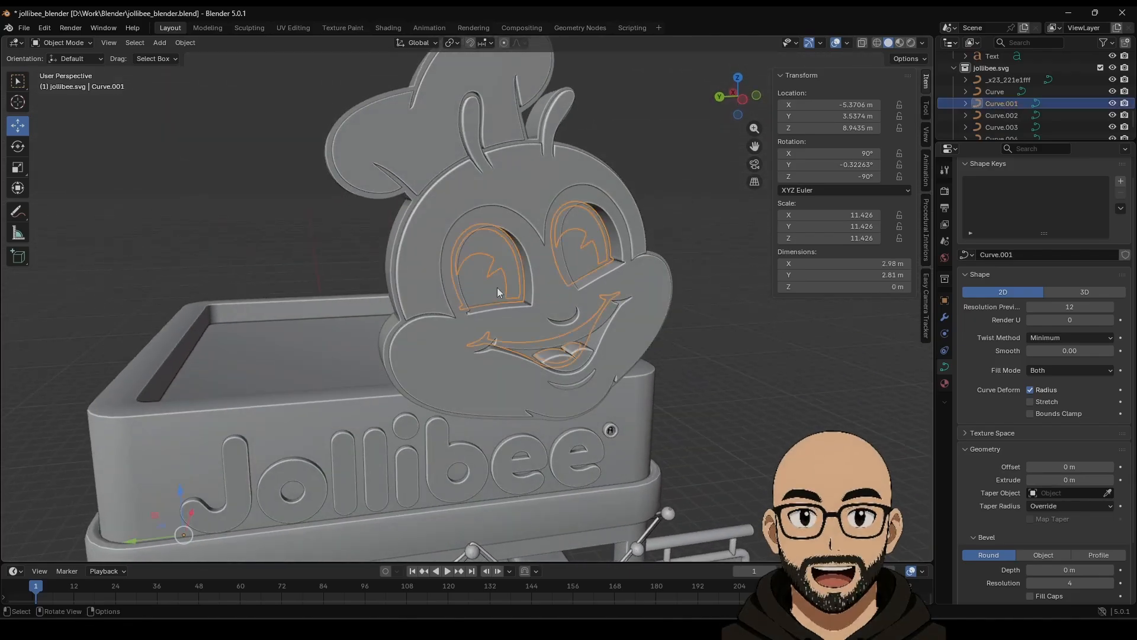
pyautogui.moveTo(512, 297); pyautogui.dragTo(663, 329, button='middle')
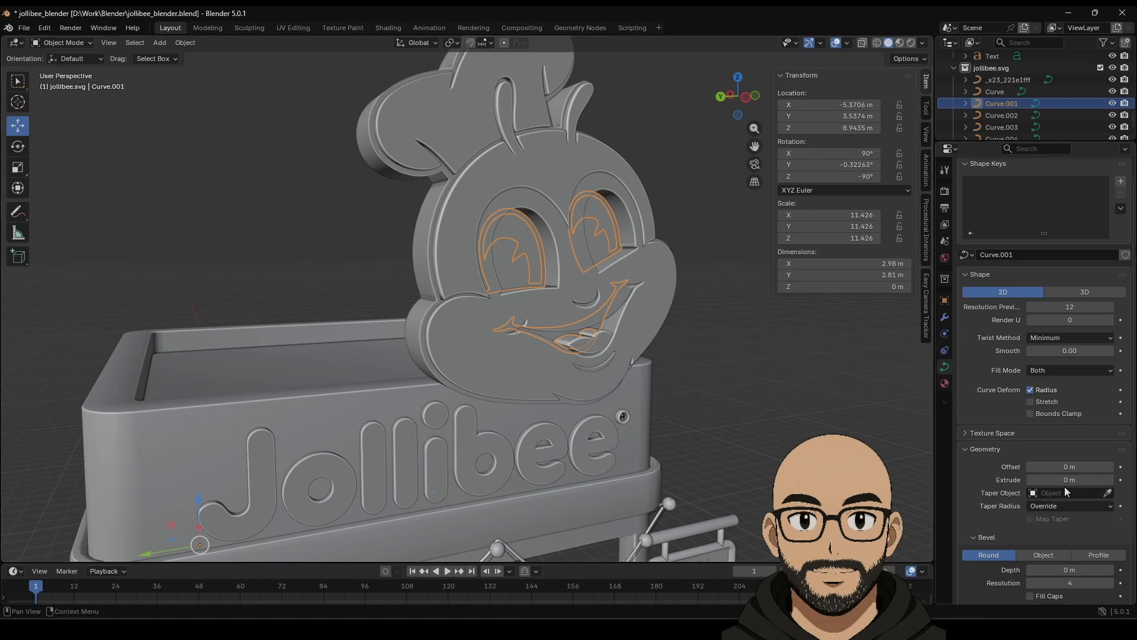
pyautogui.moveTo(1066, 479); pyautogui.dragTo(1073, 480)
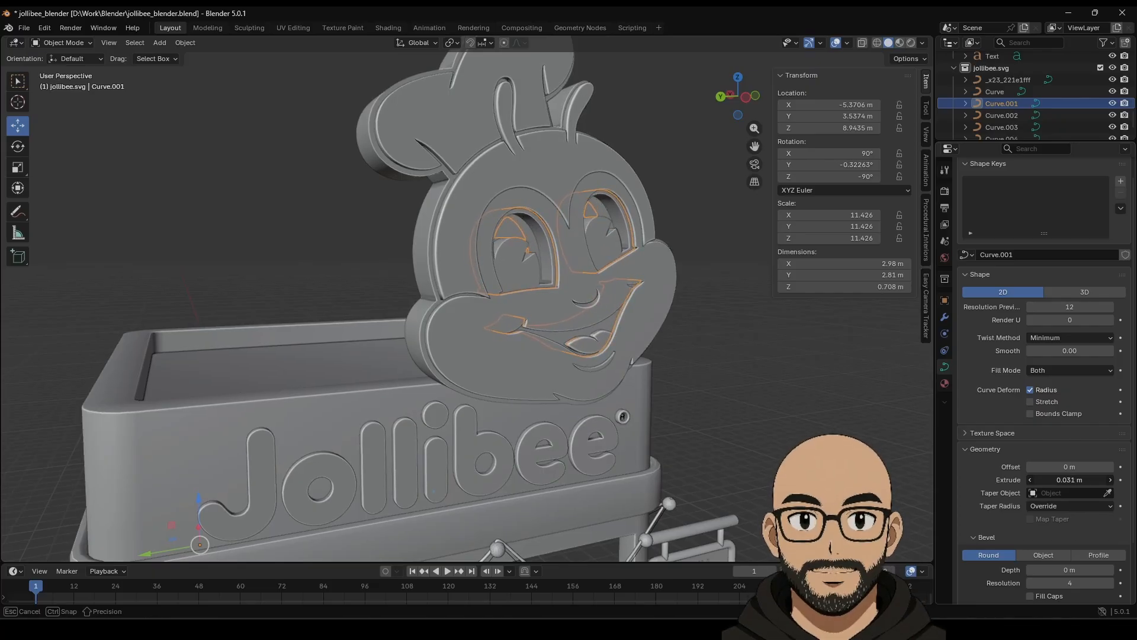
pyautogui.moveTo(758, 386); pyautogui.dragTo(727, 385, button='middle')
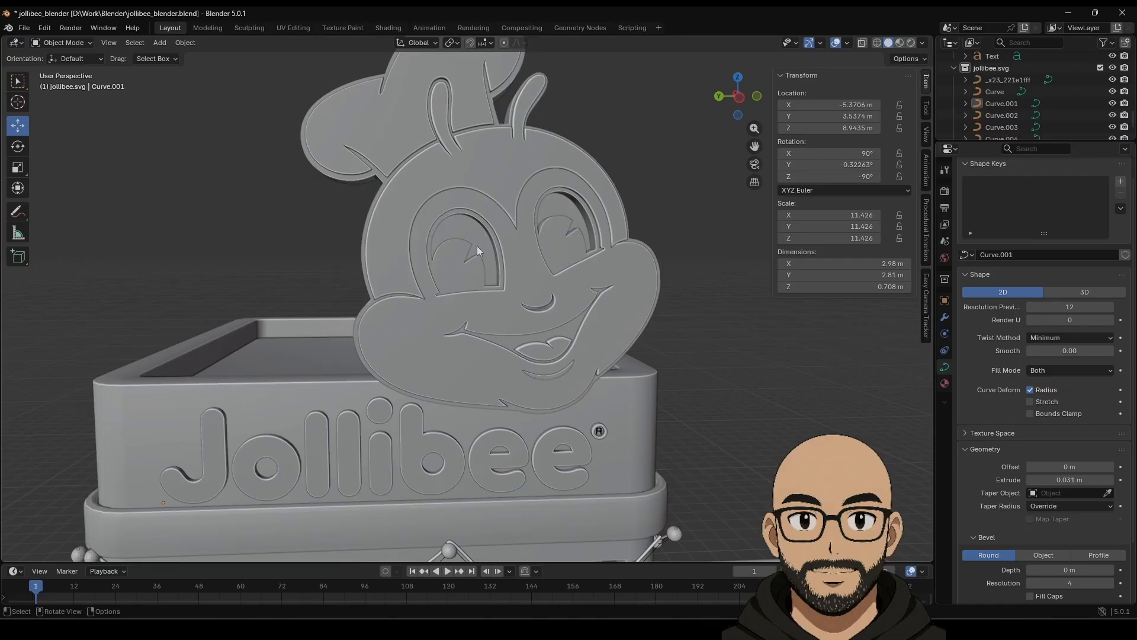
# Extrude the curve inside the mascot's eyes by 0.032 m and round its edges with a bevel depth of 0.001 m.
pyautogui.moveTo(485, 243); pyautogui.dragTo(855, 389, button='middle')
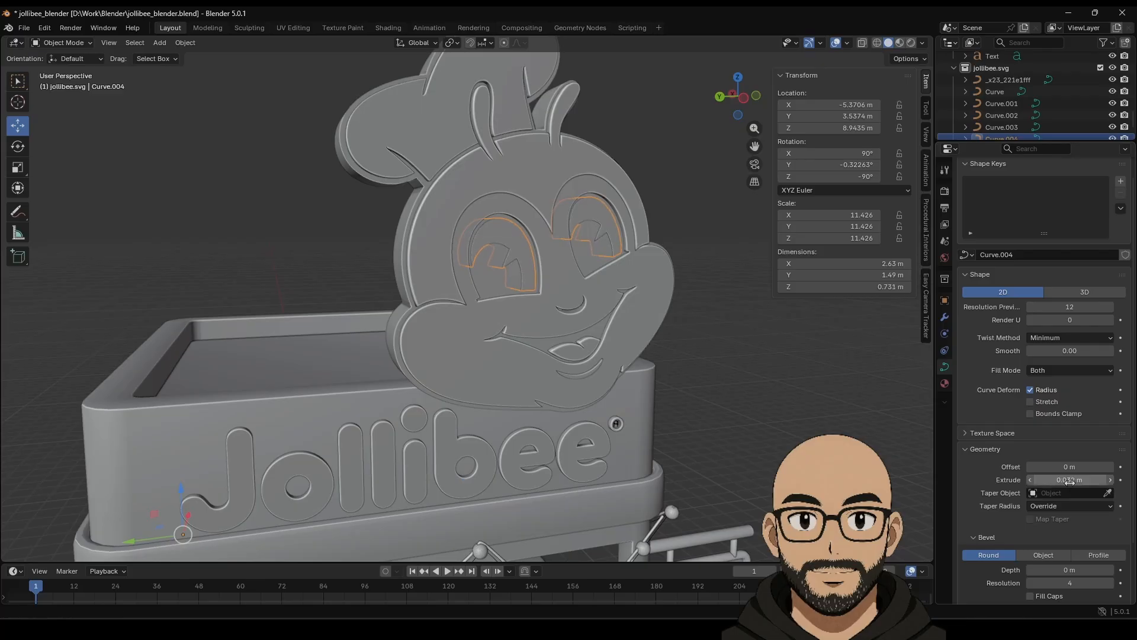
pyautogui.click(1110, 569)
pyautogui.moveTo(1070, 570); pyautogui.dragTo(1067, 569)
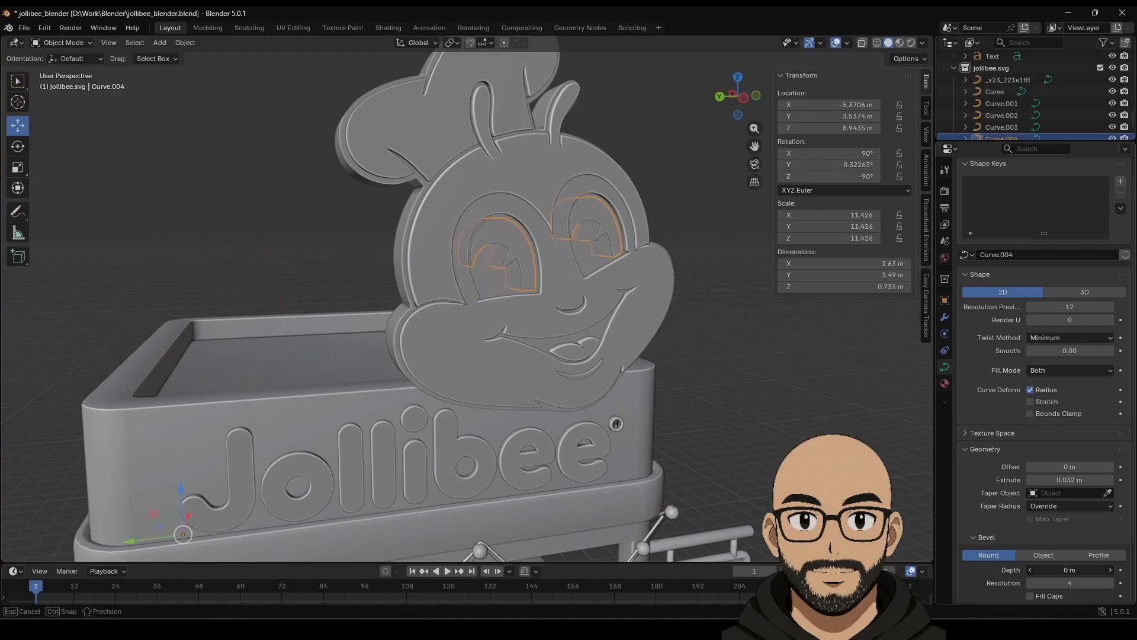
# Select all curves in the jollibee.svg collection, scale the whole logo down to 9.120 and raise it about 0.13 m.
pyautogui.scroll(-5, 729, 407)
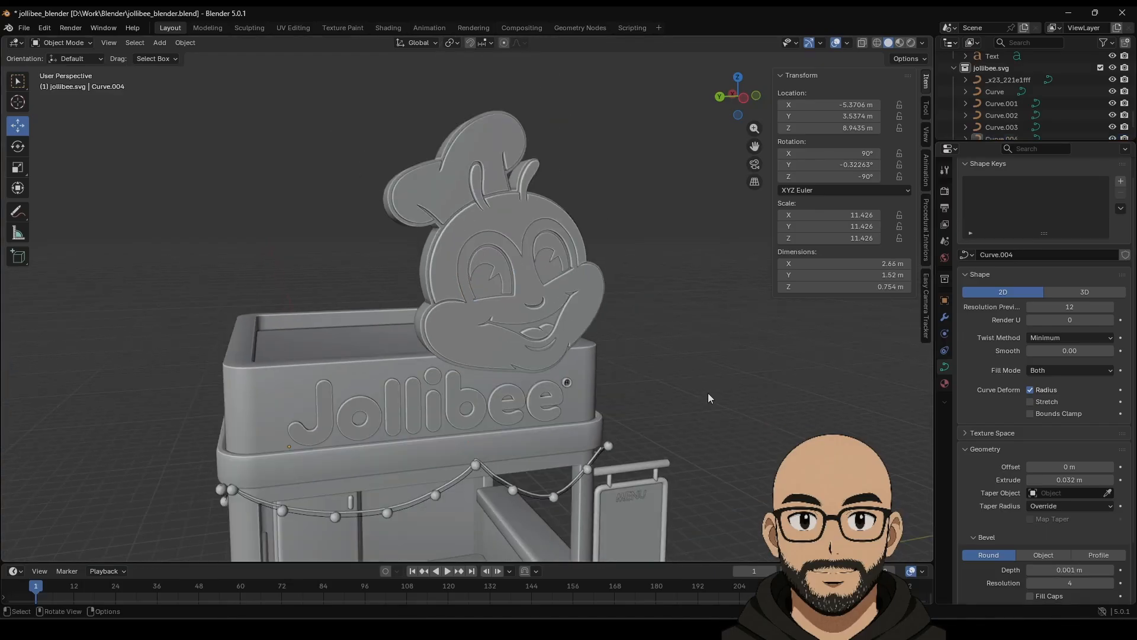
pyautogui.moveTo(709, 392); pyautogui.dragTo(530, 377, button='middle')
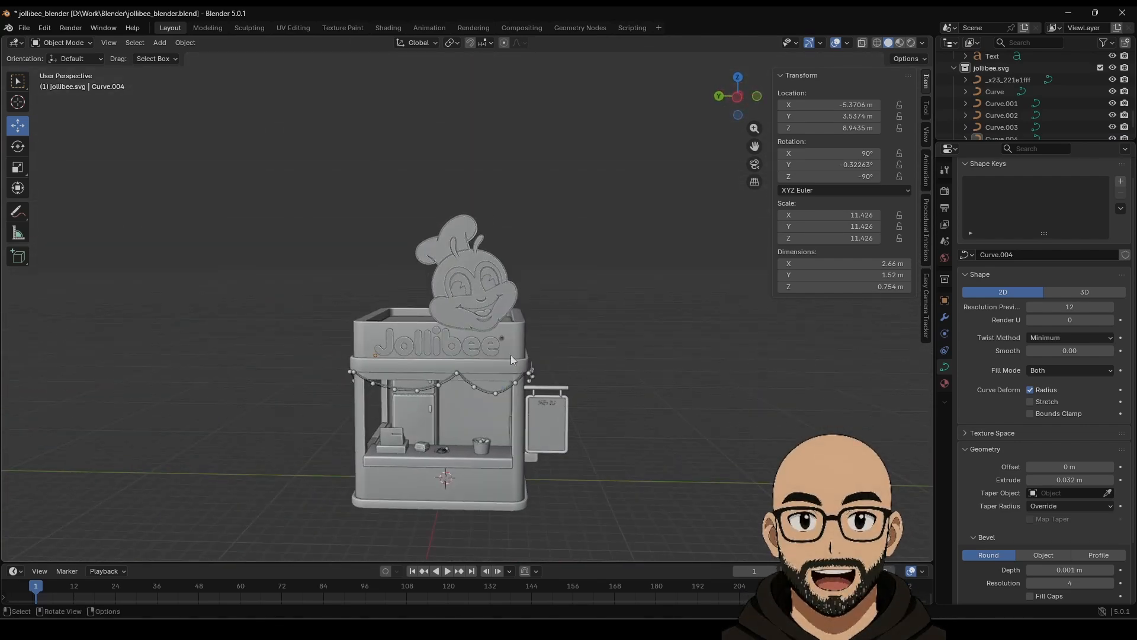
pyautogui.moveTo(574, 398); pyautogui.dragTo(580, 330, button='middle')
pyautogui.scroll(5, 586, 430)
pyautogui.scroll(-5, 490, 320)
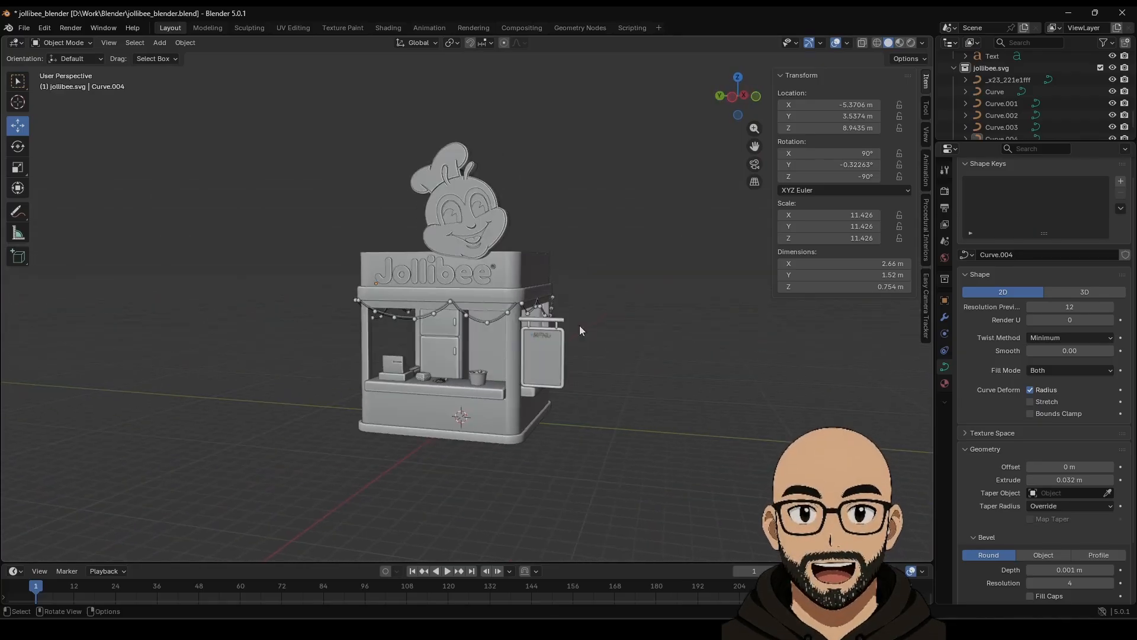
pyautogui.rightClick(988, 69)
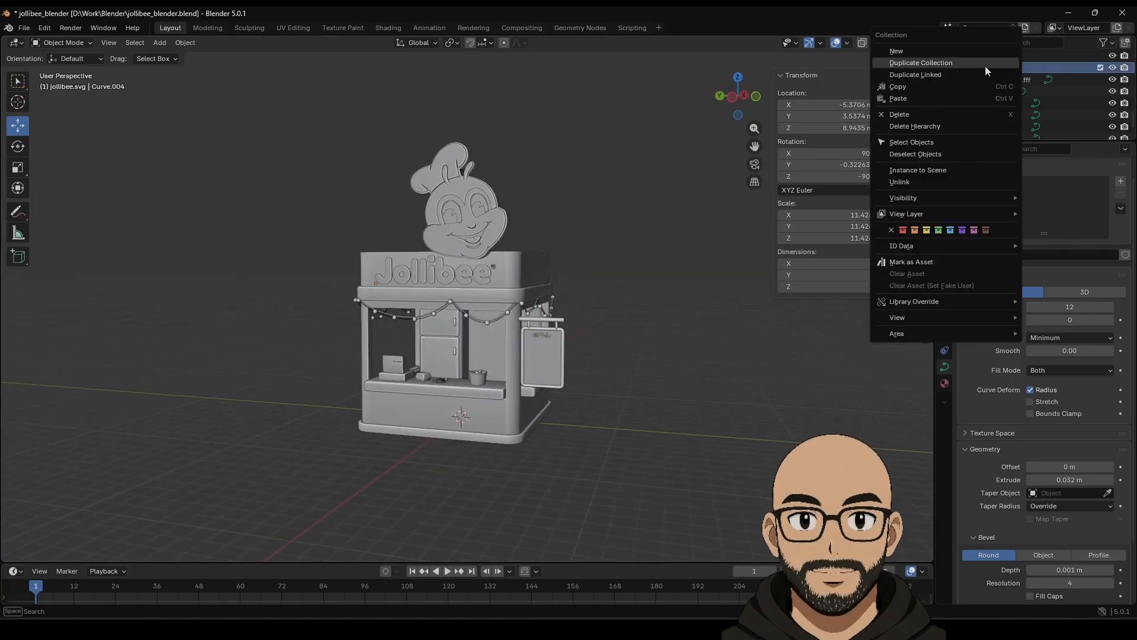
pyautogui.click(943, 144)
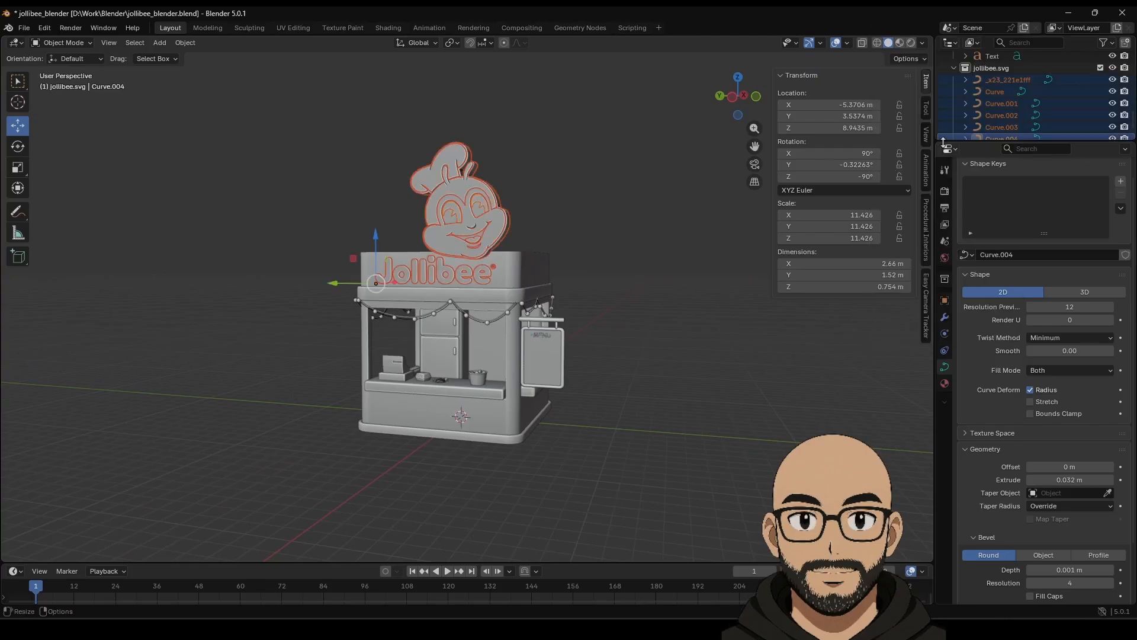
pyautogui.moveTo(568, 332); pyautogui.dragTo(585, 337, button='middle')
pyautogui.press('s')
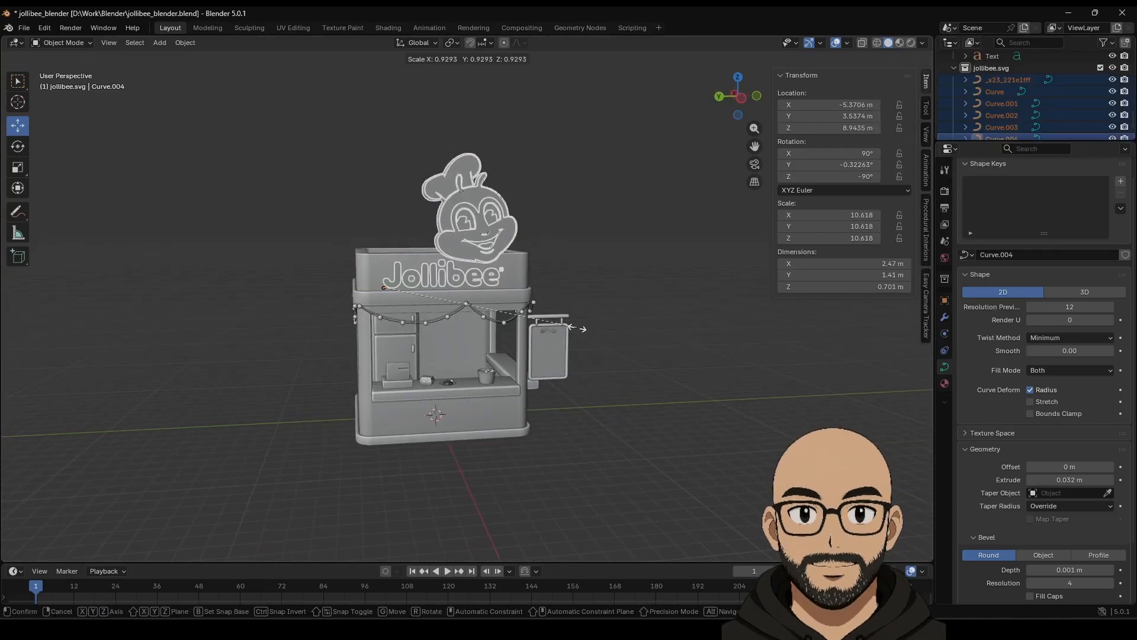
pyautogui.moveTo(379, 266); pyautogui.dragTo(384, 243)
pyautogui.press('s')
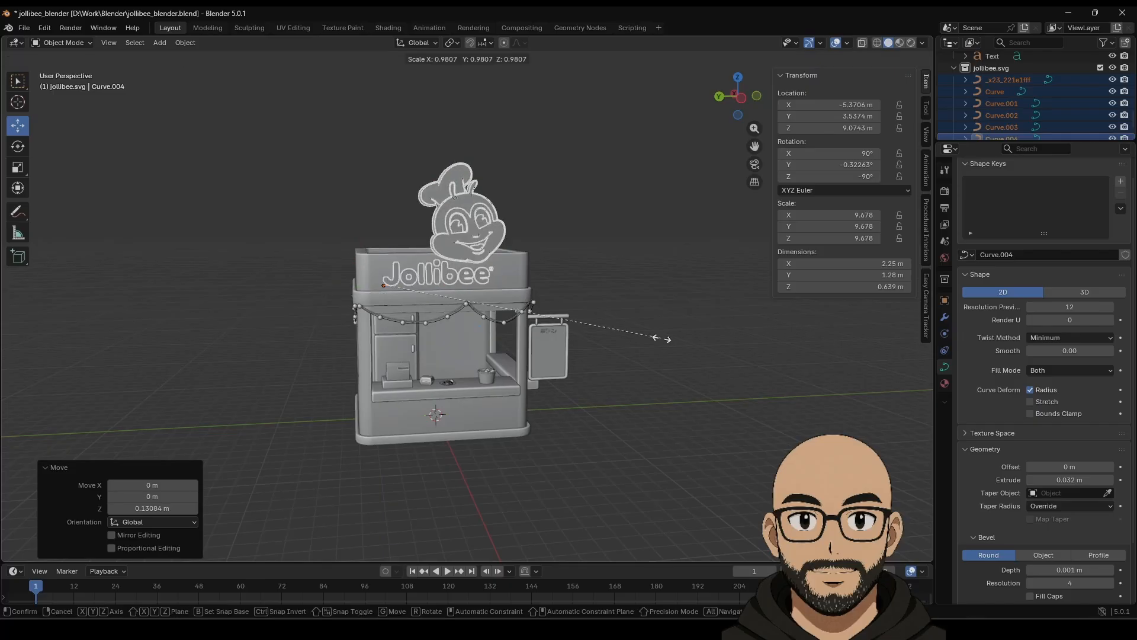
pyautogui.click(645, 329)
# Shift the whole logo across the stall's front to Y 2.8876 m and raise it to Z 9.1097 m.
pyautogui.moveTo(341, 293); pyautogui.dragTo(395, 269)
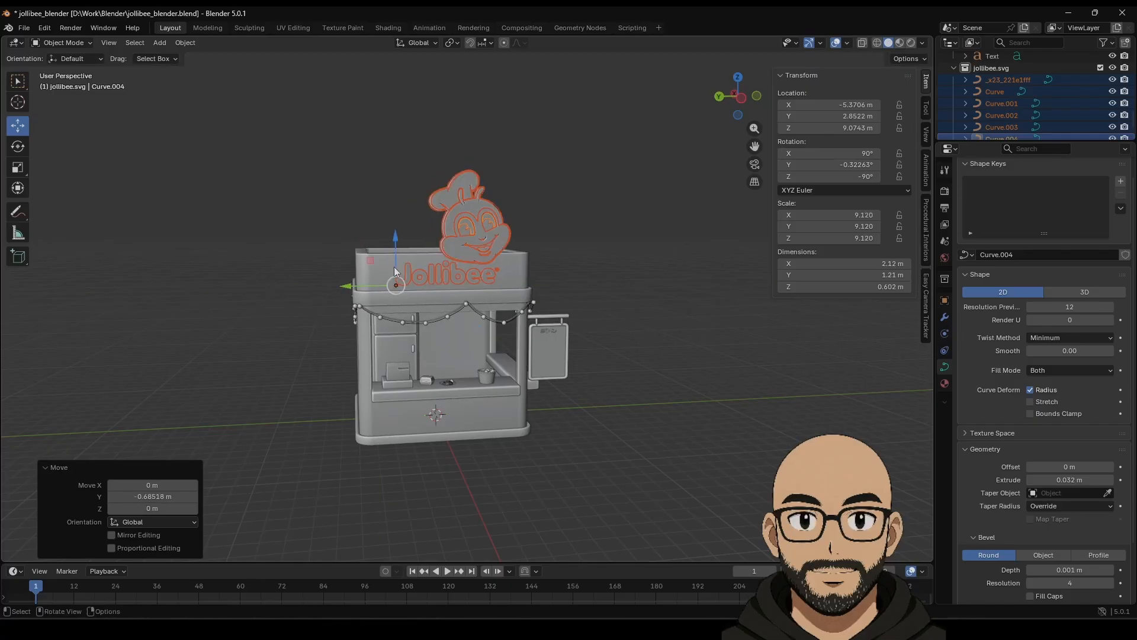
pyautogui.click(731, 101)
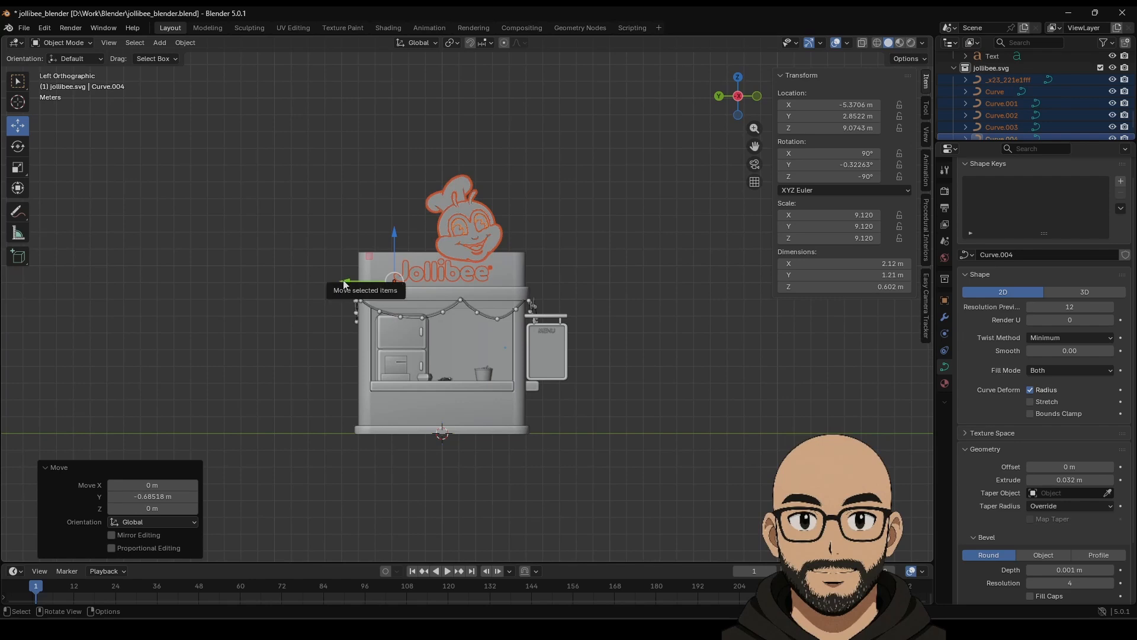
pyautogui.moveTo(344, 285); pyautogui.dragTo(397, 235)
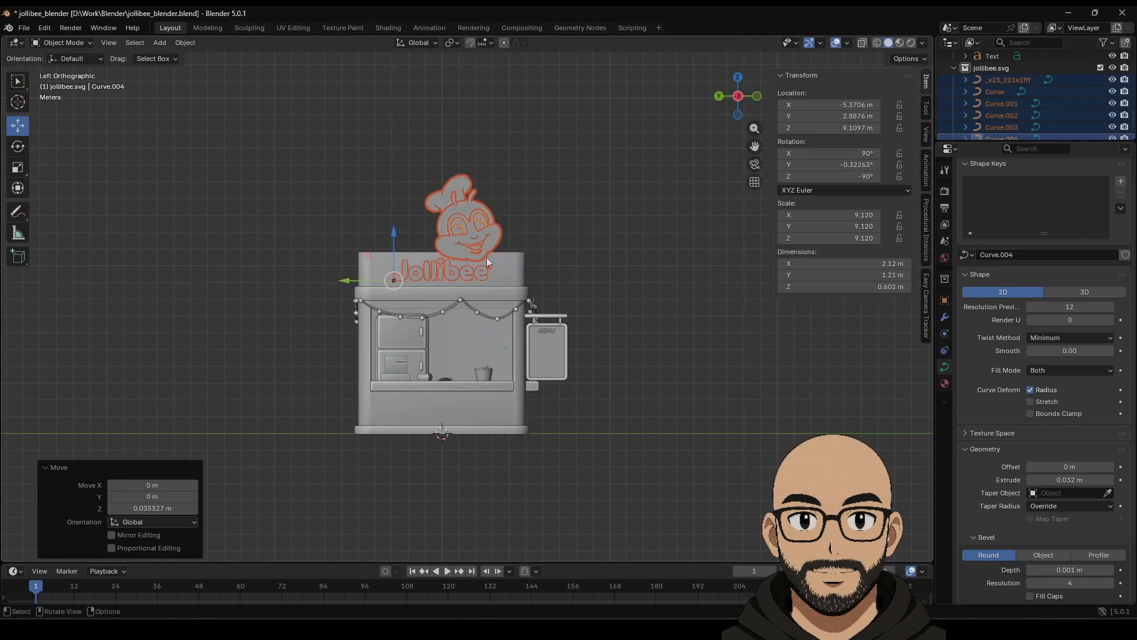
pyautogui.click(648, 303)
pyautogui.moveTo(648, 304)
pyautogui.mouseDown(button='middle')
pyautogui.moveTo(596, 309)
pyautogui.moveTo(659, 320)
pyautogui.mouseUp(button='middle')
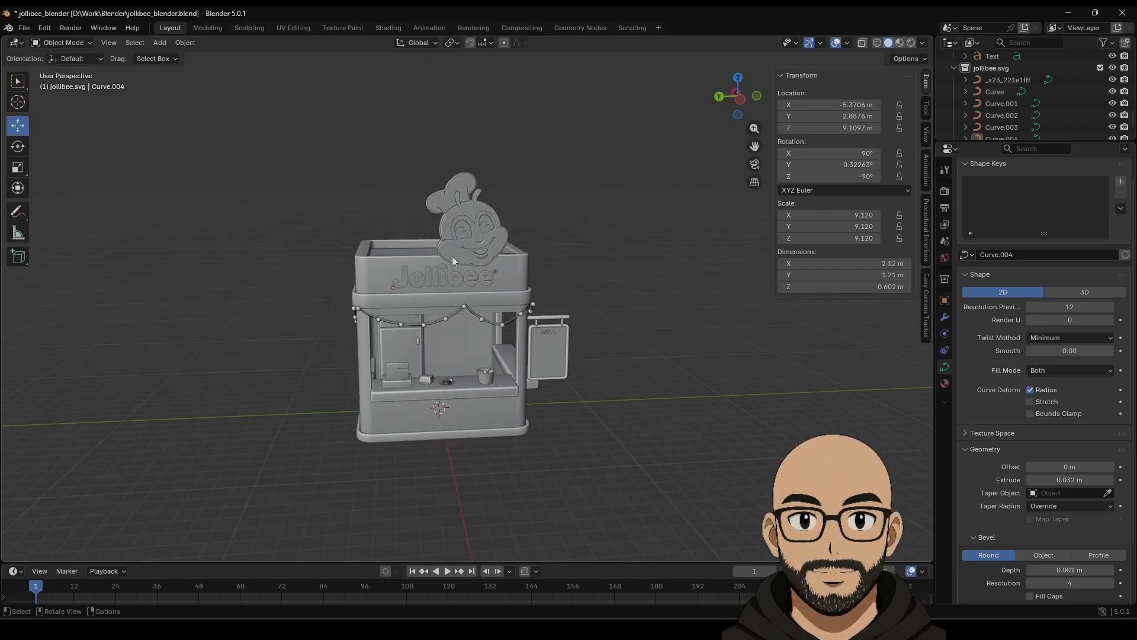
# Scale the whole logo up by a factor of 1.142 and centre it on the stall's front at Y 3.3319 m.
pyautogui.moveTo(452, 256); pyautogui.dragTo(624, 294, button='middle')
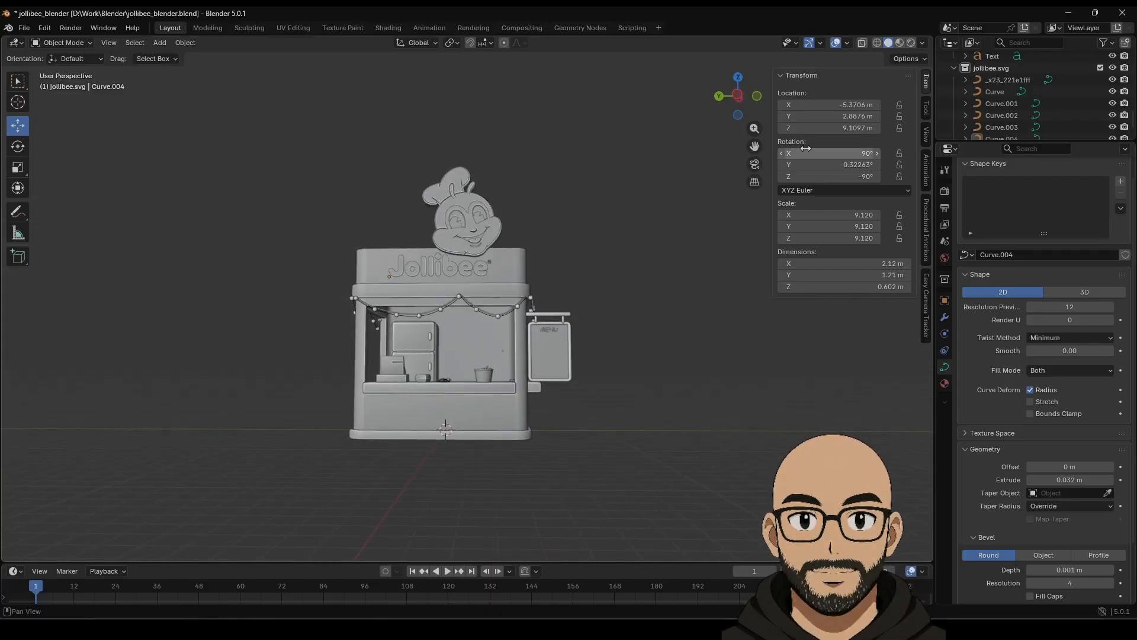
pyautogui.press('a')
pyautogui.press('s')
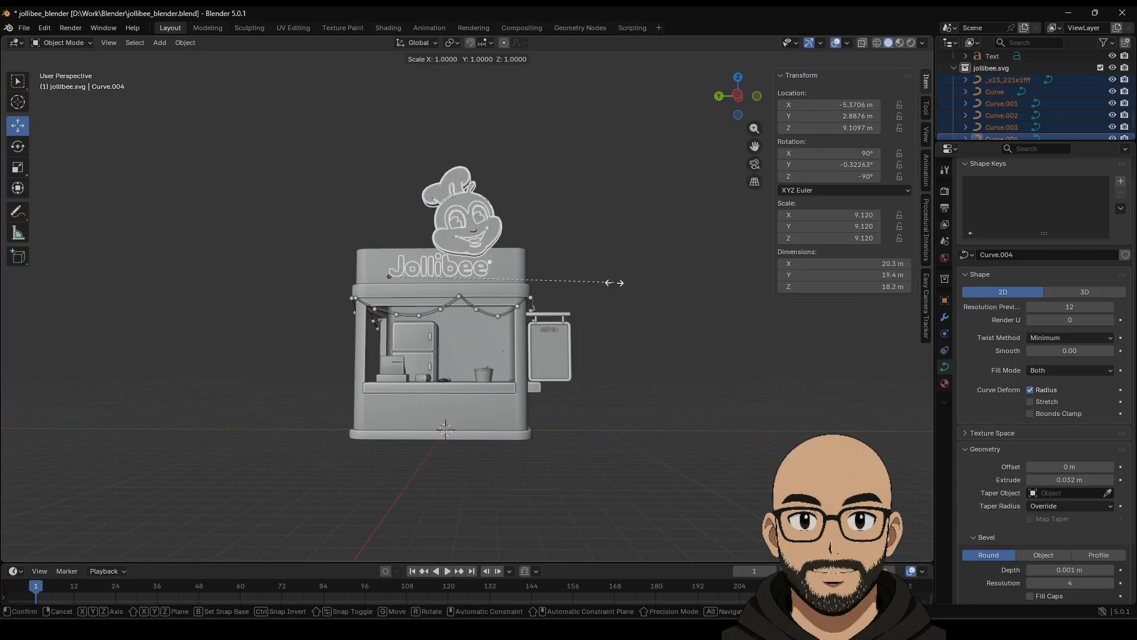
pyautogui.click(648, 289)
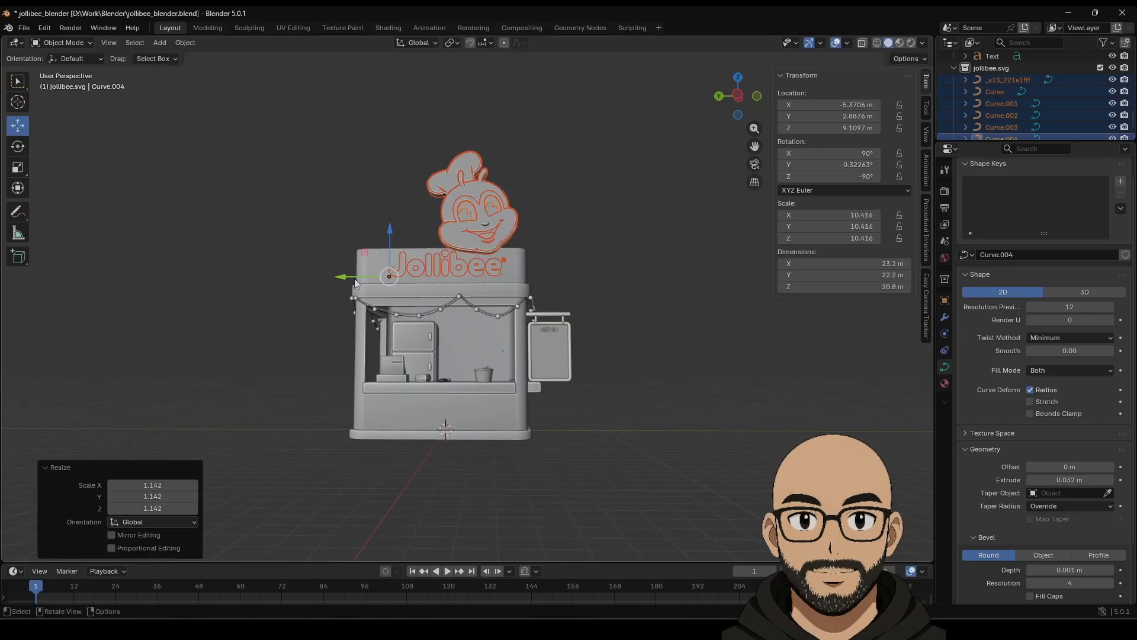
pyautogui.moveTo(337, 279); pyautogui.dragTo(338, 279)
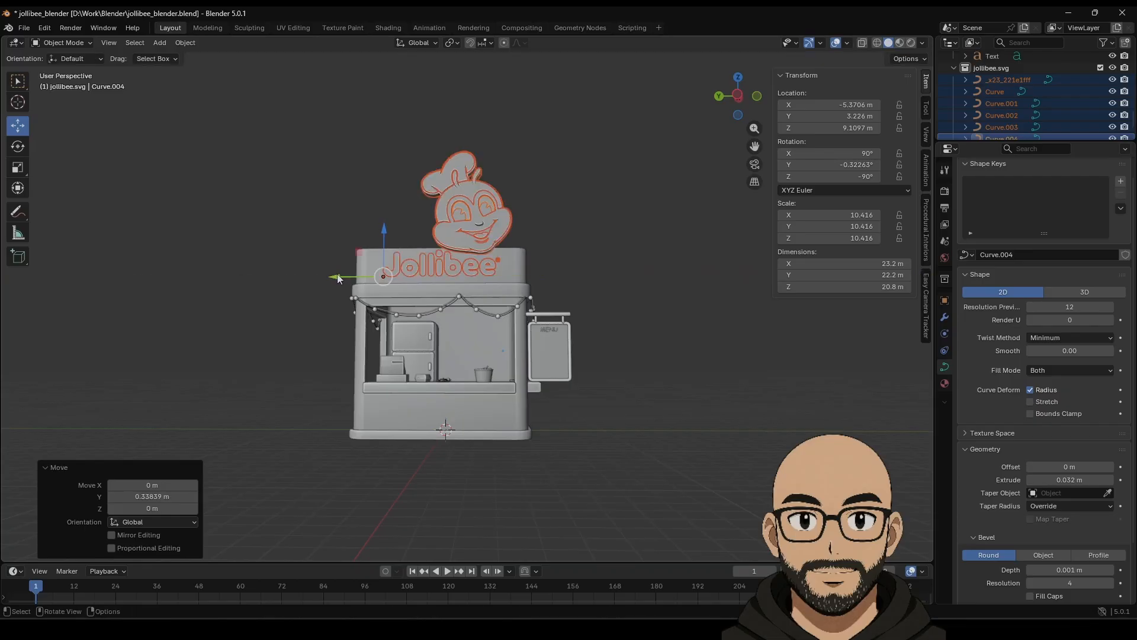
pyautogui.click(739, 106)
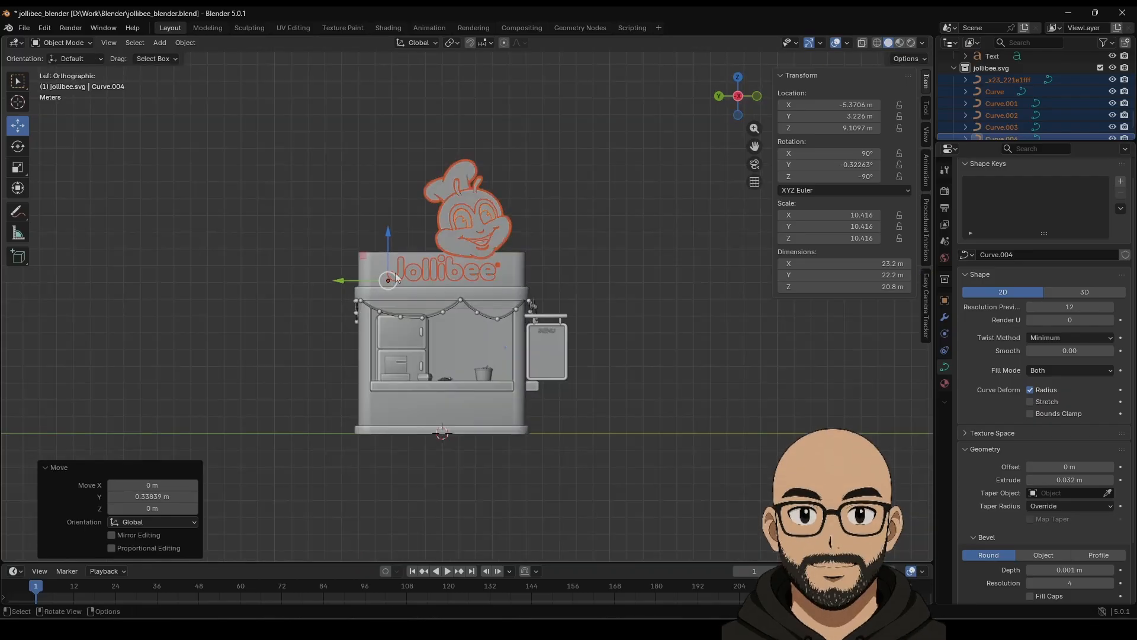
pyautogui.moveTo(388, 238); pyautogui.dragTo(386, 243)
pyautogui.moveTo(338, 279); pyautogui.dragTo(344, 279)
pyautogui.click(613, 293)
# Set the Array distance of the front string-light bulbs to 3.02 m.
pyautogui.moveTo(613, 293); pyautogui.dragTo(424, 332, button='middle')
pyautogui.scroll(2, 498, 355)
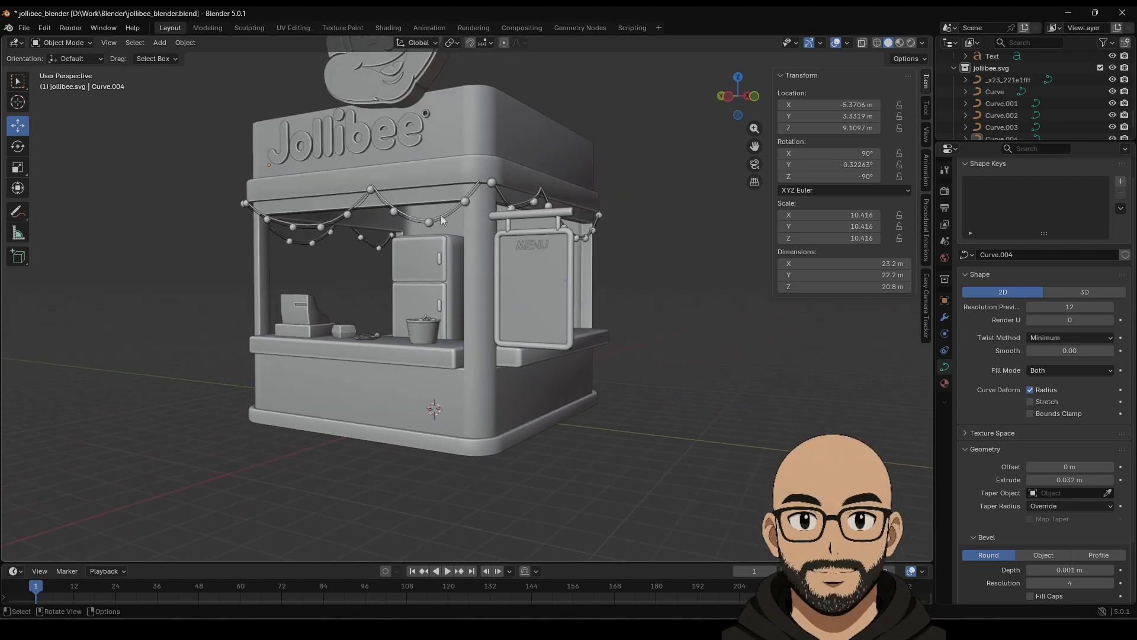
pyautogui.click(442, 215)
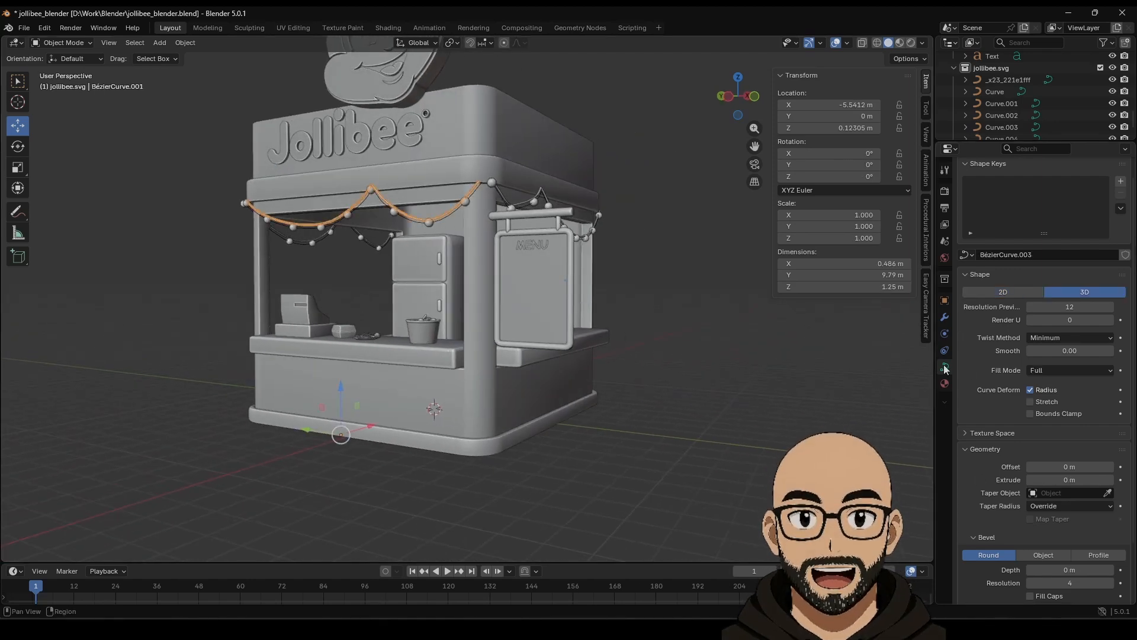
pyautogui.click(945, 318)
pyautogui.click(945, 351)
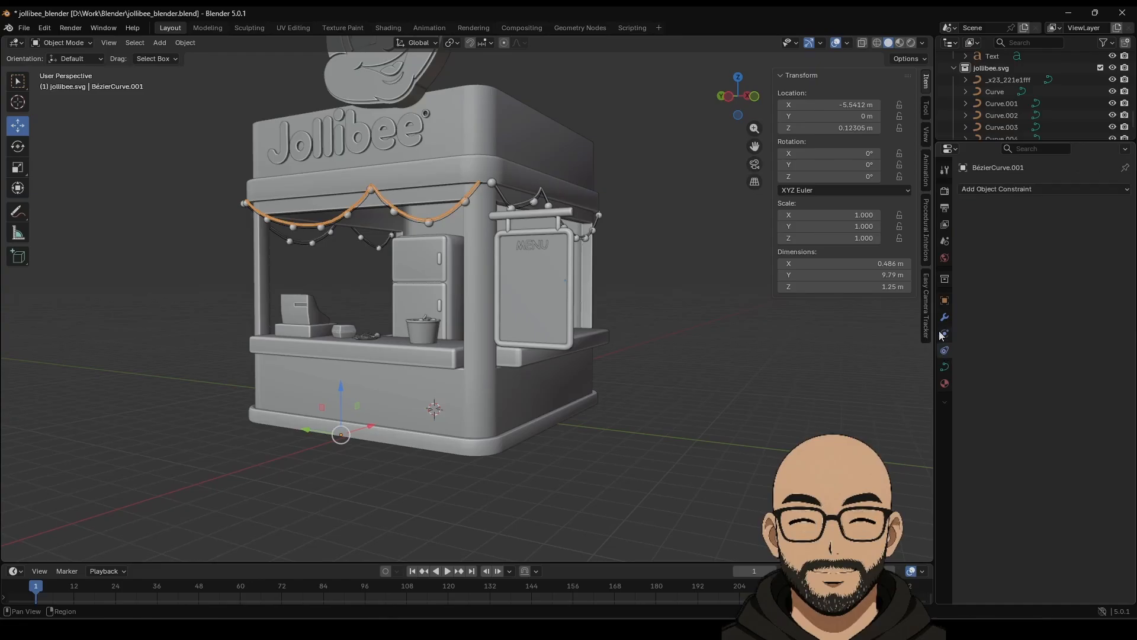
pyautogui.click(946, 318)
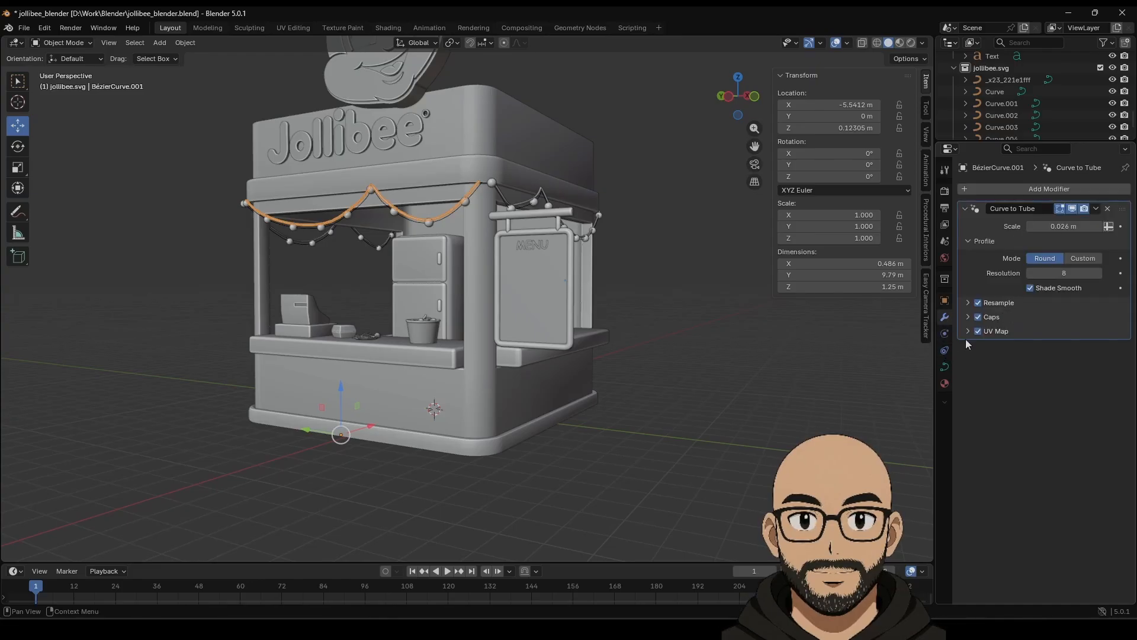
pyautogui.click(429, 223)
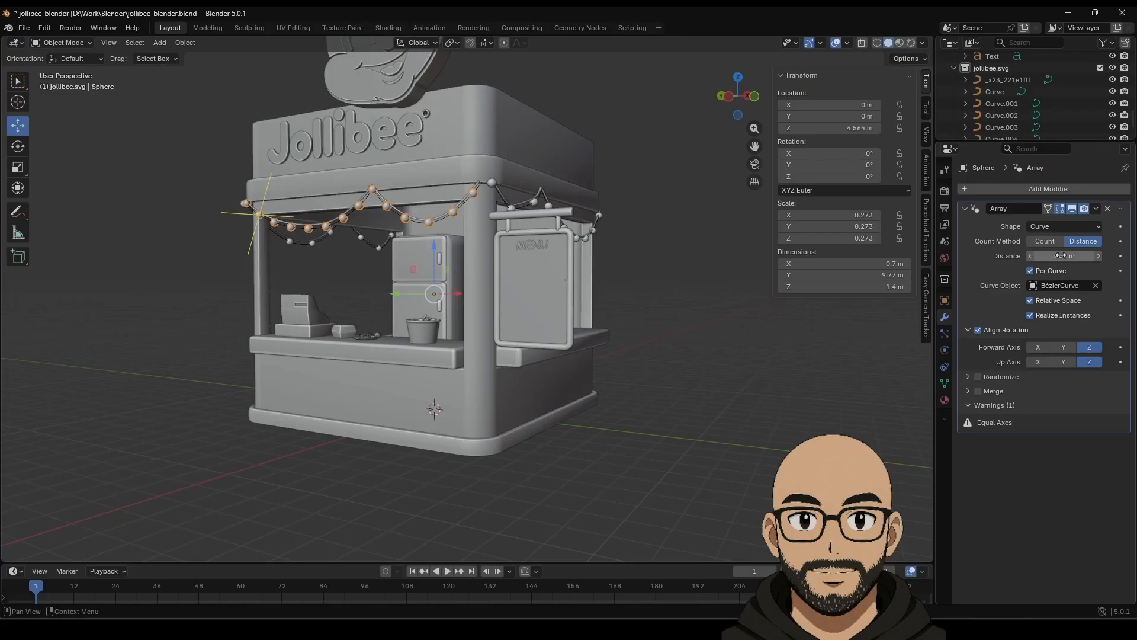
pyautogui.click(782, 264)
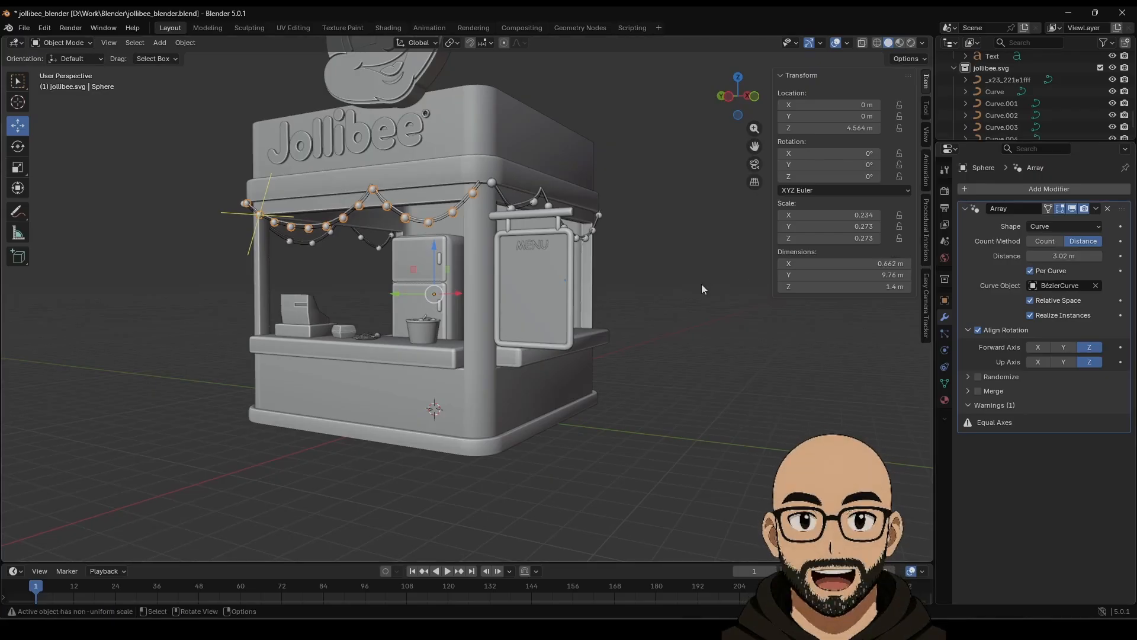
pyautogui.press('s')
# Set the Array distance of the string-light bulbs on the menu-sign side of the stall to 3.05 m.
pyautogui.moveTo(492, 237); pyautogui.dragTo(474, 213, button='middle')
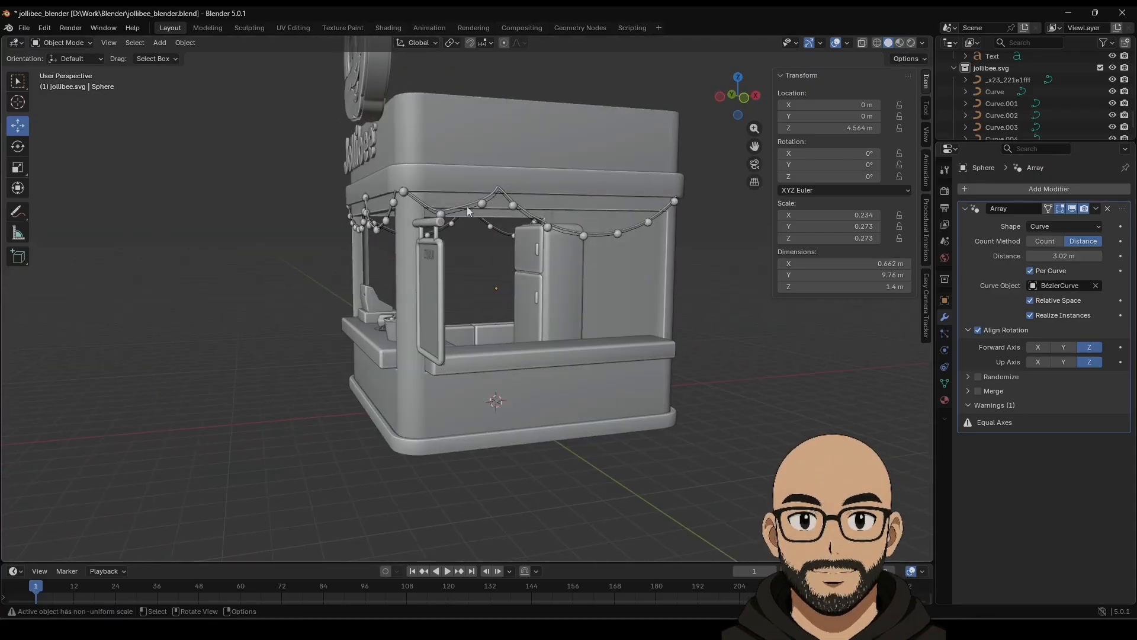
pyautogui.click(467, 206)
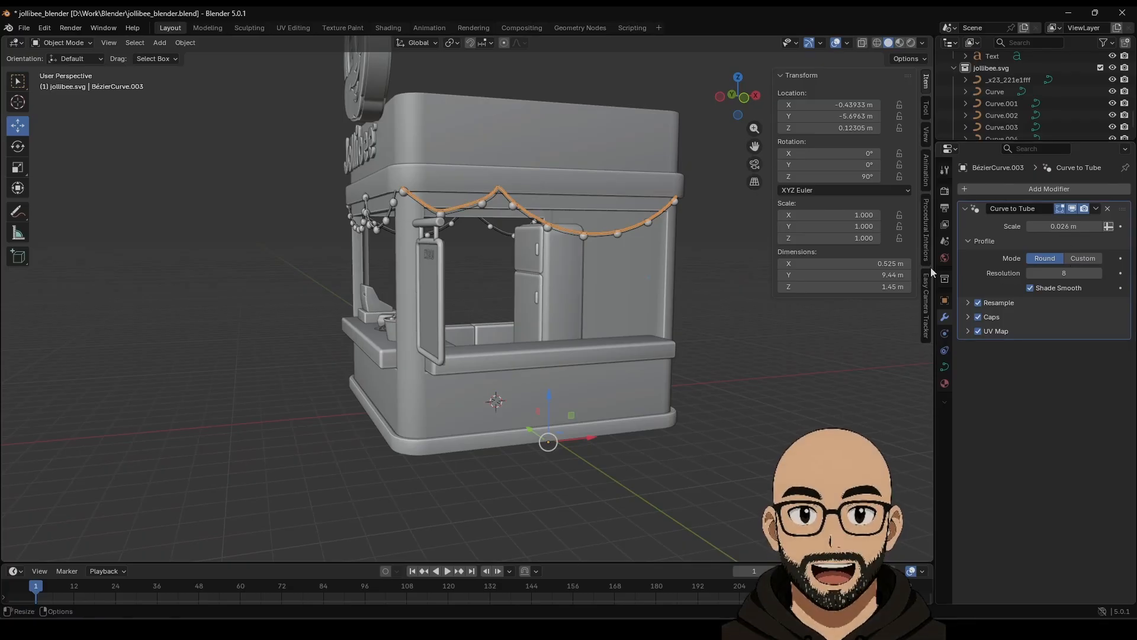
pyautogui.click(583, 237)
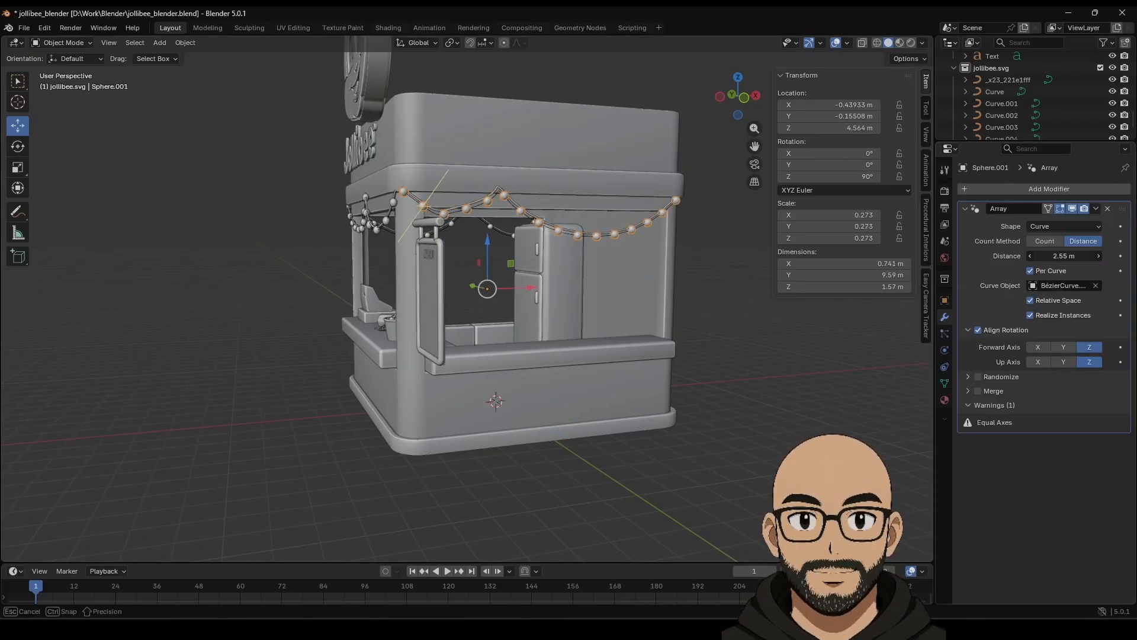
pyautogui.moveTo(1065, 256); pyautogui.dragTo(1064, 257)
# Set the Array distance of the string-light bulbs on the stall's side opposite the menu sign to about 3.39 m.
pyautogui.moveTo(669, 462); pyautogui.dragTo(664, 435, button='middle')
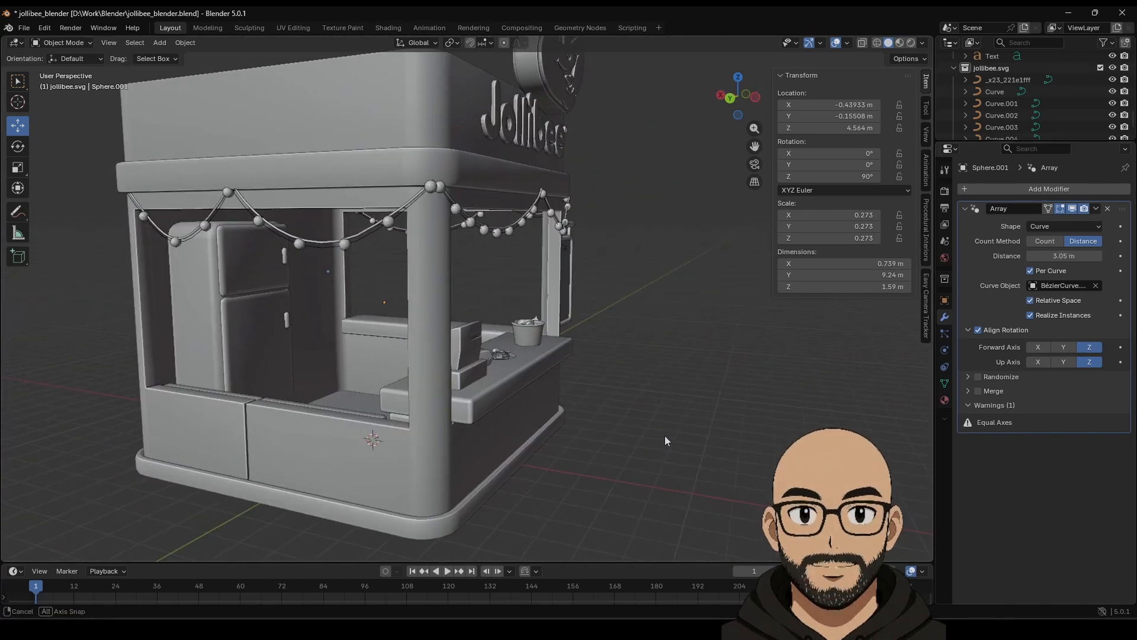
pyautogui.scroll(4, 415, 243)
pyautogui.click(382, 220)
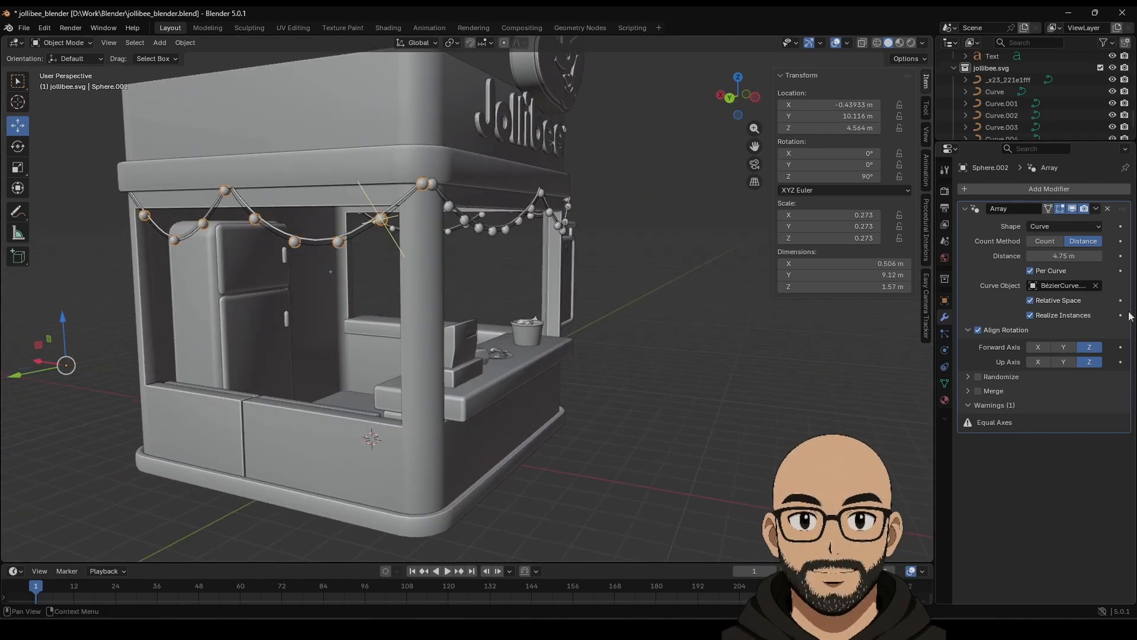
pyautogui.moveTo(1069, 255); pyautogui.dragTo(1064, 256)
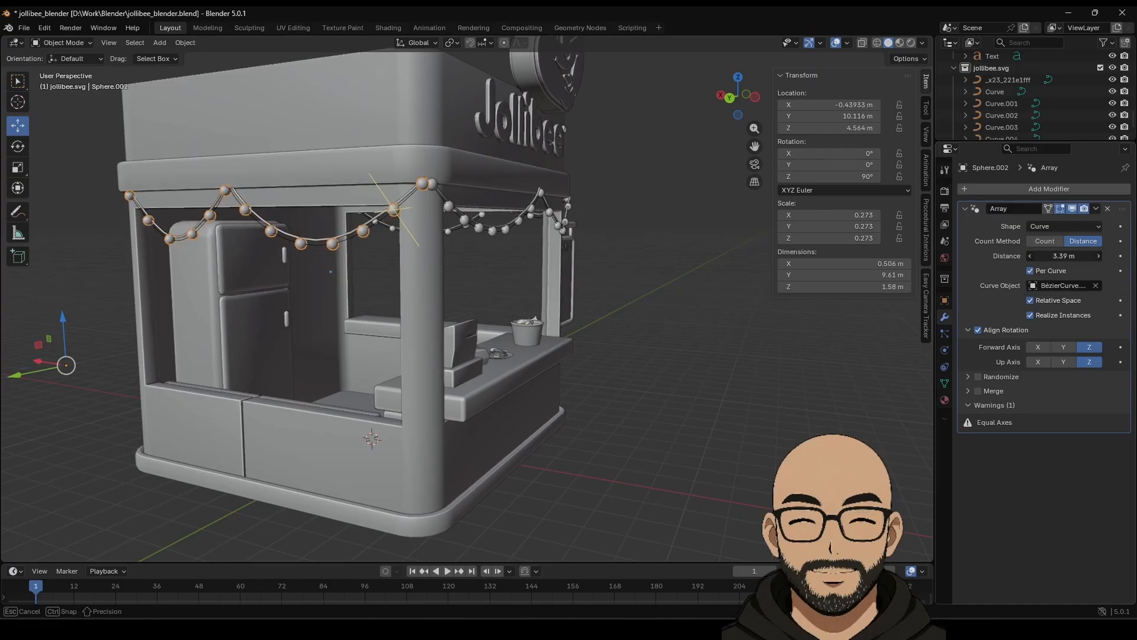
# Duplicate the menu sign's board and tube frame and move the copy 4.4226 m along Y.
pyautogui.scroll(-5, 692, 433)
pyautogui.moveTo(692, 433); pyautogui.dragTo(550, 399, button='middle')
pyautogui.scroll(5, 549, 399)
pyautogui.click(608, 314)
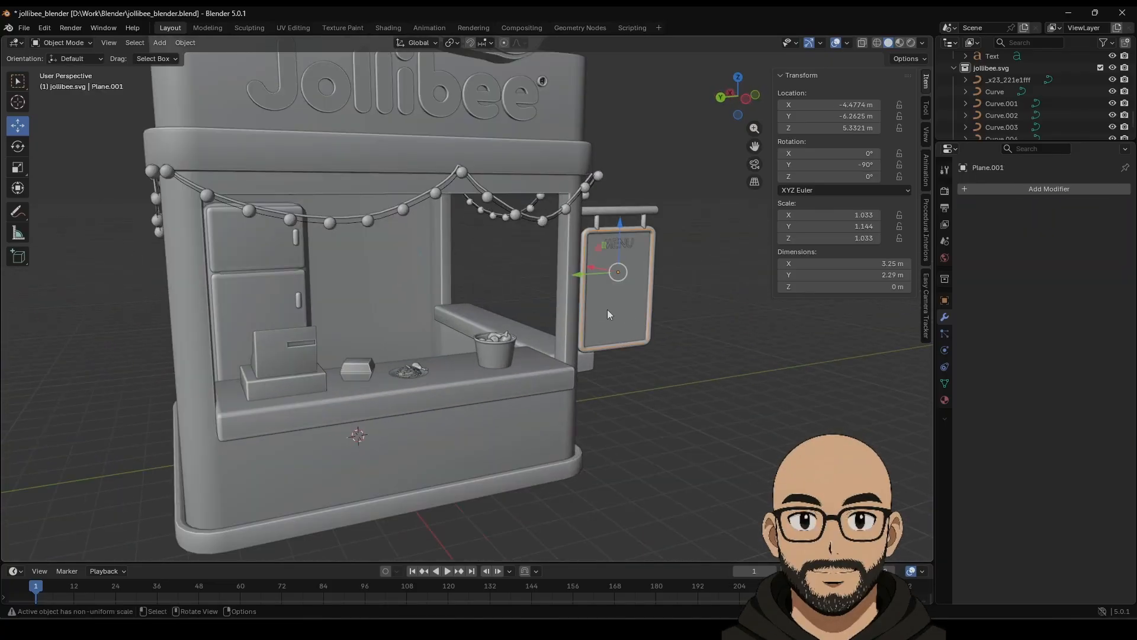
pyautogui.click(581, 342)
pyautogui.hotkey('shift', 'd')
pyautogui.rightClick(611, 378)
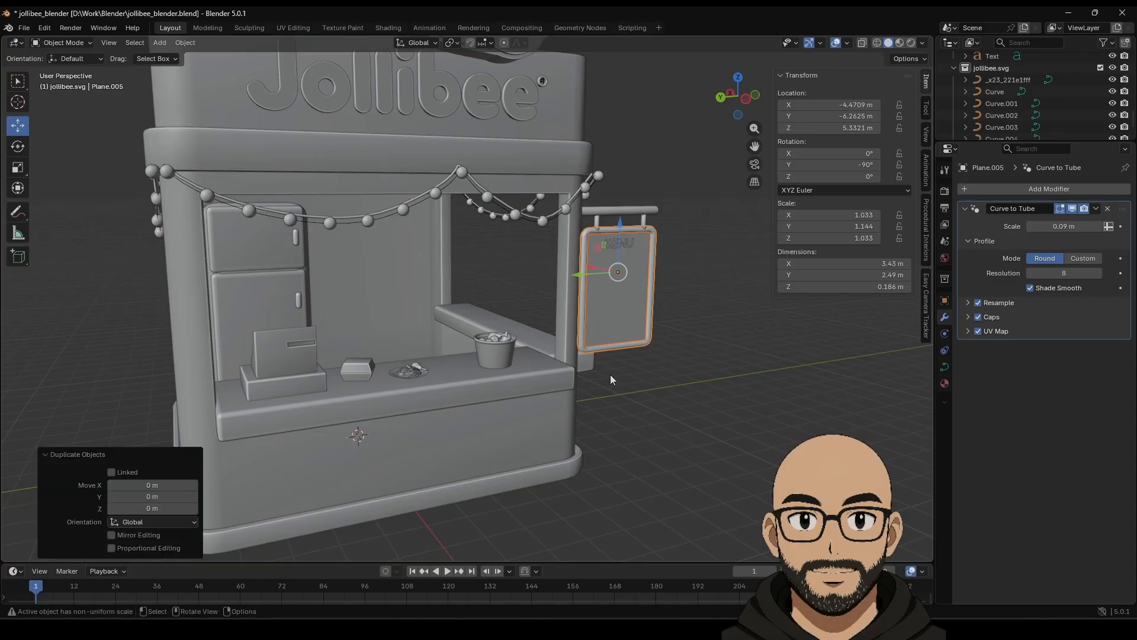
pyautogui.press('g')
pyautogui.press('y')
pyautogui.click(435, 310)
pyautogui.moveTo(435, 309); pyautogui.dragTo(499, 314, button='middle')
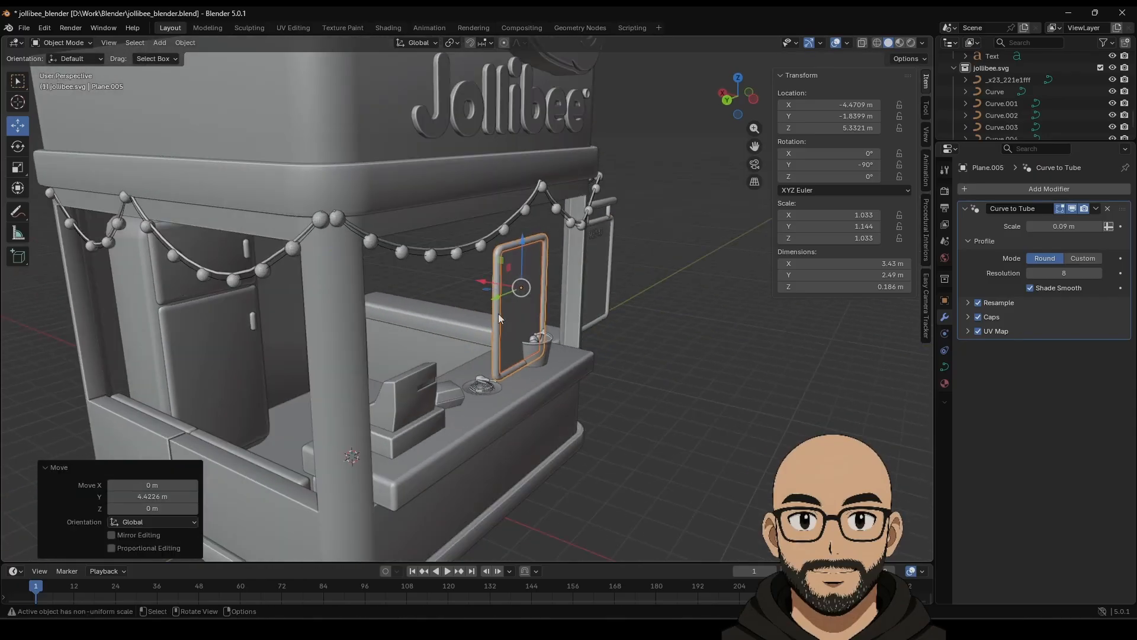
# Move the duplicated sign board and frame along X to about 4.546 m, against the stall's back wall beside the fridge.
pyautogui.moveTo(483, 281); pyautogui.dragTo(326, 256)
pyautogui.moveTo(431, 296); pyautogui.dragTo(308, 271, button='middle')
pyautogui.moveTo(308, 271); pyautogui.dragTo(216, 253)
pyautogui.moveTo(217, 252); pyautogui.dragTo(281, 278, button='middle')
pyautogui.press('KP_Decimal')
pyautogui.moveTo(604, 353); pyautogui.dragTo(436, 346, button='middle')
pyautogui.moveTo(509, 249); pyautogui.dragTo(568, 247)
pyautogui.moveTo(548, 255); pyautogui.dragTo(702, 279, button='middle')
pyautogui.press('g')
pyautogui.press('x')
pyautogui.click(529, 276)
# Scale the back-wall board and frame up uniformly to an X scale of 1.305 and raise them to Z 5.7563 m.
pyautogui.press('s')
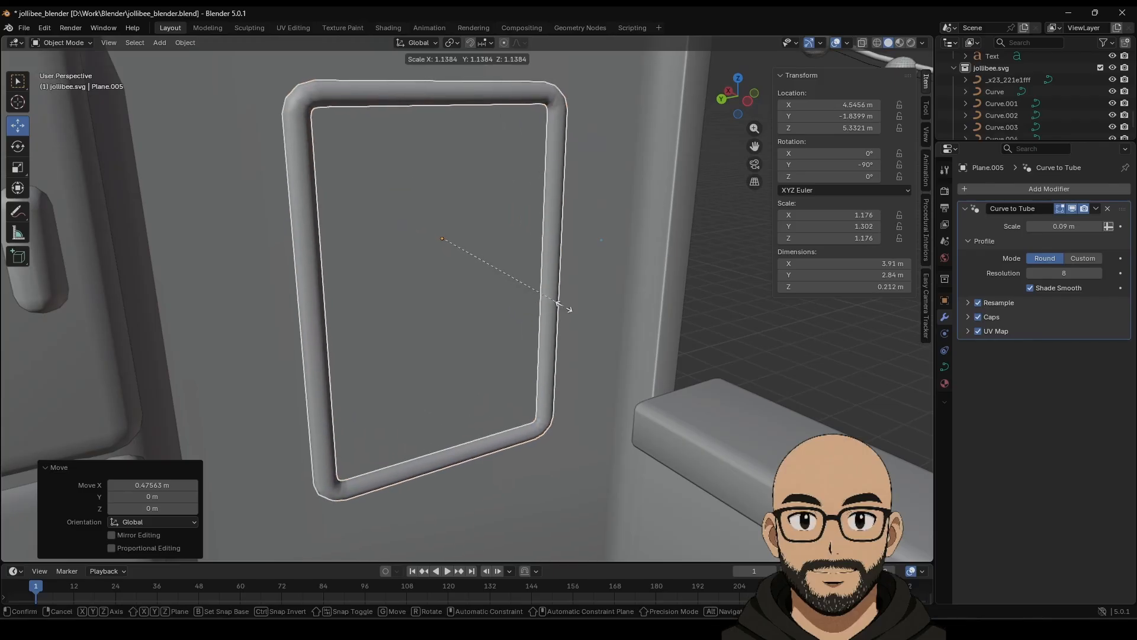
pyautogui.click(581, 310)
pyautogui.moveTo(629, 323); pyautogui.dragTo(550, 279, button='middle')
pyautogui.moveTo(495, 216); pyautogui.dragTo(497, 172)
pyautogui.scroll(-5, 618, 317)
pyautogui.scroll(-5, 608, 340)
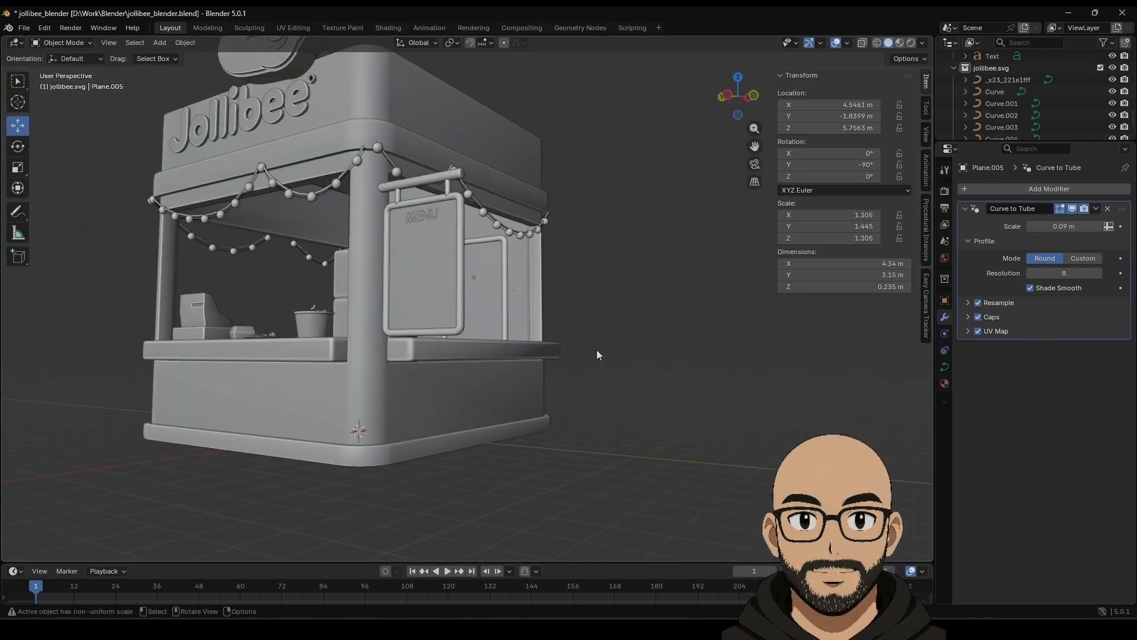
pyautogui.moveTo(596, 350); pyautogui.dragTo(502, 364, button='middle')
pyautogui.scroll(3, 402, 372)
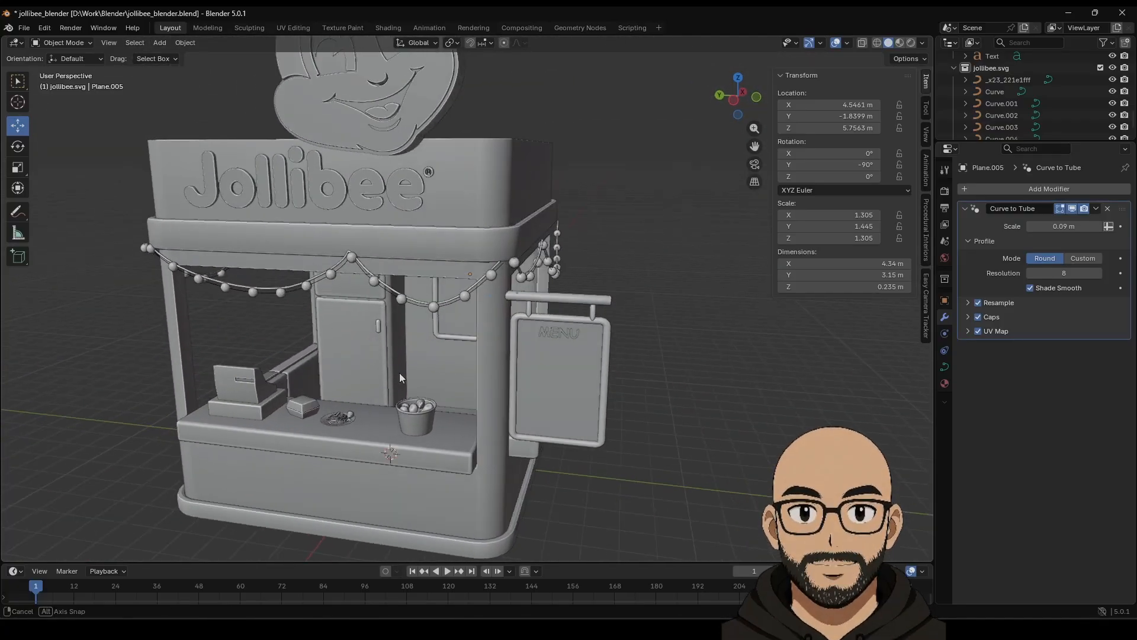
pyautogui.scroll(4, 410, 373)
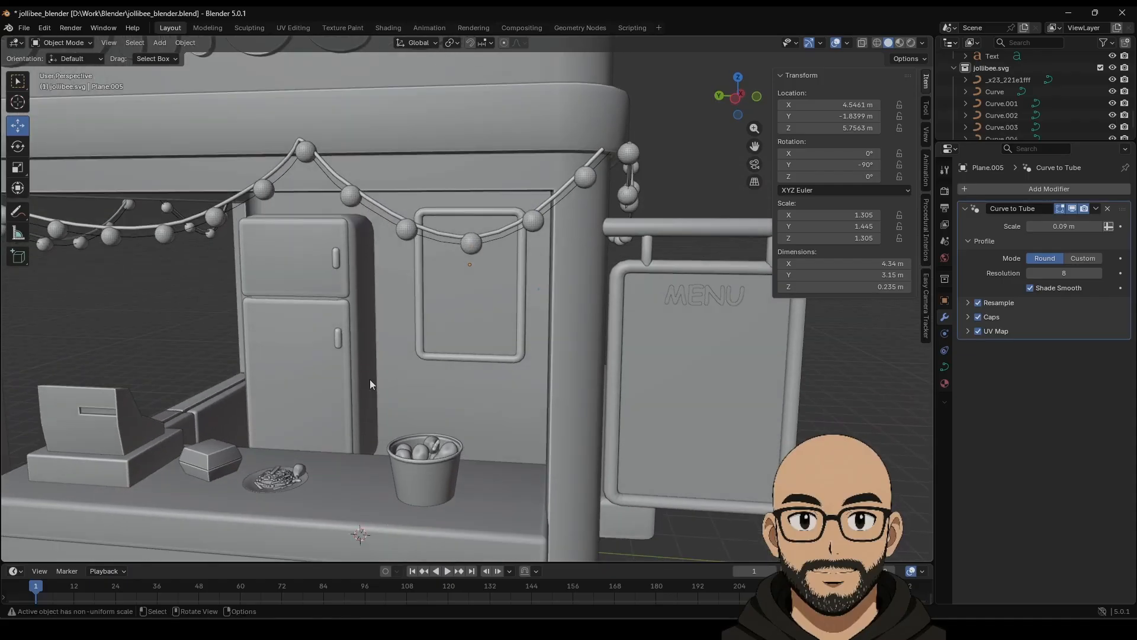
# Duplicate the fridge body and its lower door without handles and move the copy -2.9317 m along Y, beside the original.
pyautogui.click(361, 378)
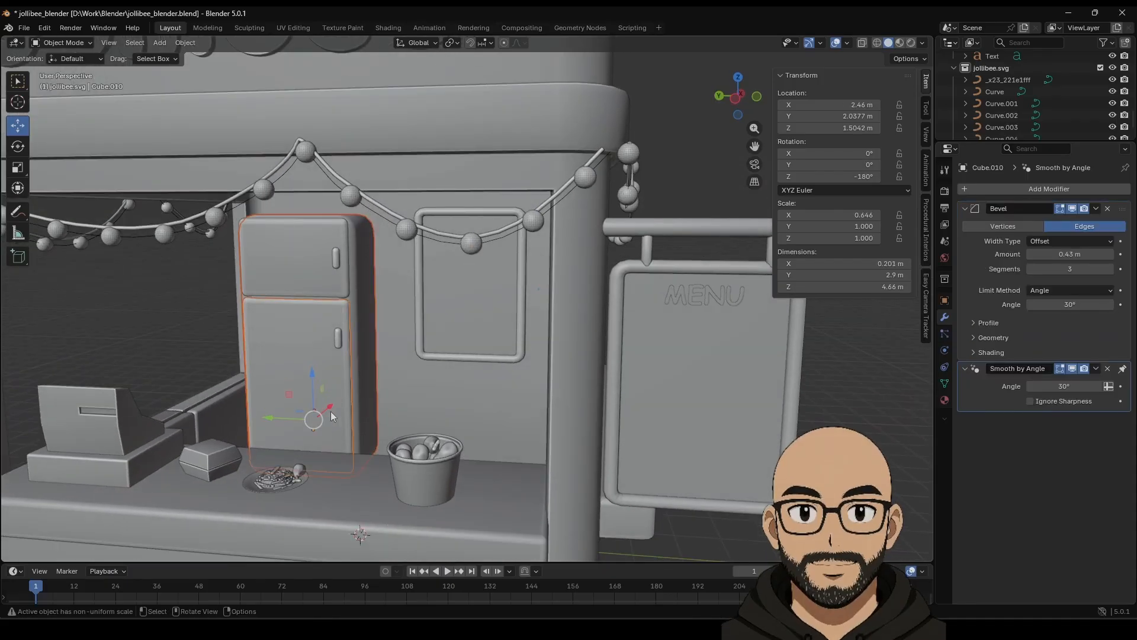
pyautogui.hotkey('shift', 'd')
pyautogui.rightClick(332, 416)
pyautogui.moveTo(268, 412); pyautogui.dragTo(381, 425)
pyautogui.moveTo(380, 424); pyautogui.dragTo(542, 379, button='middle')
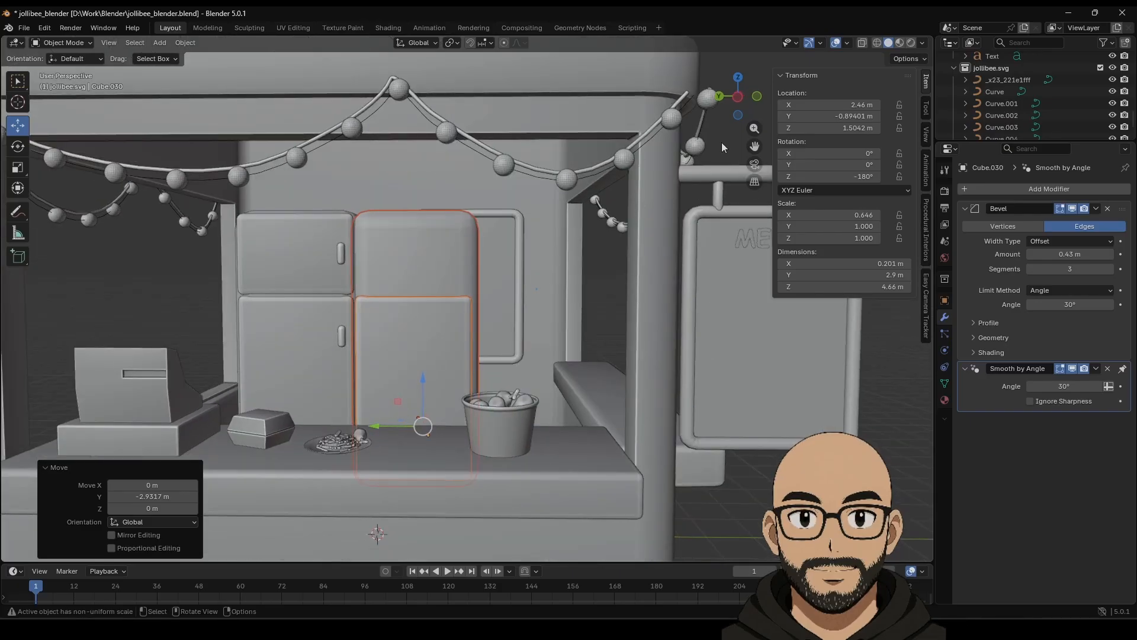
# Lower the top vertices of the copied fridge body and door together, making a short cabinet with a 3.37 m high door.
pyautogui.click(738, 97)
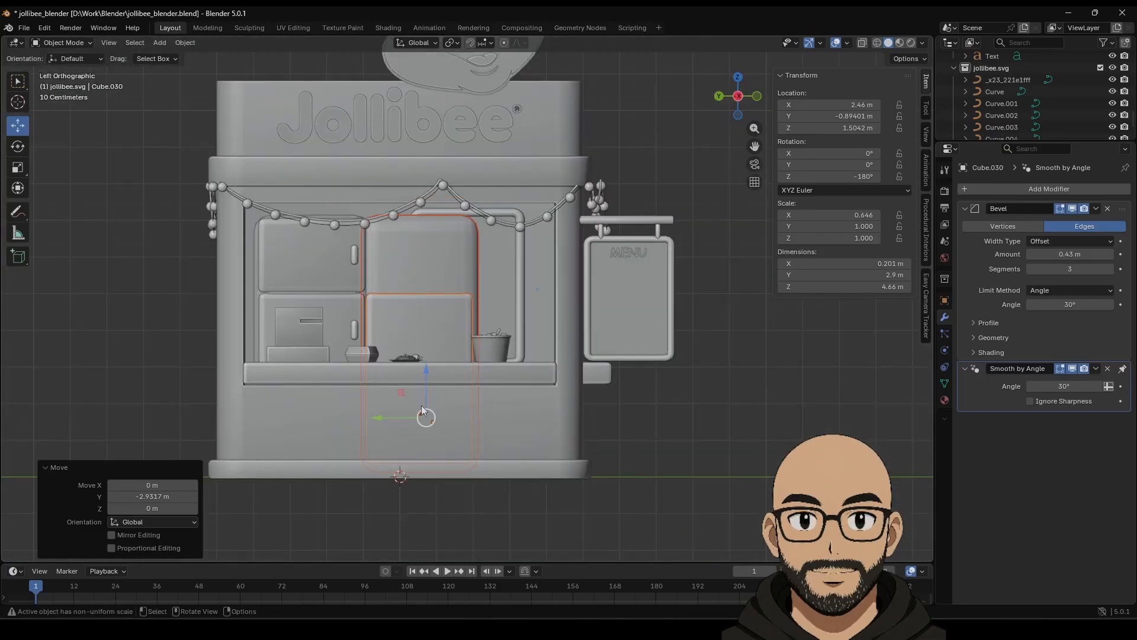
pyautogui.press('Tab')
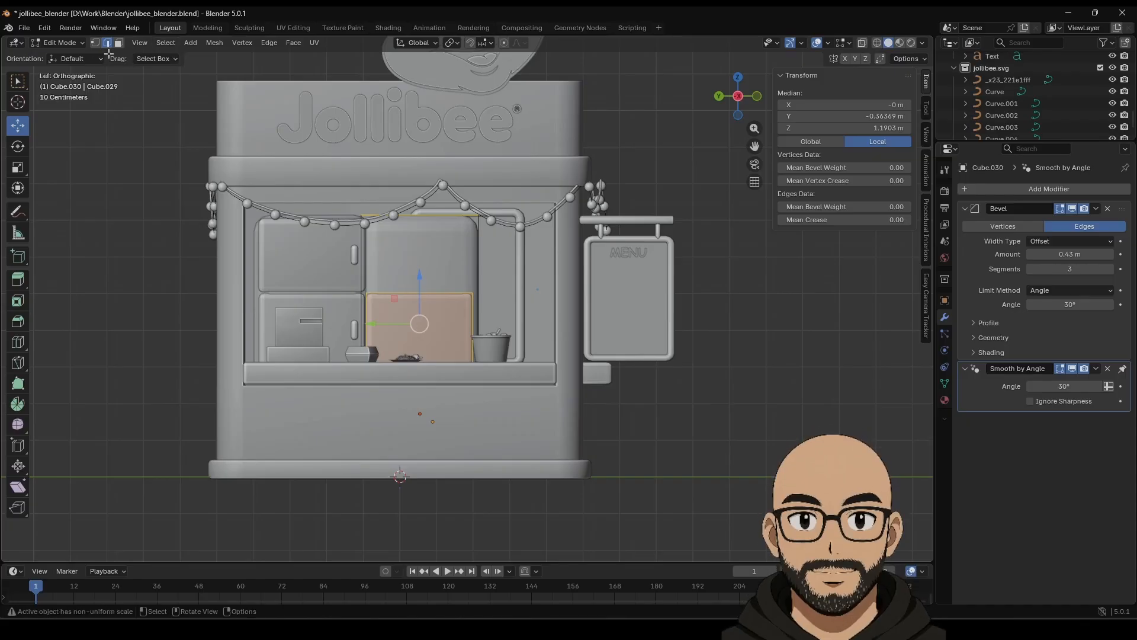
pyautogui.hotkey('alt', 'a')
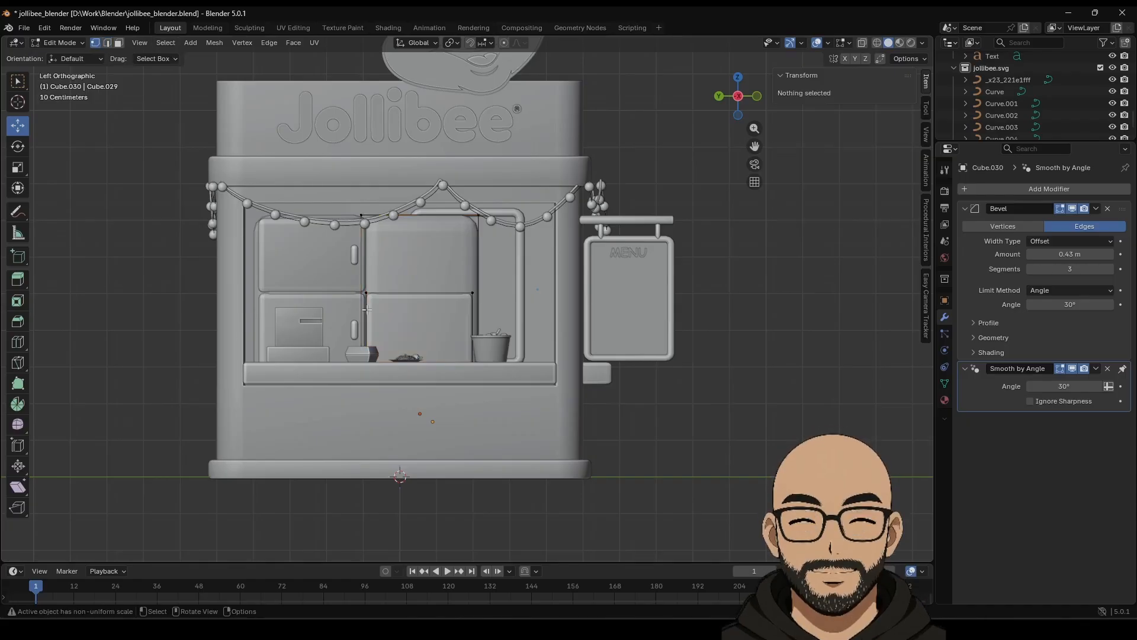
pyautogui.hotkey('alt', 'z')
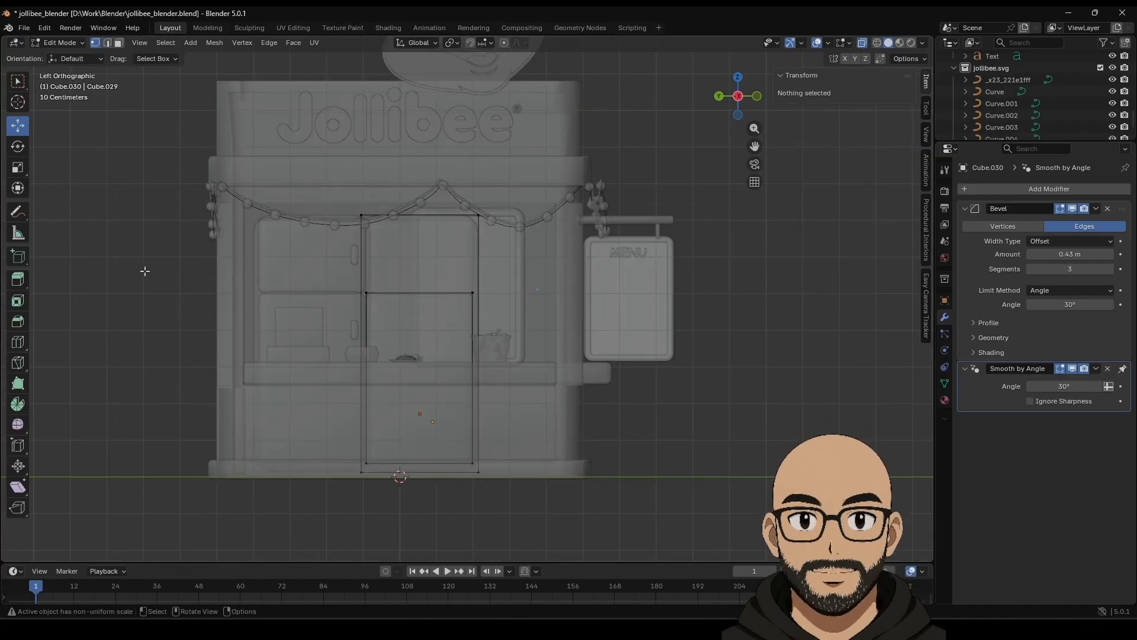
pyautogui.moveTo(528, 318); pyautogui.dragTo(527, 323)
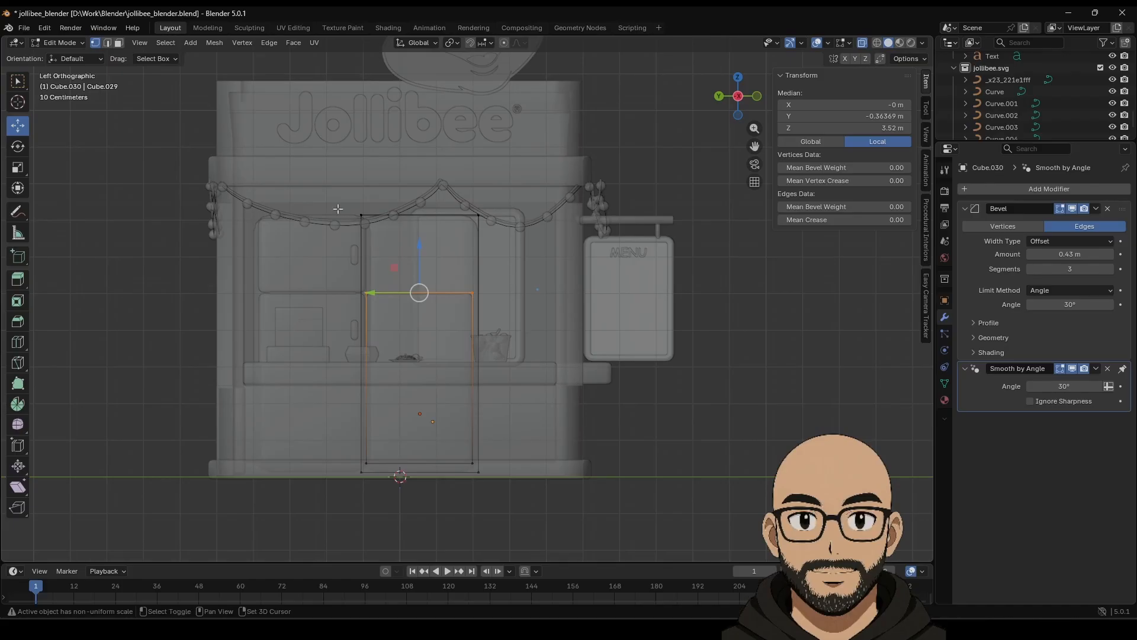
pyautogui.moveTo(417, 209); pyautogui.dragTo(424, 339)
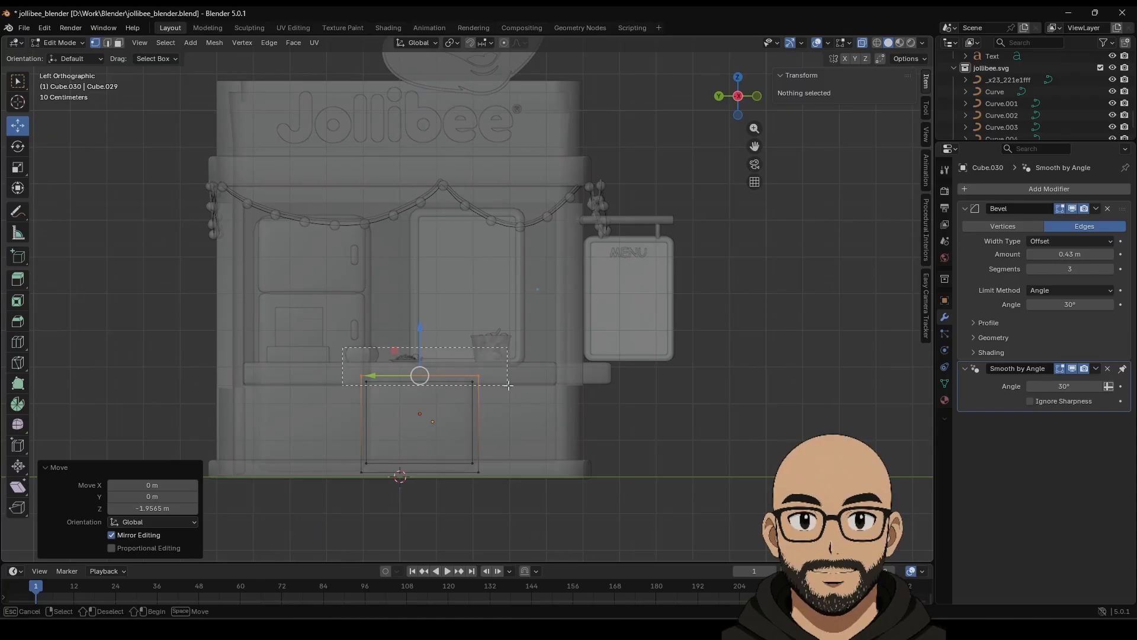
pyautogui.moveTo(508, 386); pyautogui.dragTo(507, 385)
pyautogui.moveTo(424, 344); pyautogui.dragTo(428, 300)
pyautogui.moveTo(327, 426); pyautogui.dragTo(554, 501)
pyautogui.press('Tab')
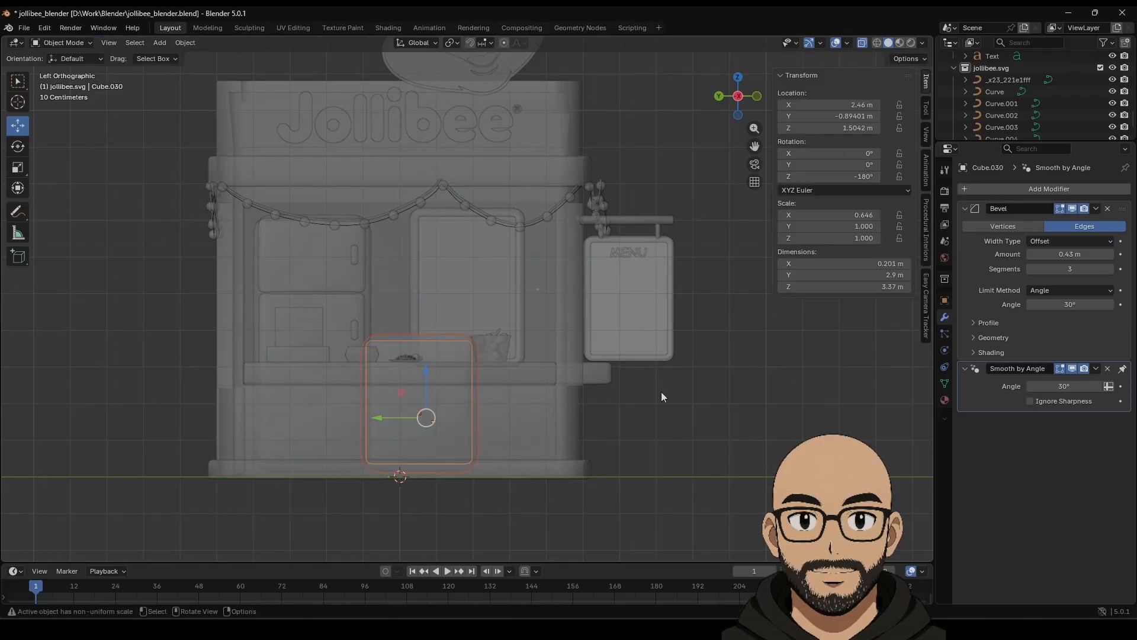
# Shift the cabinet along Y to put its door at -2.1249 m and move both side ends outward, widening the door to 4.03 m.
pyautogui.moveTo(661, 392); pyautogui.dragTo(520, 308, button='middle')
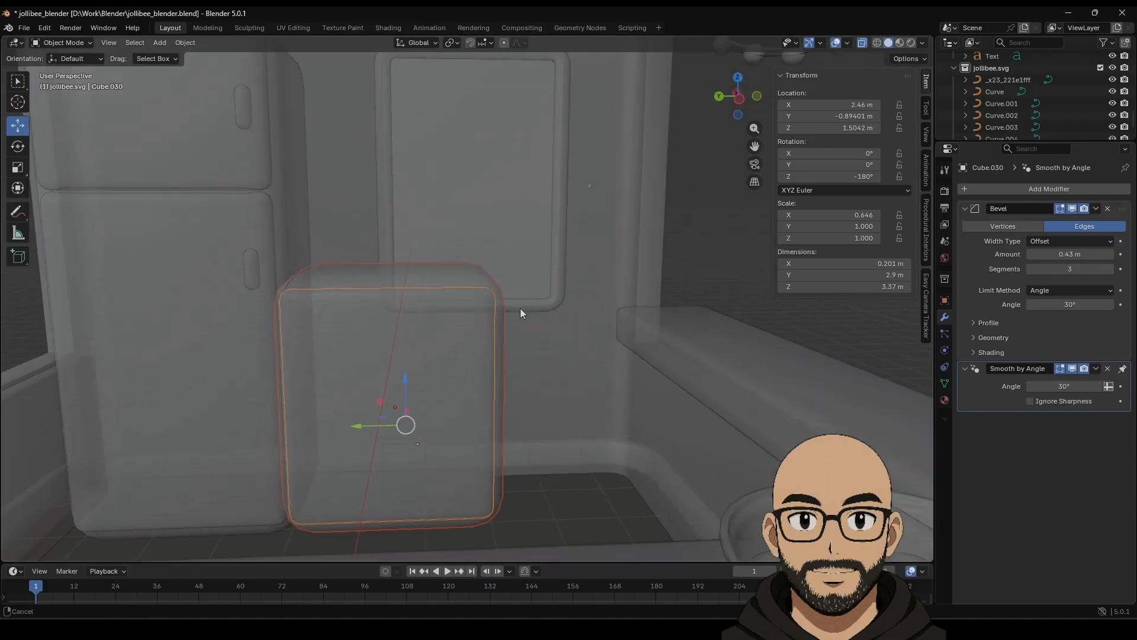
pyautogui.moveTo(360, 428); pyautogui.dragTo(440, 424)
pyautogui.press('Tab')
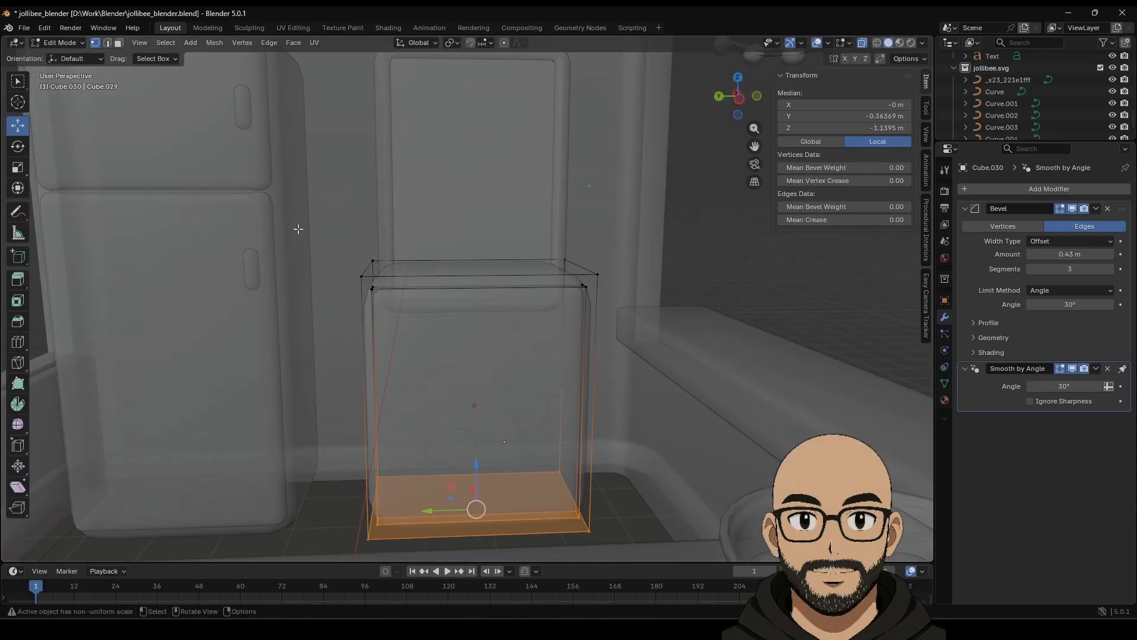
pyautogui.keyDown('shift'); pyautogui.moveTo(299, 228); pyautogui.dragTo(409, 528); pyautogui.keyUp('shift')
pyautogui.moveTo(316, 404); pyautogui.dragTo(273, 404)
pyautogui.moveTo(503, 241); pyautogui.dragTo(651, 562)
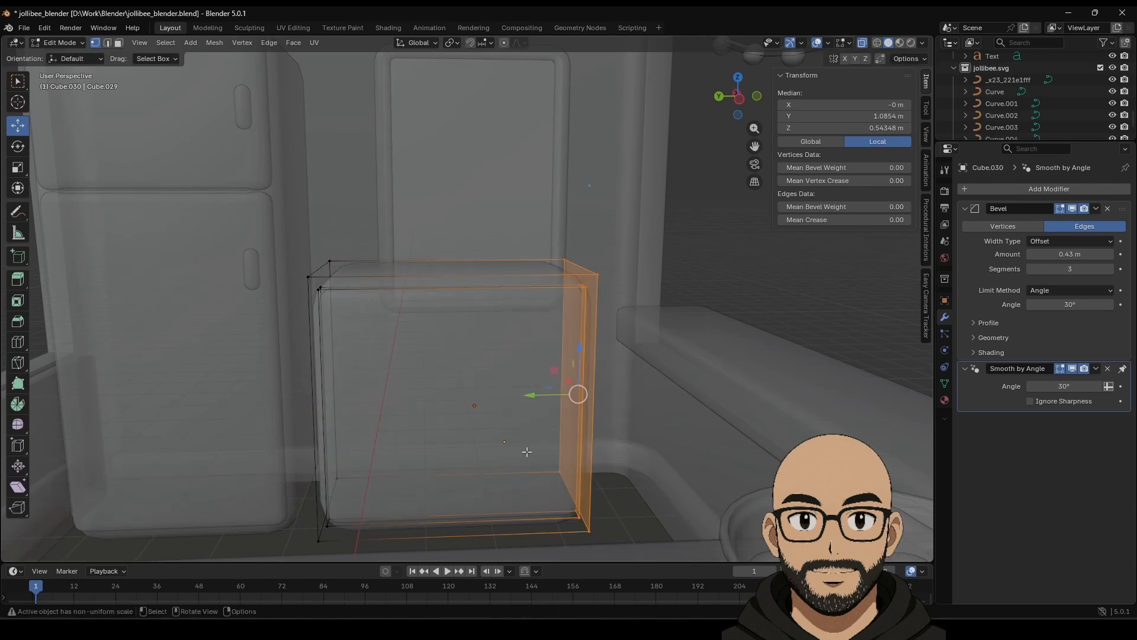
pyautogui.moveTo(533, 393); pyautogui.dragTo(559, 394)
pyautogui.press('Tab')
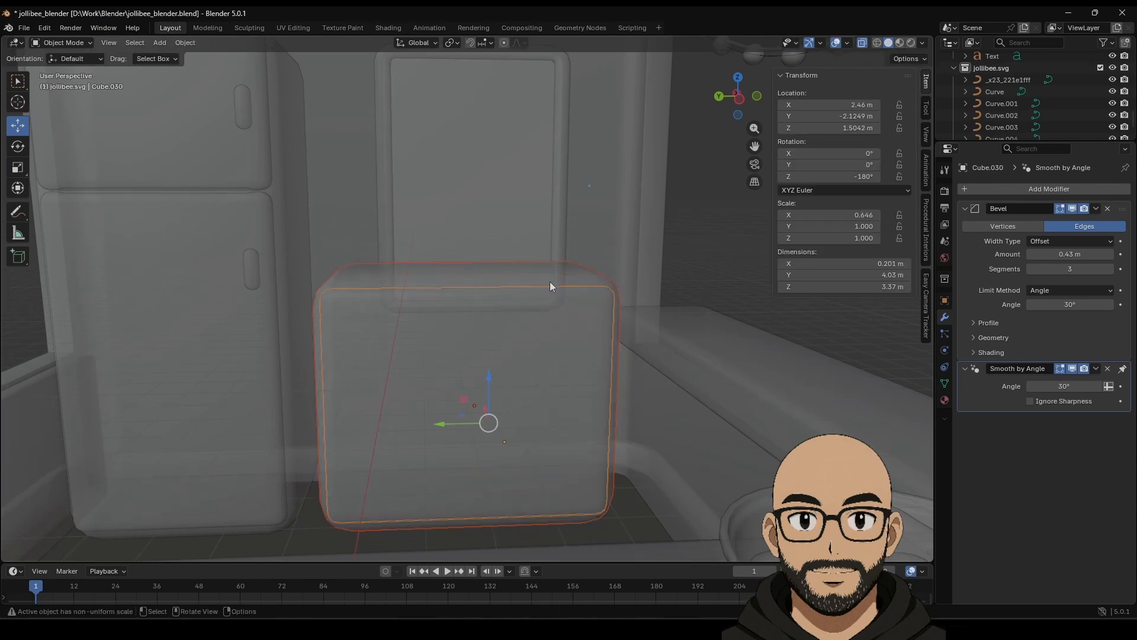
# Inset the cabinet body's top face by 0.157 m.
pyautogui.moveTo(549, 282); pyautogui.dragTo(528, 340, button='middle')
pyautogui.press('Tab')
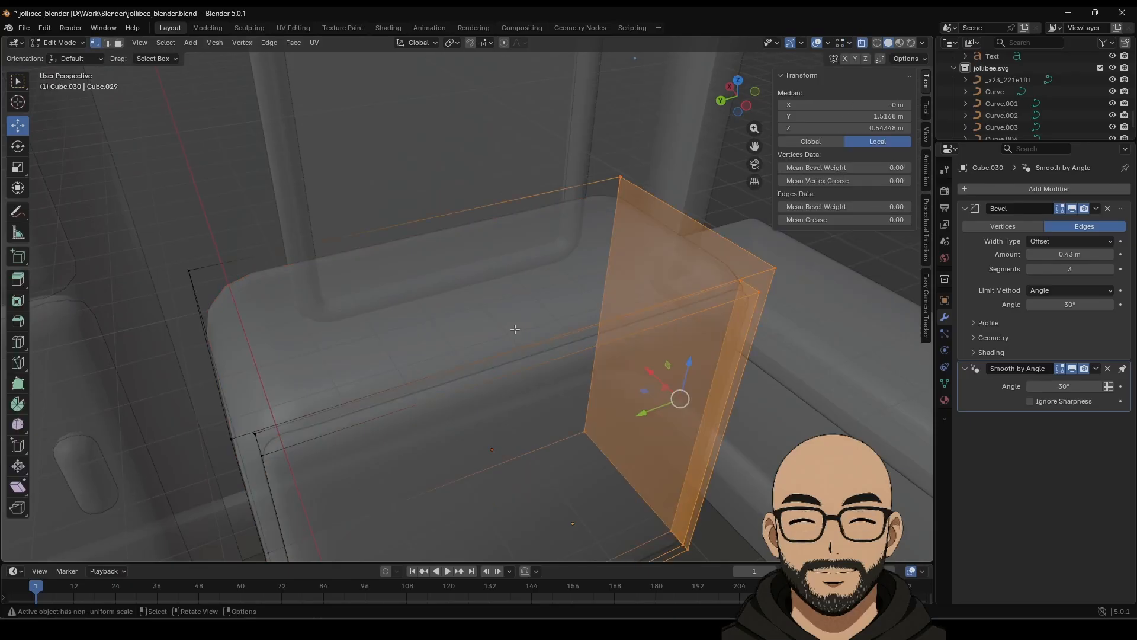
pyautogui.press('Tab')
pyautogui.press('Tab')
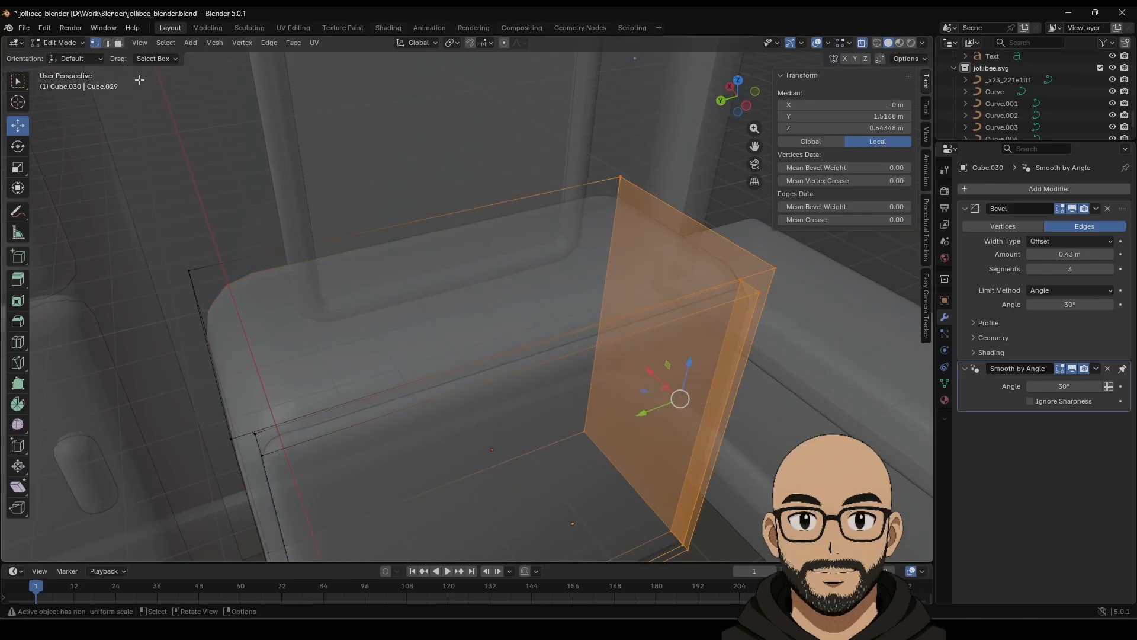
pyautogui.click(119, 43)
pyautogui.click(482, 269)
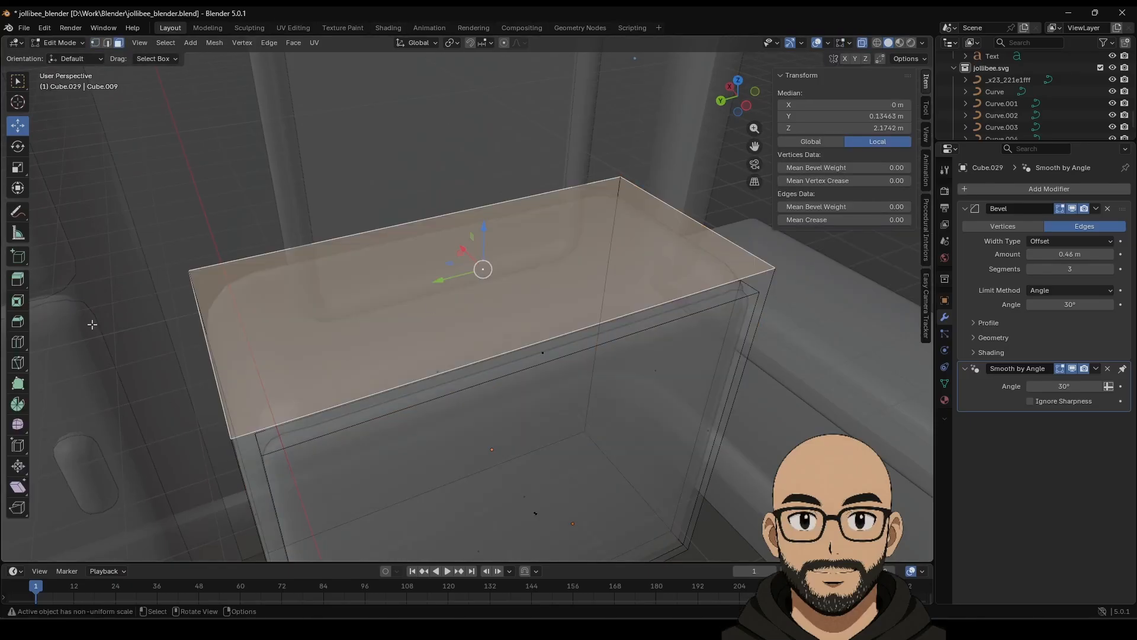
pyautogui.hotkey('shift', 'space')
pyautogui.press('i')
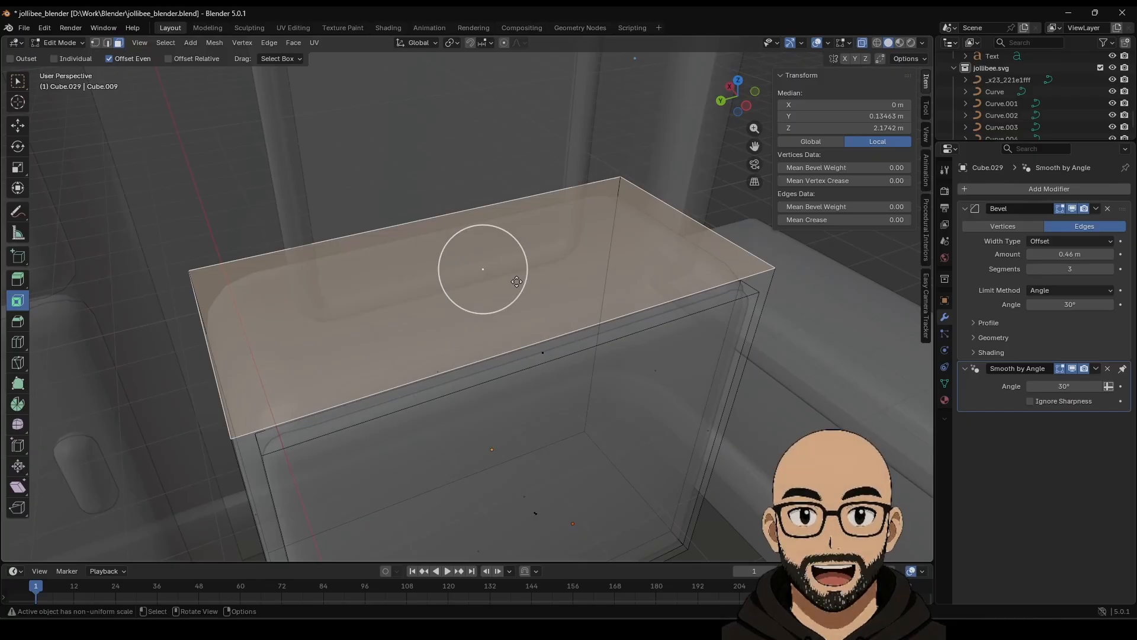
pyautogui.moveTo(509, 285); pyautogui.dragTo(483, 271)
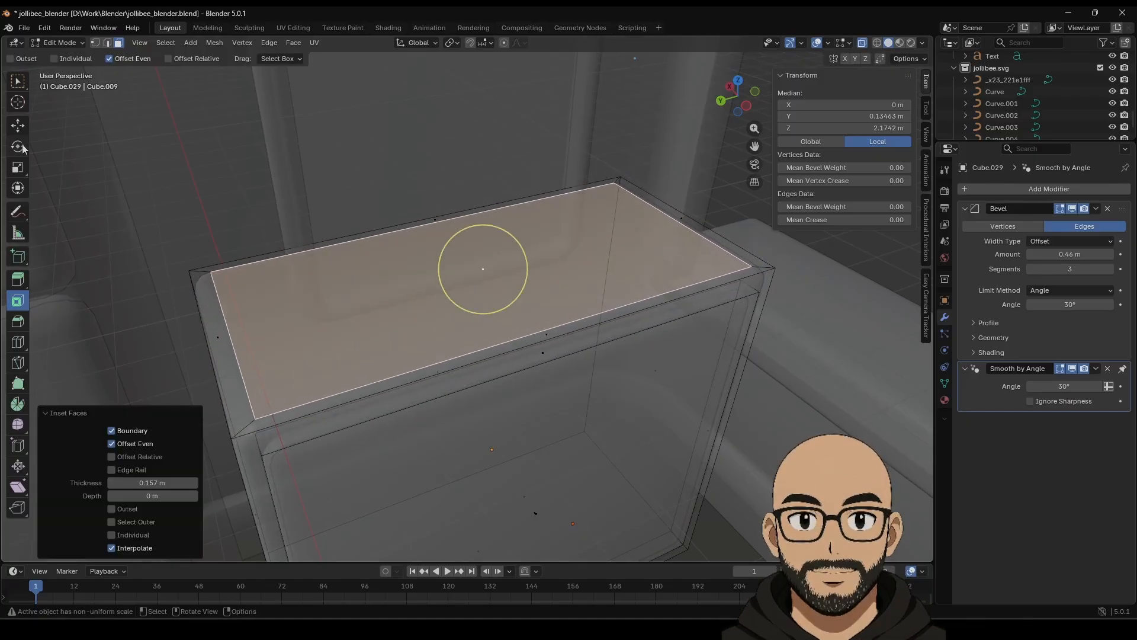
# Scale the inset top face by 1.087 in the YZ plane, 0.899 along X and 0.926 along Y to even its rim.
pyautogui.click(22, 173)
pyautogui.moveTo(462, 250); pyautogui.dragTo(464, 256)
pyautogui.moveTo(464, 255); pyautogui.dragTo(473, 269, button='middle')
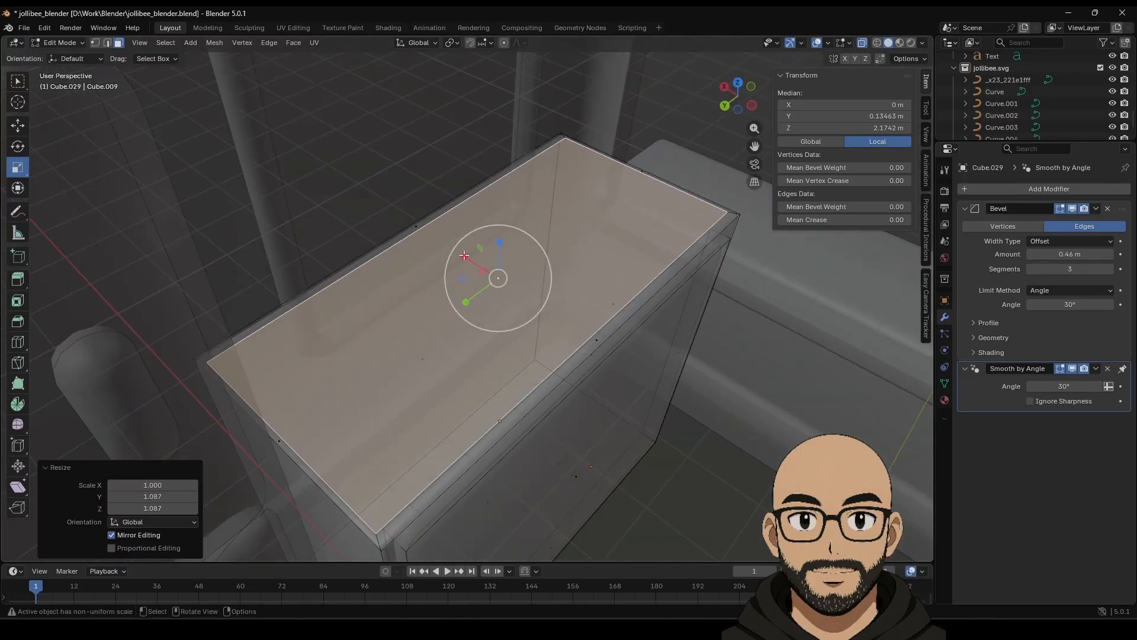
pyautogui.moveTo(464, 256); pyautogui.dragTo(469, 259)
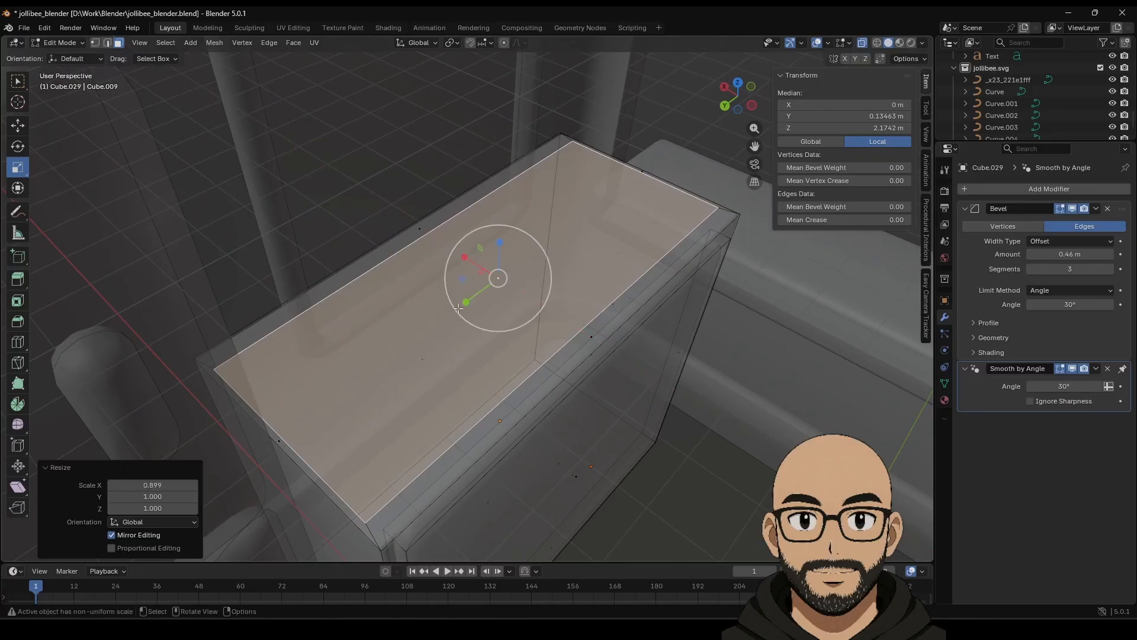
pyautogui.moveTo(468, 301); pyautogui.dragTo(471, 296)
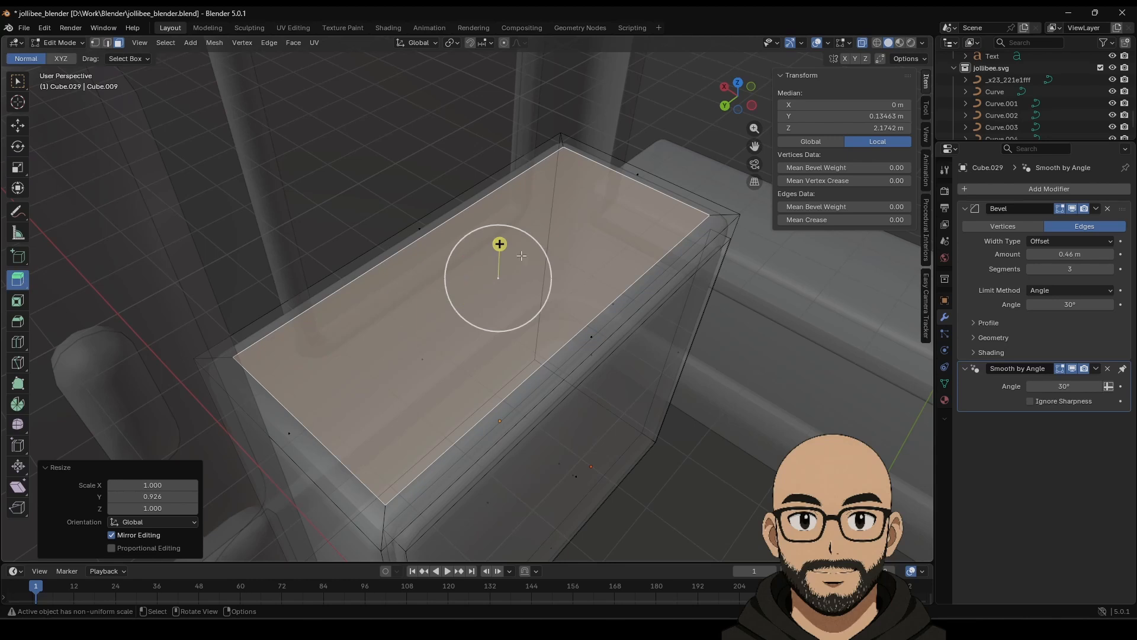
# Extrude the inset face down into the cabinet to a local Z of about 1.05 m and turn off X-ray.
pyautogui.moveTo(499, 243); pyautogui.dragTo(517, 339)
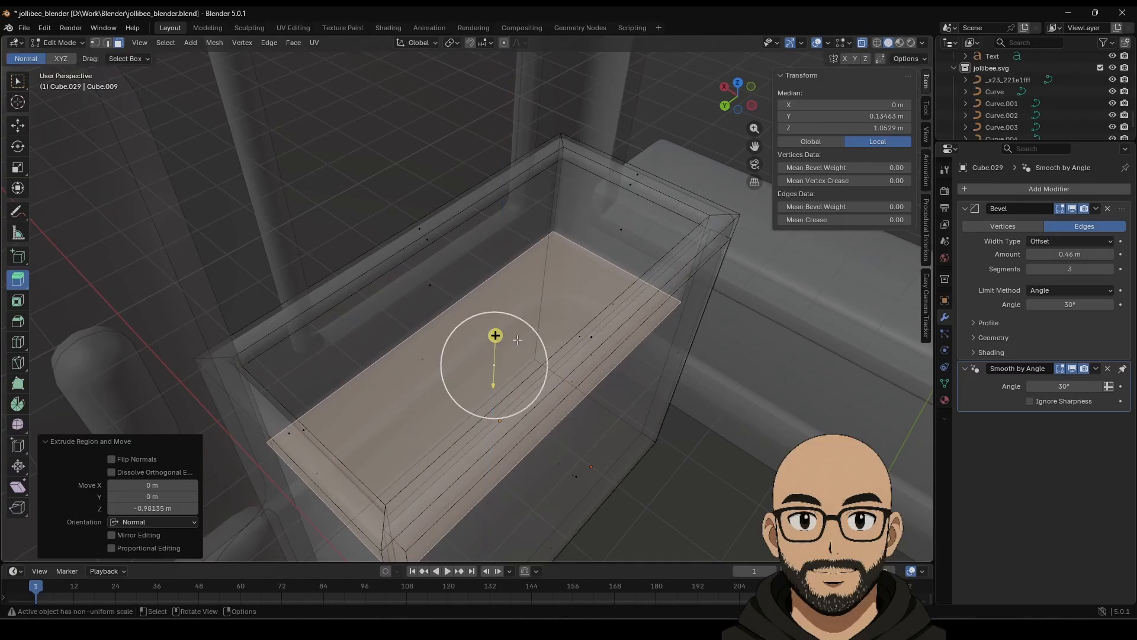
pyautogui.press('Tab')
pyautogui.moveTo(598, 382); pyautogui.dragTo(500, 363, button='middle')
pyautogui.scroll(-5, 539, 343)
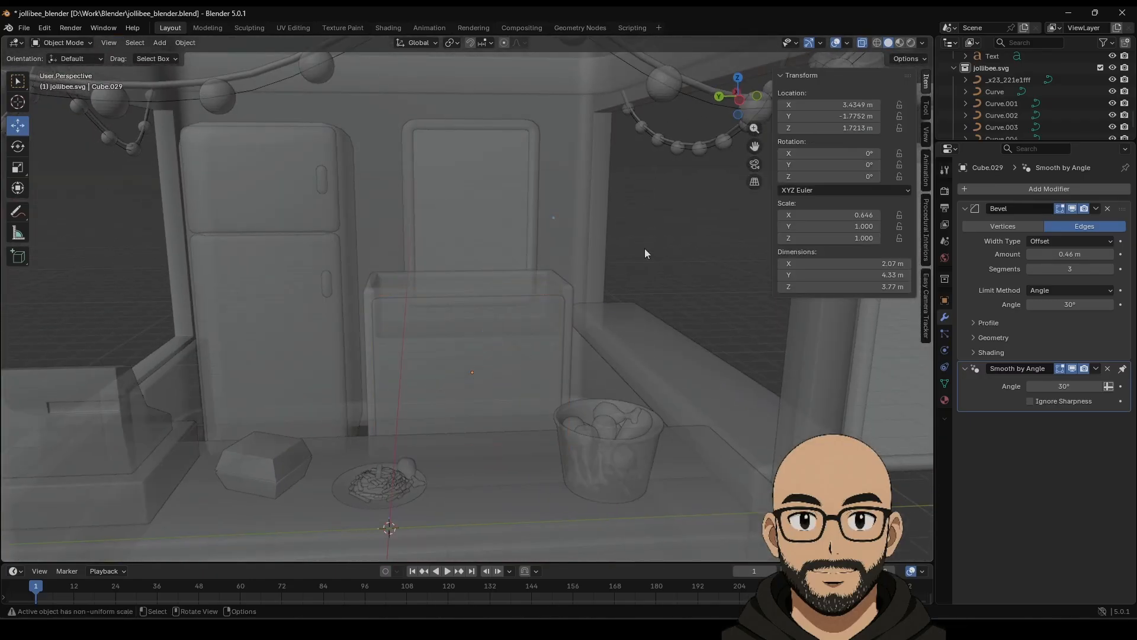
pyautogui.moveTo(468, 258); pyautogui.dragTo(503, 311, button='middle')
pyautogui.moveTo(496, 283); pyautogui.dragTo(489, 263, button='middle')
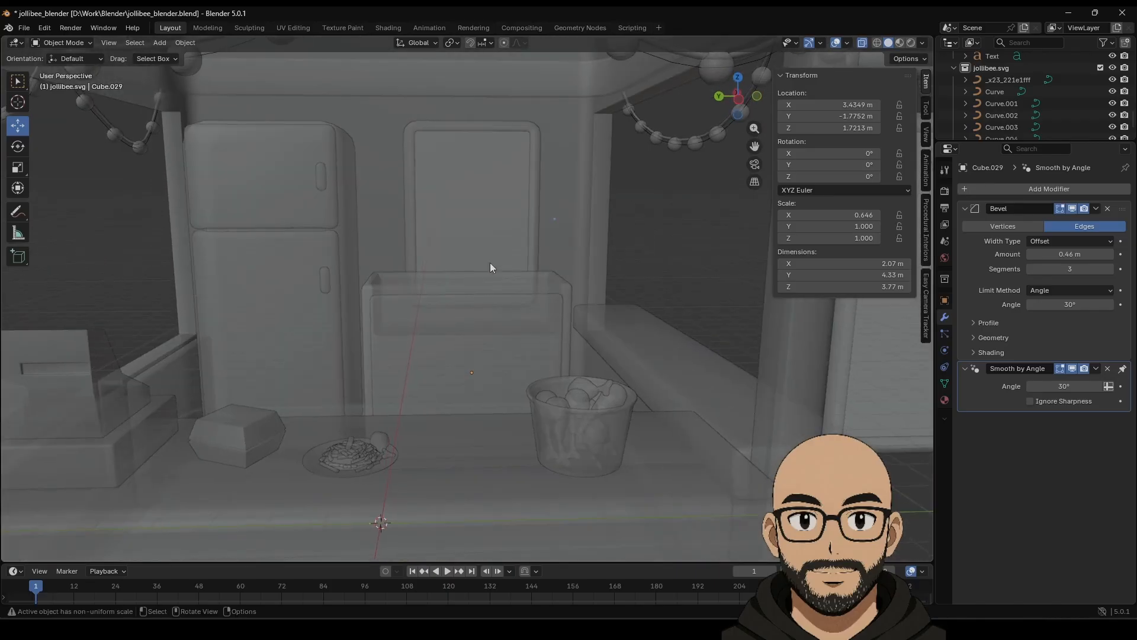
pyautogui.click(863, 43)
pyautogui.moveTo(449, 315); pyautogui.dragTo(425, 295, button='middle')
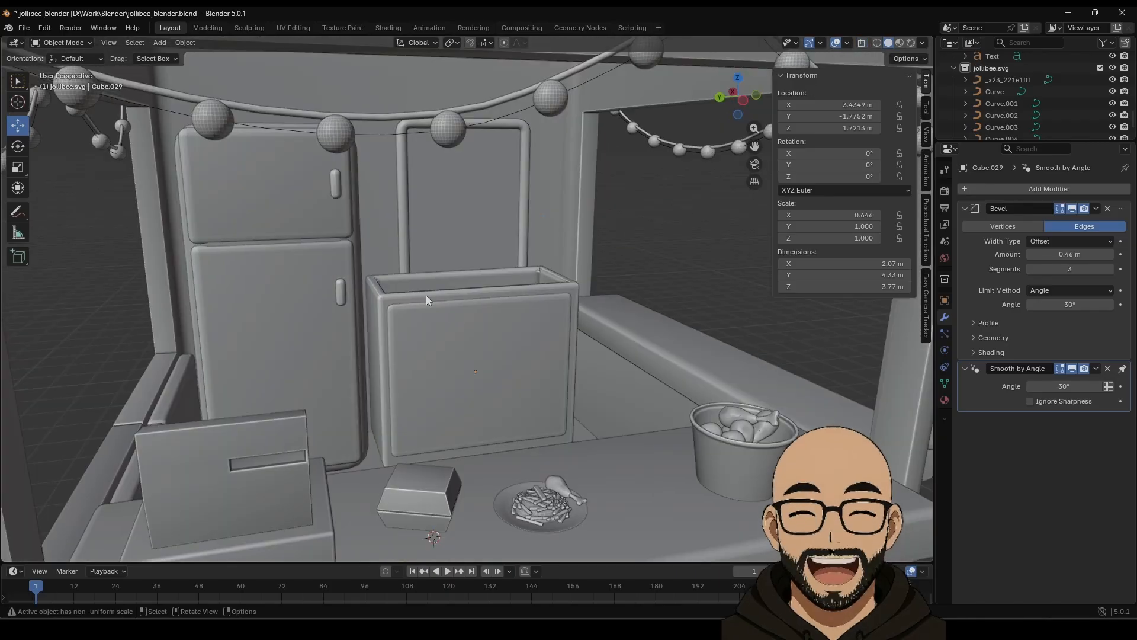
# Apply the scale to the cabinet body and to its front door panel.
pyautogui.keyDown('alt'); pyautogui.click(420, 291); pyautogui.keyUp('alt')
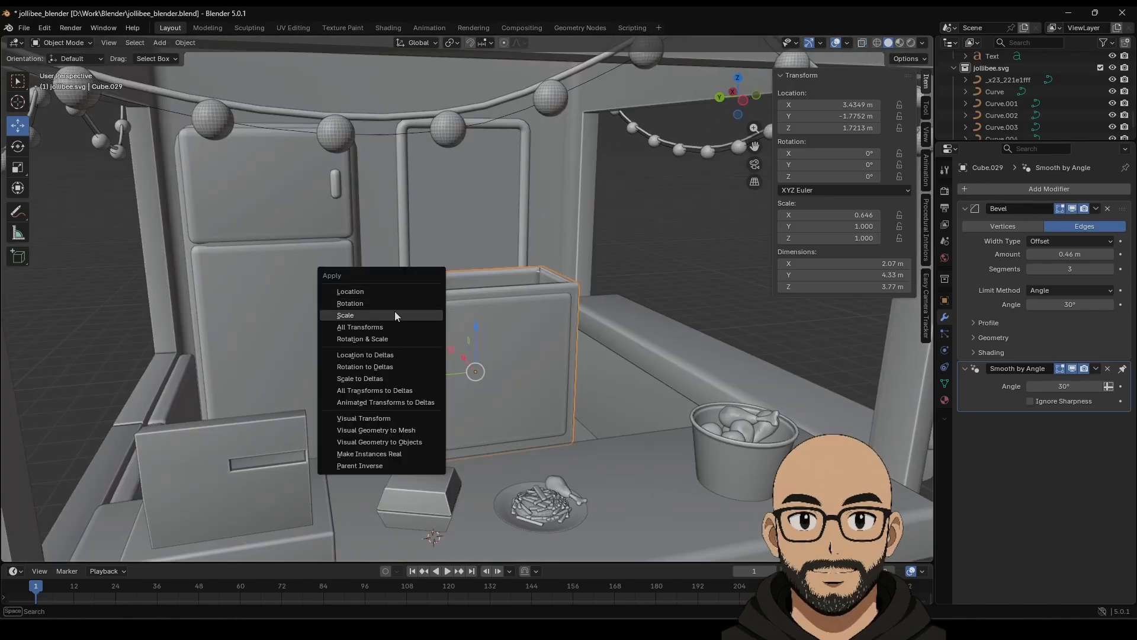
pyautogui.click(394, 311)
pyautogui.hotkey('ctrl', 'a')
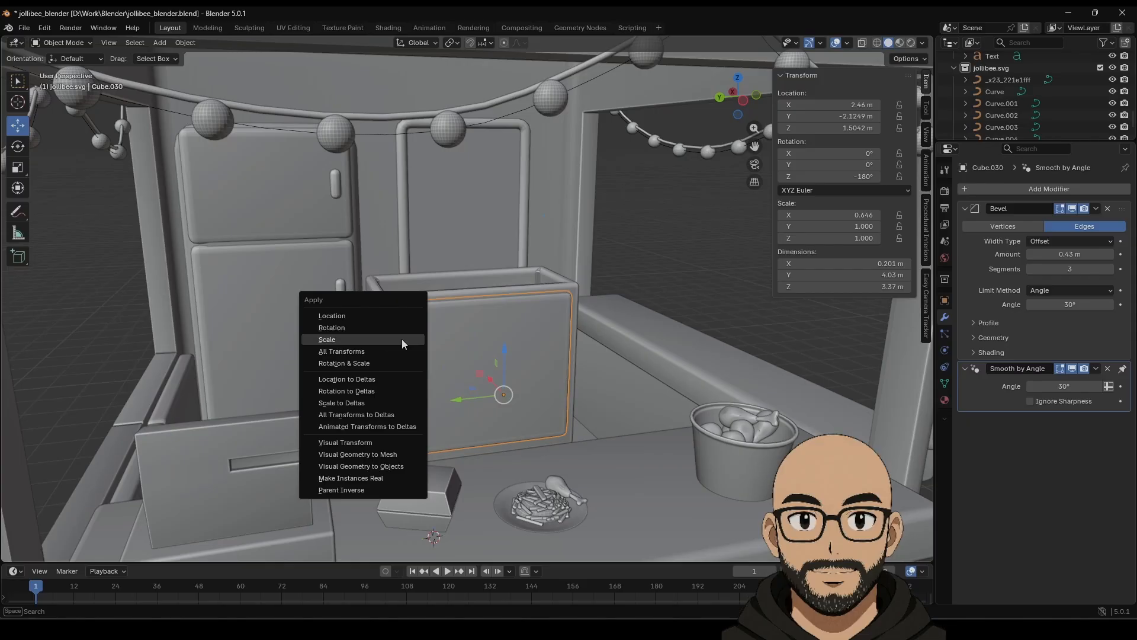
pyautogui.click(401, 339)
pyautogui.moveTo(693, 276); pyautogui.dragTo(646, 330, button='middle')
pyautogui.click(441, 290)
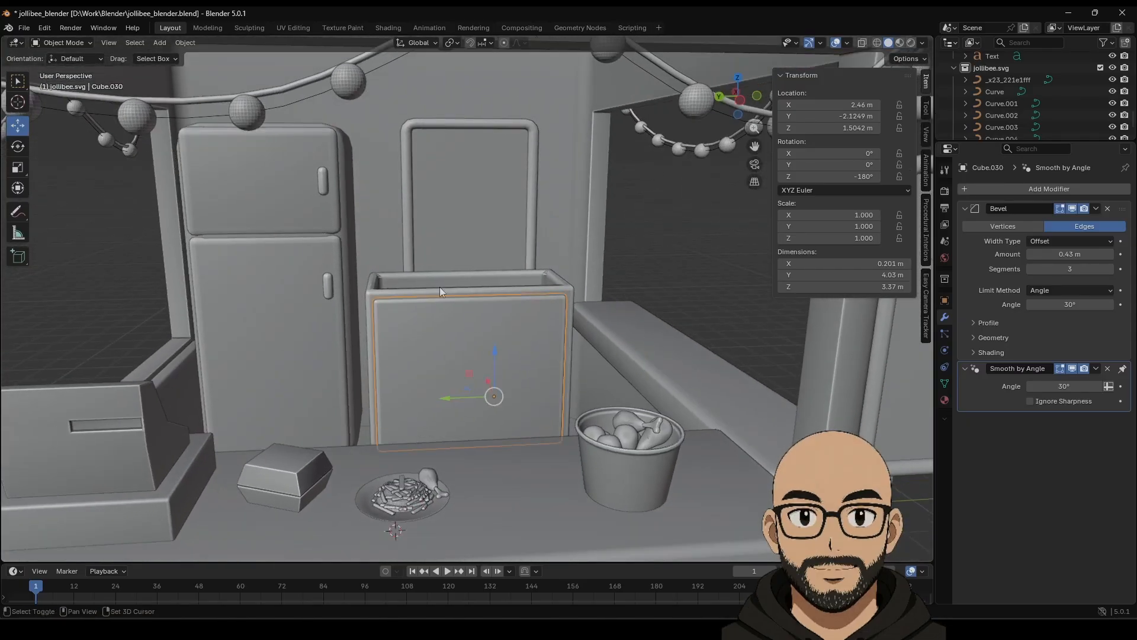
# Scale the cabinet body and its door panel by 0.728 along Z and lower them 0.583 m.
pyautogui.press('Tab')
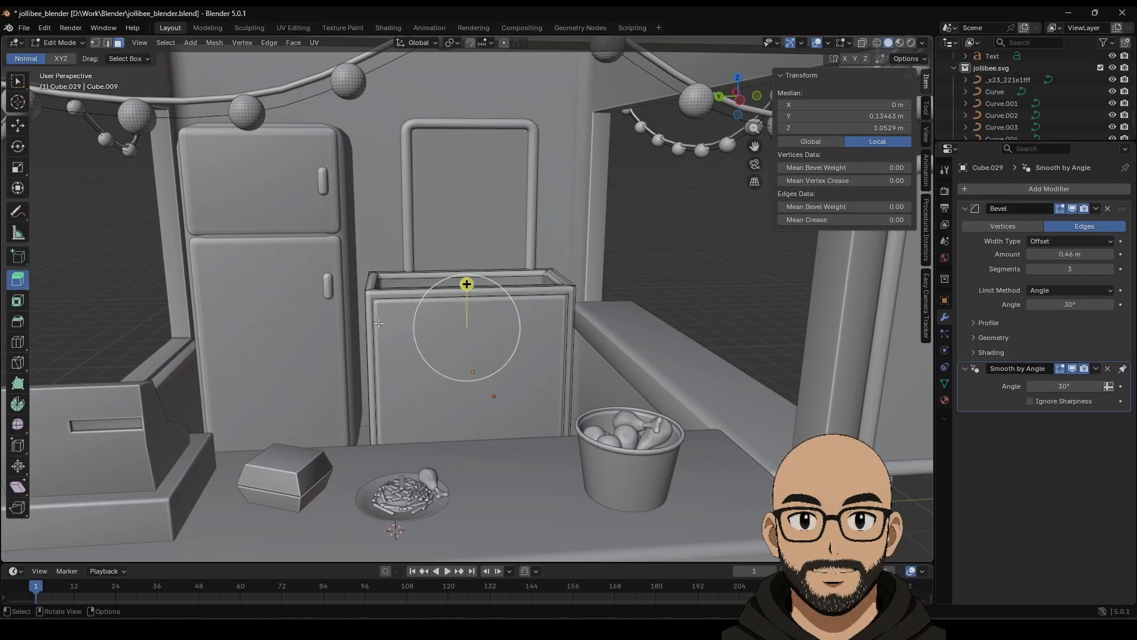
pyautogui.press('Tab')
pyautogui.click(18, 167)
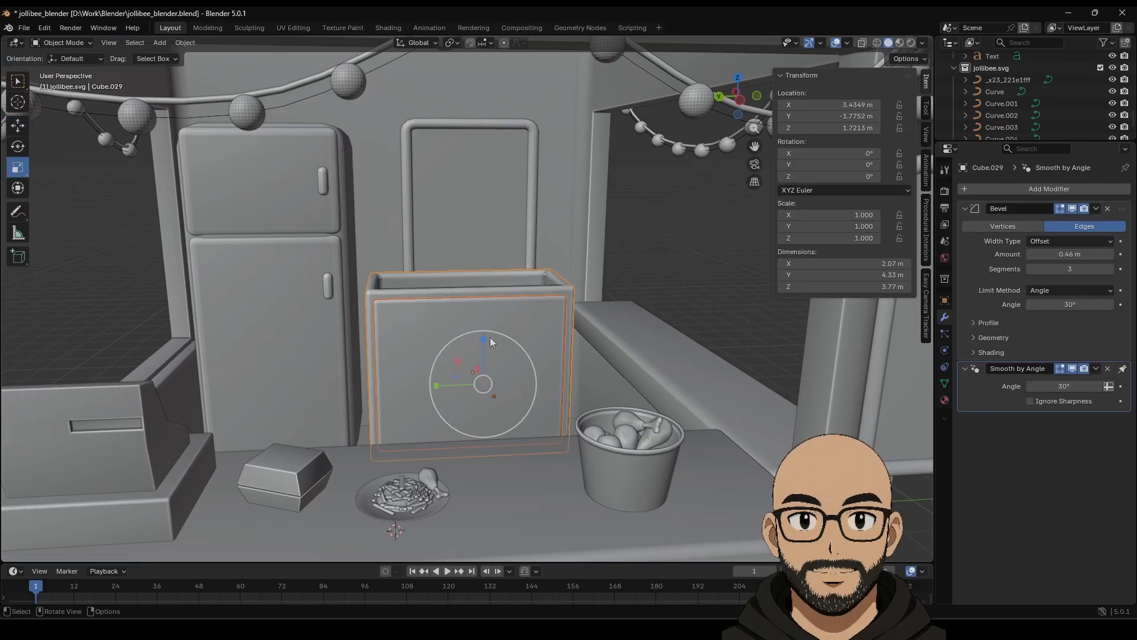
pyautogui.moveTo(485, 339); pyautogui.dragTo(484, 350)
pyautogui.moveTo(484, 350); pyautogui.dragTo(441, 379, button='middle')
pyautogui.moveTo(486, 344); pyautogui.dragTo(515, 364)
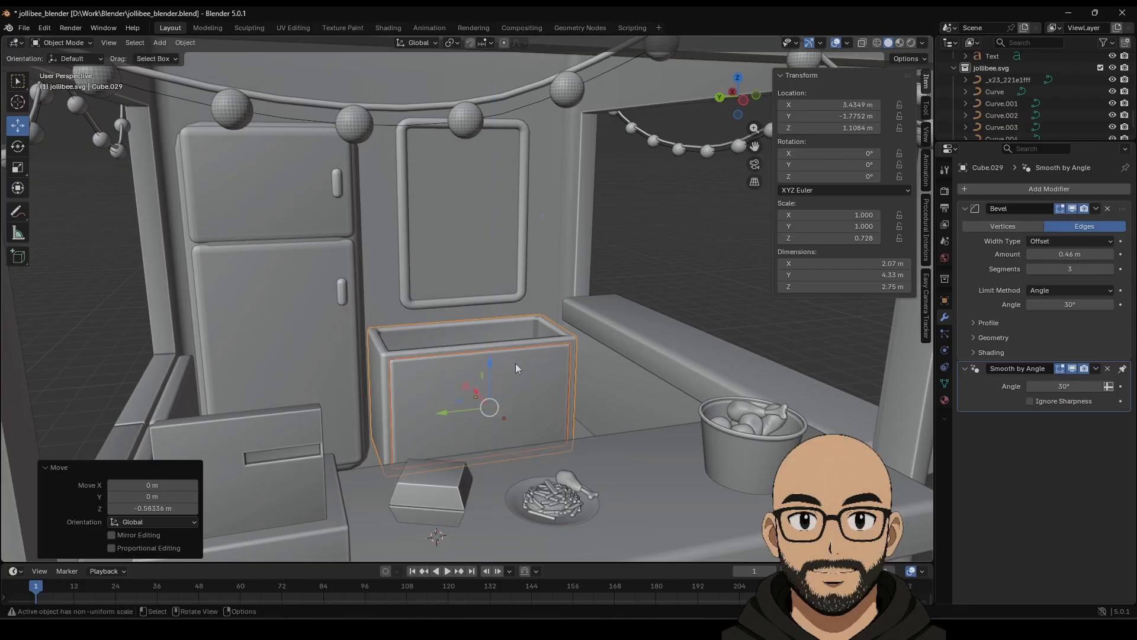
# Check the cabinet's underside and raise its body and door panel by 0.058 m to meet the stall floor.
pyautogui.click(664, 351)
pyautogui.moveTo(664, 350); pyautogui.dragTo(495, 318, button='middle')
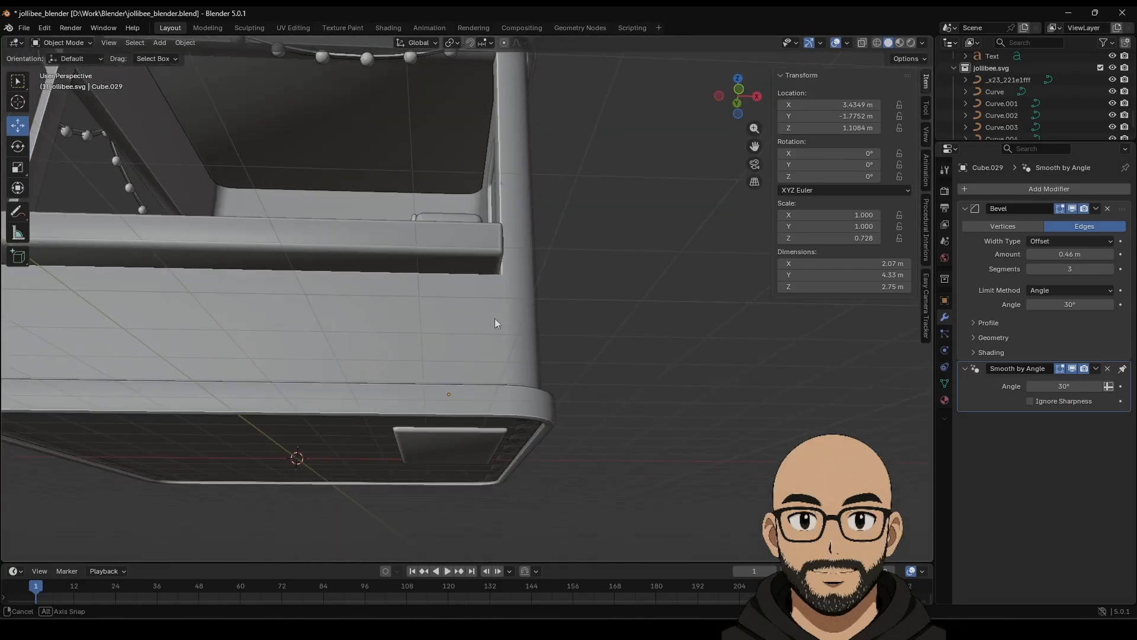
pyautogui.moveTo(421, 445); pyautogui.dragTo(514, 456, button='middle')
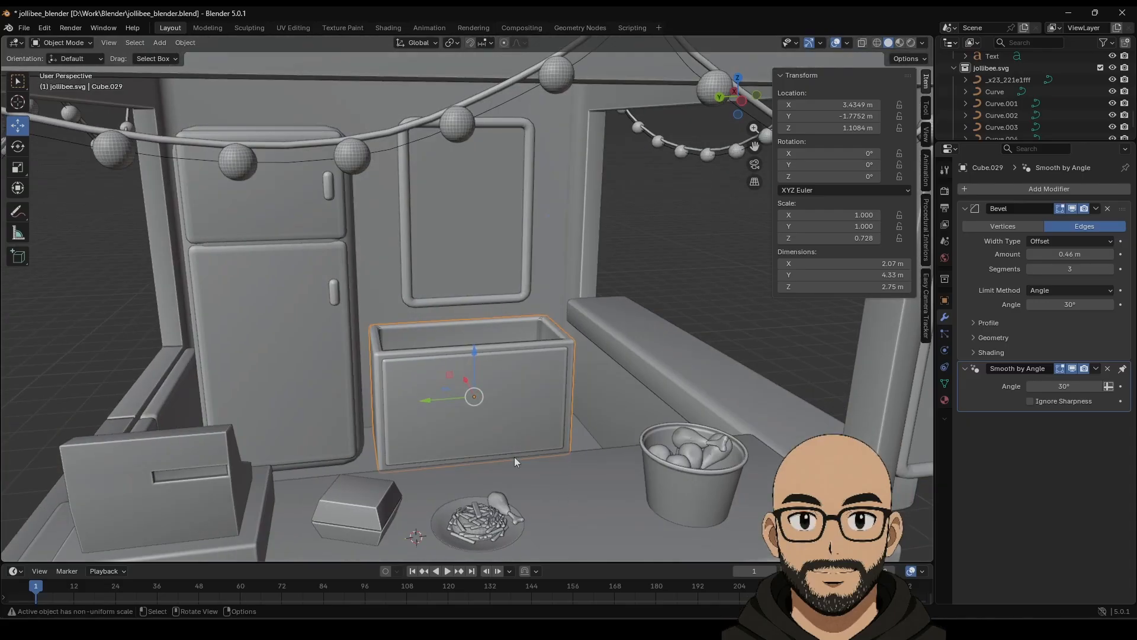
pyautogui.moveTo(485, 360); pyautogui.dragTo(485, 358)
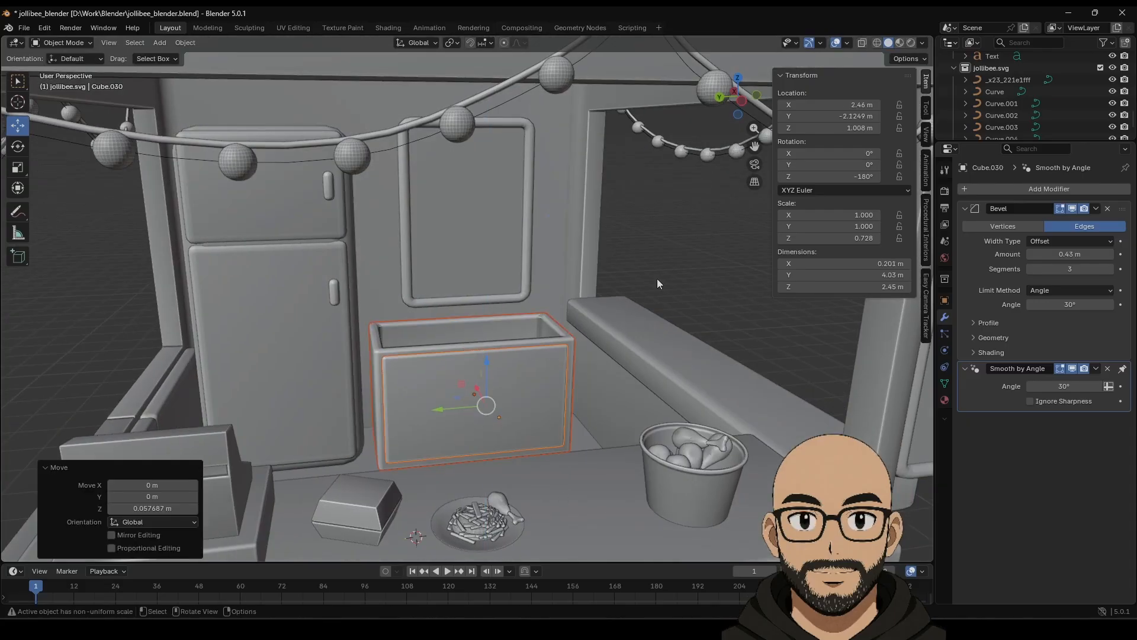
pyautogui.click(656, 279)
pyautogui.scroll(-10, 554, 338)
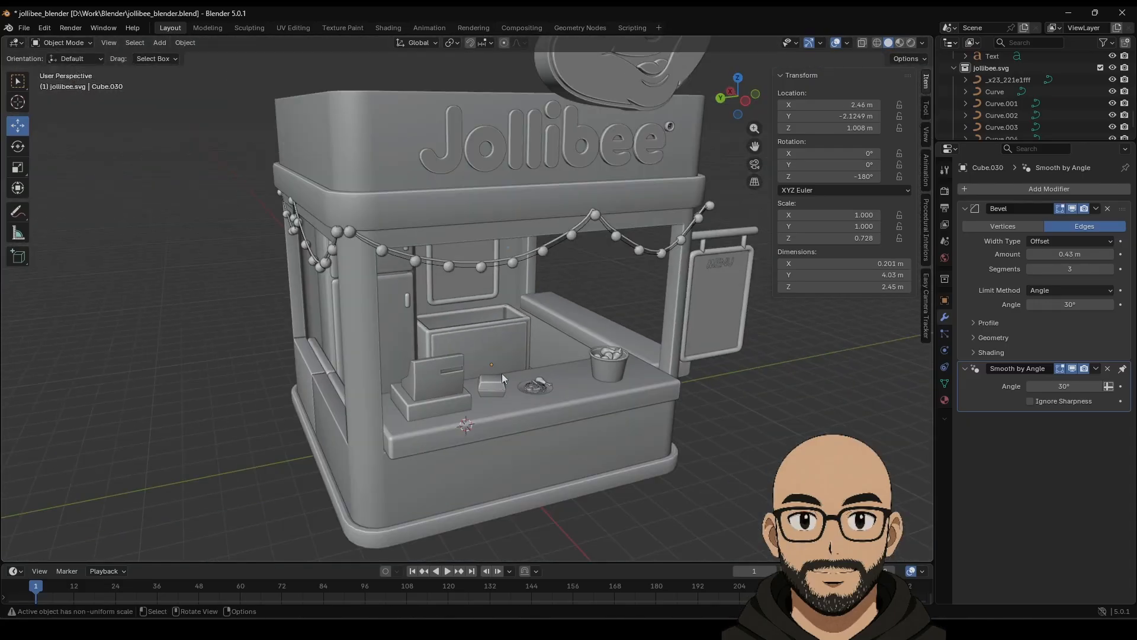
pyautogui.click(160, 43)
pyautogui.moveTo(172, 56)
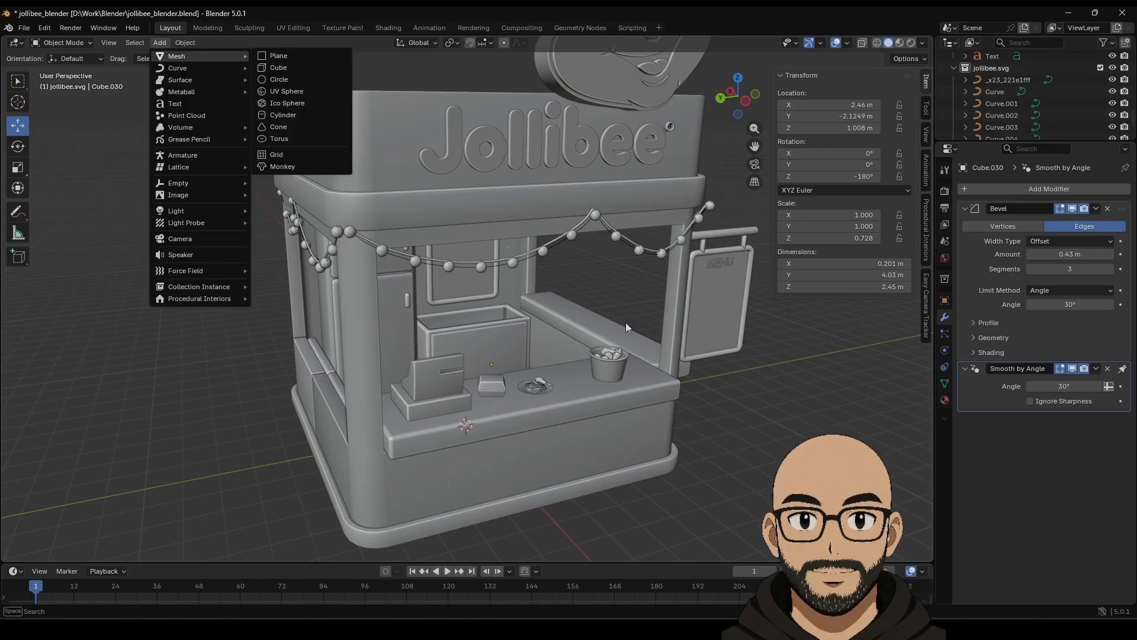
pyautogui.click(598, 293)
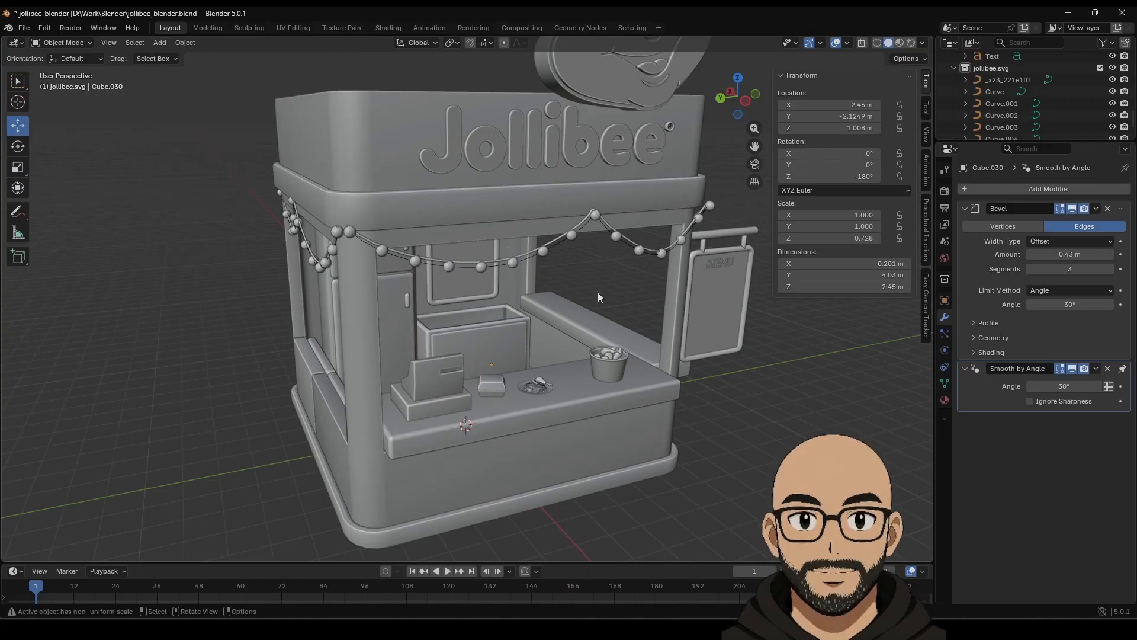
# Duplicate the cabinet body, raise the copy 1.31 m and scale it to about 1.51 × 1.04 × 1.29 m as a fryer basket.
pyautogui.hotkey('shift', 'd')
pyautogui.rightClick(427, 334)
pyautogui.moveTo(472, 309); pyautogui.dragTo(472, 279)
pyautogui.click(21, 169)
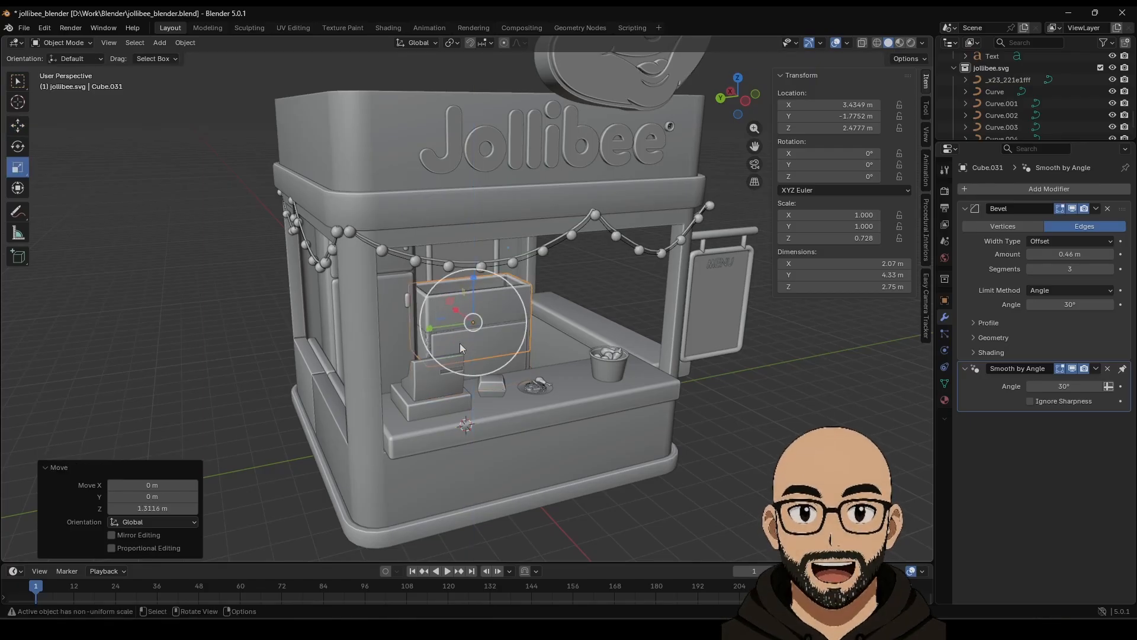
pyautogui.moveTo(430, 332)
pyautogui.mouseDown()
pyautogui.moveTo(454, 325)
pyautogui.moveTo(474, 290)
pyautogui.moveTo(472, 309)
pyautogui.moveTo(439, 329)
pyautogui.mouseUp()
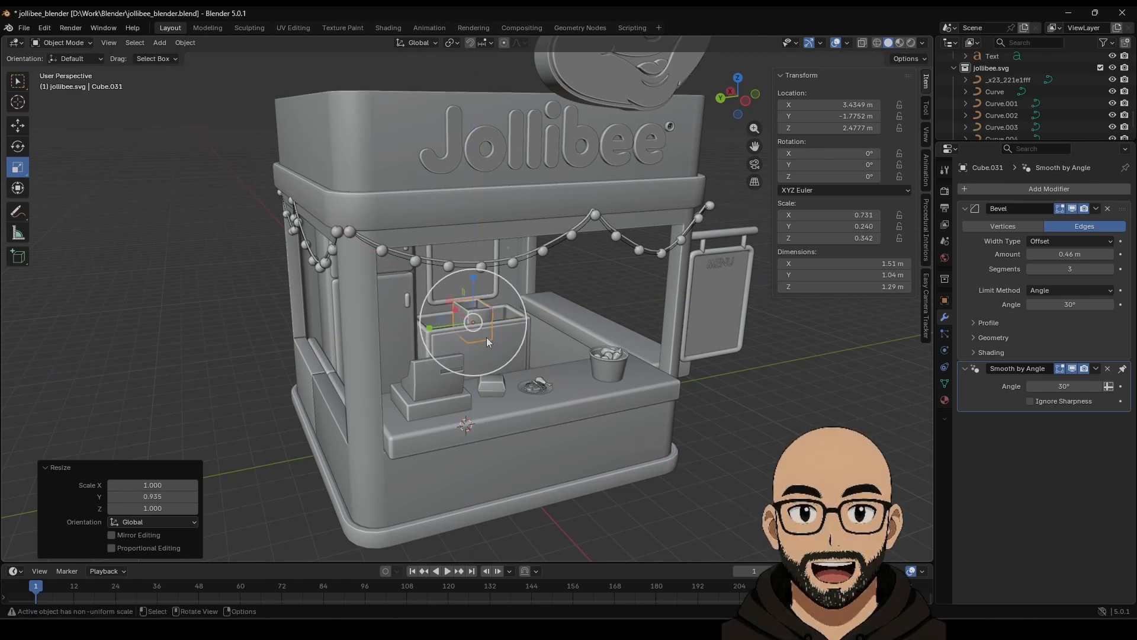
# Move the small basket 1.455 m along Y and lower it 0.338 m into the cabinet's fridge-side end.
pyautogui.scroll(6, 485, 336)
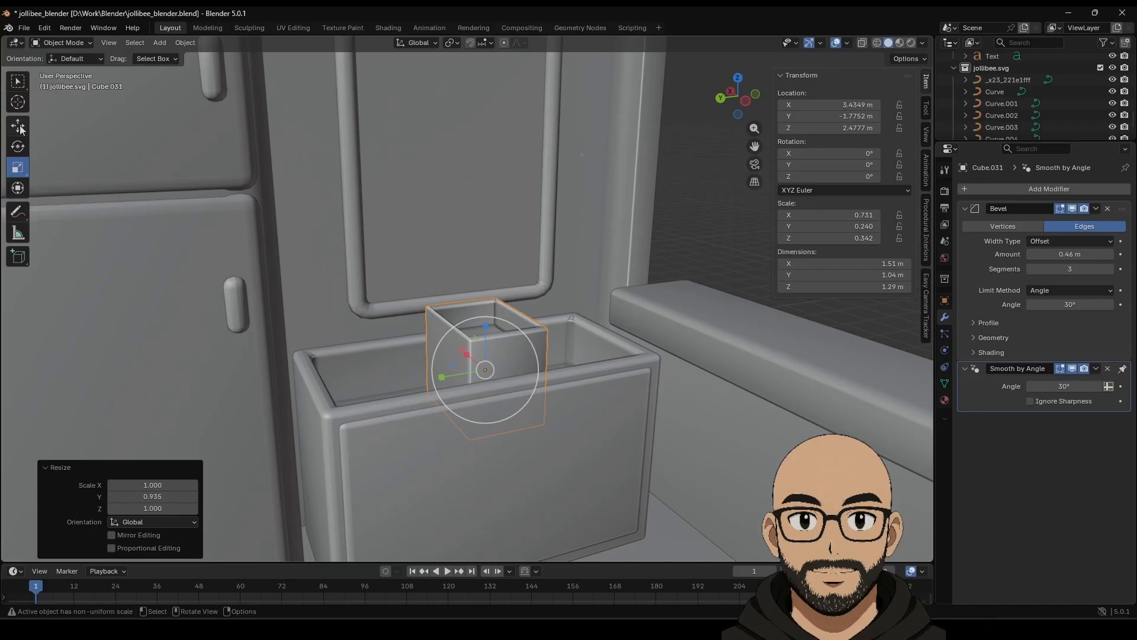
pyautogui.moveTo(440, 378); pyautogui.dragTo(330, 396)
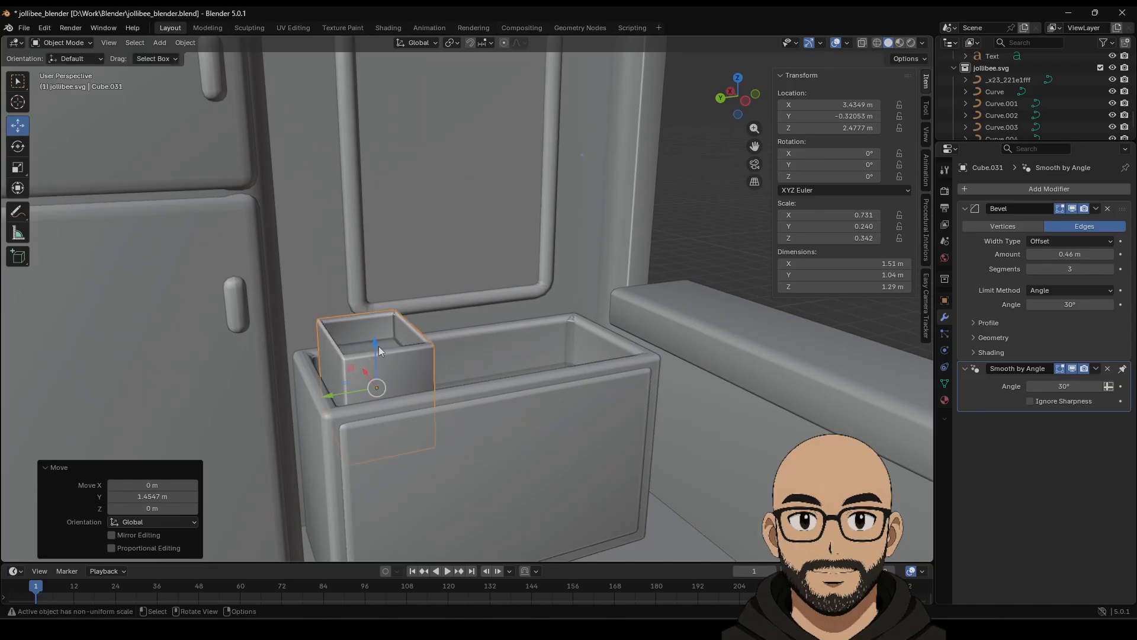
pyautogui.moveTo(377, 346); pyautogui.dragTo(371, 372)
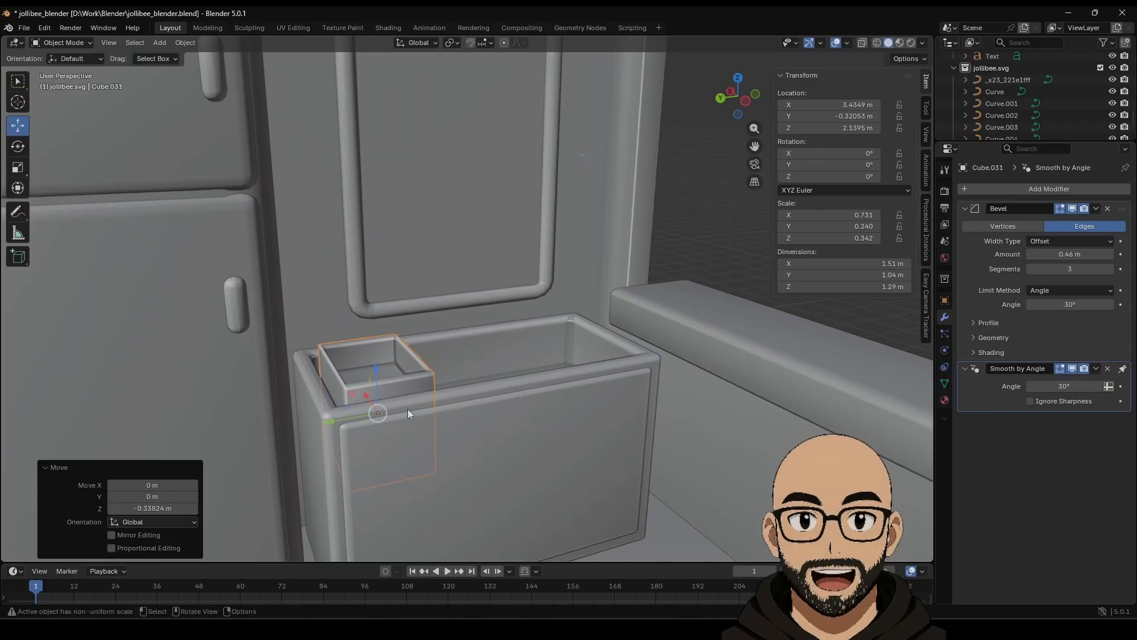
pyautogui.moveTo(407, 409); pyautogui.dragTo(449, 426, button='middle')
# Duplicate the cabinet's door panel, raise the copy and scale it into a bar about 1.53 × 0.29 × 0.21 m.
pyautogui.click(454, 474)
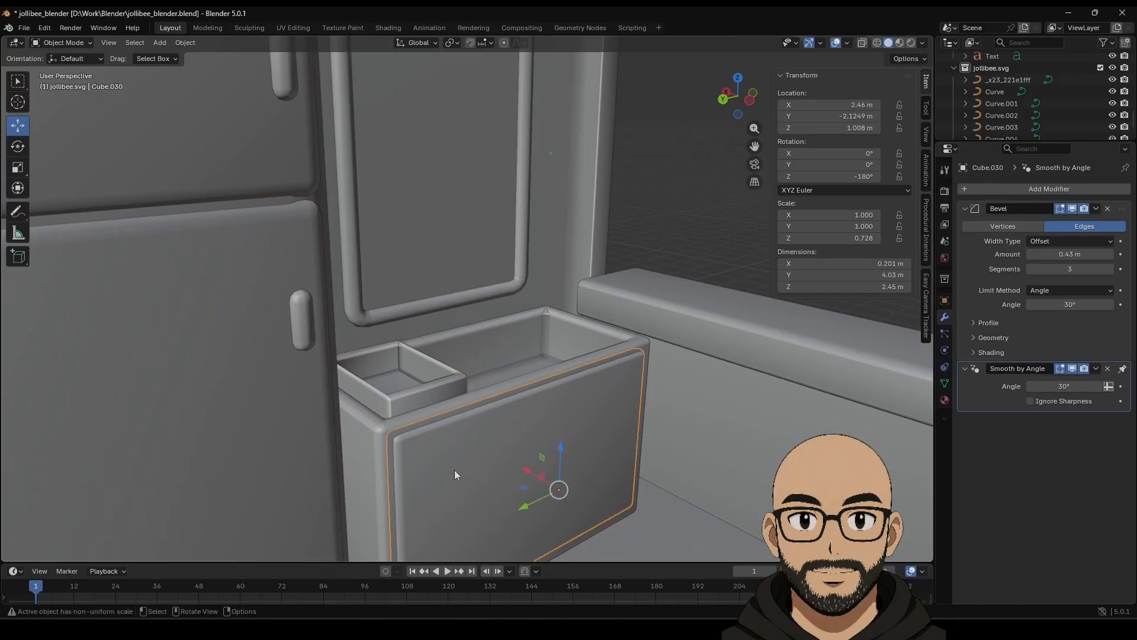
pyautogui.hotkey('shift', 'd')
pyautogui.rightClick(468, 467)
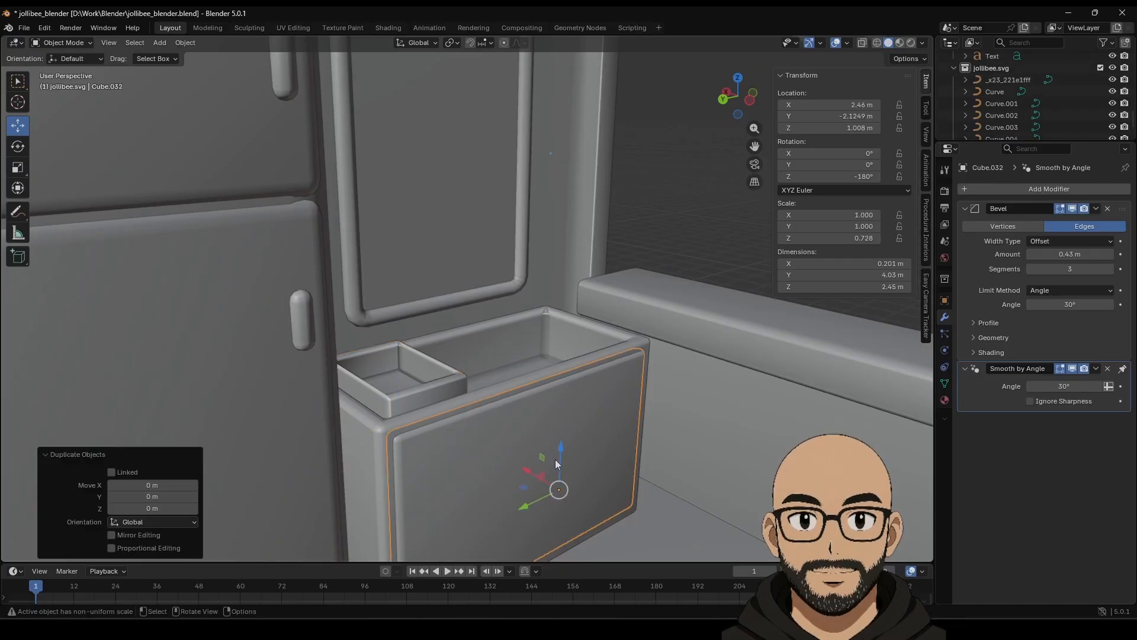
pyautogui.moveTo(556, 460); pyautogui.dragTo(314, 316)
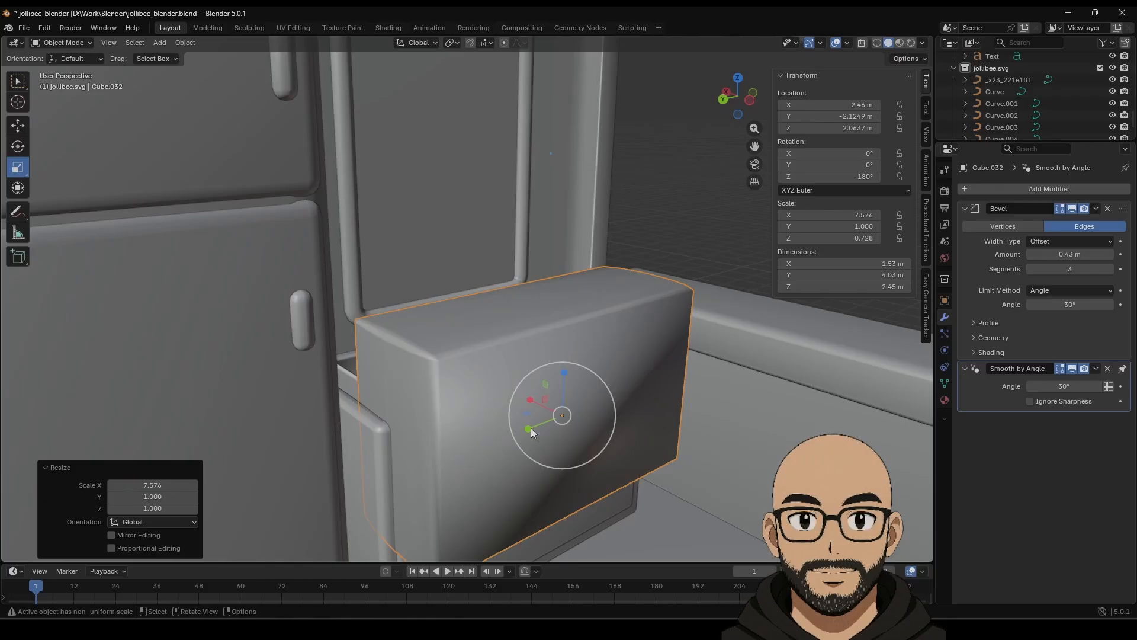
pyautogui.moveTo(531, 428); pyautogui.dragTo(556, 422)
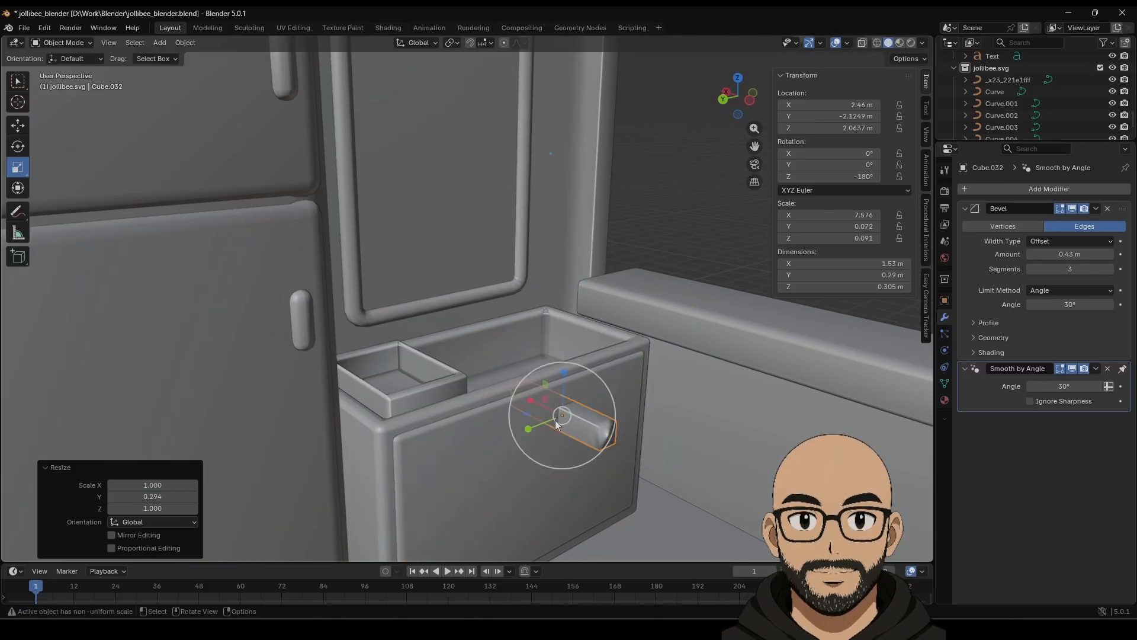
pyautogui.moveTo(564, 378); pyautogui.dragTo(436, 483)
# Move the bar to the basket's front rim, at about X 2.06, Y -0.33 and Z 2.81 m, as its handle.
pyautogui.click(17, 125)
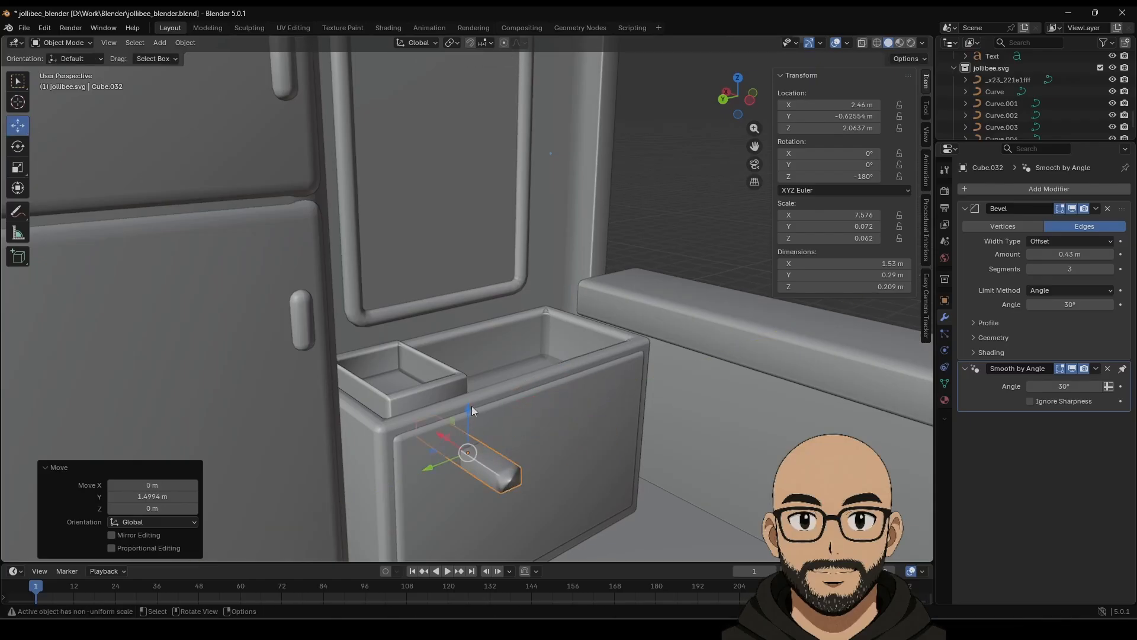
pyautogui.moveTo(471, 406); pyautogui.dragTo(465, 347)
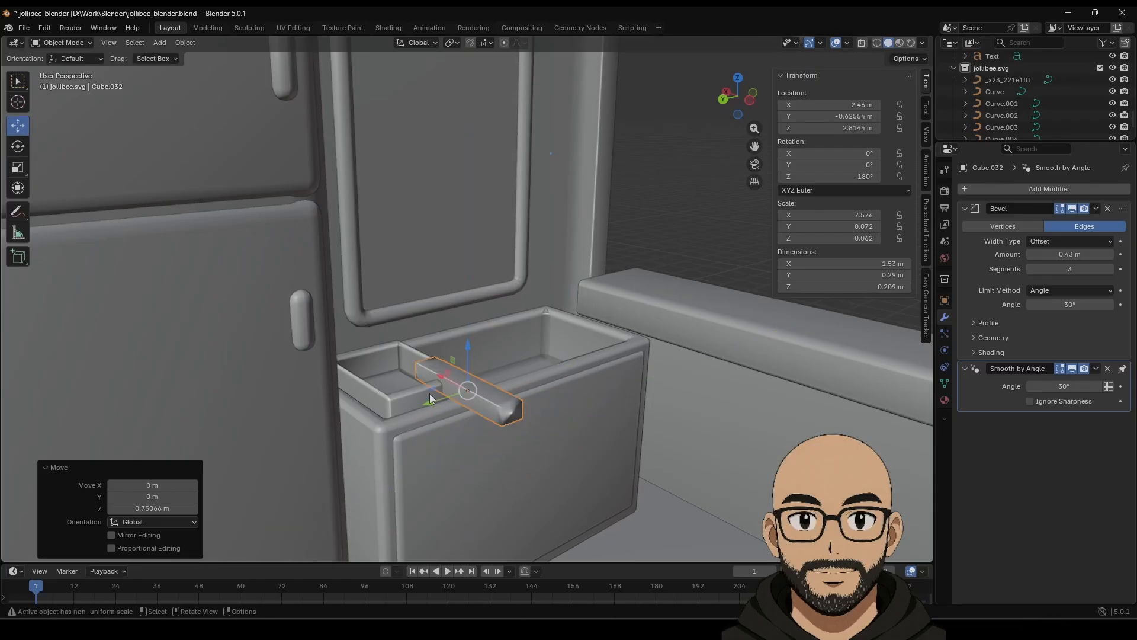
pyautogui.moveTo(428, 403); pyautogui.dragTo(406, 410)
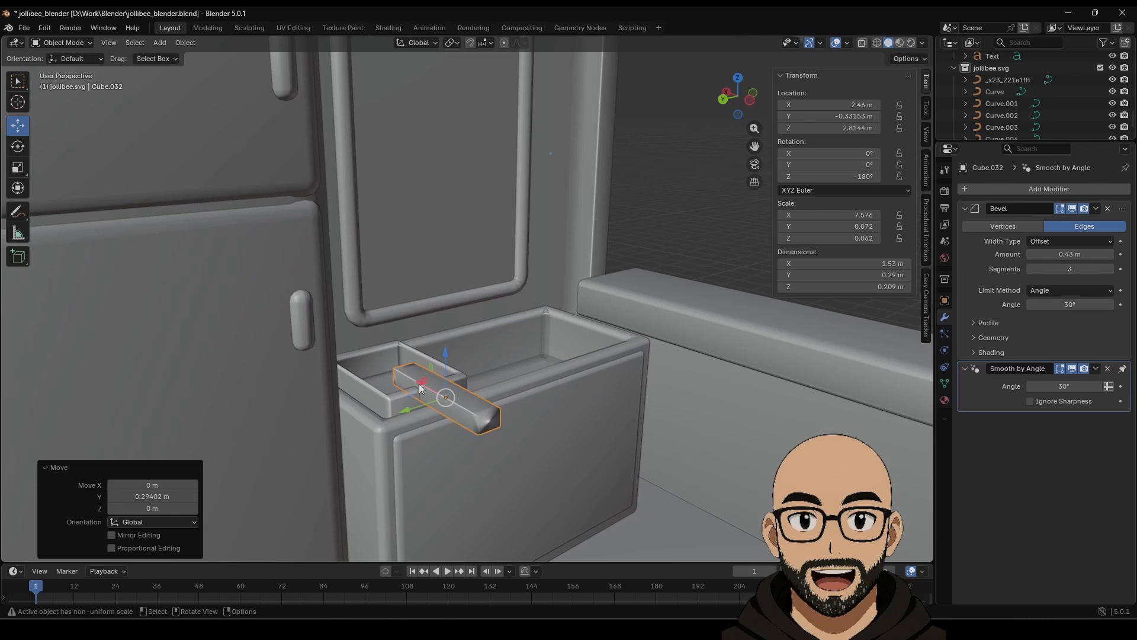
pyautogui.moveTo(488, 393); pyautogui.dragTo(481, 442, button='middle')
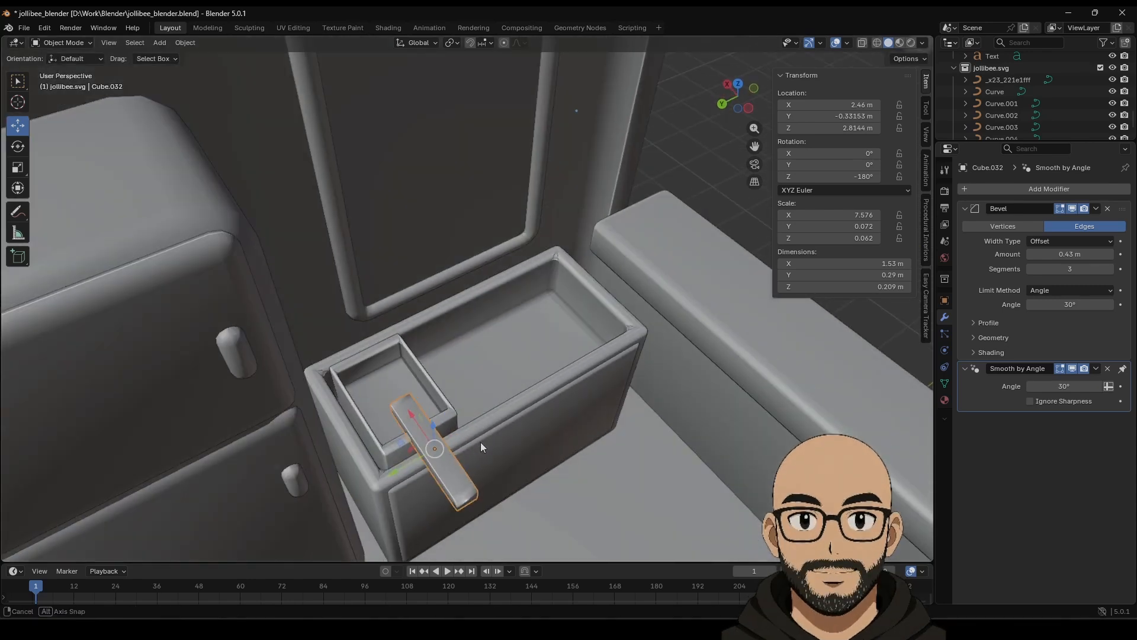
pyautogui.moveTo(416, 419); pyautogui.dragTo(430, 442)
pyautogui.moveTo(429, 442); pyautogui.dragTo(461, 405, button='middle')
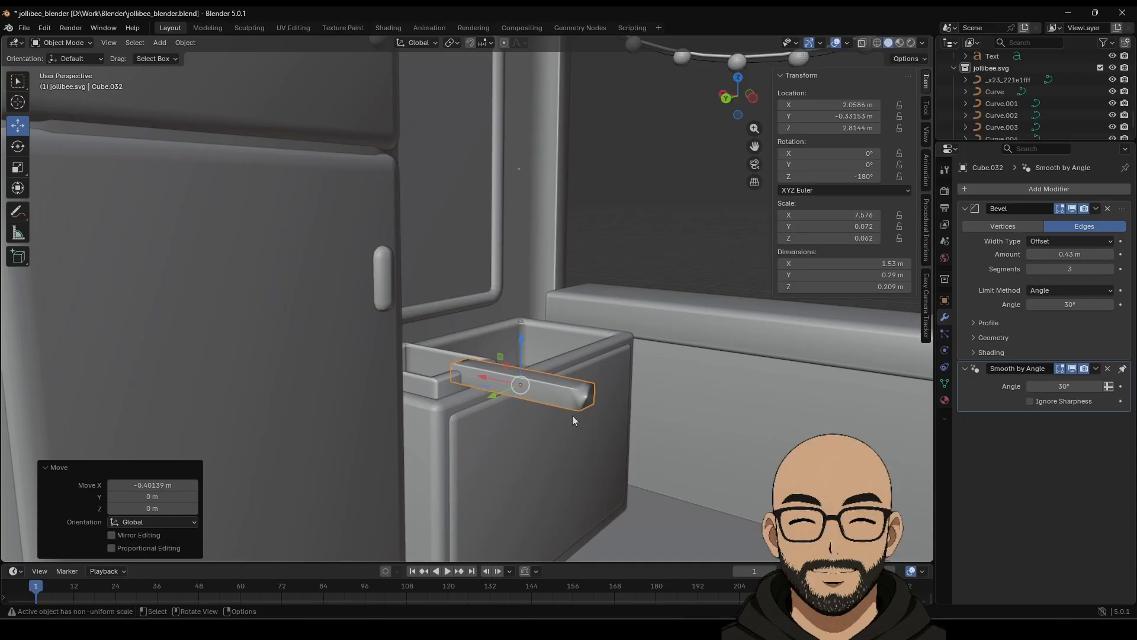
# Scale the basket handle uniformly by 0.720 and shift it 0.186 m along X against the basket.
pyautogui.press('s')
pyautogui.click(551, 415)
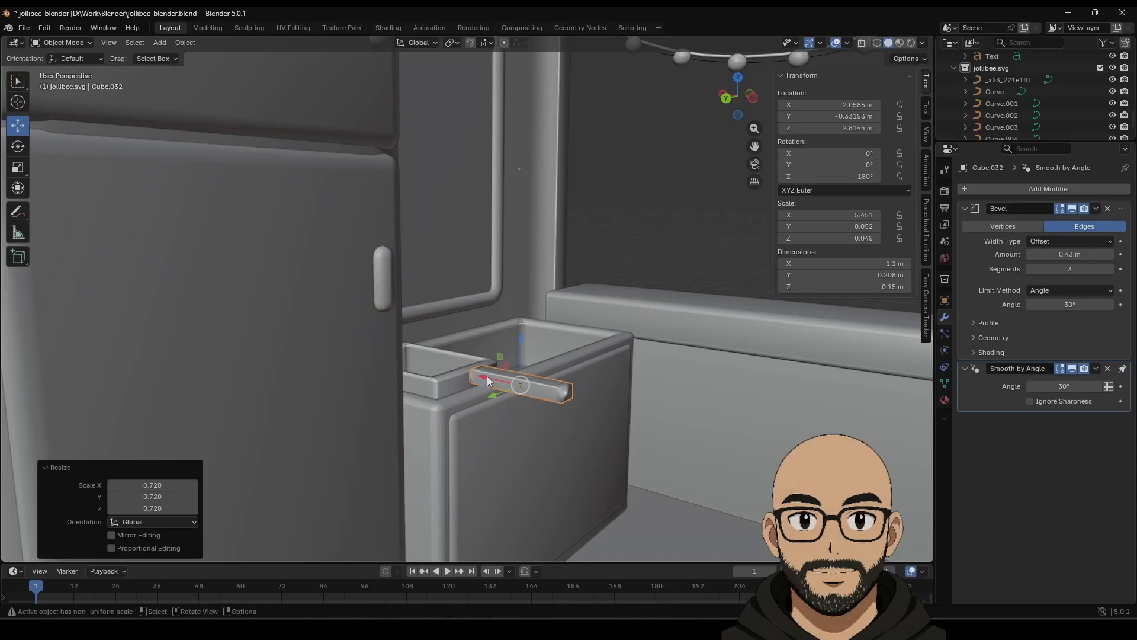
pyautogui.moveTo(487, 381); pyautogui.dragTo(469, 371)
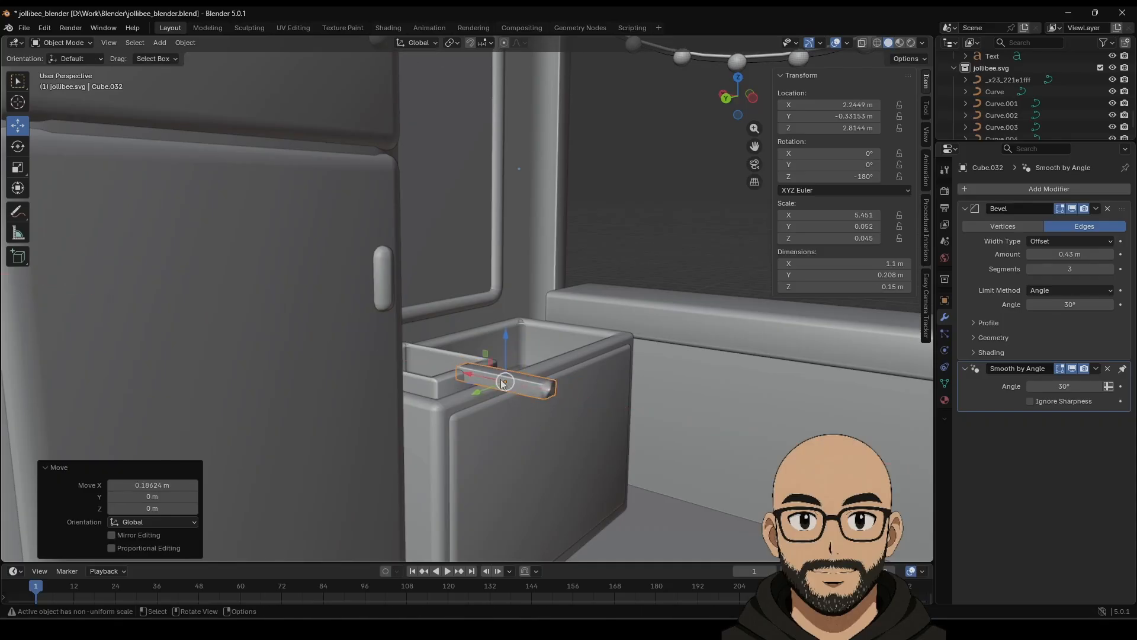
pyautogui.moveTo(502, 382); pyautogui.dragTo(462, 411, button='middle')
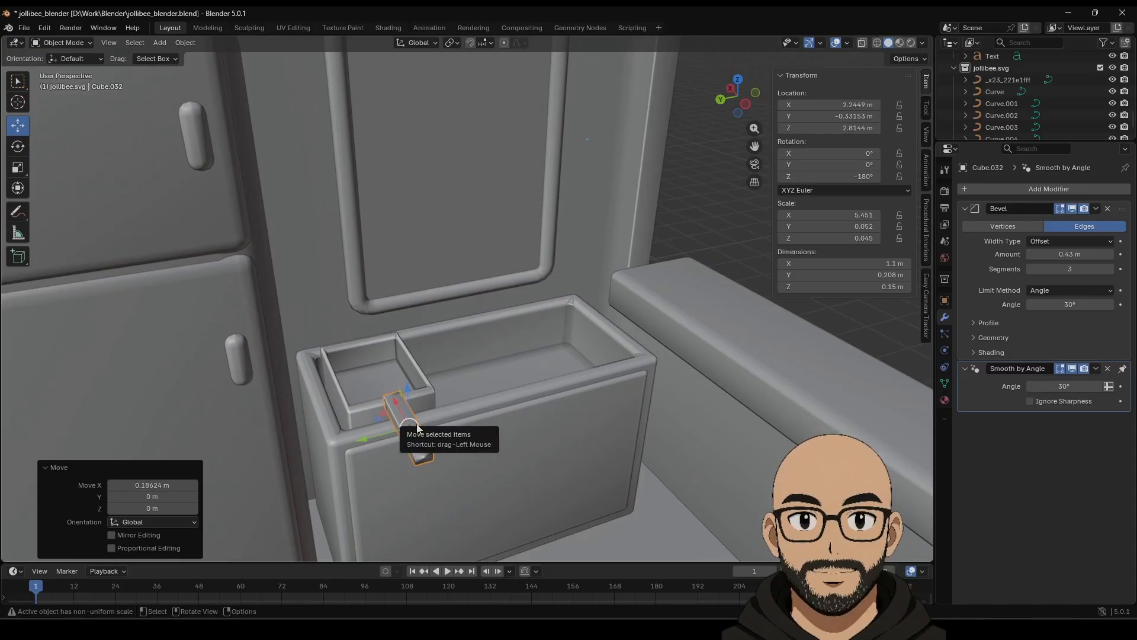
# Apply the handle's scale and enlarge its outer end face to about 0.25 × 0.18 m.
pyautogui.hotkey('ctrl', 'a')
pyautogui.click(417, 425)
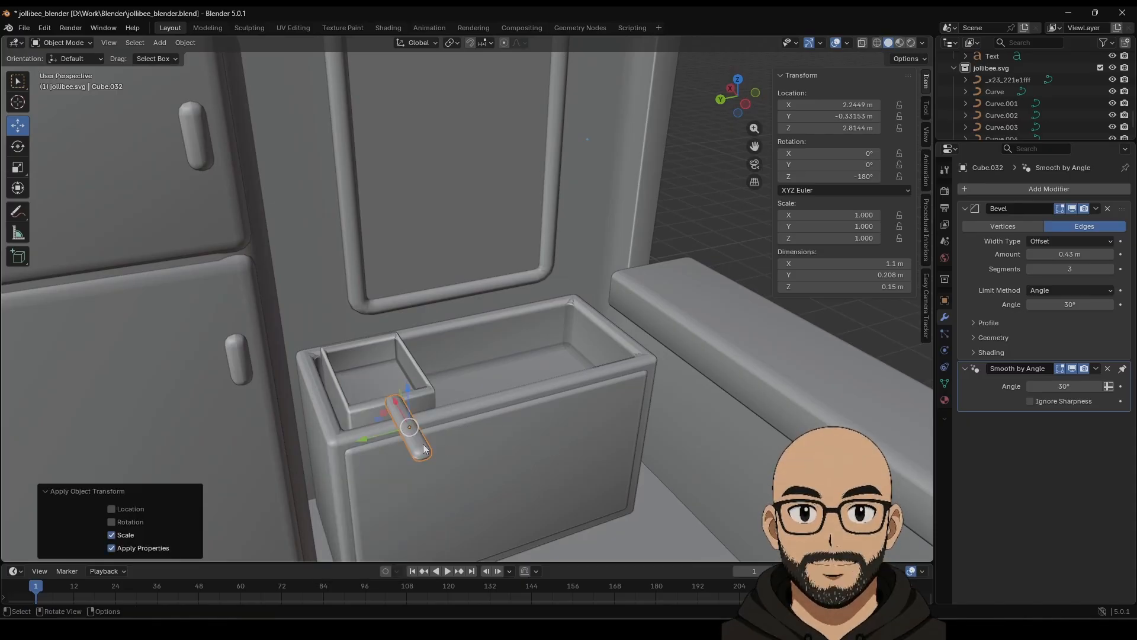
pyautogui.press('Tab')
pyautogui.moveTo(407, 437); pyautogui.dragTo(449, 481)
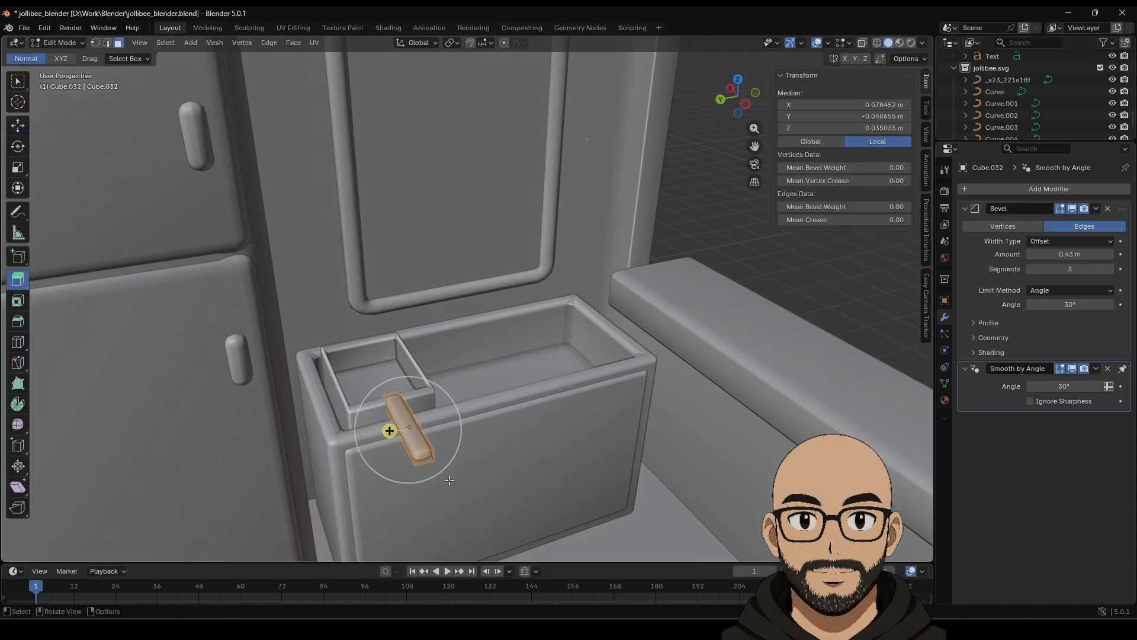
pyautogui.press('s')
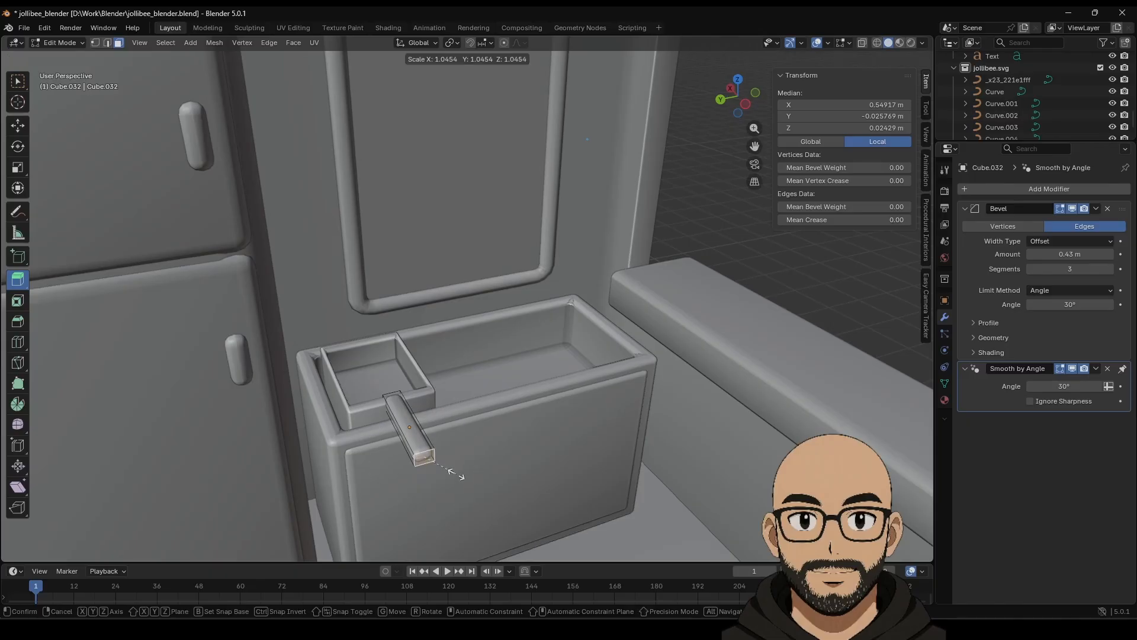
pyautogui.click(456, 474)
pyautogui.press('Tab')
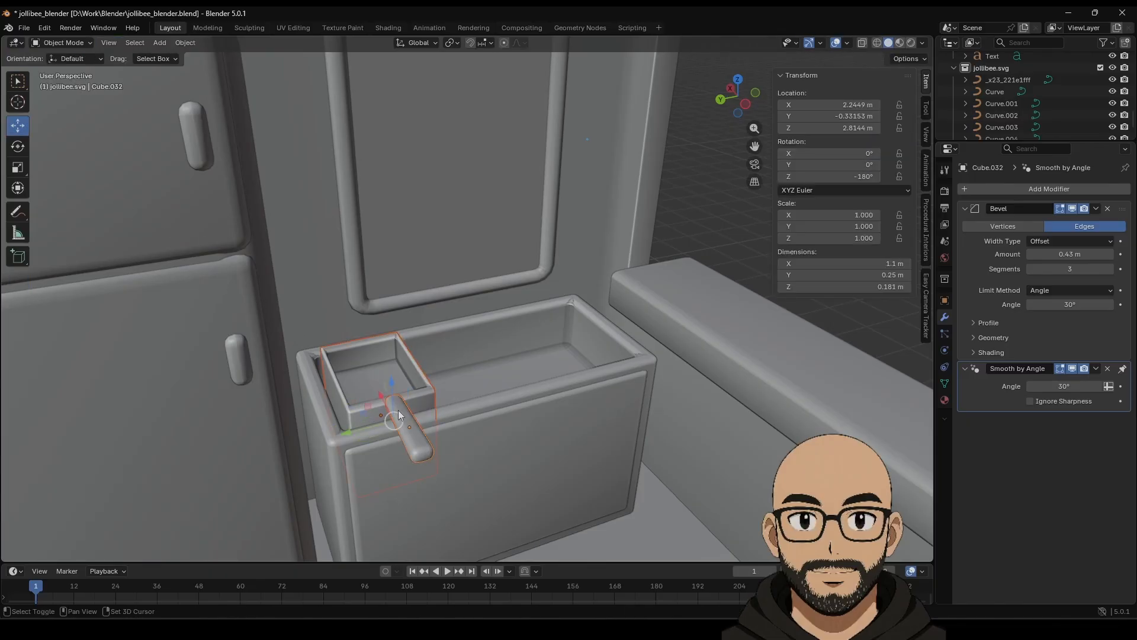
# Raise the basket and its handle 0.071 m and place a duplicate of both 1.184 m along negative Y.
pyautogui.moveTo(392, 384)
pyautogui.mouseDown()
pyautogui.moveTo(385, 362)
pyautogui.moveTo(382, 403)
pyautogui.moveTo(377, 303)
pyautogui.moveTo(382, 372)
pyautogui.mouseUp()
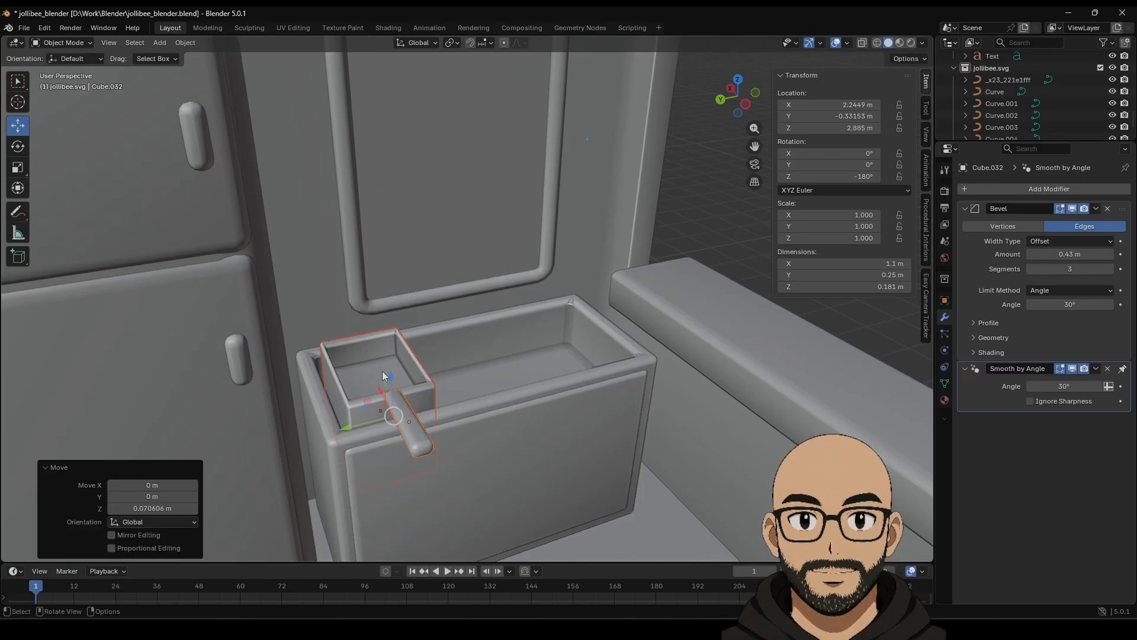
pyautogui.hotkey('shift', 'd')
pyautogui.press('Escape')
pyautogui.moveTo(351, 427); pyautogui.dragTo(446, 404)
pyautogui.rightClick(446, 403)
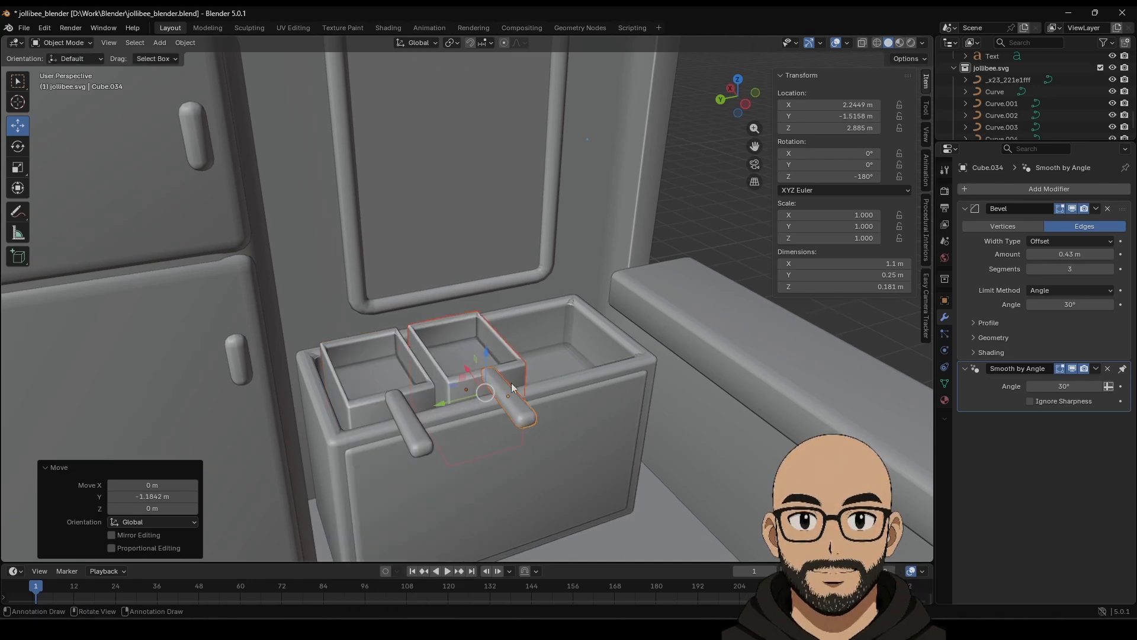
# Duplicate the second basket with its handle and move the copy along negative Y, placing the handle at about Y -2.76 m.
pyautogui.hotkey('shift', 'd')
pyautogui.rightClick(465, 396)
pyautogui.moveTo(441, 404); pyautogui.dragTo(530, 376)
pyautogui.moveTo(530, 376); pyautogui.dragTo(584, 371, button='middle')
pyautogui.click(730, 260)
# Scale the framed wall board above the cabinet uniformly by 0.854 and raise it 0.489 m along Z.
pyautogui.moveTo(580, 324); pyautogui.dragTo(595, 363, button='middle')
pyautogui.scroll(-5, 529, 388)
pyautogui.moveTo(530, 388); pyautogui.dragTo(459, 371, button='middle')
pyautogui.scroll(-5, 444, 379)
pyautogui.scroll(5, 457, 371)
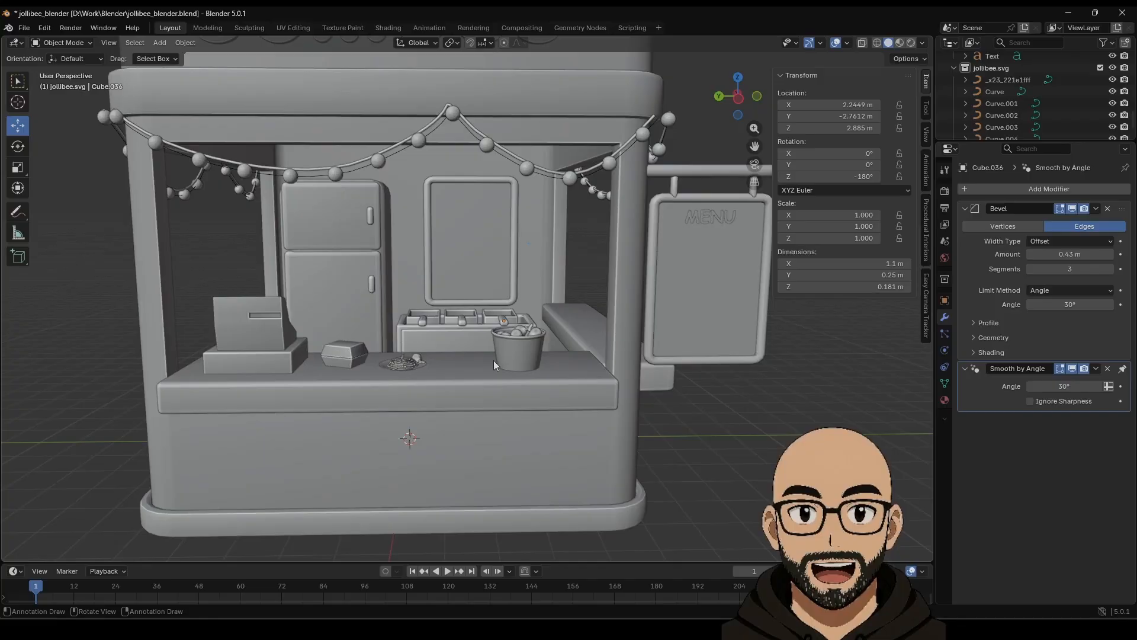
pyautogui.click(506, 301)
pyautogui.press('s')
pyautogui.click(496, 283)
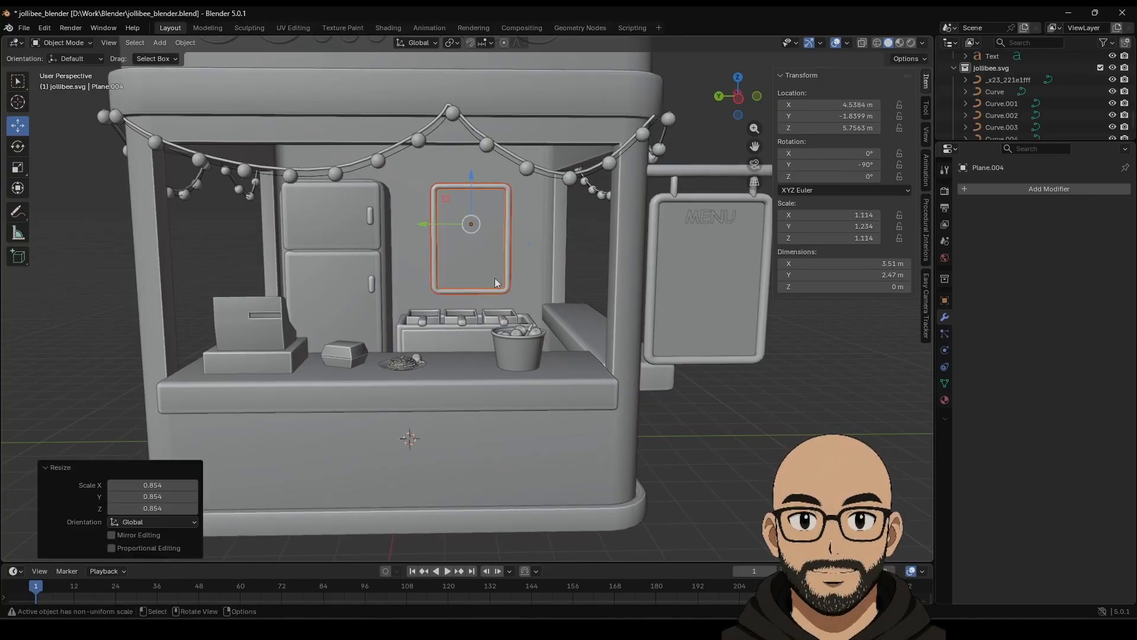
pyautogui.press('g')
pyautogui.press('z')
pyautogui.click(438, 211)
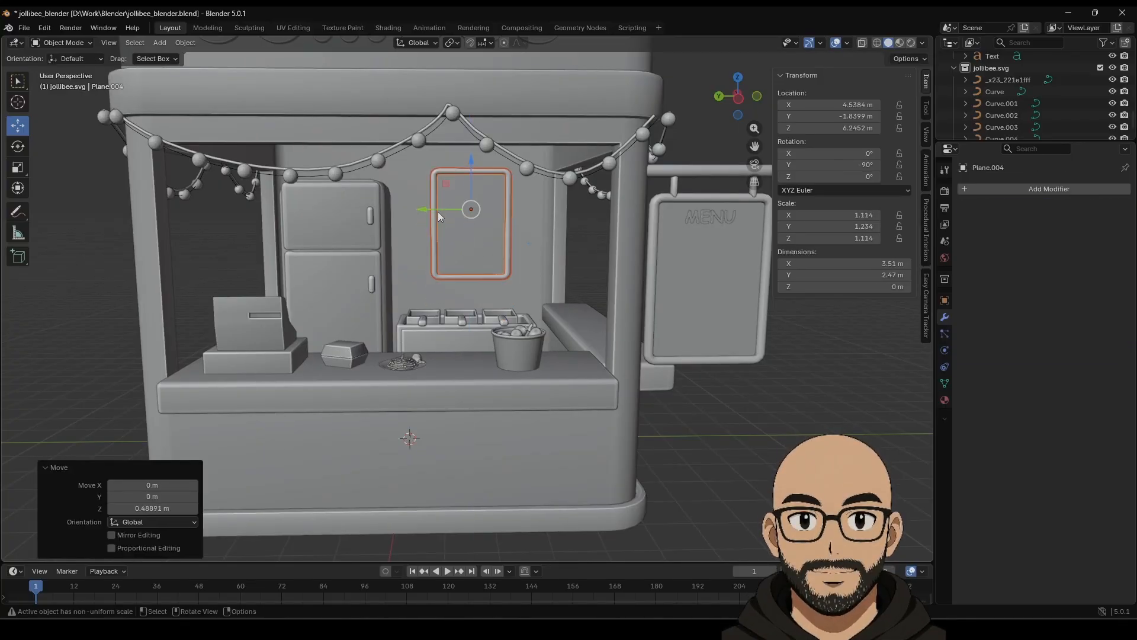
# Move the framed wall board along the Y axis to Y -1.7218 m.
pyautogui.press('g')
pyautogui.press('y')
pyautogui.moveTo(427, 209); pyautogui.dragTo(427, 209)
pyautogui.click(724, 438)
pyautogui.scroll(-1, 723, 438)
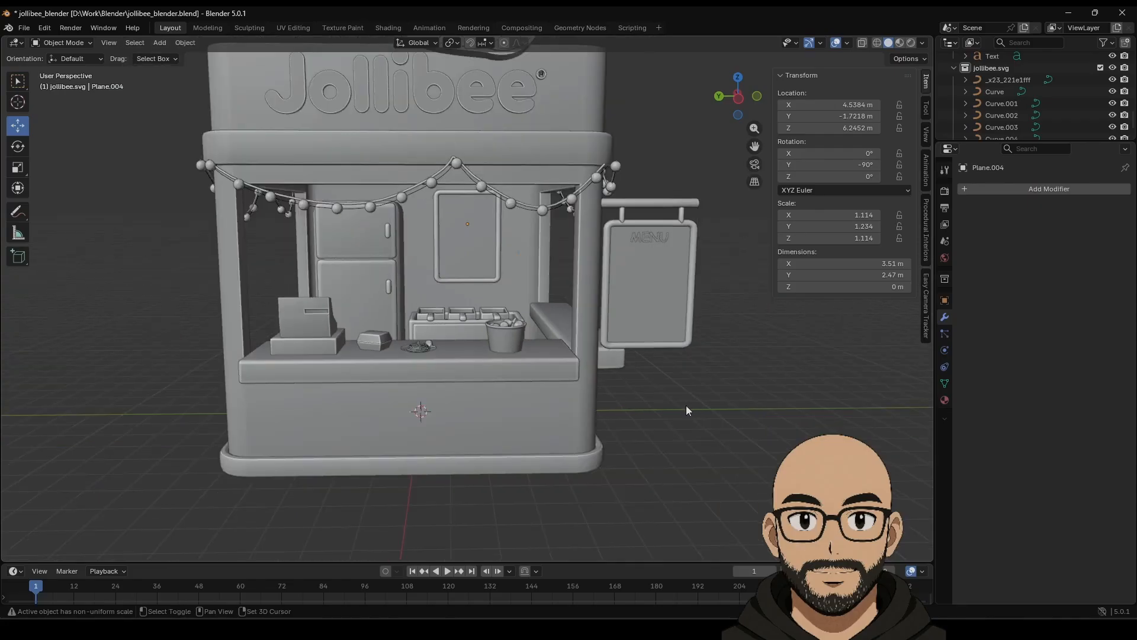
# Save the jollibee_blender.blend file.
pyautogui.keyDown('shift'); pyautogui.moveTo(685, 409); pyautogui.dragTo(461, 414, button='middle'); pyautogui.keyUp('shift')
pyautogui.click(24, 29)
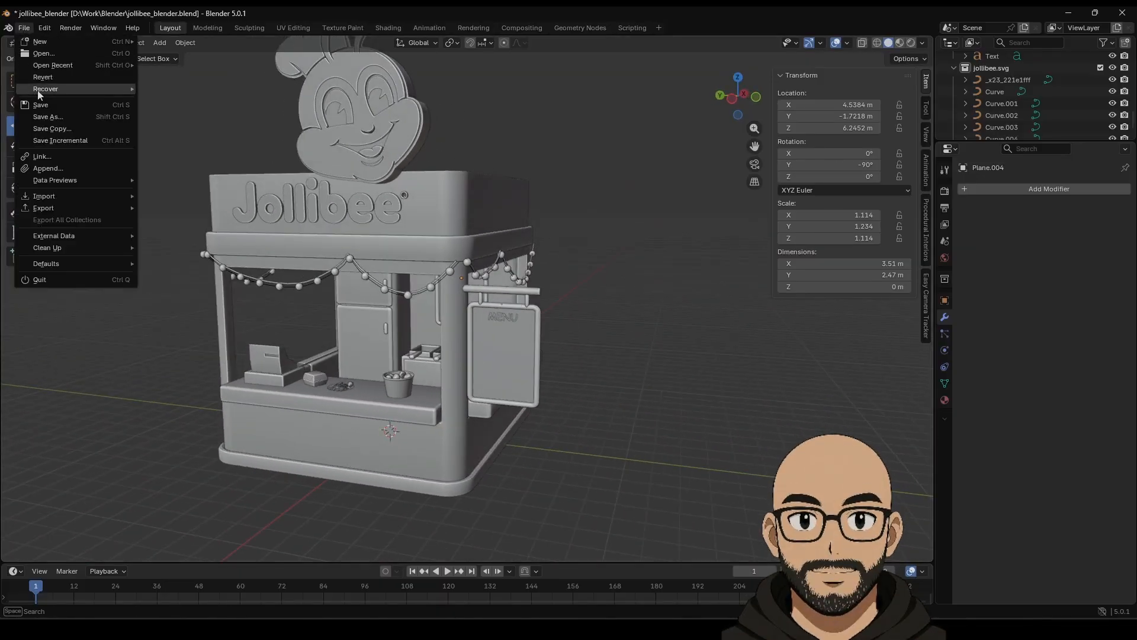
pyautogui.click(41, 104)
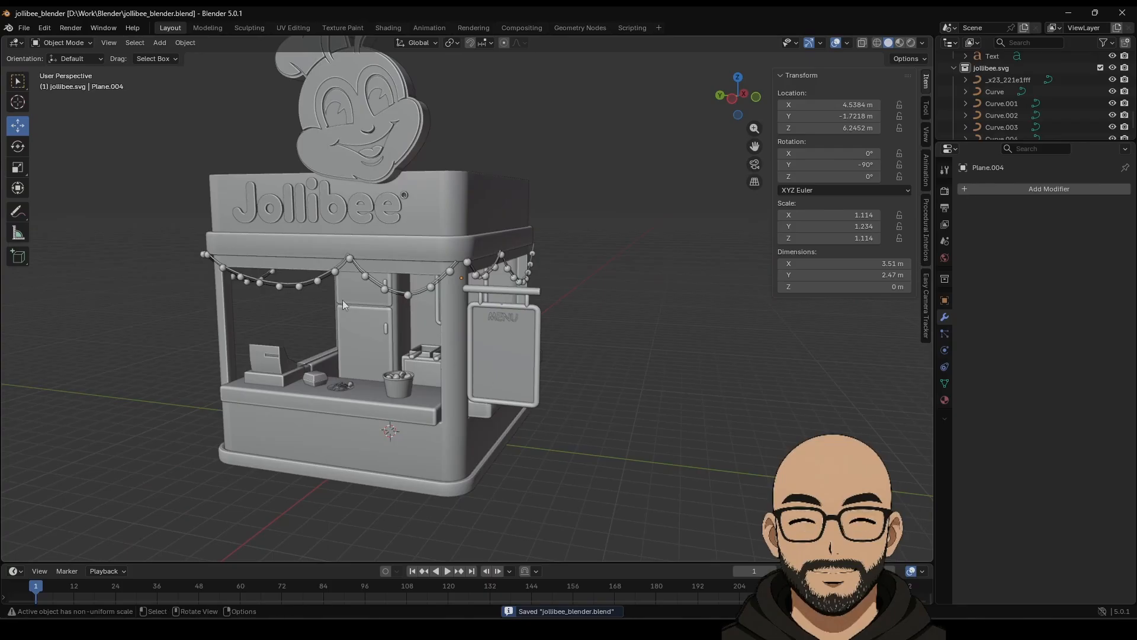
pyautogui.moveTo(342, 300); pyautogui.dragTo(375, 343, button='middle')
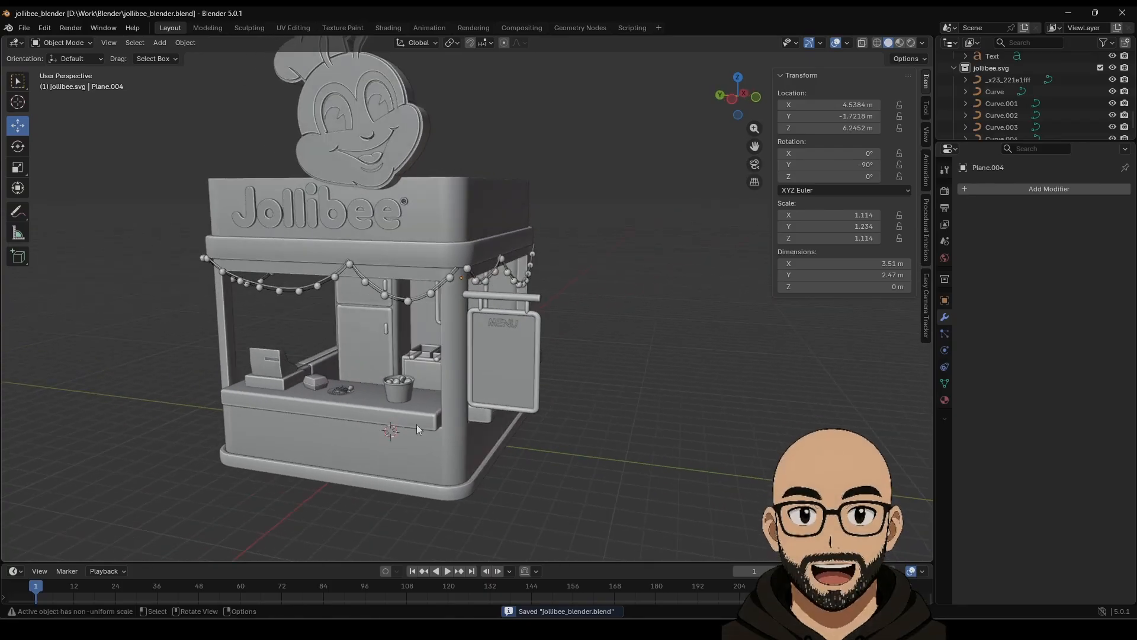
pyautogui.moveTo(417, 424); pyautogui.dragTo(496, 438, button='middle')
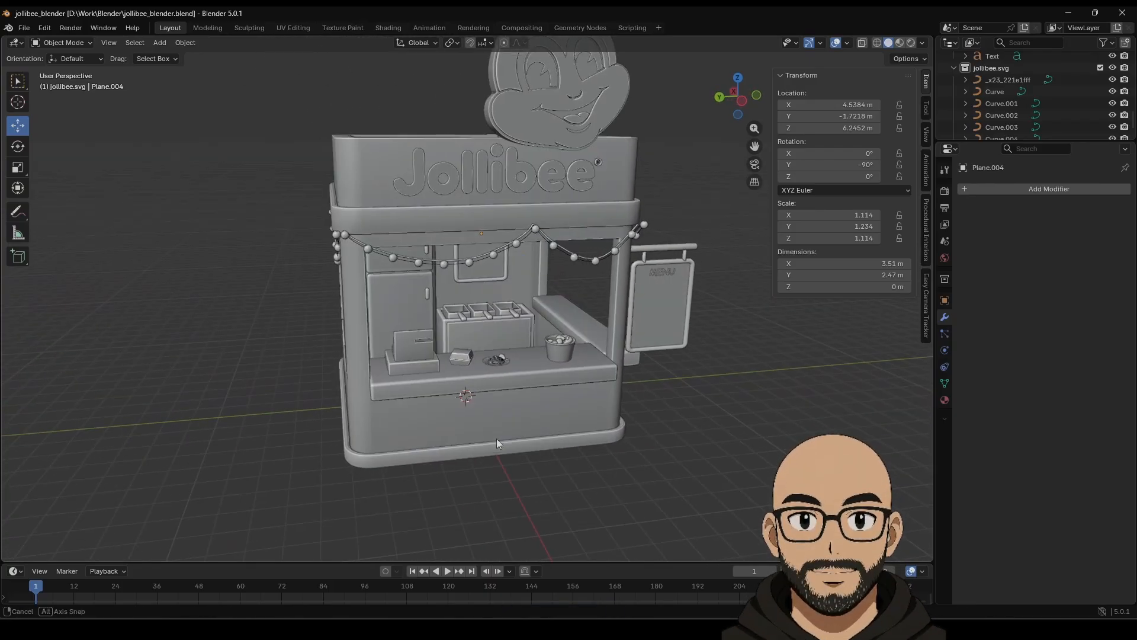
pyautogui.moveTo(449, 474); pyautogui.dragTo(501, 446, button='middle')
pyautogui.click(152, 41)
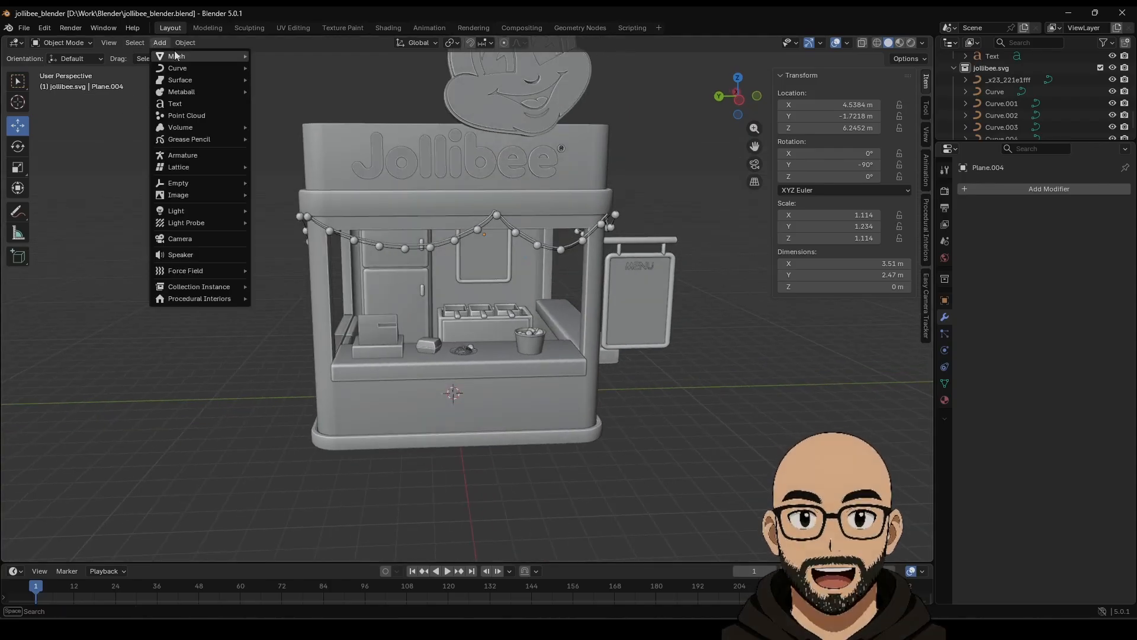
pyautogui.moveTo(218, 58)
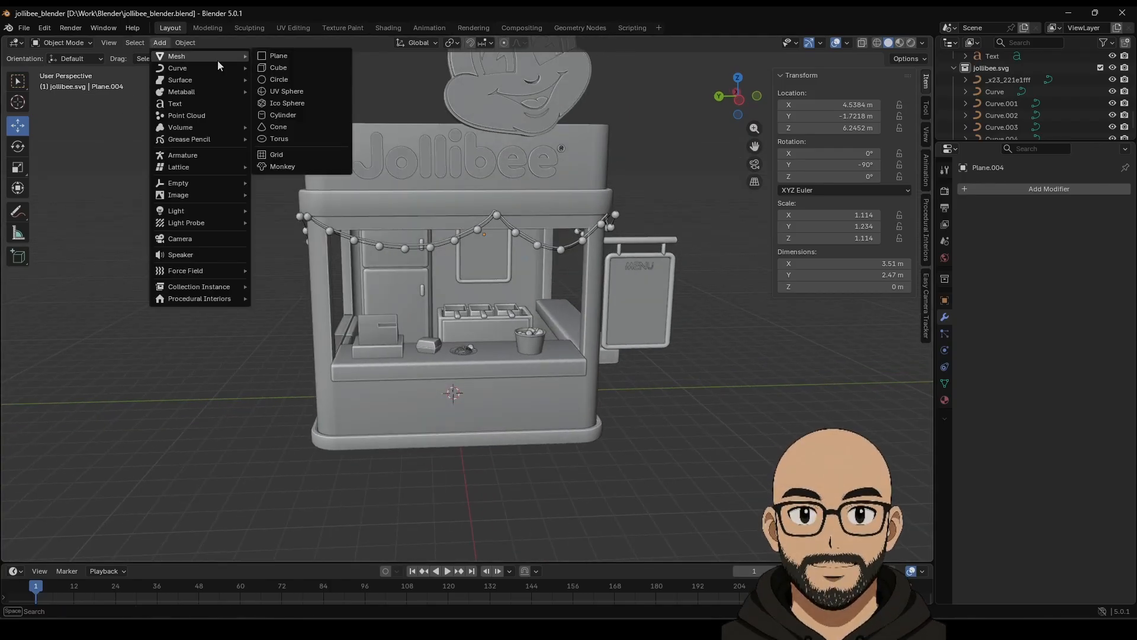
pyautogui.click(281, 114)
pyautogui.moveTo(503, 368); pyautogui.dragTo(517, 372, button='middle')
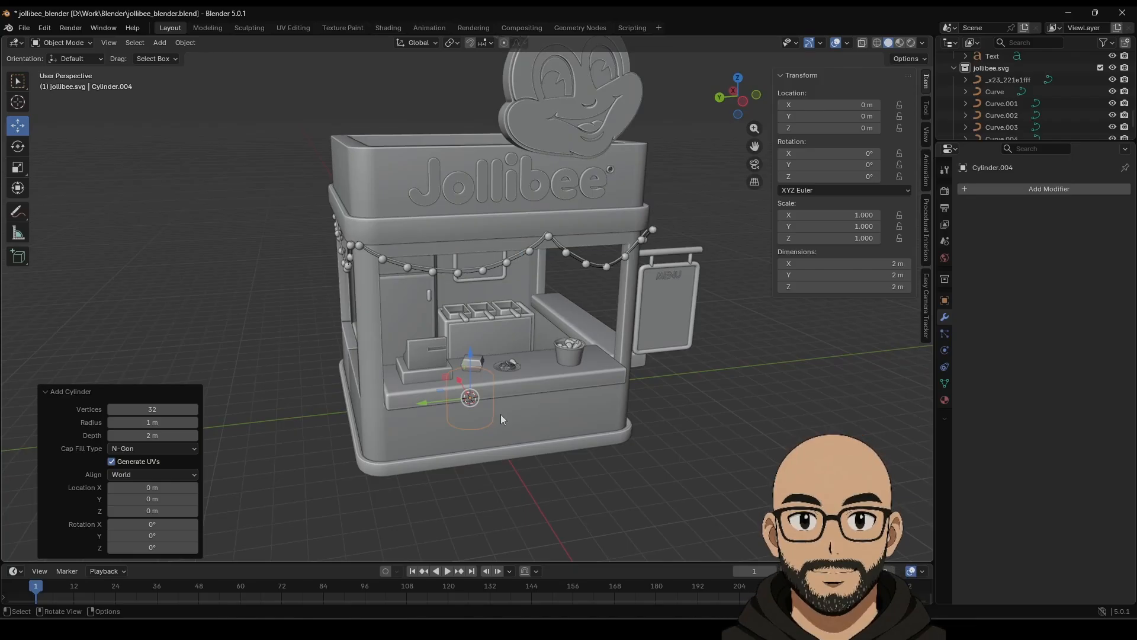
pyautogui.press('Delete')
# Duplicate the bucket on the counter and place the copy on the ground in front of the stall at X -9.2766 m, Z 0.341 m.
pyautogui.click(563, 359)
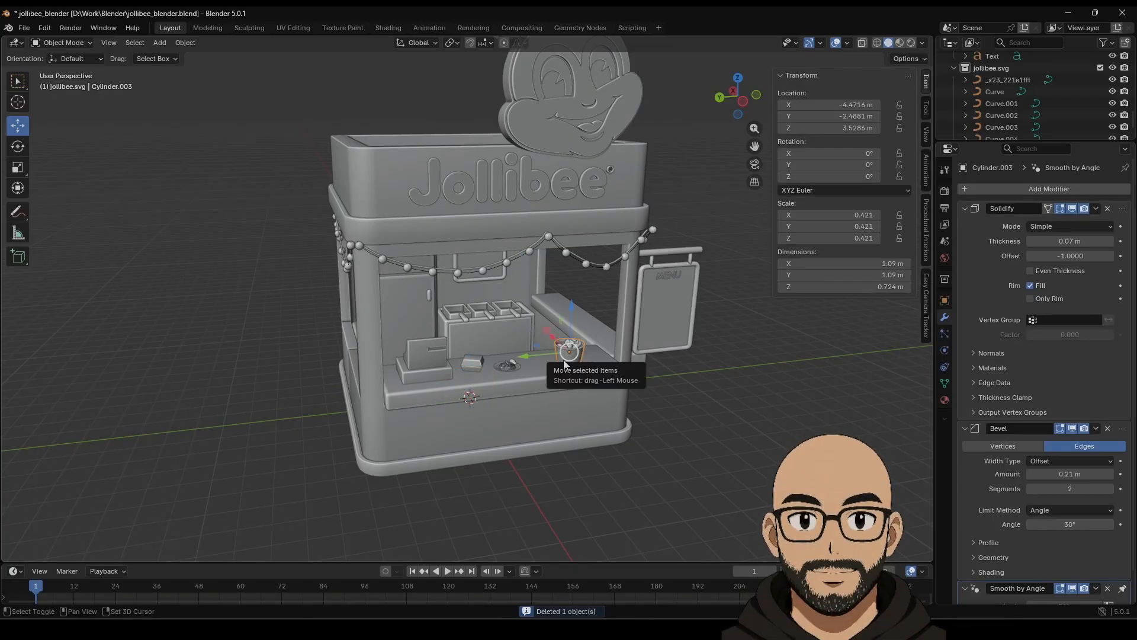
pyautogui.hotkey('shift', 'd')
pyautogui.press('x')
pyautogui.moveTo(596, 393); pyautogui.dragTo(640, 418)
pyautogui.press('KP_Decimal')
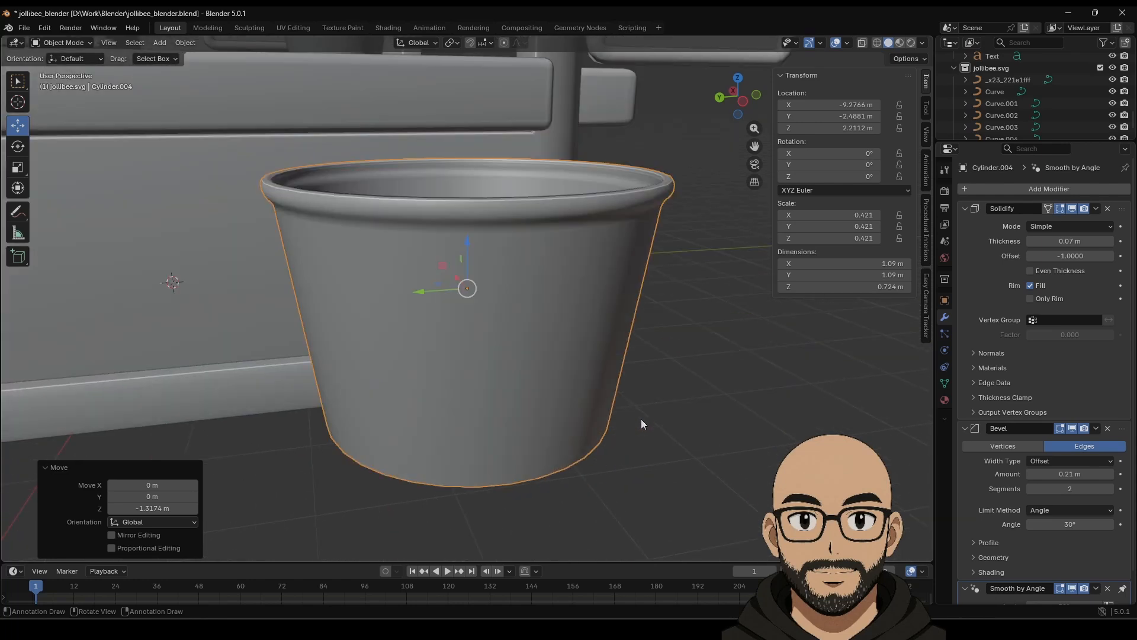
pyautogui.click(743, 101)
pyautogui.scroll(-10, 615, 301)
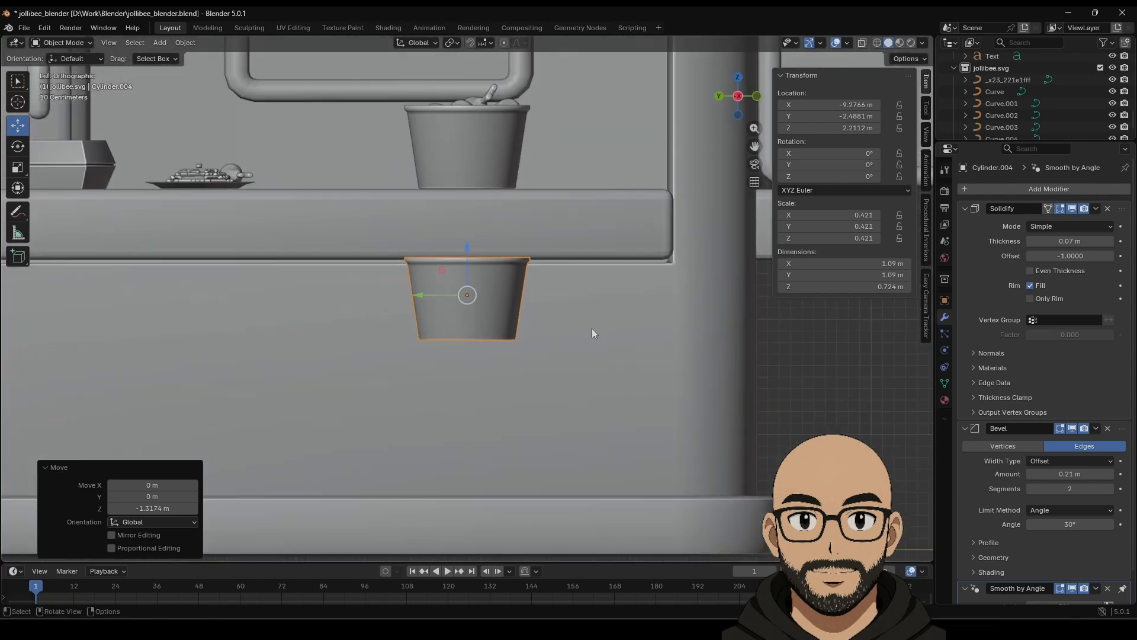
pyautogui.moveTo(464, 266); pyautogui.dragTo(470, 340)
# Raise the top rim edge loop of the copied bucket about 0.219 m along Z to form a flower-pot collar.
pyautogui.scroll(5, 455, 406)
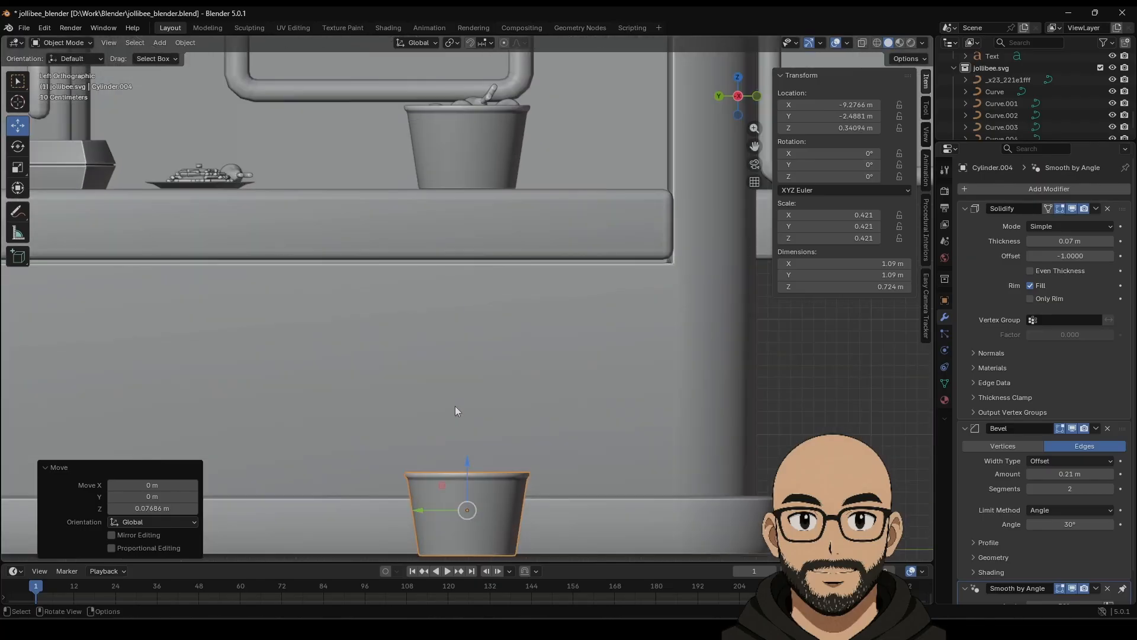
pyautogui.press('KP_Decimal')
pyautogui.moveTo(369, 369); pyautogui.dragTo(410, 383, button='middle')
pyautogui.press('Tab')
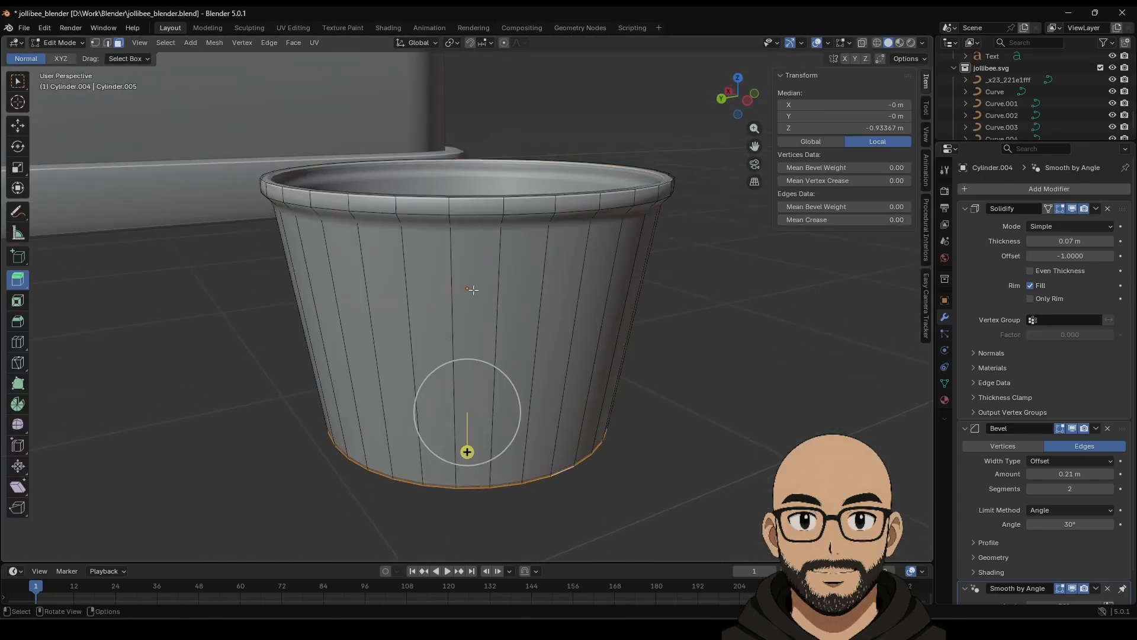
pyautogui.moveTo(463, 250); pyautogui.dragTo(425, 272, button='middle')
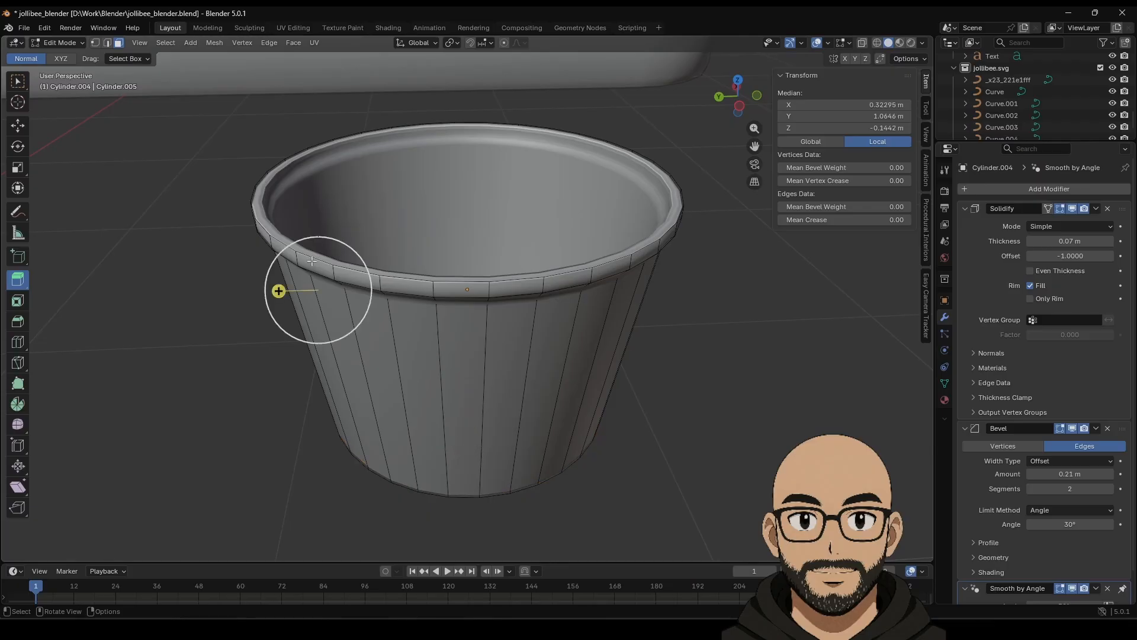
pyautogui.click(349, 272)
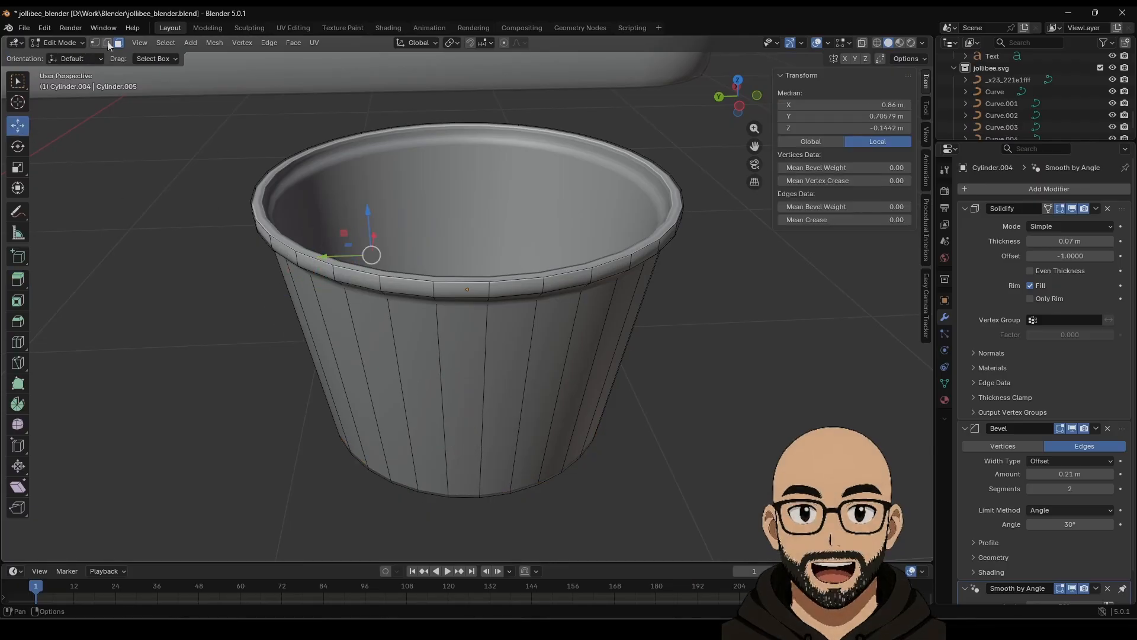
pyautogui.keyDown('alt'); pyautogui.click(464, 141); pyautogui.keyUp('alt')
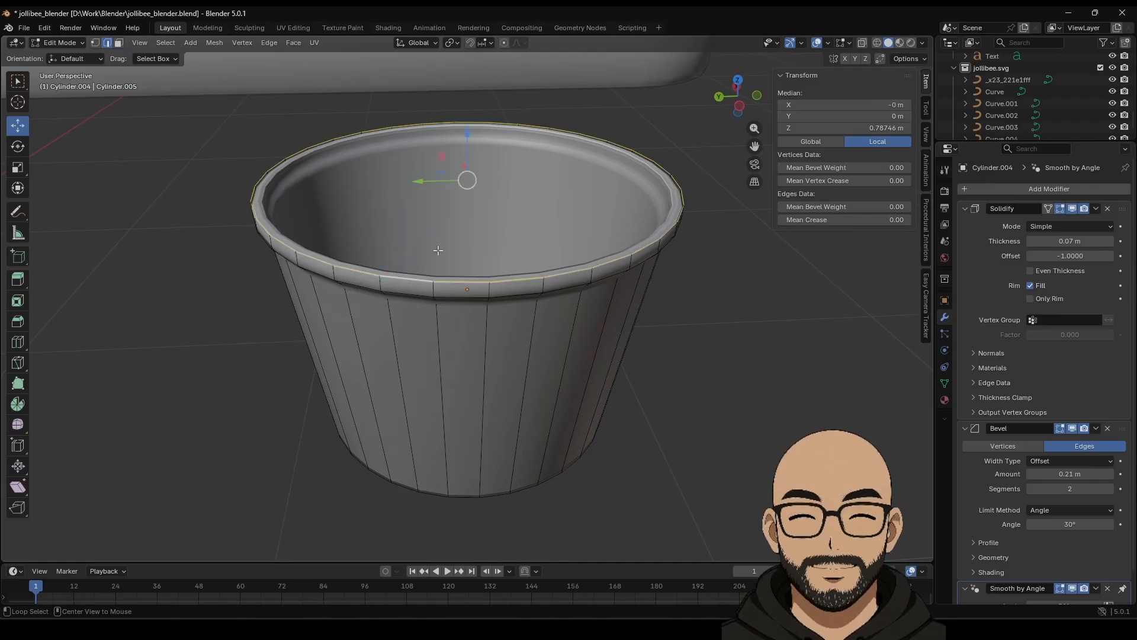
pyautogui.moveTo(465, 142); pyautogui.dragTo(465, 59)
pyautogui.scroll(-4, 483, 267)
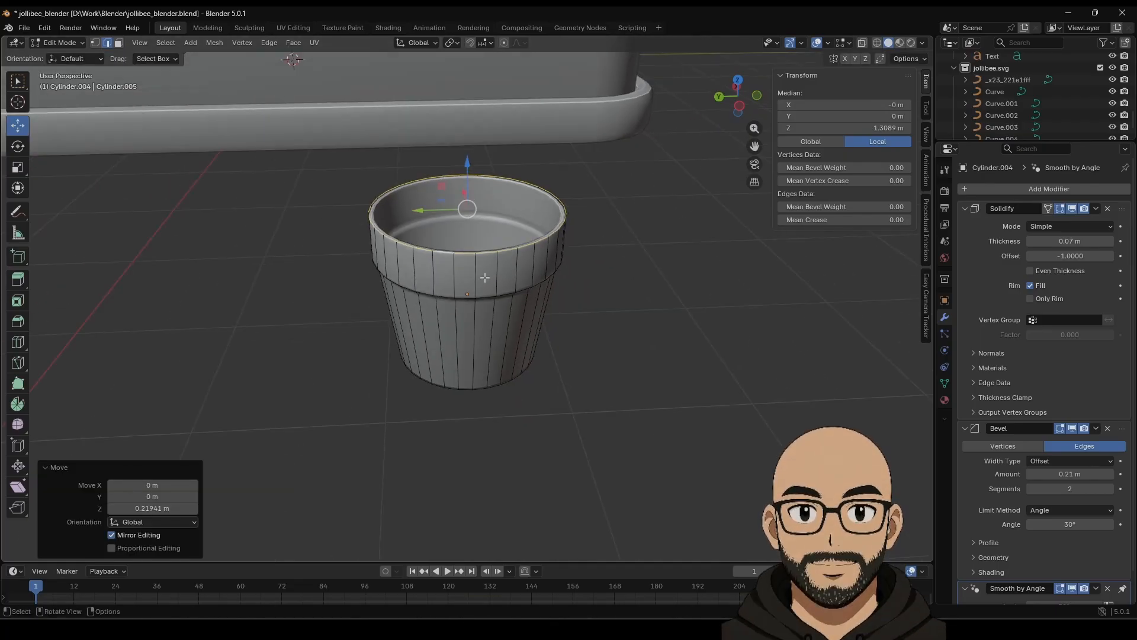
pyautogui.moveTo(484, 267)
pyautogui.mouseDown(button='middle')
pyautogui.moveTo(476, 229)
pyautogui.moveTo(484, 272)
pyautogui.mouseUp(button='middle')
pyautogui.press('Tab')
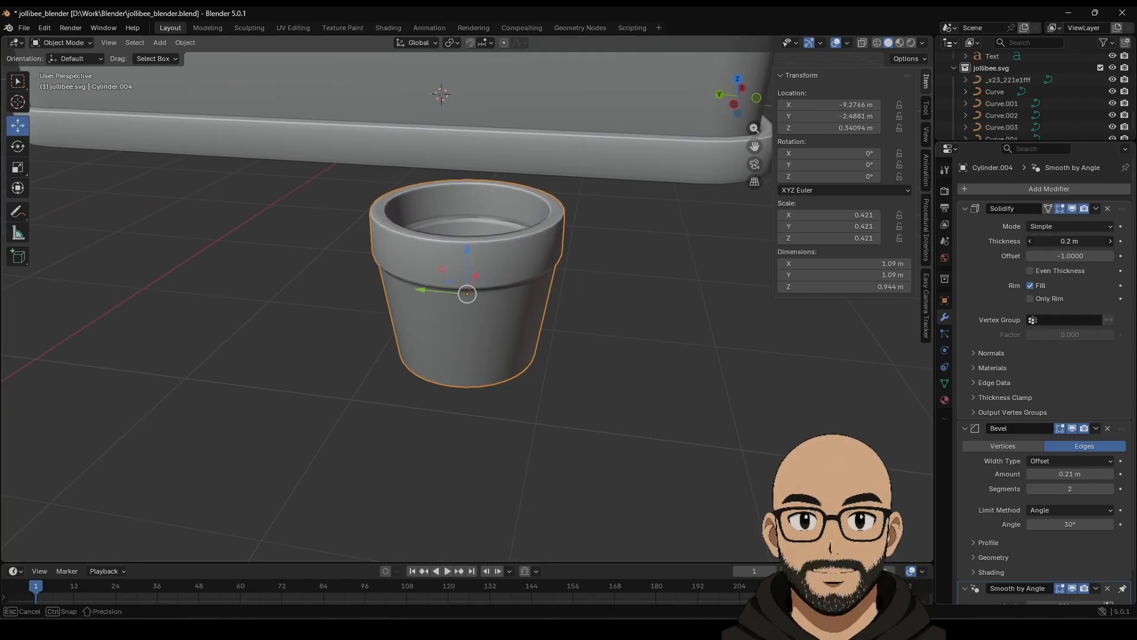
# Set the pot's Solidify thickness to 0.18 m.
pyautogui.moveTo(1069, 241); pyautogui.dragTo(1063, 241)
pyautogui.scroll(-2, 586, 320)
pyautogui.moveTo(550, 349)
pyautogui.mouseDown(button='middle')
pyautogui.moveTo(552, 375)
pyautogui.moveTo(533, 335)
pyautogui.mouseUp(button='middle')
pyautogui.moveTo(563, 353); pyautogui.dragTo(487, 311, button='middle')
pyautogui.click(487, 311)
# Scale the edge loop just below the pot's collar inward to about 0.963.
pyautogui.press('Tab')
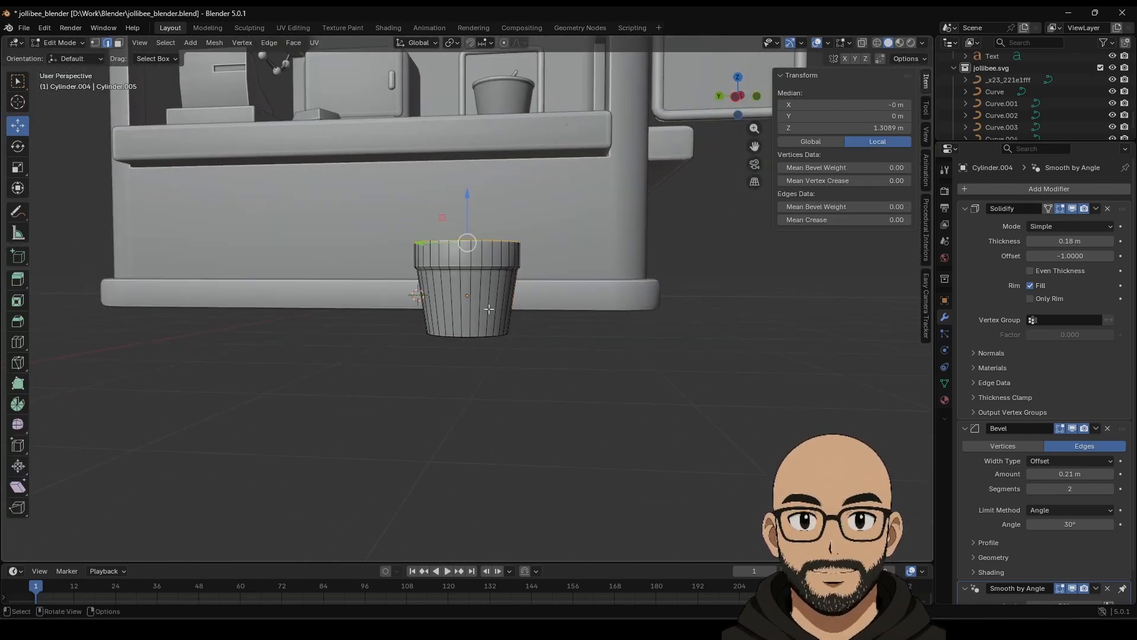
pyautogui.click(472, 272)
pyautogui.scroll(3, 474, 276)
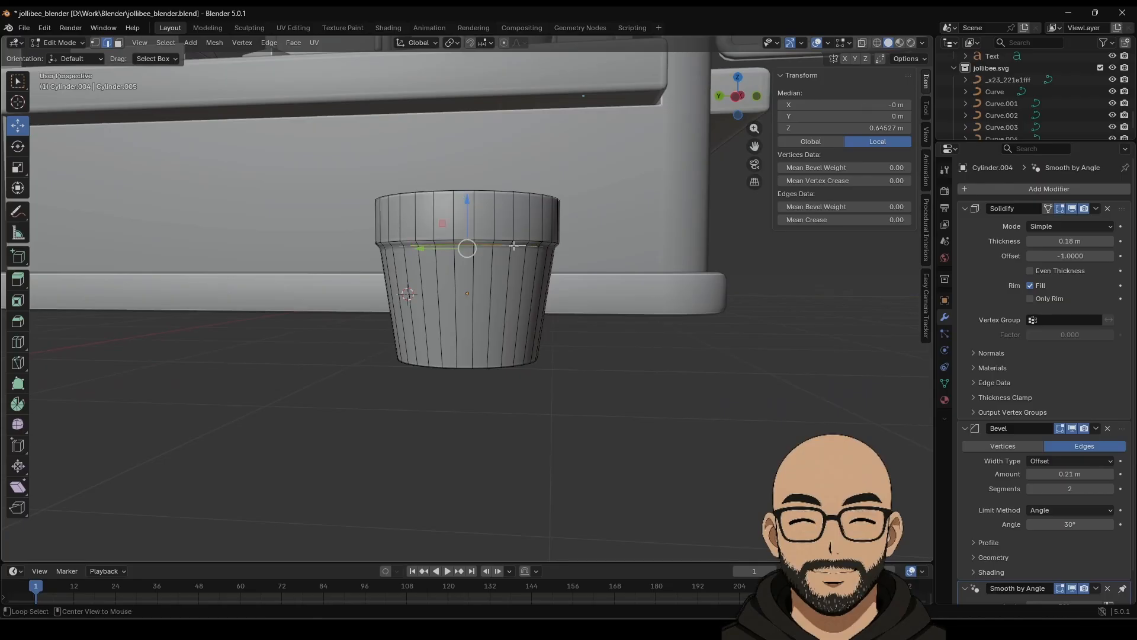
pyautogui.press('s')
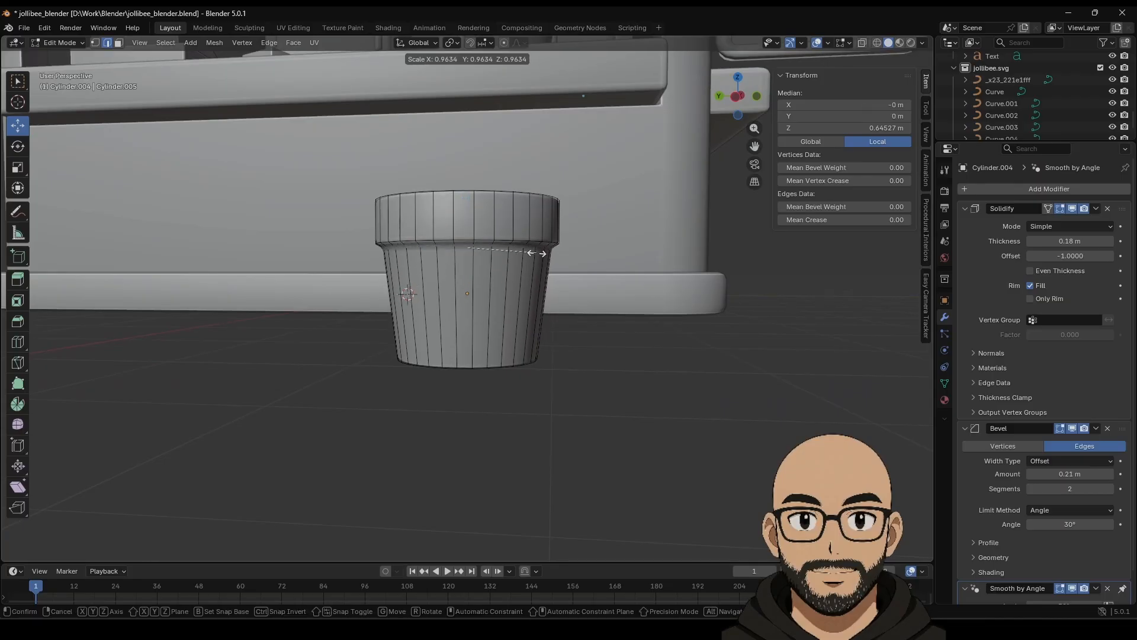
pyautogui.click(537, 253)
pyautogui.press('Tab')
# Add a 2 m plane and place it above the pot at X -9.8347 m, Y -2.279 m, Z 0.904 m.
pyautogui.moveTo(563, 371); pyautogui.dragTo(496, 314, button='middle')
pyautogui.scroll(-8, 494, 360)
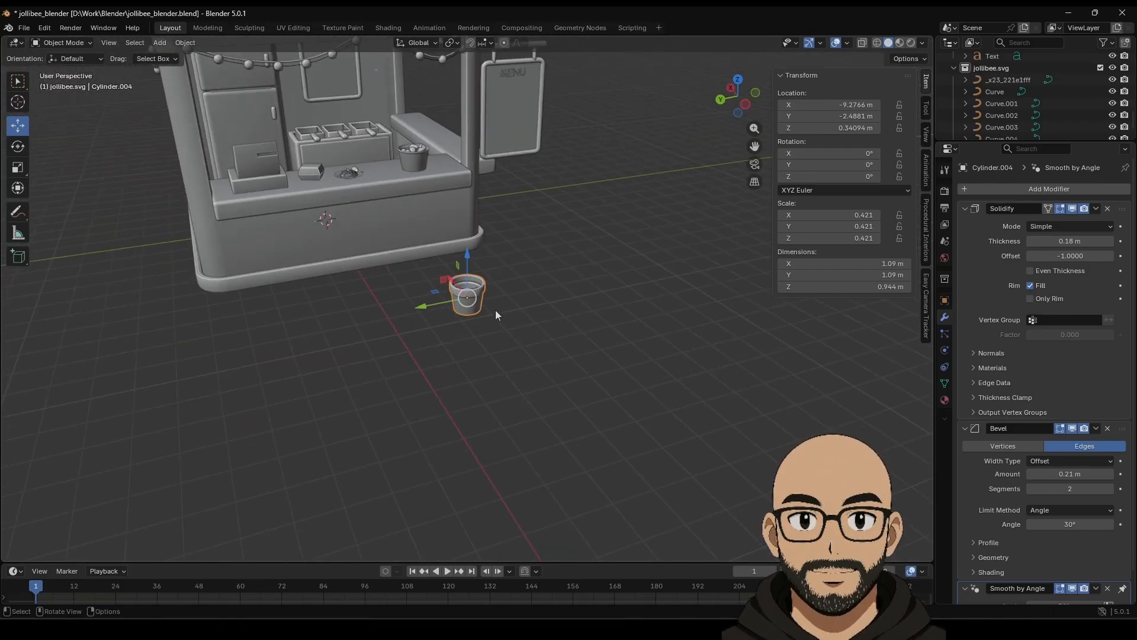
pyautogui.click(159, 42)
pyautogui.moveTo(208, 58)
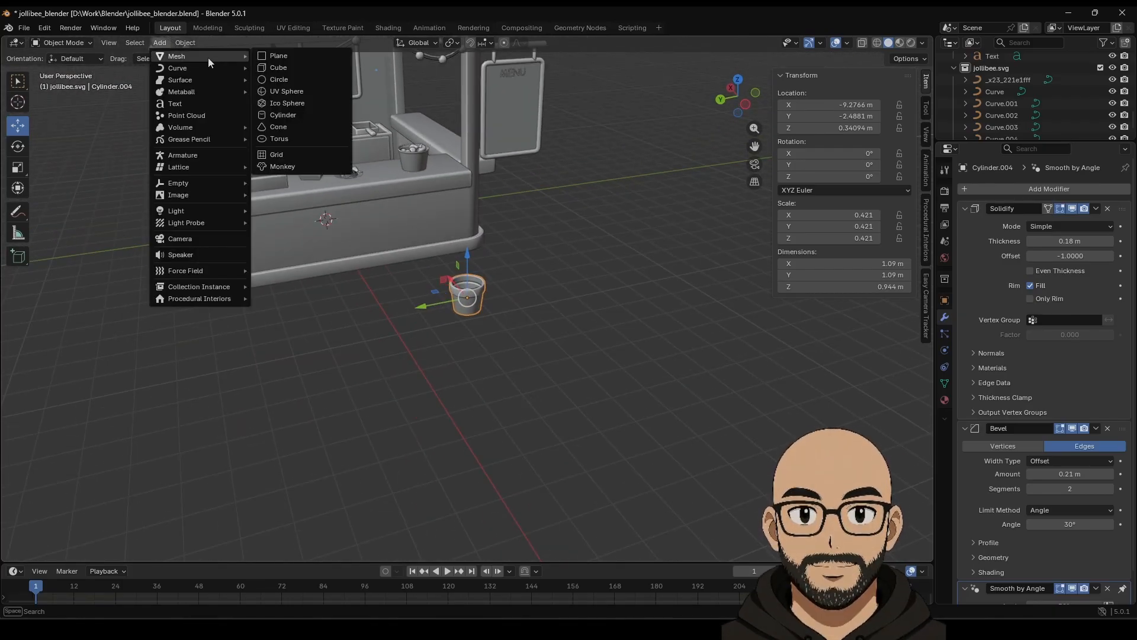
pyautogui.click(292, 57)
pyautogui.moveTo(346, 261); pyautogui.dragTo(333, 254, button='middle')
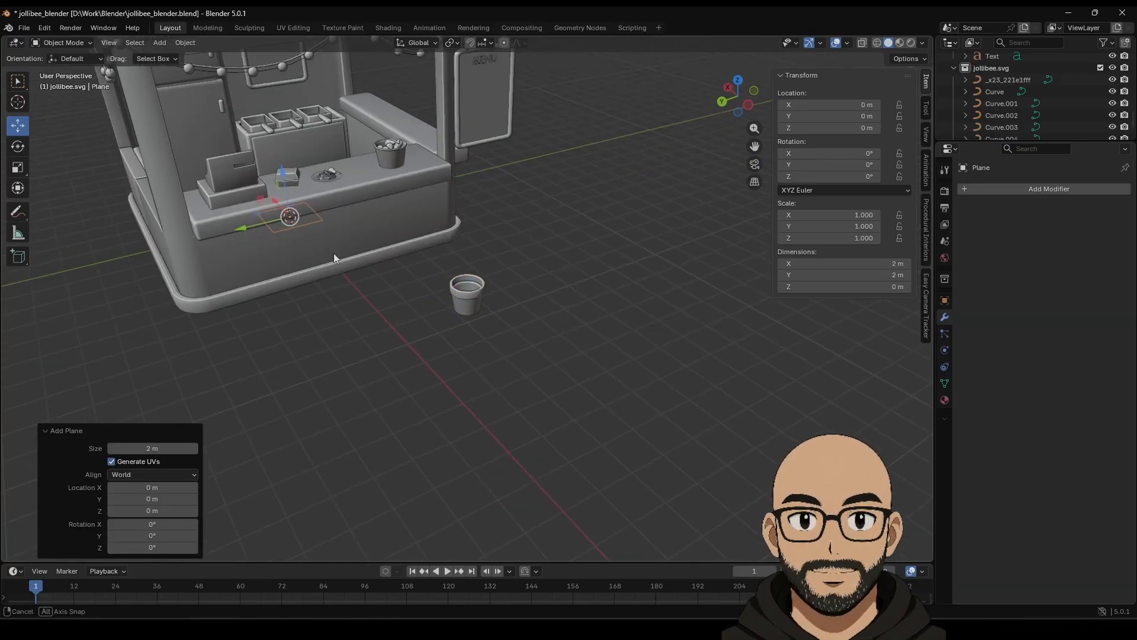
pyautogui.moveTo(269, 199); pyautogui.dragTo(432, 335)
pyautogui.moveTo(476, 298)
pyautogui.mouseDown()
pyautogui.moveTo(477, 259)
pyautogui.moveTo(474, 302)
pyautogui.mouseUp()
pyautogui.hotkey('ctrl', 'z')
pyautogui.moveTo(457, 286); pyautogui.dragTo(503, 304, button='middle')
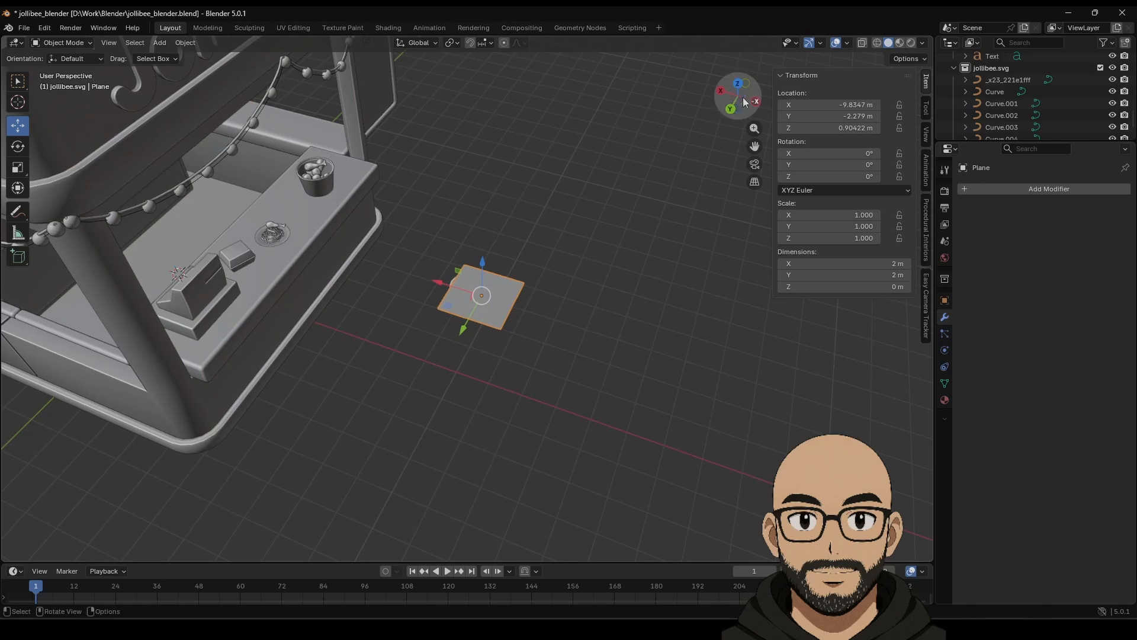
# Move the plane along X to -10.879 m, clear of the pot, and scale it uniformly by 0.753.
pyautogui.click(736, 85)
pyautogui.scroll(6, 491, 302)
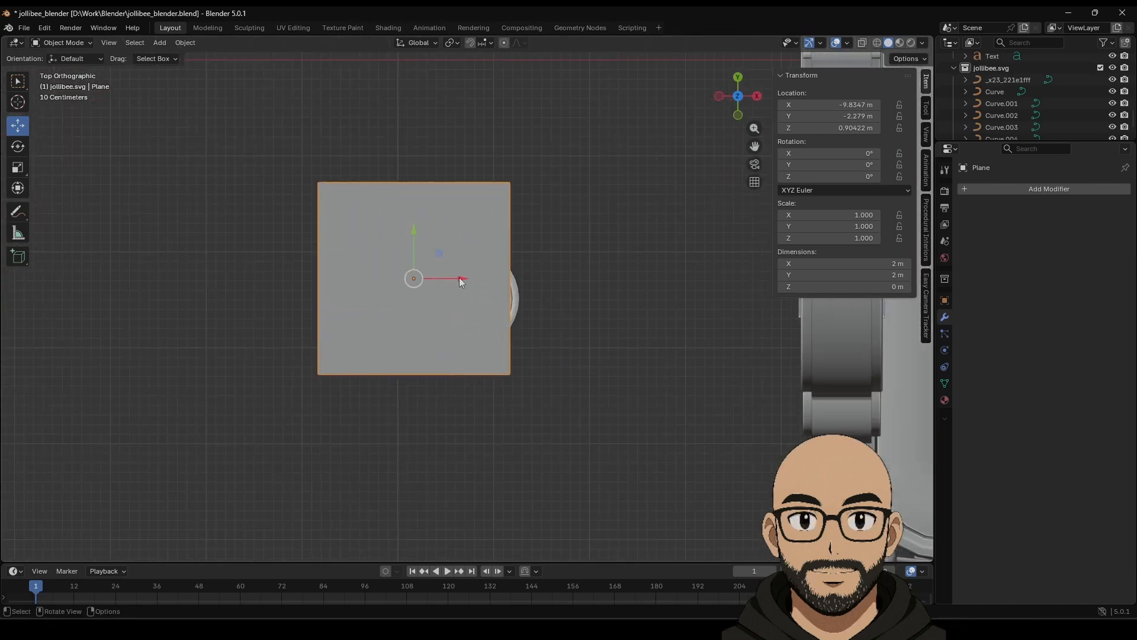
pyautogui.moveTo(459, 278); pyautogui.dragTo(359, 276)
pyautogui.press('s')
pyautogui.click(335, 321)
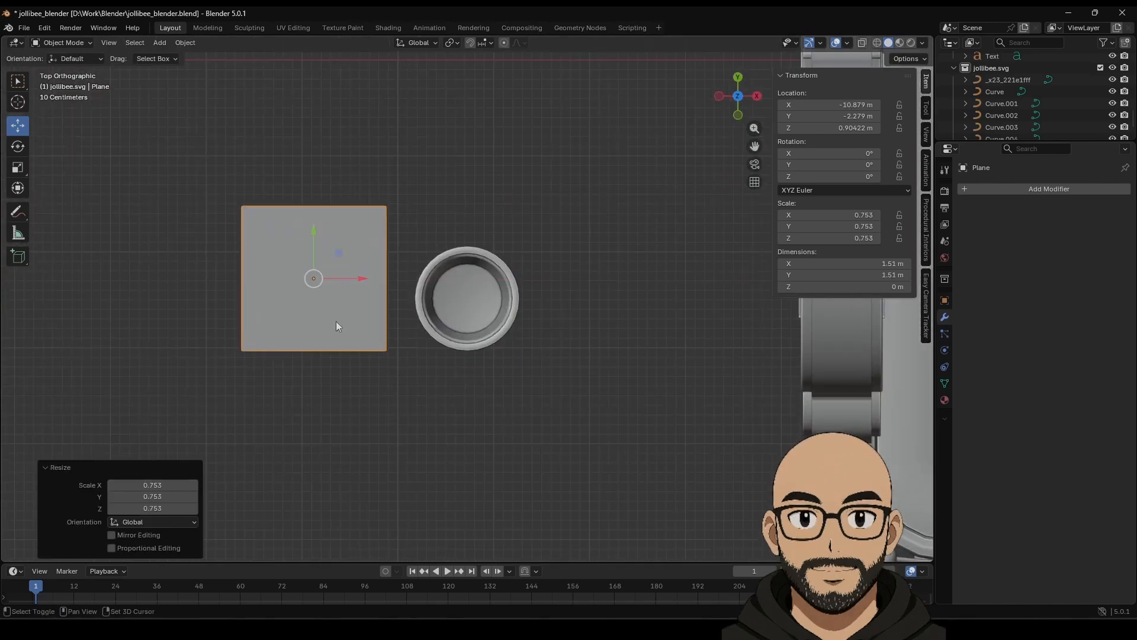
# Duplicate the plane twice and line the copies up along negative X, the nearer one at X -12.553 m.
pyautogui.keyDown('shift'); pyautogui.moveTo(336, 321); pyautogui.dragTo(482, 322, button='middle'); pyautogui.keyUp('shift')
pyautogui.hotkey('shift', 'd')
pyautogui.press('Escape')
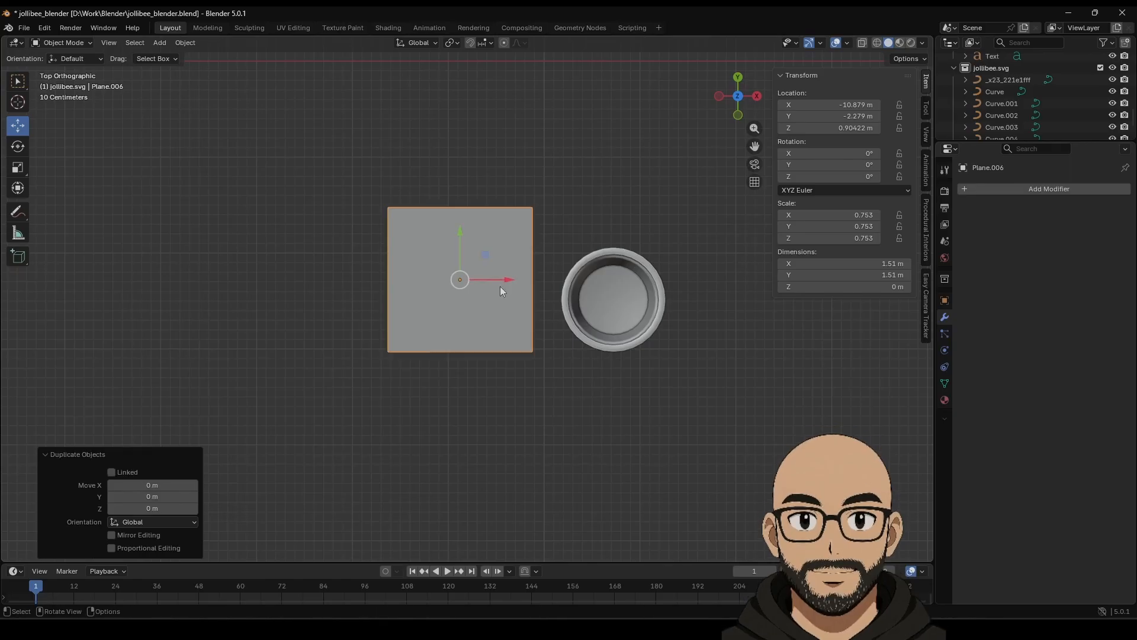
pyautogui.moveTo(500, 279); pyautogui.dragTo(158, 273)
pyautogui.hotkey('shift', 'd')
pyautogui.press('Escape')
# Narrow all three planes together along X to a width of 0.681 m each.
pyautogui.keyDown('shift'); pyautogui.click(287, 282); pyautogui.keyUp('shift')
pyautogui.keyDown('shift'); pyautogui.click(460, 303); pyautogui.keyUp('shift')
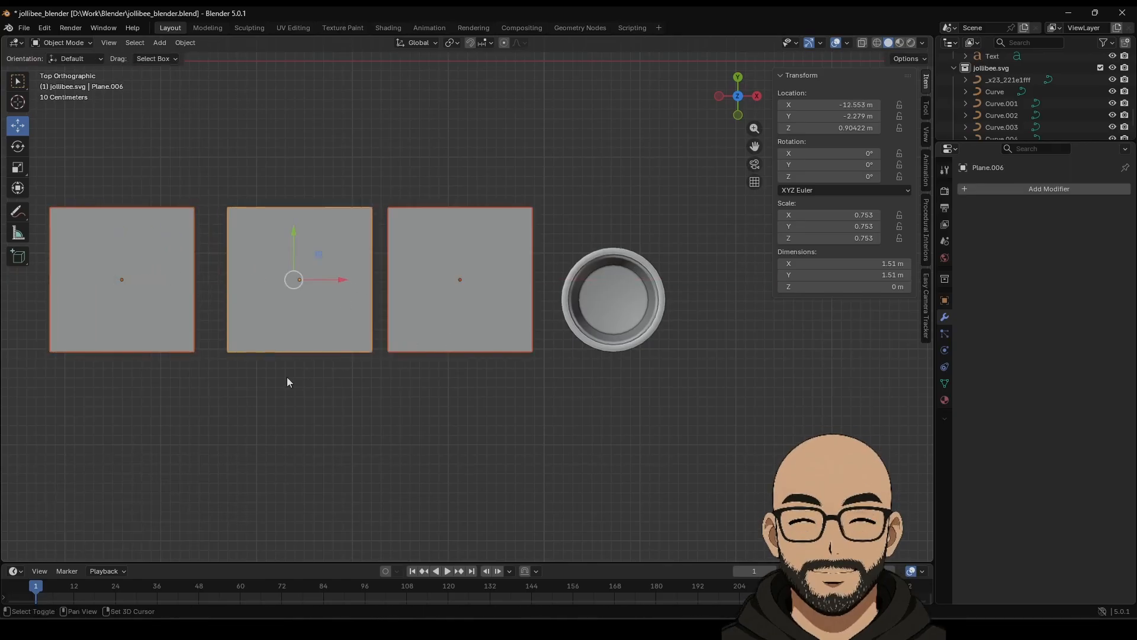
pyautogui.keyDown('shift'); pyautogui.moveTo(287, 377); pyautogui.dragTo(440, 339, button='middle'); pyautogui.keyUp('shift')
pyautogui.click(18, 170)
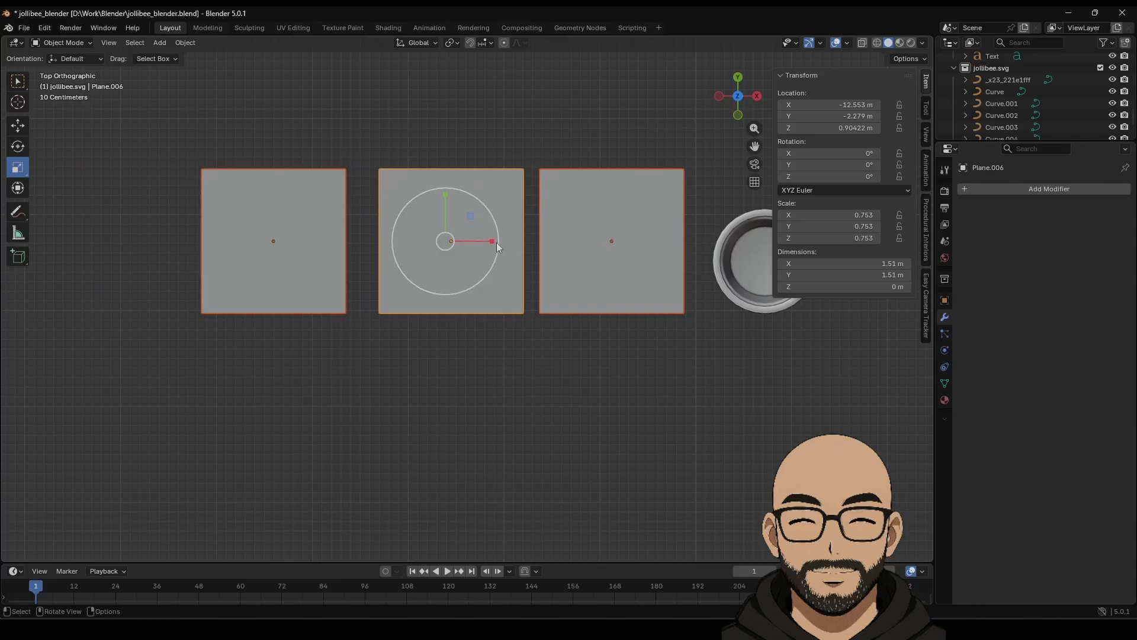
pyautogui.moveTo(497, 241); pyautogui.dragTo(465, 241)
# Lengthen the middle plane to 2.39 m along Y and shorten the plane nearest the pot along Y.
pyautogui.click(459, 291)
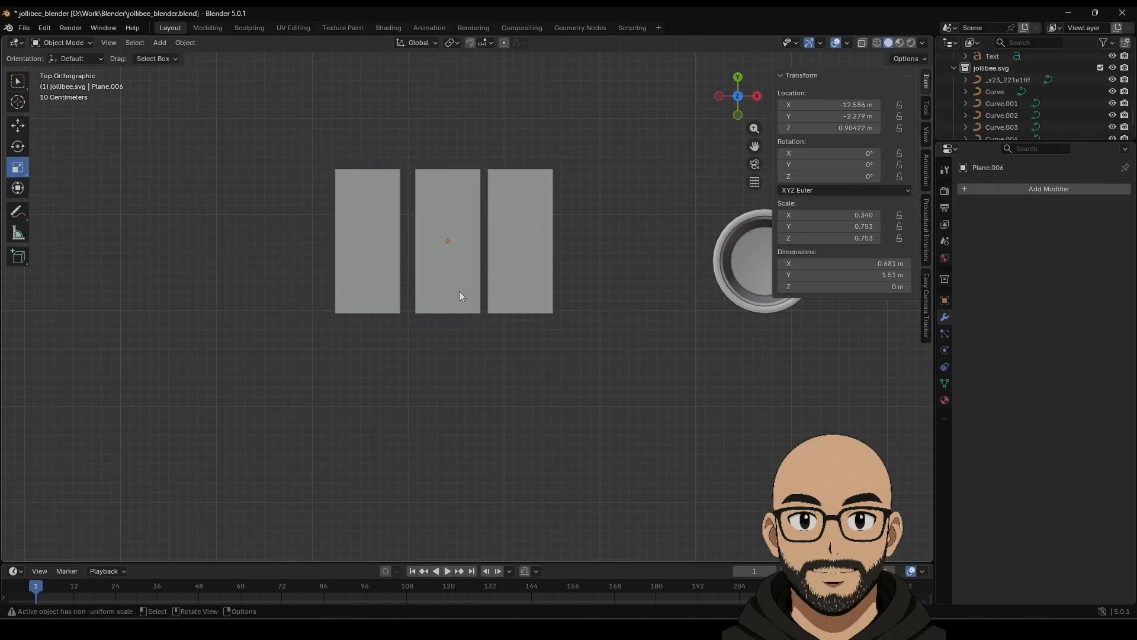
pyautogui.moveTo(449, 194); pyautogui.dragTo(448, 163)
pyautogui.click(526, 210)
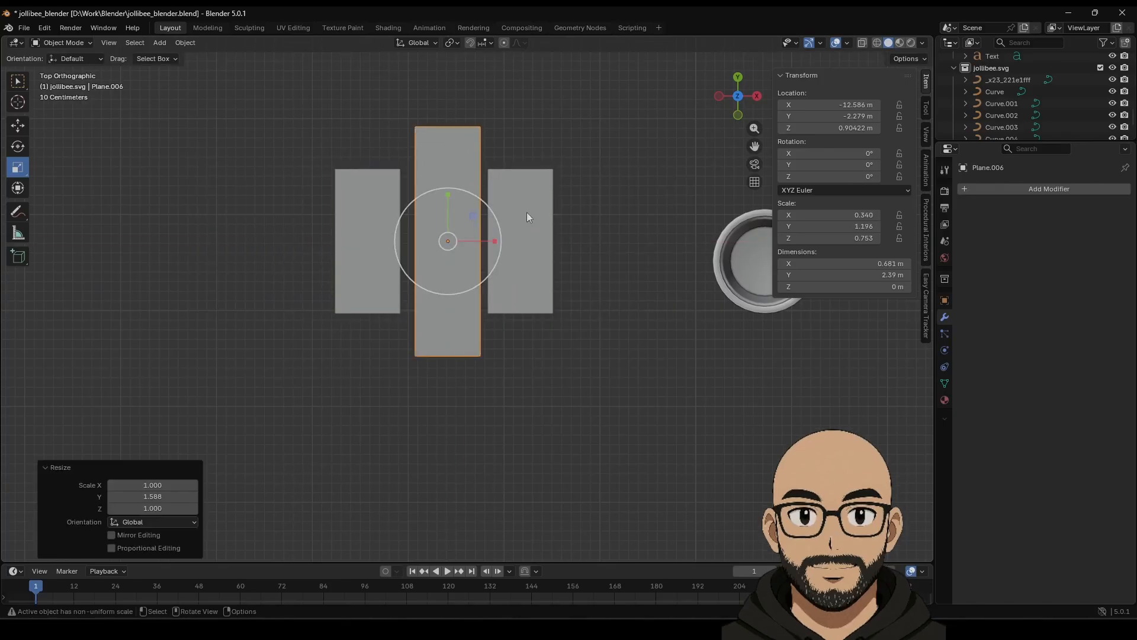
pyautogui.moveTo(521, 201); pyautogui.dragTo(521, 208)
# Resize the plane farthest from the pot to 0.804 × 1.56 m and move it 0.068 m along negative X.
pyautogui.click(343, 236)
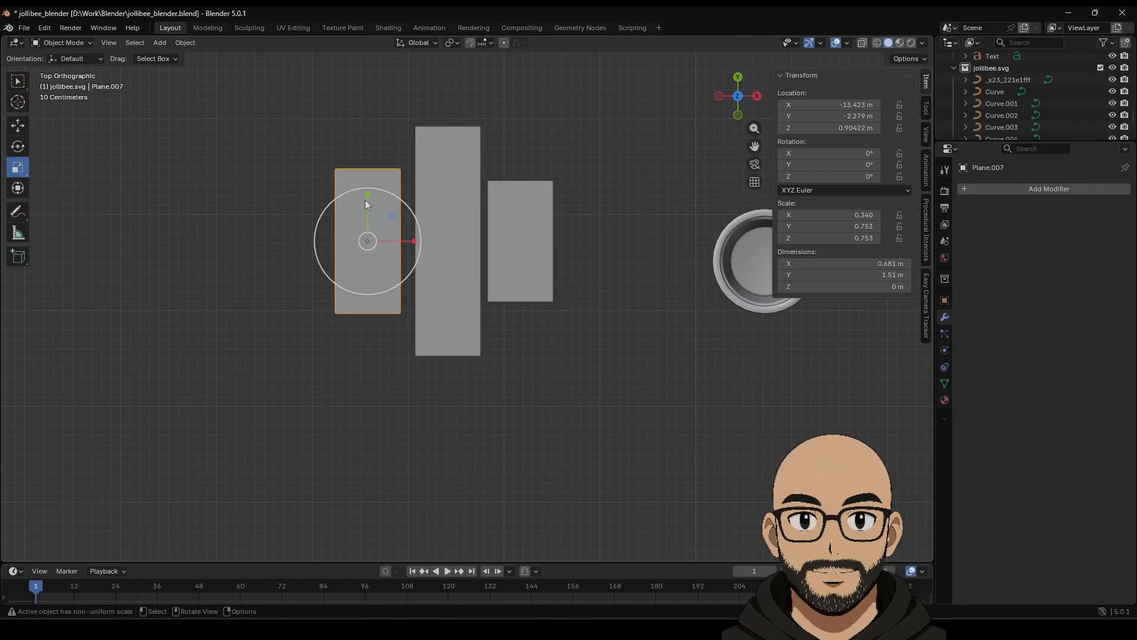
pyautogui.moveTo(367, 196); pyautogui.dragTo(368, 195)
pyautogui.moveTo(414, 241); pyautogui.dragTo(408, 241)
pyautogui.click(17, 125)
pyautogui.scroll(1, 463, 256)
pyautogui.keyDown('shift'); pyautogui.moveTo(472, 217); pyautogui.dragTo(449, 274, button='middle'); pyautogui.keyUp('shift')
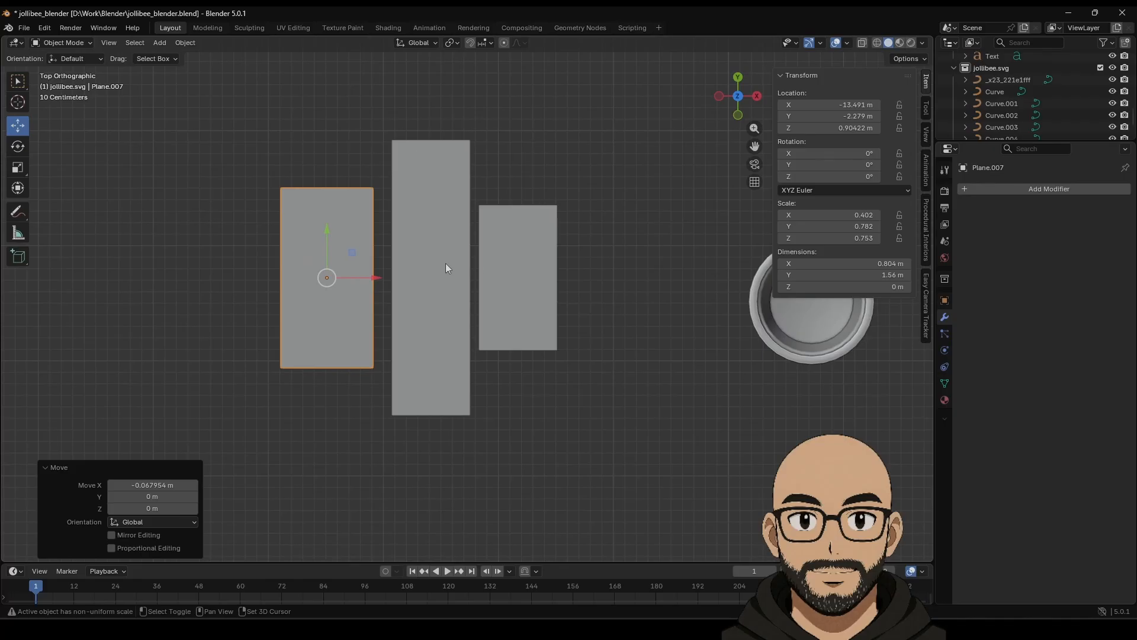
# Edit all three planes together and add one centred lengthwise loop cut along Y to each plane.
pyautogui.keyDown('shift'); pyautogui.click(445, 269); pyautogui.keyUp('shift')
pyautogui.keyDown('shift'); pyautogui.click(502, 269); pyautogui.keyUp('shift')
pyautogui.press('Tab')
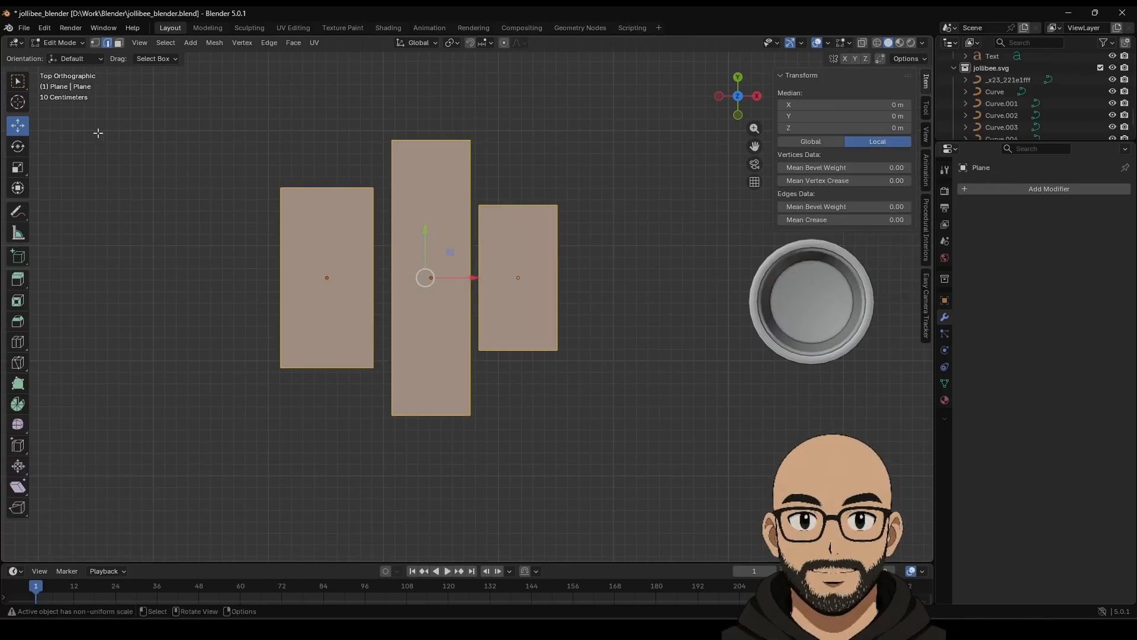
pyautogui.click(17, 343)
pyautogui.click(341, 194)
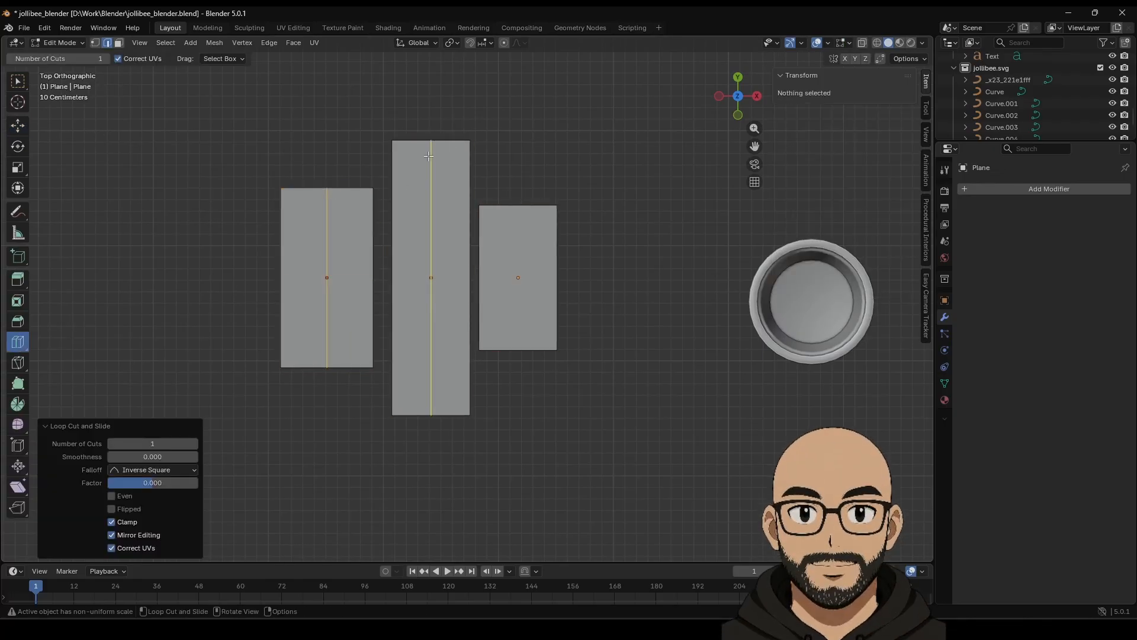
pyautogui.click(442, 144)
pyautogui.click(510, 204)
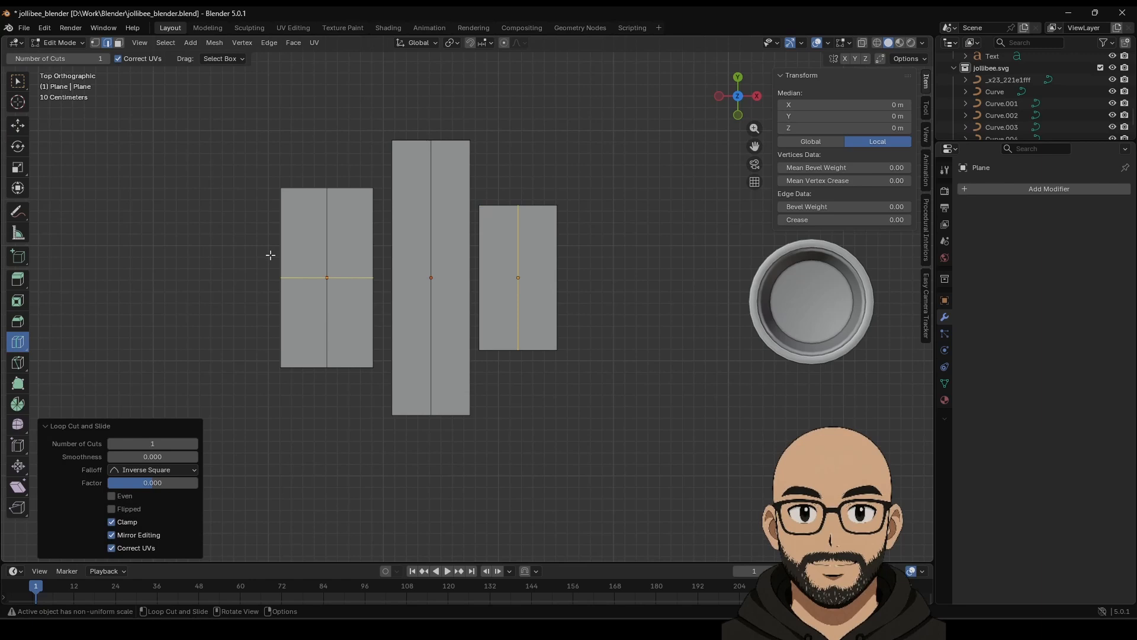
# Add crosswise loop cuts to each of the three planes at the centre and midway between the centre and each end.
pyautogui.click(309, 273)
pyautogui.click(410, 263)
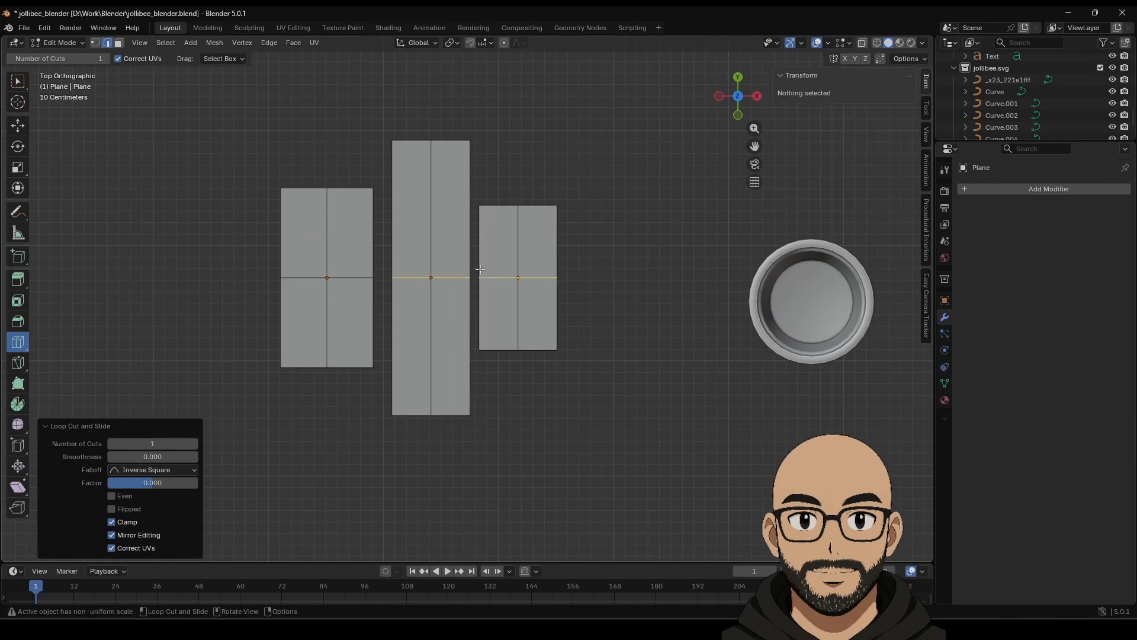
pyautogui.click(479, 270)
pyautogui.click(440, 216)
pyautogui.click(327, 237)
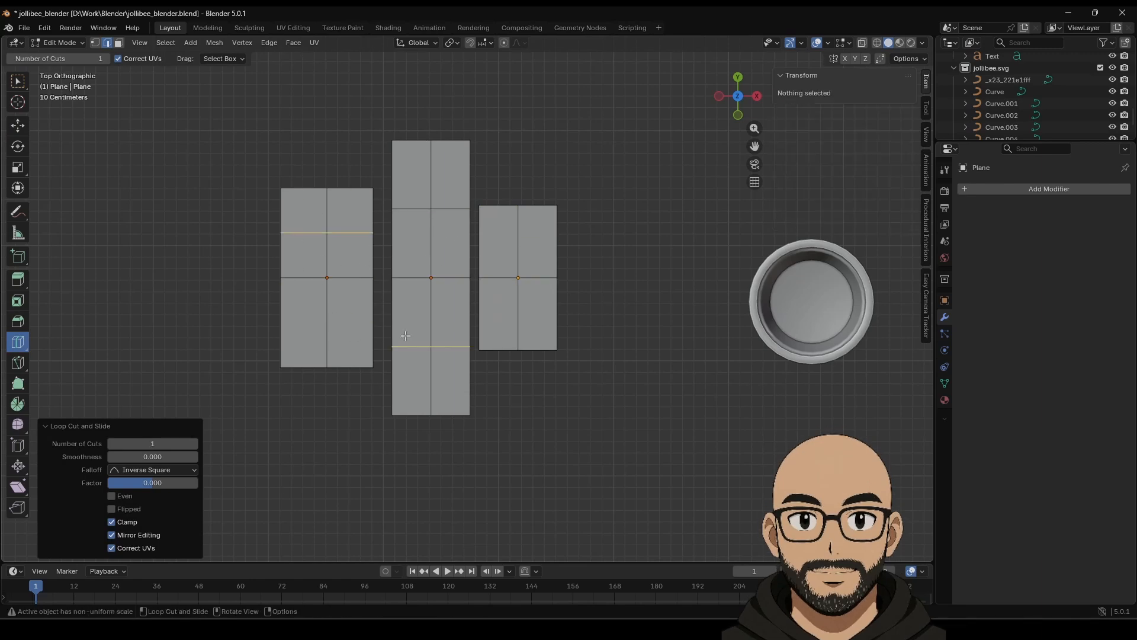
pyautogui.click(513, 314)
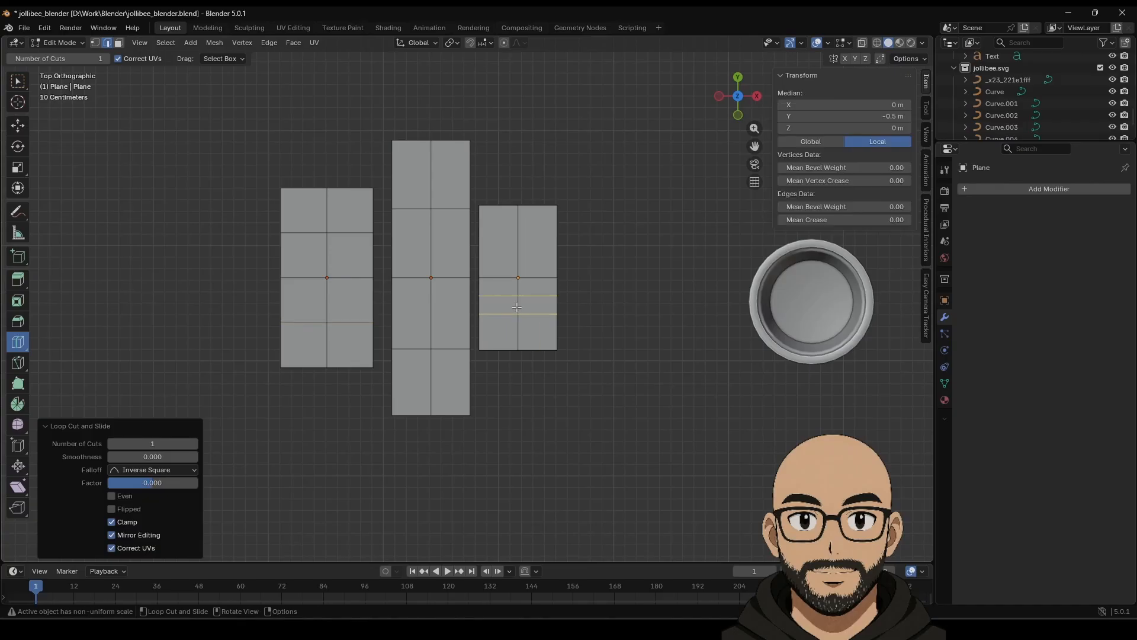
pyautogui.click(325, 259)
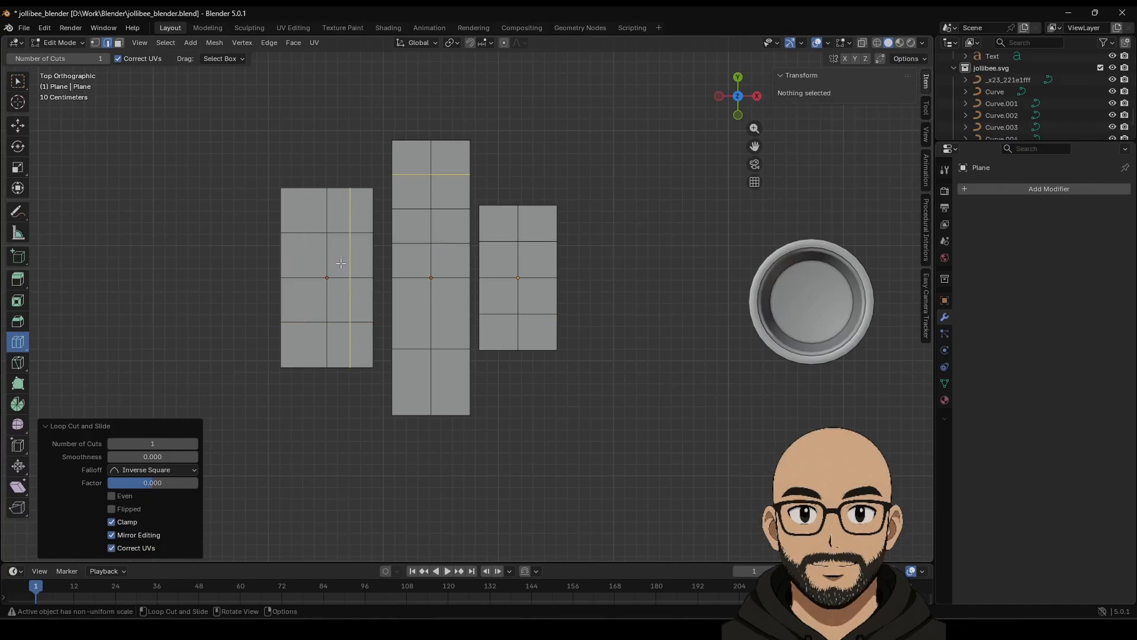
pyautogui.click(335, 210)
pyautogui.click(332, 345)
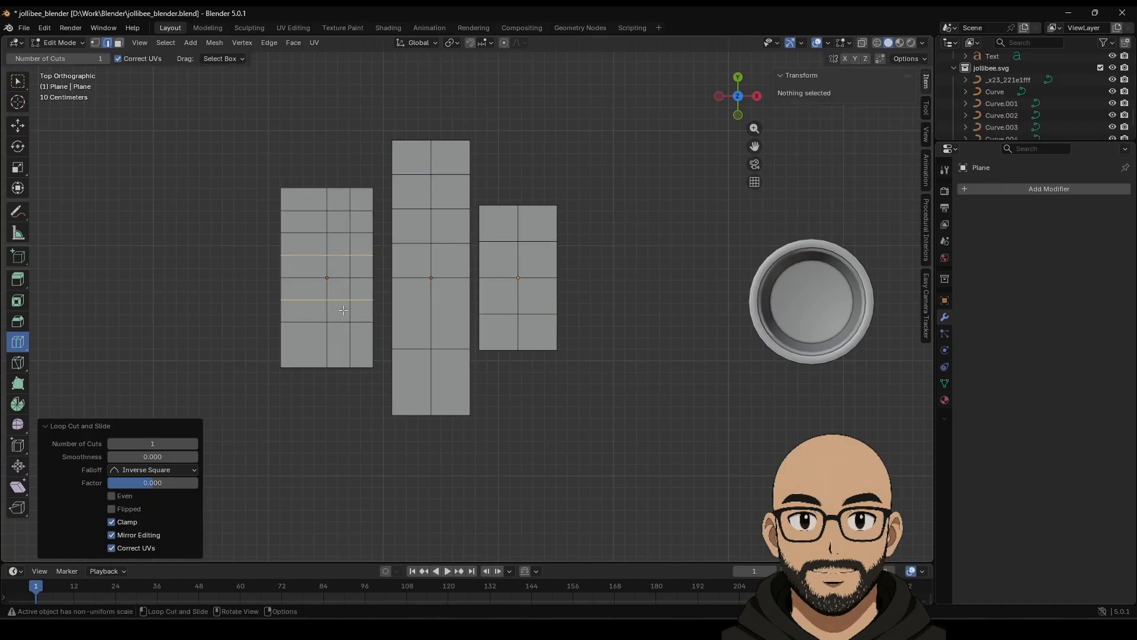
pyautogui.click(441, 379)
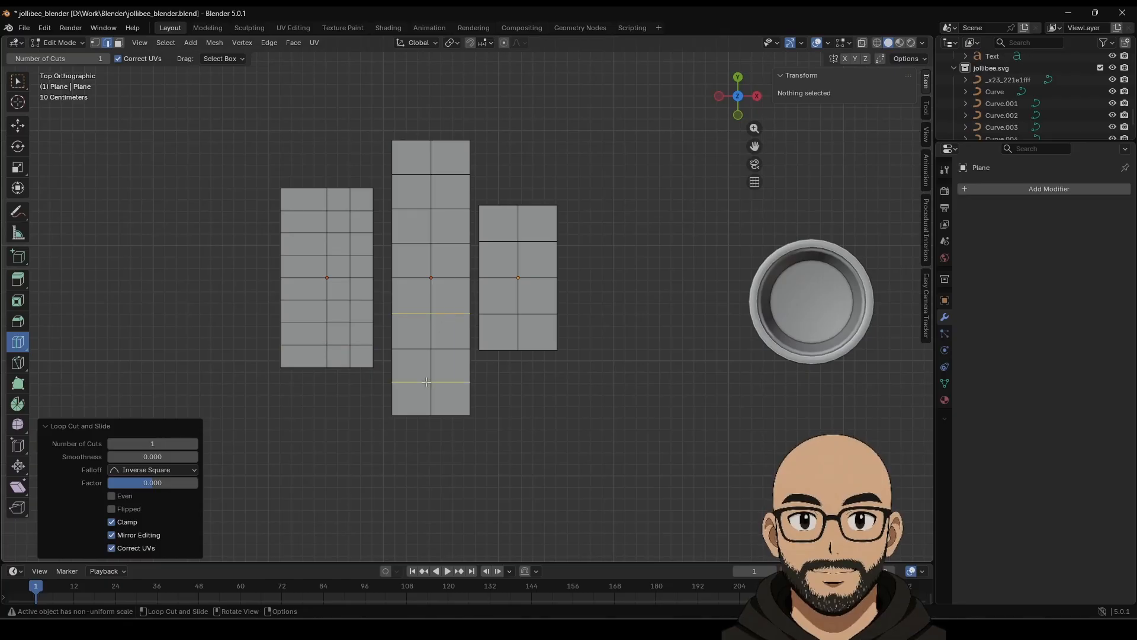
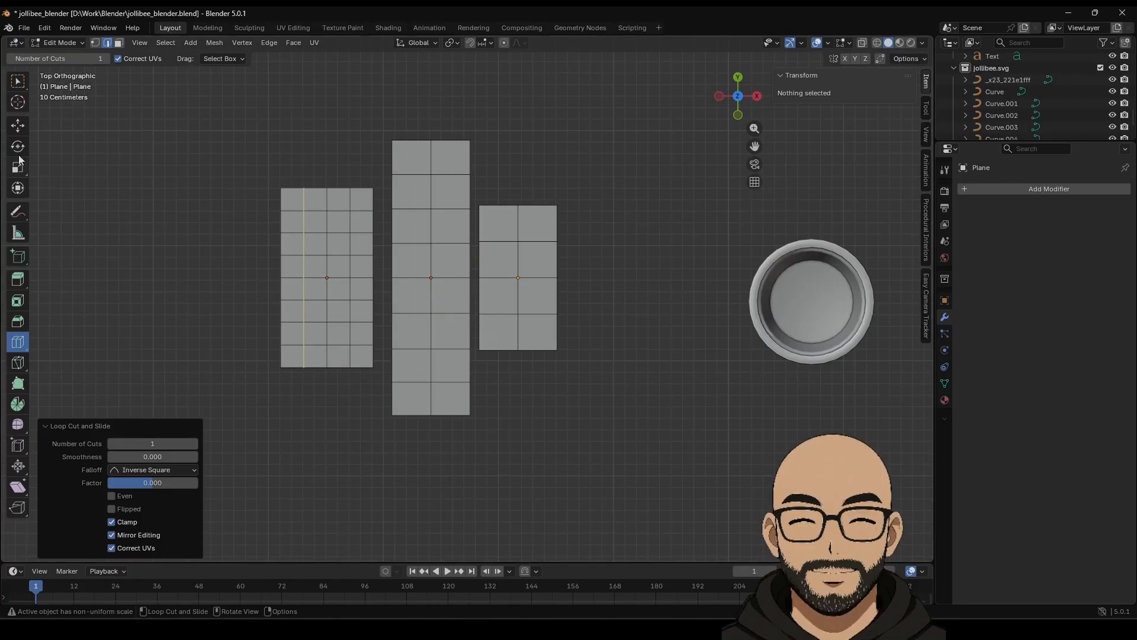
pyautogui.click(18, 125)
pyautogui.hotkey('ctrl', 'z')
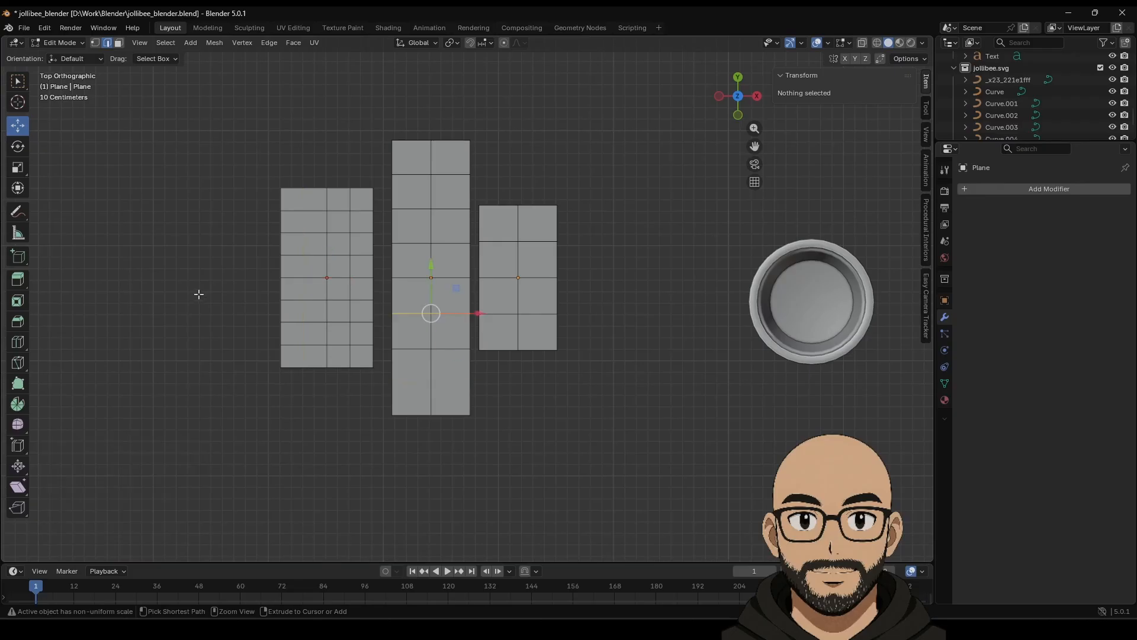
pyautogui.hotkey('ctrl', 'z')
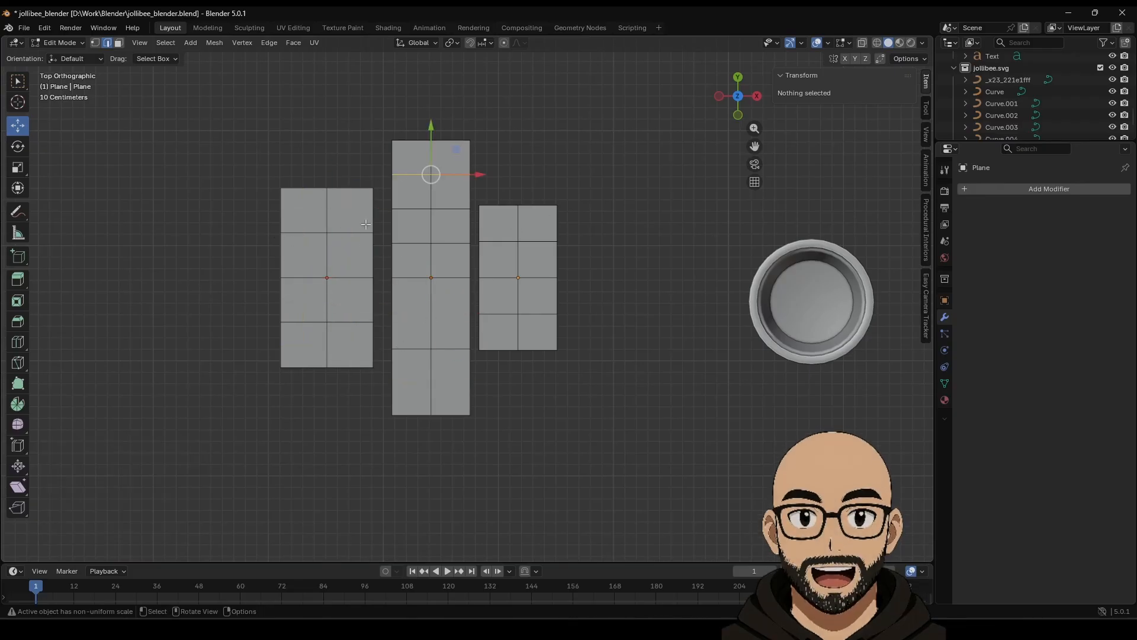
# Add two more crosswise loop cuts to the lower half of the middle plane so it has eight rows.
pyautogui.click(19, 346)
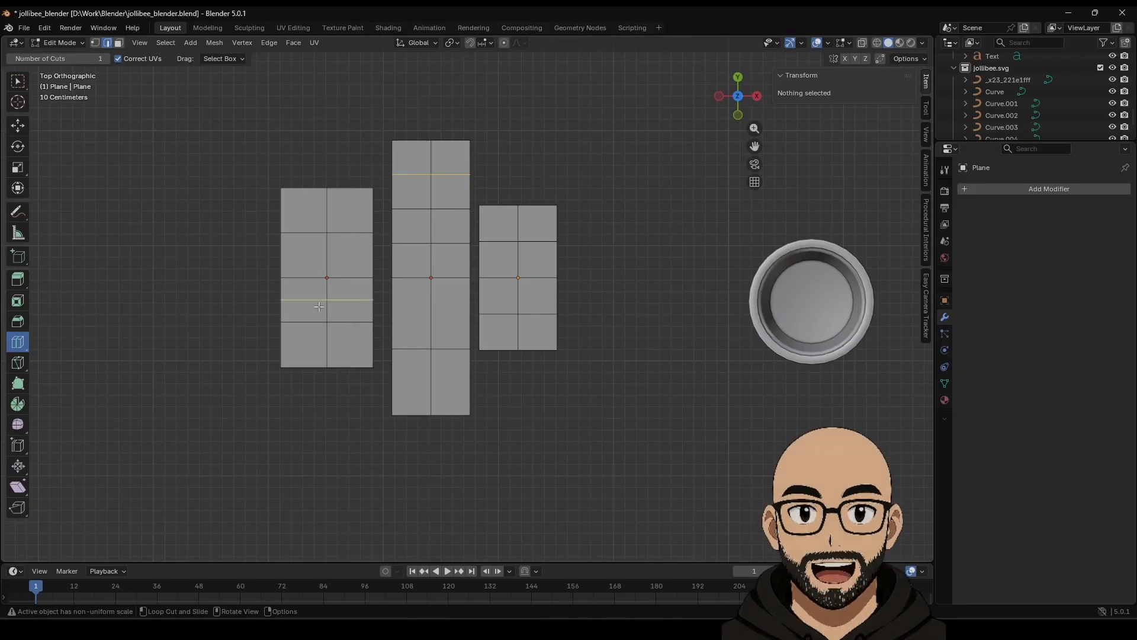
pyautogui.click(443, 379)
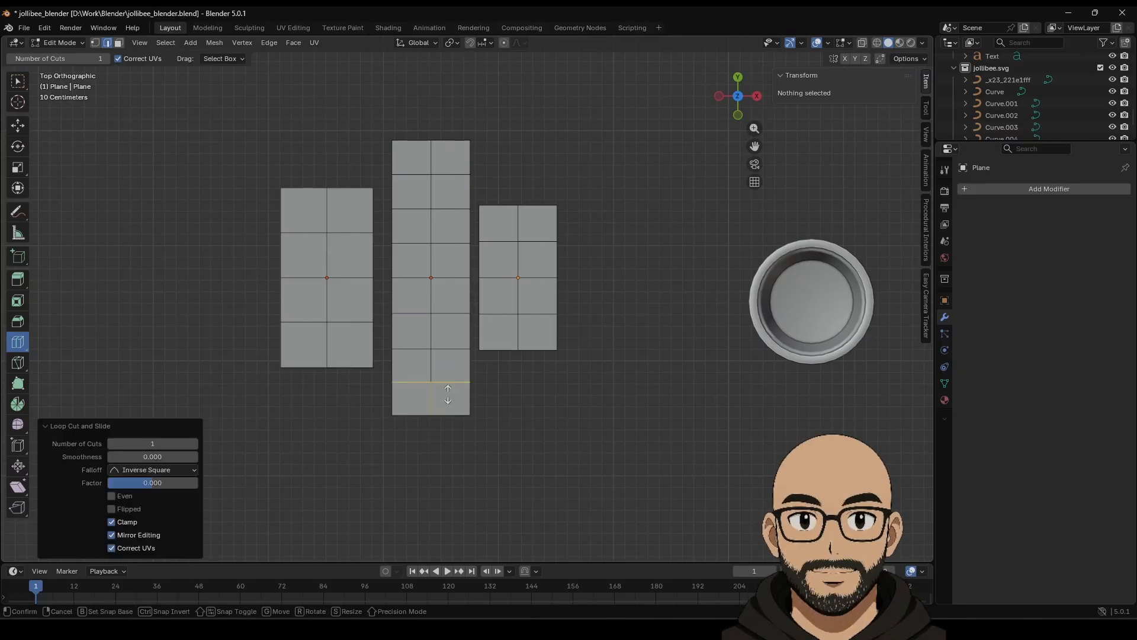
pyautogui.click(448, 393)
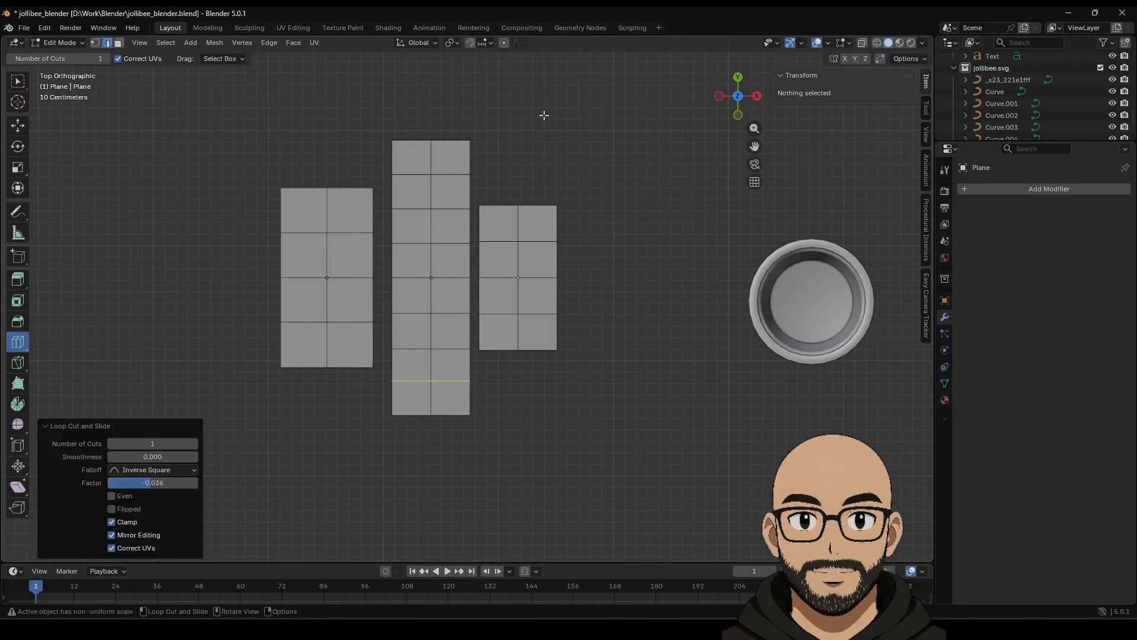
# Taper the upper half of the plane nearest the pot, scaling its end corners to 0.148 and the next row to 0.671 along X.
pyautogui.click(17, 125)
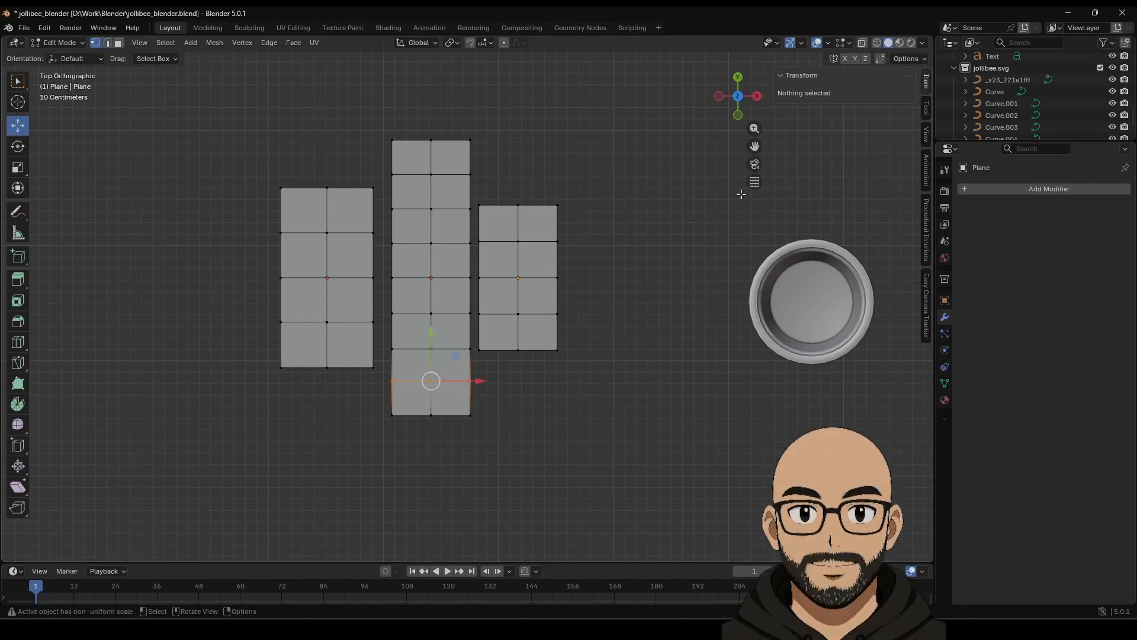
pyautogui.scroll(2, 413, 222)
pyautogui.keyDown('shift'); pyautogui.moveTo(413, 221); pyautogui.dragTo(434, 294, button='middle'); pyautogui.keyUp('shift')
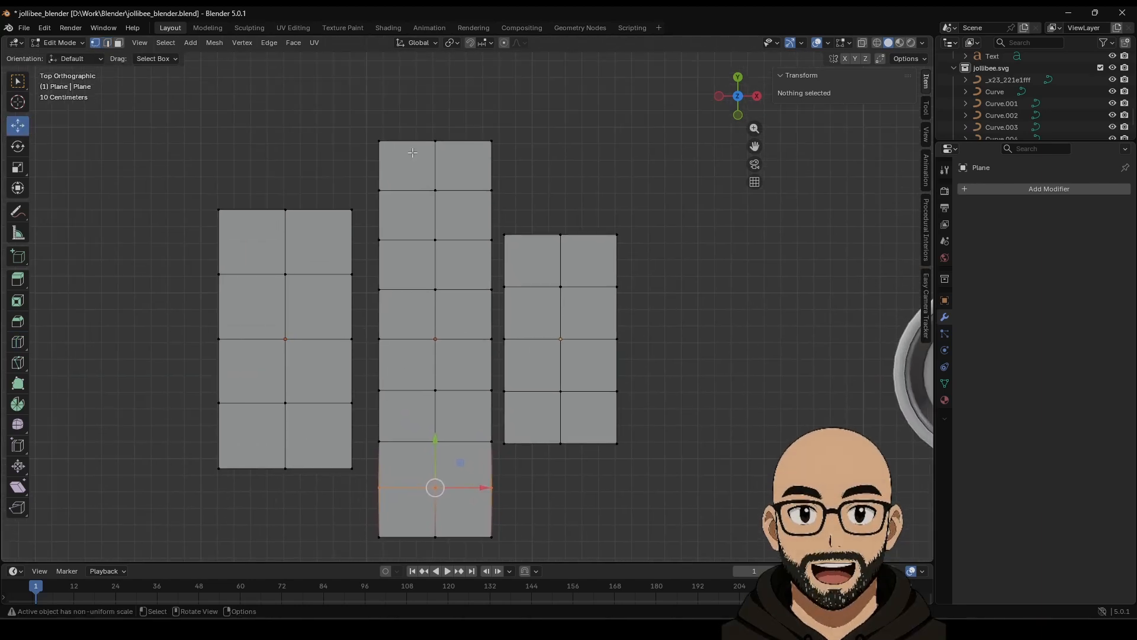
pyautogui.click(504, 230)
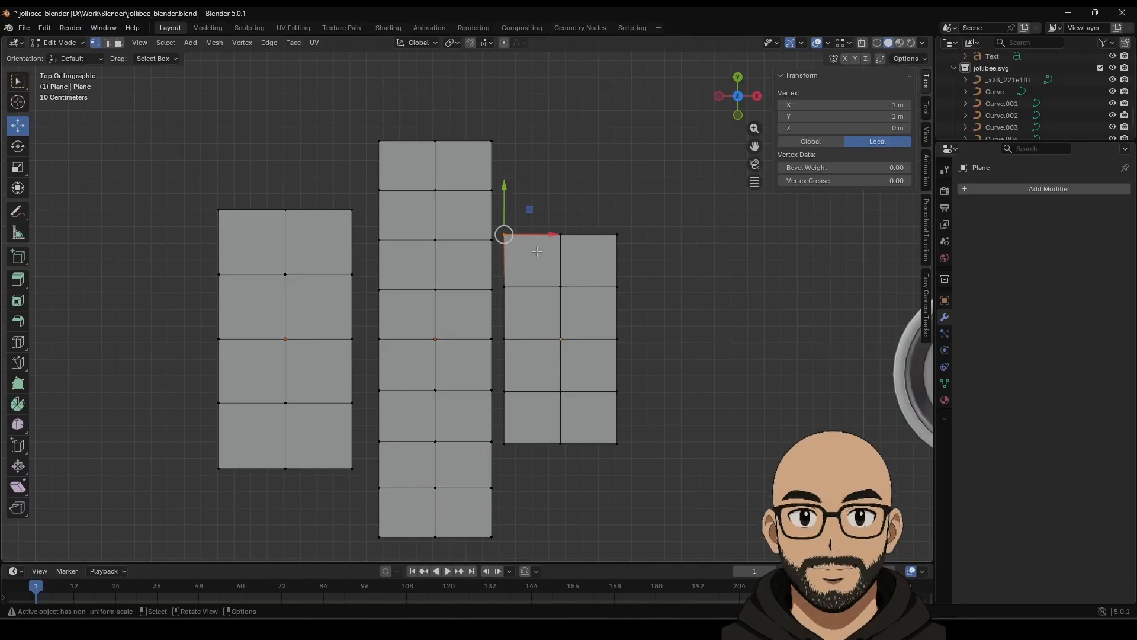
pyautogui.keyDown('shift'); pyautogui.click(617, 235); pyautogui.keyUp('shift')
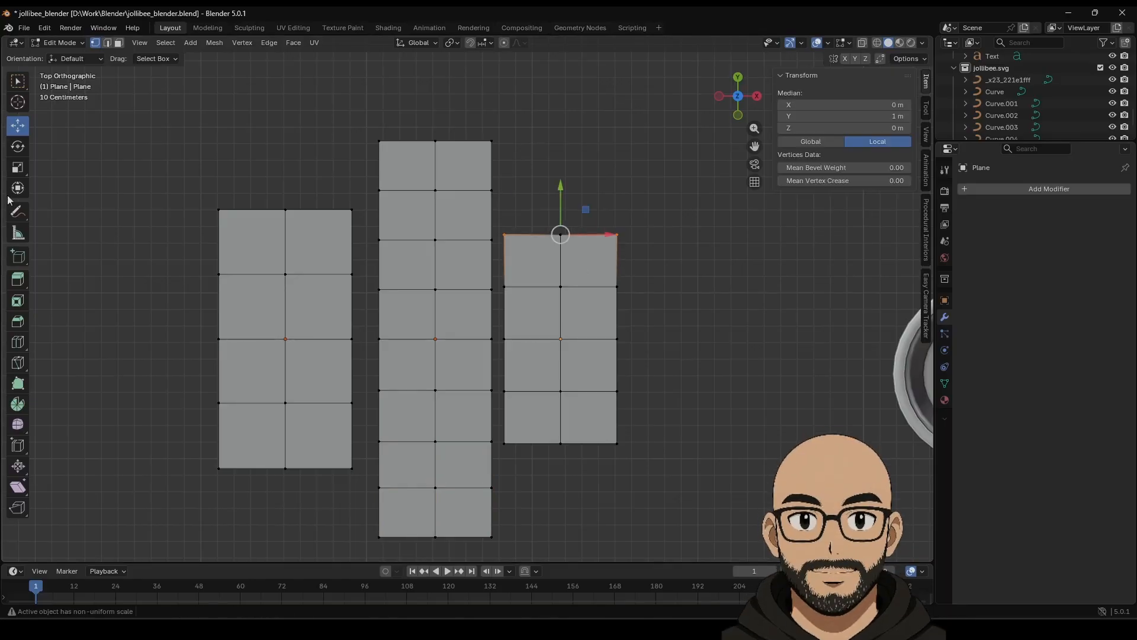
pyautogui.click(17, 168)
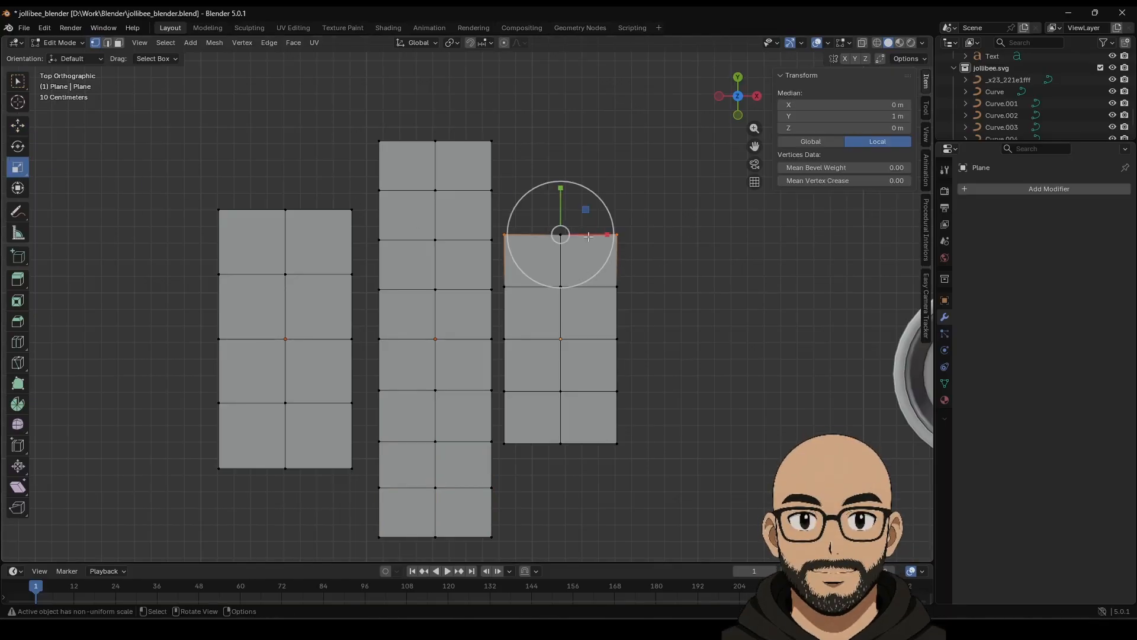
pyautogui.moveTo(607, 235); pyautogui.dragTo(567, 235)
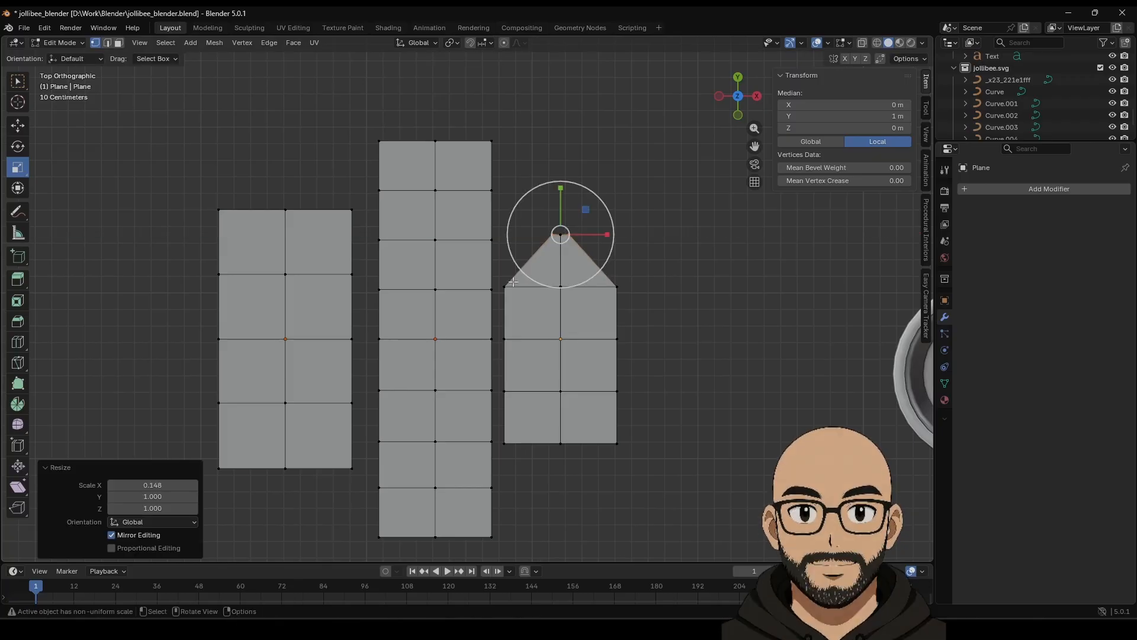
pyautogui.click(741, 310)
pyautogui.click(506, 293)
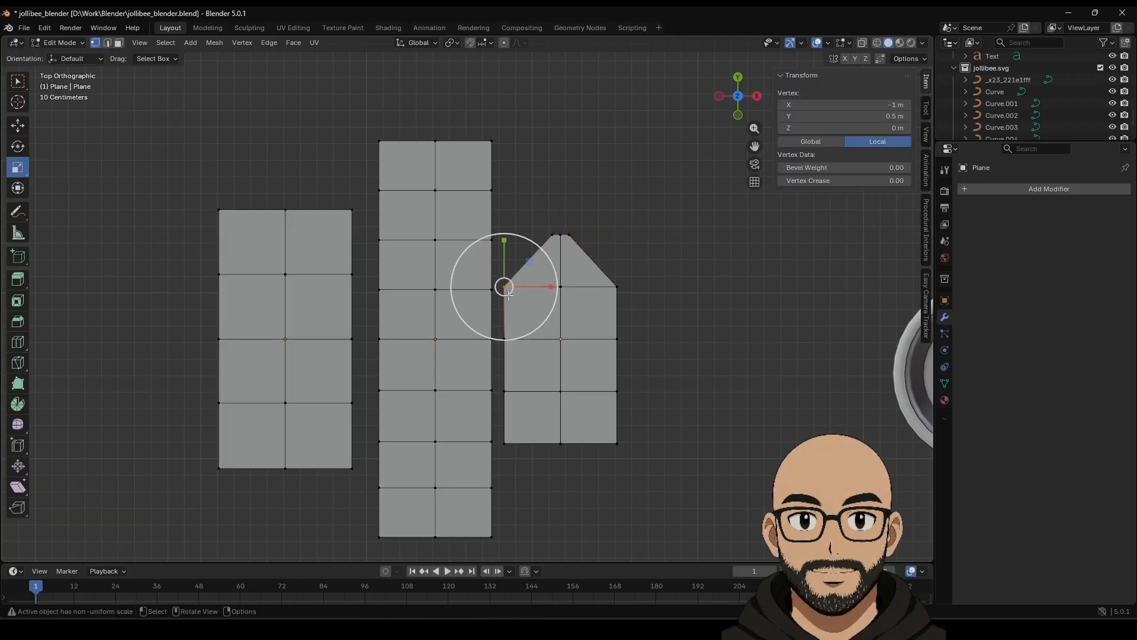
pyautogui.keyDown('shift'); pyautogui.click(615, 286); pyautogui.keyUp('shift')
pyautogui.moveTo(598, 289); pyautogui.dragTo(585, 290)
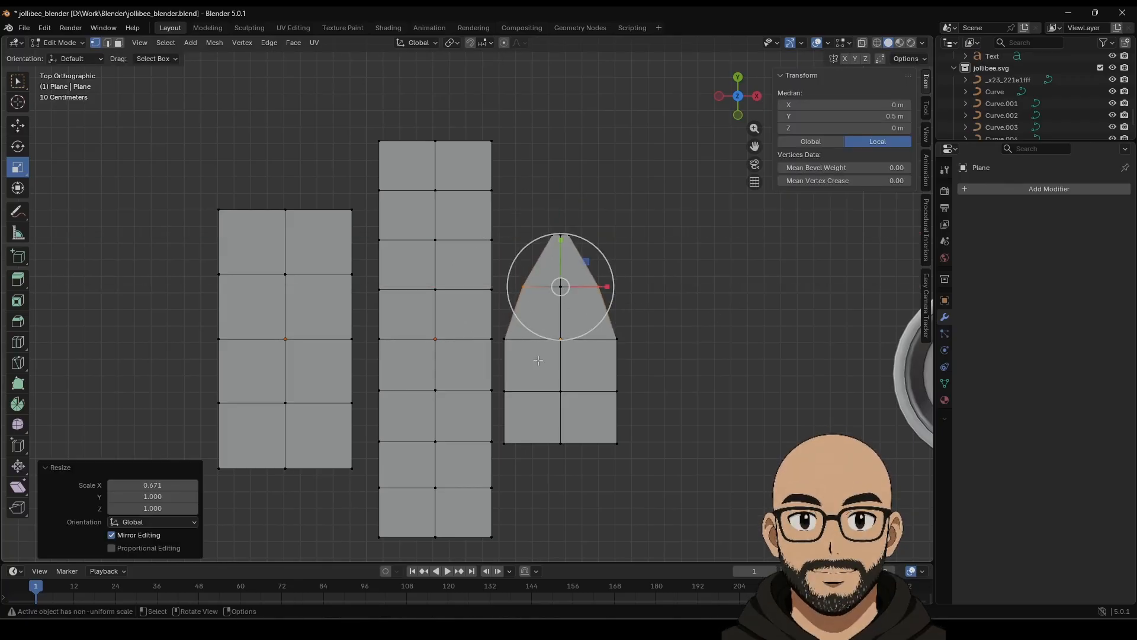
# Taper the lower half of the plane nearest the pot, scaling the row above the end to 0.480 along X and narrowing the end corners further.
pyautogui.moveTo(523, 405); pyautogui.dragTo(644, 407)
pyautogui.press('s')
pyautogui.click(572, 391)
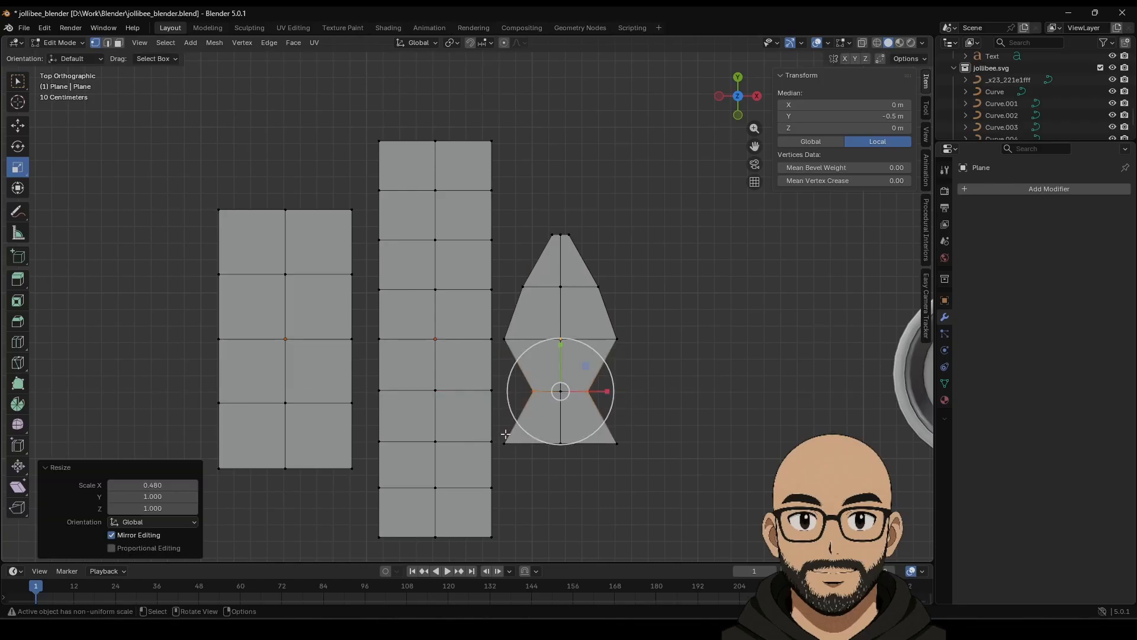
pyautogui.click(507, 446)
pyautogui.keyDown('shift'); pyautogui.click(616, 443); pyautogui.keyUp('shift')
pyautogui.press('s')
pyautogui.press('x')
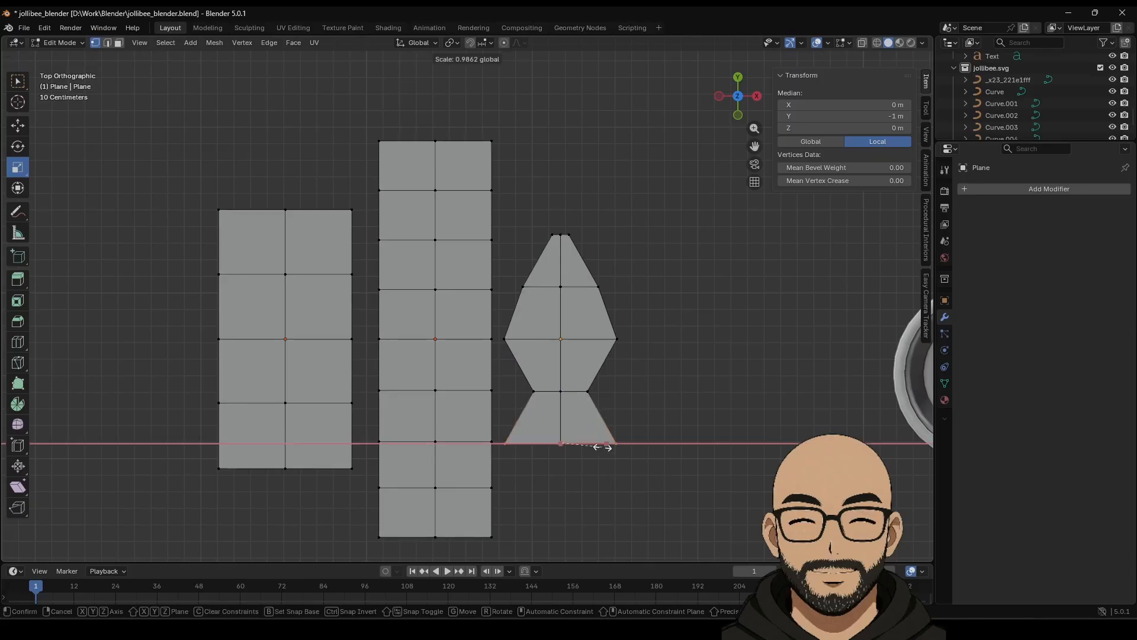
pyautogui.click(569, 444)
pyautogui.click(691, 418)
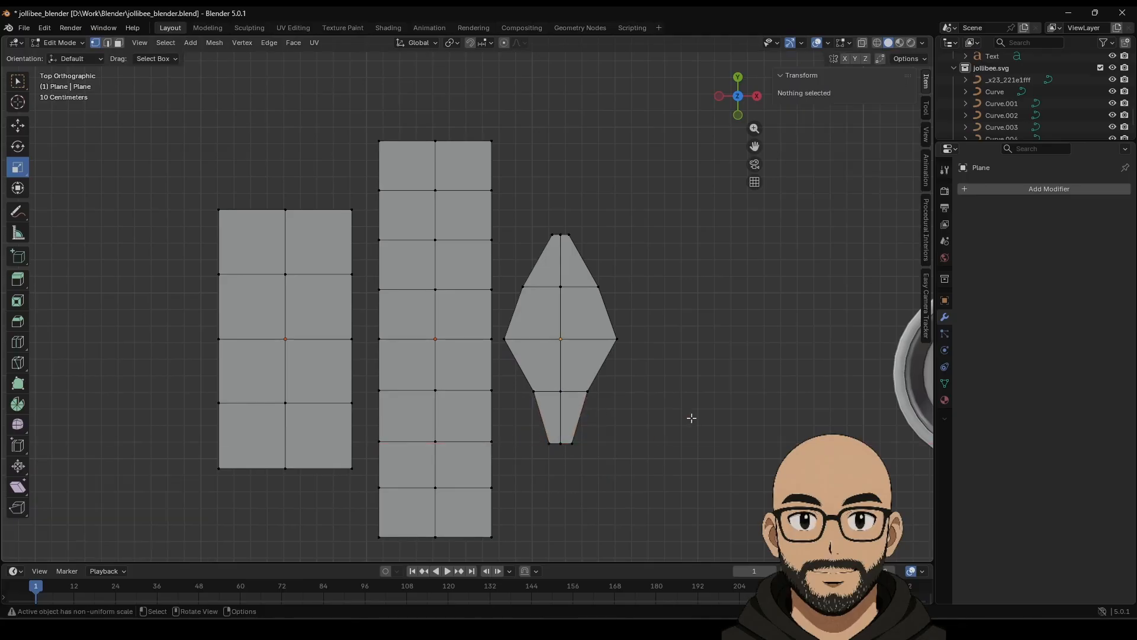
# Taper the upper end of the middle plane, scaling its end corners to 0.241 and the next row to 0.572 along X.
pyautogui.moveTo(389, 148); pyautogui.dragTo(391, 151)
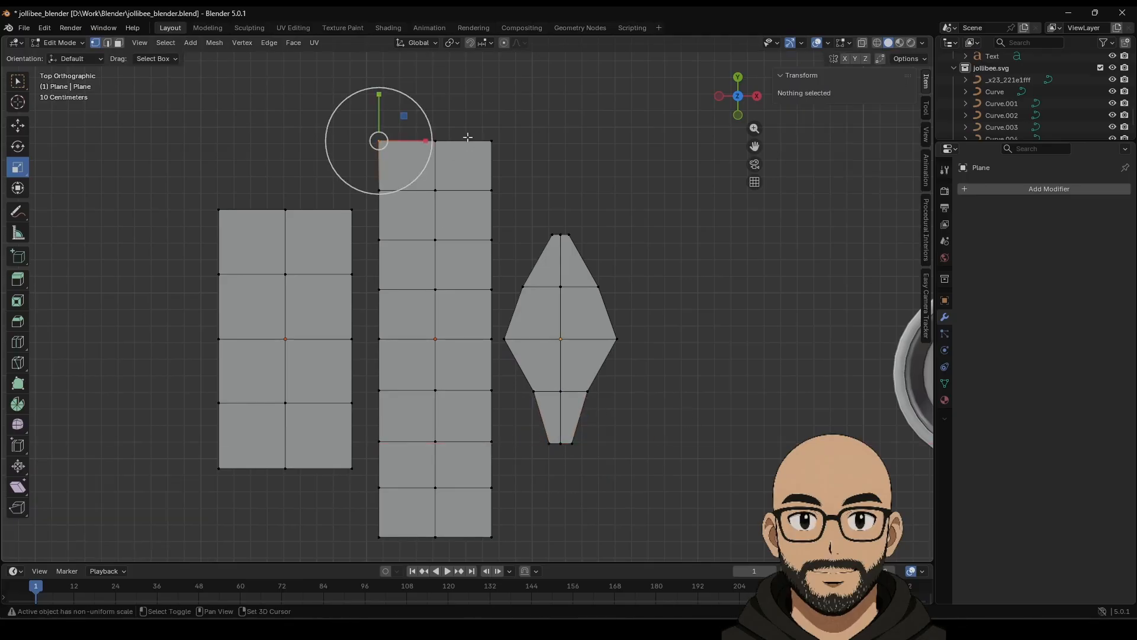
pyautogui.moveTo(467, 136)
pyautogui.keyDown('shift'); pyautogui.mouseDown()
pyautogui.moveTo(508, 160)
pyautogui.moveTo(446, 141)
pyautogui.mouseUp(); pyautogui.keyUp('shift')
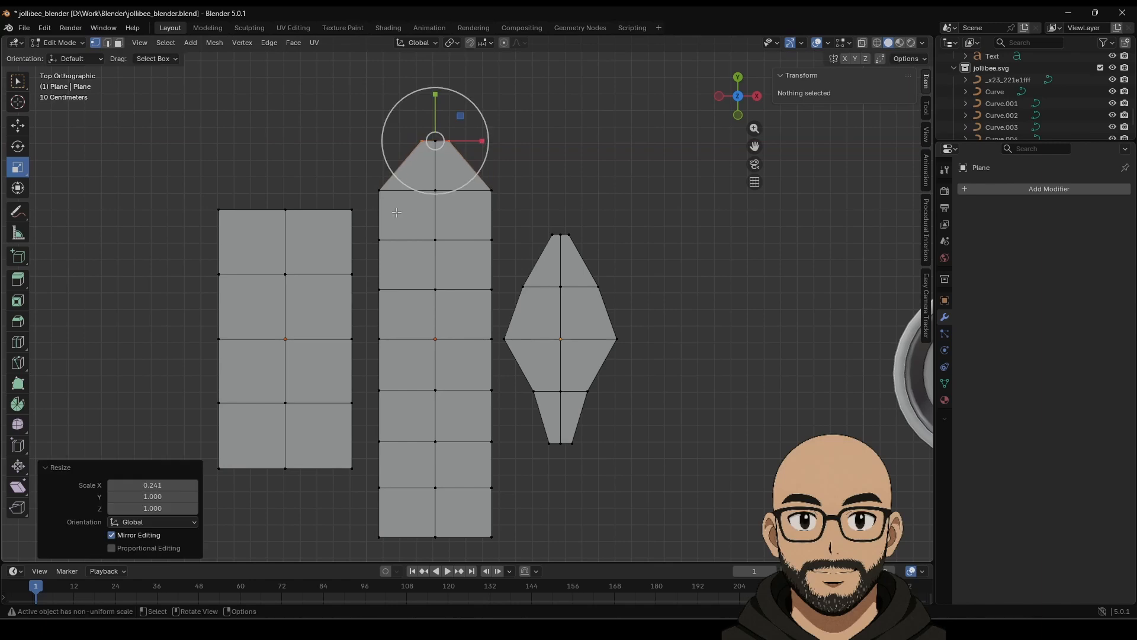
pyautogui.moveTo(381, 203); pyautogui.dragTo(381, 203)
pyautogui.keyDown('shift'); pyautogui.moveTo(482, 180); pyautogui.dragTo(461, 191); pyautogui.keyUp('shift')
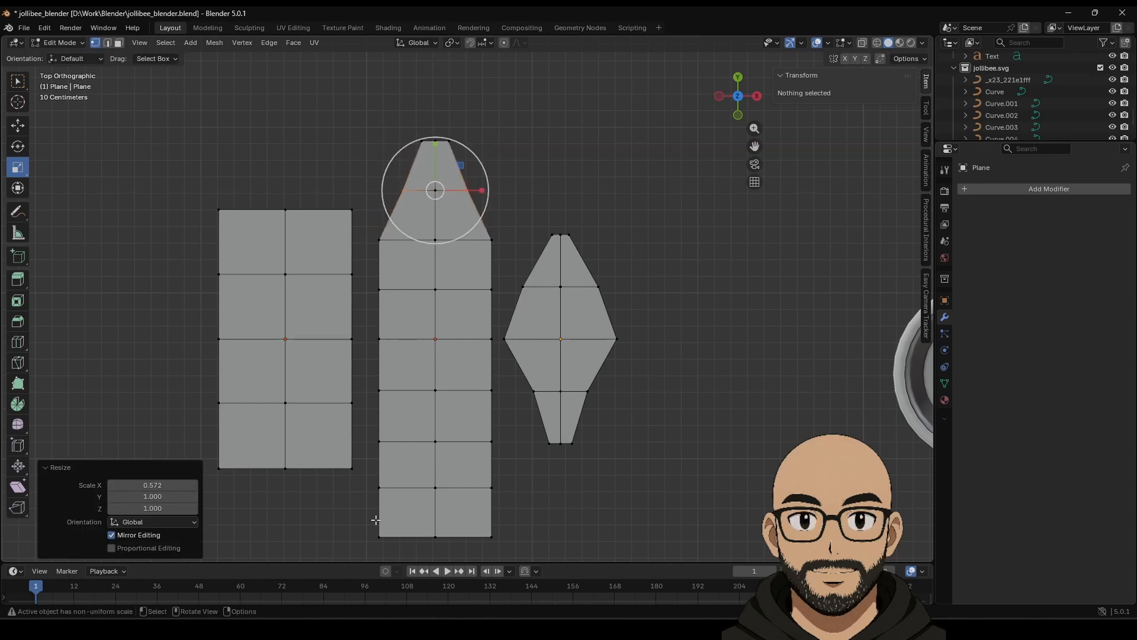
# Taper the lower half of the middle plane gradually toward its end and scale its centre row to 0.896 along X.
pyautogui.moveTo(375, 520); pyautogui.dragTo(447, 537)
pyautogui.keyDown('shift'); pyautogui.click(494, 535); pyautogui.keyUp('shift')
pyautogui.click(549, 549)
pyautogui.moveTo(496, 499); pyautogui.dragTo(456, 487)
pyautogui.moveTo(377, 434); pyautogui.dragTo(469, 442)
pyautogui.moveTo(495, 401); pyautogui.dragTo(478, 339)
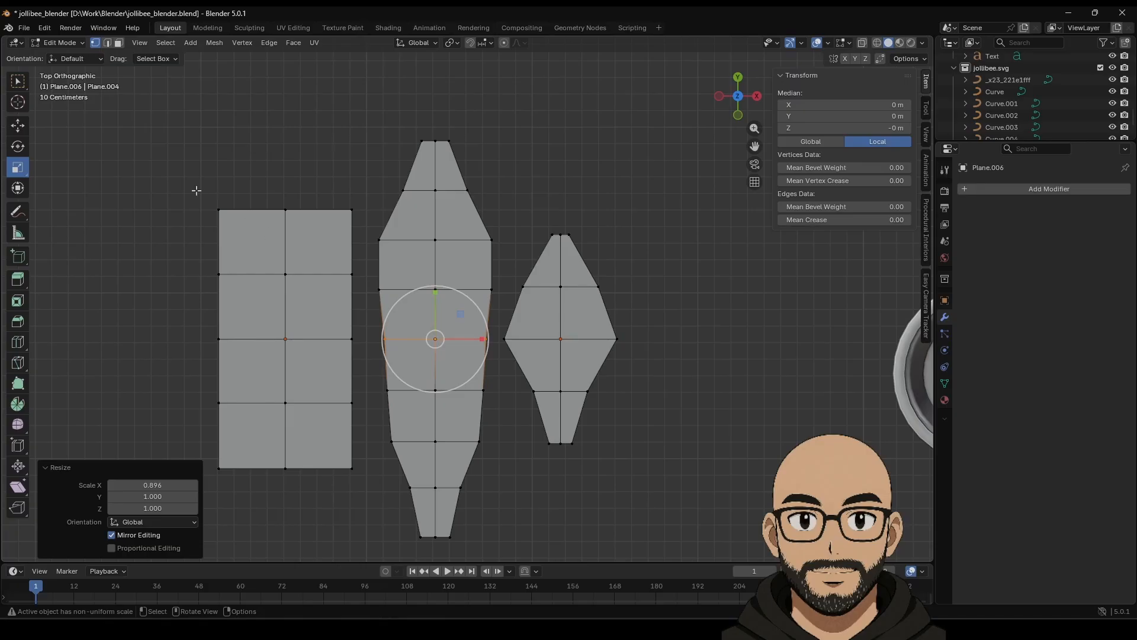
# Taper both ends of the plane farthest from the pot into a leaf shape, scaling its lower end corners to 0.204 along X.
pyautogui.moveTo(197, 190); pyautogui.dragTo(294, 207)
pyautogui.moveTo(199, 260); pyautogui.dragTo(323, 274)
pyautogui.moveTo(196, 384); pyautogui.dragTo(316, 403)
pyautogui.moveTo(203, 442); pyautogui.dragTo(300, 468)
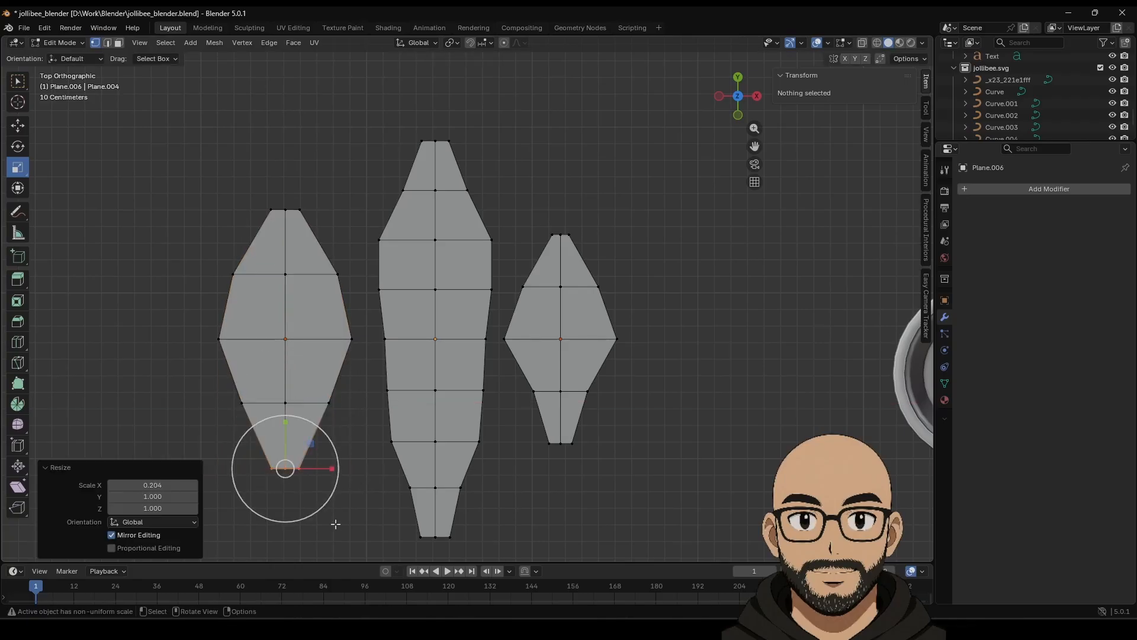
pyautogui.click(332, 405)
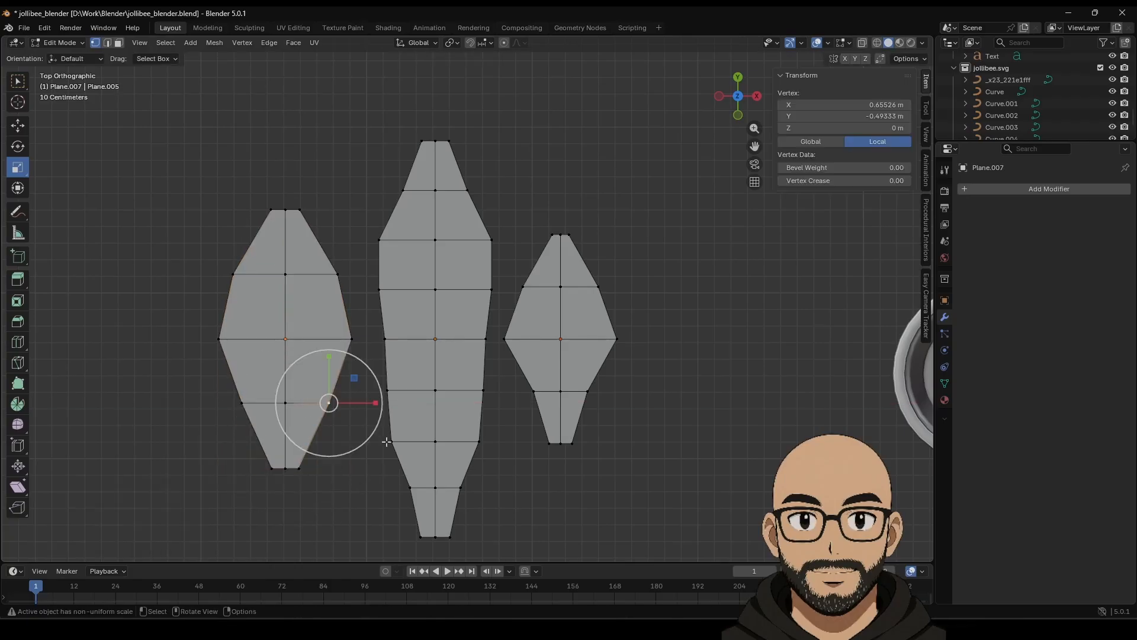
pyautogui.click(220, 339)
pyautogui.rightClick(227, 341)
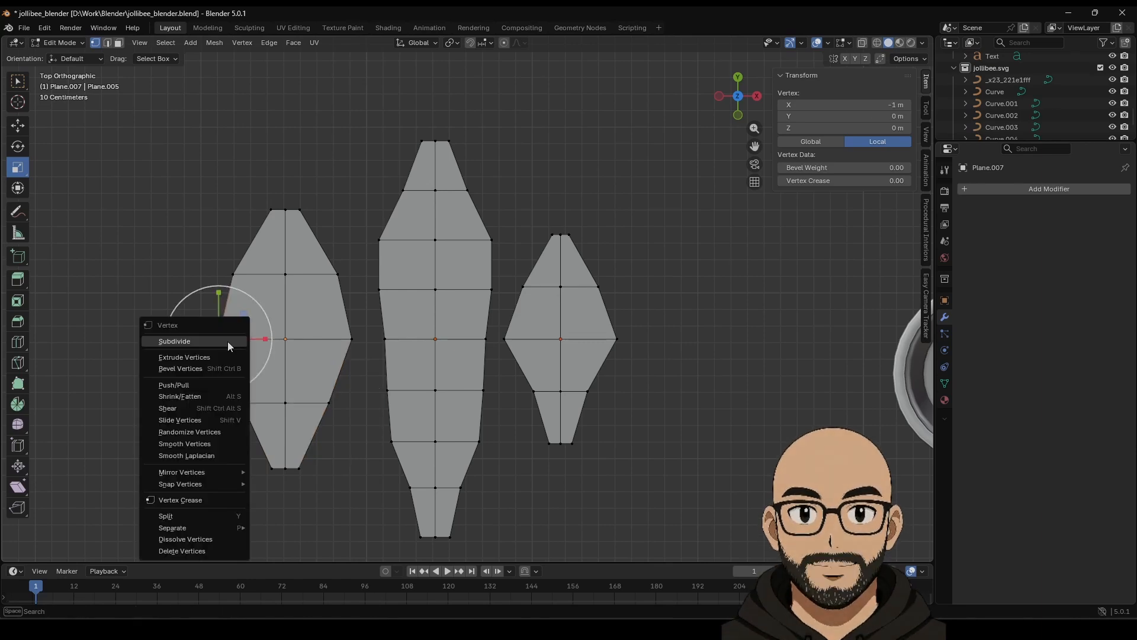
pyautogui.click(220, 517)
pyautogui.click(183, 334)
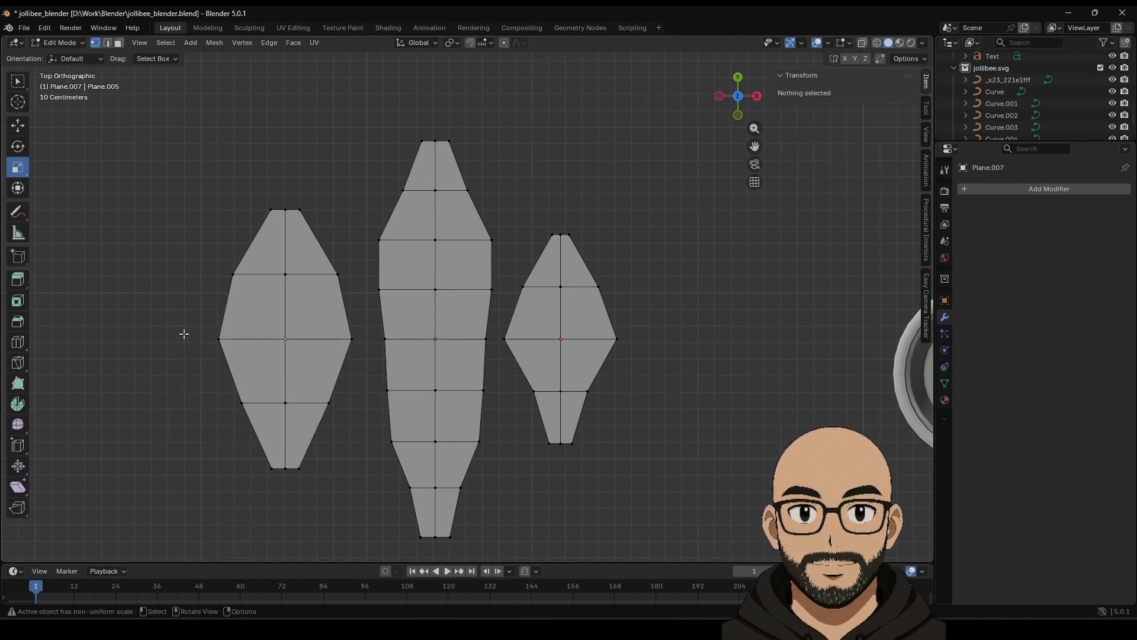
pyautogui.click(220, 339)
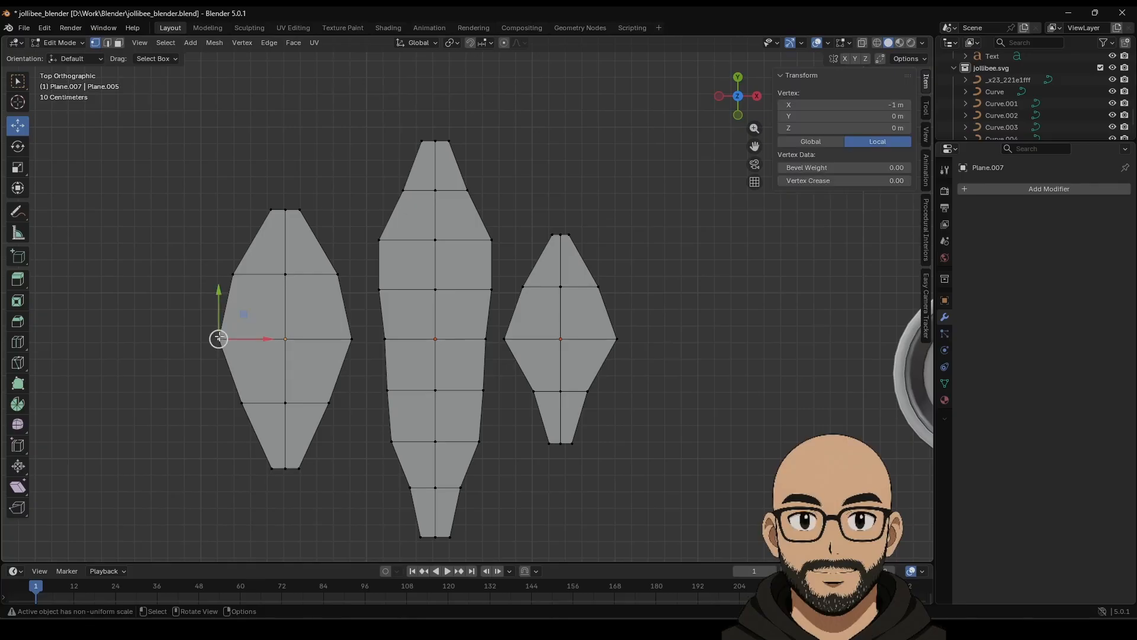
pyautogui.moveTo(221, 339)
pyautogui.mouseDown()
pyautogui.moveTo(223, 320)
pyautogui.moveTo(220, 330)
pyautogui.mouseUp()
pyautogui.hotkey('ctrl', 'z')
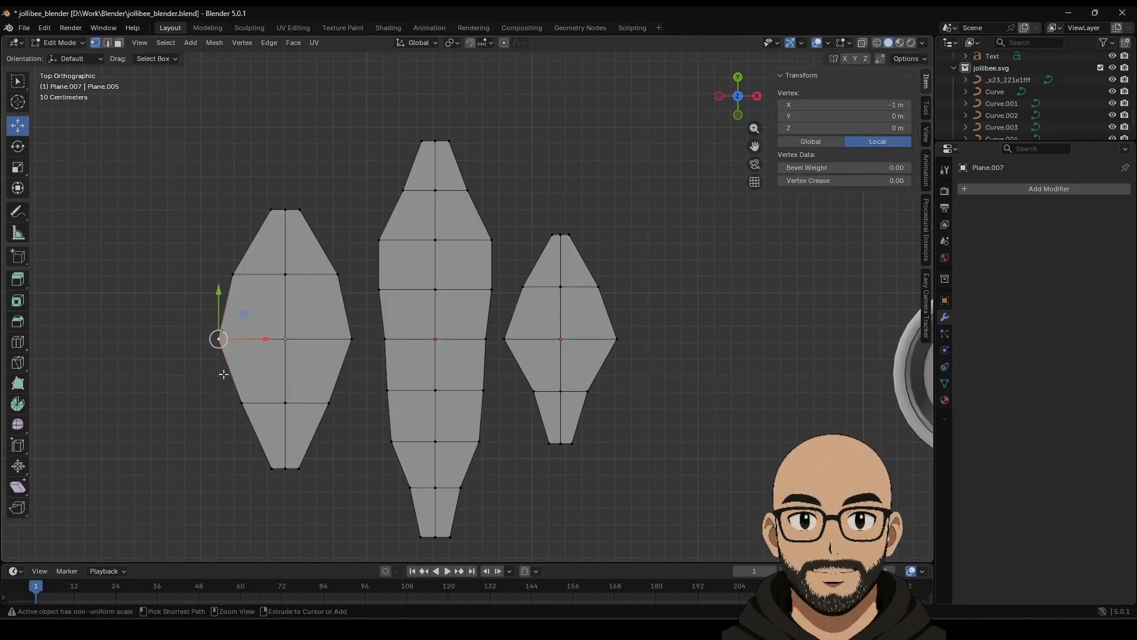
pyautogui.hotkey('ctrl', 'shift', 'z')
pyautogui.hotkey('ctrl', 'z')
pyautogui.hotkey('ctrl', 'z')
# Bevel the middle outline vertex of the plane farthest from the pot, on its outer side, with a width of 0.176 m and one segment.
pyautogui.moveTo(251, 340); pyautogui.dragTo(231, 361)
pyautogui.click(212, 391)
pyautogui.rightClick(230, 362)
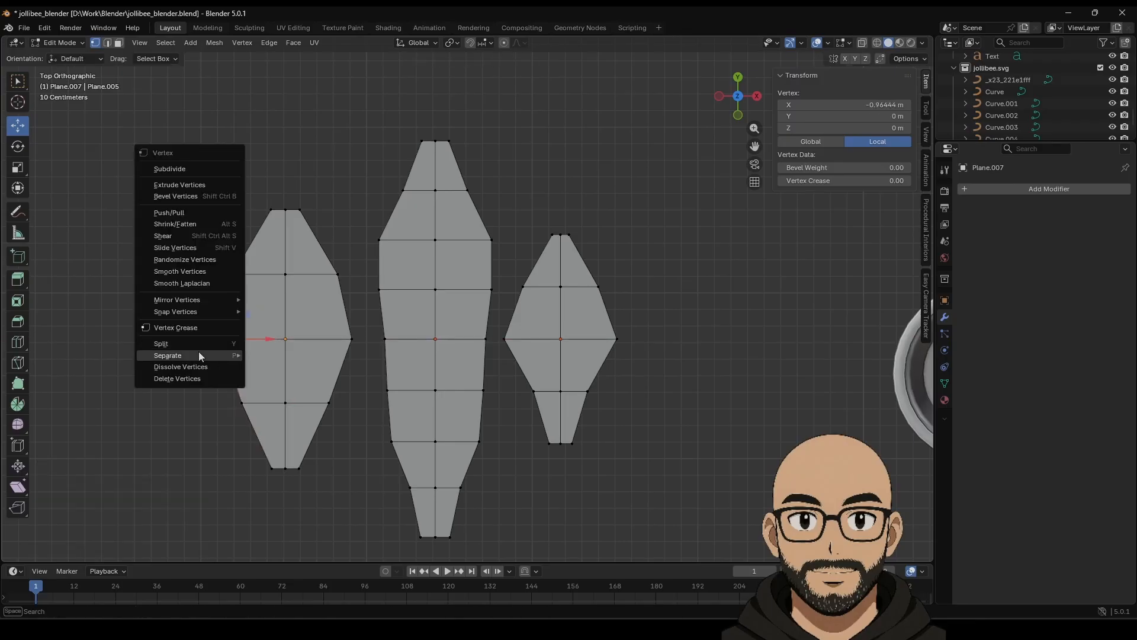
pyautogui.click(192, 191)
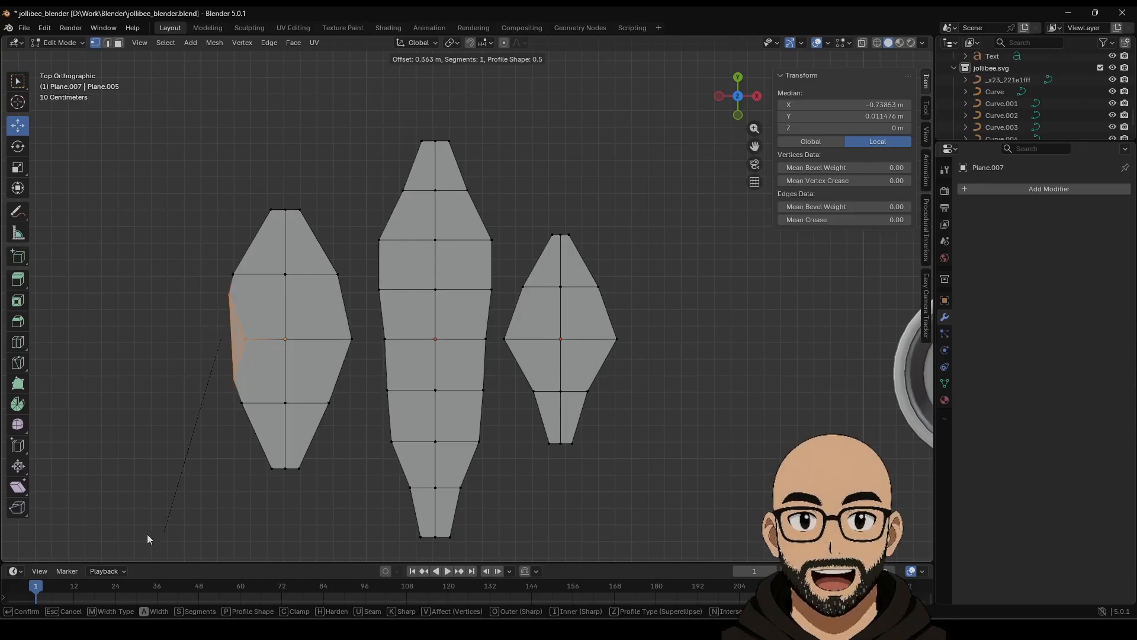
pyautogui.click(399, 373)
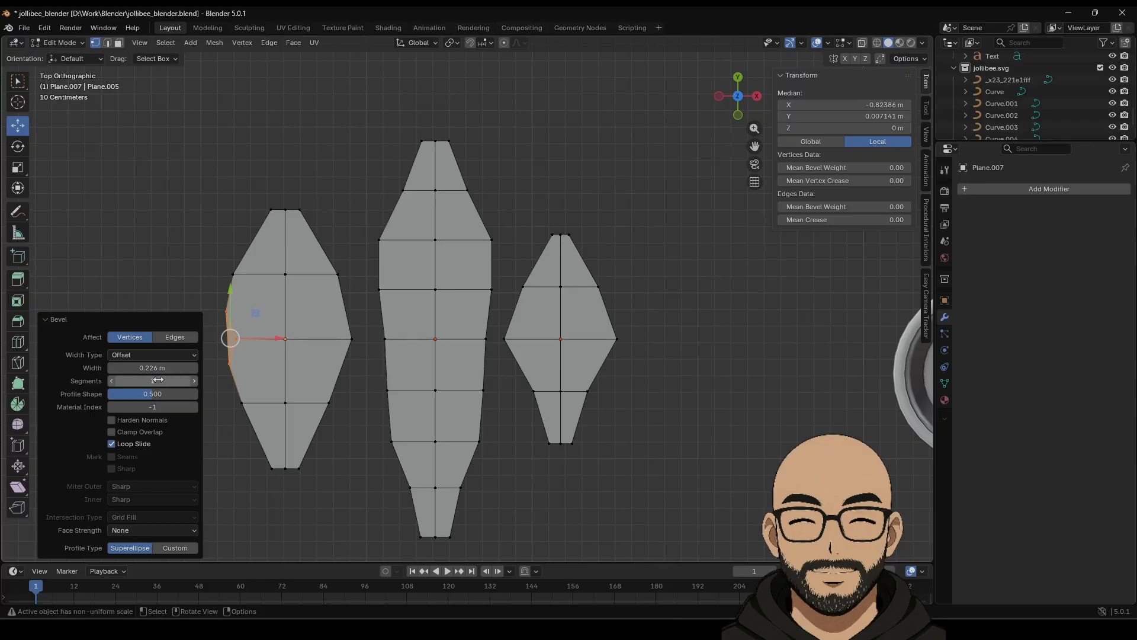
pyautogui.moveTo(152, 367)
pyautogui.mouseDown()
pyautogui.moveTo(171, 368)
pyautogui.moveTo(148, 368)
pyautogui.mouseUp()
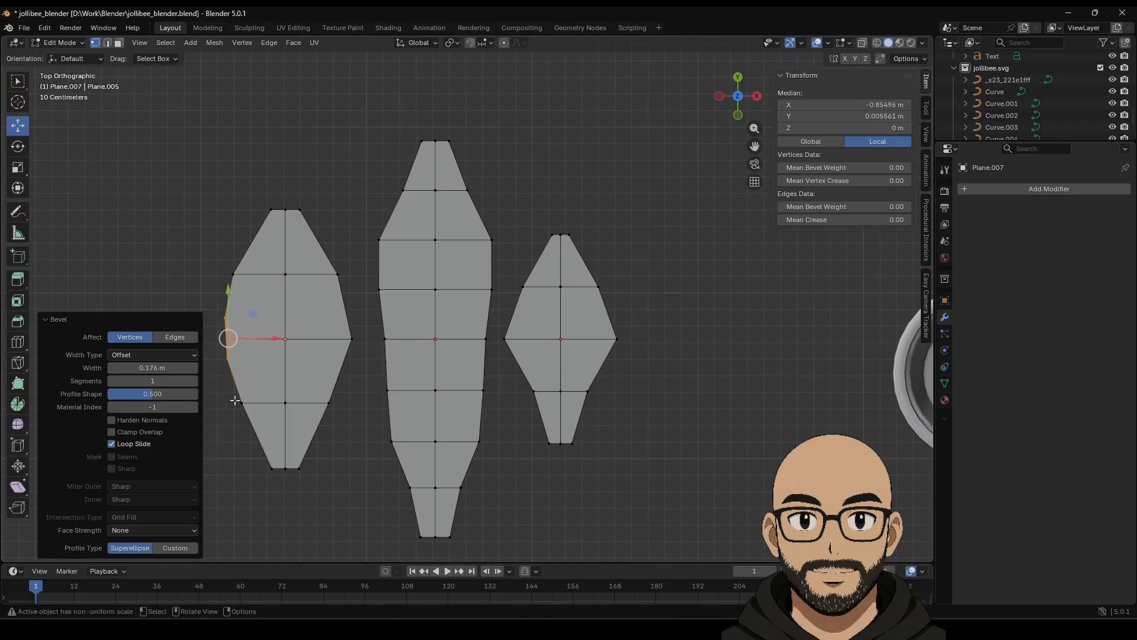
# Move the bevel's inner vertex toward the leaf's centre line to outline a triangular notch.
pyautogui.click(240, 402)
pyautogui.moveTo(242, 341); pyautogui.dragTo(263, 338)
pyautogui.click(213, 421)
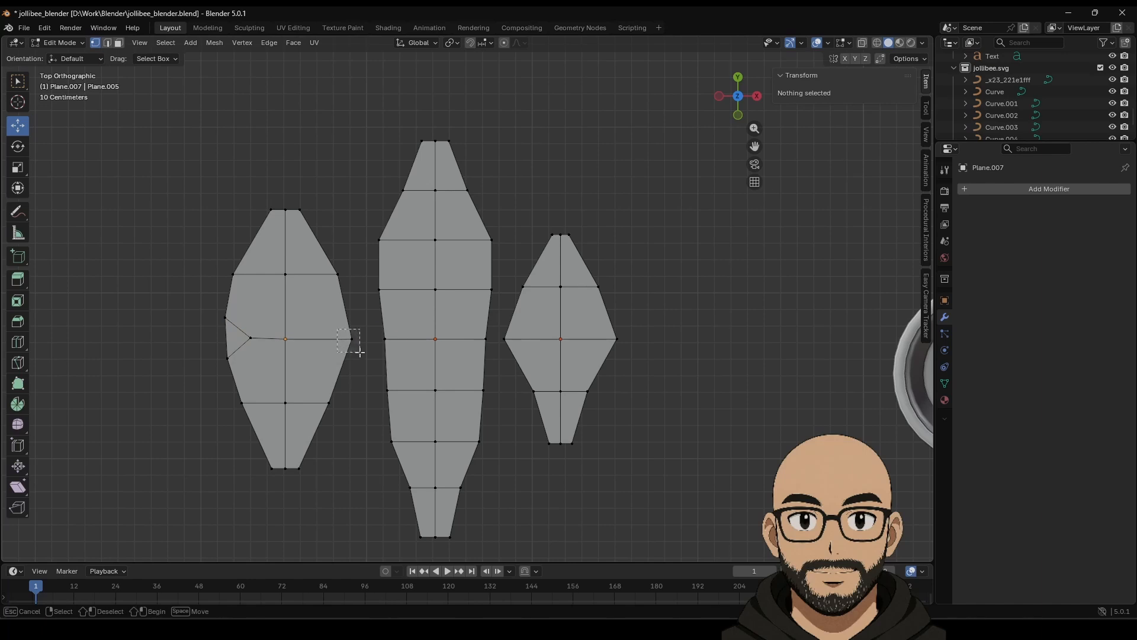
# Try to bevel the middle outline vertex on the same leaf's opposite edge by 0.121 m.
pyautogui.moveTo(359, 352); pyautogui.dragTo(360, 352)
pyautogui.rightClick(305, 367)
pyautogui.click(318, 350)
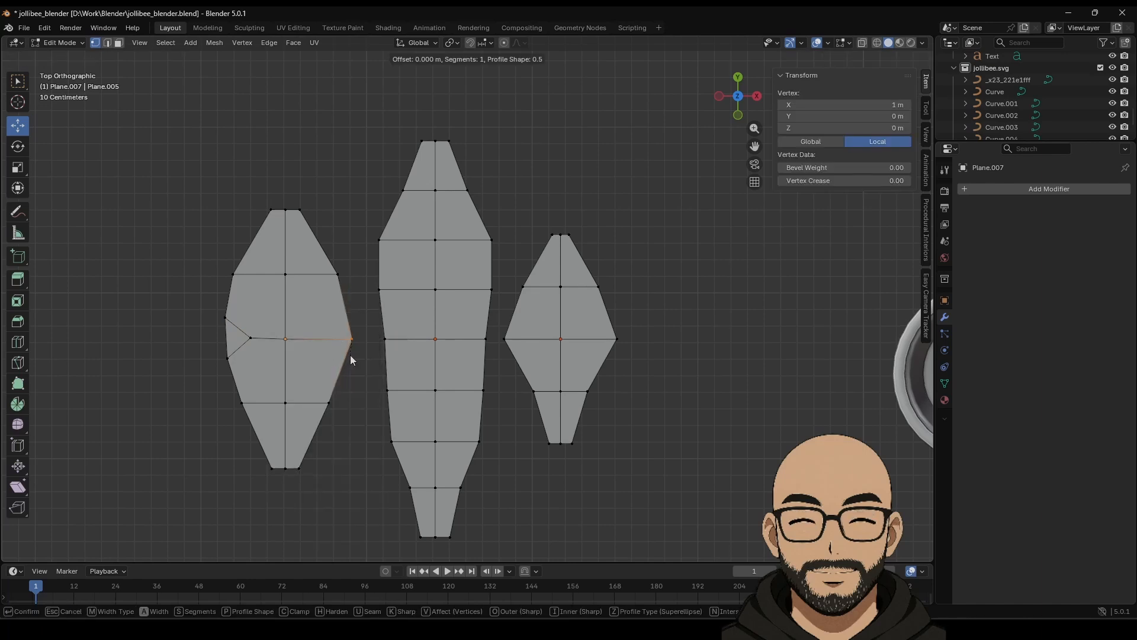
pyautogui.click(385, 381)
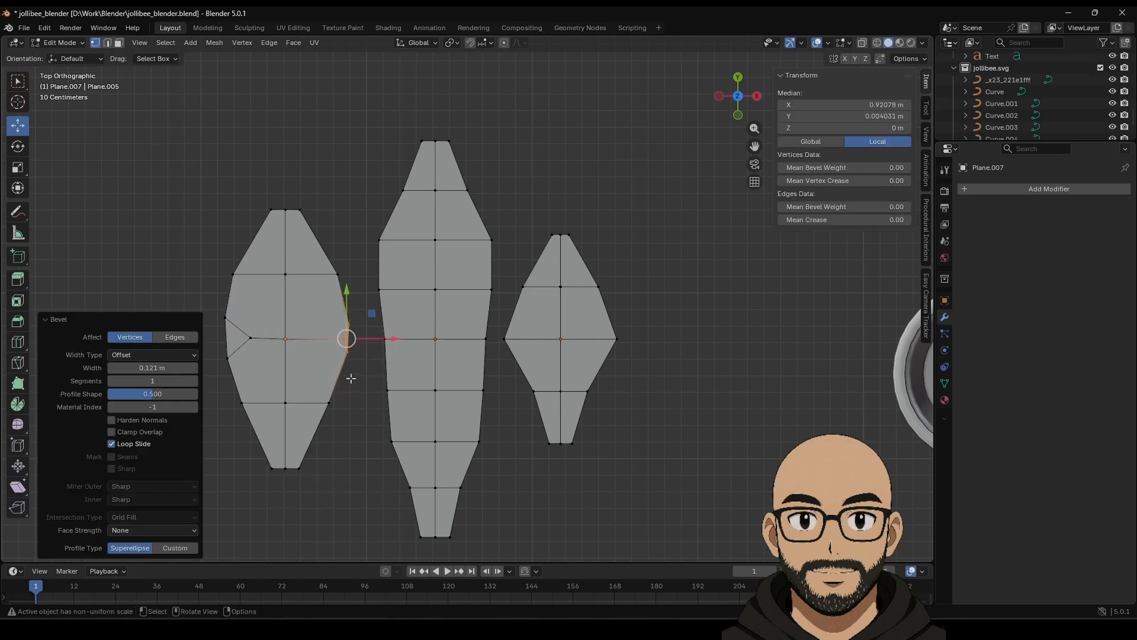
pyautogui.hotkey('ctrl', 'z')
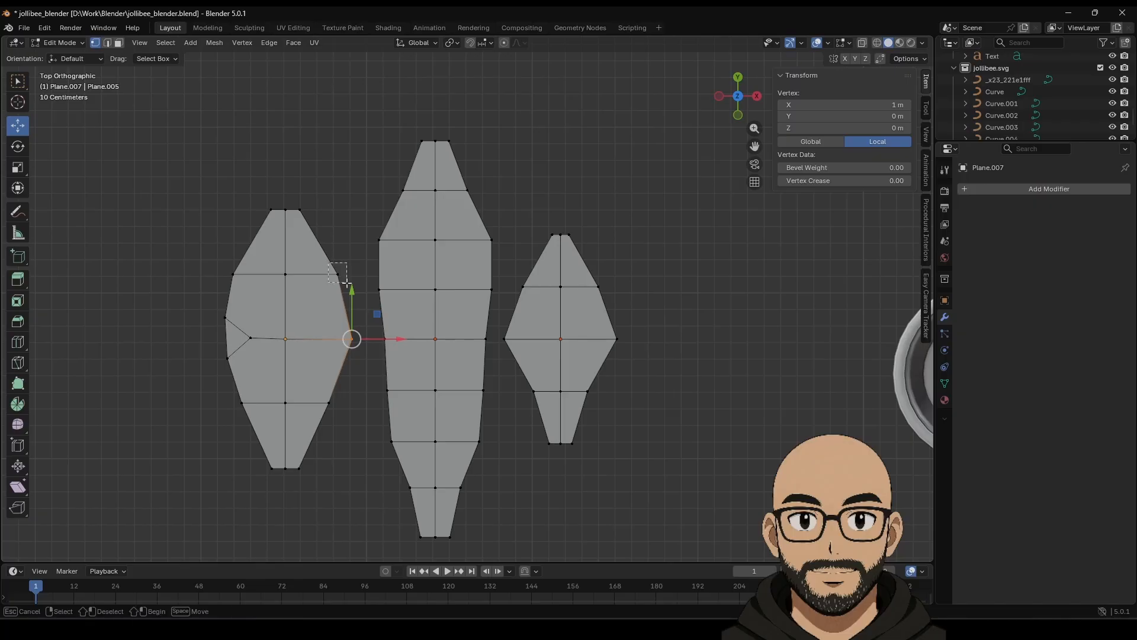
# Bevel the leaf's upper vertex on the edge facing the middle plane by 0.157 m and pull its inner vertex toward the centre line.
pyautogui.moveTo(347, 283); pyautogui.dragTo(347, 284)
pyautogui.rightClick(348, 285)
pyautogui.click(331, 284)
pyautogui.click(366, 296)
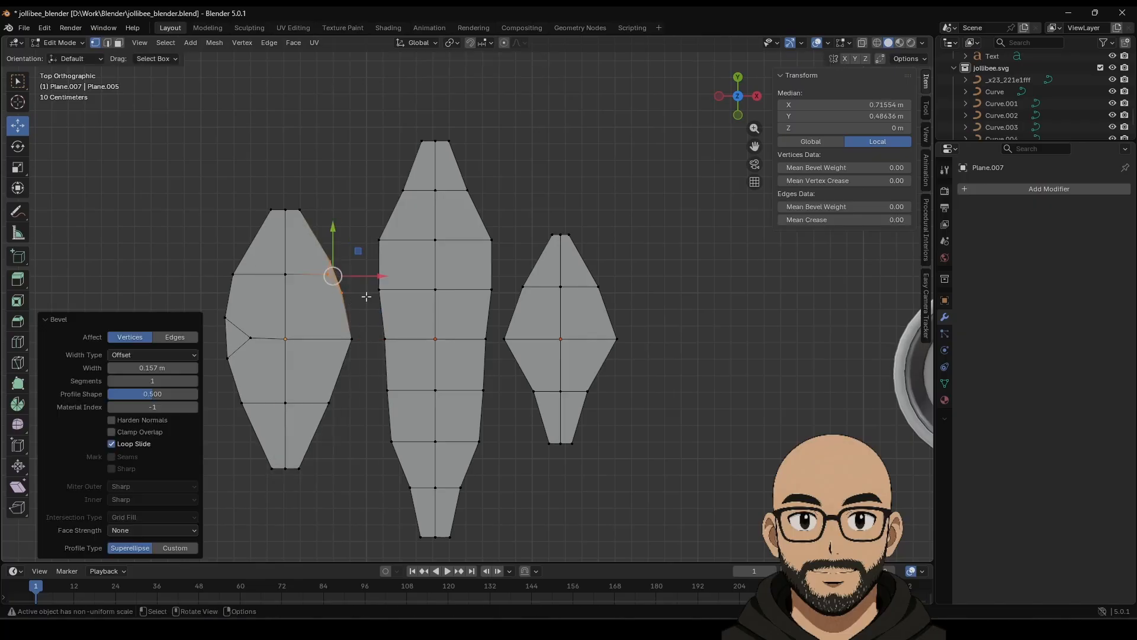
pyautogui.click(325, 277)
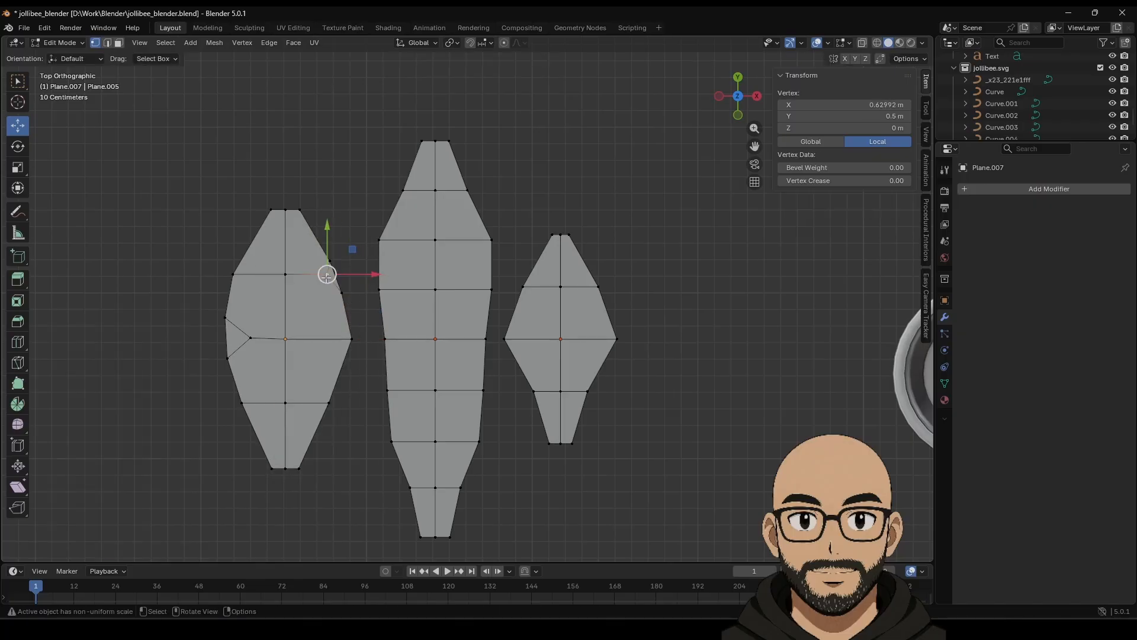
pyautogui.press('g')
pyautogui.click(312, 281)
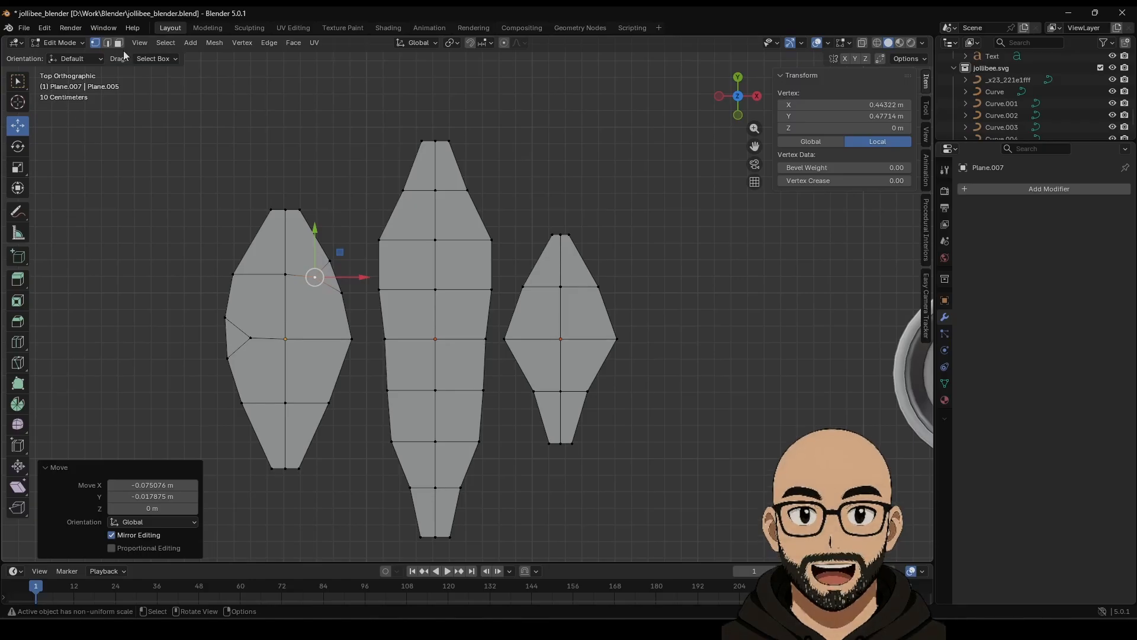
# Delete the two triangular notch faces from the farthest leaf and leave Edit Mode.
pyautogui.press('3')
pyautogui.click(325, 274)
pyautogui.rightClick(291, 311)
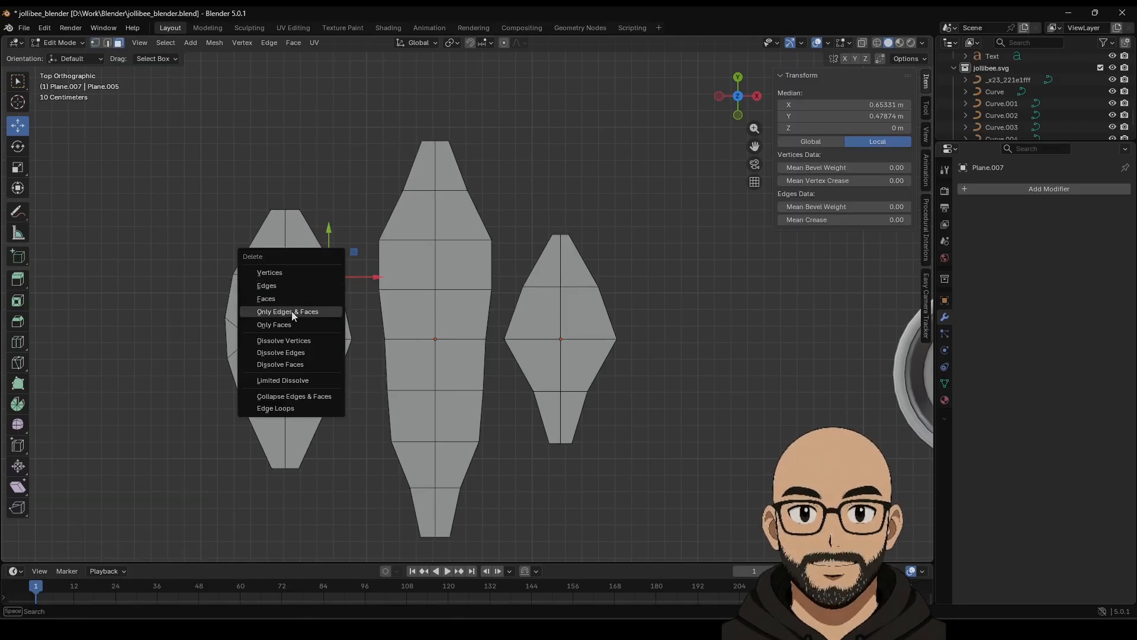
pyautogui.click(292, 298)
pyautogui.click(237, 340)
pyautogui.press('x')
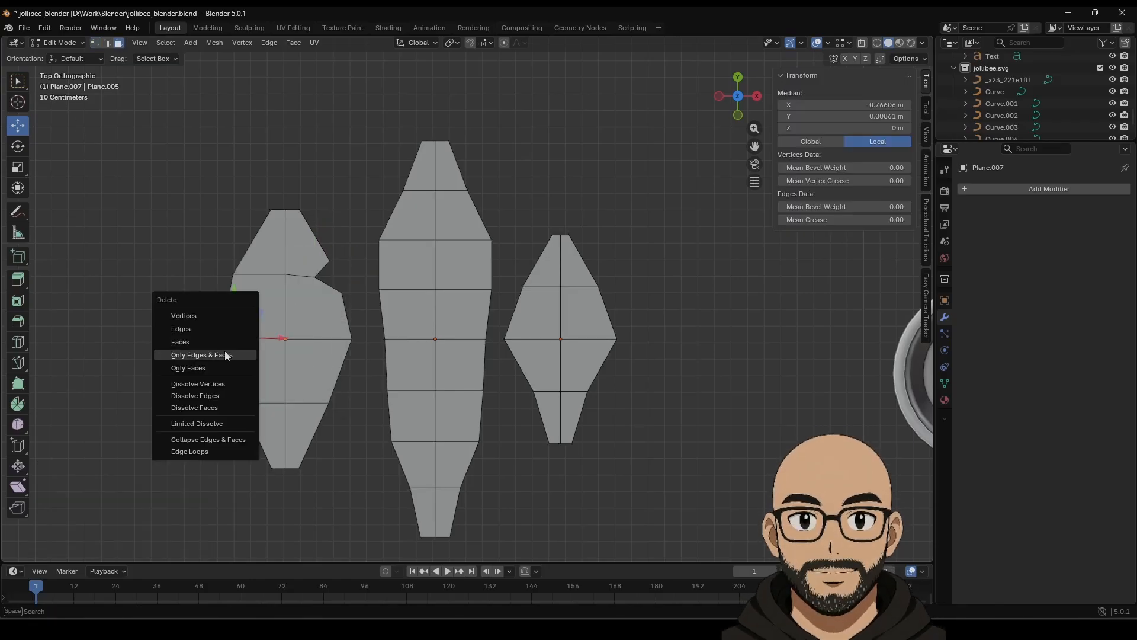
pyautogui.click(205, 346)
pyautogui.press('Tab')
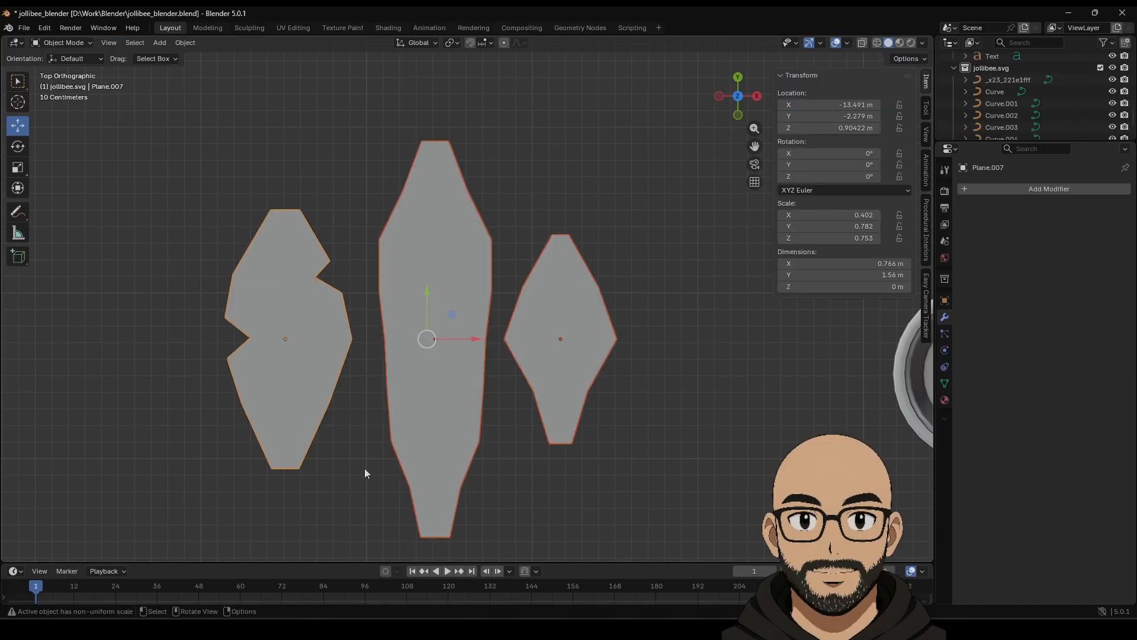
# Bevel four outline vertices of the middle leaf together: one upper, both centre-row ends and one lower.
pyautogui.press('Tab')
pyautogui.click(459, 364)
pyautogui.click(478, 288)
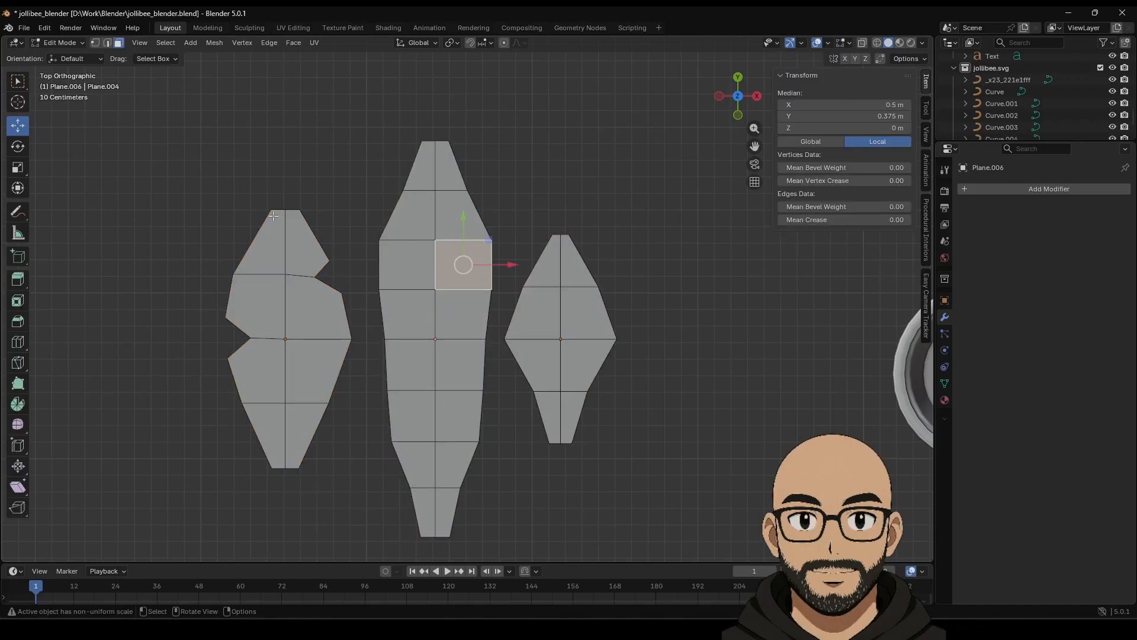
pyautogui.click(379, 240)
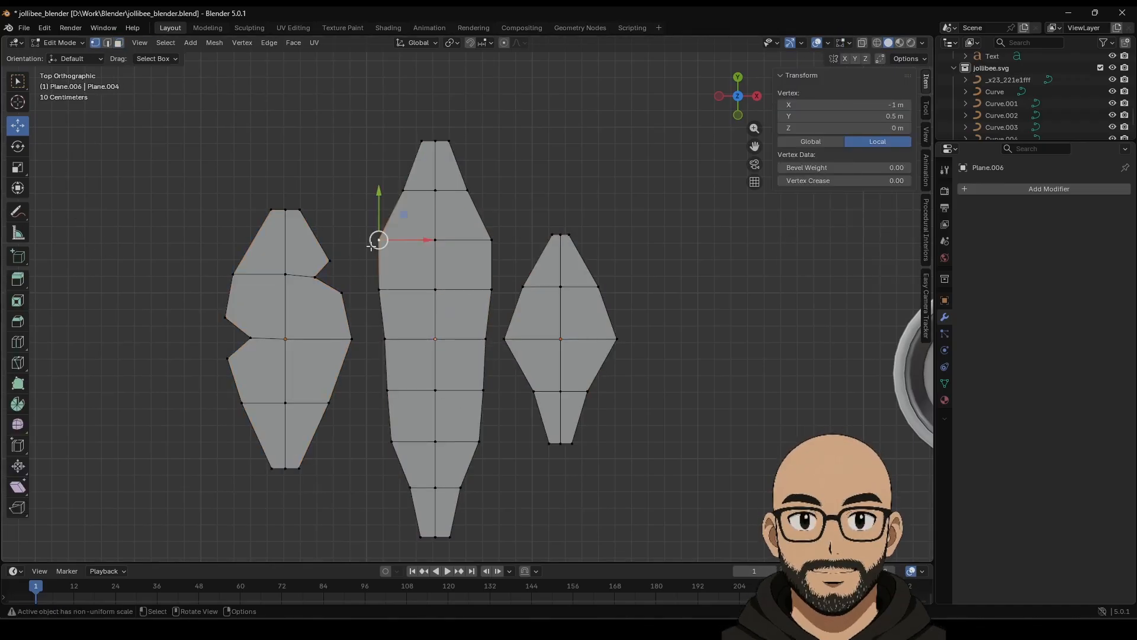
pyautogui.keyDown('shift'); pyautogui.click(486, 340); pyautogui.keyUp('shift')
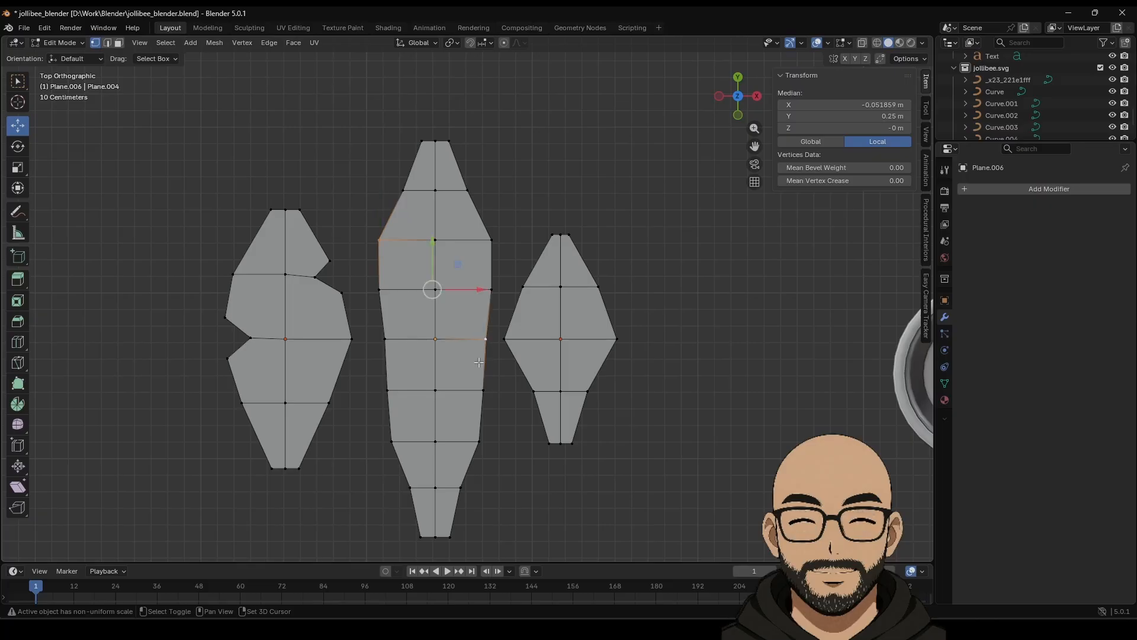
pyautogui.keyDown('shift'); pyautogui.click(393, 441); pyautogui.keyUp('shift')
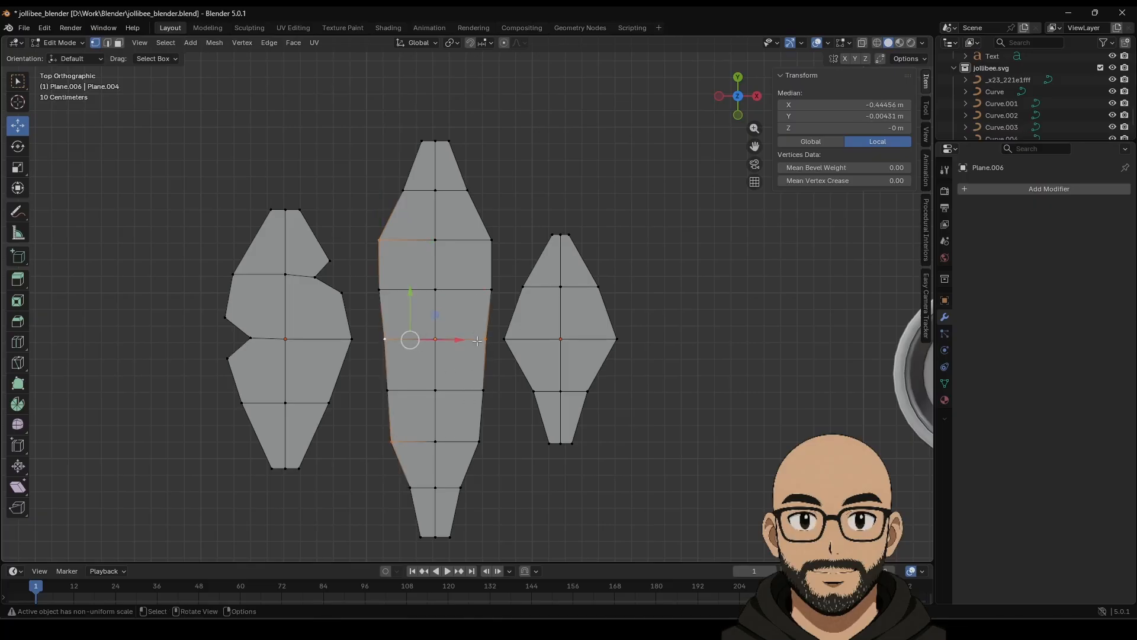
pyautogui.rightClick(454, 346)
pyautogui.click(437, 337)
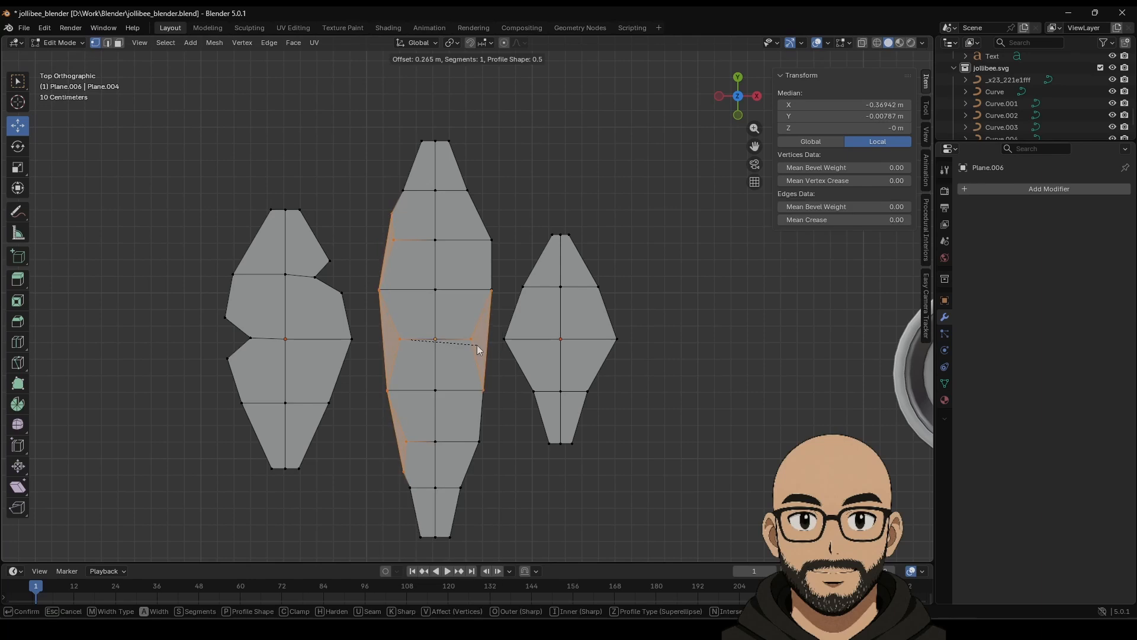
pyautogui.click(465, 347)
# Shape the middle leaf's upper notch by pulling its inner vertex toward the centre and raising its lower outline vertex.
pyautogui.click(387, 222)
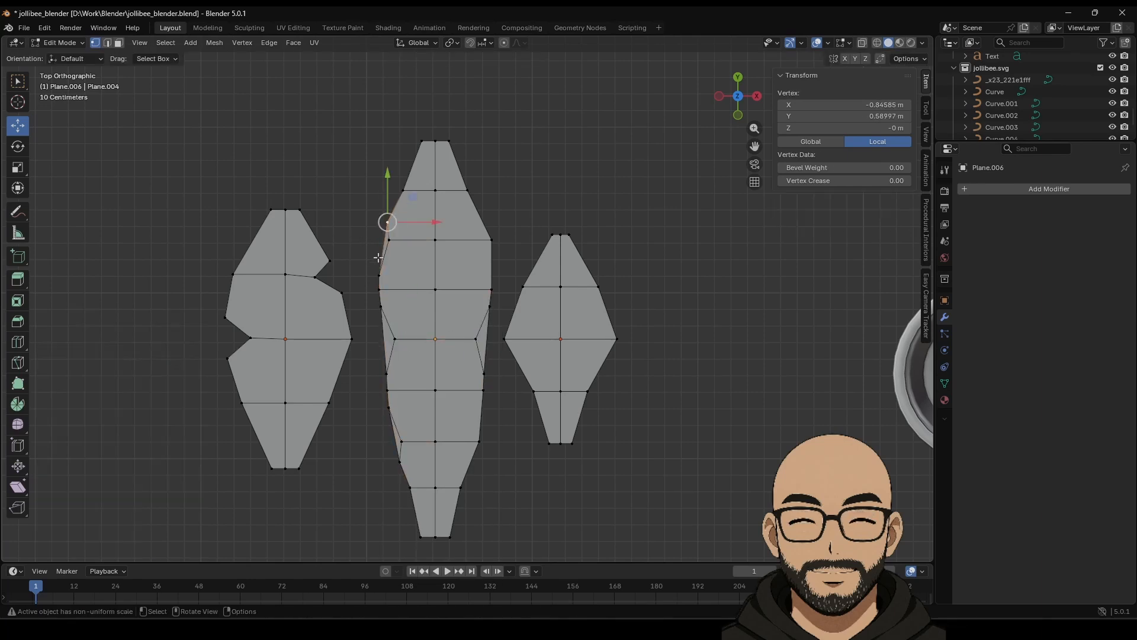
pyautogui.moveTo(387, 240)
pyautogui.mouseDown()
pyautogui.moveTo(404, 248)
pyautogui.moveTo(384, 249)
pyautogui.mouseUp()
pyautogui.click(379, 274)
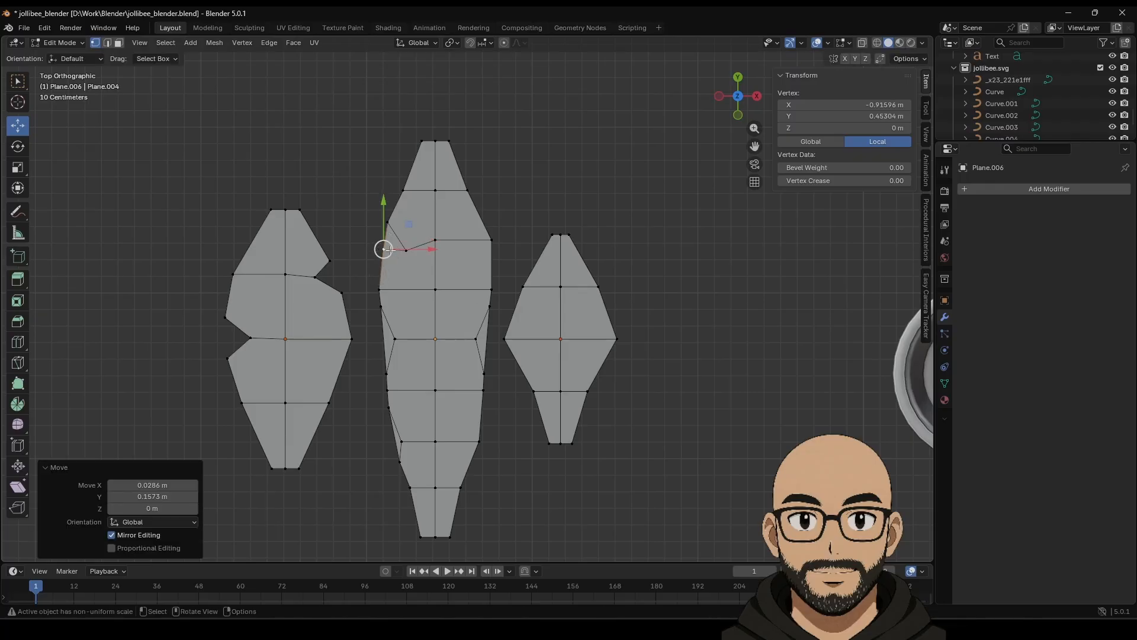
# Shape the centre-row notch facing the pot by moving its inner vertex inward and its lower outline vertex up level with it.
pyautogui.click(486, 371)
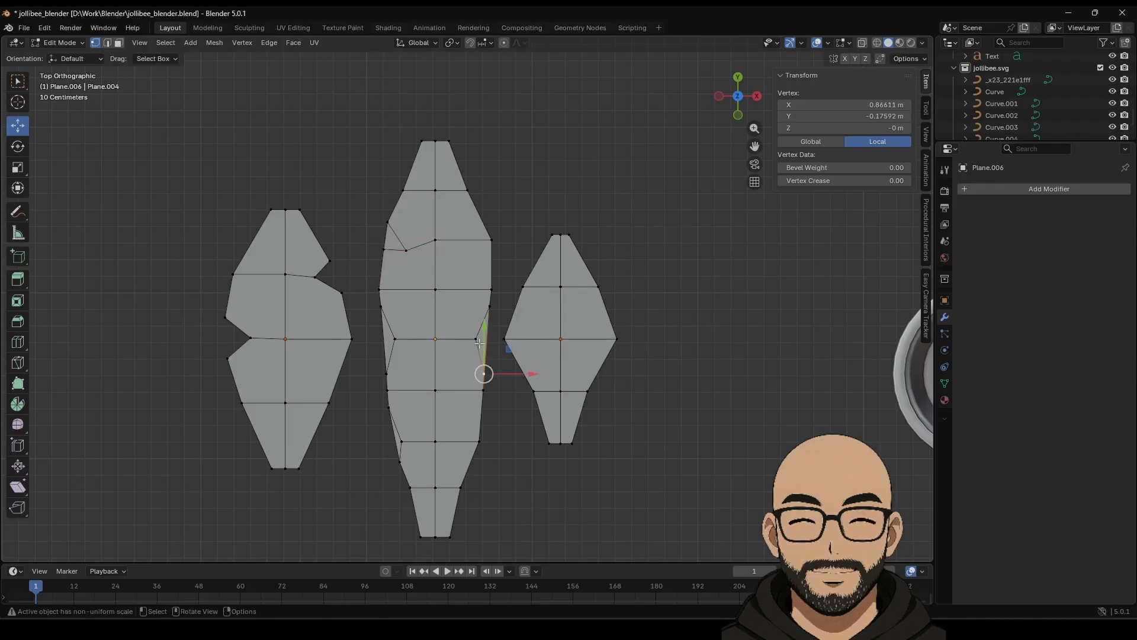
pyautogui.moveTo(472, 339); pyautogui.dragTo(465, 336)
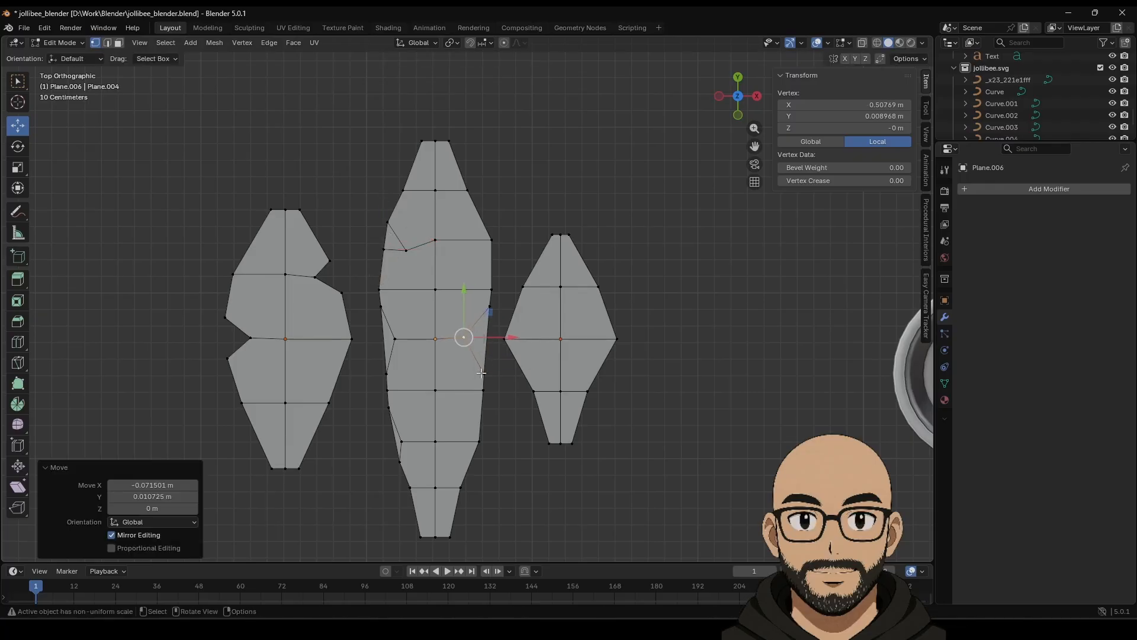
pyautogui.click(484, 373)
pyautogui.moveTo(484, 374); pyautogui.dragTo(488, 336)
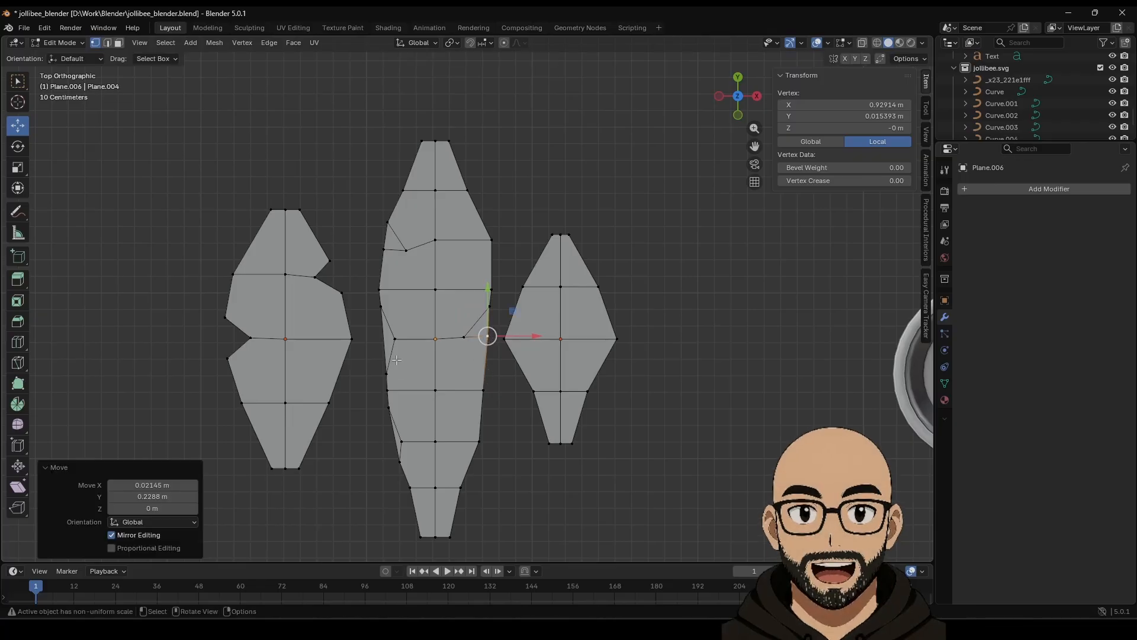
# Shape the centre-row and lower notches on the middle leaf's other edge, pulling inner vertices inward and raising the lower outline vertices.
pyautogui.click(395, 339)
pyautogui.moveTo(395, 339)
pyautogui.mouseDown()
pyautogui.moveTo(403, 333)
pyautogui.moveTo(377, 354)
pyautogui.moveTo(379, 332)
pyautogui.mouseUp()
pyautogui.click(401, 439)
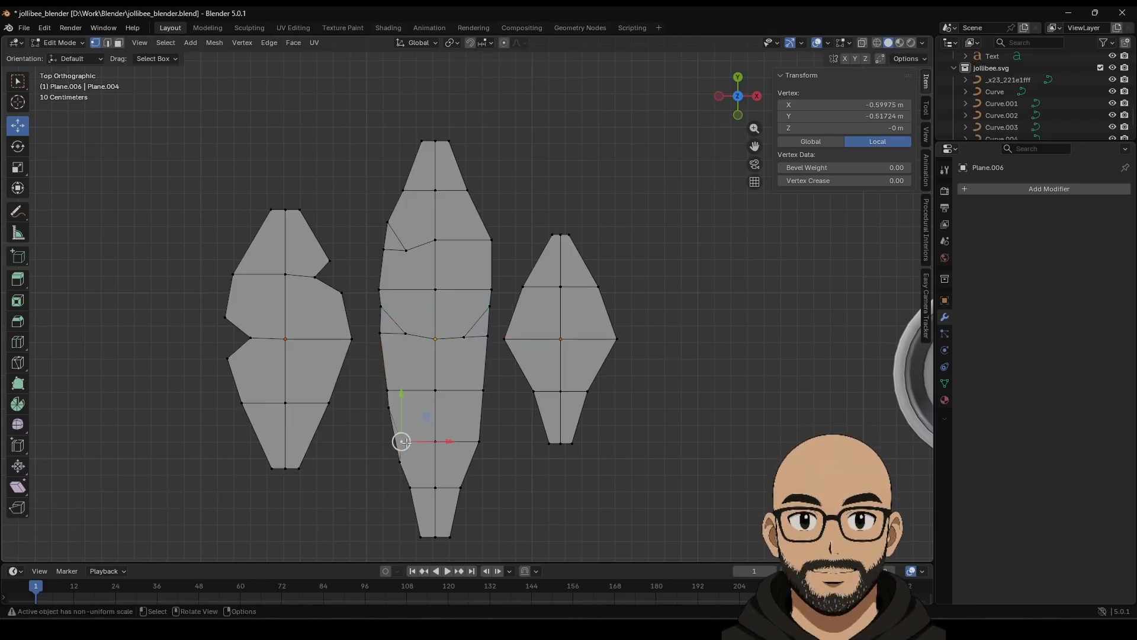
pyautogui.moveTo(401, 439)
pyautogui.mouseDown()
pyautogui.moveTo(414, 437)
pyautogui.moveTo(398, 459)
pyautogui.moveTo(389, 437)
pyautogui.moveTo(395, 443)
pyautogui.mouseUp()
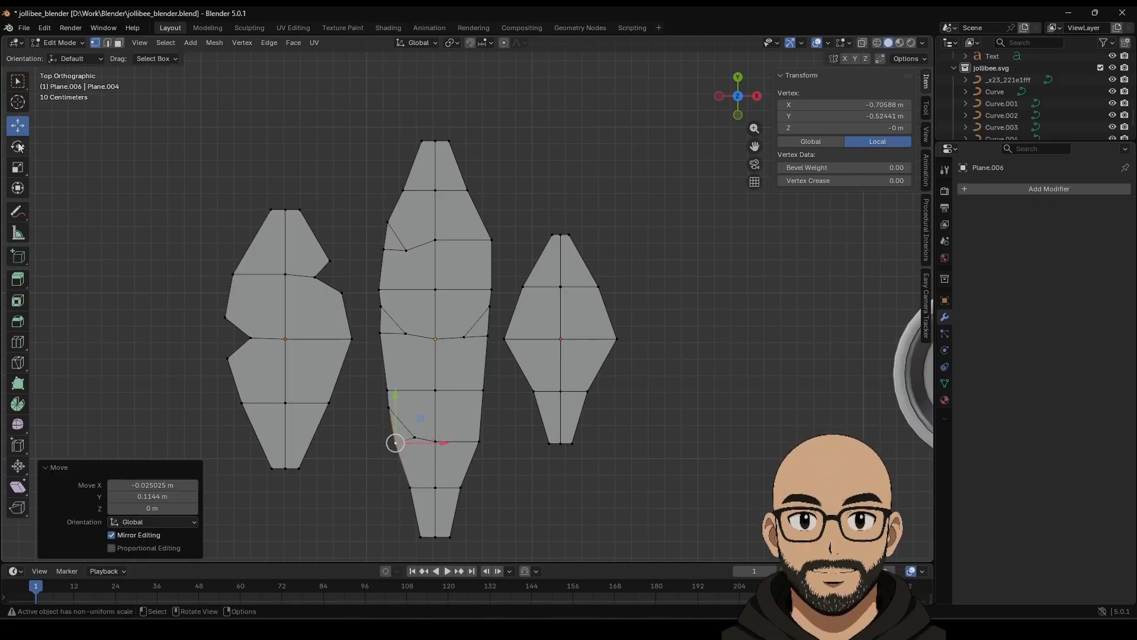
# Try to lower and bevel the corner vertex at the middle leaf's upper tip on the side facing the pot.
pyautogui.click(448, 141)
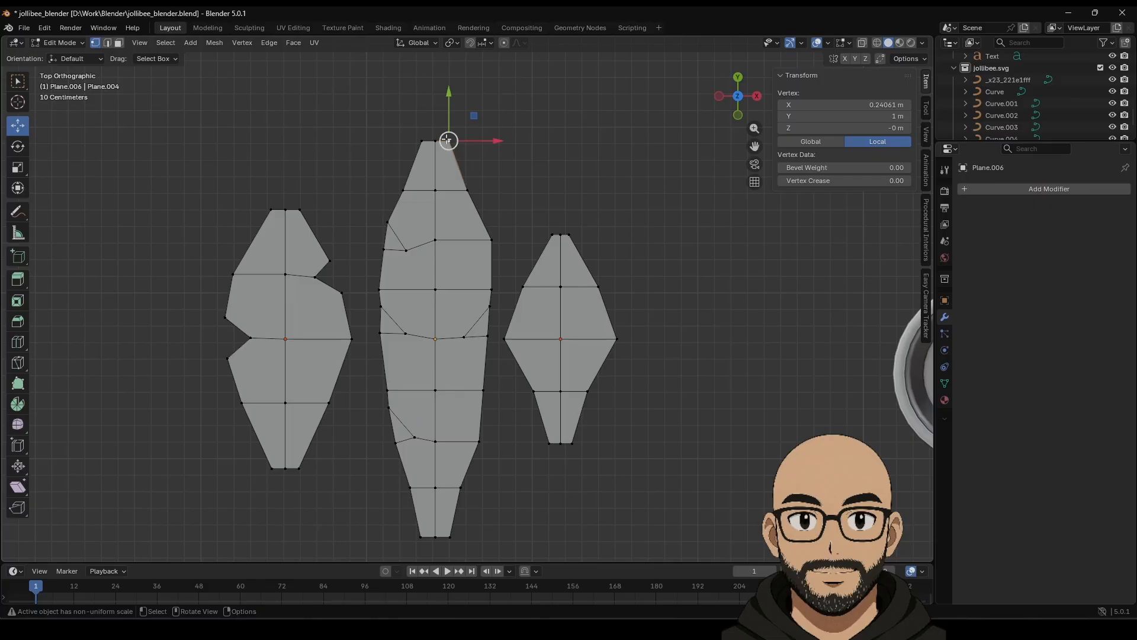
pyautogui.moveTo(448, 141); pyautogui.dragTo(456, 161)
pyautogui.hotkey('ctrl', 'v')
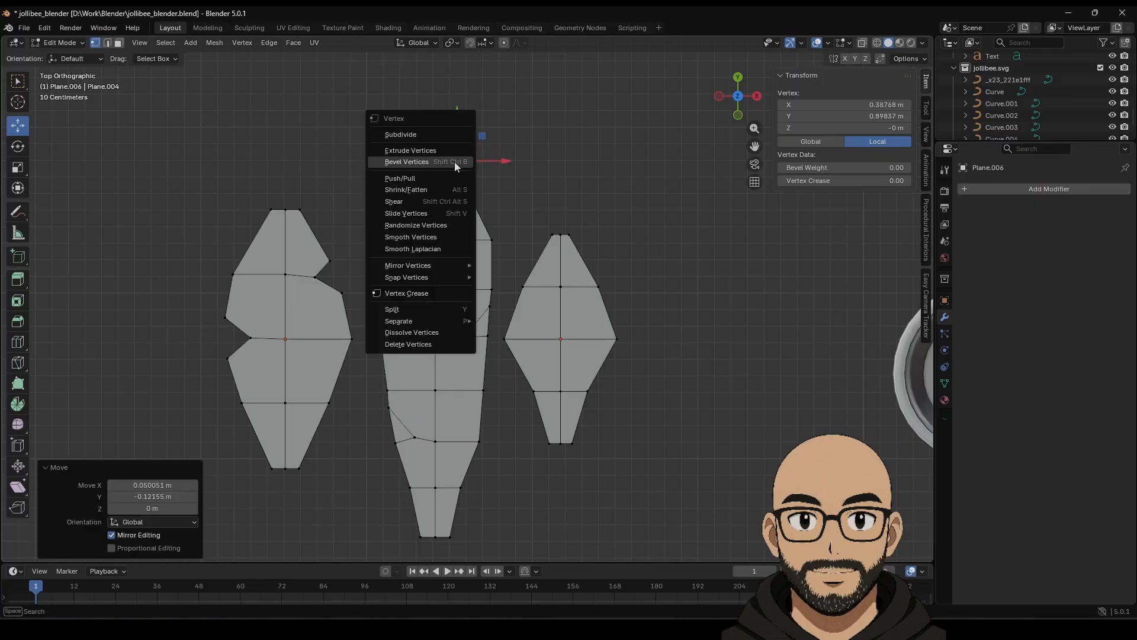
pyautogui.click(415, 162)
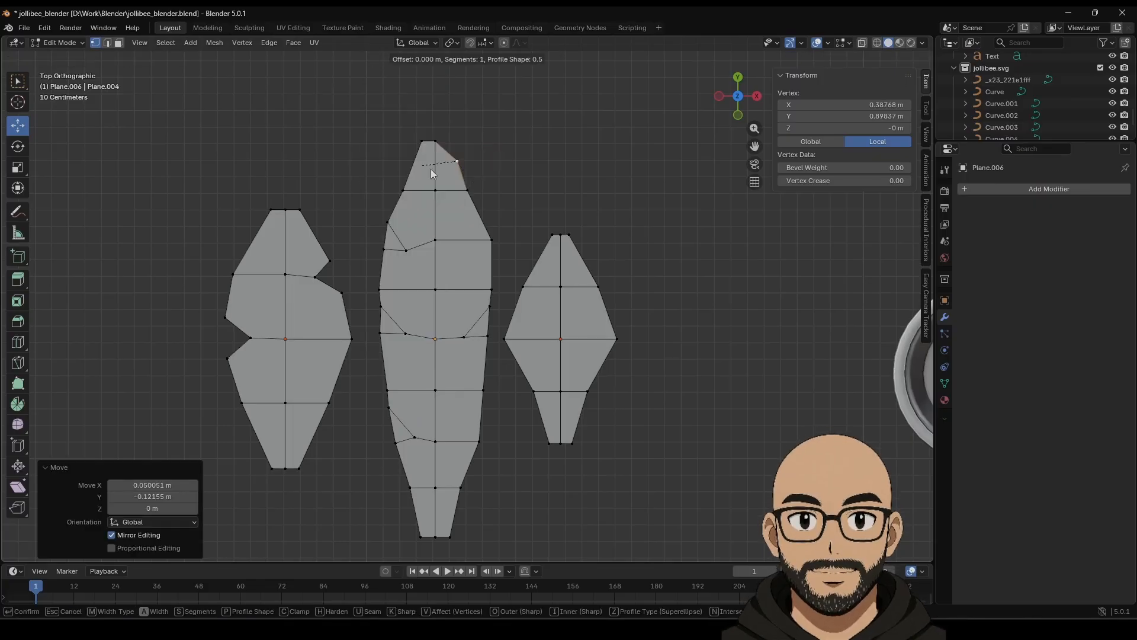
pyautogui.click(501, 186)
pyautogui.hotkey('ctrl', 'z')
pyautogui.hotkey('ctrl', 'z')
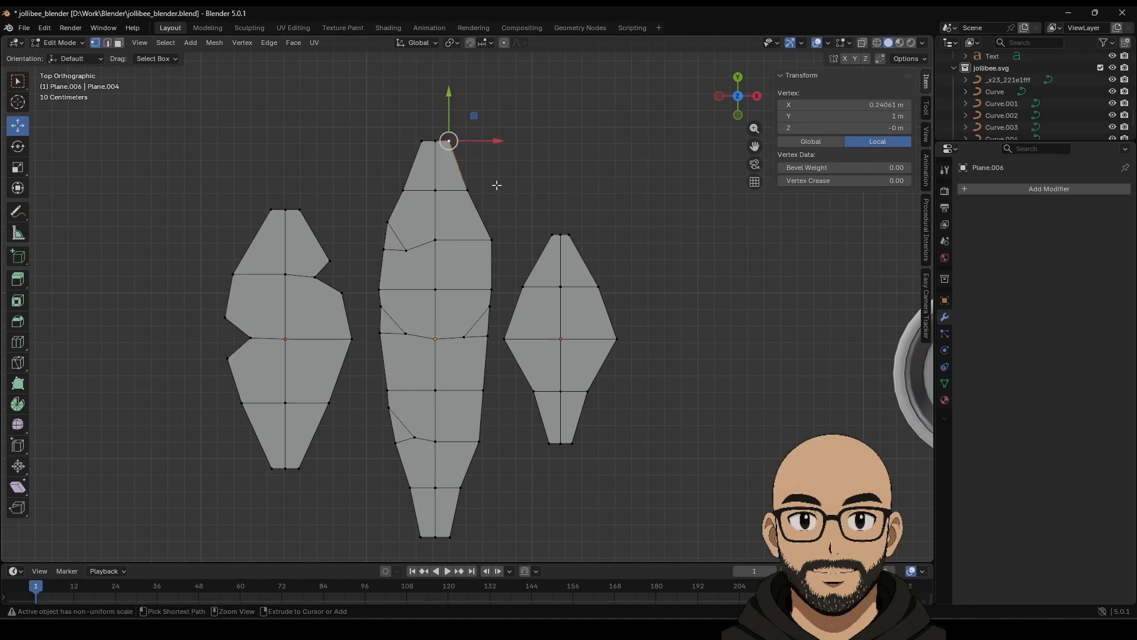
# Undo the trial edits to the corner vertex at the middle leaf's upper tip.
pyautogui.hotkey('ctrl', 'z')
pyautogui.click(466, 192)
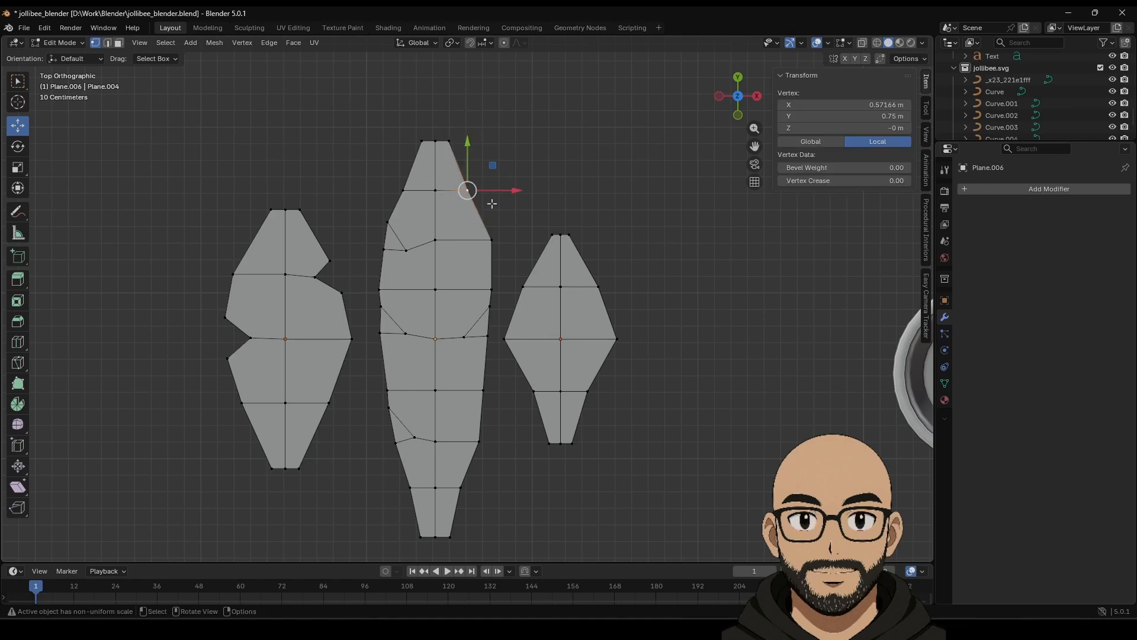
pyautogui.hotkey('ctrl', 'z')
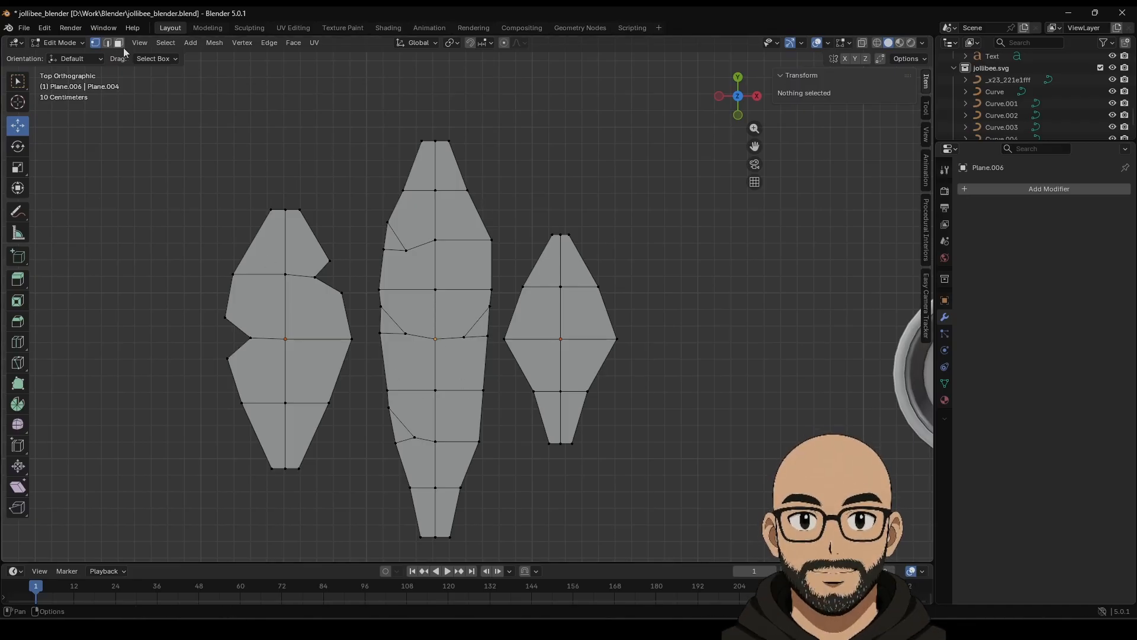
# Delete the four small notch faces along the middle leaf's edges and return to Object Mode.
pyautogui.click(392, 238)
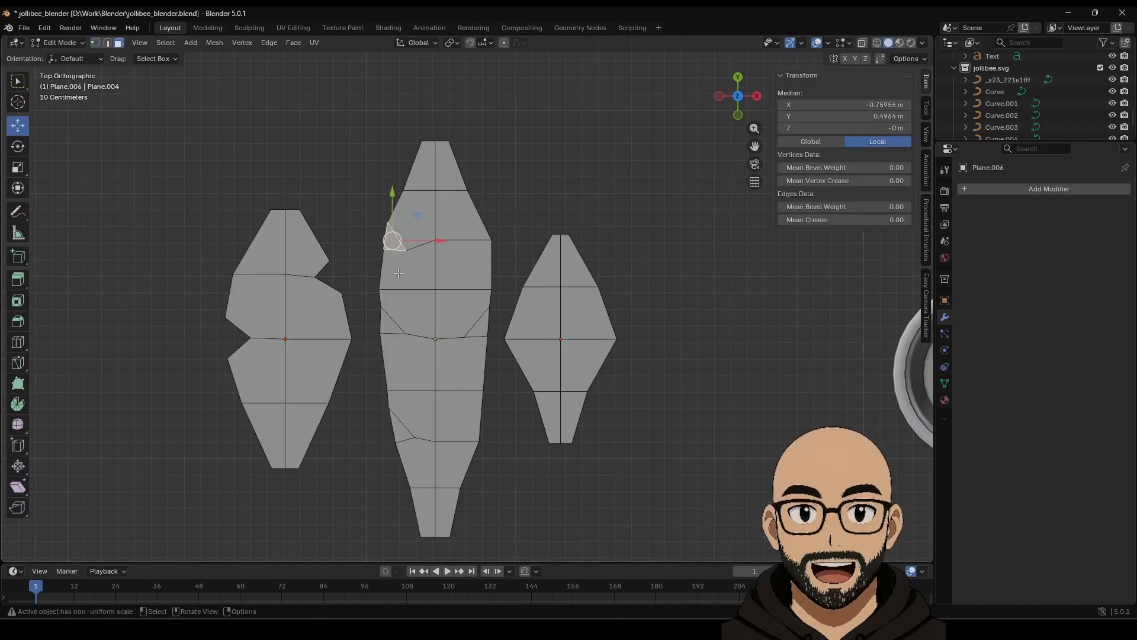
pyautogui.press('x')
pyautogui.click(372, 307)
pyautogui.click(388, 323)
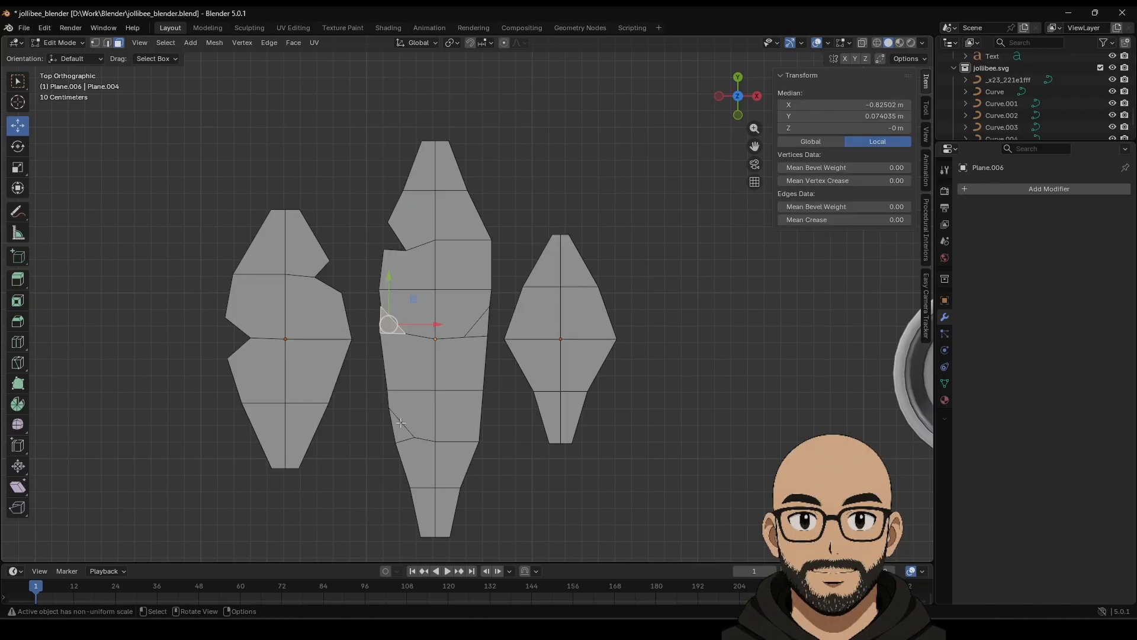
pyautogui.keyDown('shift'); pyautogui.click(478, 330); pyautogui.keyUp('shift')
pyautogui.press('x')
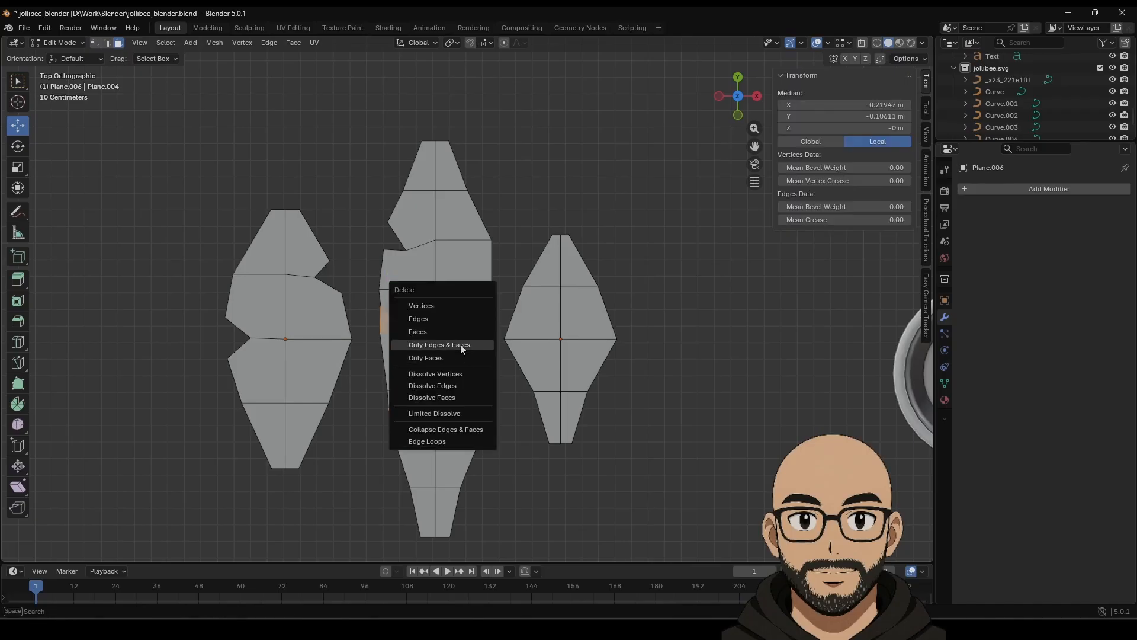
pyautogui.click(454, 330)
pyautogui.press('Tab')
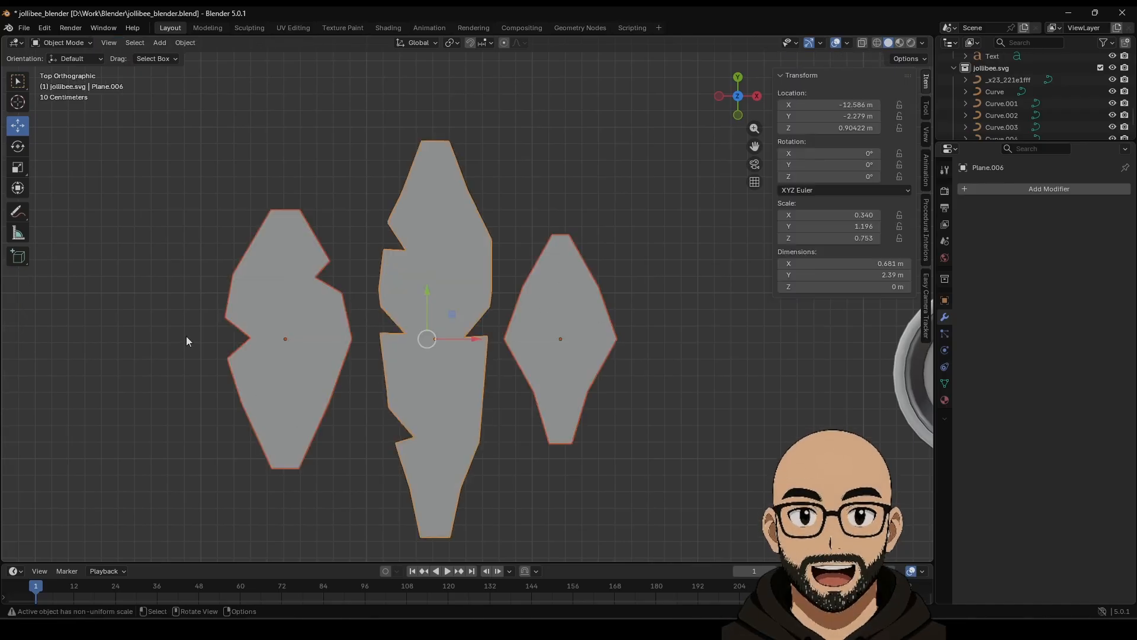
# Add a Solidify modifier to the middle leaf with a thickness of 0.07 m.
pyautogui.moveTo(367, 339); pyautogui.dragTo(699, 190, button='middle')
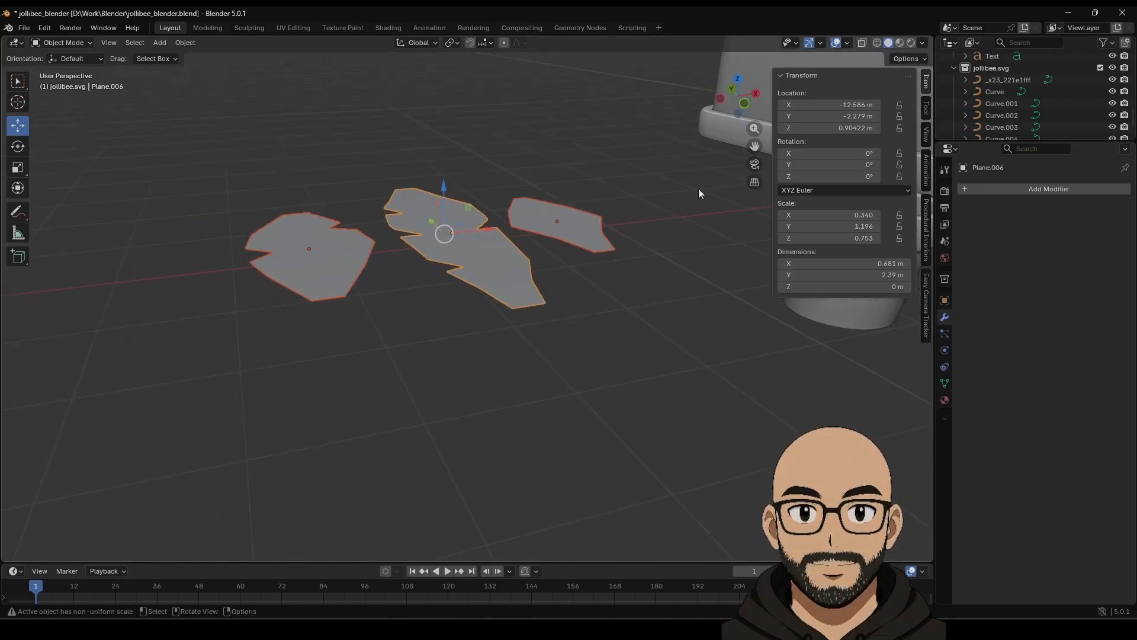
pyautogui.click(1054, 189)
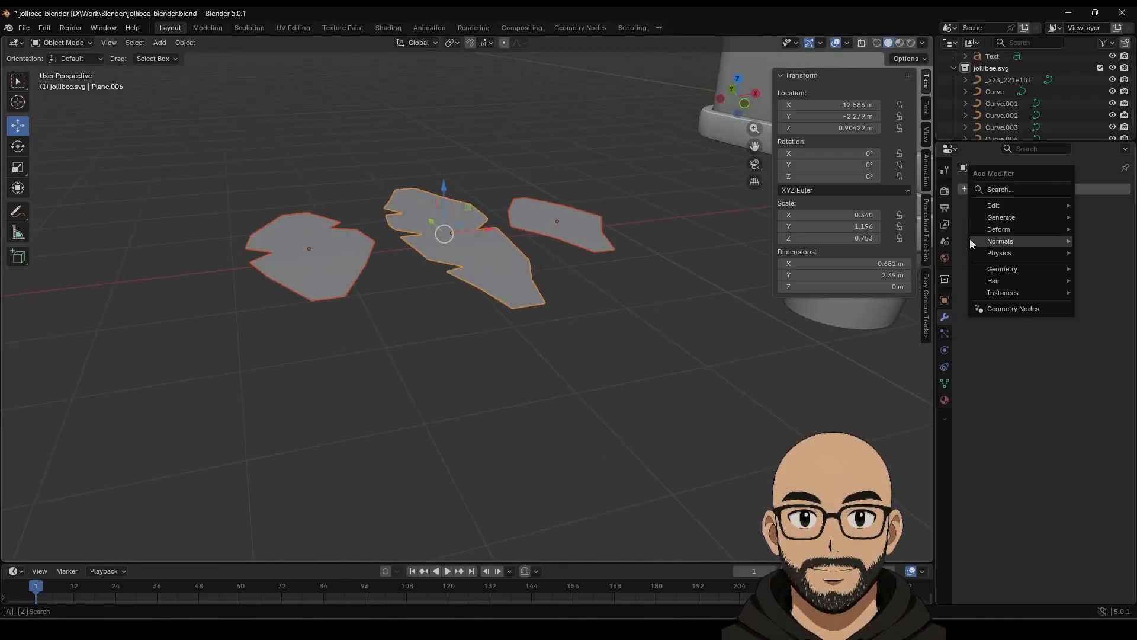
pyautogui.press('Escape')
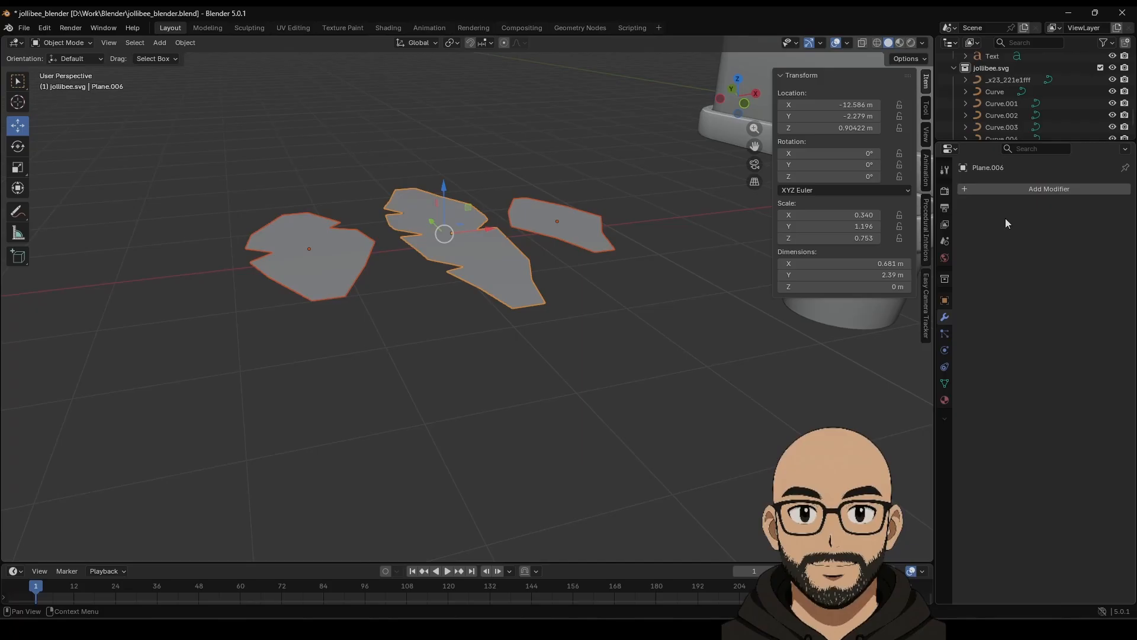
pyautogui.click(1009, 188)
pyautogui.moveTo(985, 211)
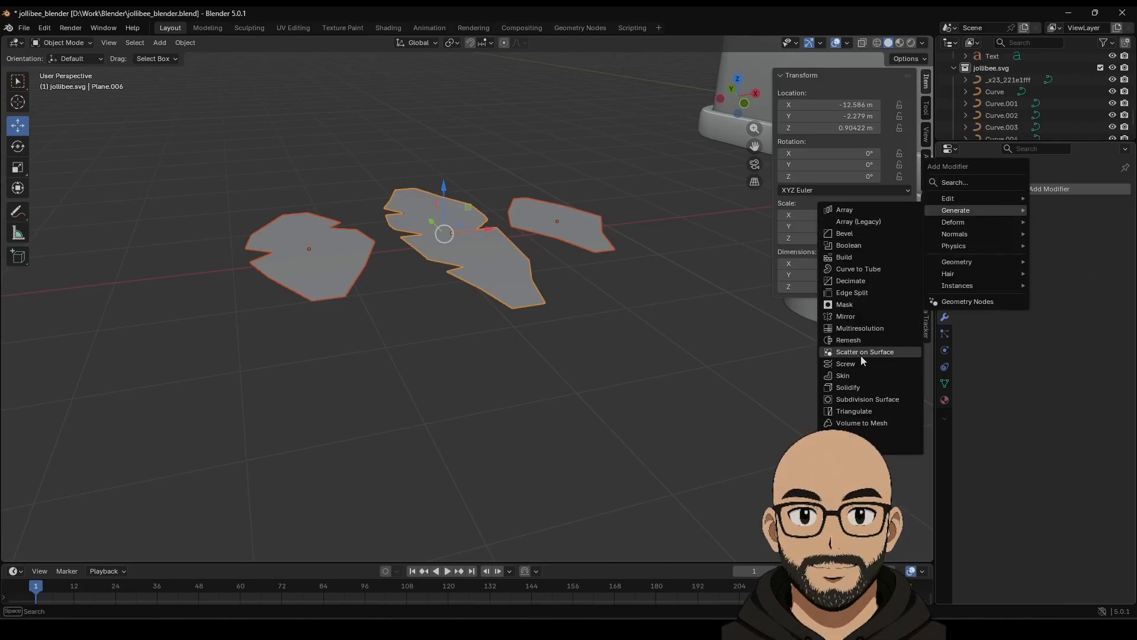
pyautogui.click(857, 387)
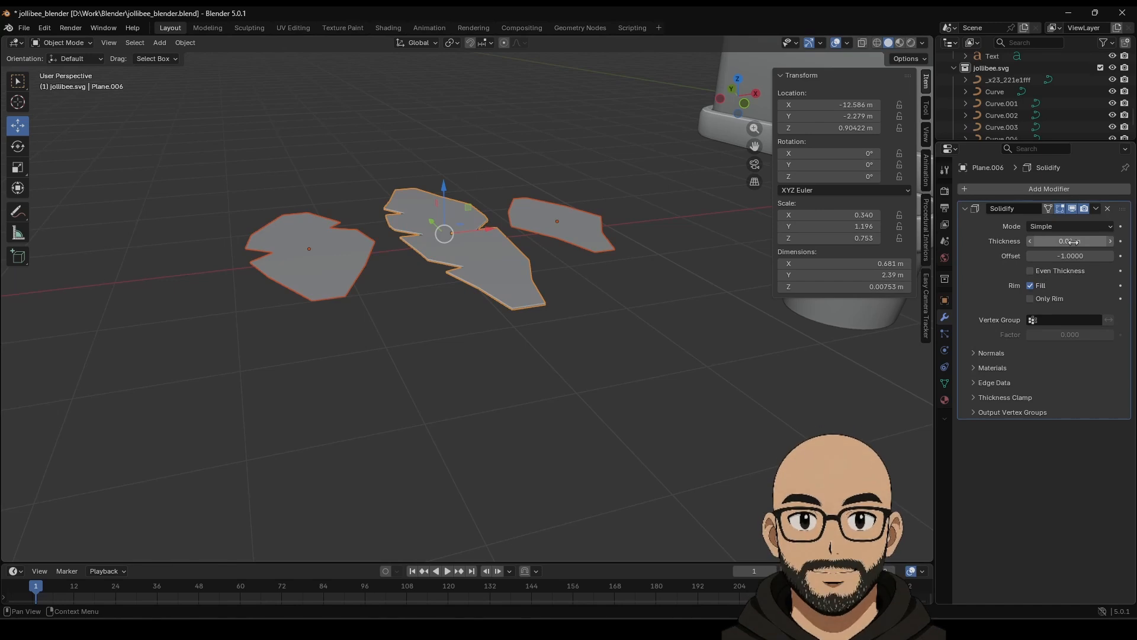
pyautogui.moveTo(1070, 241)
pyautogui.mouseDown()
pyautogui.moveTo(1089, 241)
pyautogui.moveTo(1072, 241)
pyautogui.mouseUp()
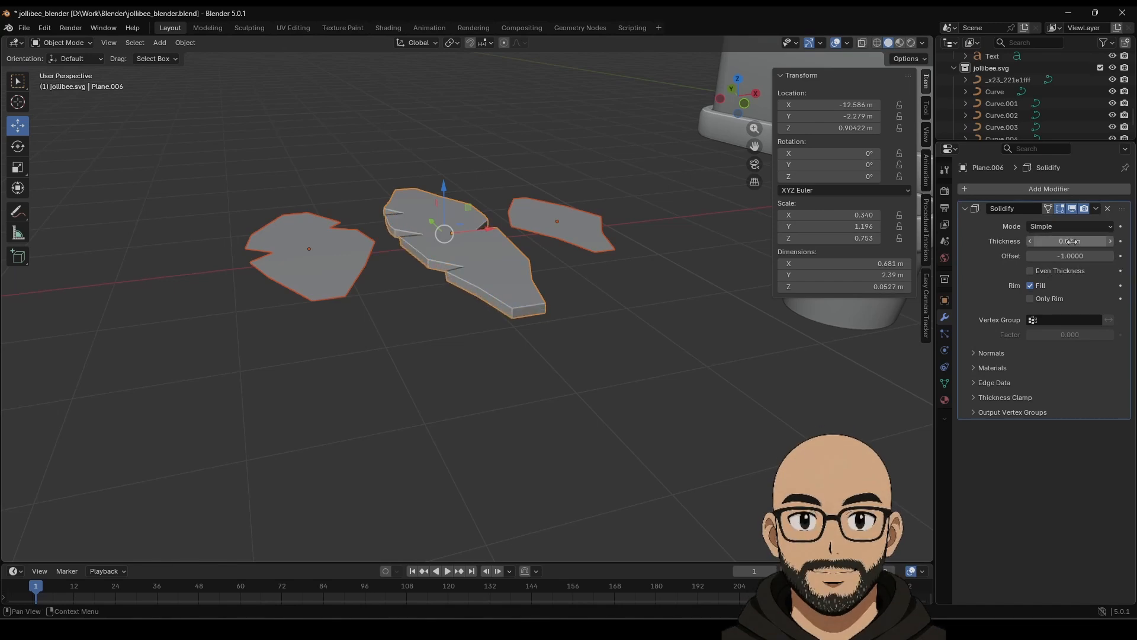
# Try a Bevel modifier on the middle leaf with an amount of 0.43 m and 16 segments.
pyautogui.click(1036, 190)
pyautogui.moveTo(1011, 200)
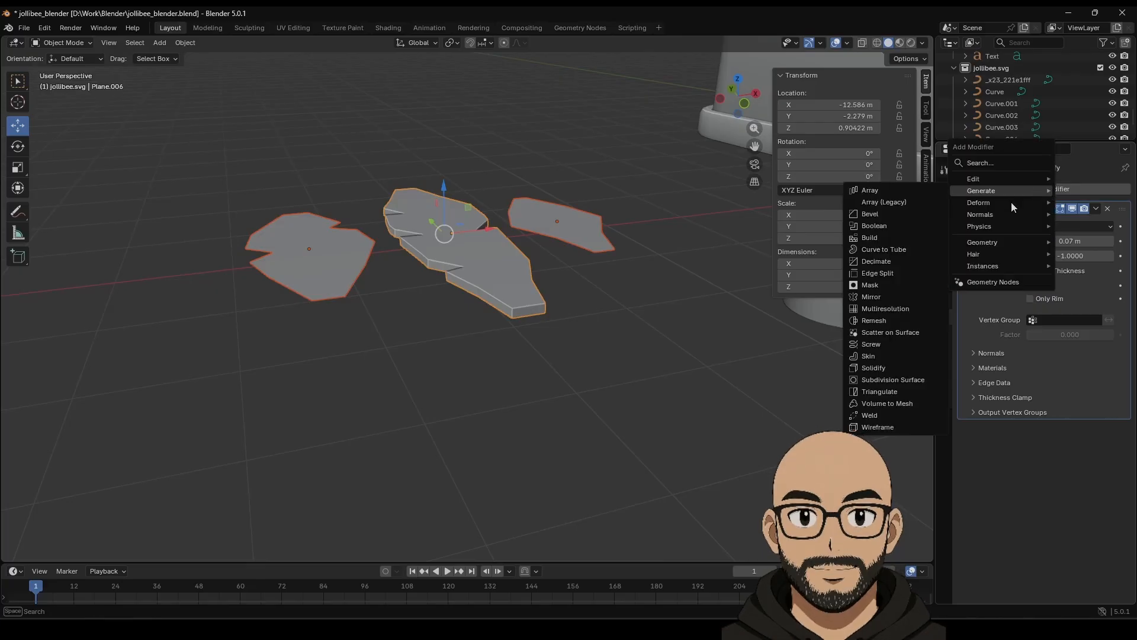
pyautogui.click(909, 213)
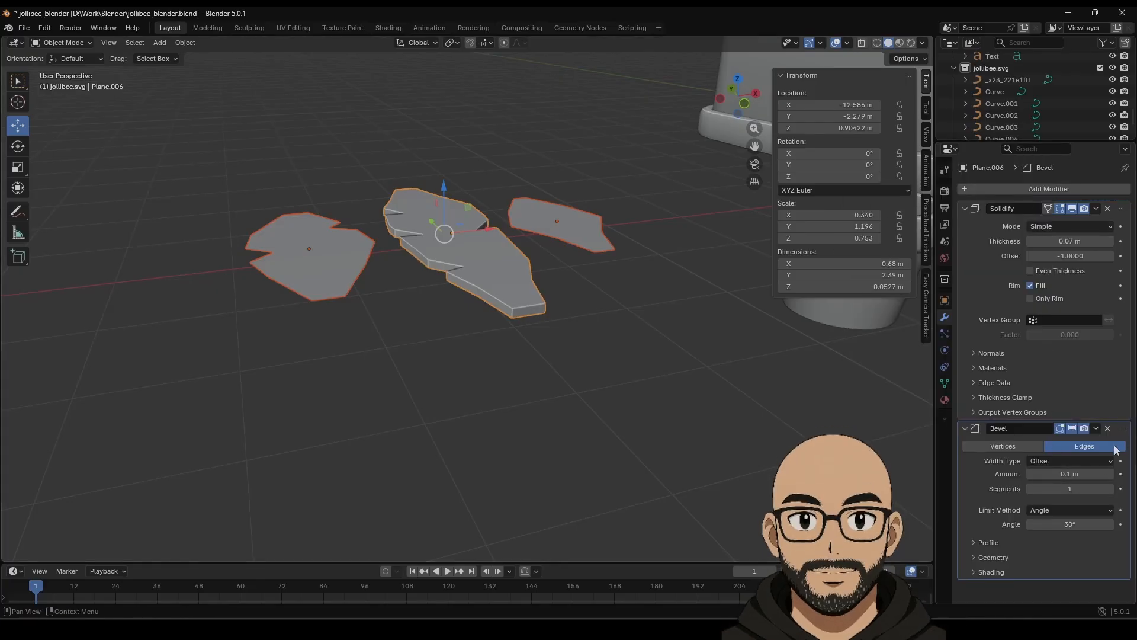
pyautogui.moveTo(1070, 473); pyautogui.dragTo(1095, 489)
pyautogui.click(1035, 189)
pyautogui.moveTo(998, 196)
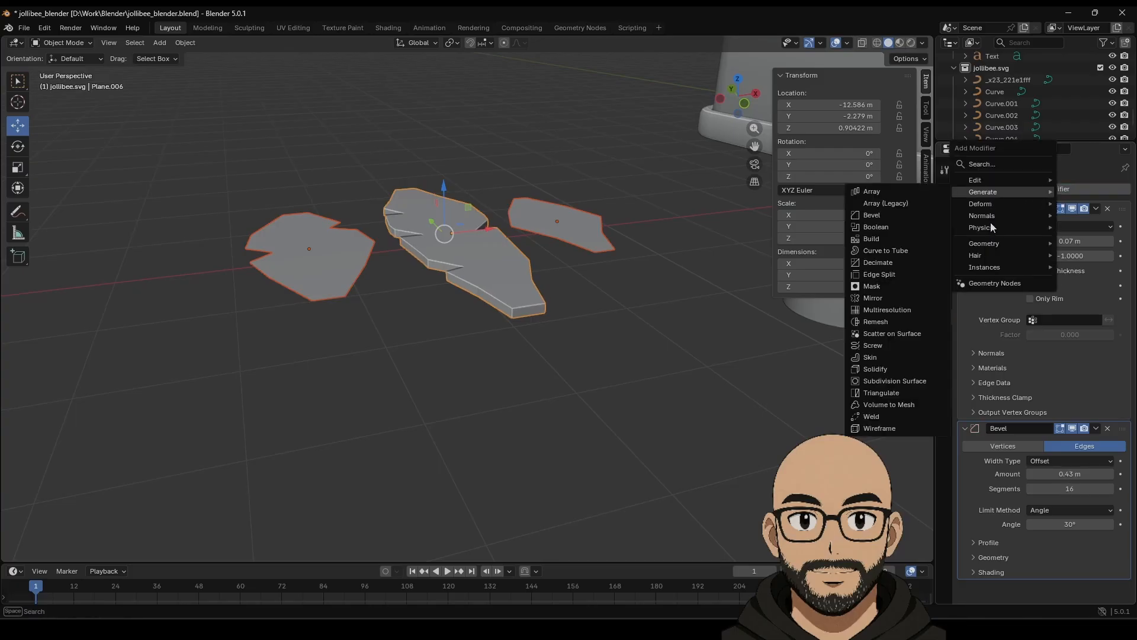
# Apply Shade Auto Smooth to all three leaves, and apply the scale of the middle leaf.
pyautogui.rightClick(507, 277)
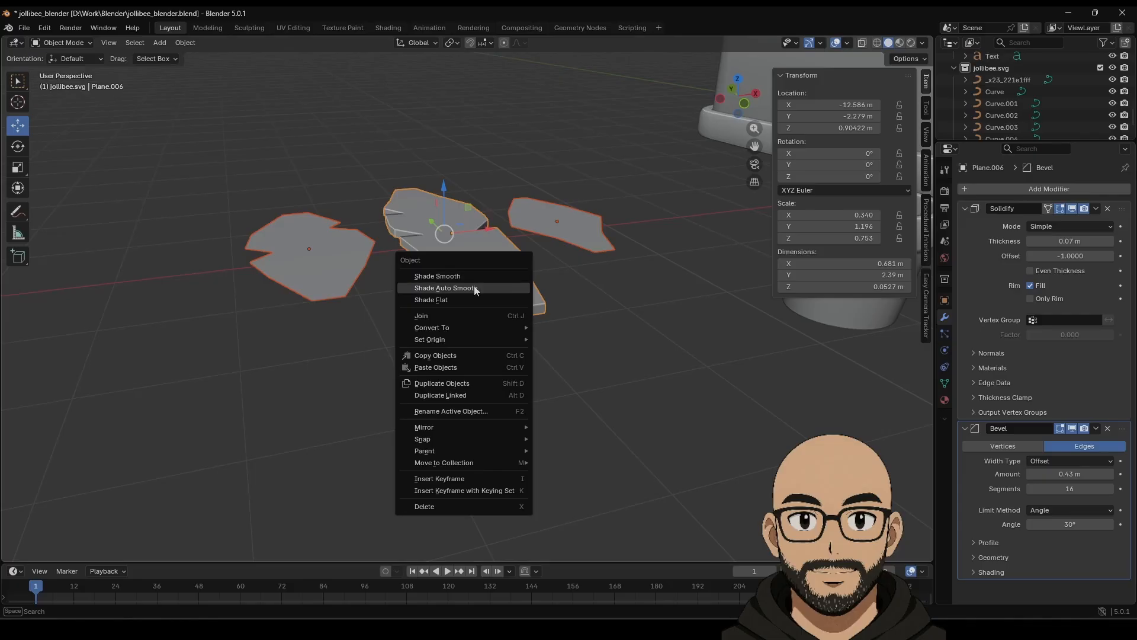
pyautogui.click(474, 288)
pyautogui.moveTo(573, 322)
pyautogui.mouseDown(button='middle')
pyautogui.moveTo(479, 372)
pyautogui.moveTo(591, 333)
pyautogui.mouseUp(button='middle')
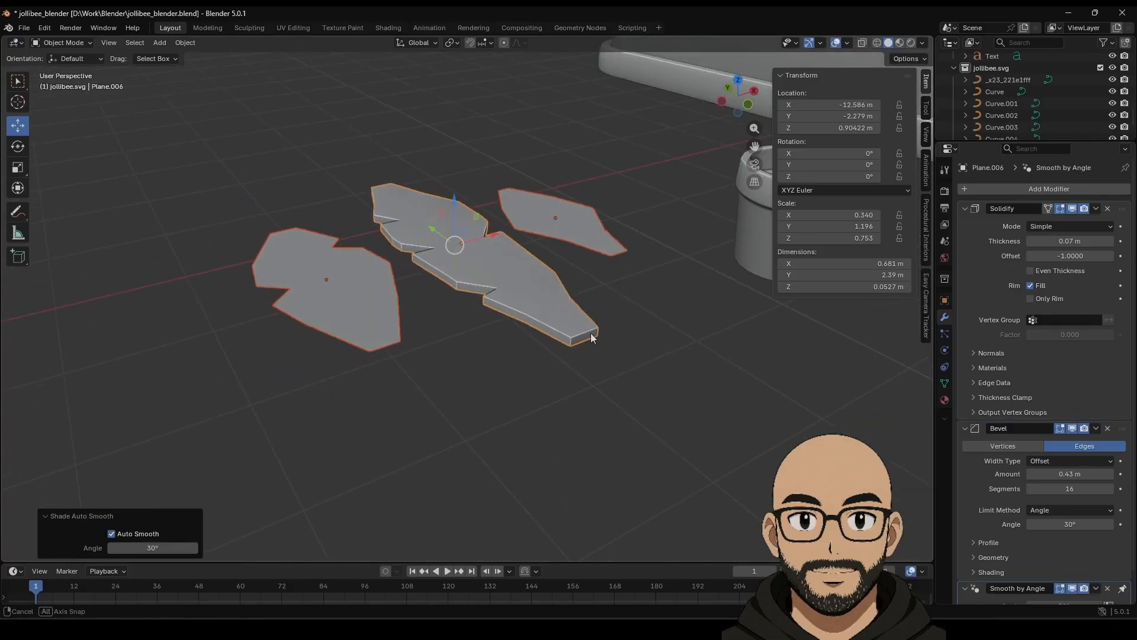
pyautogui.click(561, 319)
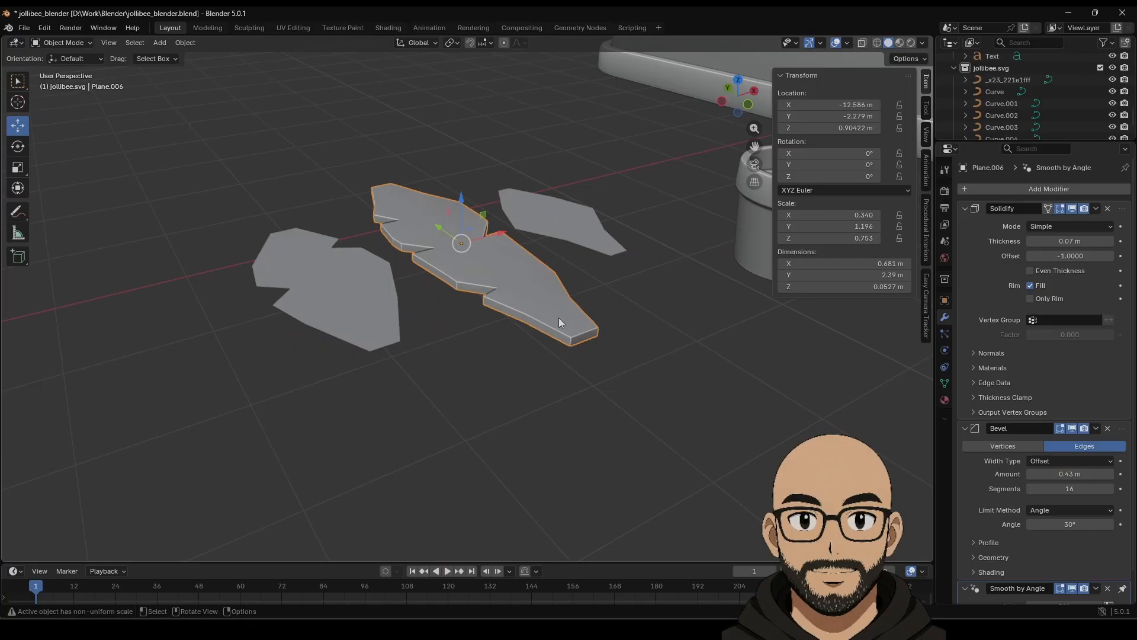
pyautogui.hotkey('ctrl', 'a')
pyautogui.click(559, 317)
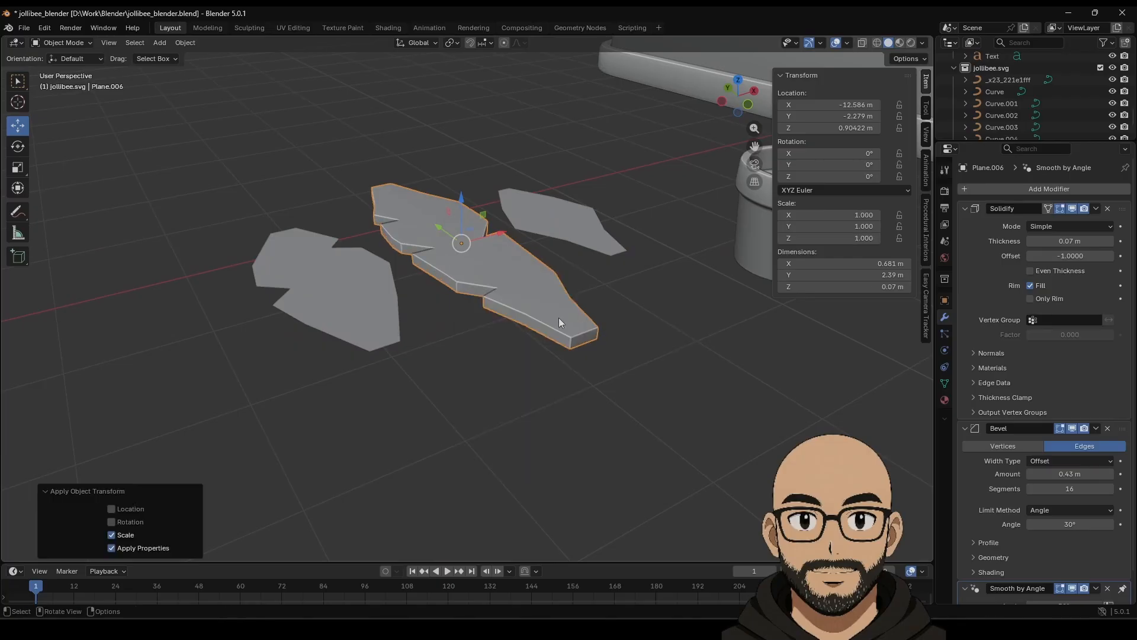
# Enable Even Thickness in the middle leaf's Solidify modifier and set its thickness to 0.05 m.
pyautogui.moveTo(597, 373); pyautogui.dragTo(576, 376, button='middle')
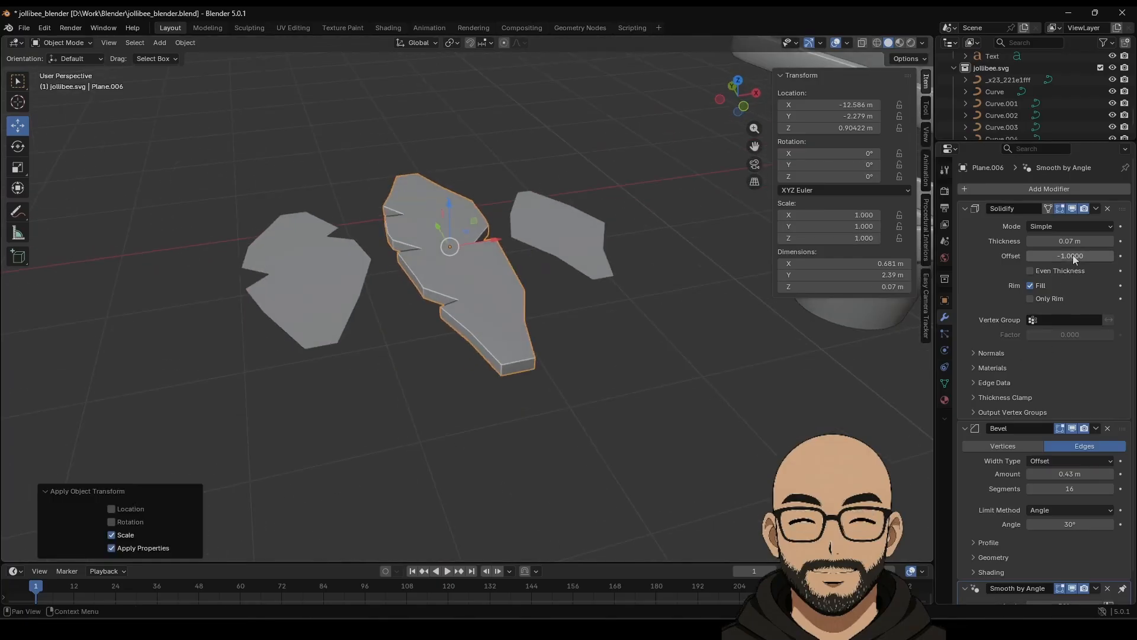
pyautogui.click(1046, 271)
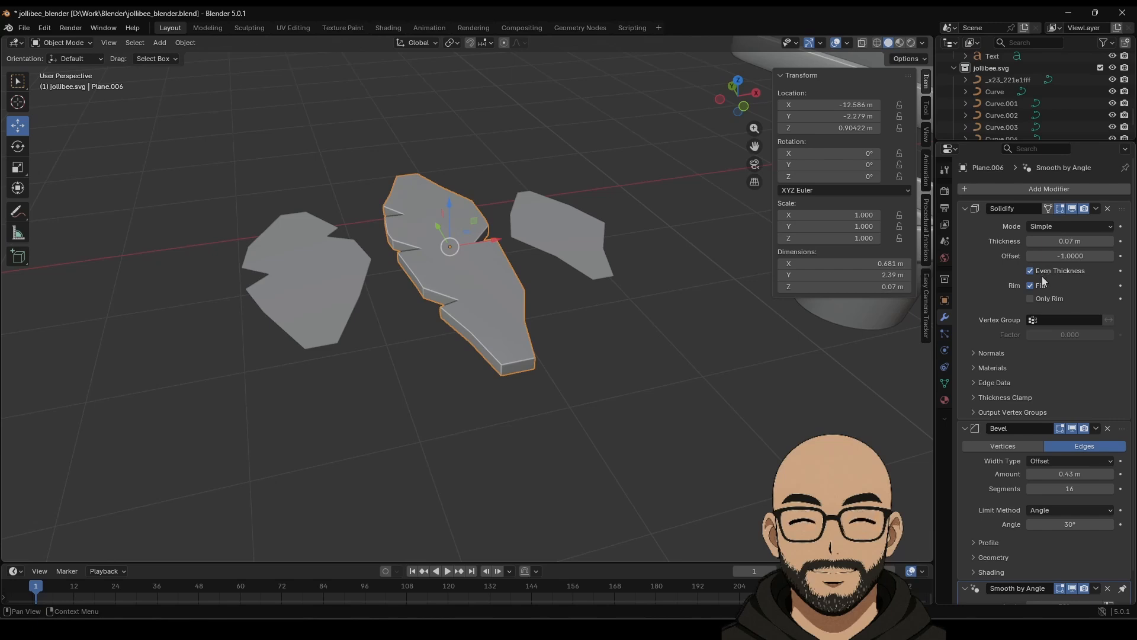
pyautogui.moveTo(1070, 241); pyautogui.dragTo(1070, 244)
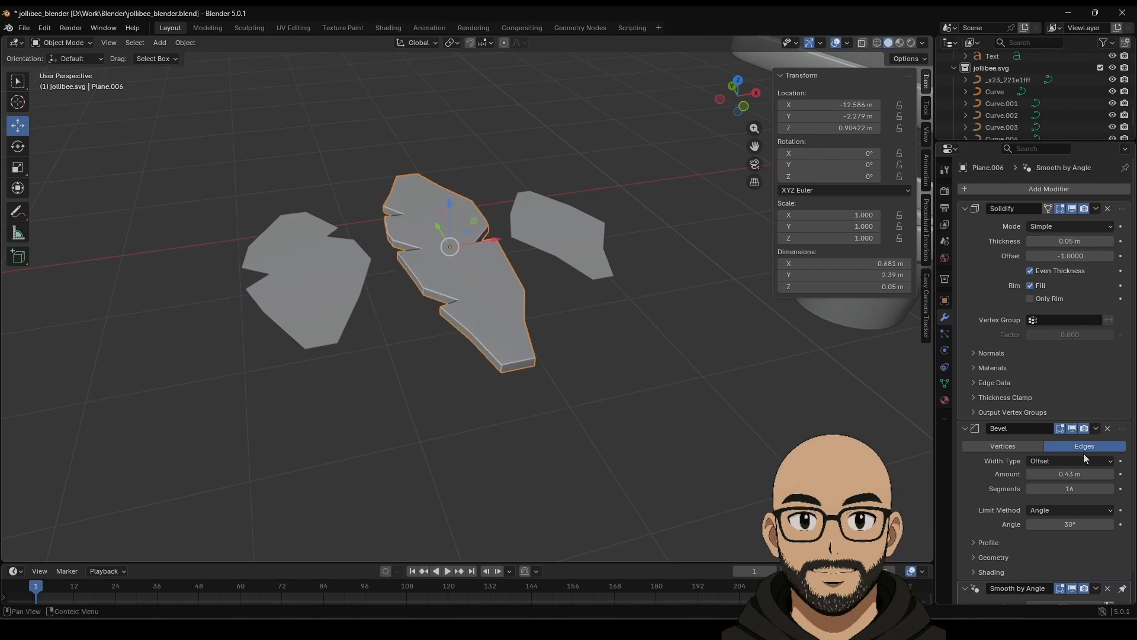
# Set the middle leaf's Bevel amount to 0 m and remove the Bevel modifier.
pyautogui.scroll(-2, 1071, 489)
pyautogui.moveTo(1070, 446); pyautogui.dragTo(1104, 432)
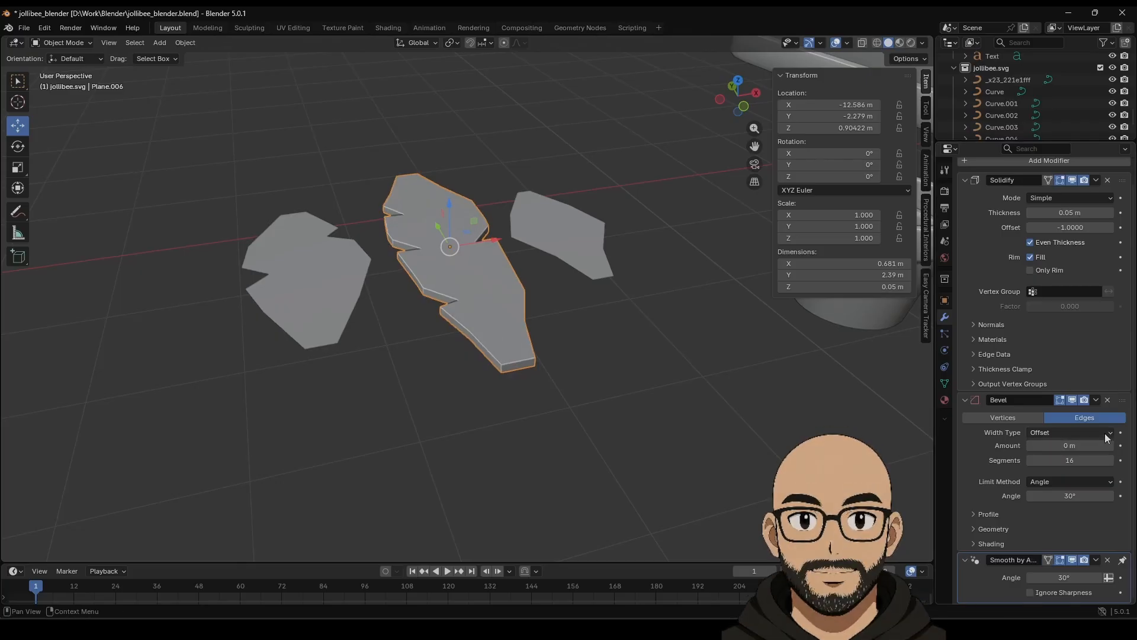
pyautogui.click(1107, 400)
# Add a Subdivision Surface modifier to the middle leaf with viewport level 2, and adjust its Solidify thickness.
pyautogui.click(1053, 190)
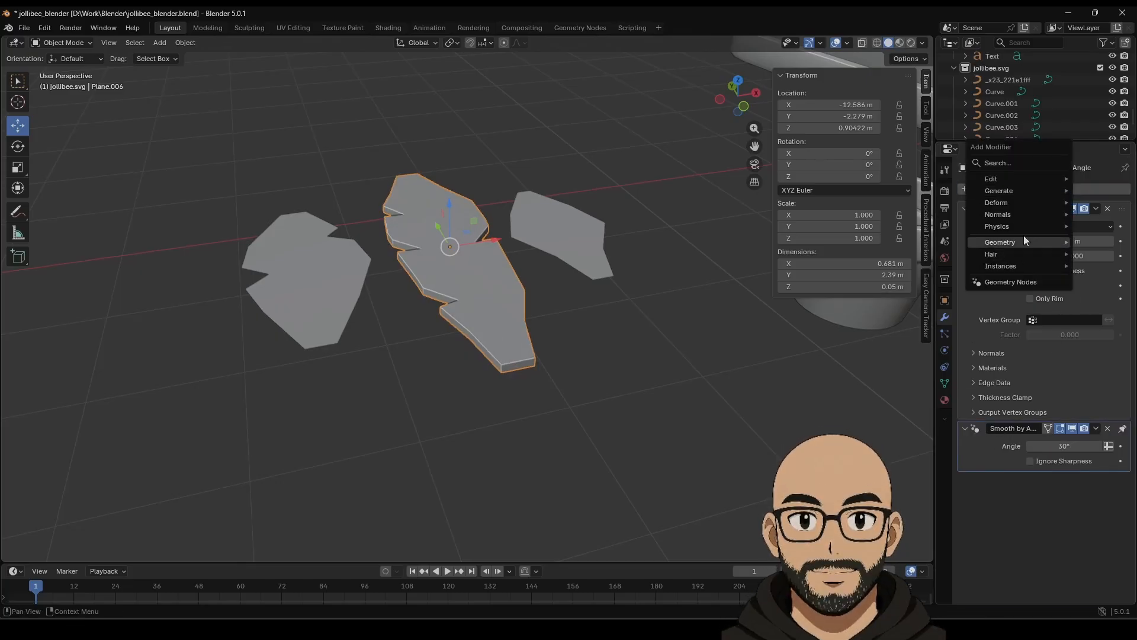
pyautogui.moveTo(1000, 194)
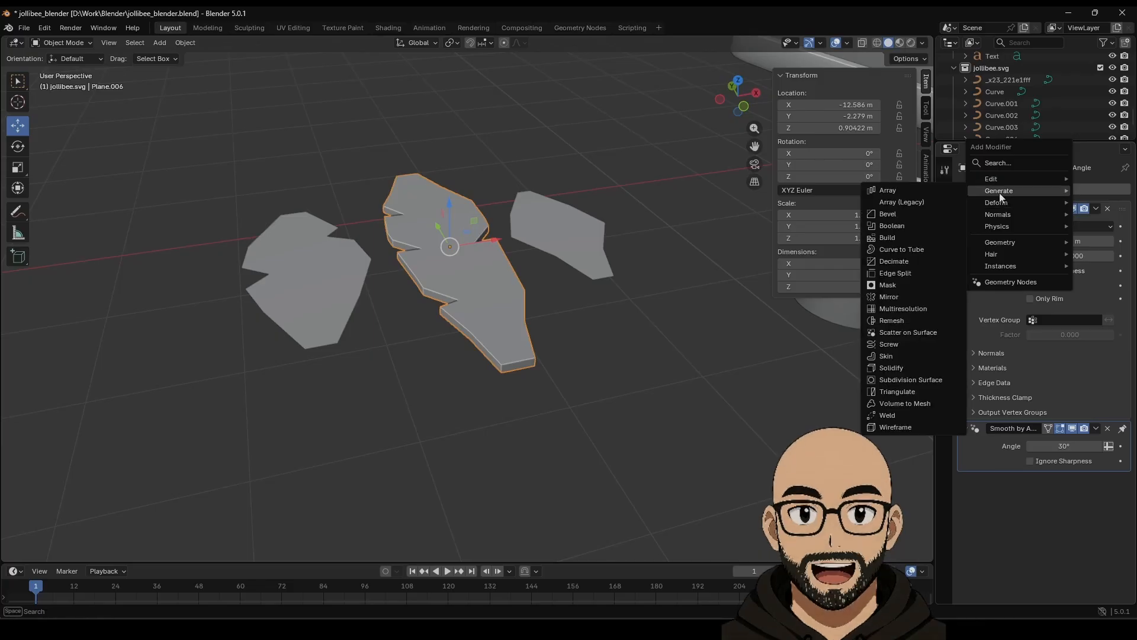
pyautogui.click(932, 377)
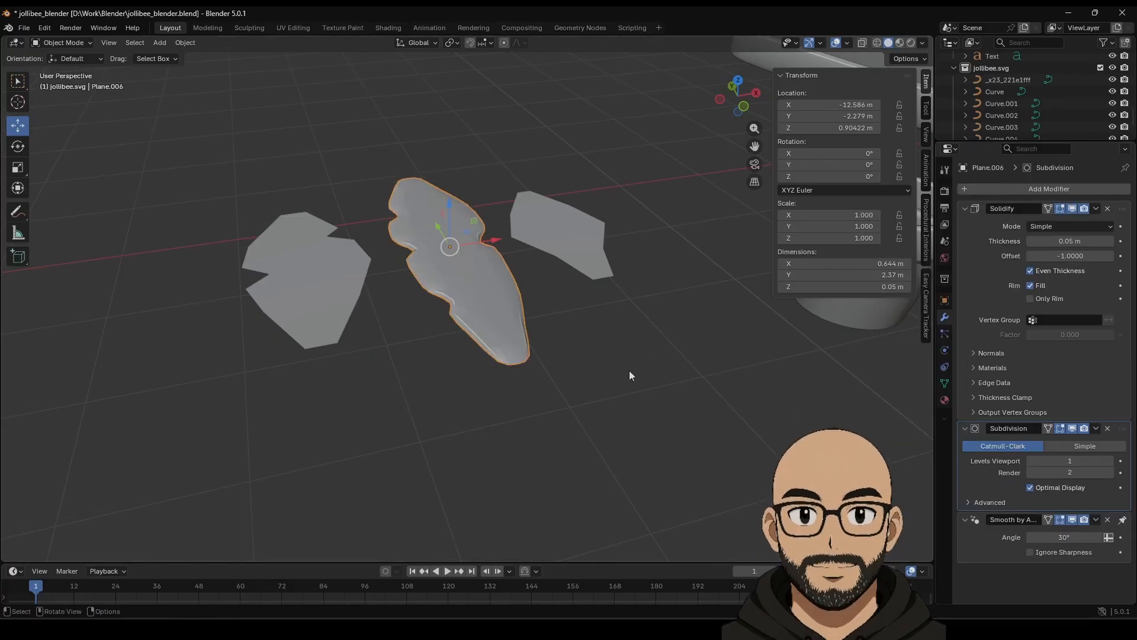
pyautogui.moveTo(629, 371)
pyautogui.mouseDown(button='middle')
pyautogui.moveTo(602, 393)
pyautogui.moveTo(622, 373)
pyautogui.mouseUp(button='middle')
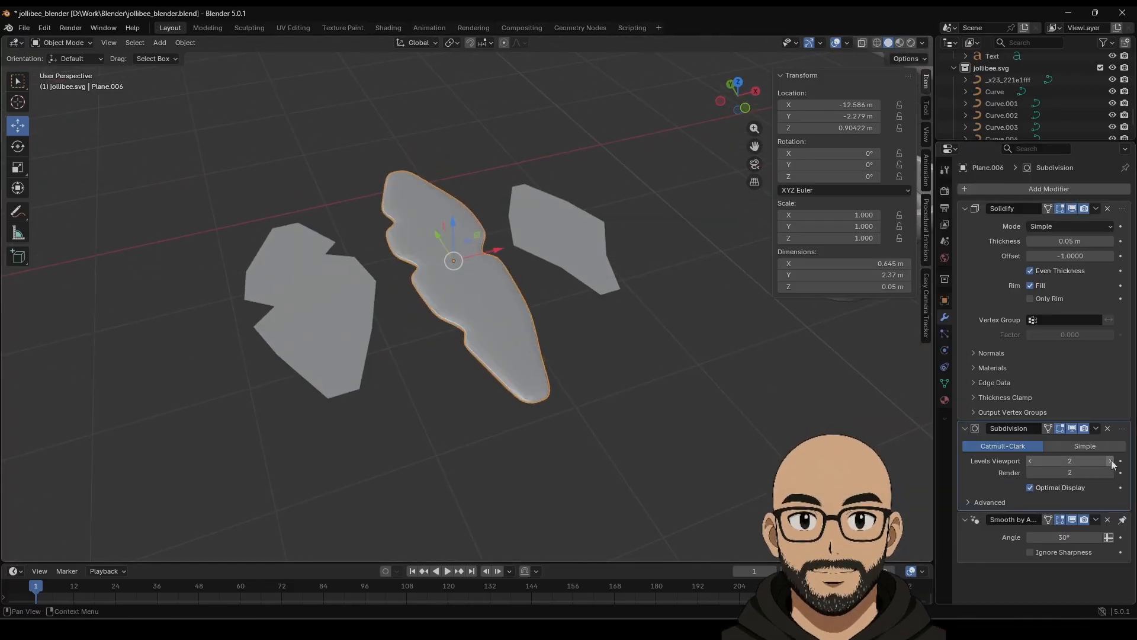
pyautogui.moveTo(627, 327); pyautogui.dragTo(599, 347, button='middle')
pyautogui.moveTo(1069, 241); pyautogui.dragTo(1088, 241)
pyautogui.moveTo(672, 315); pyautogui.dragTo(552, 376, button='middle')
# Add a Subdivision Surface modifier with viewport level 2 to the small unnotched leaf nearest the pot.
pyautogui.click(539, 264)
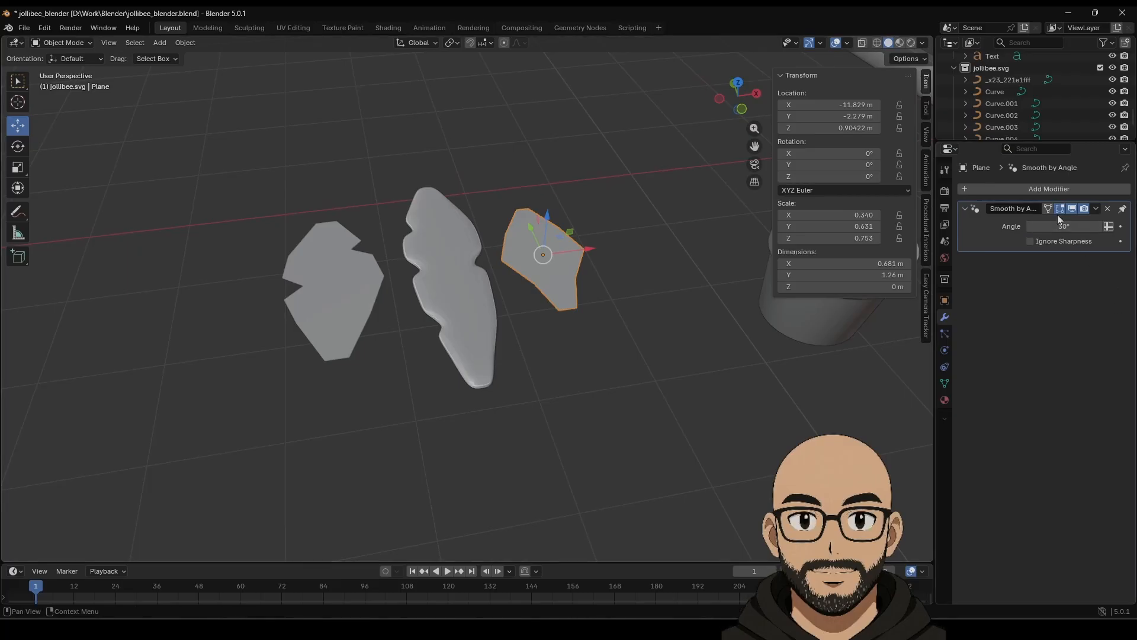
pyautogui.click(1049, 189)
pyautogui.moveTo(1017, 190)
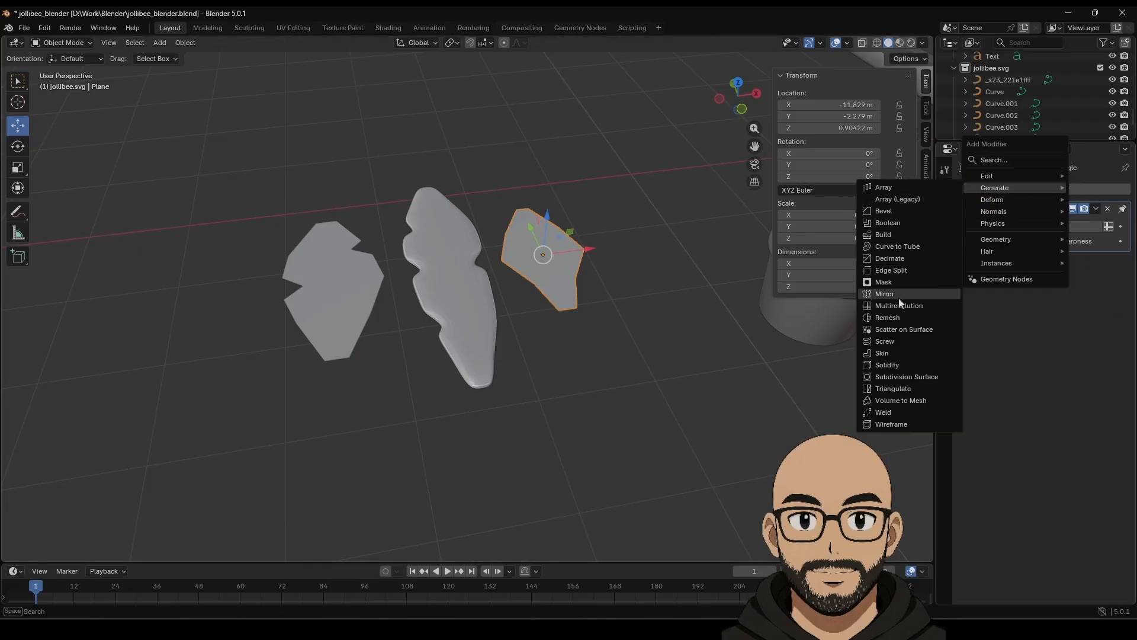
pyautogui.click(906, 378)
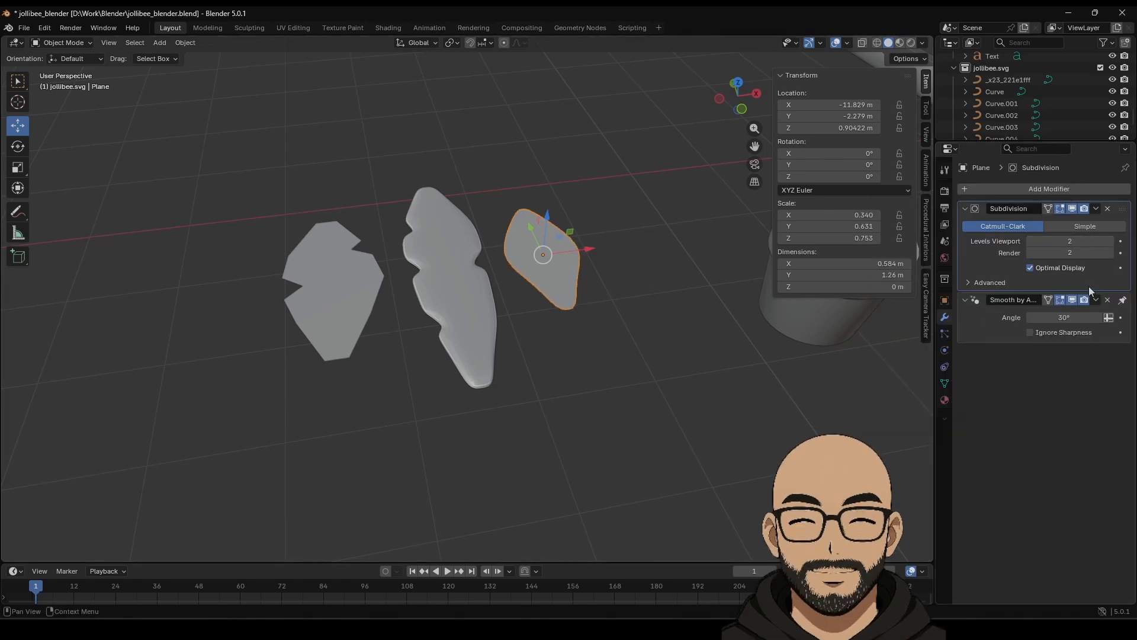
# Add a Solidify modifier to the small leaf, place it before Subdivision, and set its thickness to 0.11 m.
pyautogui.click(1029, 190)
pyautogui.moveTo(1030, 190)
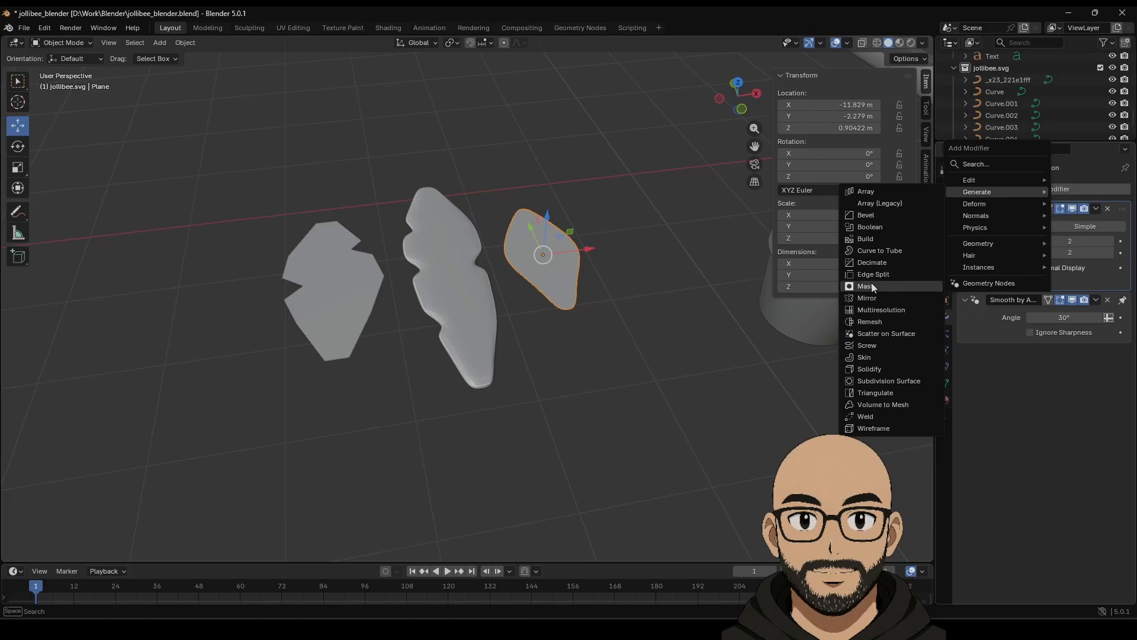
pyautogui.click(881, 369)
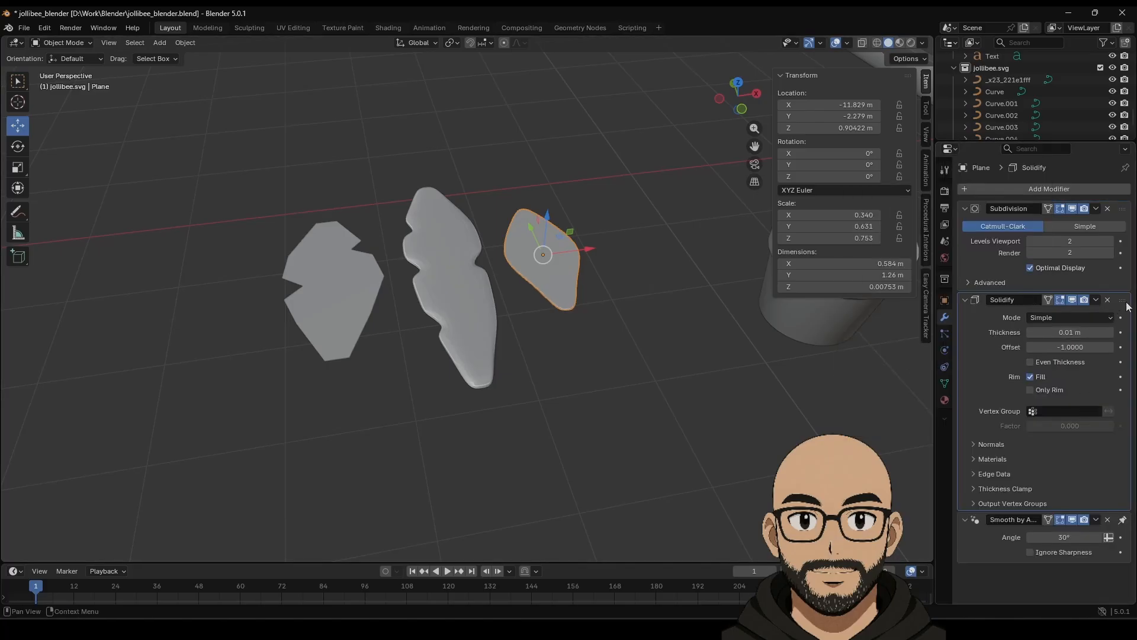
pyautogui.moveTo(1122, 300); pyautogui.dragTo(1121, 209)
pyautogui.moveTo(1066, 240)
pyautogui.mouseDown()
pyautogui.moveTo(1082, 241)
pyautogui.moveTo(1068, 241)
pyautogui.mouseUp()
pyautogui.click(657, 382)
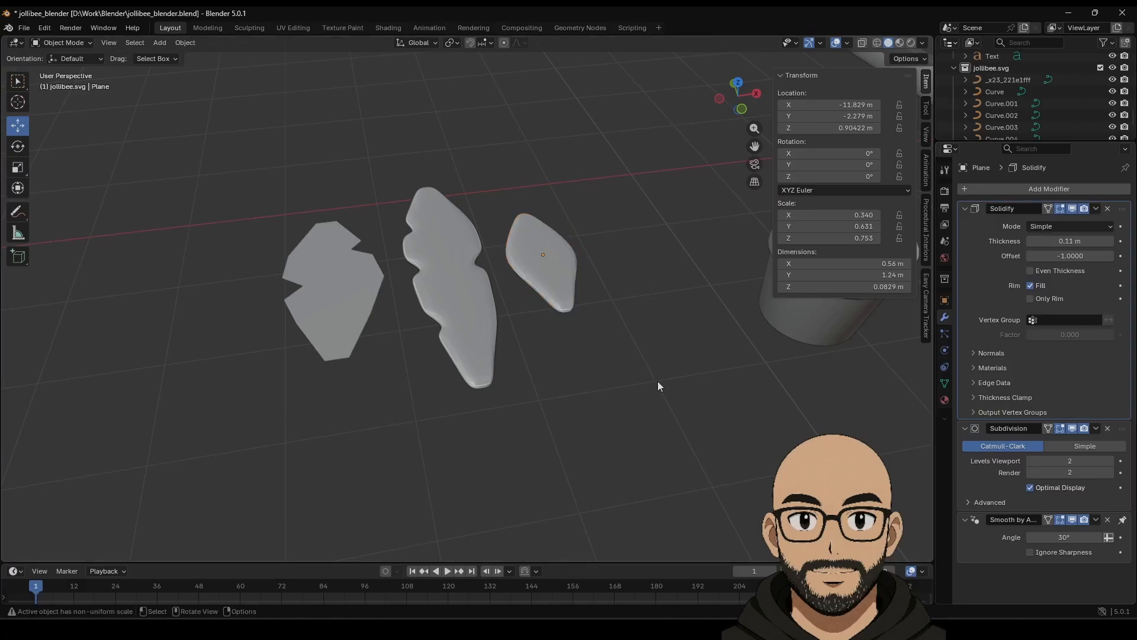
# Add a Solidify modifier with a thickness of 0.08 m to the flat notched leaf farthest from the pot.
pyautogui.click(343, 316)
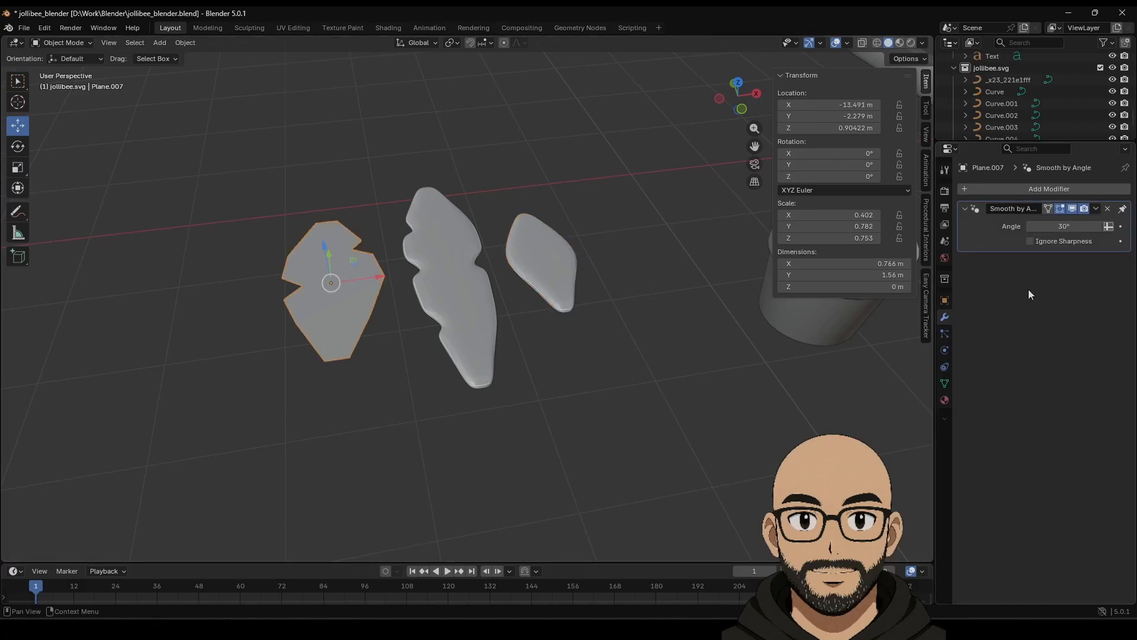
pyautogui.click(1045, 189)
pyautogui.moveTo(1004, 191)
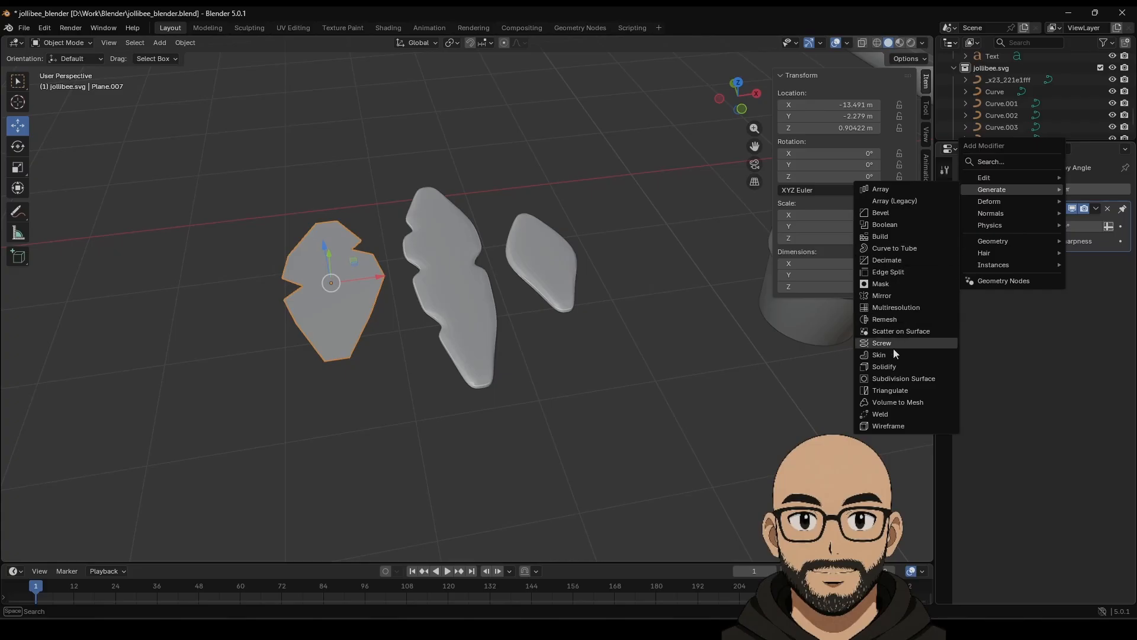
pyautogui.click(884, 367)
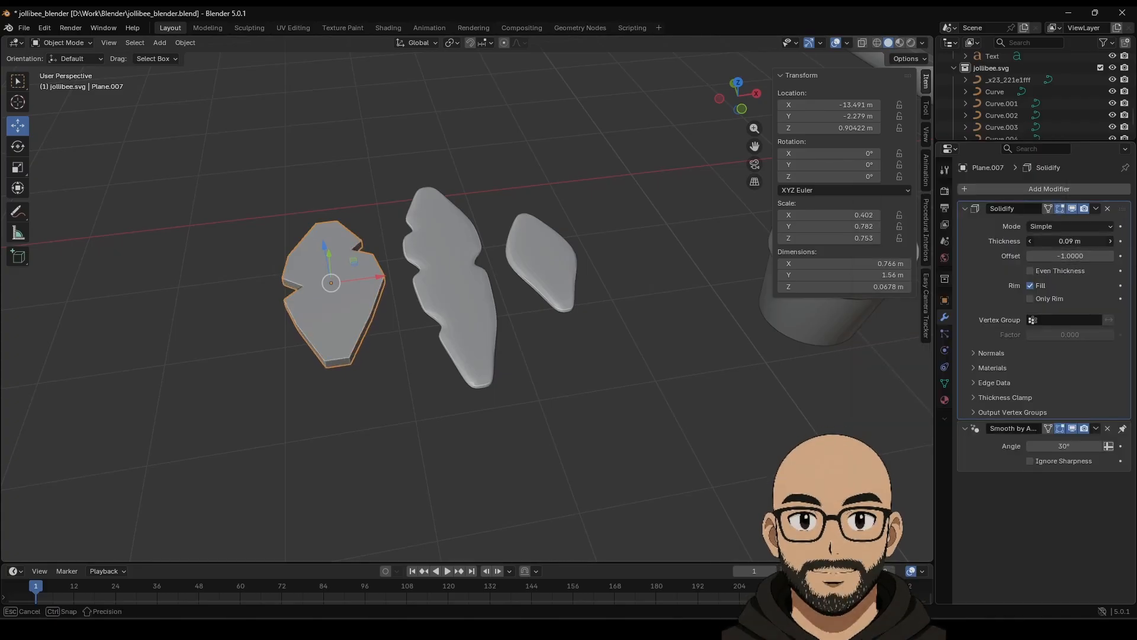
pyautogui.moveTo(1070, 241); pyautogui.dragTo(1054, 241)
# Add a Subdivision Surface modifier with viewport level 2 to the notched leaf farthest from the pot.
pyautogui.click(1043, 189)
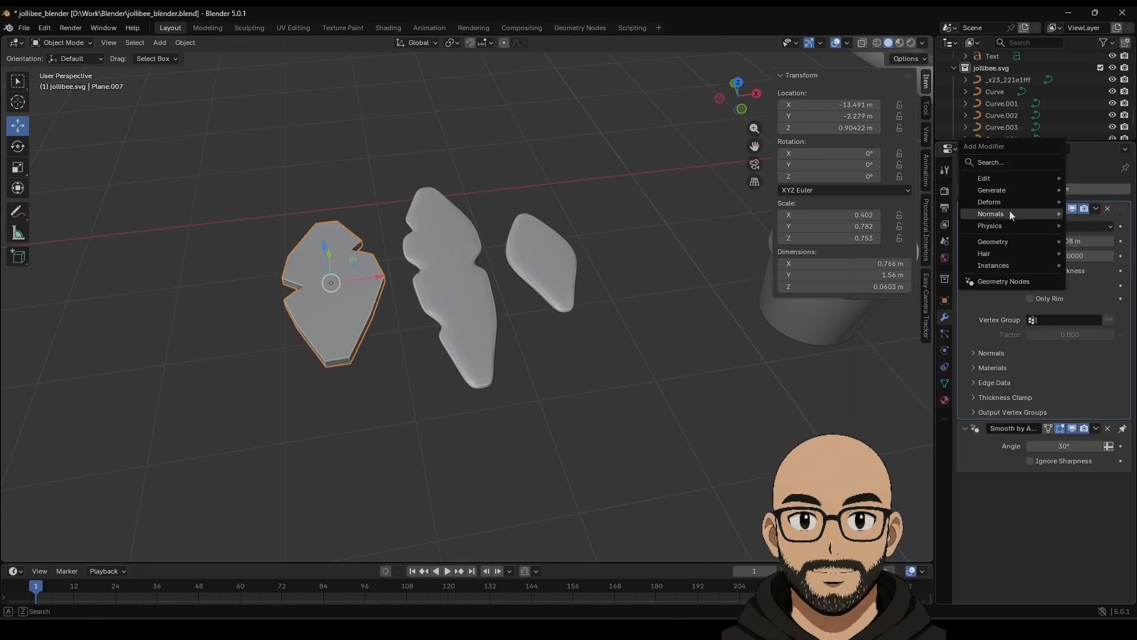
pyautogui.moveTo(1008, 190)
pyautogui.click(903, 379)
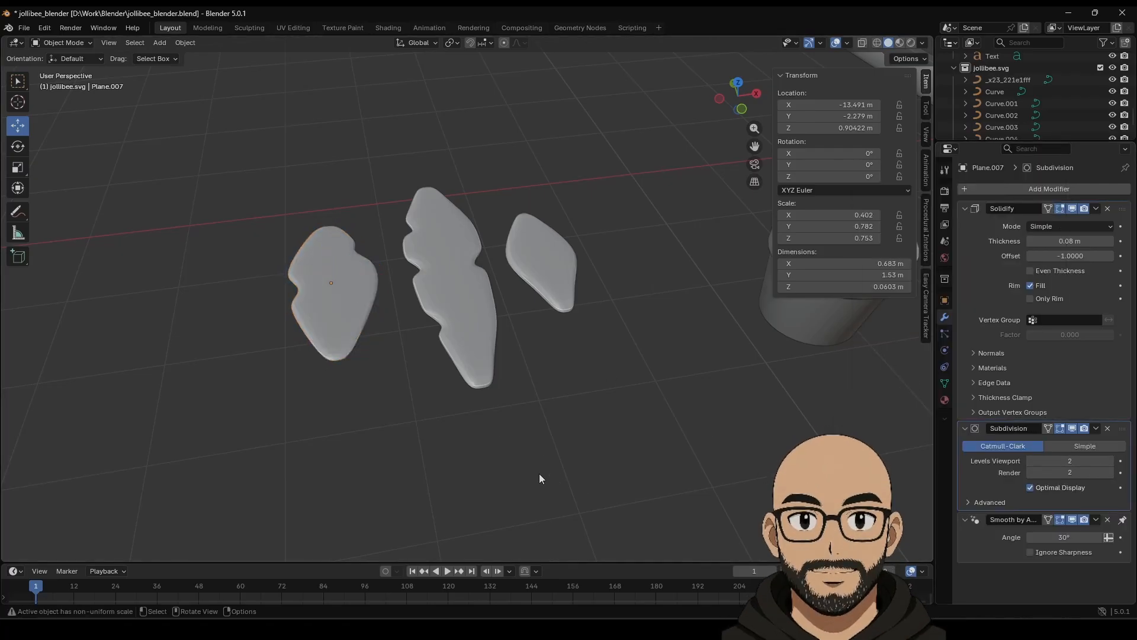
pyautogui.moveTo(538, 474); pyautogui.dragTo(508, 332, button='middle')
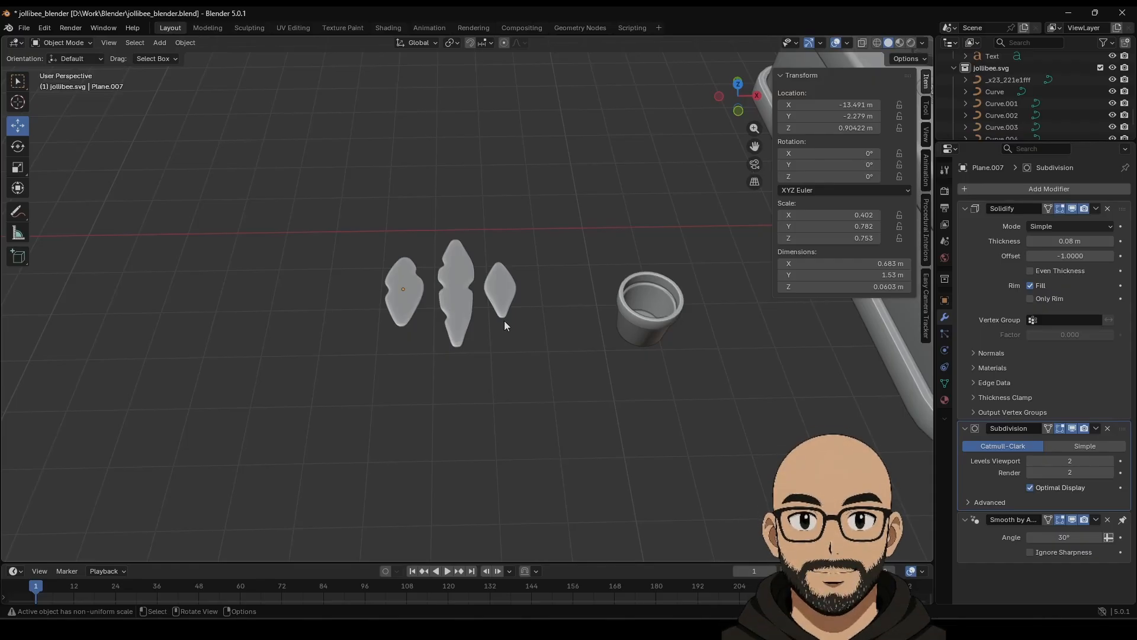
# Apply smooth shading to the middle leaf, the small leaf and the leaf farthest from the pot.
pyautogui.moveTo(542, 245); pyautogui.dragTo(470, 292, button='middle')
pyautogui.click(468, 294)
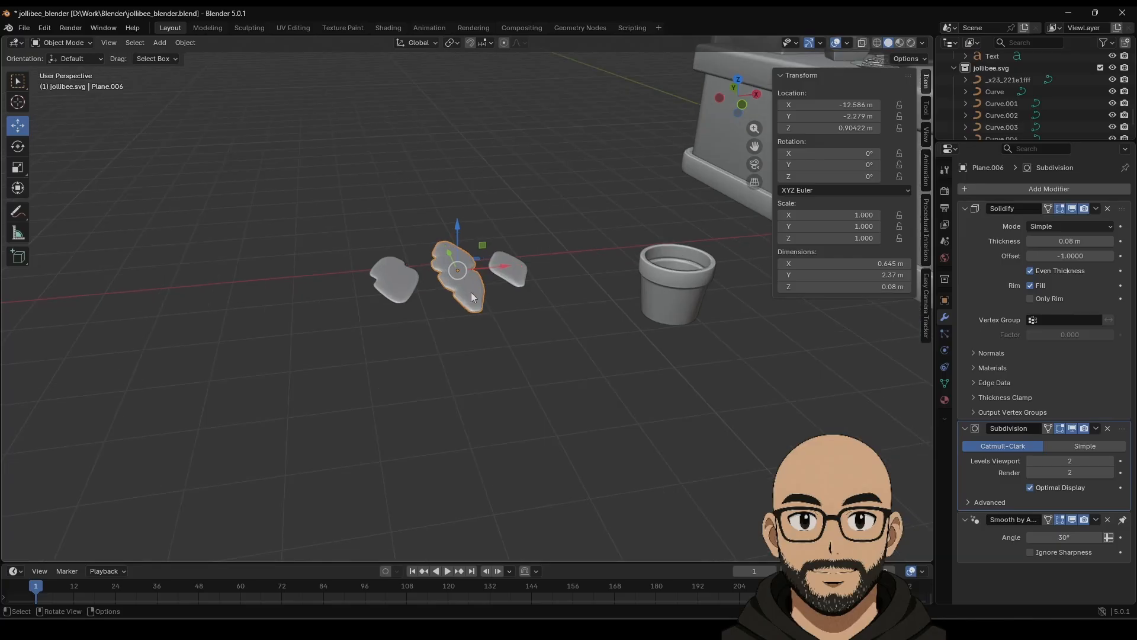
pyautogui.rightClick(468, 291)
pyautogui.click(468, 292)
pyautogui.click(509, 268)
pyautogui.rightClick(517, 279)
pyautogui.click(507, 282)
pyautogui.click(393, 282)
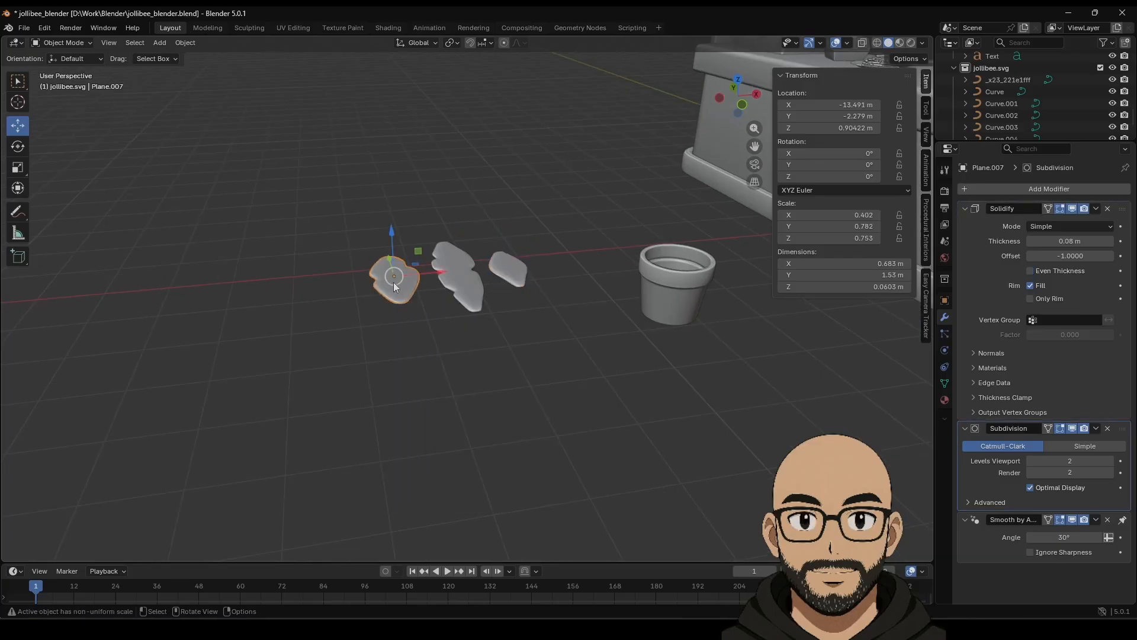
pyautogui.rightClick(393, 282)
pyautogui.click(393, 282)
pyautogui.moveTo(449, 205)
pyautogui.mouseDown(button='middle')
pyautogui.moveTo(478, 234)
pyautogui.moveTo(517, 230)
pyautogui.moveTo(454, 214)
pyautogui.mouseUp(button='middle')
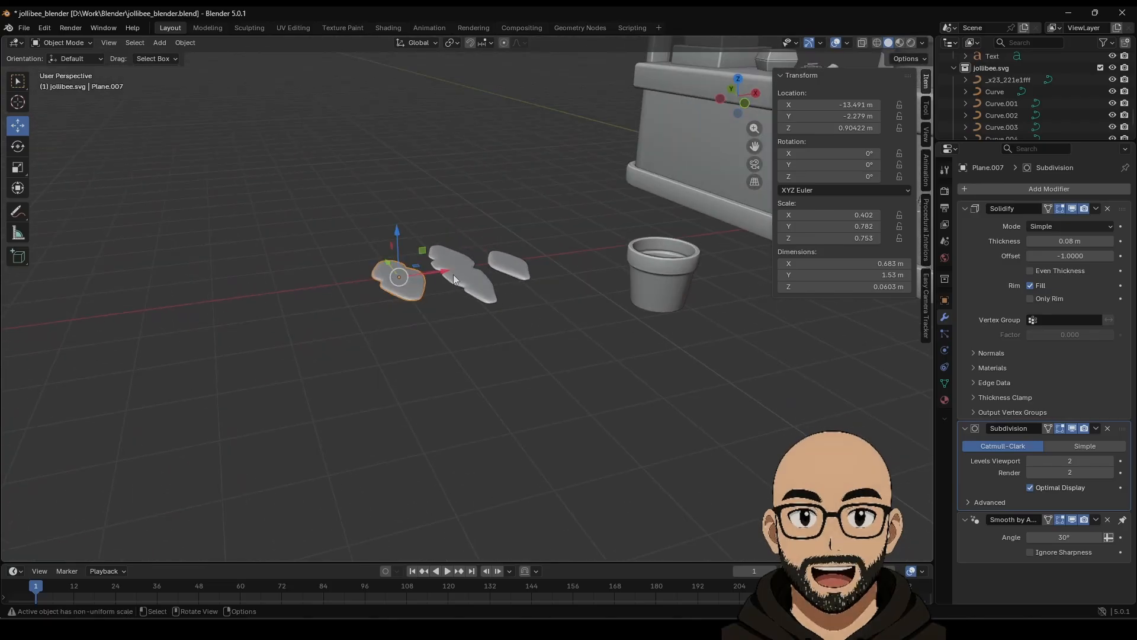
# Stand all three leaves upright by rotating them together 90° about the global X axis.
pyautogui.click(520, 270)
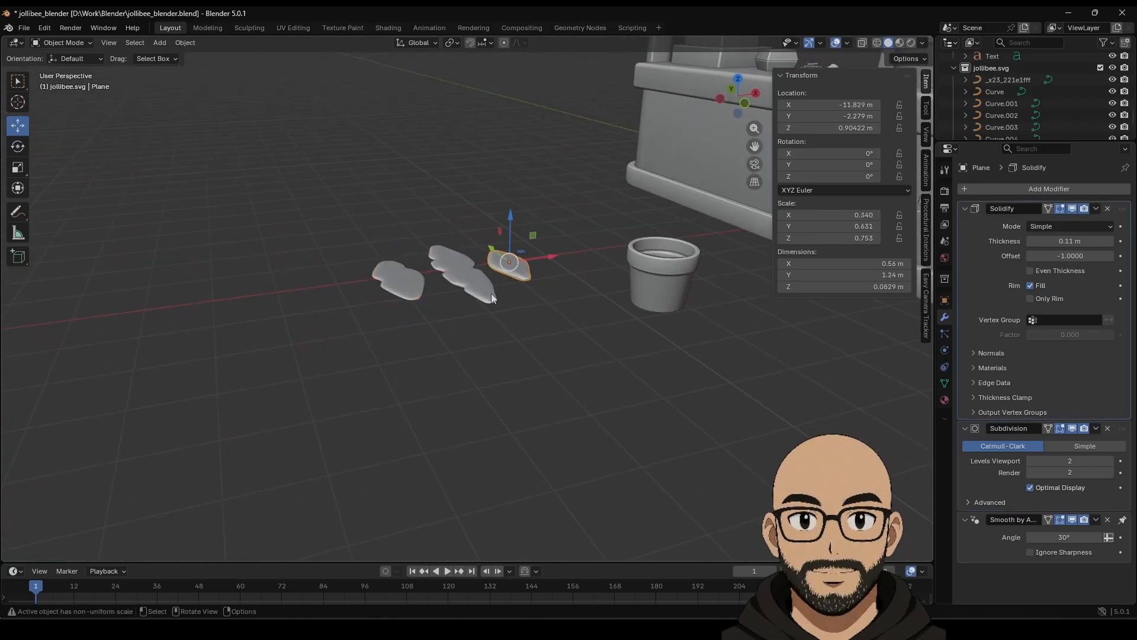
pyautogui.keyDown('shift'); pyautogui.click(468, 282); pyautogui.keyUp('shift')
pyautogui.keyDown('shift'); pyautogui.click(413, 288); pyautogui.keyUp('shift')
pyautogui.moveTo(498, 304); pyautogui.dragTo(545, 284, button='middle')
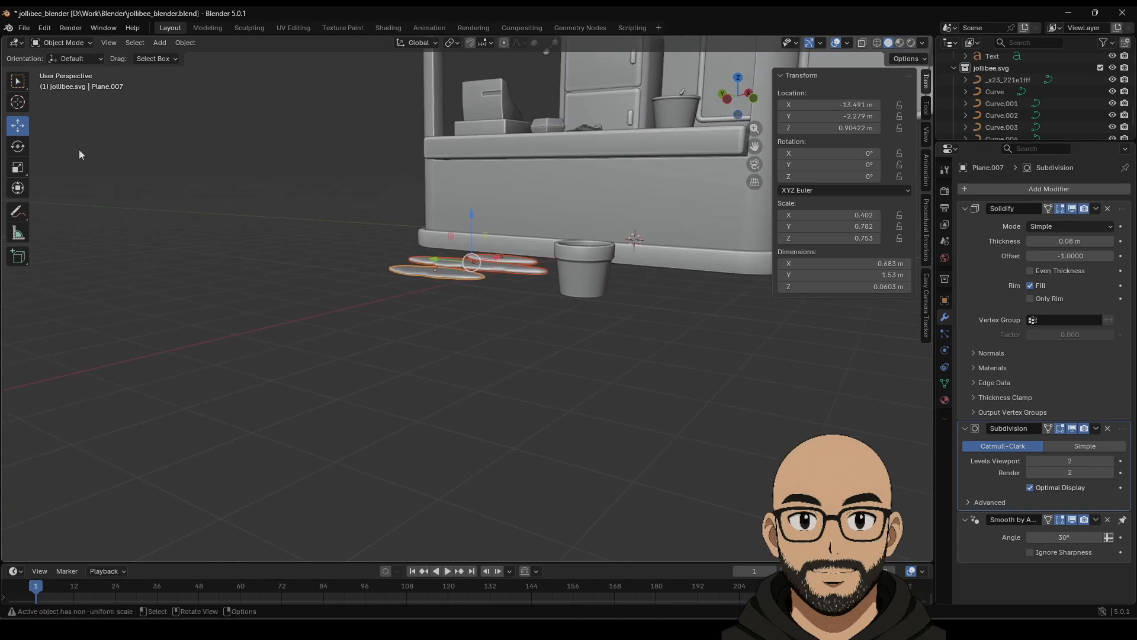
pyautogui.click(18, 146)
pyautogui.moveTo(505, 245); pyautogui.dragTo(496, 301)
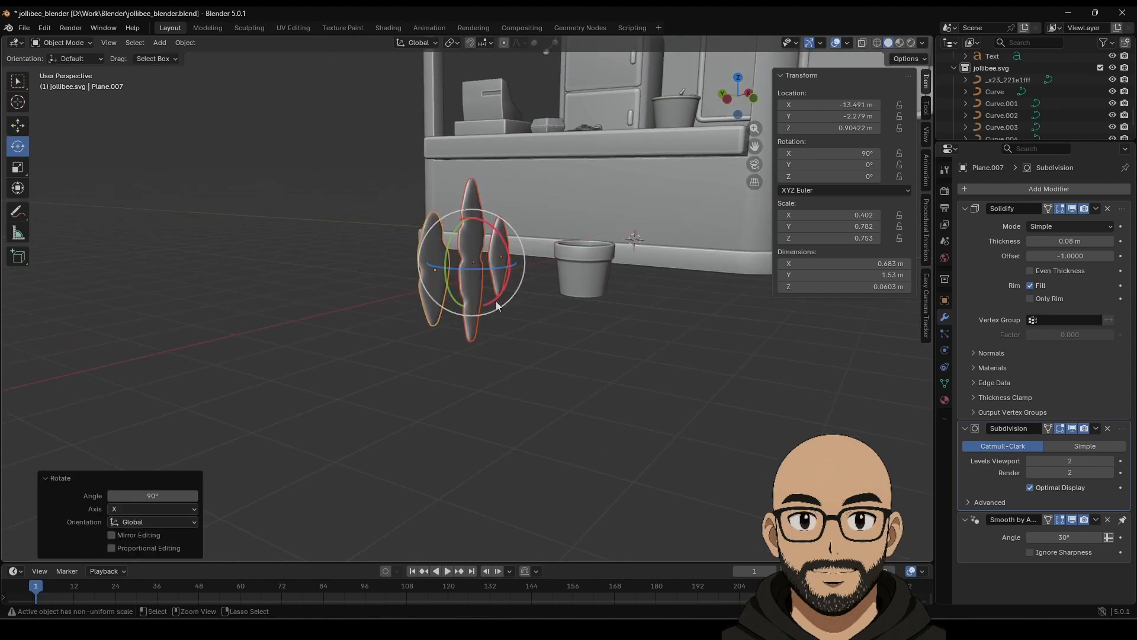
pyautogui.moveTo(496, 301); pyautogui.dragTo(538, 313, button='middle')
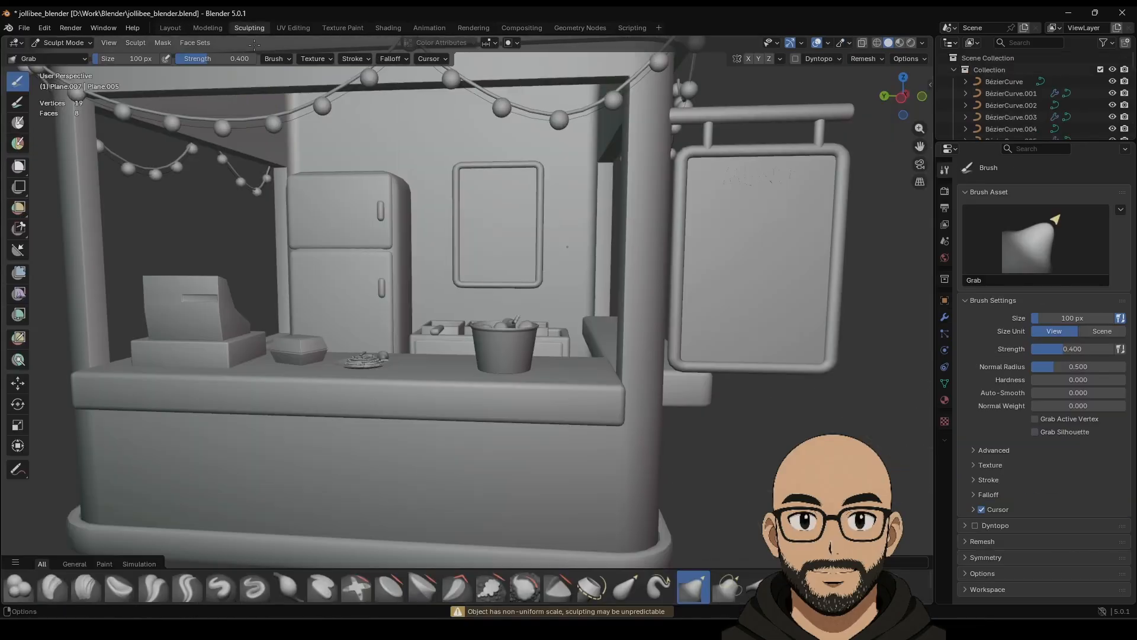
# Switch to sculpting the leaf farthest from the pot and enlarge the Grab brush to 425 px.
pyautogui.click(255, 29)
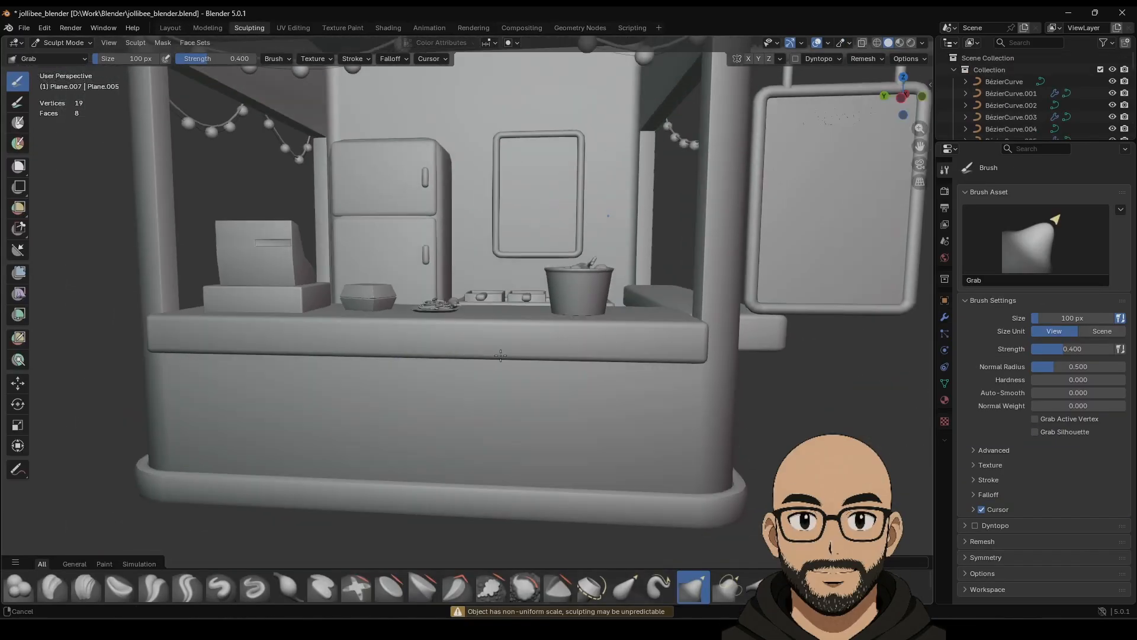
pyautogui.keyDown('shift'); pyautogui.moveTo(501, 355); pyautogui.dragTo(477, 183, button='middle'); pyautogui.keyUp('shift')
pyautogui.moveTo(633, 264)
pyautogui.mouseDown(button='middle')
pyautogui.moveTo(596, 266)
pyautogui.moveTo(606, 269)
pyautogui.mouseUp(button='middle')
pyautogui.scroll(-3, 603, 277)
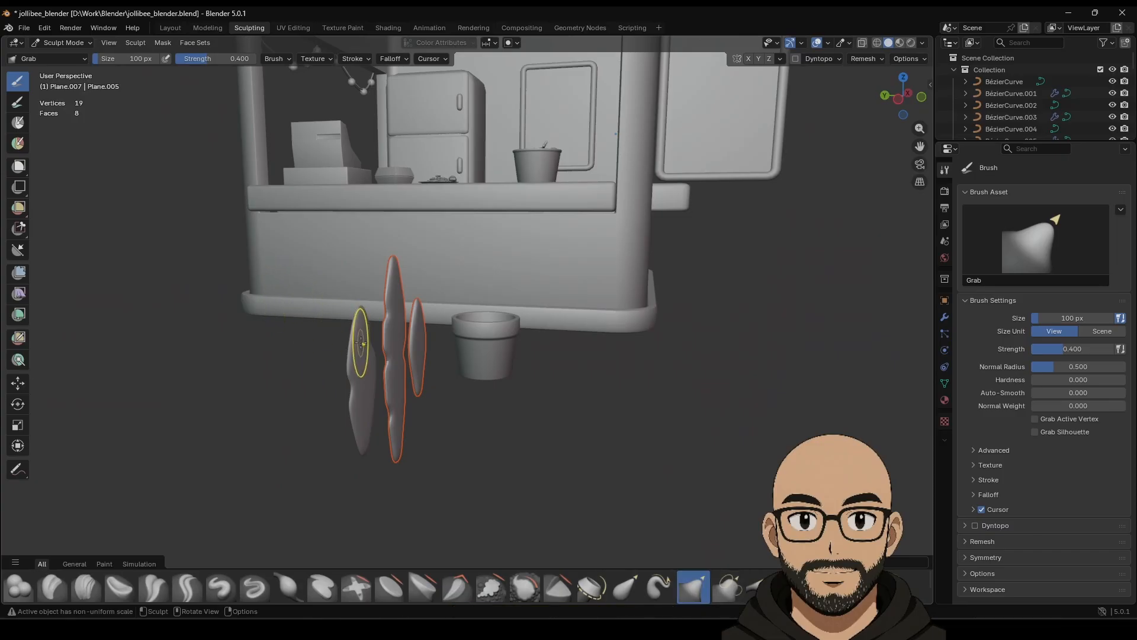
pyautogui.press(']')
pyautogui.press(']')
pyautogui.press(']')
pyautogui.press(']')
pyautogui.press(']')
pyautogui.press(']')
pyautogui.press(']')
pyautogui.press(']')
pyautogui.press(']')
pyautogui.press(']')
pyautogui.press(']')
pyautogui.press(']')
pyautogui.press(']')
pyautogui.moveTo(363, 343)
pyautogui.mouseDown(button='middle')
pyautogui.moveTo(323, 361)
pyautogui.moveTo(350, 345)
pyautogui.mouseUp(button='middle')
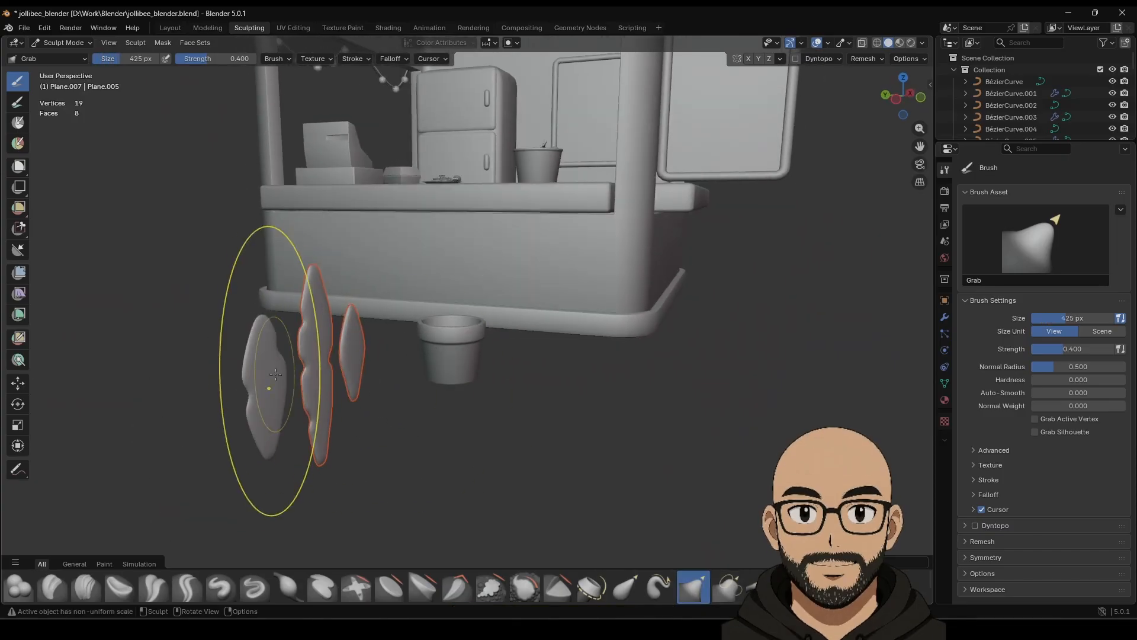
# Bend the leaf farthest from the pot into a curve with the Grab brush, pulling its tip outward.
pyautogui.moveTo(276, 338); pyautogui.dragTo(270, 337)
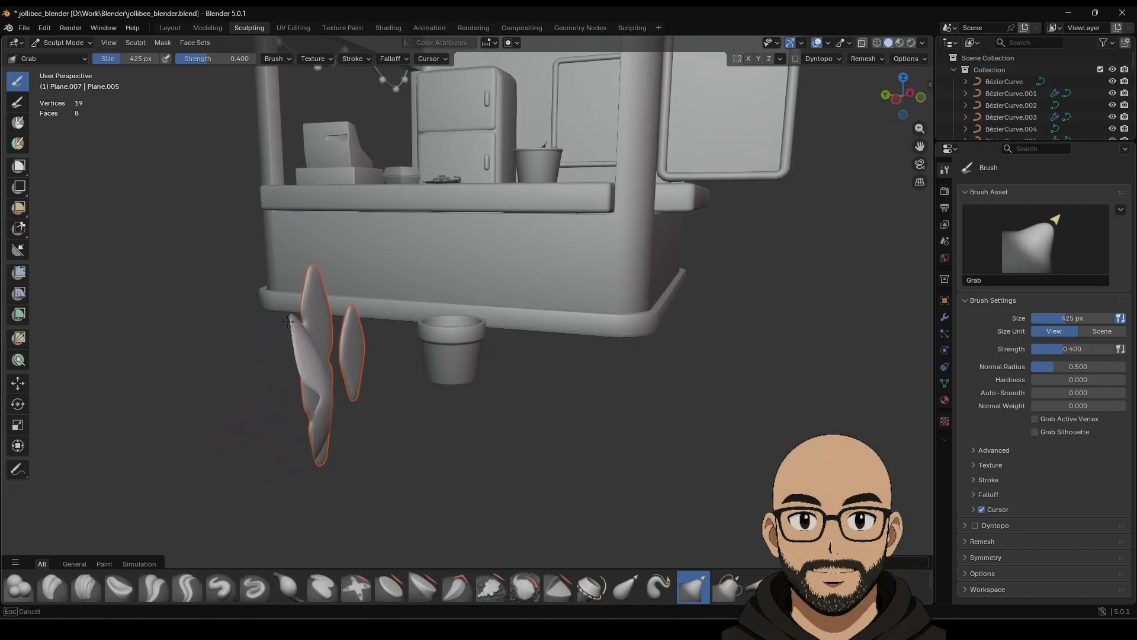
pyautogui.moveTo(173, 366); pyautogui.dragTo(175, 366)
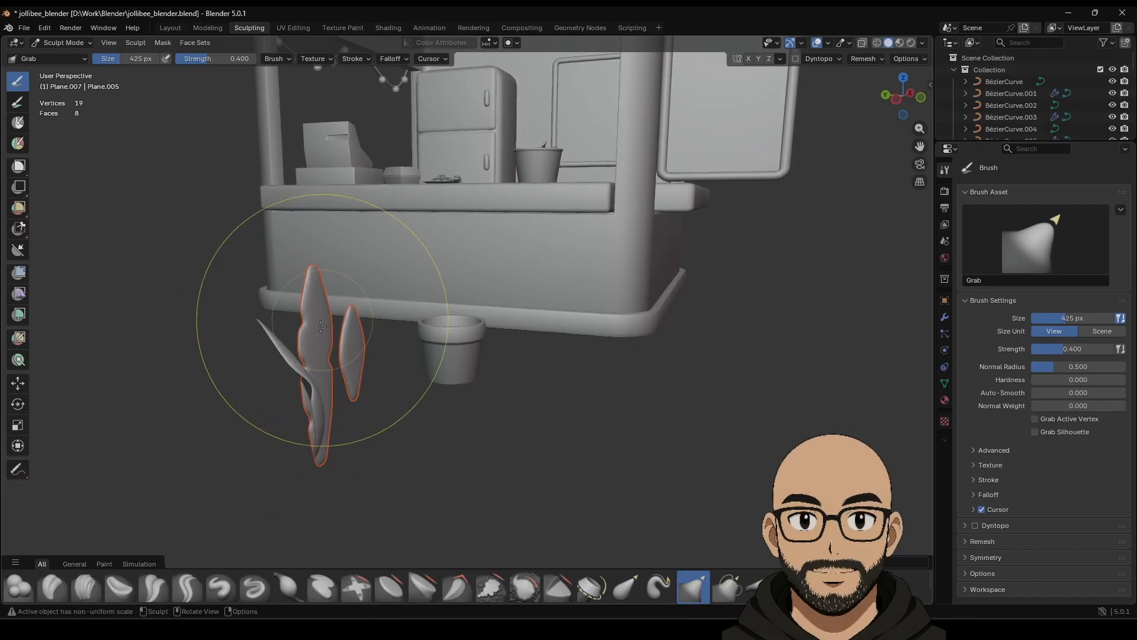
pyautogui.moveTo(320, 326); pyautogui.dragTo(253, 365)
pyautogui.moveTo(253, 365); pyautogui.dragTo(377, 379, button='middle')
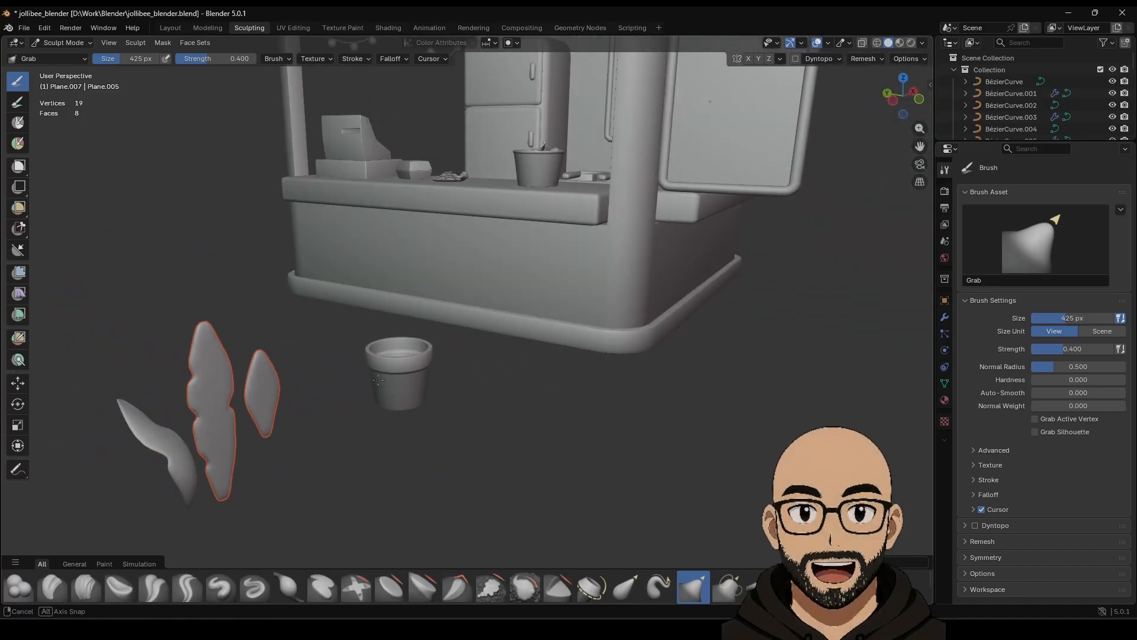
pyautogui.moveTo(276, 421); pyautogui.dragTo(309, 416, button='middle')
pyautogui.moveTo(362, 344)
pyautogui.mouseDown(button='middle')
pyautogui.moveTo(403, 466)
pyautogui.moveTo(340, 441)
pyautogui.moveTo(356, 442)
pyautogui.mouseUp(button='middle')
pyautogui.press('Tab')
pyautogui.press('Tab')
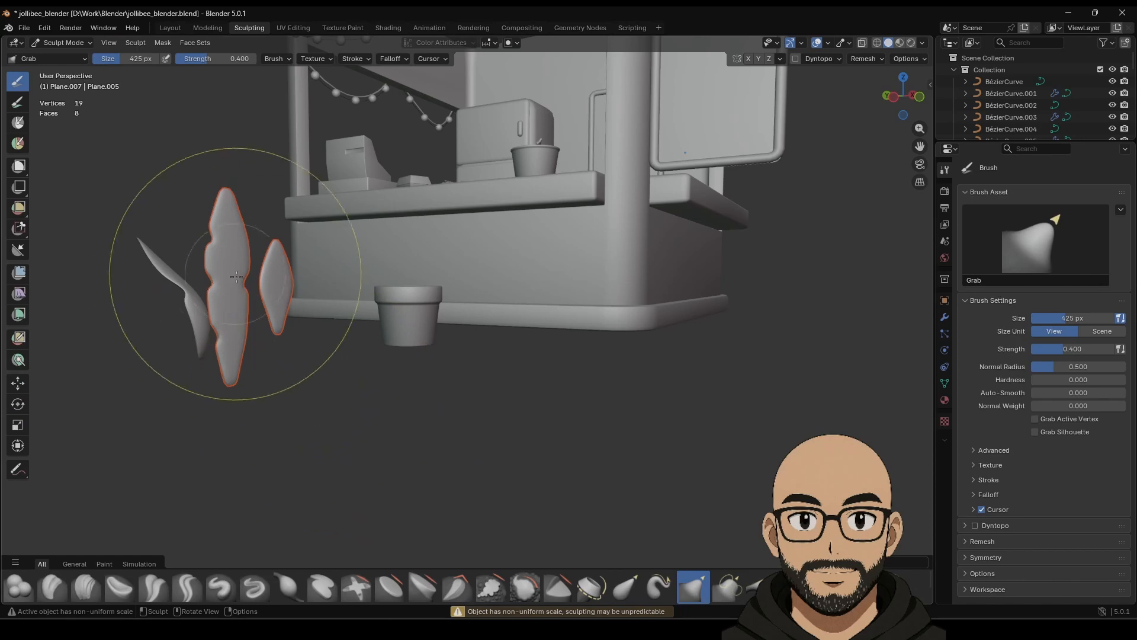
pyautogui.moveTo(316, 332); pyautogui.dragTo(315, 355, button='middle')
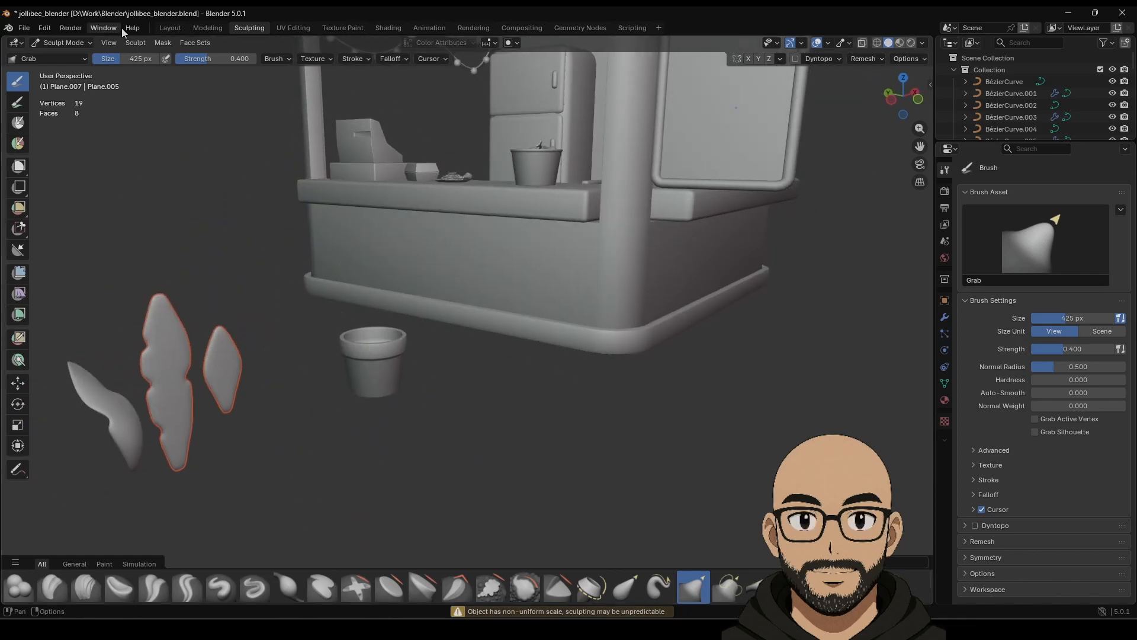
# Sculpt the long middle leaf with the Grab brush so its upper part arches outward from the base.
pyautogui.click(170, 28)
pyautogui.moveTo(547, 373); pyautogui.dragTo(496, 352, button='middle')
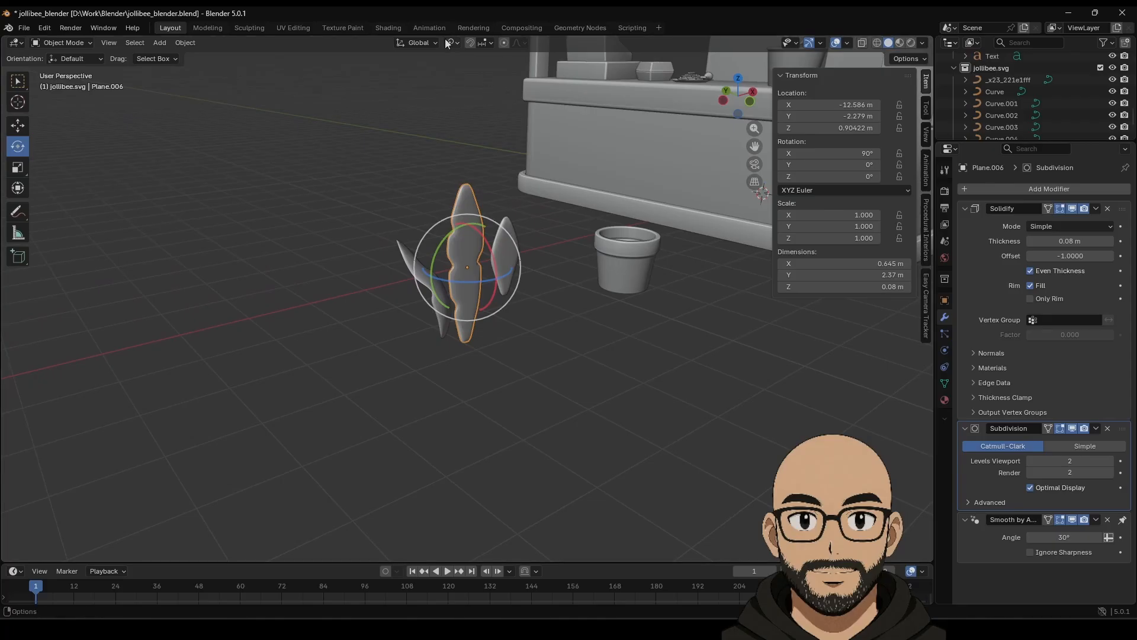
pyautogui.click(267, 28)
pyautogui.moveTo(414, 314); pyautogui.dragTo(441, 339, button='middle')
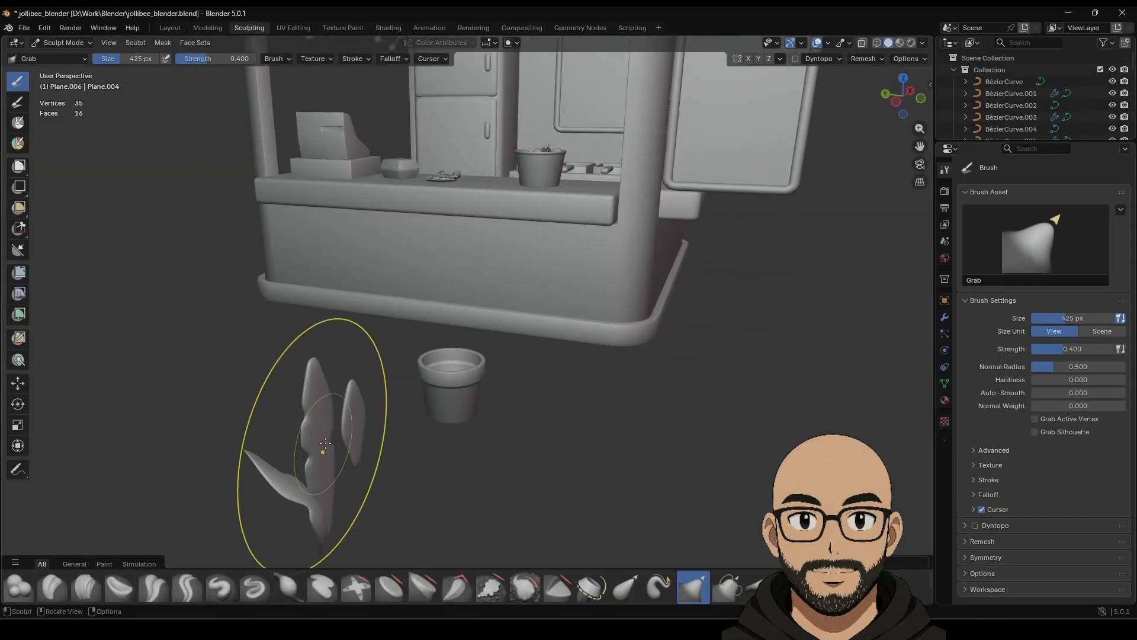
pyautogui.moveTo(325, 443)
pyautogui.mouseDown()
pyautogui.moveTo(306, 390)
pyautogui.moveTo(202, 449)
pyautogui.mouseUp()
pyautogui.moveTo(336, 471); pyautogui.dragTo(342, 393)
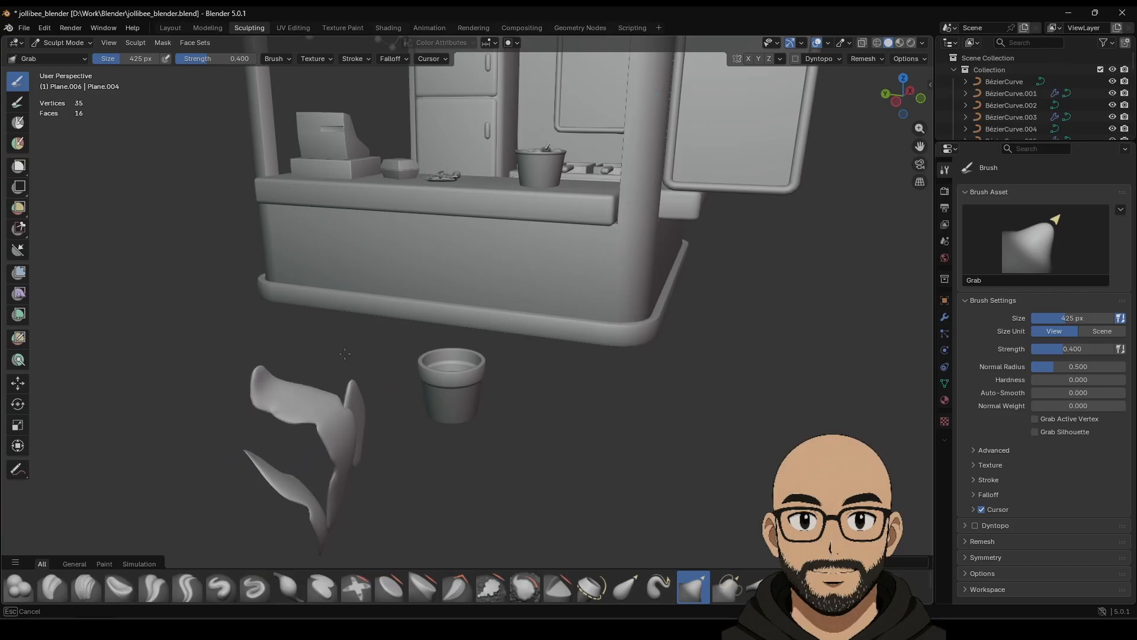
pyautogui.moveTo(345, 354); pyautogui.dragTo(345, 427)
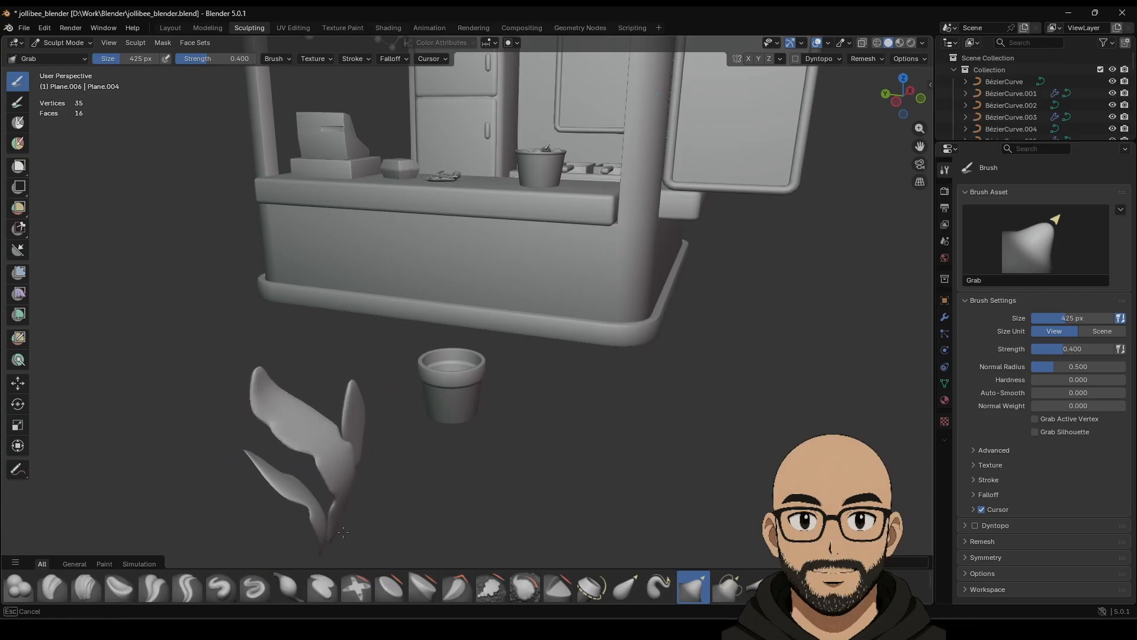
pyautogui.moveTo(343, 532); pyautogui.dragTo(343, 528)
pyautogui.moveTo(348, 467)
pyautogui.mouseDown()
pyautogui.moveTo(302, 459)
pyautogui.moveTo(316, 435)
pyautogui.moveTo(281, 447)
pyautogui.moveTo(324, 417)
pyautogui.mouseUp()
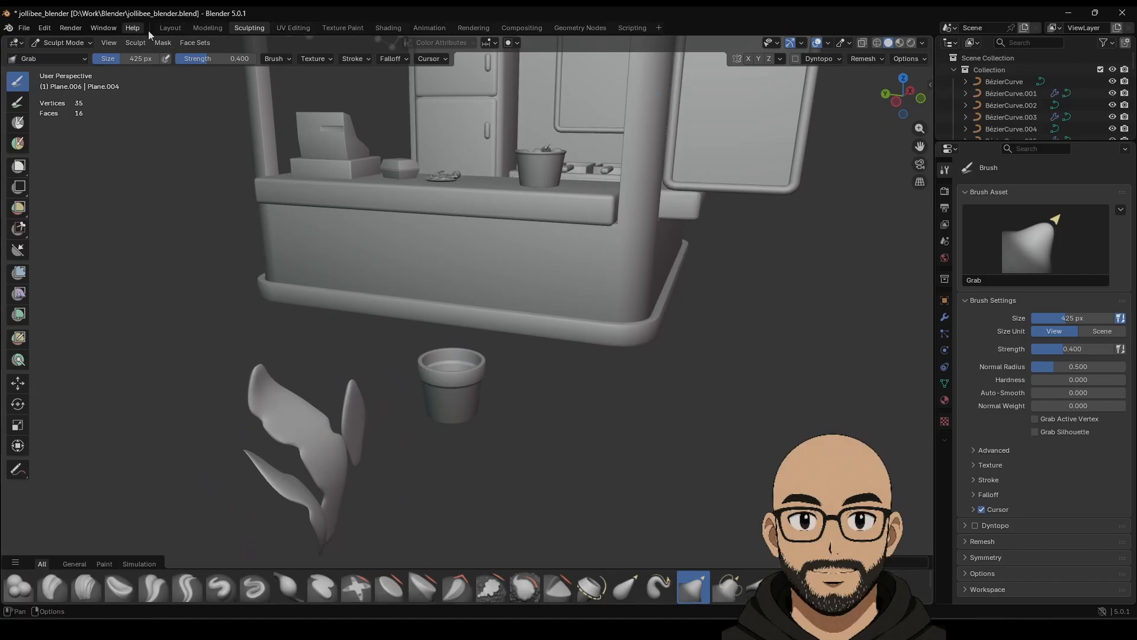
# Sculpt the small unnotched leaf with the Grab brush, stretching it into a slanted, gently curved shape.
pyautogui.click(171, 28)
pyautogui.click(508, 238)
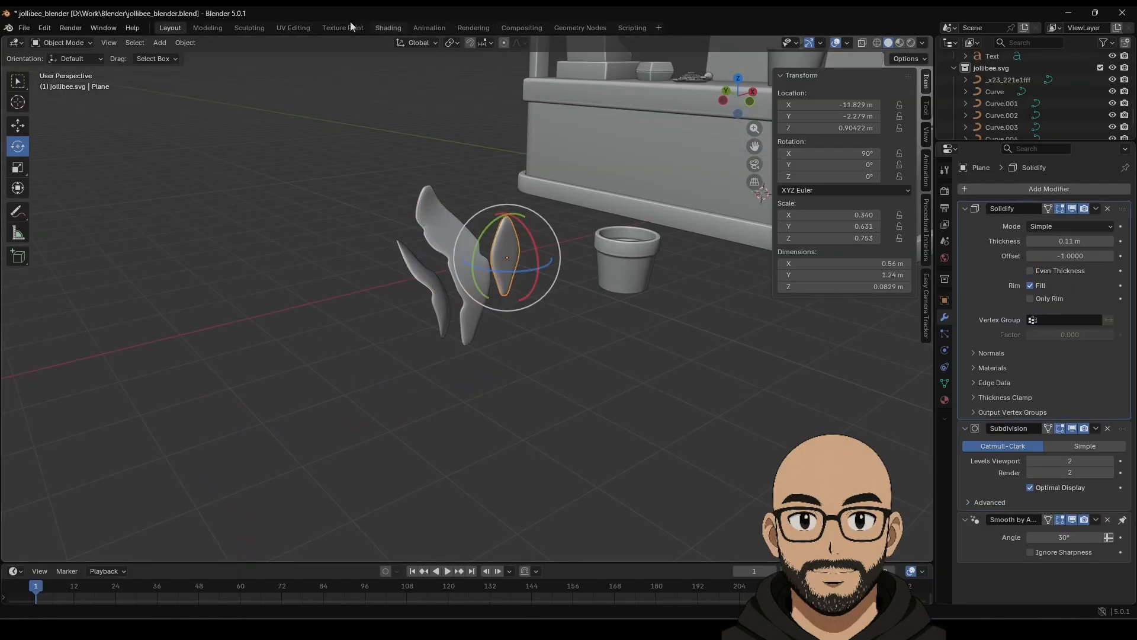
pyautogui.click(249, 28)
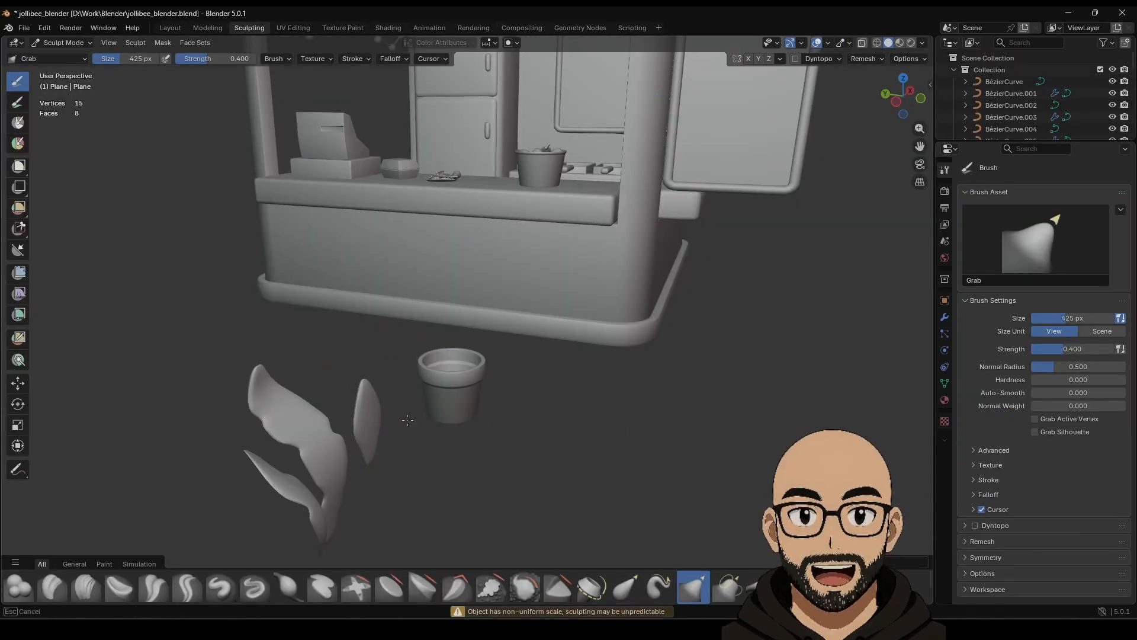
pyautogui.moveTo(381, 412); pyautogui.dragTo(255, 393)
pyautogui.moveTo(342, 424)
pyautogui.mouseDown()
pyautogui.moveTo(411, 337)
pyautogui.moveTo(421, 349)
pyautogui.moveTo(345, 415)
pyautogui.moveTo(402, 387)
pyautogui.mouseUp()
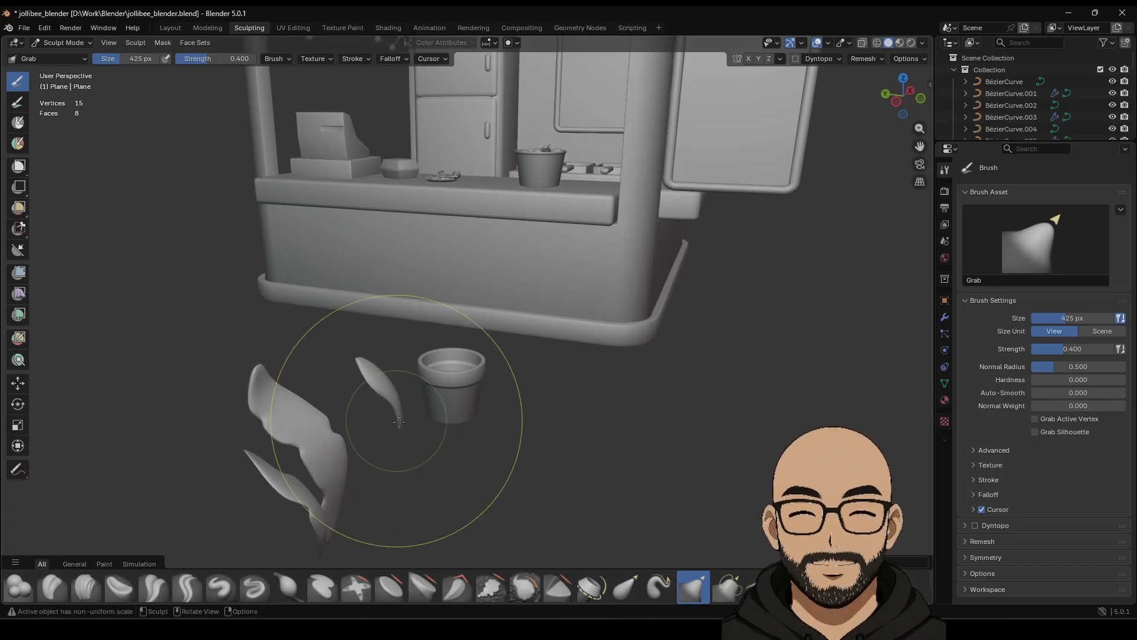
pyautogui.moveTo(398, 432); pyautogui.dragTo(360, 472)
pyautogui.moveTo(404, 419); pyautogui.dragTo(359, 486)
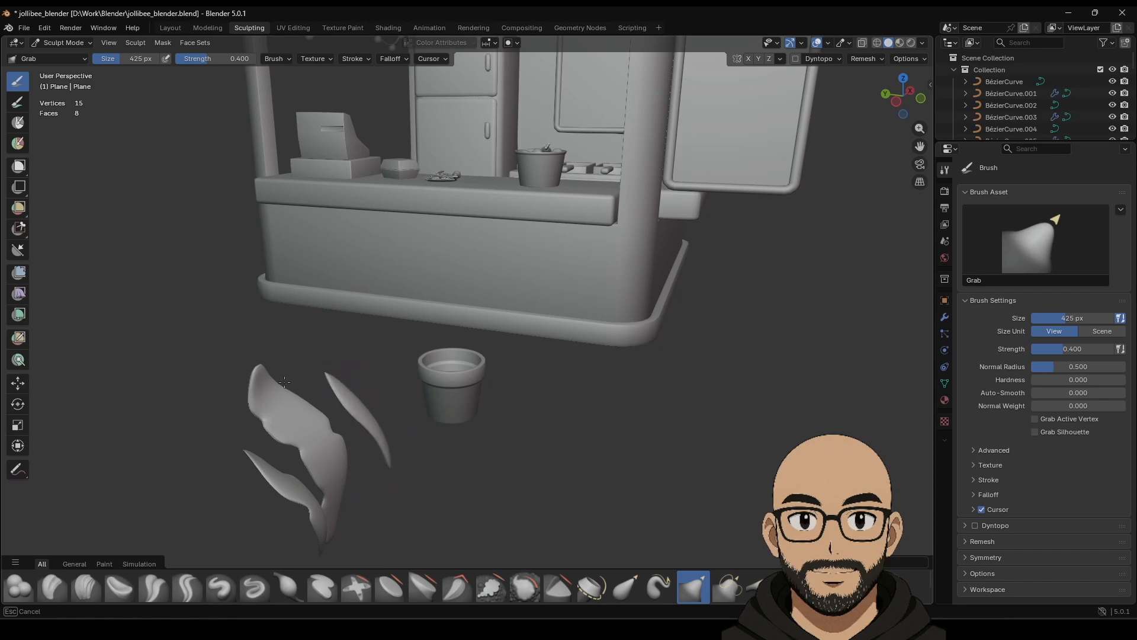
pyautogui.moveTo(321, 402); pyautogui.dragTo(385, 407)
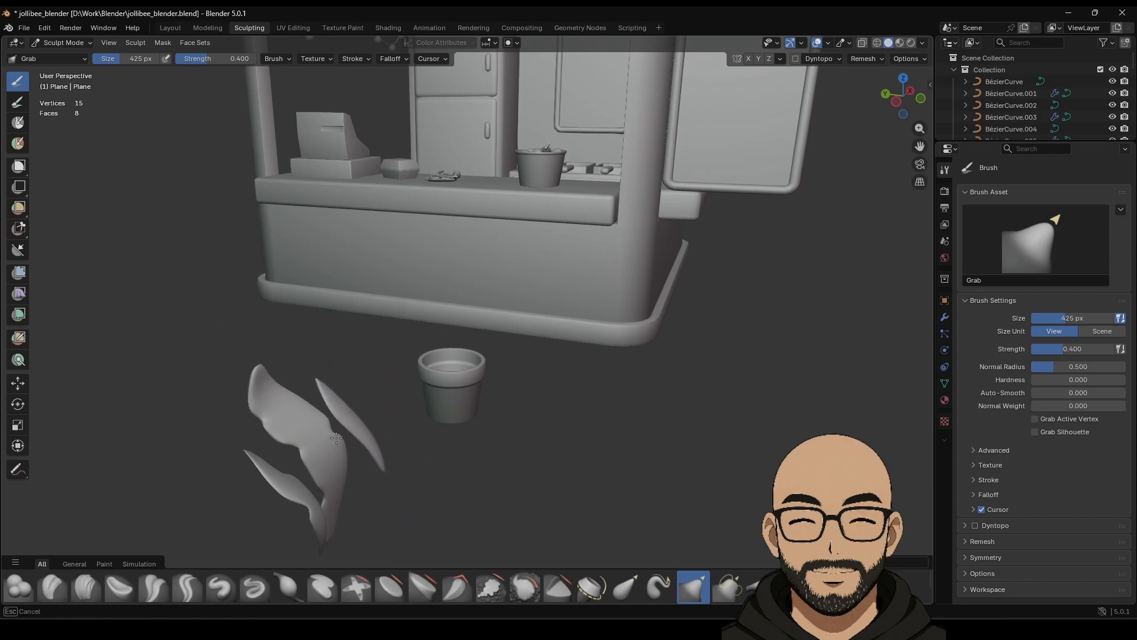
pyautogui.press('Tab')
pyautogui.press('Tab')
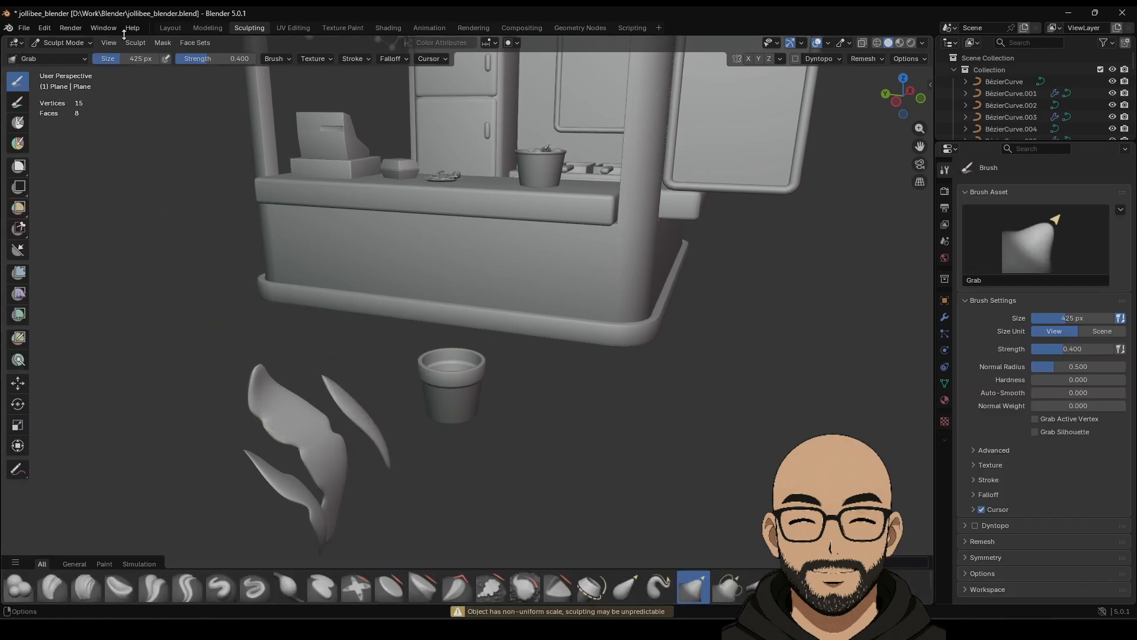
# Move the three sculpted leaves together about 3.4 m along the X axis to the flower pot.
pyautogui.click(170, 28)
pyautogui.moveTo(385, 361)
pyautogui.mouseDown(button='middle')
pyautogui.moveTo(501, 371)
pyautogui.moveTo(484, 360)
pyautogui.moveTo(522, 361)
pyautogui.moveTo(446, 380)
pyautogui.moveTo(563, 382)
pyautogui.moveTo(524, 438)
pyautogui.moveTo(506, 308)
pyautogui.mouseUp(button='middle')
pyautogui.click(505, 305)
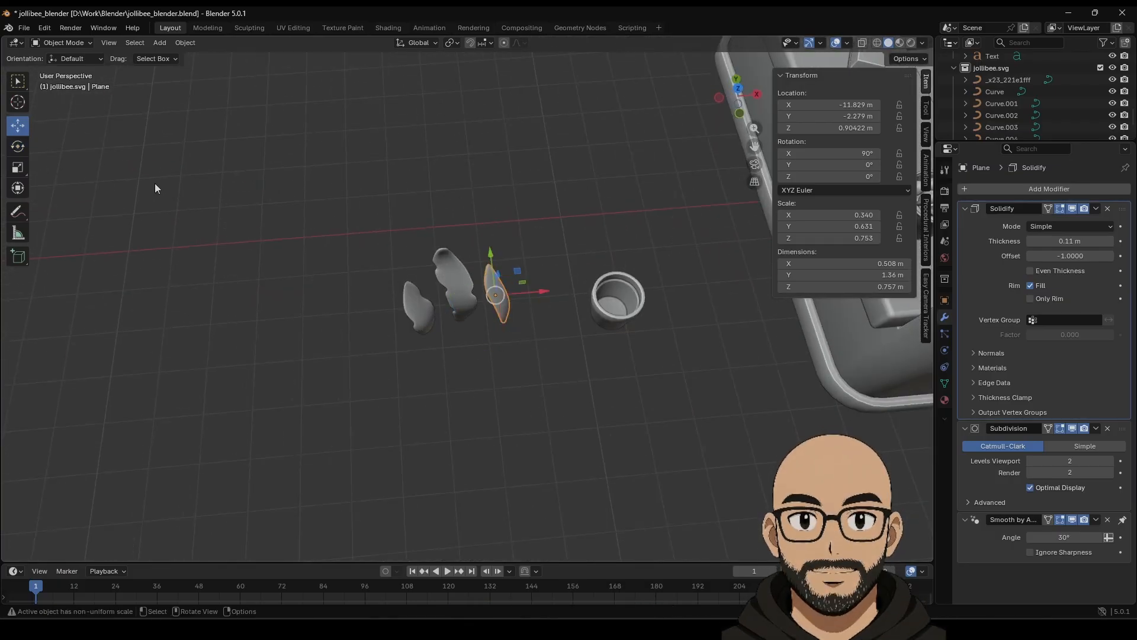
pyautogui.keyDown('shift'); pyautogui.click(467, 306); pyautogui.keyUp('shift')
pyautogui.keyDown('shift'); pyautogui.click(428, 312); pyautogui.keyUp('shift')
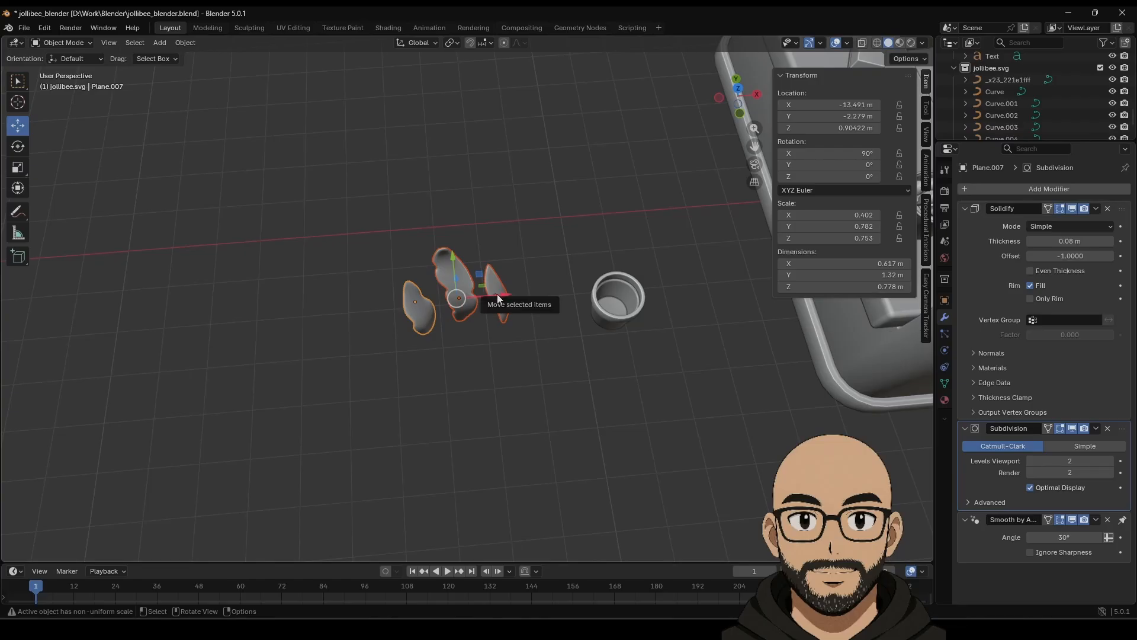
pyautogui.moveTo(500, 296); pyautogui.dragTo(663, 281)
pyautogui.moveTo(613, 309); pyautogui.dragTo(667, 351, button='middle')
pyautogui.press('KP_Decimal')
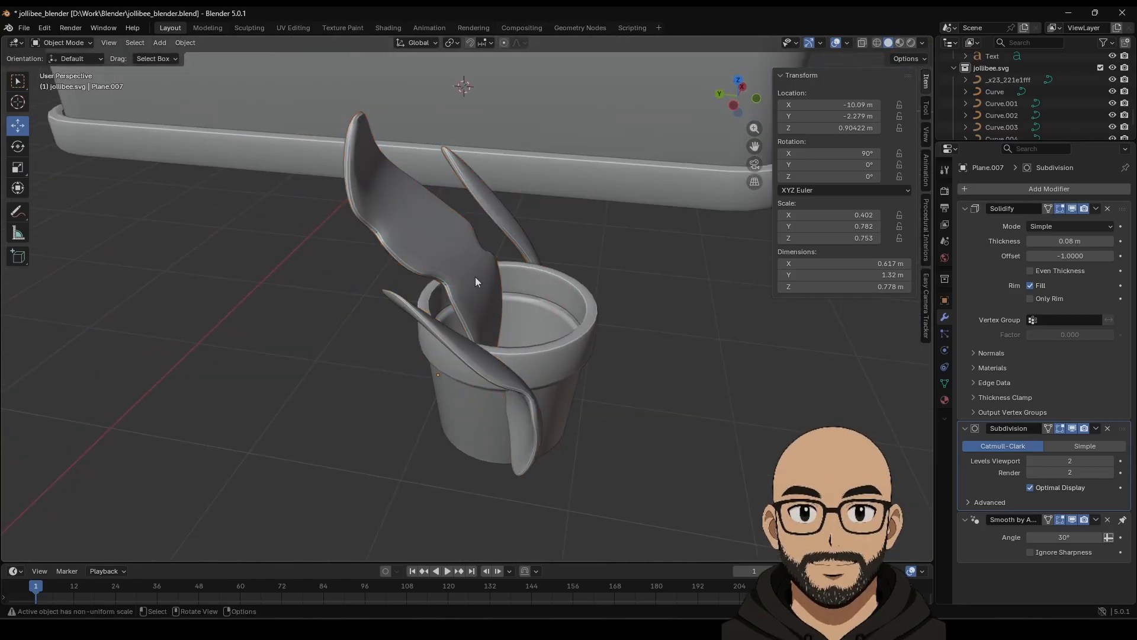
# Raise the long middle leaf and shift it 0.168 m along the Y axis so its base sits inside the pot.
pyautogui.click(481, 272)
pyautogui.moveTo(482, 271); pyautogui.dragTo(510, 194)
pyautogui.moveTo(509, 194); pyautogui.dragTo(507, 253, button='middle')
pyautogui.moveTo(441, 198); pyautogui.dragTo(414, 191)
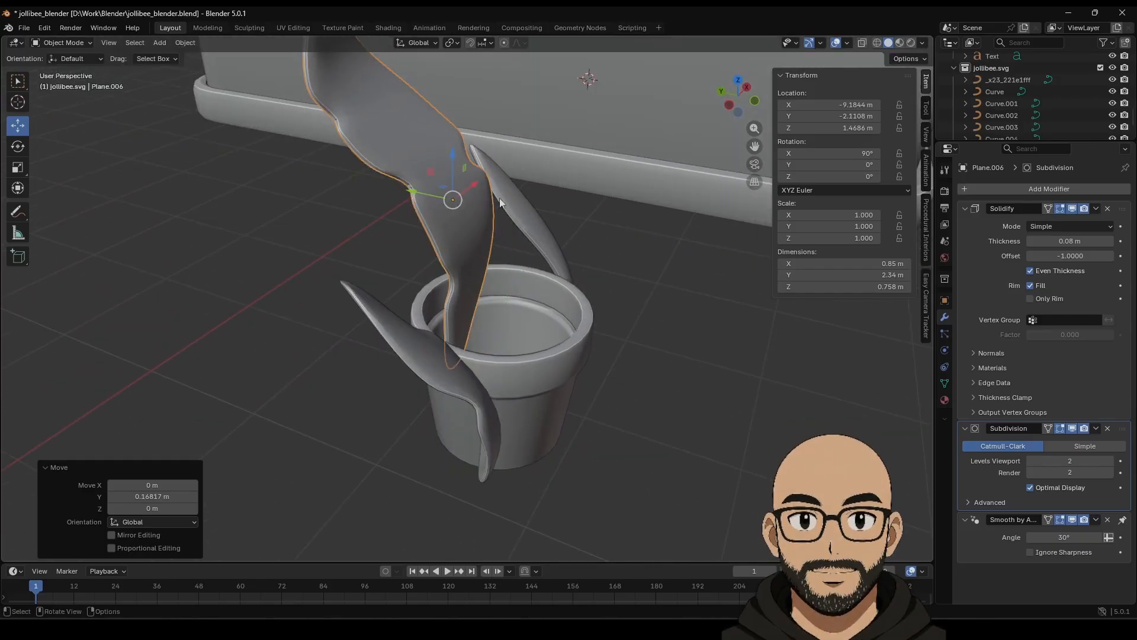
# Rotate the small unnotched leaf to about -131° around the Z axis and move it along X into the pot.
pyautogui.click(536, 232)
pyautogui.moveTo(558, 250); pyautogui.dragTo(514, 221, button='middle')
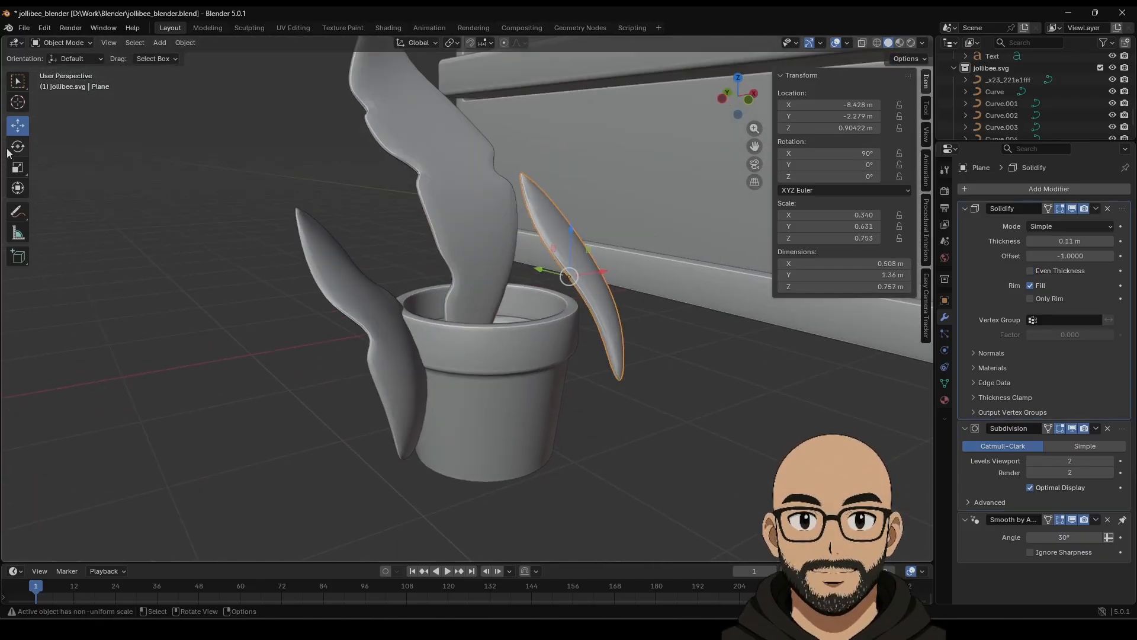
pyautogui.moveTo(573, 285)
pyautogui.mouseDown()
pyautogui.moveTo(527, 302)
pyautogui.moveTo(412, 254)
pyautogui.moveTo(575, 289)
pyautogui.mouseUp()
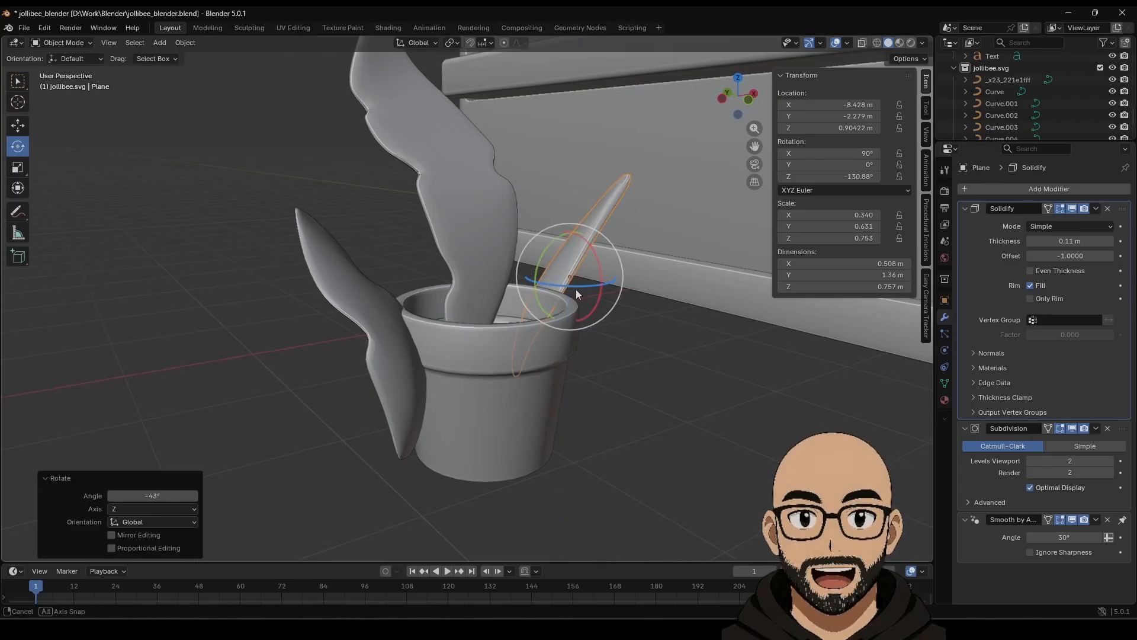
pyautogui.moveTo(576, 289); pyautogui.dragTo(591, 296, button='middle')
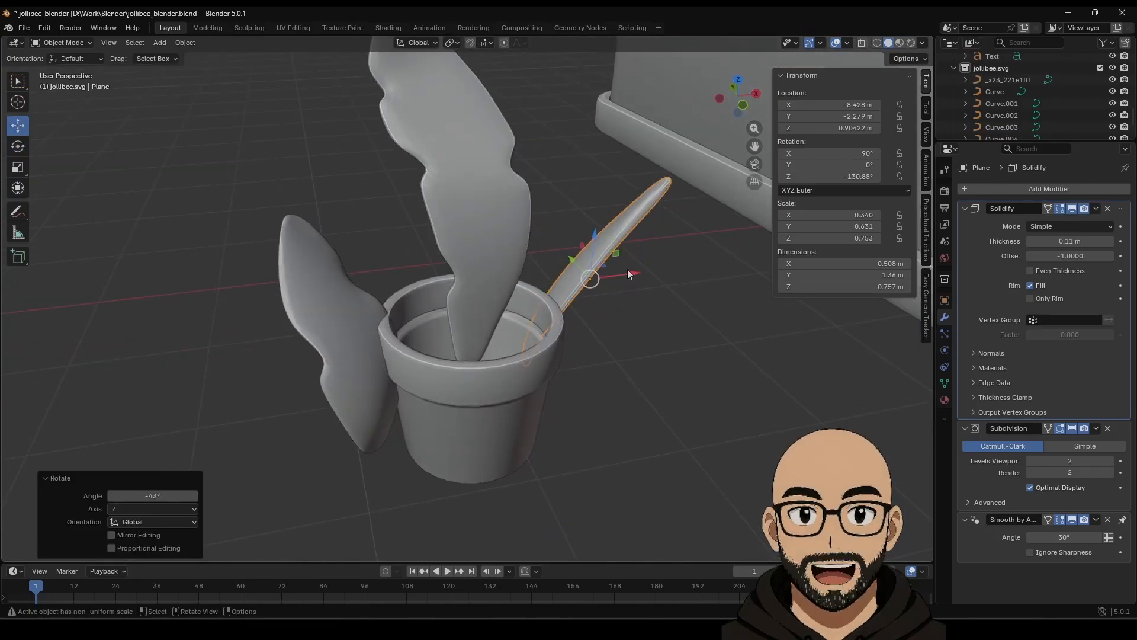
pyautogui.moveTo(627, 269); pyautogui.dragTo(543, 270)
# Rotate the remaining notched leaf outside the pot to about 47.6° around Z and raise it into the pot's opening.
pyautogui.click(369, 304)
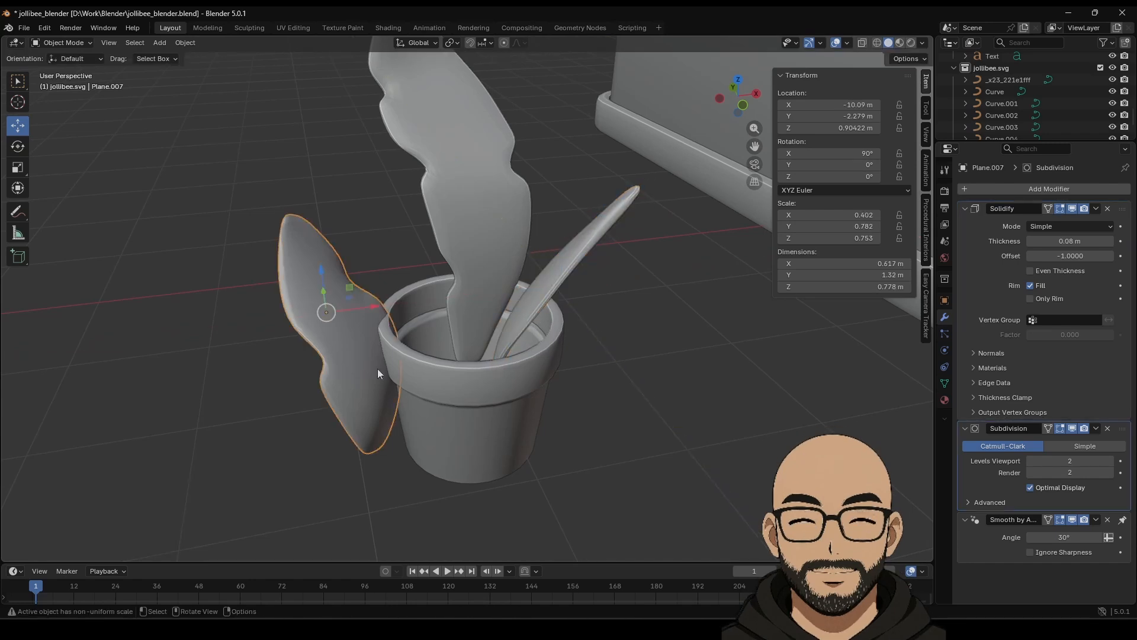
pyautogui.moveTo(378, 373); pyautogui.dragTo(356, 361, button='middle')
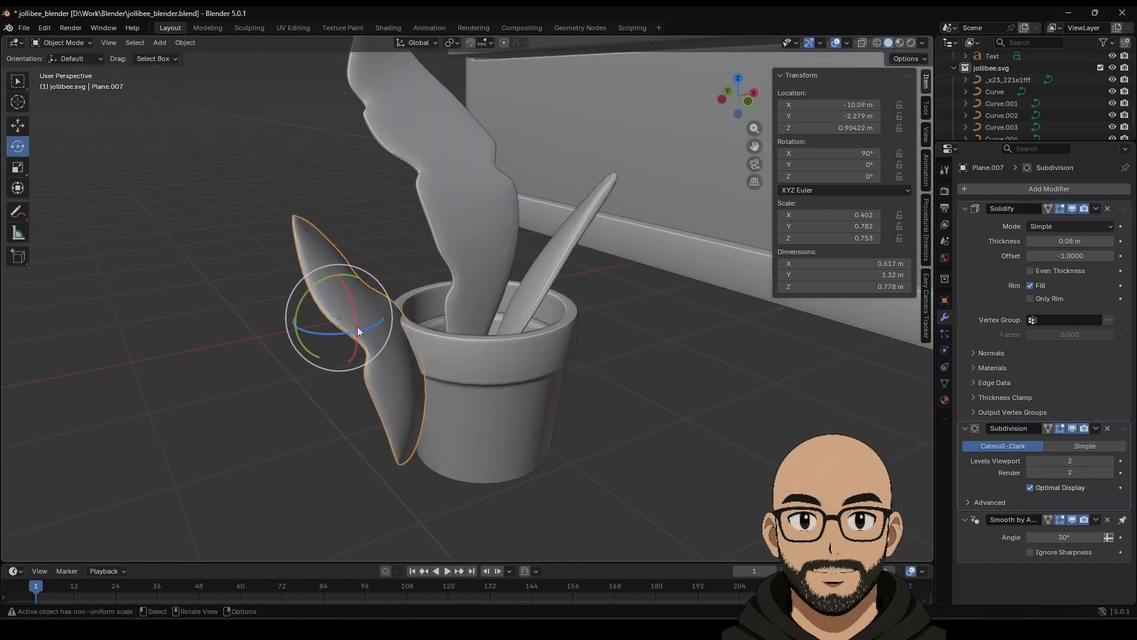
pyautogui.moveTo(357, 330); pyautogui.dragTo(389, 308)
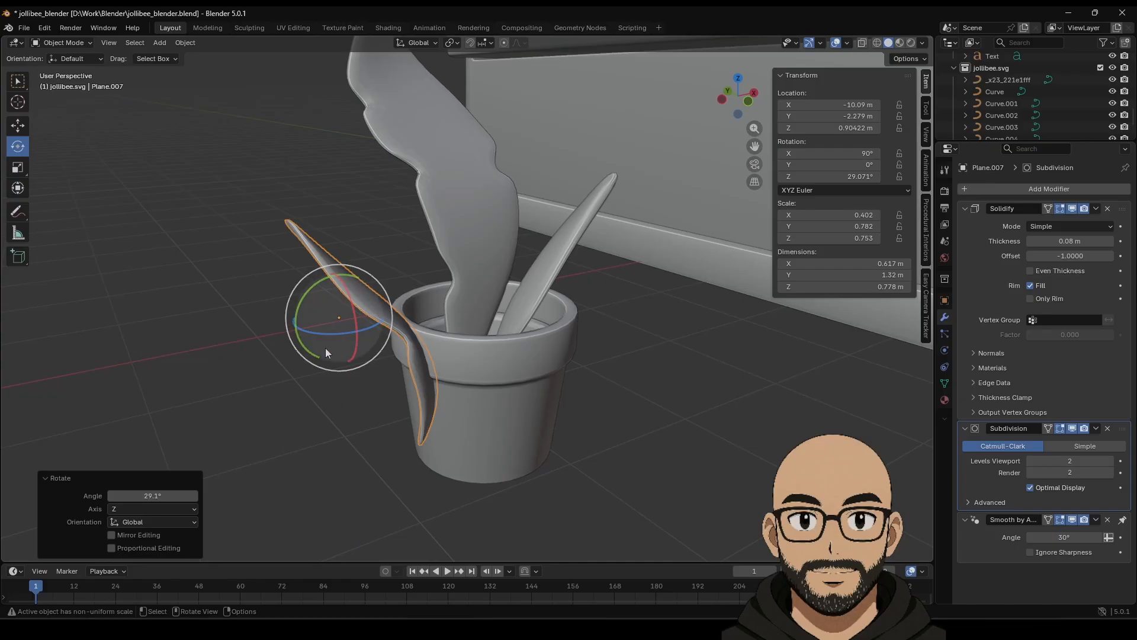
pyautogui.moveTo(325, 333); pyautogui.dragTo(352, 243)
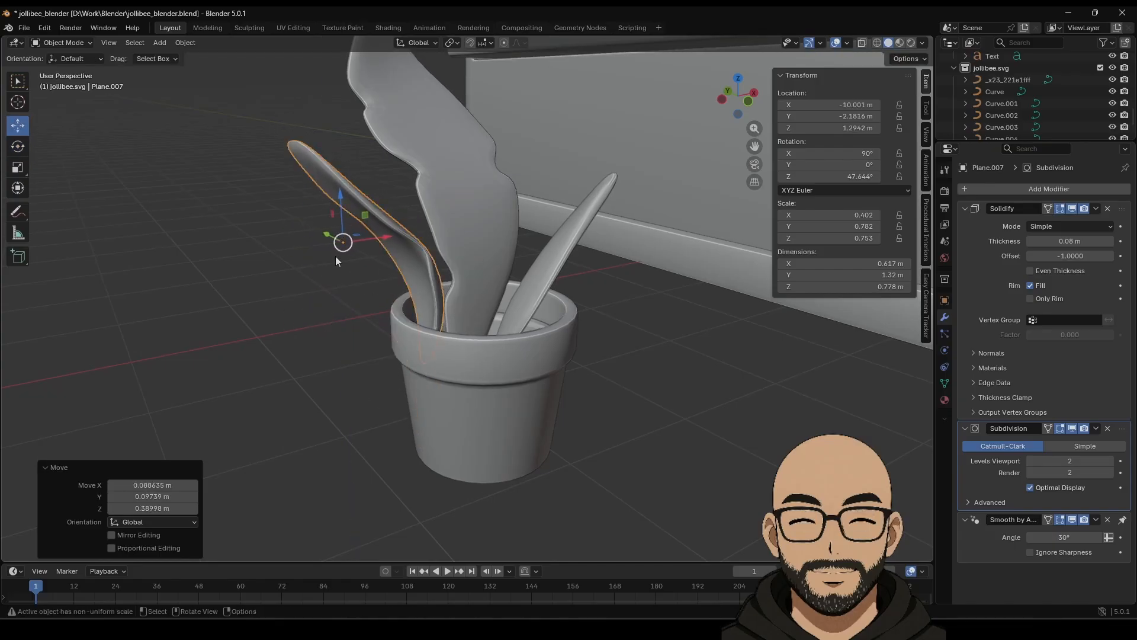
pyautogui.click(350, 368)
# Duplicate all three leaves in place and move the copies about -0.34 m along the Y axis.
pyautogui.scroll(-3, 463, 379)
pyautogui.moveTo(349, 365); pyautogui.dragTo(547, 379, button='middle')
pyautogui.scroll(-1, 464, 379)
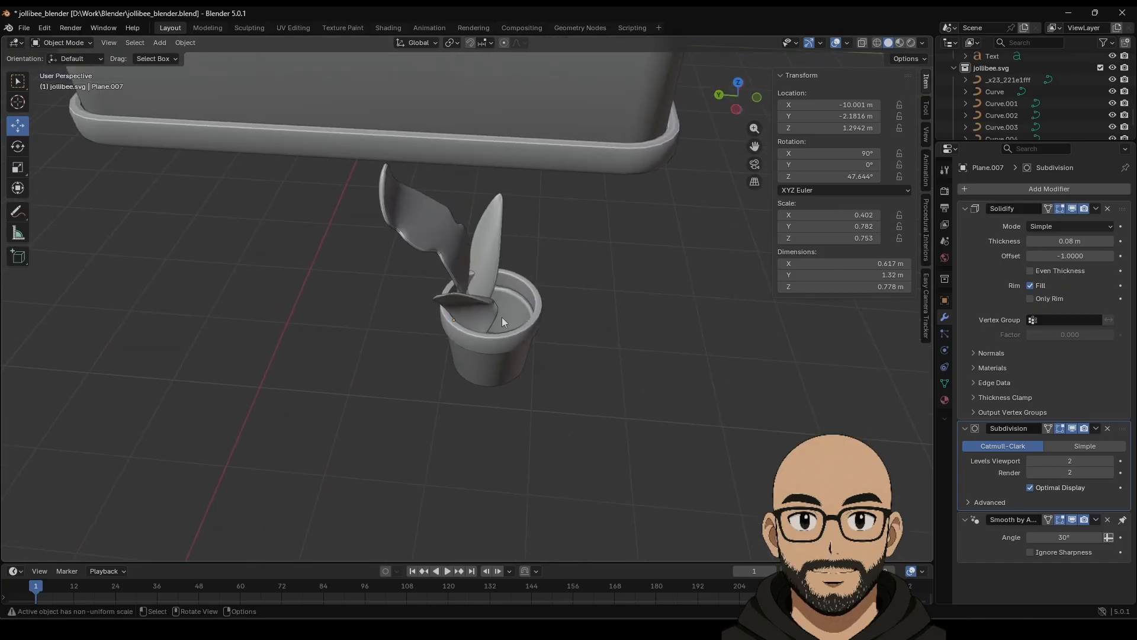
pyautogui.click(481, 276)
pyautogui.click(461, 296)
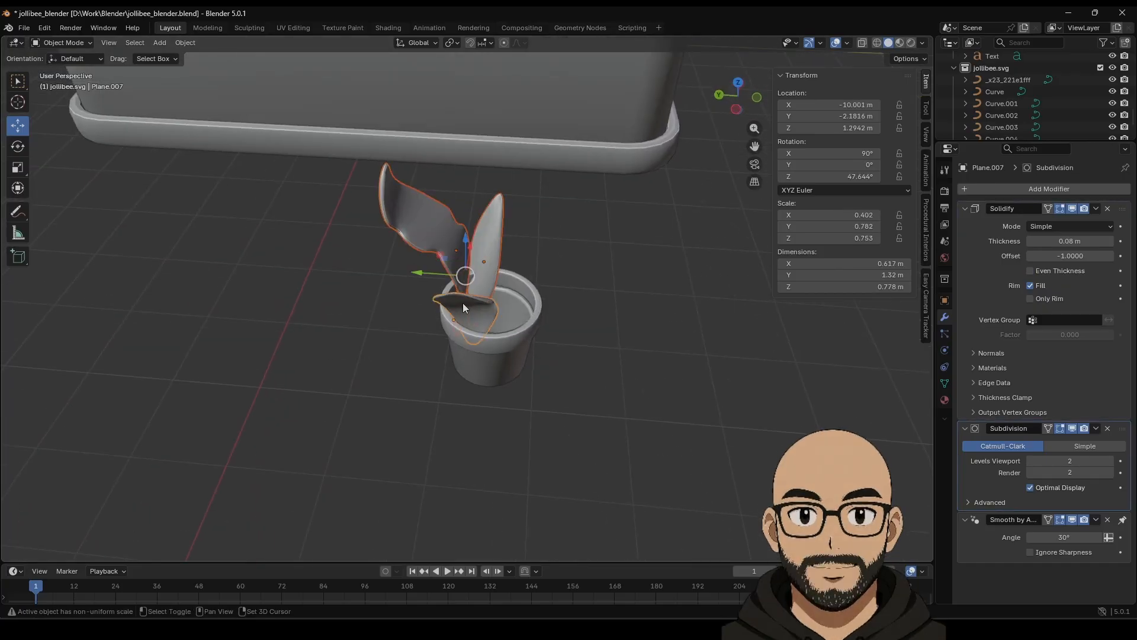
pyautogui.hotkey('shift', 'd')
pyautogui.rightClick(463, 303)
pyautogui.moveTo(421, 273); pyautogui.dragTo(451, 275)
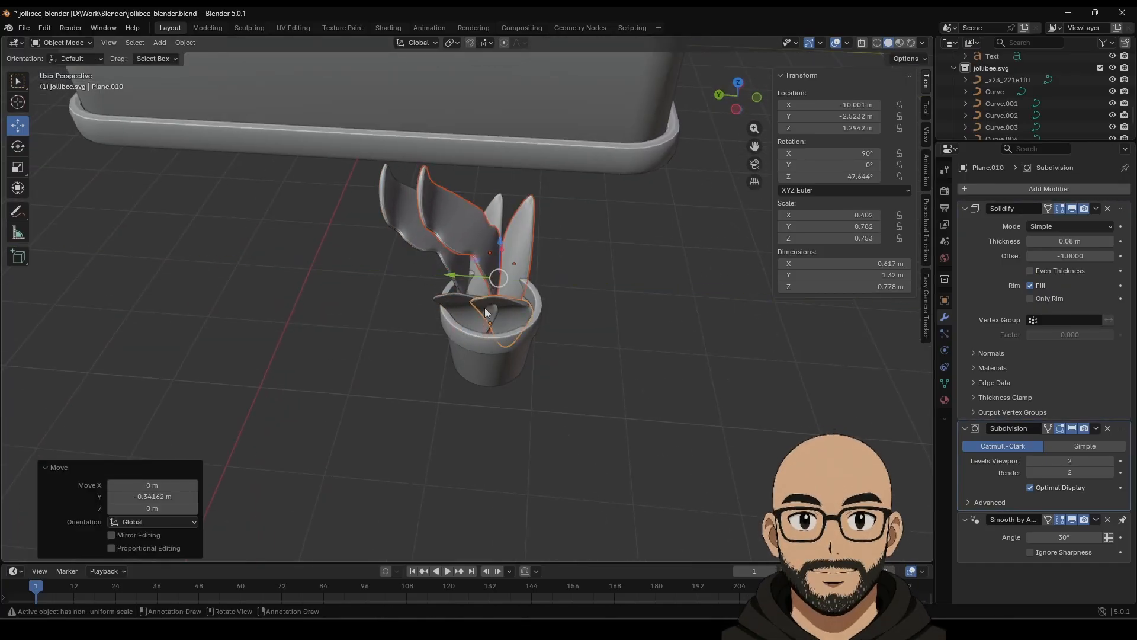
# Rotate the duplicated leaves about 177° around the Z axis and scale them uniformly to 0.693.
pyautogui.click(18, 146)
pyautogui.moveTo(500, 307); pyautogui.dragTo(568, 329)
pyautogui.press('s')
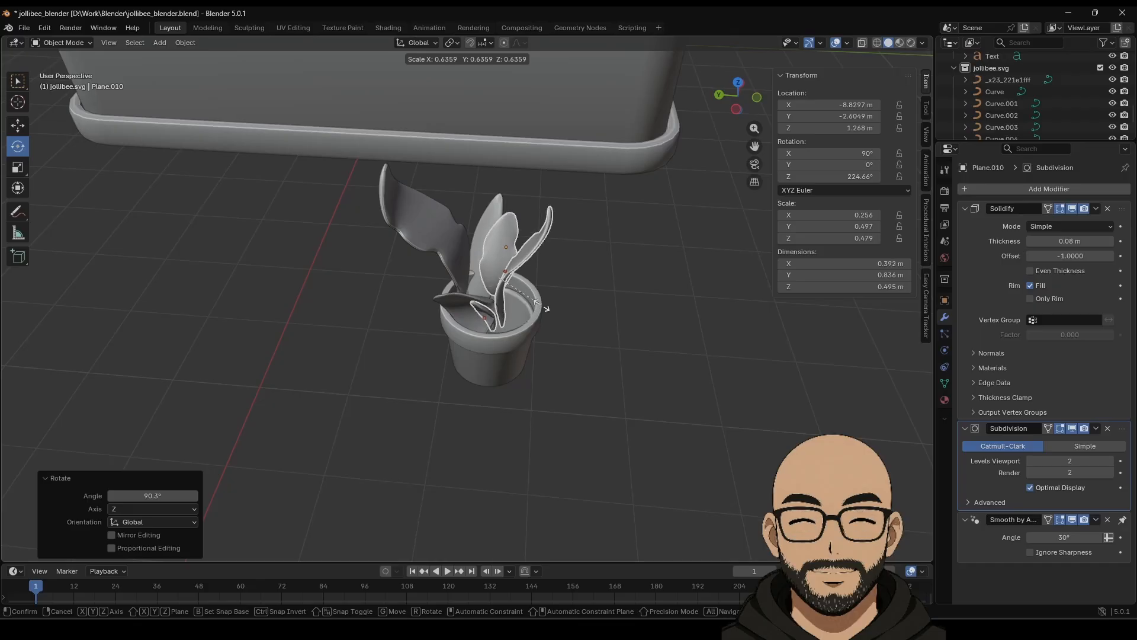
pyautogui.click(546, 305)
pyautogui.moveTo(588, 353); pyautogui.dragTo(588, 309, button='middle')
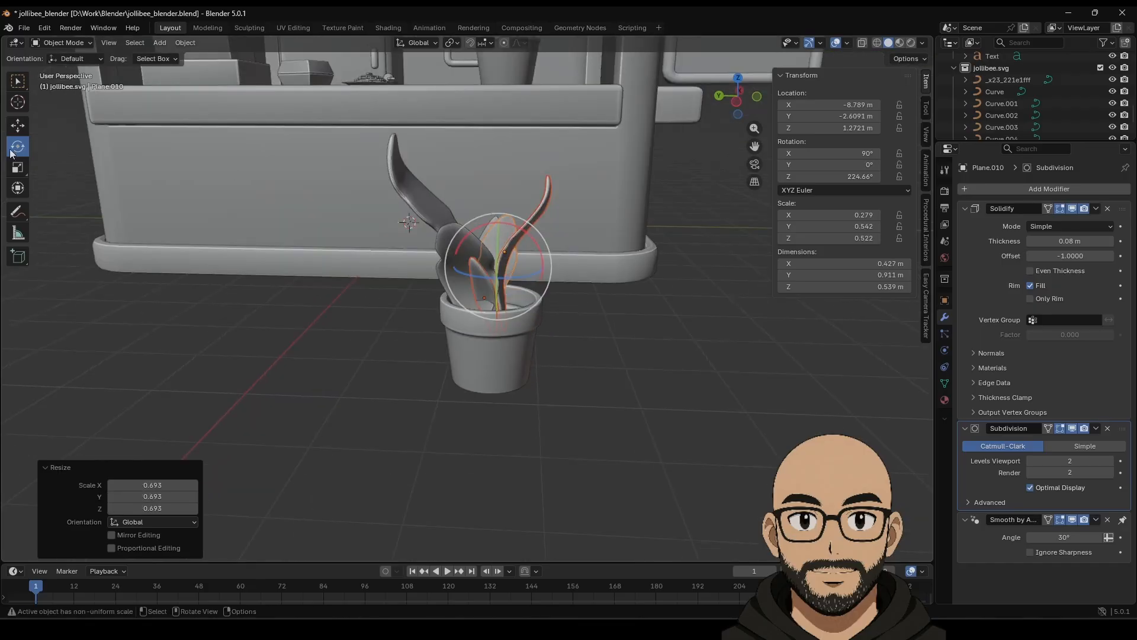
# Rotate the selected small leaf about 18.4° around the X axis and shift it to a better spot in the pot.
pyautogui.moveTo(528, 253); pyautogui.dragTo(254, 193)
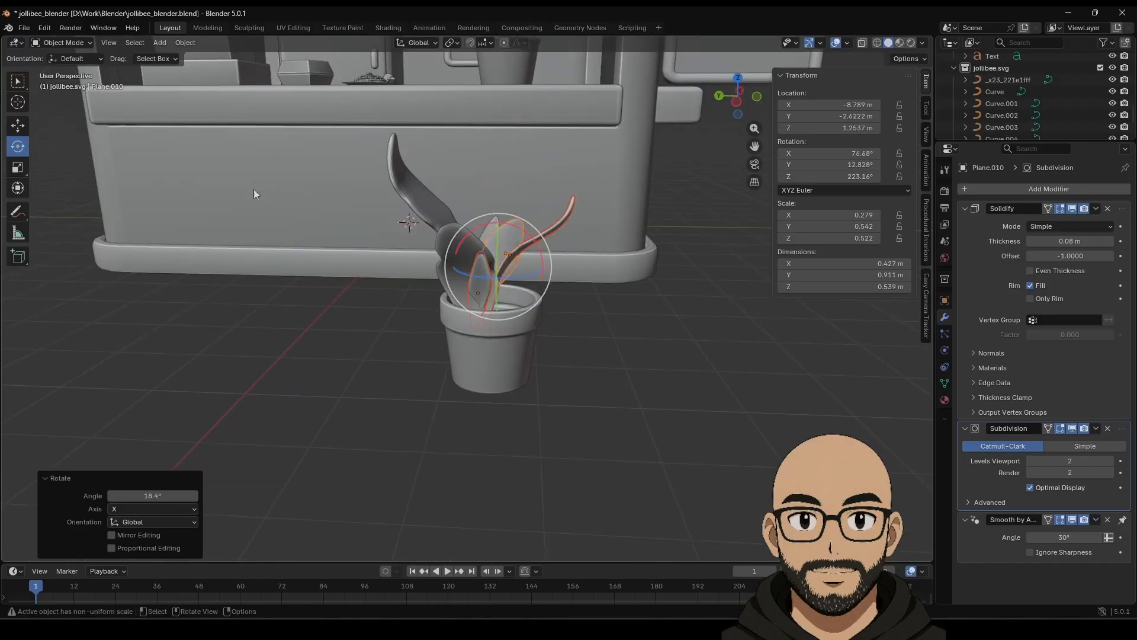
pyautogui.moveTo(486, 269); pyautogui.dragTo(514, 266)
pyautogui.click(573, 353)
pyautogui.moveTo(572, 353); pyautogui.dragTo(492, 290, button='middle')
# Duplicate the small leaf at the front of the pot and scale the copy up to about 2.416 times.
pyautogui.click(499, 298)
pyautogui.press('s')
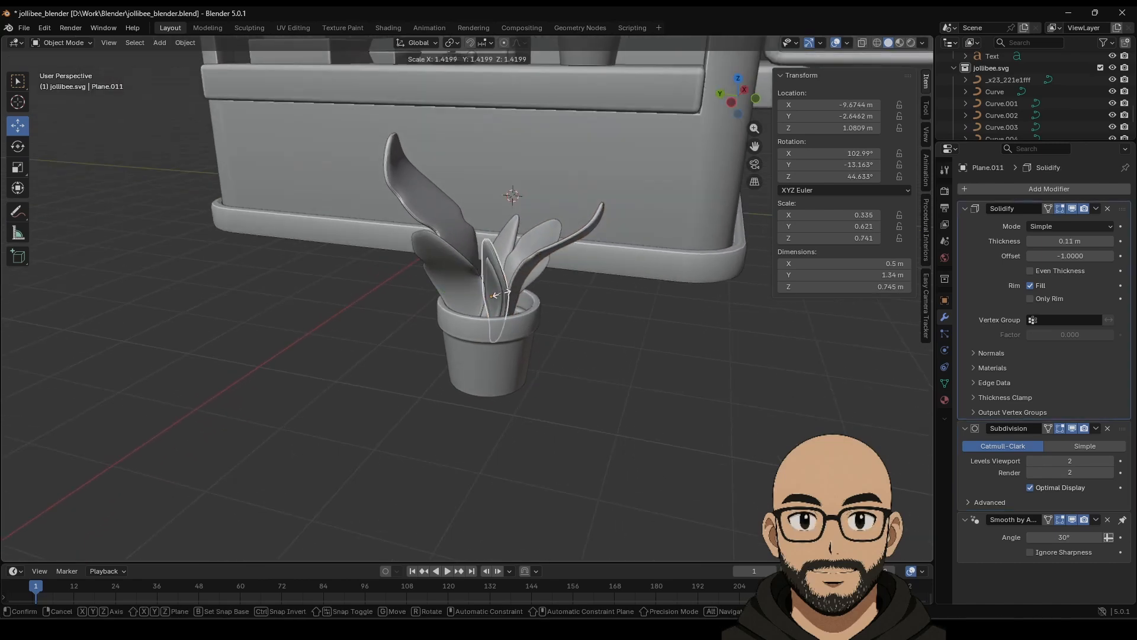
pyautogui.click(504, 283)
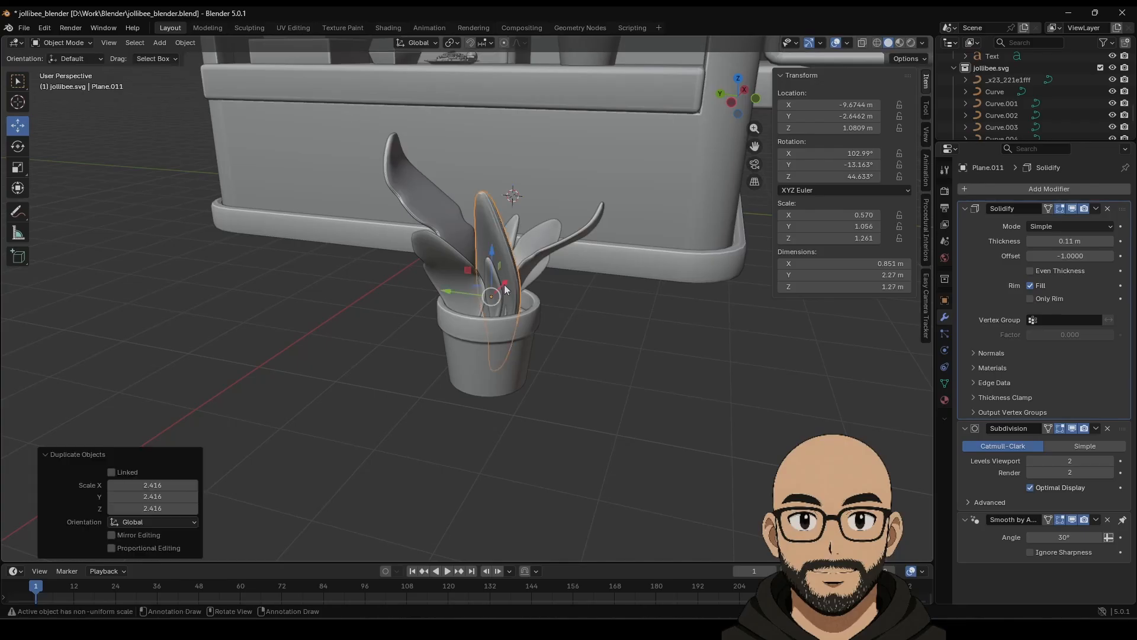
# Reshape the enlarged leaf copy by narrowing it along X and Y and stretching it about 1.281 times along Z.
pyautogui.moveTo(503, 283); pyautogui.dragTo(533, 323, button='middle')
pyautogui.click(18, 168)
pyautogui.moveTo(403, 255); pyautogui.dragTo(408, 292, button='middle')
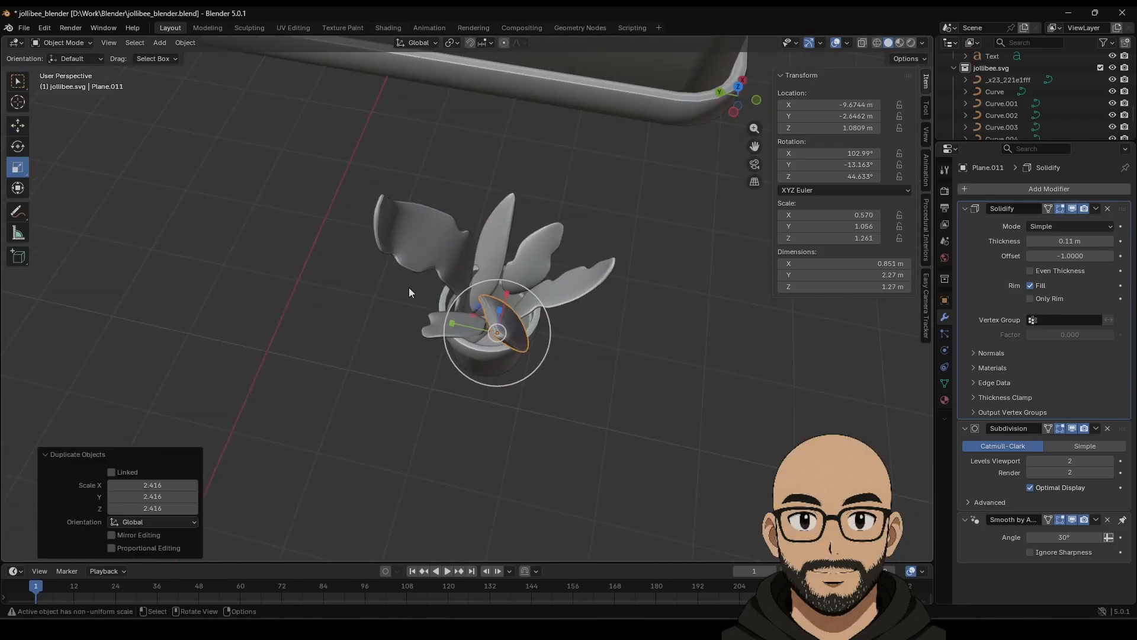
pyautogui.moveTo(456, 330); pyautogui.dragTo(470, 327)
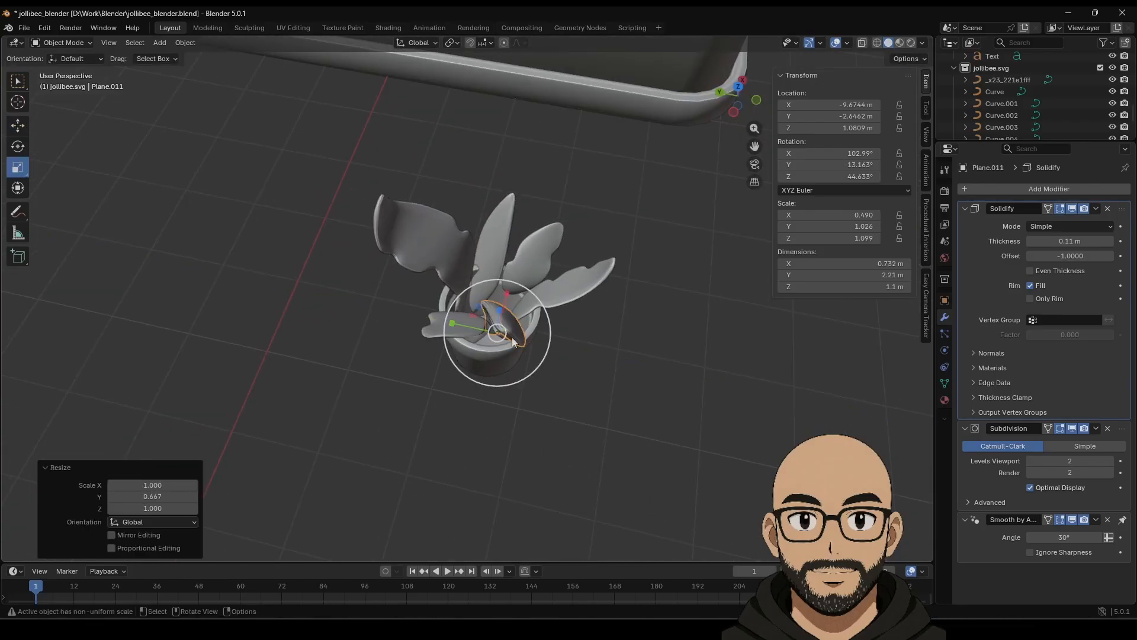
pyautogui.moveTo(511, 336); pyautogui.dragTo(473, 327, button='middle')
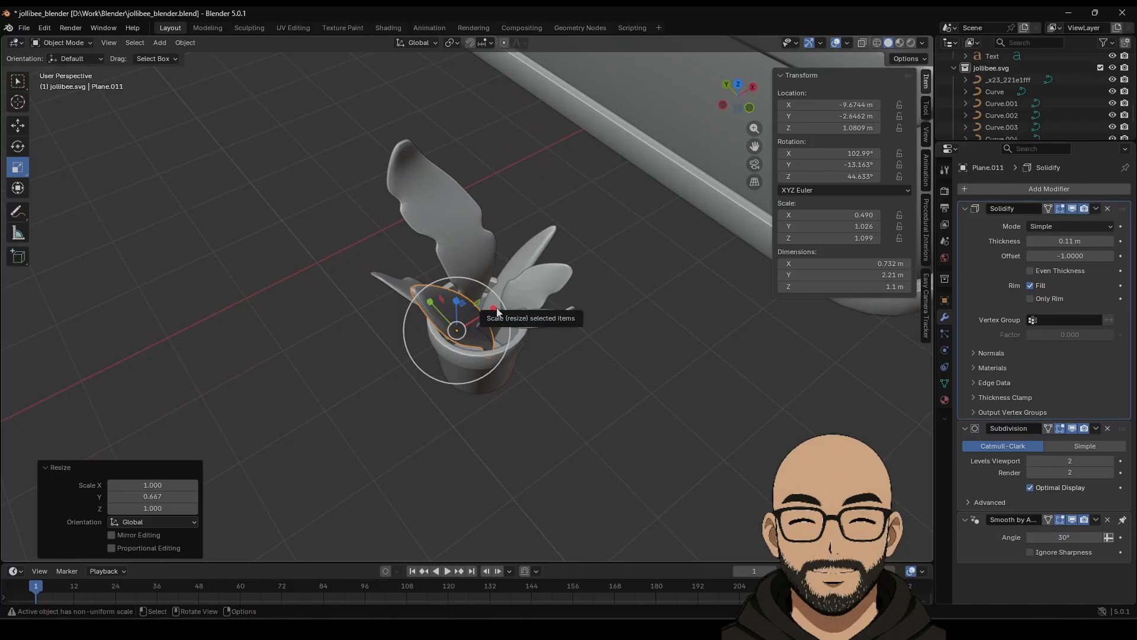
pyautogui.moveTo(495, 311); pyautogui.dragTo(488, 315)
pyautogui.moveTo(490, 316); pyautogui.dragTo(506, 334, button='middle')
pyautogui.moveTo(436, 317); pyautogui.dragTo(444, 321)
pyautogui.moveTo(488, 338); pyautogui.dragTo(472, 285, button='middle')
pyautogui.moveTo(456, 249); pyautogui.dragTo(455, 234)
# Raise the tall narrow leaf along Z until its base sits inside the pot.
pyautogui.moveTo(457, 239); pyautogui.dragTo(416, 213, button='middle')
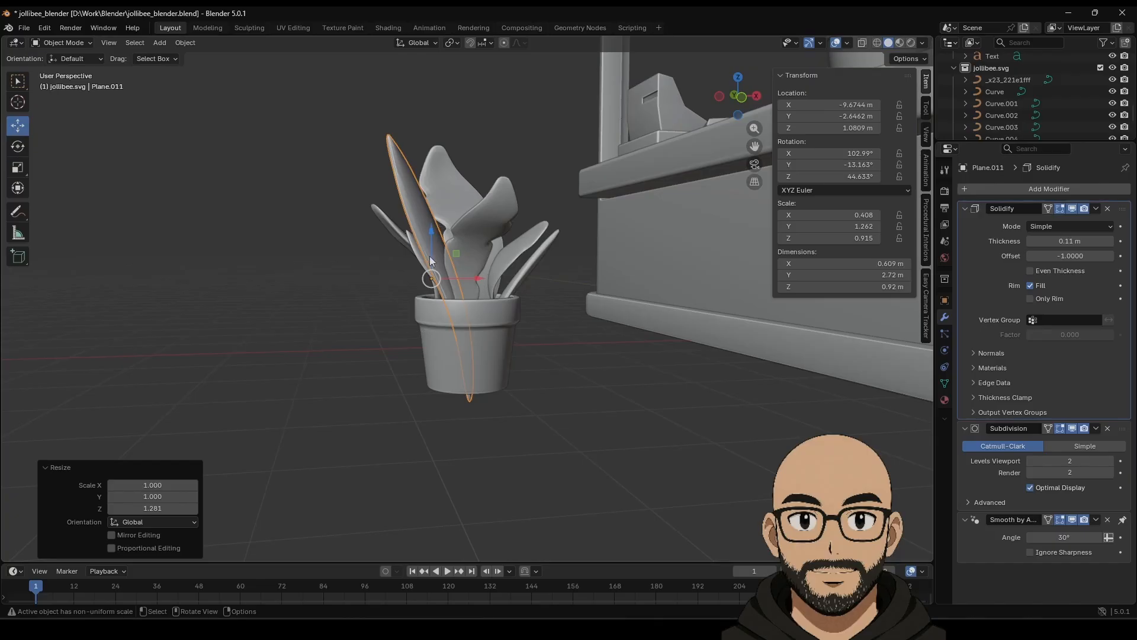
pyautogui.moveTo(430, 258); pyautogui.dragTo(431, 224)
pyautogui.moveTo(489, 304); pyautogui.dragTo(506, 279, button='middle')
# Lower the small curved leaf by about 0.09 m, and duplicate it about 0.15 m along X from the original.
pyautogui.click(508, 309)
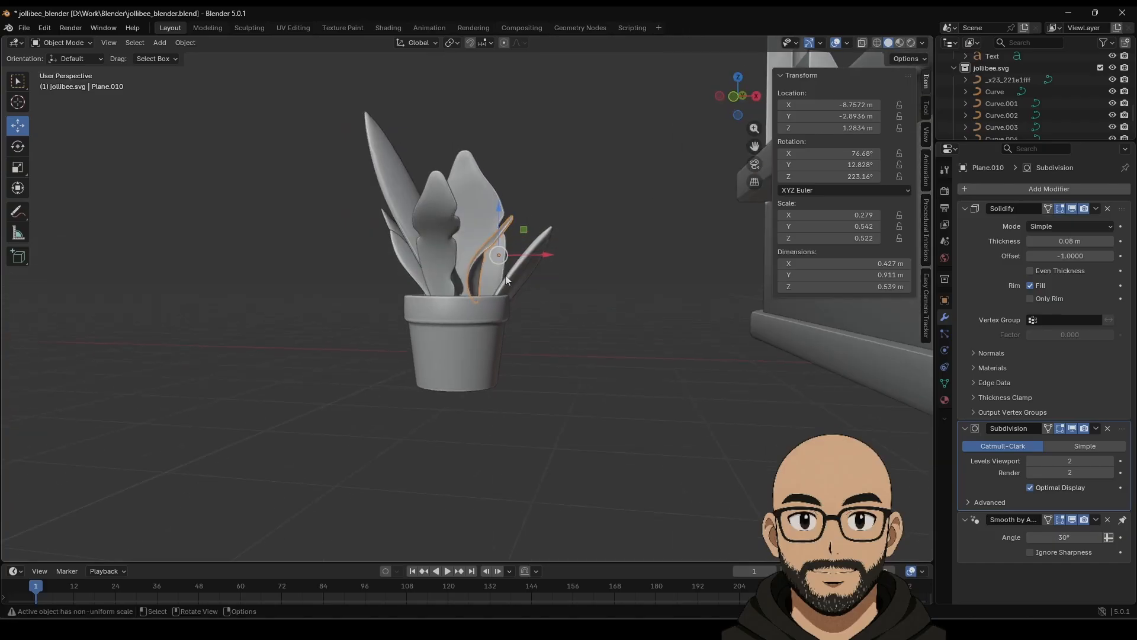
pyautogui.moveTo(499, 227); pyautogui.dragTo(501, 239)
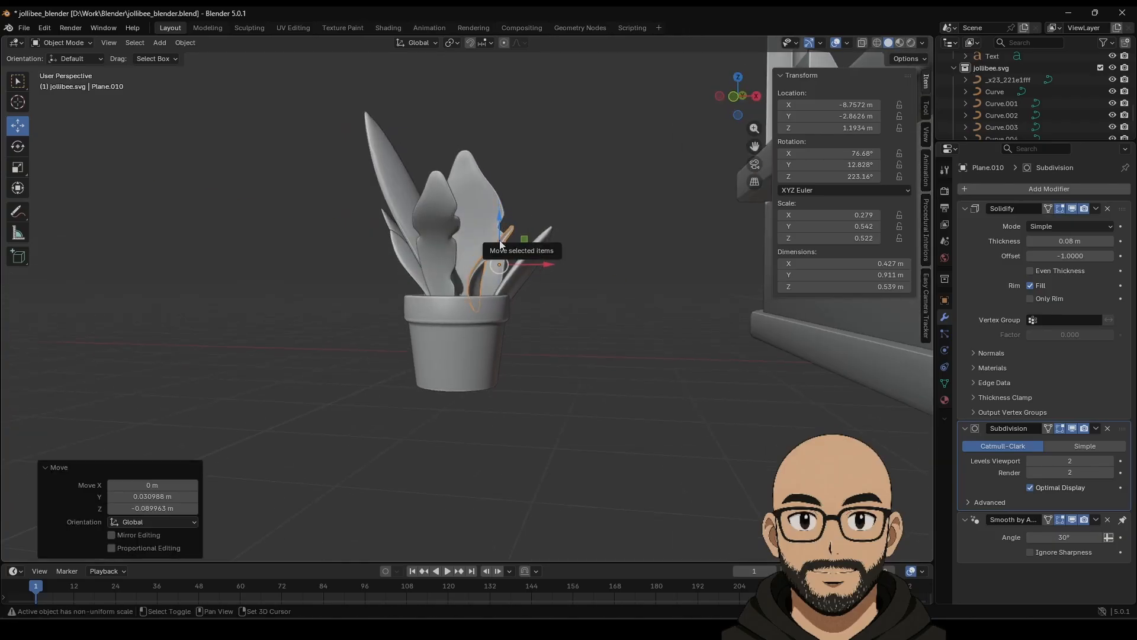
pyautogui.hotkey('shift', 'd')
pyautogui.click(456, 276)
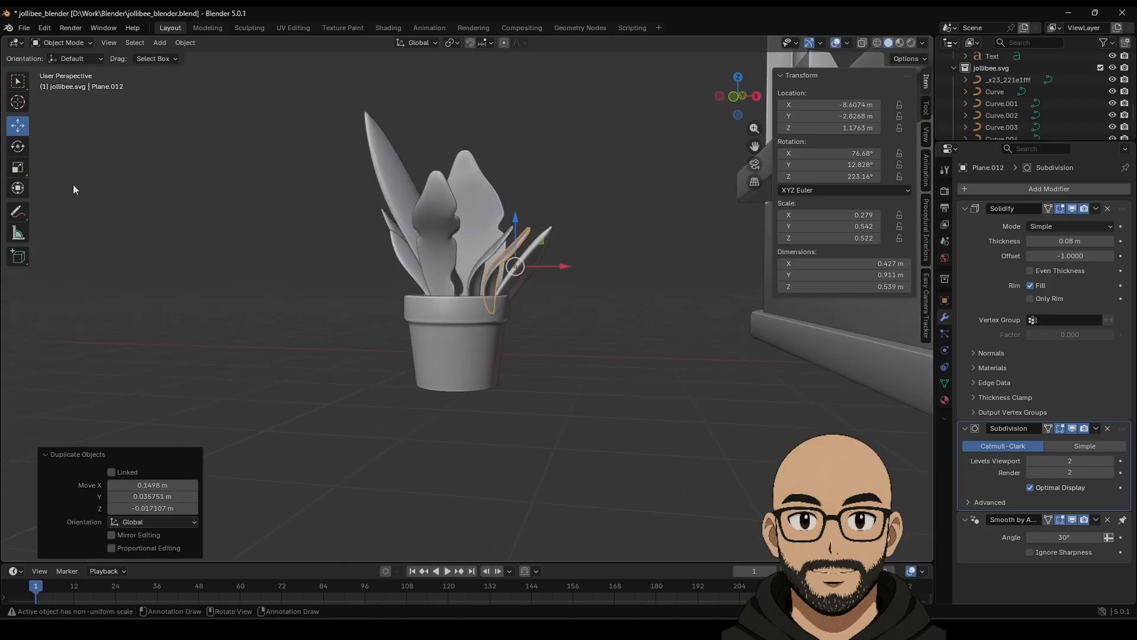
# Scale the duplicated curved leaf about 1.147 times along X and about 2.083 times along Z.
pyautogui.moveTo(566, 266); pyautogui.dragTo(463, 258)
pyautogui.moveTo(573, 251); pyautogui.dragTo(560, 256)
pyautogui.moveTo(514, 226); pyautogui.dragTo(516, 214)
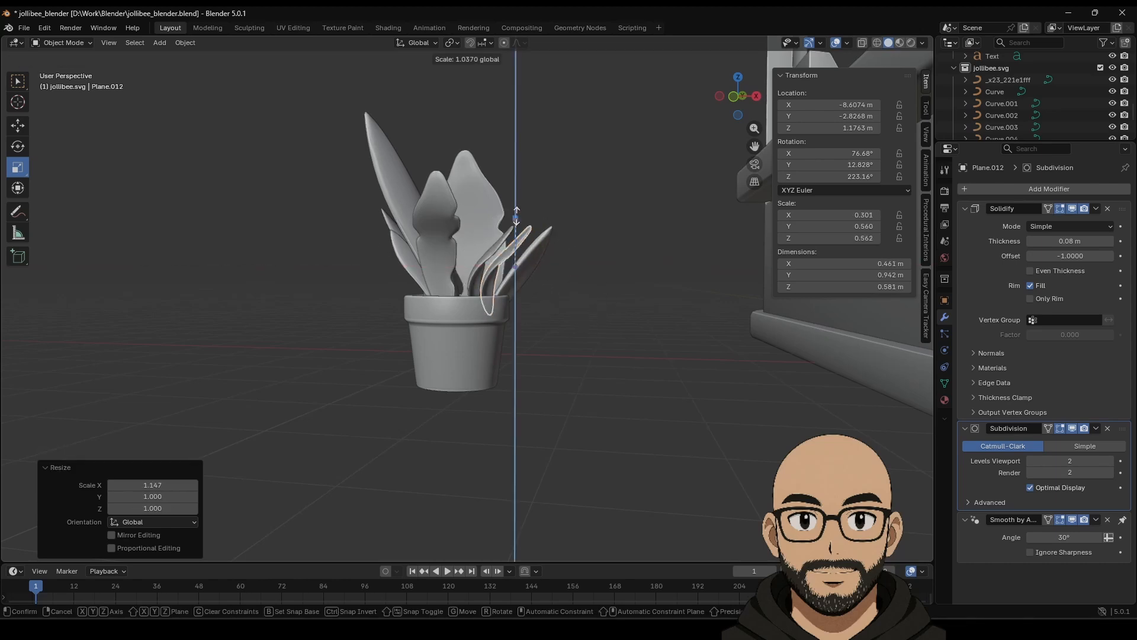
pyautogui.moveTo(521, 171); pyautogui.dragTo(524, 170)
# Rotate the duplicated leaf about -103° around Z, and tilt it upright.
pyautogui.moveTo(506, 282); pyautogui.dragTo(522, 331, button='middle')
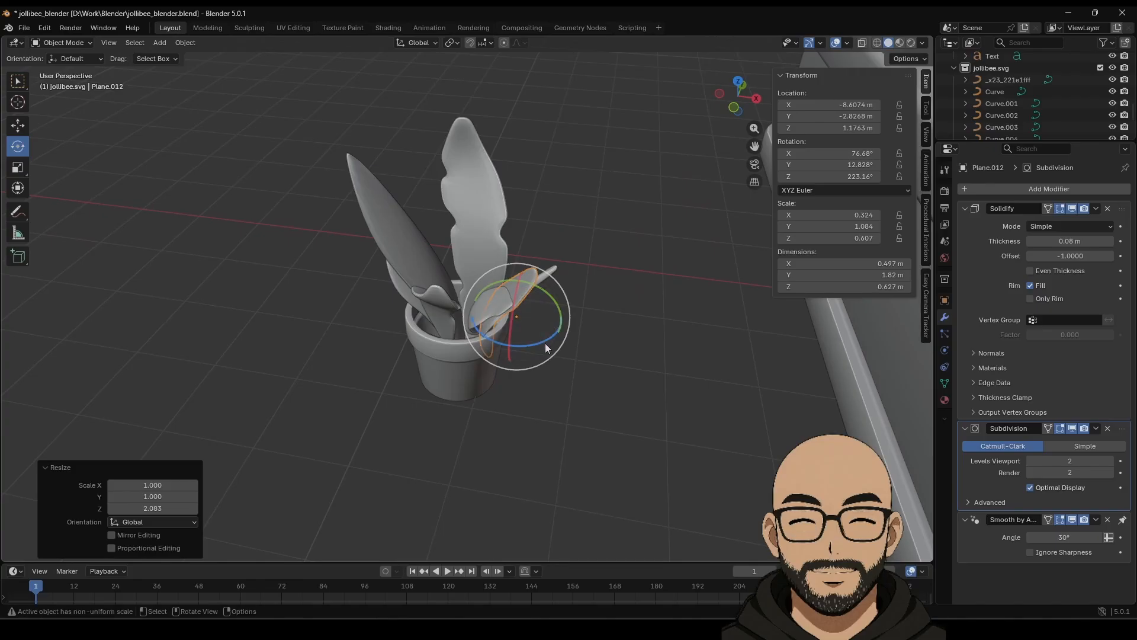
pyautogui.moveTo(545, 343); pyautogui.dragTo(478, 336)
pyautogui.moveTo(478, 335); pyautogui.dragTo(499, 349, button='middle')
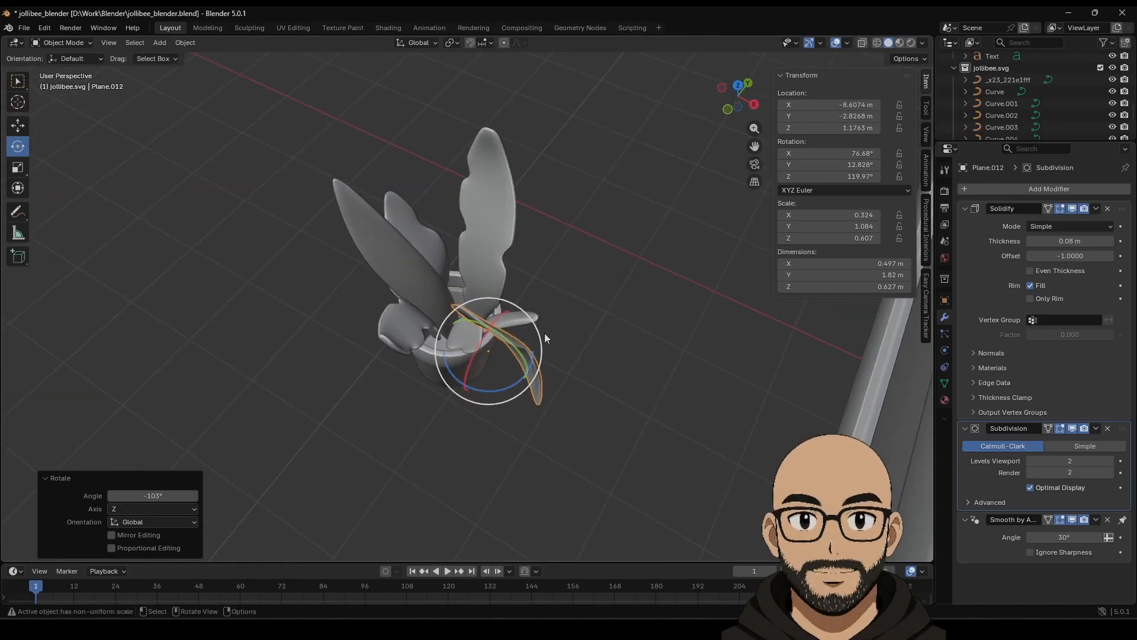
pyautogui.moveTo(506, 338); pyautogui.dragTo(468, 270)
# Move the duplicated leaf over the middle of the pot among the other leaves and raise it about 0.4 m.
pyautogui.click(18, 125)
pyautogui.moveTo(469, 293); pyautogui.dragTo(566, 252, button='middle')
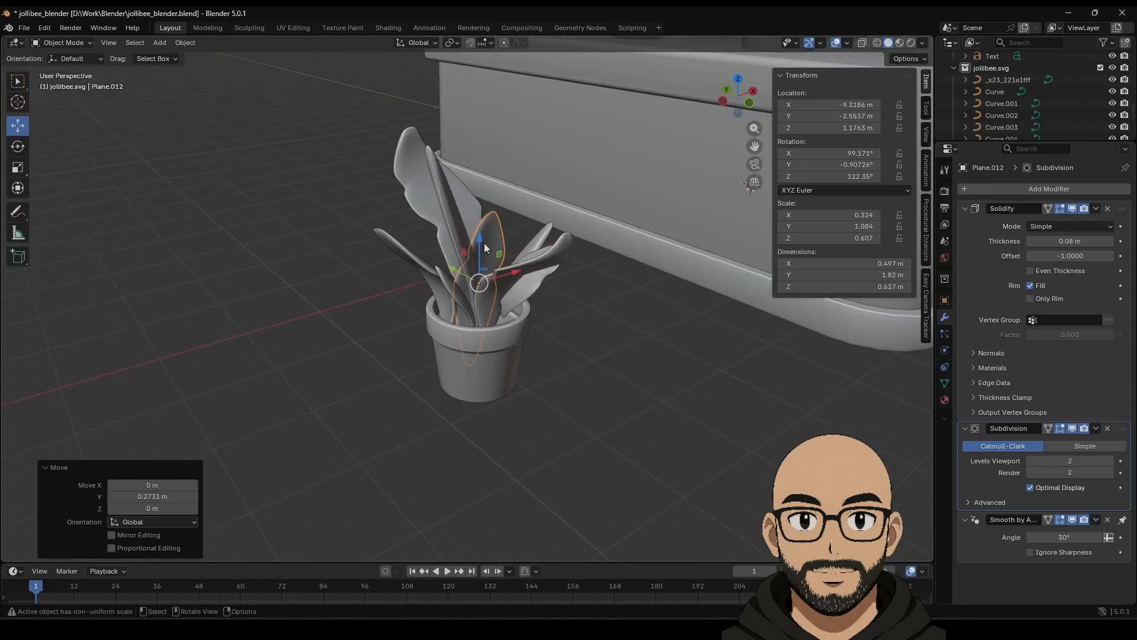
pyautogui.moveTo(484, 243); pyautogui.dragTo(536, 225)
pyautogui.moveTo(536, 225); pyautogui.dragTo(533, 276, button='middle')
pyautogui.moveTo(468, 239); pyautogui.dragTo(511, 244)
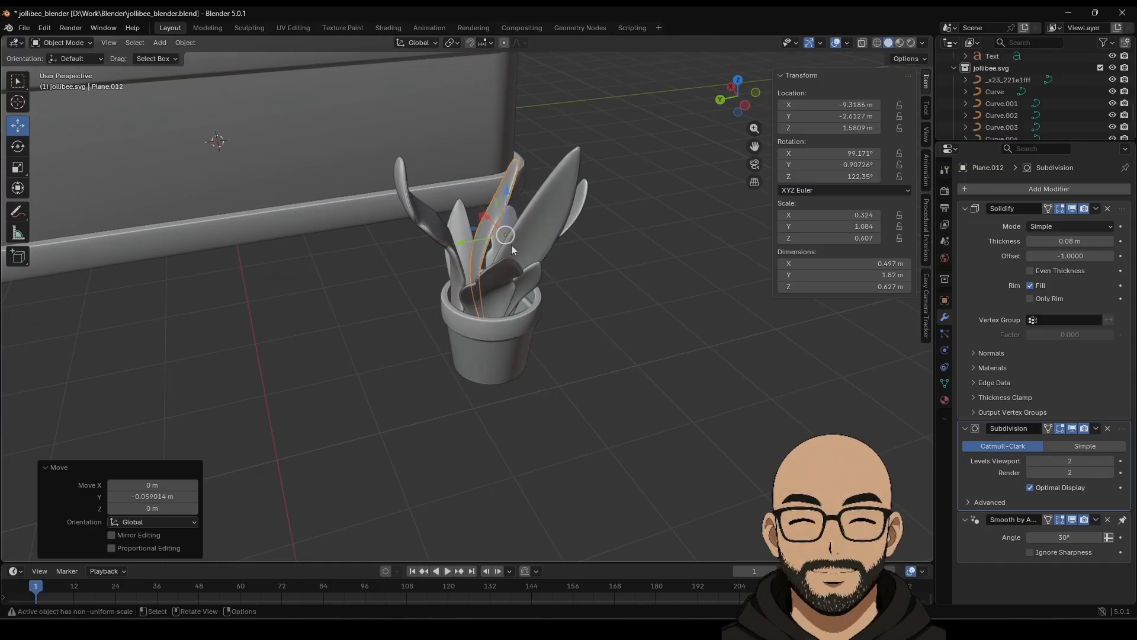
# Select all the leaves and scale them to 0.658 along Z, plus 0.9 uniformly.
pyautogui.moveTo(624, 407); pyautogui.dragTo(595, 272, button='middle')
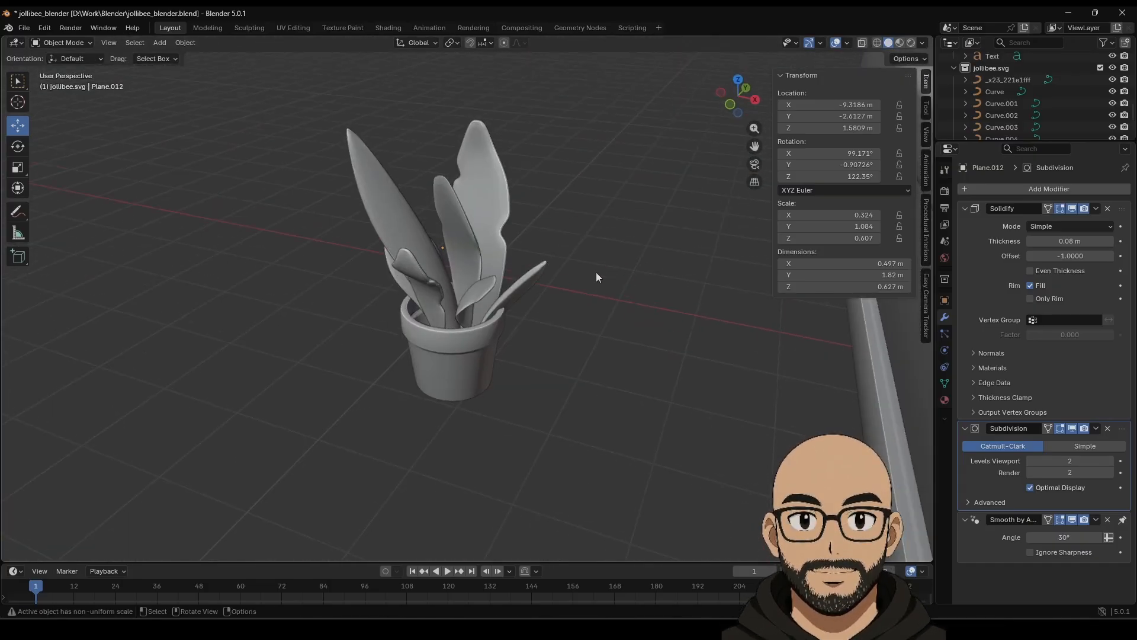
pyautogui.scroll(-5, 533, 308)
pyautogui.moveTo(481, 347); pyautogui.dragTo(373, 232, button='middle')
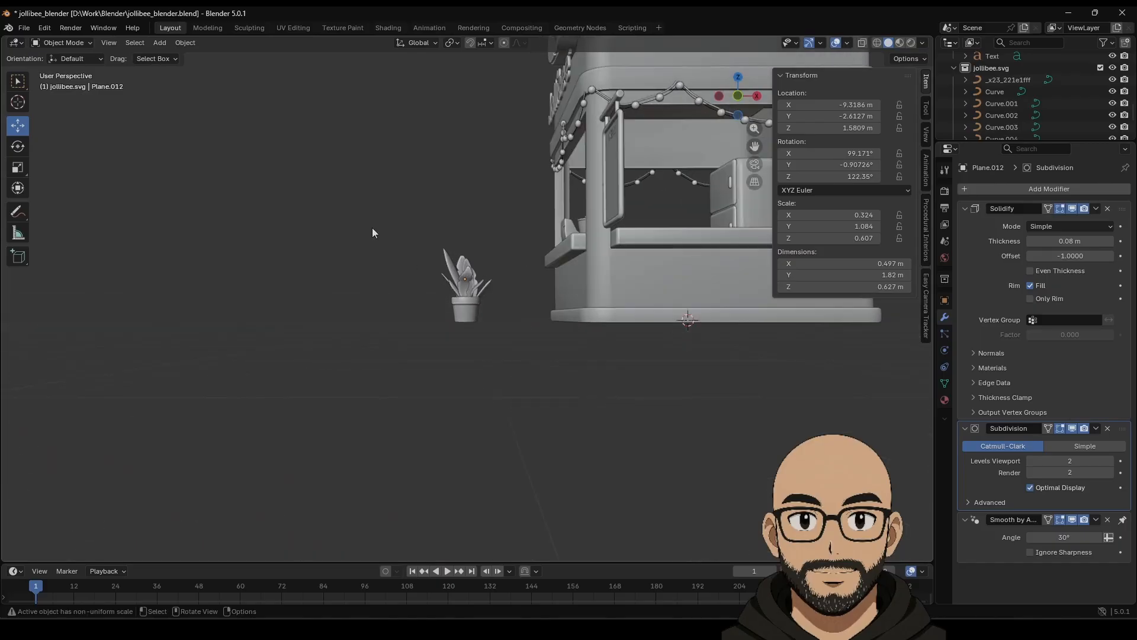
pyautogui.moveTo(506, 285); pyautogui.dragTo(513, 292)
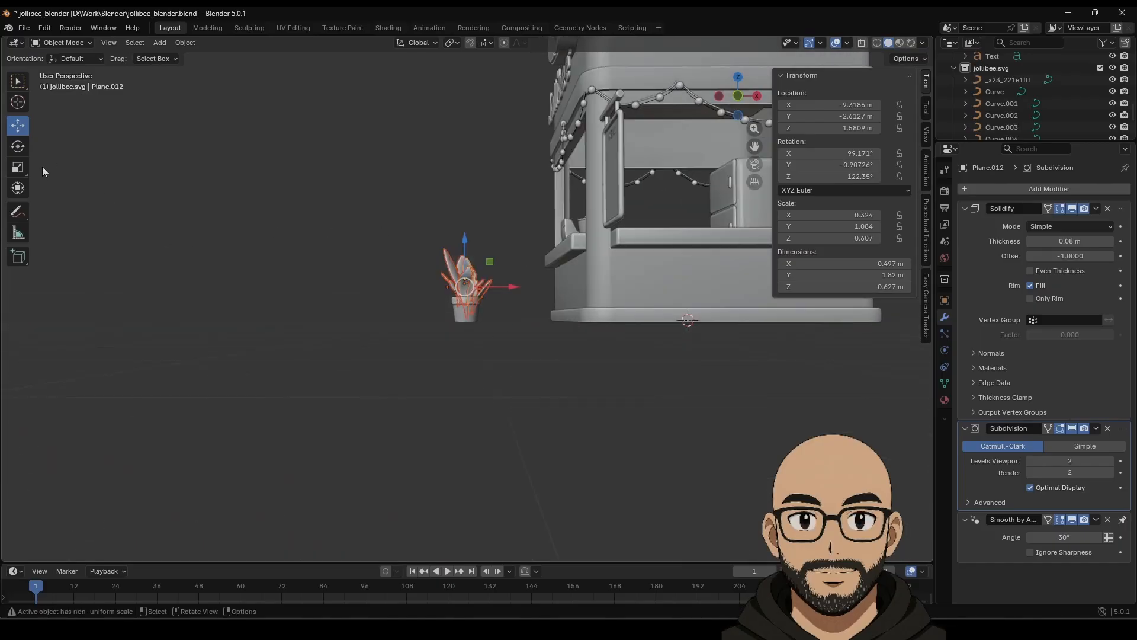
pyautogui.moveTo(465, 243); pyautogui.dragTo(467, 259)
pyautogui.press('s')
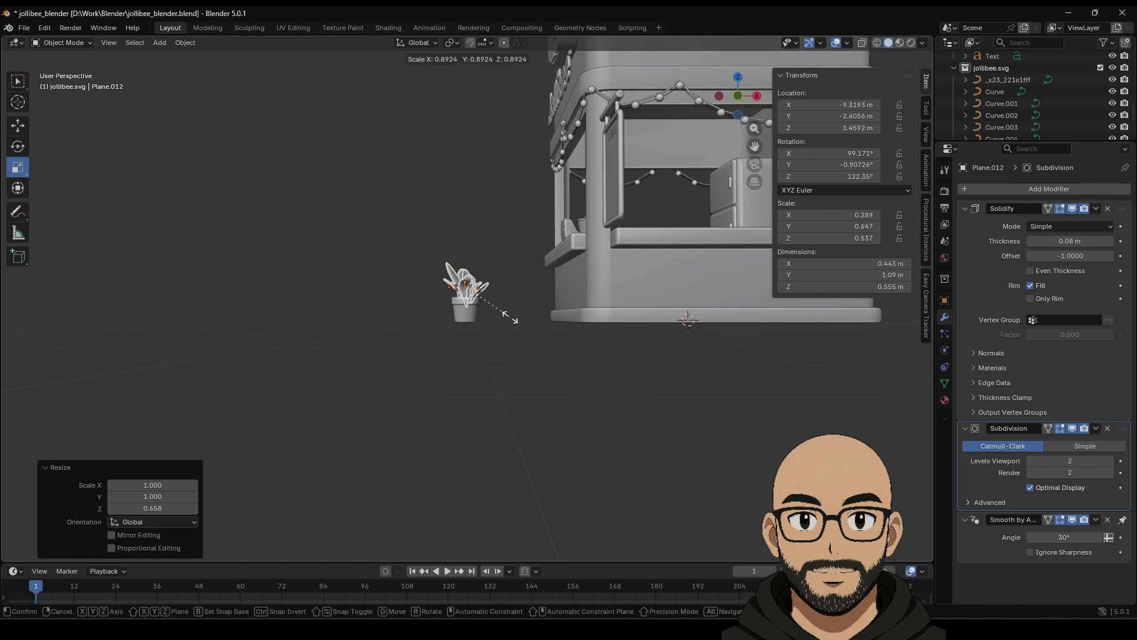
pyautogui.click(507, 317)
# Lower all the leaves along the Z axis so that they sit down in the pot.
pyautogui.press('g')
pyautogui.press('z')
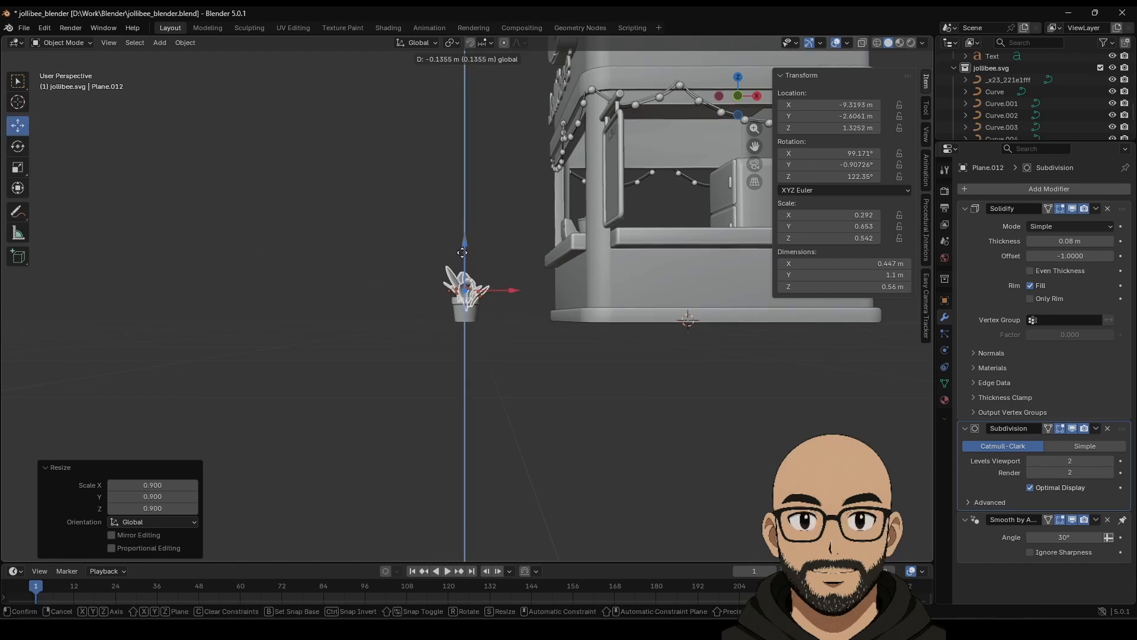
pyautogui.click(502, 314)
pyautogui.moveTo(502, 314); pyautogui.dragTo(478, 355, button='middle')
pyautogui.scroll(5, 503, 351)
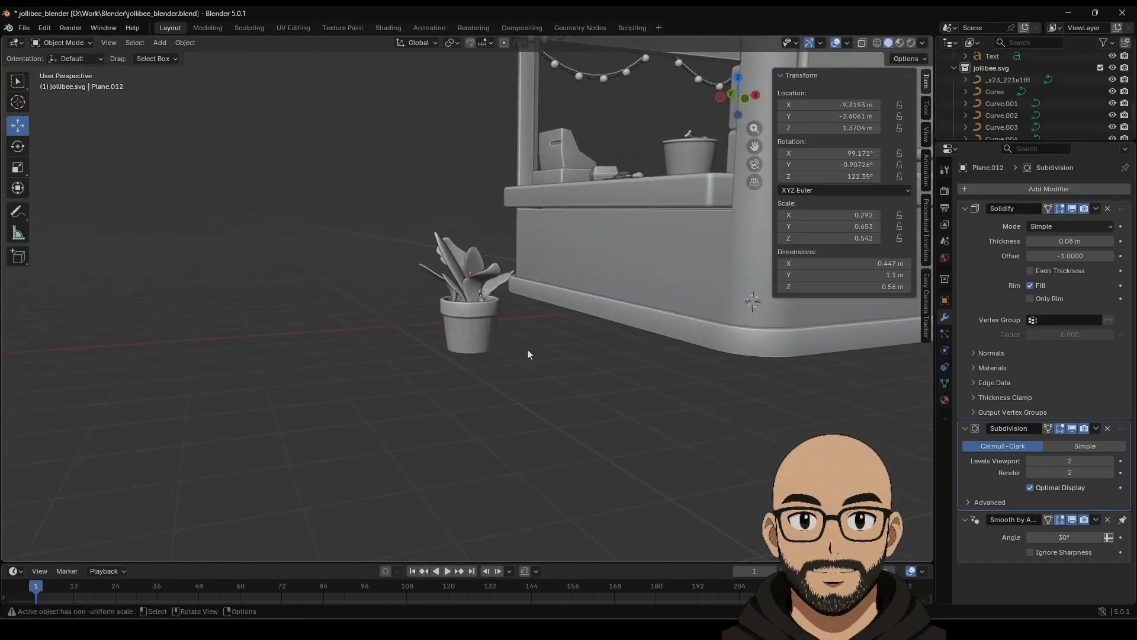
# Select all the plant's leaves and join them into a single object.
pyautogui.moveTo(472, 265); pyautogui.dragTo(471, 265)
pyautogui.moveTo(520, 279); pyautogui.dragTo(523, 336, button='middle')
pyautogui.moveTo(351, 215); pyautogui.dragTo(527, 284)
pyautogui.rightClick(504, 278)
pyautogui.click(444, 306)
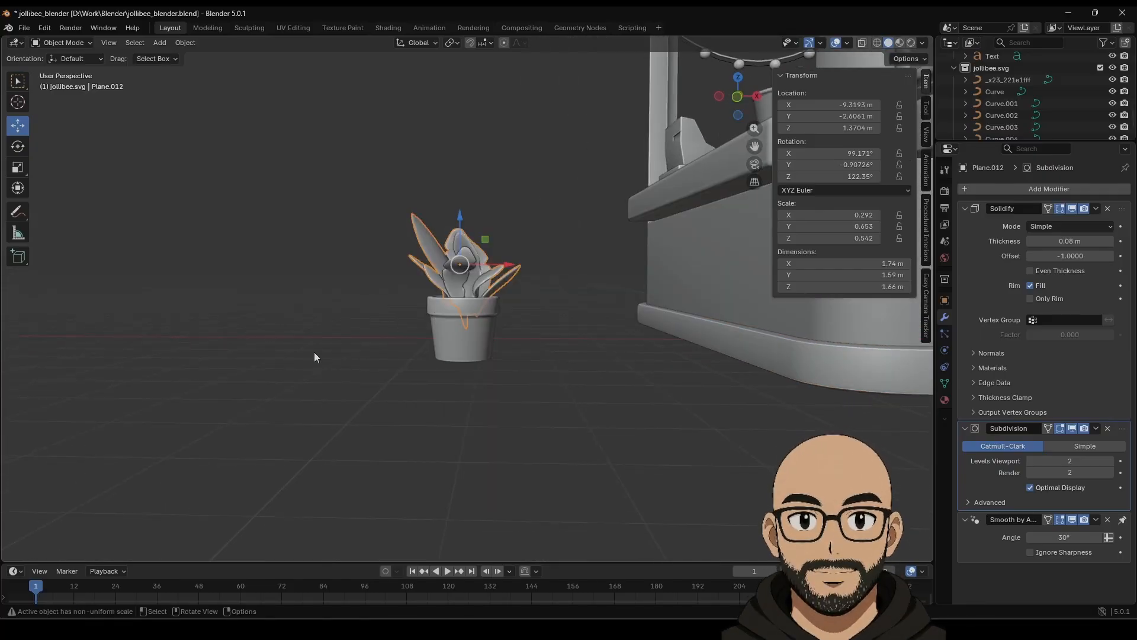
# Apply the Solidify, Subdivision and Smooth by Angle modifiers on the joined leaves.
pyautogui.moveTo(314, 355); pyautogui.dragTo(350, 223, button='middle')
pyautogui.moveTo(349, 223); pyautogui.dragTo(527, 281)
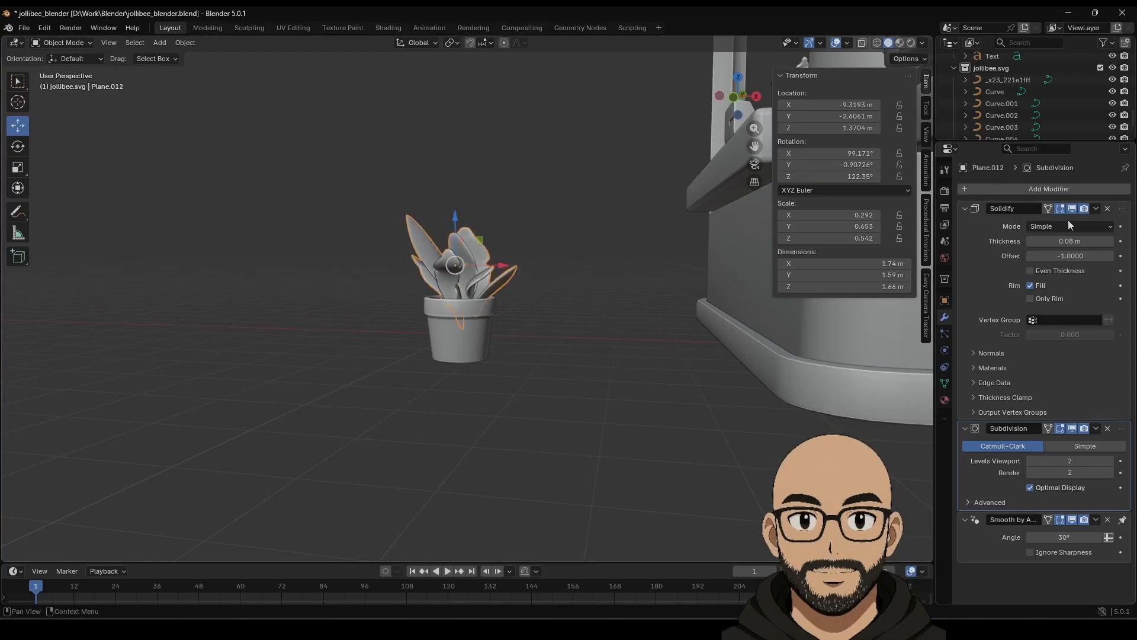
pyautogui.click(1097, 210)
pyautogui.click(1085, 219)
pyautogui.click(1094, 209)
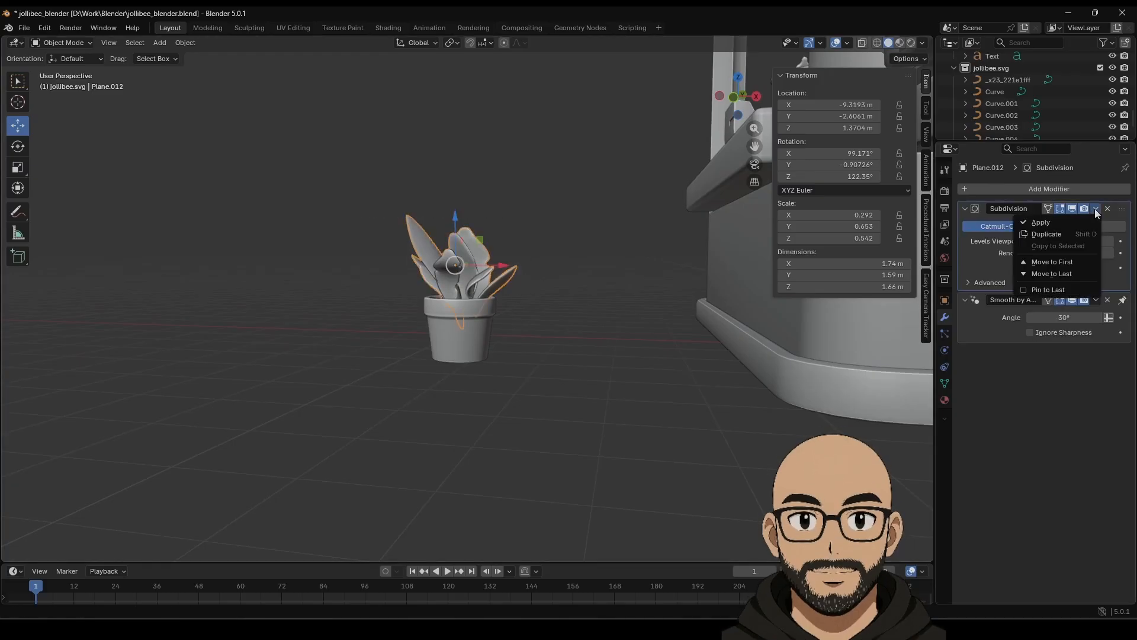
pyautogui.click(1086, 222)
pyautogui.click(1096, 208)
pyautogui.click(1086, 220)
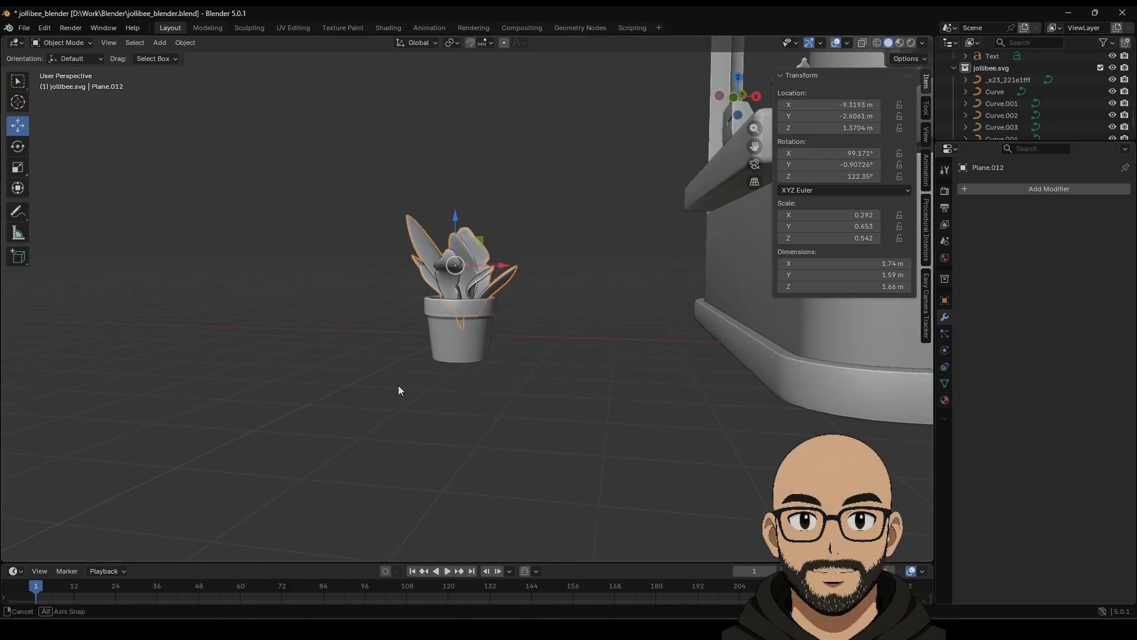
# Add a Displace modifier to the joined leaves and create a new texture for it.
pyautogui.moveTo(398, 385); pyautogui.dragTo(471, 392, button='middle')
pyautogui.click(477, 268)
pyautogui.click(1040, 189)
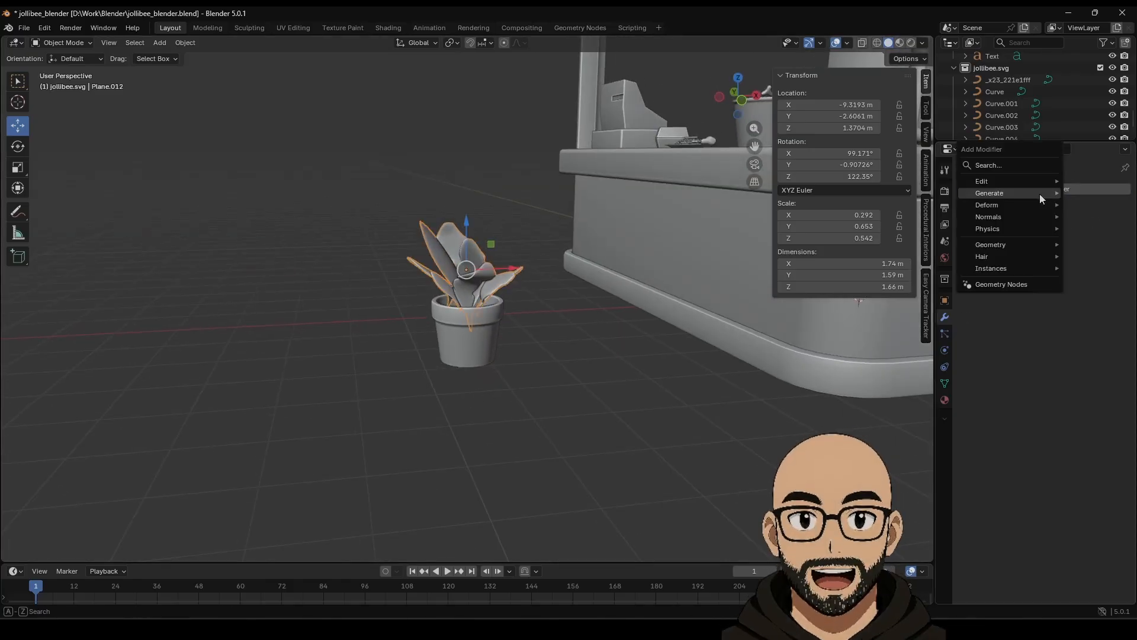
pyautogui.moveTo(1003, 208)
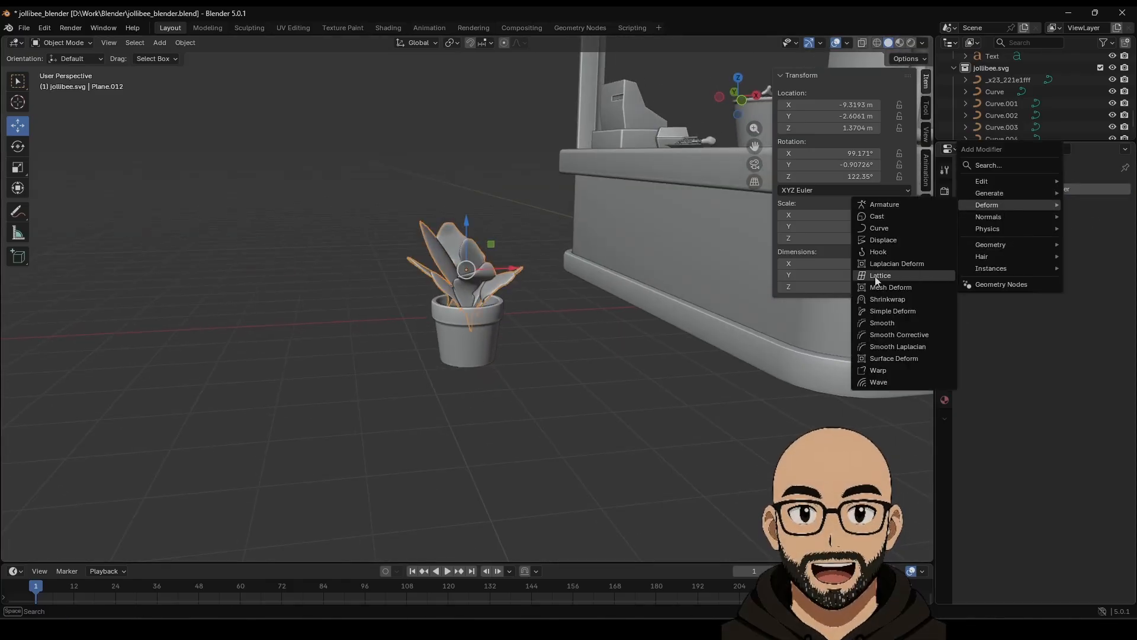
pyautogui.click(900, 242)
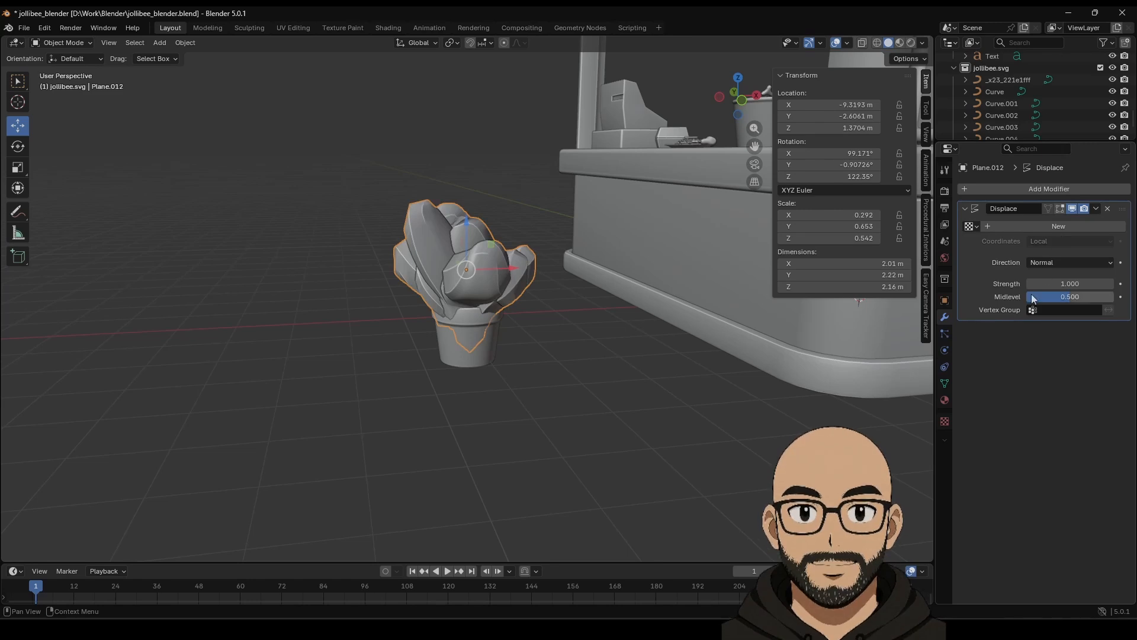
pyautogui.click(1019, 228)
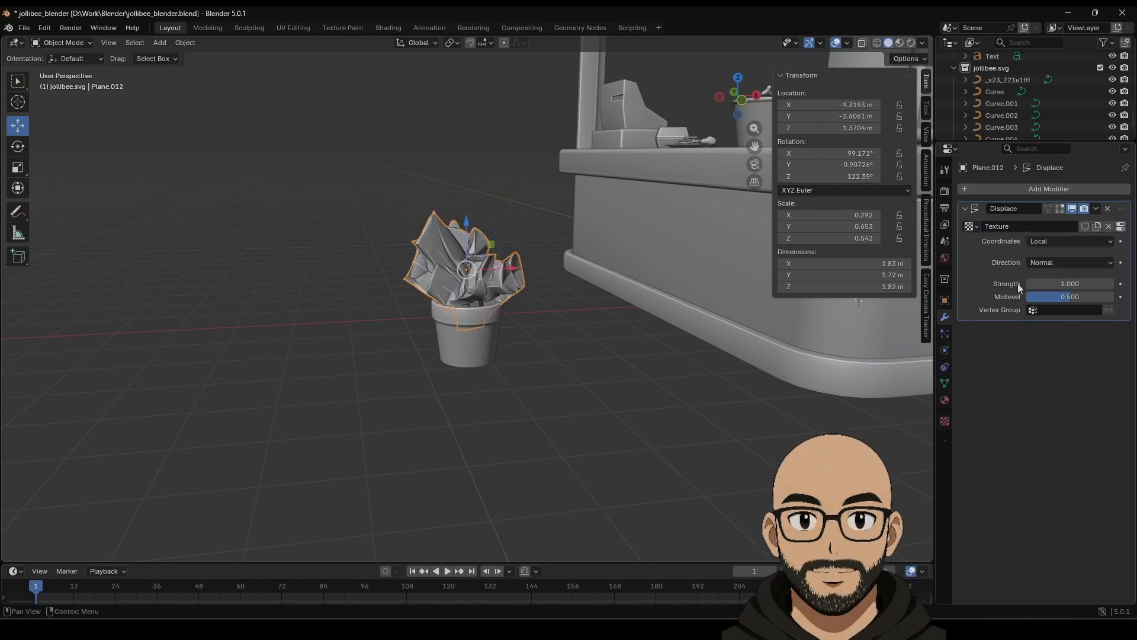
# Change the displacement texture's type to Distorted Noise and set its distortion amount to 0.
pyautogui.click(944, 421)
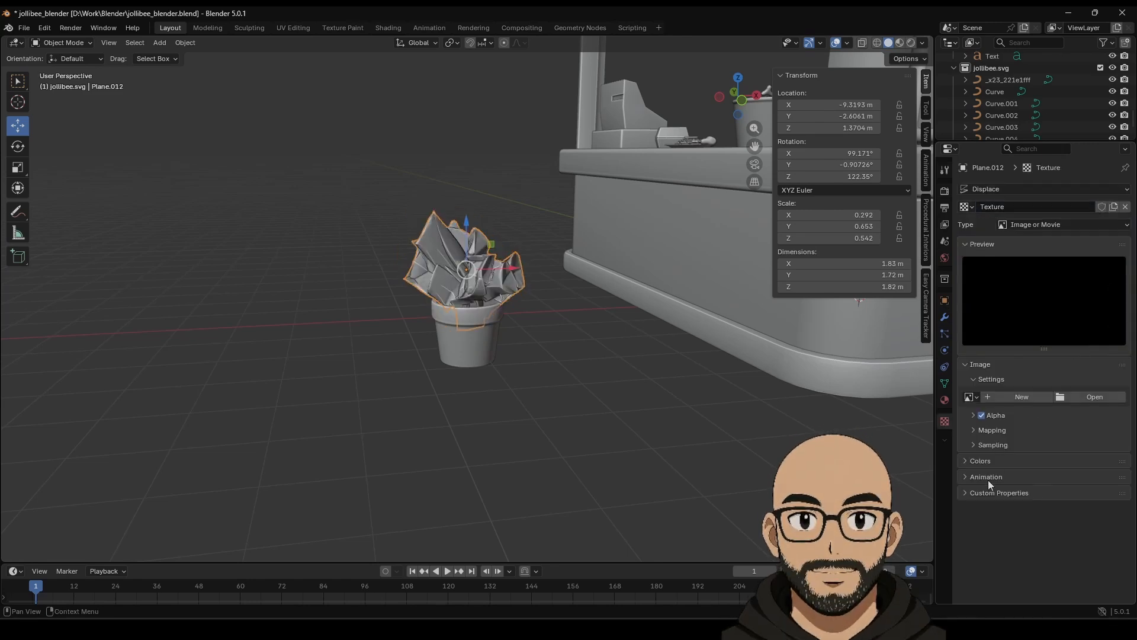
pyautogui.click(971, 208)
pyautogui.click(980, 229)
pyautogui.click(1025, 224)
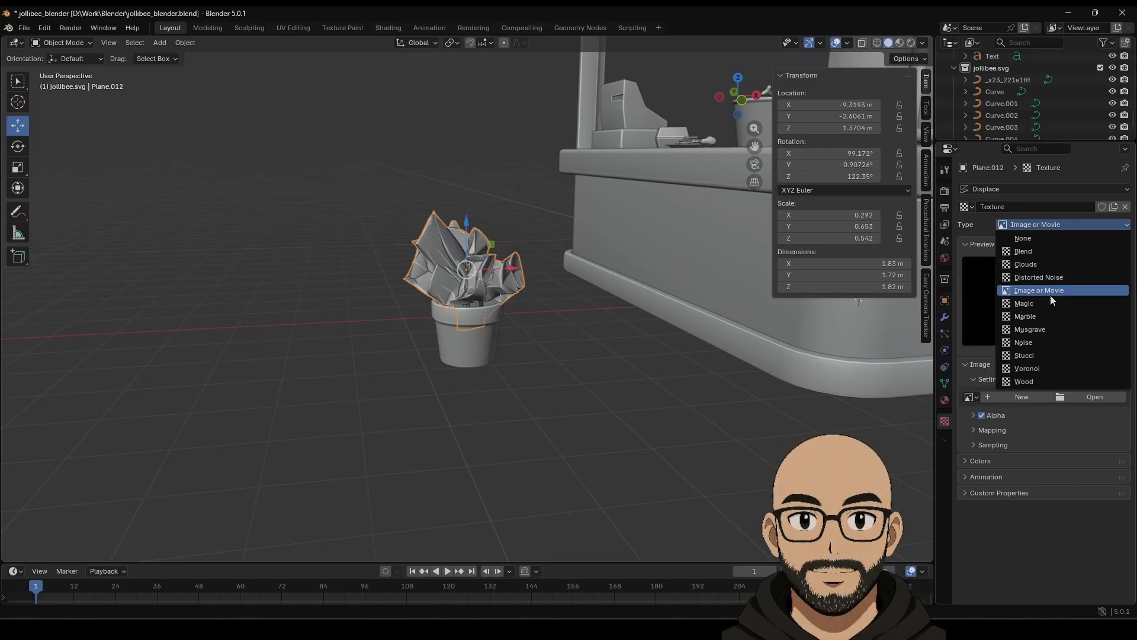
pyautogui.click(1047, 279)
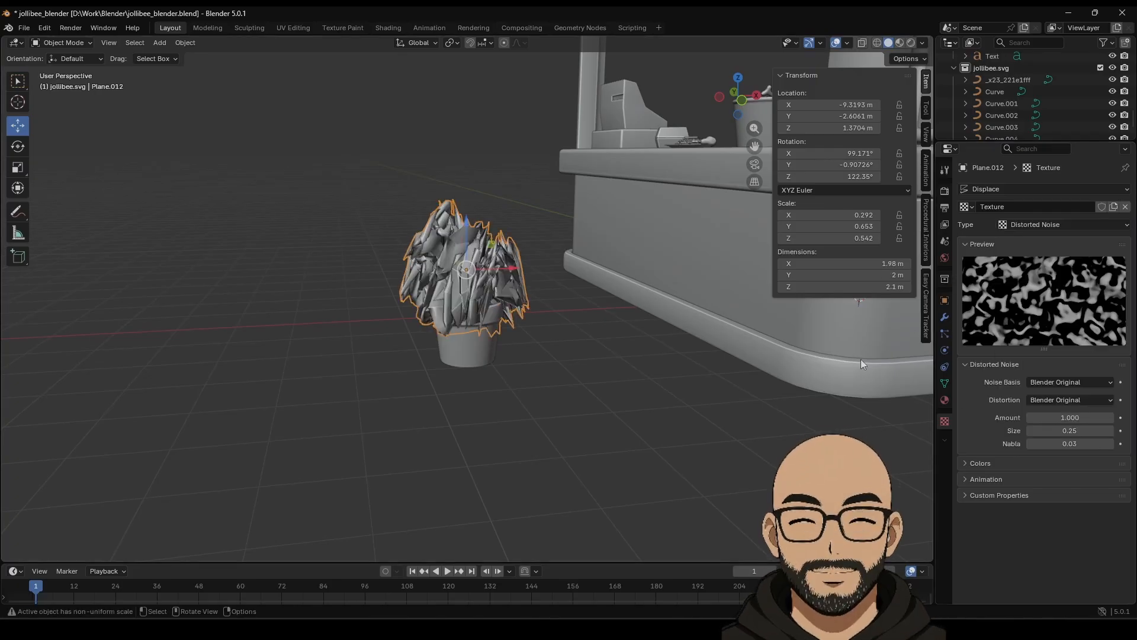
pyautogui.moveTo(1070, 421)
pyautogui.mouseDown()
pyautogui.moveTo(1125, 421)
pyautogui.moveTo(1054, 421)
pyautogui.mouseUp()
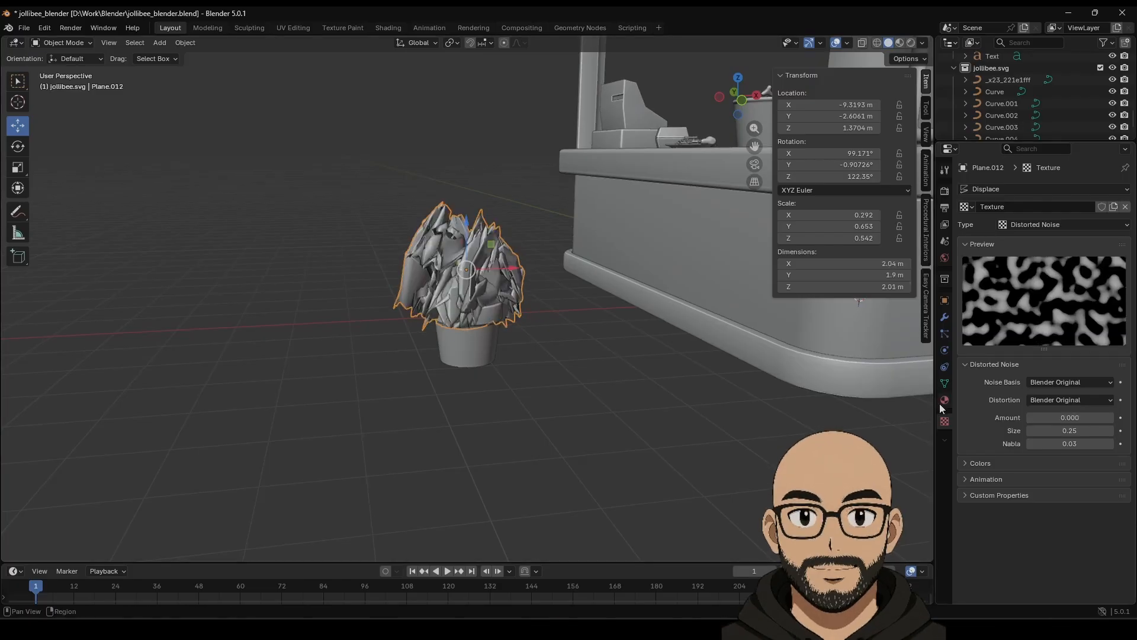
# Set the leaves' Displace modifier to a strength of -0.020 and a midlevel of 1.000.
pyautogui.click(945, 333)
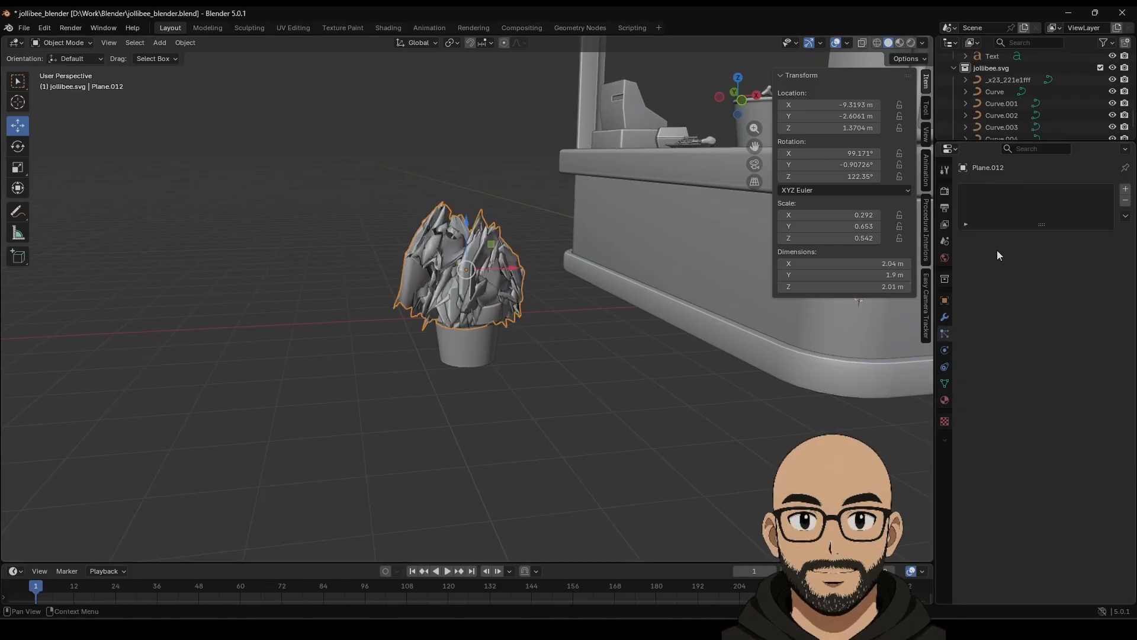
pyautogui.click(944, 318)
pyautogui.moveTo(1079, 280)
pyautogui.mouseDown()
pyautogui.moveTo(1095, 281)
pyautogui.moveTo(1060, 281)
pyautogui.mouseUp()
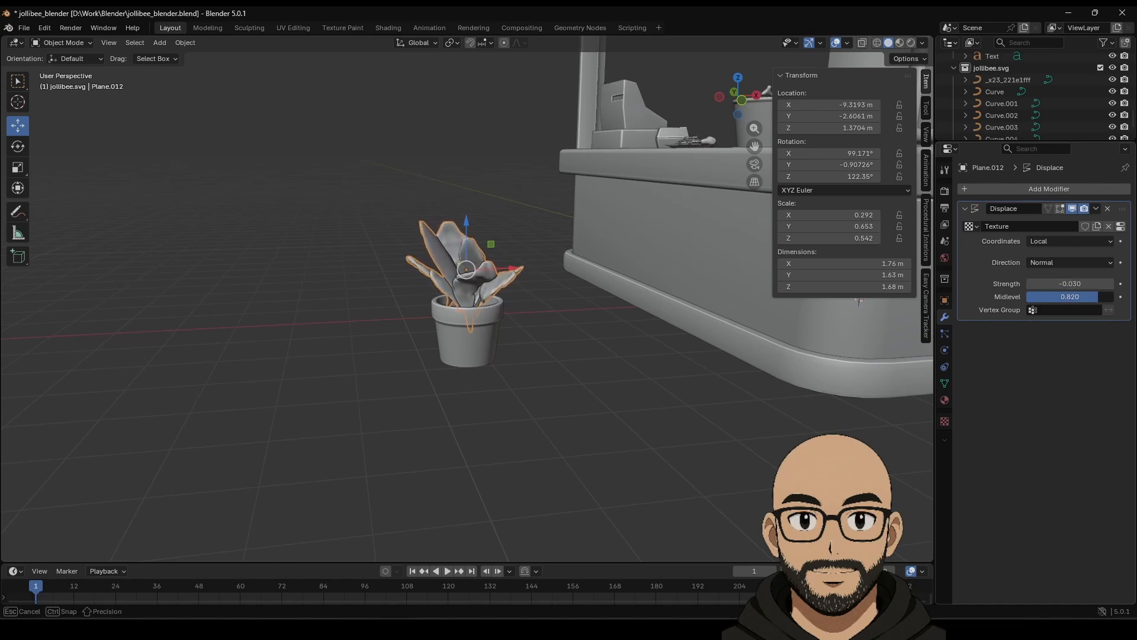
pyautogui.moveTo(1059, 283)
pyautogui.mouseDown()
pyautogui.moveTo(1072, 282)
pyautogui.moveTo(1058, 283)
pyautogui.mouseUp()
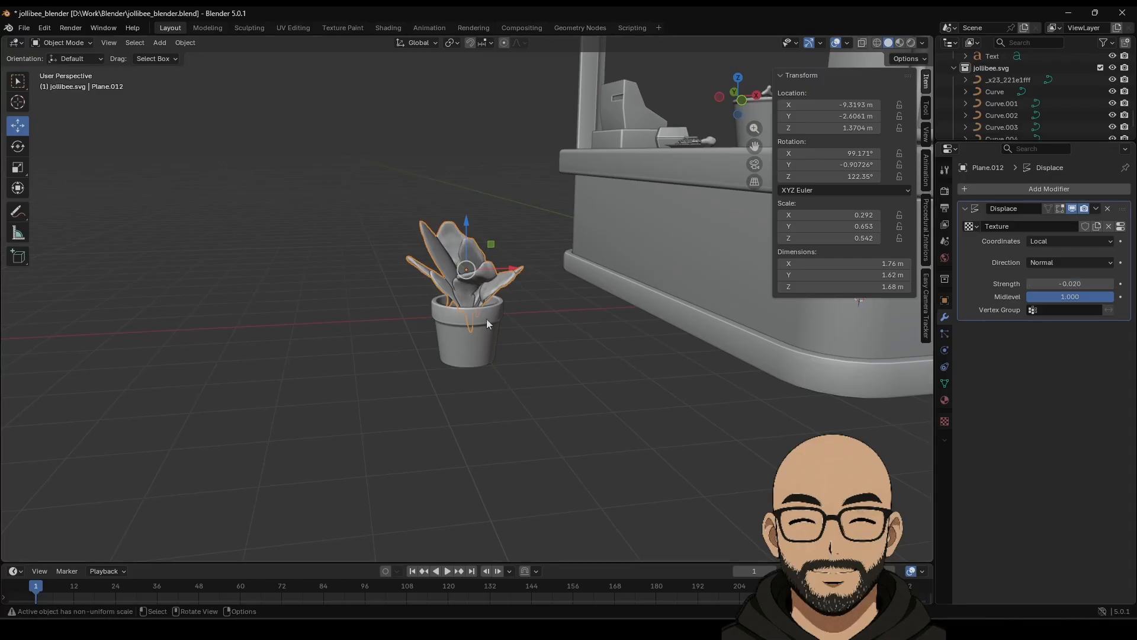
pyautogui.moveTo(486, 319); pyautogui.dragTo(507, 329, button='middle')
pyautogui.scroll(7, 535, 354)
pyautogui.scroll(-5, 506, 332)
pyautogui.moveTo(516, 284); pyautogui.dragTo(503, 338, button='middle')
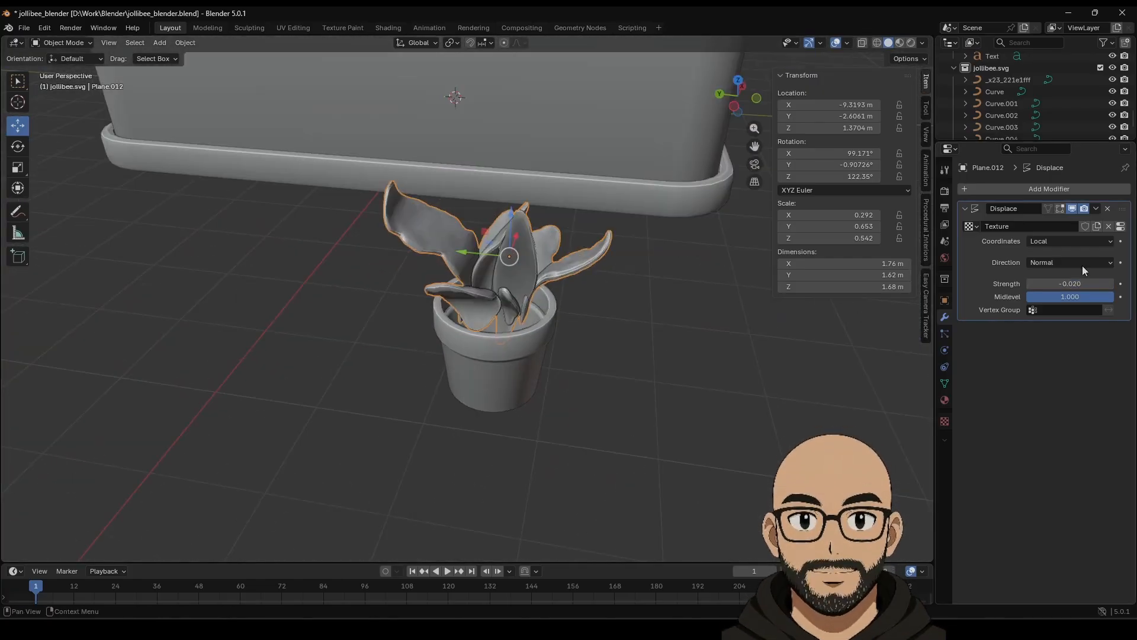
# Set the displacement texture's size to 0.91 and the Displace modifier's strength to -0.010.
pyautogui.click(944, 420)
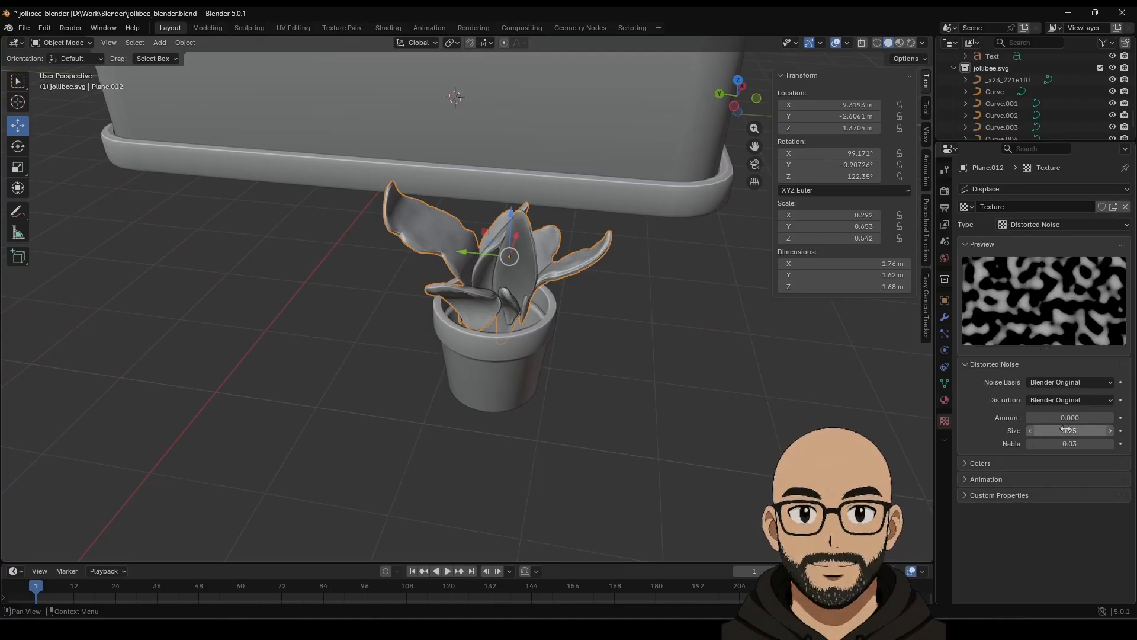
pyautogui.moveTo(1069, 430); pyautogui.dragTo(1100, 431)
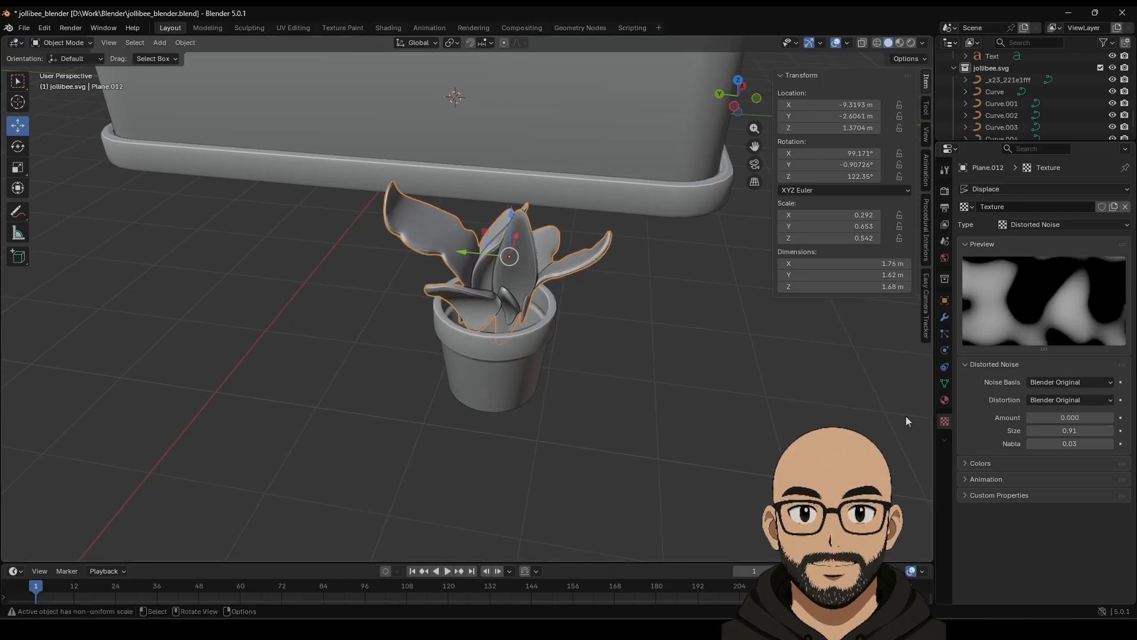
pyautogui.click(945, 316)
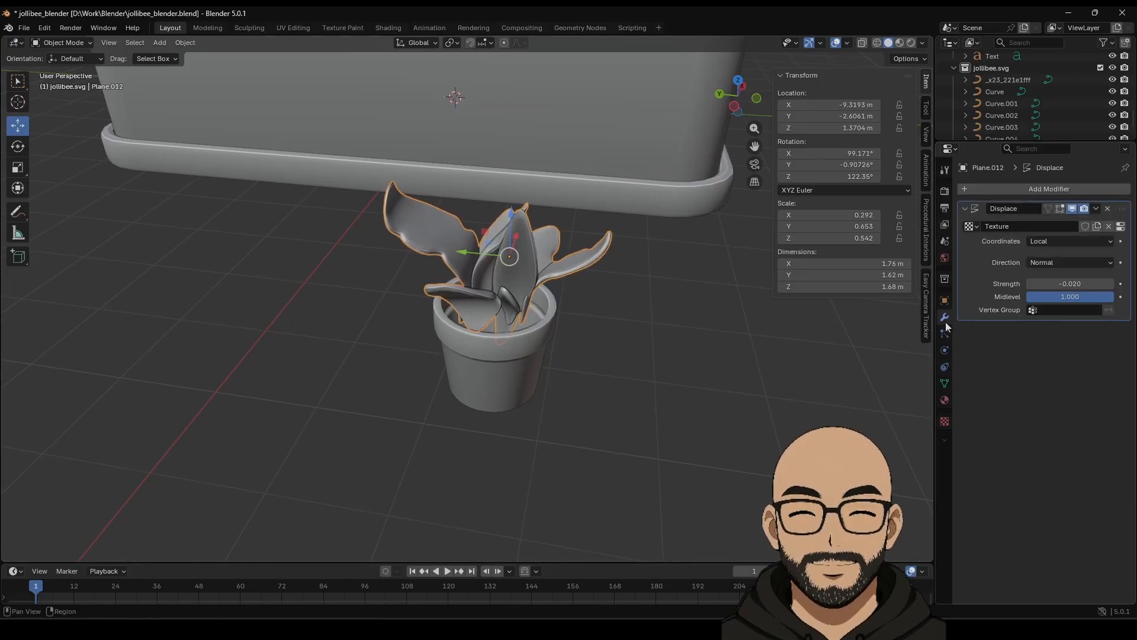
pyautogui.moveTo(1068, 296); pyautogui.dragTo(1026, 284)
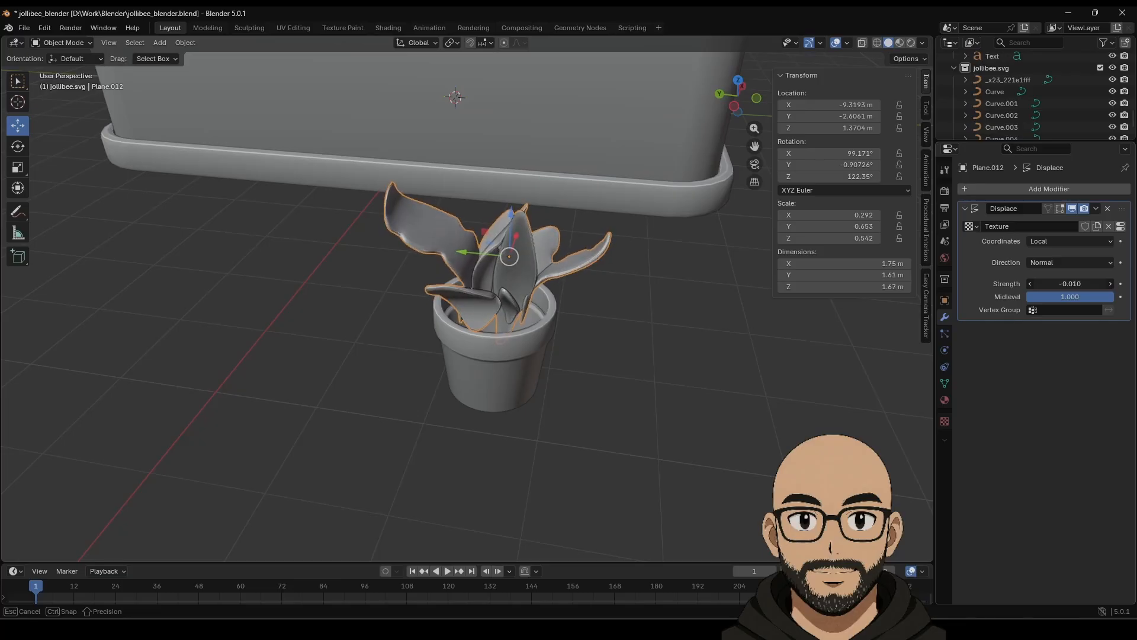
# Set the displacement texture's distortion amount to 2.900 and inspect the leaves around the pot.
pyautogui.click(945, 421)
pyautogui.moveTo(1069, 417); pyautogui.dragTo(1092, 418)
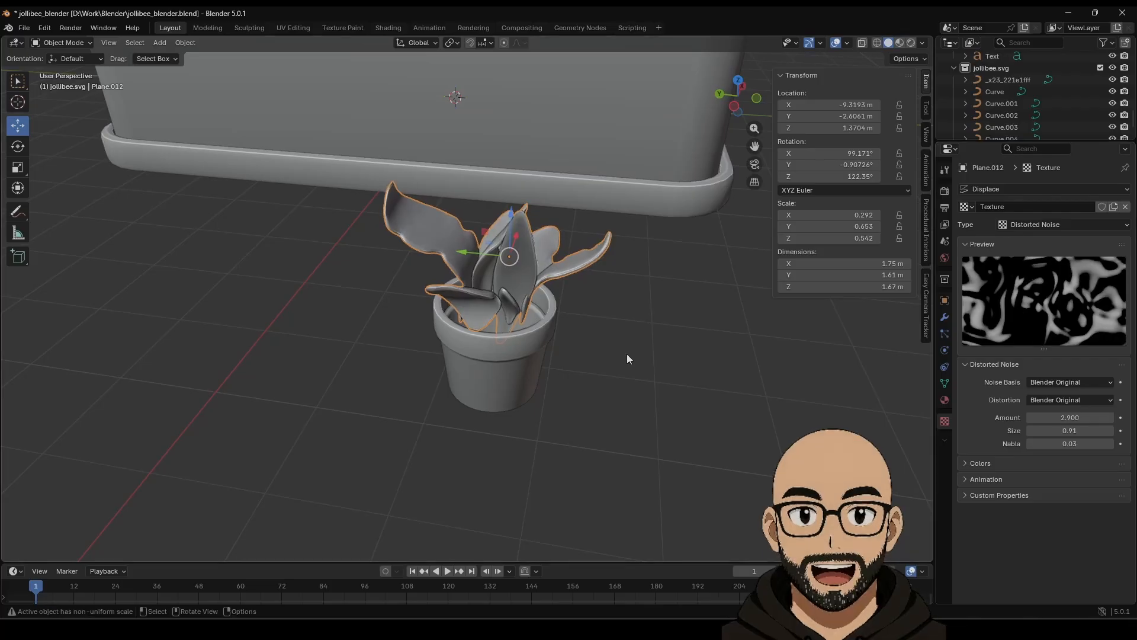
pyautogui.moveTo(726, 382); pyautogui.dragTo(620, 339, button='middle')
pyautogui.scroll(-1, 512, 318)
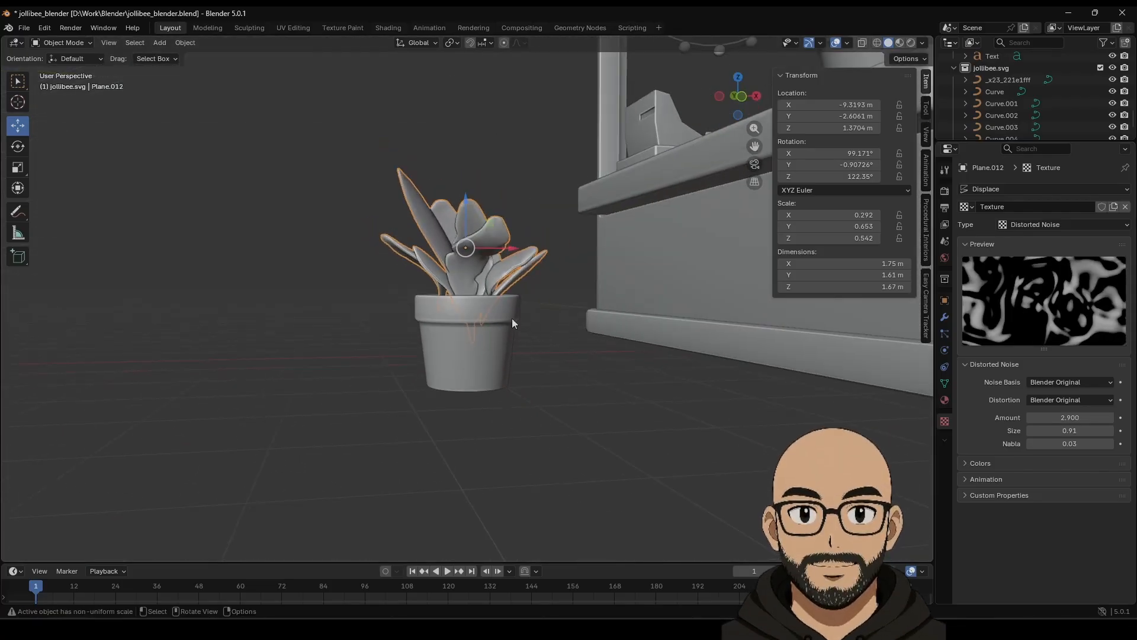
pyautogui.moveTo(512, 318); pyautogui.dragTo(602, 375, button='middle')
pyautogui.scroll(-5, 602, 375)
# Select the pot with its leaves and move both about 7.58 m along Y and 3.24 m along X, next to the stall's corner.
pyautogui.click(556, 369)
pyautogui.moveTo(473, 391); pyautogui.dragTo(510, 368, button='middle')
pyautogui.click(474, 293)
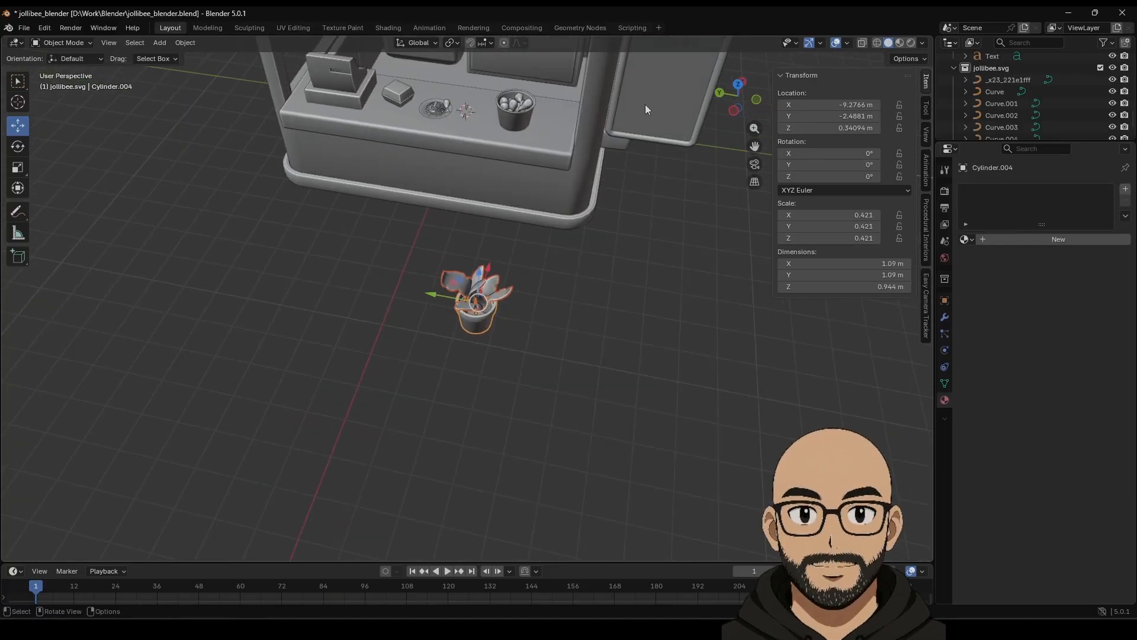
pyautogui.click(737, 85)
pyautogui.scroll(-6, 517, 321)
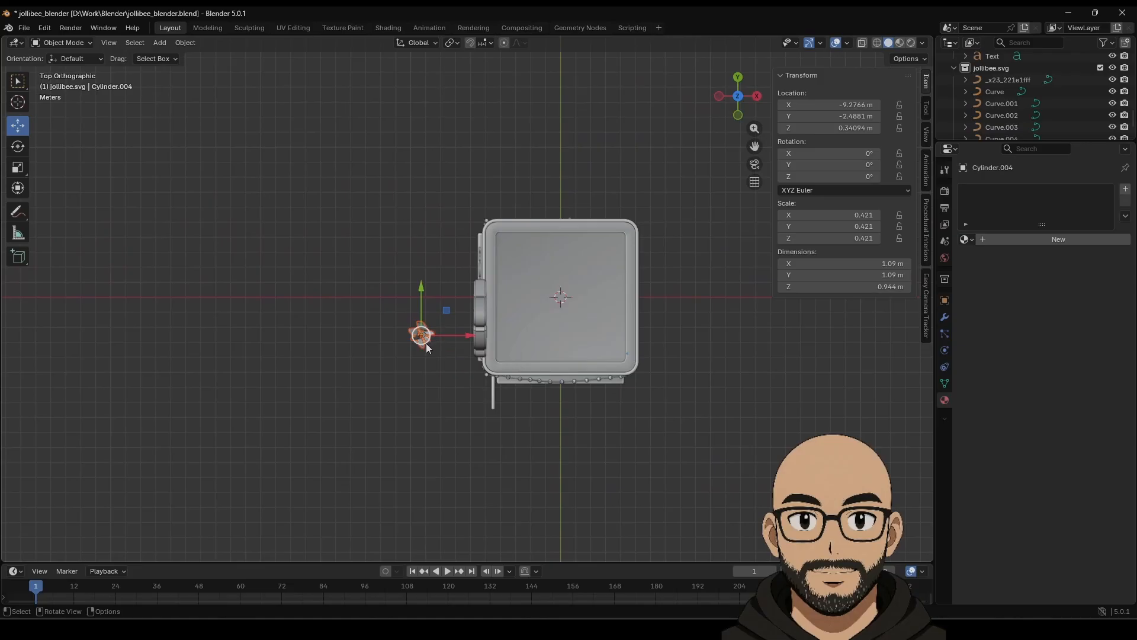
pyautogui.moveTo(423, 296); pyautogui.dragTo(435, 179)
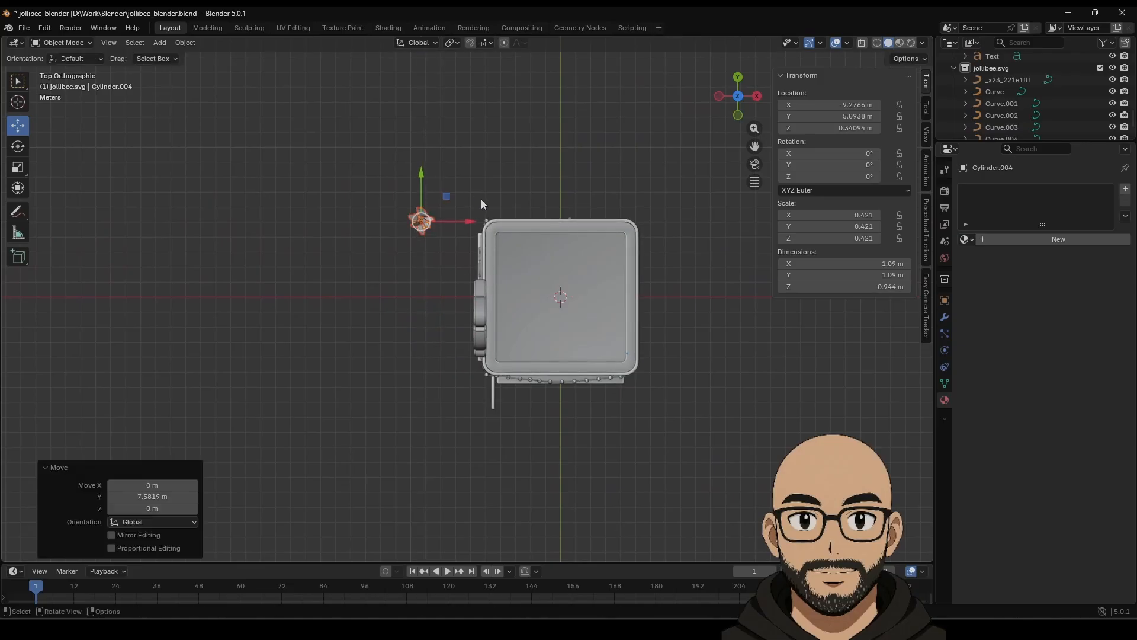
pyautogui.moveTo(469, 219); pyautogui.dragTo(517, 217)
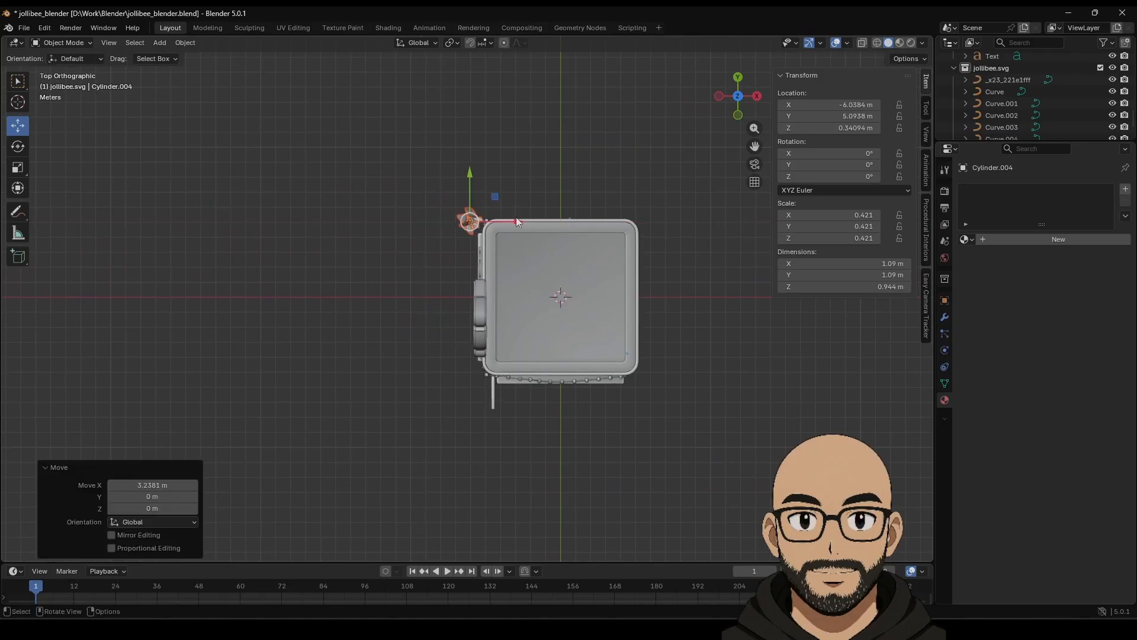
# Duplicate the potted plant beside the original and scale the copy by about 0.737.
pyautogui.hotkey('shift', 'd')
pyautogui.click(505, 242)
pyautogui.moveTo(505, 242); pyautogui.dragTo(456, 278, button='middle')
pyautogui.press('s')
pyautogui.click(434, 295)
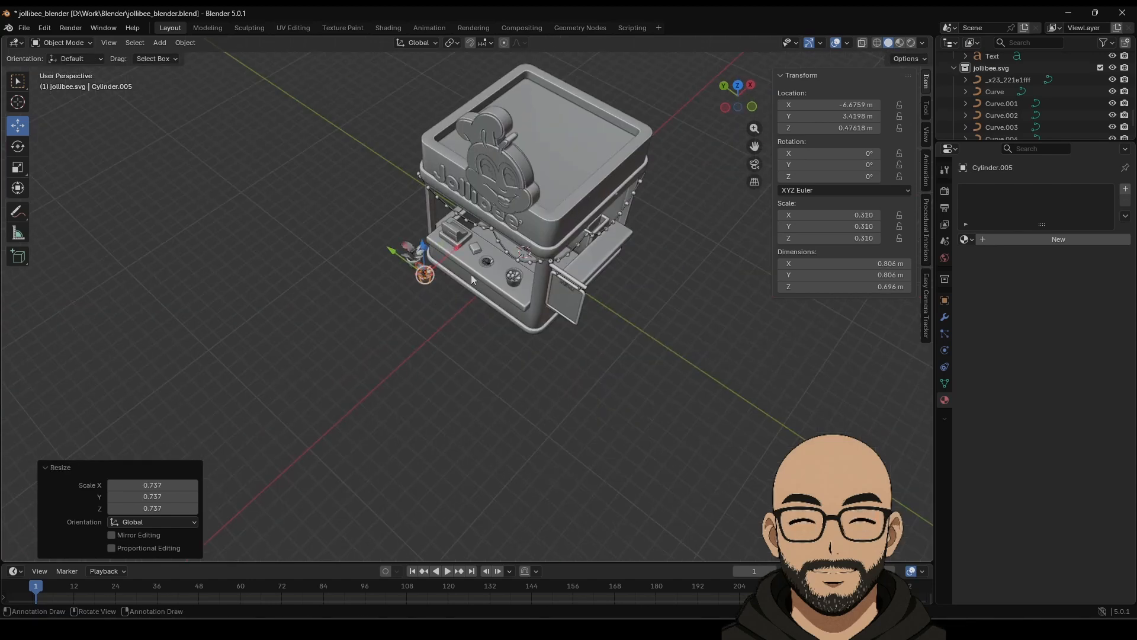
# Lower the smaller potted plant by about 0.22 m toward the ground.
pyautogui.press('KP_Decimal')
pyautogui.moveTo(470, 307); pyautogui.dragTo(546, 246, button='middle')
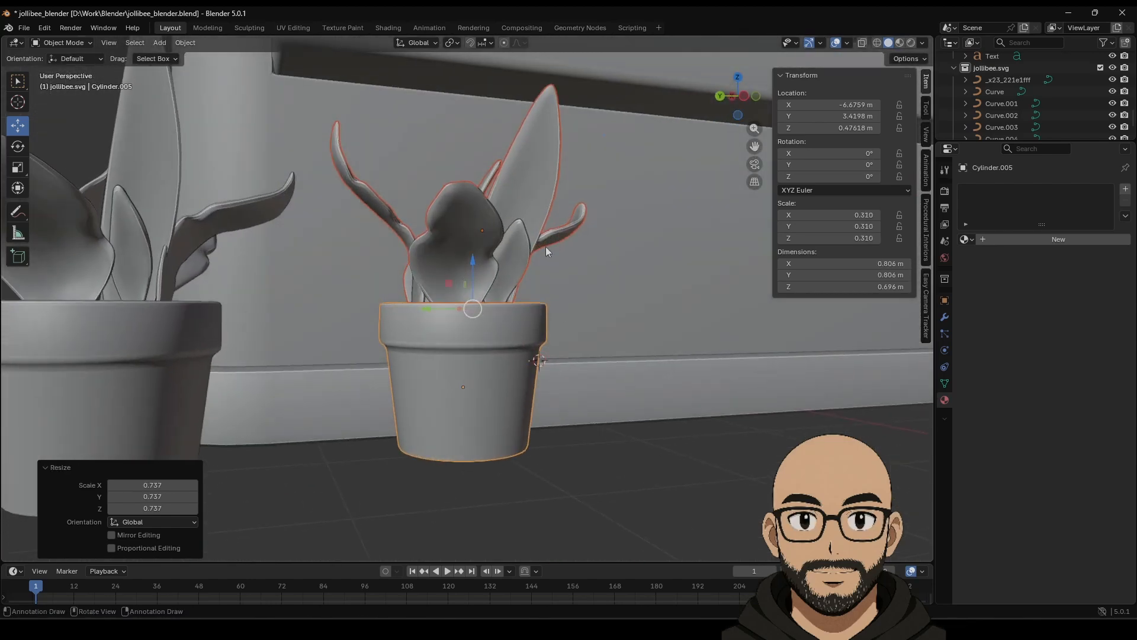
pyautogui.scroll(-2, 546, 246)
pyautogui.moveTo(545, 370); pyautogui.dragTo(524, 302, button='middle')
pyautogui.moveTo(474, 218); pyautogui.dragTo(477, 254)
pyautogui.moveTo(479, 256); pyautogui.dragTo(504, 300, button='middle')
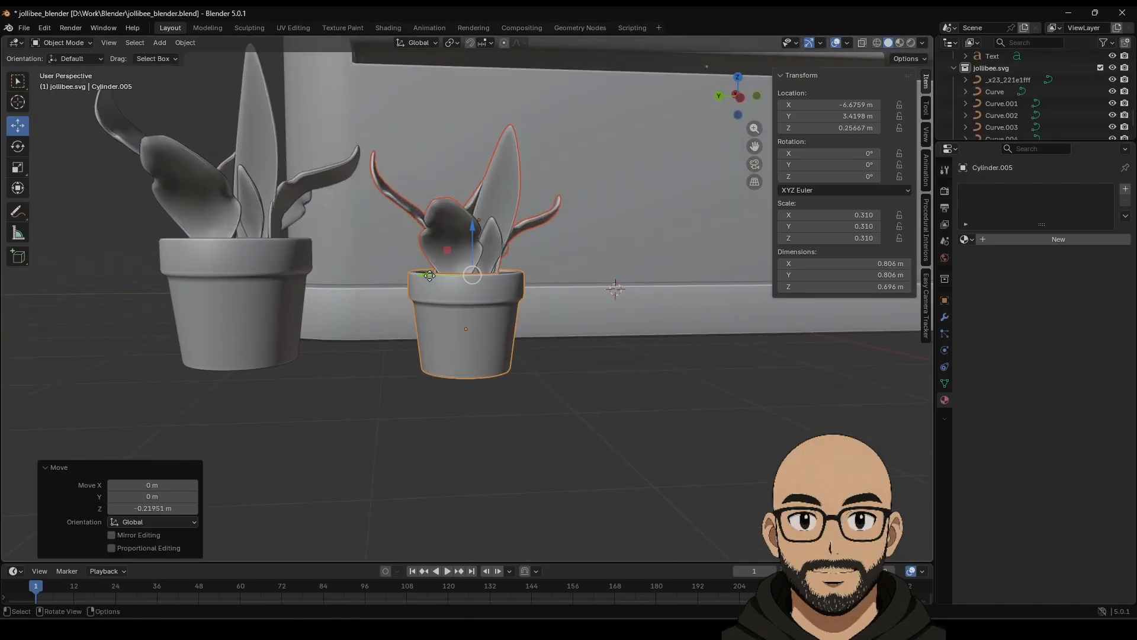
# Scale the smaller potted plant by about 0.839 and place it on the ground rotated about 60° around Z.
pyautogui.press('s')
pyautogui.click(397, 252)
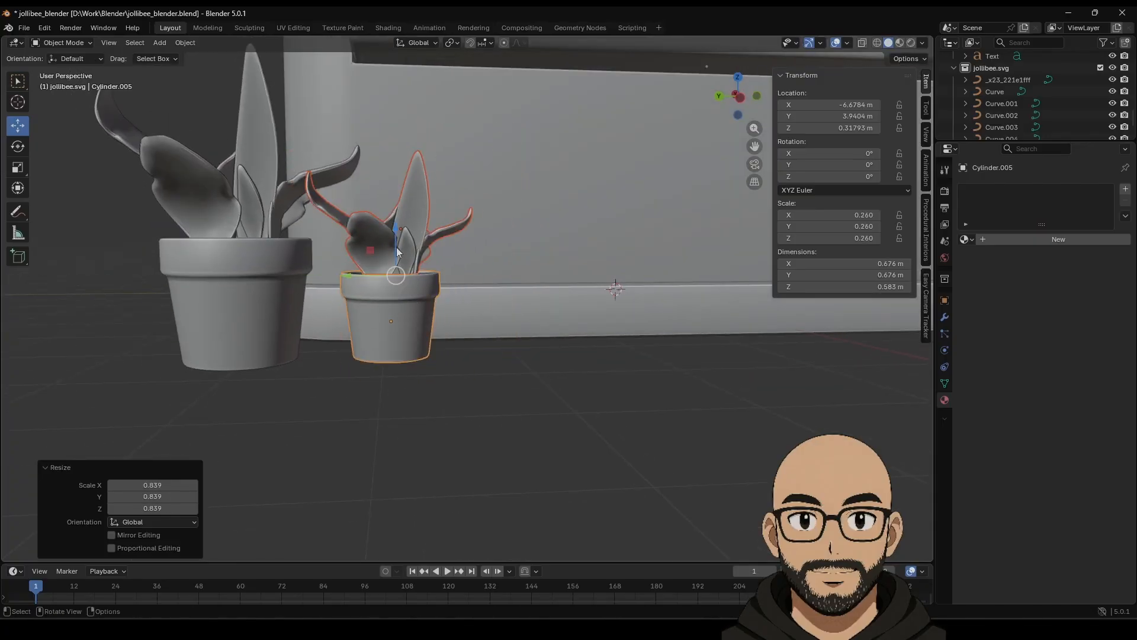
pyautogui.moveTo(396, 236); pyautogui.dragTo(268, 340)
# Select the large pot with its leaves and raise both about 0.017 m to align with the stall's base.
pyautogui.click(740, 99)
pyautogui.click(265, 339)
pyautogui.keyDown('shift'); pyautogui.click(219, 223); pyautogui.keyUp('shift')
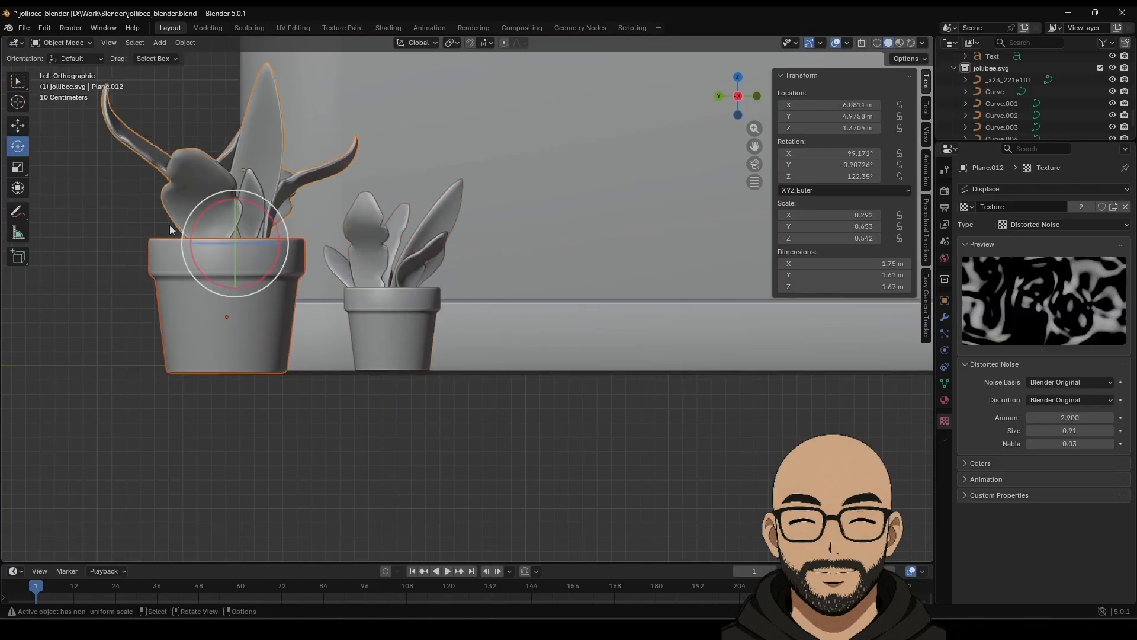
pyautogui.click(14, 127)
pyautogui.moveTo(231, 203); pyautogui.dragTo(231, 200)
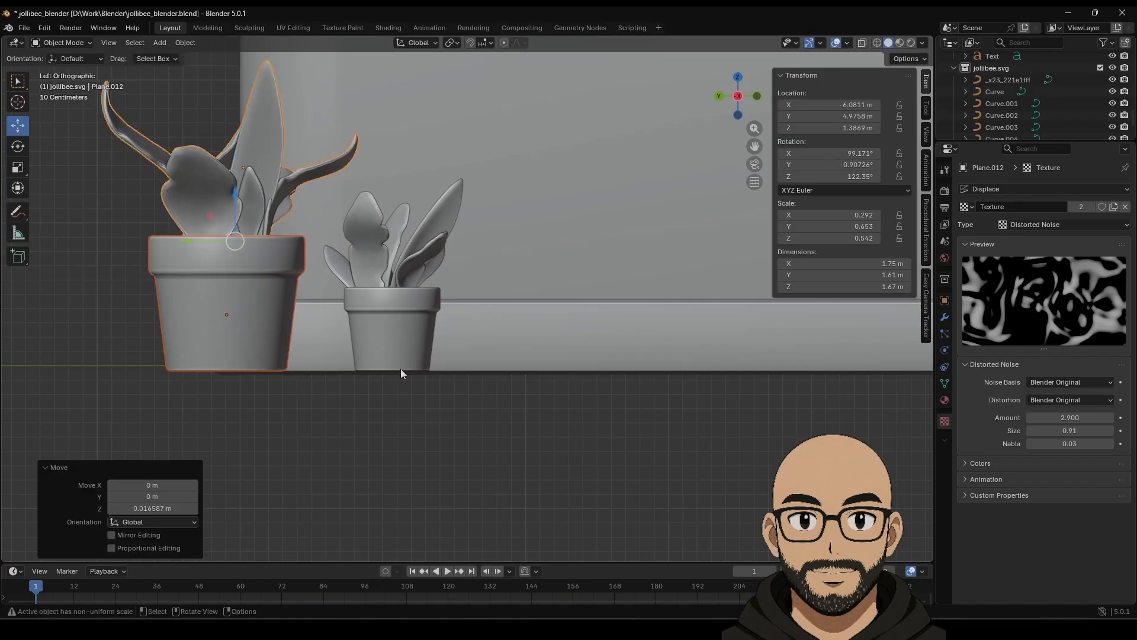
# Move the small potted plant about 0.19 m along X toward the stall.
pyautogui.moveTo(324, 431); pyautogui.dragTo(446, 378, button='middle')
pyautogui.keyDown('shift'); pyautogui.click(418, 323); pyautogui.keyUp('shift')
pyautogui.moveTo(432, 318); pyautogui.dragTo(422, 253)
pyautogui.hotkey('ctrl', 'z')
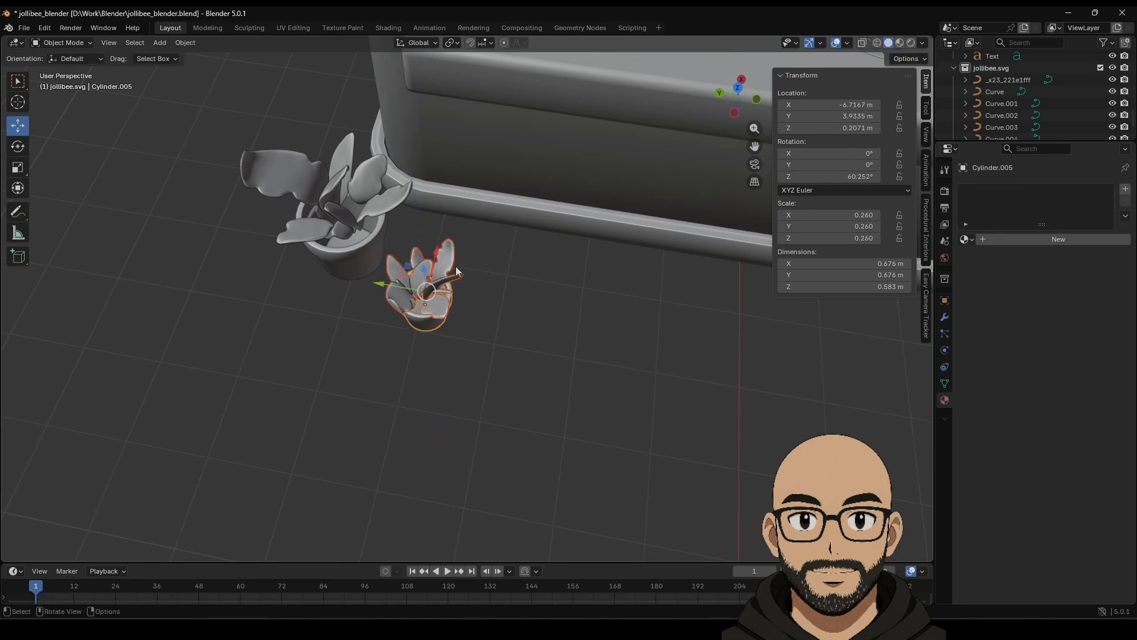
pyautogui.moveTo(447, 282); pyautogui.dragTo(415, 314, button='middle')
pyautogui.press('g')
pyautogui.press('x')
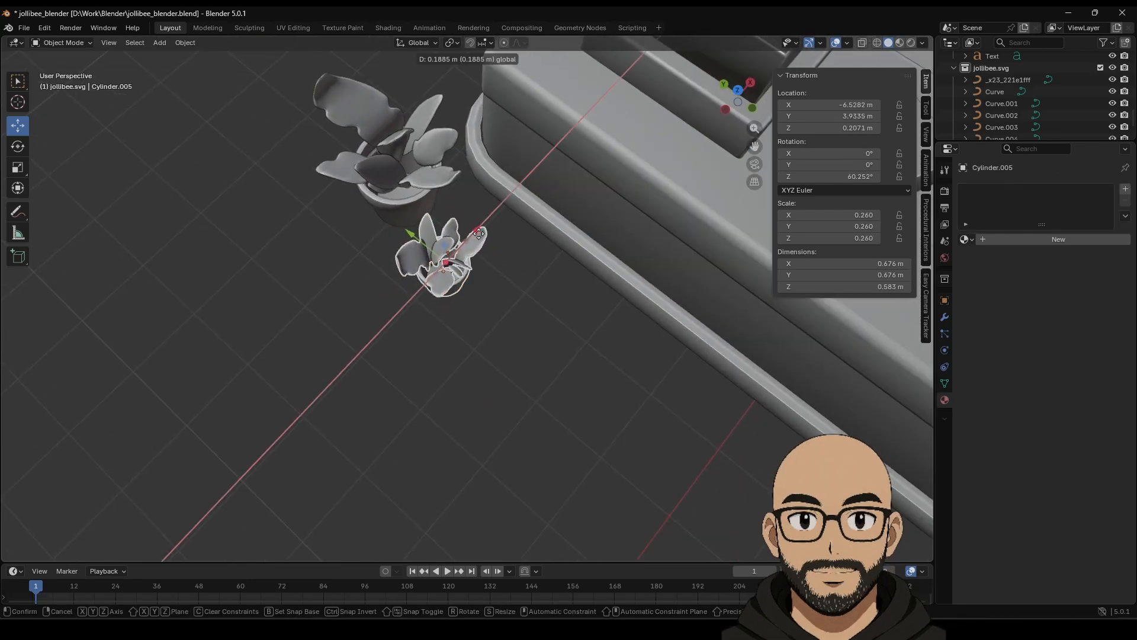
pyautogui.click(479, 233)
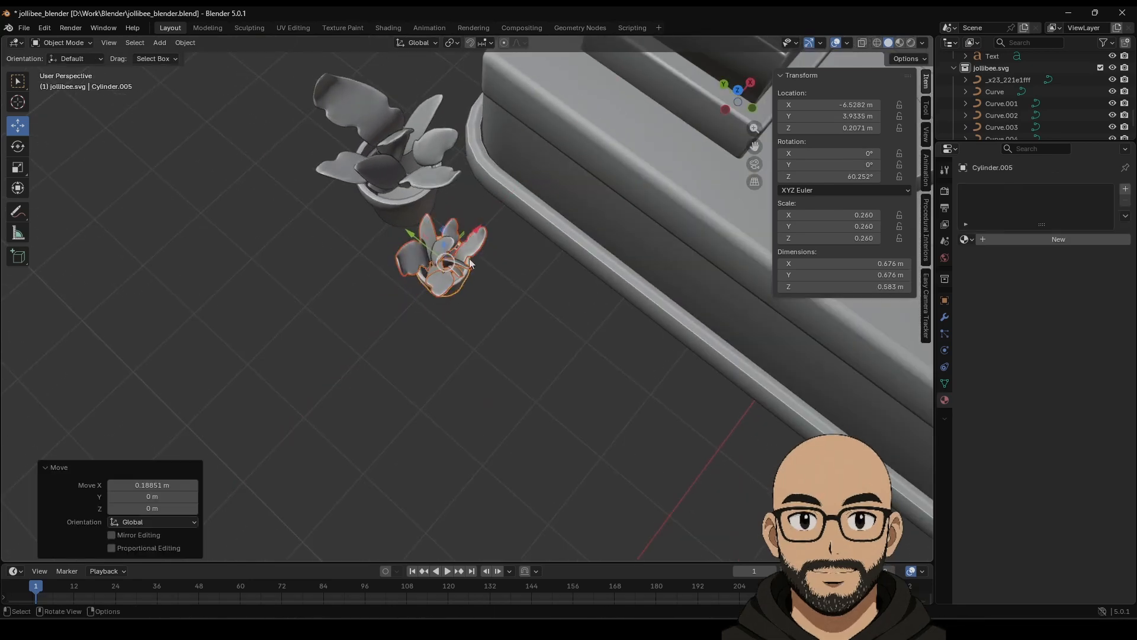
pyautogui.press('s')
pyautogui.click(482, 292)
pyautogui.moveTo(393, 330); pyautogui.dragTo(429, 302, button='middle')
pyautogui.scroll(-6, 453, 330)
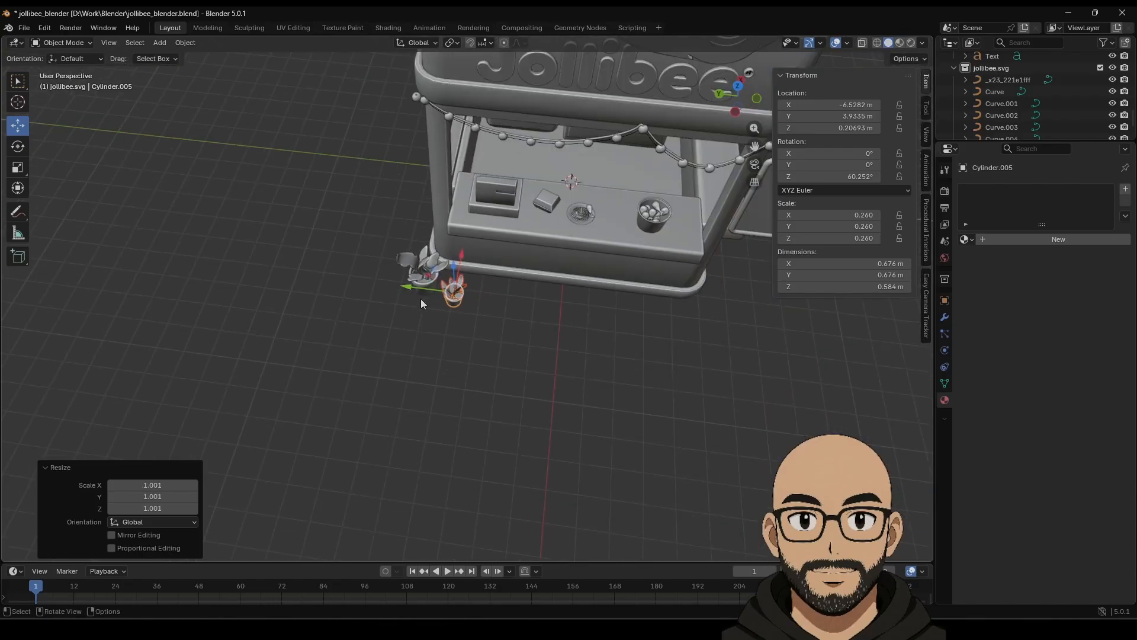
# Duplicate the large pot with its leaves and move the copy about 10.28 m along negative Y, then along X, beside the stall's opposite corner.
pyautogui.click(426, 292)
pyautogui.keyDown('shift'); pyautogui.click(410, 264); pyautogui.keyUp('shift')
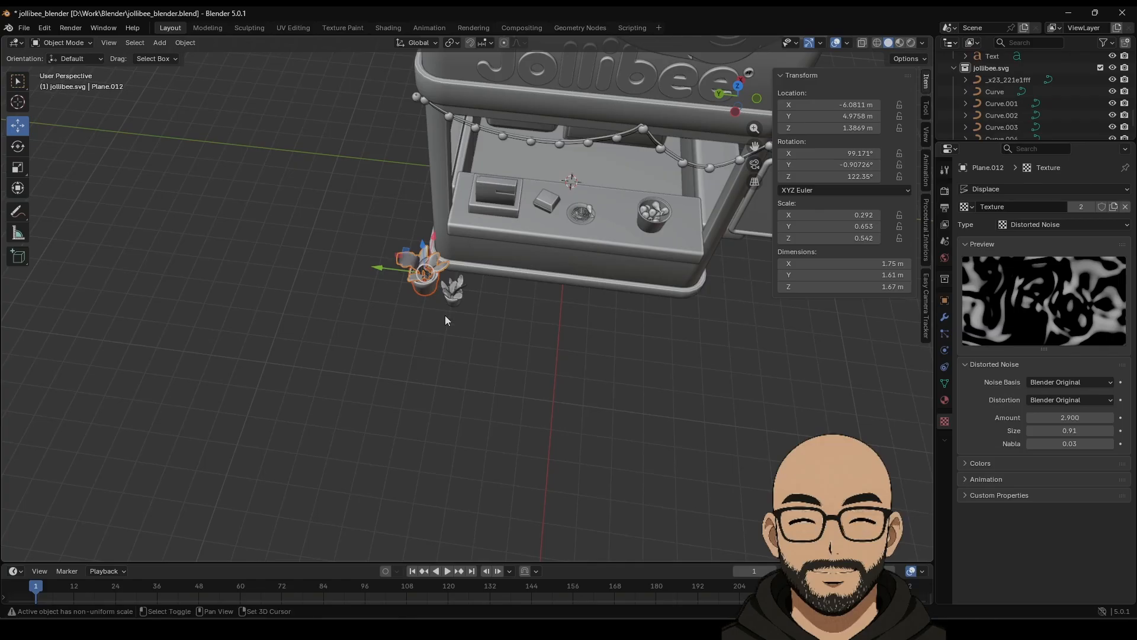
pyautogui.hotkey('shift', 'd')
pyautogui.press('Escape')
pyautogui.moveTo(377, 272); pyautogui.dragTo(755, 350)
pyautogui.moveTo(740, 359); pyautogui.dragTo(470, 296, button='middle')
pyautogui.press('g')
pyautogui.press('x')
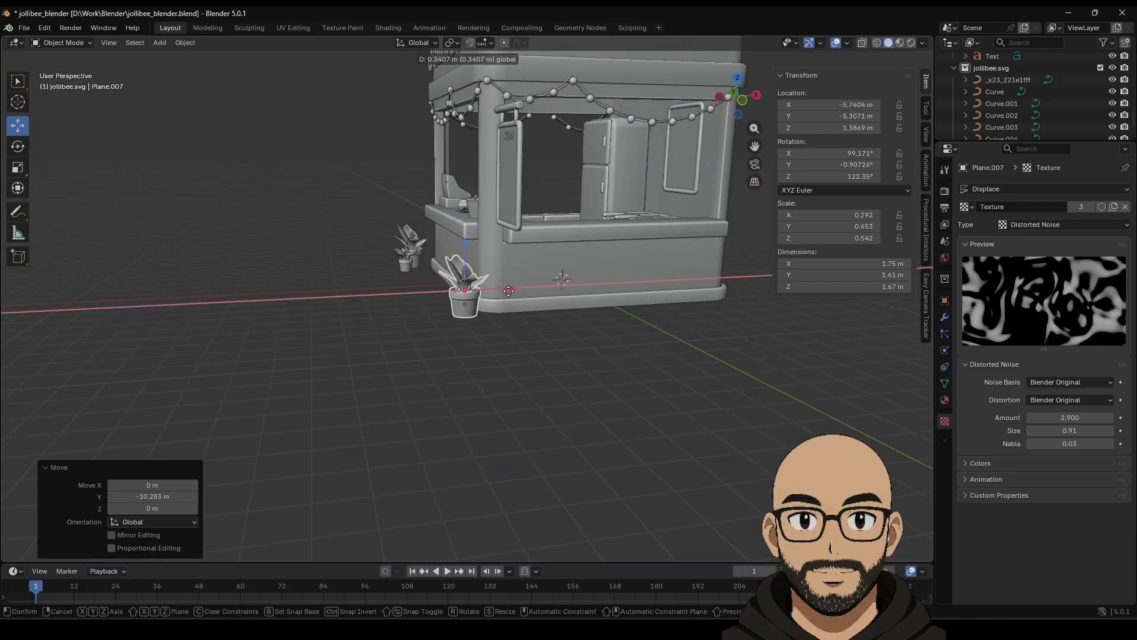
pyautogui.click(549, 311)
# Enlarge the copied potted plant until its leaves measure about 2.02 × 1.86 × 1.93 m.
pyautogui.press('s')
pyautogui.click(568, 318)
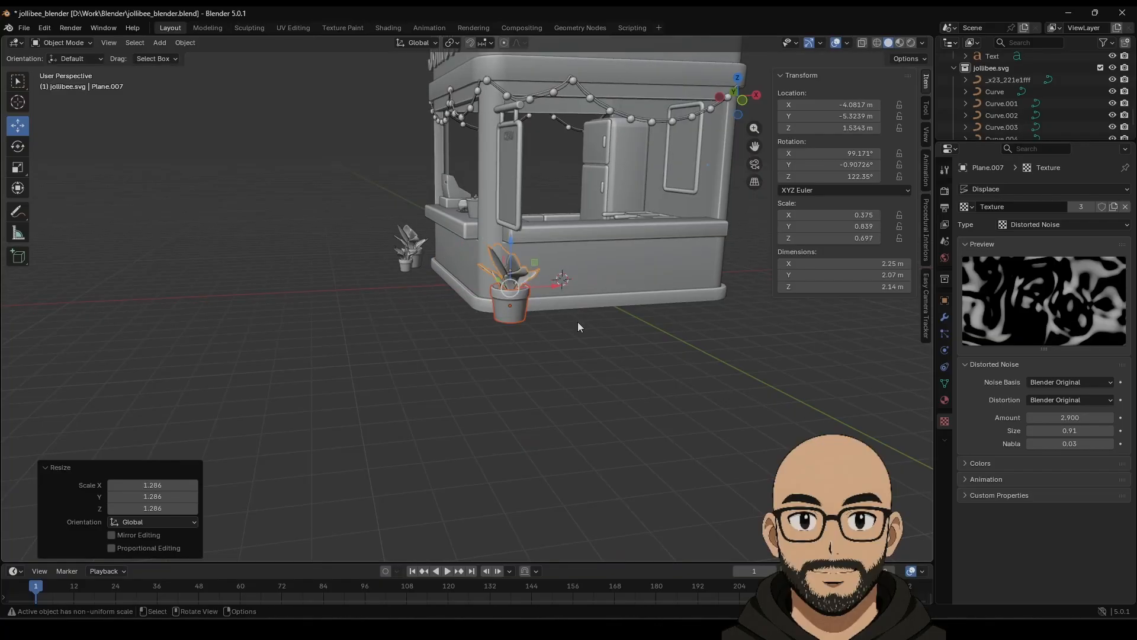
pyautogui.press('s')
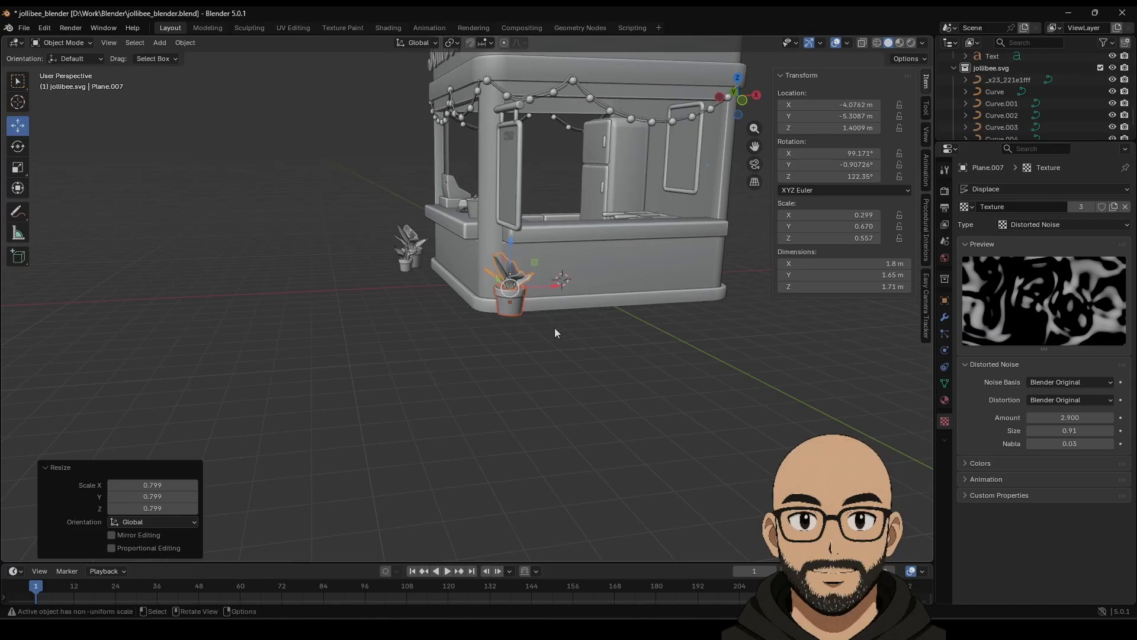
pyautogui.press('KP_1')
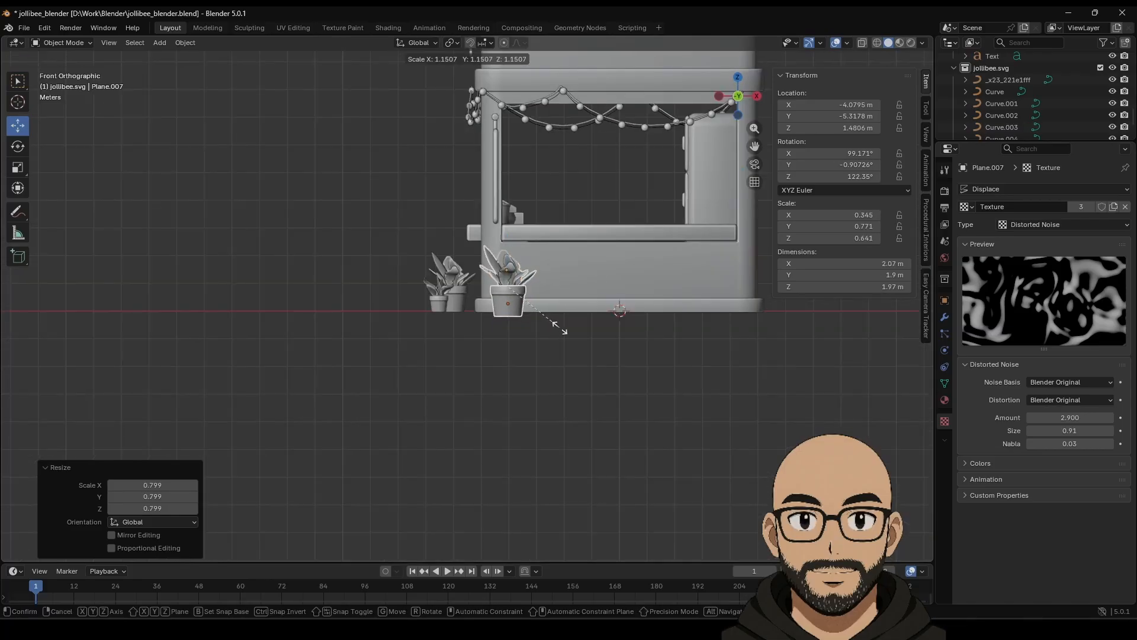
pyautogui.click(559, 330)
pyautogui.press('s')
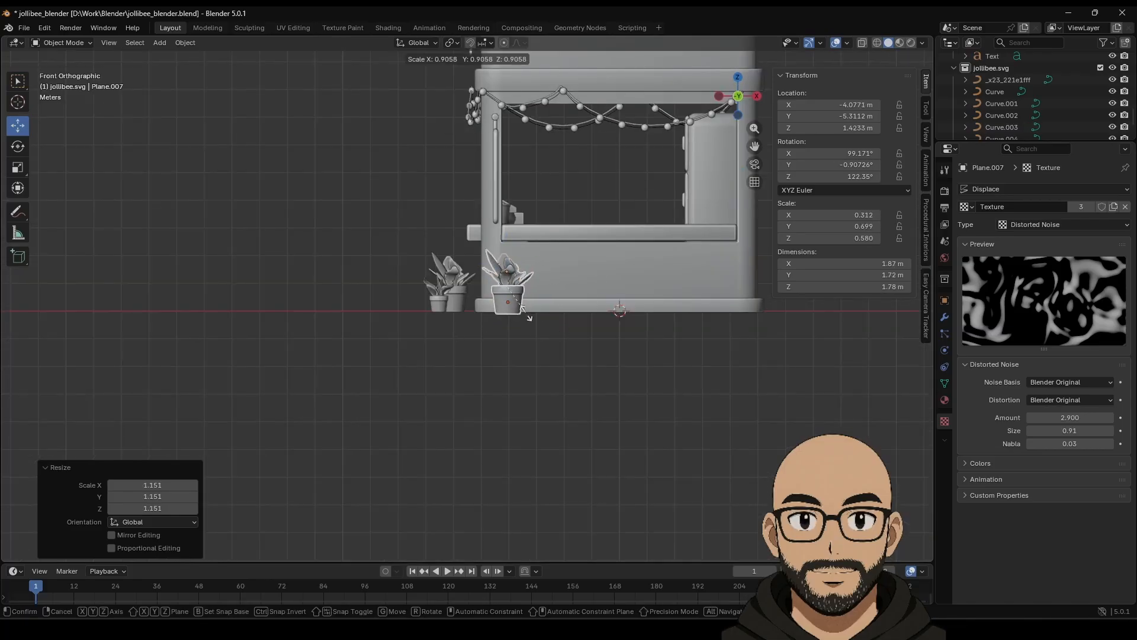
pyautogui.click(528, 314)
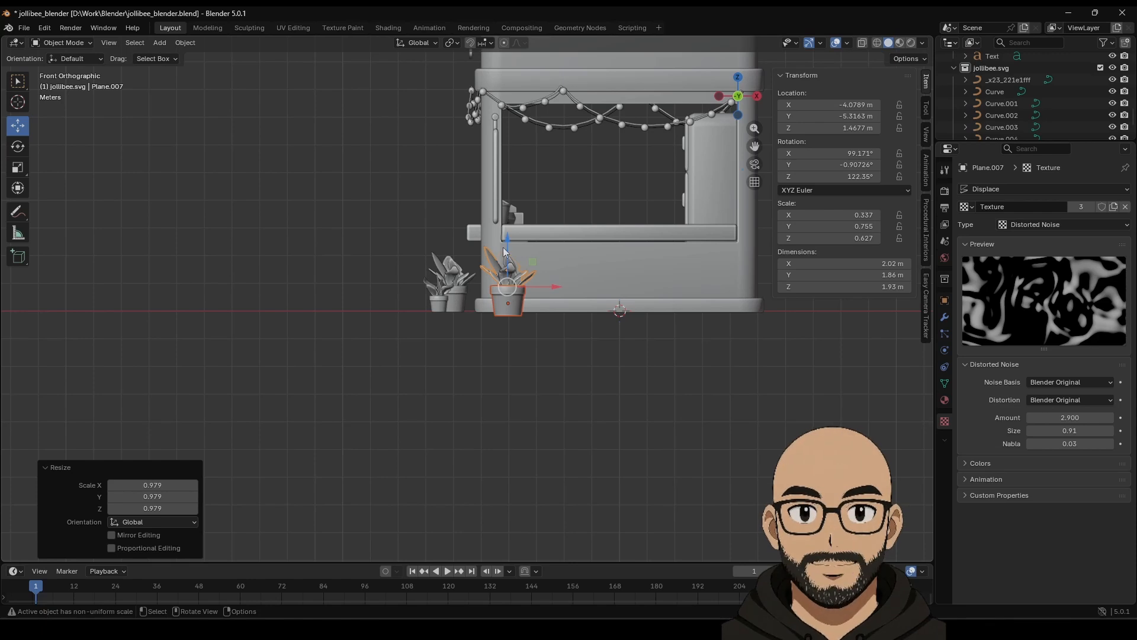
# Raise the copied potted plant about 0.13 m to ground level and shift it along X toward the stall's corner.
pyautogui.press('g')
pyautogui.press('z')
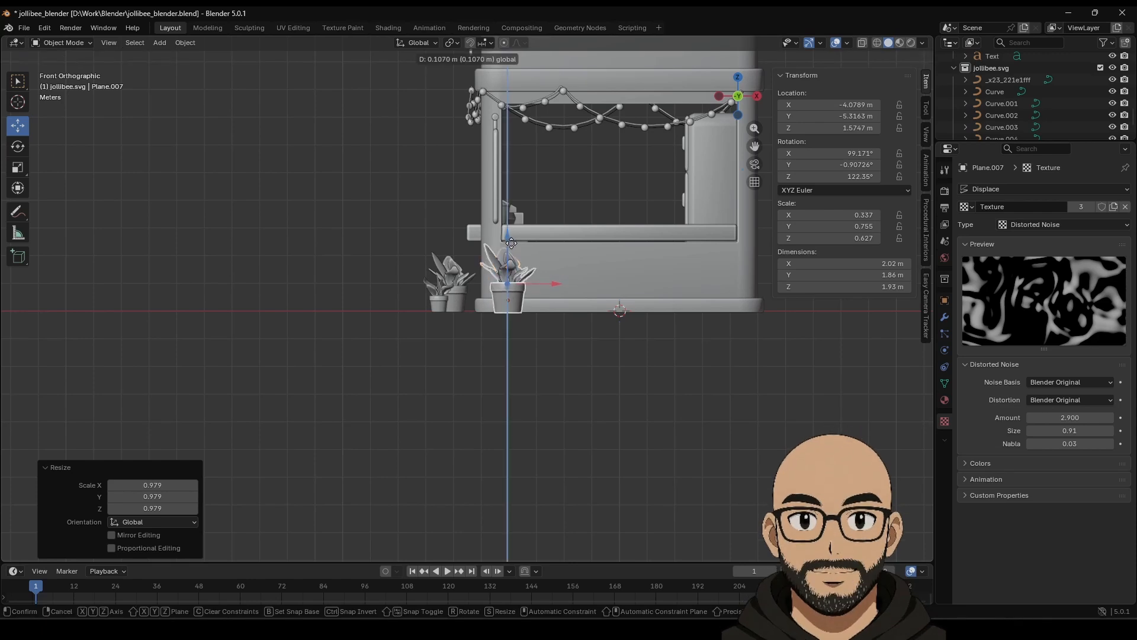
pyautogui.moveTo(513, 242); pyautogui.dragTo(513, 242)
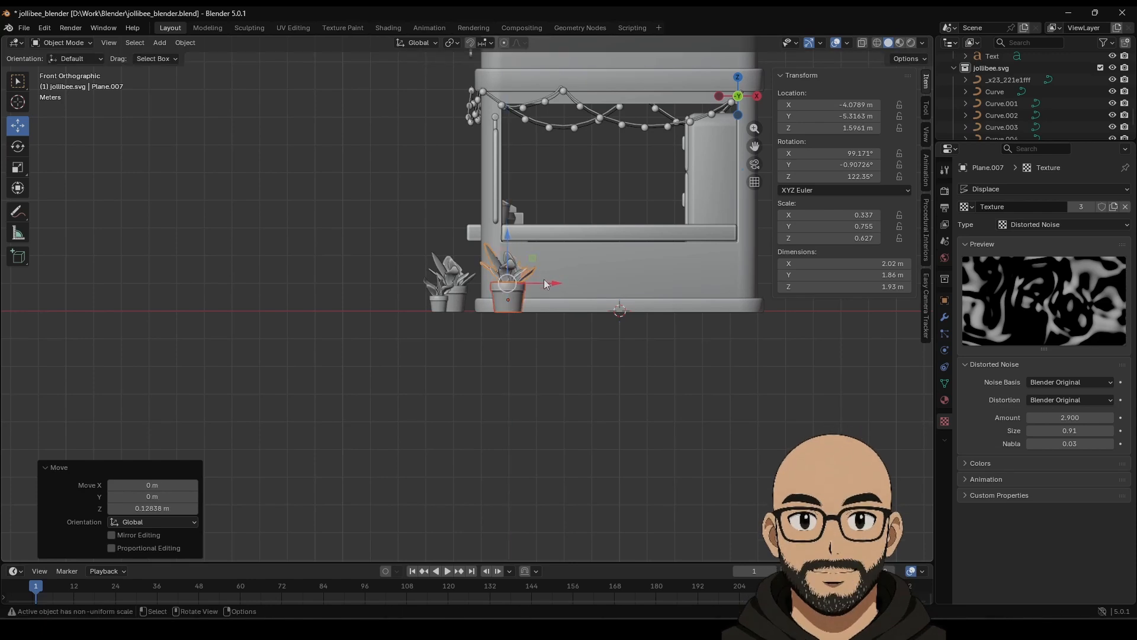
pyautogui.moveTo(551, 282); pyautogui.dragTo(515, 290)
# Rotate the copied potted plant around the vertical axis and move it about 0.56 m along negative Y.
pyautogui.moveTo(516, 290); pyautogui.dragTo(565, 351, button='middle')
pyautogui.moveTo(517, 313); pyautogui.dragTo(503, 315)
pyautogui.moveTo(503, 315); pyautogui.dragTo(589, 270, button='middle')
pyautogui.click(14, 124)
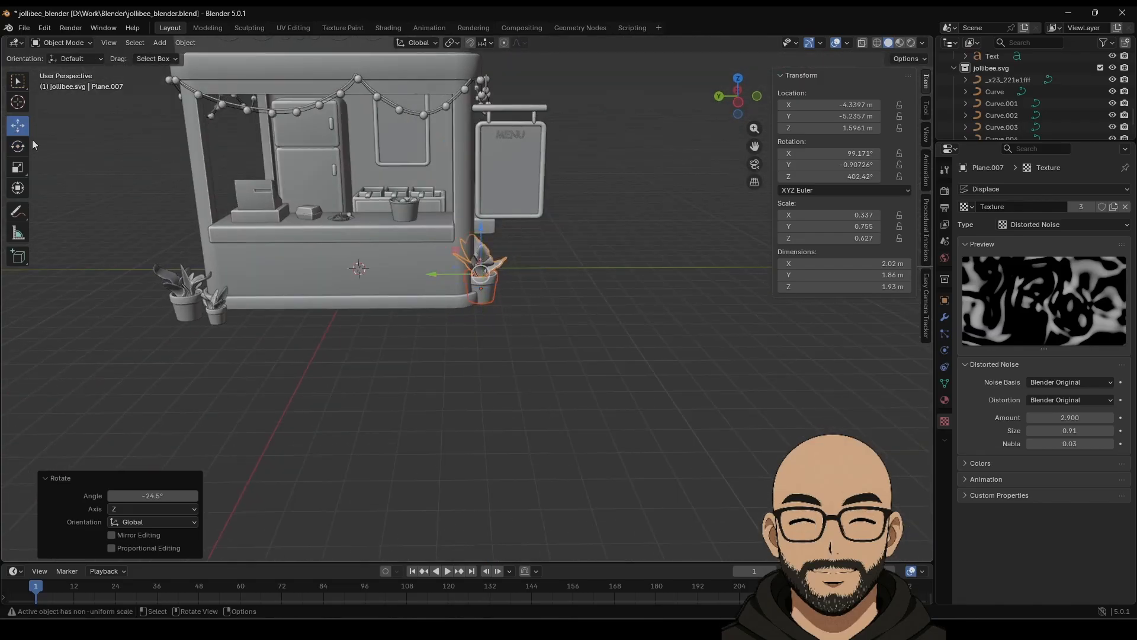
pyautogui.moveTo(441, 274); pyautogui.dragTo(449, 273)
pyautogui.moveTo(448, 274); pyautogui.dragTo(626, 366, button='middle')
# Duplicate the corner potted plant and move the copy about 8.58 m along X to the stall's far corner.
pyautogui.hotkey('shift', 'd')
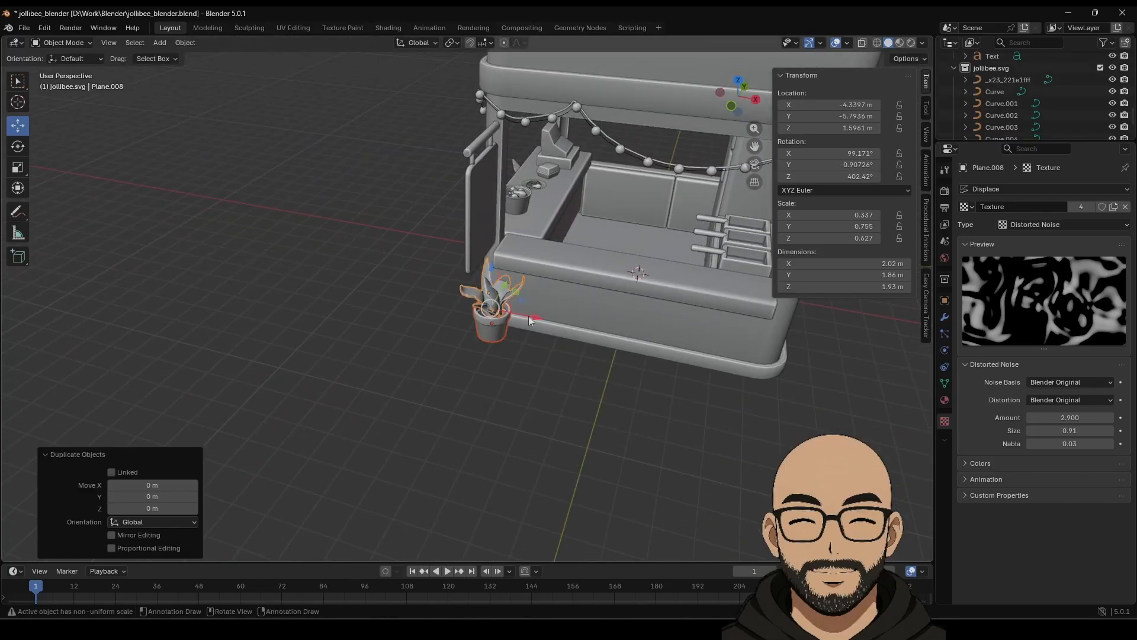
pyautogui.press('x')
pyautogui.click(810, 362)
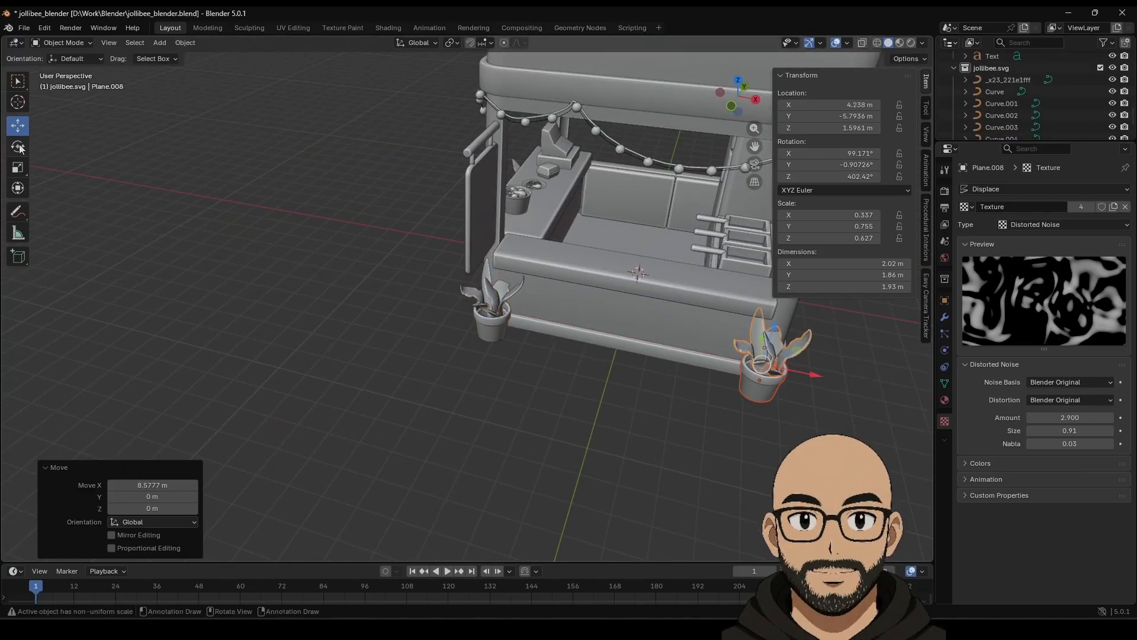
# Rotate the new potted plant about 30.8° around the vertical axis and scale it down by about 0.816.
pyautogui.hotkey('shift', 'space')
pyautogui.press('r')
pyautogui.moveTo(733, 370); pyautogui.dragTo(810, 431)
pyautogui.press('s')
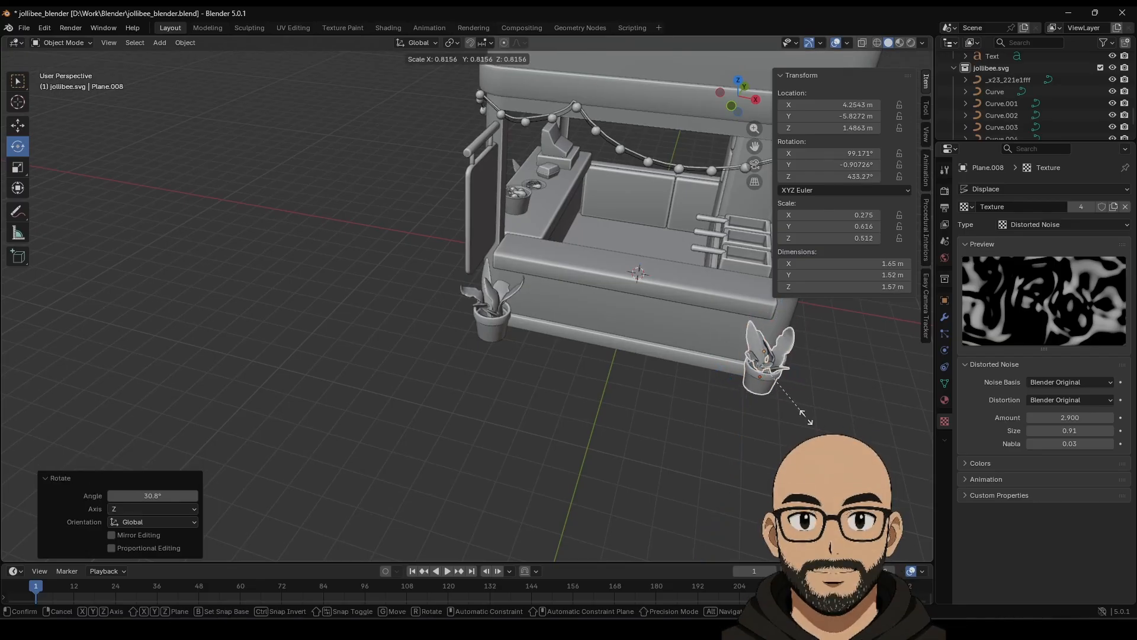
pyautogui.click(801, 418)
# Lower the new potted plant about 0.17 m to the ground and shift it about 0.41 m along X.
pyautogui.click(732, 107)
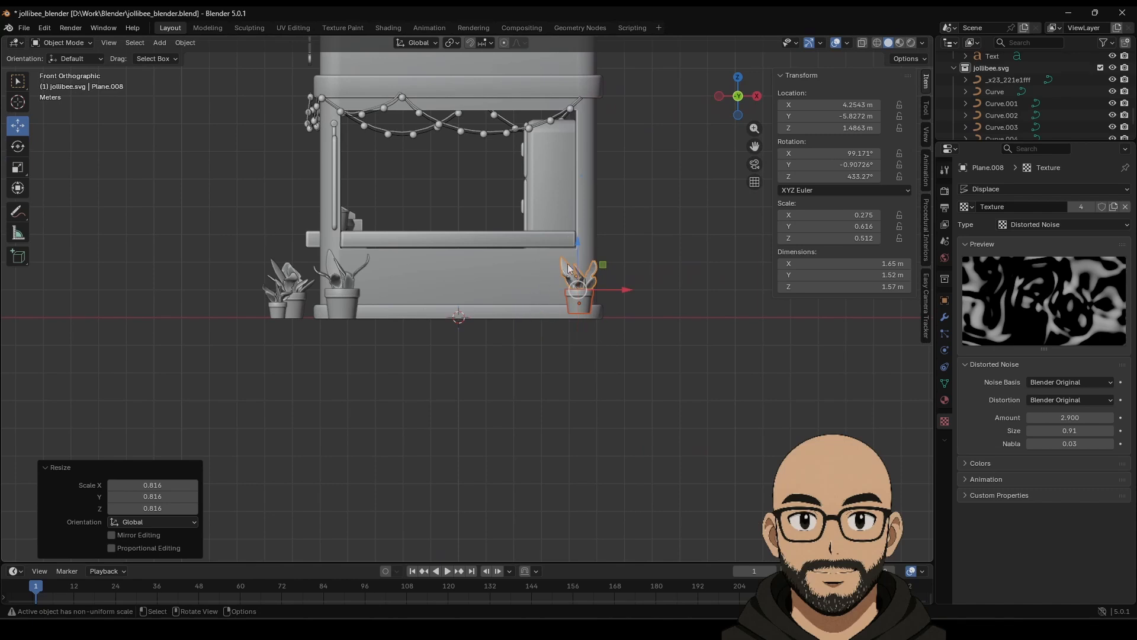
pyautogui.moveTo(577, 247); pyautogui.dragTo(633, 294)
pyautogui.moveTo(648, 342); pyautogui.dragTo(504, 298, button='middle')
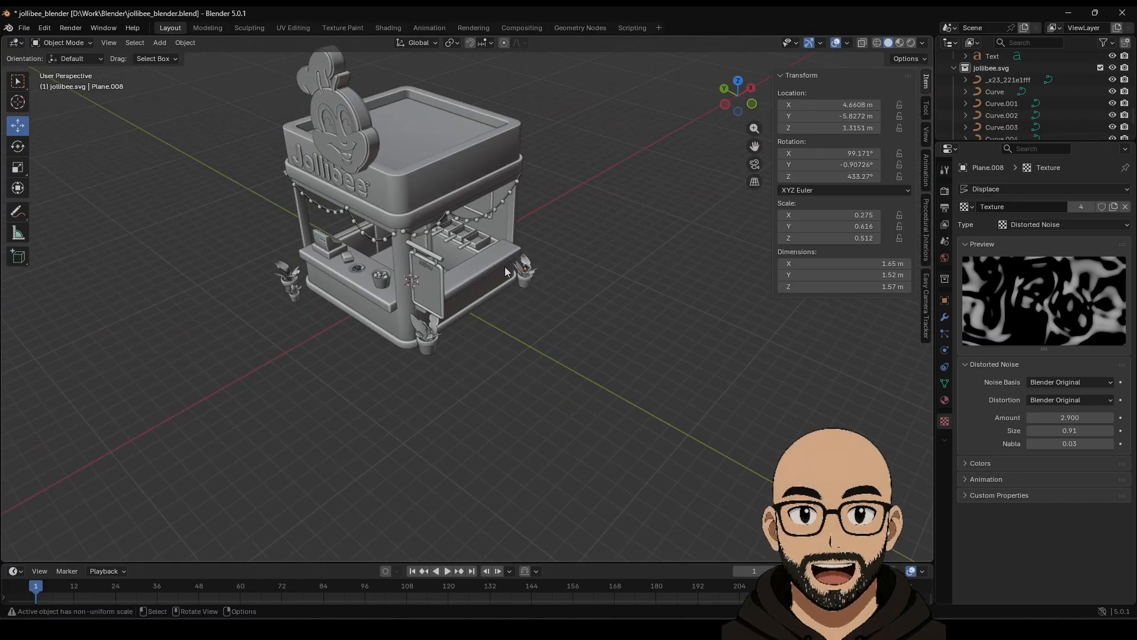
# Duplicate the side counter slab, move the copy about 1.94 m along negative Y and lower it to about Z 1.23 m.
pyautogui.scroll(8, 472, 277)
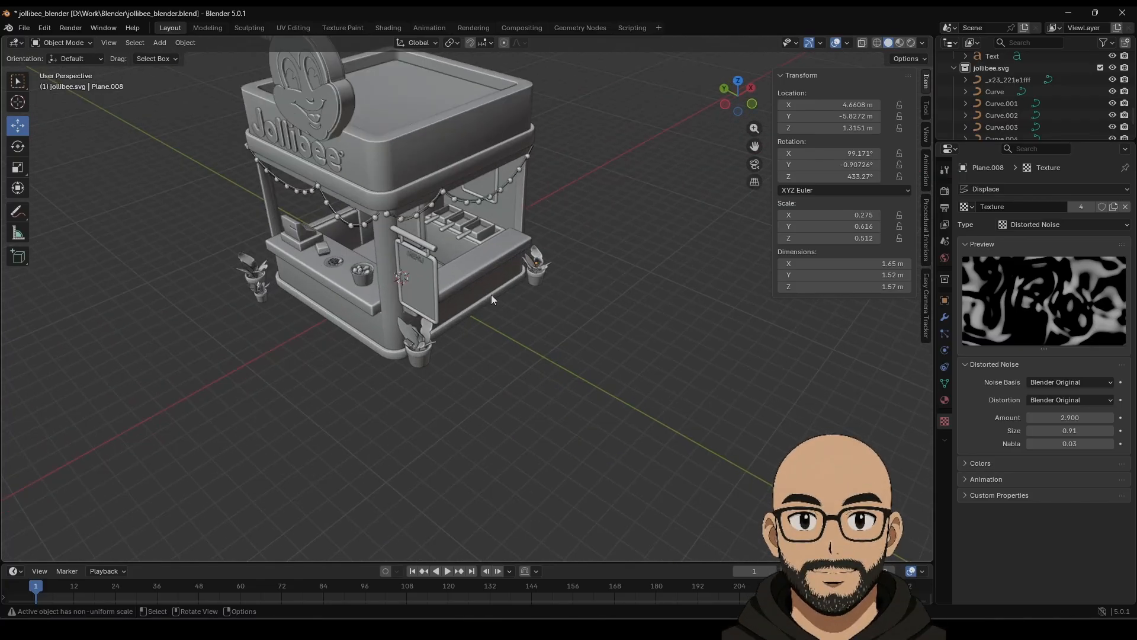
pyautogui.scroll(-5, 559, 321)
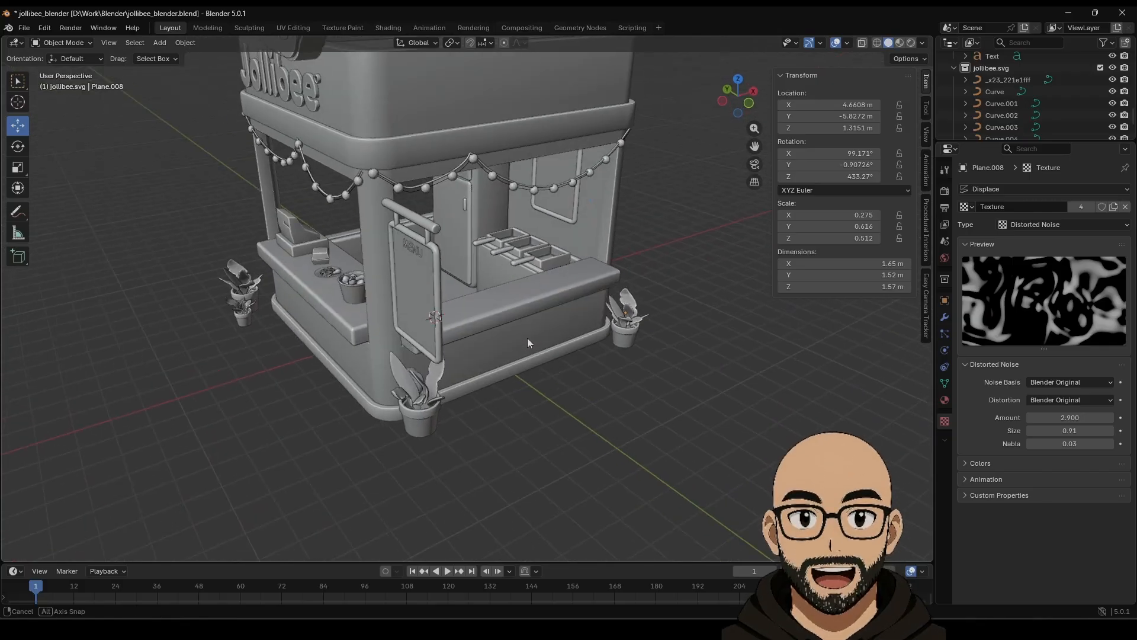
pyautogui.click(513, 291)
pyautogui.hotkey('shift', 'd')
pyautogui.rightClick(513, 293)
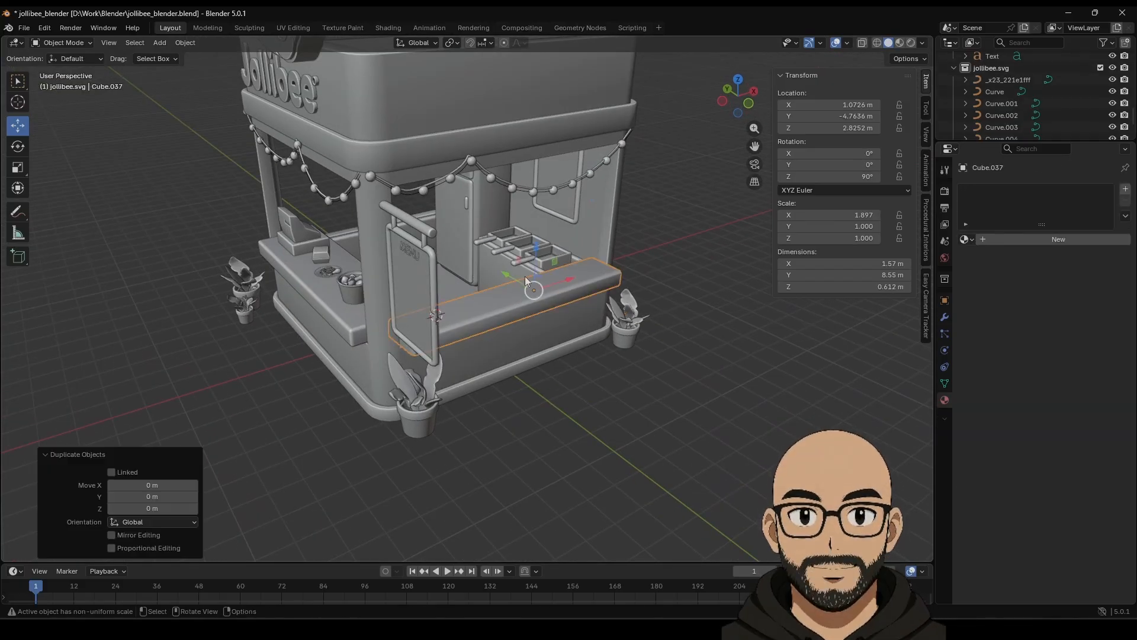
pyautogui.moveTo(508, 276); pyautogui.dragTo(582, 340)
pyautogui.moveTo(581, 340); pyautogui.dragTo(620, 330, button='middle')
pyautogui.moveTo(600, 372); pyautogui.dragTo(612, 358, button='middle')
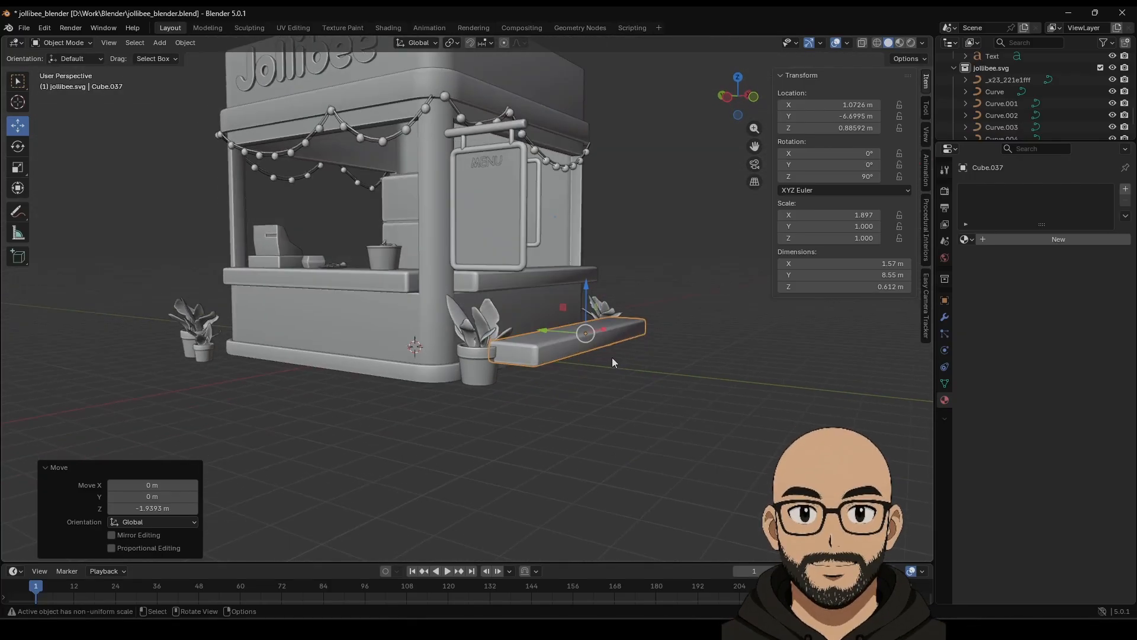
pyautogui.moveTo(589, 297); pyautogui.dragTo(587, 279)
pyautogui.click(586, 278)
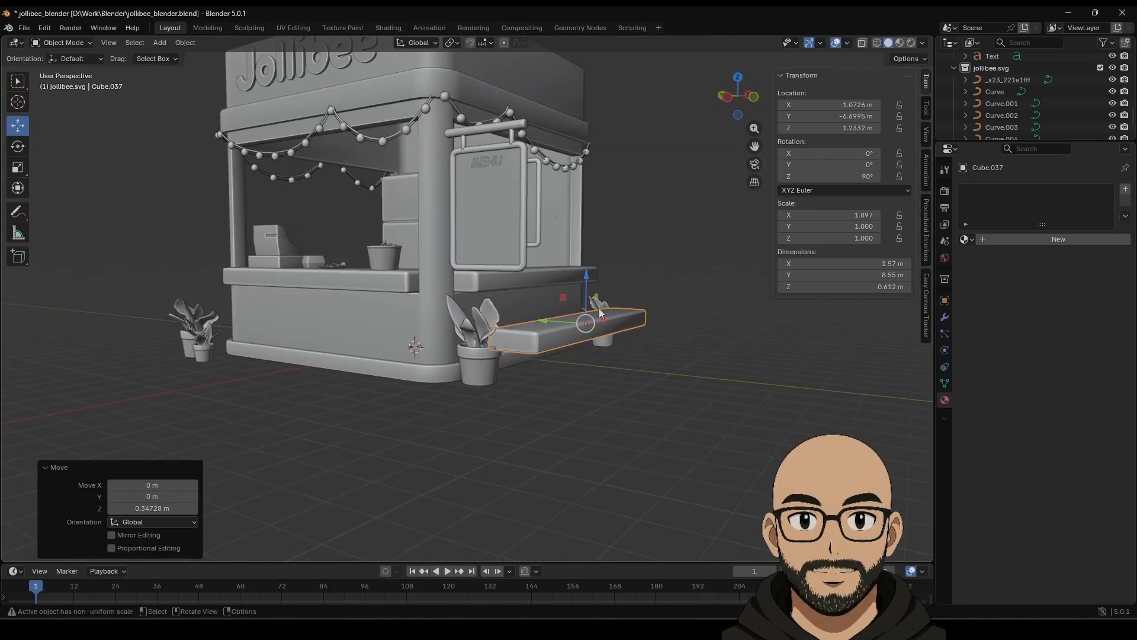
pyautogui.moveTo(592, 332); pyautogui.dragTo(595, 358, button='middle')
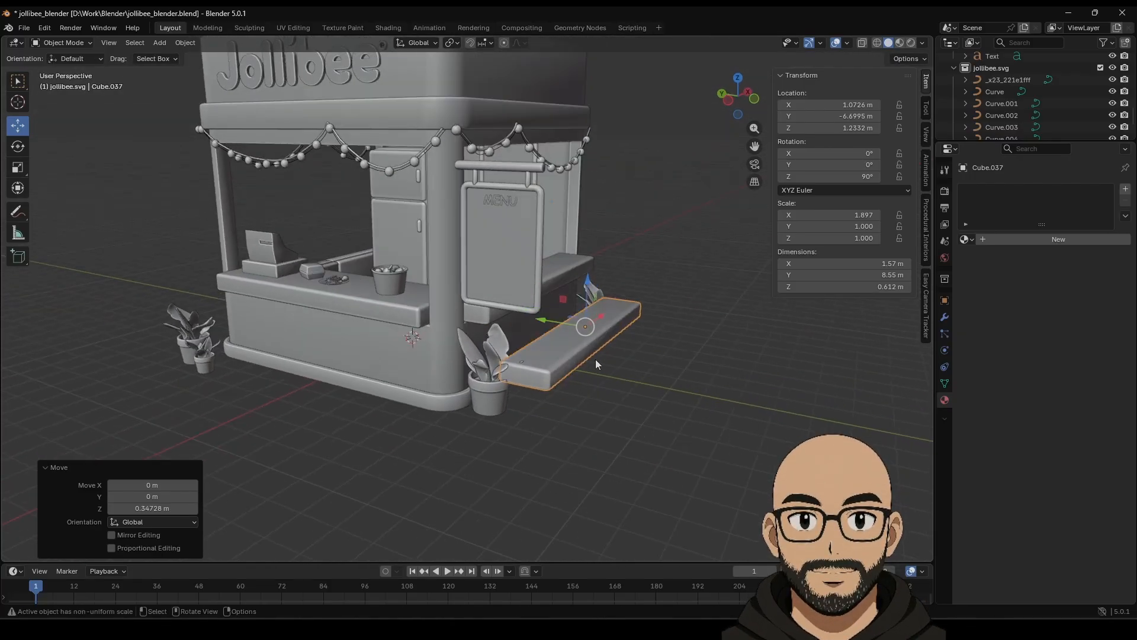
# Shrink the copied slab into a plank about 0.65 × 6.52 × 0.52 m and move it about 0.41 m along Y toward the stall.
pyautogui.click(18, 167)
pyautogui.moveTo(663, 354); pyautogui.dragTo(598, 359, button='middle')
pyautogui.moveTo(595, 352); pyautogui.dragTo(586, 356)
pyautogui.moveTo(586, 355); pyautogui.dragTo(537, 346, button='middle')
pyautogui.moveTo(536, 347); pyautogui.dragTo(556, 355)
pyautogui.moveTo(555, 355); pyautogui.dragTo(581, 311, button='middle')
pyautogui.moveTo(583, 290); pyautogui.dragTo(582, 292)
pyautogui.moveTo(582, 292); pyautogui.dragTo(205, 201, button='middle')
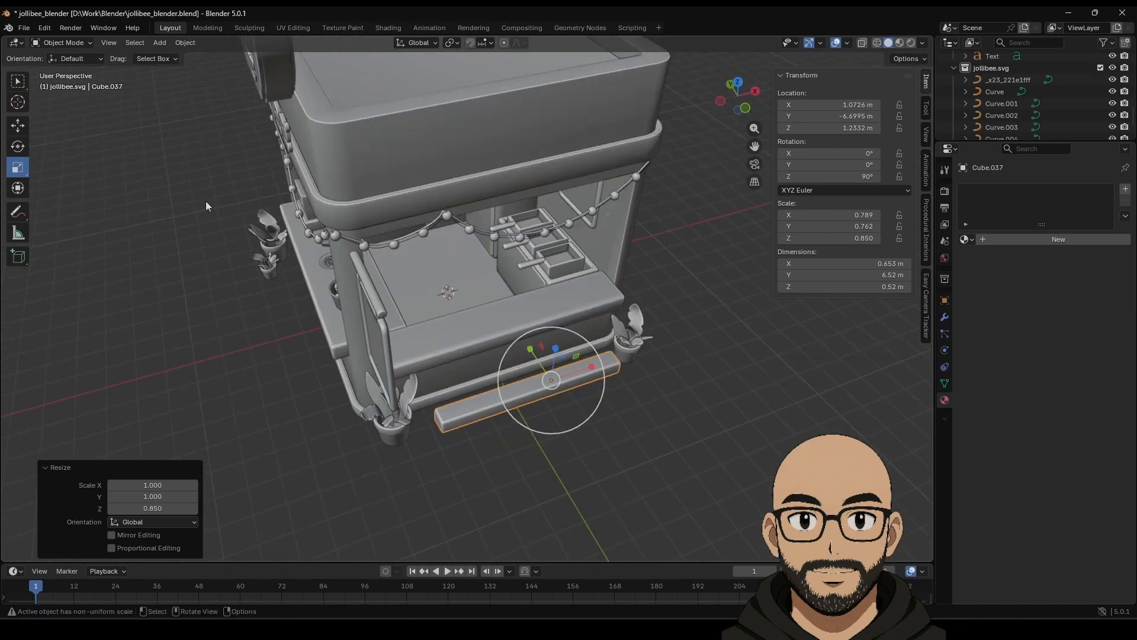
pyautogui.click(25, 127)
pyautogui.moveTo(533, 358); pyautogui.dragTo(504, 355)
# Duplicate the plank twice, placing the copies side by side along negative Y at about 0.73 m spacing to form a bench seat.
pyautogui.click(738, 83)
pyautogui.moveTo(508, 408); pyautogui.dragTo(575, 276, button='middle')
pyautogui.hotkey('shift', 'd')
pyautogui.press('Escape')
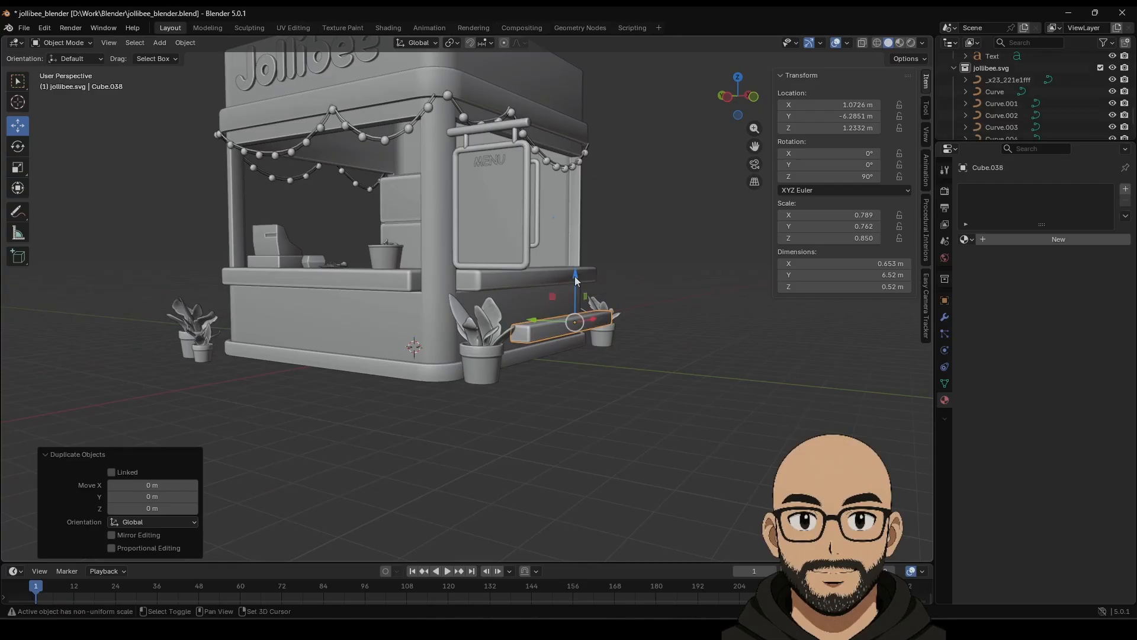
pyautogui.moveTo(535, 324); pyautogui.dragTo(579, 326)
pyautogui.hotkey('shift', 'd')
pyautogui.rightClick(560, 350)
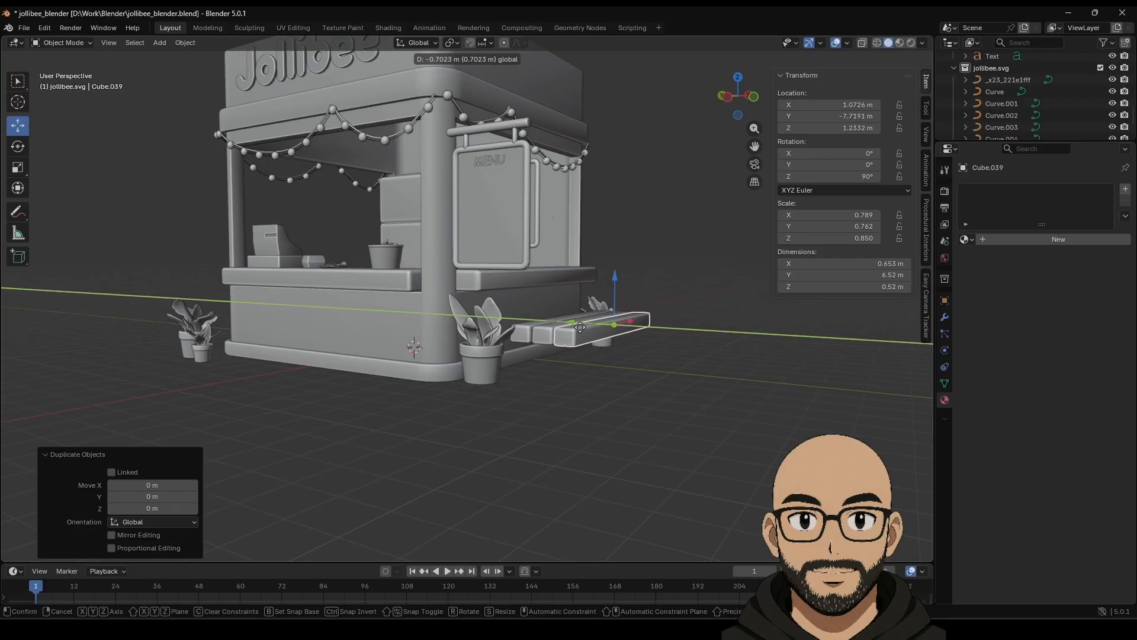
pyautogui.moveTo(580, 328); pyautogui.dragTo(601, 342)
pyautogui.moveTo(600, 342); pyautogui.dragTo(569, 506, button='middle')
# Scale the three bench planks together until each is about 0.58 m wide and 6.01 m long, and apply their scale.
pyautogui.click(503, 401)
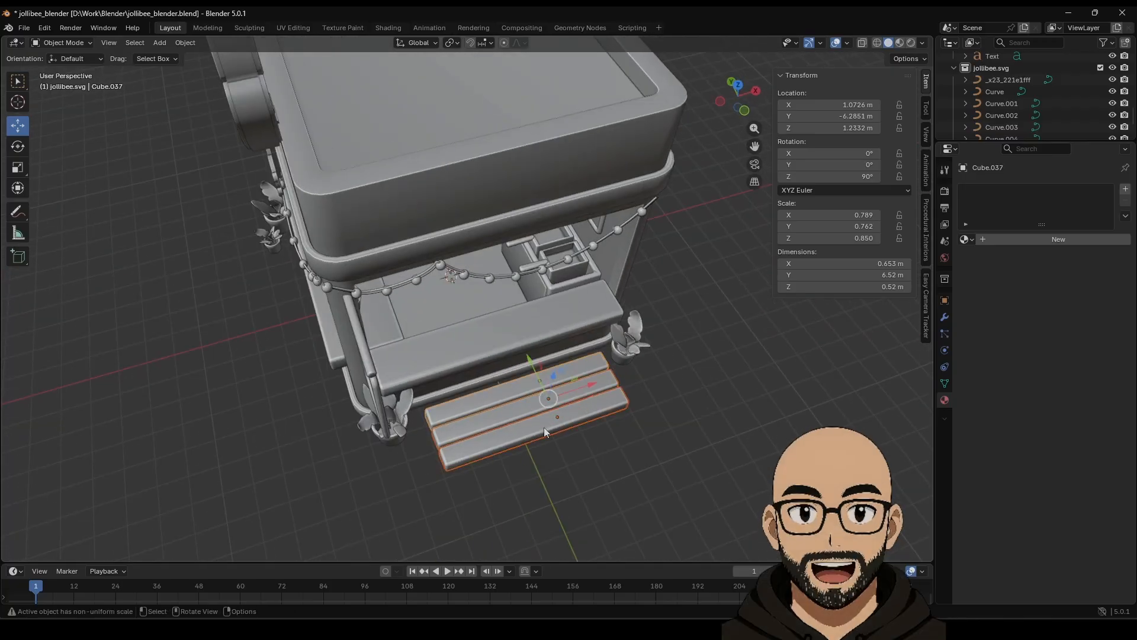
pyautogui.click(19, 168)
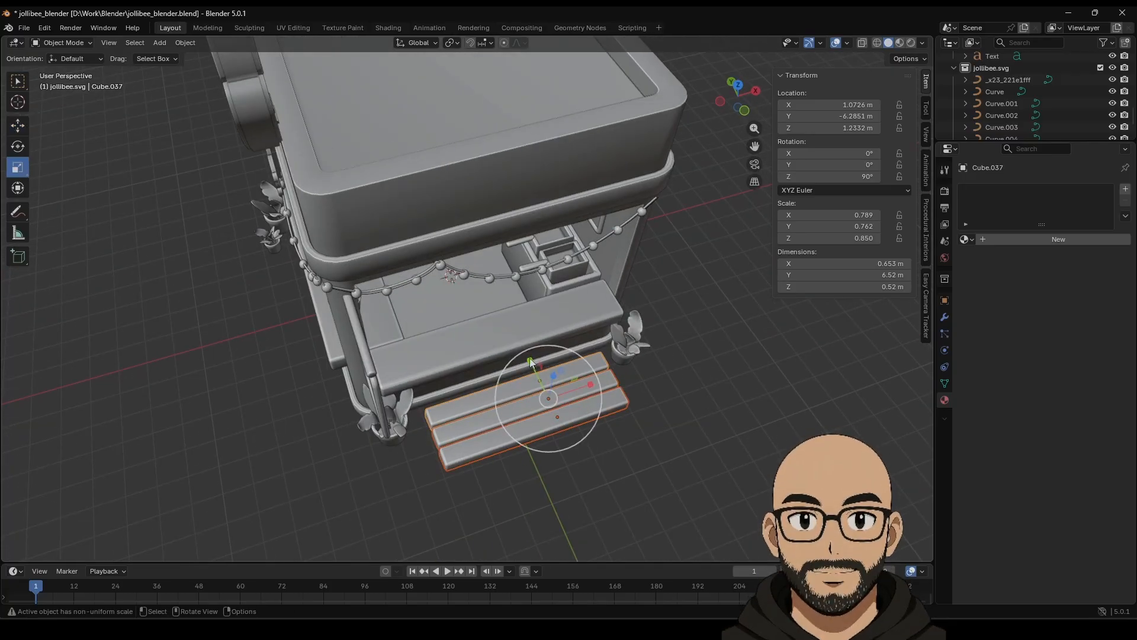
pyautogui.moveTo(530, 362); pyautogui.dragTo(580, 388)
pyautogui.moveTo(580, 387); pyautogui.dragTo(545, 347, button='middle')
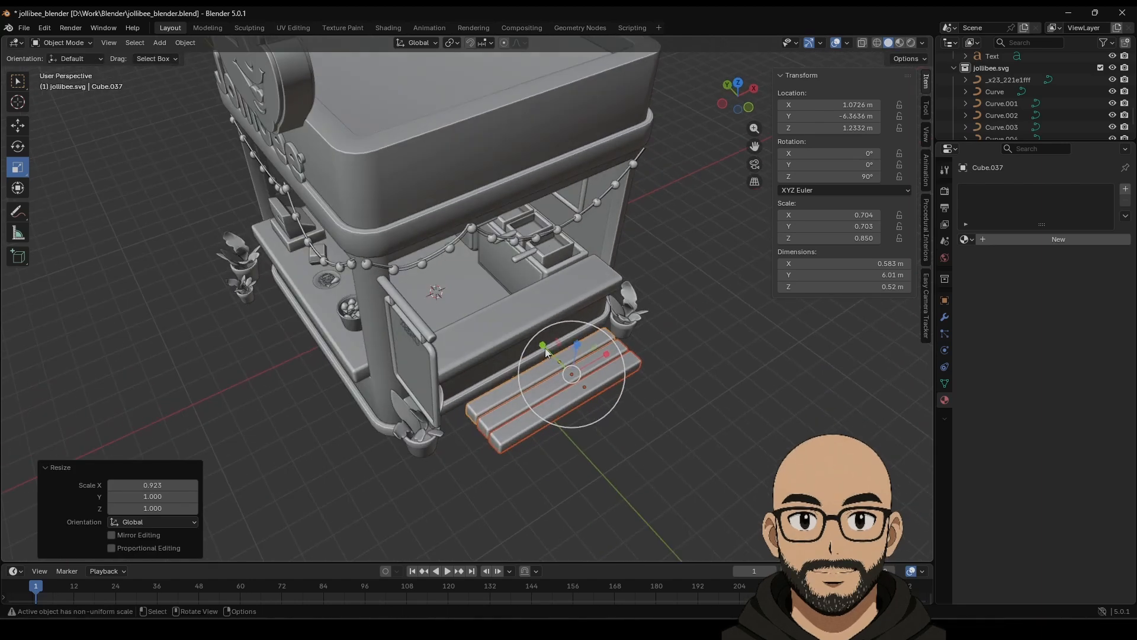
pyautogui.hotkey('ctrl', 'a')
pyautogui.click(544, 378)
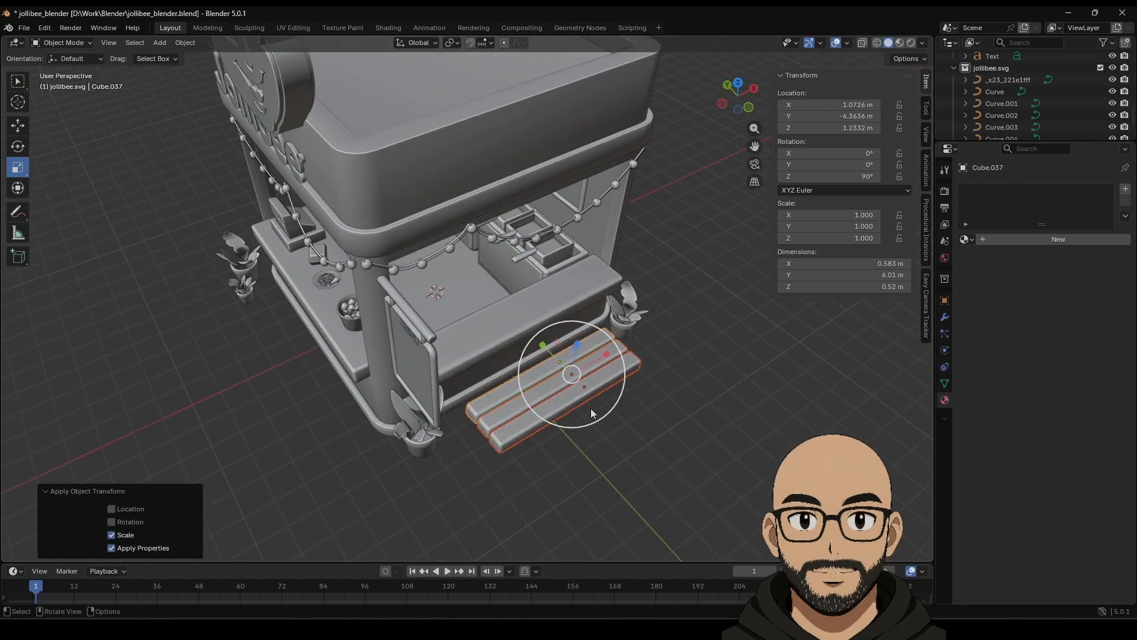
# Move the three bench planks about 0.36 m along Y toward the stall.
pyautogui.click(18, 130)
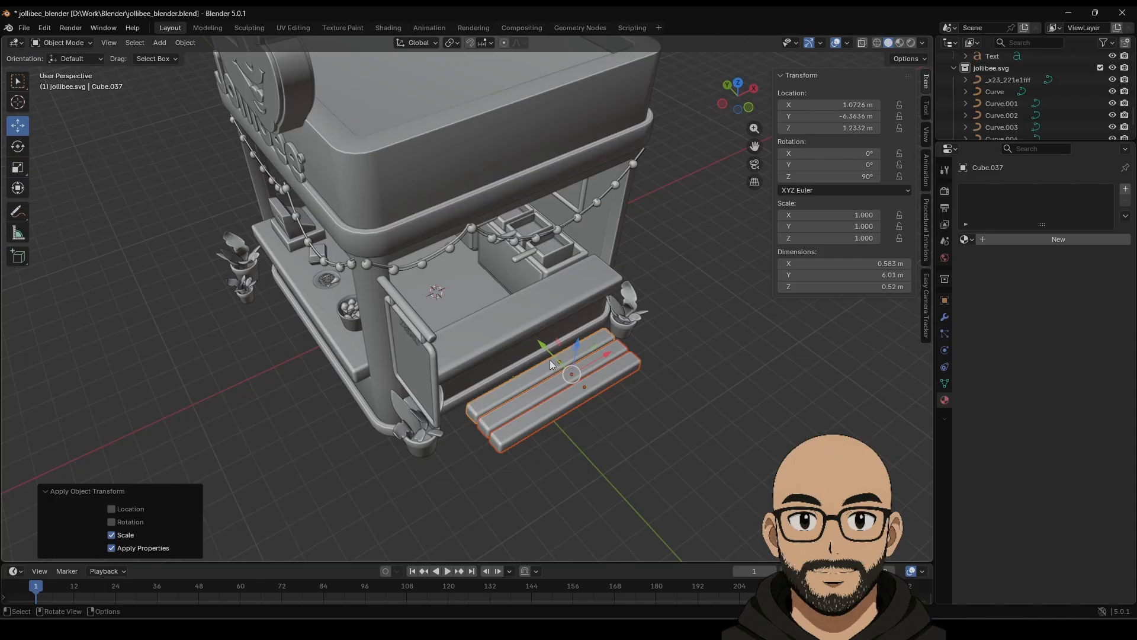
pyautogui.moveTo(543, 345); pyautogui.dragTo(534, 337)
pyautogui.moveTo(603, 387); pyautogui.dragTo(617, 341, button='middle')
pyautogui.scroll(4, 612, 375)
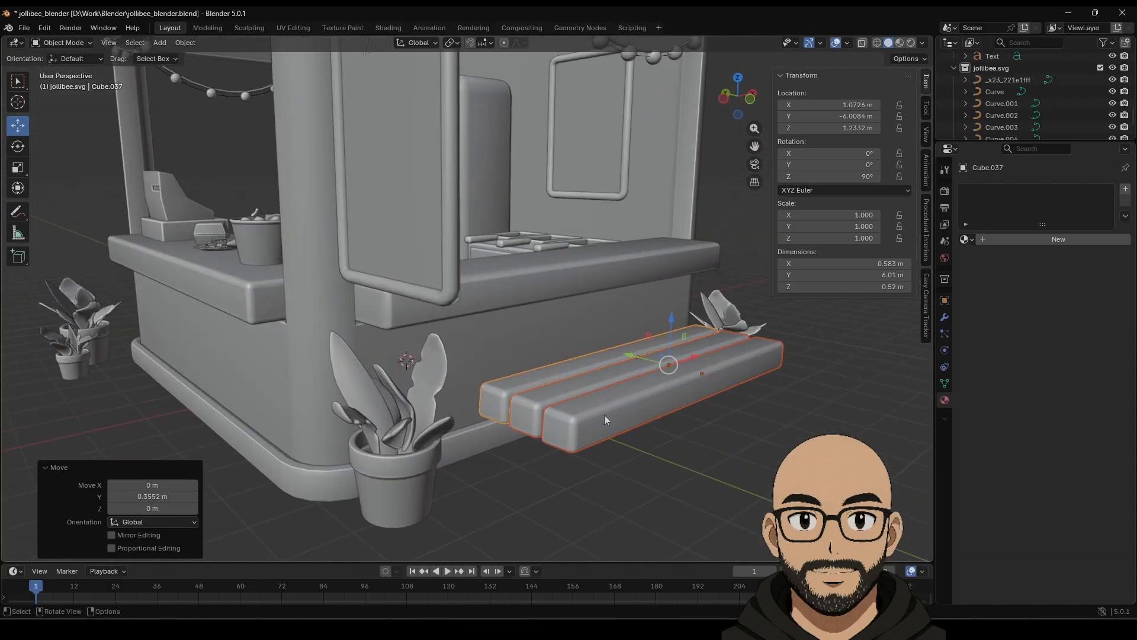
# Duplicate the outermost bench plank and resize the copy into a crossbar about 1.81 × 0.23 × 0.52 m.
pyautogui.click(605, 415)
pyautogui.click(711, 453)
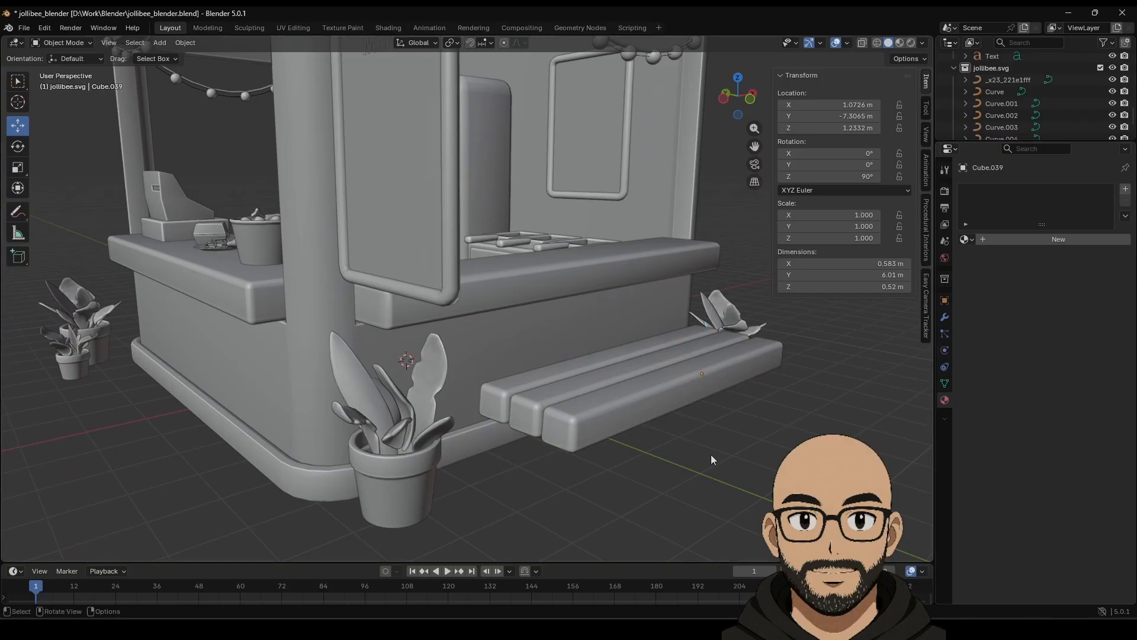
pyautogui.click(658, 400)
pyautogui.moveTo(657, 399); pyautogui.dragTo(559, 432, button='middle')
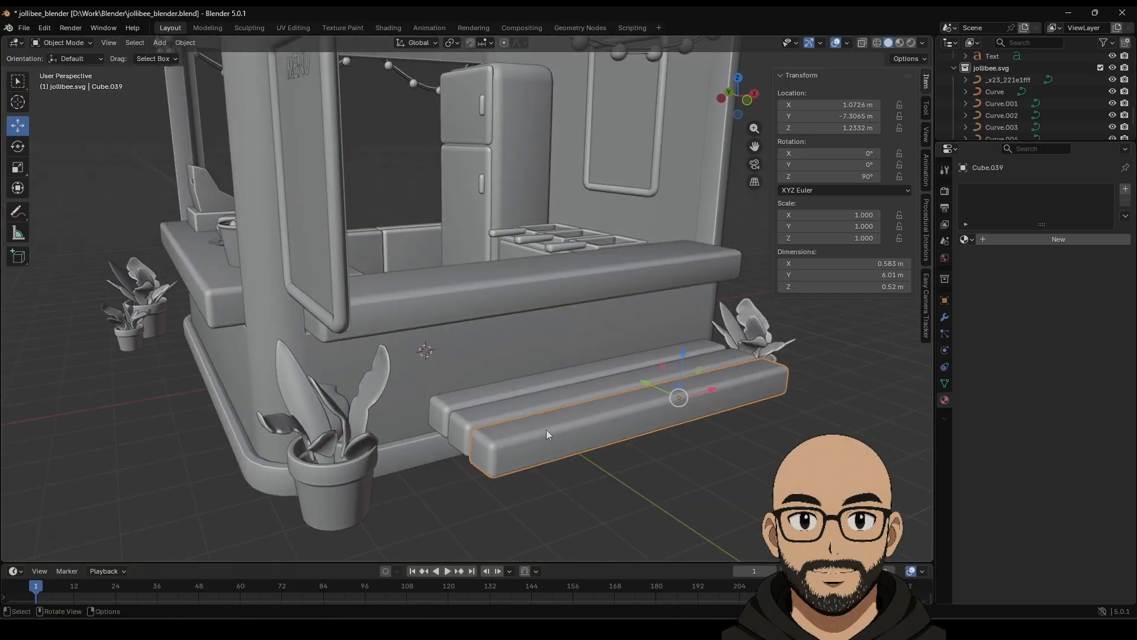
pyautogui.hotkey('shift', 'd')
pyautogui.rightClick(546, 428)
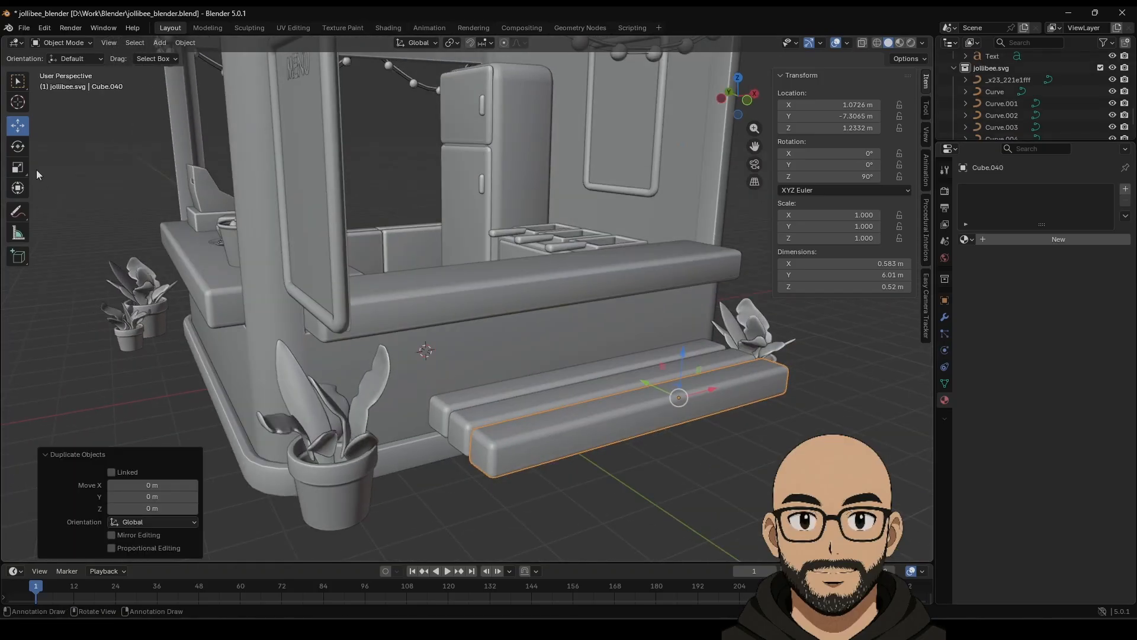
pyautogui.click(17, 168)
pyautogui.moveTo(711, 395); pyautogui.dragTo(648, 351)
# Move the crossbar beneath the middle of the seat, to about X 0.48, Y -6.45, Z 1.09 m.
pyautogui.click(18, 125)
pyautogui.moveTo(681, 397); pyautogui.dragTo(642, 363, button='middle')
pyautogui.scroll(2, 640, 361)
pyautogui.moveTo(603, 340); pyautogui.dragTo(533, 346)
pyautogui.moveTo(520, 366); pyautogui.dragTo(548, 360, button='middle')
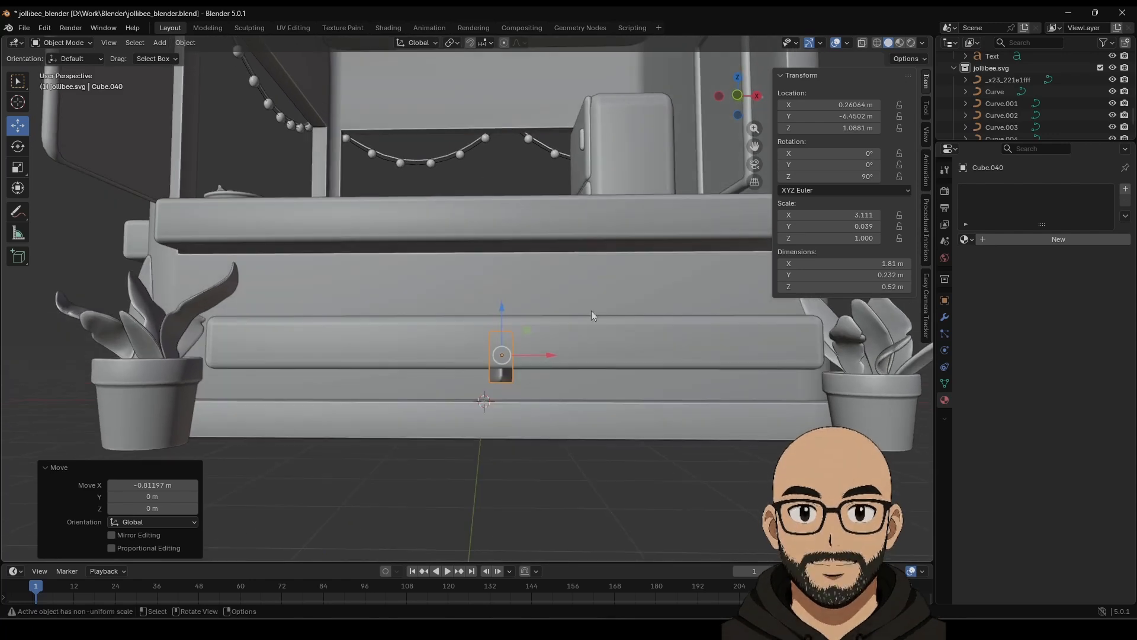
pyautogui.click(737, 95)
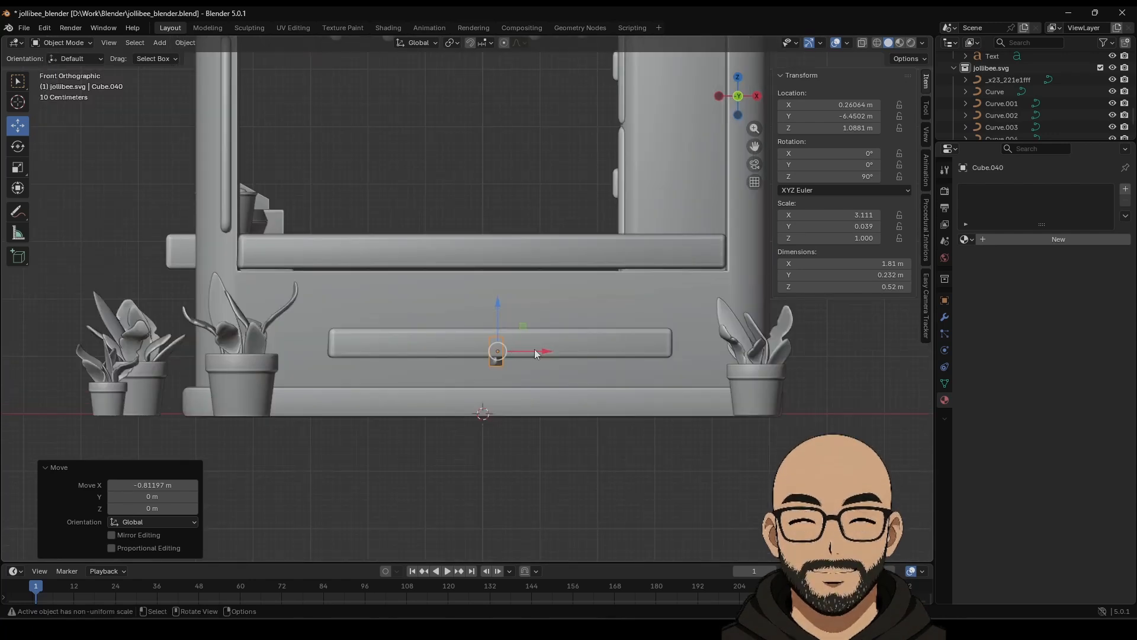
pyautogui.moveTo(534, 354); pyautogui.dragTo(557, 347)
# Duplicate the crossbar to both ends of the bench, about 2.82 m along negative X and then 5.39 m along positive X.
pyautogui.hotkey('shift', 'd')
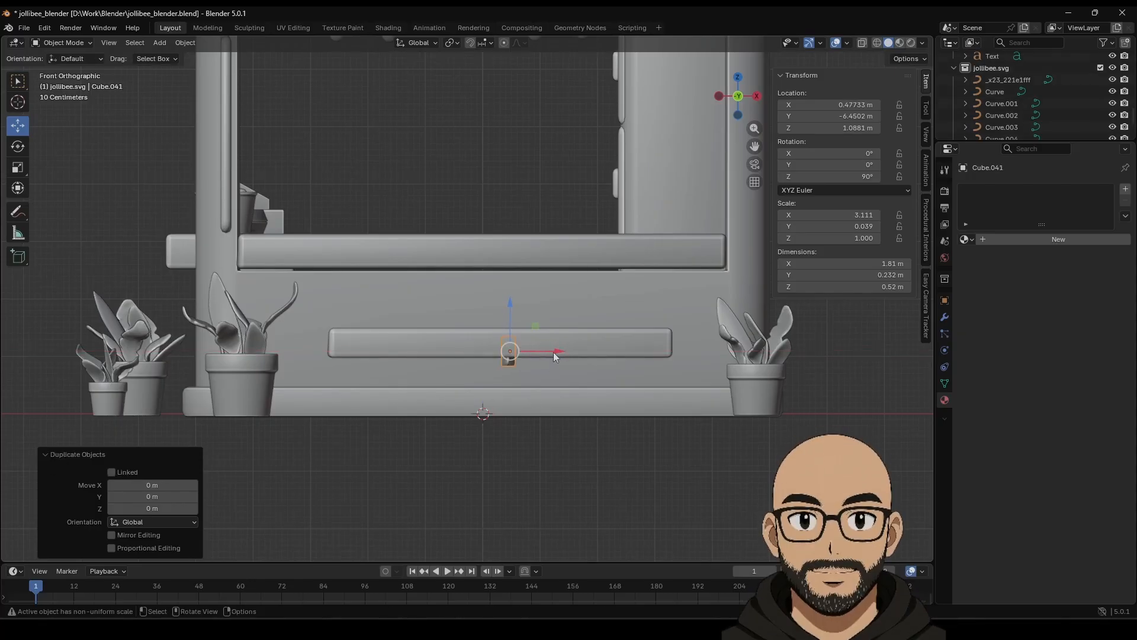
pyautogui.press('x')
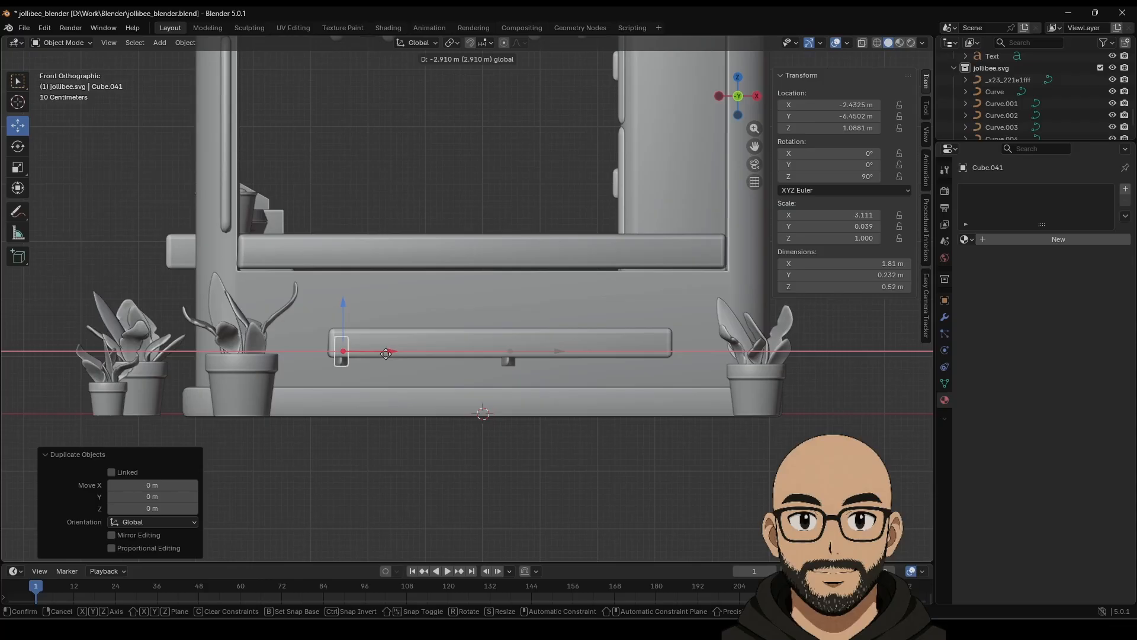
pyautogui.click(391, 356)
pyautogui.hotkey('shift', 'd')
pyautogui.press('x')
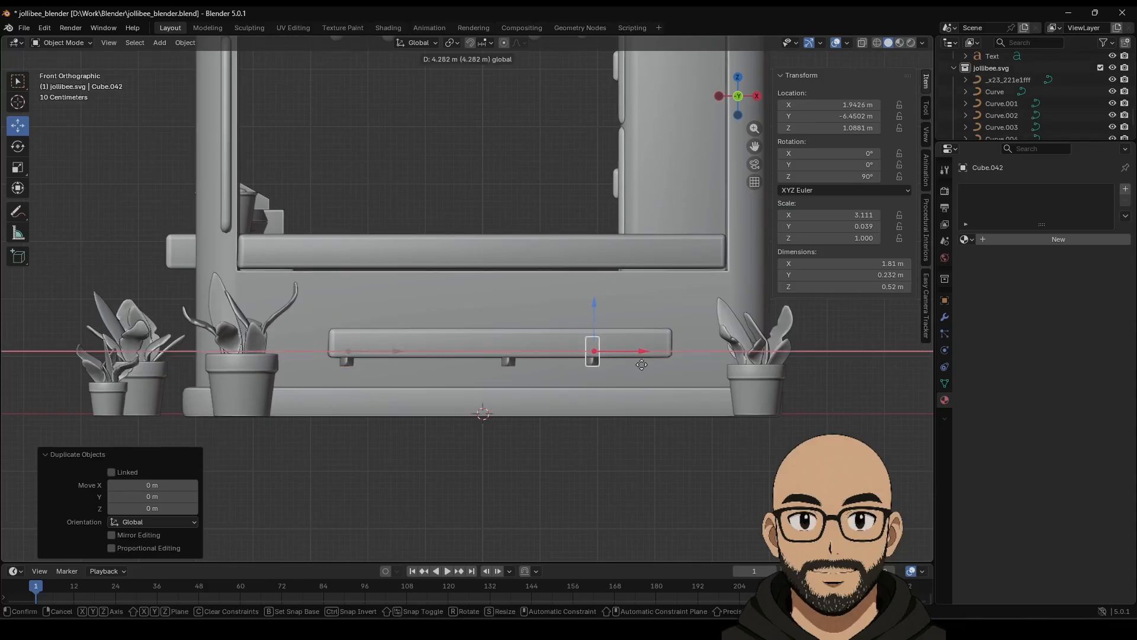
pyautogui.click(702, 365)
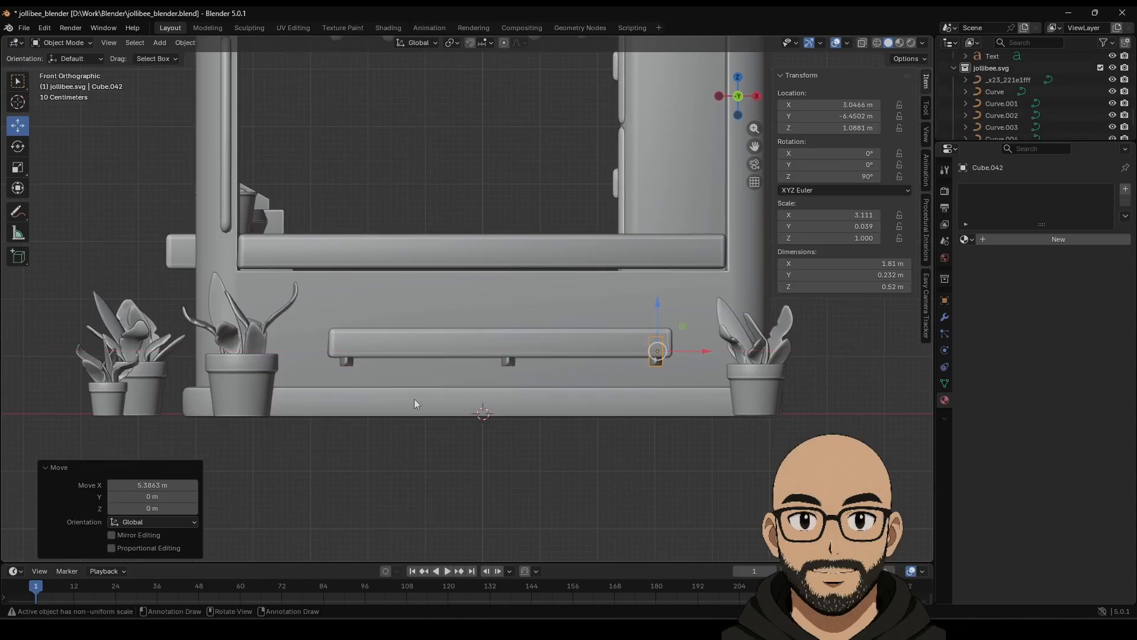
# Apply the scale of all three crossbars under the bench.
pyautogui.click(345, 361)
pyautogui.keyDown('shift'); pyautogui.click(508, 358); pyautogui.keyUp('shift')
pyautogui.keyDown('shift'); pyautogui.click(654, 364); pyautogui.keyUp('shift')
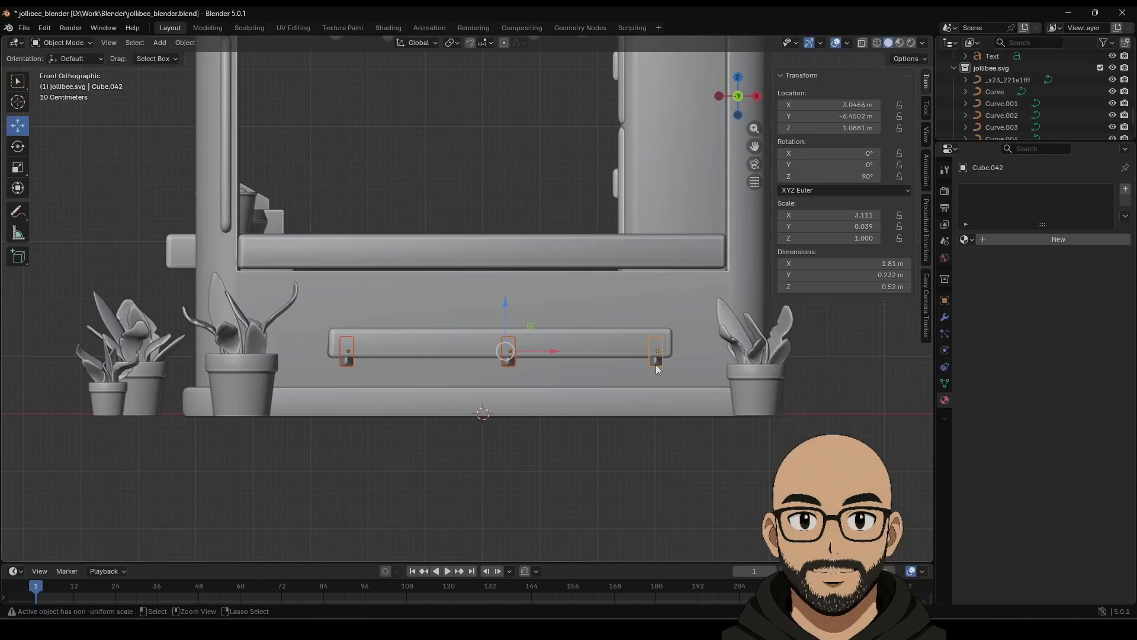
pyautogui.hotkey('ctrl', 'a')
pyautogui.click(614, 369)
pyautogui.moveTo(613, 368); pyautogui.dragTo(527, 430, button='middle')
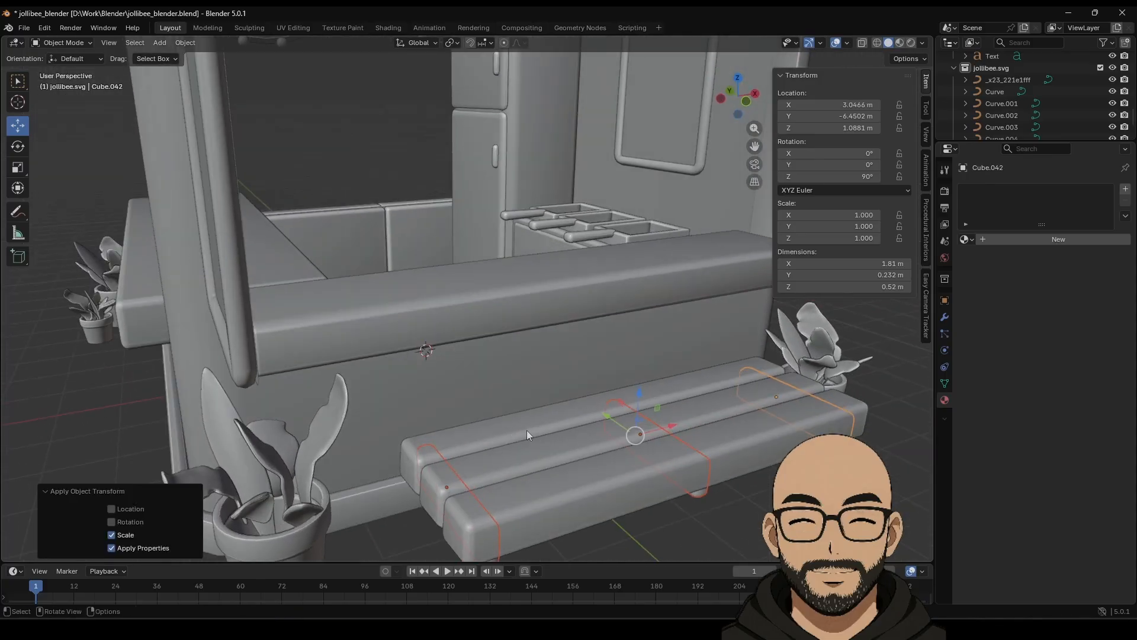
# Stretch only the two end crossbars vertically by about 2.5 into legs about 1.3 m tall.
pyautogui.scroll(-2, 527, 430)
pyautogui.moveTo(590, 464); pyautogui.dragTo(441, 352, button='middle')
pyautogui.click(526, 448)
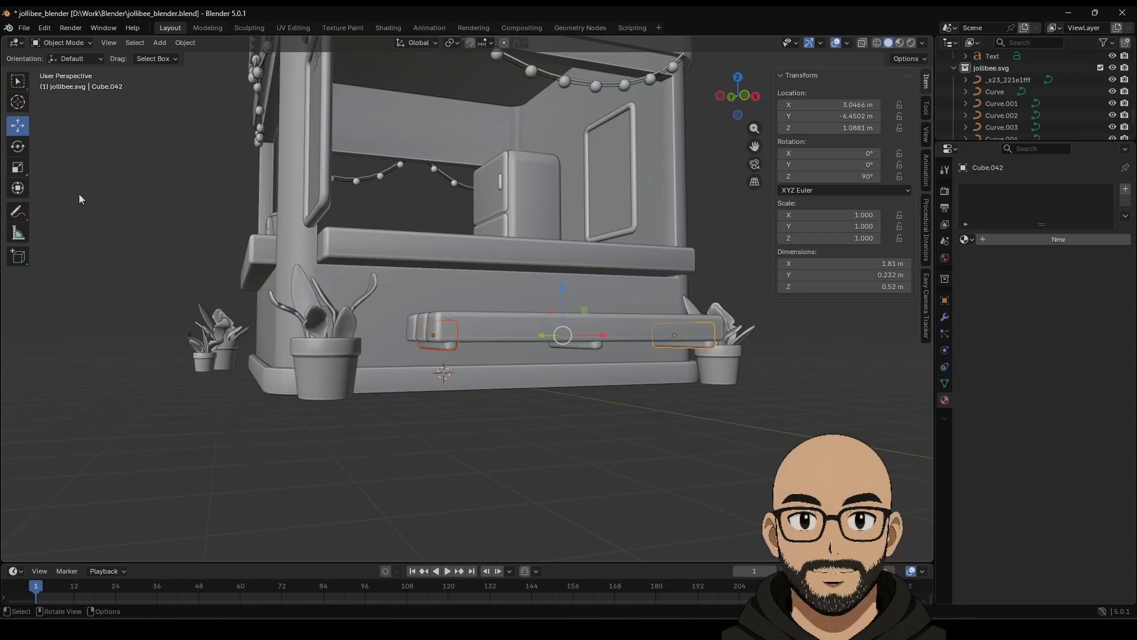
pyautogui.moveTo(565, 291); pyautogui.dragTo(505, 254)
pyautogui.click(18, 124)
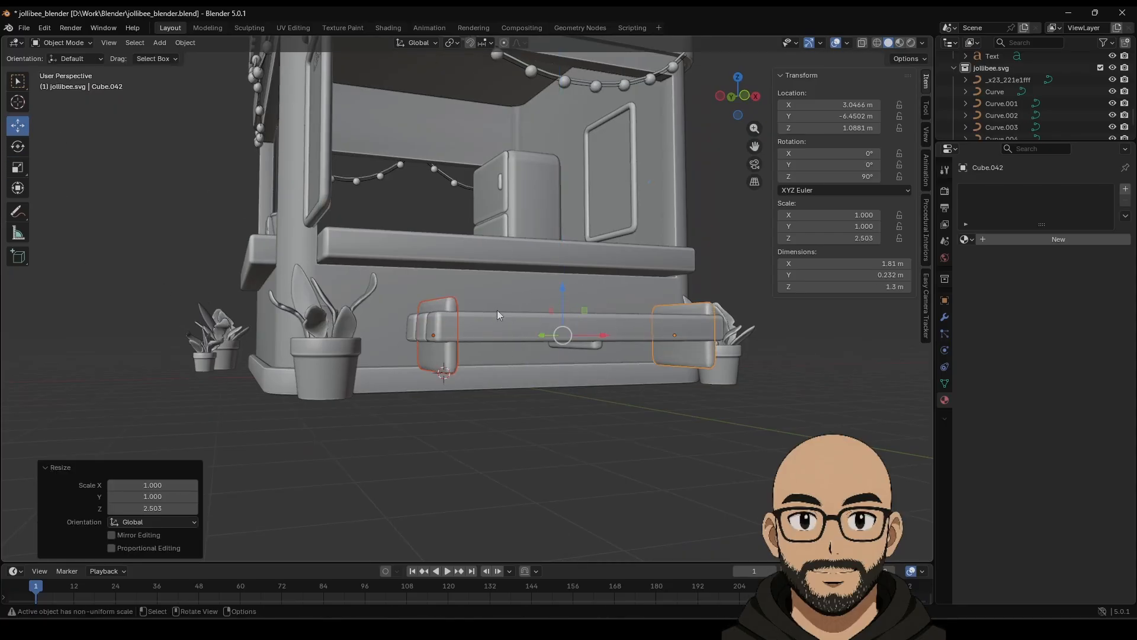
# Lower the two bench legs to the ground at about Z 0.61 m and apply their scale.
pyautogui.moveTo(563, 294); pyautogui.dragTo(570, 313)
pyautogui.moveTo(570, 313); pyautogui.dragTo(641, 388, button='middle')
pyautogui.click(737, 97)
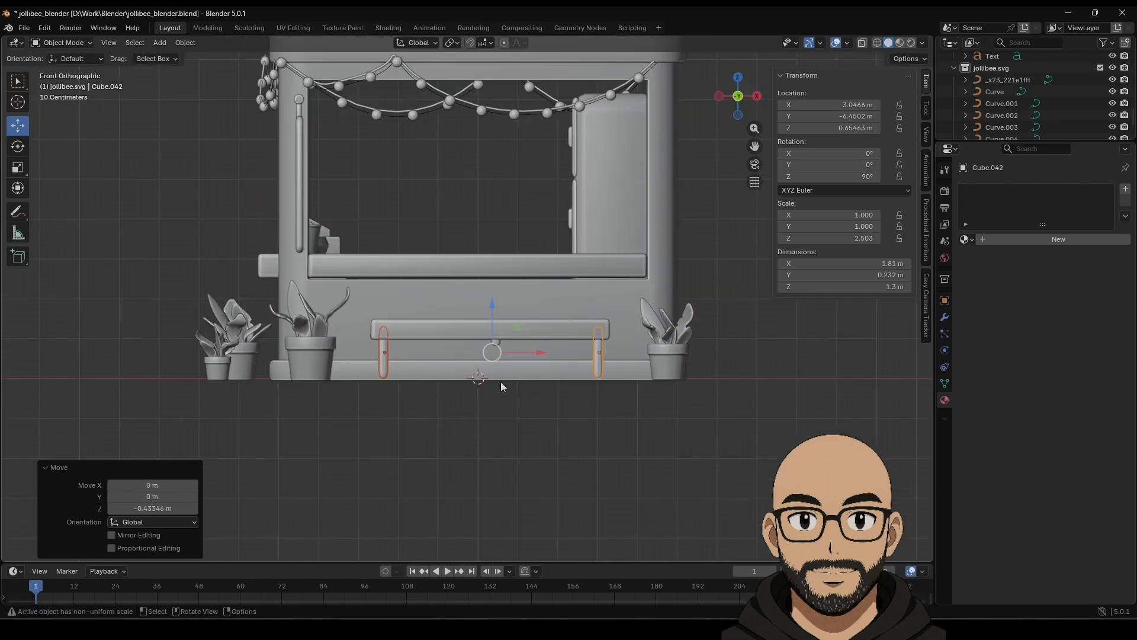
pyautogui.moveTo(492, 305); pyautogui.dragTo(493, 308)
pyautogui.hotkey('ctrl', 'a')
pyautogui.click(484, 311)
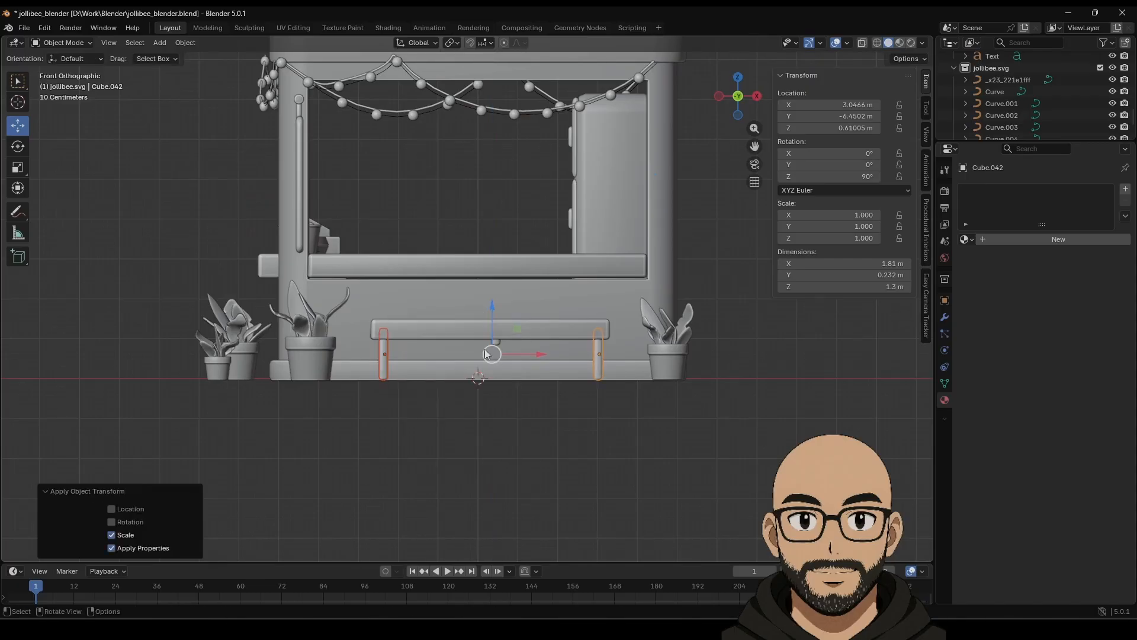
# Delete the bench leg at the positive X end.
pyautogui.moveTo(469, 436); pyautogui.dragTo(509, 417, button='middle')
pyautogui.scroll(-3, 561, 457)
pyautogui.scroll(5, 591, 408)
pyautogui.scroll(3, 533, 403)
pyautogui.click(687, 367)
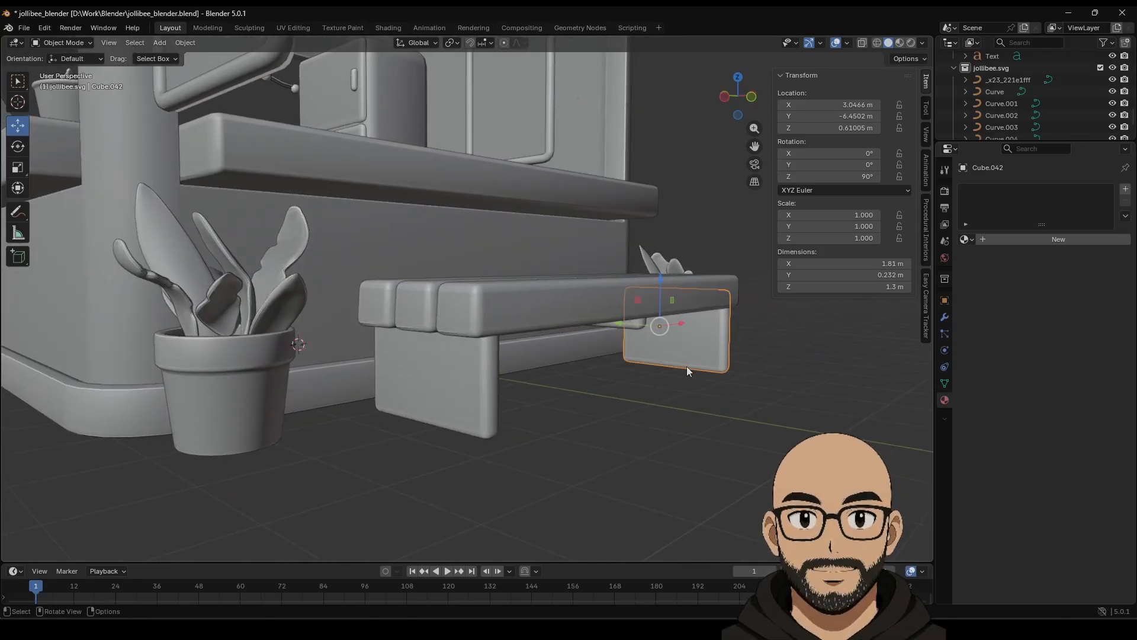
pyautogui.press('Delete')
# Inset both broad faces of the remaining bench leg by about 0.185 m and delete the inner faces.
pyautogui.click(464, 395)
pyautogui.moveTo(464, 392); pyautogui.dragTo(475, 394, button='middle')
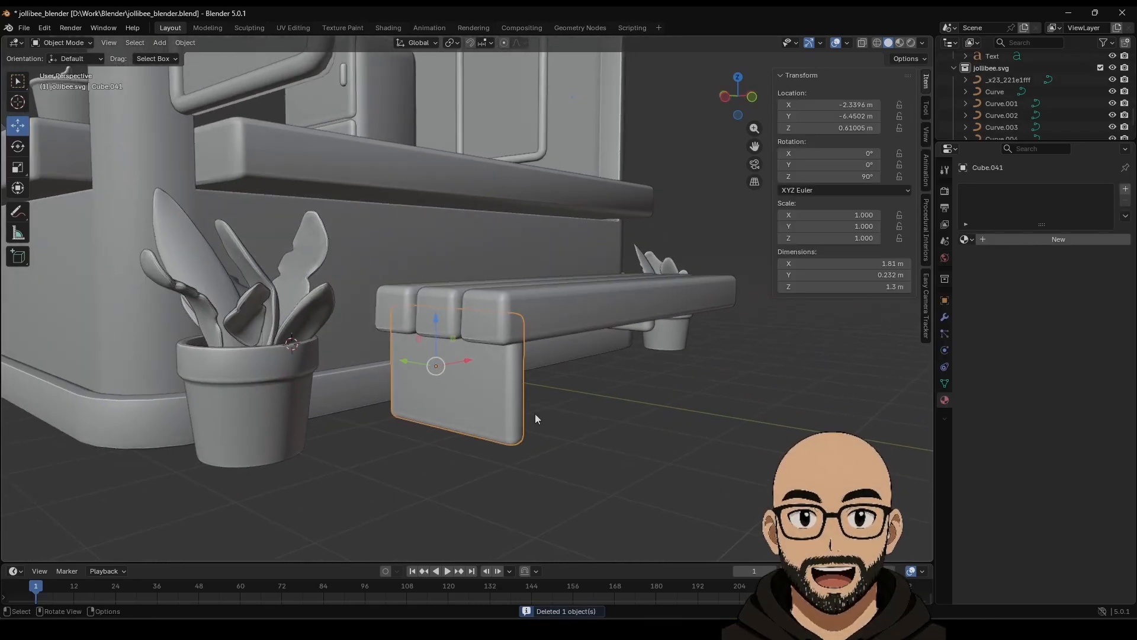
pyautogui.press('Tab')
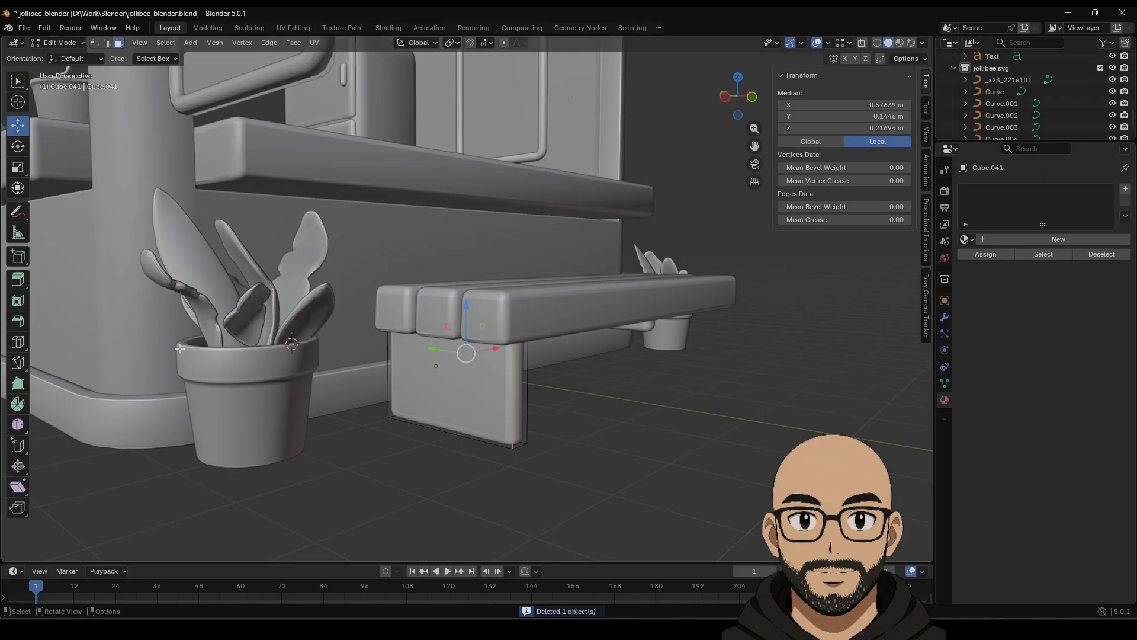
pyautogui.click(17, 300)
pyautogui.click(18, 125)
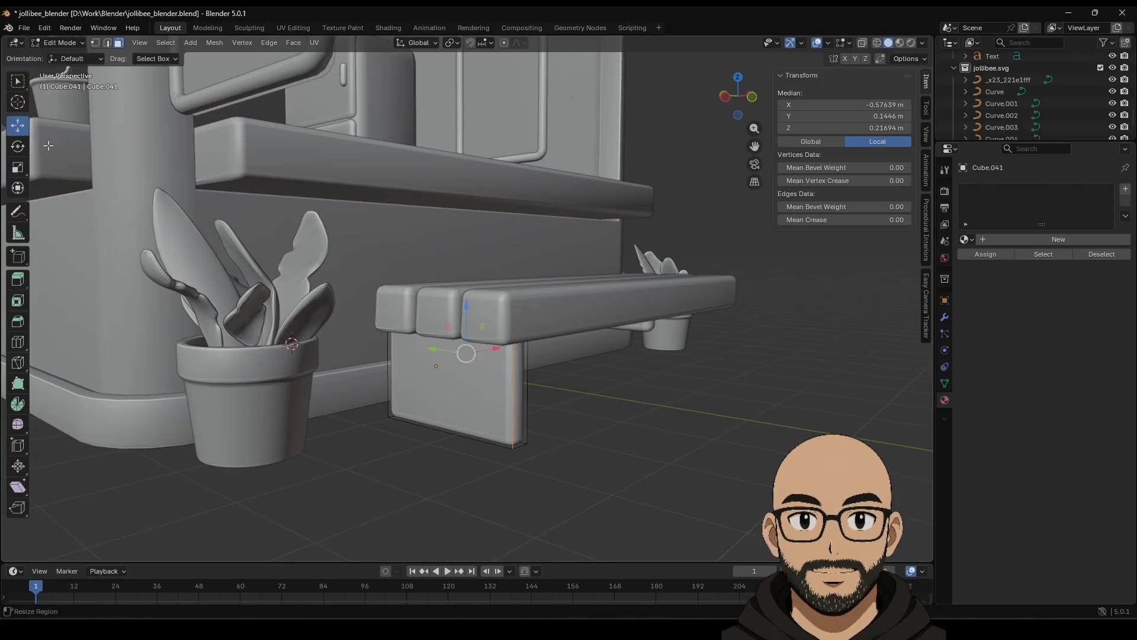
pyautogui.click(481, 385)
pyautogui.moveTo(523, 398); pyautogui.dragTo(442, 399, button='middle')
pyautogui.keyDown('shift'); pyautogui.click(195, 342); pyautogui.keyUp('shift')
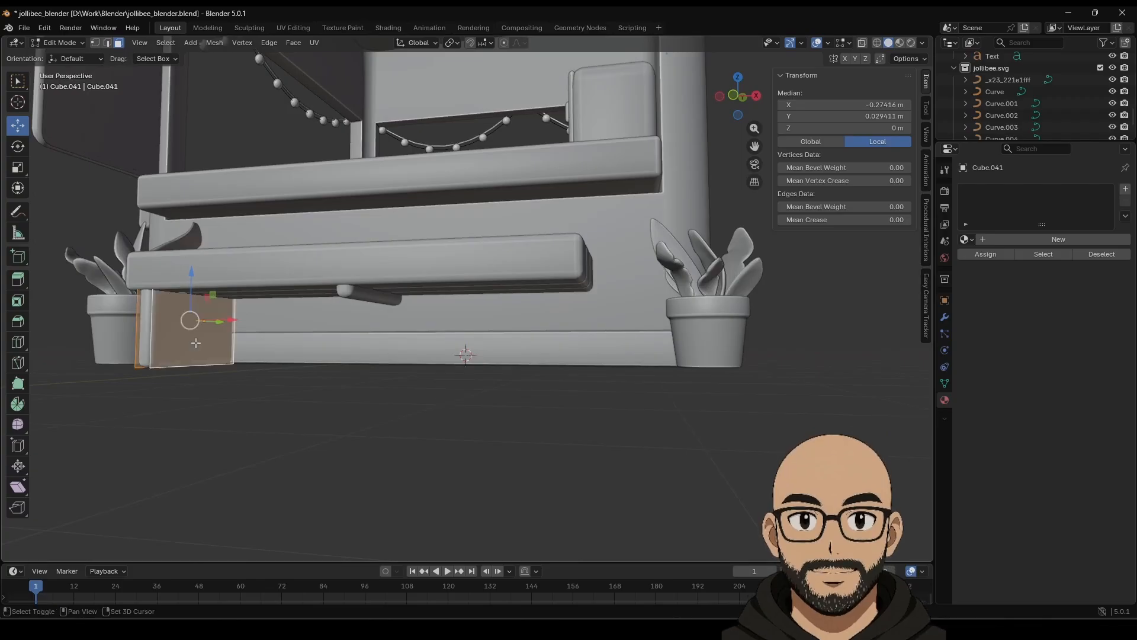
pyautogui.moveTo(195, 343); pyautogui.dragTo(103, 335, button='middle')
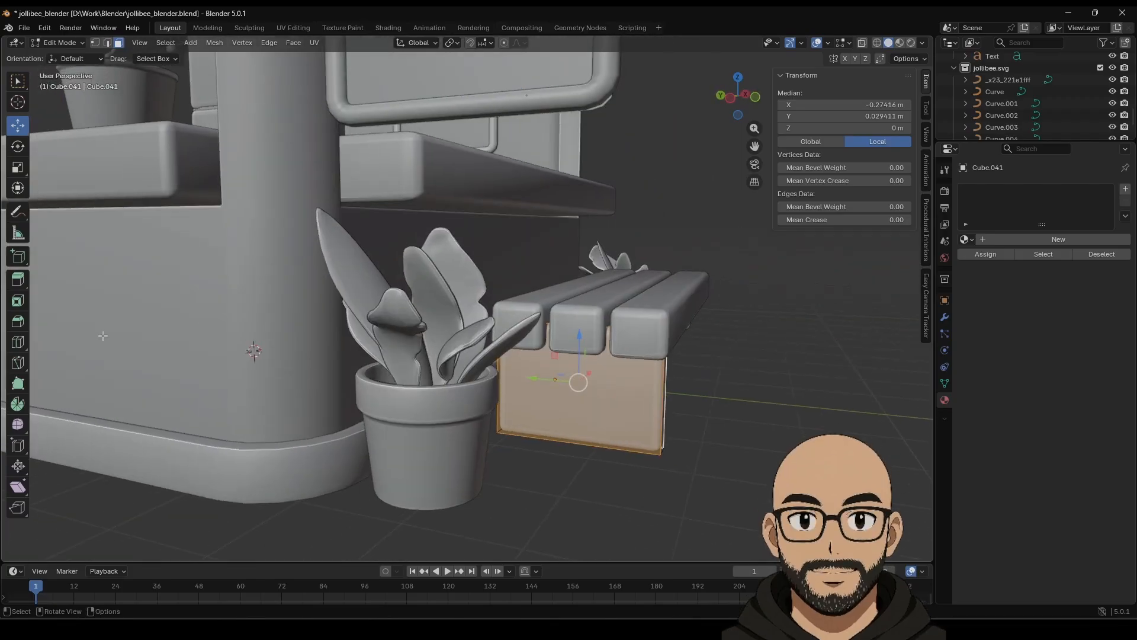
pyautogui.click(18, 300)
pyautogui.moveTo(578, 382); pyautogui.dragTo(592, 391)
pyautogui.press('x')
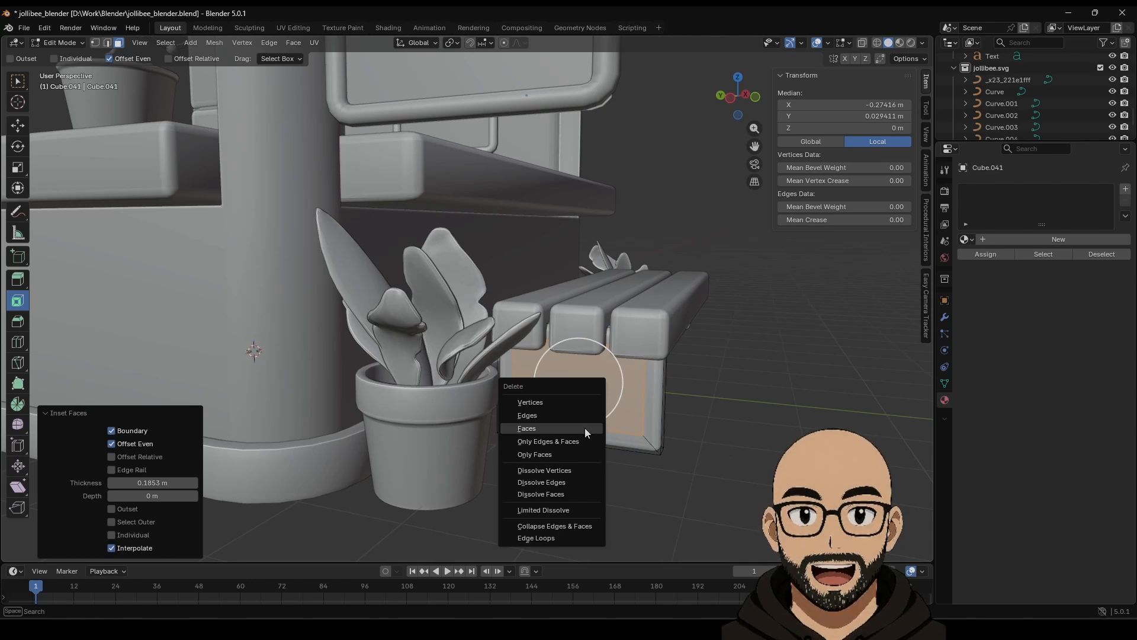
pyautogui.click(585, 427)
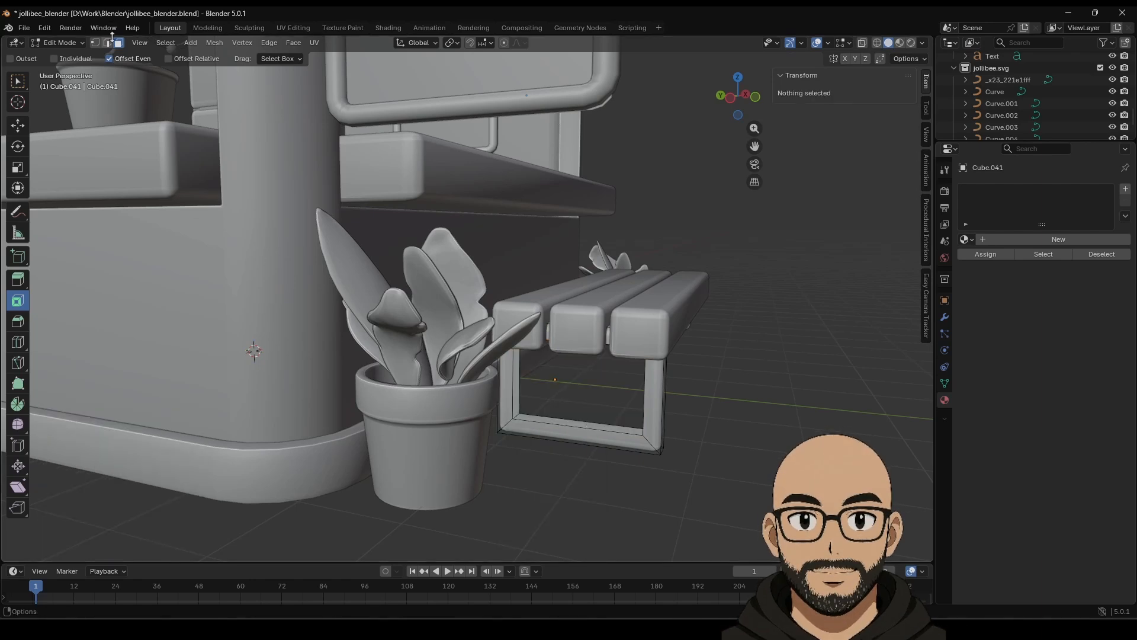
# Bridge the two open edge loops inside the bench leg to close its frame.
pyautogui.click(18, 125)
pyautogui.click(557, 424)
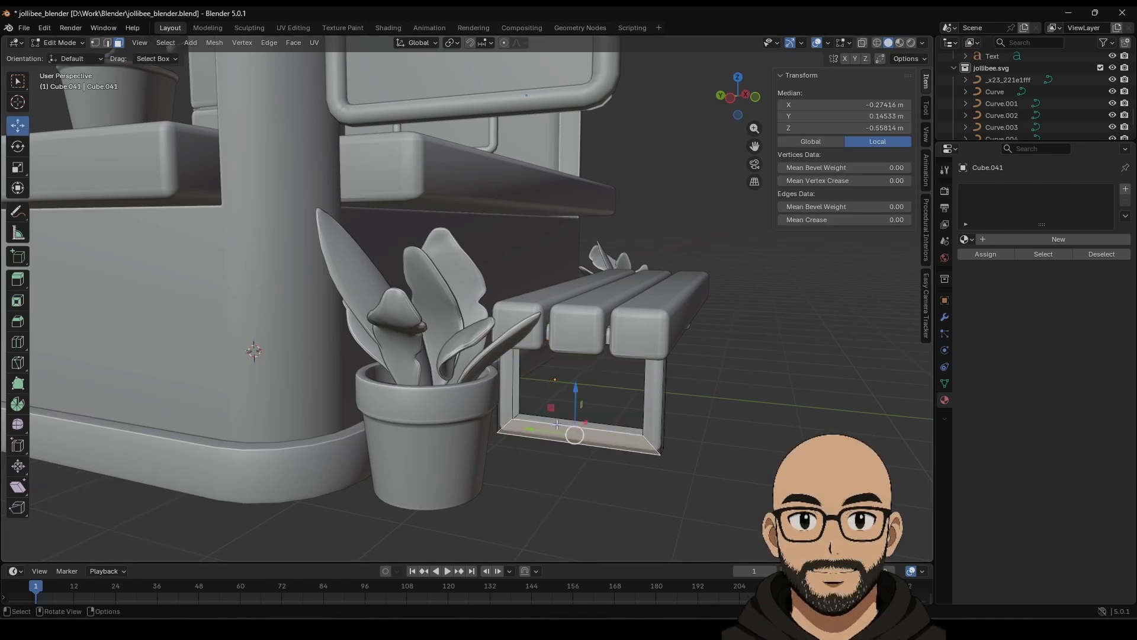
pyautogui.moveTo(544, 424); pyautogui.dragTo(549, 417)
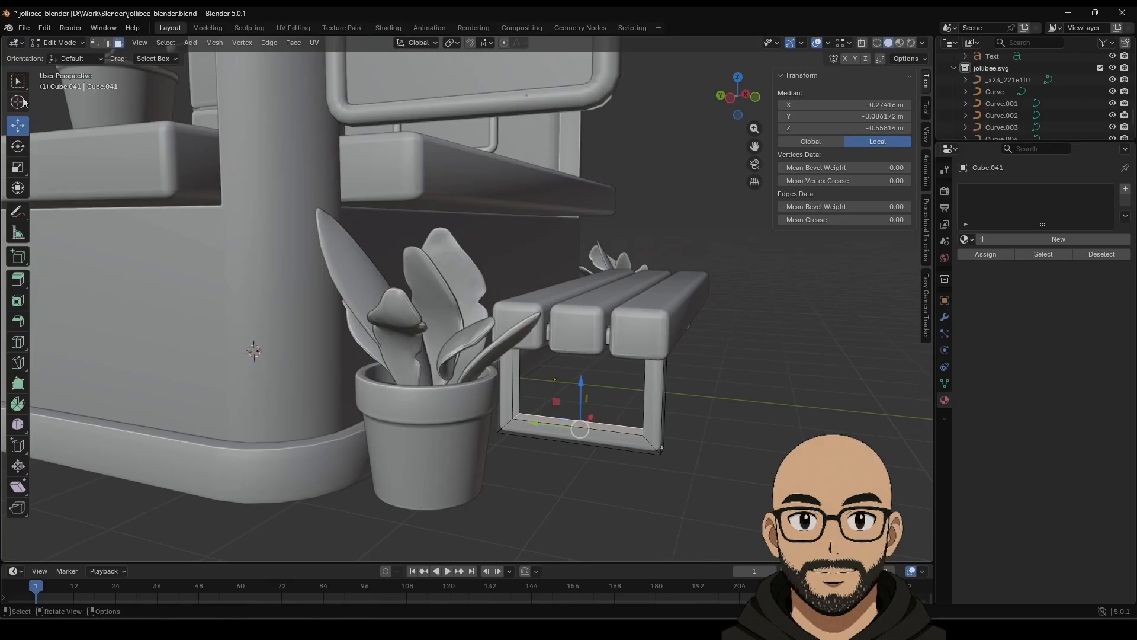
pyautogui.keyDown('alt'); pyautogui.click(540, 417); pyautogui.keyUp('alt')
pyautogui.keyDown('alt'); pyautogui.keyDown('shift'); pyautogui.click(524, 419); pyautogui.keyUp('shift'); pyautogui.keyUp('alt')
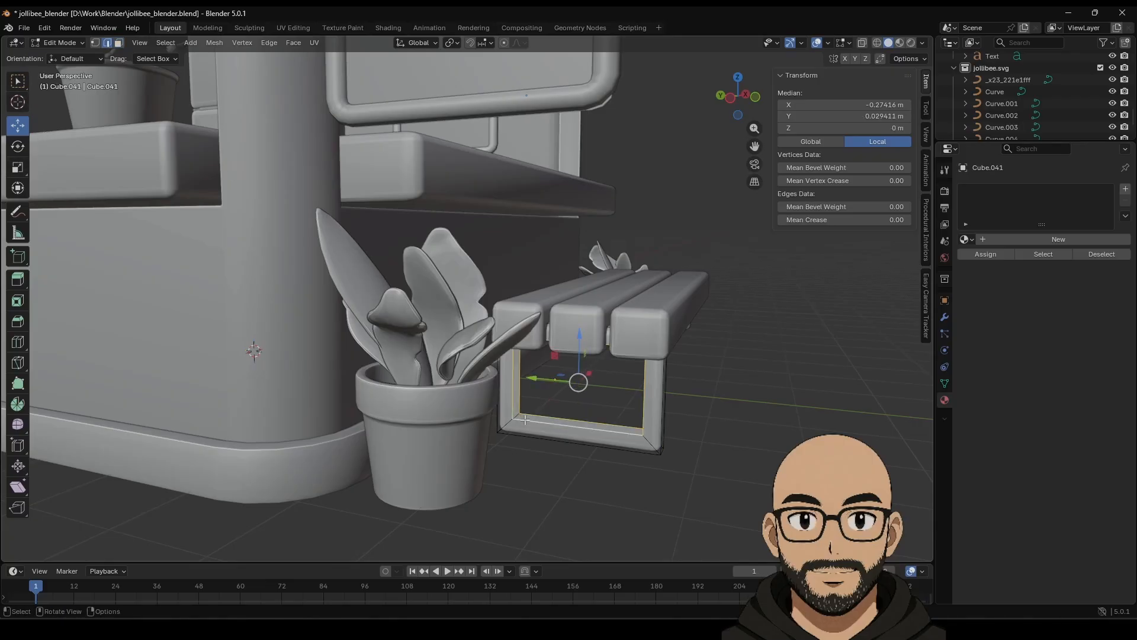
pyautogui.rightClick(525, 420)
pyautogui.rightClick(597, 415)
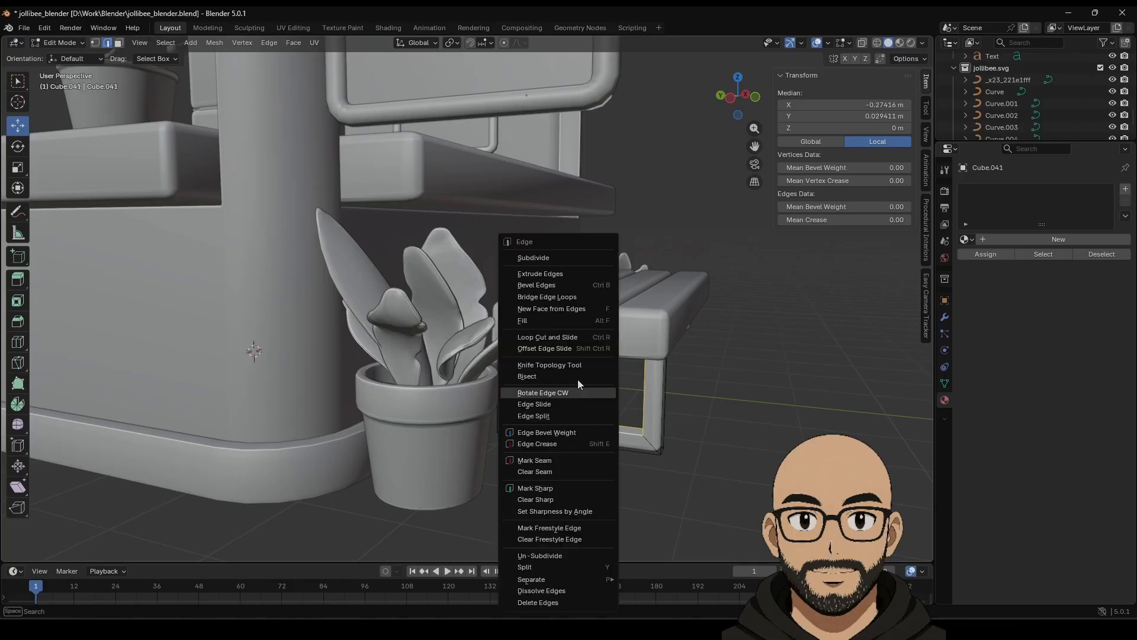
pyautogui.click(547, 301)
pyautogui.moveTo(547, 301); pyautogui.dragTo(606, 479, button='middle')
pyautogui.press('Tab')
# Apply the leg frame's scale and set its Bevel modifier amount to 0.02 m.
pyautogui.scroll(-4, 551, 476)
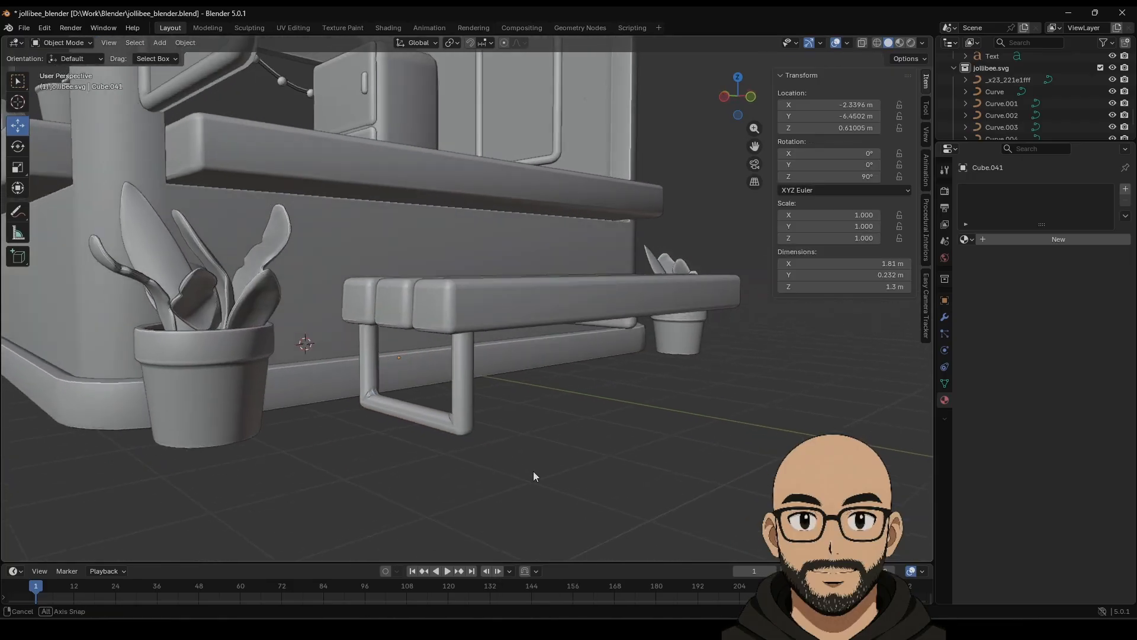
pyautogui.click(467, 409)
pyautogui.hotkey('ctrl', 'a')
pyautogui.click(467, 410)
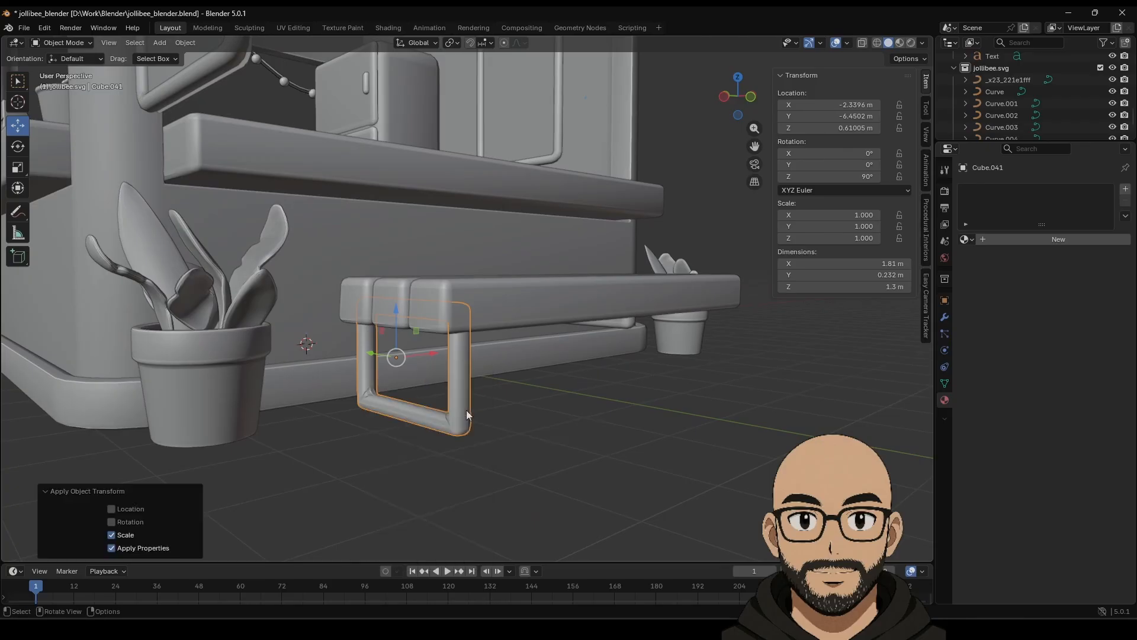
pyautogui.moveTo(466, 409); pyautogui.dragTo(534, 418, button='middle')
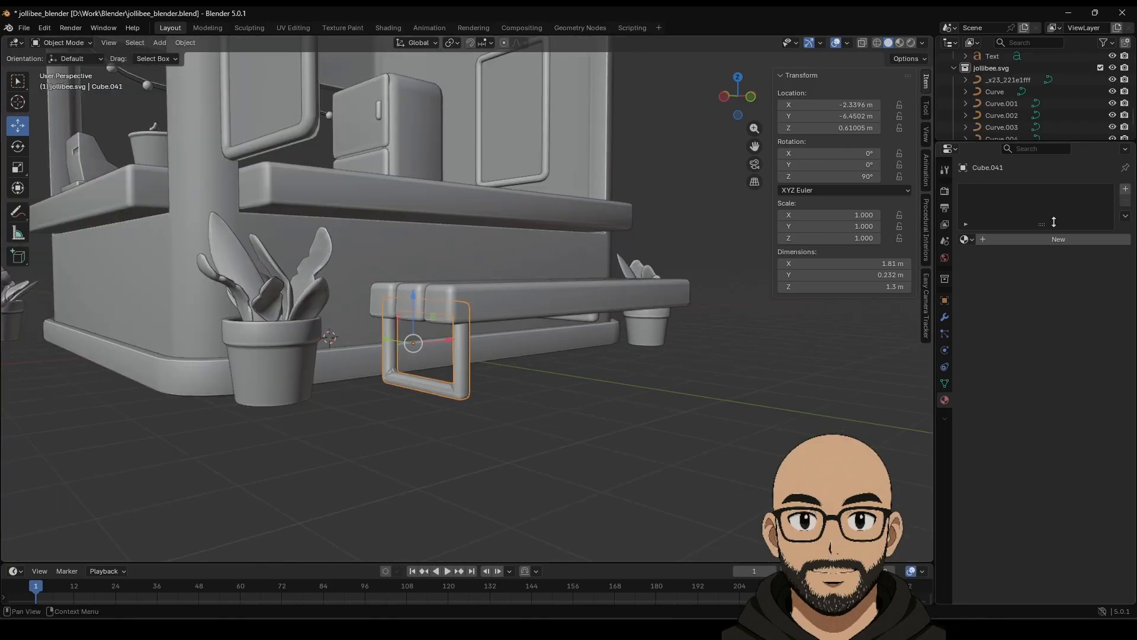
pyautogui.click(944, 318)
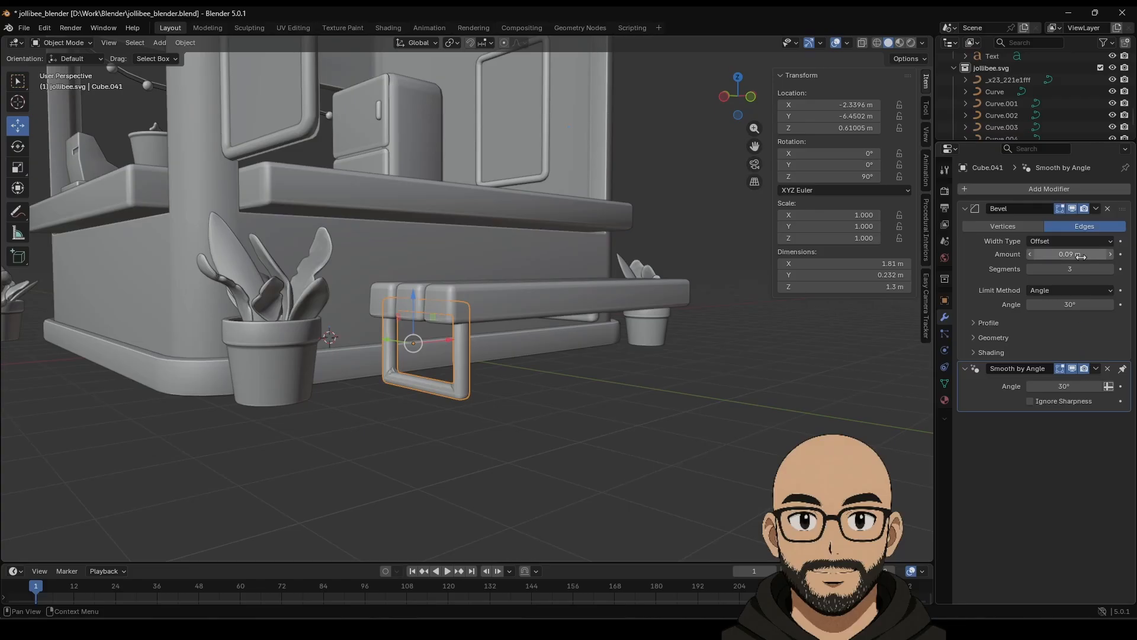
pyautogui.moveTo(1081, 255); pyautogui.dragTo(1048, 256)
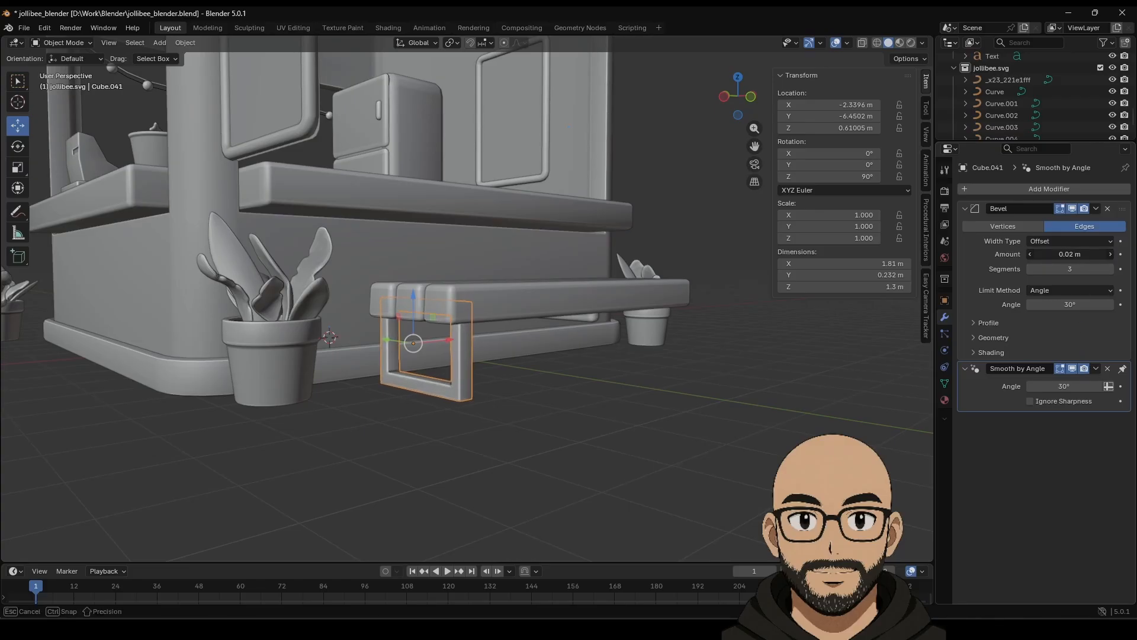
# Scale the leg frame uniformly by about 0.715, then stretch it vertically to about 1.31 m tall.
pyautogui.moveTo(812, 368); pyautogui.dragTo(652, 385, button='middle')
pyautogui.press('s')
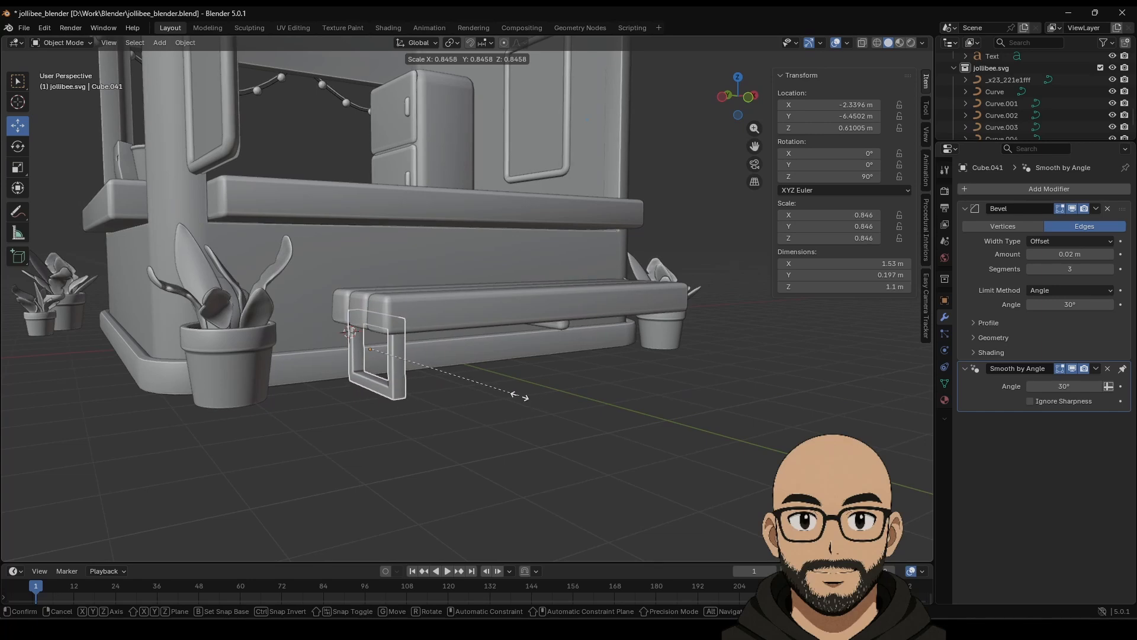
pyautogui.click(495, 395)
pyautogui.click(18, 167)
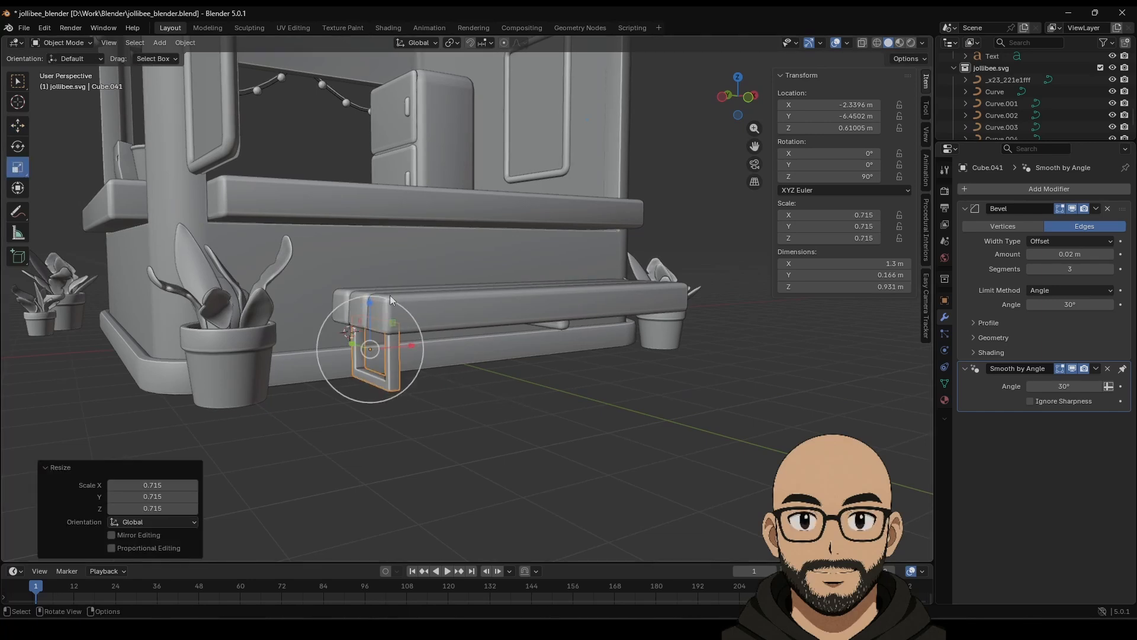
pyautogui.moveTo(373, 300); pyautogui.dragTo(368, 283)
pyautogui.moveTo(368, 283); pyautogui.dragTo(450, 312, button='middle')
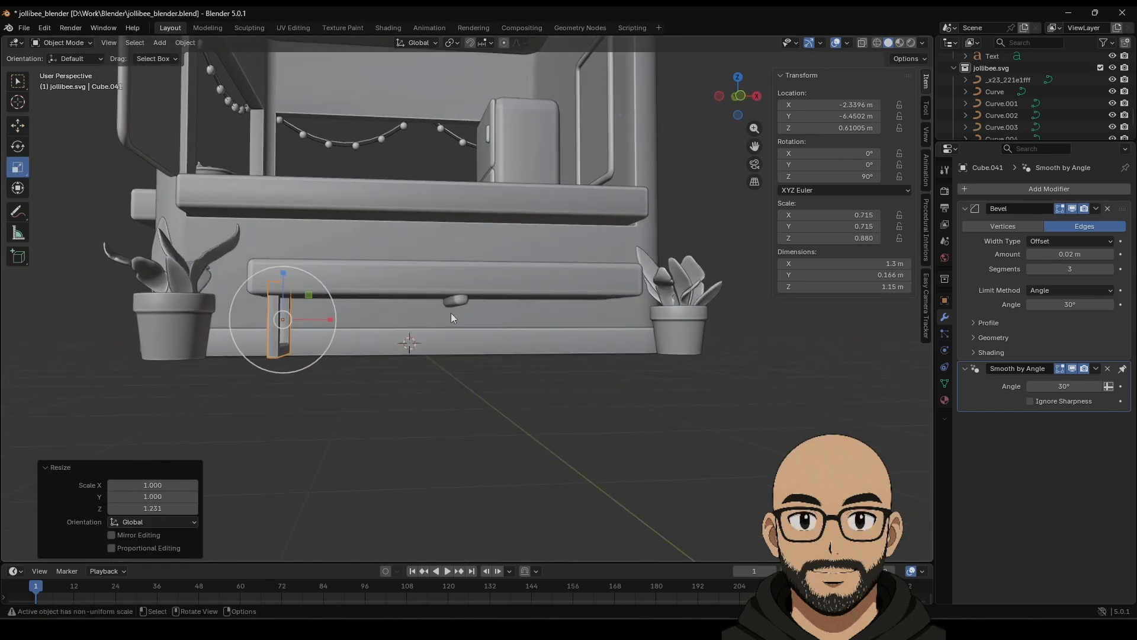
pyautogui.click(740, 96)
pyautogui.moveTo(306, 273); pyautogui.dragTo(307, 267)
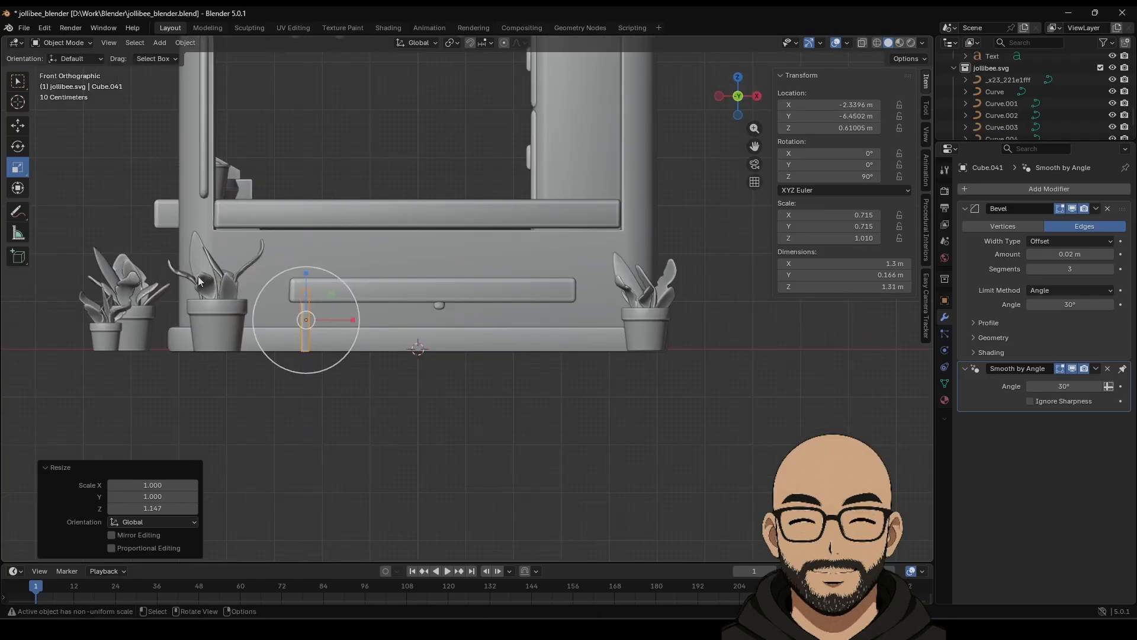
# Duplicate the leg frame along X to the bench's middle, about 2.81 m away, and again about 2.59 m to the far end.
pyautogui.click(23, 129)
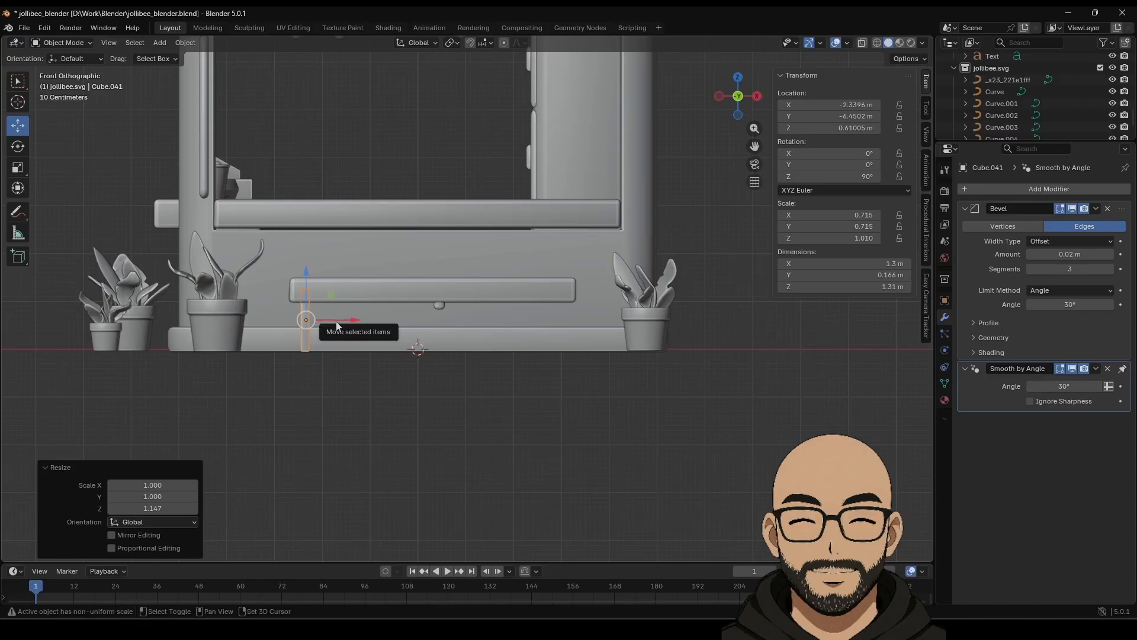
pyautogui.hotkey('shift', 'd')
pyautogui.press('x')
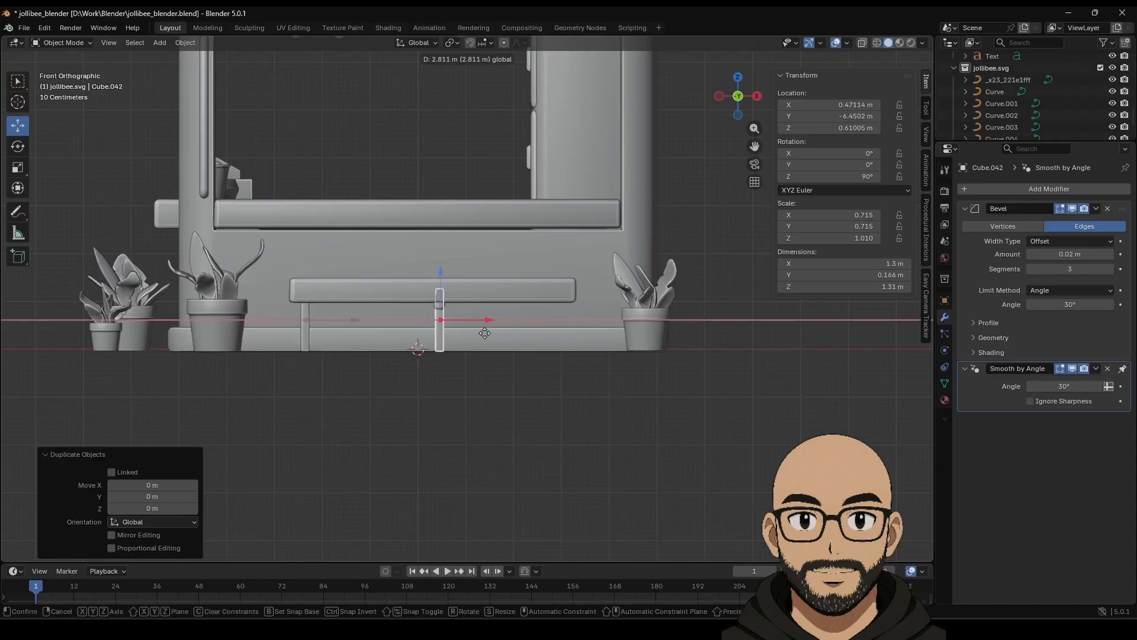
pyautogui.click(486, 332)
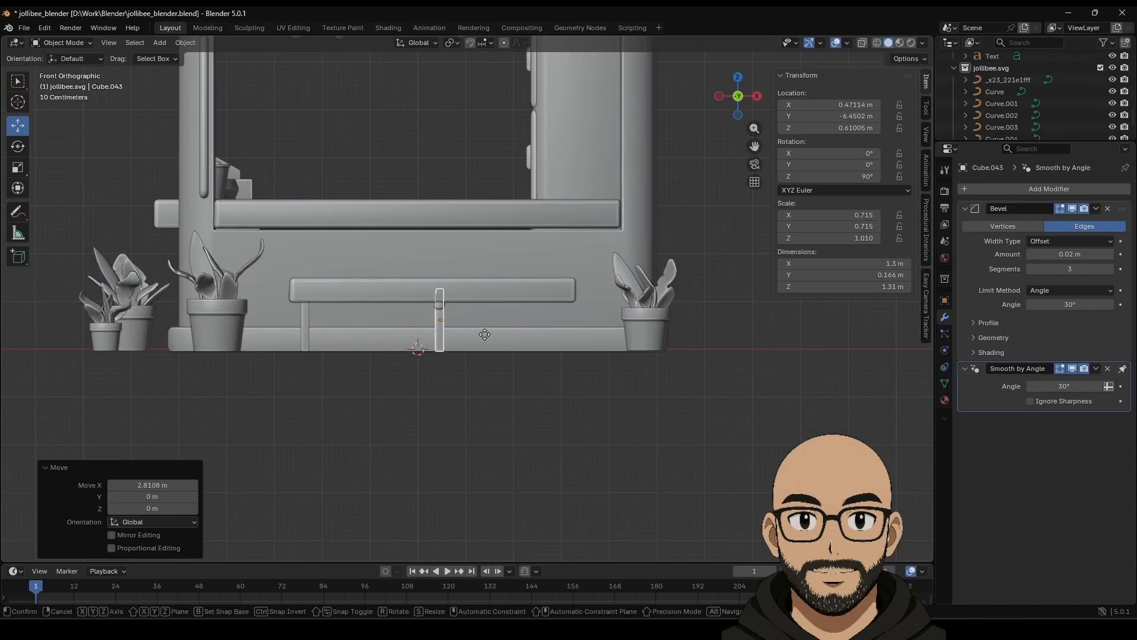
pyautogui.hotkey('shift', 'd')
pyautogui.press('x')
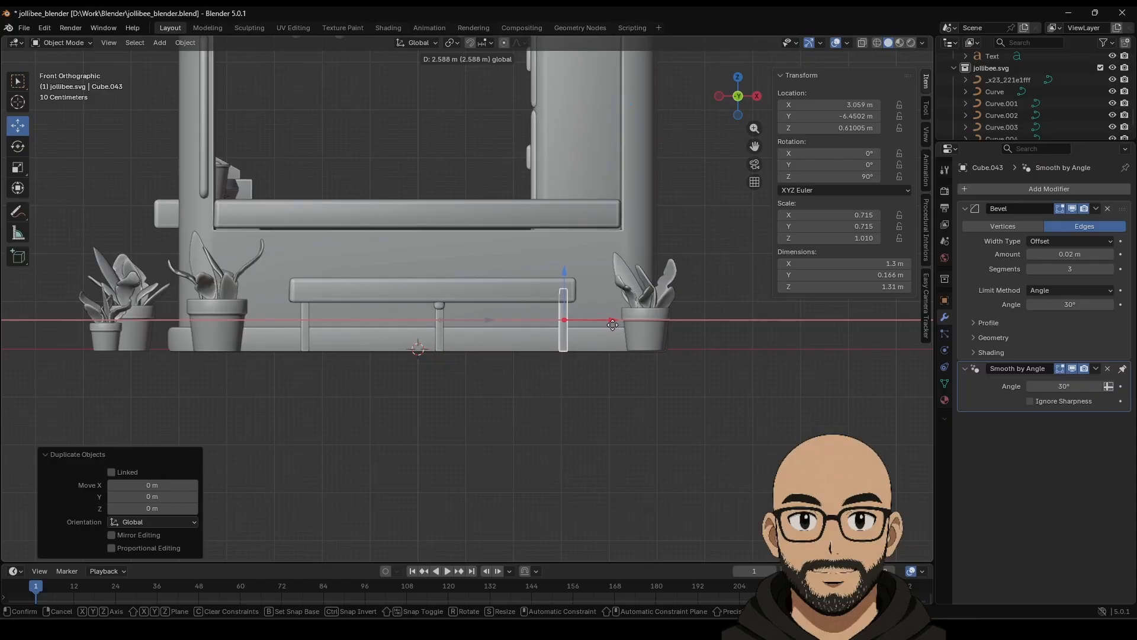
pyautogui.click(613, 324)
pyautogui.click(596, 372)
# Duplicate the middle crossbar over both end legs, about 2.8 m along negative X and then 5.4 m along positive X.
pyautogui.click(440, 306)
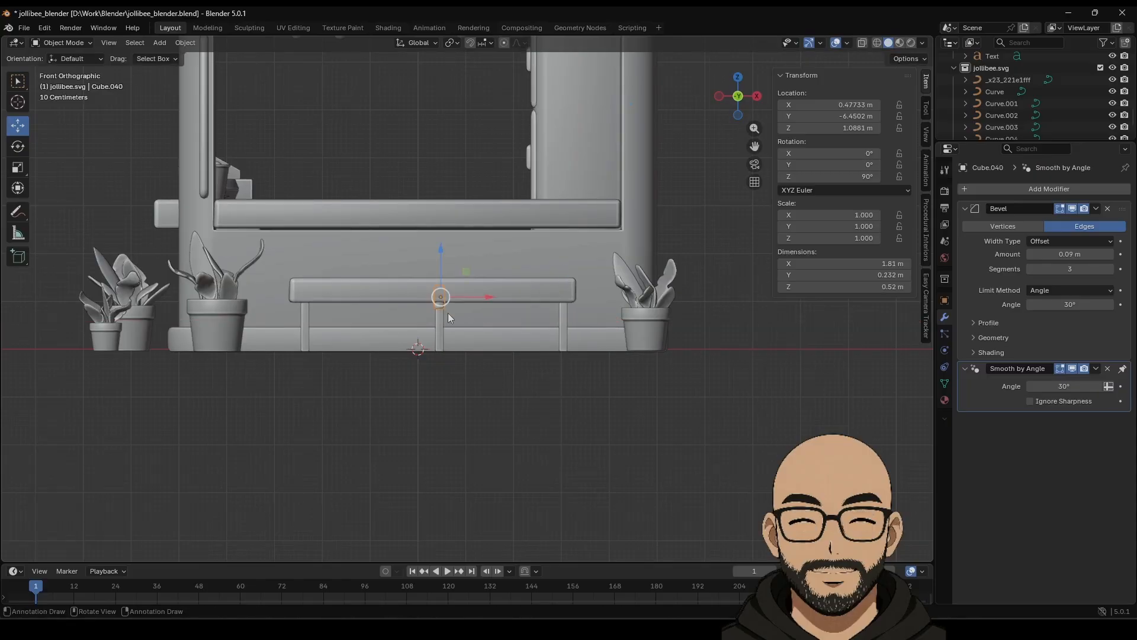
pyautogui.hotkey('shift', 'd')
pyautogui.press('x')
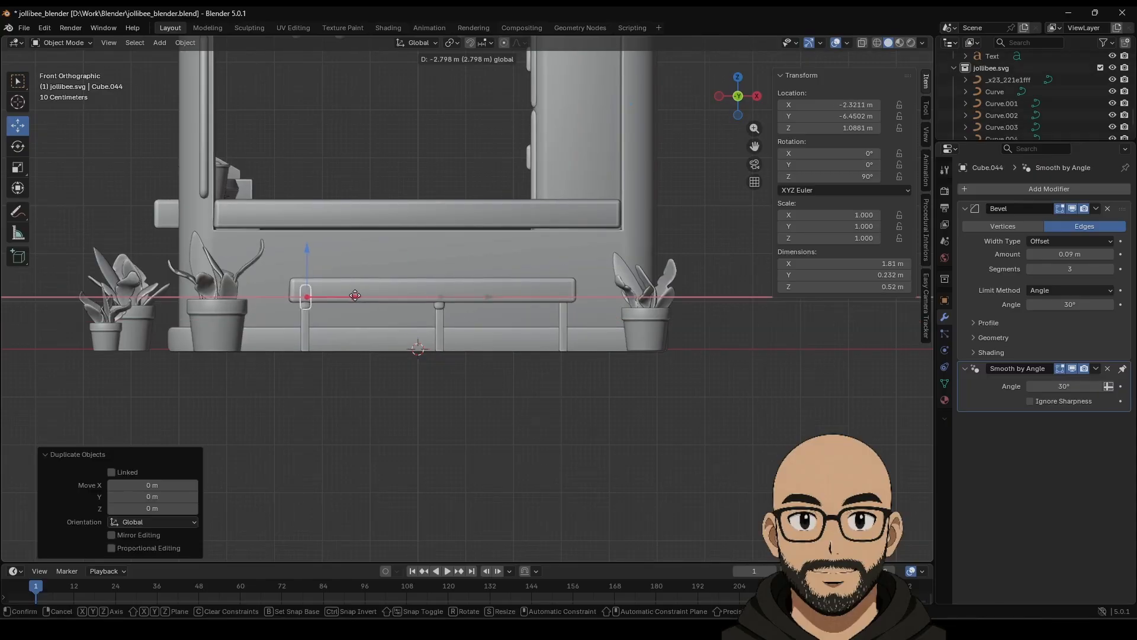
pyautogui.click(354, 295)
pyautogui.hotkey('shift', 'd')
pyautogui.press('x')
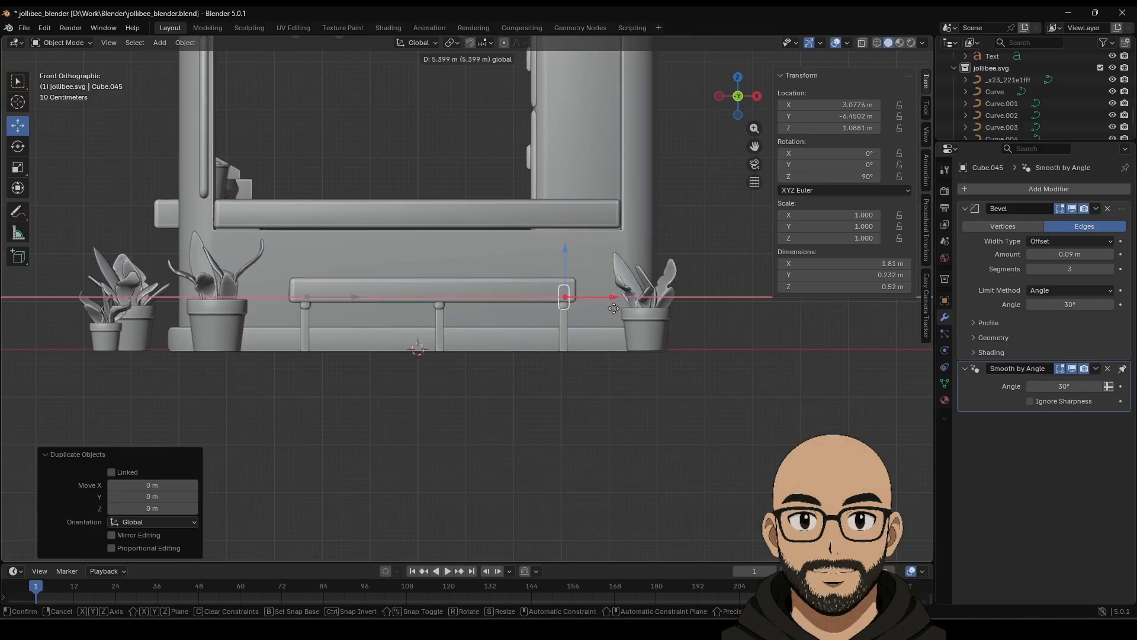
pyautogui.click(613, 313)
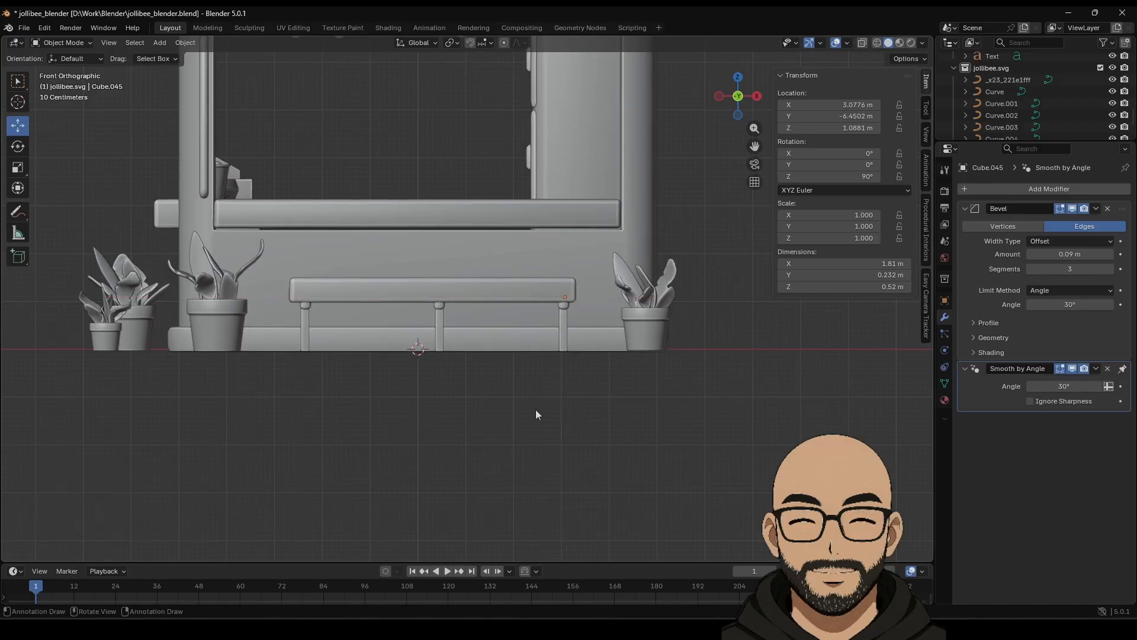
# Add a cylinder at the world origin and scale it uniformly by about 13.59 as a base for the stall.
pyautogui.moveTo(535, 409); pyautogui.dragTo(608, 421, button='middle')
pyautogui.scroll(-3, 598, 398)
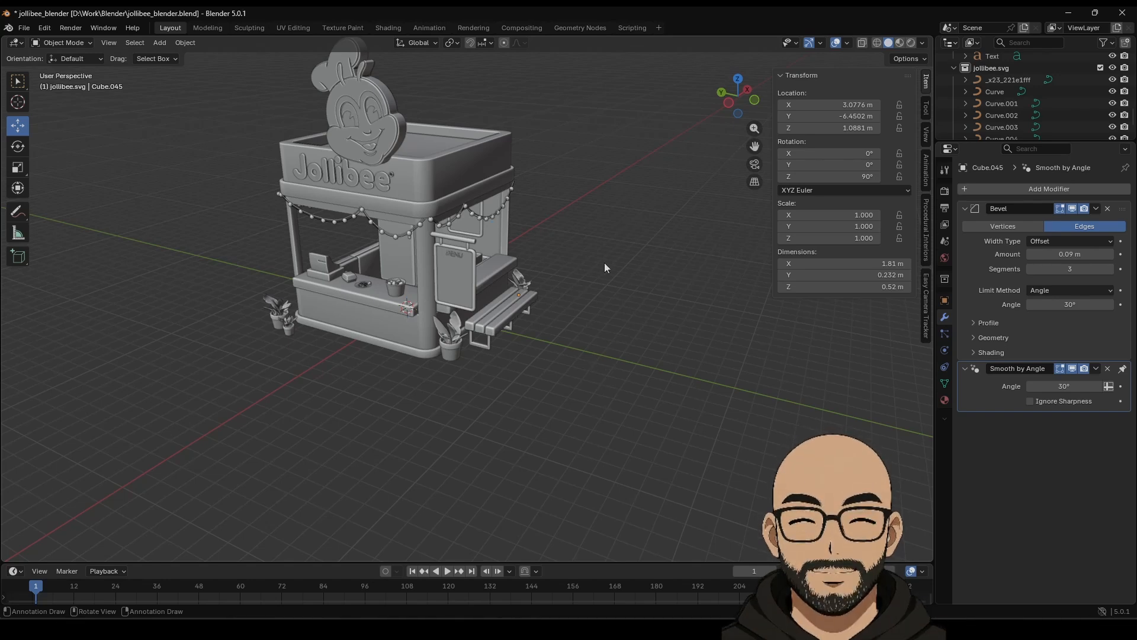
pyautogui.keyDown('shift'); pyautogui.moveTo(343, 275); pyautogui.dragTo(254, 256, button='middle'); pyautogui.keyUp('shift')
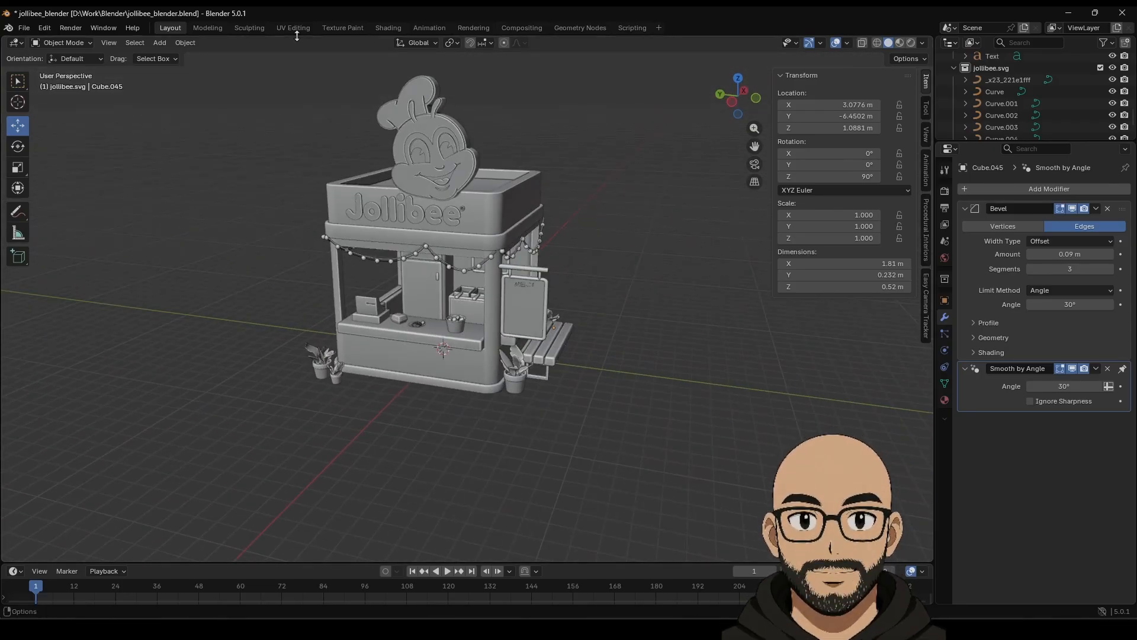
pyautogui.click(160, 42)
pyautogui.moveTo(243, 56)
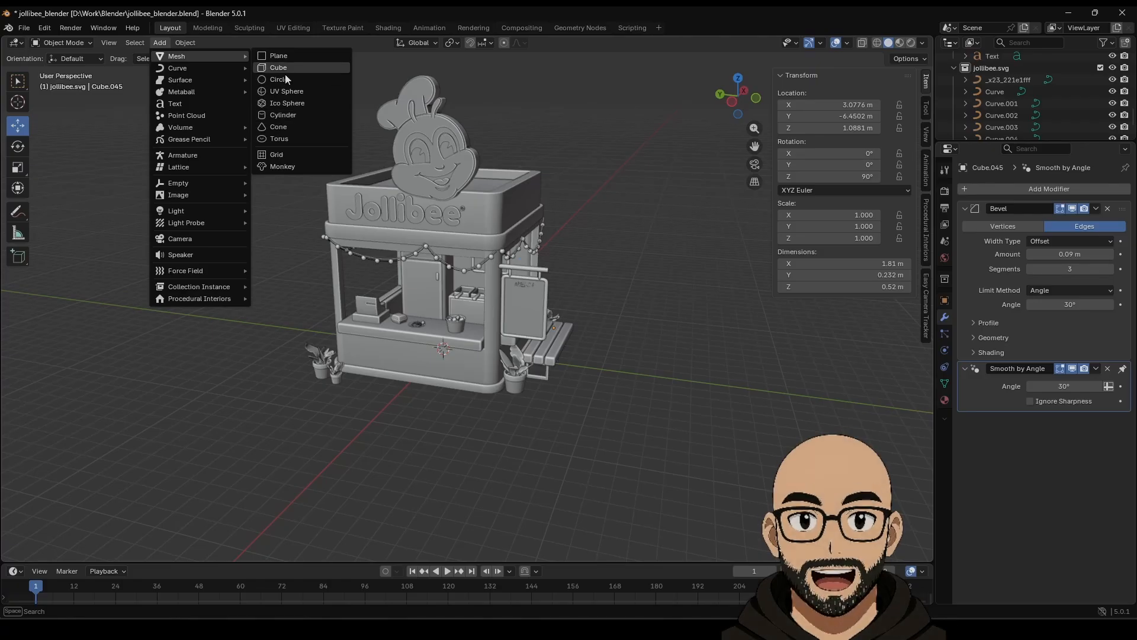
pyautogui.click(276, 116)
pyautogui.press('s')
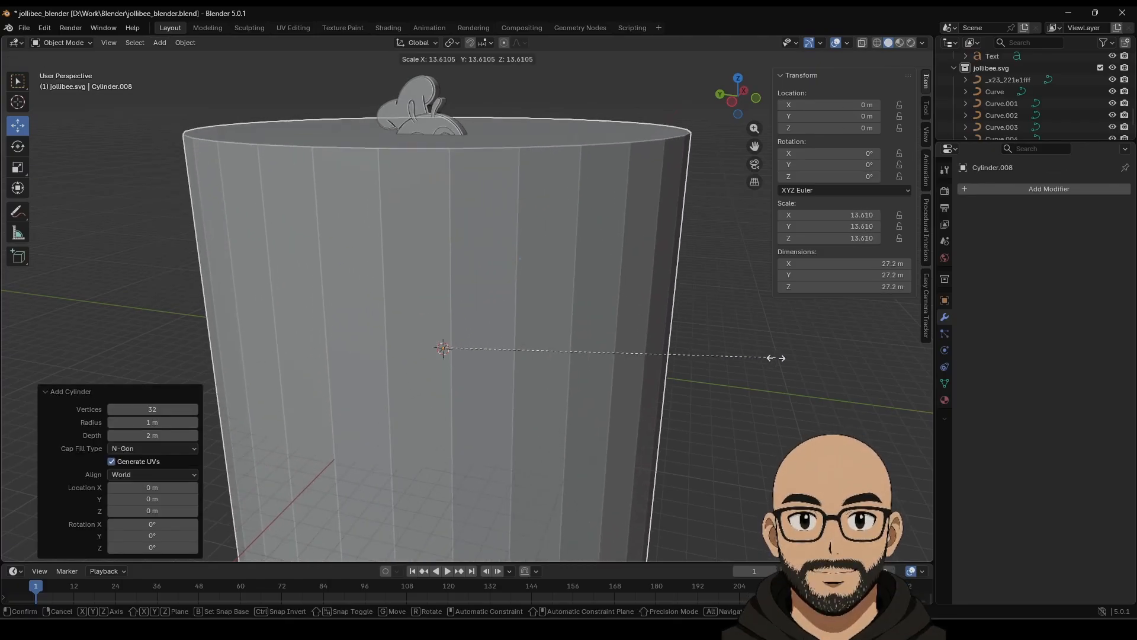
pyautogui.click(778, 360)
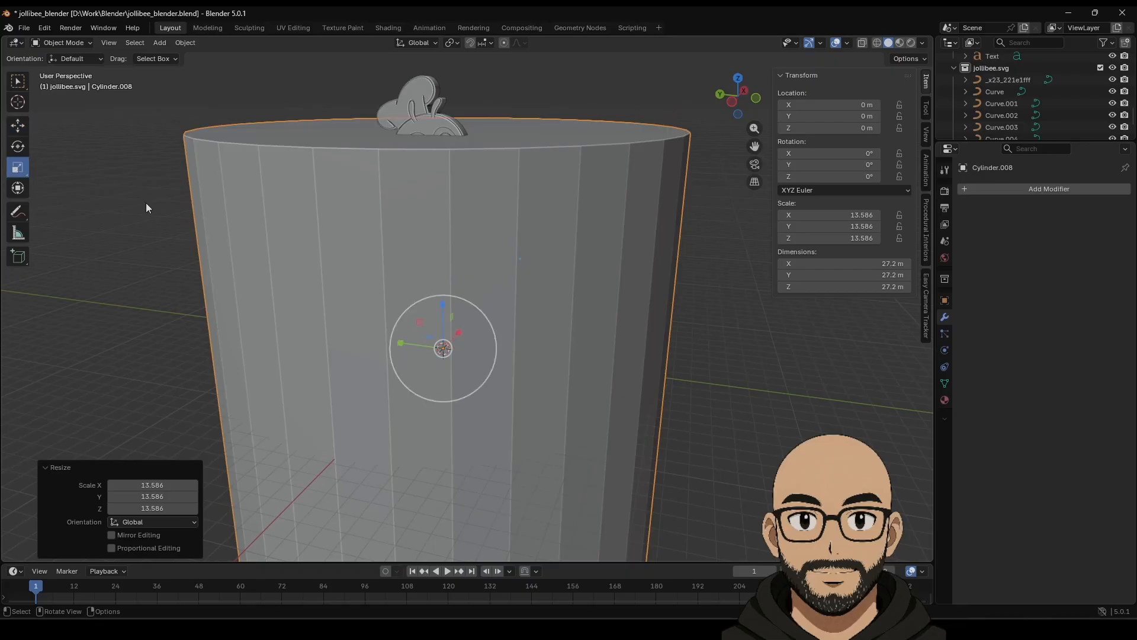
# Flatten the base cylinder along Z to about 3.02 m tall and move it down about 1.53 m.
pyautogui.press('s')
pyautogui.press('z')
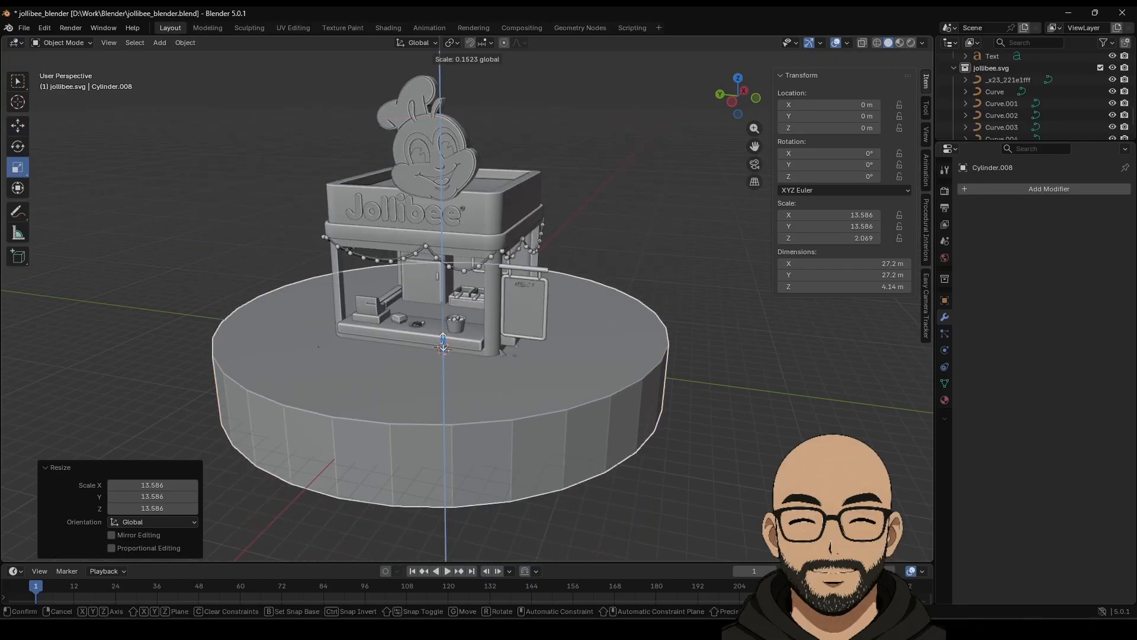
pyautogui.click(443, 347)
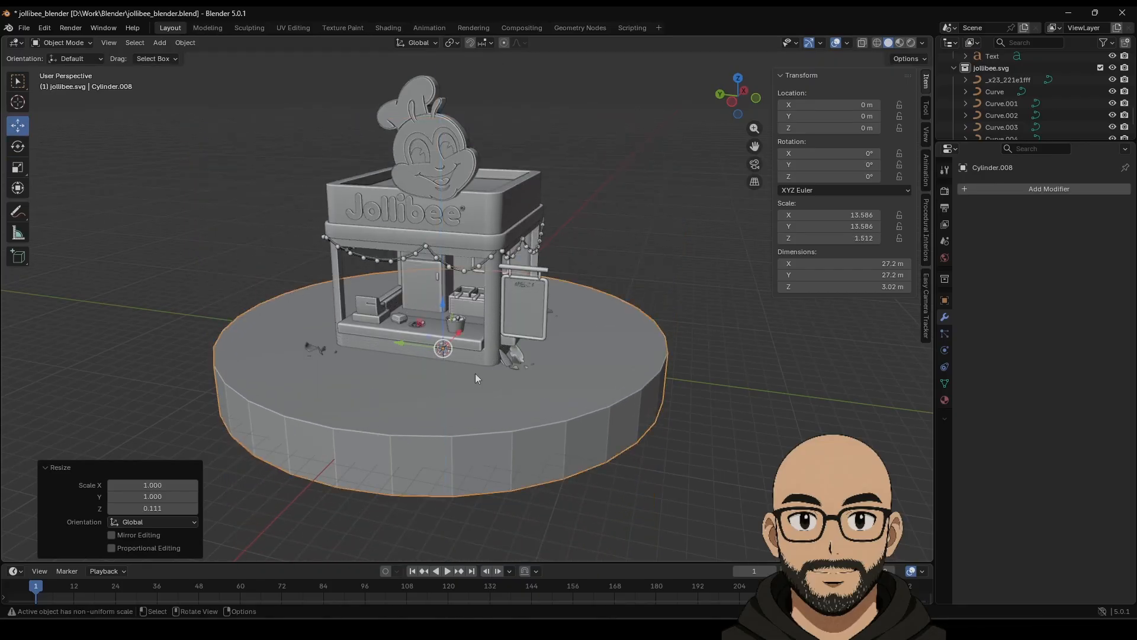
pyautogui.press('g')
pyautogui.press('z')
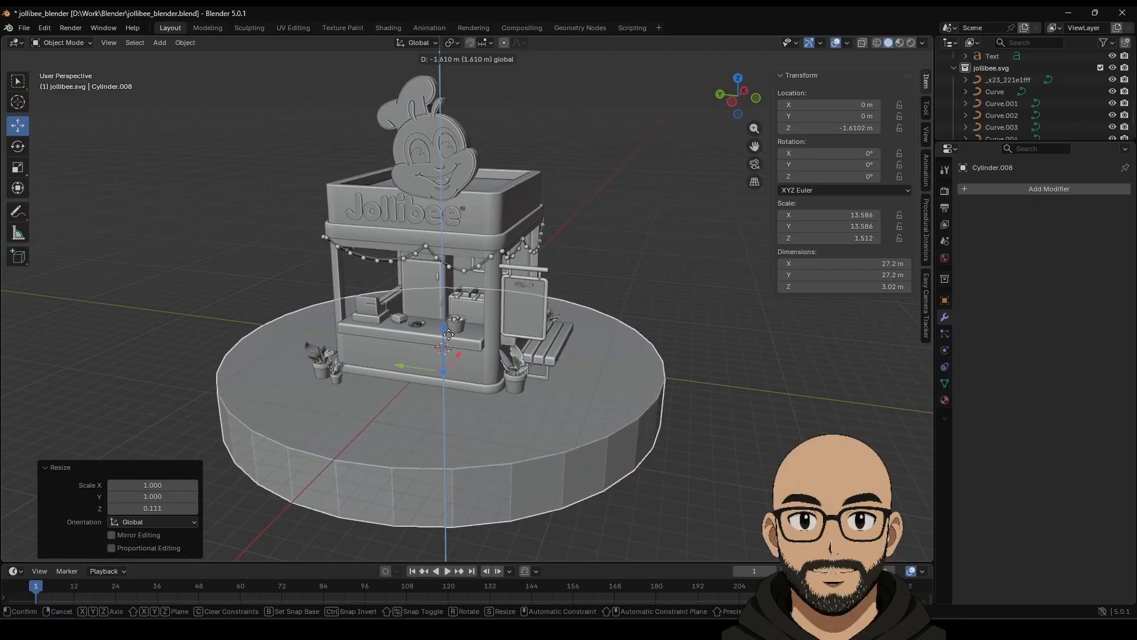
pyautogui.click(447, 343)
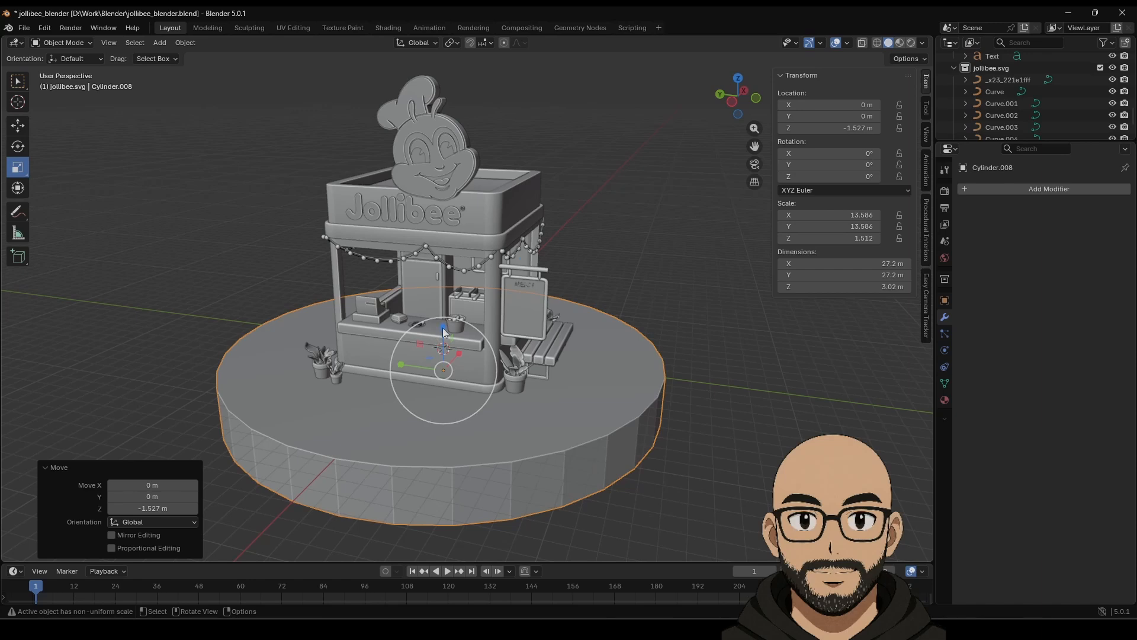
# Thin the base cylinder to about 1.42 m tall and raise it to about -0.75 m in Z, just beneath the stall.
pyautogui.moveTo(442, 330); pyautogui.dragTo(441, 349)
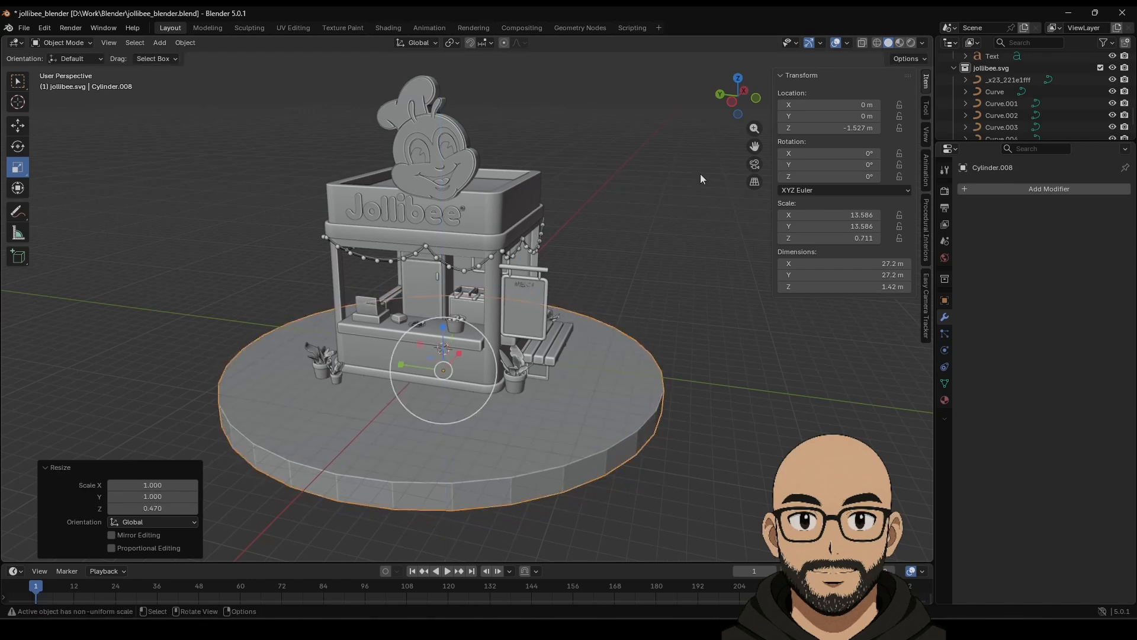
pyautogui.click(732, 103)
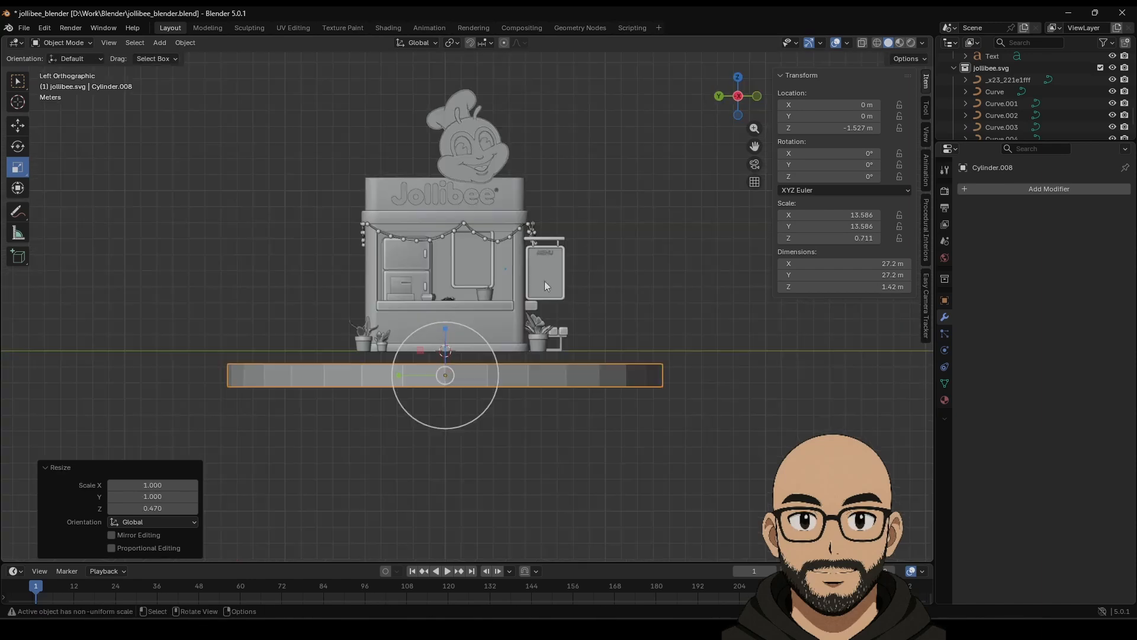
pyautogui.click(18, 125)
pyautogui.moveTo(445, 325); pyautogui.dragTo(447, 313)
# Apply the base cylinder's scale and shade it auto smooth at 30°.
pyautogui.moveTo(447, 312); pyautogui.dragTo(521, 369, button='middle')
pyautogui.hotkey('ctrl', 'a')
pyautogui.click(526, 389)
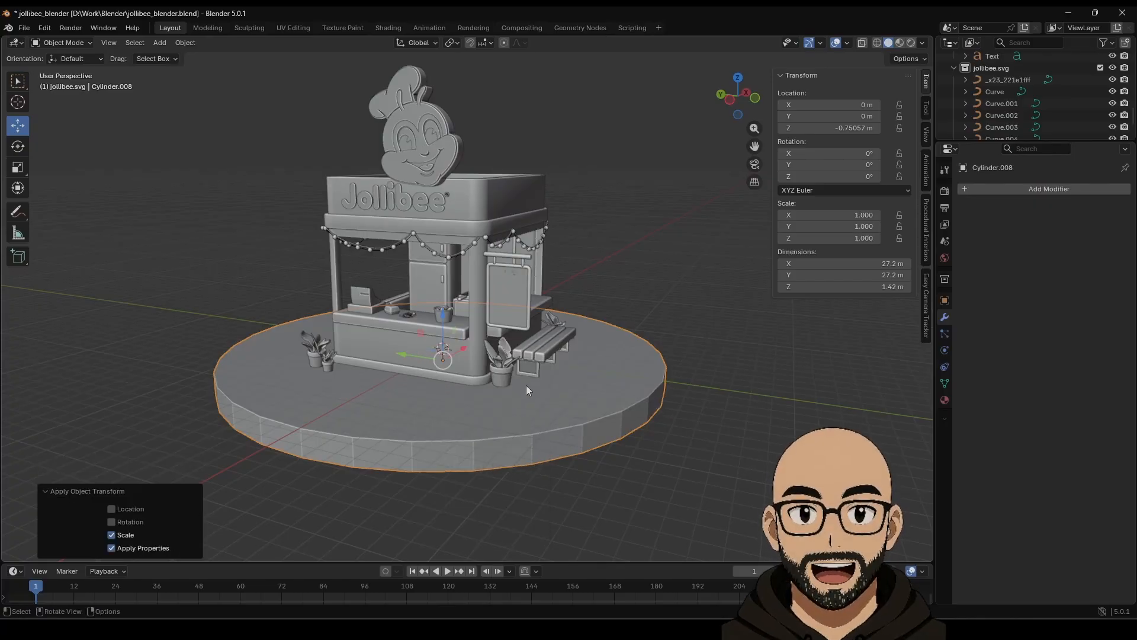
pyautogui.rightClick(602, 385)
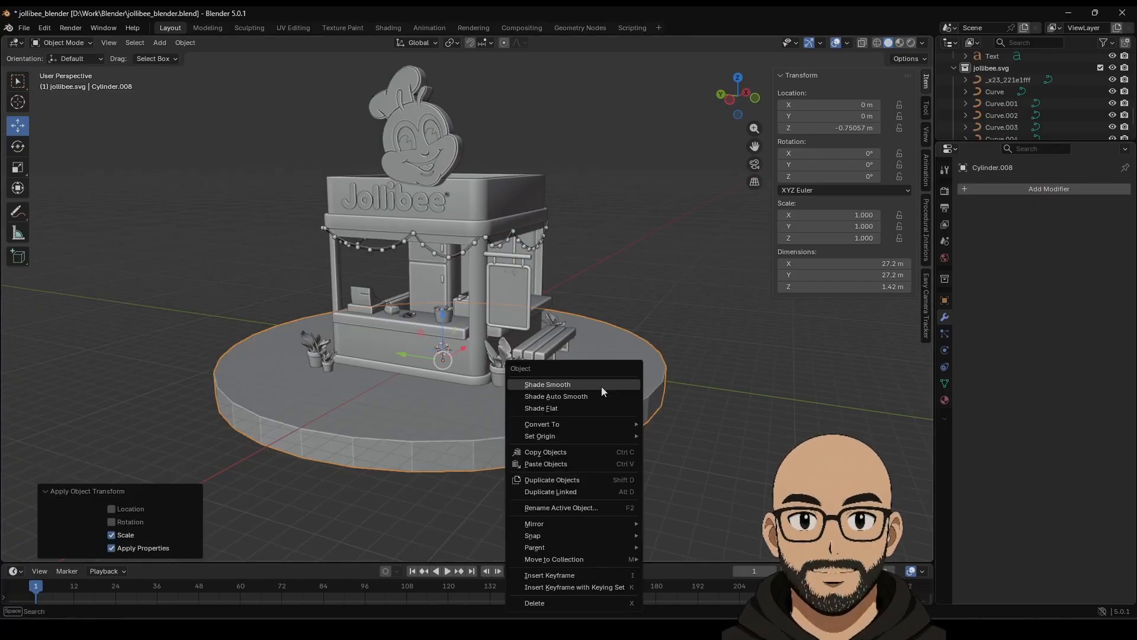
pyautogui.click(598, 393)
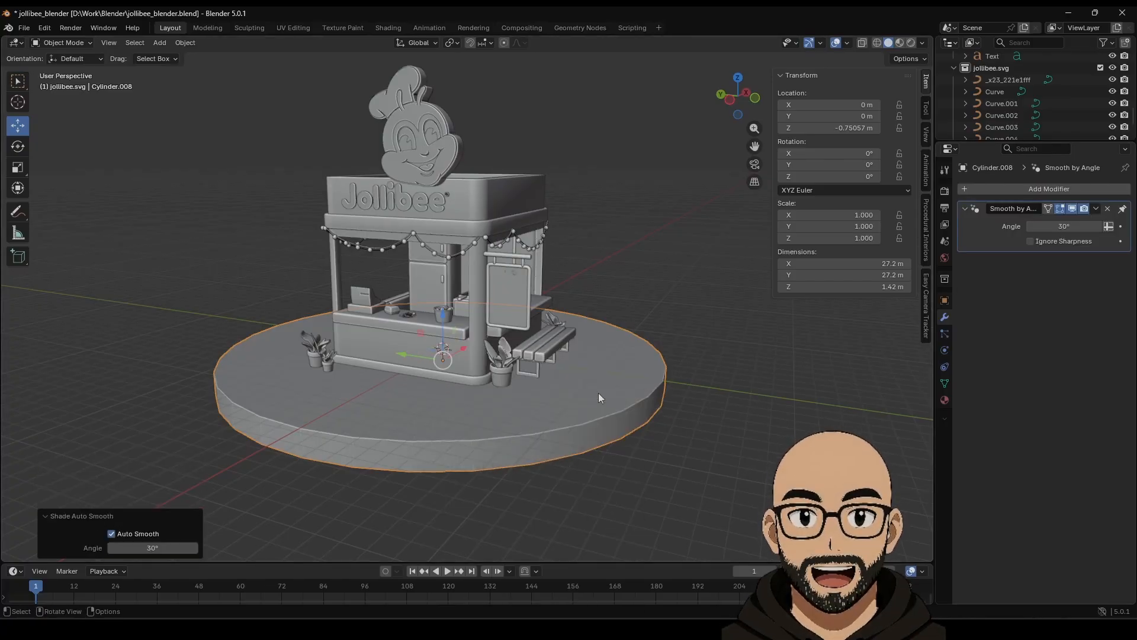
# Add a Bevel modifier to the base cylinder with 3 segments and an amount of 0.42 m, then deselect it.
pyautogui.click(1032, 189)
pyautogui.moveTo(990, 177)
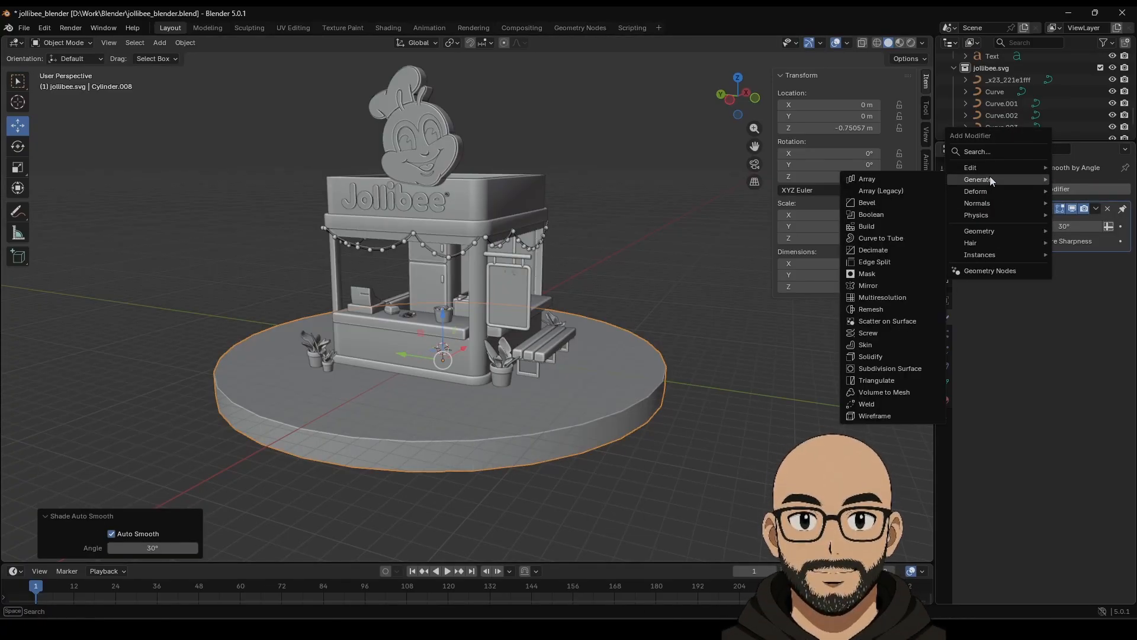
pyautogui.click(883, 204)
pyautogui.click(1111, 269)
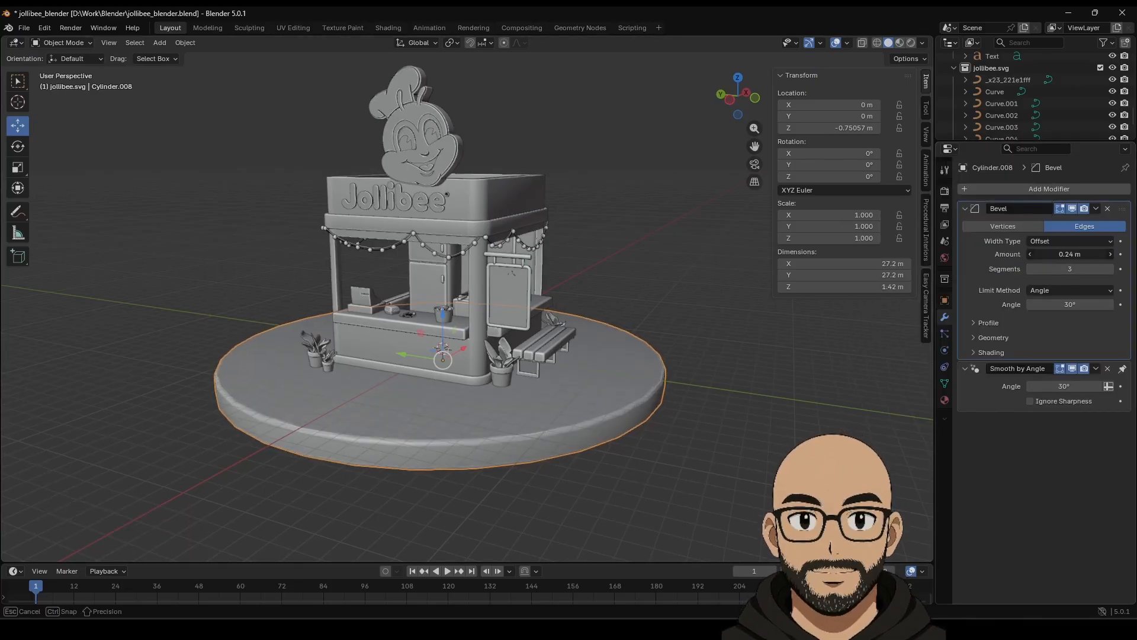
pyautogui.moveTo(1070, 254); pyautogui.dragTo(1084, 254)
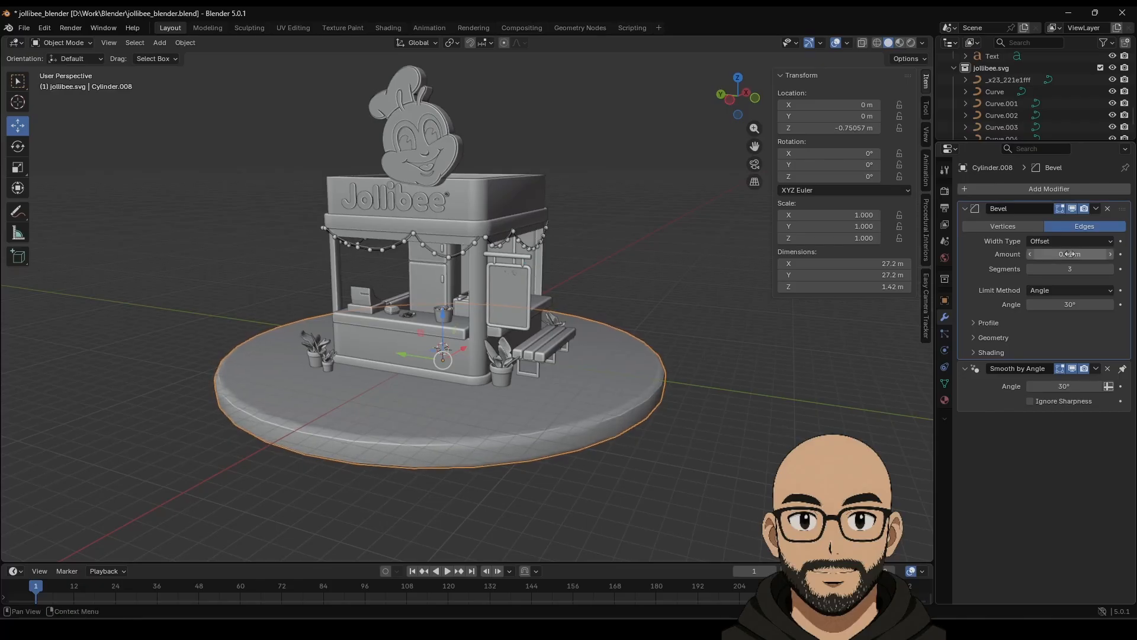
pyautogui.click(756, 404)
pyautogui.moveTo(757, 404); pyautogui.dragTo(533, 358, button='middle')
pyautogui.scroll(3, 533, 358)
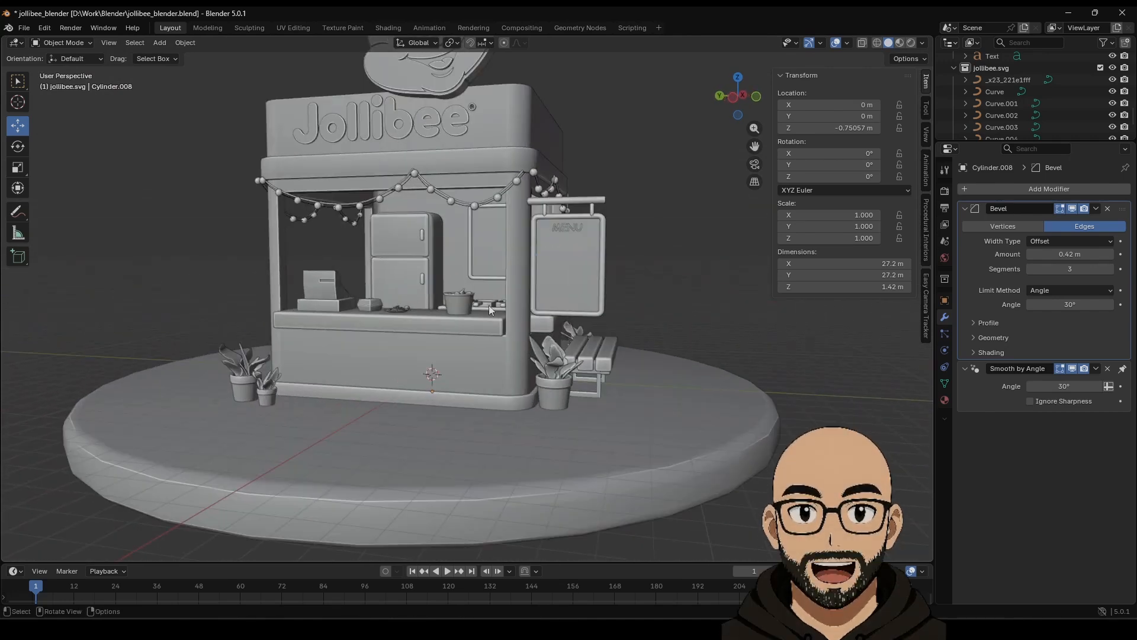
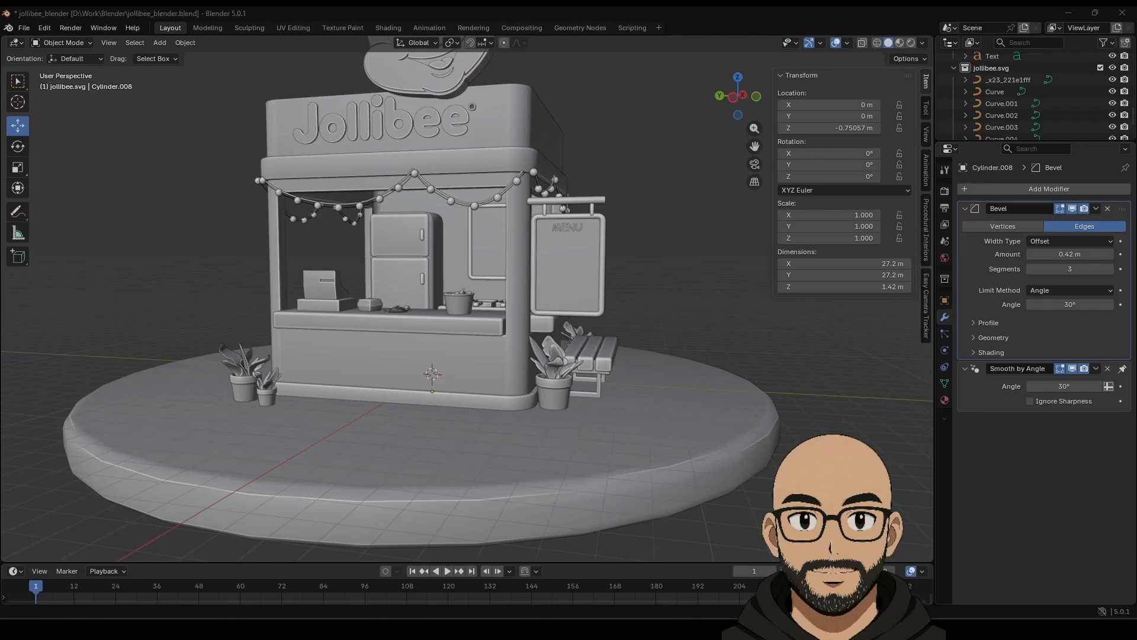
# Switch to the browser's "jollibee menu" image results and save the Menu Nutrition image as Jollibee-Chicken-and-Sauce in the burger_shop folder.
pyautogui.moveTo(1136, 88); pyautogui.dragTo(483, 59)
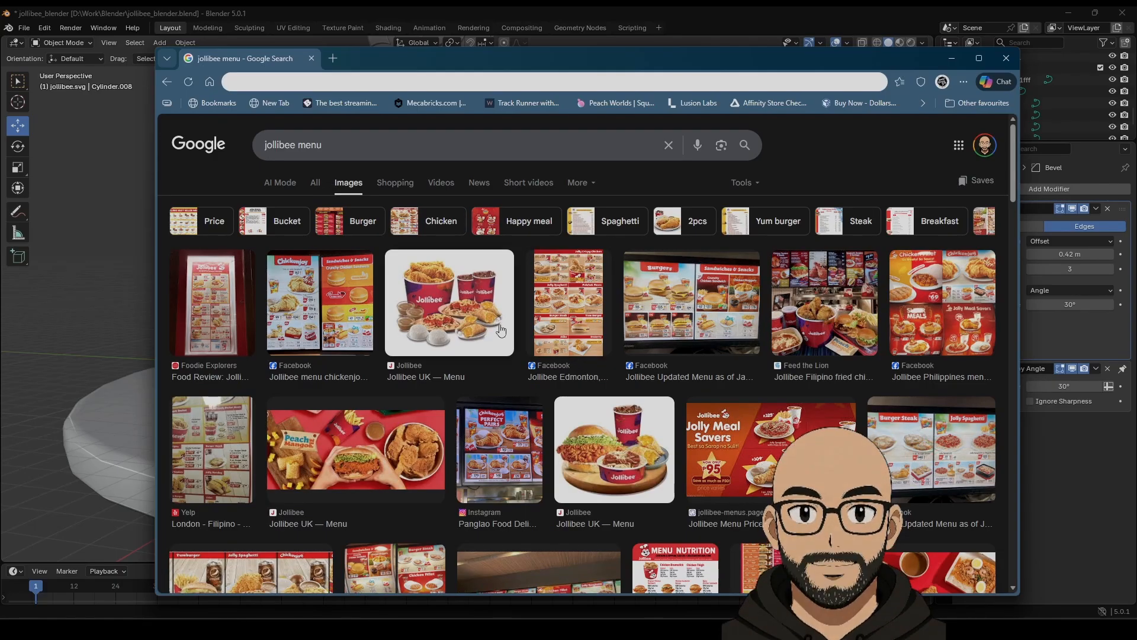
pyautogui.scroll(-5, 598, 347)
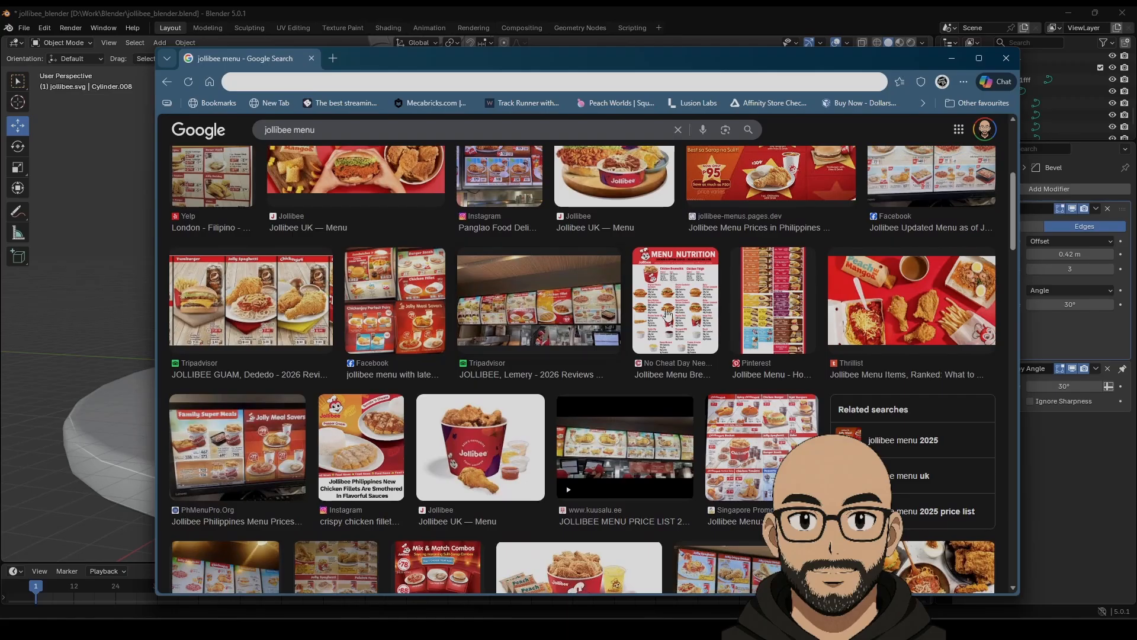
pyautogui.click(690, 299)
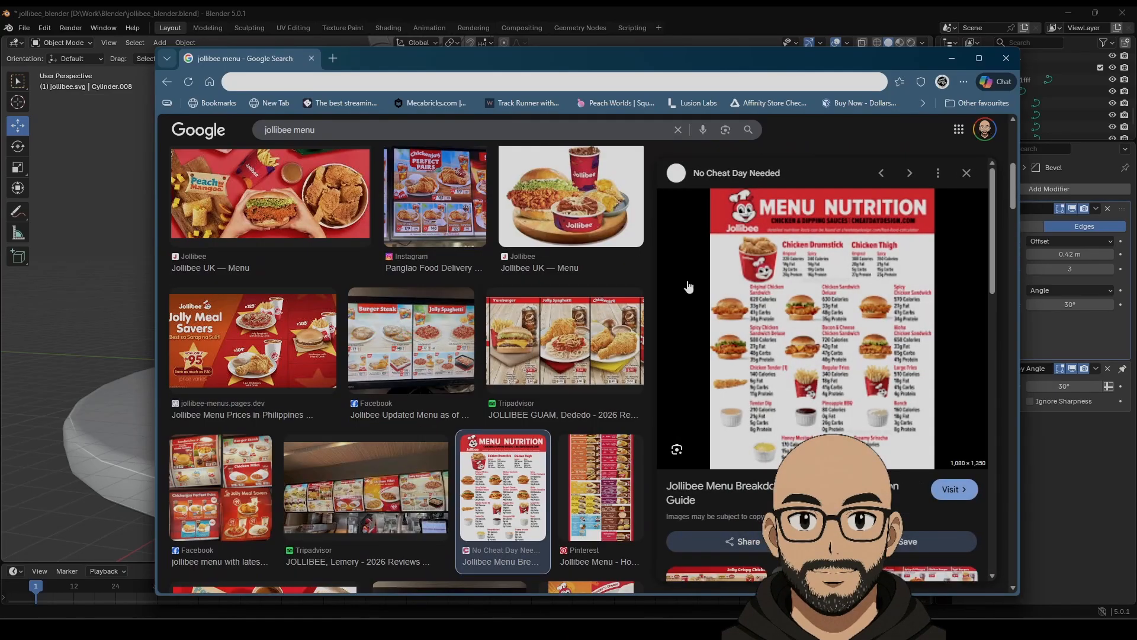
pyautogui.rightClick(819, 335)
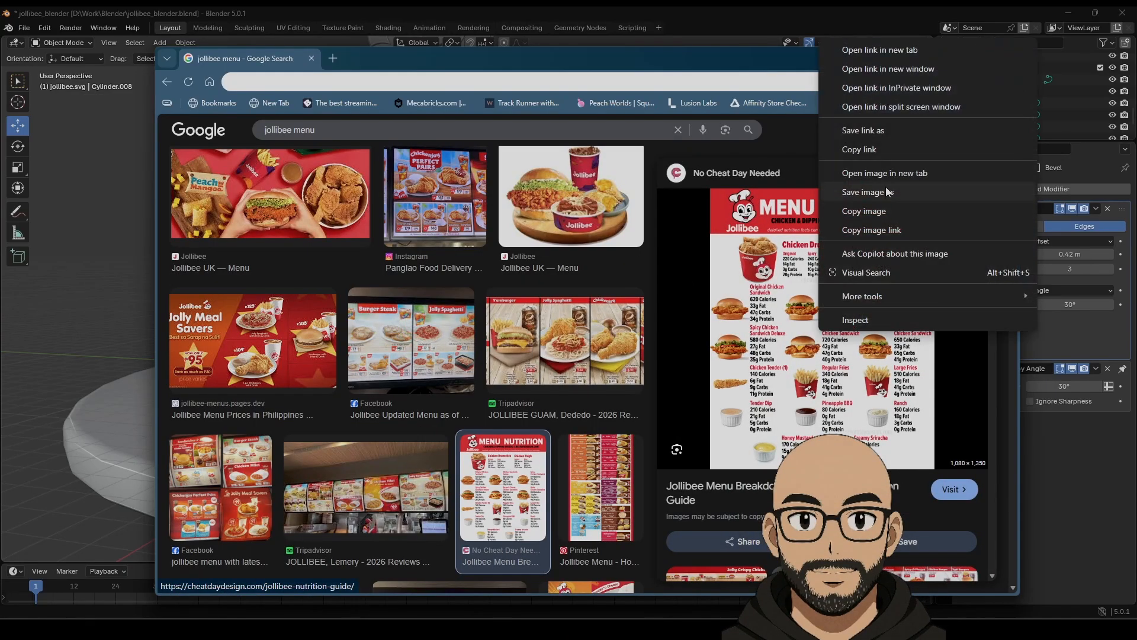
pyautogui.click(881, 210)
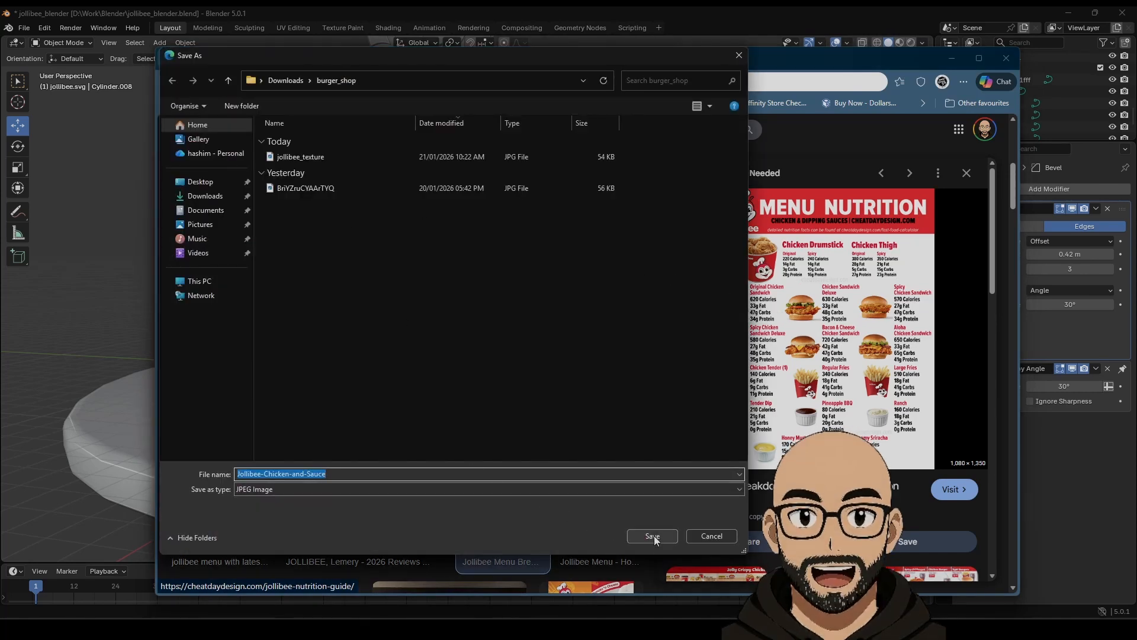
pyautogui.click(653, 536)
# Browse the remaining menu images, then change the image search to "jollibee poster".
pyautogui.scroll(-2, 542, 372)
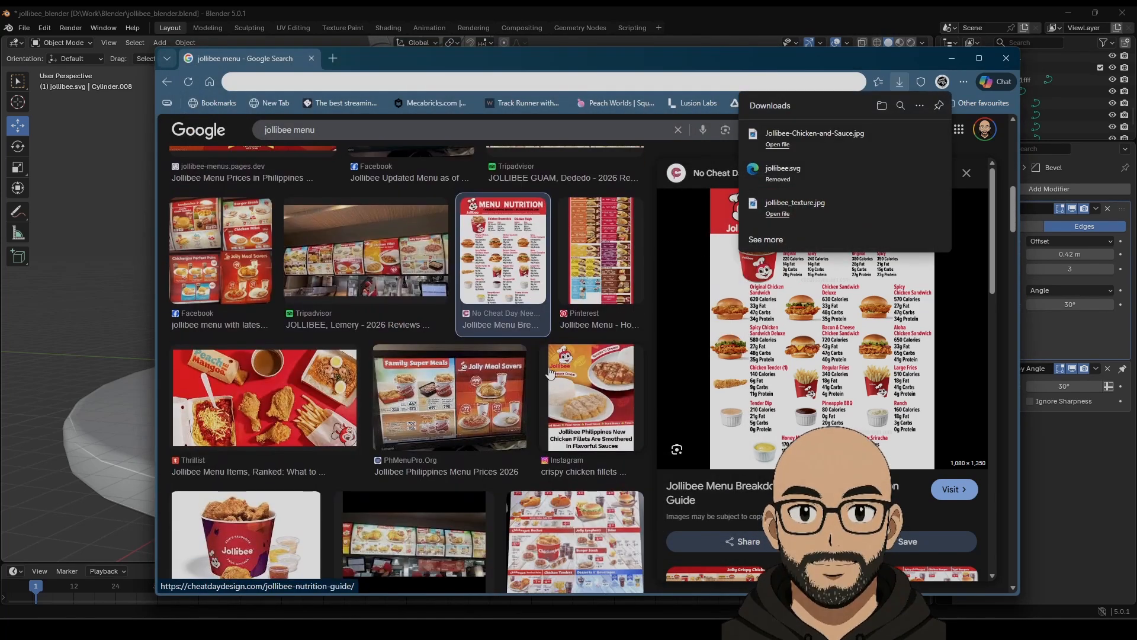
pyautogui.scroll(-3, 549, 370)
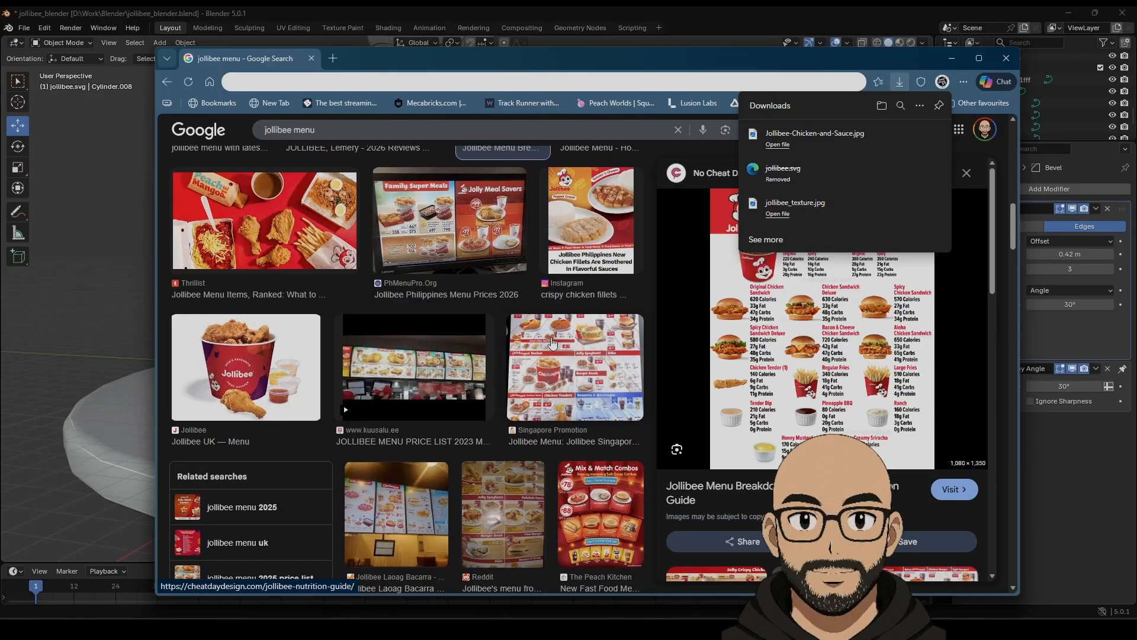
pyautogui.scroll(5, 544, 344)
pyautogui.scroll(3, 460, 359)
pyautogui.scroll(5, 460, 359)
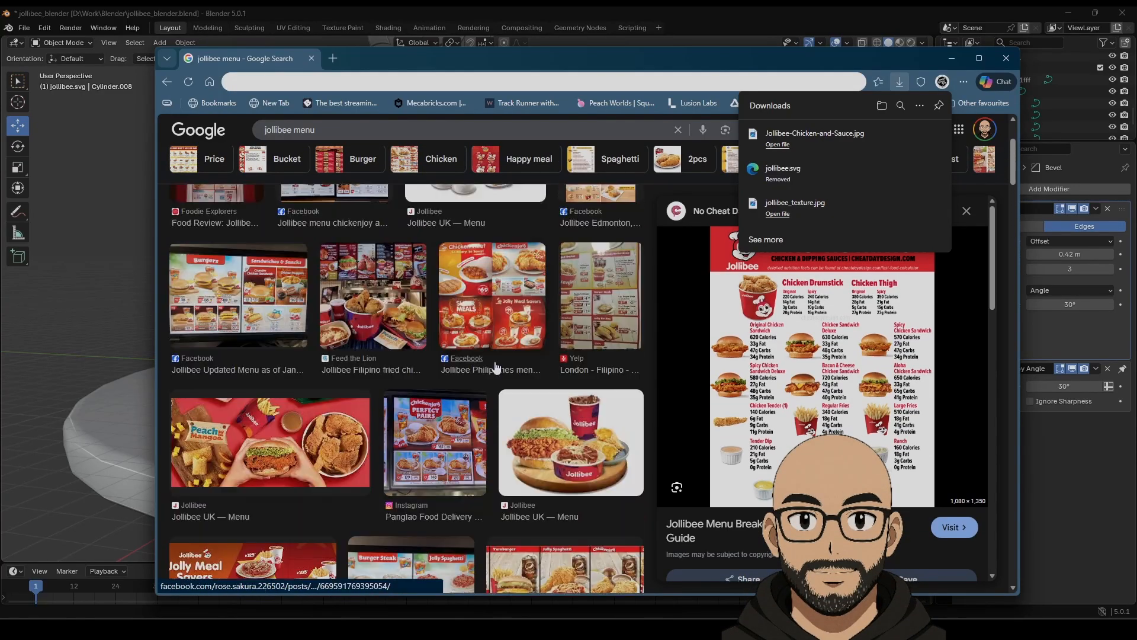
pyautogui.click(290, 148)
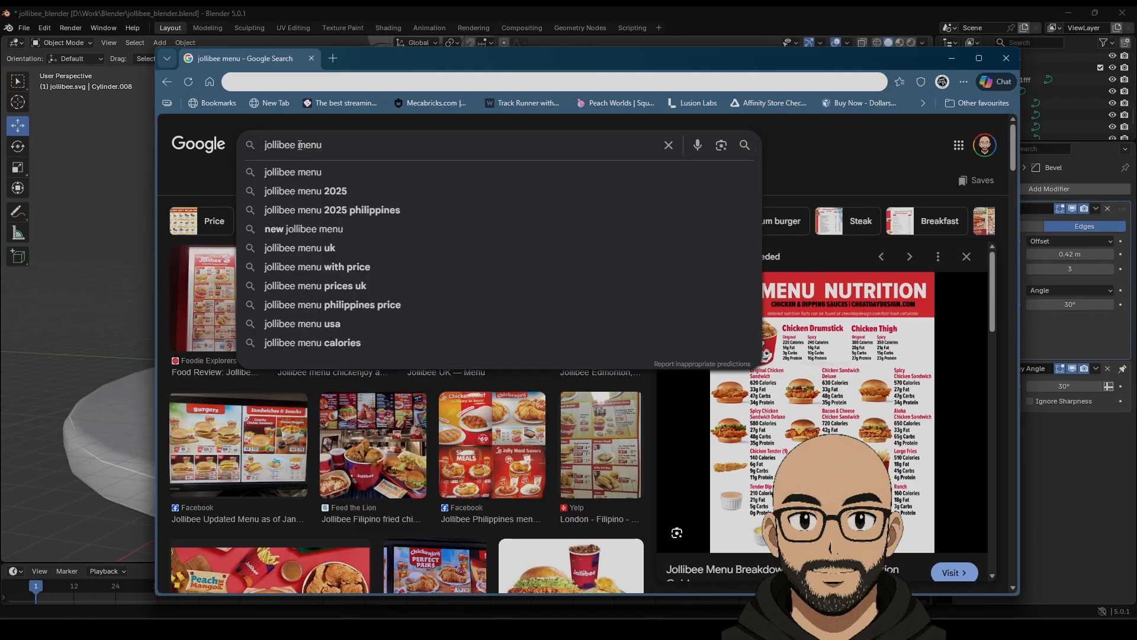
pyautogui.doubleClick(300, 145)
pyautogui.write('poster')
pyautogui.press('Return')
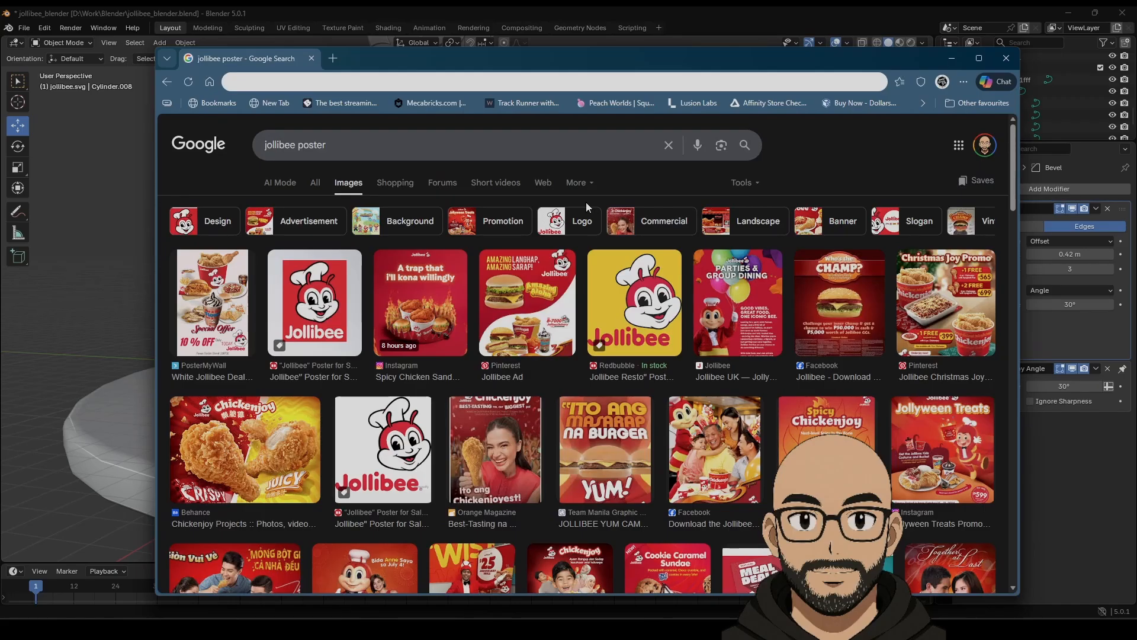
# Save the "We Deliver JOY!" poster as Jollibee-Delivery-2 in the burger_shop folder and close the browser.
pyautogui.scroll(-2, 587, 202)
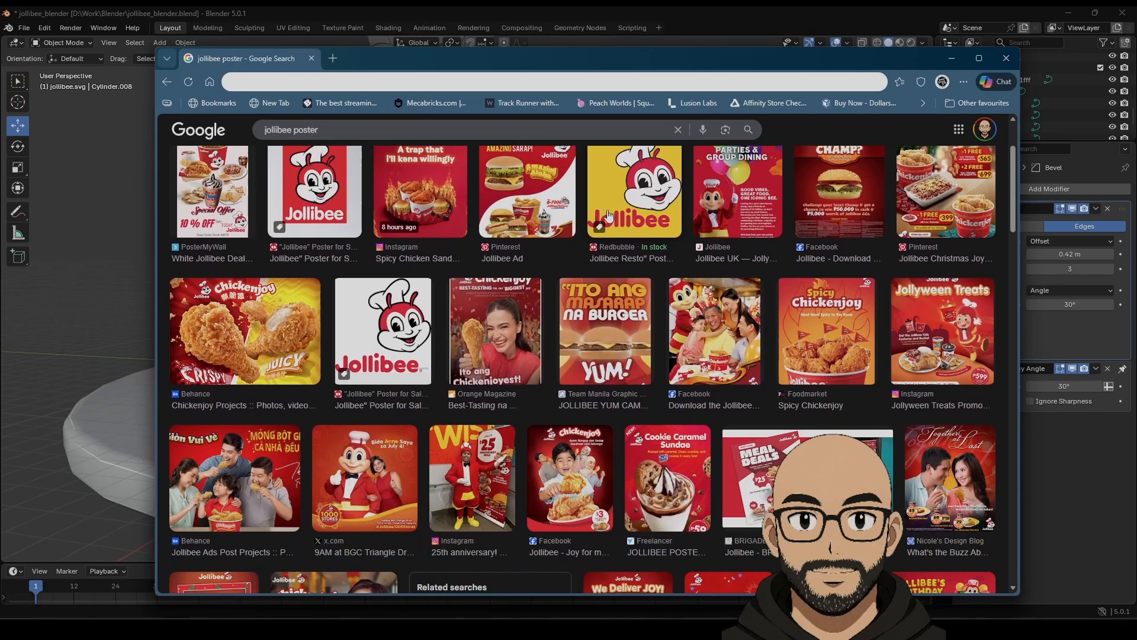
pyautogui.scroll(-4, 608, 214)
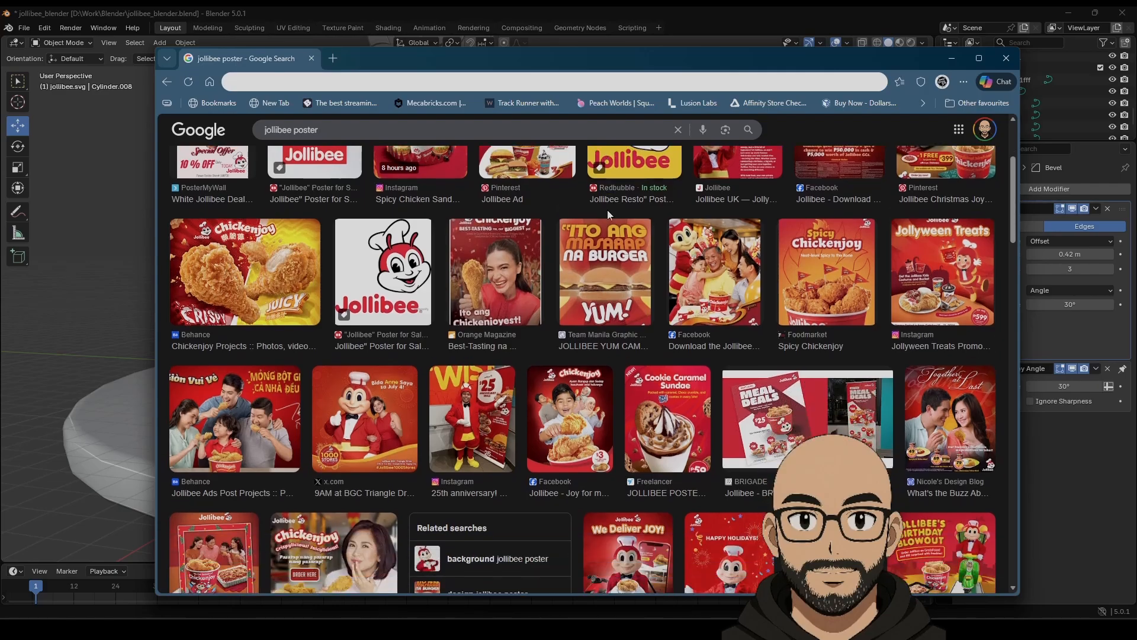
pyautogui.scroll(-1, 608, 214)
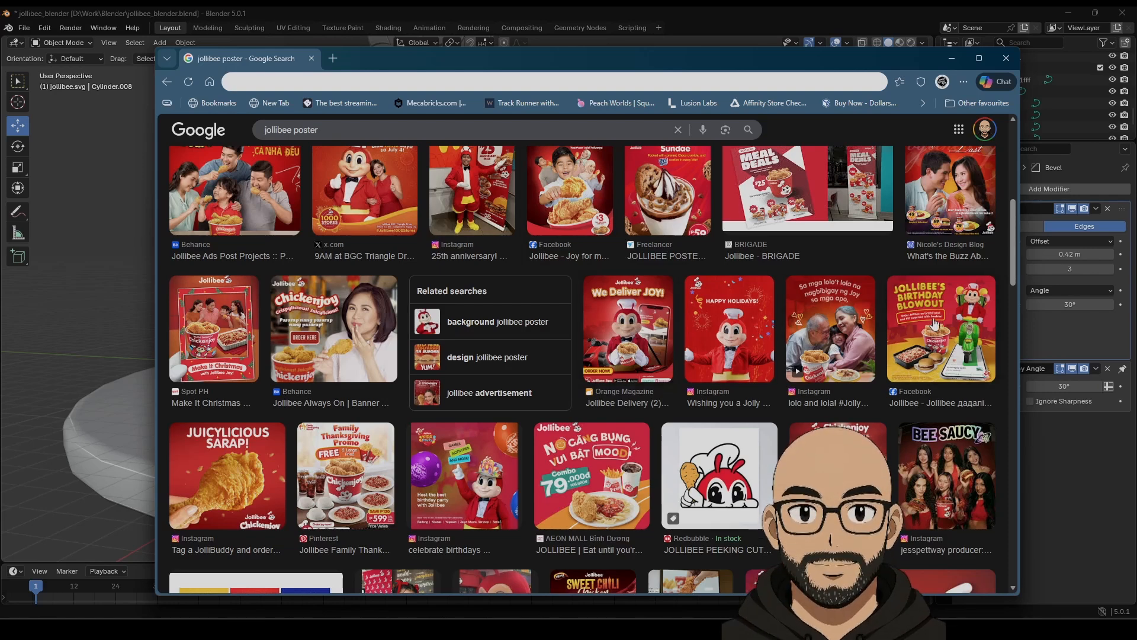
pyautogui.click(663, 343)
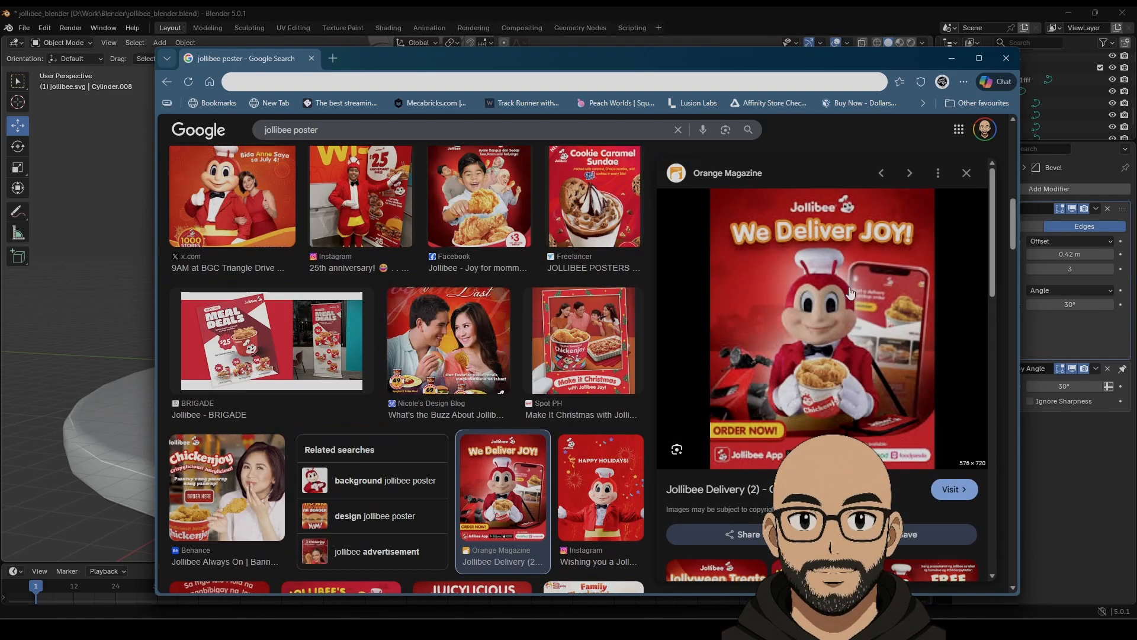
pyautogui.rightClick(860, 304)
pyautogui.click(912, 454)
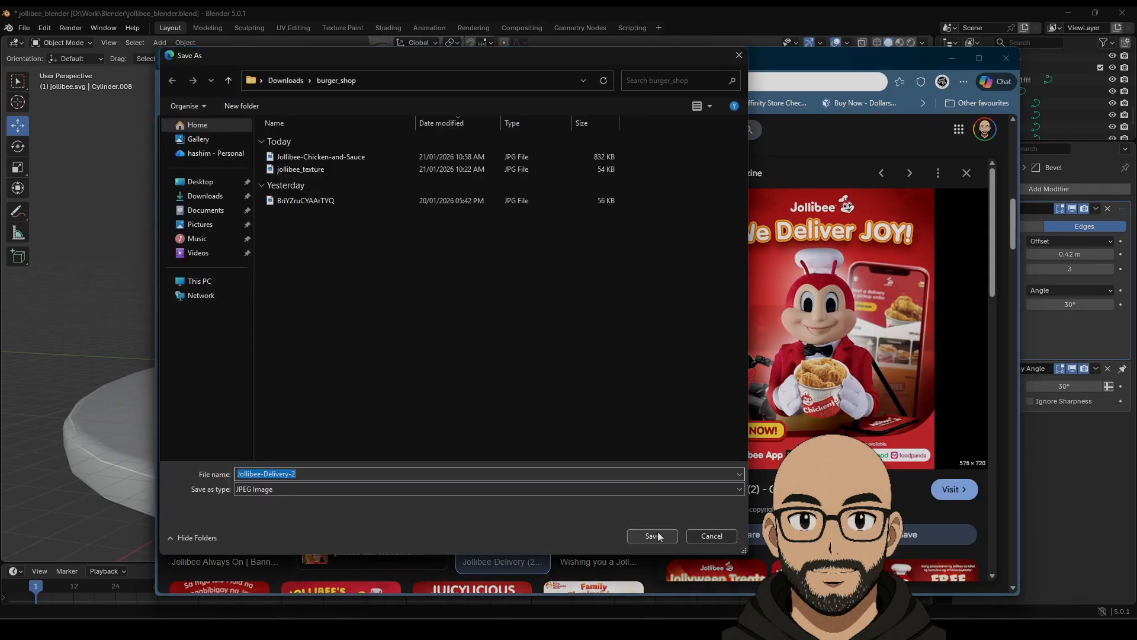
pyautogui.click(652, 536)
pyautogui.click(1009, 62)
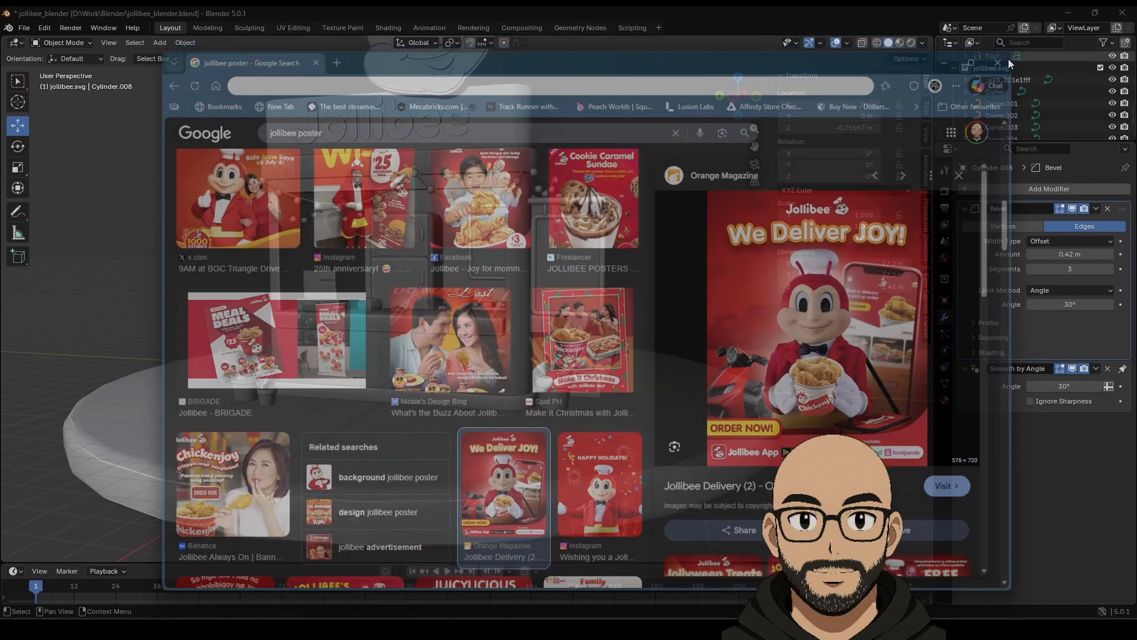
# Select the flat panel of the hanging menu board in Blender and save the project file.
pyautogui.moveTo(608, 254); pyautogui.dragTo(453, 237, button='middle')
pyautogui.click(453, 237)
pyautogui.click(620, 269)
pyautogui.moveTo(535, 141); pyautogui.dragTo(525, 207, button='middle')
pyautogui.moveTo(414, 339); pyautogui.dragTo(284, 237, button='middle')
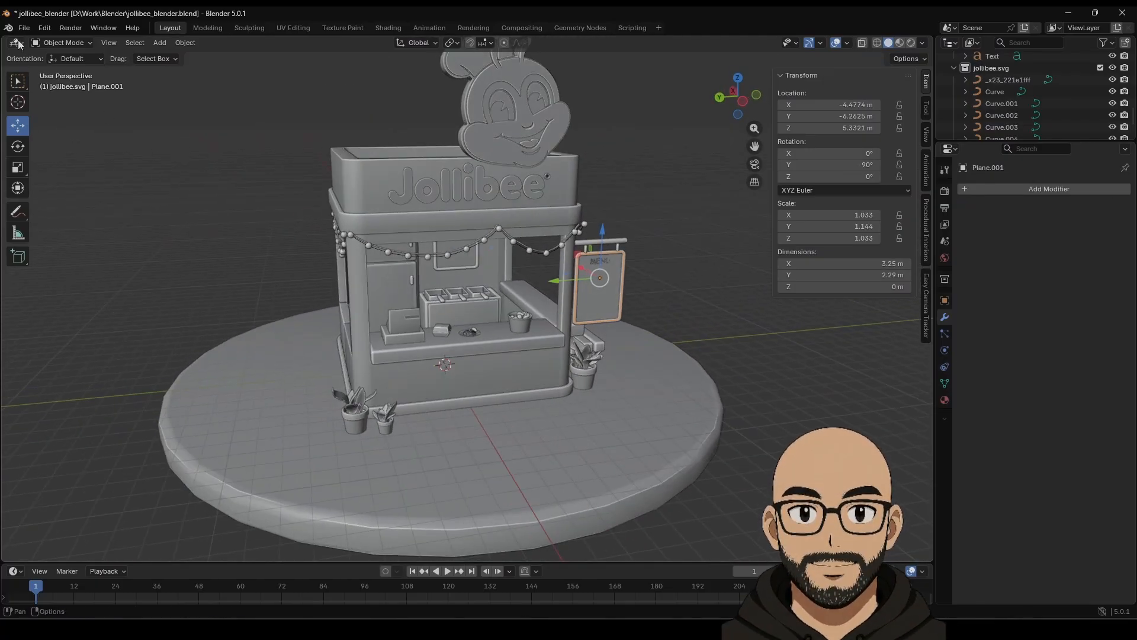
pyautogui.click(23, 30)
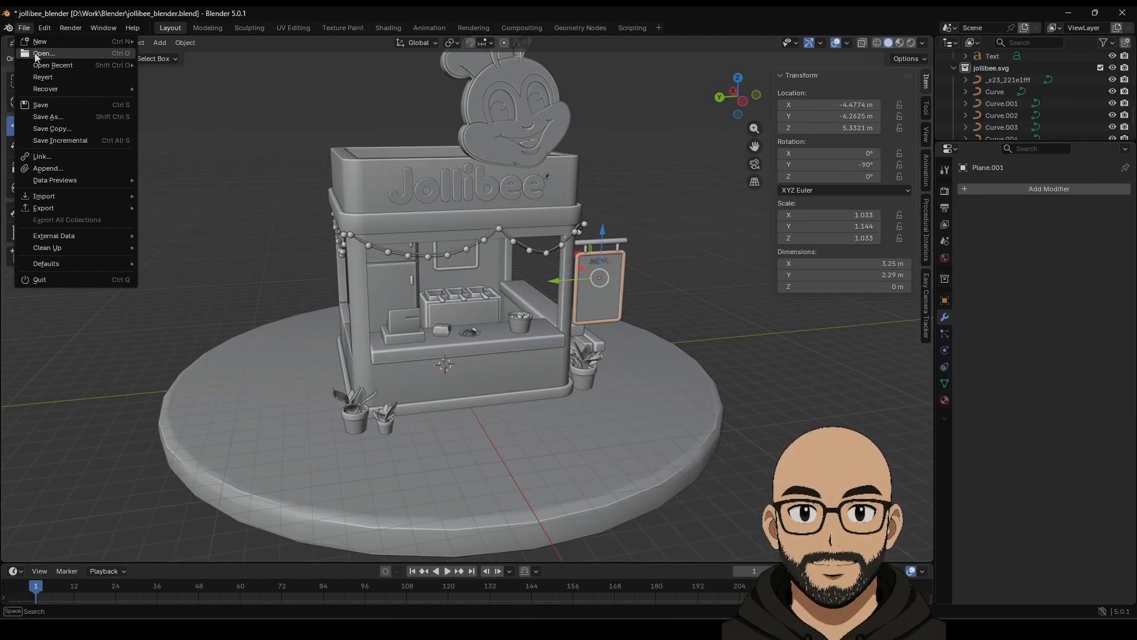
pyautogui.click(57, 110)
# Add a 2 m mesh plane at the world origin.
pyautogui.scroll(-5, 363, 286)
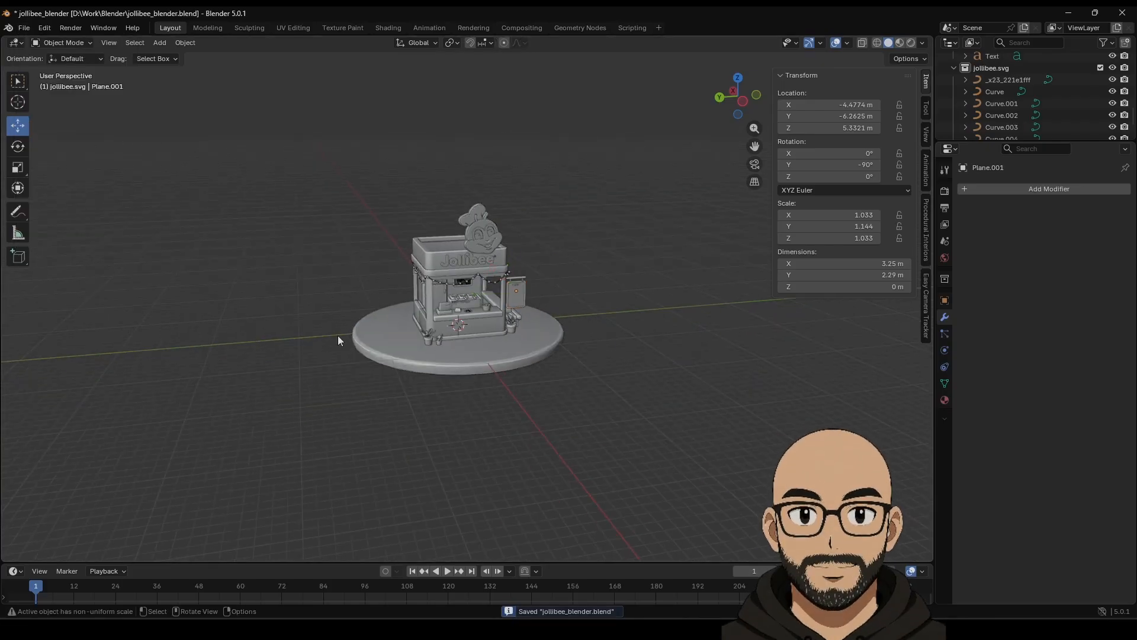
pyautogui.moveTo(338, 340)
pyautogui.mouseDown(button='middle')
pyautogui.moveTo(437, 356)
pyautogui.moveTo(336, 343)
pyautogui.mouseUp(button='middle')
pyautogui.click(159, 43)
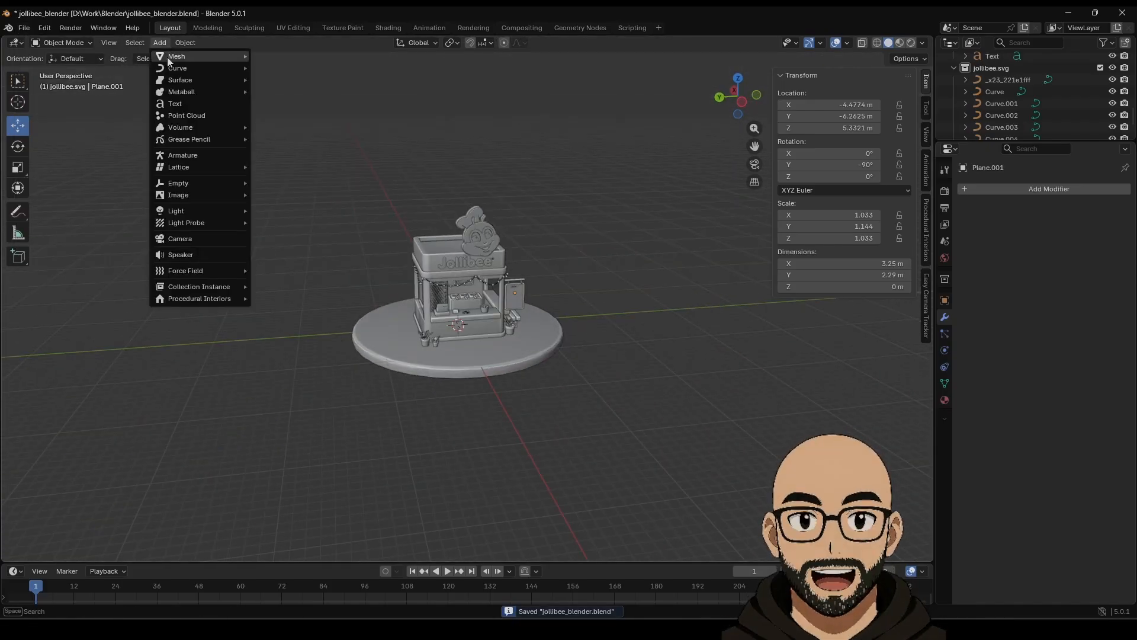
pyautogui.moveTo(248, 62)
pyautogui.click(284, 62)
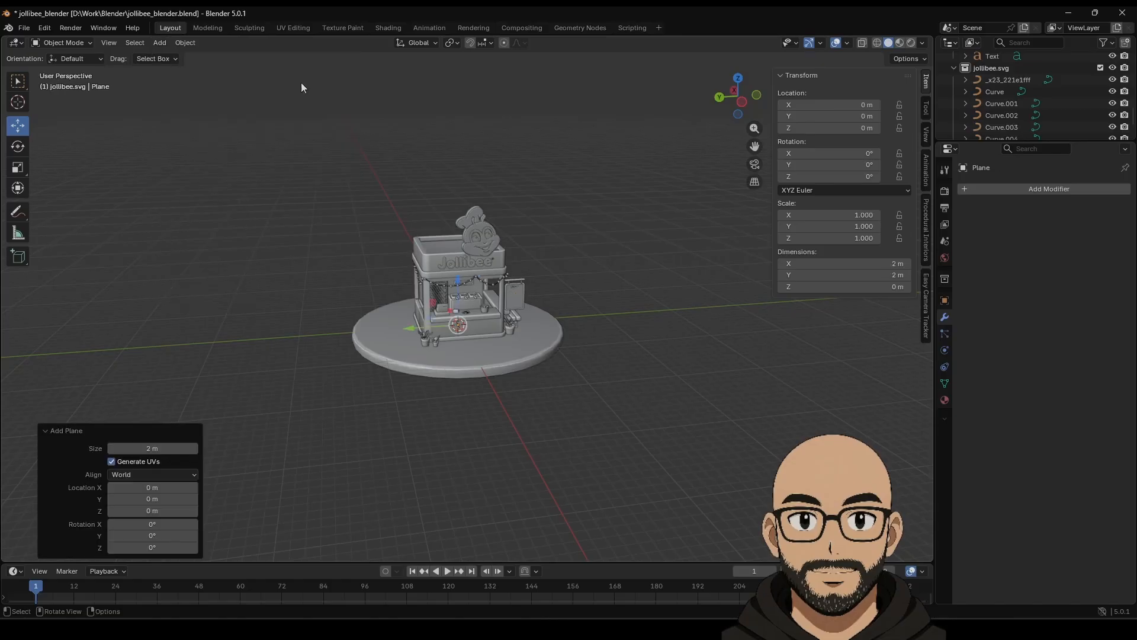
# Enlarge the plane to about 120 m square and lower it about 1.7 m to lie beneath the round base.
pyautogui.press('s')
pyautogui.click(551, 335)
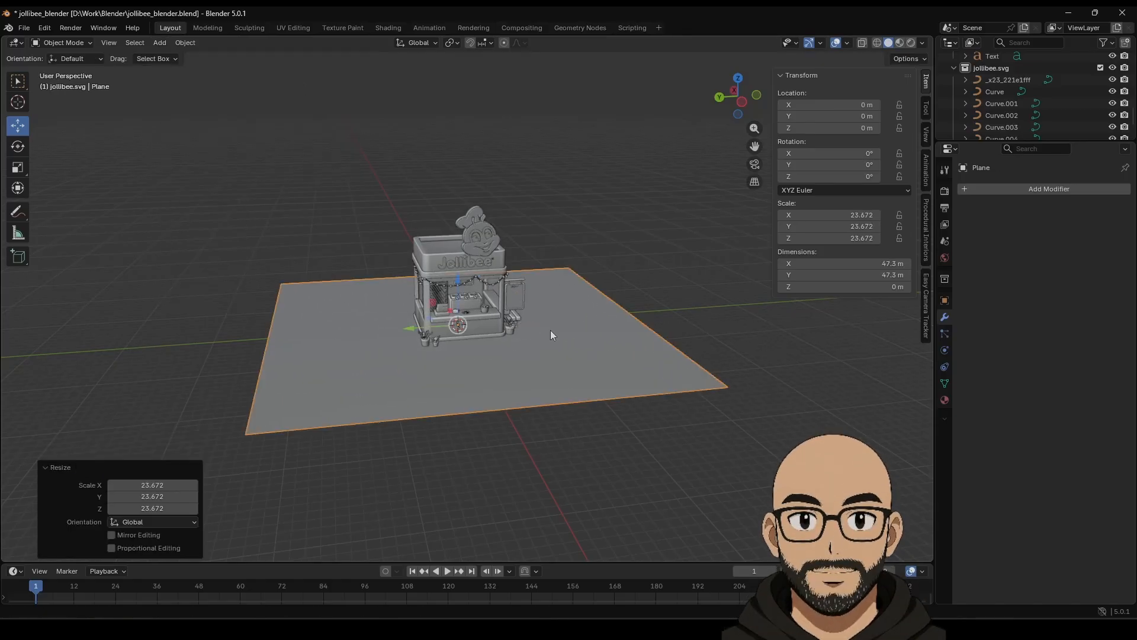
pyautogui.moveTo(472, 282); pyautogui.dragTo(510, 339, button='middle')
pyautogui.press('g')
pyautogui.press('z')
pyautogui.click(463, 293)
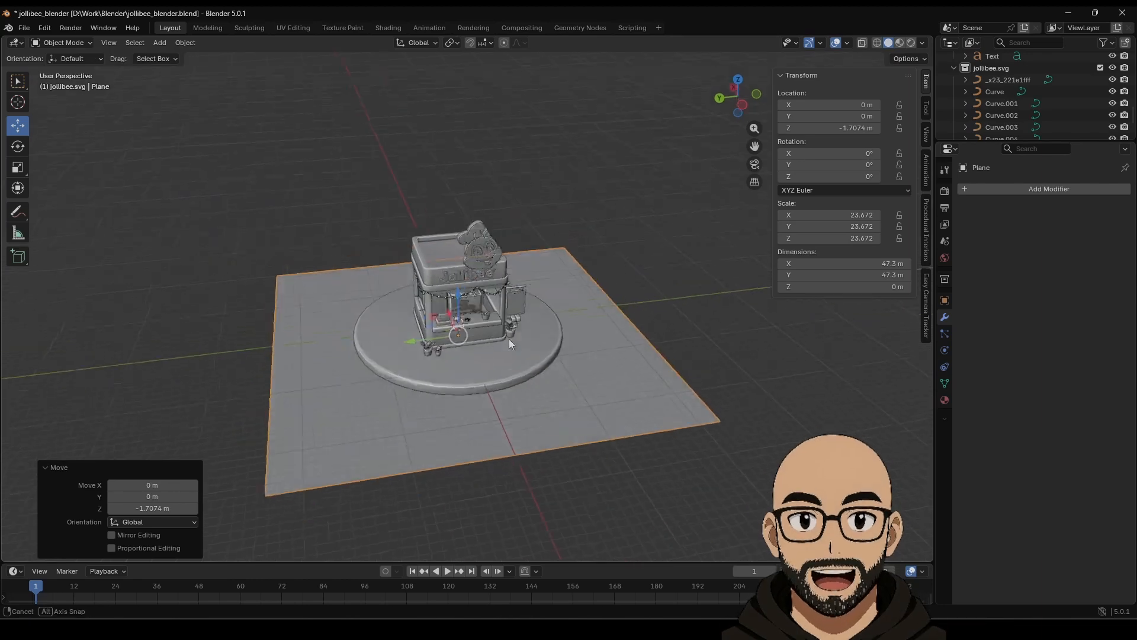
pyautogui.press('s')
pyautogui.click(576, 361)
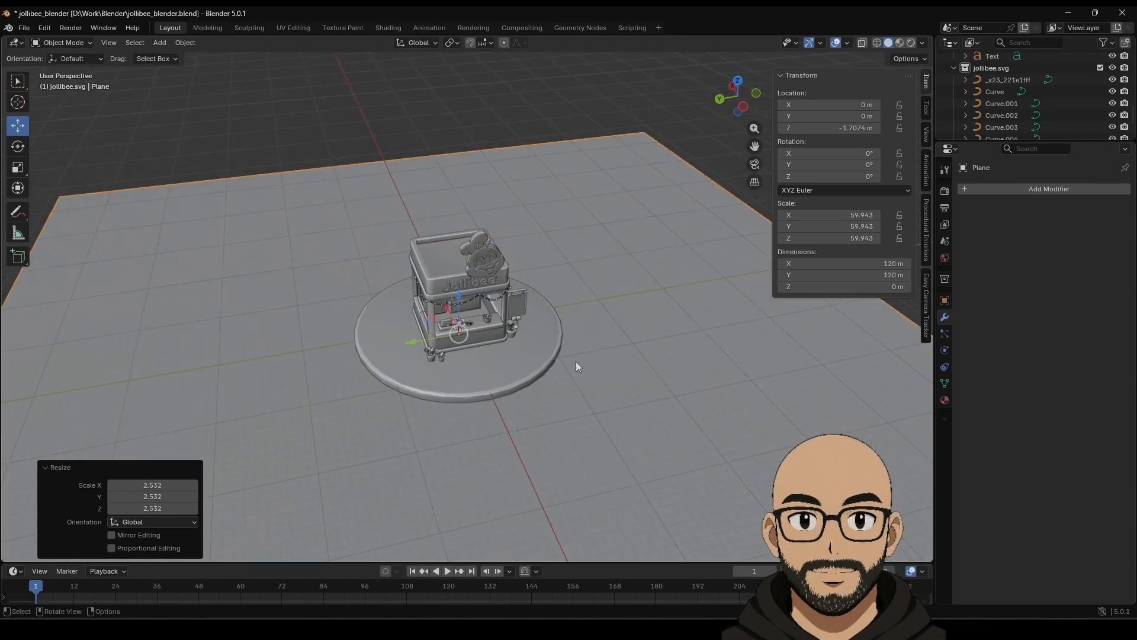
# Extrude the plane's back edge and two side edges about 81 m straight up to form three walls.
pyautogui.scroll(-3, 524, 364)
pyautogui.scroll(-3, 486, 362)
pyautogui.press('Tab')
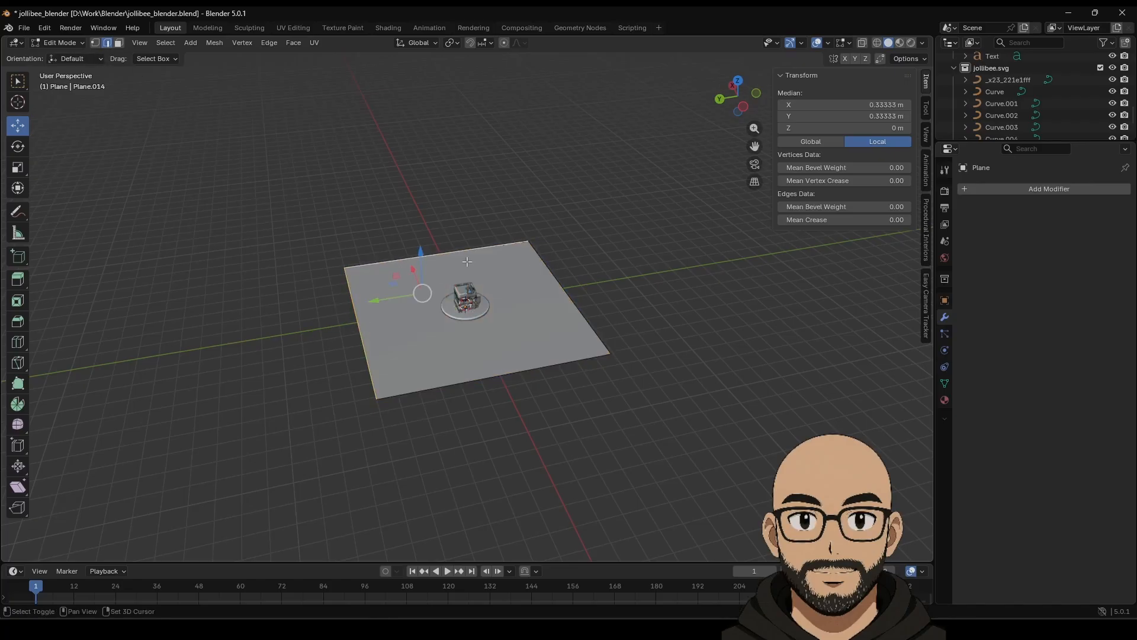
pyautogui.keyDown('shift'); pyautogui.click(543, 261); pyautogui.keyUp('shift')
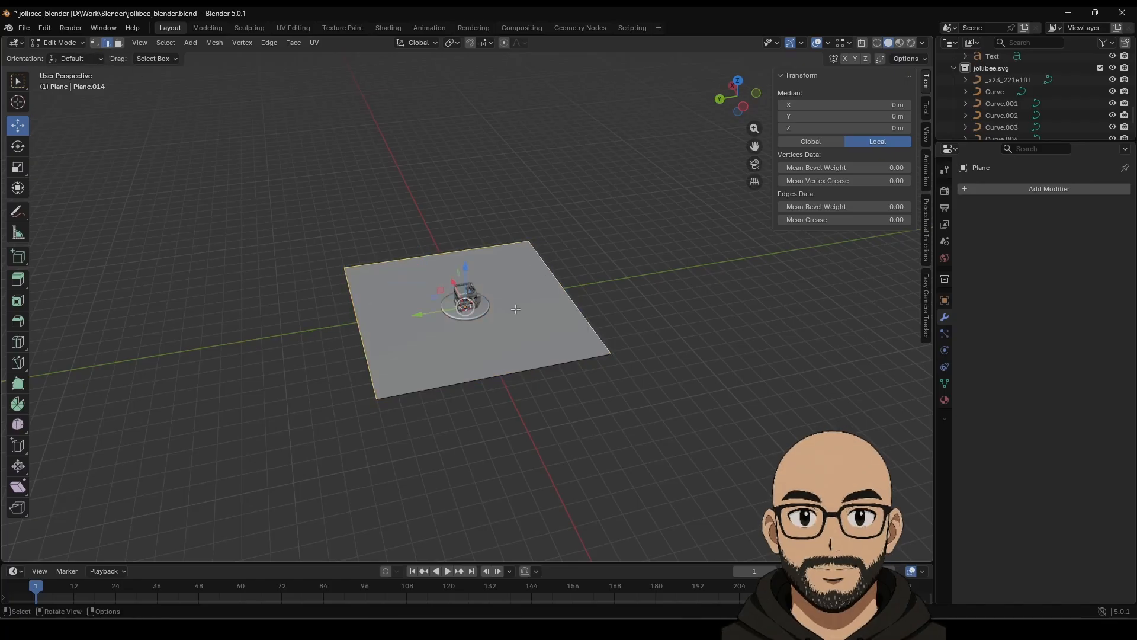
pyautogui.moveTo(518, 307); pyautogui.dragTo(309, 256, button='middle')
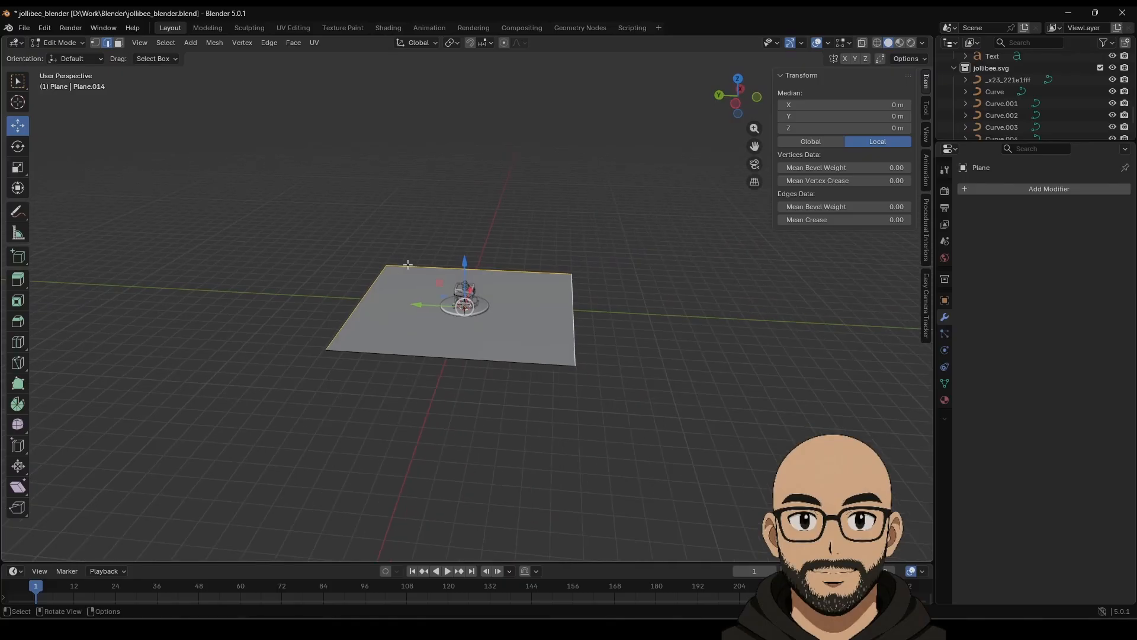
pyautogui.press('e')
pyautogui.press('z')
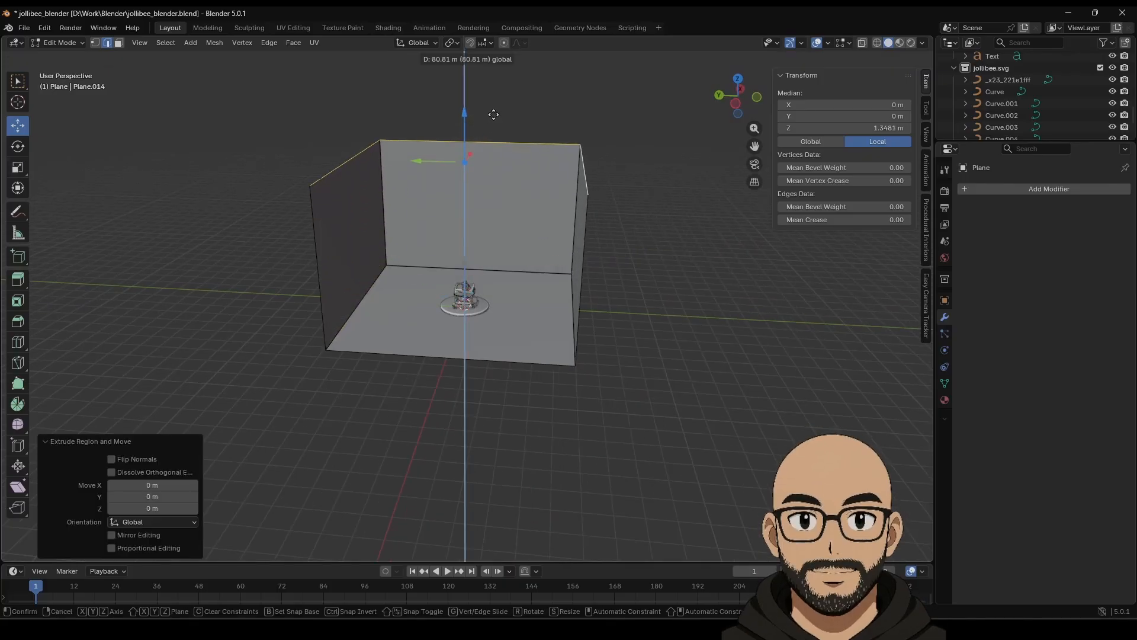
pyautogui.moveTo(494, 114); pyautogui.dragTo(493, 114)
# Bevel the backdrop's floor-to-wall edges and both vertical back corners about 0.24 m with multiple segments, and return to Object Mode.
pyautogui.moveTo(481, 191); pyautogui.dragTo(506, 195, button='middle')
pyautogui.click(365, 286)
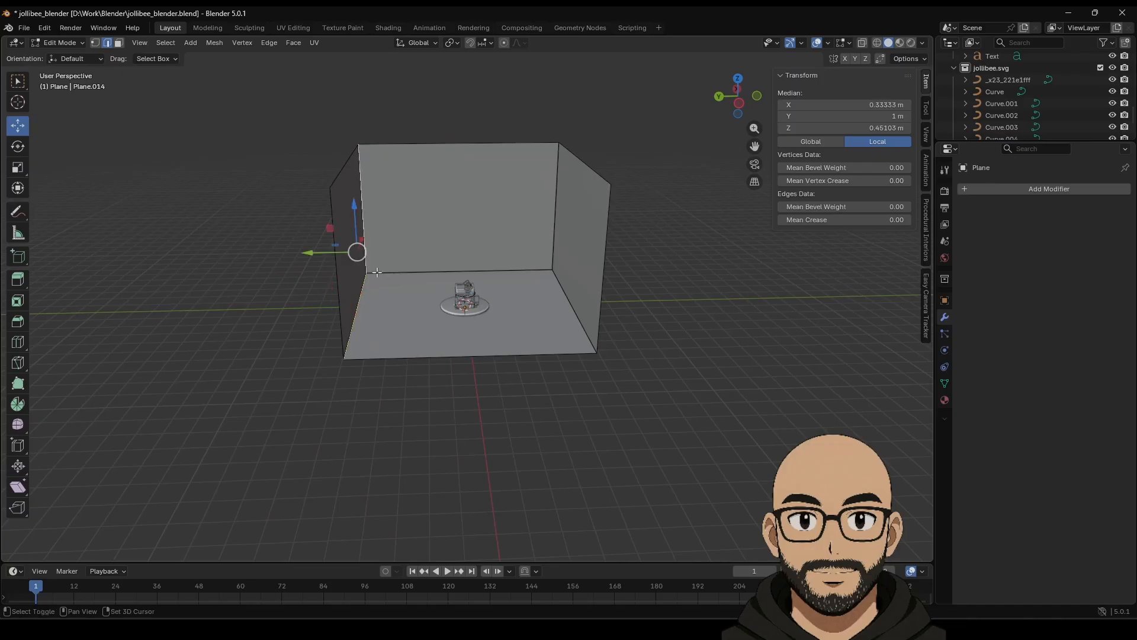
pyautogui.keyDown('shift'); pyautogui.click(376, 273); pyautogui.keyUp('shift')
pyautogui.keyDown('shift'); pyautogui.click(548, 244); pyautogui.keyUp('shift')
pyautogui.keyDown('shift'); pyautogui.click(560, 285); pyautogui.keyUp('shift')
pyautogui.rightClick(560, 285)
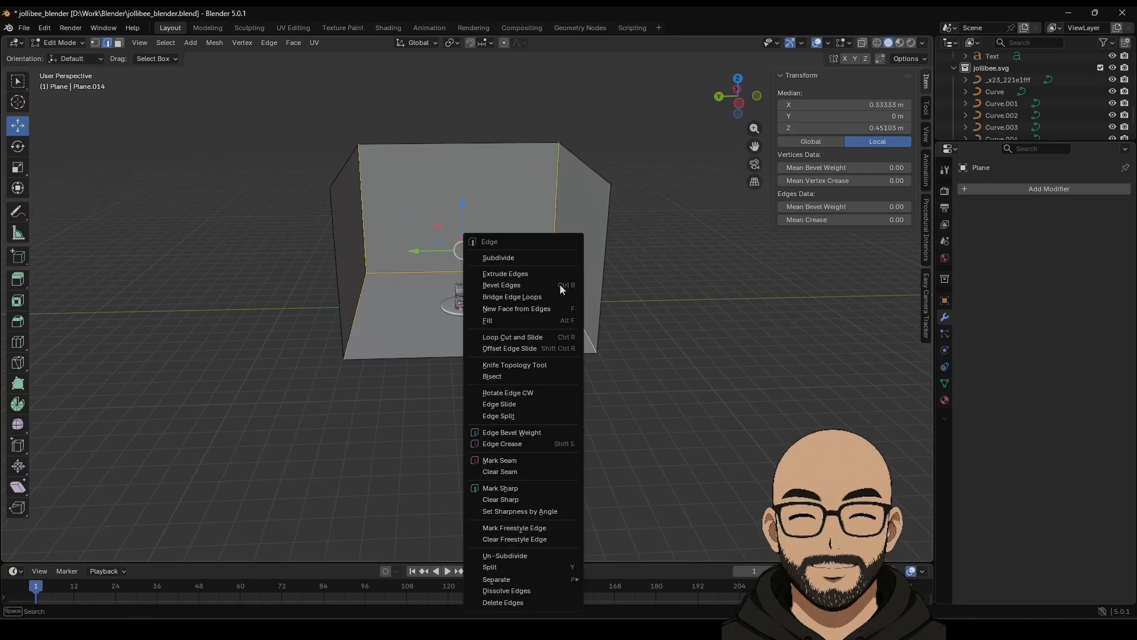
pyautogui.click(524, 286)
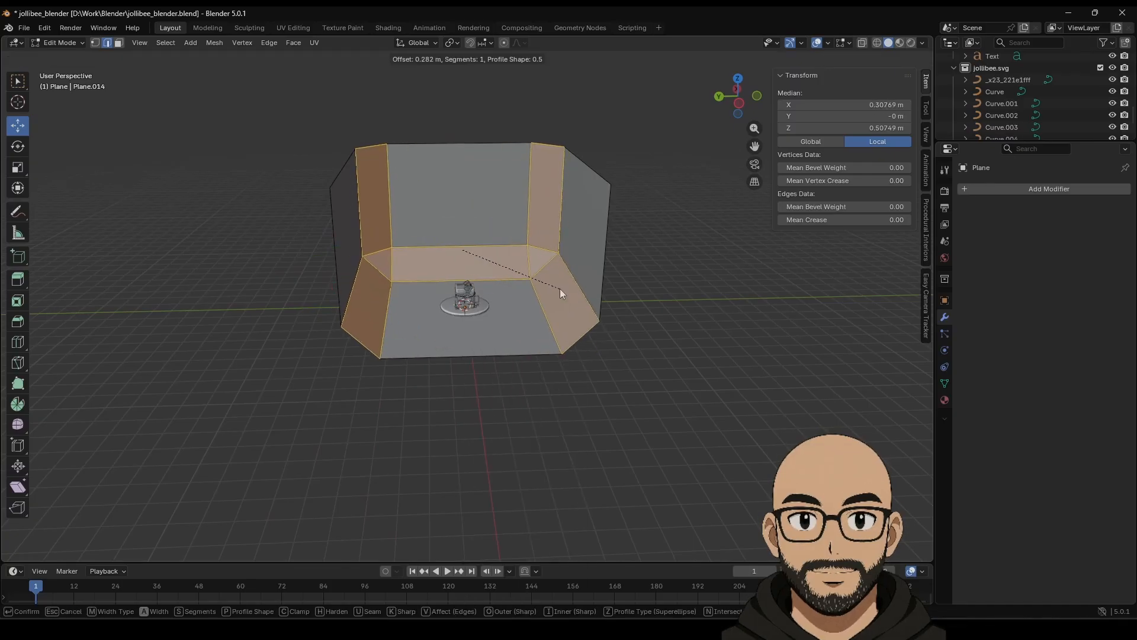
pyautogui.click(556, 289)
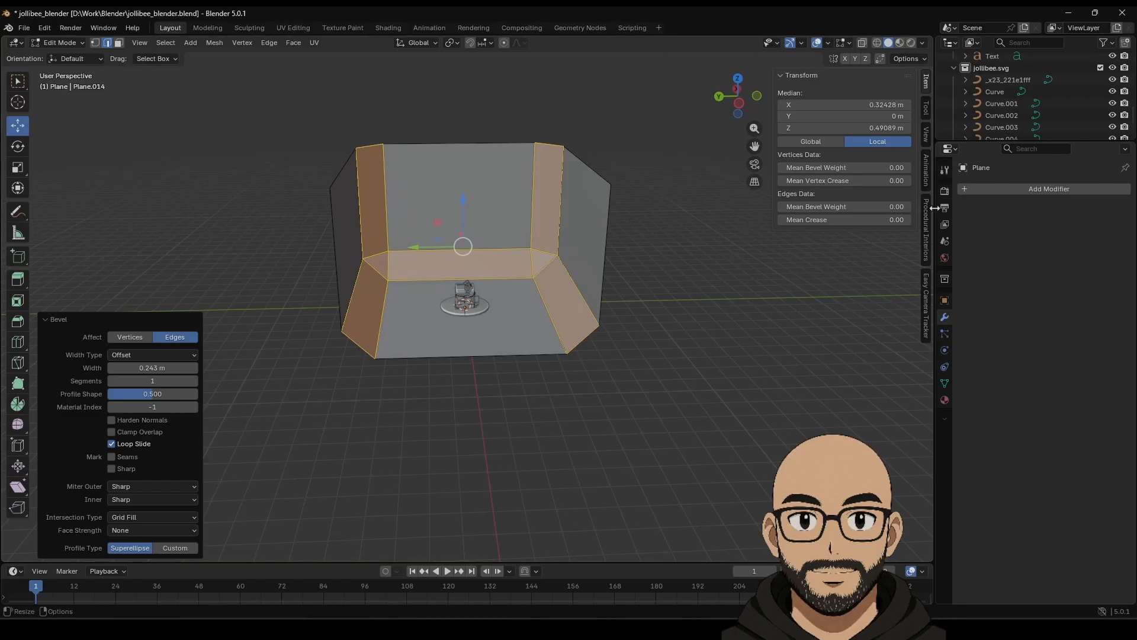
pyautogui.moveTo(152, 380); pyautogui.dragTo(190, 368)
pyautogui.press('Tab')
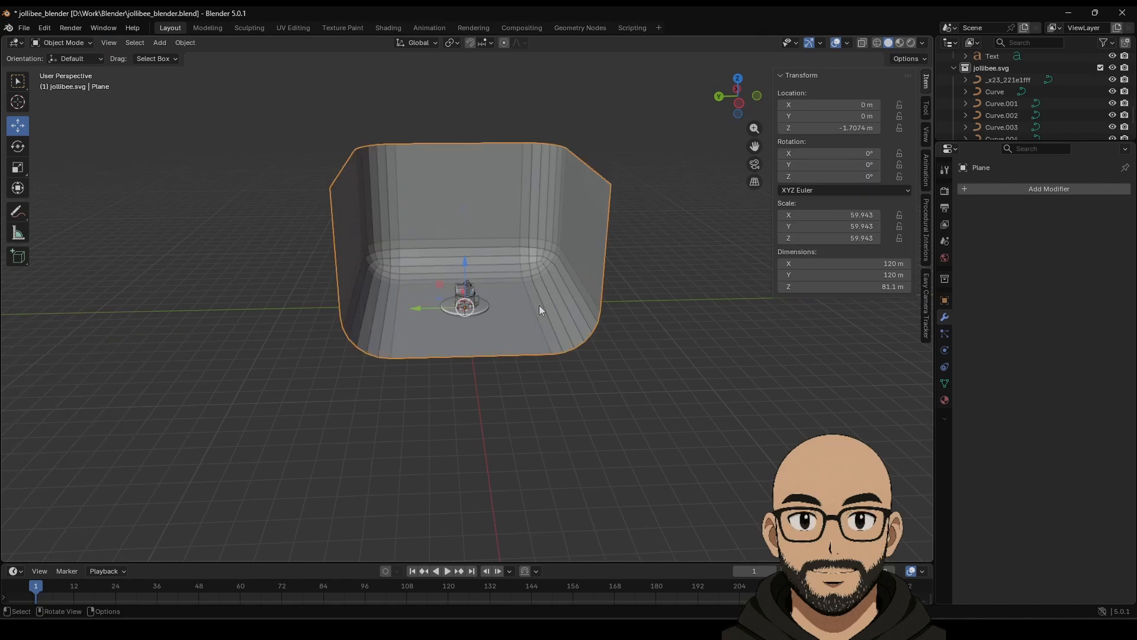
# Apply auto smooth shading at 30° to the curved backdrop and save the project file.
pyautogui.scroll(5, 539, 305)
pyautogui.rightClick(619, 308)
pyautogui.click(606, 305)
pyautogui.scroll(-5, 607, 312)
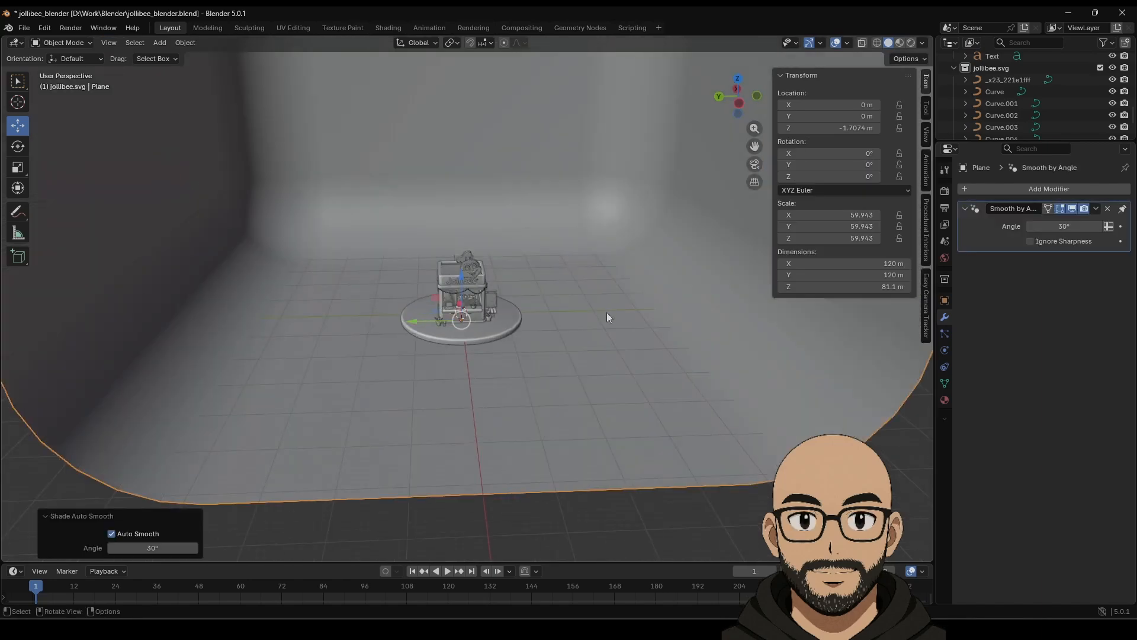
pyautogui.scroll(3, 616, 327)
pyautogui.moveTo(616, 327); pyautogui.dragTo(489, 315, button='middle')
pyautogui.scroll(3, 570, 314)
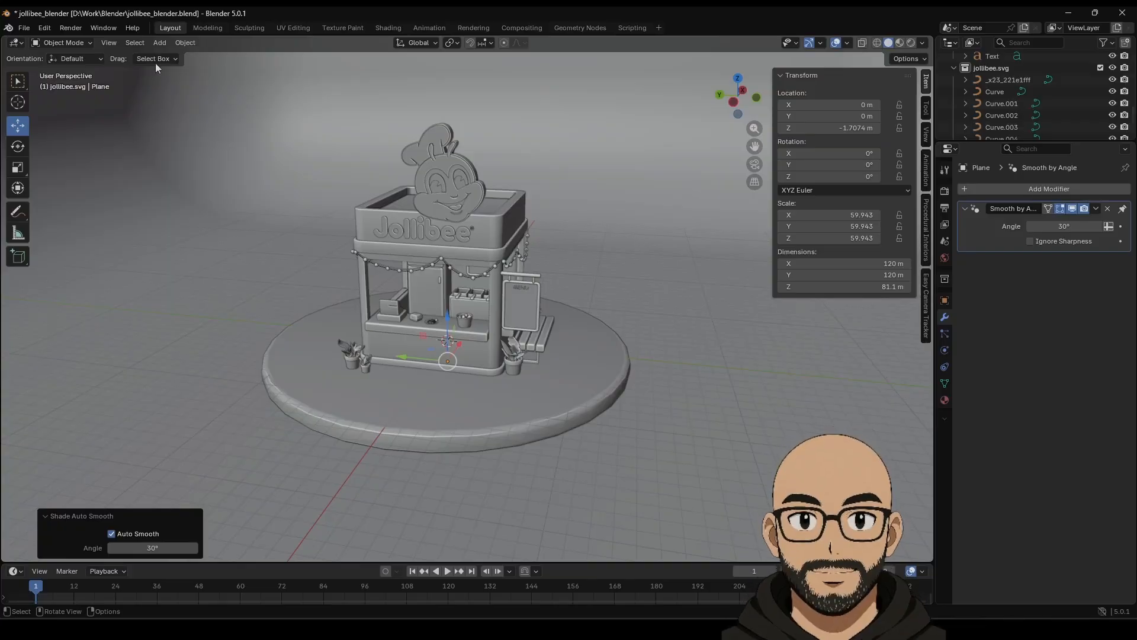
pyautogui.click(24, 27)
pyautogui.click(43, 105)
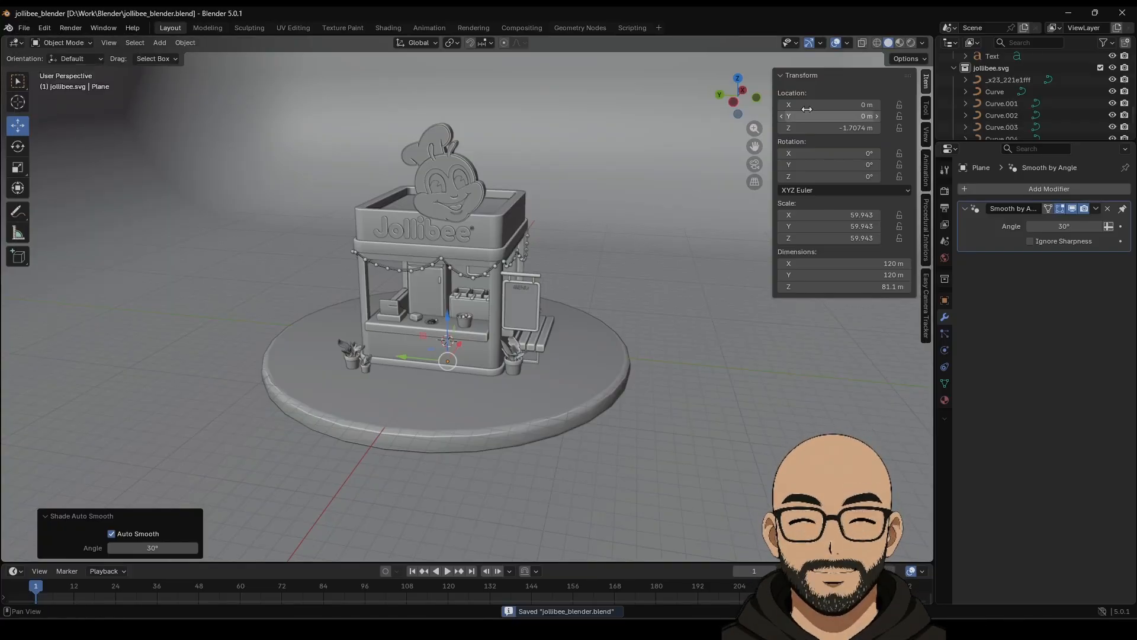
# Show the viewport in rendered shading and set the render engine to Cycles.
pyautogui.click(911, 42)
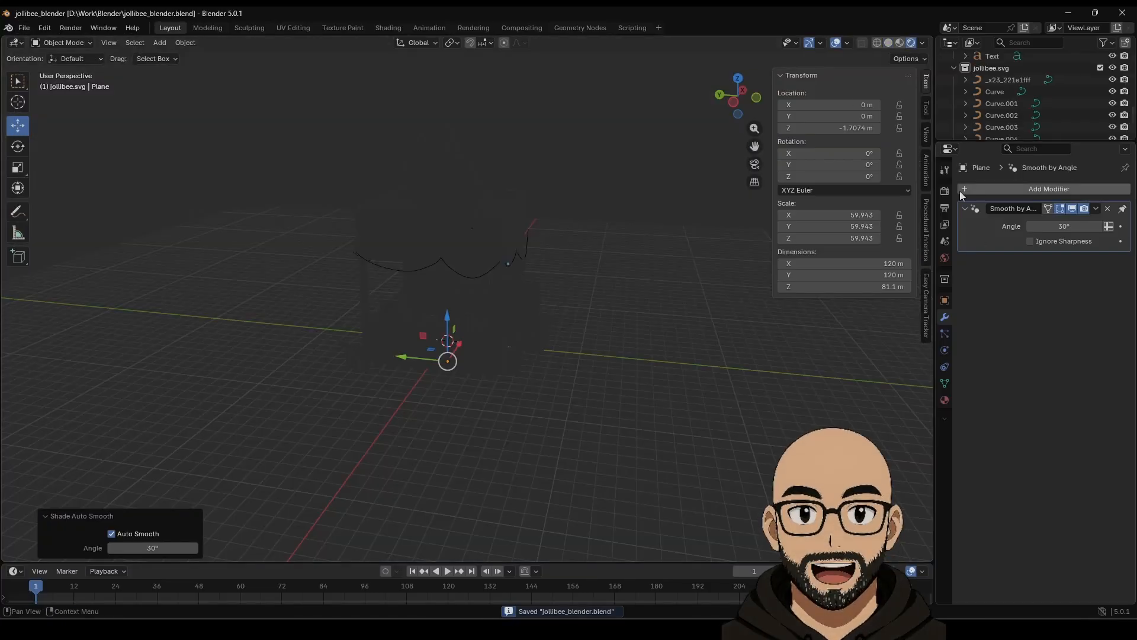
pyautogui.click(945, 191)
pyautogui.click(1072, 189)
pyautogui.click(1063, 219)
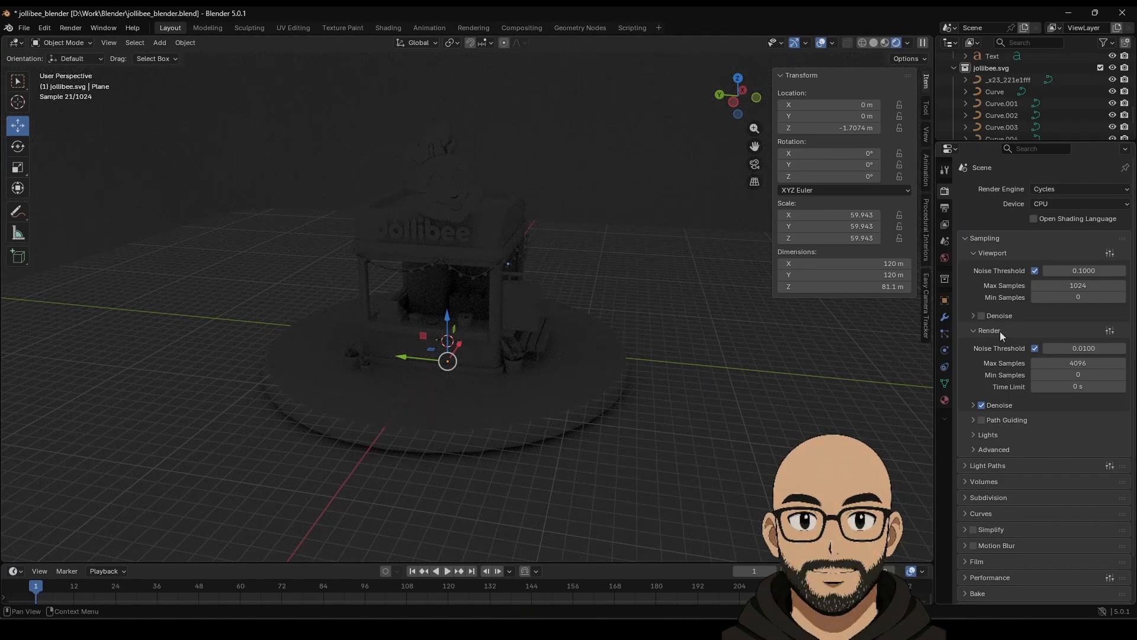
# Enable denoising for the viewport samples and hide the transform sidebar.
pyautogui.click(996, 317)
pyautogui.click(981, 317)
pyautogui.click(974, 316)
pyautogui.scroll(2, 480, 315)
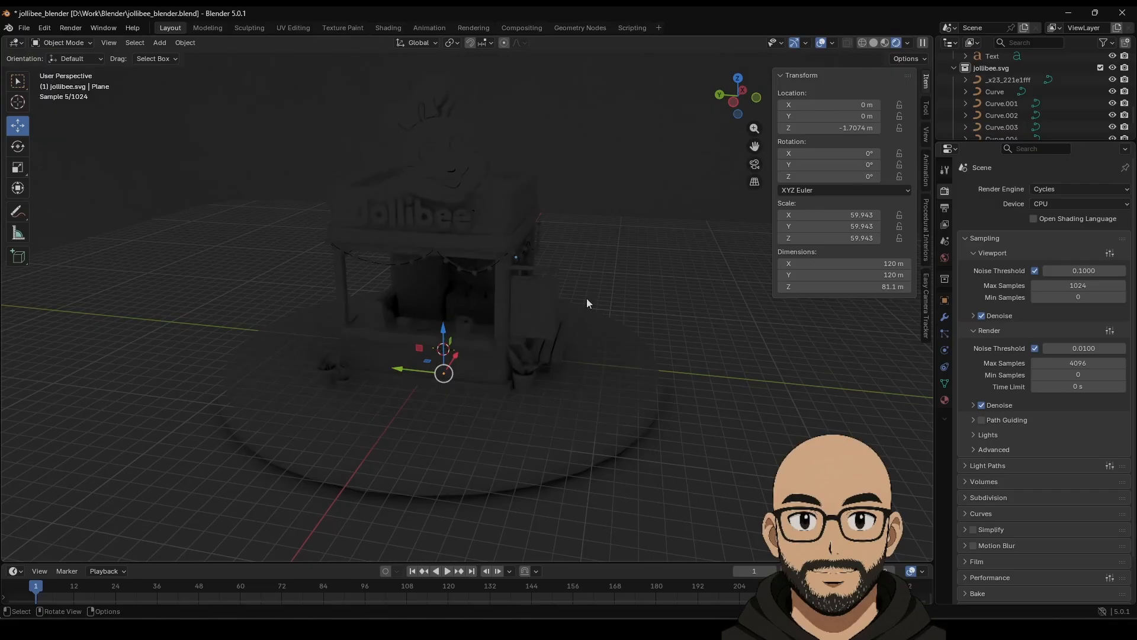
pyautogui.press('n')
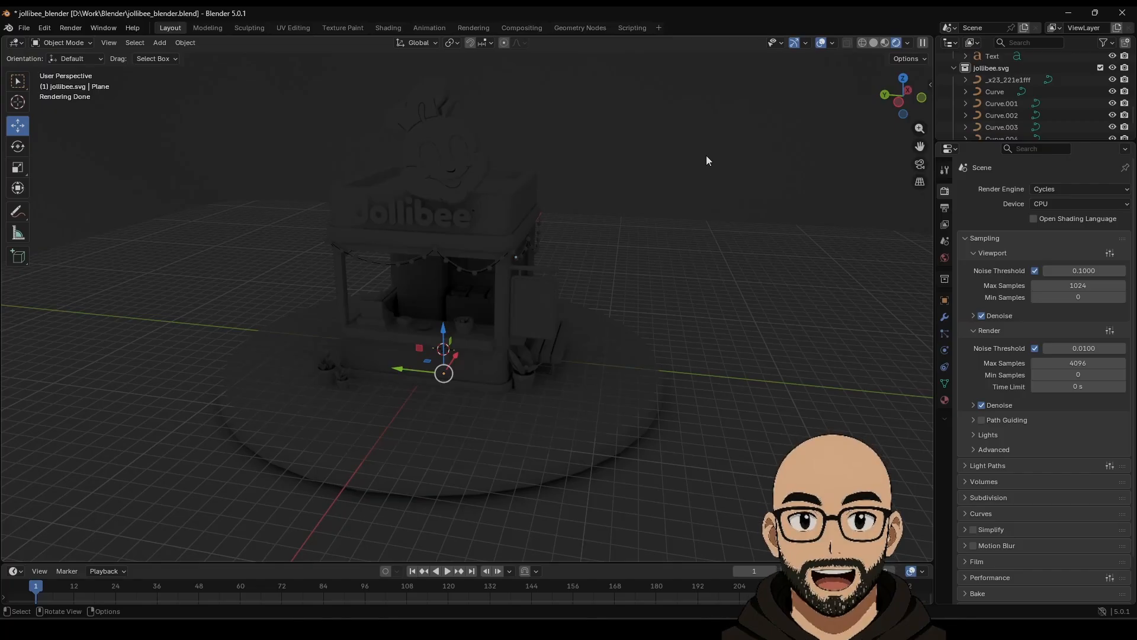
# Set the Cycles render device to GPU Compute.
pyautogui.moveTo(490, 284); pyautogui.dragTo(462, 270, button='middle')
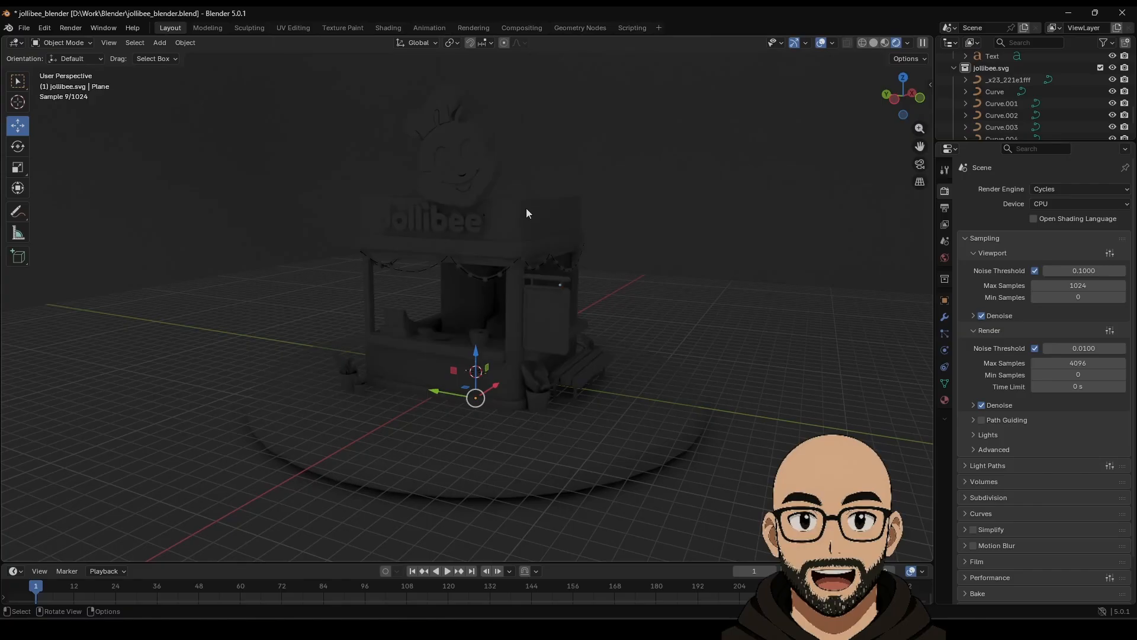
pyautogui.moveTo(392, 383); pyautogui.dragTo(574, 334, button='middle')
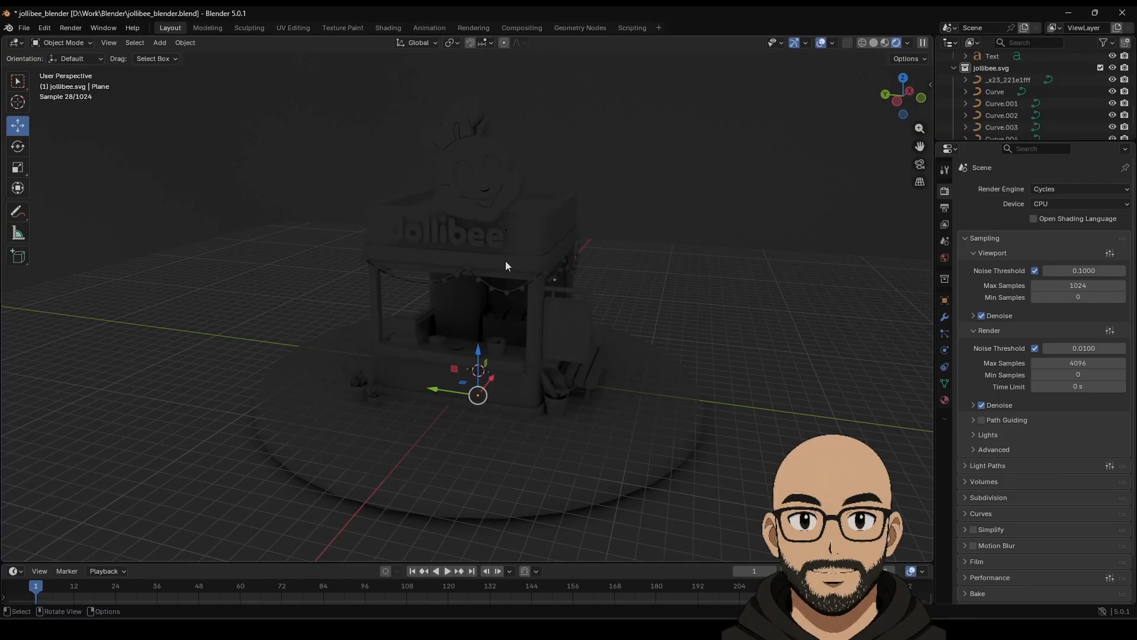
pyautogui.click(1057, 203)
pyautogui.click(1052, 231)
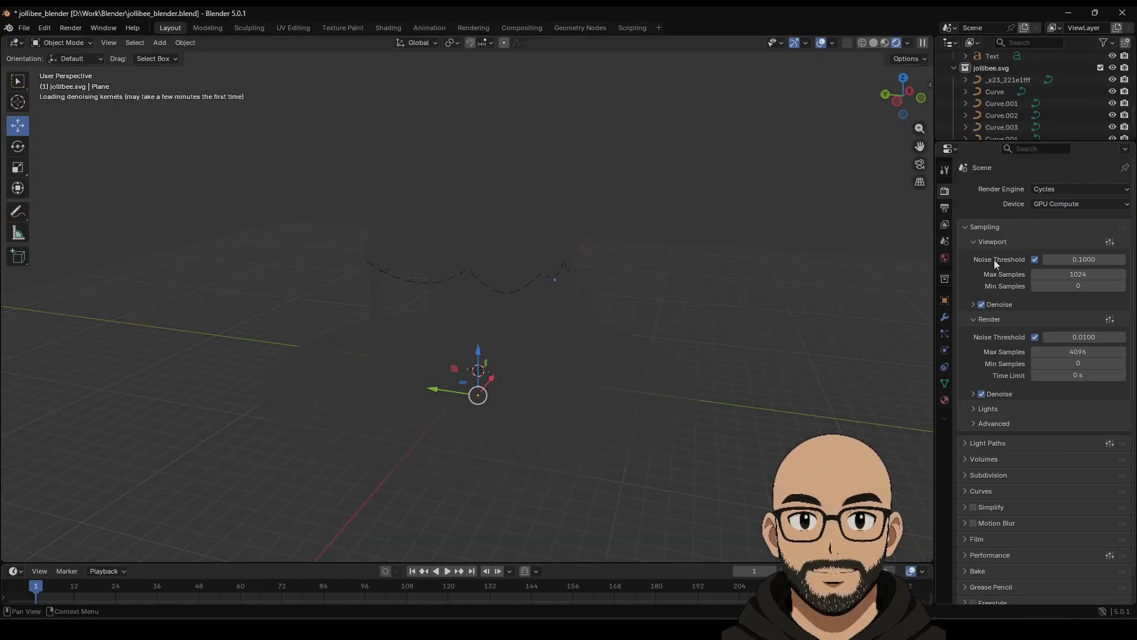
pyautogui.moveTo(424, 323); pyautogui.dragTo(522, 347, button='middle')
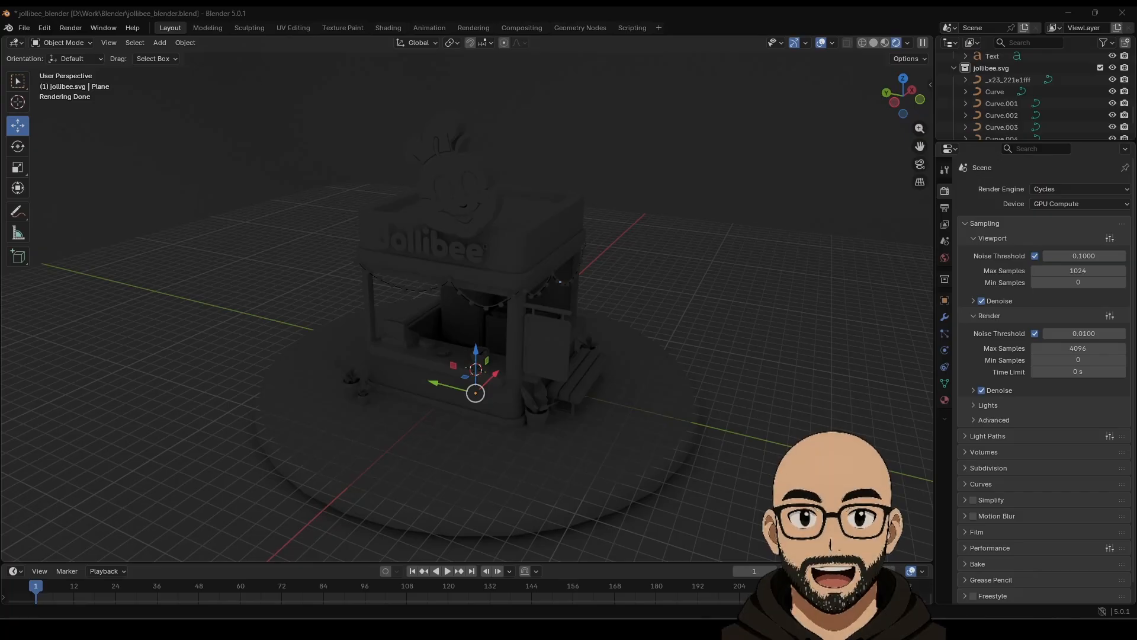
# Switch to the browser and look through the web and video results for "blender nvidia dlss".
pyautogui.moveTo(1136, 121); pyautogui.dragTo(461, 50)
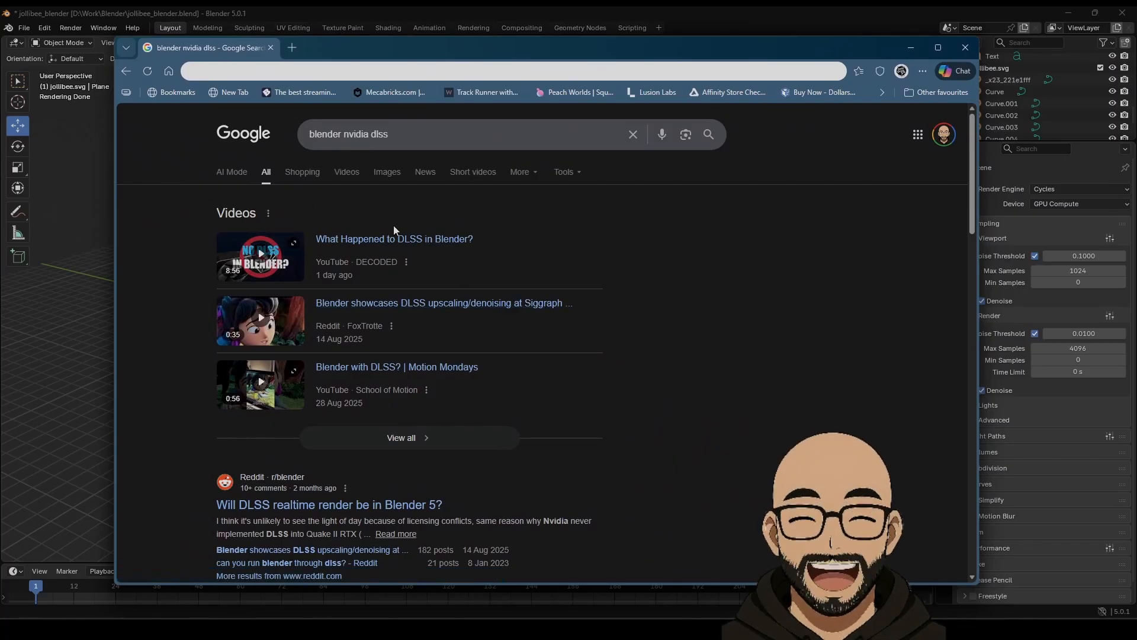
pyautogui.scroll(-2, 426, 320)
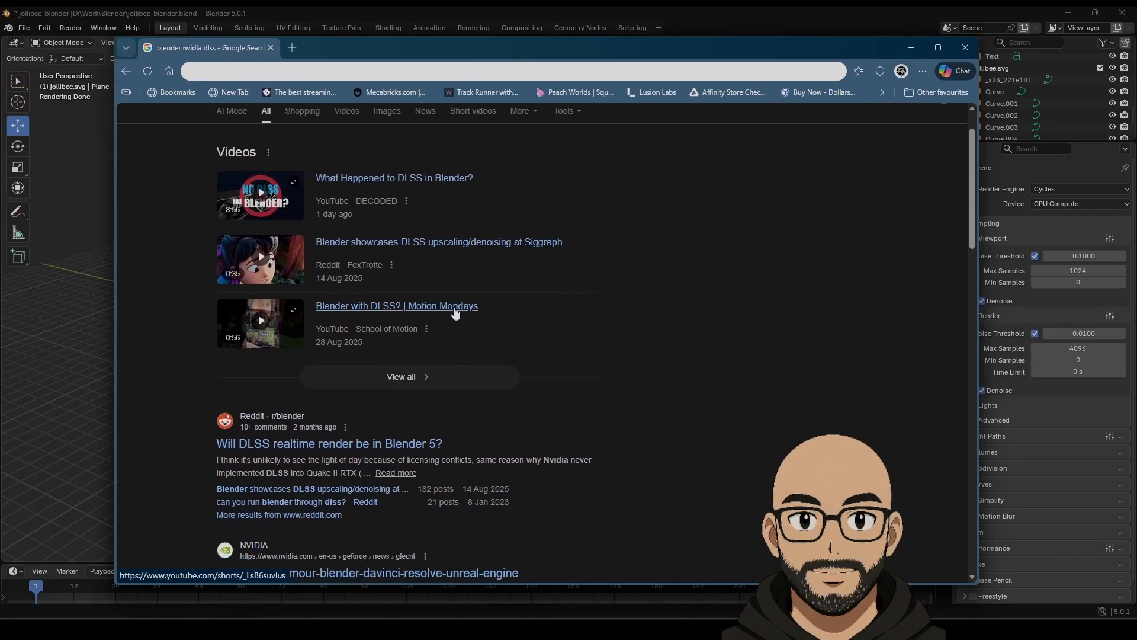
pyautogui.scroll(2, 356, 214)
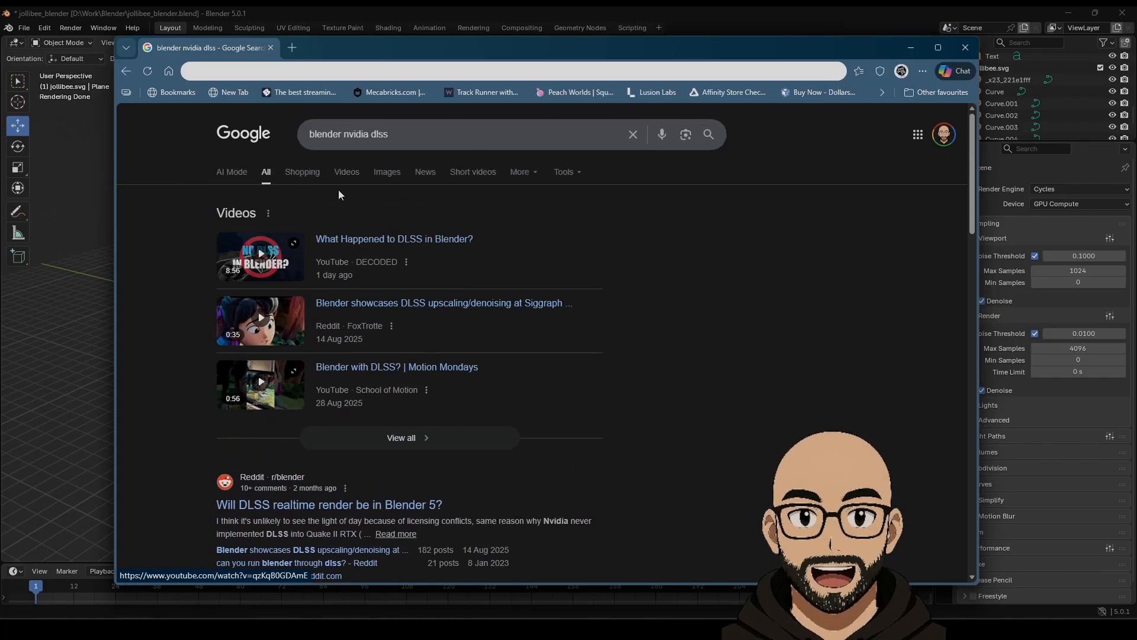
pyautogui.click(346, 172)
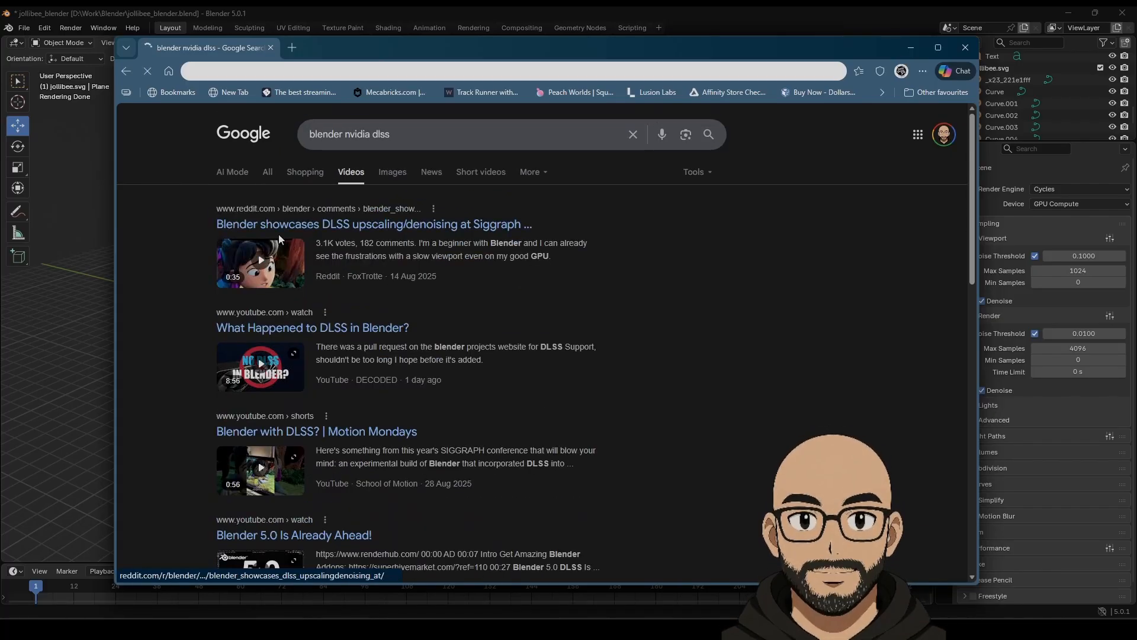
pyautogui.scroll(-4, 156, 318)
pyautogui.scroll(-2, 156, 318)
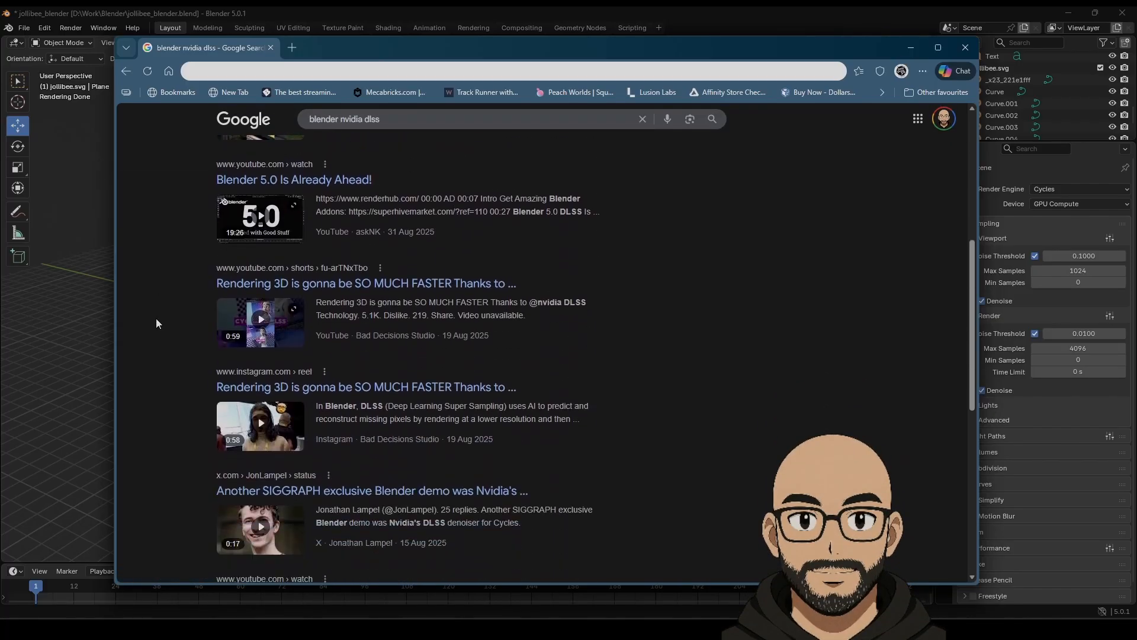
# Play the Instagram reel about faster 3D rendering with DLSS in a maximised window, and close the browser.
pyautogui.click(285, 439)
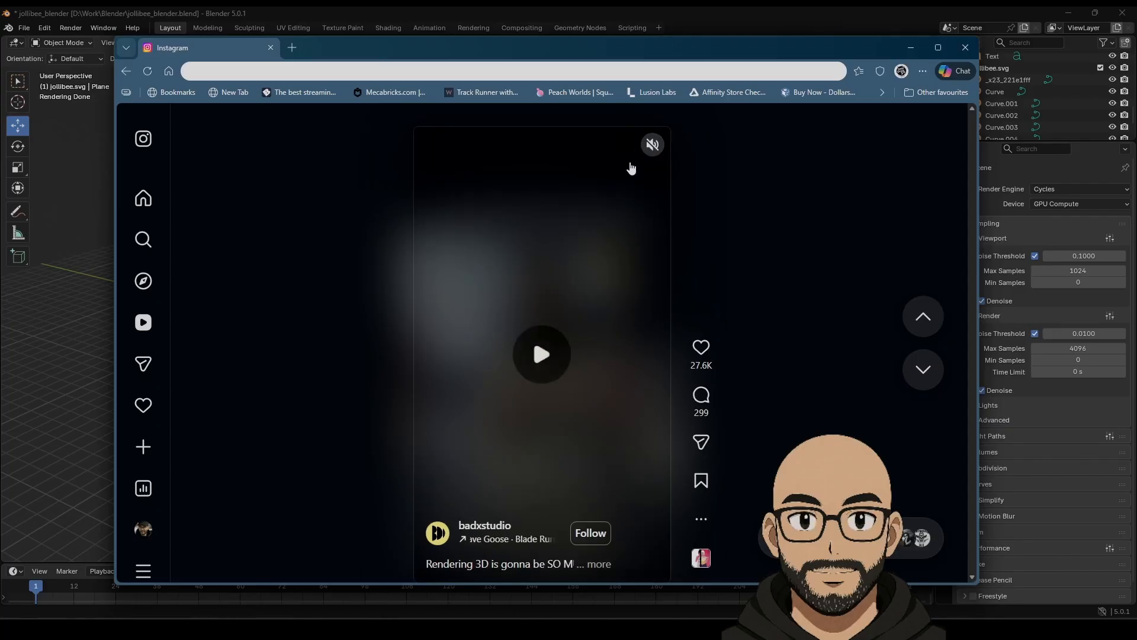
pyautogui.click(560, 354)
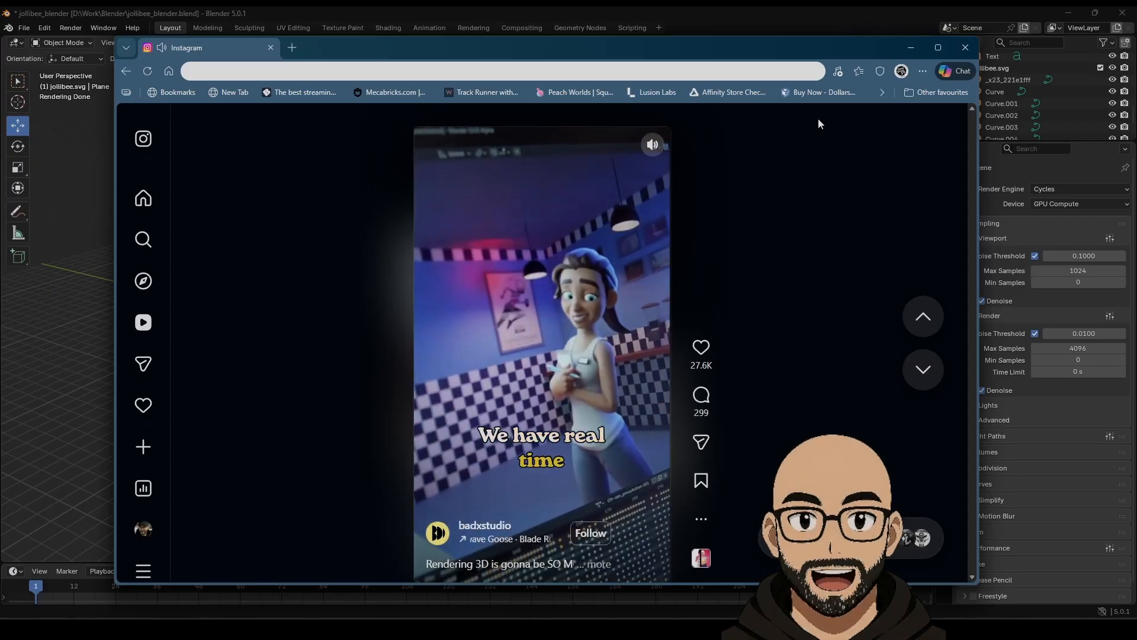
pyautogui.click(938, 47)
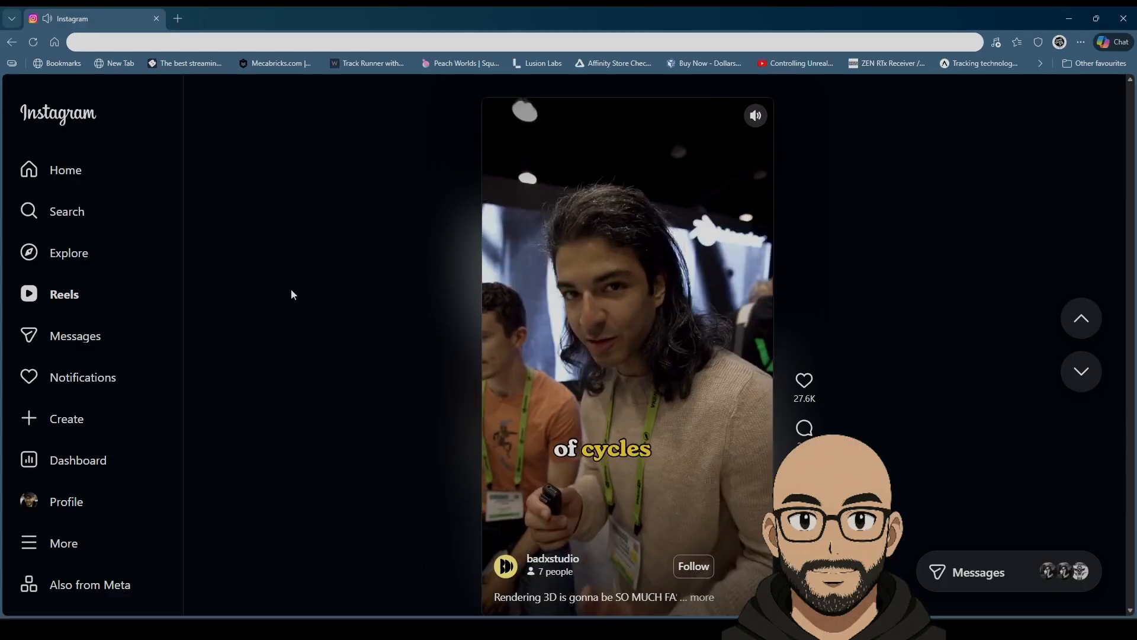
pyautogui.click(1113, 21)
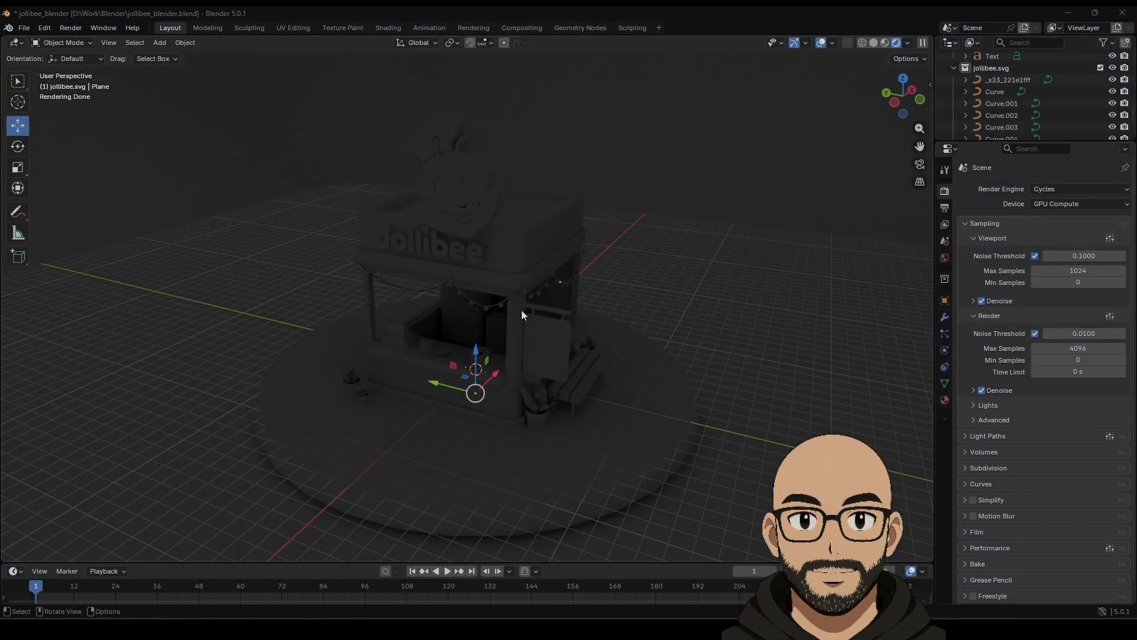
# Turn off Scene World in Blender's viewport lighting and choose the warm-toned indoor HDRI for the preview.
pyautogui.moveTo(521, 311); pyautogui.dragTo(771, 235, button='middle')
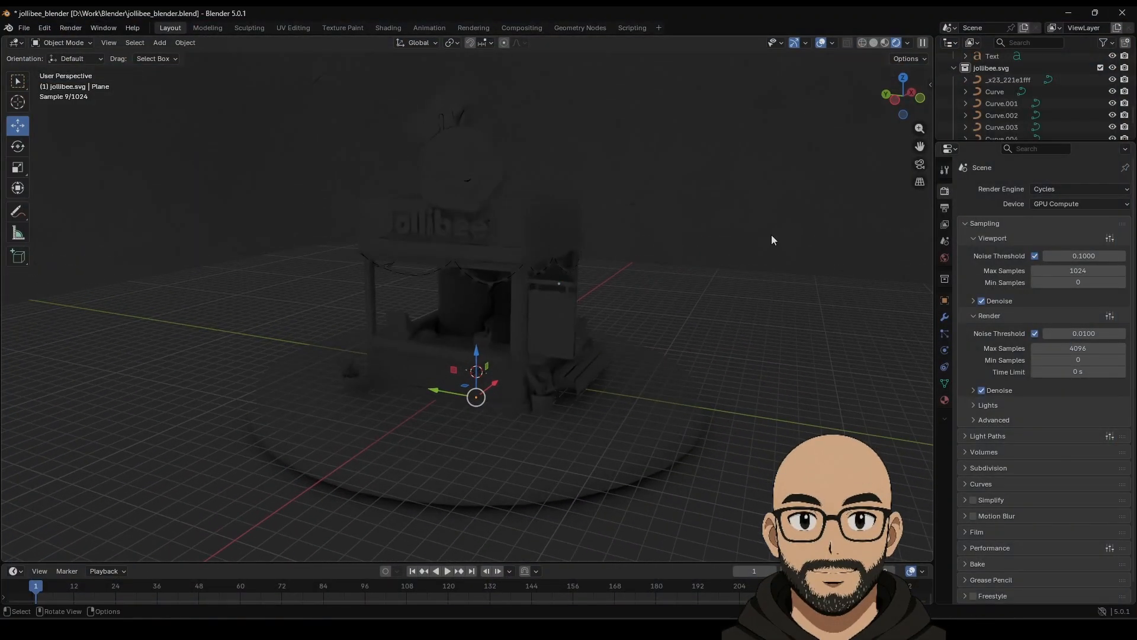
pyautogui.click(908, 43)
pyautogui.click(861, 155)
pyautogui.click(899, 187)
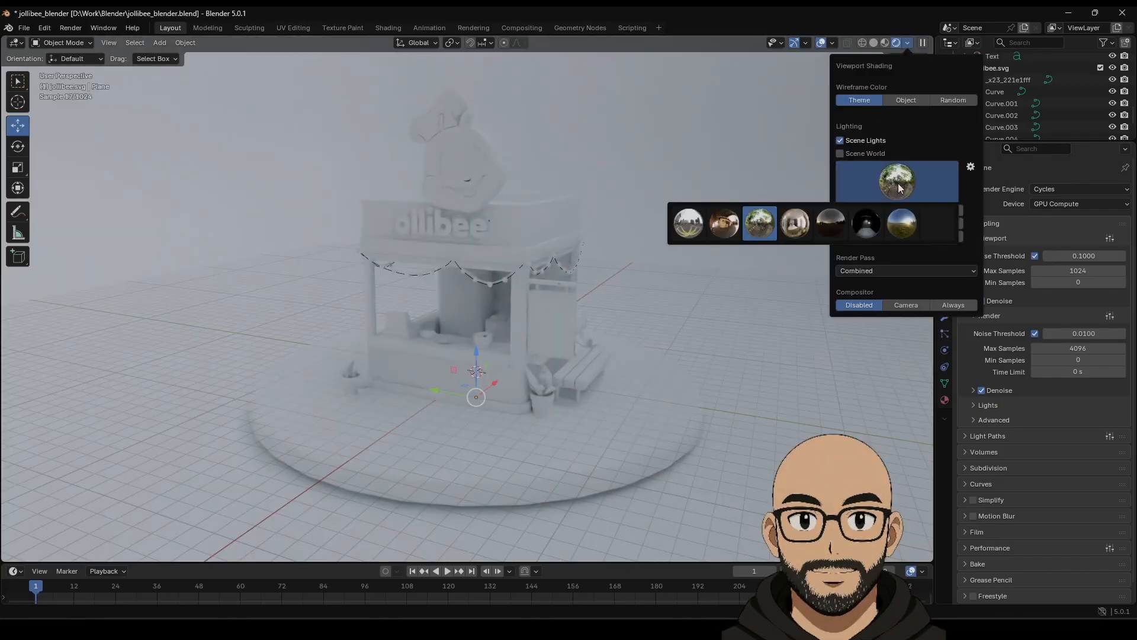
pyautogui.click(720, 230)
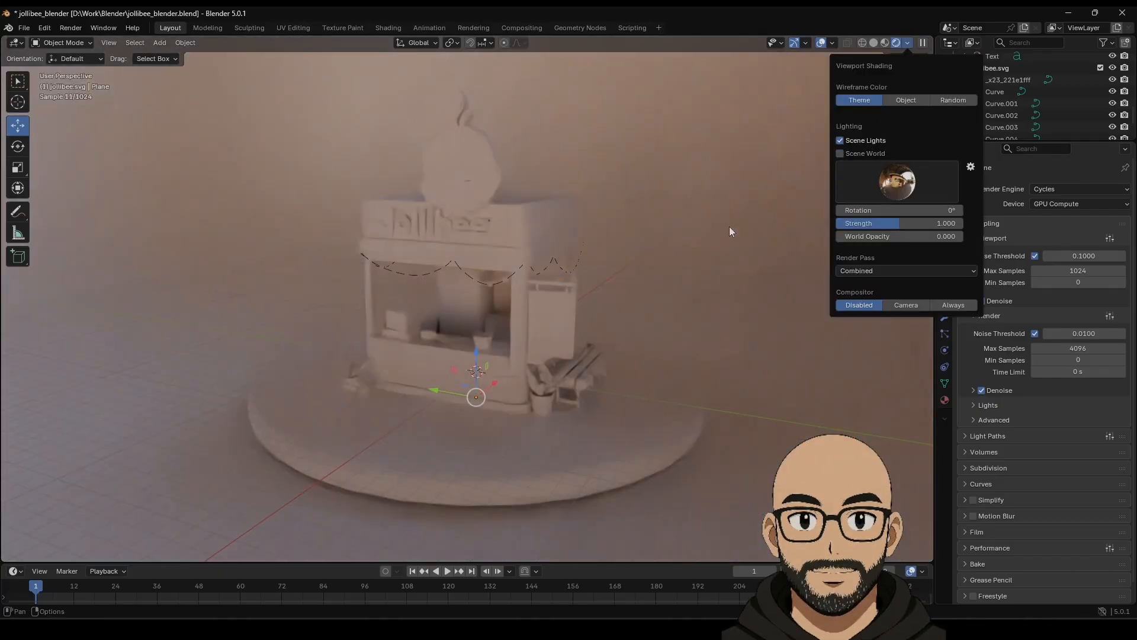
# Compare the city, forest and indoor HDRIs as preview lighting on the stall, ending on the warm-toned indoor one.
pyautogui.click(885, 198)
pyautogui.click(694, 224)
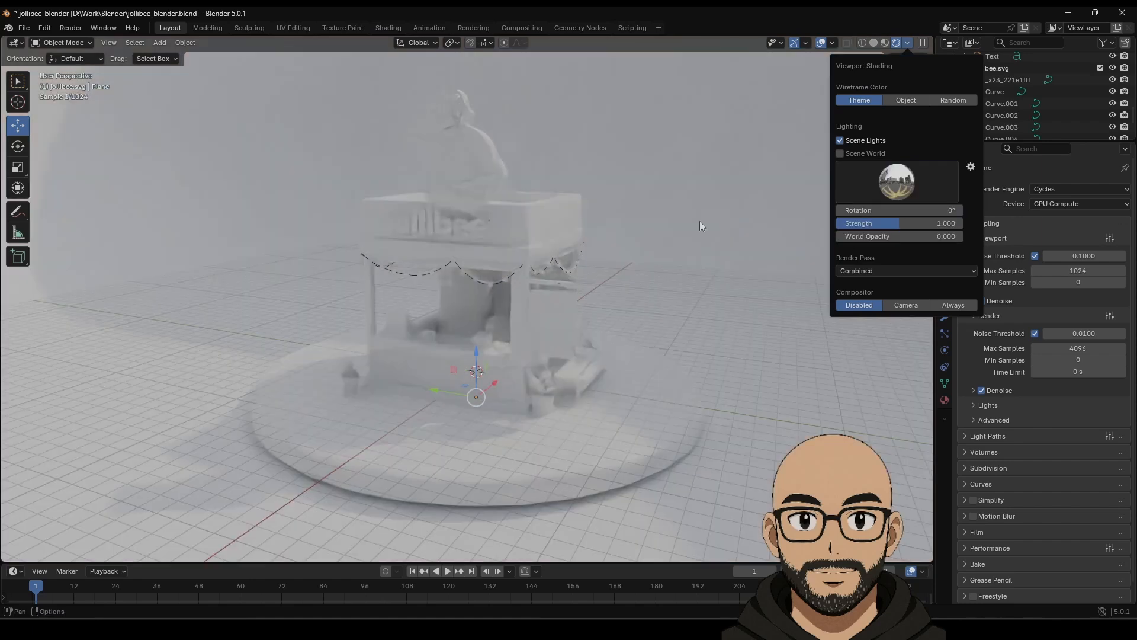
pyautogui.click(909, 186)
pyautogui.click(723, 224)
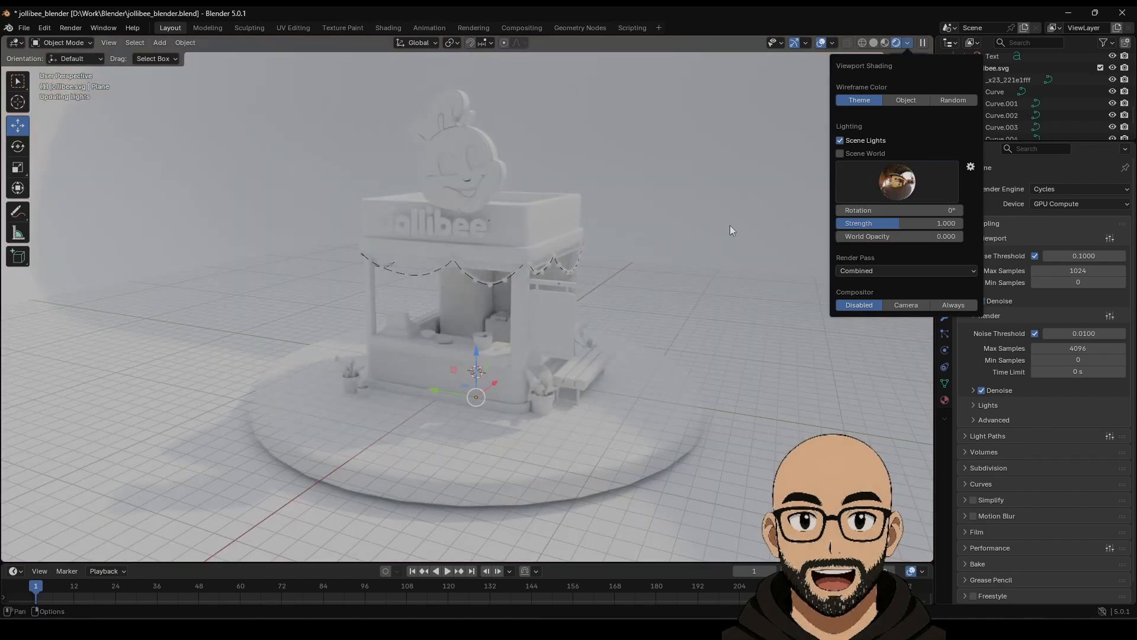
pyautogui.click(901, 187)
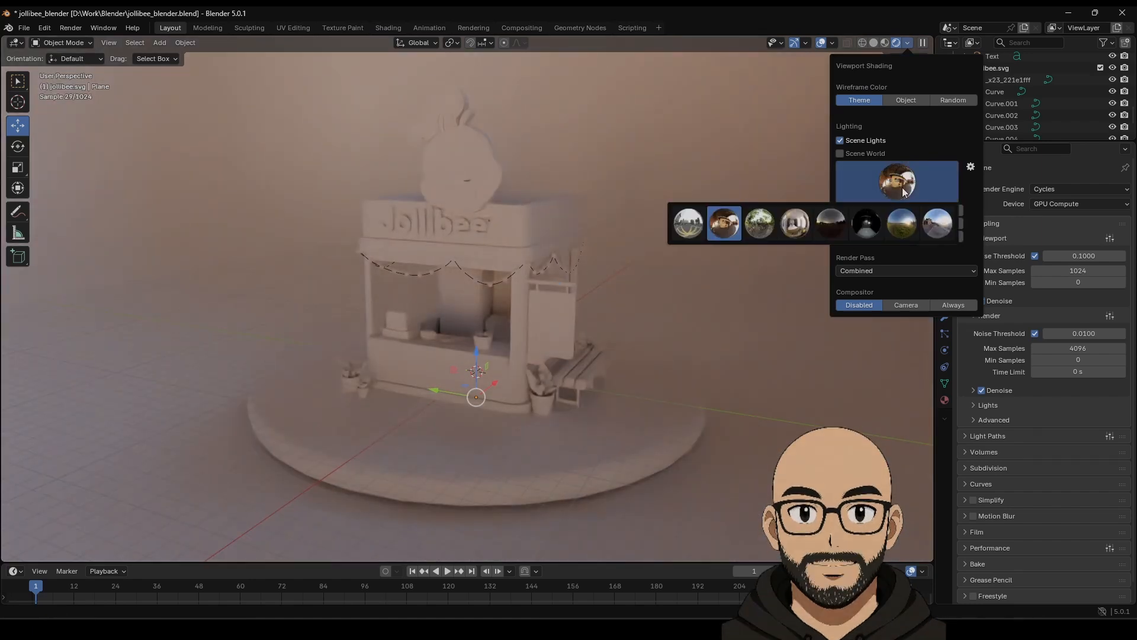
pyautogui.click(770, 229)
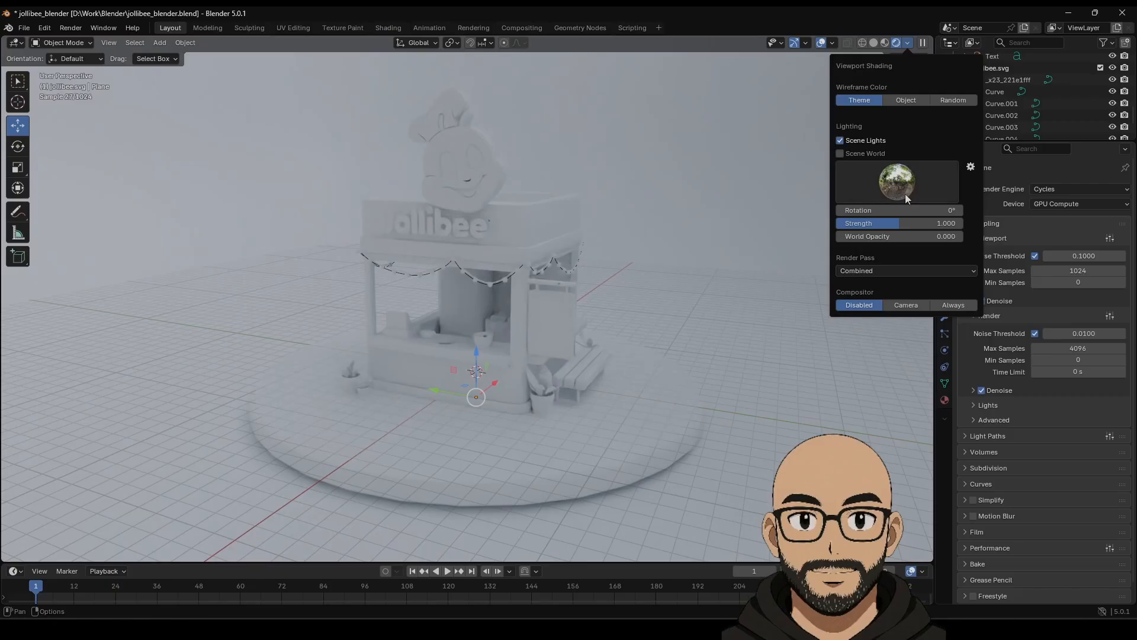
pyautogui.click(909, 188)
pyautogui.click(725, 224)
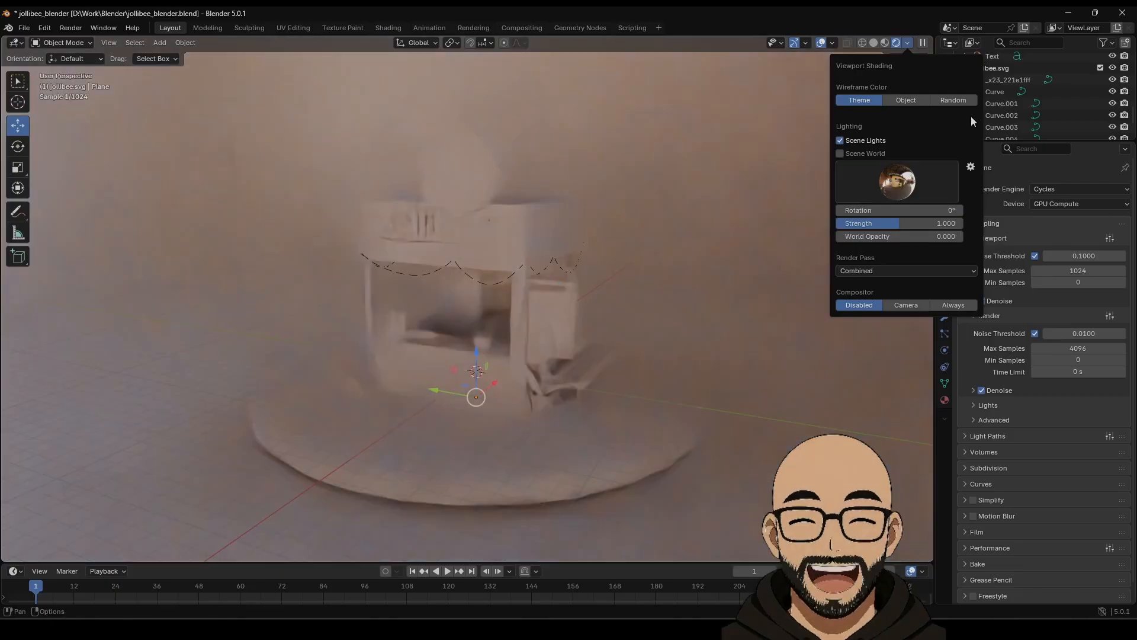
# Rotate the preview HDRI so its light falls on the stall from a different direction, and check the stall under it.
pyautogui.click(906, 43)
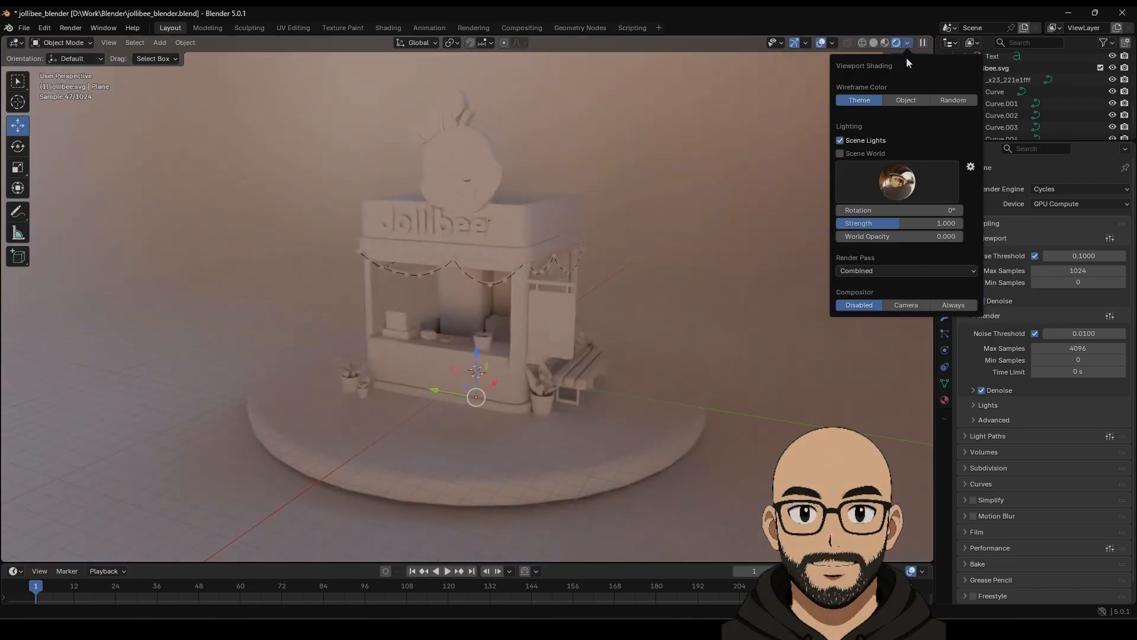
pyautogui.moveTo(875, 211); pyautogui.dragTo(954, 210)
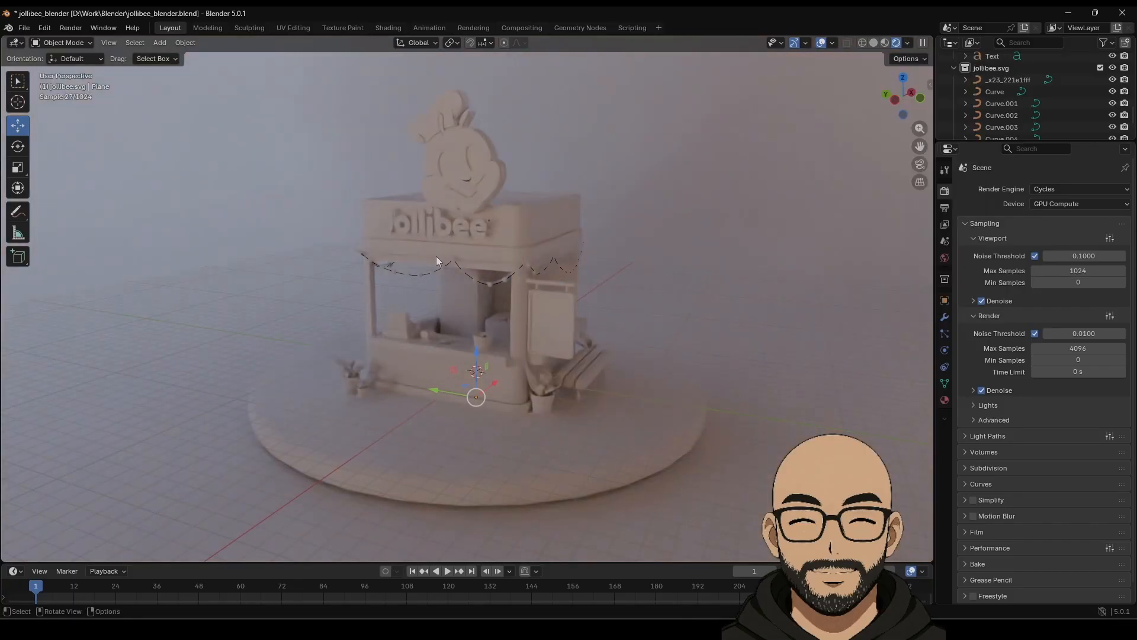
pyautogui.press('g')
pyautogui.moveTo(463, 310); pyautogui.dragTo(464, 303, button='middle')
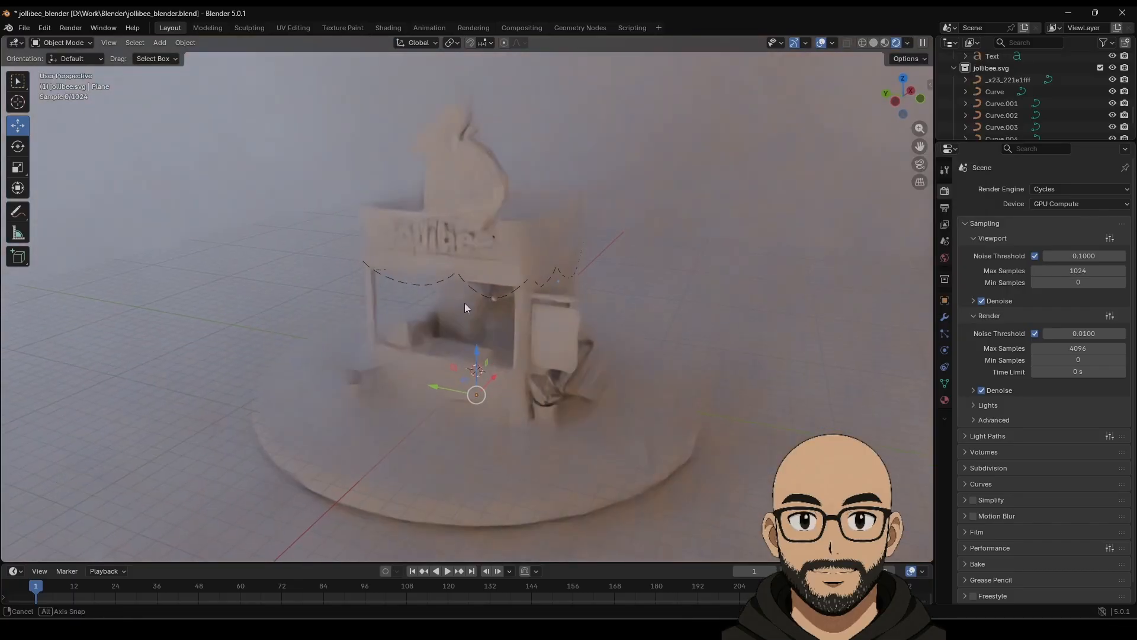
pyautogui.scroll(2, 485, 323)
pyautogui.scroll(-1, 485, 326)
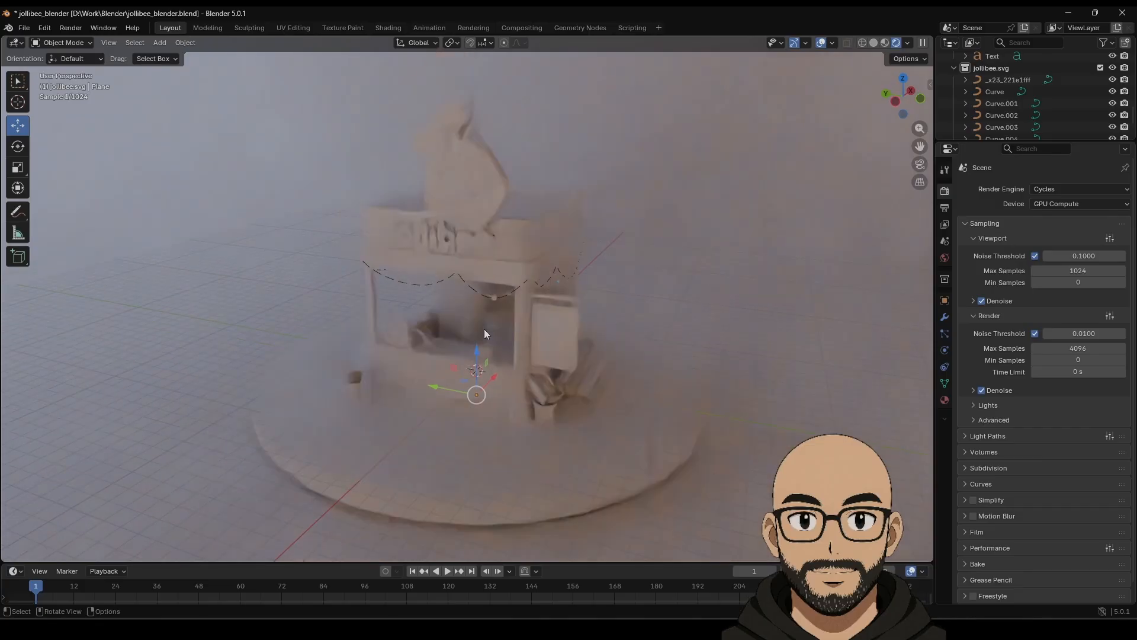
pyautogui.moveTo(485, 329); pyautogui.dragTo(486, 321, button='middle')
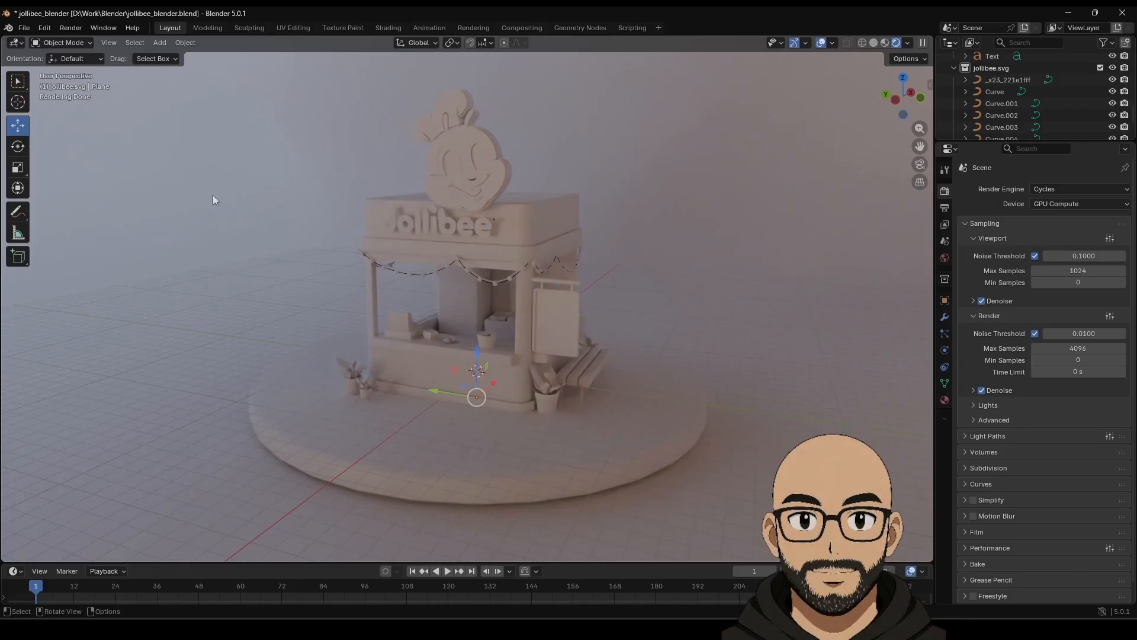
# Split the 3D viewport vertically into two side-by-side views of about equal width.
pyautogui.scroll(-5, 460, 275)
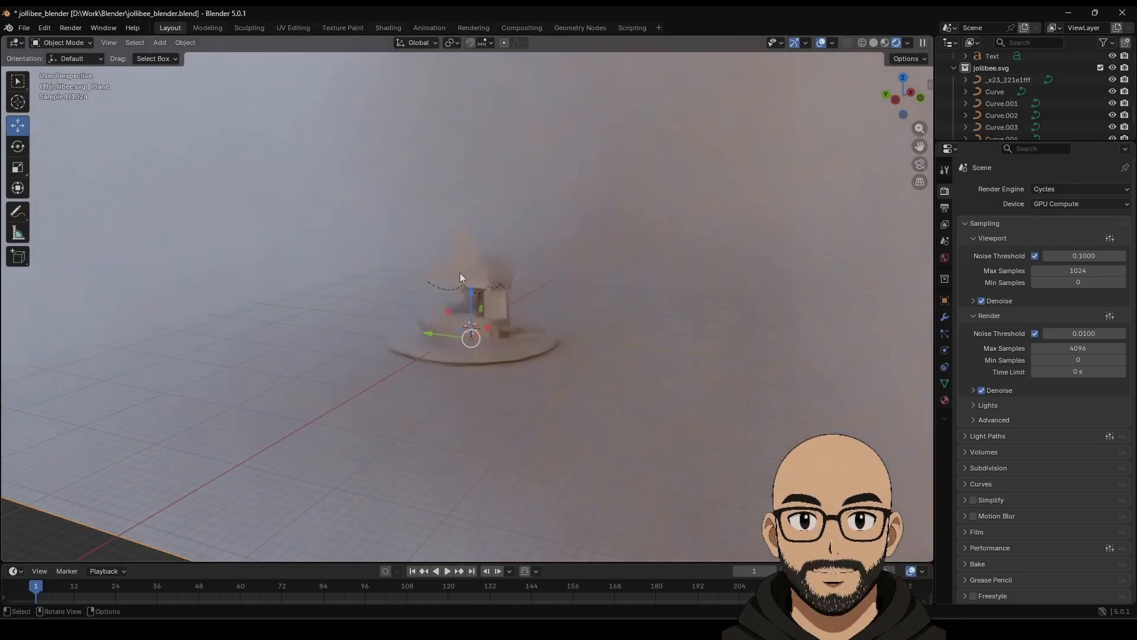
pyautogui.rightClick(934, 177)
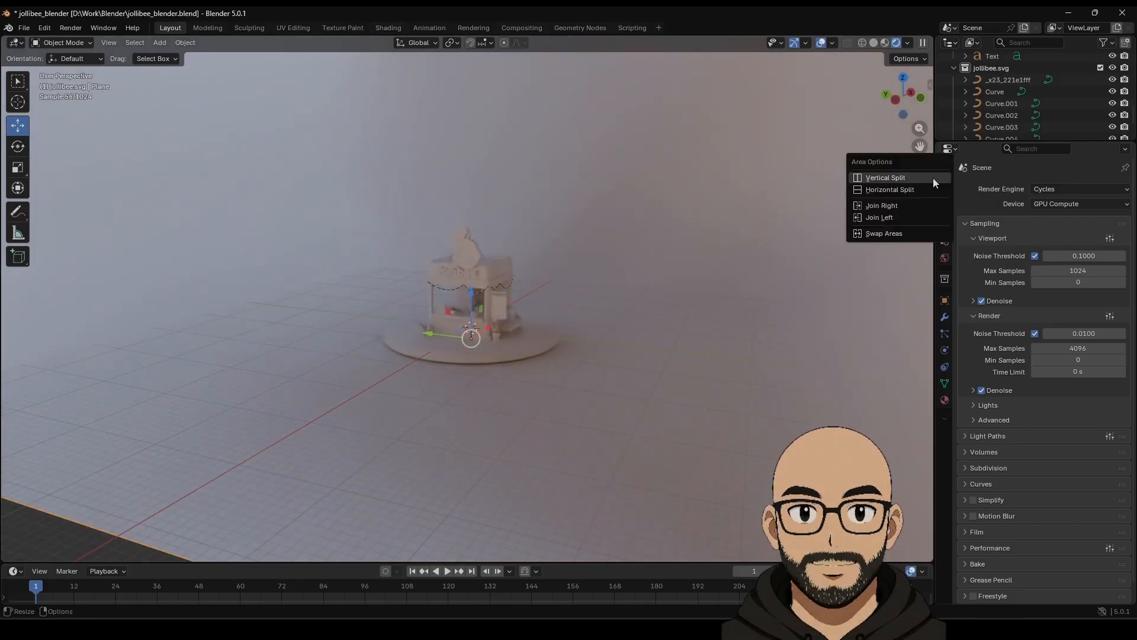
pyautogui.click(900, 179)
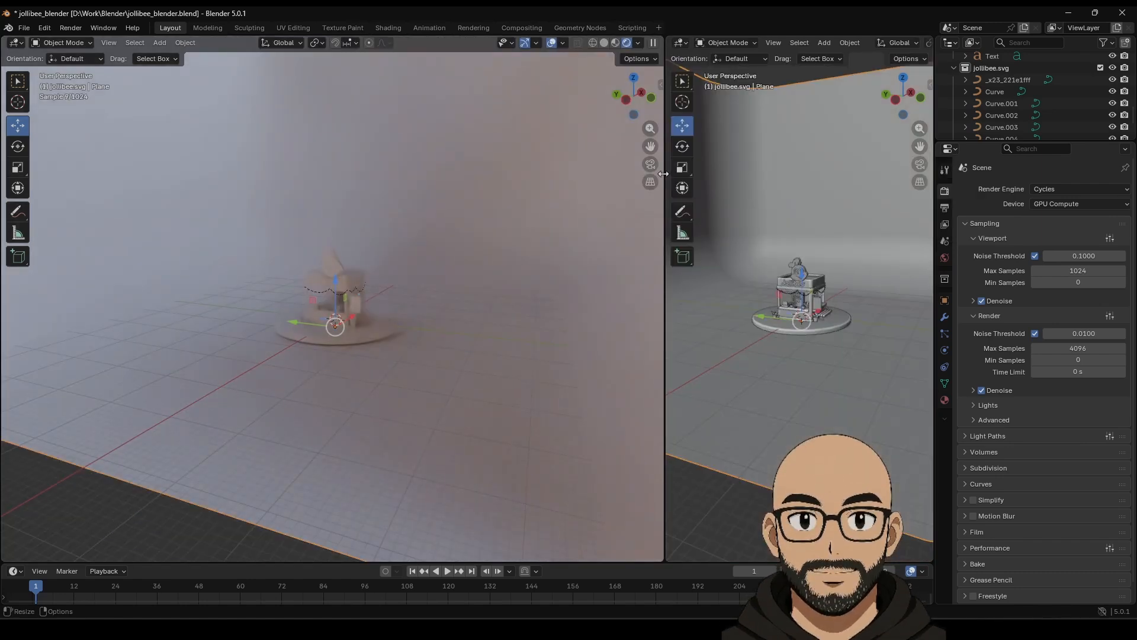
pyautogui.click(485, 180)
pyautogui.scroll(4, 248, 318)
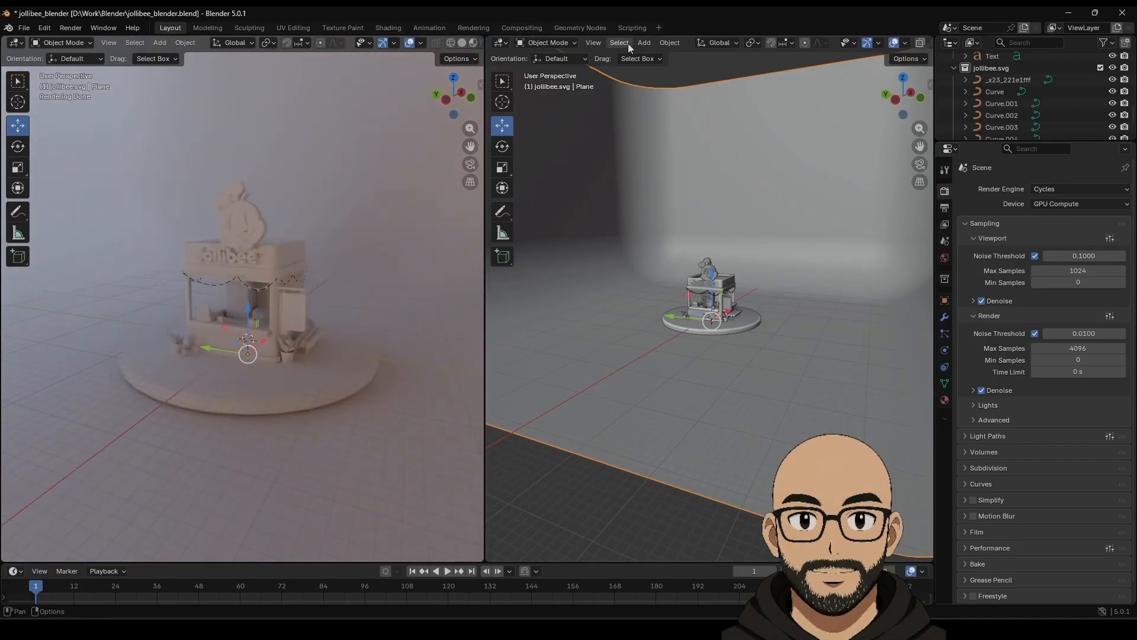
# Add a camera to the scene and look through it in the rendered viewport.
pyautogui.click(643, 42)
pyautogui.click(664, 238)
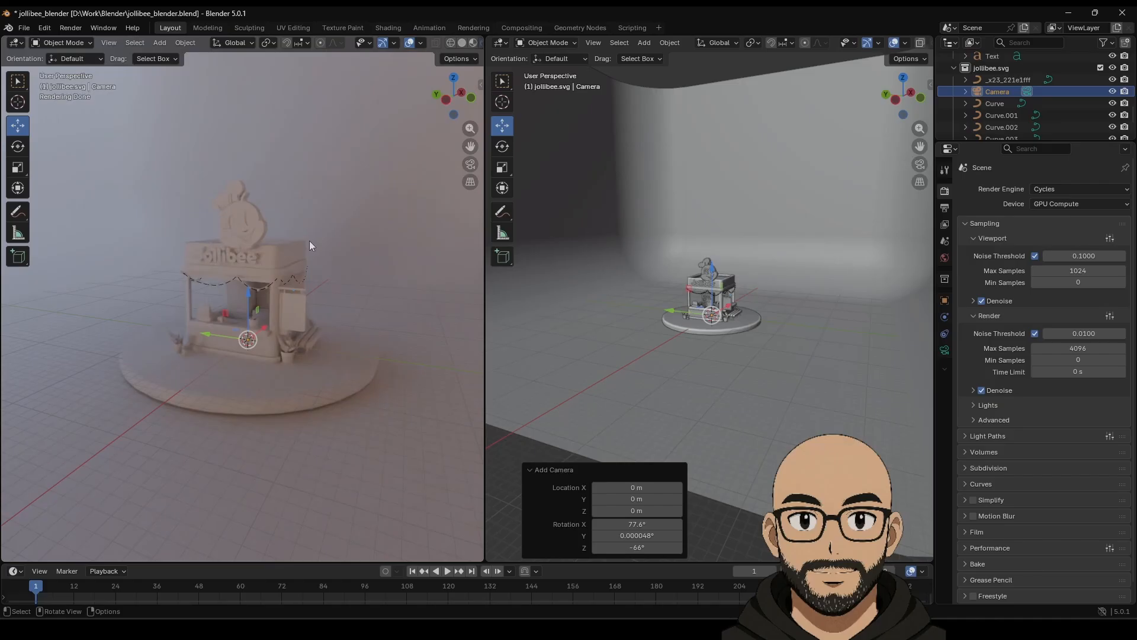
pyautogui.press('KP_0')
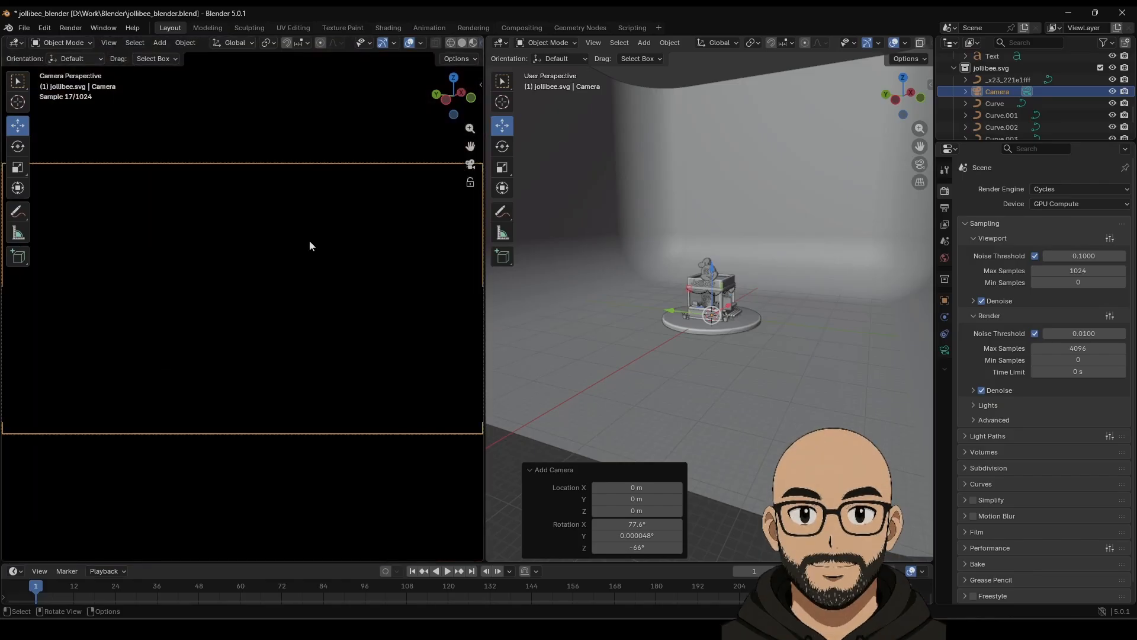
# Lock the camera to the view in the rendered viewport.
pyautogui.press('n')
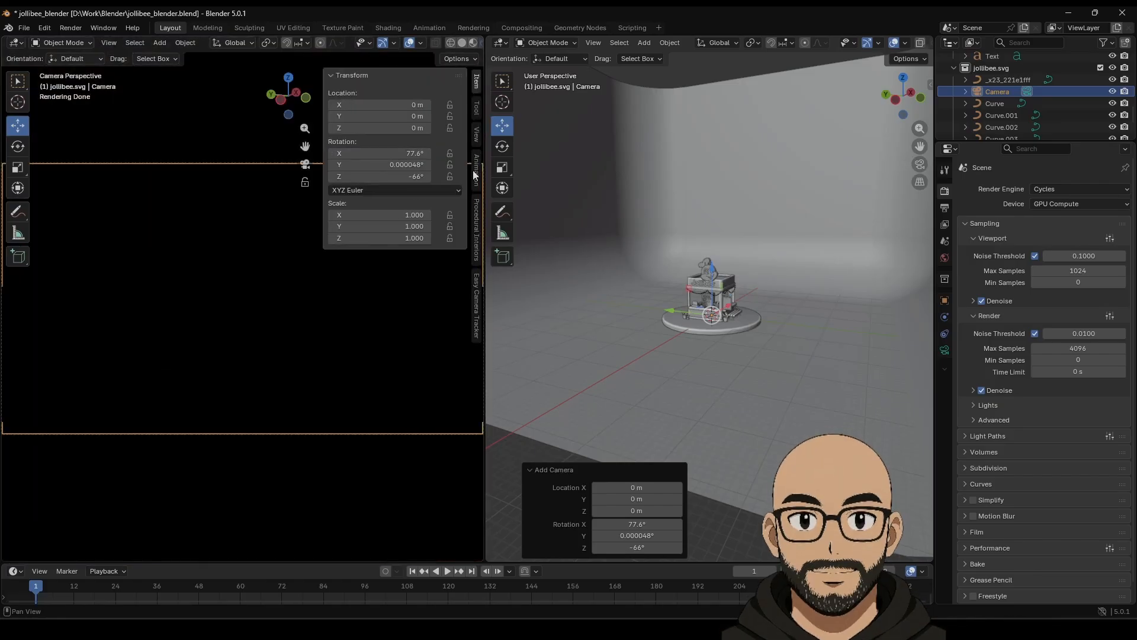
pyautogui.click(474, 135)
pyautogui.click(389, 237)
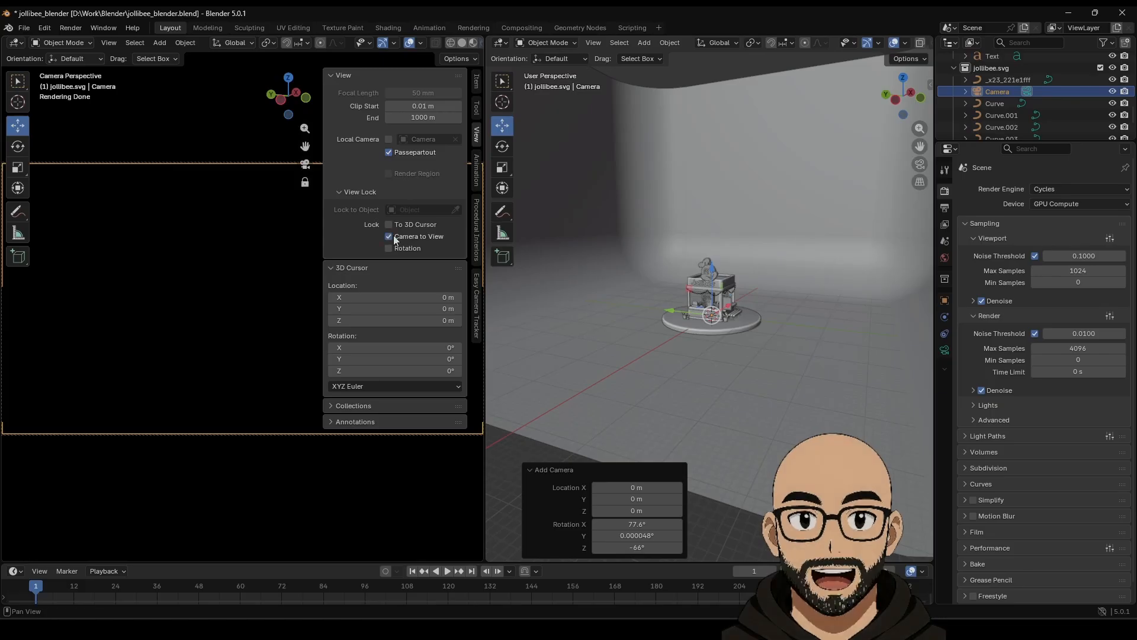
pyautogui.press('n')
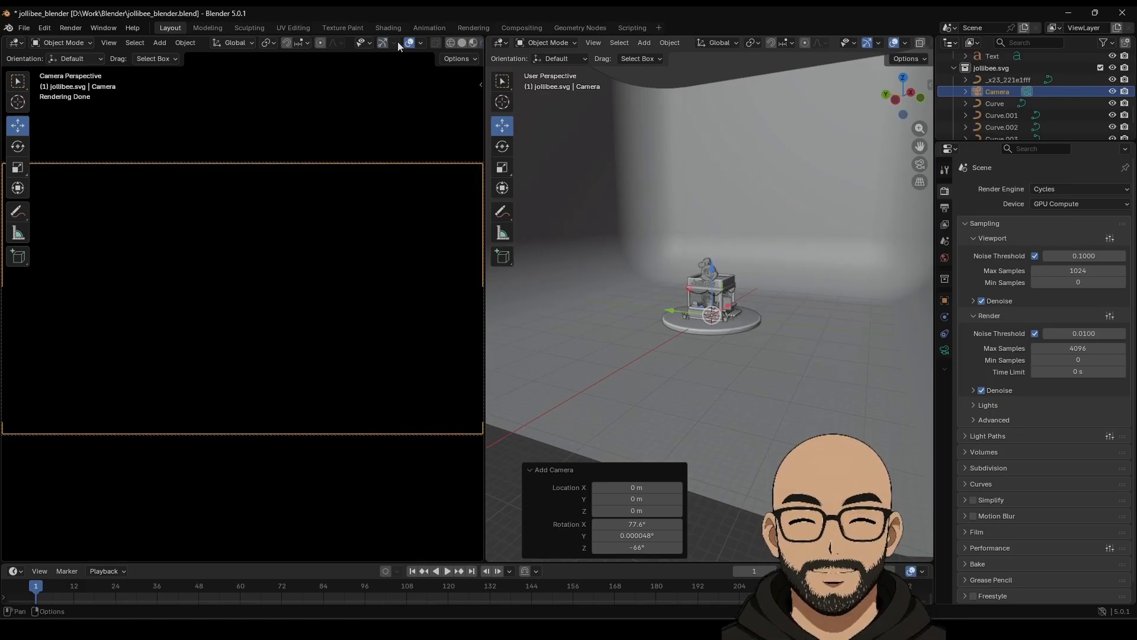
# Hide the overlays in the camera viewport and set the camera's passepartout to 1.000.
pyautogui.click(408, 43)
pyautogui.click(947, 353)
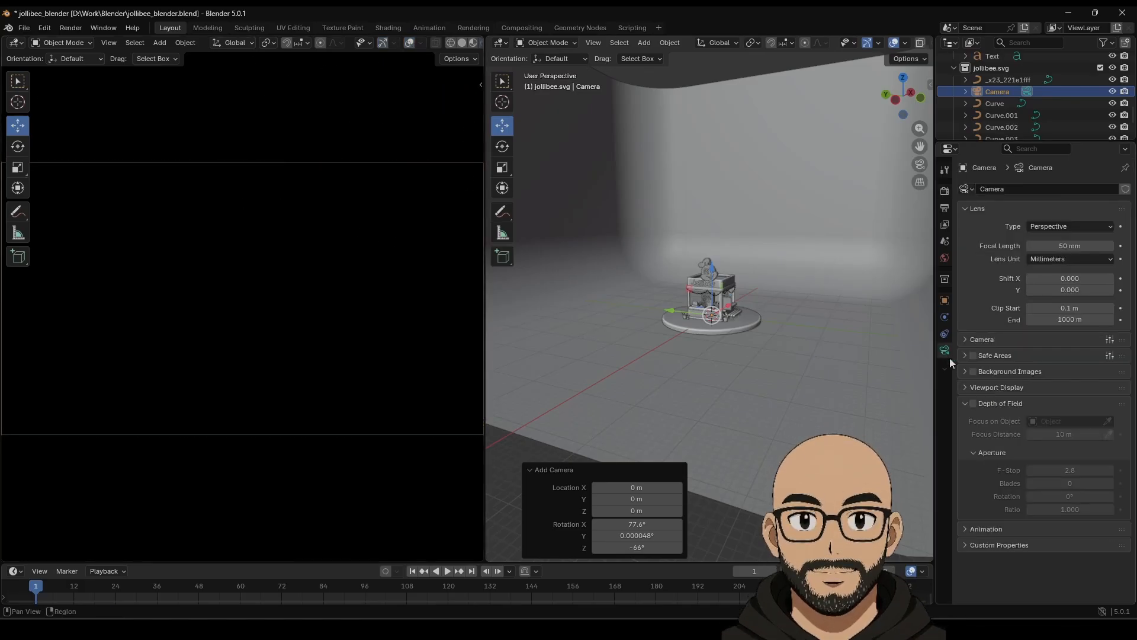
pyautogui.click(966, 389)
pyautogui.moveTo(1072, 476); pyautogui.dragTo(1113, 476)
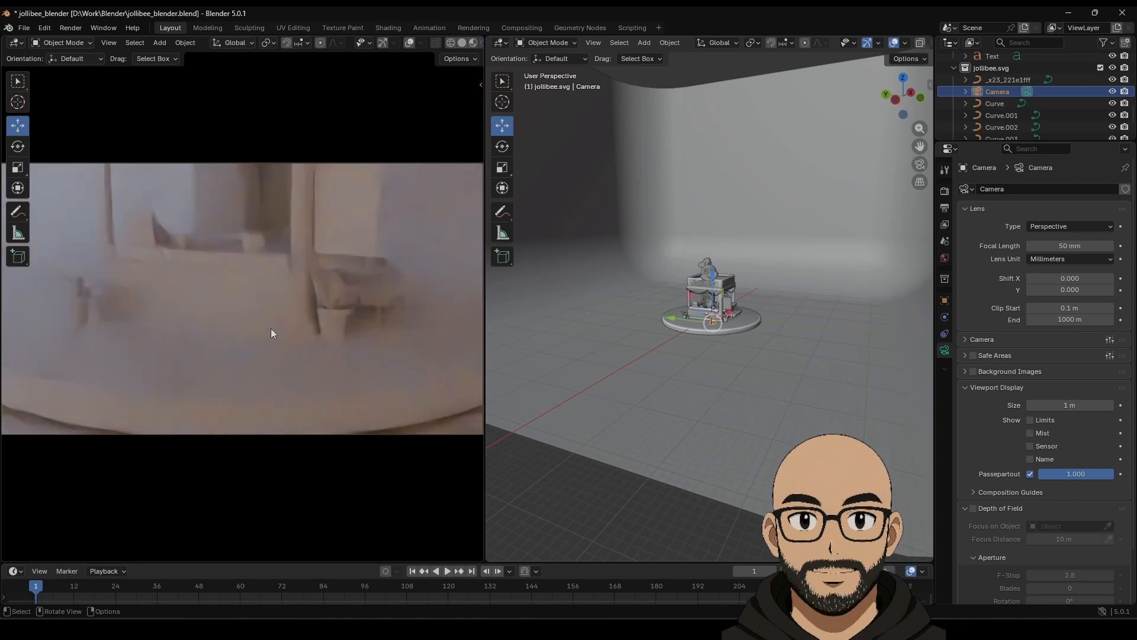
# Move the locked camera back and reposition it so the whole stall and its round base are framed.
pyautogui.keyDown('shift'); pyautogui.moveTo(297, 263); pyautogui.dragTo(271, 315, button='middle'); pyautogui.keyUp('shift')
pyautogui.scroll(-2, 300, 308)
pyautogui.scroll(-1, 261, 322)
pyautogui.scroll(3, 261, 322)
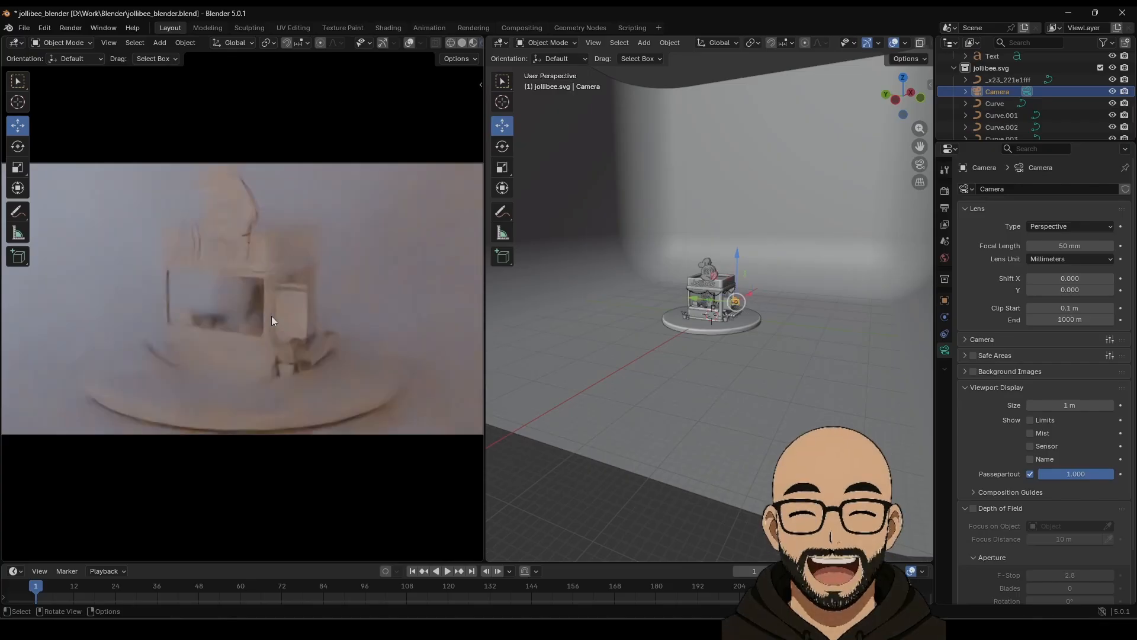
pyautogui.moveTo(271, 315); pyautogui.dragTo(266, 315, button='middle')
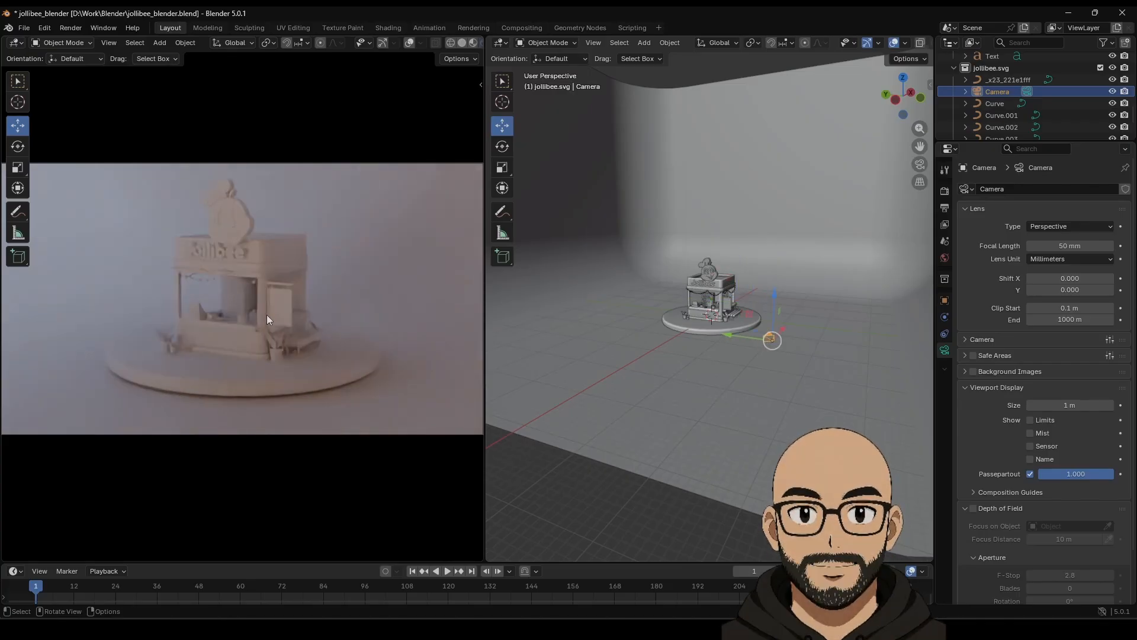
# Reduce the Bevel modifier amount on the stall's round base to 0.12 m.
pyautogui.click(231, 388)
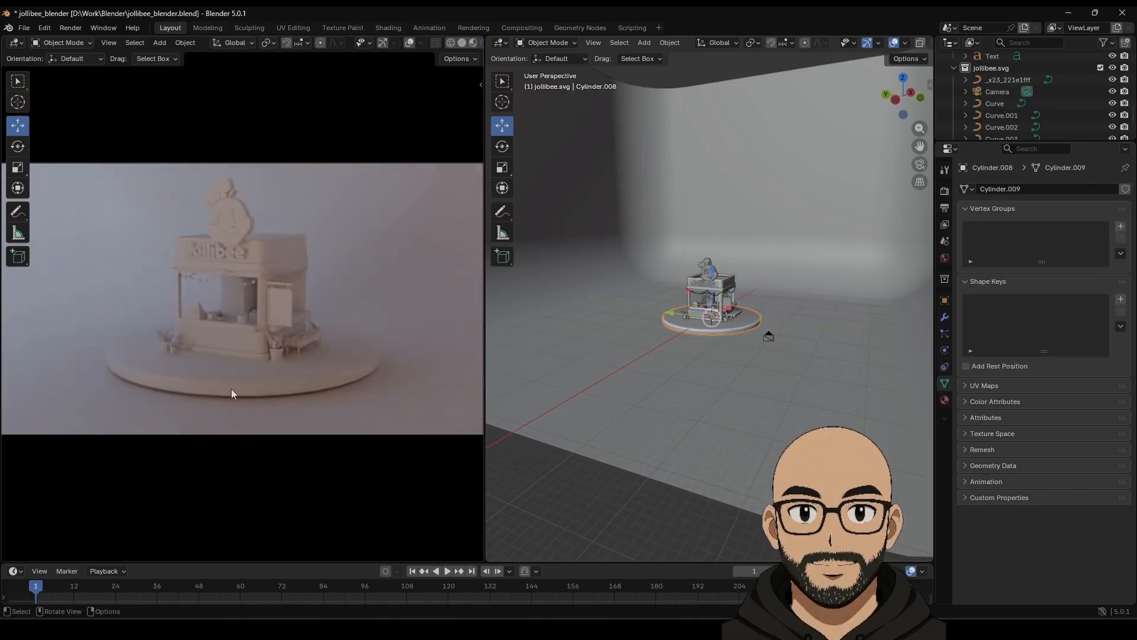
pyautogui.press('KP_Decimal')
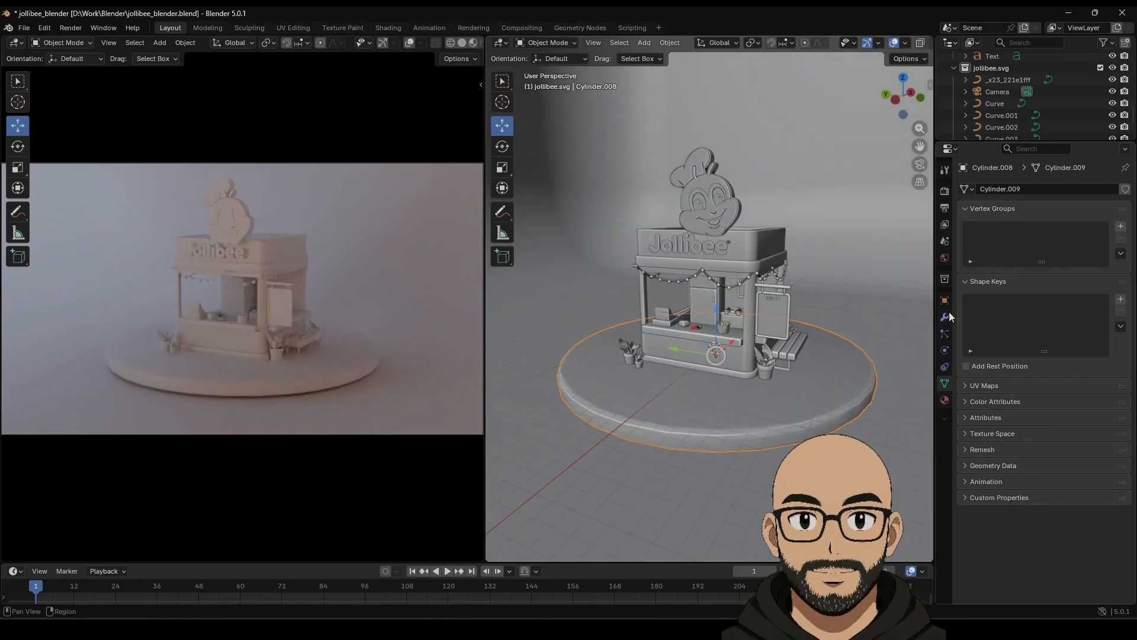
pyautogui.click(945, 317)
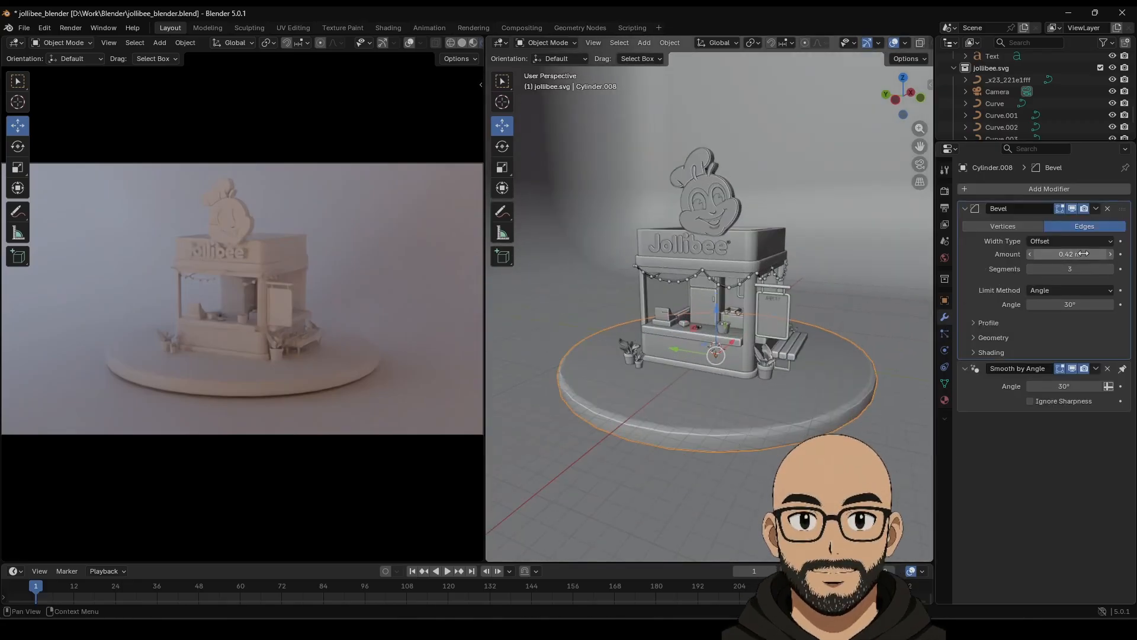
pyautogui.moveTo(1083, 253); pyautogui.dragTo(1063, 254)
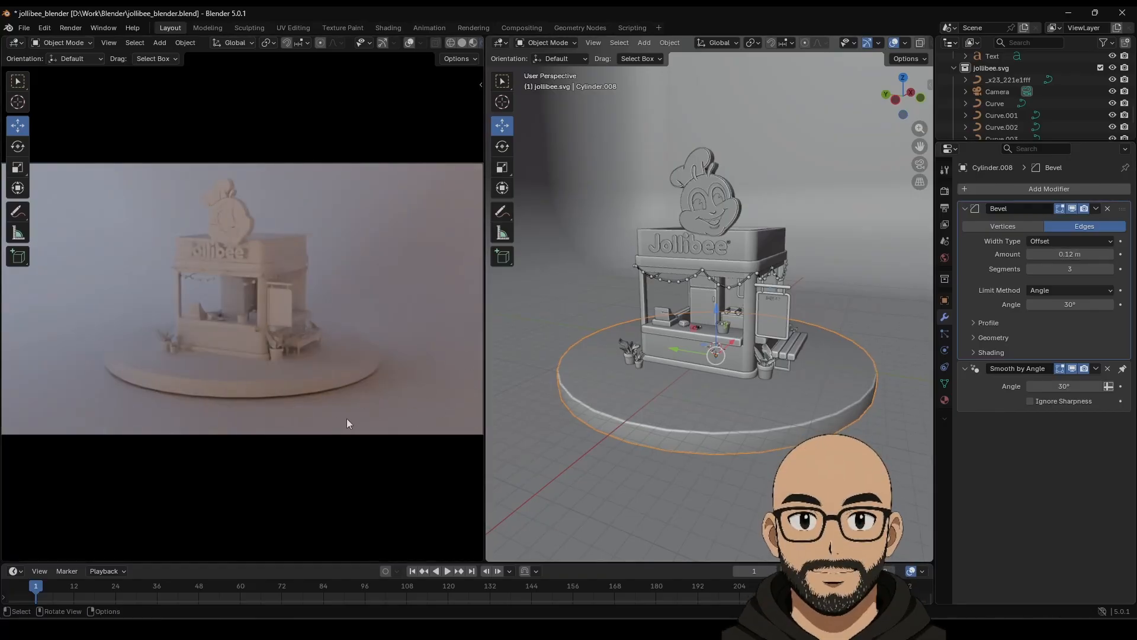
# Check the base in the camera view and save the jollibee_blender.blend file.
pyautogui.scroll(1, 257, 320)
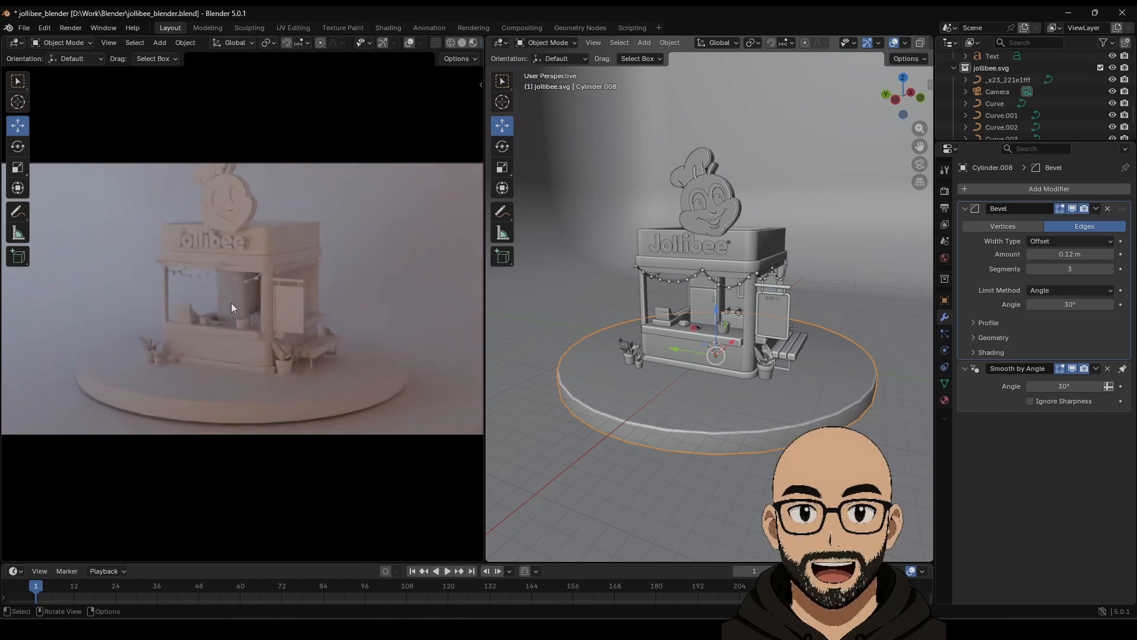
pyautogui.scroll(-1, 227, 273)
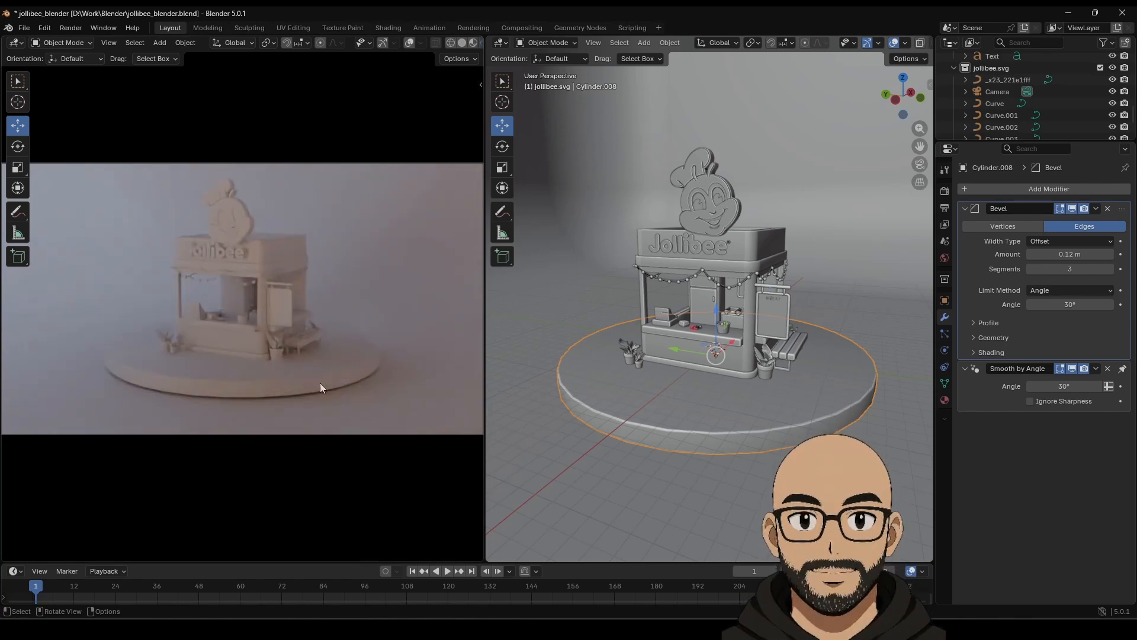
pyautogui.click(32, 26)
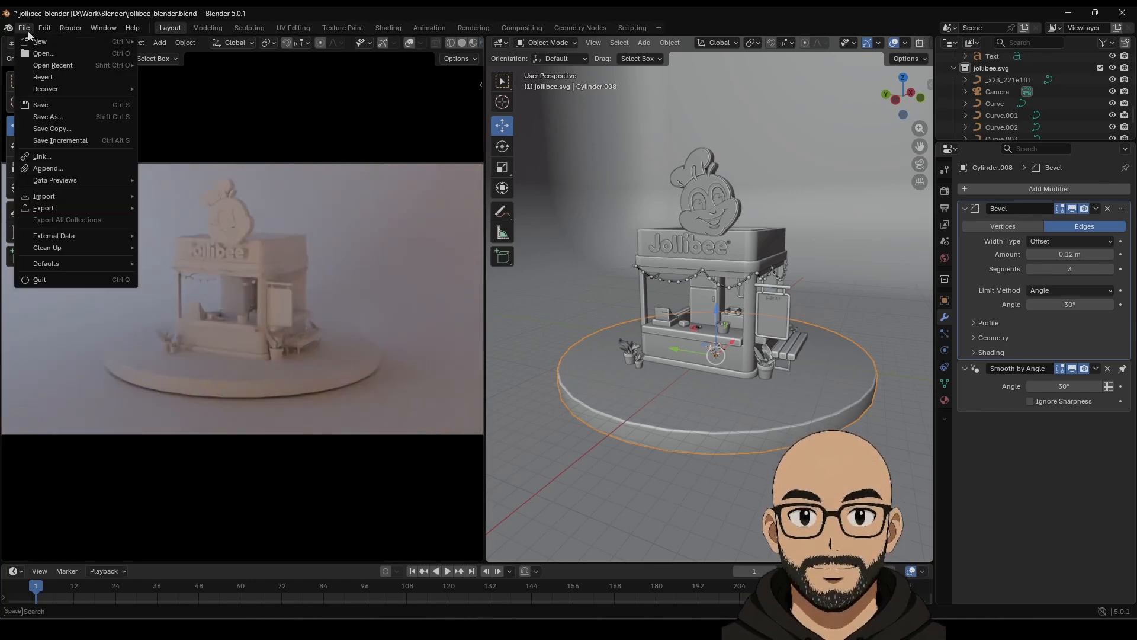
pyautogui.click(43, 114)
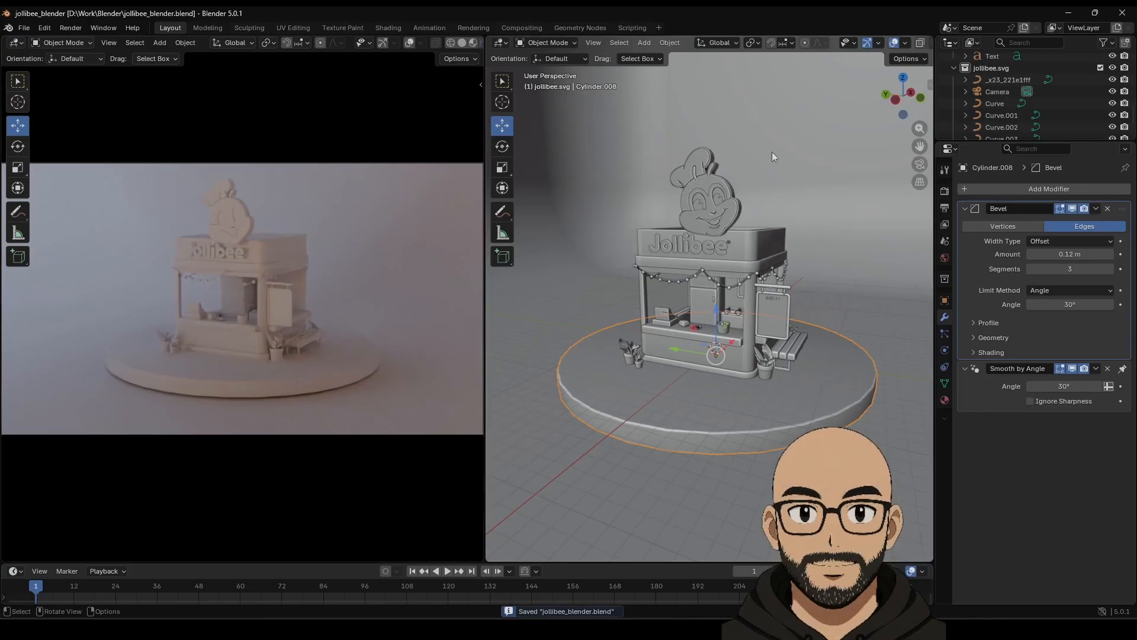
# Split the solid-shaded viewport horizontally and turn the new area beneath it into an Asset Browser.
pyautogui.rightClick(548, 562)
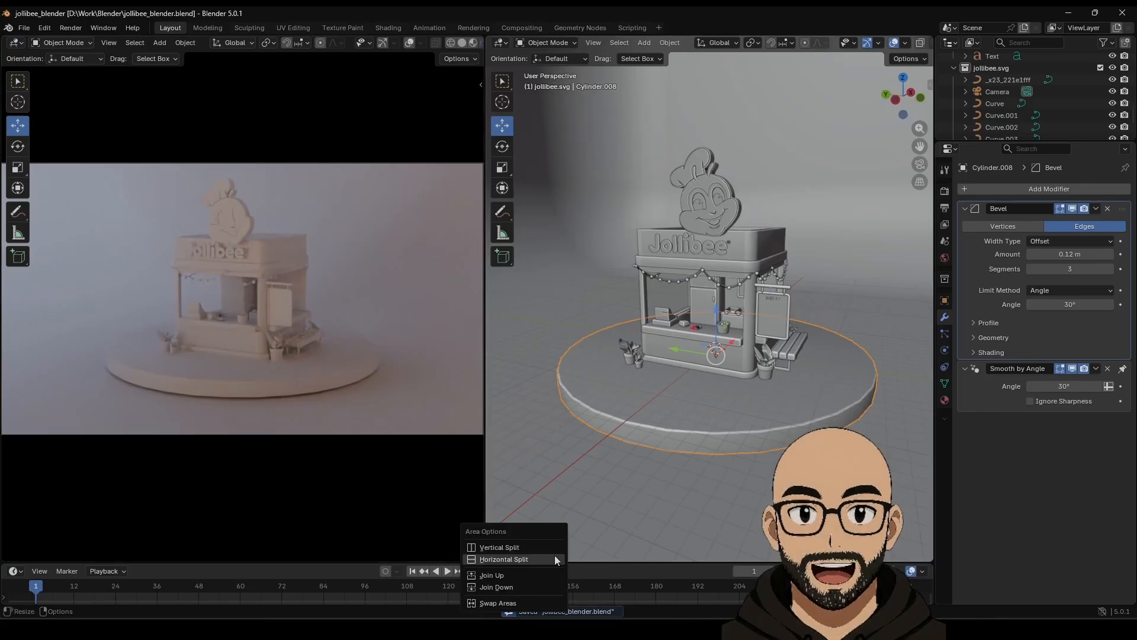
pyautogui.click(515, 544)
pyautogui.click(606, 323)
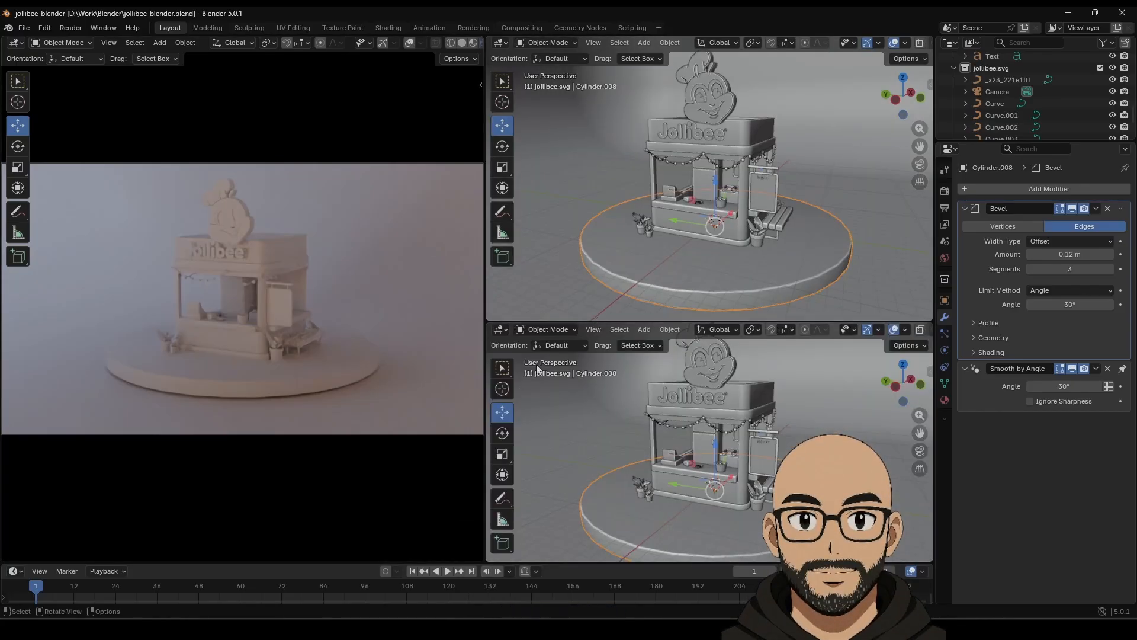
pyautogui.click(503, 331)
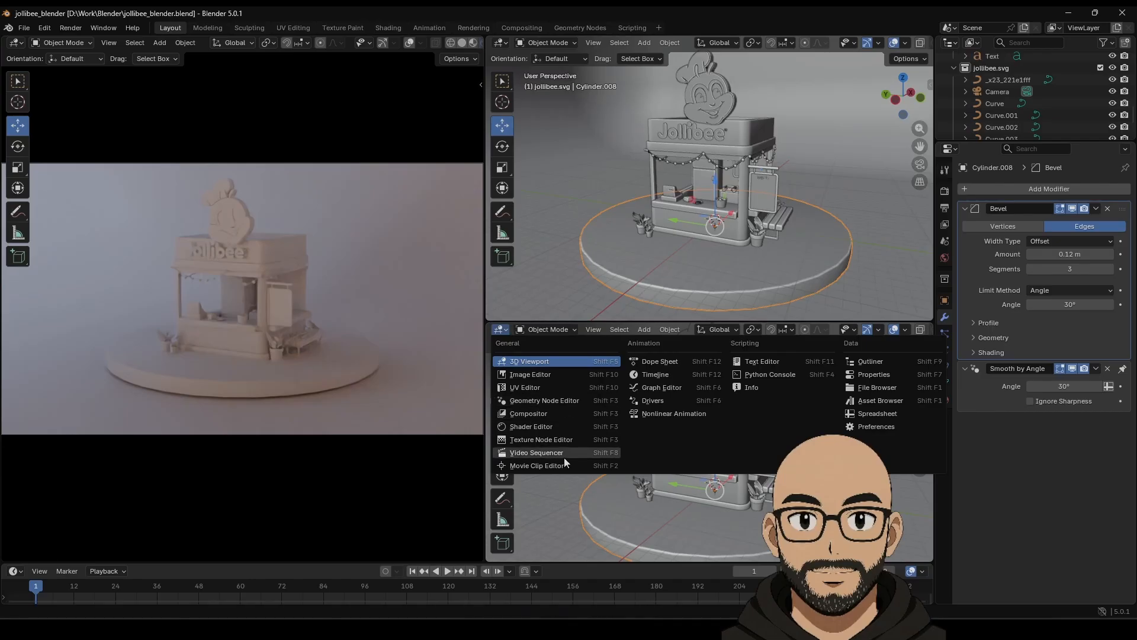
pyautogui.click(880, 401)
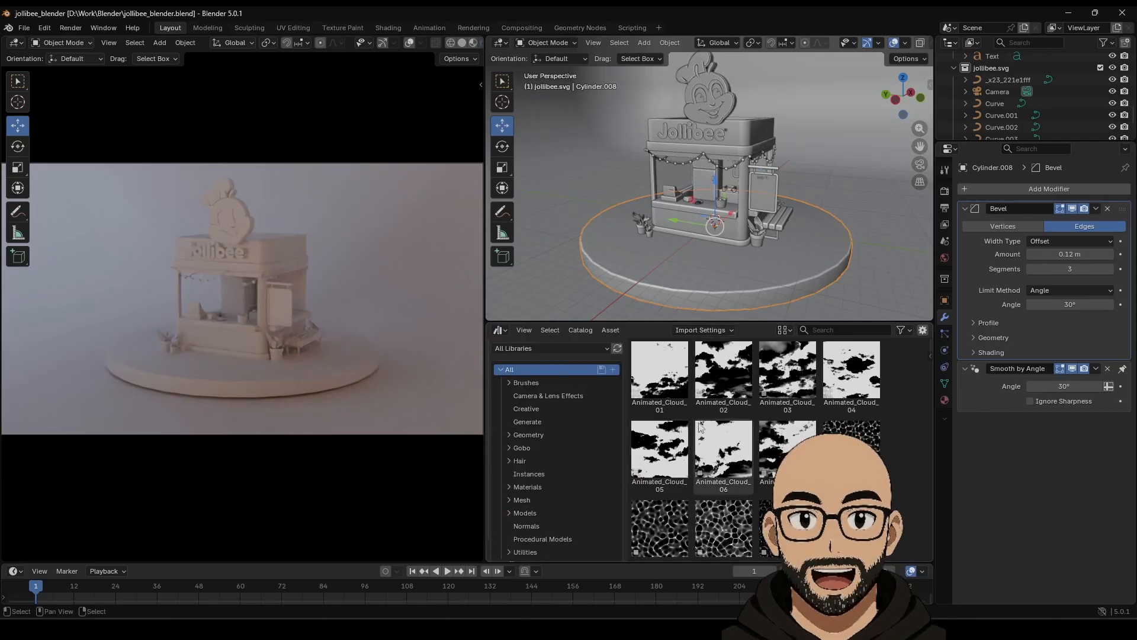
# Place the forest08 palm light from the asset library beside the stall and shrink the Asset Browser to enlarge the 3D viewport.
pyautogui.scroll(-5, 755, 473)
pyautogui.scroll(-10, 754, 473)
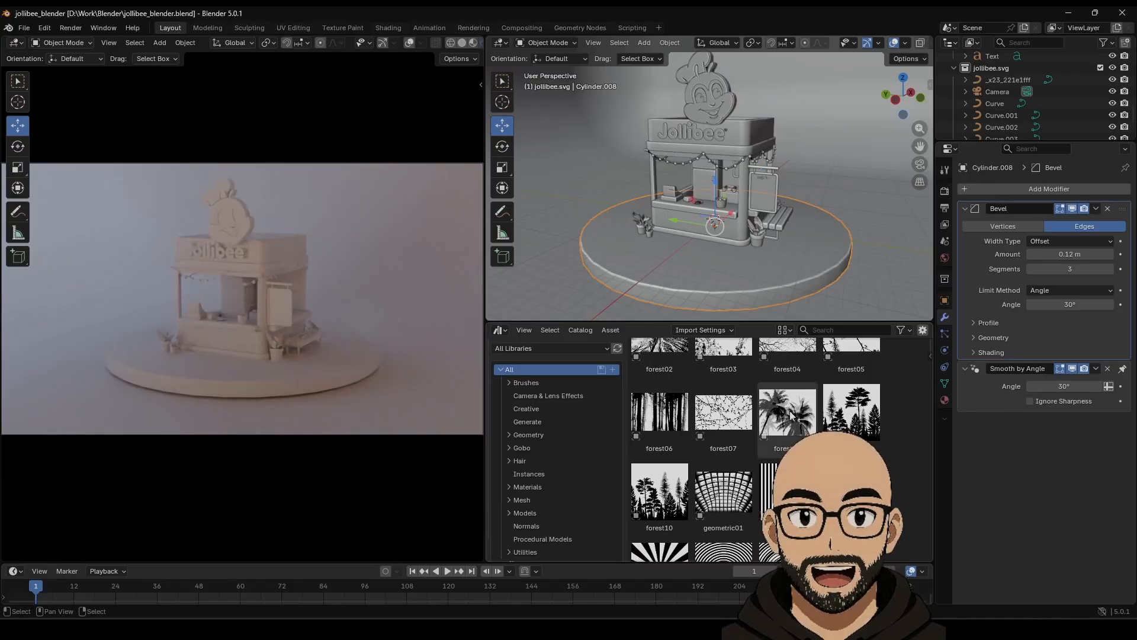
pyautogui.moveTo(788, 413); pyautogui.dragTo(795, 244)
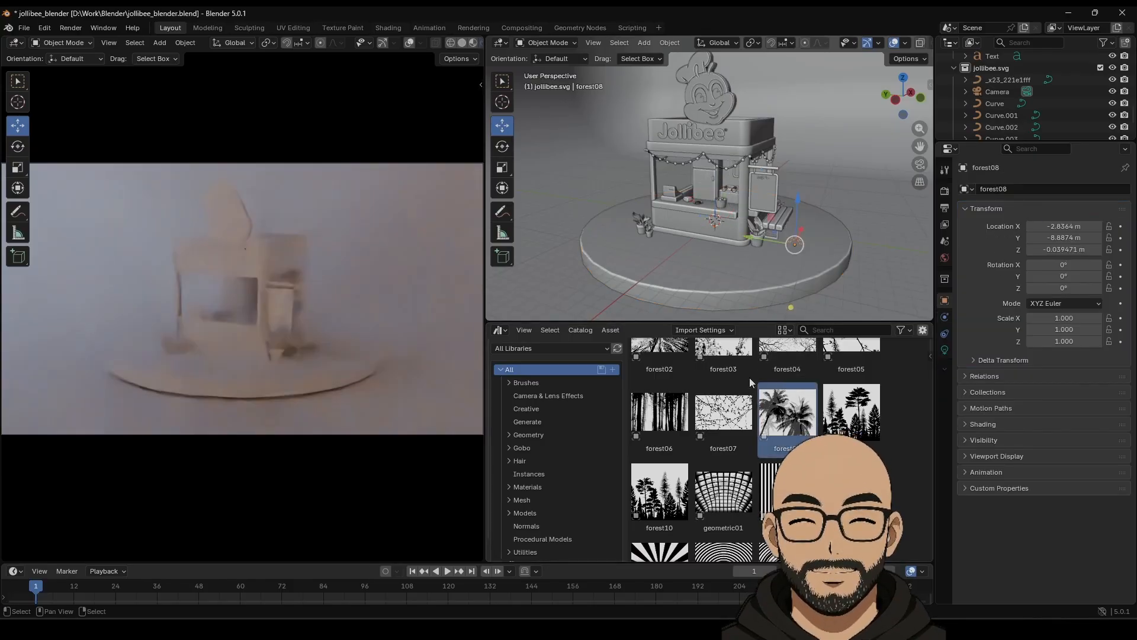
pyautogui.moveTo(732, 323); pyautogui.dragTo(732, 505)
# Raise the forest08 light high above the stall, to a Z location of about 39 m.
pyautogui.scroll(-6, 784, 425)
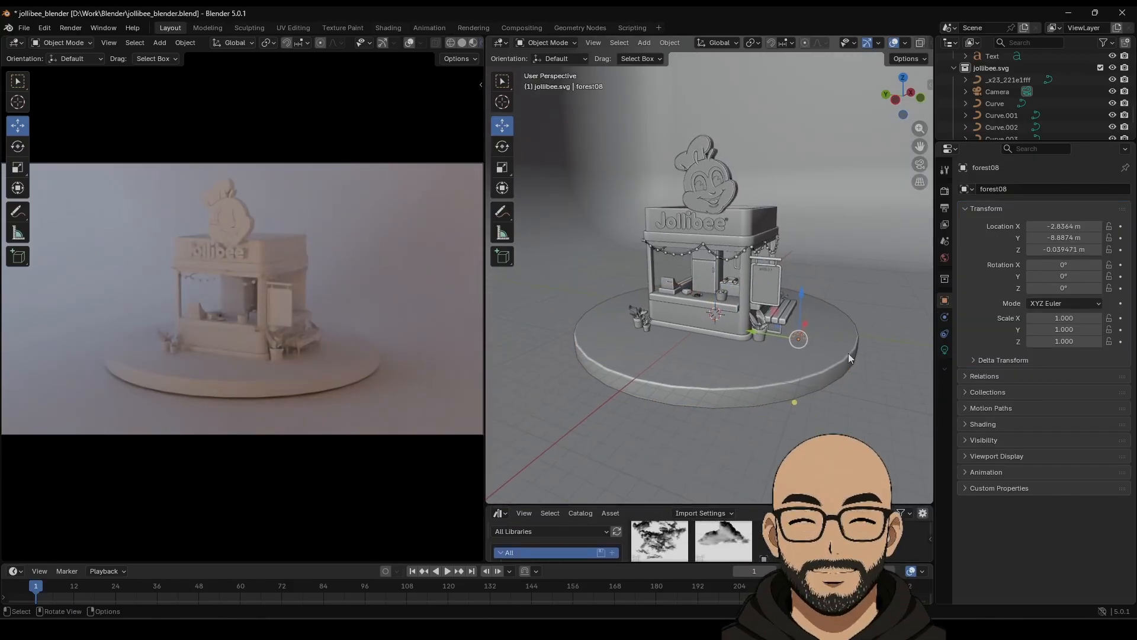
pyautogui.moveTo(739, 253); pyautogui.dragTo(732, 79)
pyautogui.moveTo(752, 137); pyautogui.dragTo(753, 136)
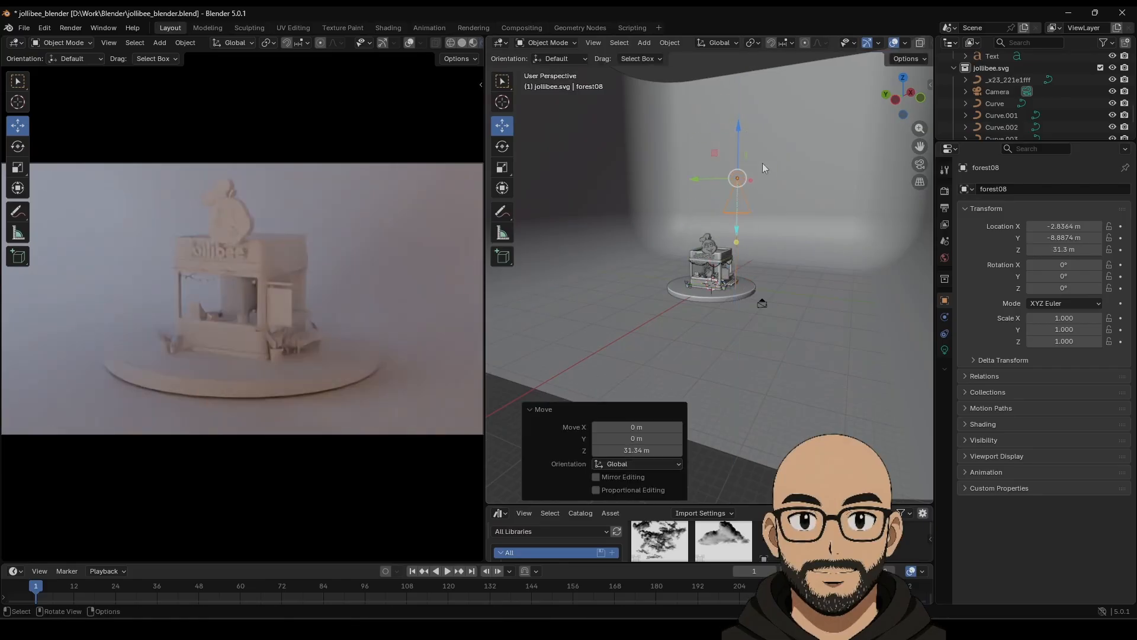
pyautogui.moveTo(763, 162); pyautogui.dragTo(734, 155, button='middle')
pyautogui.moveTo(741, 171); pyautogui.dragTo(742, 138)
pyautogui.moveTo(756, 226); pyautogui.dragTo(771, 243, button='middle')
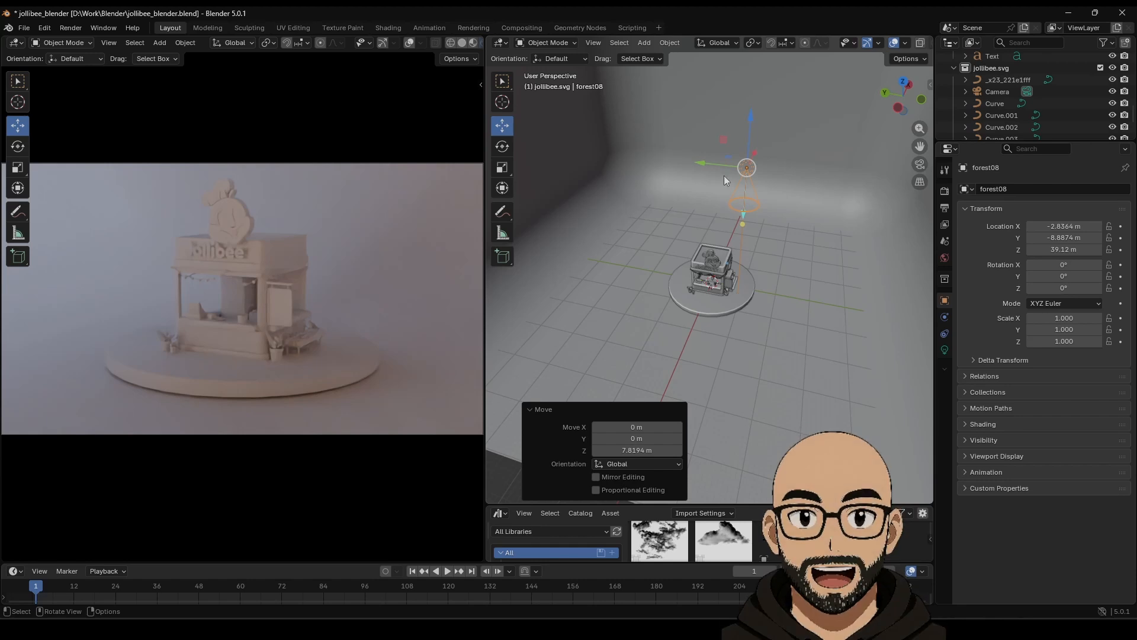
# Add a Track To constraint to the forest08 light and target the stall's Curve.005 object.
pyautogui.click(945, 335)
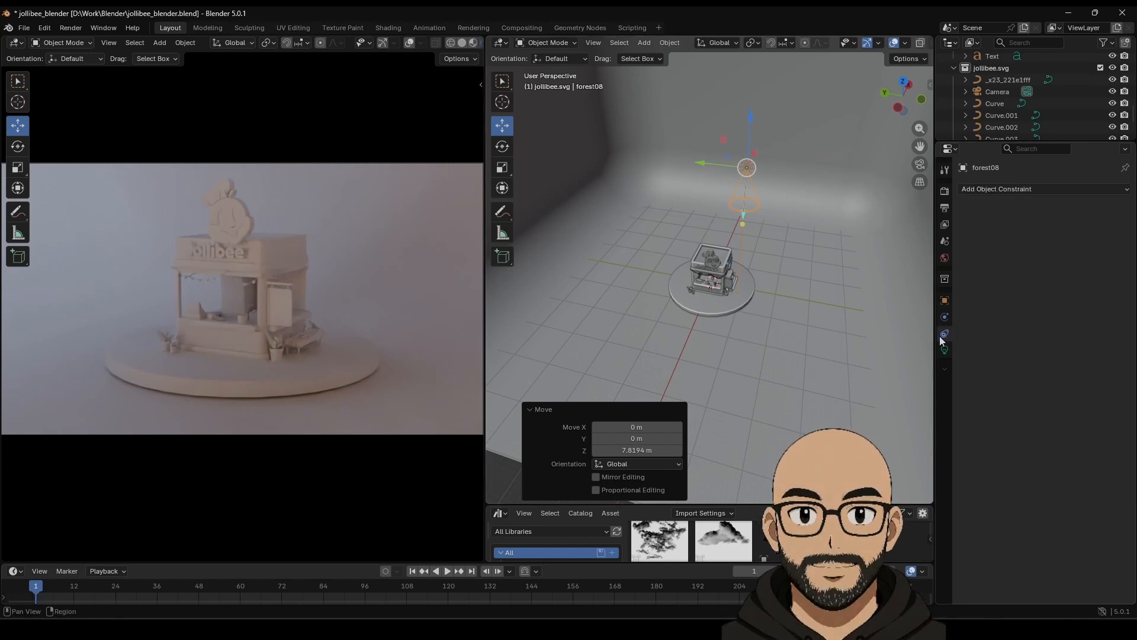
pyautogui.click(1044, 190)
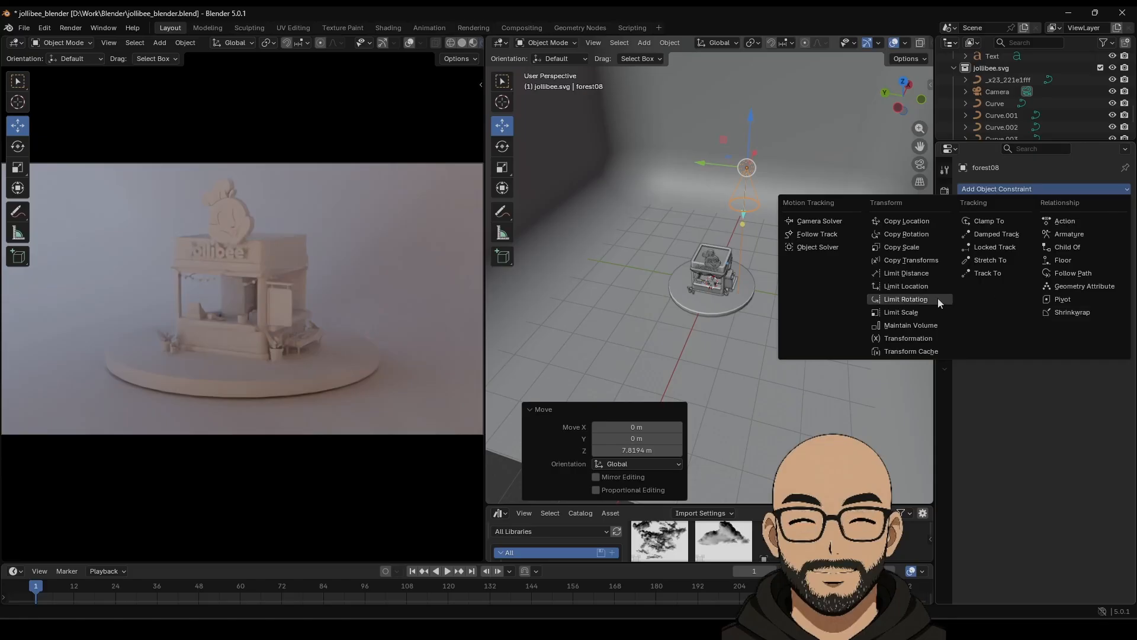
pyautogui.click(1001, 272)
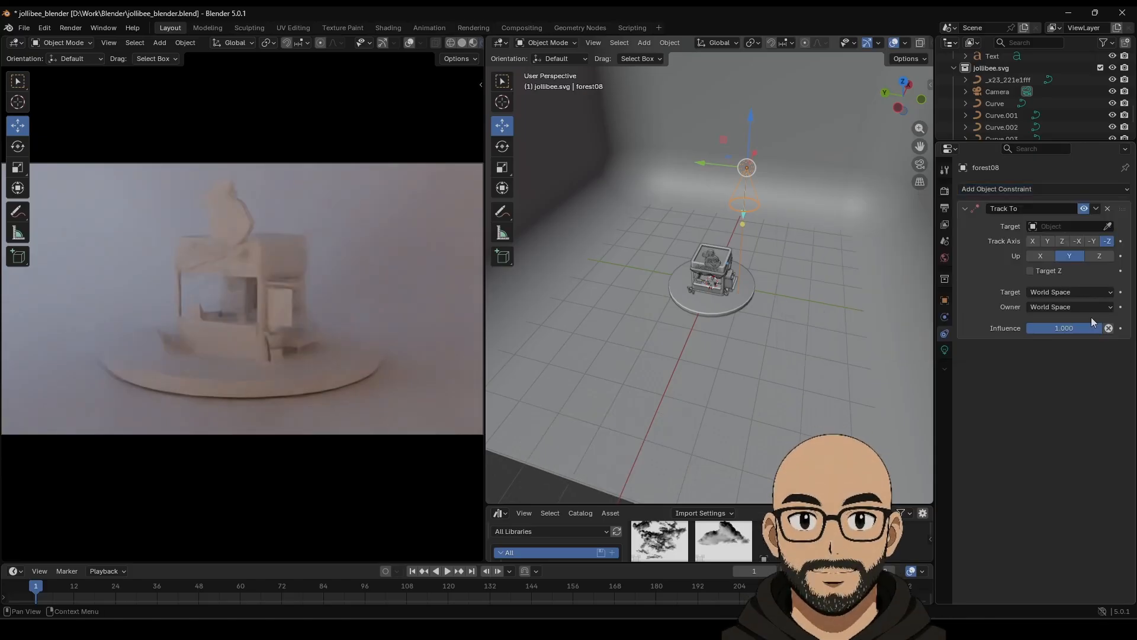
pyautogui.click(729, 260)
# Reposition the forest08 light high and off to the side of the stall.
pyautogui.moveTo(746, 173); pyautogui.dragTo(799, 320)
pyautogui.moveTo(712, 319); pyautogui.dragTo(827, 273, button='middle')
pyautogui.moveTo(827, 272); pyautogui.dragTo(824, 165)
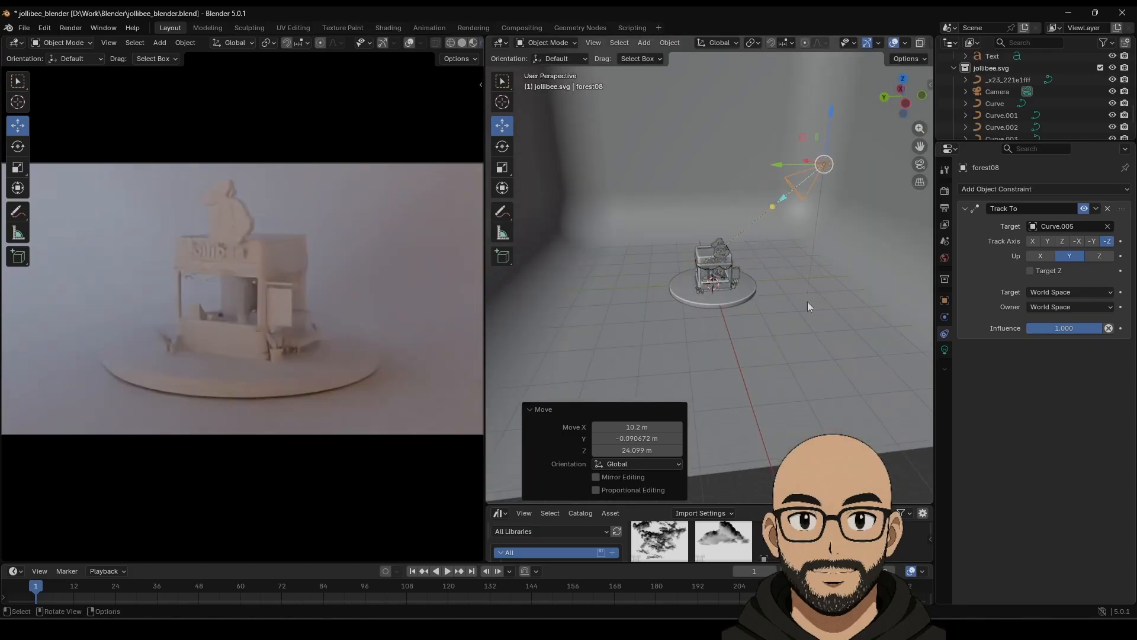
# Set the forest08 spot light's power to 150000 and move the light about 19 m higher above the stall.
pyautogui.click(945, 350)
pyautogui.click(1053, 292)
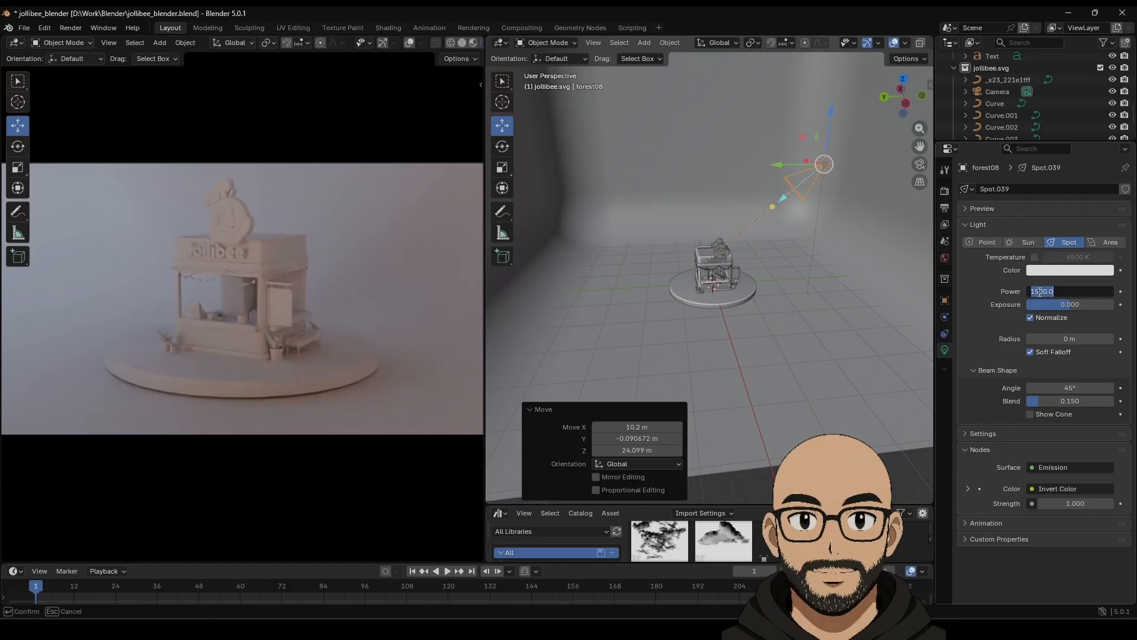
pyautogui.write('00')
pyautogui.press('Return')
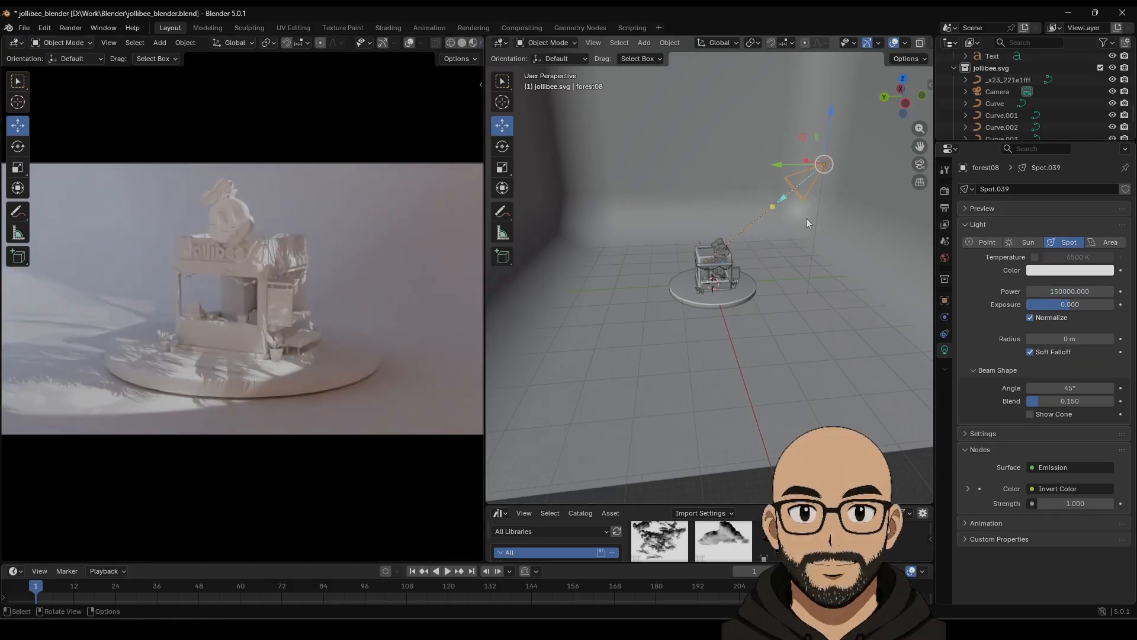
pyautogui.moveTo(823, 164); pyautogui.dragTo(817, 83)
pyautogui.scroll(1, 752, 259)
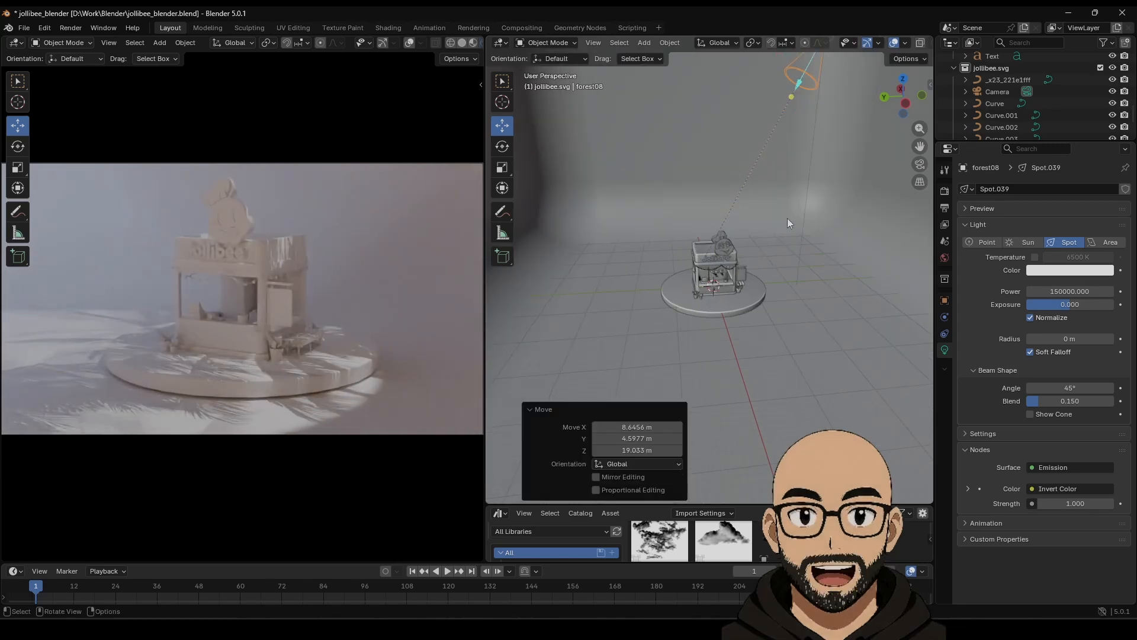
# Add a cube empty at the stall, scale it about 6 times and raise it about 6.3 m to surround the stall.
pyautogui.click(945, 333)
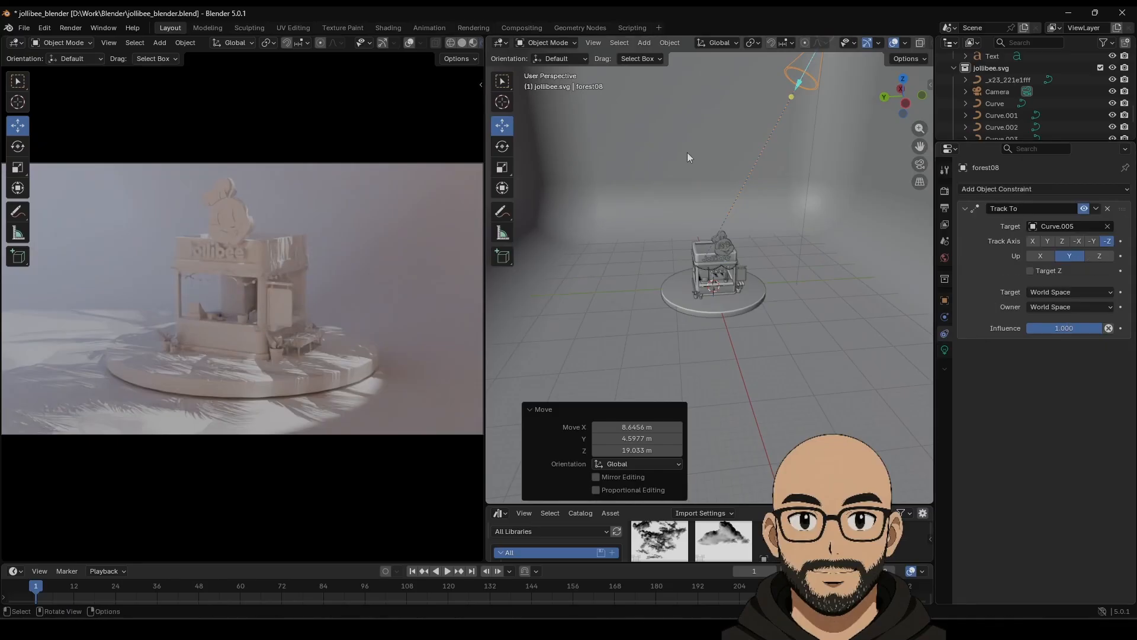
pyautogui.click(643, 43)
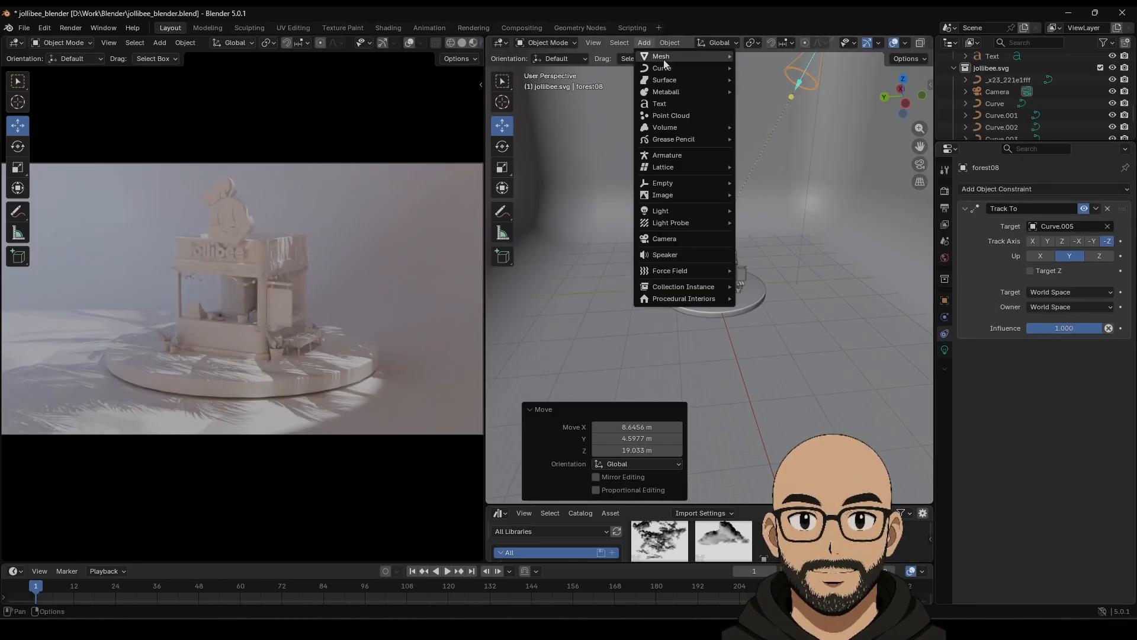
pyautogui.moveTo(679, 183)
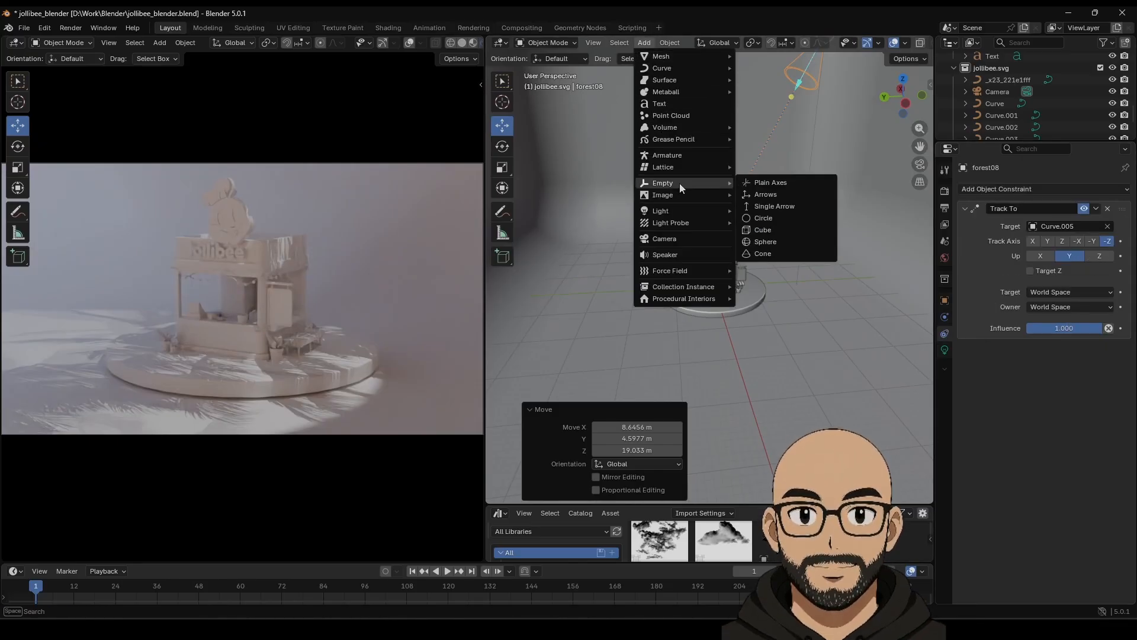
pyautogui.click(764, 230)
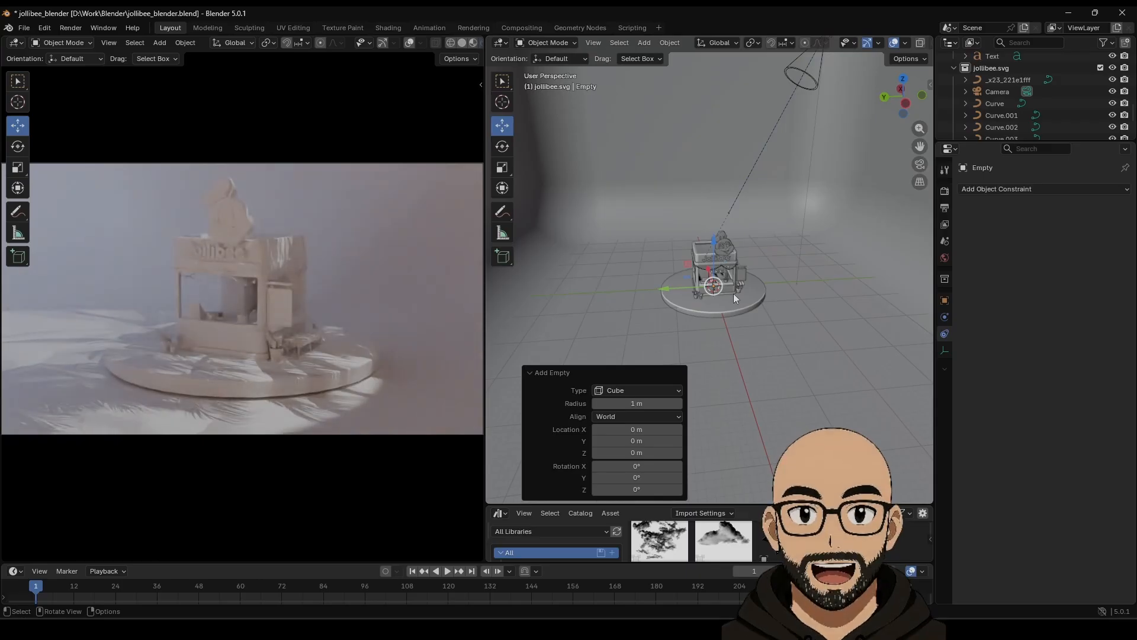
pyautogui.press('s')
pyautogui.click(537, 286)
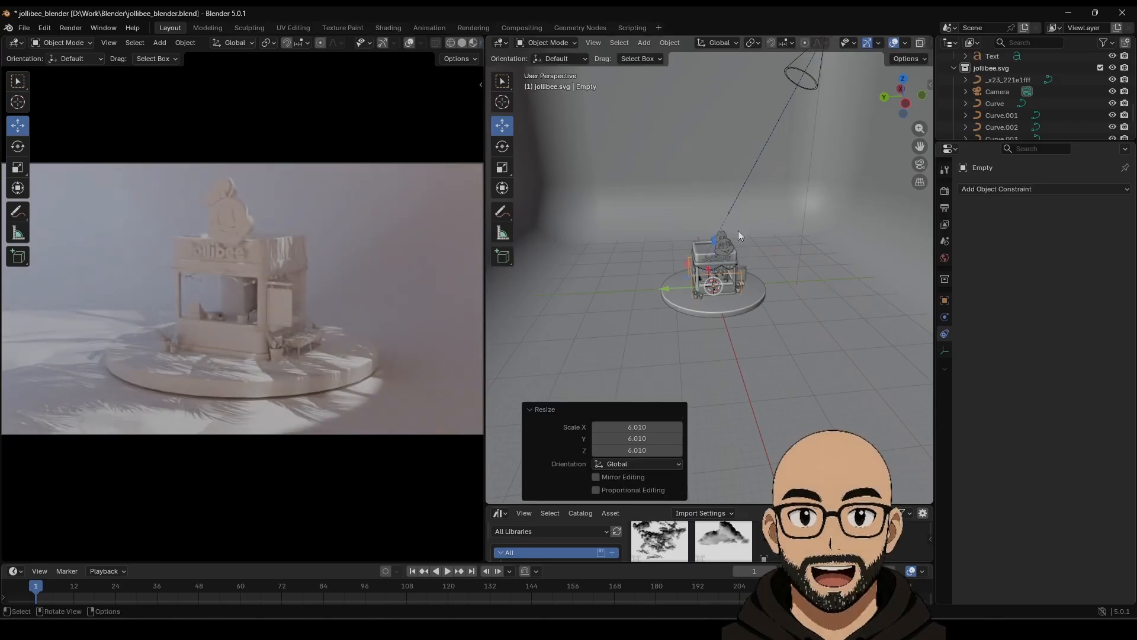
pyautogui.press('g')
pyautogui.press('z')
pyautogui.click(721, 223)
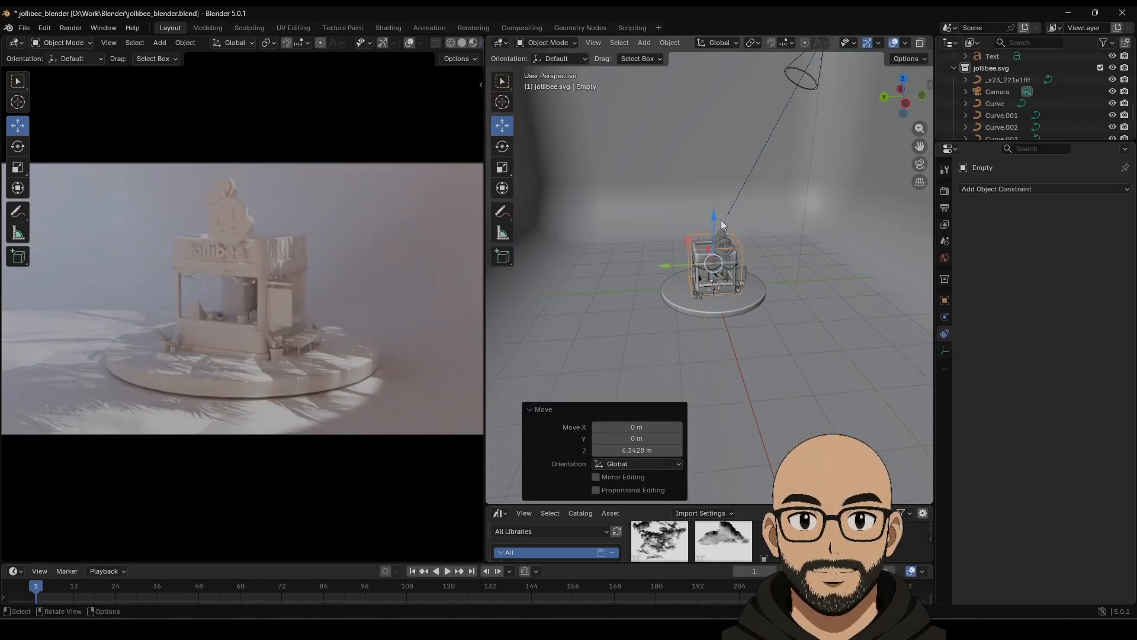
# Change the forest08 light's Track To target to the Empty.
pyautogui.click(804, 84)
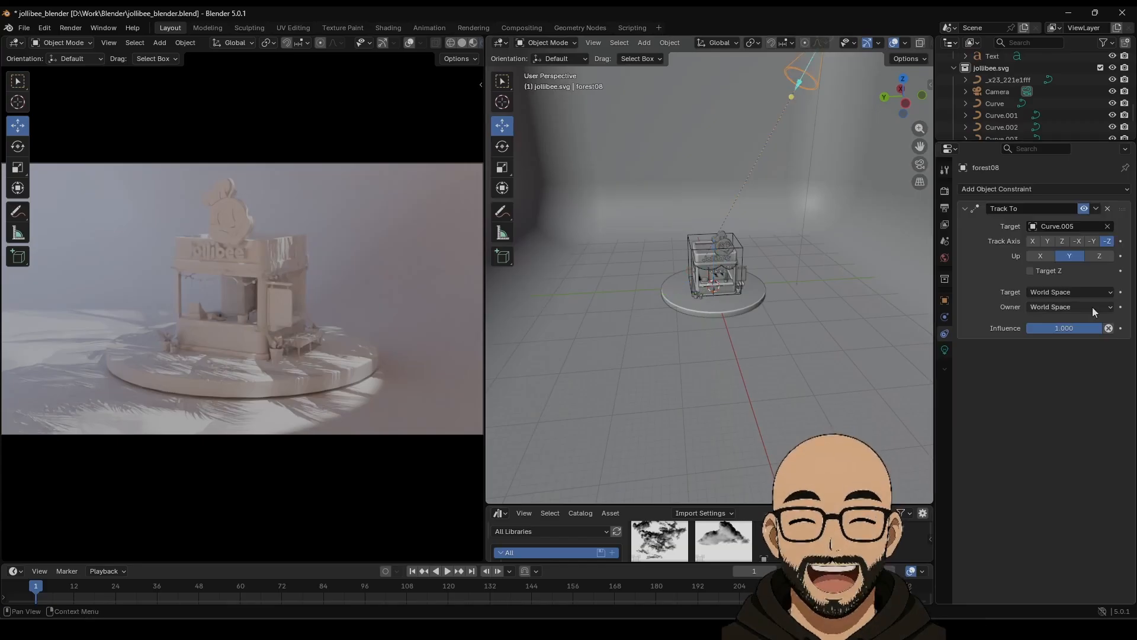
pyautogui.click(1107, 228)
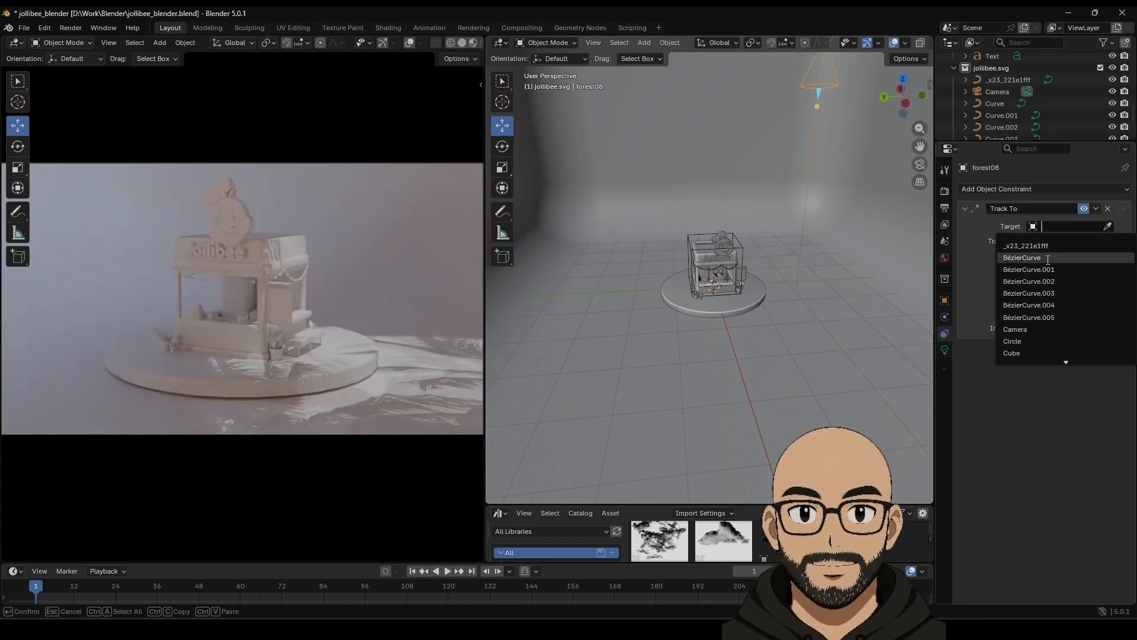
pyautogui.write('em')
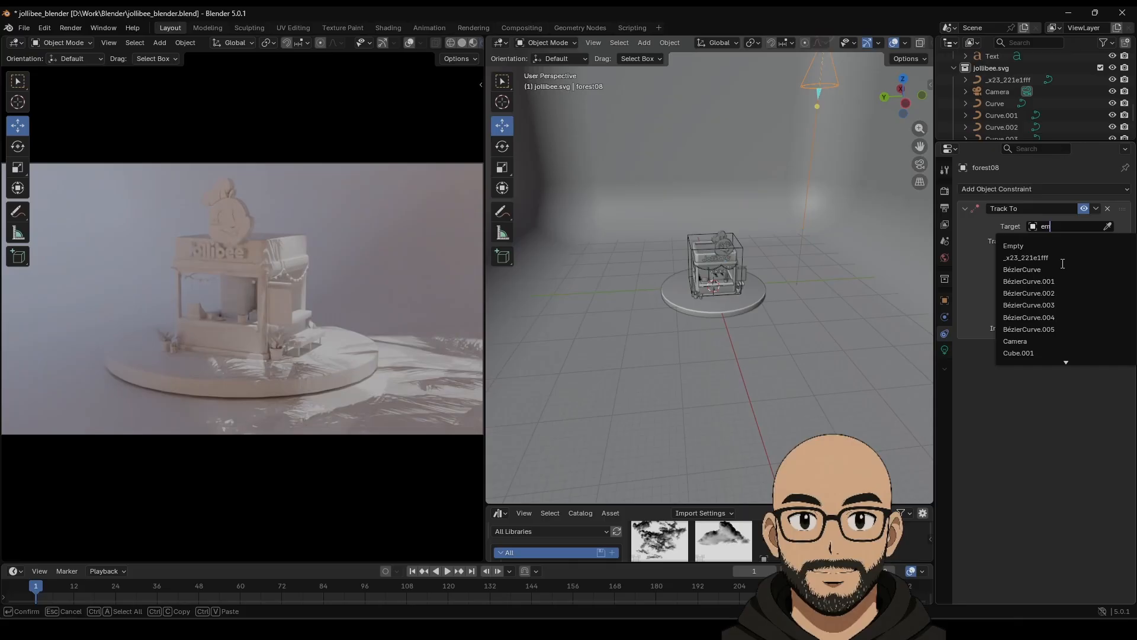
pyautogui.click(1010, 247)
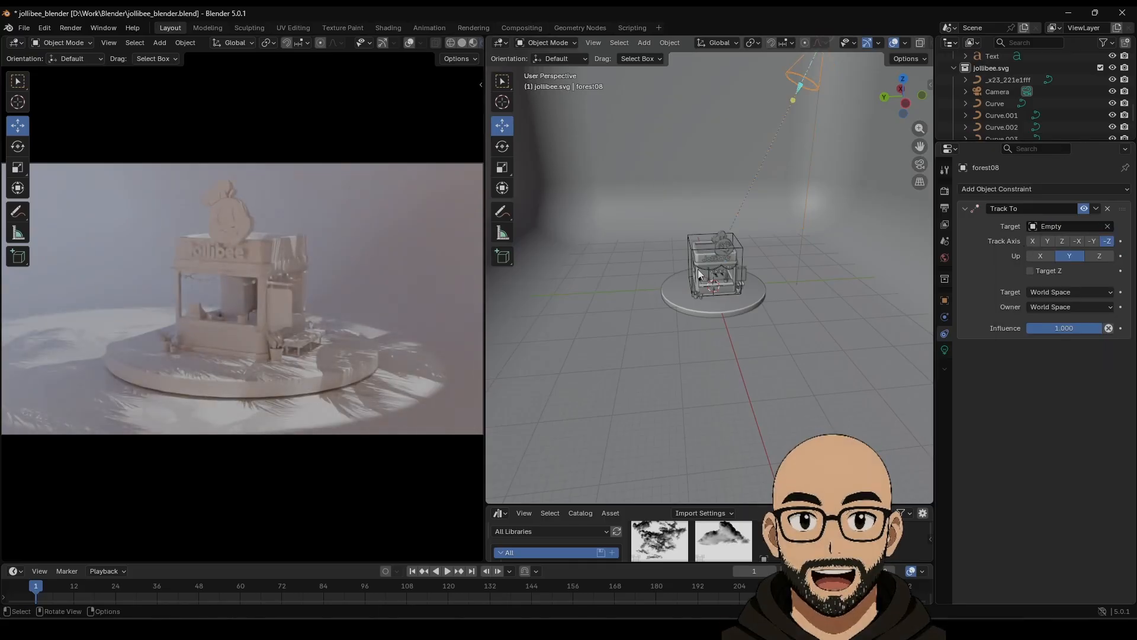
# Move the forest08 light about 21.6 m in negative Y so the palm shadows come from the side.
pyautogui.moveTo(699, 273); pyautogui.dragTo(754, 192, button='middle')
pyautogui.press('g')
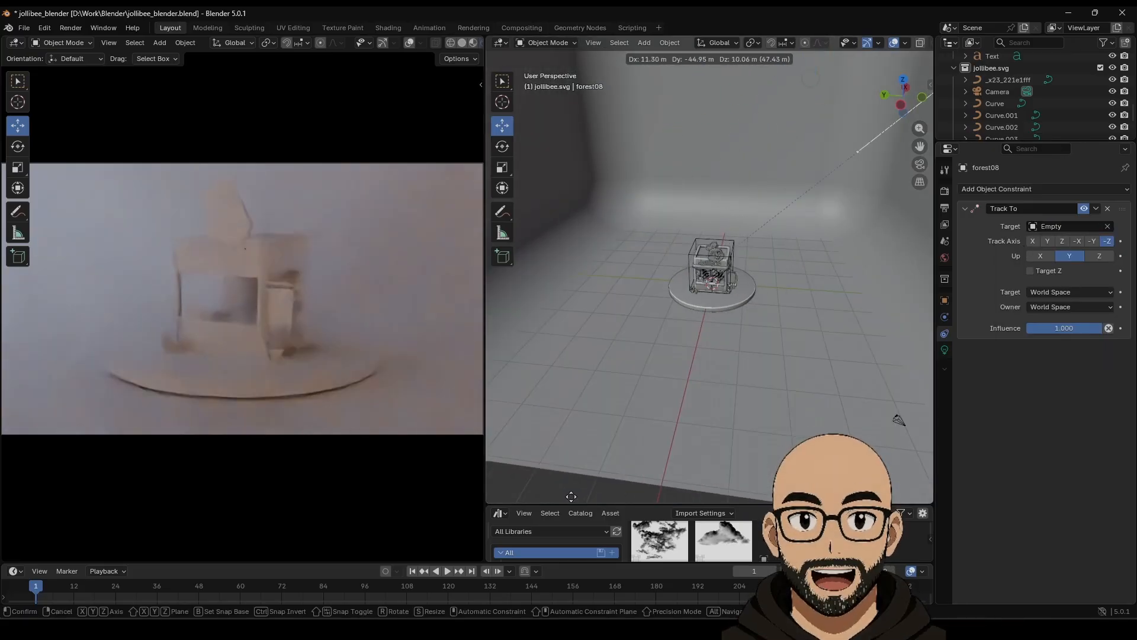
pyautogui.click(880, 110)
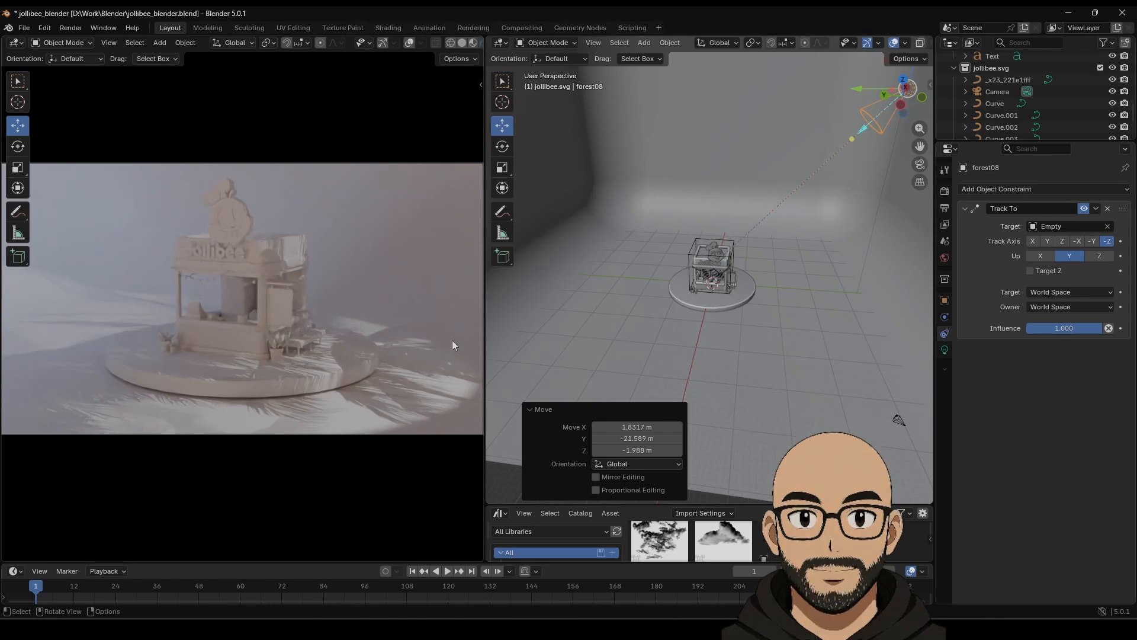
# Enlarge the rendered camera viewport to adjust the stall's framing, and restore the near-even split between the two viewports.
pyautogui.moveTo(484, 344); pyautogui.dragTo(653, 344)
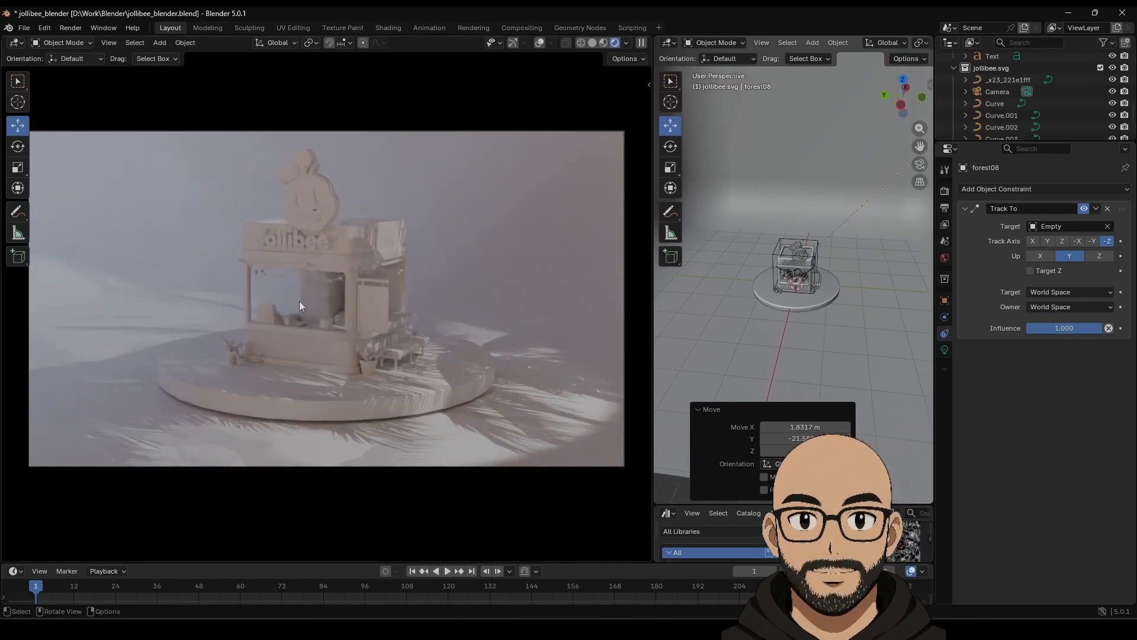
pyautogui.scroll(1, 365, 357)
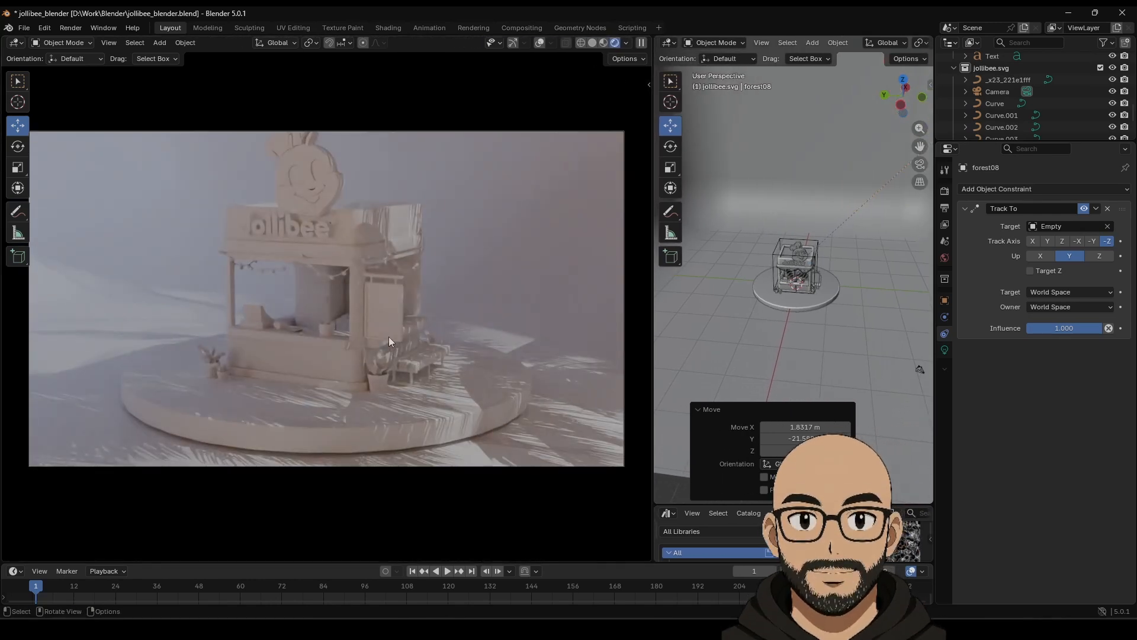
pyautogui.moveTo(328, 332)
pyautogui.mouseDown(button='middle')
pyautogui.moveTo(328, 347)
pyautogui.moveTo(333, 335)
pyautogui.mouseUp(button='middle')
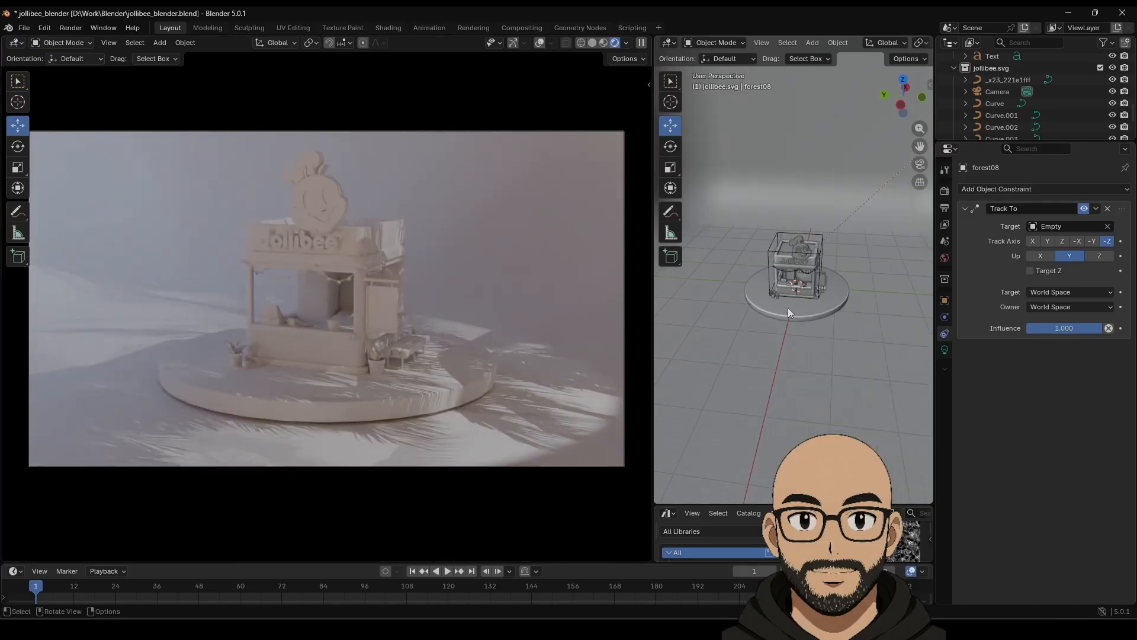
pyautogui.scroll(2, 787, 308)
pyautogui.moveTo(655, 307); pyautogui.dragTo(509, 311)
# Widen the forest08 spot light's beam angle to 112° and set its radius to 0.24 m.
pyautogui.scroll(2, 749, 344)
pyautogui.moveTo(735, 337); pyautogui.dragTo(728, 306, button='middle')
pyautogui.scroll(-2, 769, 362)
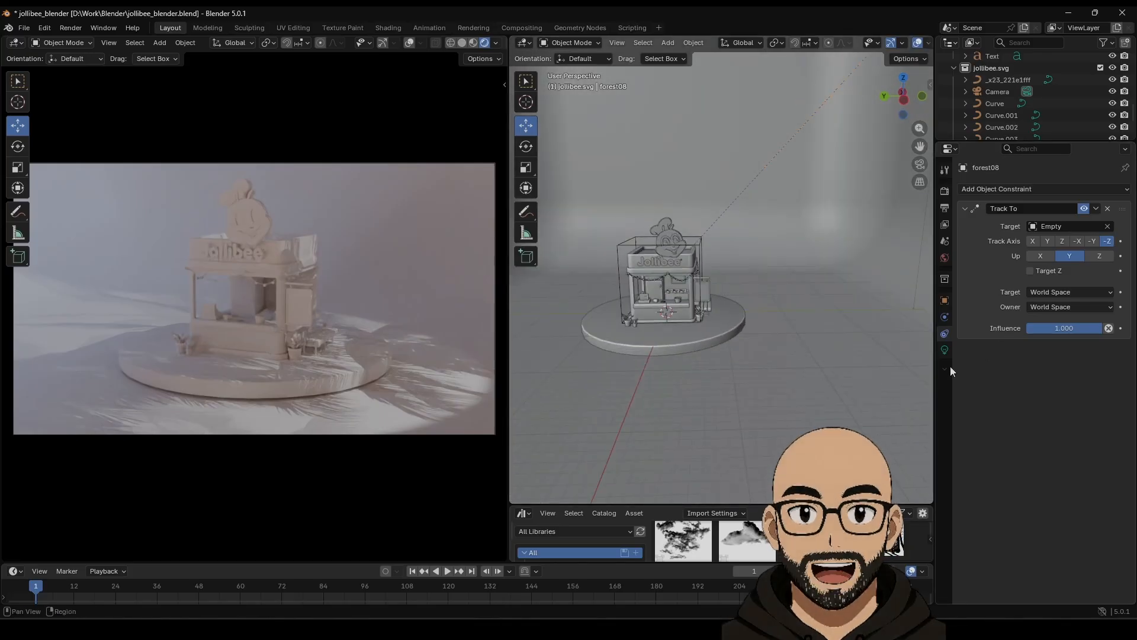
pyautogui.click(945, 350)
pyautogui.moveTo(1066, 388); pyautogui.dragTo(1118, 388)
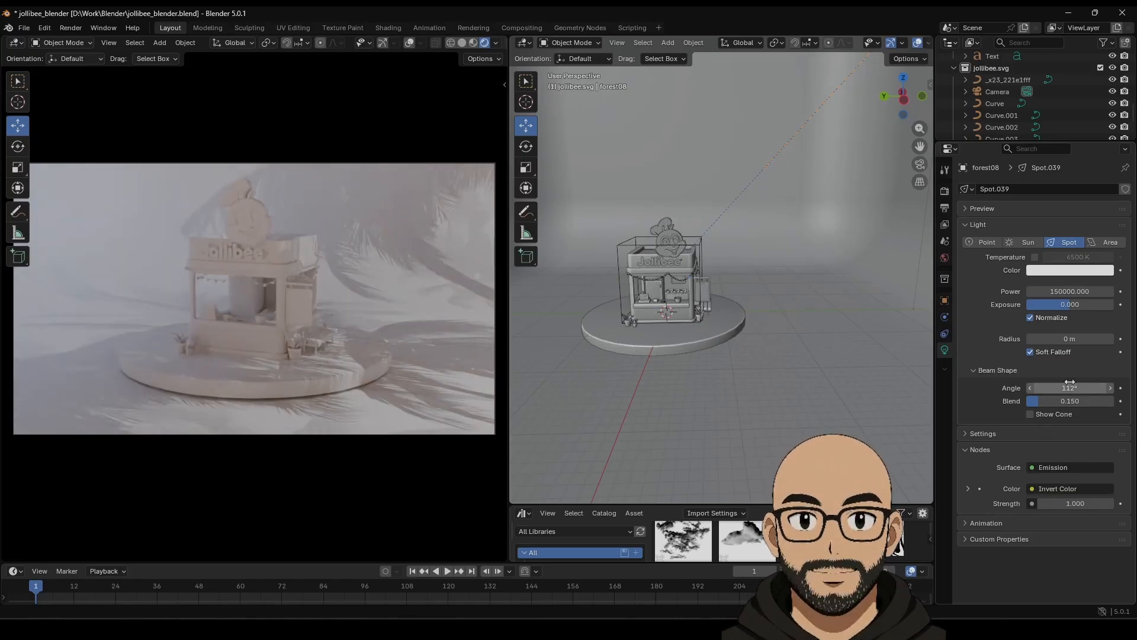
pyautogui.moveTo(1070, 339); pyautogui.dragTo(1070, 339)
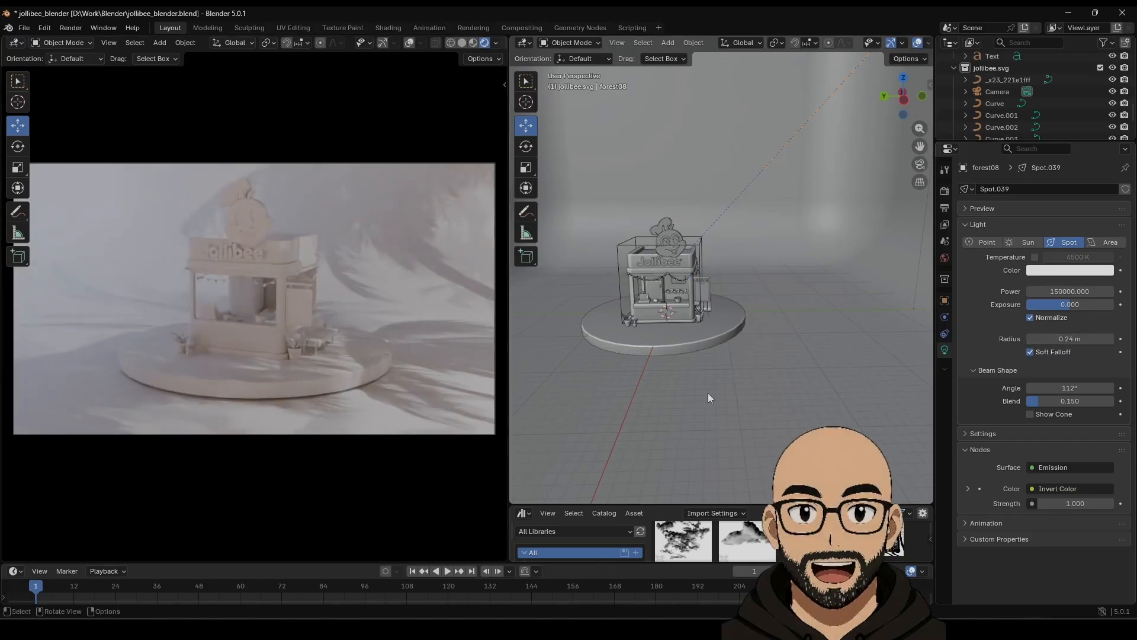
# Set the backdrop plane's material base color to warm beige #E7D0A3FF.
pyautogui.click(461, 323)
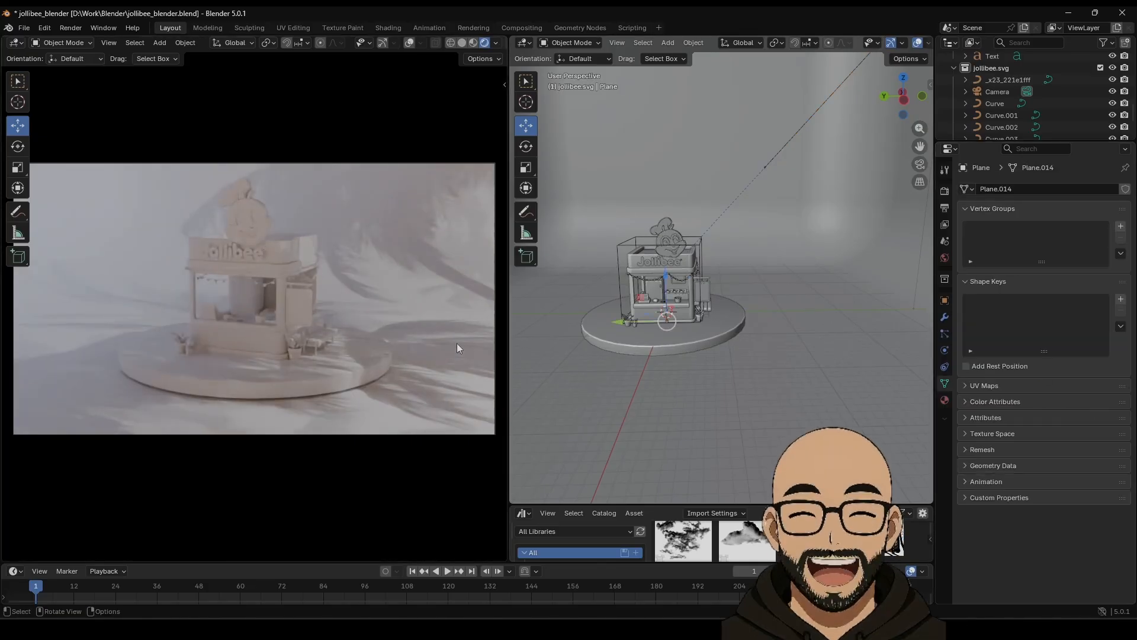
pyautogui.click(947, 400)
pyautogui.click(1039, 243)
pyautogui.click(1057, 313)
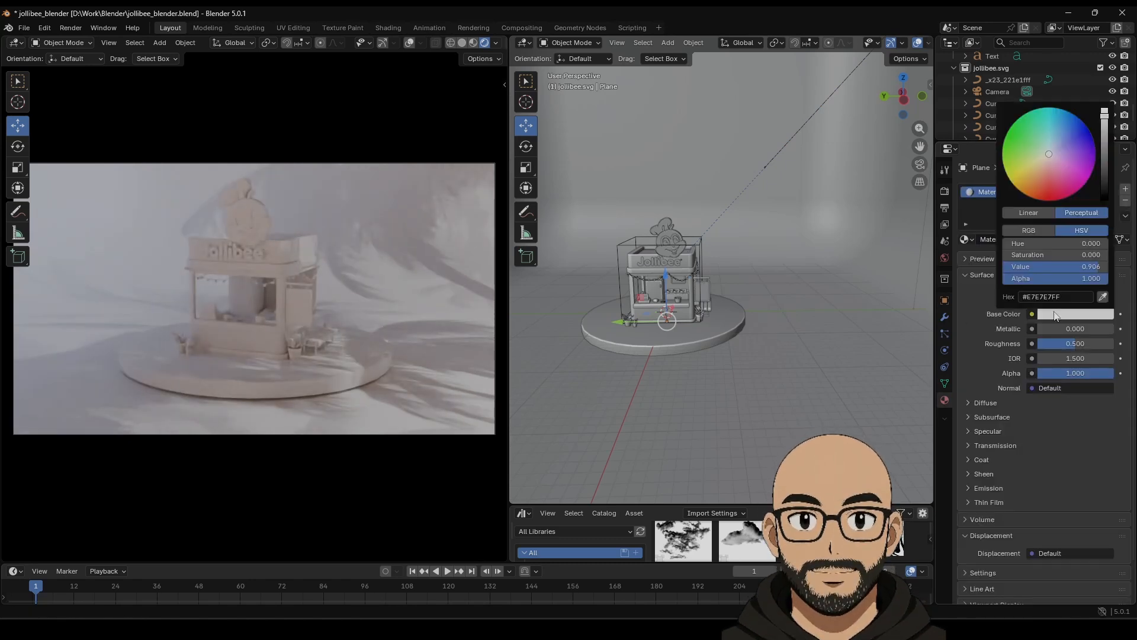
pyautogui.moveTo(1040, 185); pyautogui.dragTo(1040, 165)
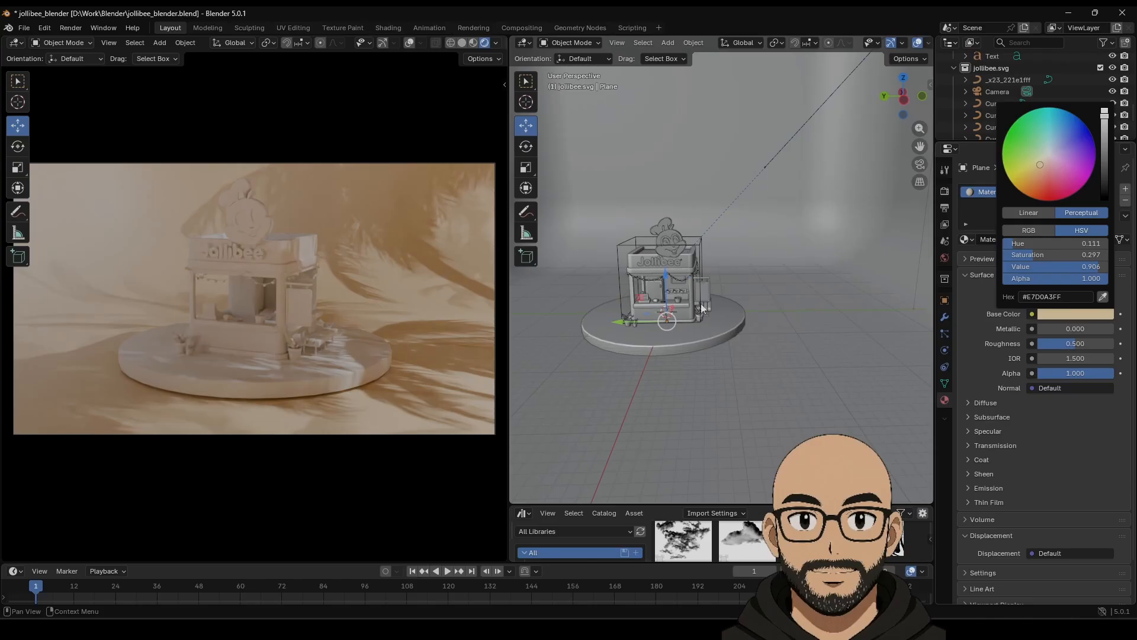
# Move the locked camera closer to the stall and centre the stall in the solid-shaded viewport.
pyautogui.click(216, 310)
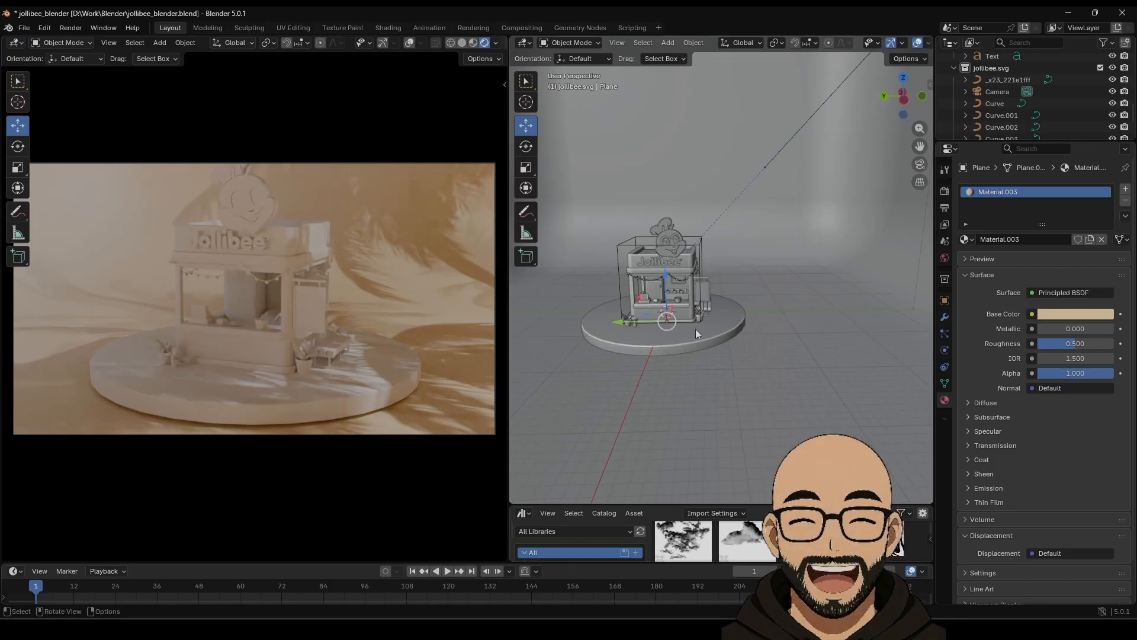
pyautogui.scroll(2, 695, 329)
pyautogui.keyDown('shift'); pyautogui.moveTo(695, 329); pyautogui.dragTo(754, 348, button='middle'); pyautogui.keyUp('shift')
pyautogui.scroll(-3, 865, 46)
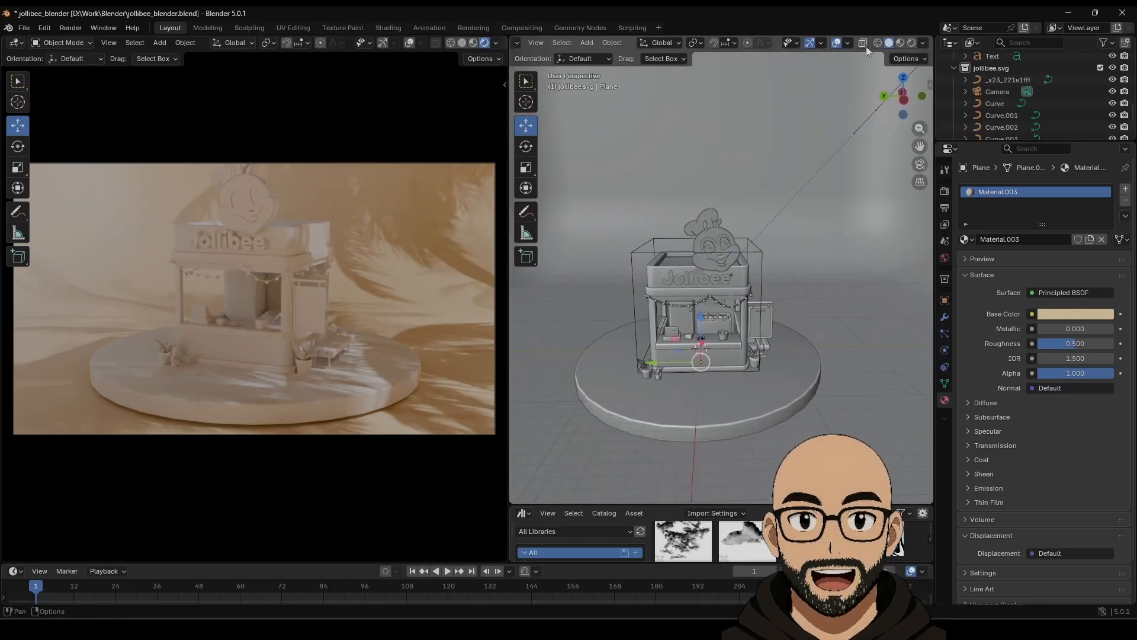
# Select the round platform under the stall and switch the working viewport to Material Preview shading.
pyautogui.click(899, 43)
pyautogui.scroll(6, 730, 294)
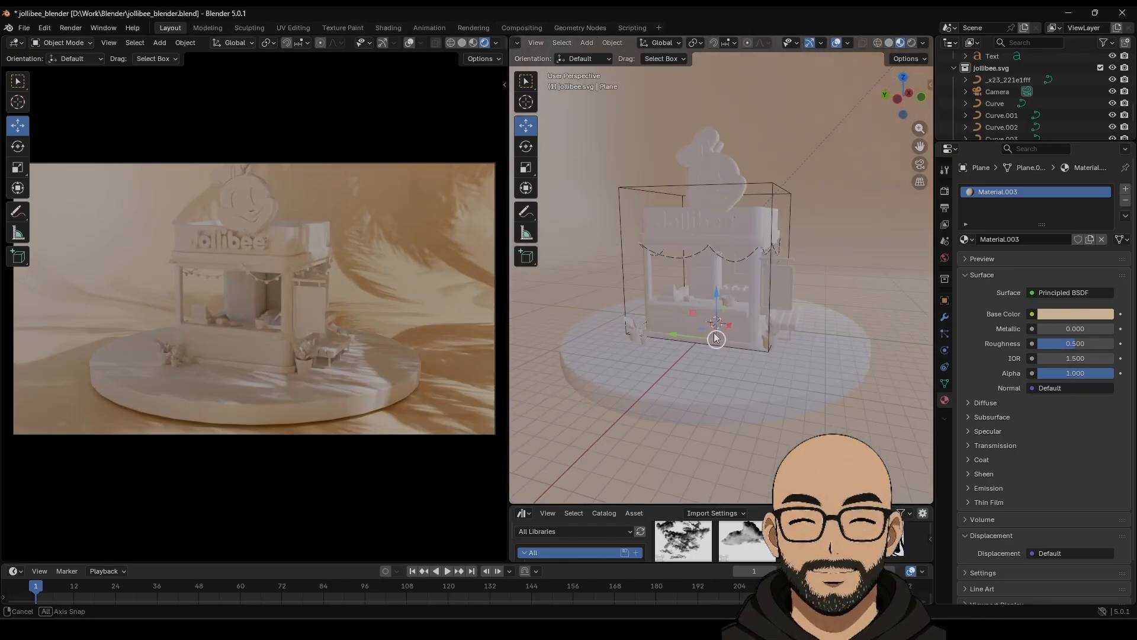
pyautogui.scroll(-4, 740, 329)
pyautogui.click(888, 43)
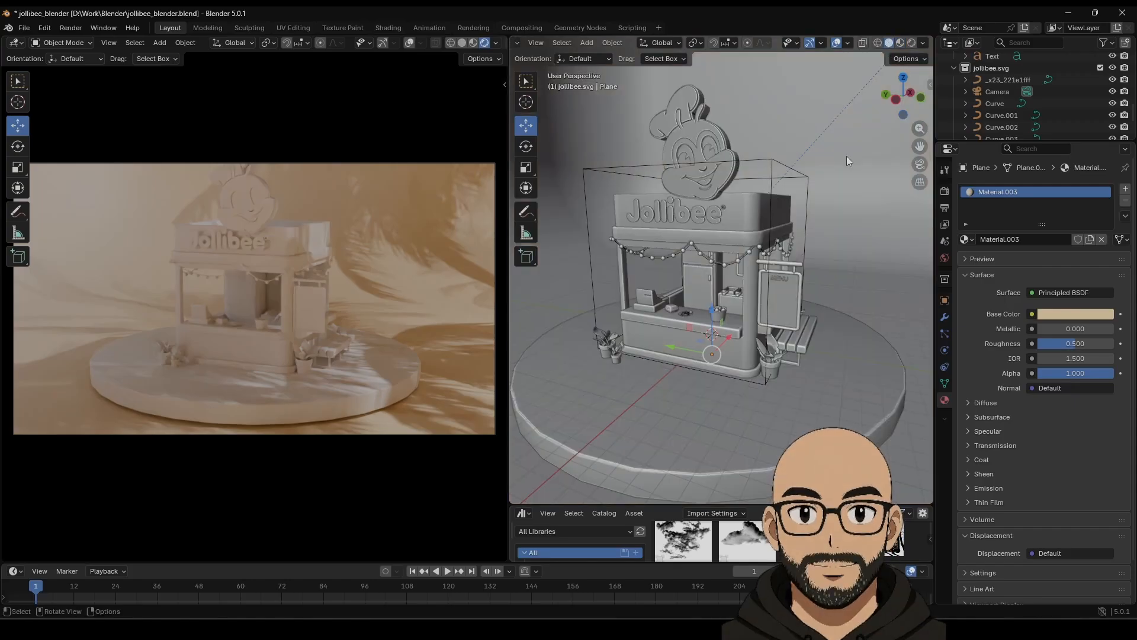
pyautogui.click(779, 368)
pyautogui.click(900, 43)
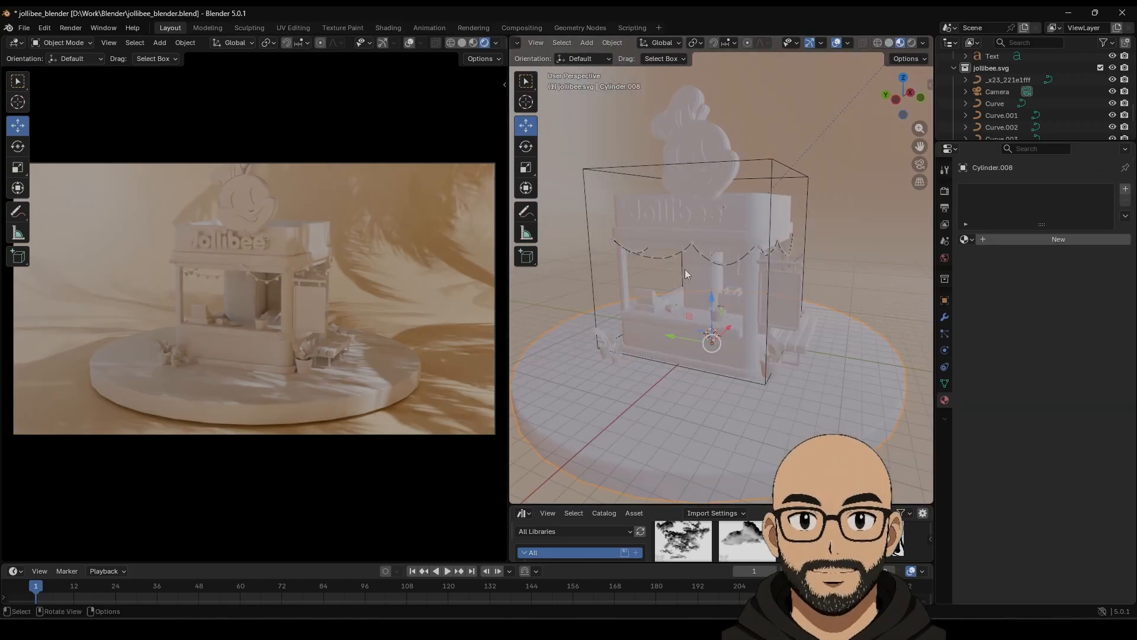
pyautogui.moveTo(685, 268); pyautogui.dragTo(686, 290, button='middle')
pyautogui.scroll(-1, 729, 293)
pyautogui.scroll(1, 719, 317)
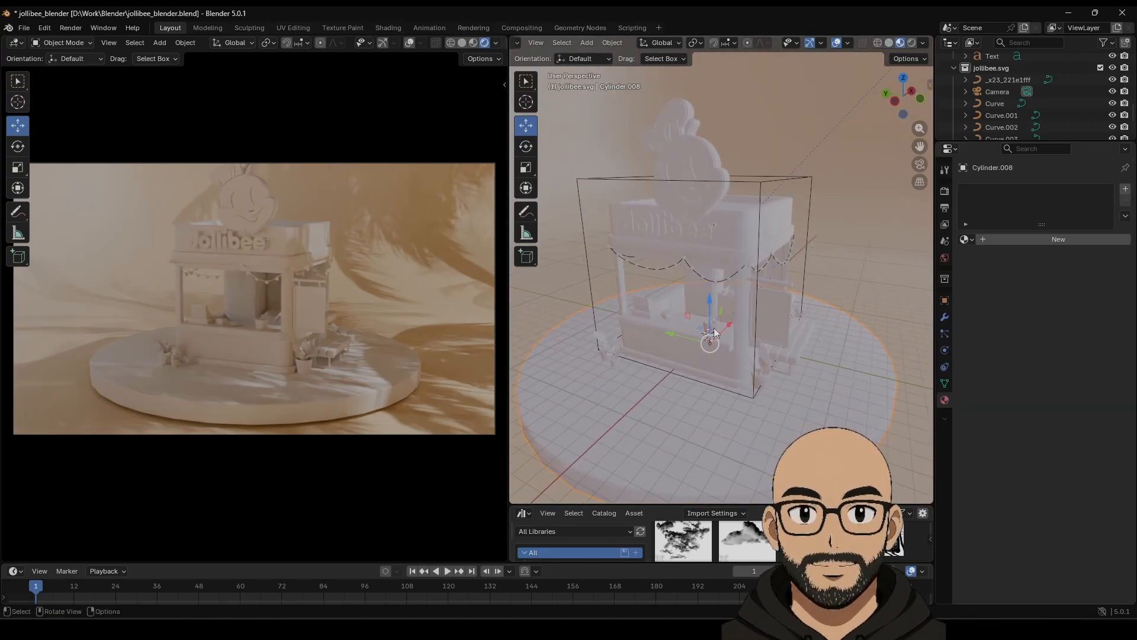
pyautogui.scroll(1, 715, 332)
pyautogui.scroll(-2, 715, 332)
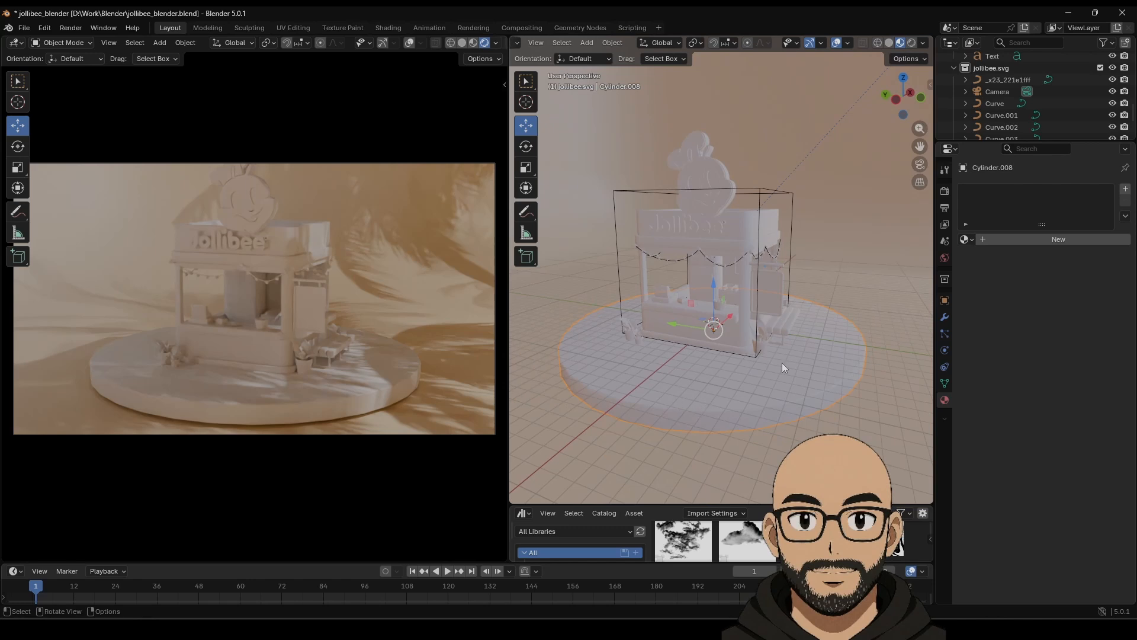
# Give the round platform a new material with its base color sampled from the rendered backdrop and darkened to brown #997B54FF.
pyautogui.click(992, 240)
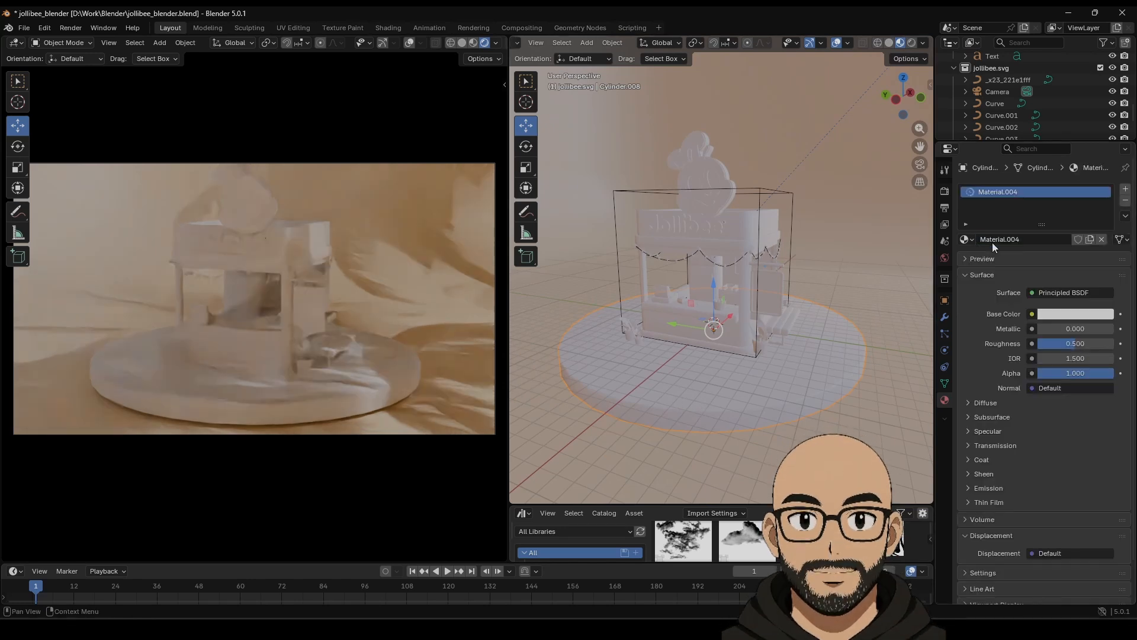
pyautogui.click(1042, 314)
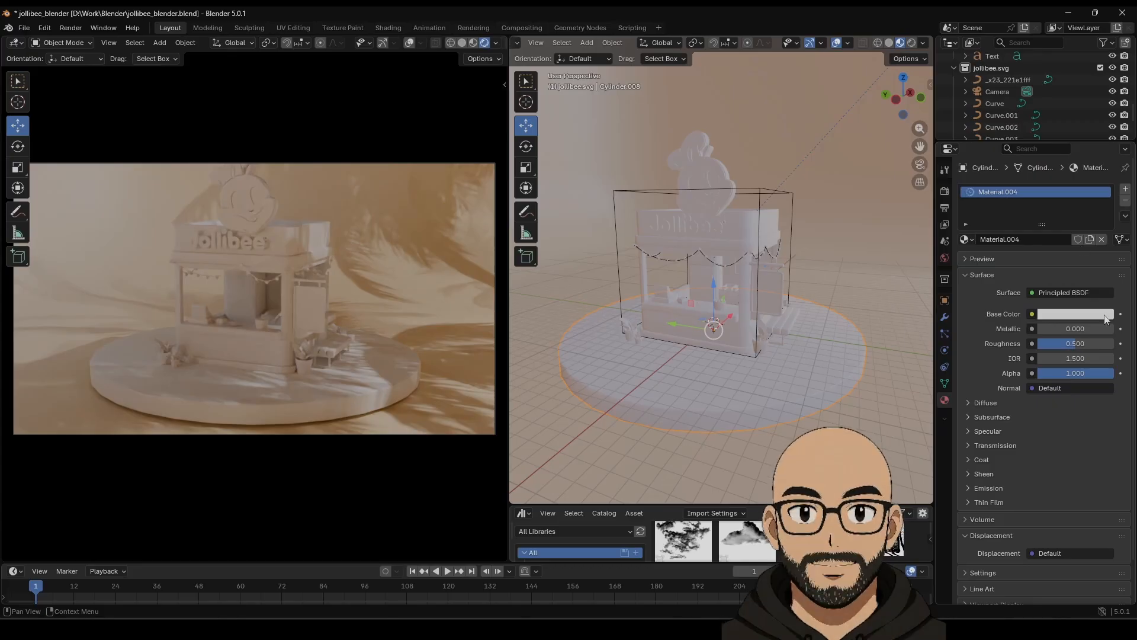
pyautogui.click(1075, 314)
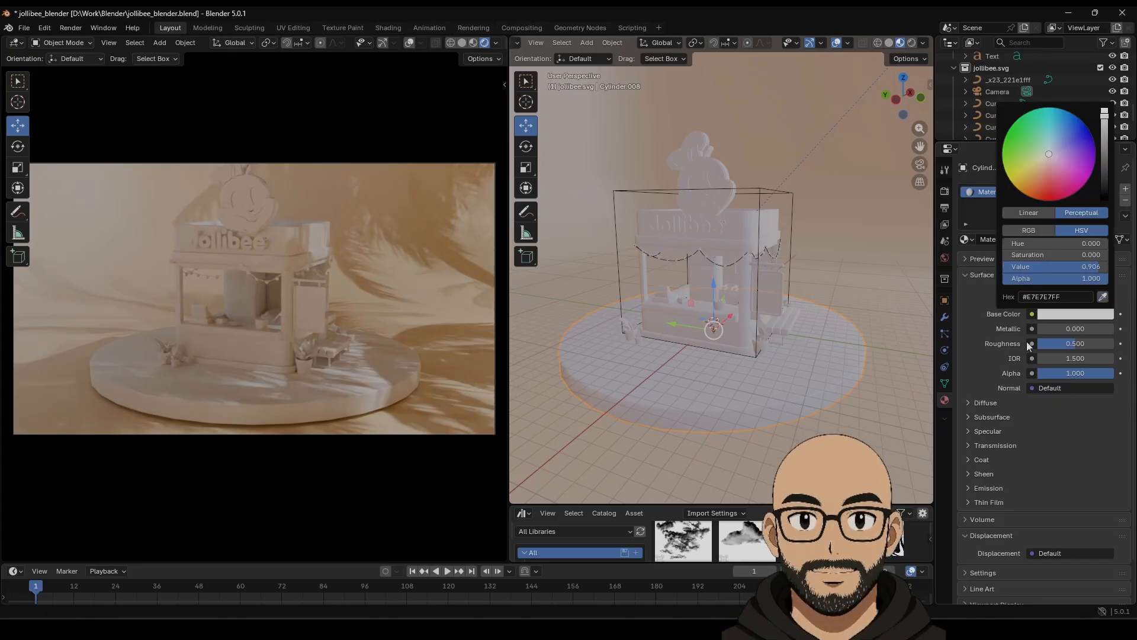
pyautogui.click(1105, 315)
pyautogui.click(1109, 296)
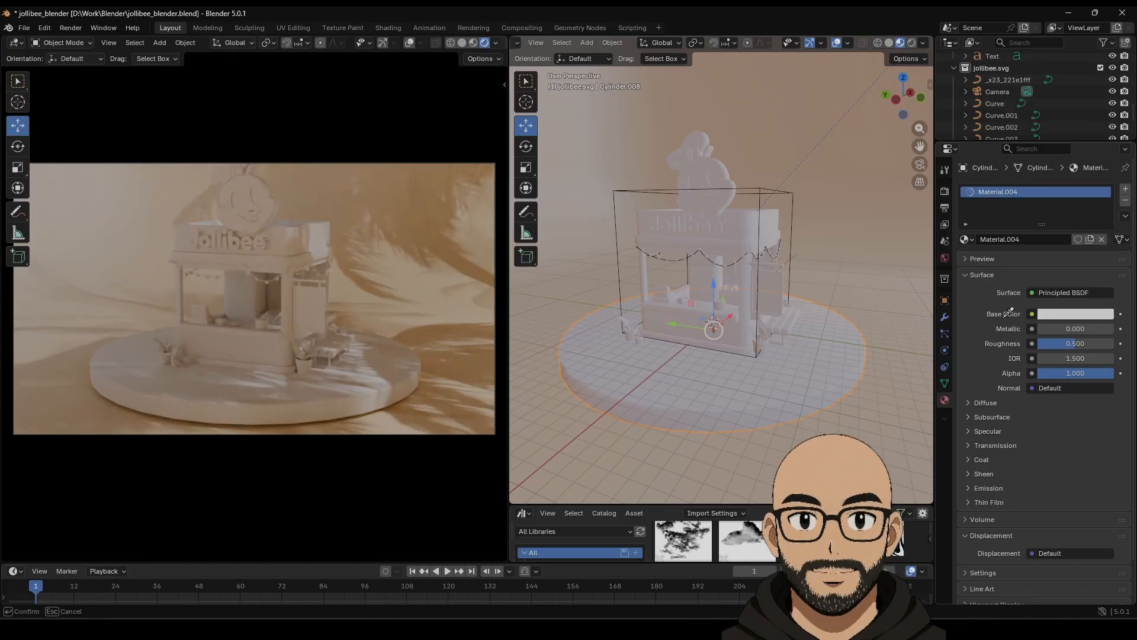
pyautogui.click(67, 347)
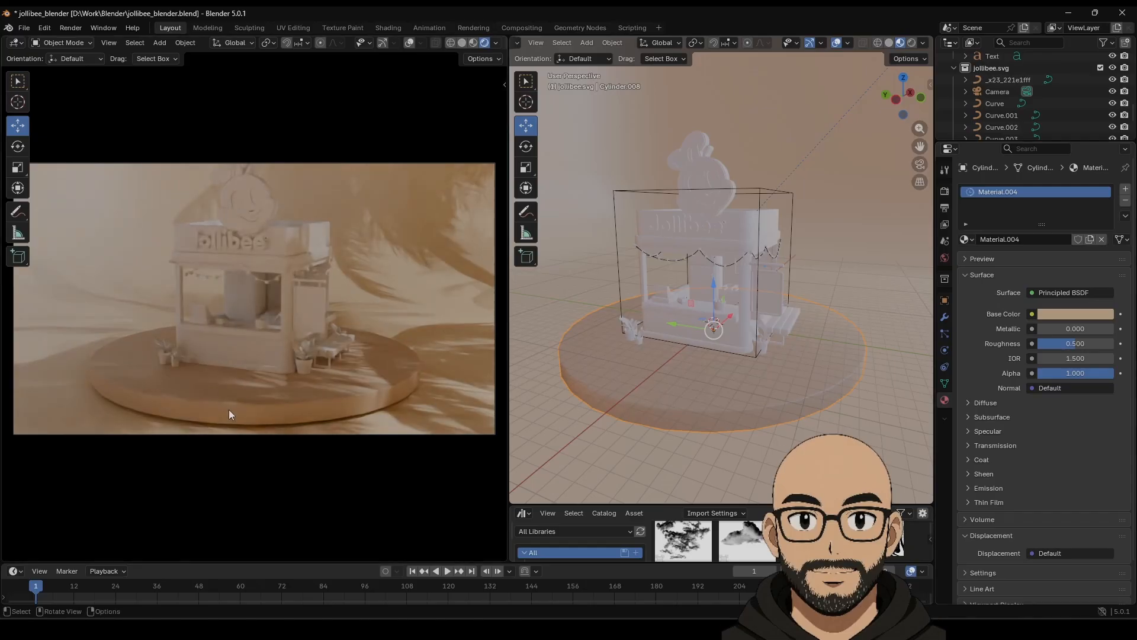
pyautogui.click(1069, 315)
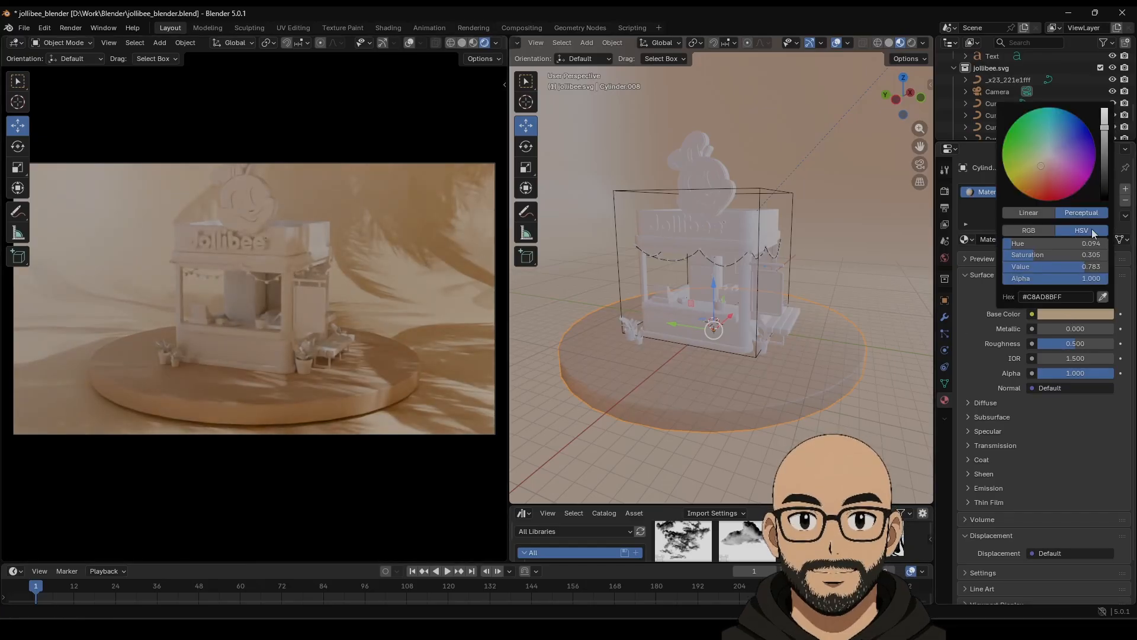
pyautogui.moveTo(1035, 255); pyautogui.dragTo(1057, 267)
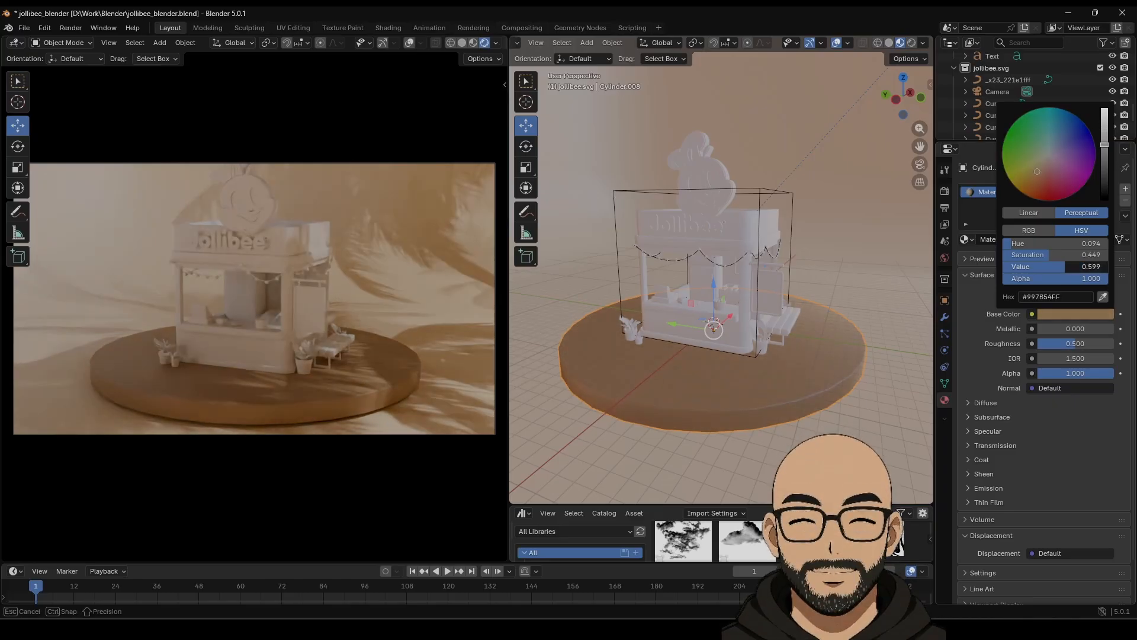
# Add a new material with the default base color to the Jollibee lettering on the stall's front.
pyautogui.scroll(5, 734, 394)
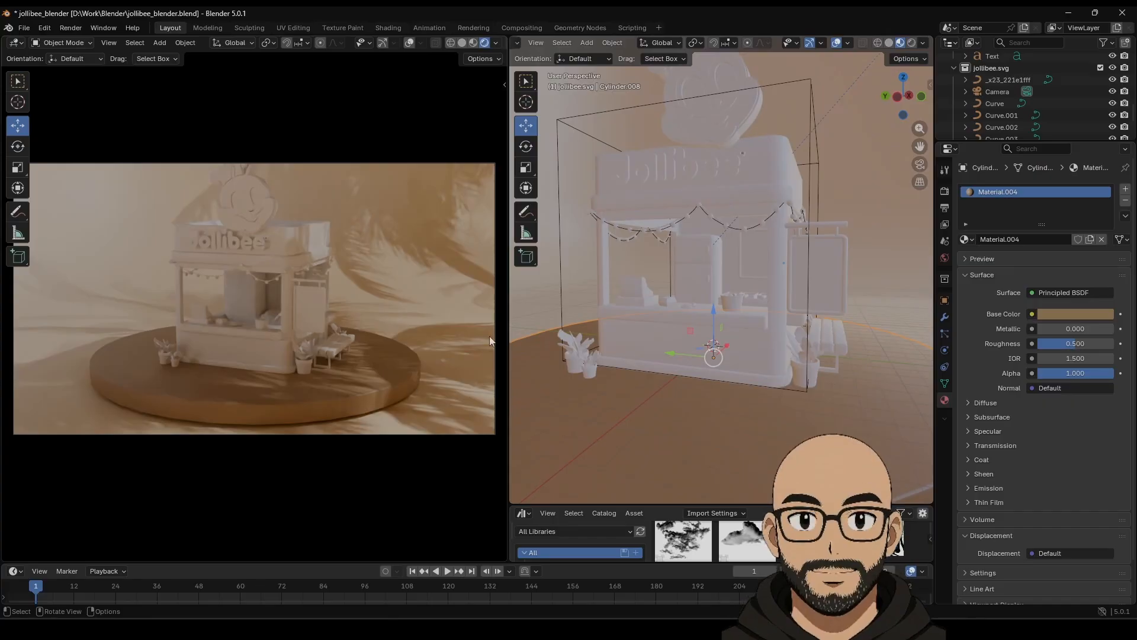
pyautogui.keyDown('shift'); pyautogui.moveTo(781, 276); pyautogui.dragTo(777, 334, button='middle'); pyautogui.keyUp('shift')
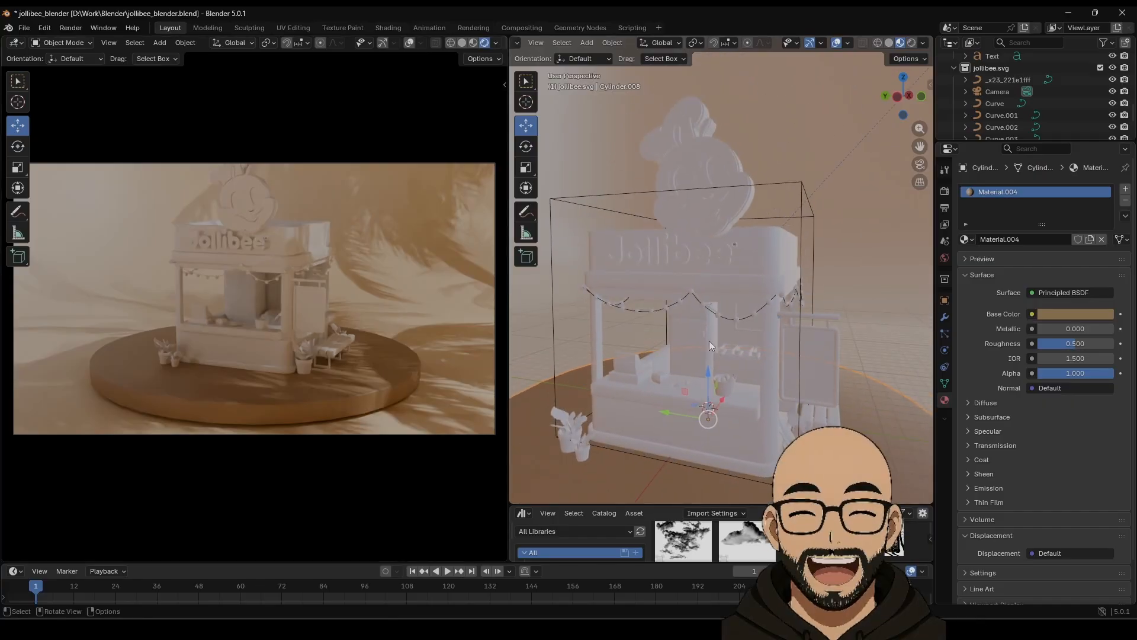
pyautogui.click(677, 250)
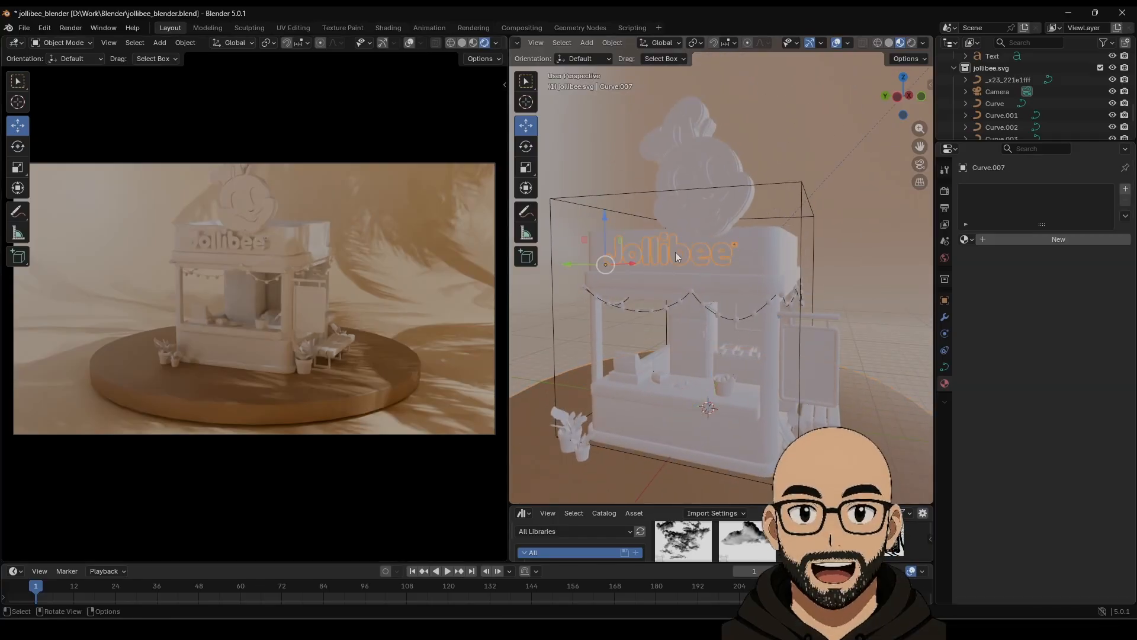
pyautogui.click(1045, 239)
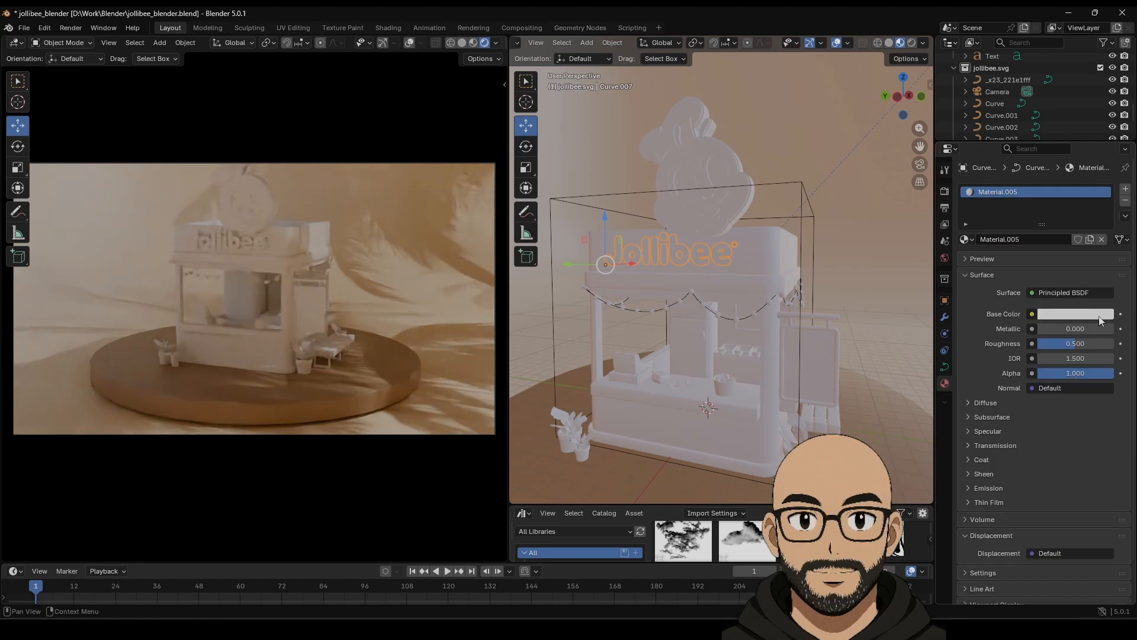
# Set the stall body material's base color to red #E73347FF.
pyautogui.click(761, 274)
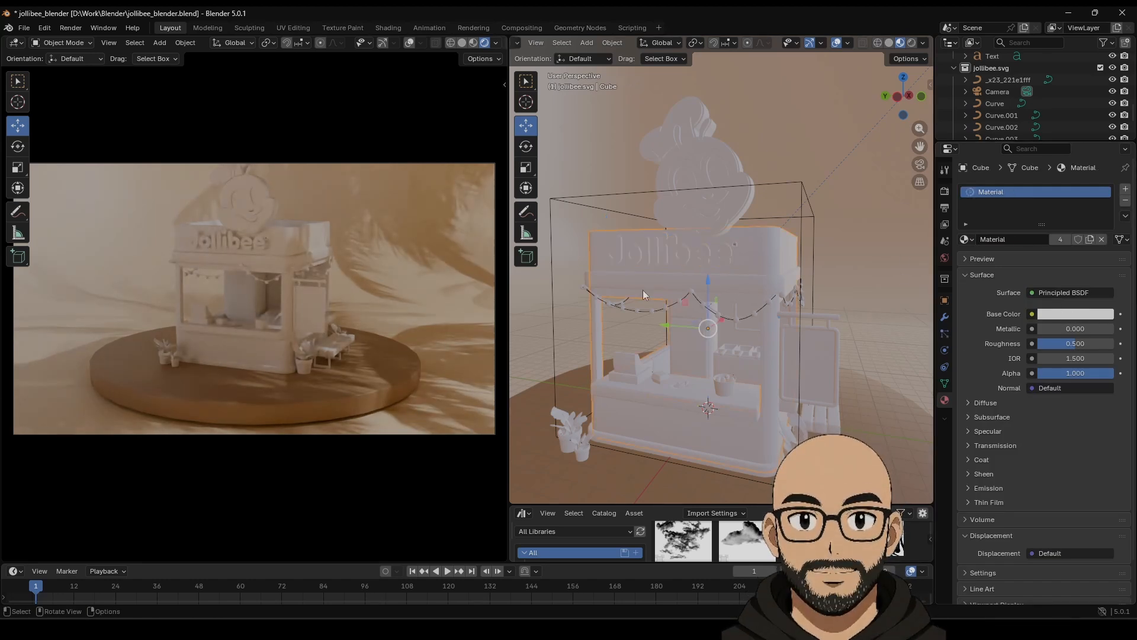
pyautogui.click(1053, 316)
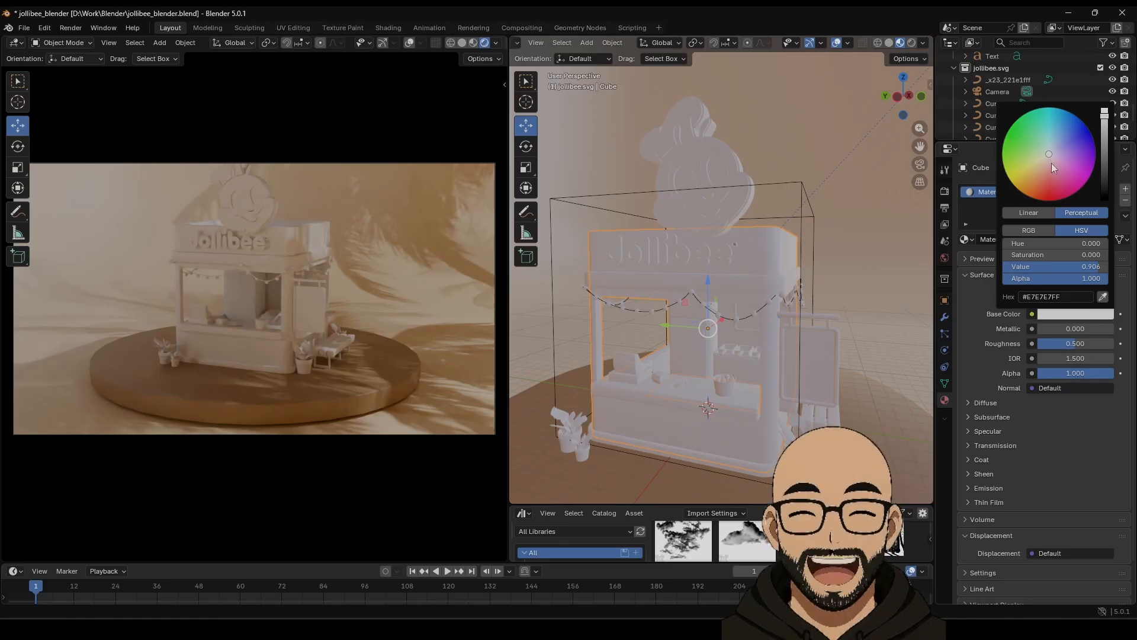
pyautogui.moveTo(1053, 168); pyautogui.dragTo(1043, 193)
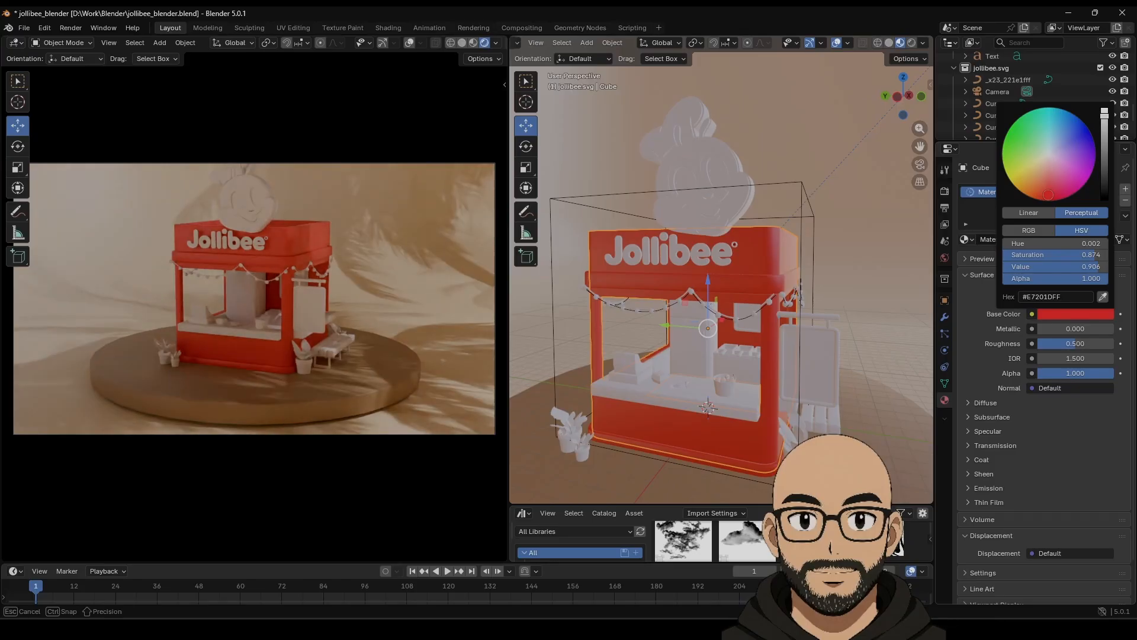
pyautogui.moveTo(1049, 195); pyautogui.dragTo(1053, 190)
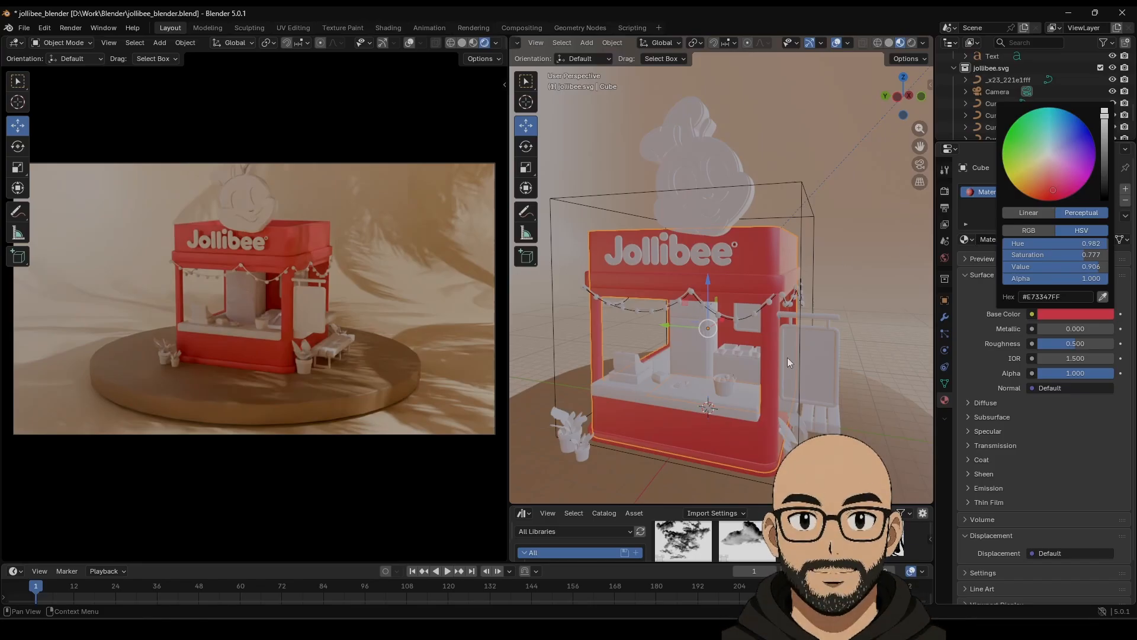
# Give the horizontal bar above the side menu board a new reddish-brown material and name it wood.
pyautogui.click(798, 323)
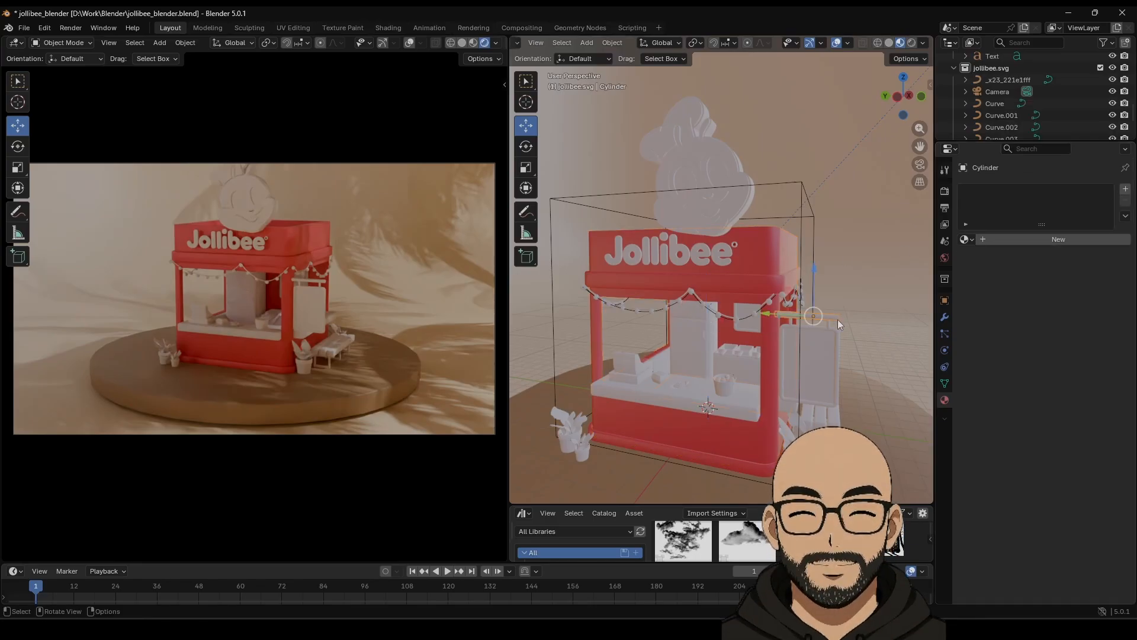
pyautogui.click(1045, 237)
pyautogui.click(1063, 314)
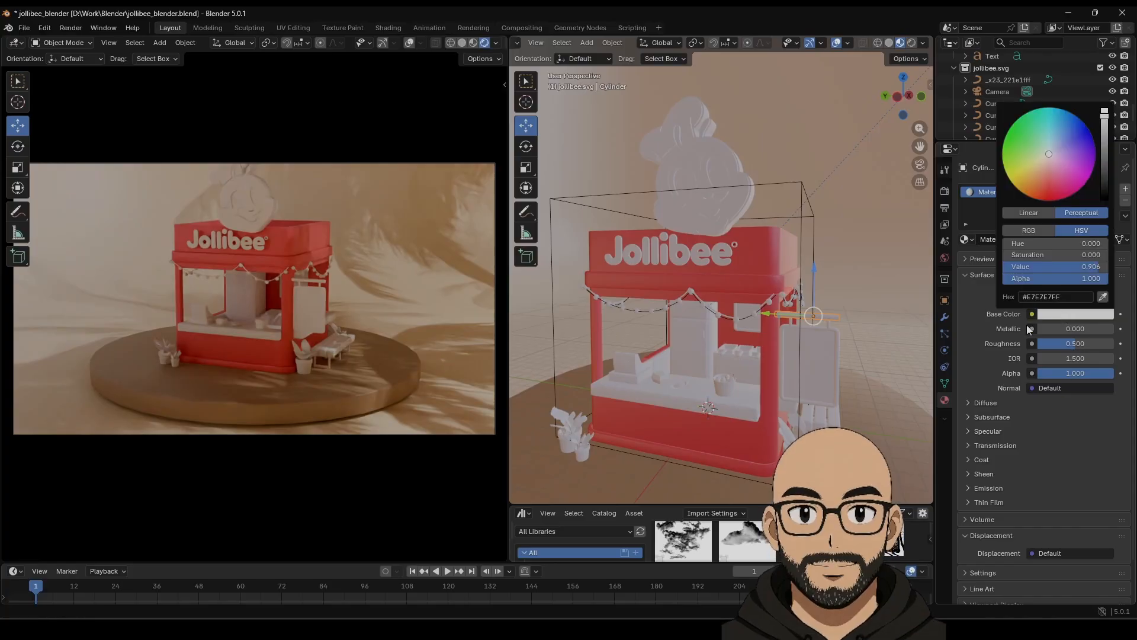
pyautogui.moveTo(1050, 157); pyautogui.dragTo(1043, 176)
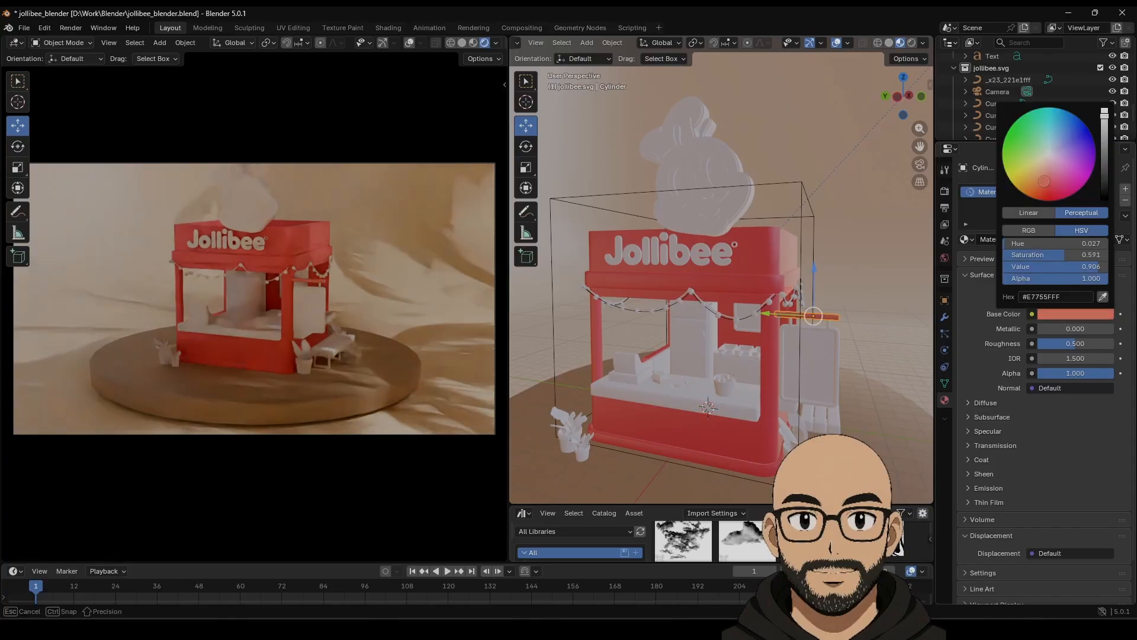
pyautogui.moveTo(1061, 267); pyautogui.dragTo(1016, 267)
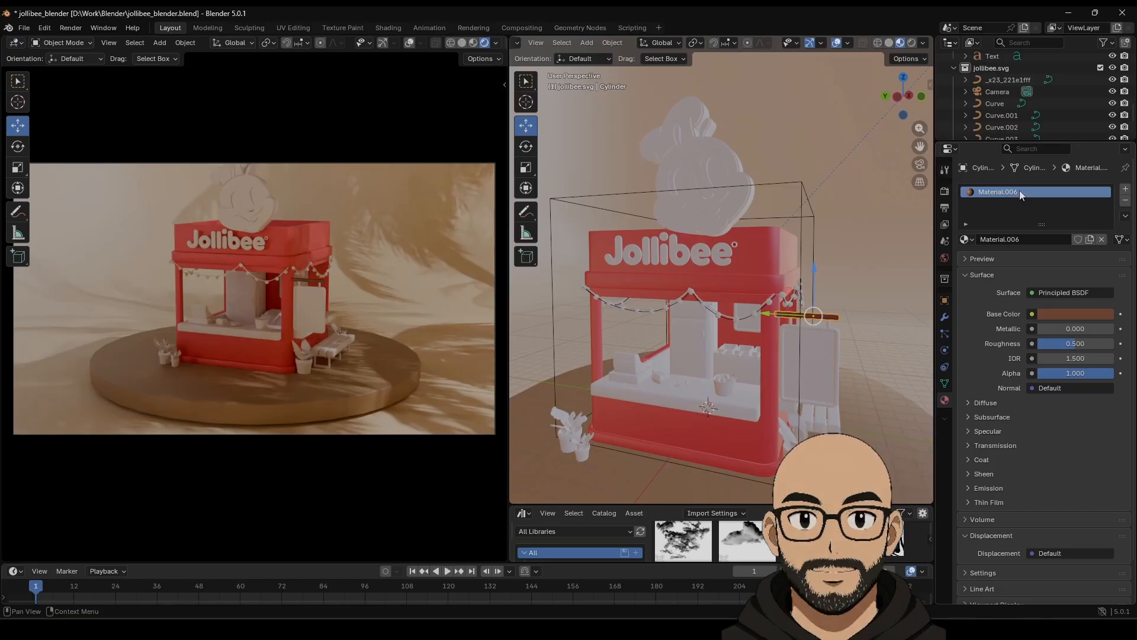
pyautogui.click(1026, 238)
pyautogui.write('wood')
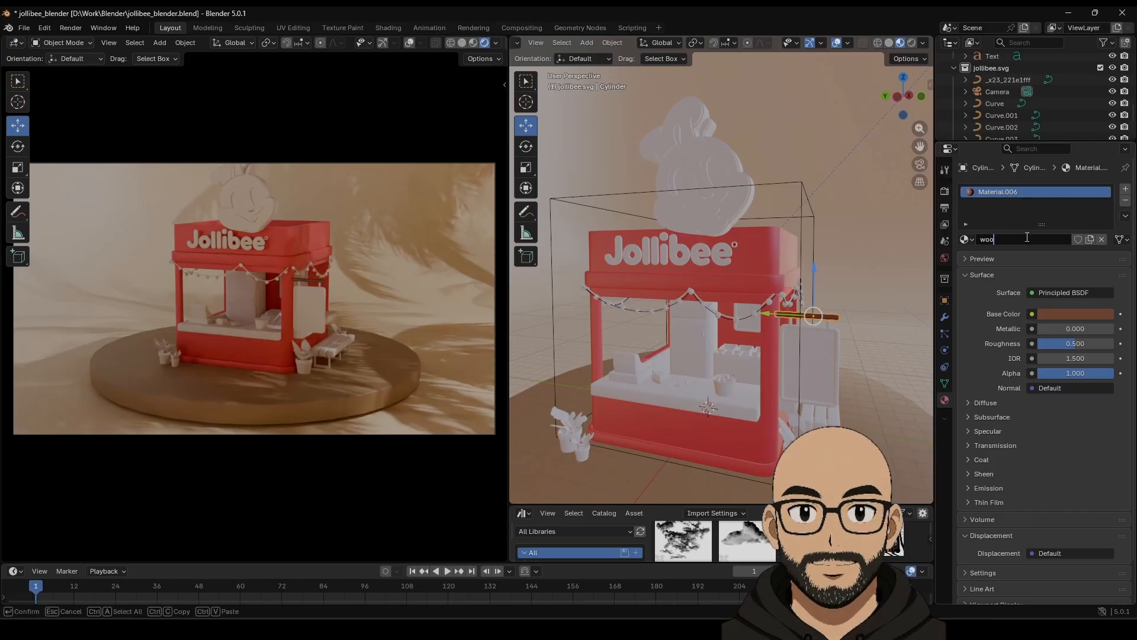
pyautogui.press('Return')
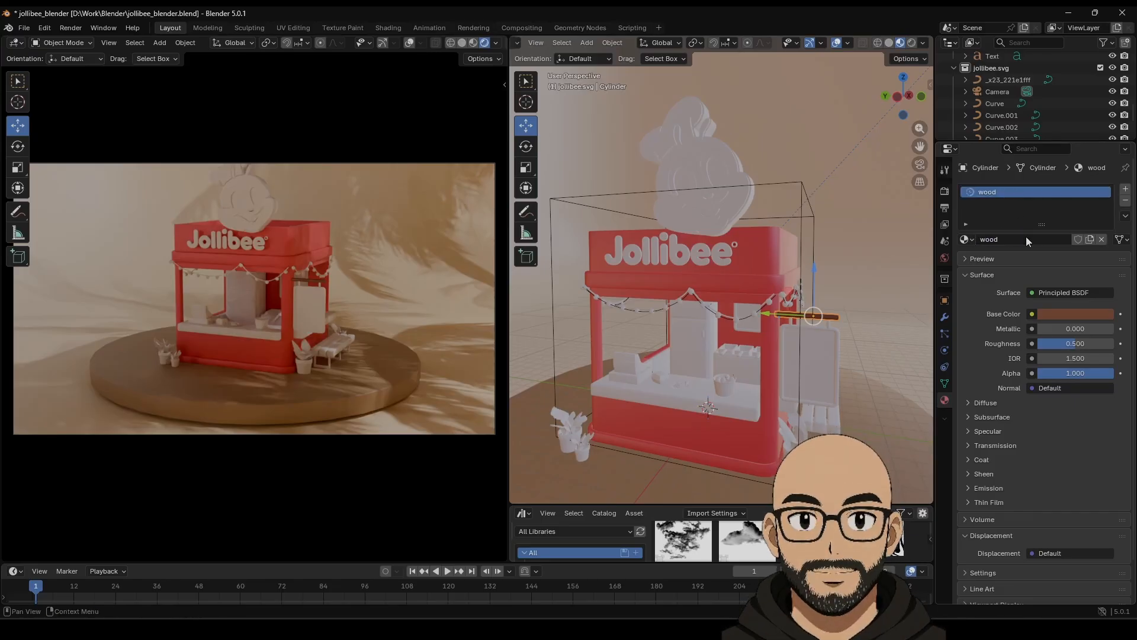
# Assign the wood material to the menu board's frame and to the two small connectors hanging it from the bar.
pyautogui.click(835, 337)
pyautogui.click(967, 239)
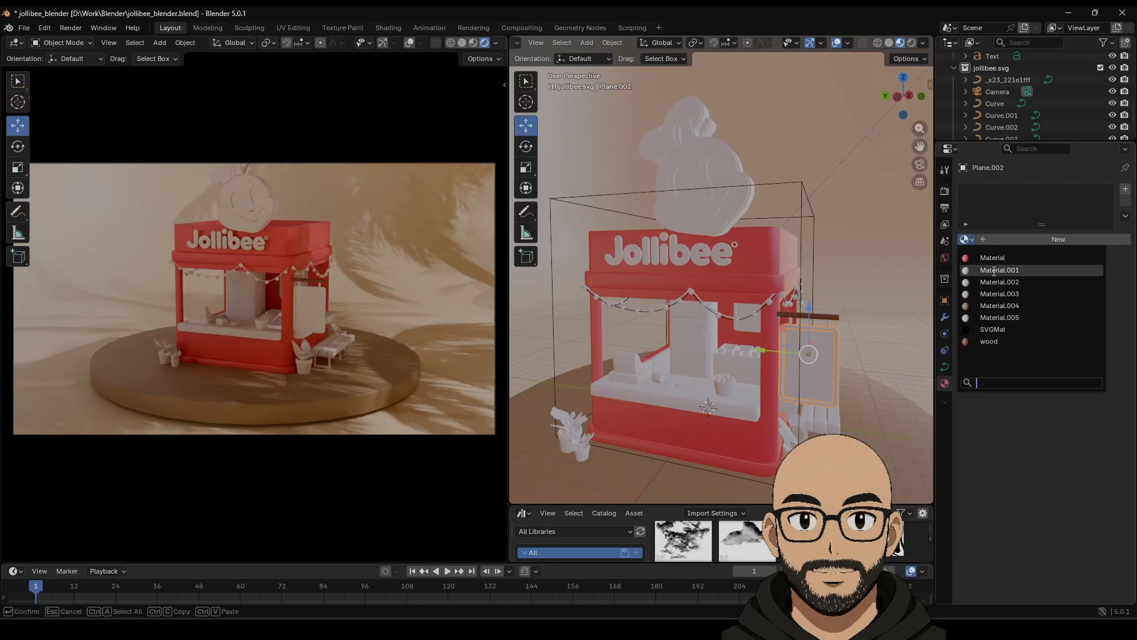
pyautogui.click(989, 342)
pyautogui.click(831, 324)
pyautogui.click(967, 238)
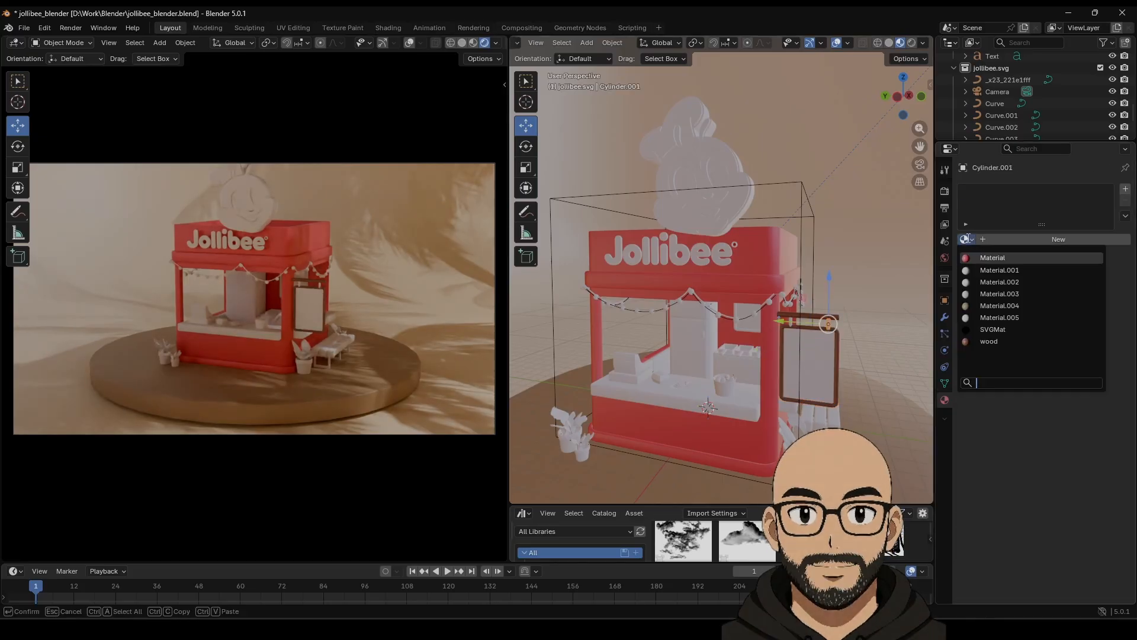
pyautogui.click(988, 342)
pyautogui.click(791, 322)
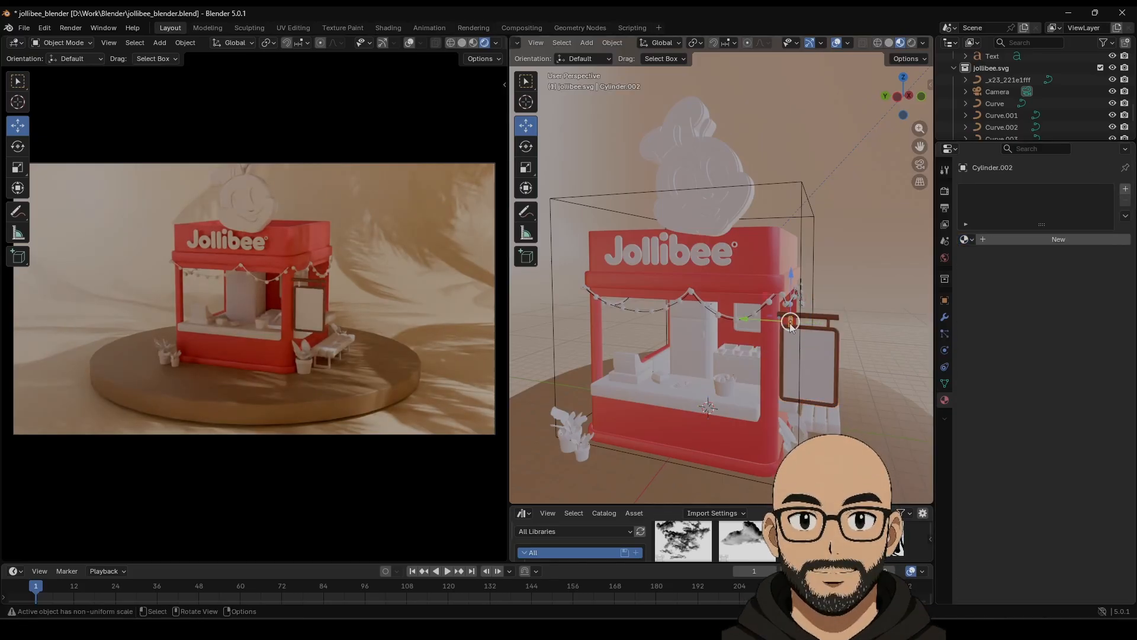
pyautogui.click(965, 239)
pyautogui.click(988, 341)
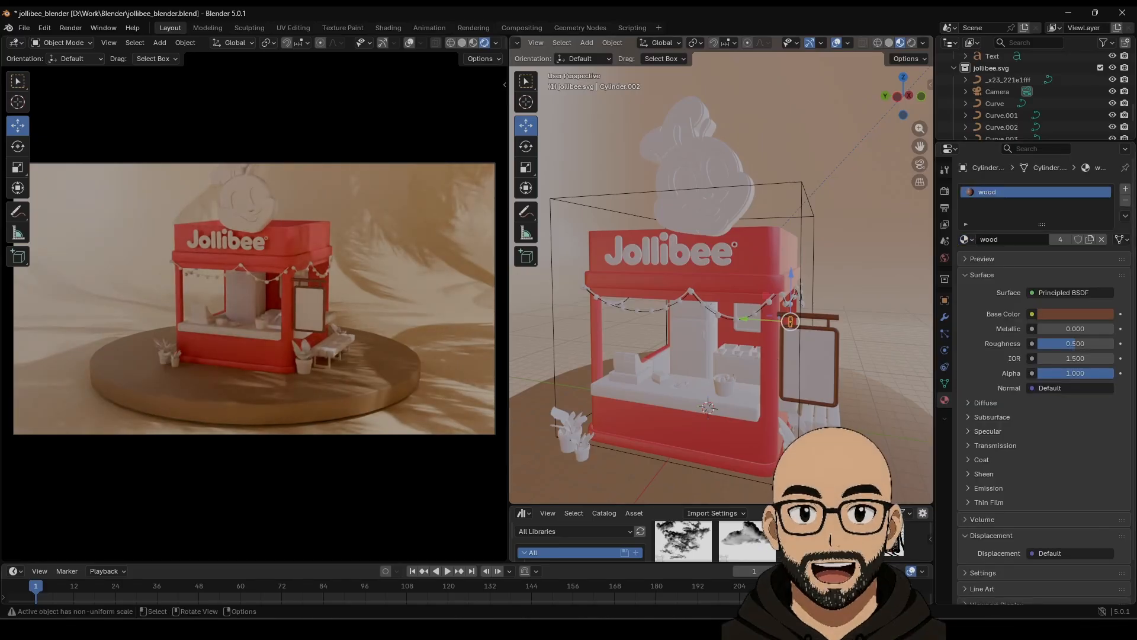
# Assign the wood material to the three seat planks of the bench beside the stall.
pyautogui.moveTo(833, 423); pyautogui.dragTo(798, 423, button='middle')
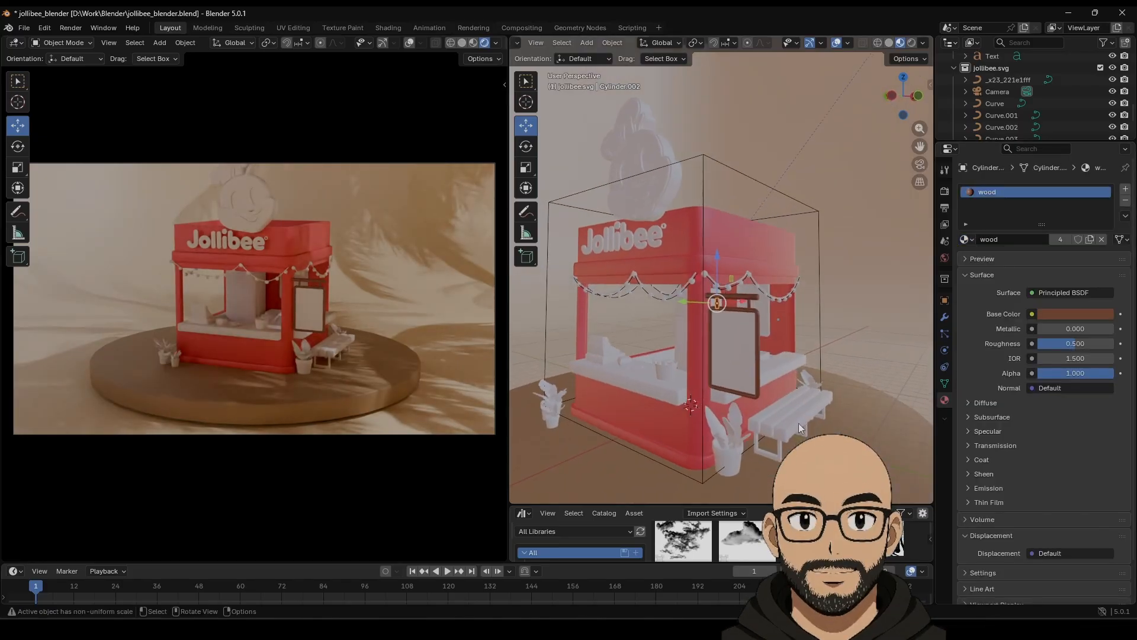
pyautogui.click(777, 425)
pyautogui.click(965, 240)
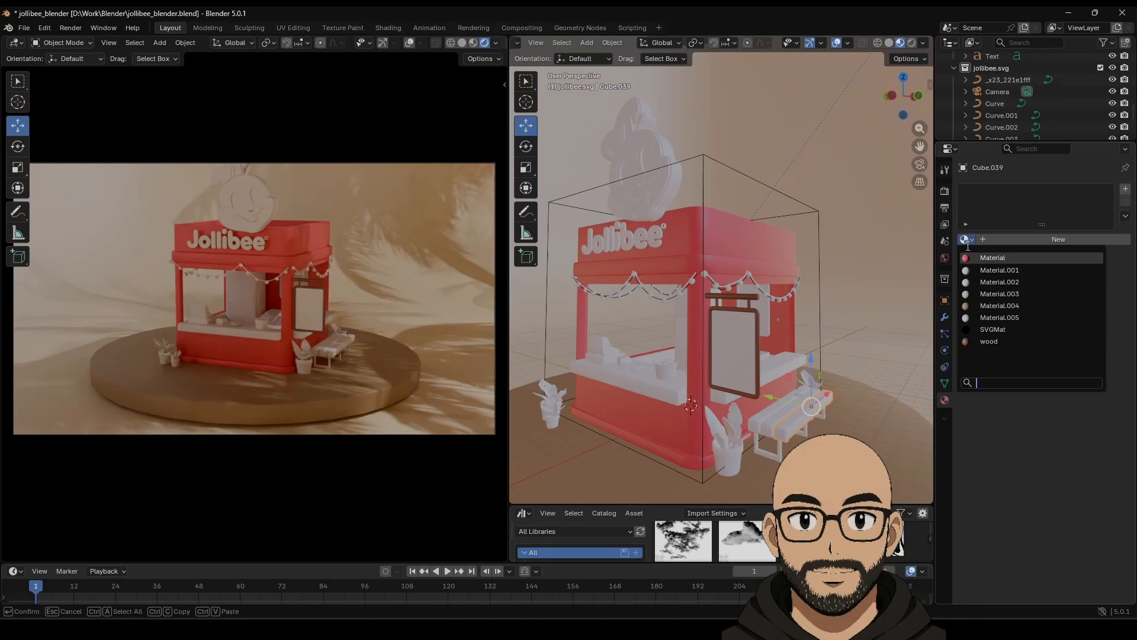
pyautogui.click(983, 342)
pyautogui.click(771, 431)
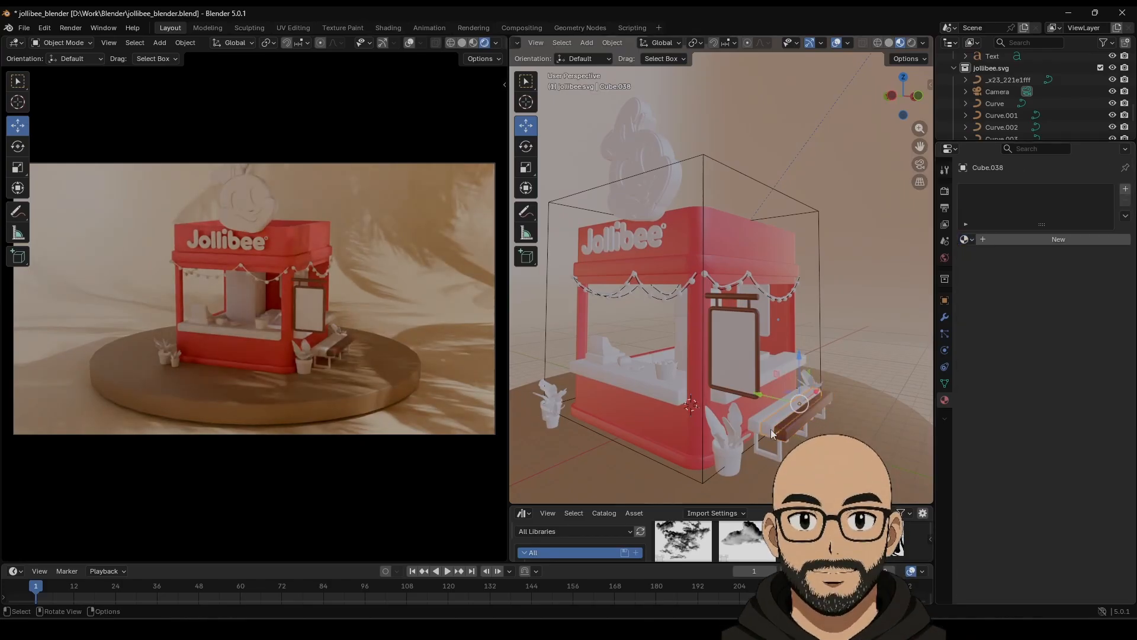
pyautogui.click(965, 239)
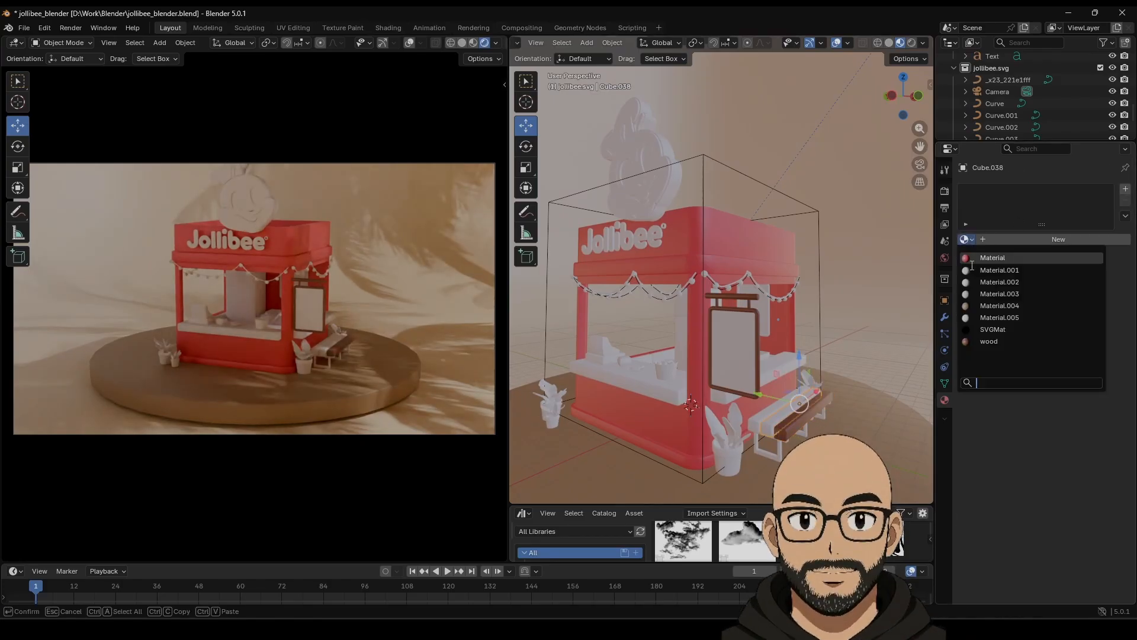
pyautogui.click(983, 338)
pyautogui.click(755, 420)
pyautogui.click(967, 240)
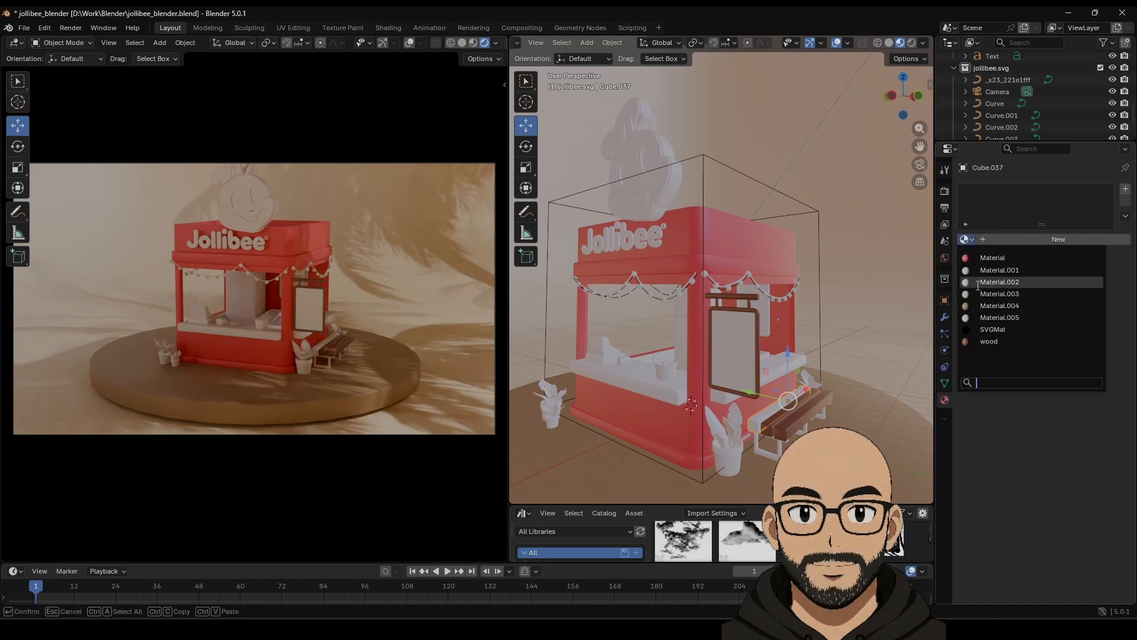
pyautogui.click(983, 376)
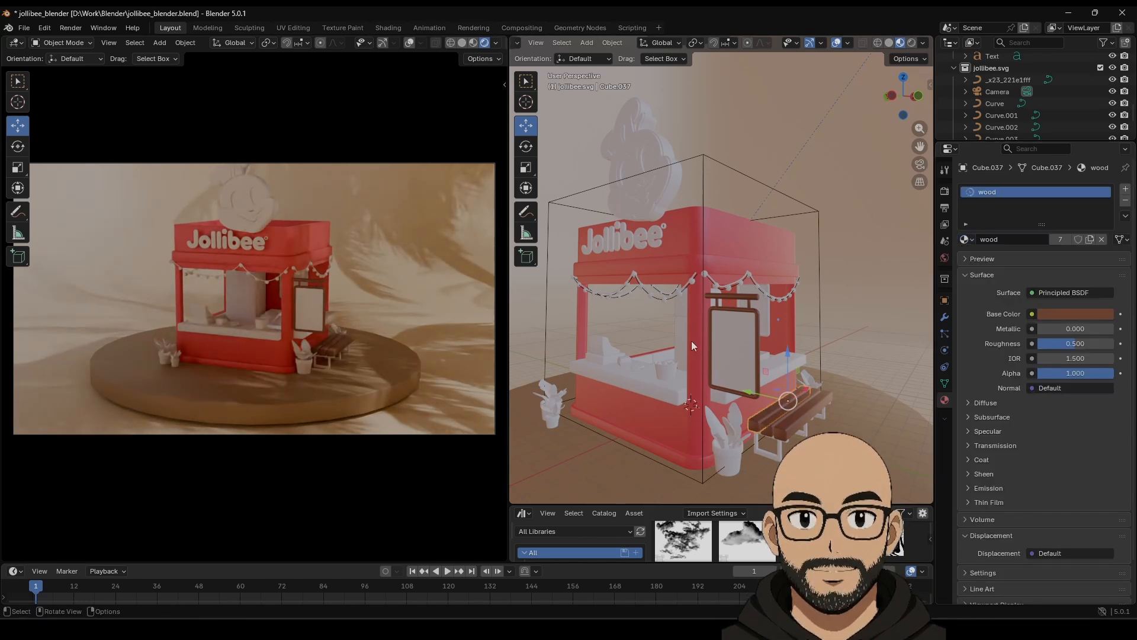
# Replace the outer bench plank's wood material with a new one, sampling its base color from the brown round platform.
pyautogui.moveTo(691, 340); pyautogui.dragTo(802, 414, button='middle')
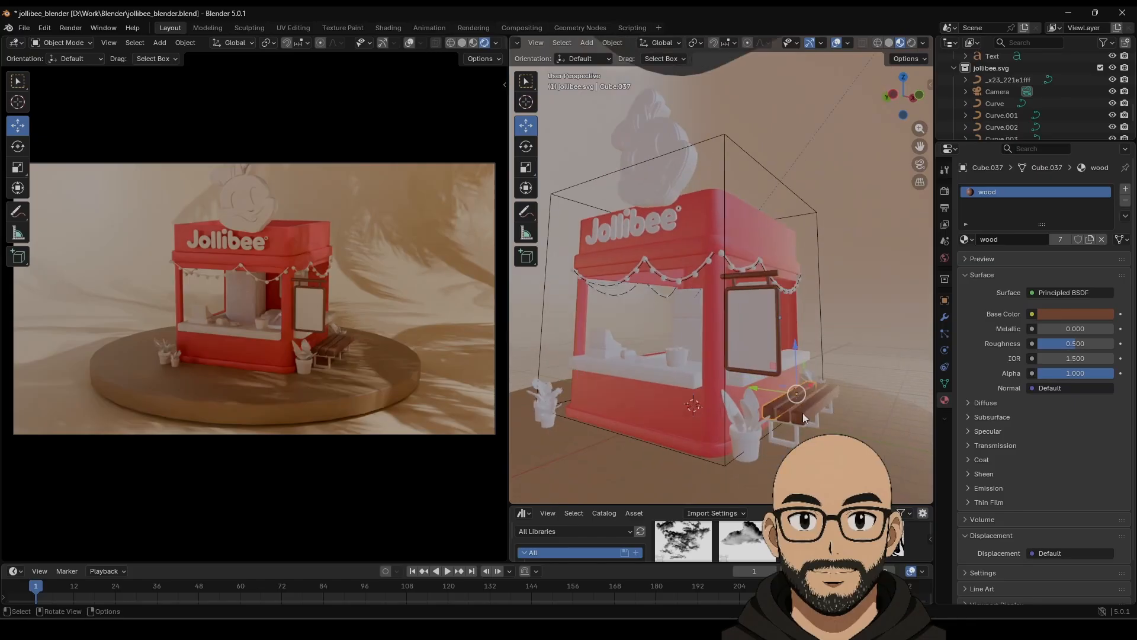
pyautogui.click(814, 421)
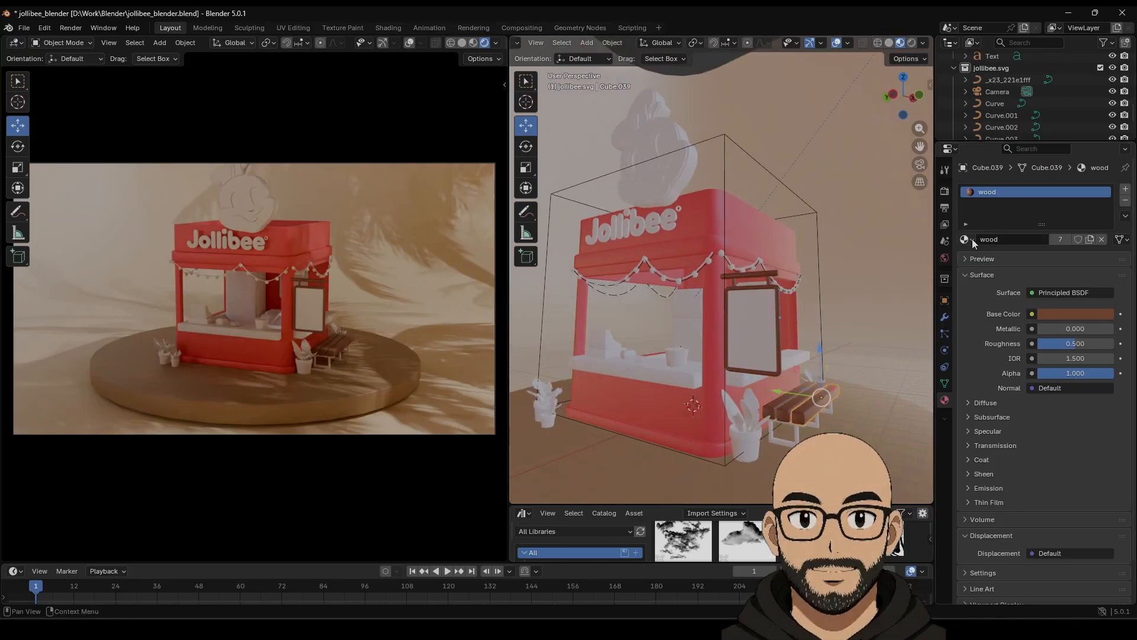
pyautogui.click(1125, 202)
pyautogui.click(987, 239)
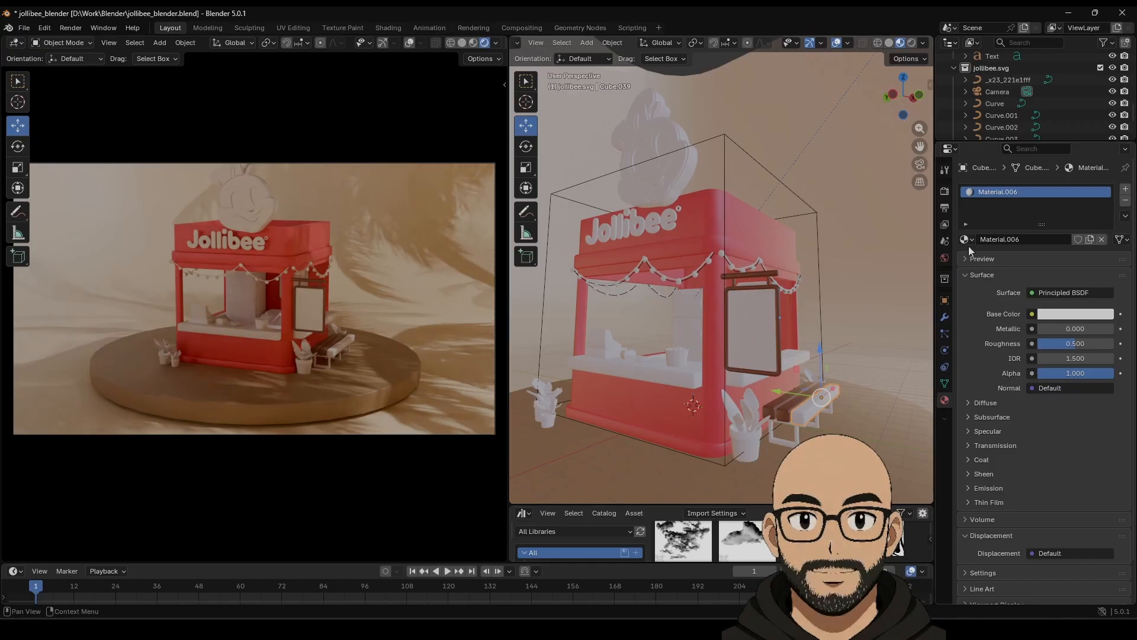
pyautogui.click(1099, 320)
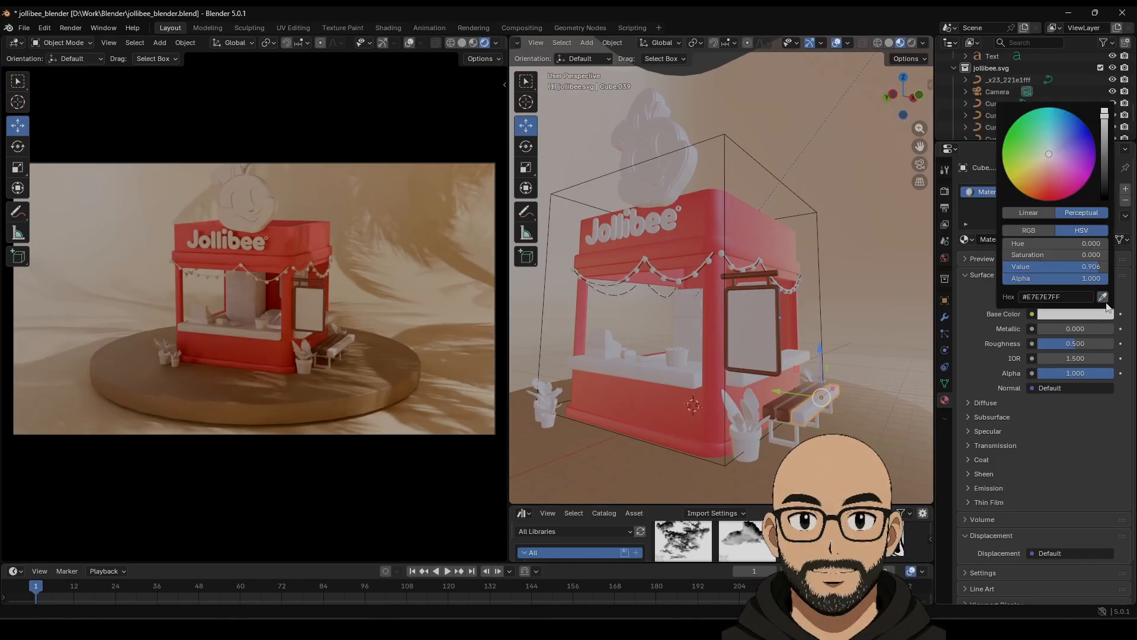
pyautogui.click(1103, 297)
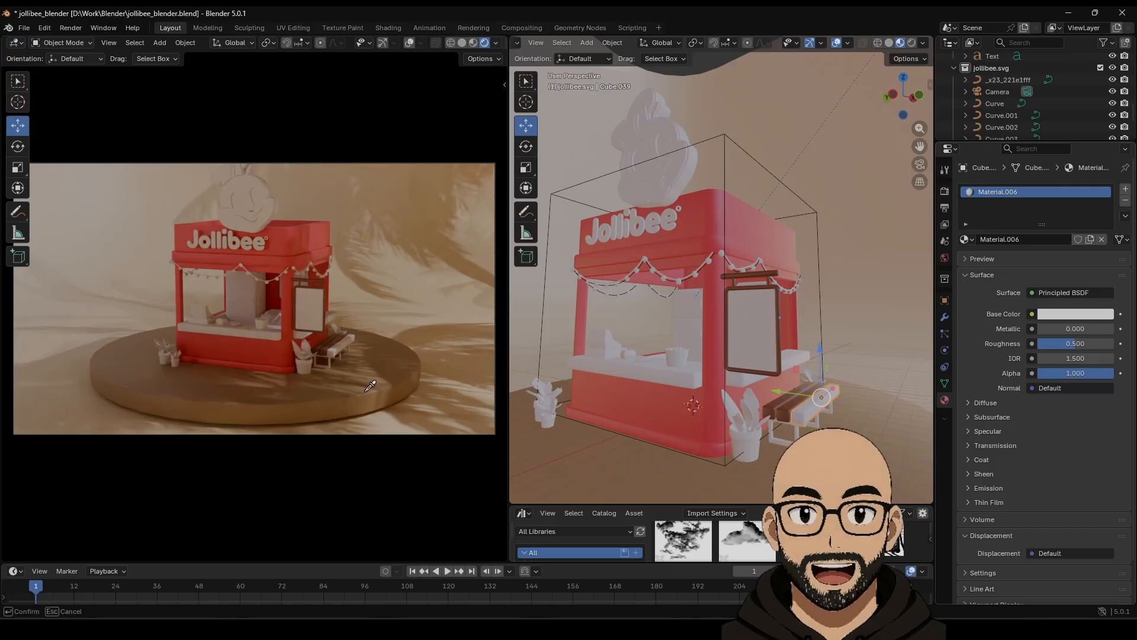
pyautogui.click(328, 391)
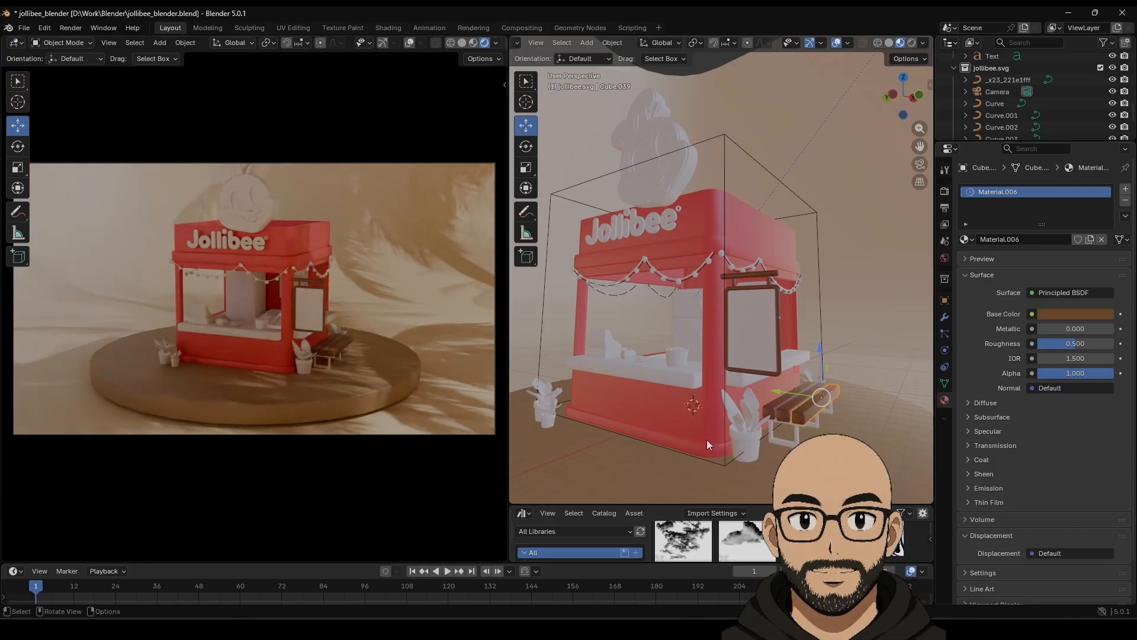
# Brighten the outer bench plank's brown base color by raising its HSV value to about 0.565.
pyautogui.click(1092, 314)
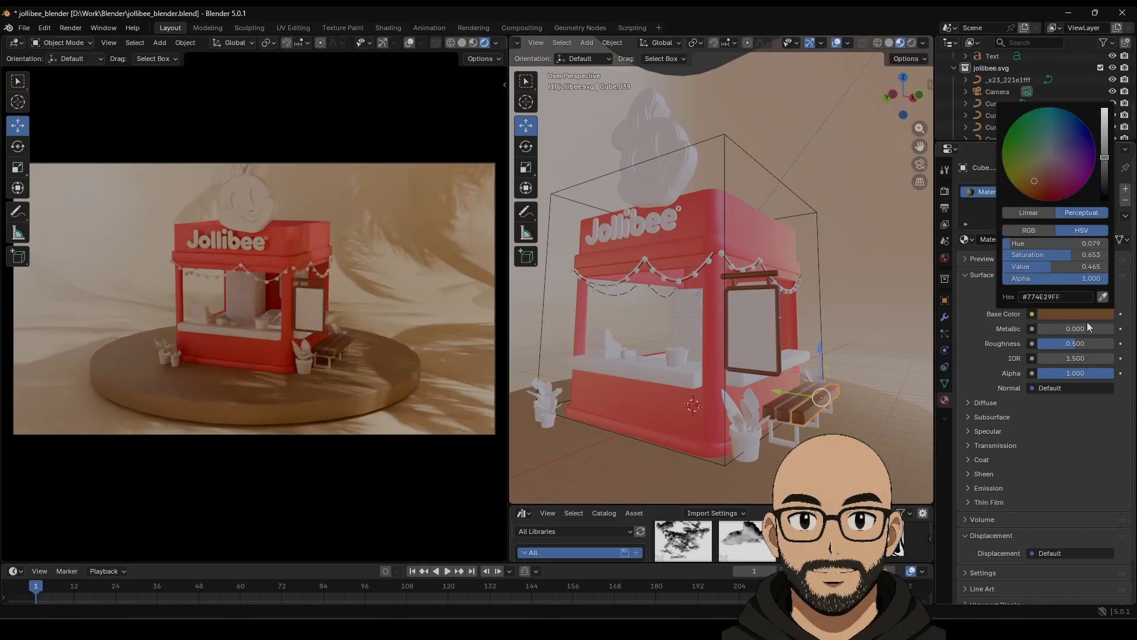
pyautogui.moveTo(1052, 266); pyautogui.dragTo(1065, 267)
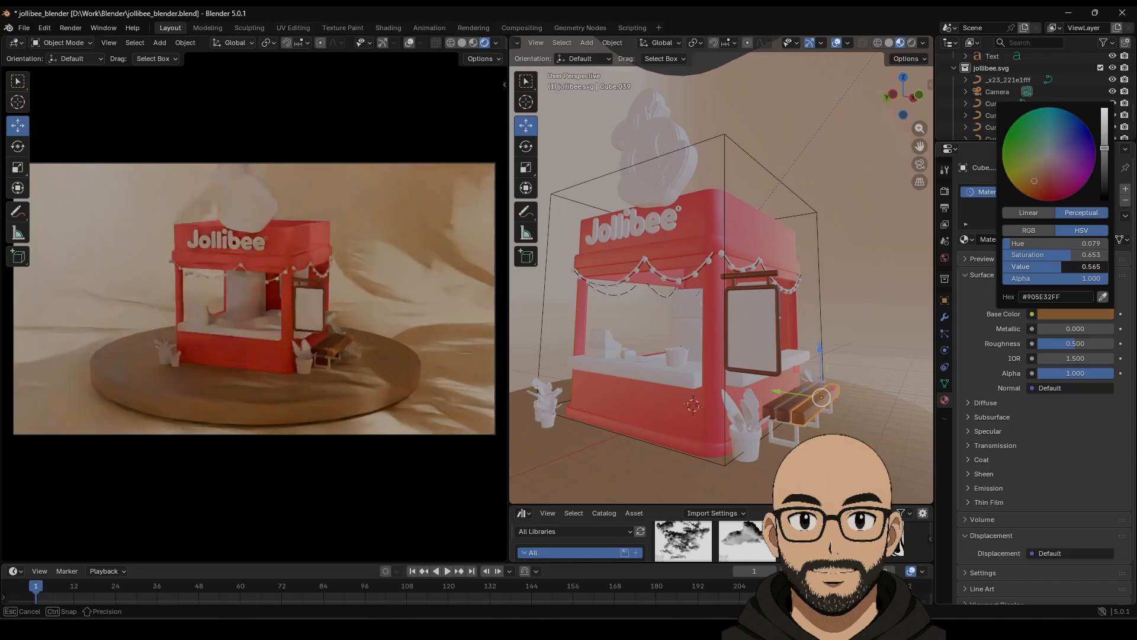
pyautogui.scroll(1, 335, 363)
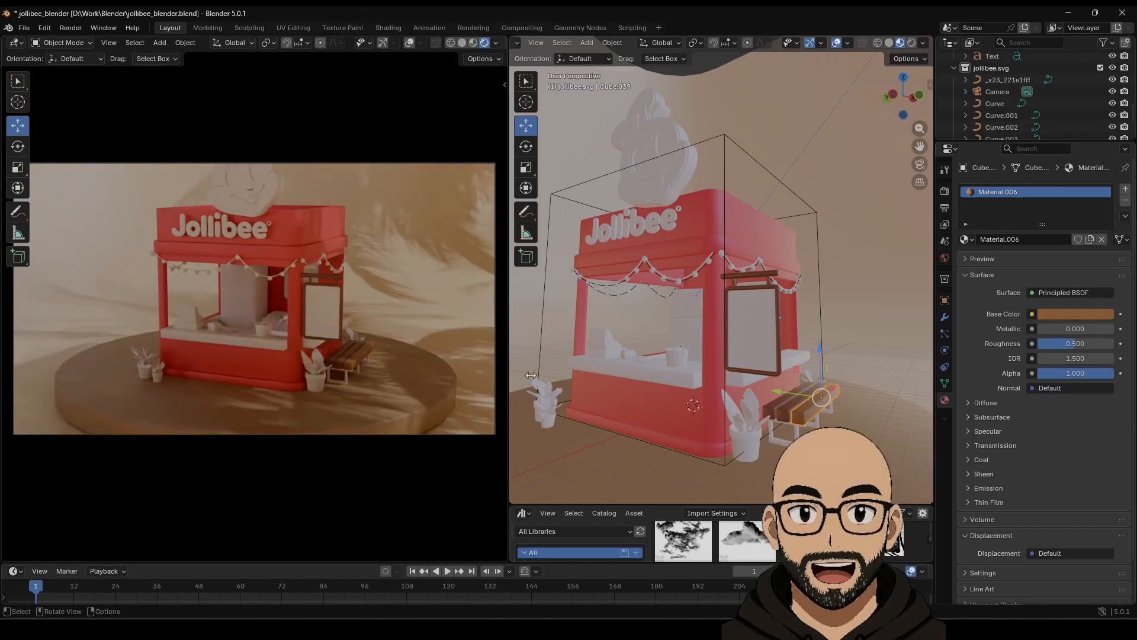
# Replace the wood material on the other two bench planks with Material.006.
pyautogui.click(794, 407)
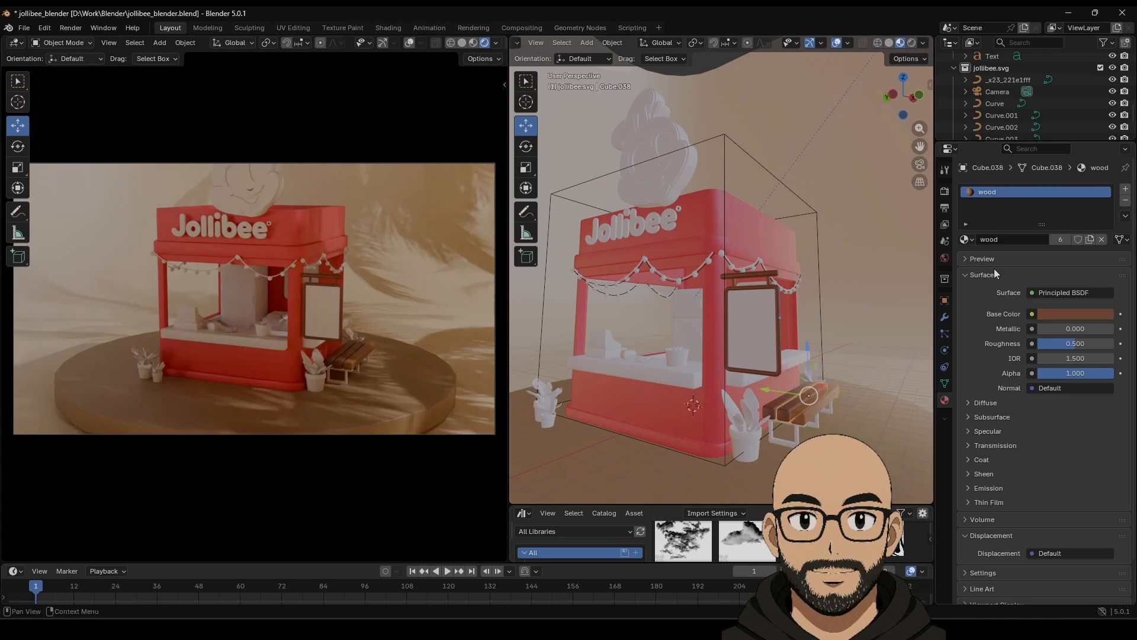
pyautogui.click(973, 198)
pyautogui.click(967, 240)
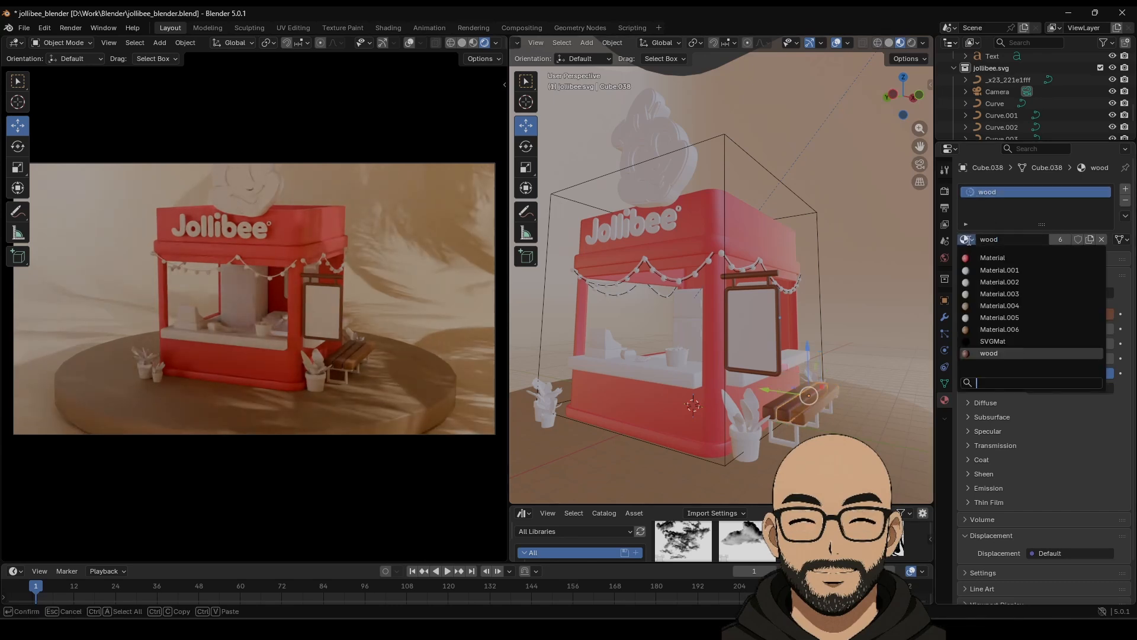
pyautogui.write('06')
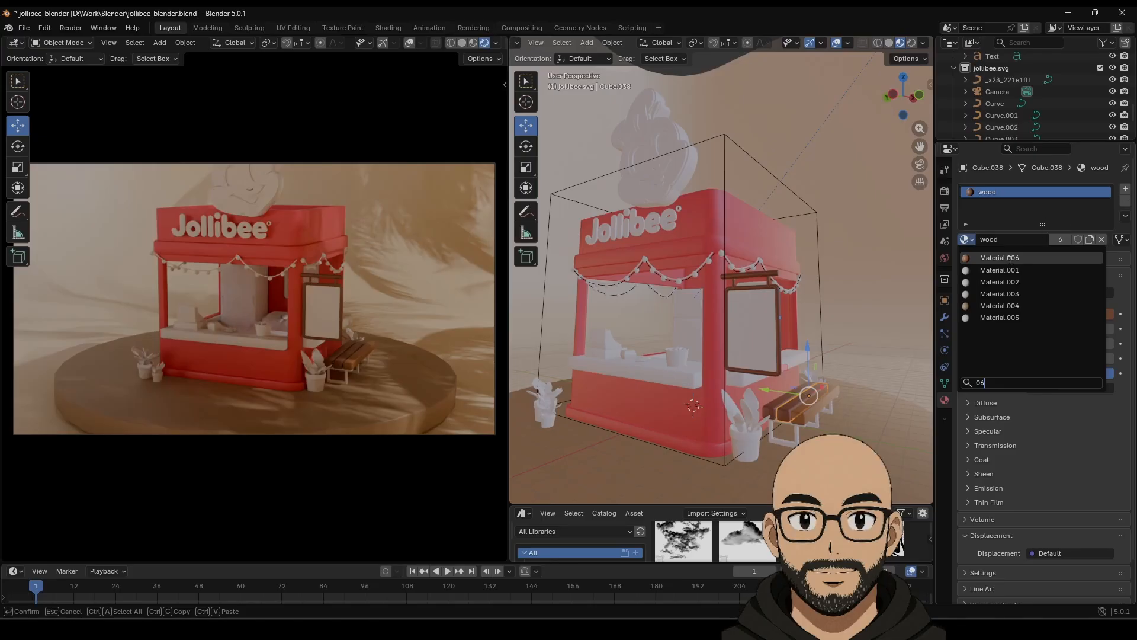
pyautogui.click(1009, 258)
pyautogui.click(773, 415)
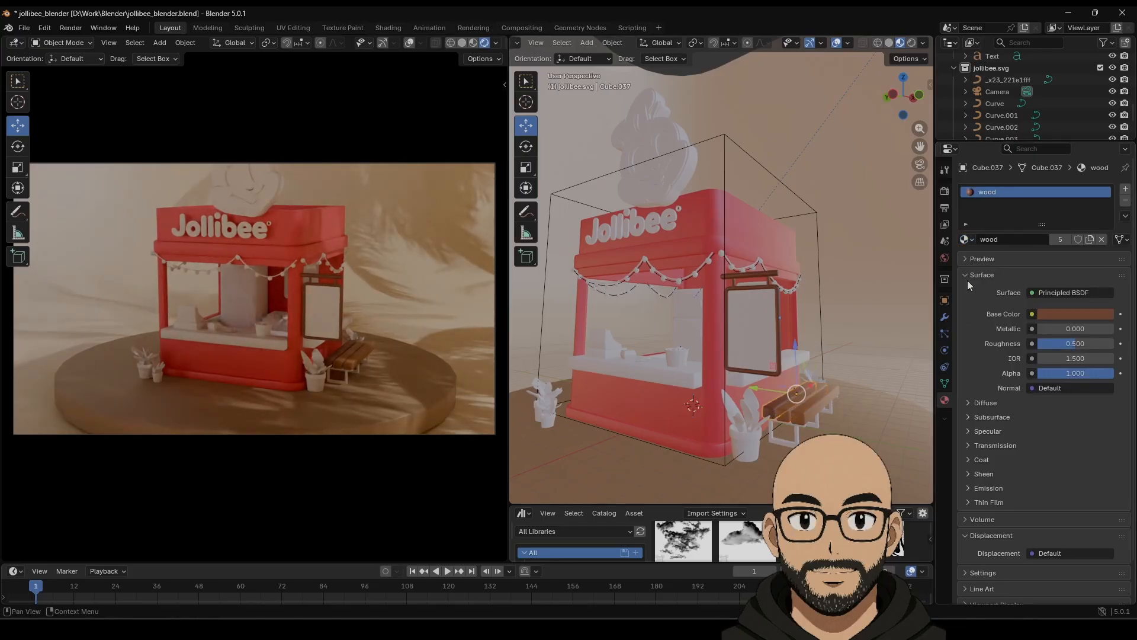
pyautogui.click(971, 240)
pyautogui.write('06')
pyautogui.press('Return')
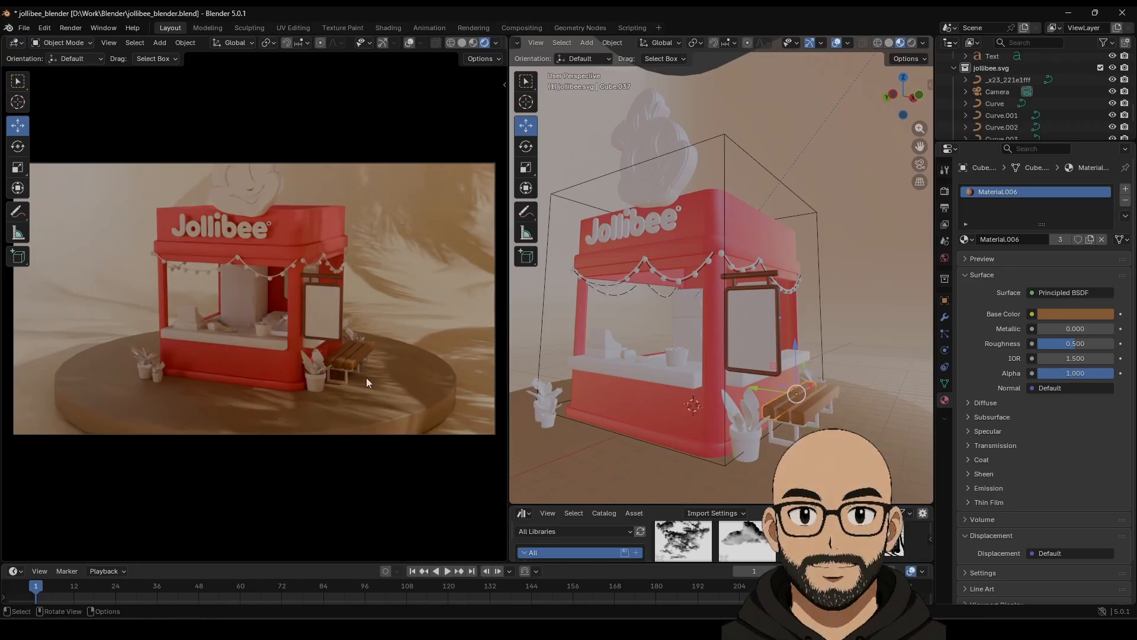
# Give the plant pot at the stall corner near the bench a new material with a terracotta orange base color.
pyautogui.moveTo(366, 378); pyautogui.dragTo(379, 376, button='middle')
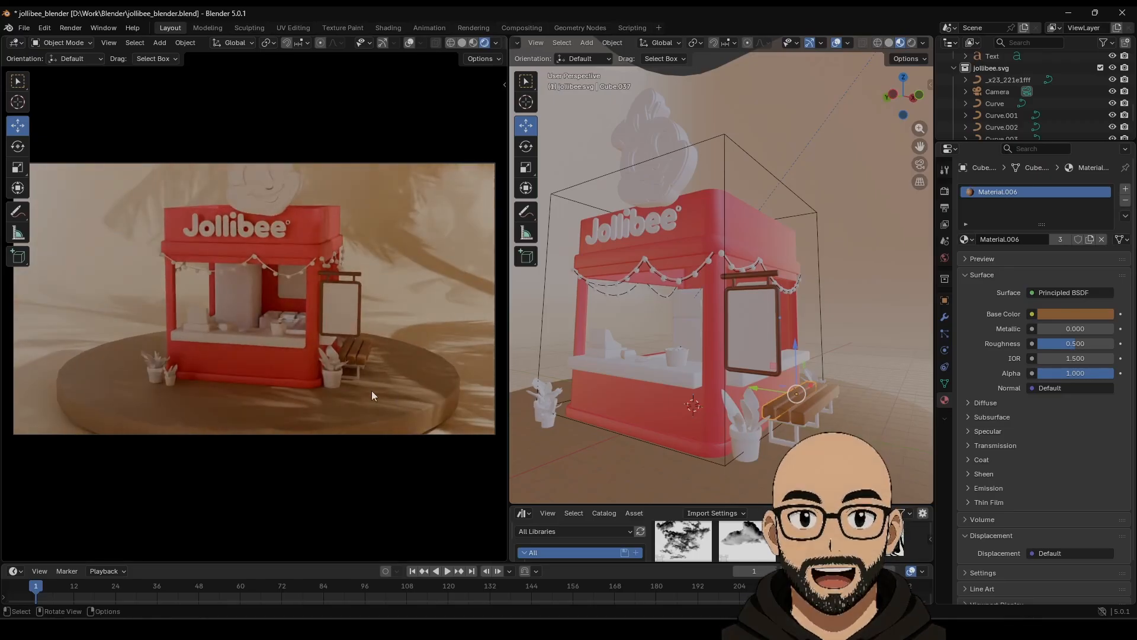
pyautogui.click(334, 375)
pyautogui.click(1058, 239)
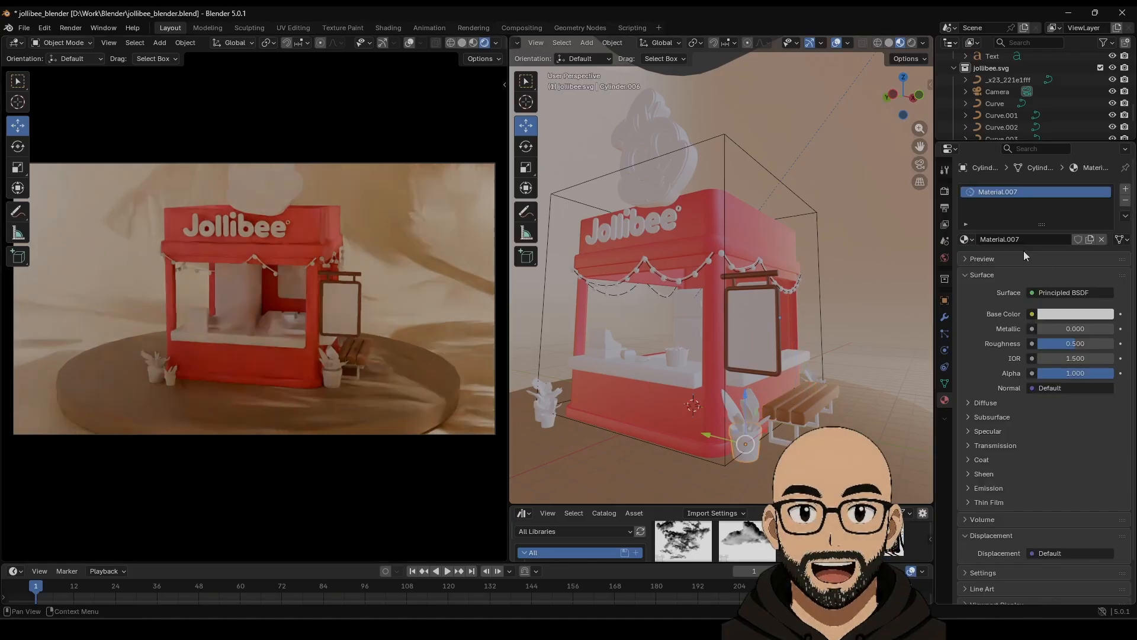
pyautogui.click(1060, 314)
pyautogui.moveTo(1050, 180); pyautogui.dragTo(1037, 186)
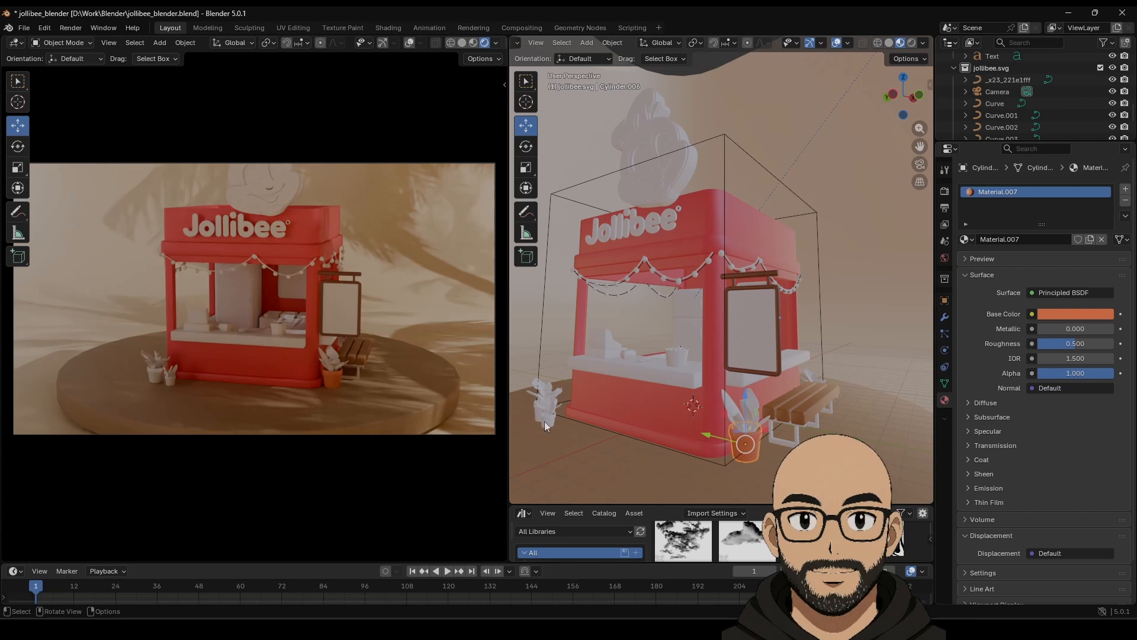
# Assign Material.007 to the plant pot at the far end of the bench.
pyautogui.moveTo(544, 422); pyautogui.dragTo(772, 407, button='middle')
pyautogui.click(770, 405)
pyautogui.click(966, 239)
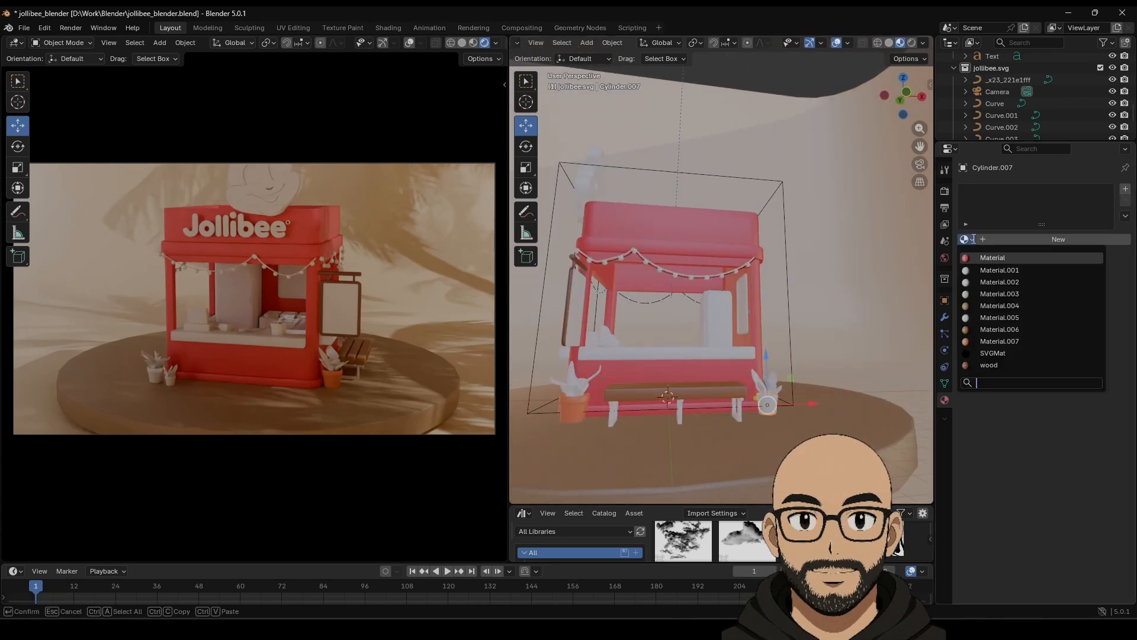
pyautogui.write('07')
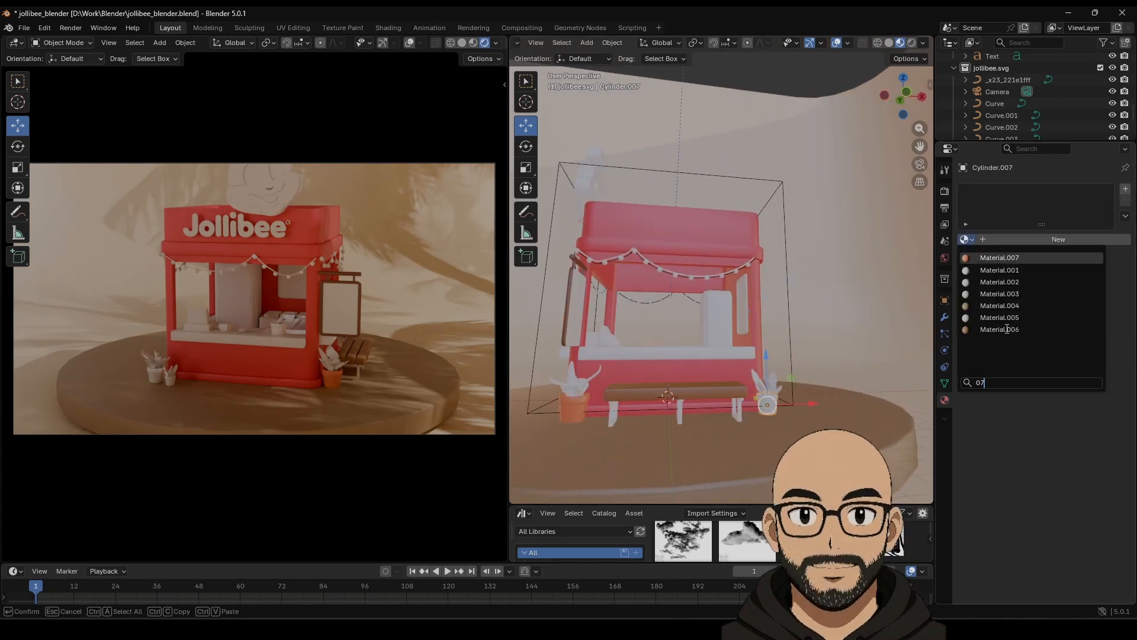
pyautogui.press('Return')
# Assign Material.007 to the small and large plant pots at the stall's other front corner.
pyautogui.moveTo(750, 382); pyautogui.dragTo(584, 432, button='middle')
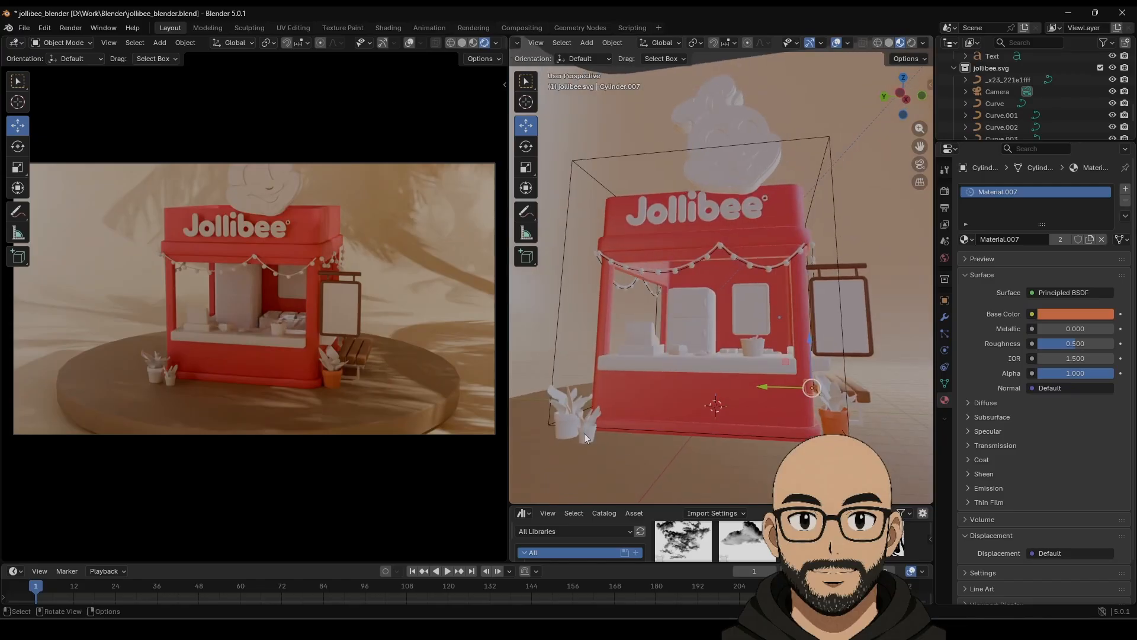
pyautogui.click(584, 432)
pyautogui.click(966, 239)
pyautogui.write('07')
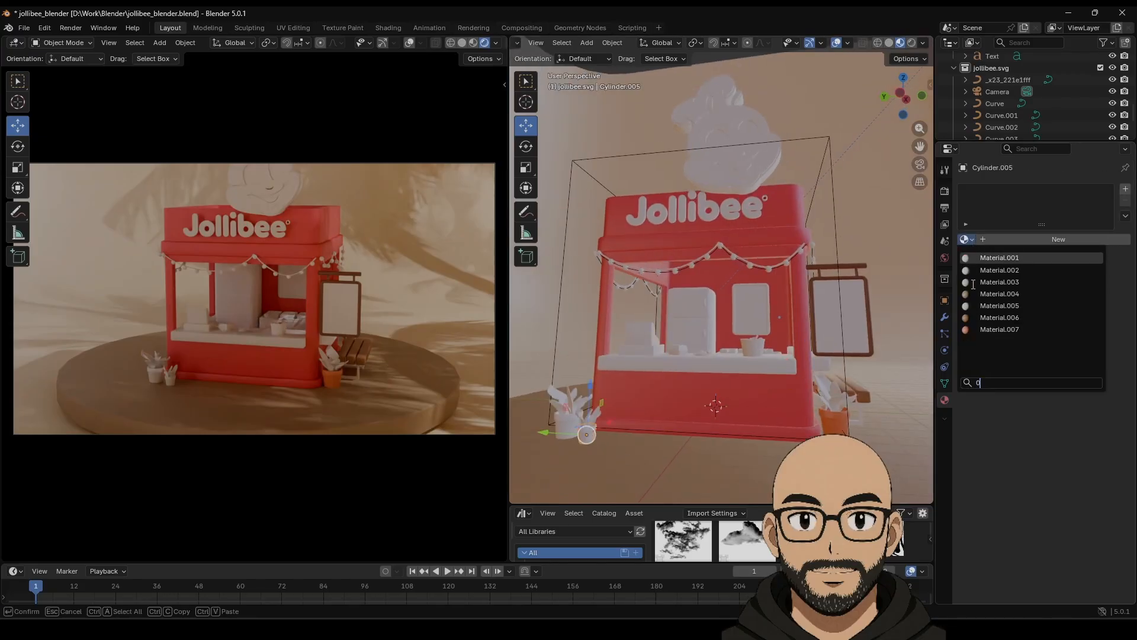
pyautogui.press('Return')
pyautogui.click(567, 429)
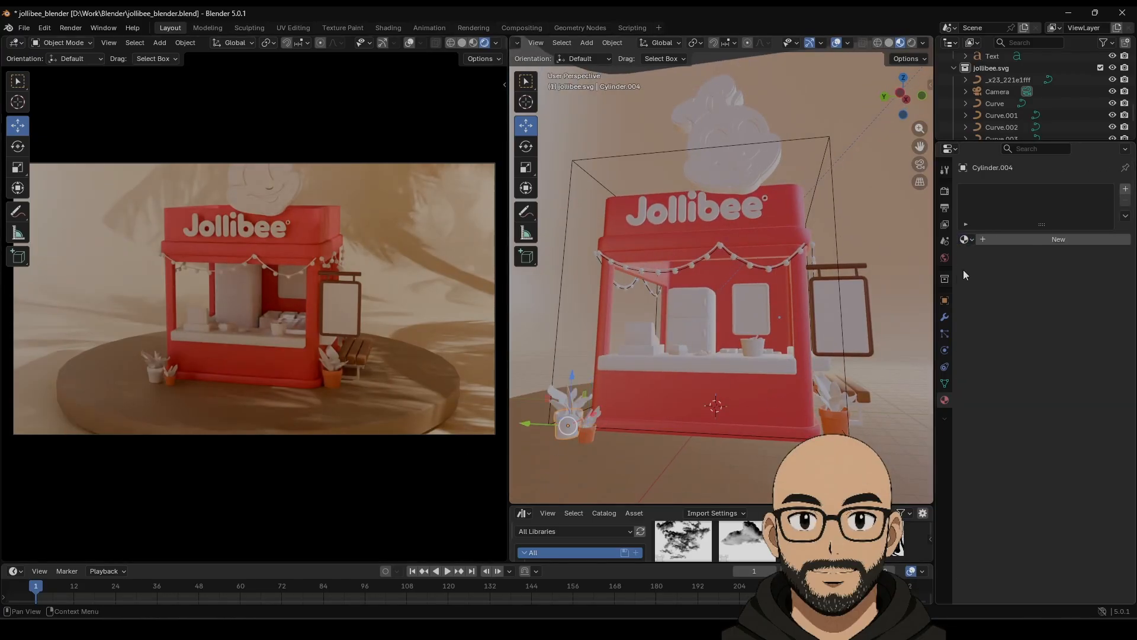
pyautogui.click(969, 241)
pyautogui.write('07')
pyautogui.press('Return')
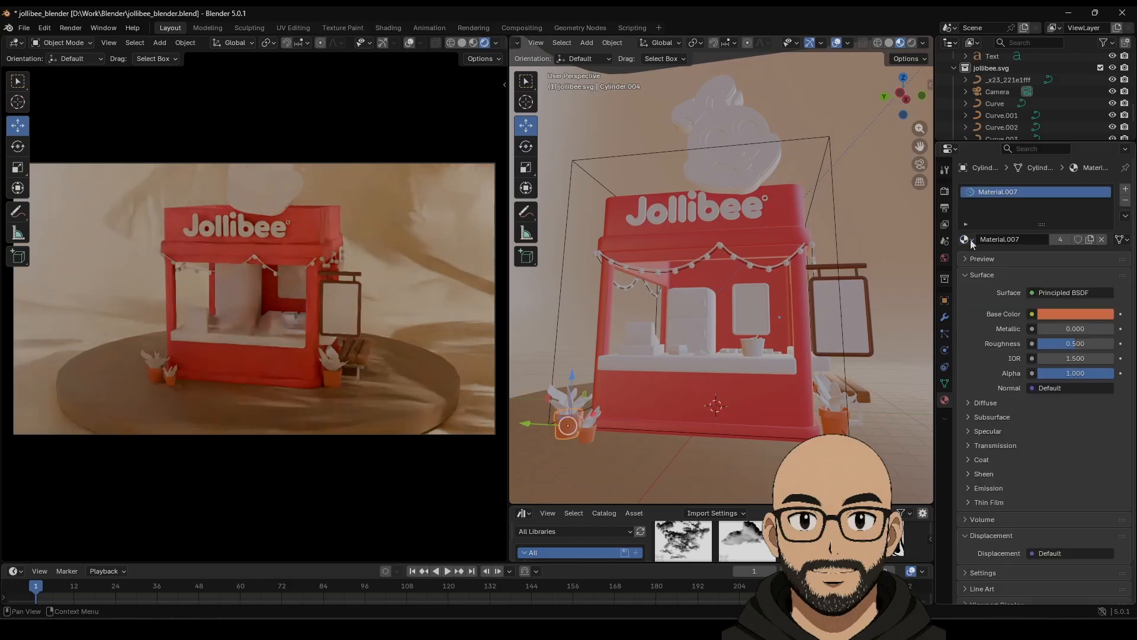
# Select the string light bulbs on the stall's front and join the asset browser area into the 3D viewport above it.
pyautogui.moveTo(722, 394); pyautogui.dragTo(674, 283, button='middle')
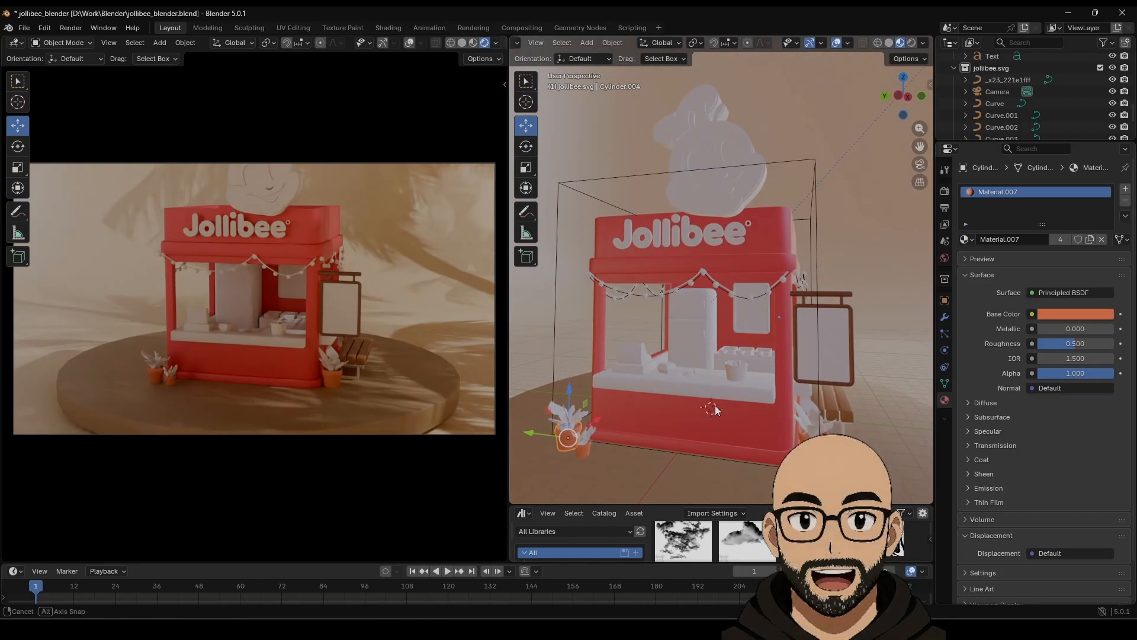
pyautogui.click(602, 284)
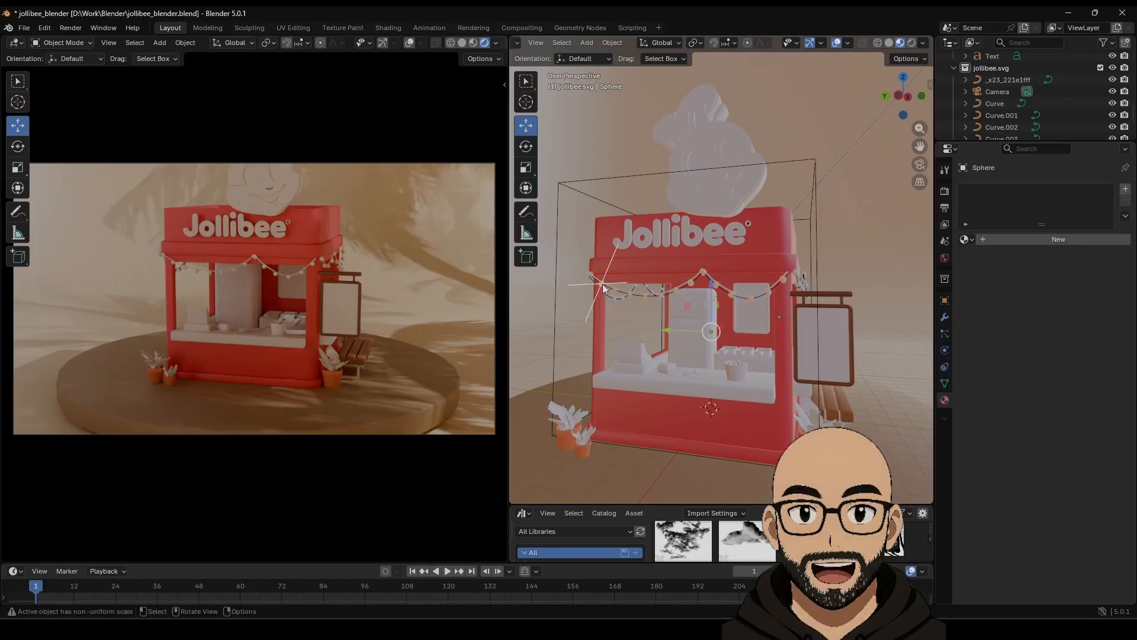
pyautogui.rightClick(648, 508)
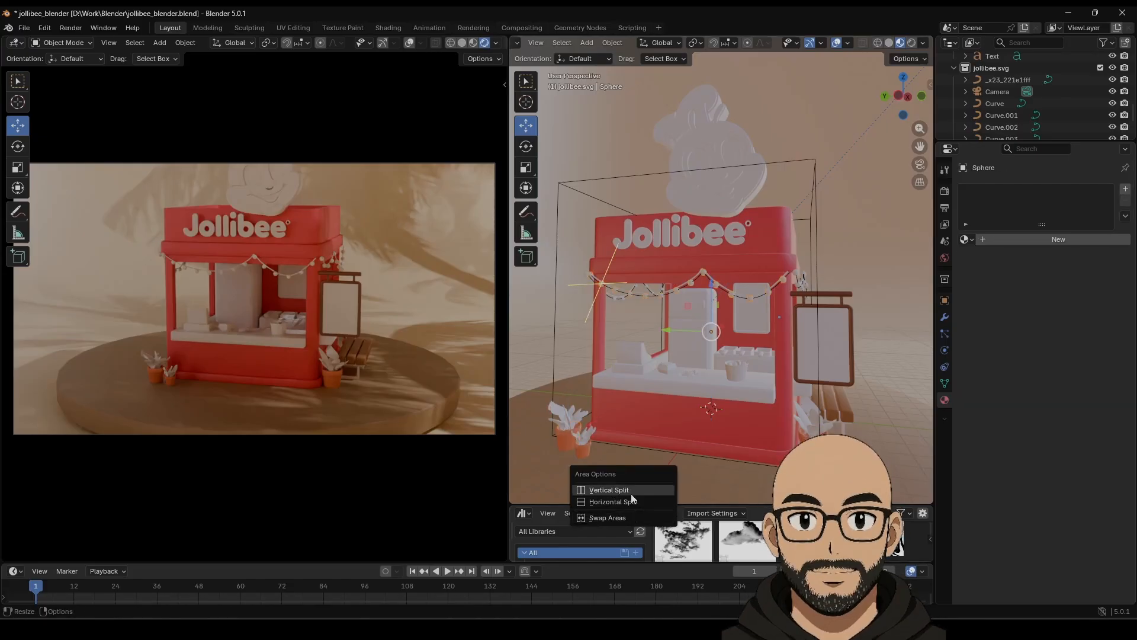
pyautogui.rightClick(714, 503)
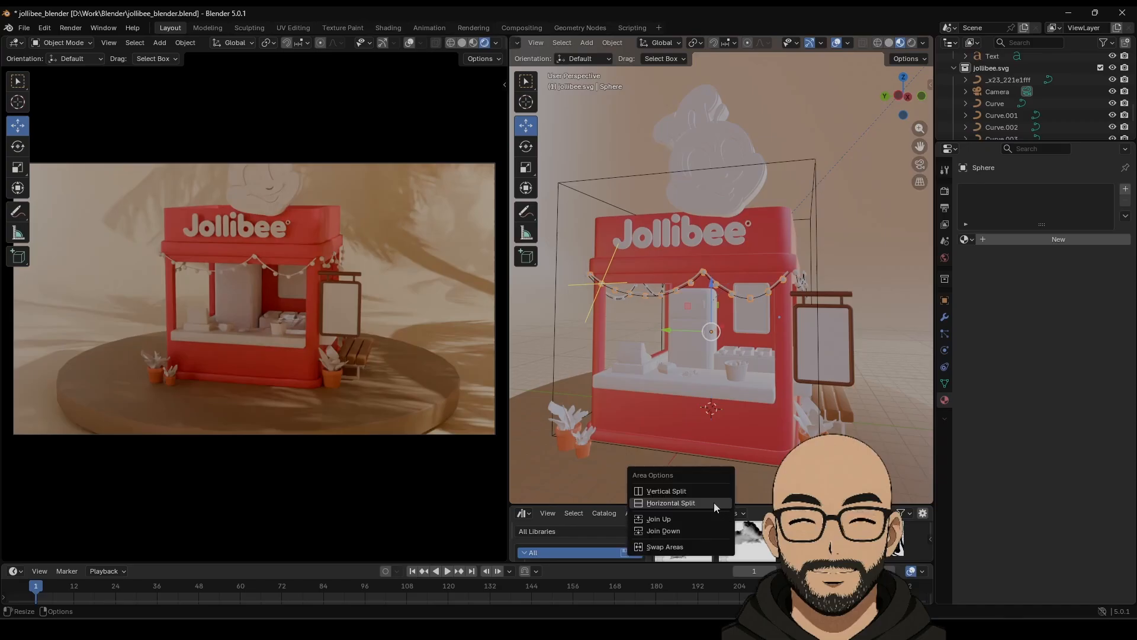
pyautogui.click(685, 530)
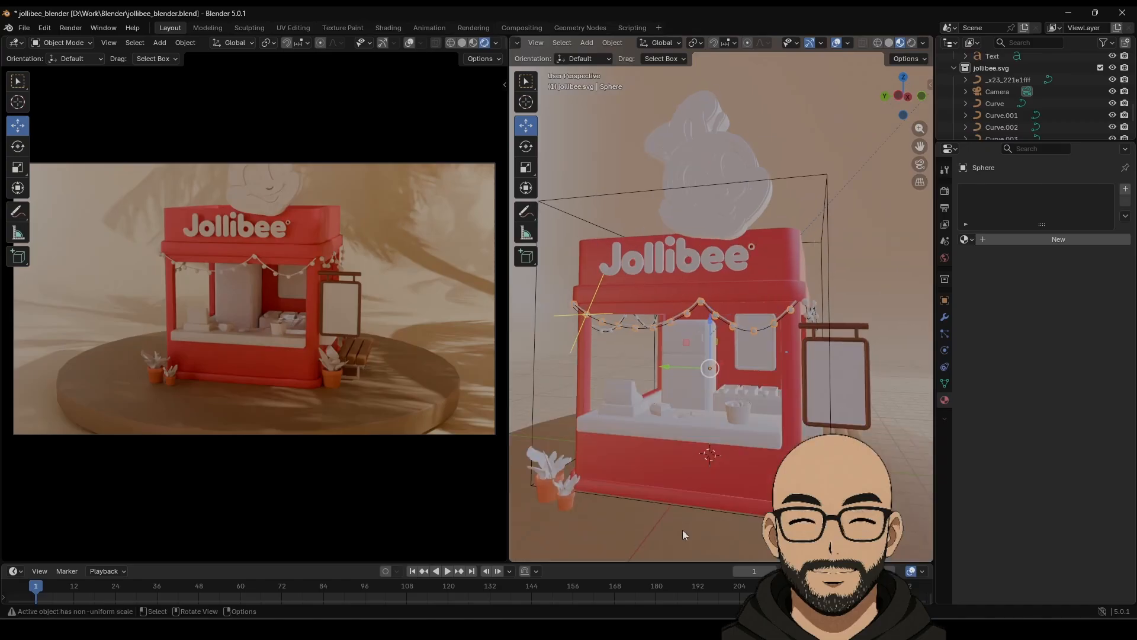
# Open the Compositing workspace and create a new compositor node tree for the scene.
pyautogui.click(484, 28)
pyautogui.click(522, 28)
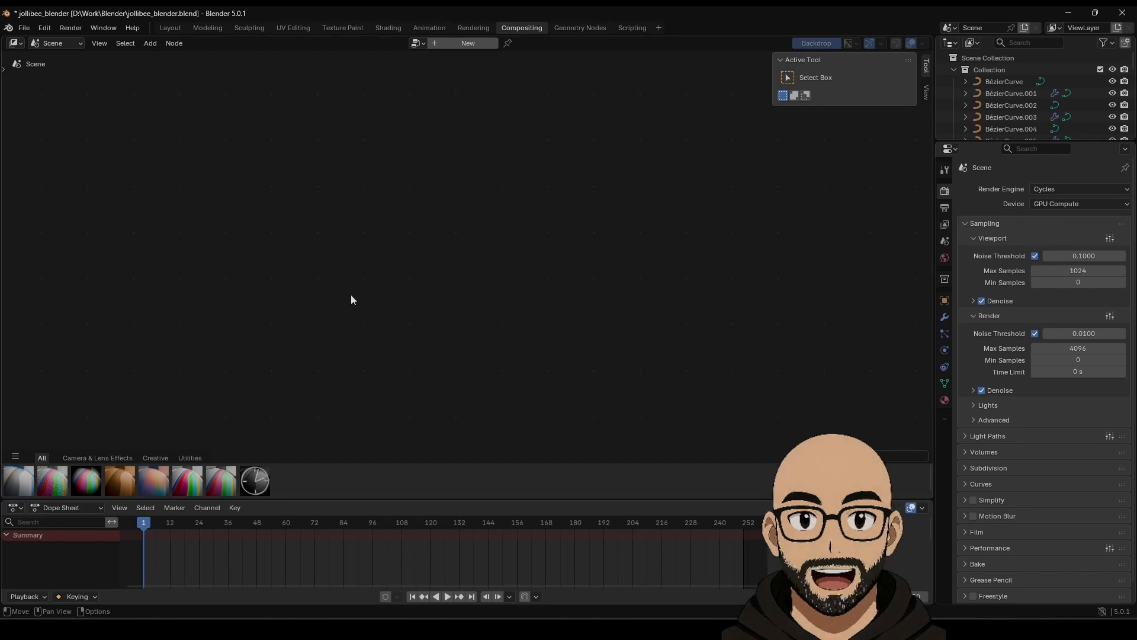
pyautogui.click(450, 43)
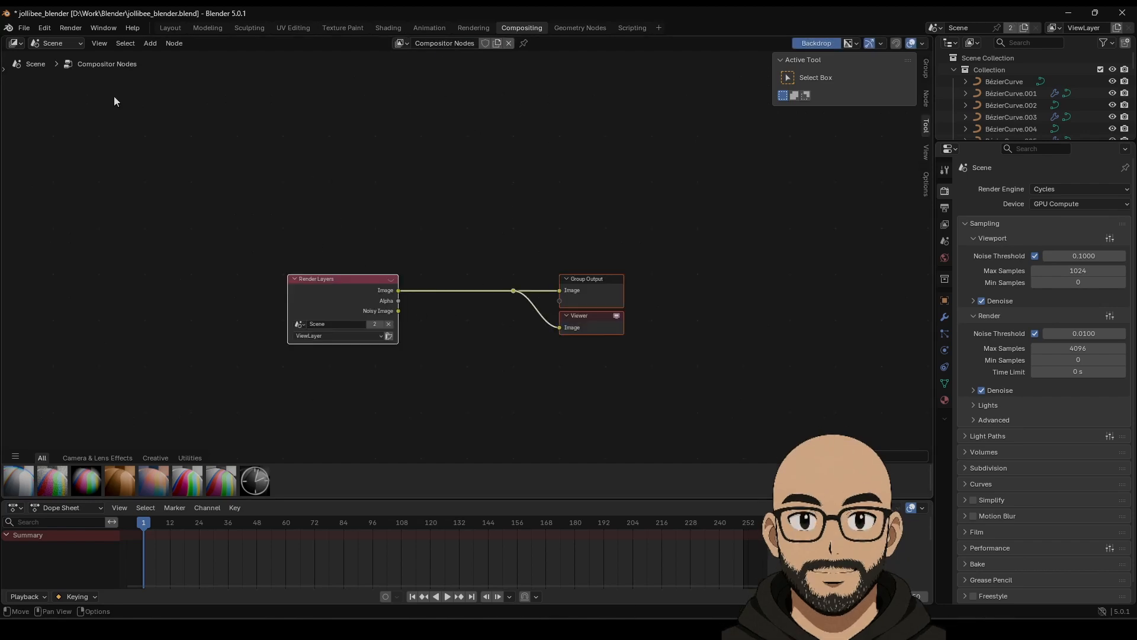
# Insert a Glare node between Render Layers and the output nodes and set its type to Bloom.
pyautogui.click(150, 44)
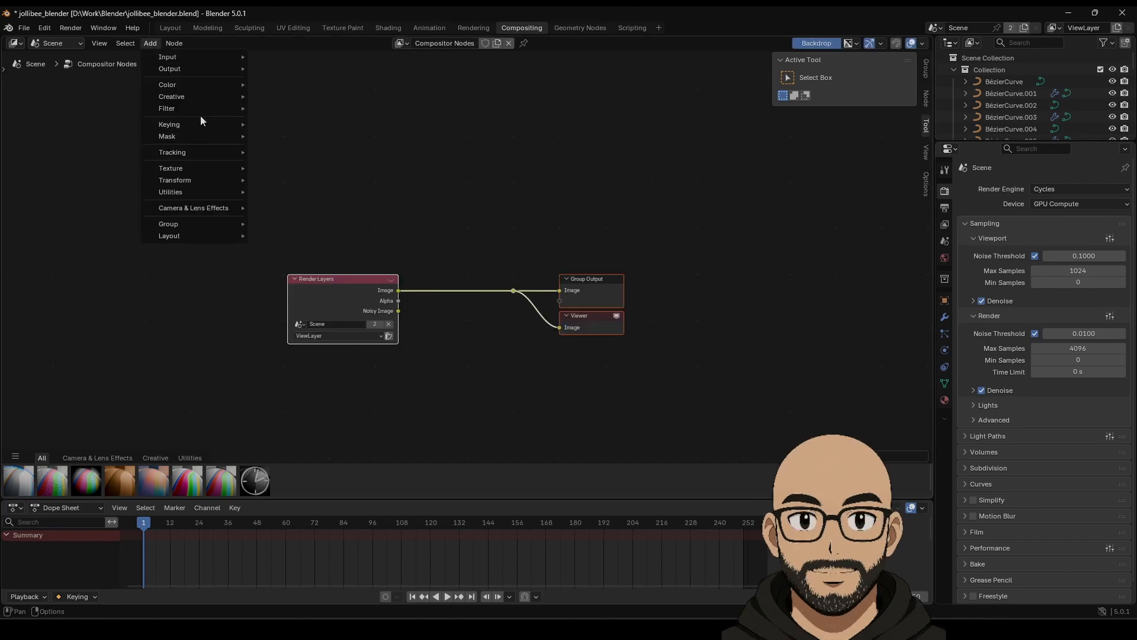
pyautogui.moveTo(226, 108)
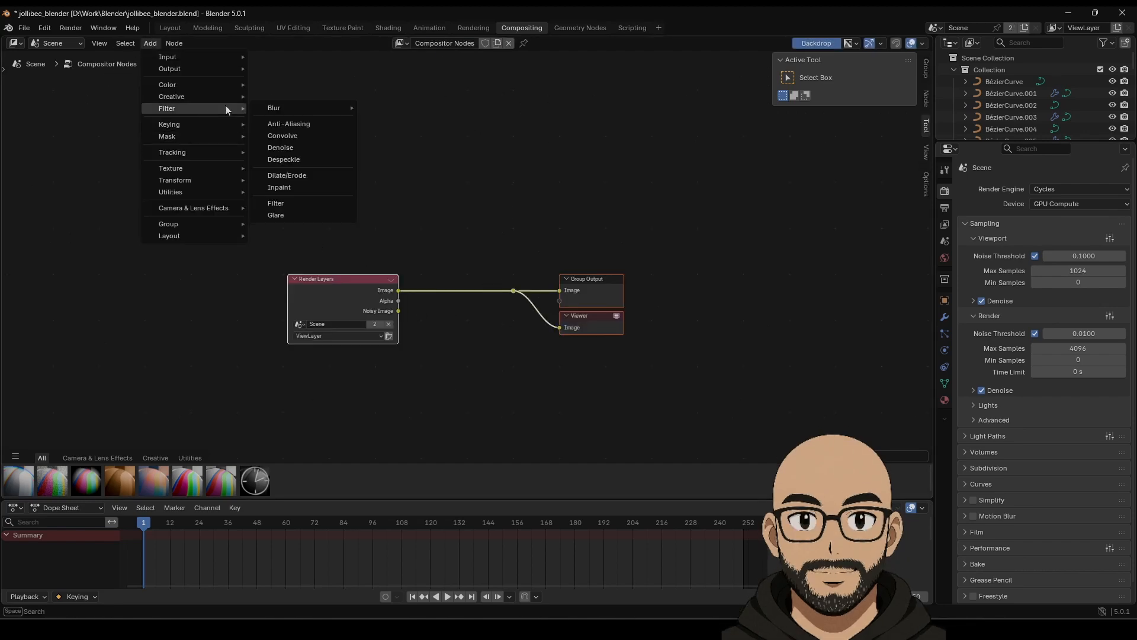
pyautogui.click(289, 215)
pyautogui.click(429, 275)
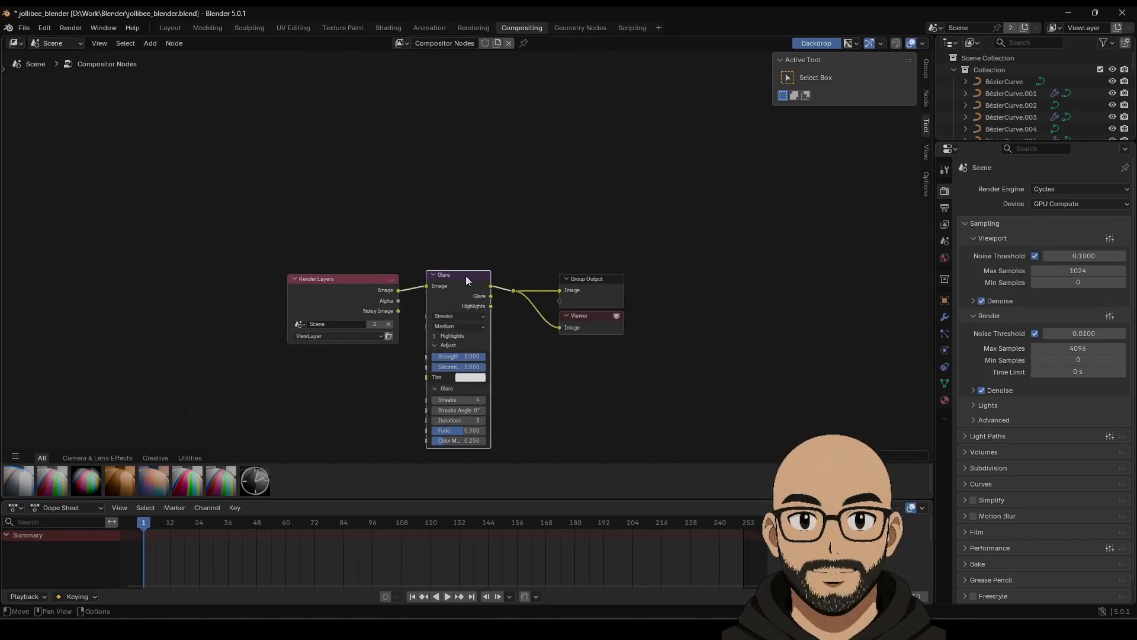
pyautogui.click(467, 322)
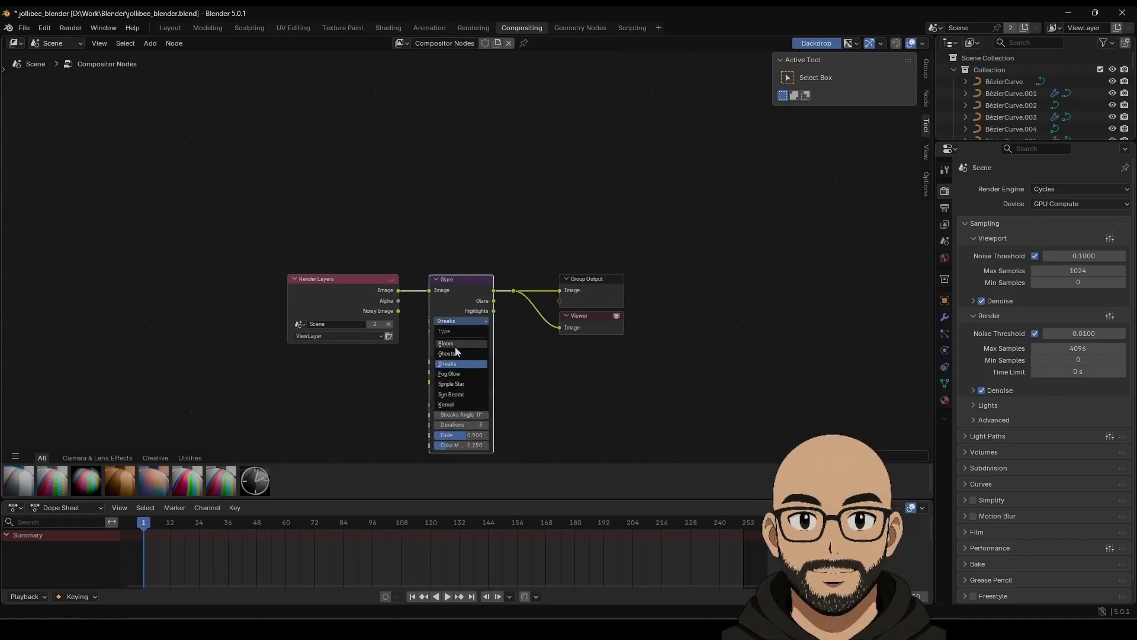
pyautogui.click(454, 355)
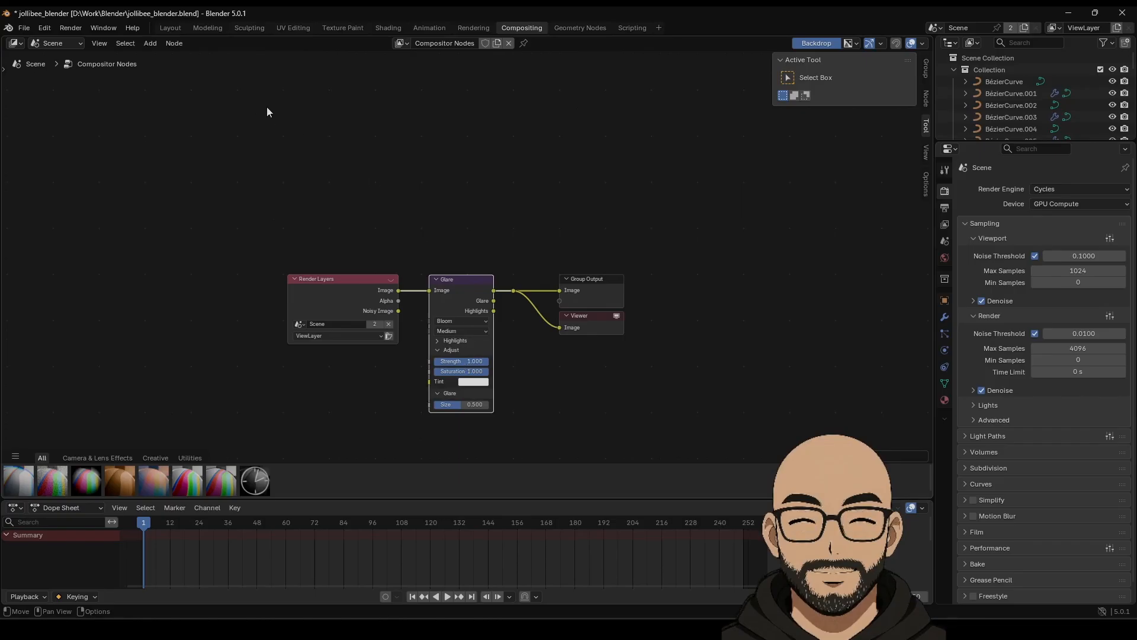
# Return to the Layout workspace and give the front string light bulbs a new material with emission strength 5.1.
pyautogui.click(170, 28)
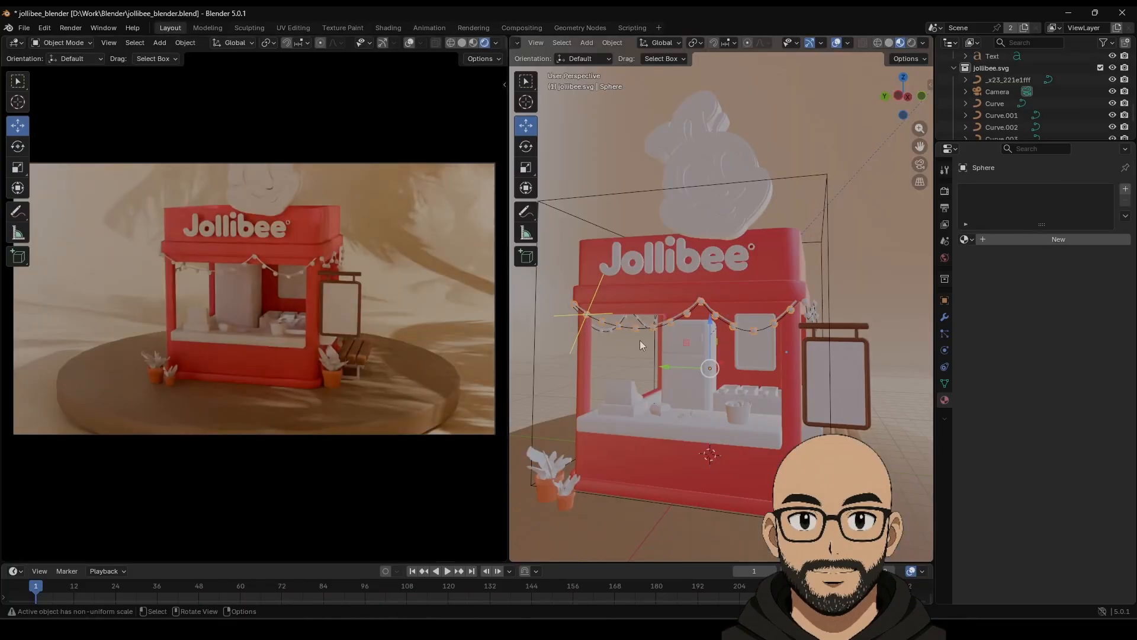
pyautogui.click(1026, 239)
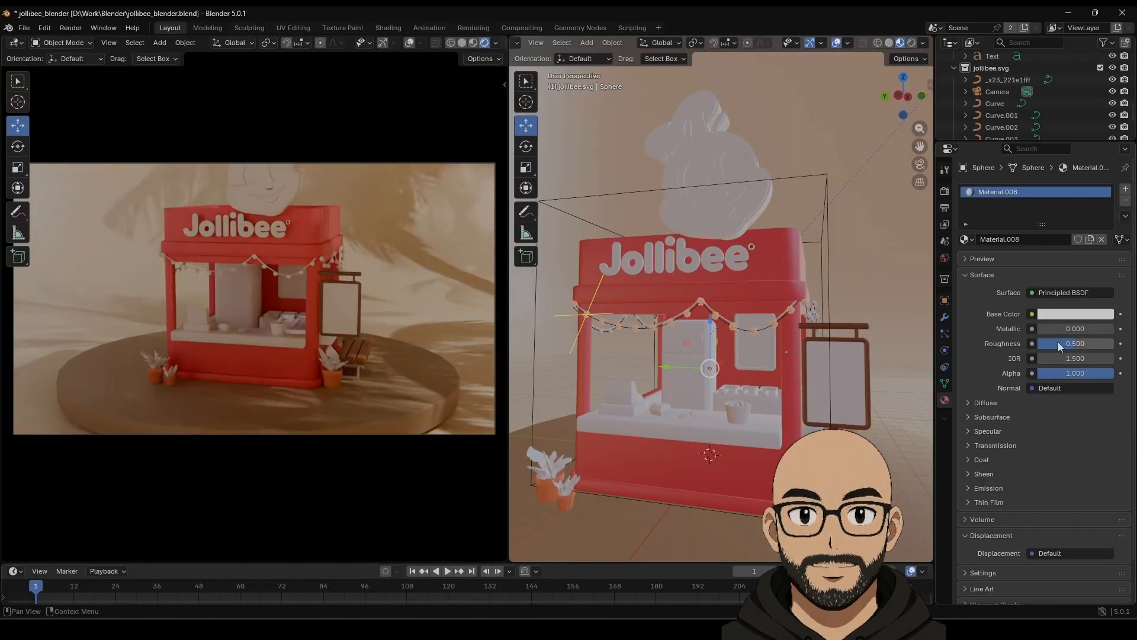
pyautogui.scroll(-1, 983, 511)
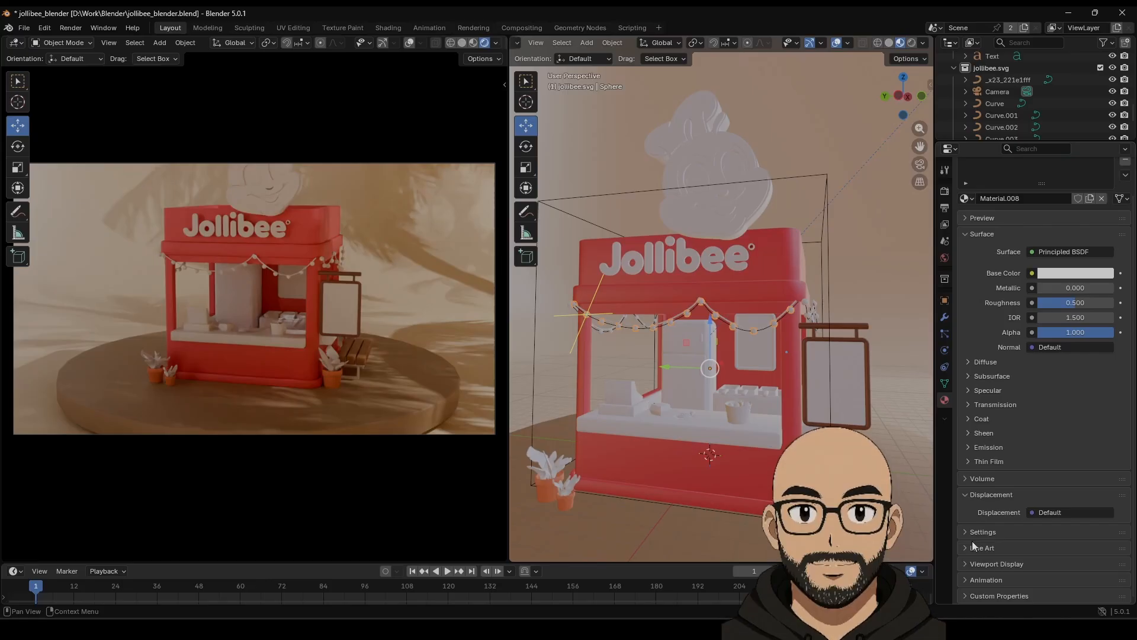
pyautogui.click(971, 447)
pyautogui.moveTo(1074, 479); pyautogui.dragTo(1093, 479)
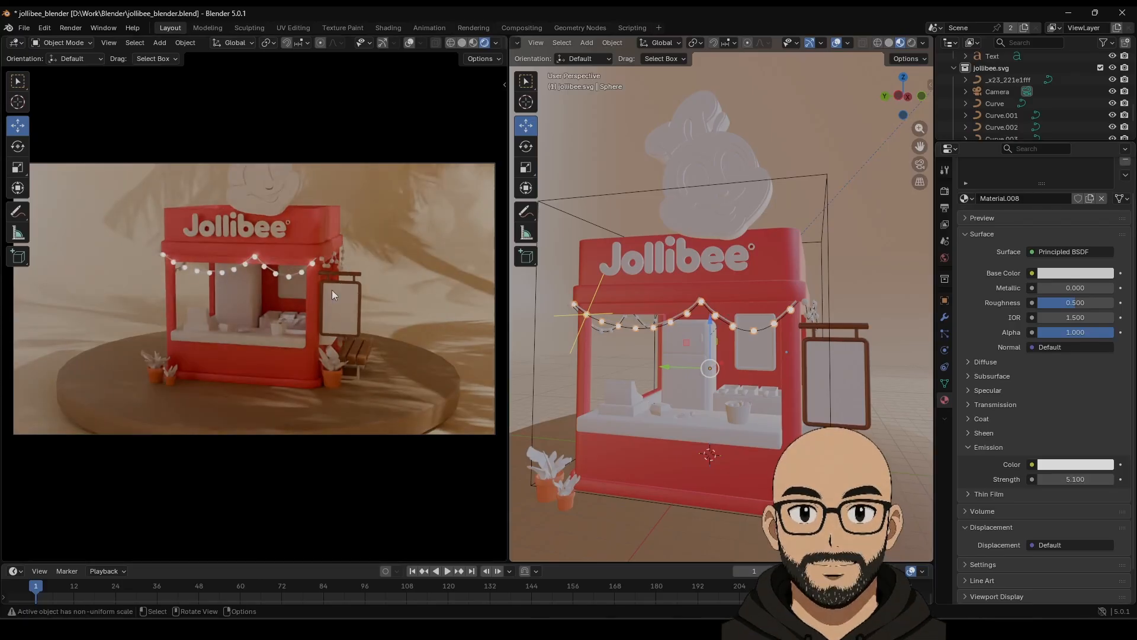
# Switch the perspective 3D viewport area to the Compositor editor.
pyautogui.moveTo(524, 52); pyautogui.dragTo(746, 60, button='middle')
pyautogui.click(525, 42)
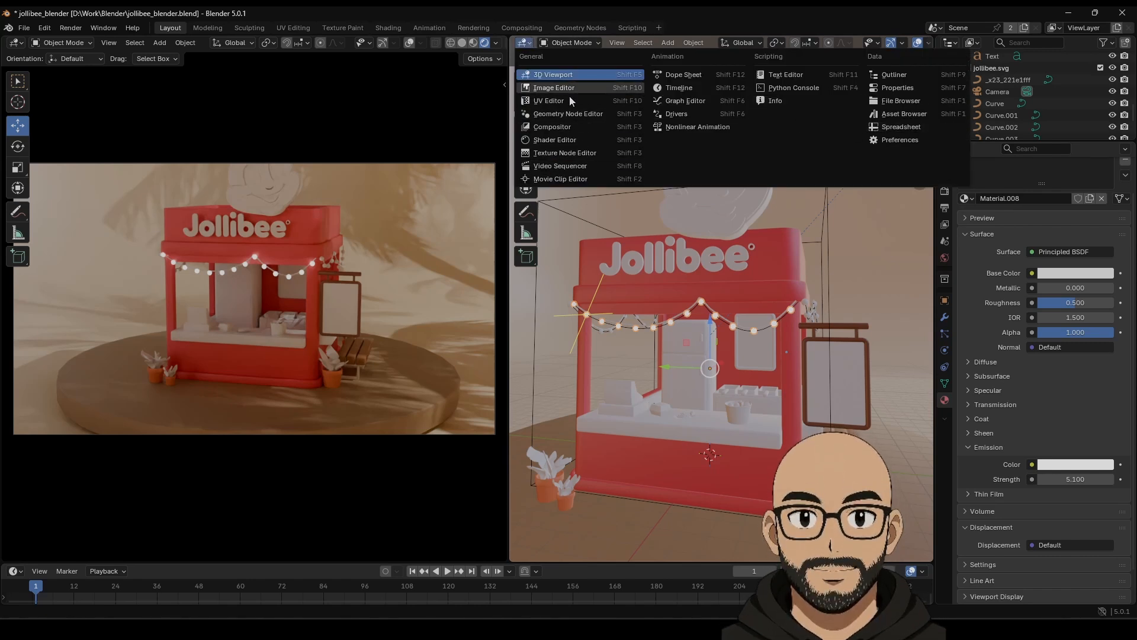
pyautogui.click(560, 128)
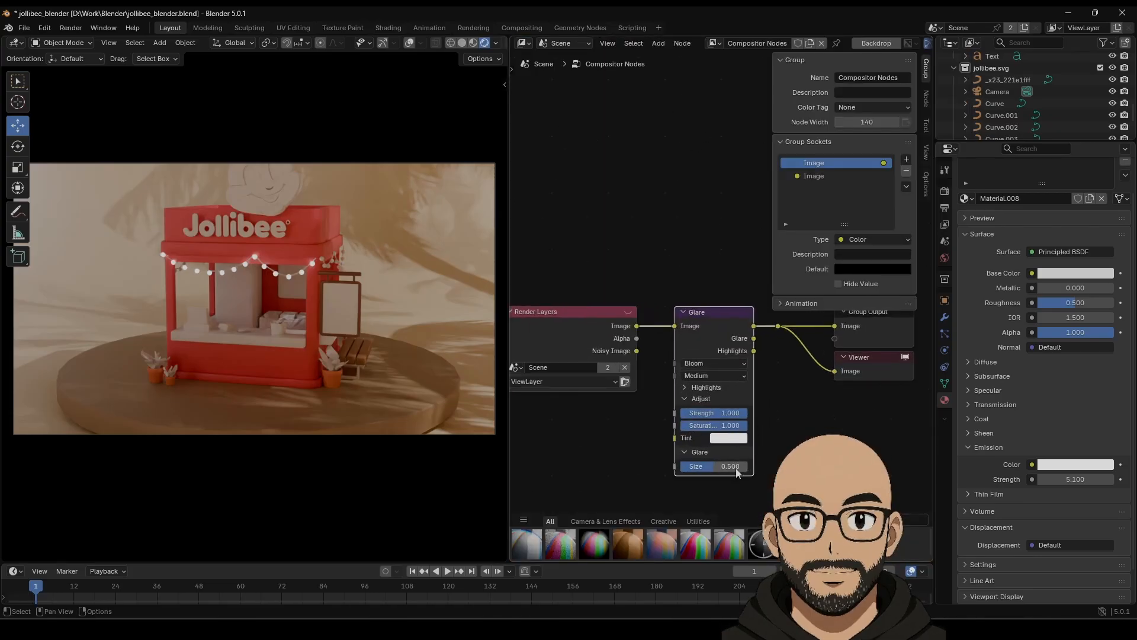
# Adjust the Glare node's Size to about 0.517.
pyautogui.moveTo(719, 470)
pyautogui.mouseDown()
pyautogui.moveTo(752, 470)
pyautogui.moveTo(697, 466)
pyautogui.moveTo(715, 466)
pyautogui.mouseUp()
pyautogui.click(726, 466)
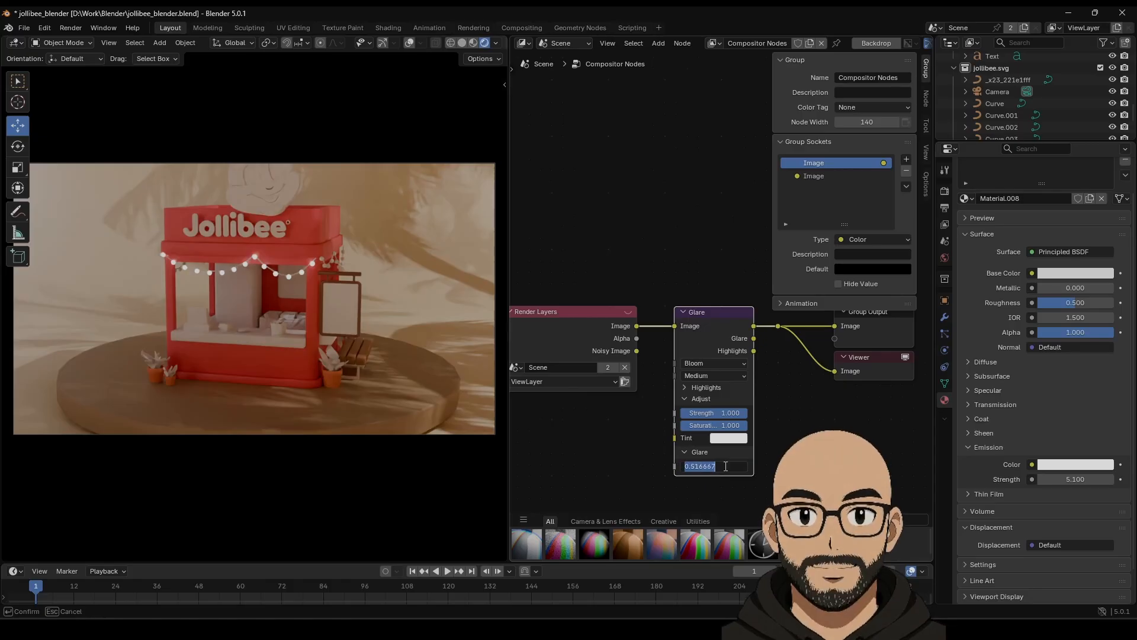
pyautogui.write('0')
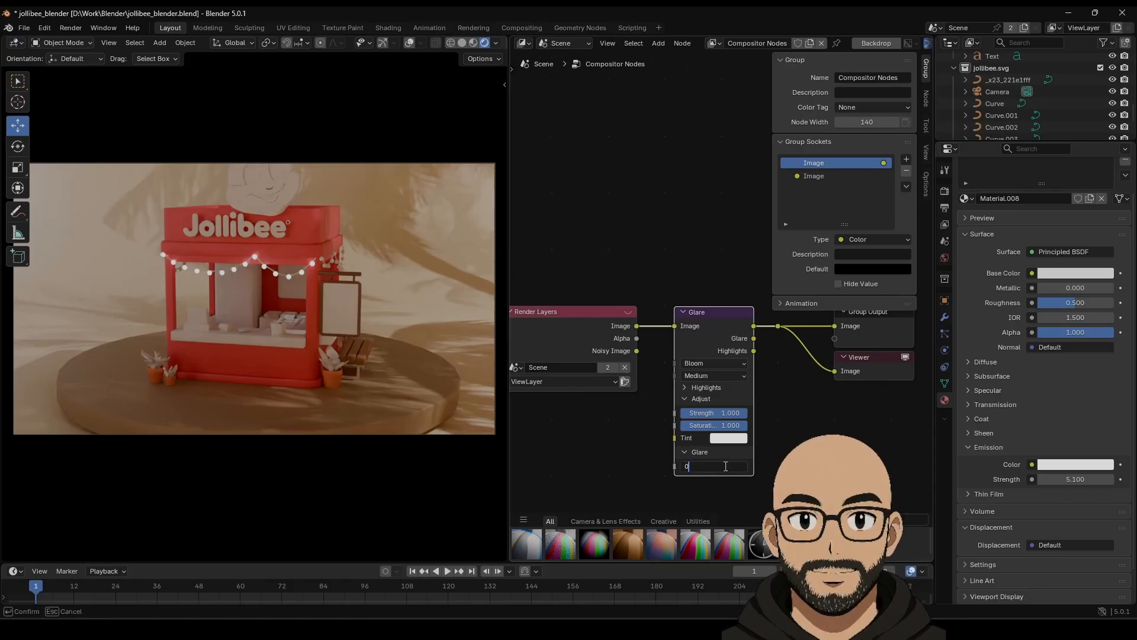
pyautogui.write('.5')
pyautogui.press('Return')
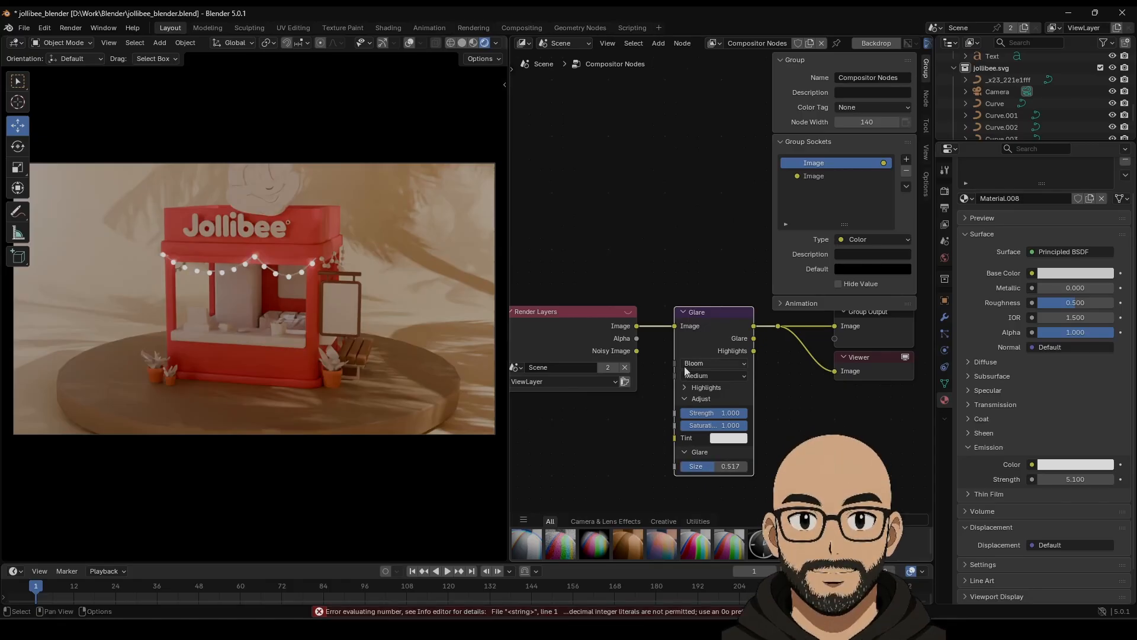
# Open the camera viewport's shading options and lower the Glare node's Strength to about 0.317.
pyautogui.moveTo(726, 413); pyautogui.dragTo(726, 413)
pyautogui.click(495, 43)
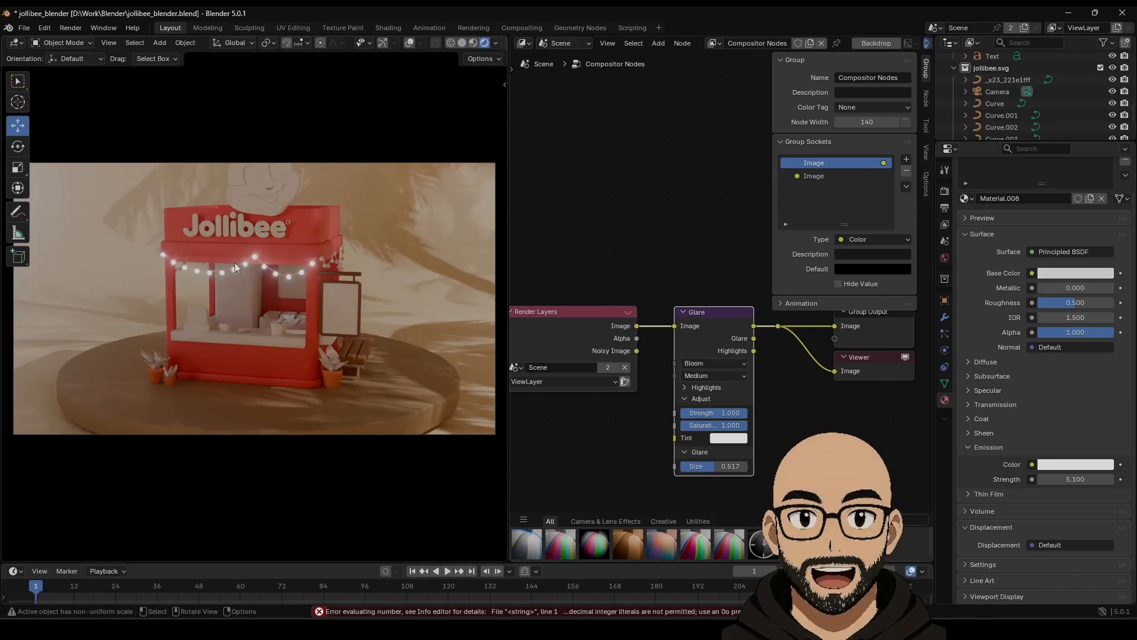
pyautogui.moveTo(716, 413); pyautogui.dragTo(580, 413)
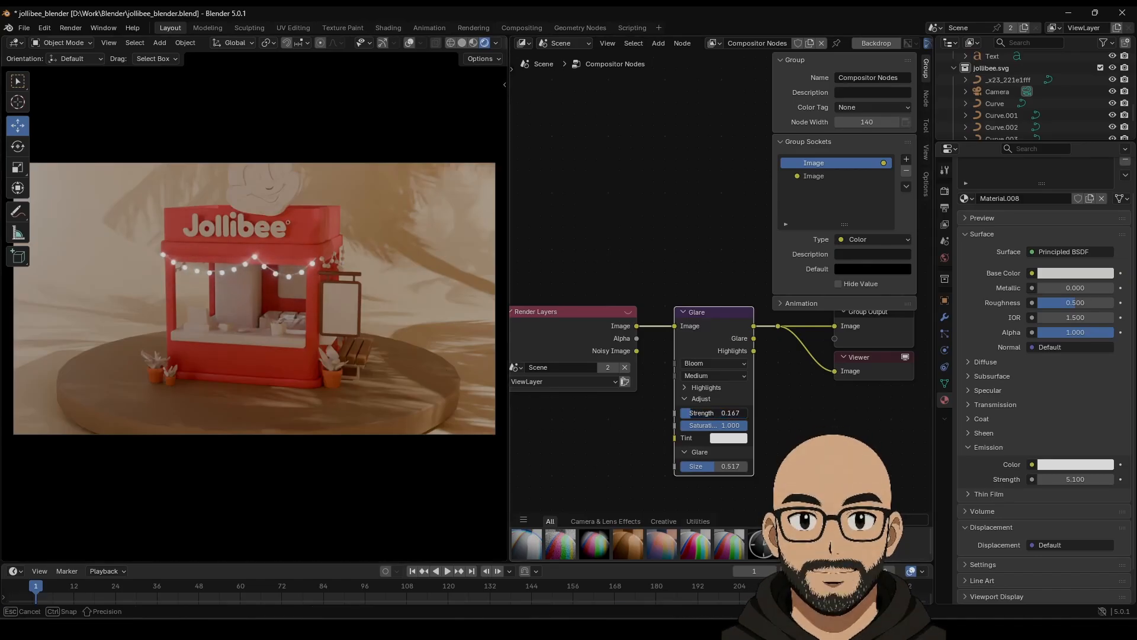
pyautogui.moveTo(714, 412); pyautogui.dragTo(736, 413)
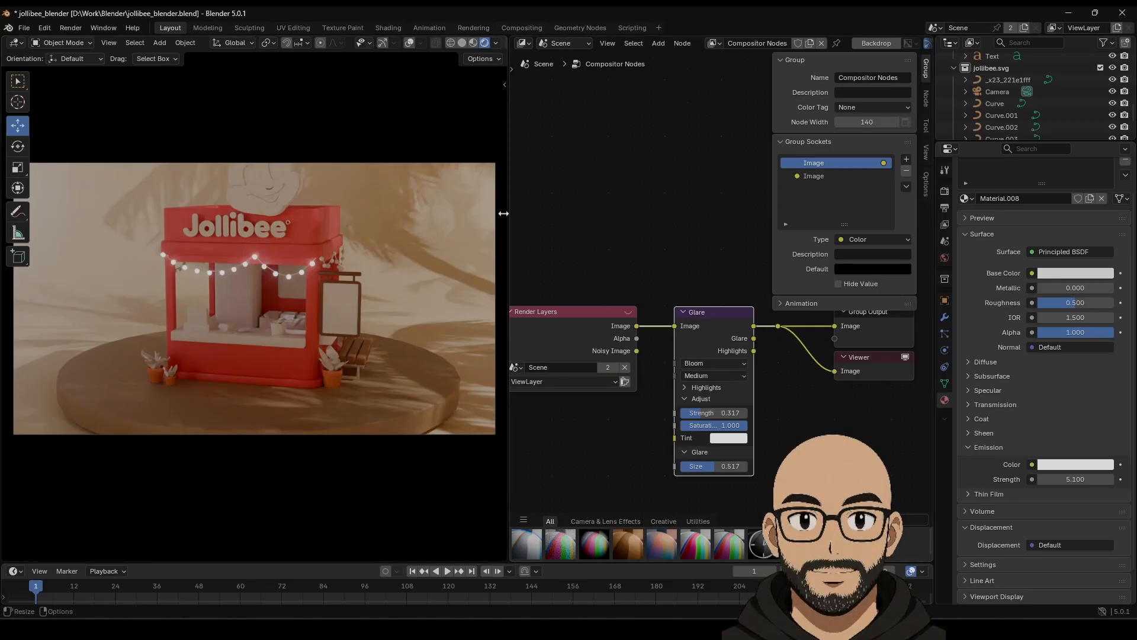
# Orbit the camera view to a higher angle showing more of the stall's bench side and save the file.
pyautogui.moveTo(327, 290); pyautogui.dragTo(254, 313, button='middle')
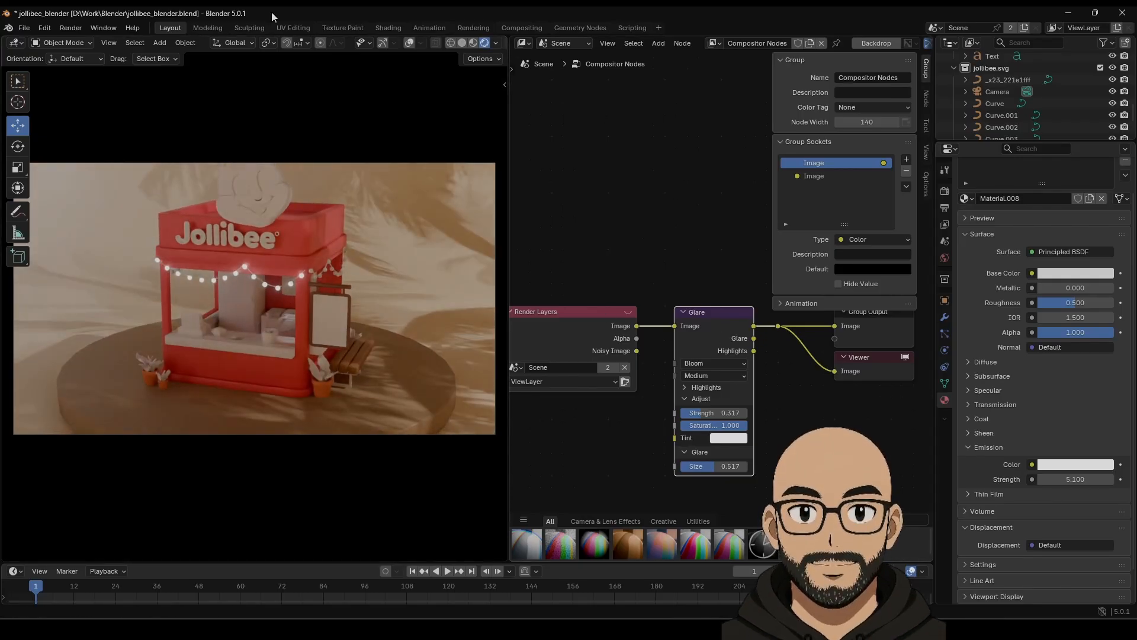
pyautogui.click(24, 28)
pyautogui.click(65, 105)
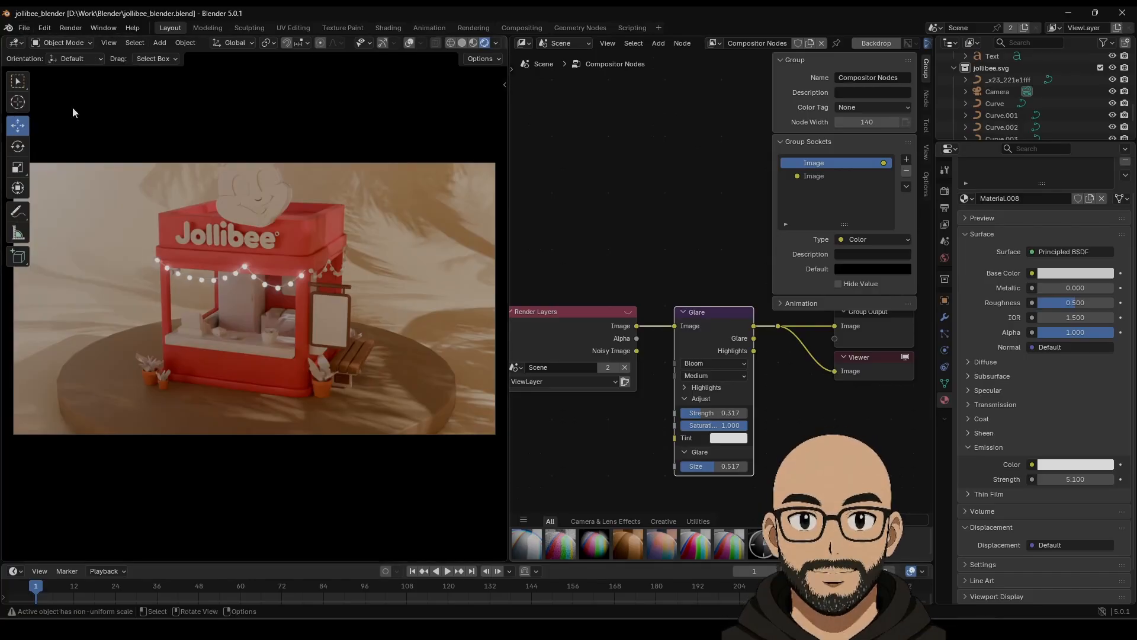
# Restore the compositor area to a 3D Viewport and give the front string light wire a new near-black material with roughness 0.323.
pyautogui.click(521, 44)
pyautogui.click(541, 75)
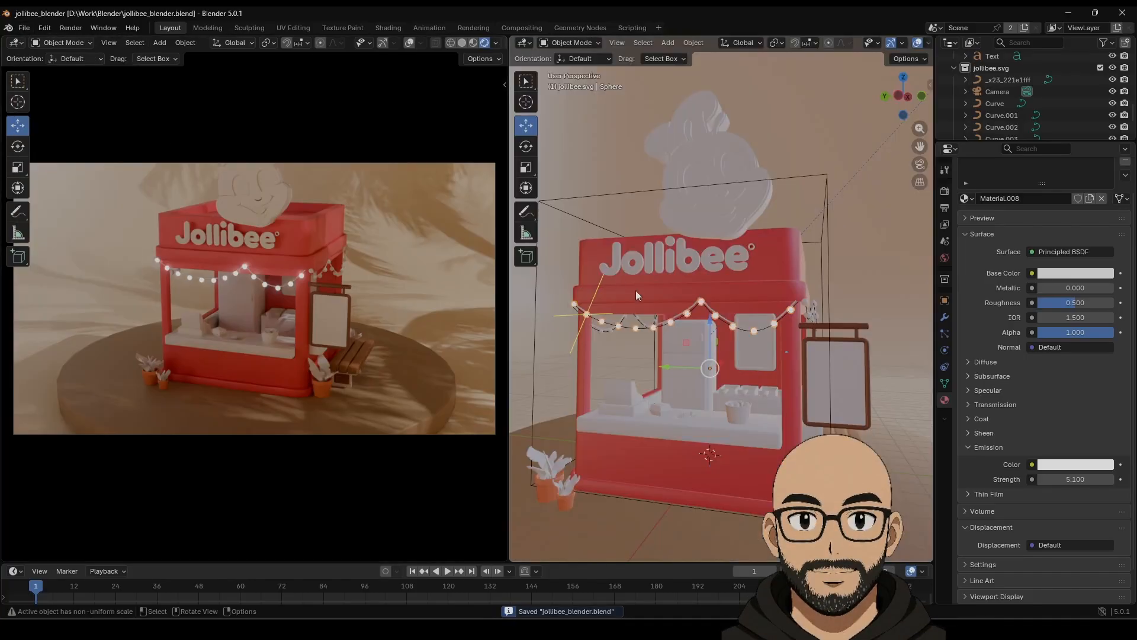
pyautogui.click(744, 328)
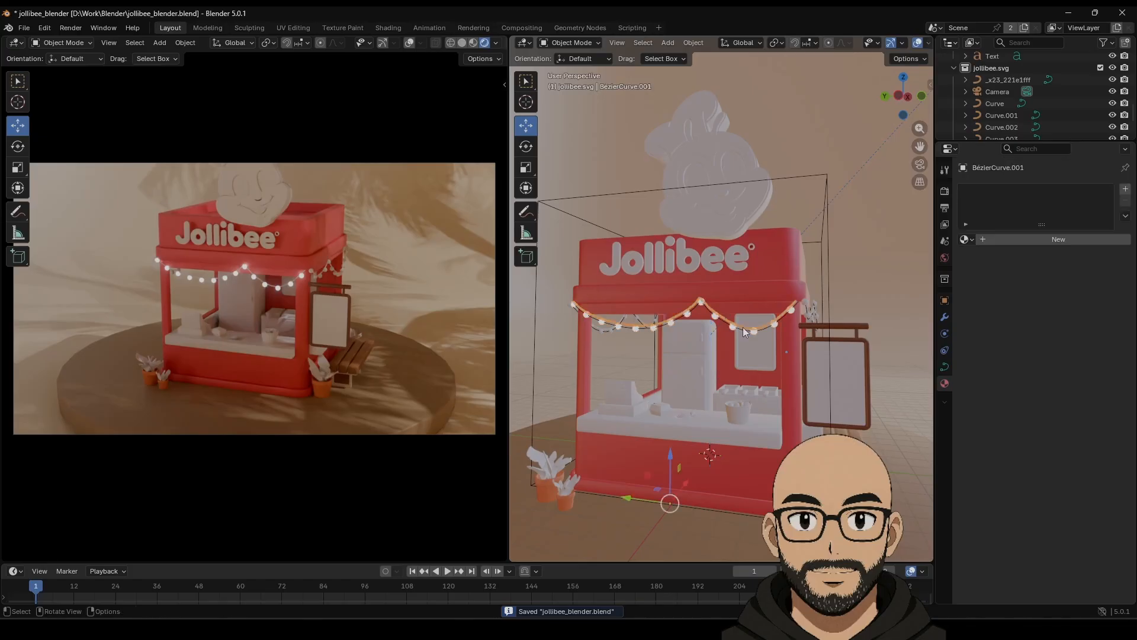
pyautogui.click(1017, 240)
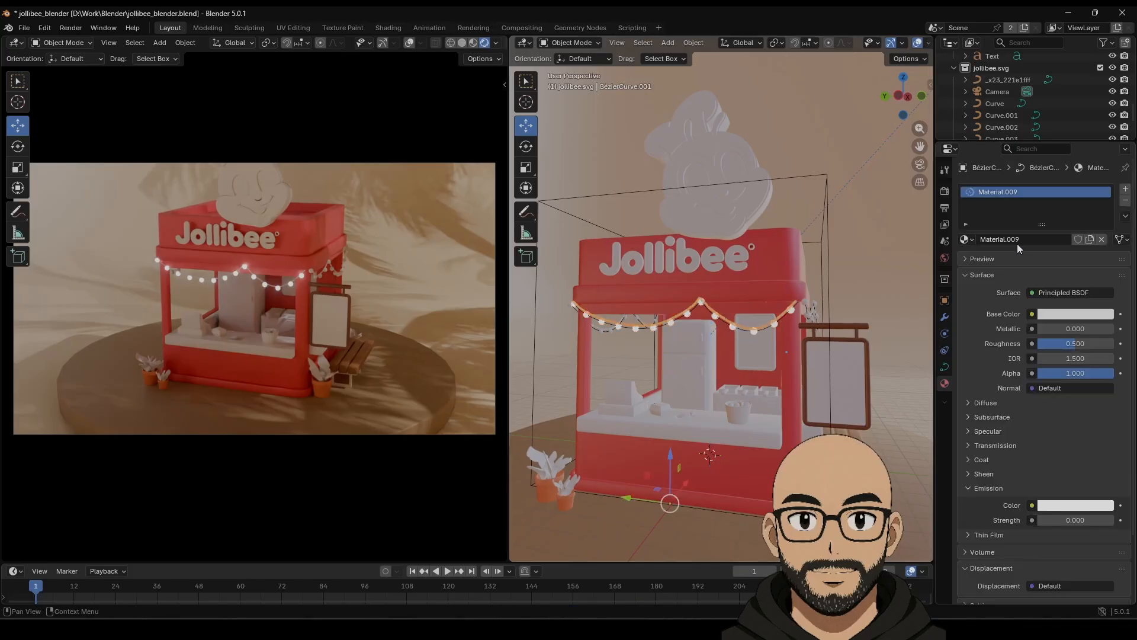
pyautogui.click(1069, 314)
pyautogui.moveTo(1105, 162); pyautogui.dragTo(1104, 191)
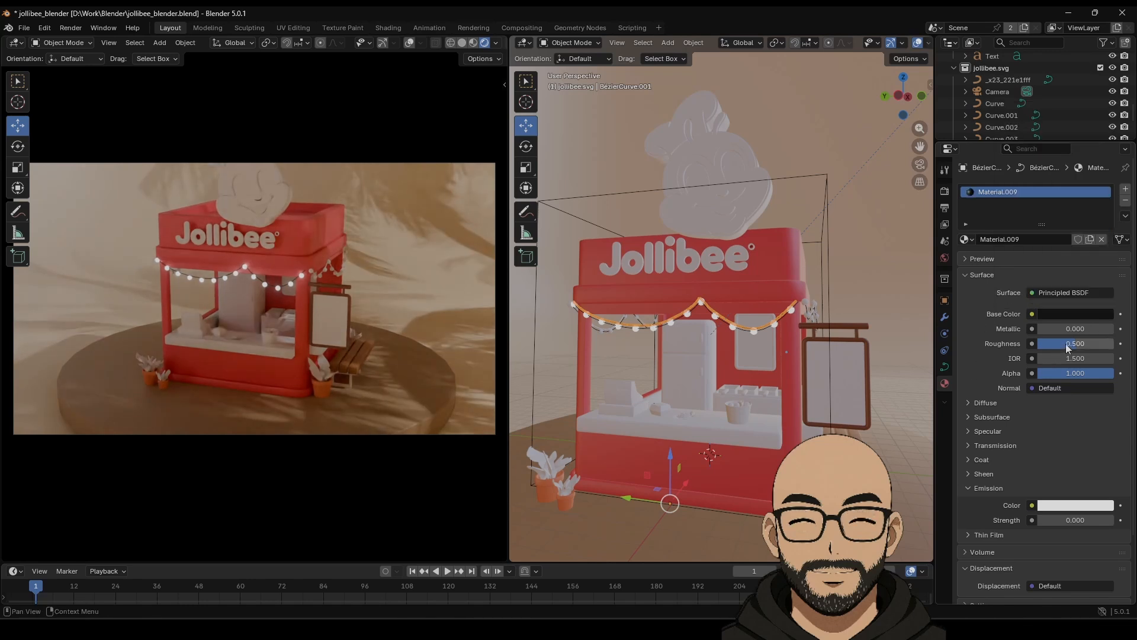
pyautogui.moveTo(1078, 344)
pyautogui.mouseDown()
pyautogui.moveTo(1044, 343)
pyautogui.moveTo(1075, 343)
pyautogui.mouseUp()
# Assign Material.008 to the string light bulbs on the stall's bench side.
pyautogui.moveTo(865, 354); pyautogui.dragTo(694, 333, button='middle')
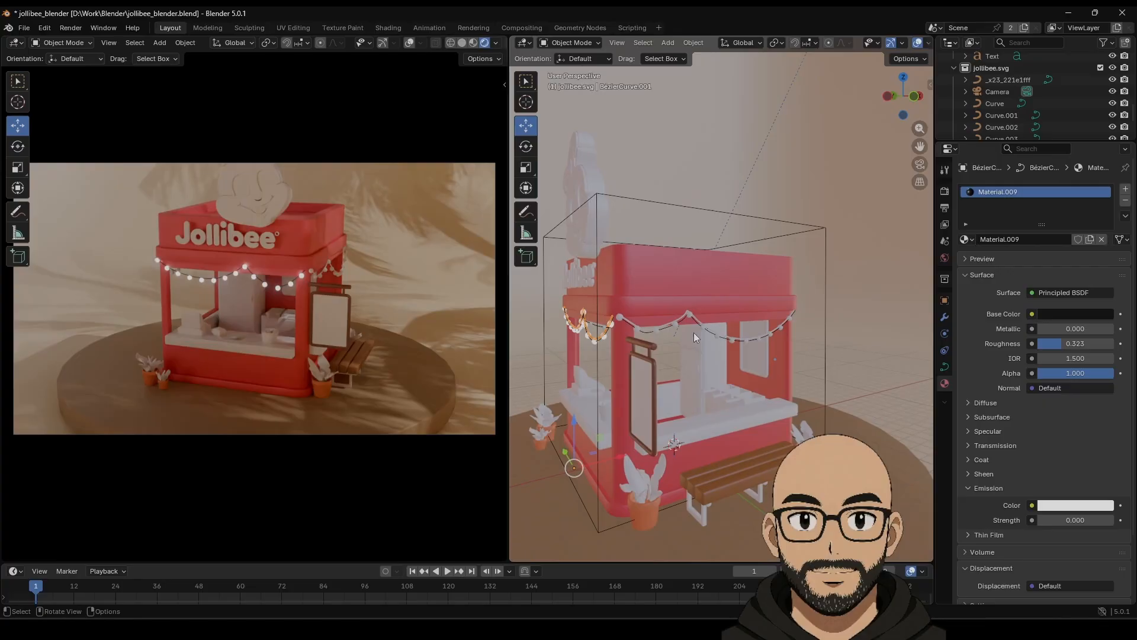
pyautogui.click(620, 322)
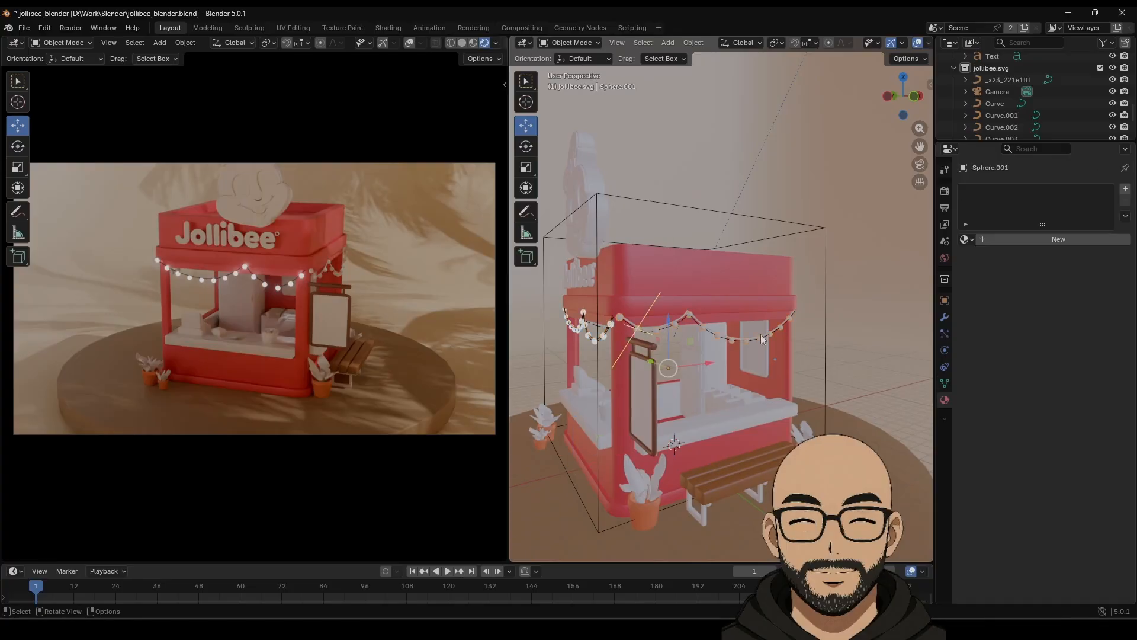
pyautogui.click(967, 240)
pyautogui.write('08')
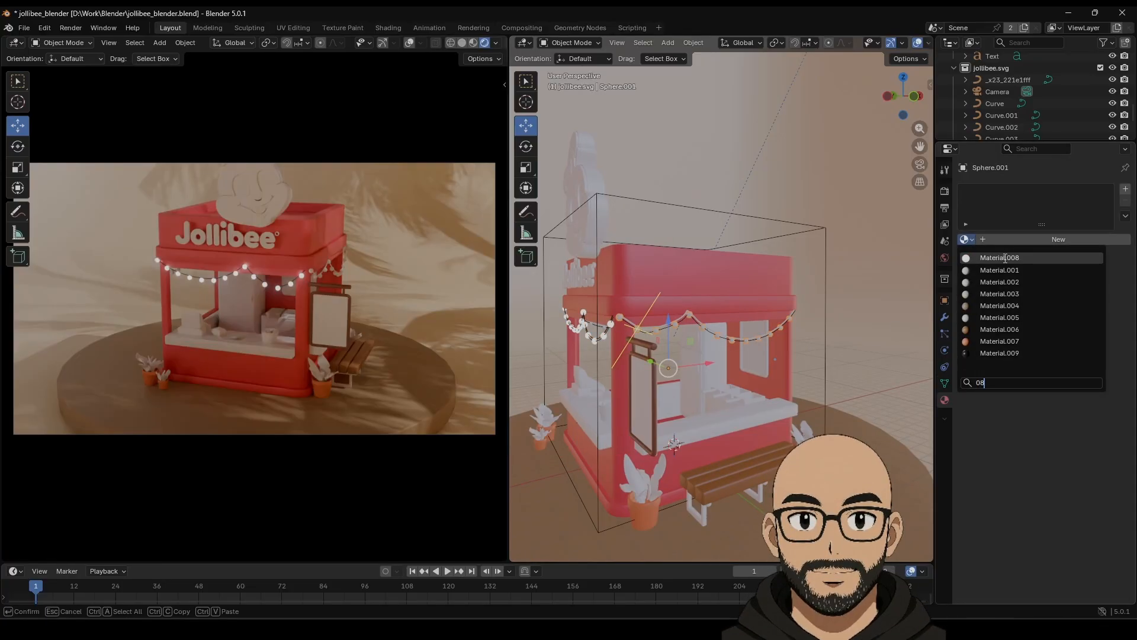
pyautogui.click(1005, 258)
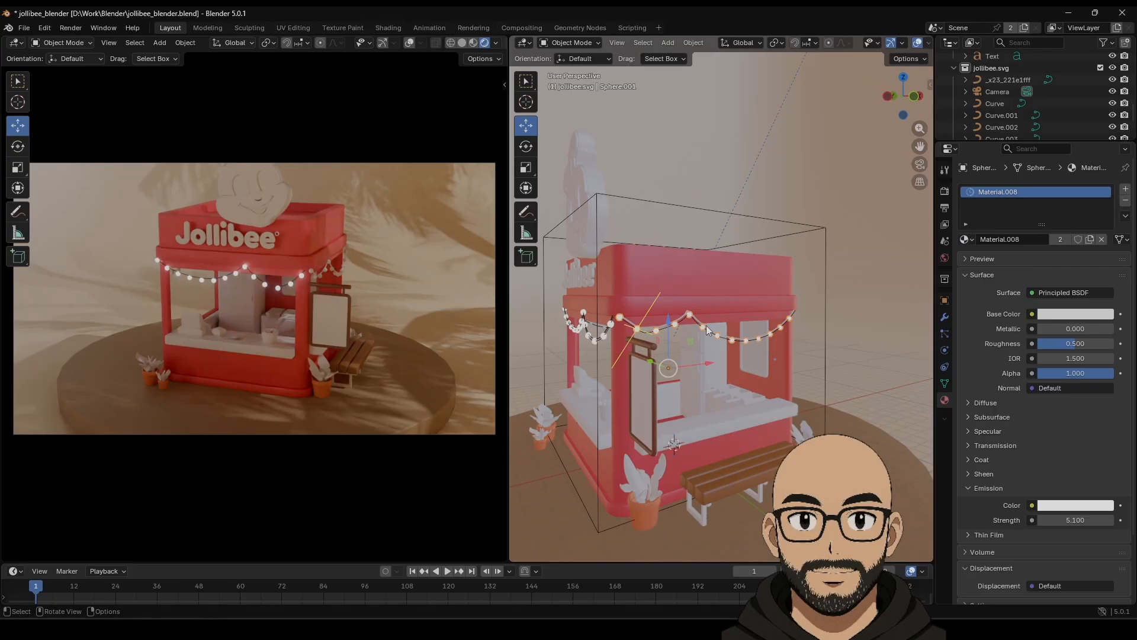
# Assign Material.009 to the string light wire on the stall's bench side.
pyautogui.click(656, 331)
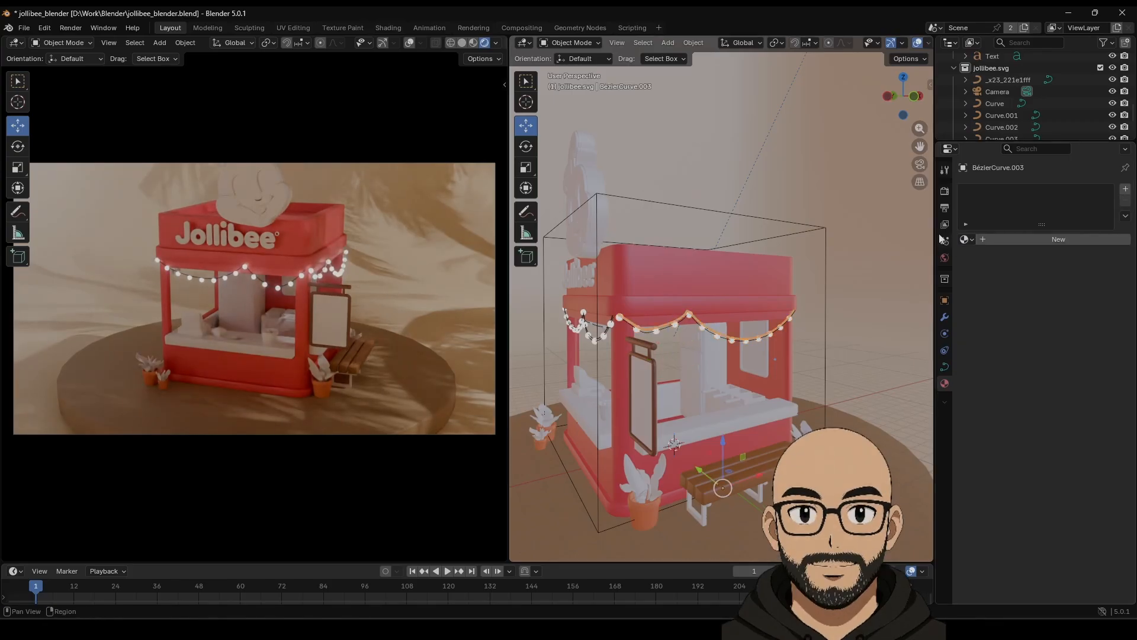
pyautogui.click(966, 239)
pyautogui.click(999, 365)
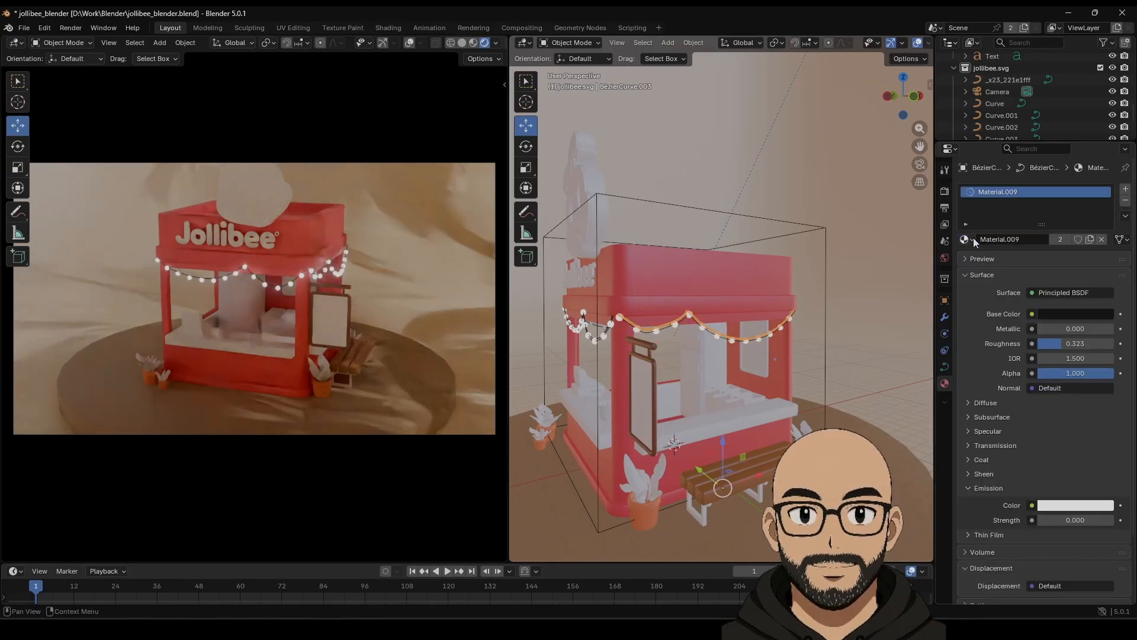
# Assign Material.008 to the string light bulbs on the stall side opposite the bench.
pyautogui.moveTo(549, 350); pyautogui.dragTo(737, 350, button='middle')
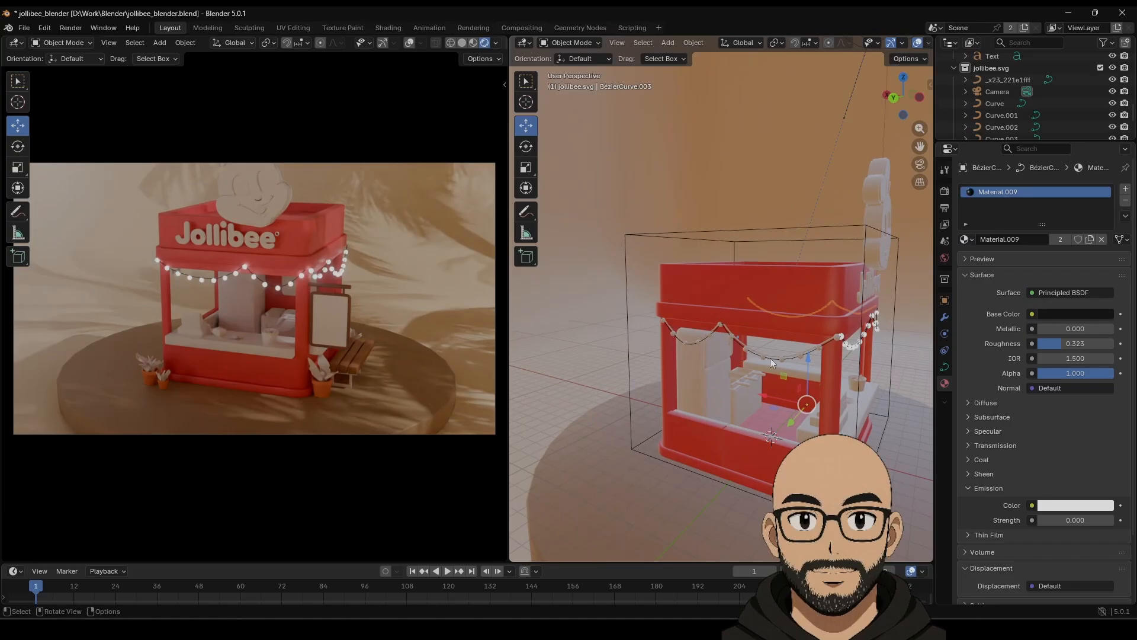
pyautogui.click(763, 357)
pyautogui.click(965, 239)
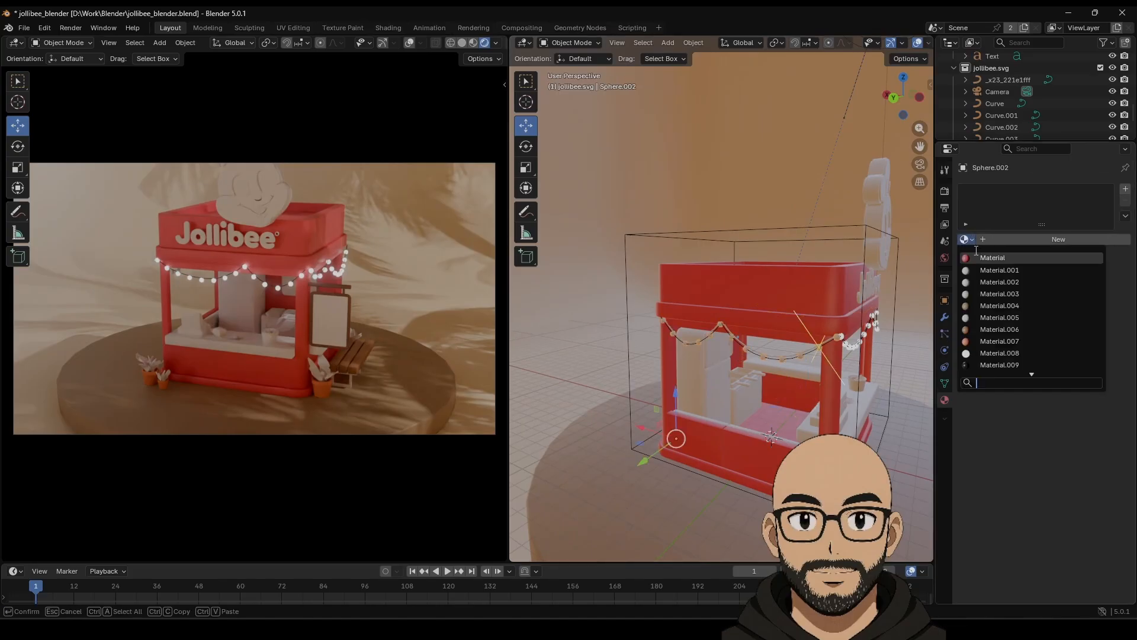
pyautogui.write('08')
pyautogui.click(983, 259)
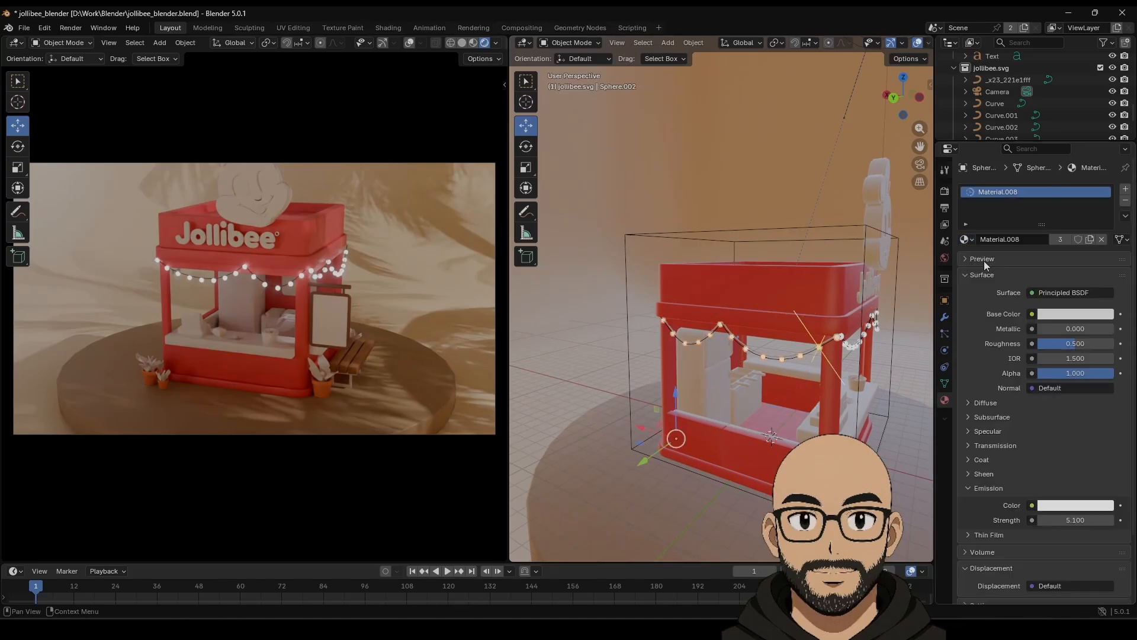
# Assign Material.009 to the string light wire on the stall side opposite the bench.
pyautogui.click(814, 354)
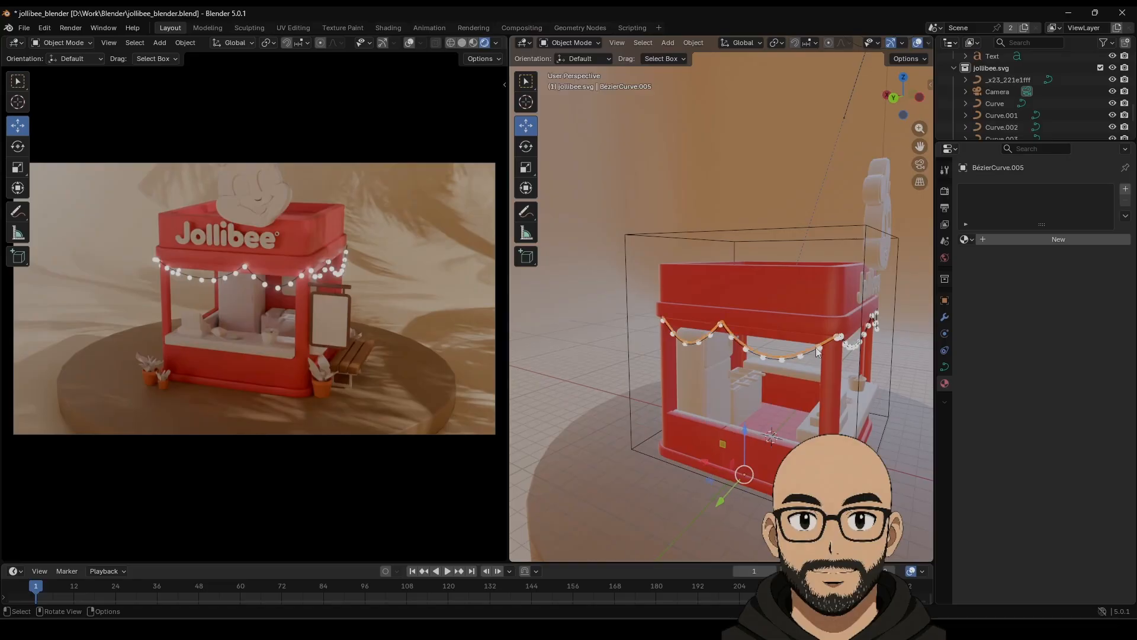
pyautogui.click(966, 239)
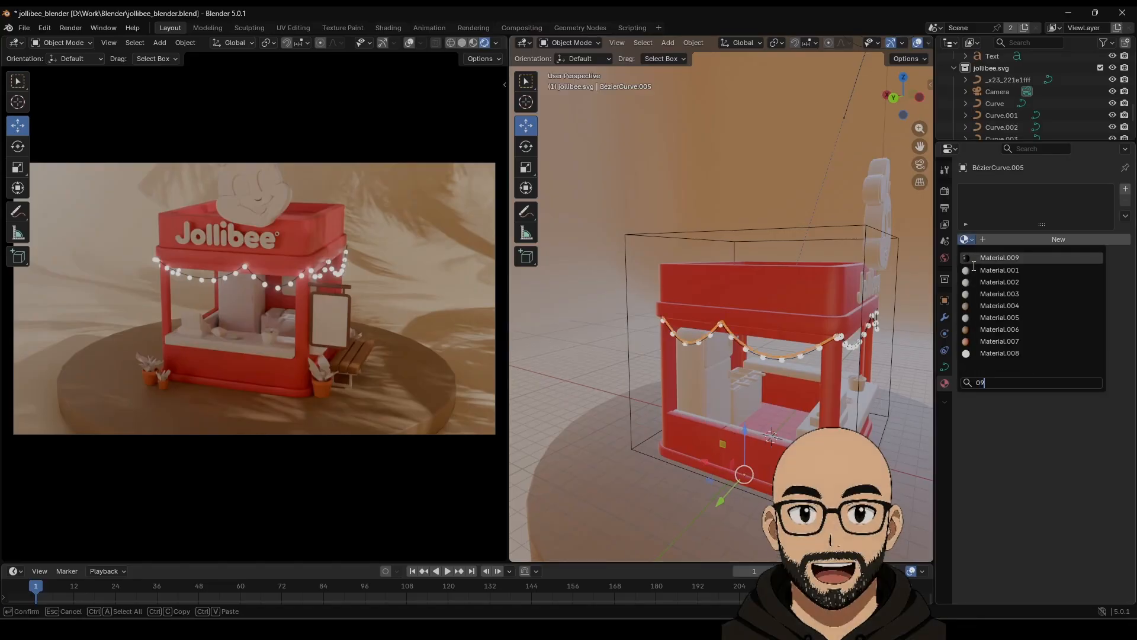
pyautogui.click(973, 270)
# Replace the shared red material on the trim band below the Jollibee sign with a new yellow material of roughness 0.262.
pyautogui.moveTo(659, 362); pyautogui.dragTo(753, 301, button='middle')
pyautogui.click(753, 301)
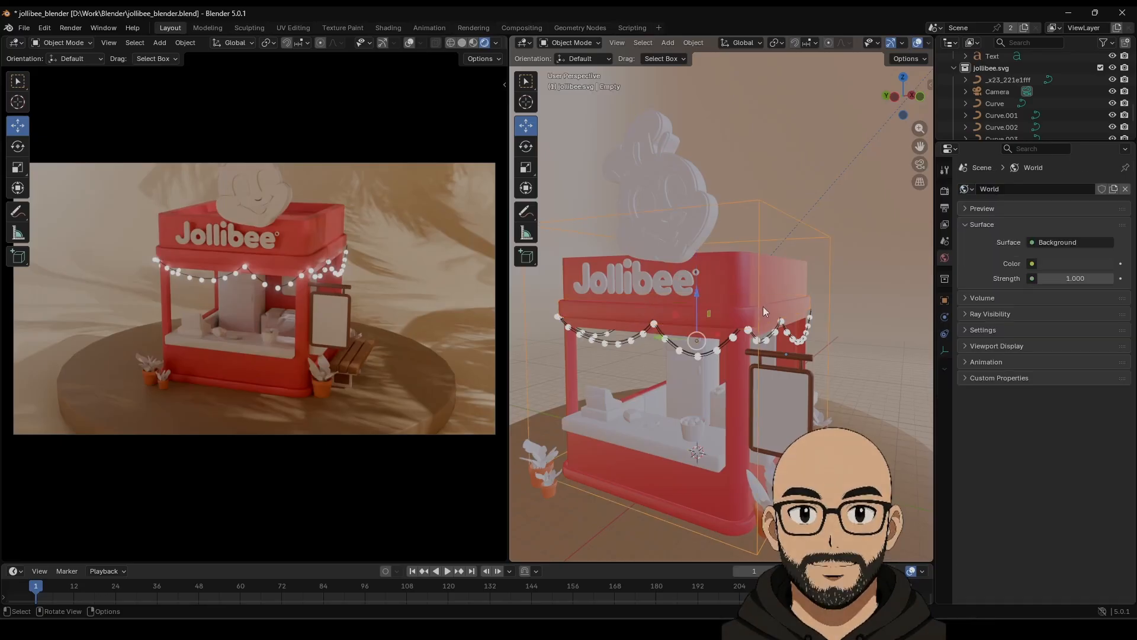
pyautogui.click(741, 280)
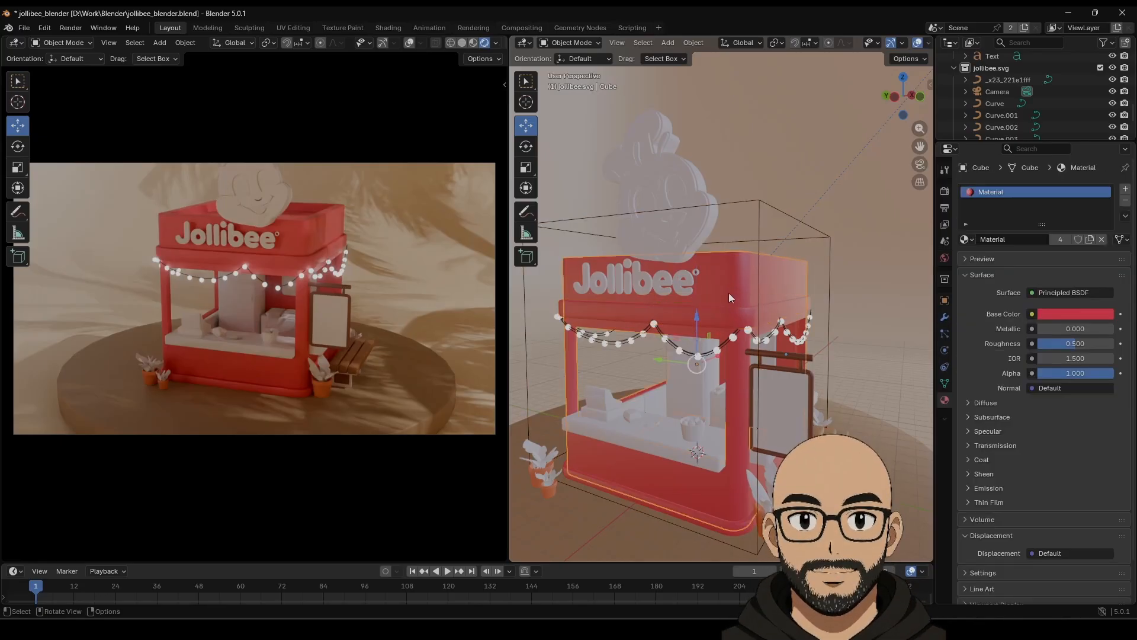
pyautogui.click(740, 314)
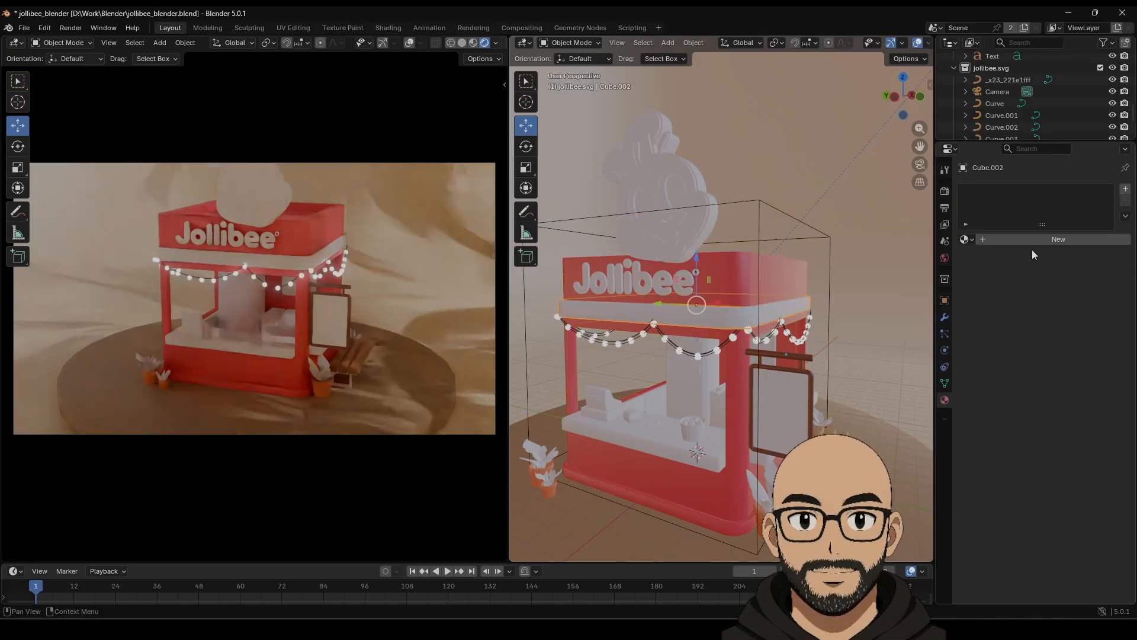
pyautogui.click(1054, 237)
pyautogui.click(1069, 314)
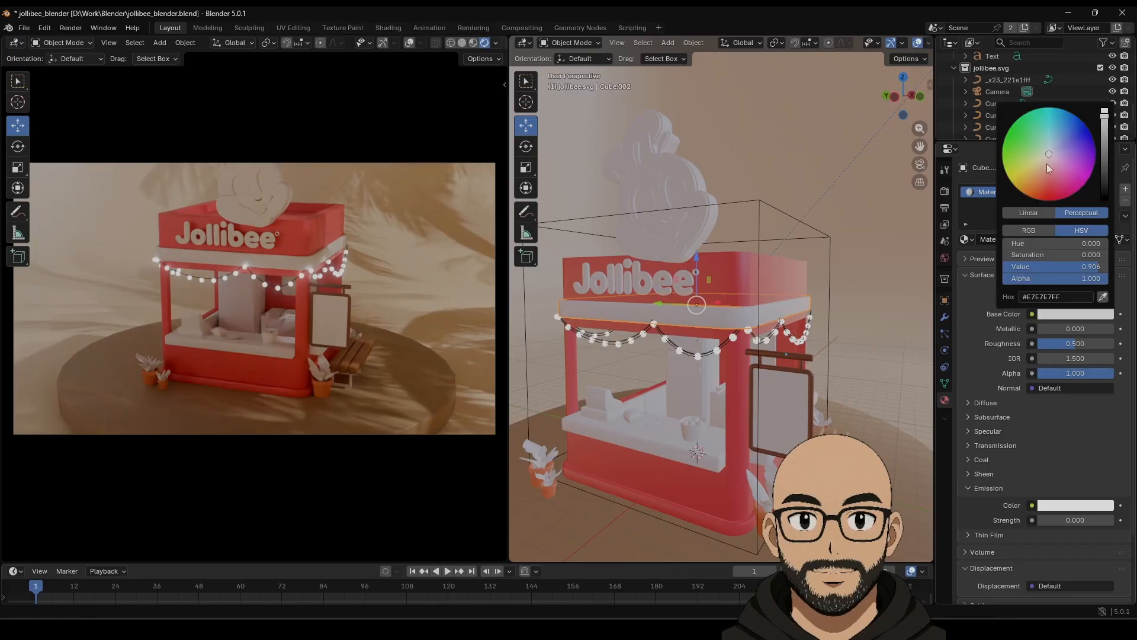
pyautogui.moveTo(1052, 159); pyautogui.dragTo(1019, 175)
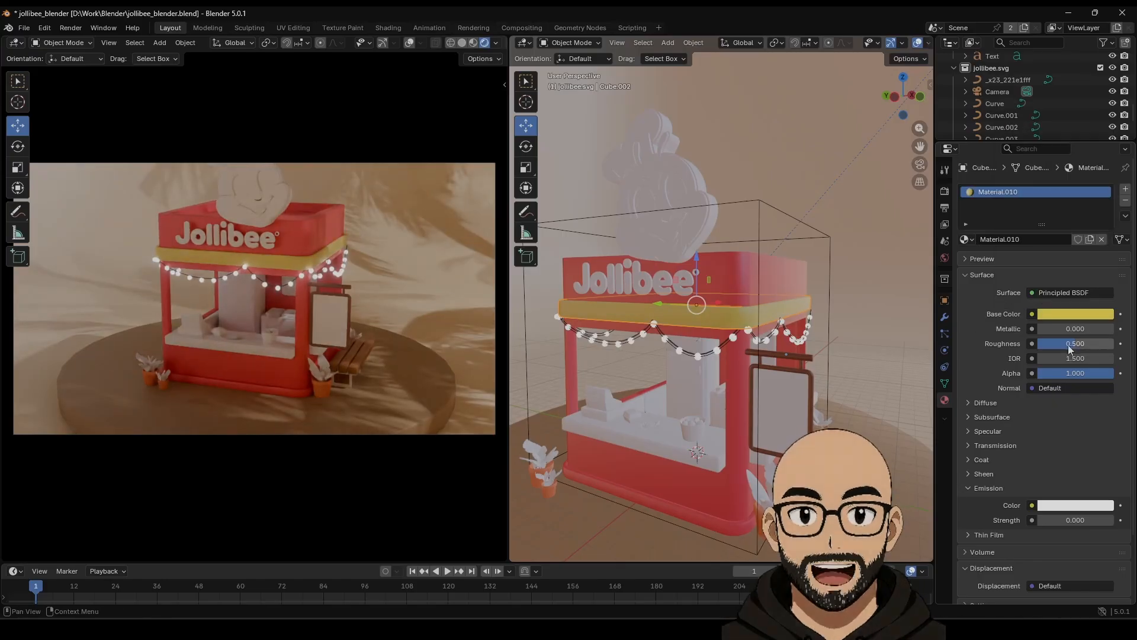
pyautogui.moveTo(1069, 343)
pyautogui.mouseDown()
pyautogui.moveTo(1042, 344)
pyautogui.moveTo(1079, 344)
pyautogui.moveTo(1056, 343)
pyautogui.mouseUp()
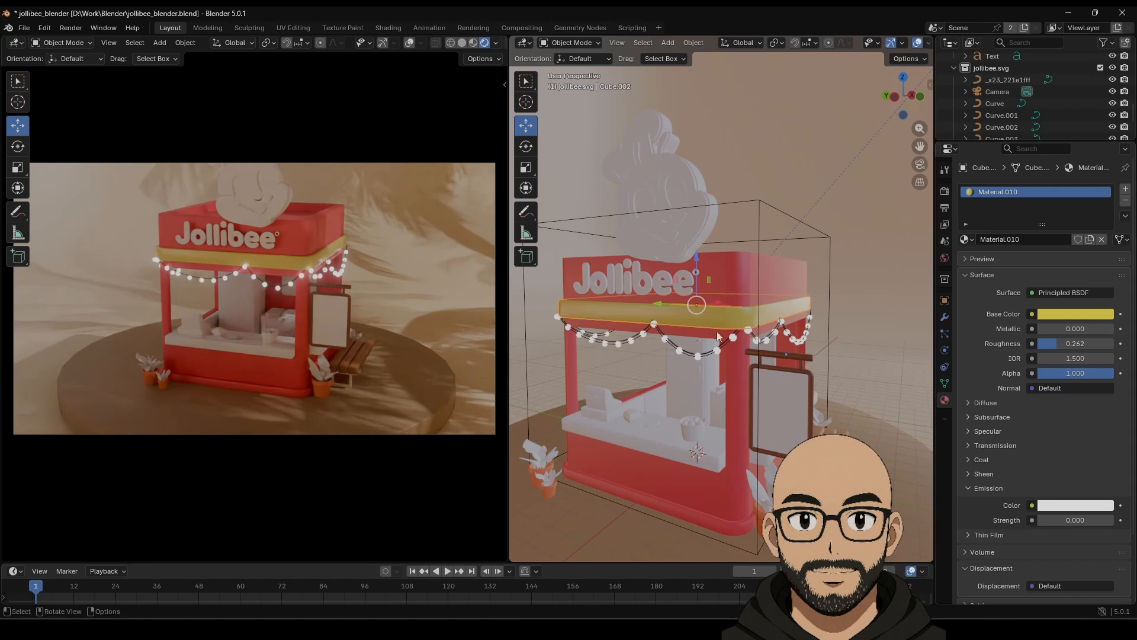
pyautogui.moveTo(753, 353); pyautogui.dragTo(723, 334, button='middle')
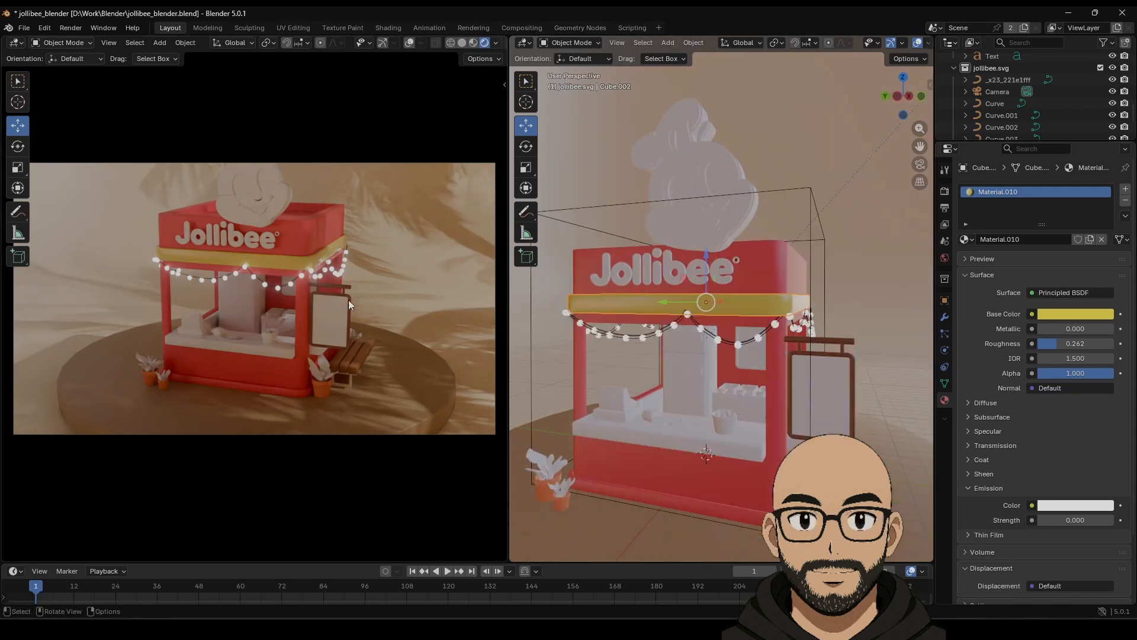
# Assign the existing yellow Material.010 to the trim running around the base of the kiosk.
pyautogui.moveTo(349, 299); pyautogui.dragTo(300, 304, button='middle')
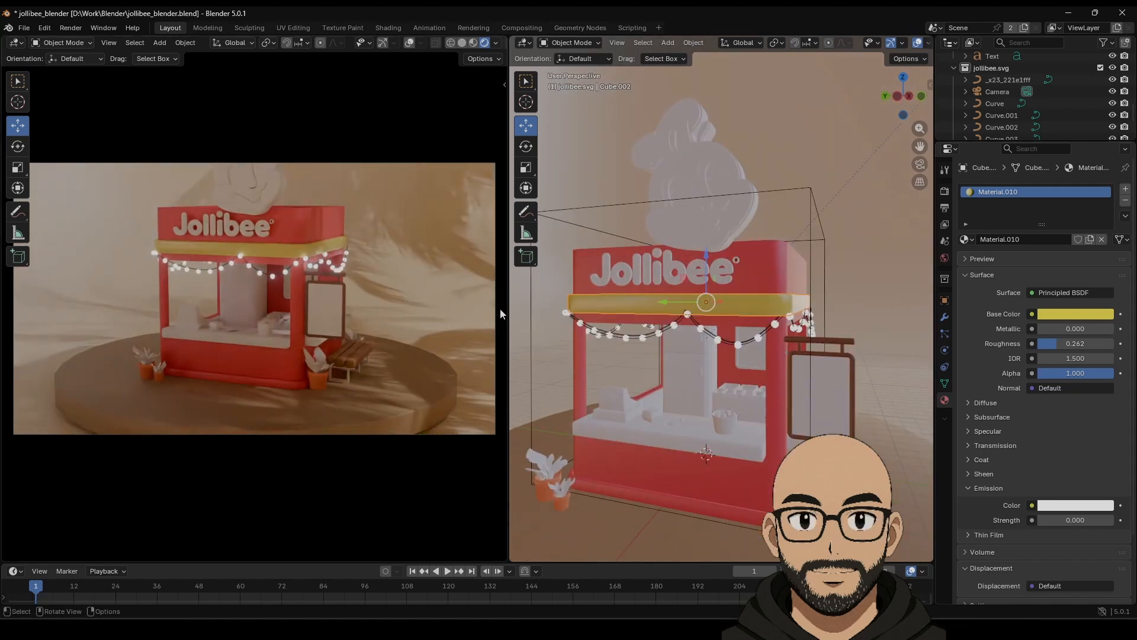
pyautogui.scroll(-1, 396, 337)
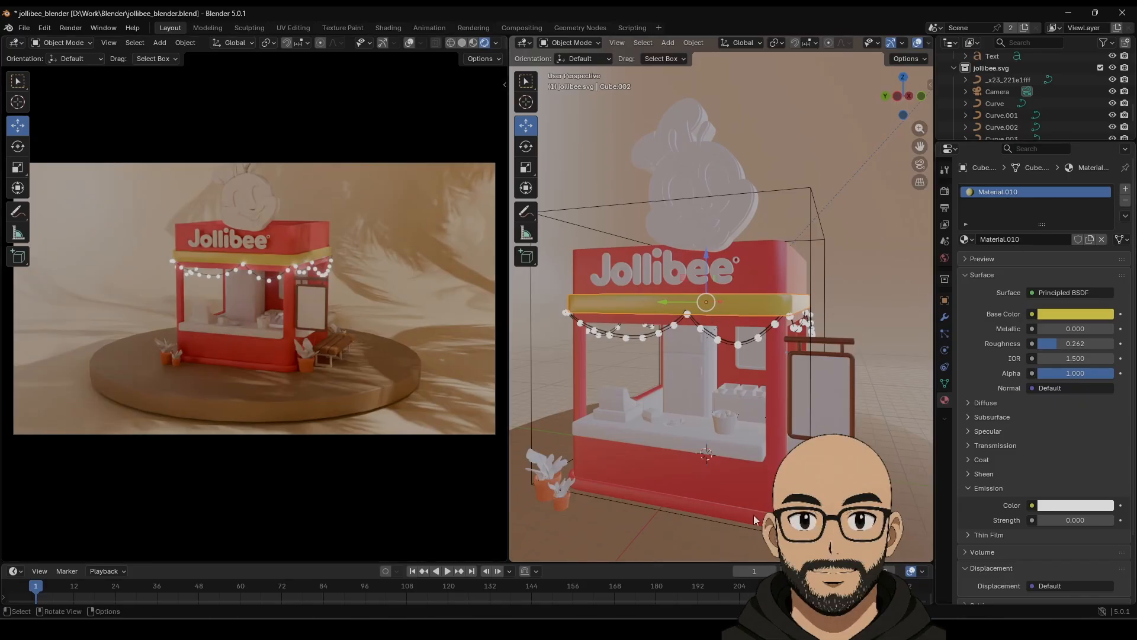
pyautogui.click(717, 488)
pyautogui.click(971, 239)
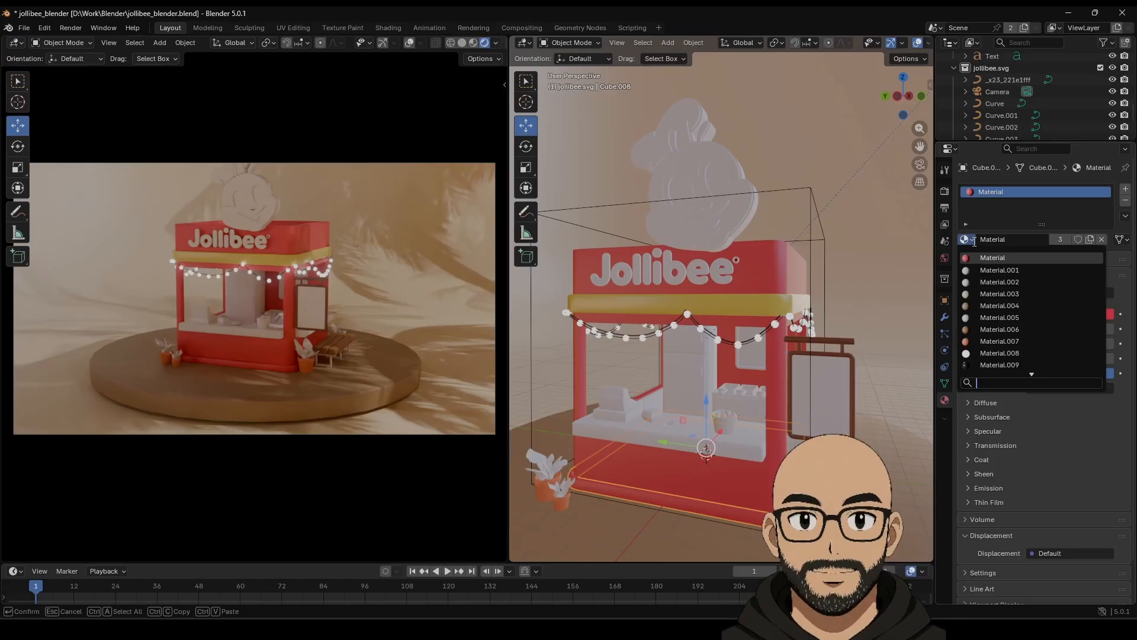
pyautogui.press('Return')
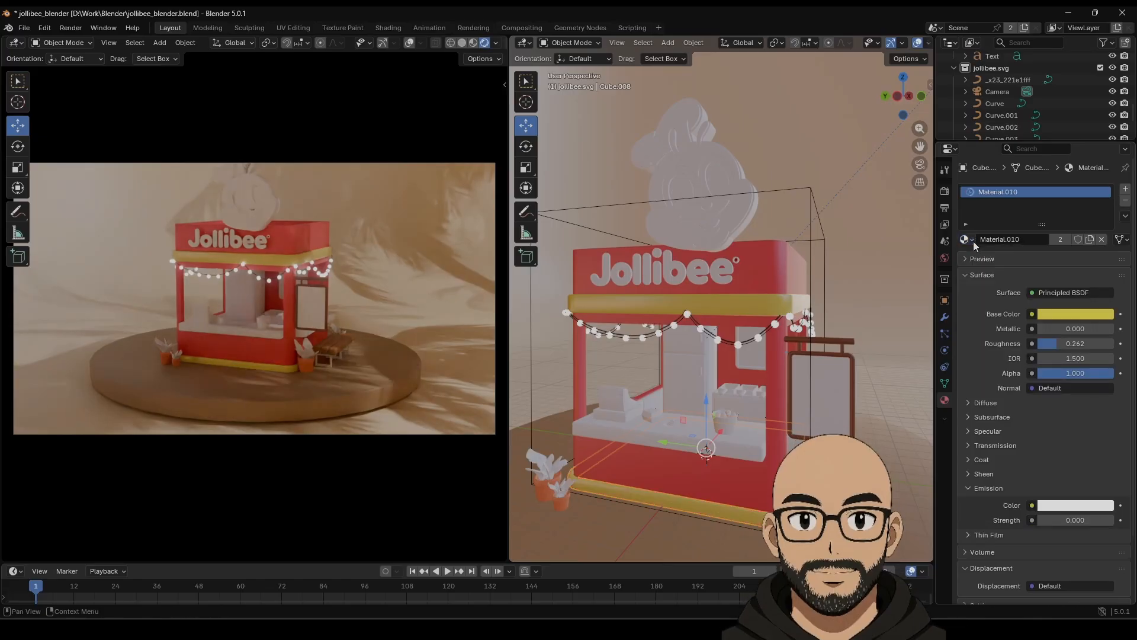
# Deselect the base trim by selecting the backdrop plane and save the project file.
pyautogui.click(867, 263)
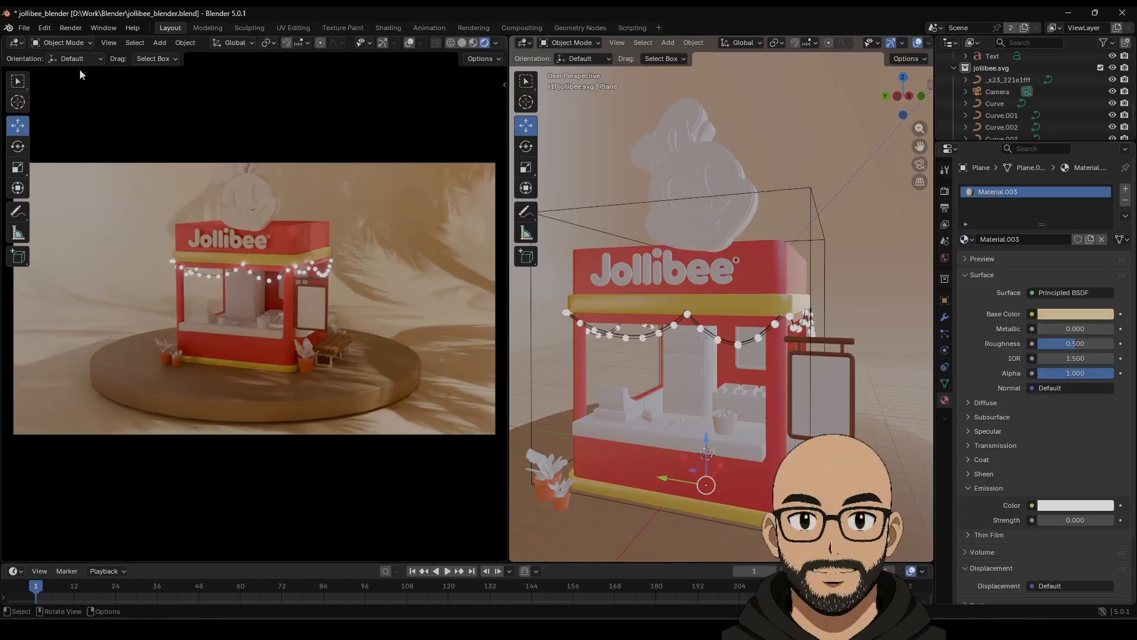
pyautogui.click(24, 28)
pyautogui.click(40, 104)
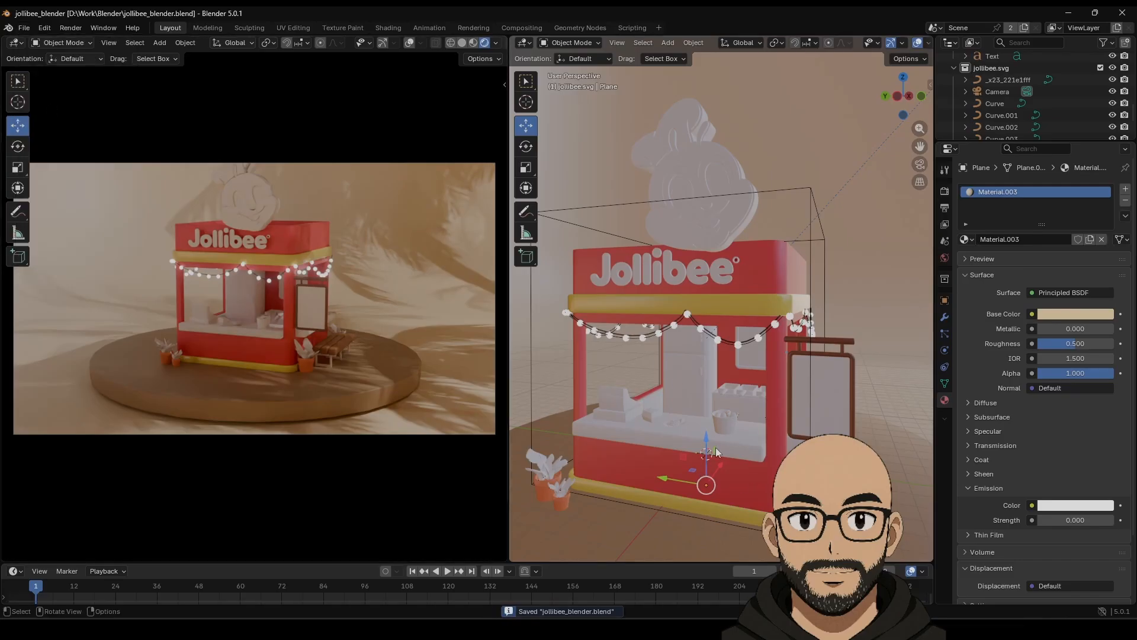
# Give the kiosk's front countertop a new material with the beige base color #E7C58F.
pyautogui.click(662, 441)
pyautogui.click(1036, 240)
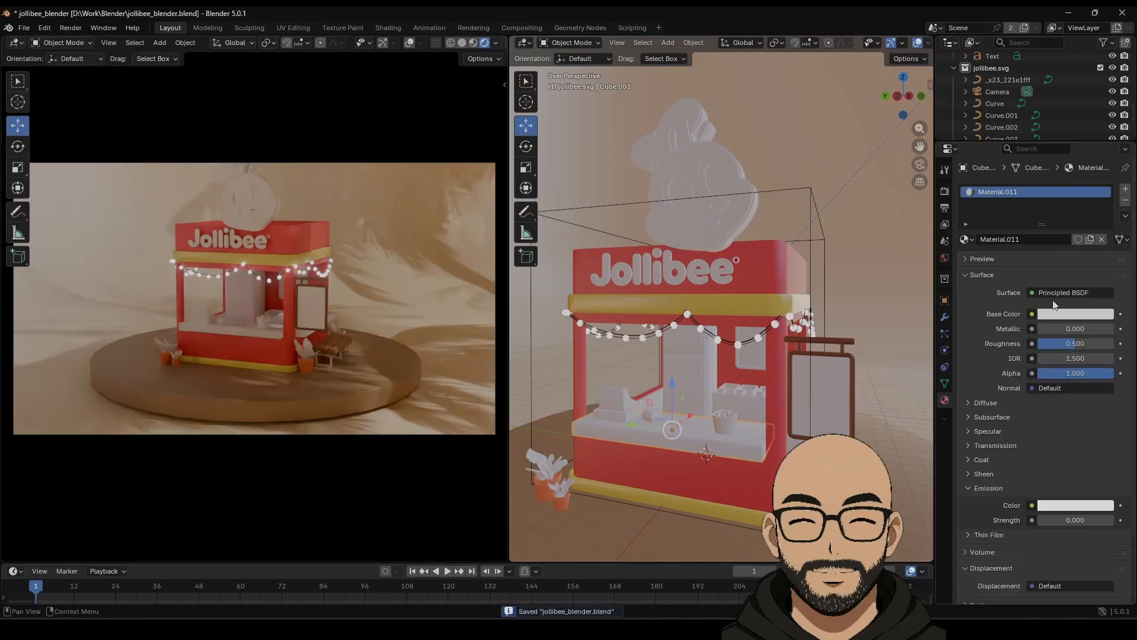
pyautogui.click(1075, 314)
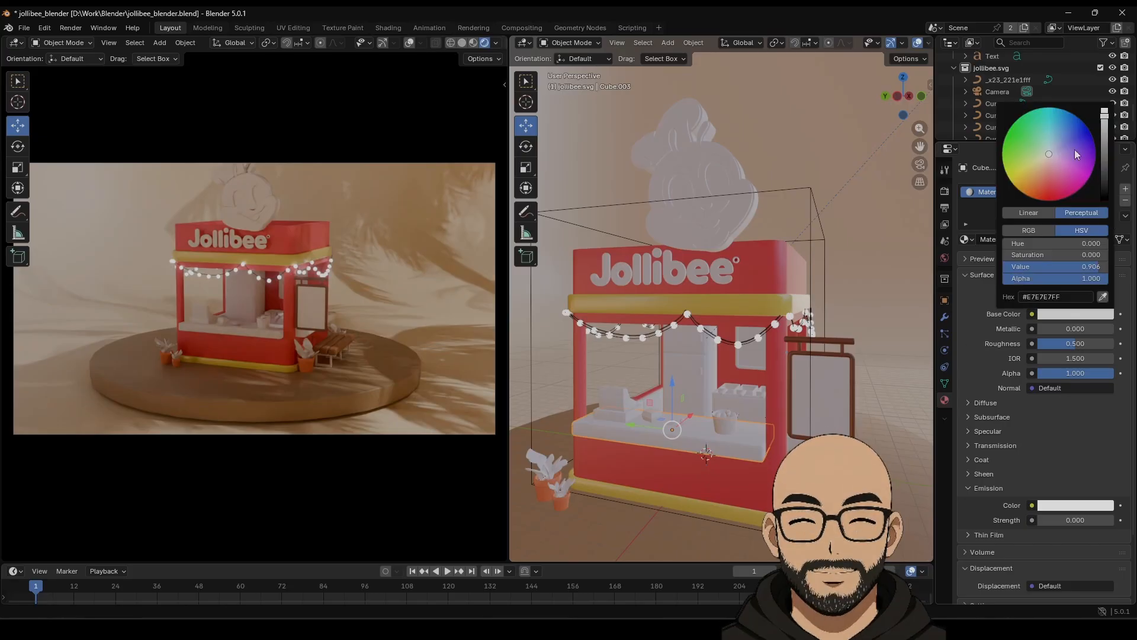
pyautogui.moveTo(1047, 155); pyautogui.dragTo(1026, 186)
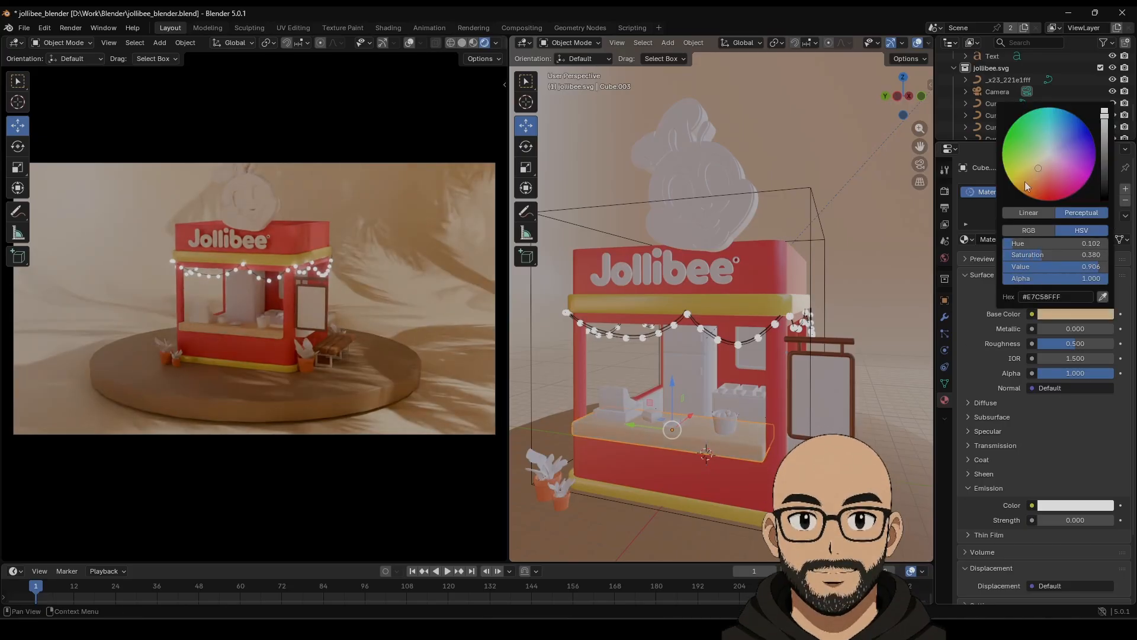
# Assign the existing beige Material.011 to the countertop on the kiosk's side with the bench.
pyautogui.moveTo(737, 435); pyautogui.dragTo(704, 449, button='middle')
pyautogui.click(738, 425)
pyautogui.click(966, 239)
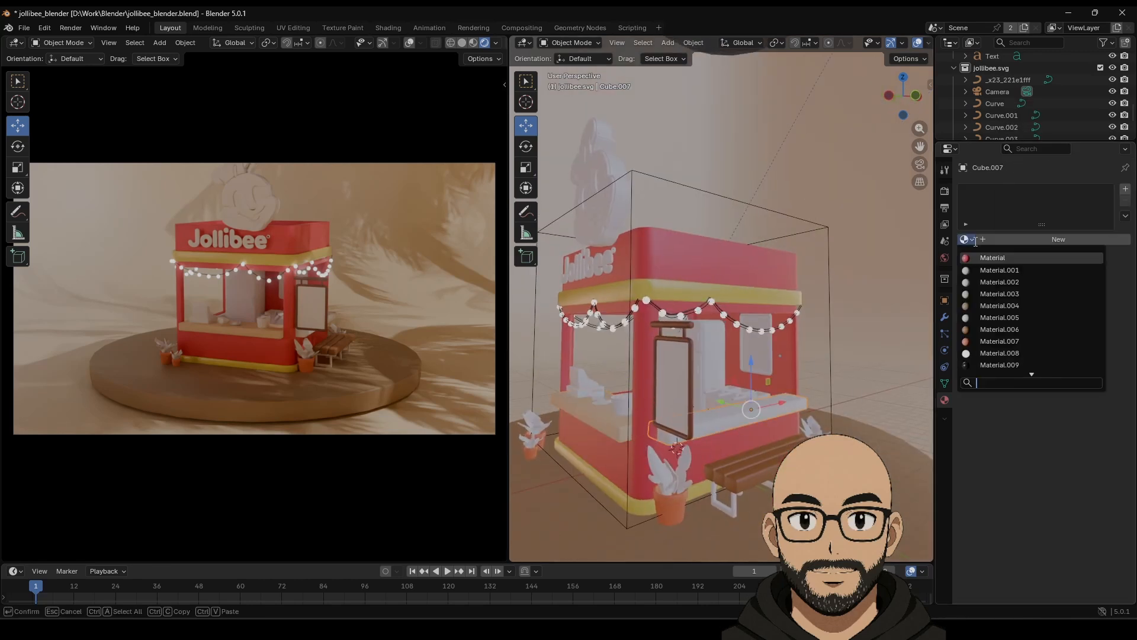
pyautogui.write('11')
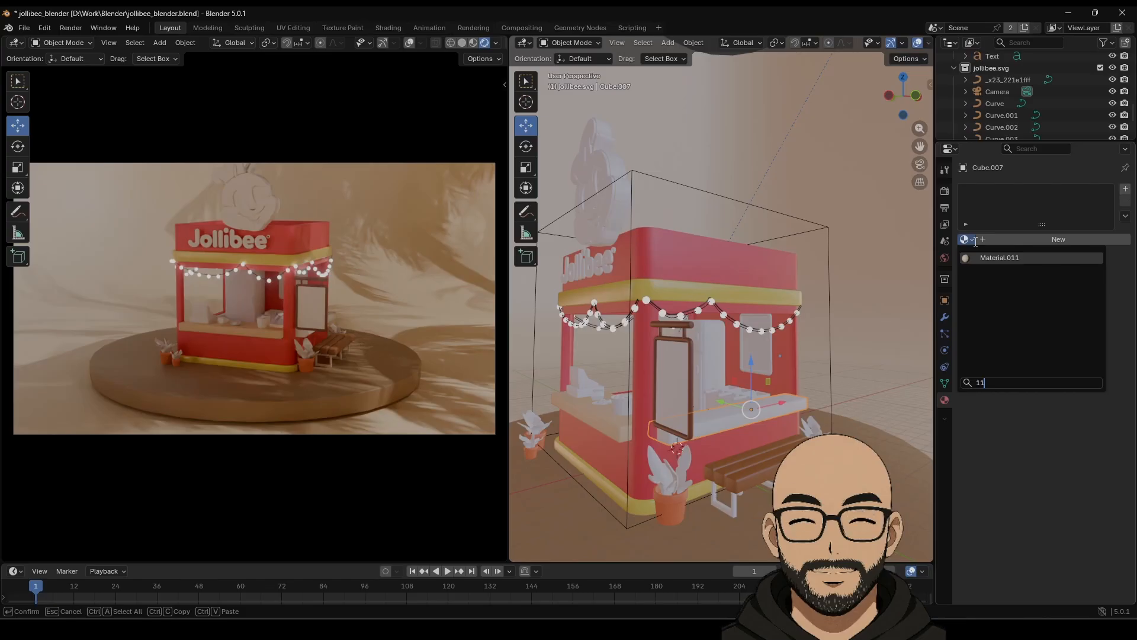
pyautogui.press('Return')
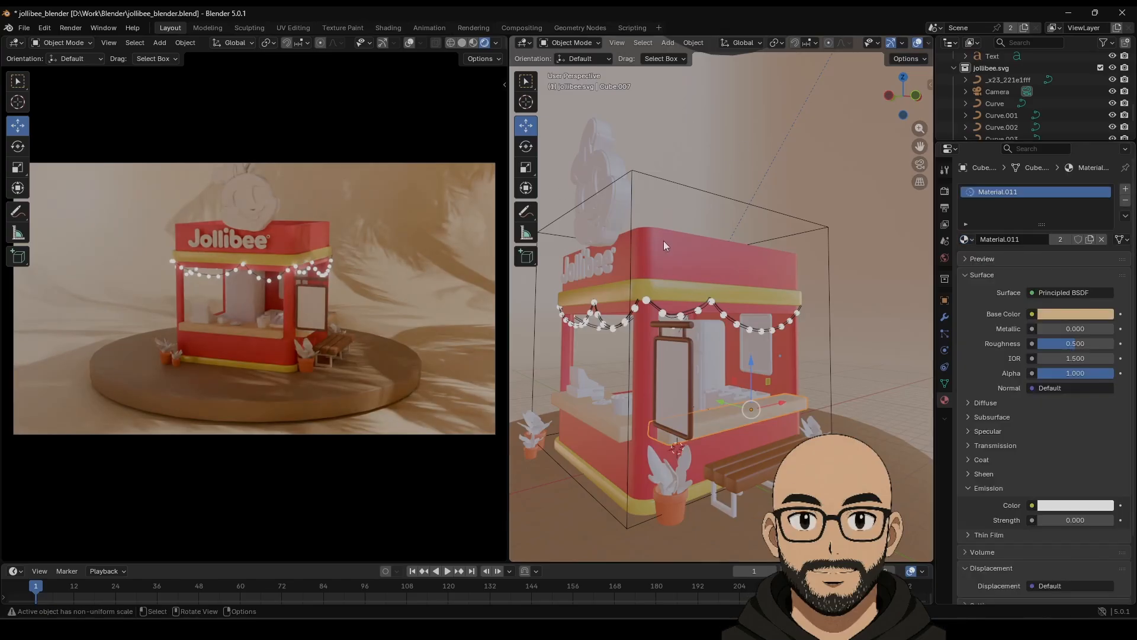
# Return to a front view of the kiosk and save the project file.
pyautogui.moveTo(663, 241); pyautogui.dragTo(735, 278, button='middle')
pyautogui.click(24, 28)
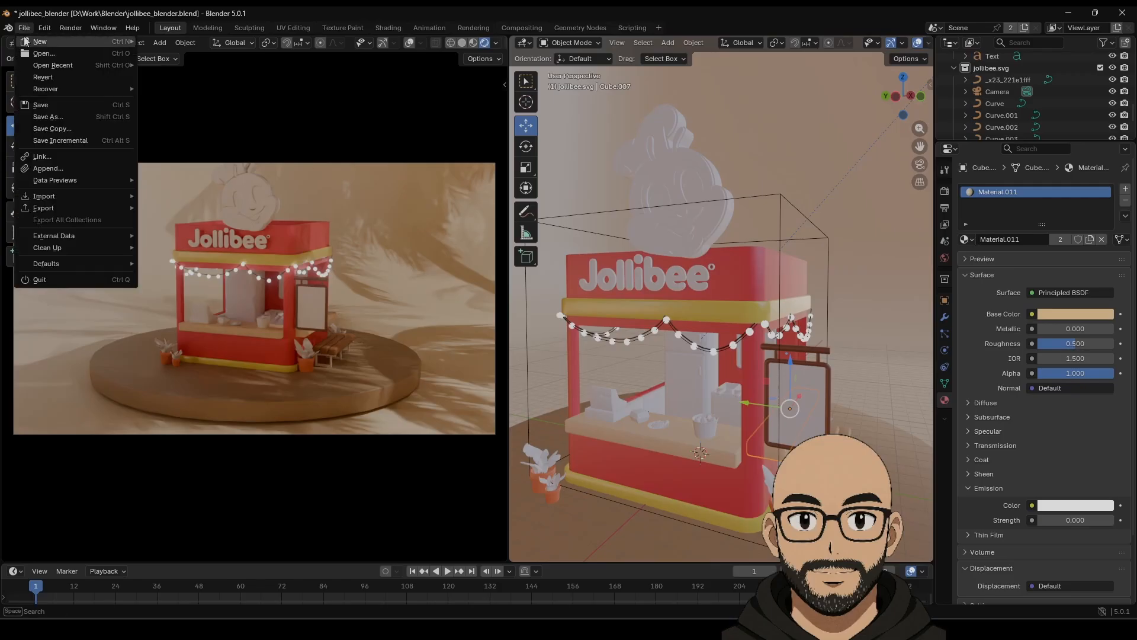
pyautogui.click(41, 105)
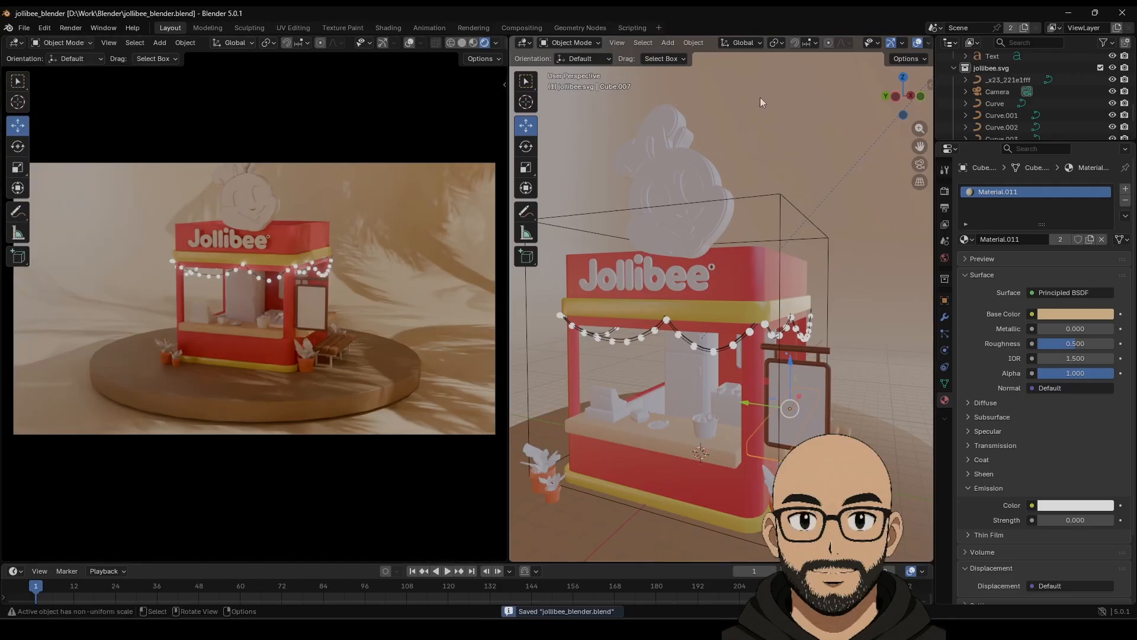
# Switch to NZXT CAM, check the PC monitoring and cooling readings, and close it again.
pyautogui.click(1022, 627)
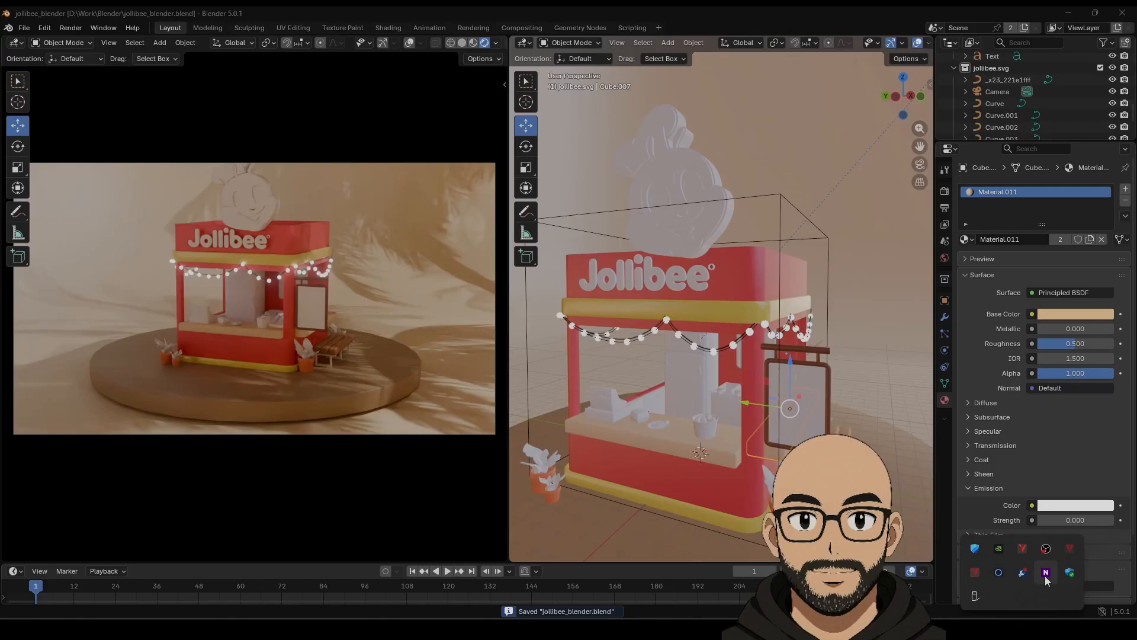
pyautogui.click(1046, 572)
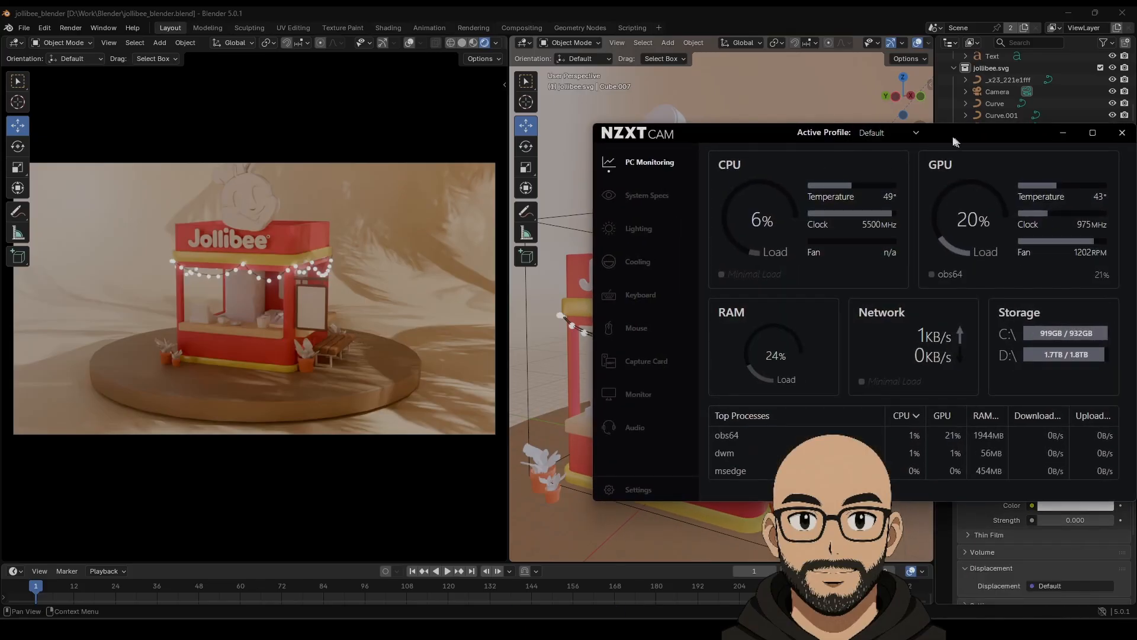
pyautogui.moveTo(954, 141); pyautogui.dragTo(820, 129)
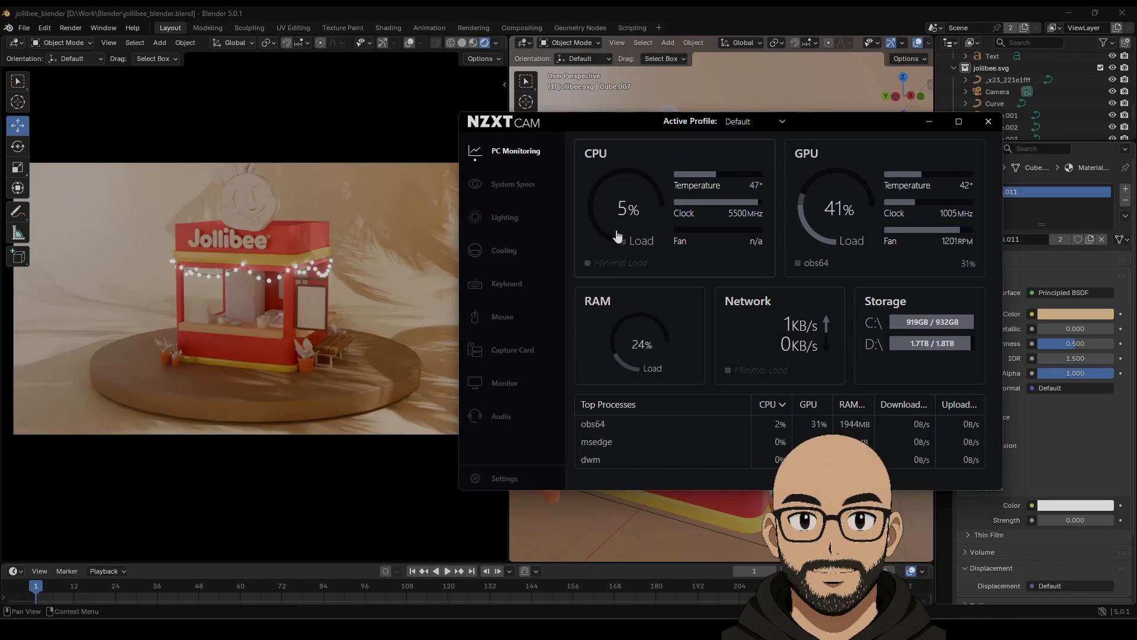
pyautogui.click(508, 251)
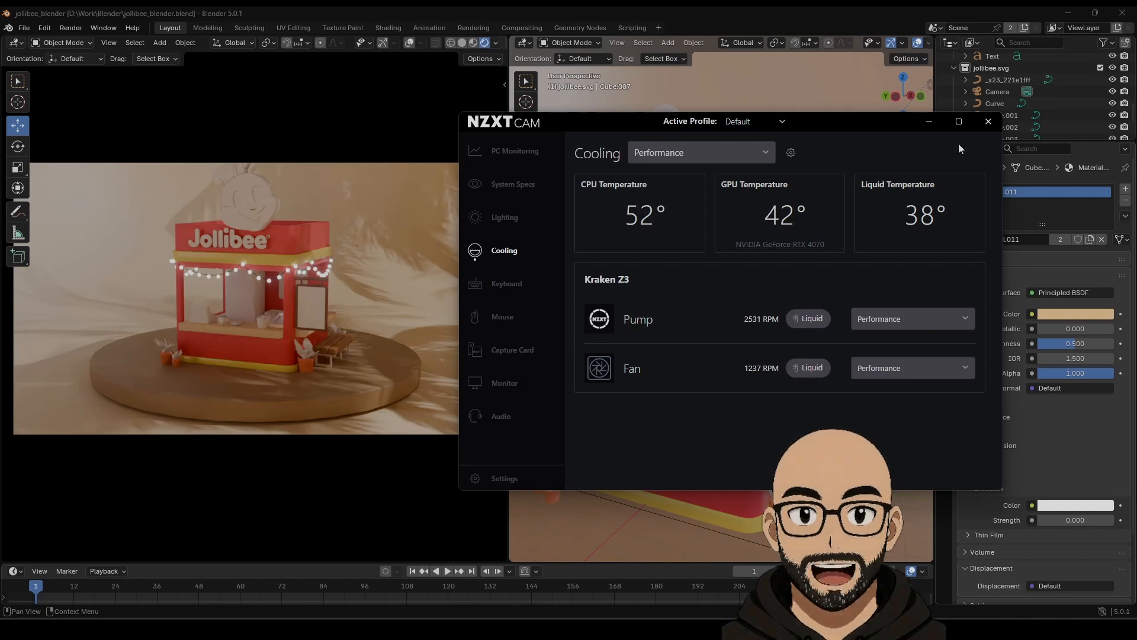
pyautogui.click(986, 123)
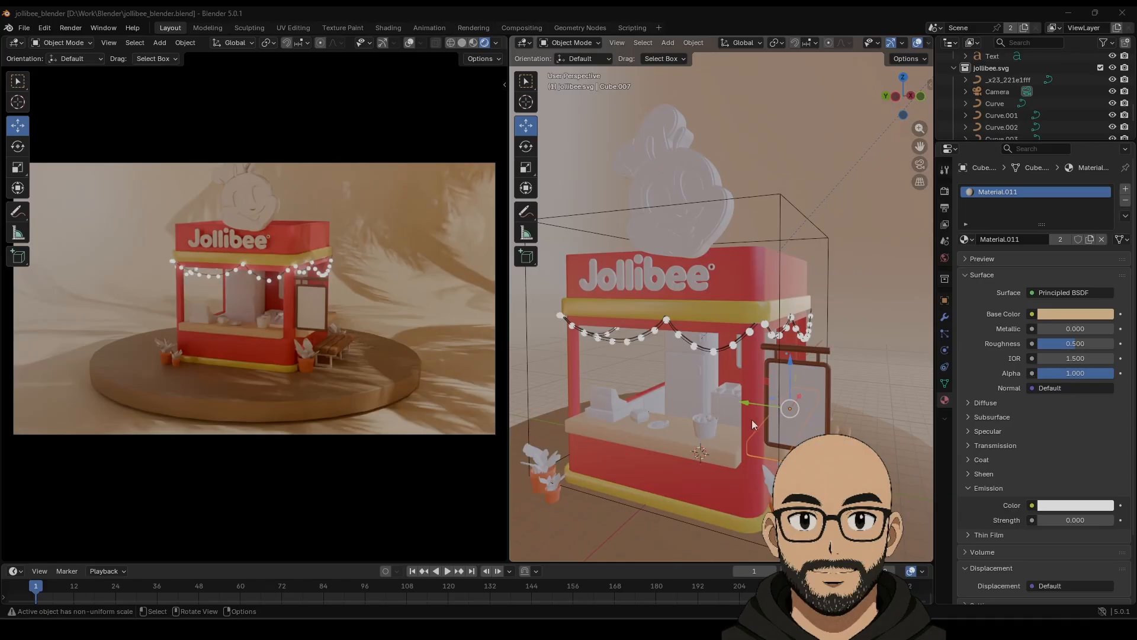
# Create a new material for the hanging menu board's panel and use an Image Texture as its base color.
pyautogui.moveTo(724, 430)
pyautogui.mouseDown(button='middle')
pyautogui.moveTo(596, 430)
pyautogui.moveTo(761, 428)
pyautogui.moveTo(617, 422)
pyautogui.moveTo(734, 426)
pyautogui.mouseUp(button='middle')
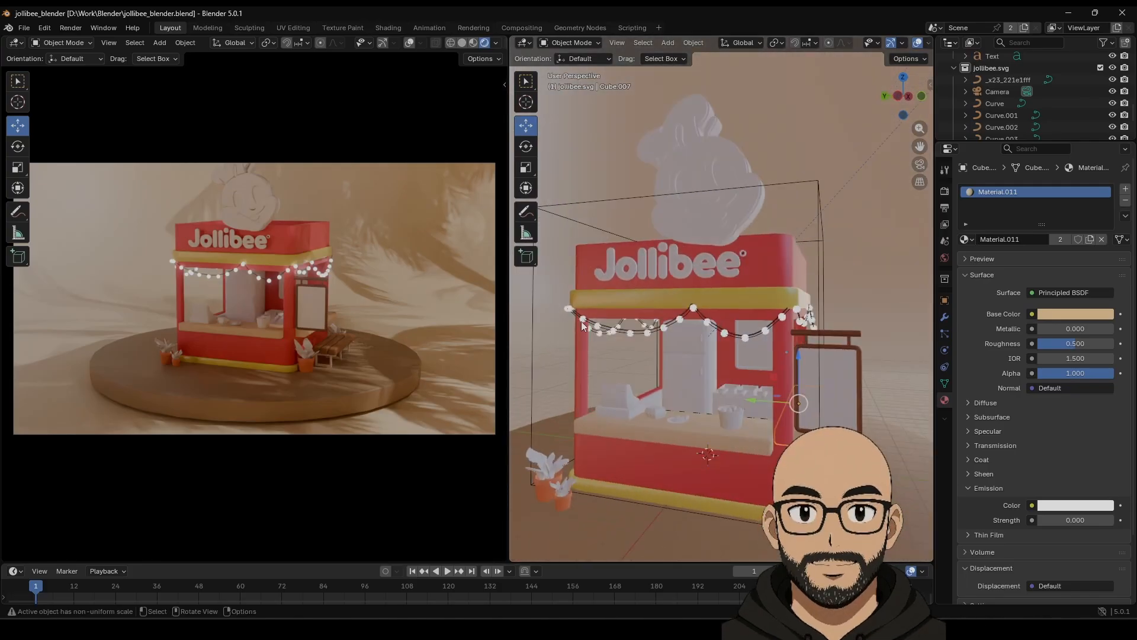
pyautogui.click(840, 405)
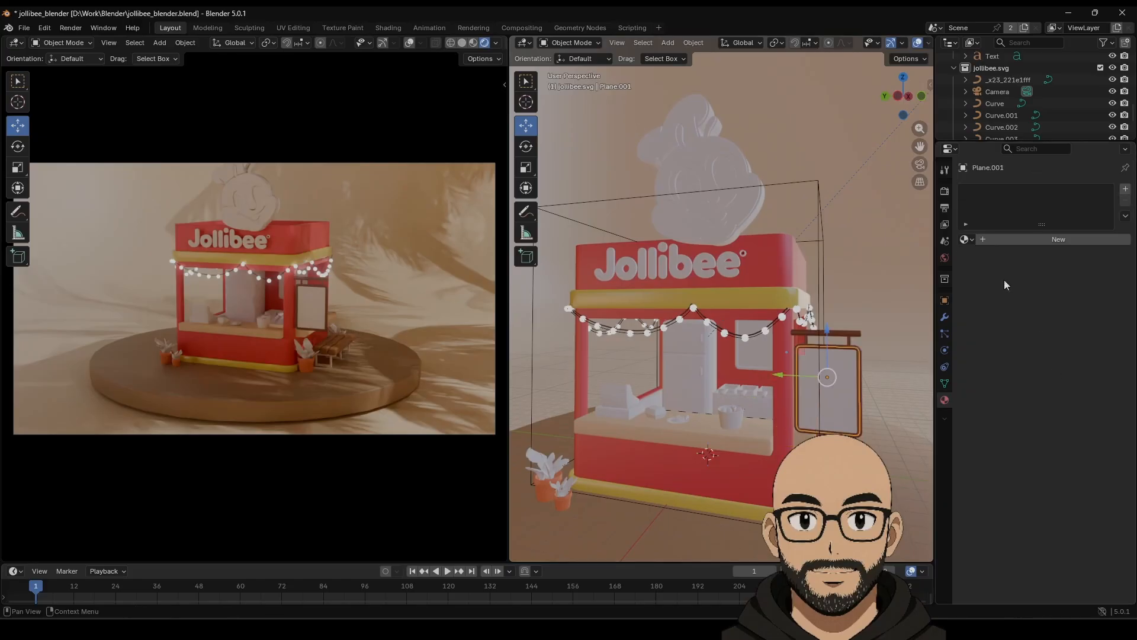
pyautogui.click(993, 240)
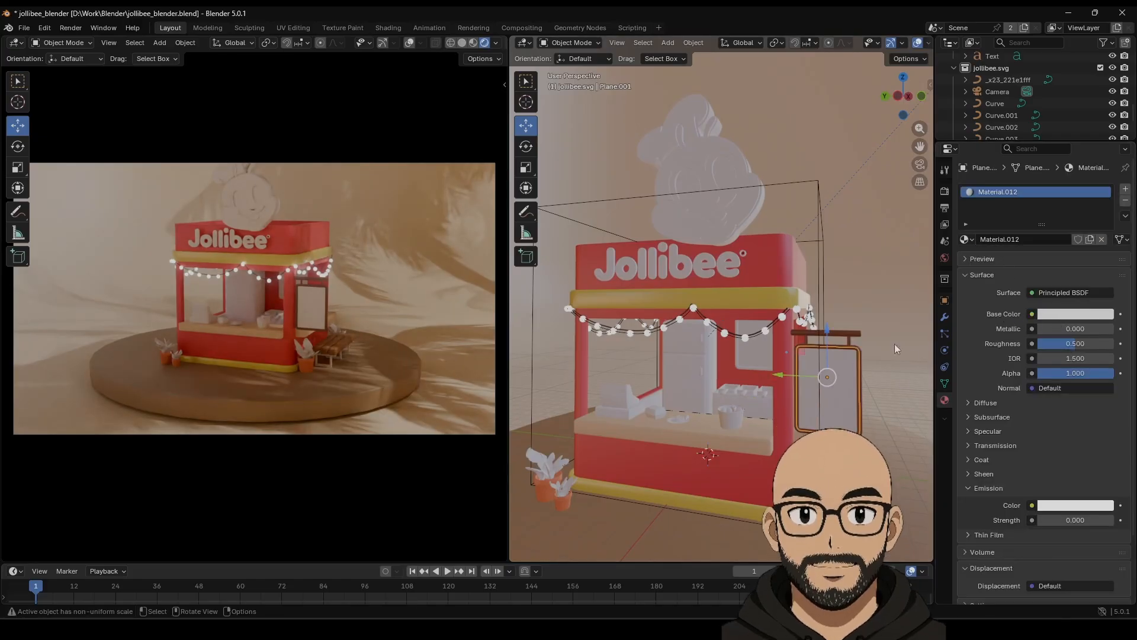
pyautogui.click(1032, 315)
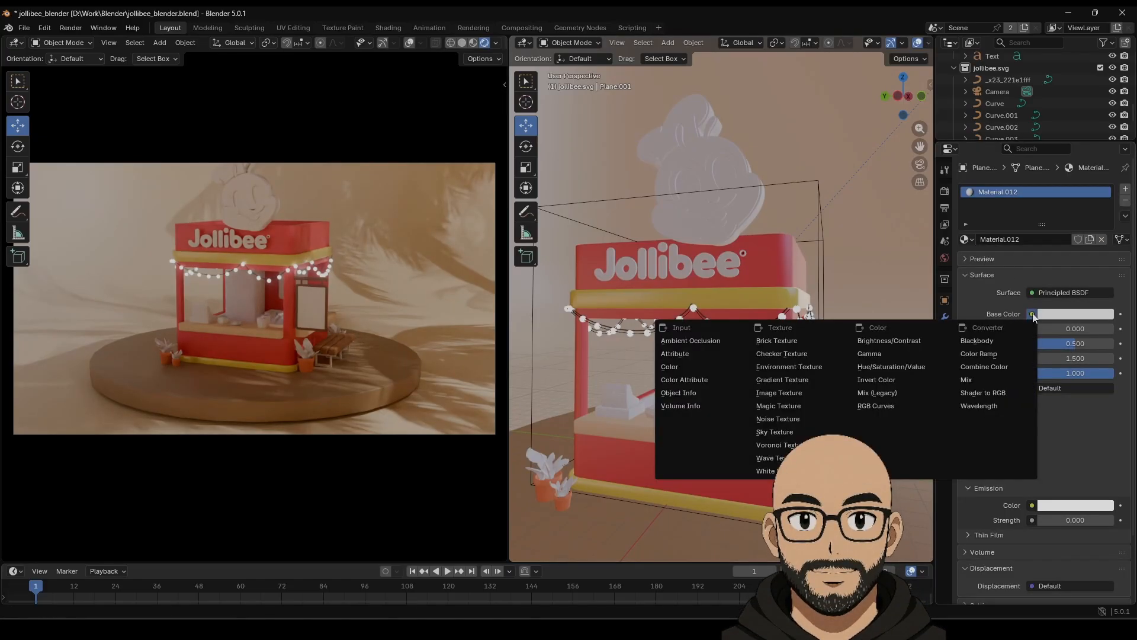
pyautogui.click(777, 392)
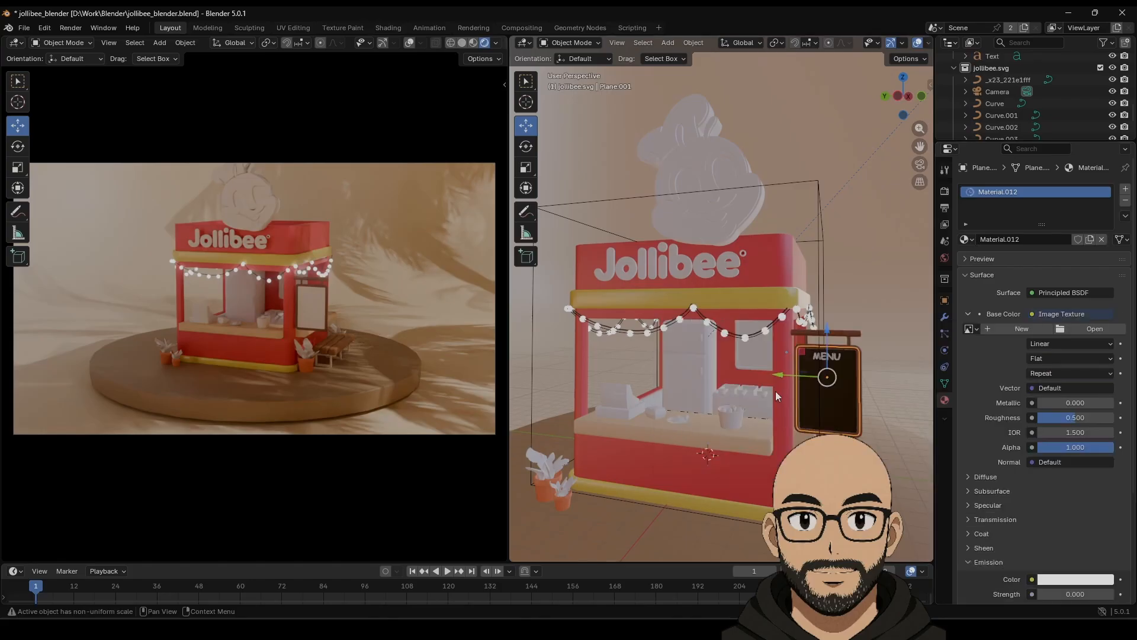
# Load Jollibee-Chicken-and-Sauce.jpg from the burger_shop folder in Downloads into the menu panel's image texture.
pyautogui.click(1102, 329)
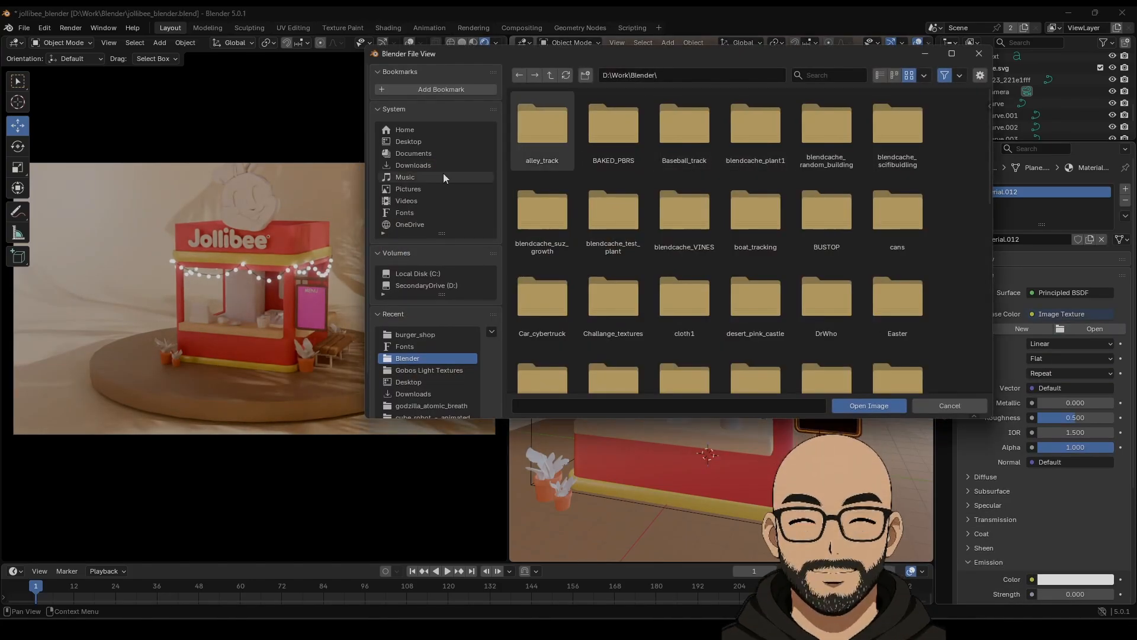
pyautogui.click(414, 165)
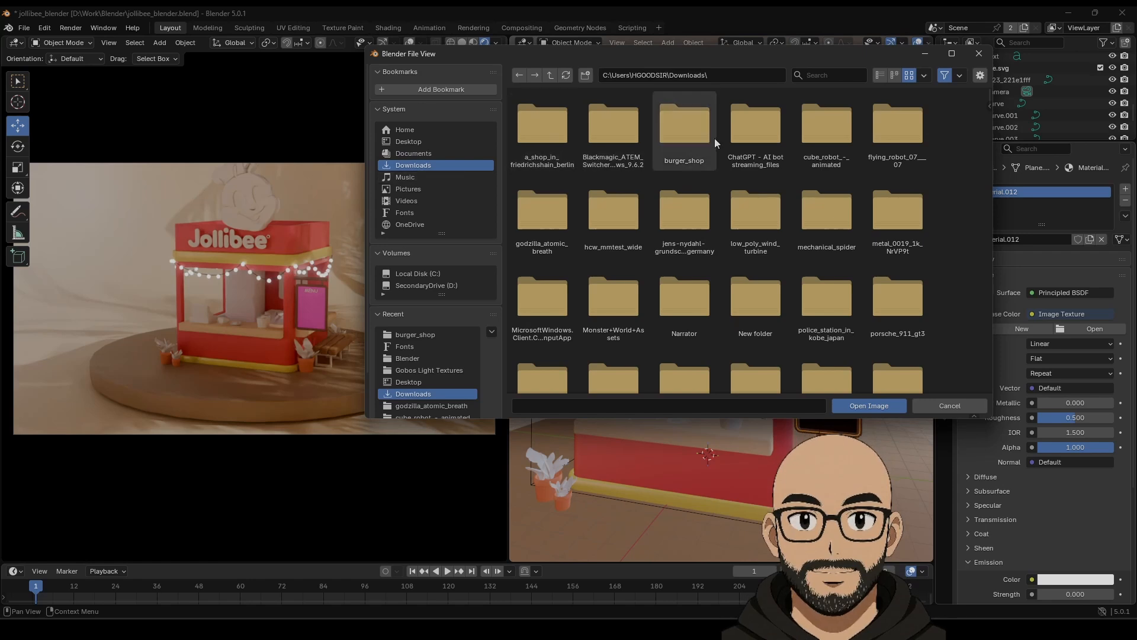
pyautogui.doubleClick(713, 134)
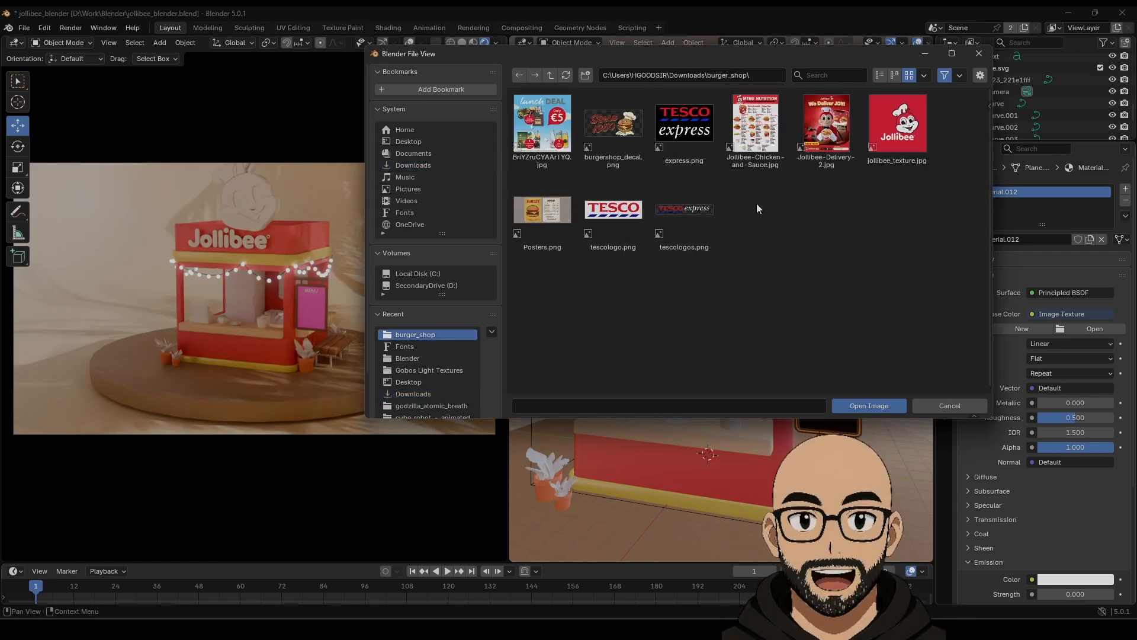
pyautogui.click(760, 142)
pyautogui.click(868, 406)
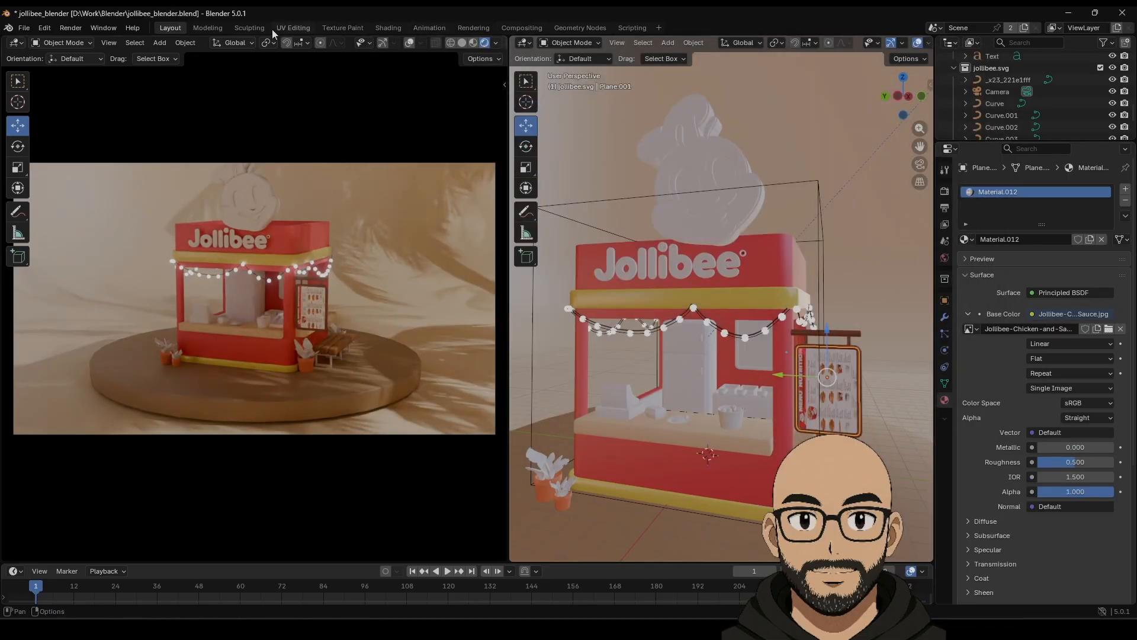
# Split the kiosk's perspective viewport horizontally and turn the lower area into a UV Editor.
pyautogui.rightClick(623, 35)
pyautogui.click(598, 60)
pyautogui.click(604, 282)
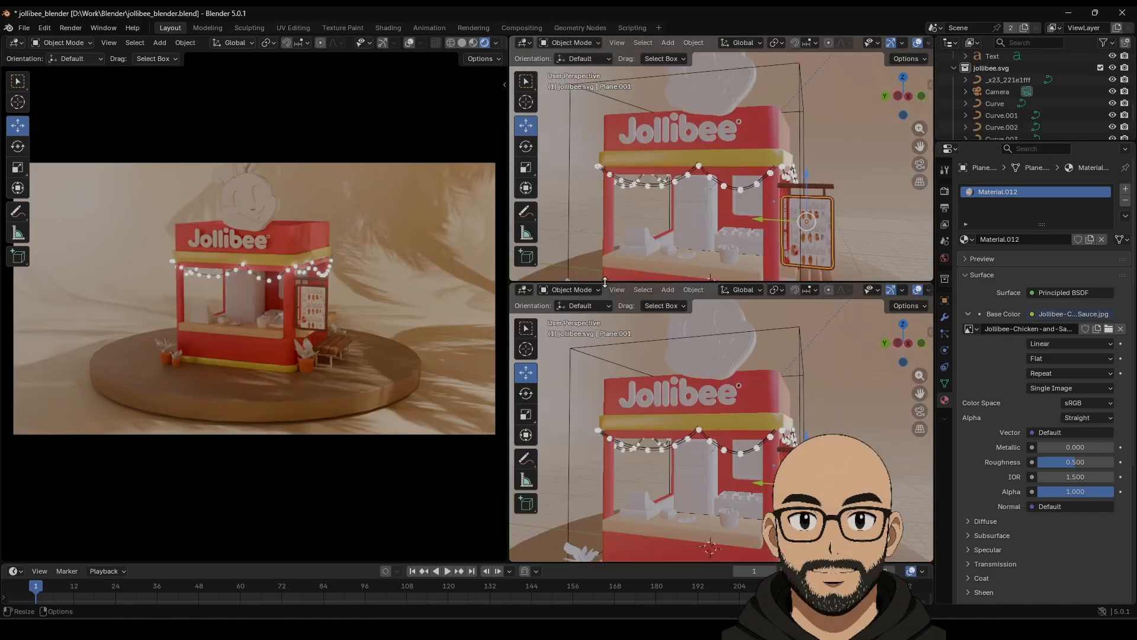
pyautogui.click(524, 290)
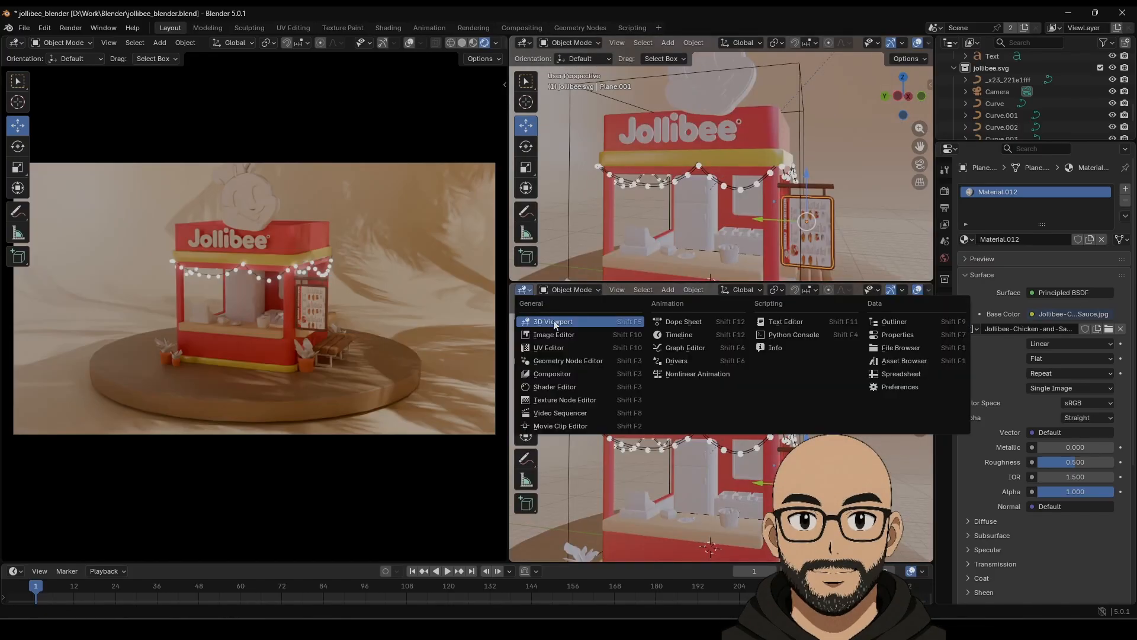
pyautogui.click(555, 348)
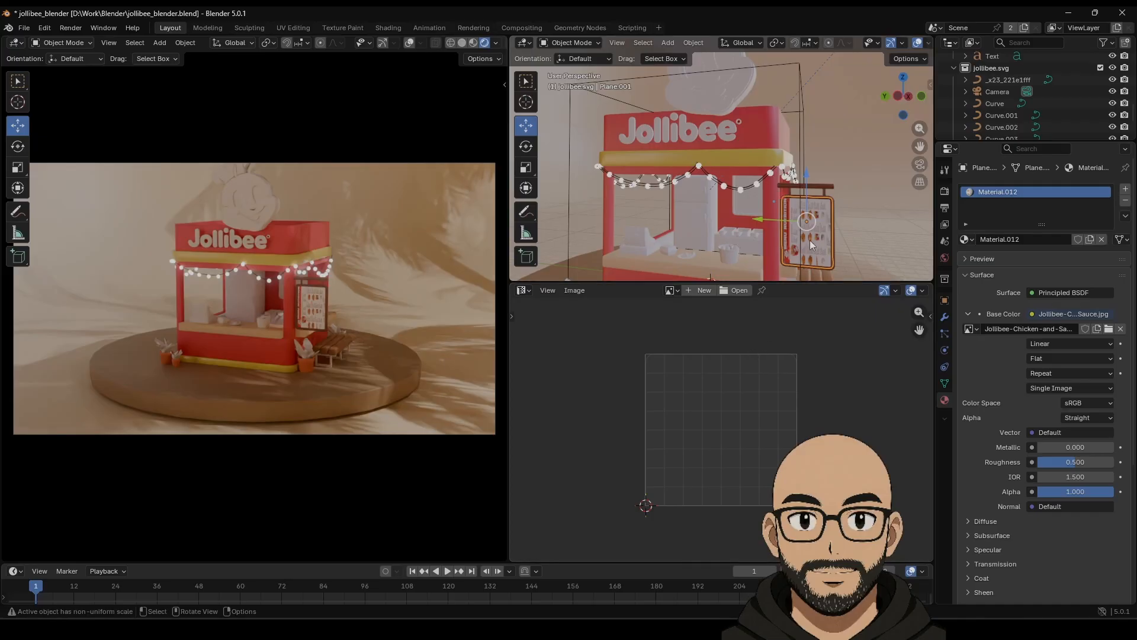
# Put the menu panel in Edit Mode, show the UV Editor's tools and select the panel's entire linked UV island.
pyautogui.press('Tab')
pyautogui.scroll(-5, 673, 402)
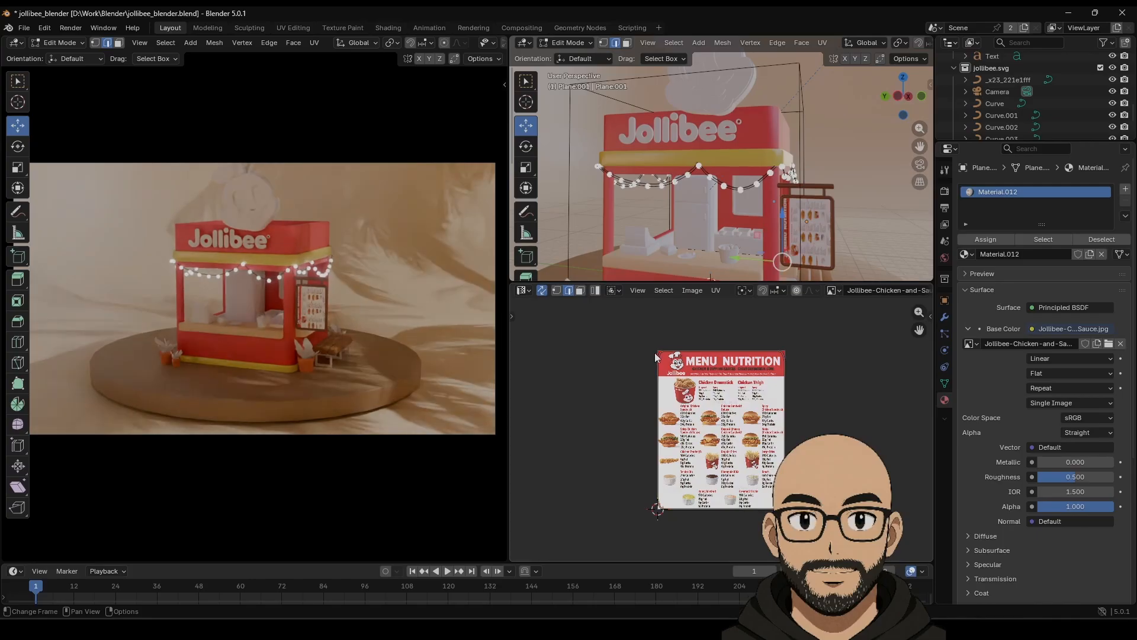
pyautogui.press('Tab')
pyautogui.press('Tab')
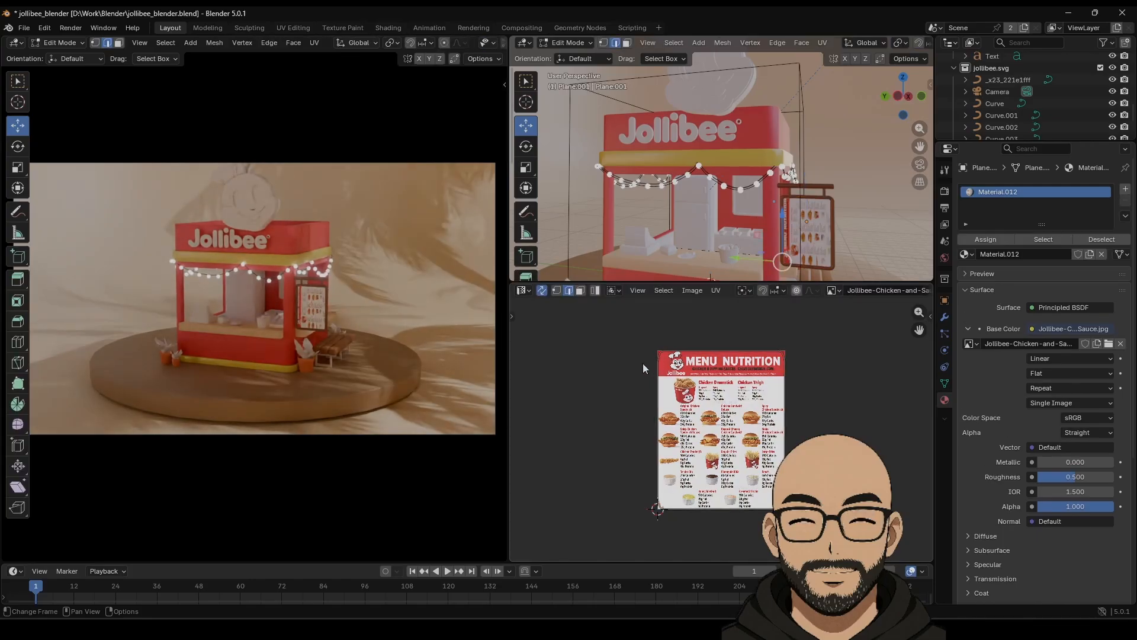
pyautogui.click(513, 318)
pyautogui.click(654, 368)
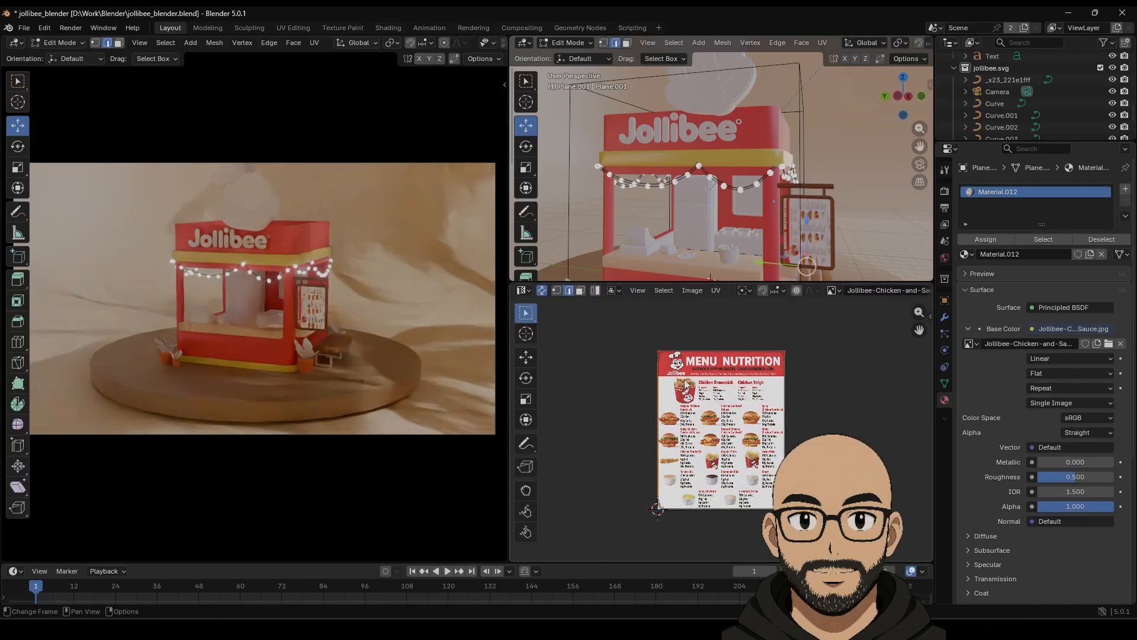
pyautogui.hotkey('ctrl', 'l')
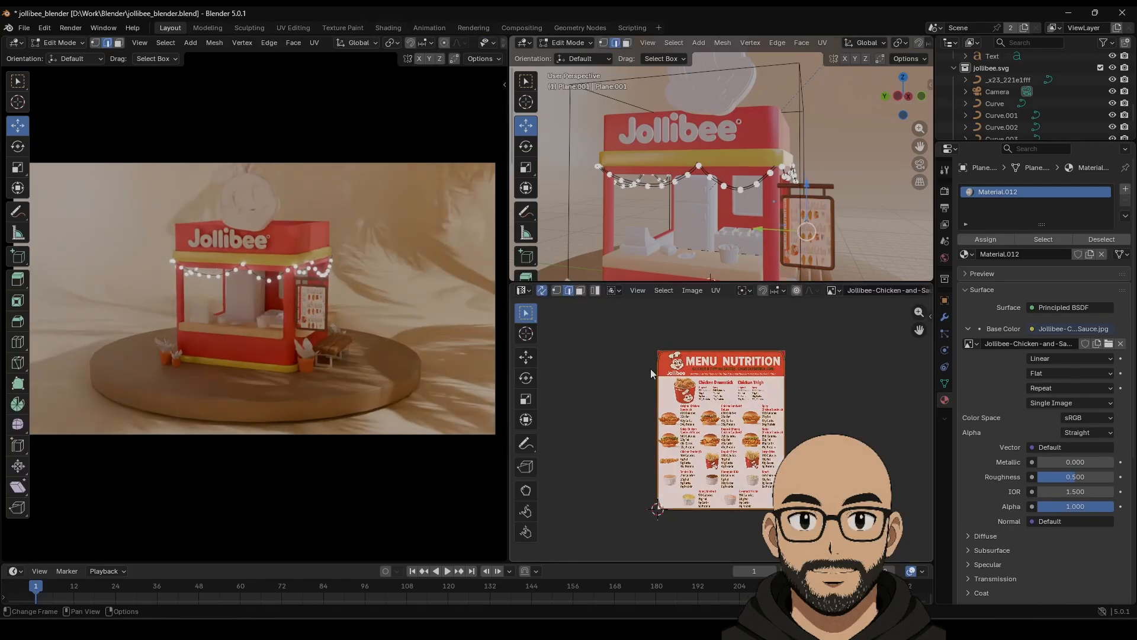
# Rotate the menu panel's UV island a quarter turn, scale it to match the menu image's width and height, and return to Object Mode.
pyautogui.click(532, 382)
pyautogui.keyDown('ctrl'); pyautogui.moveTo(759, 394); pyautogui.dragTo(686, 389); pyautogui.keyUp('ctrl')
pyautogui.click(525, 398)
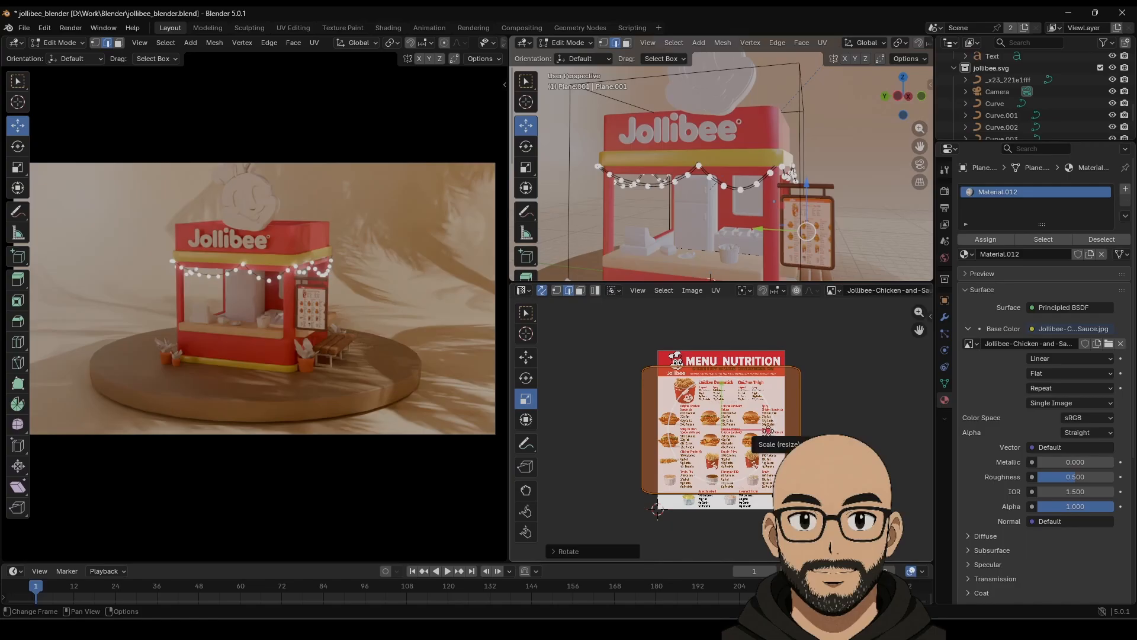
pyautogui.moveTo(768, 431); pyautogui.dragTo(751, 428)
pyautogui.moveTo(721, 382); pyautogui.dragTo(721, 361)
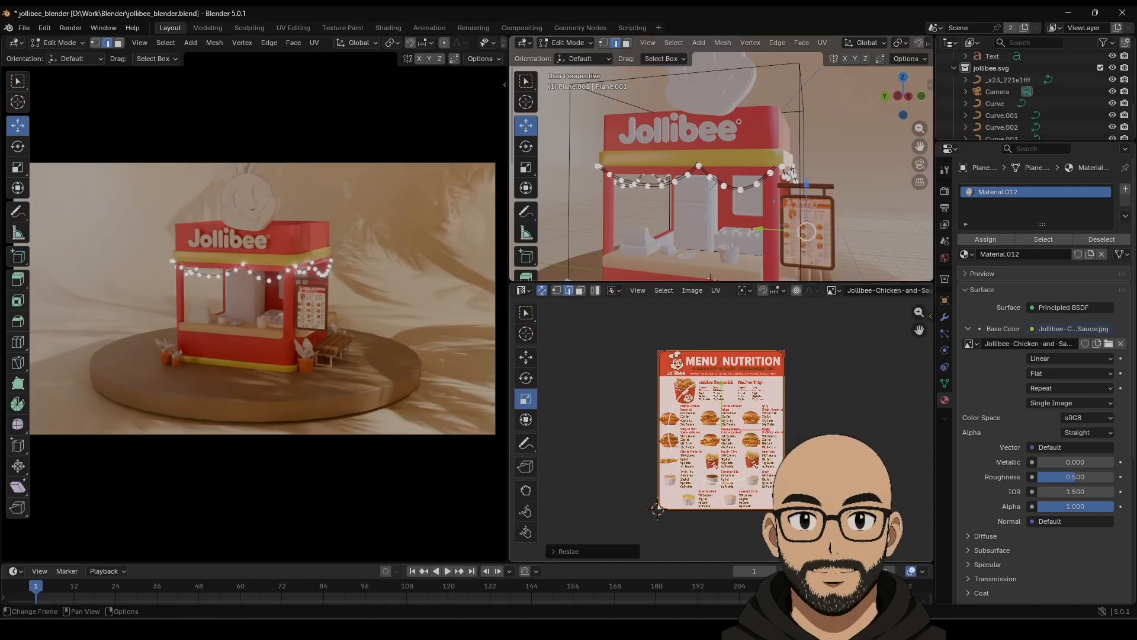
pyautogui.press('Tab')
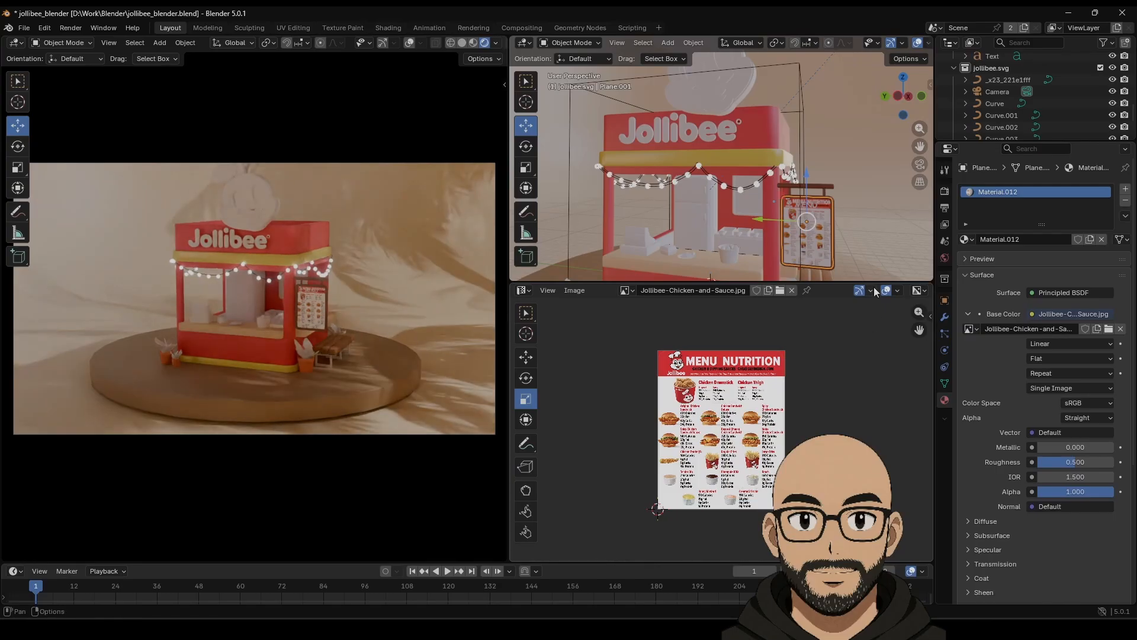
# Delete the old 3D MENU lettering object overlapping the textured hanging menu board.
pyautogui.click(816, 228)
pyautogui.scroll(6, 802, 240)
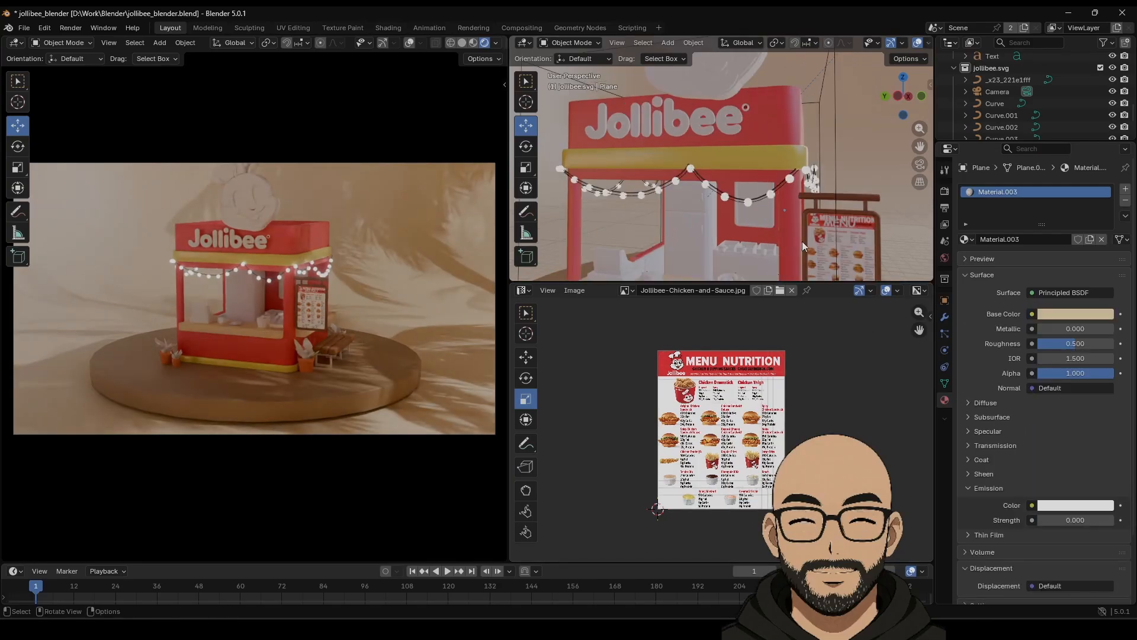
pyautogui.keyDown('shift'); pyautogui.moveTo(847, 251); pyautogui.dragTo(747, 187, button='middle'); pyautogui.keyUp('shift')
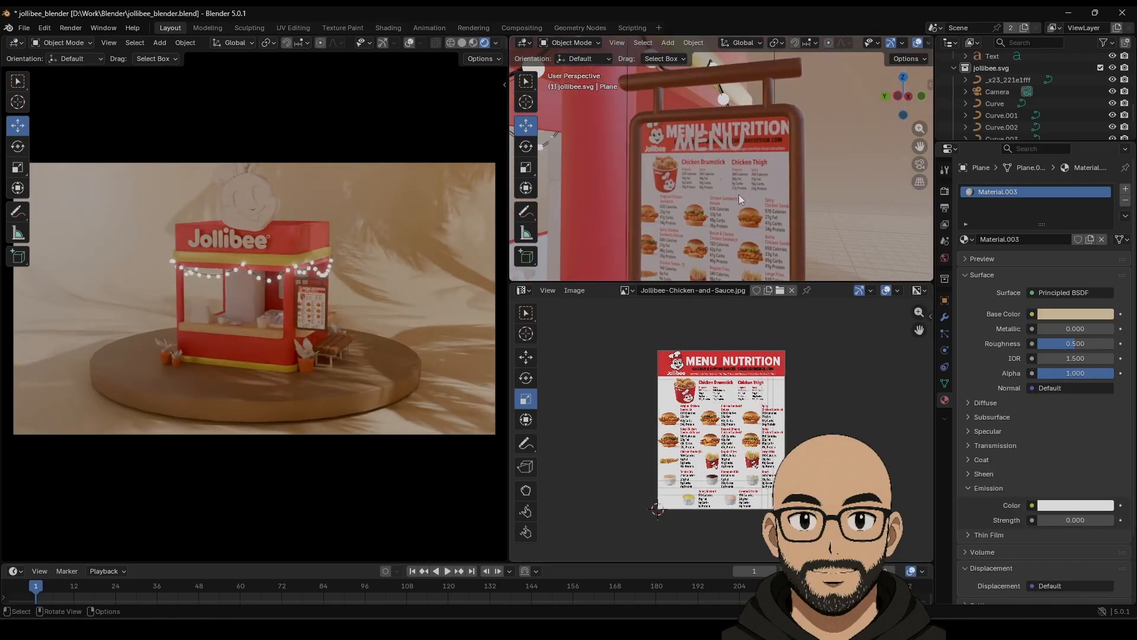
pyautogui.press('Delete')
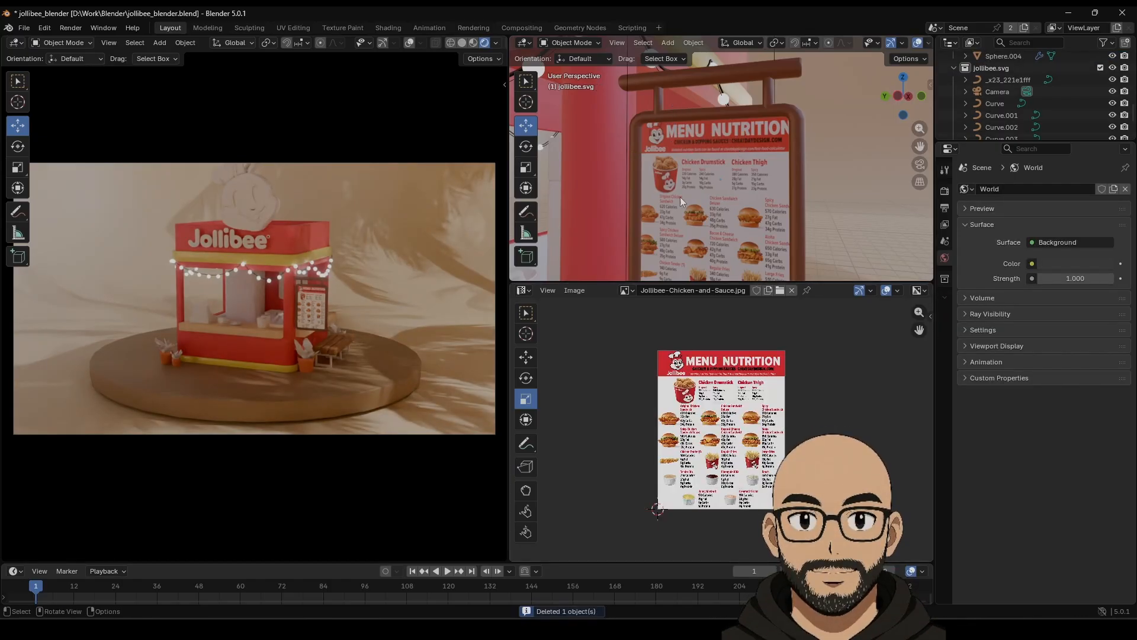
# Create a new material for the framed poster panel on the kiosk's inner wall, with an Image Texture as its base color.
pyautogui.scroll(-7, 682, 200)
pyautogui.moveTo(676, 188); pyautogui.dragTo(714, 190, button='middle')
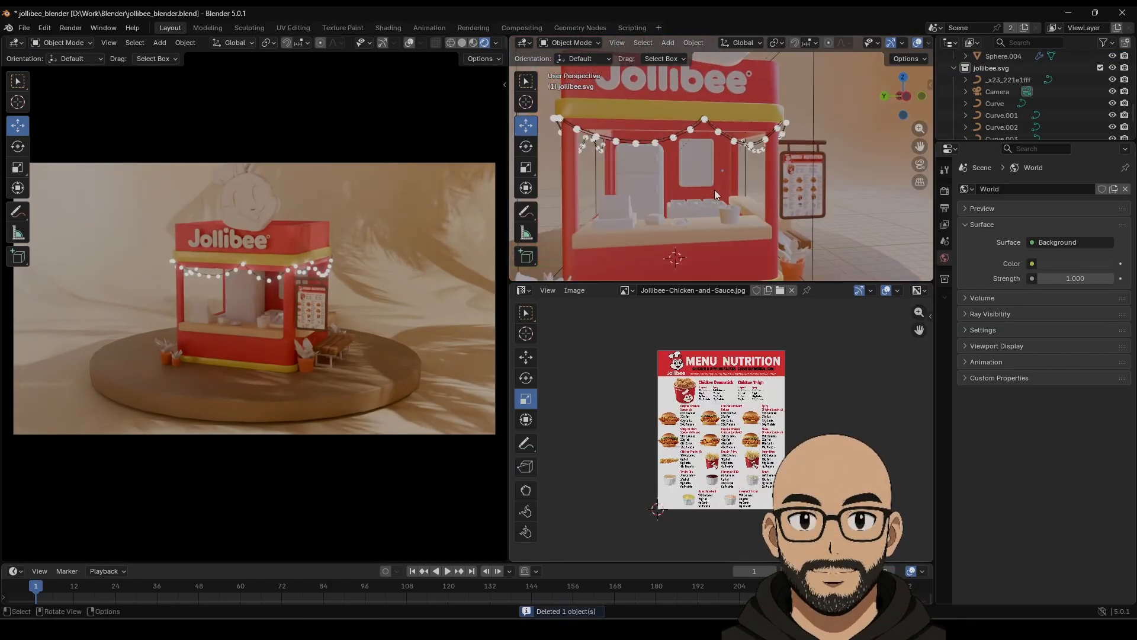
pyautogui.scroll(3, 720, 194)
pyautogui.click(695, 178)
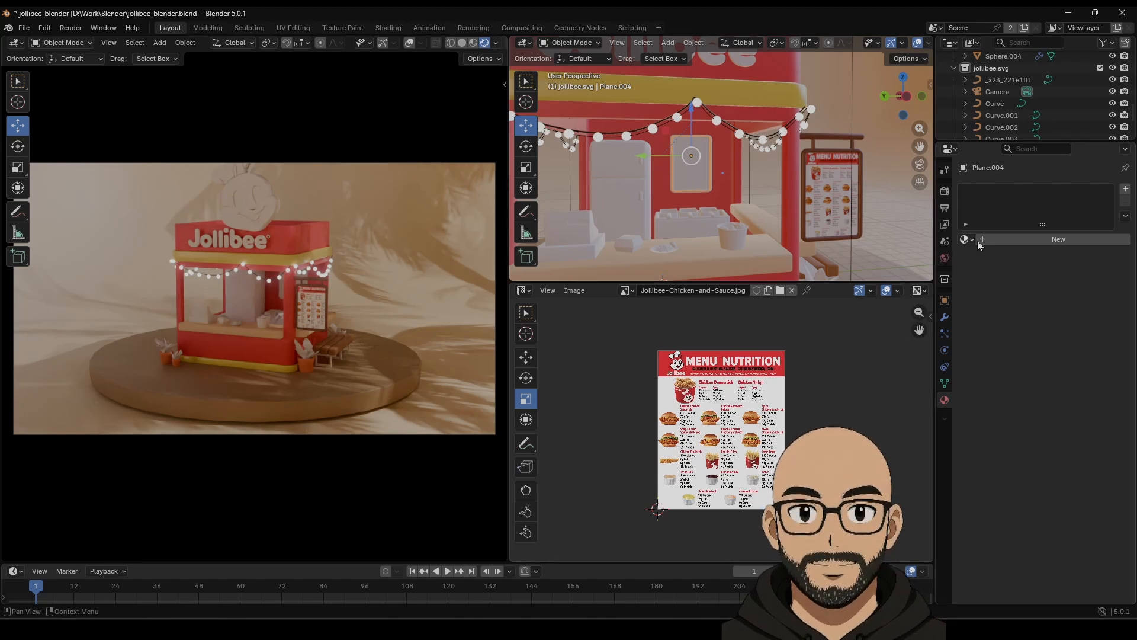
pyautogui.click(1001, 239)
pyautogui.click(1031, 314)
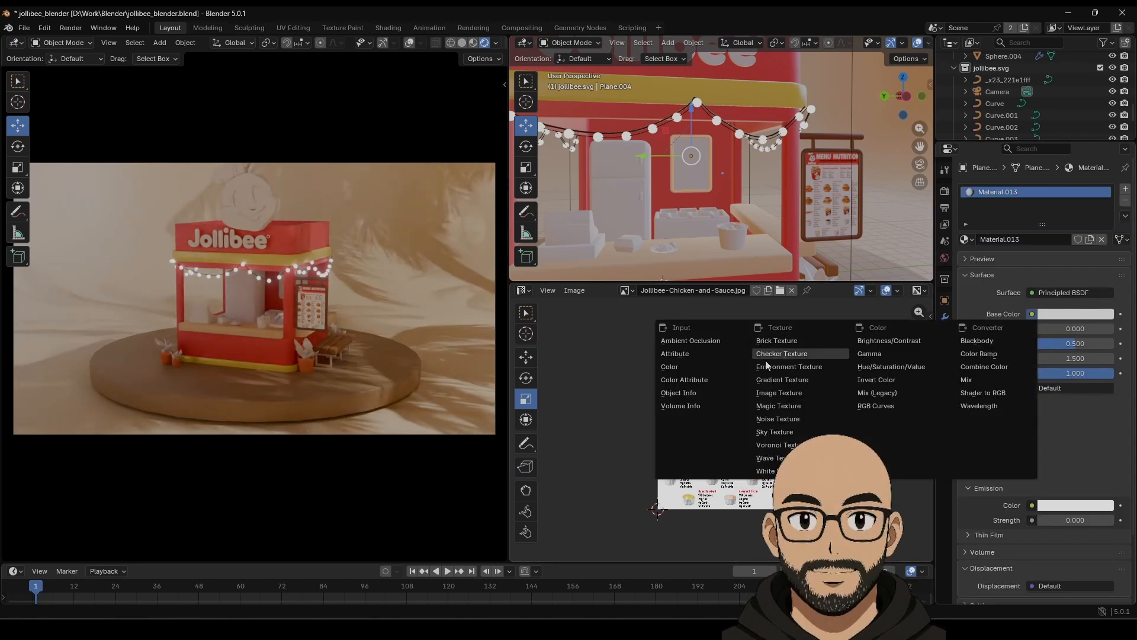
pyautogui.click(780, 393)
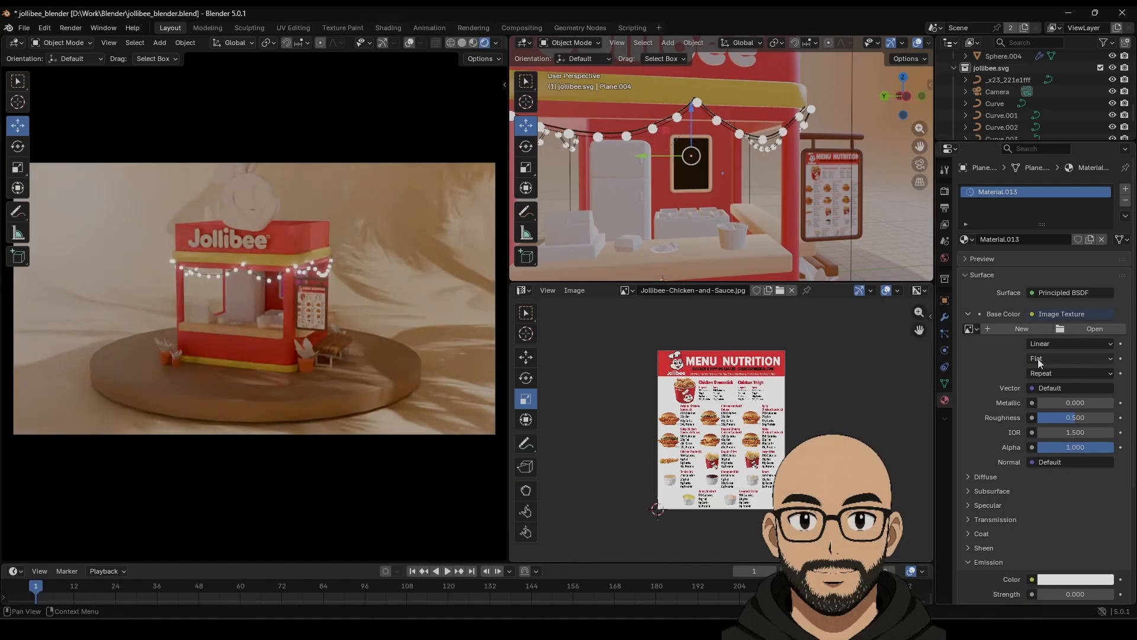
# Load Jollibee-Delivery-2.jpg from the burger_shop folder in Downloads into the wall poster's image texture.
pyautogui.click(1082, 333)
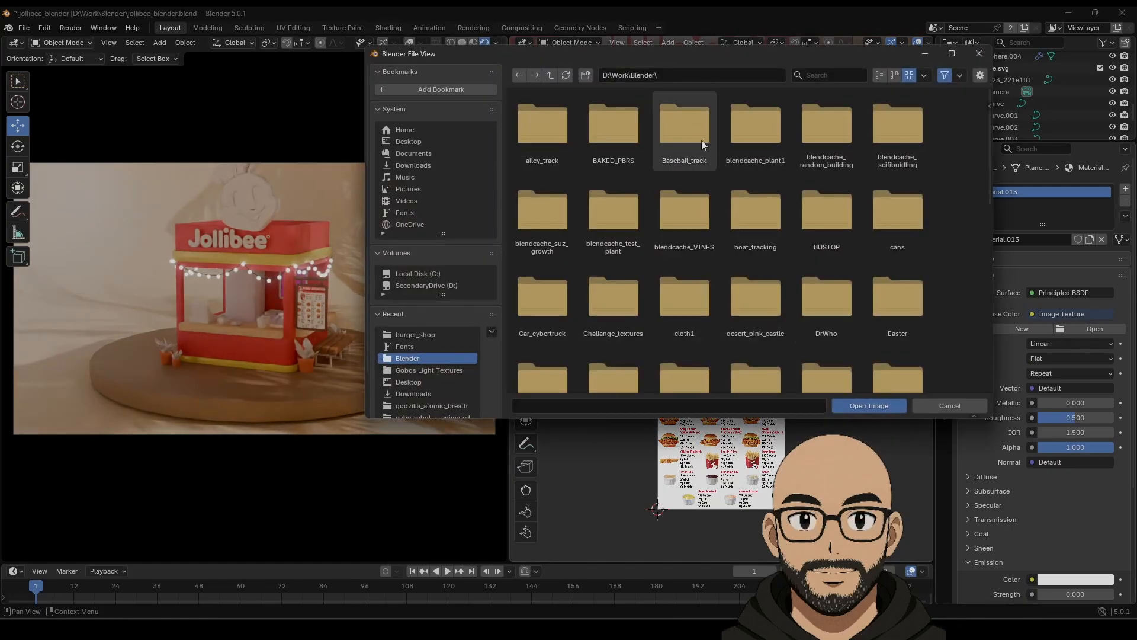
pyautogui.click(439, 165)
pyautogui.doubleClick(680, 134)
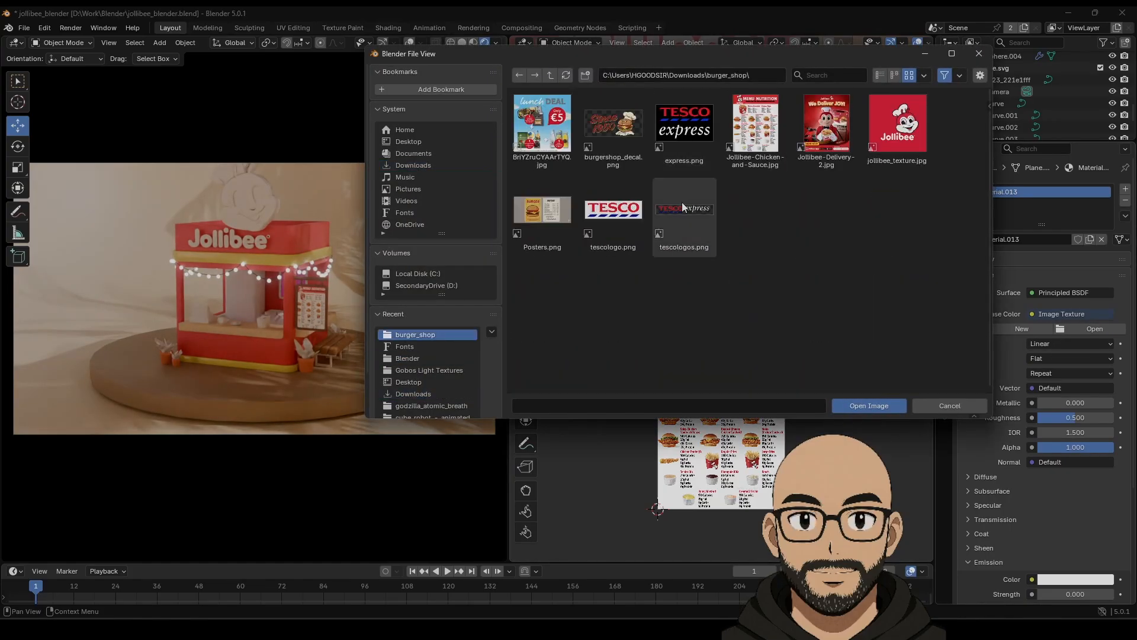
pyautogui.click(812, 118)
pyautogui.click(858, 406)
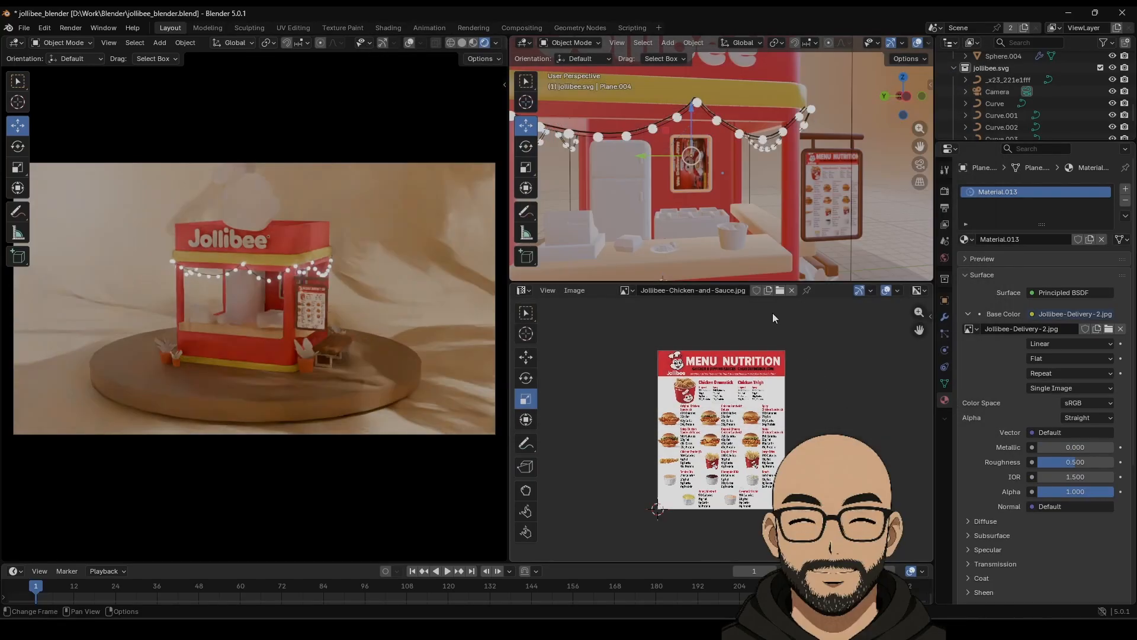
# Put the wall poster in Edit Mode, select its whole UV island and rotate it a quarter turn so the picture stands upright.
pyautogui.press('Tab')
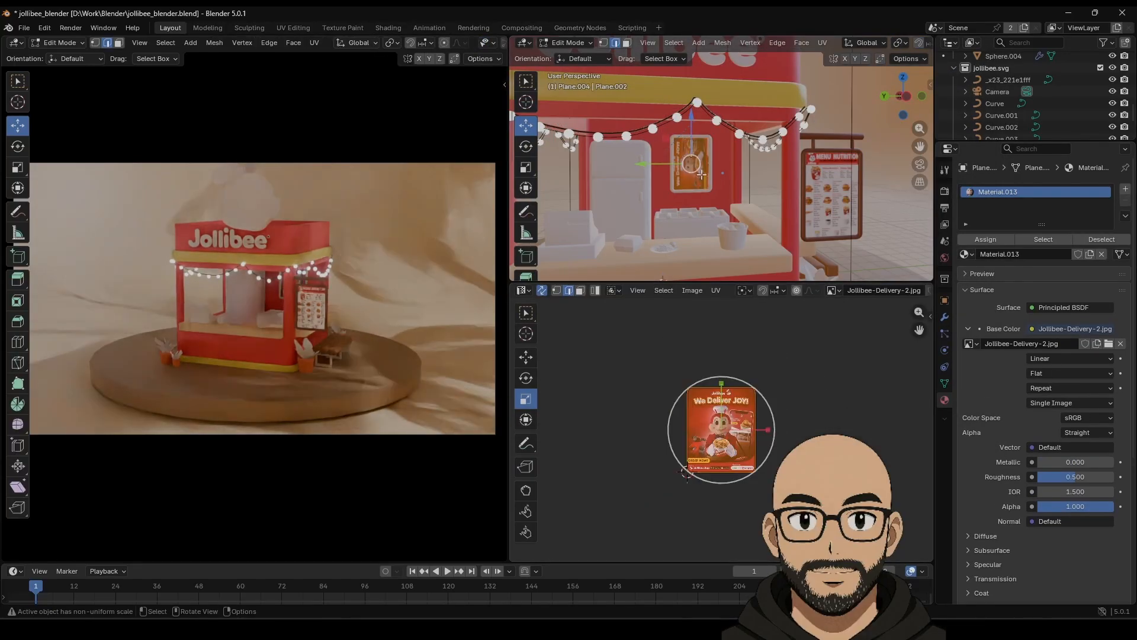
pyautogui.click(525, 377)
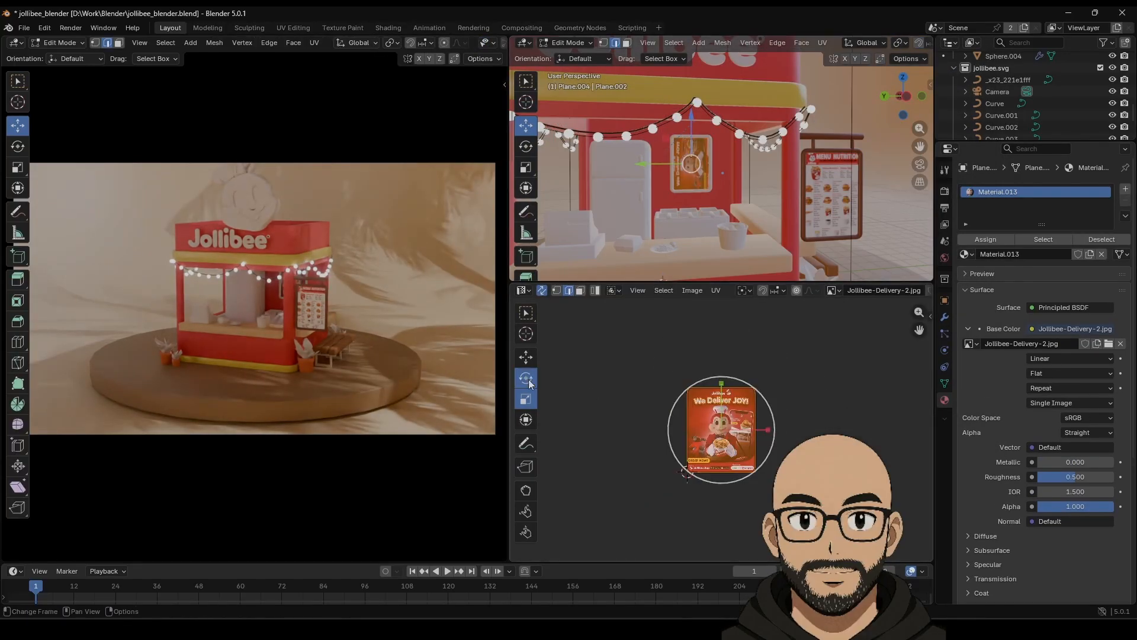
pyautogui.hotkey('alt', 'a')
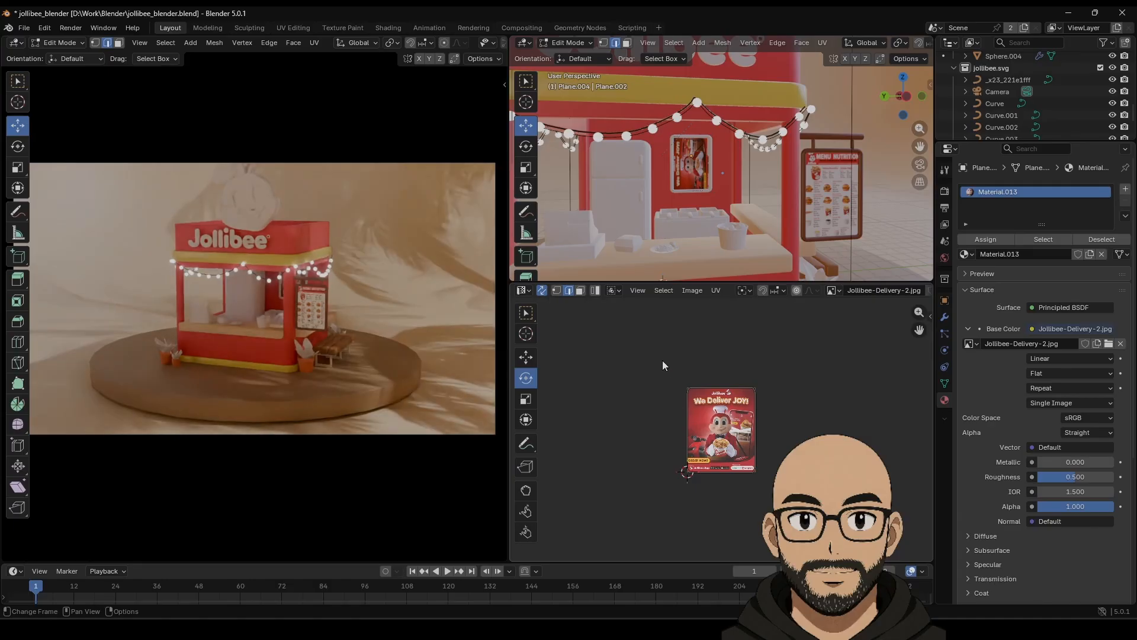
pyautogui.press('a')
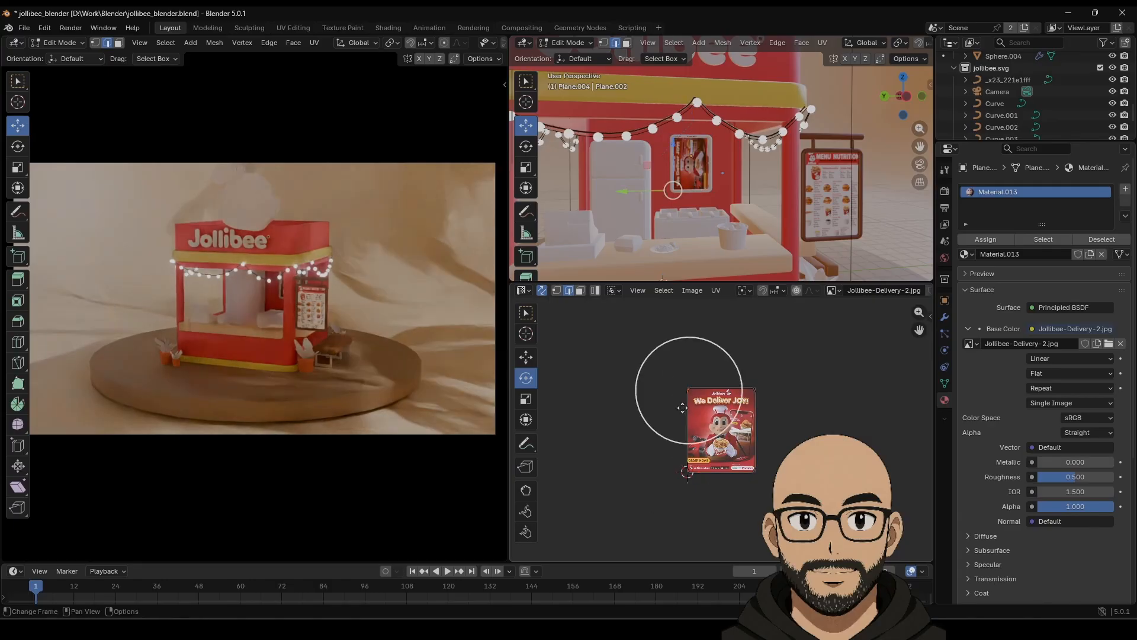
pyautogui.moveTo(661, 369); pyautogui.dragTo(785, 496)
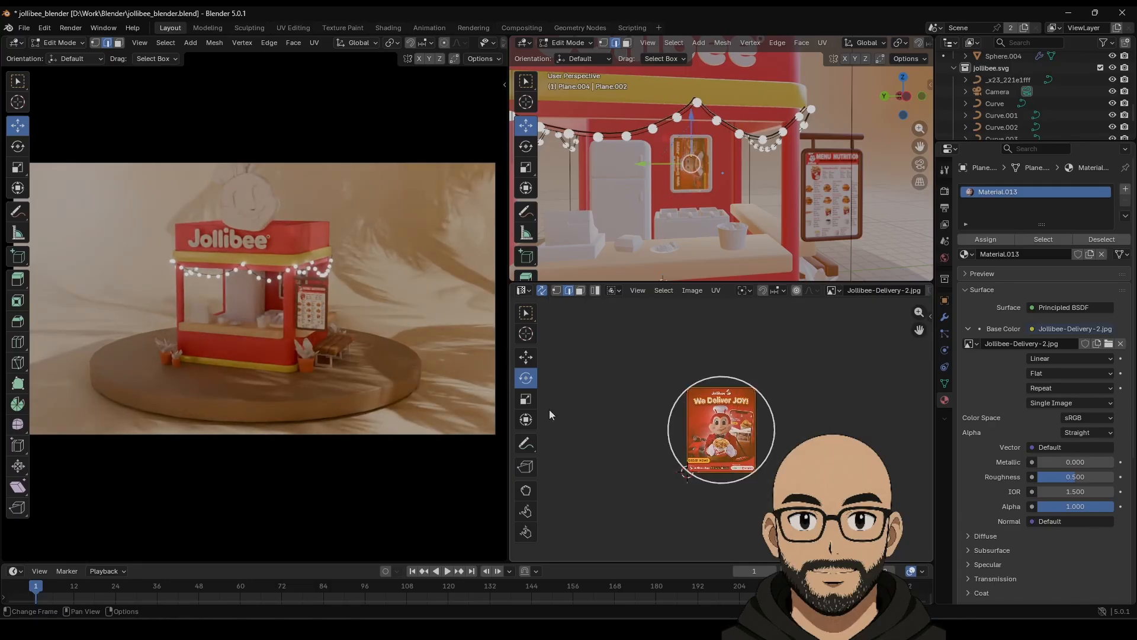
pyautogui.moveTo(670, 405); pyautogui.dragTo(692, 491)
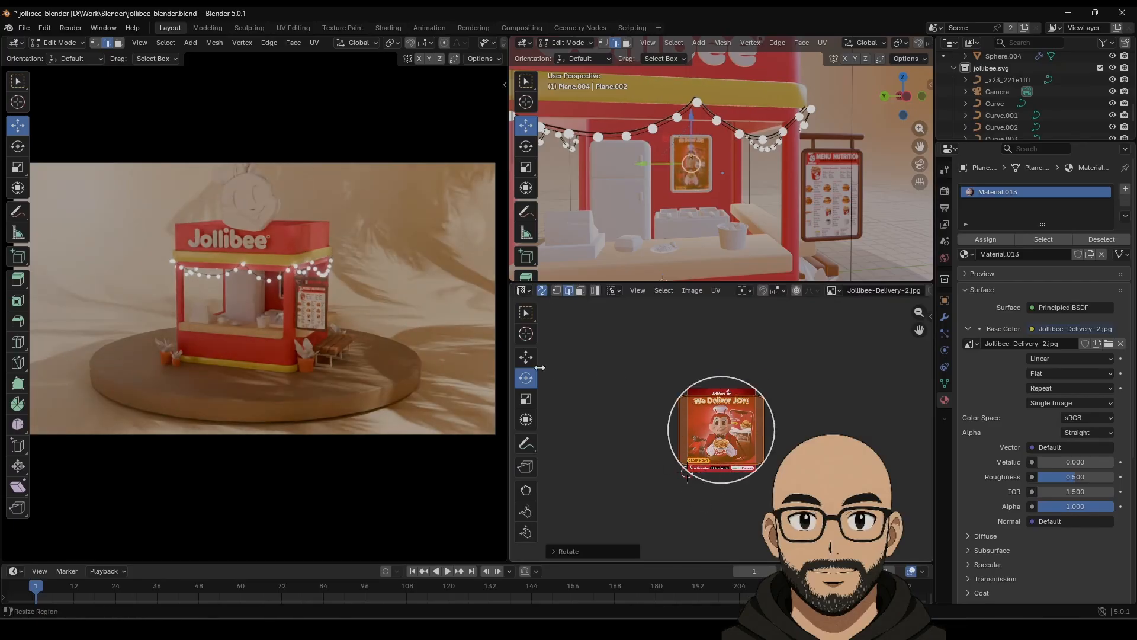
# Scale the poster's UV island horizontally and vertically to match the edges of the delivery image, then deselect it.
pyautogui.click(525, 399)
pyautogui.moveTo(773, 430); pyautogui.dragTo(757, 429)
pyautogui.moveTo(721, 383); pyautogui.dragTo(723, 372)
pyautogui.click(525, 356)
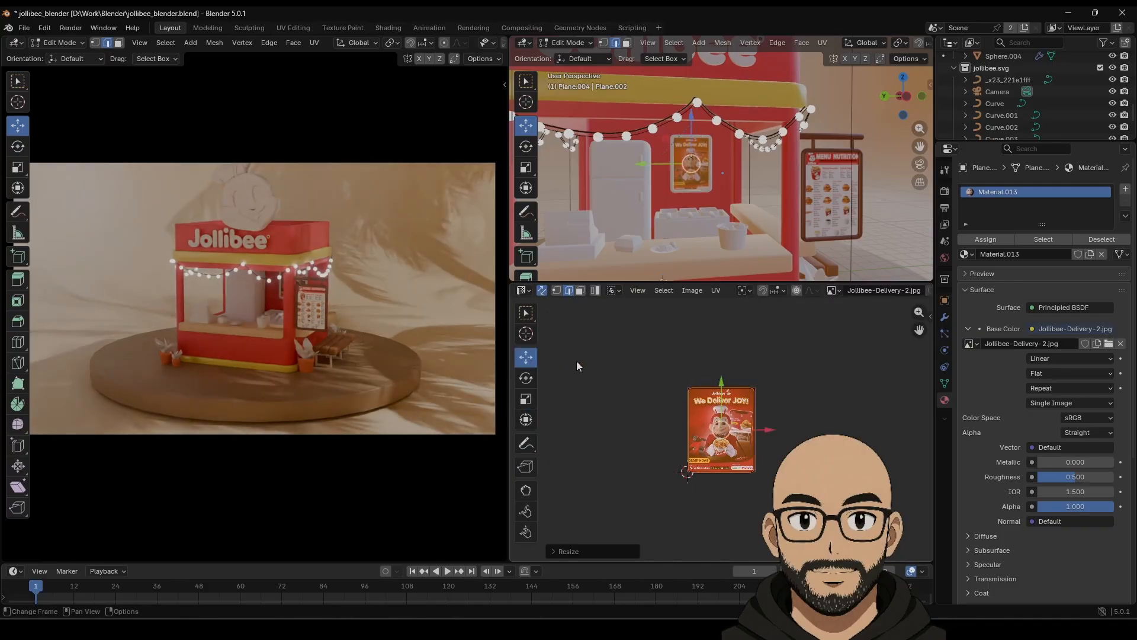
pyautogui.click(640, 387)
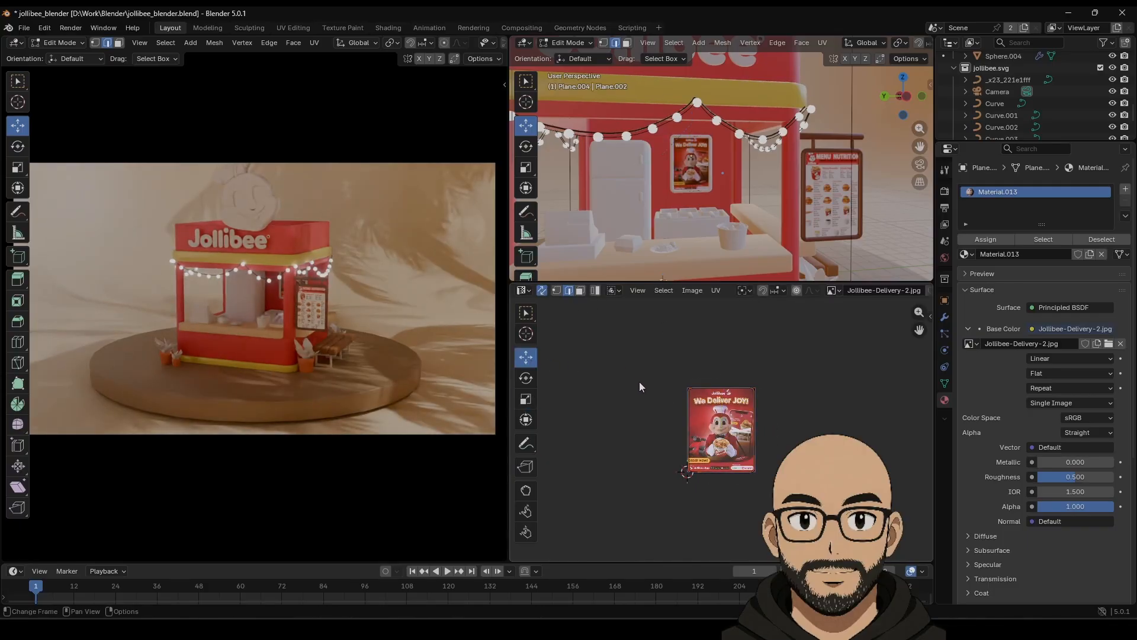
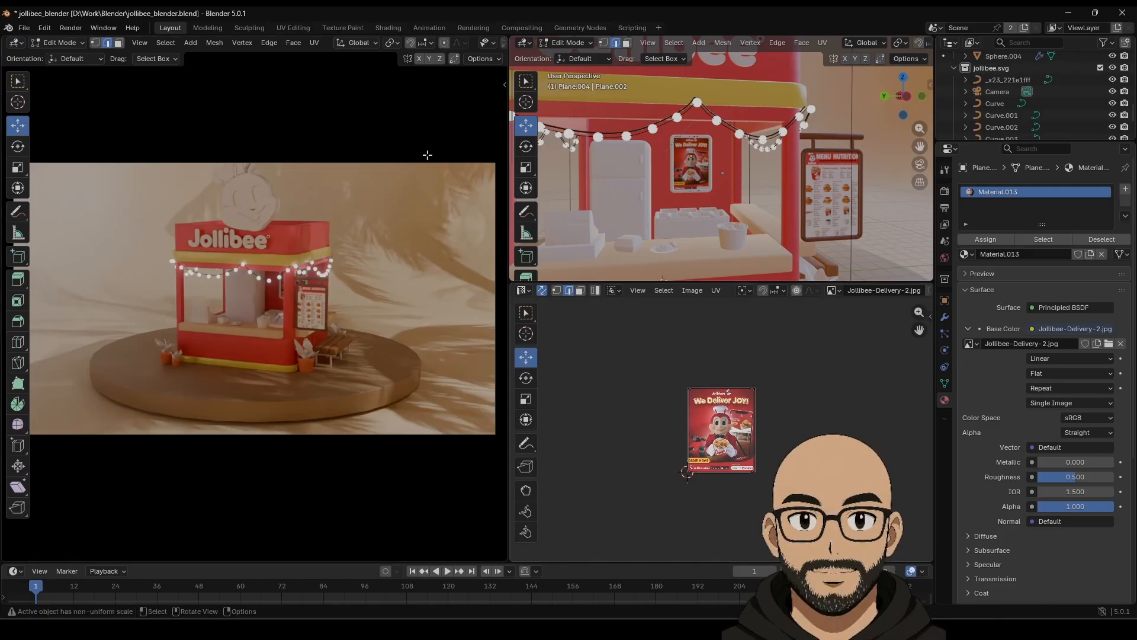
# Return to Object Mode and give the bucket on the counter a new material with an Image Texture as its base color.
pyautogui.moveTo(669, 212)
pyautogui.mouseDown(button='middle')
pyautogui.moveTo(628, 214)
pyautogui.moveTo(692, 204)
pyautogui.moveTo(669, 193)
pyautogui.mouseUp(button='middle')
pyautogui.scroll(4, 711, 172)
pyautogui.moveTo(710, 160); pyautogui.dragTo(734, 101, button='middle')
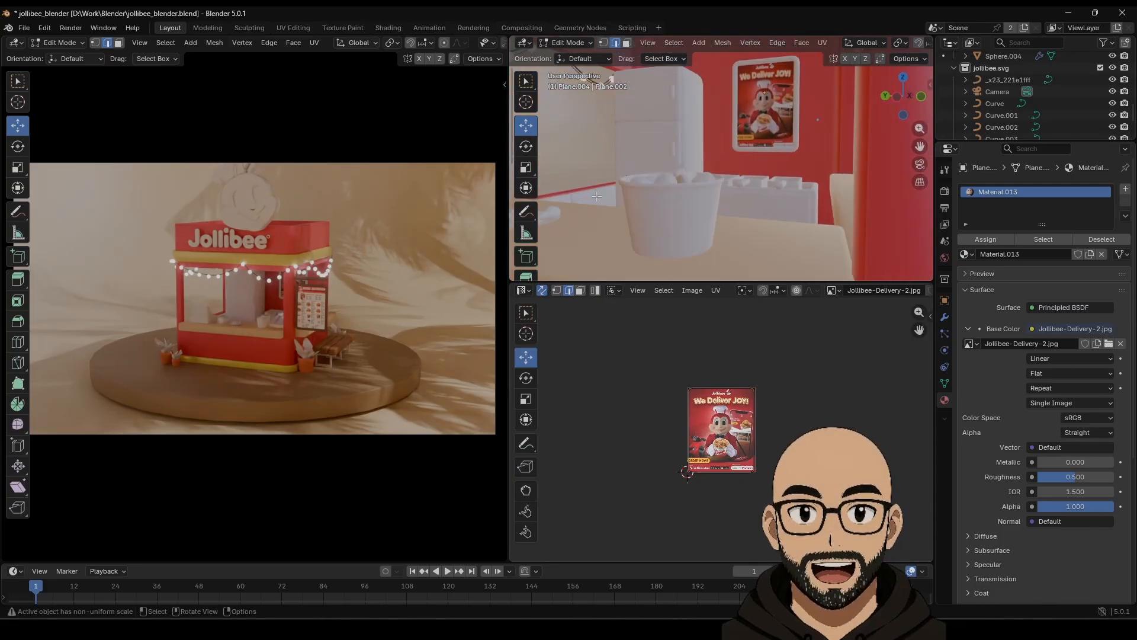
pyautogui.press('Tab')
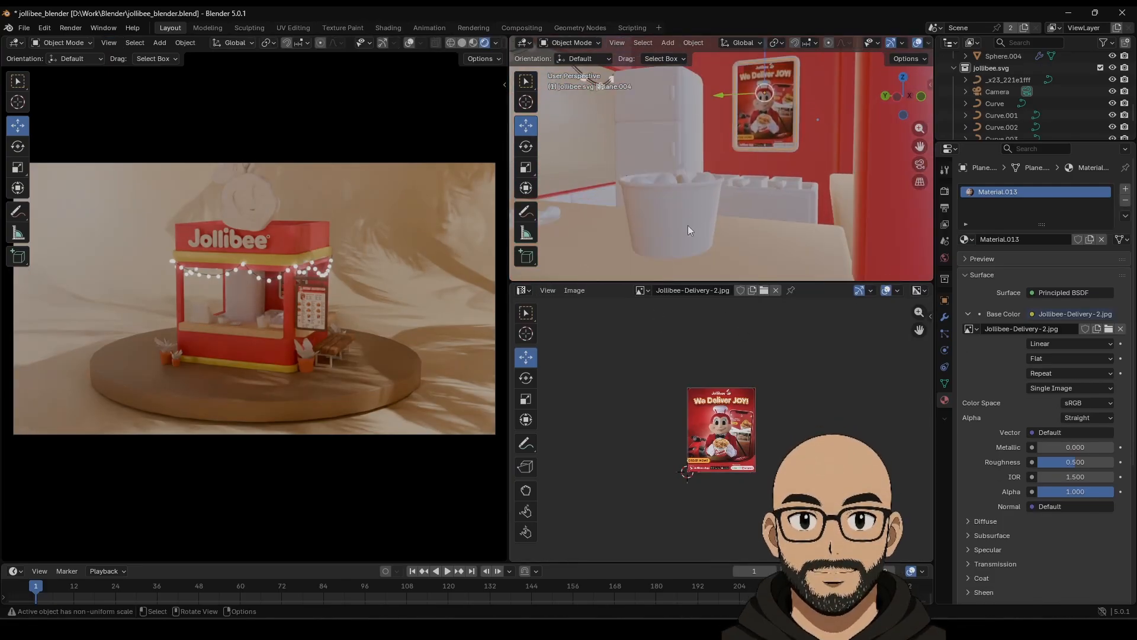
pyautogui.click(688, 225)
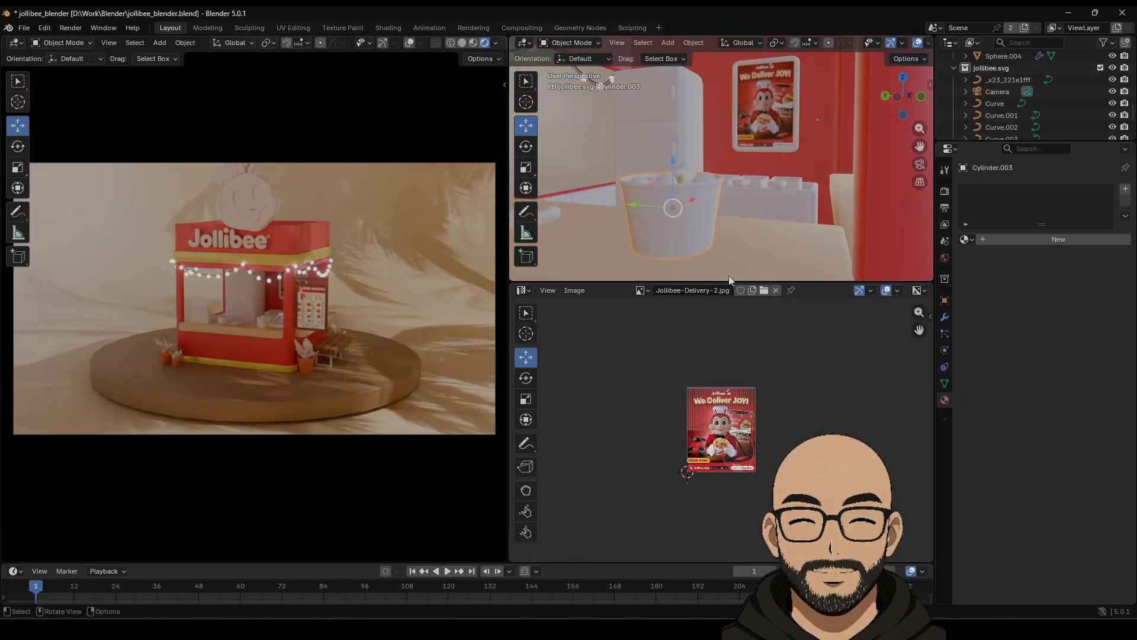
pyautogui.click(1008, 239)
pyautogui.click(1031, 314)
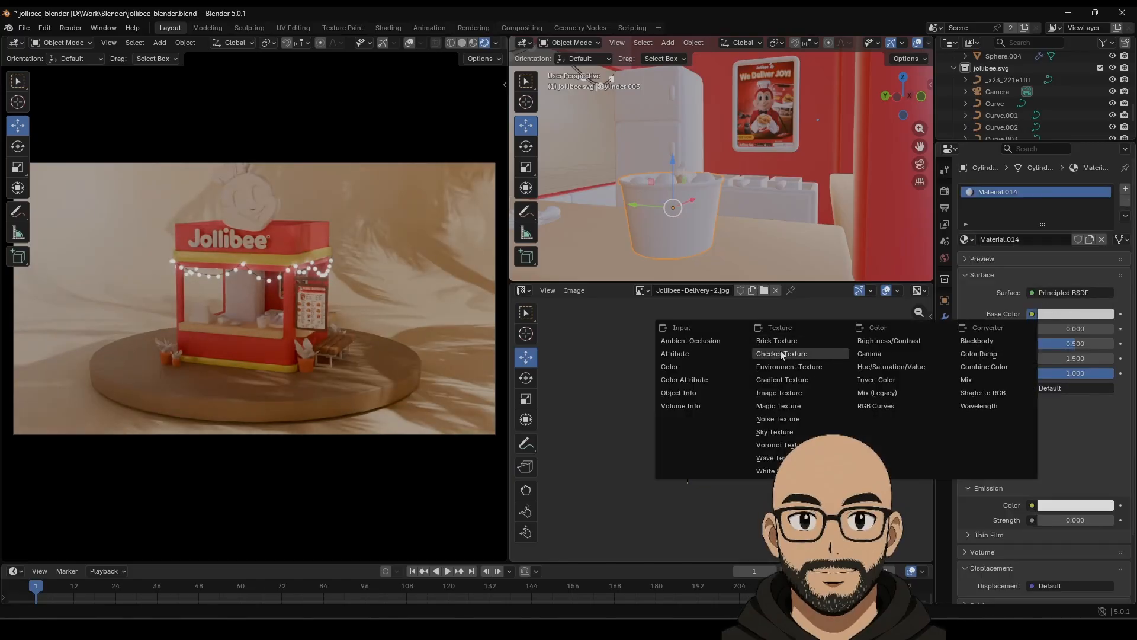
pyautogui.click(781, 393)
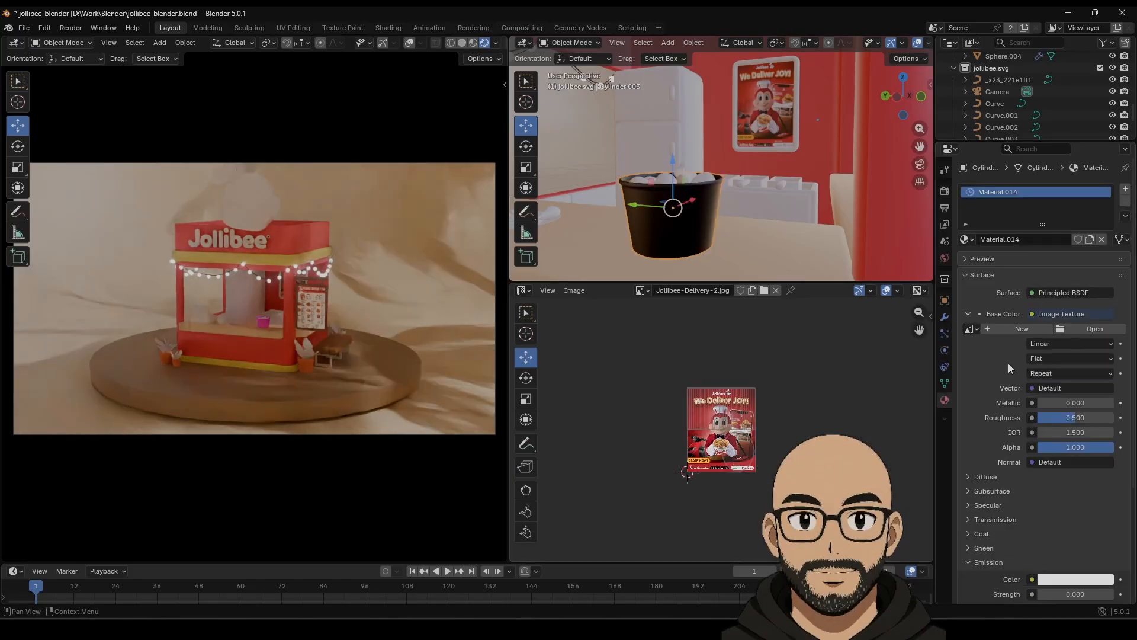
# Load jollibee_texture.jpg from the burger_shop folder in Downloads into the bucket's image texture.
pyautogui.click(1092, 330)
pyautogui.click(413, 166)
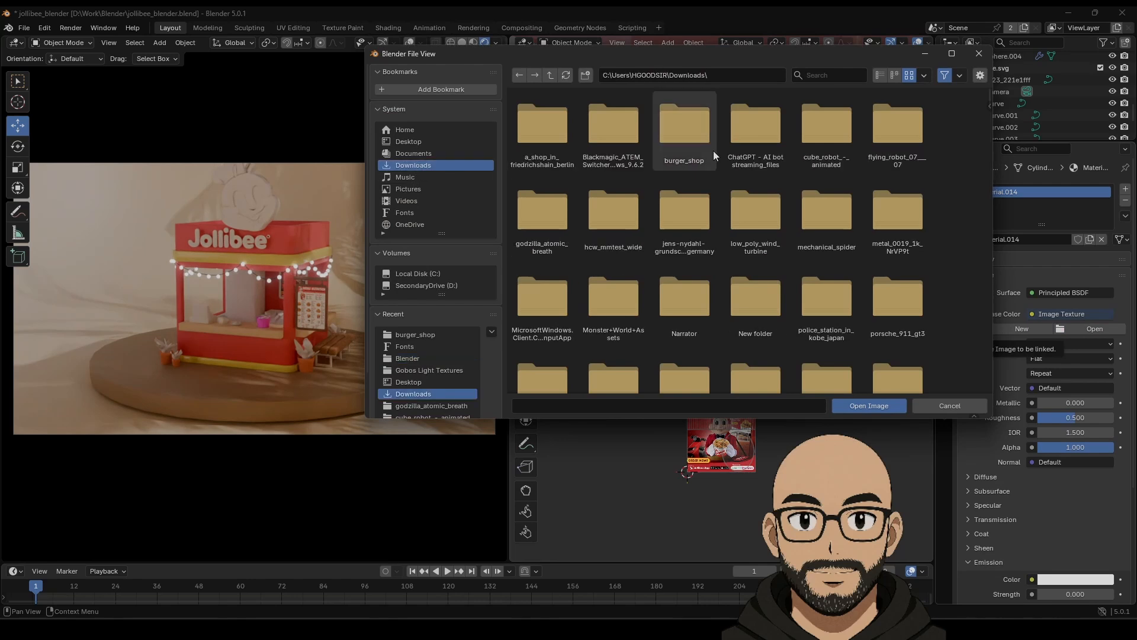
pyautogui.doubleClick(694, 137)
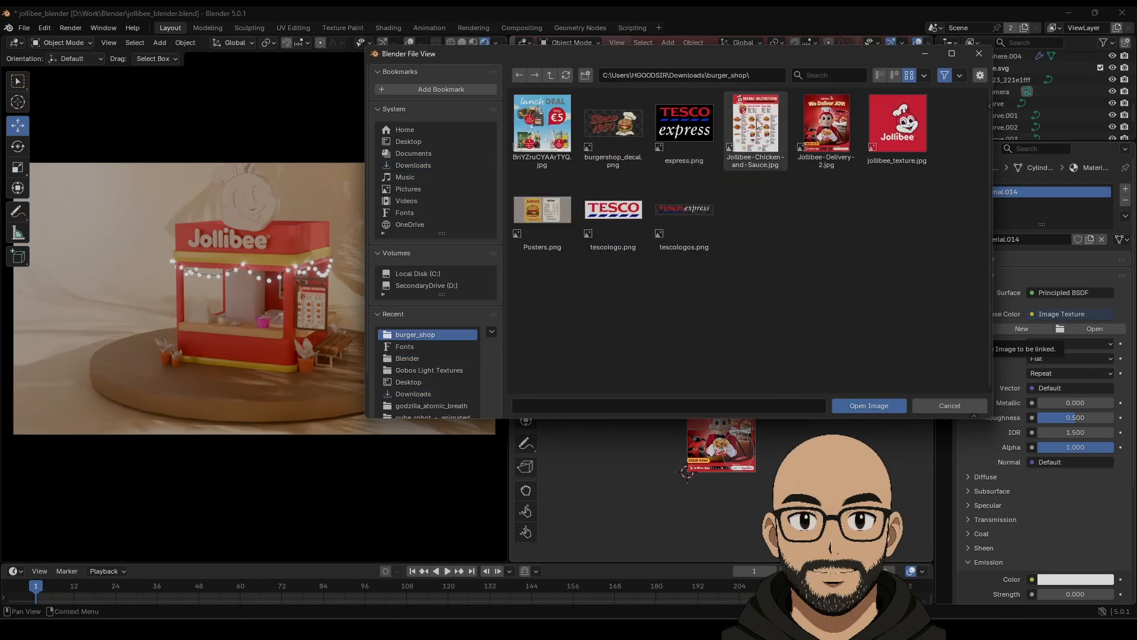
pyautogui.click(888, 122)
pyautogui.click(856, 408)
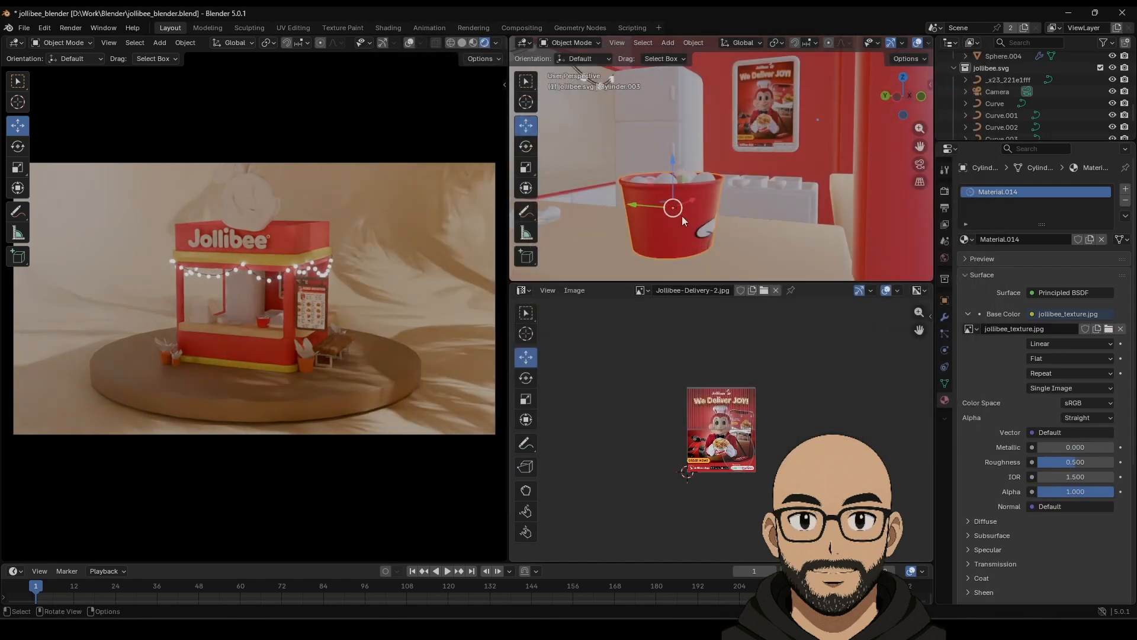
# Put the bucket in Edit Mode, switch UV selection to faces and pick the circular base face's island.
pyautogui.scroll(2, 763, 439)
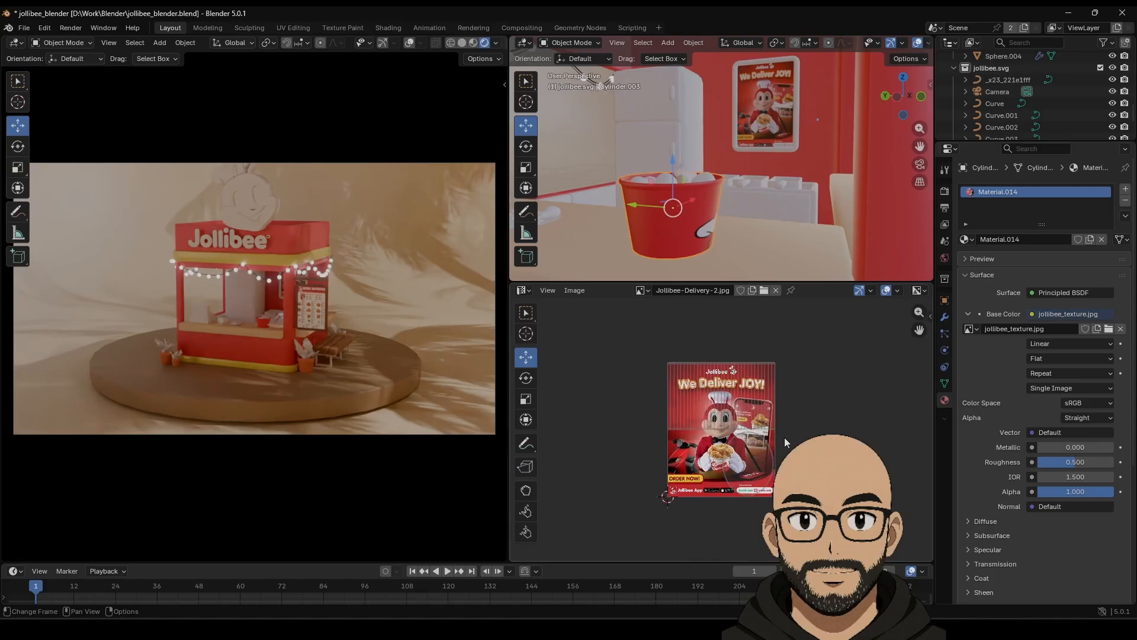
pyautogui.moveTo(695, 215); pyautogui.dragTo(726, 218, button='middle')
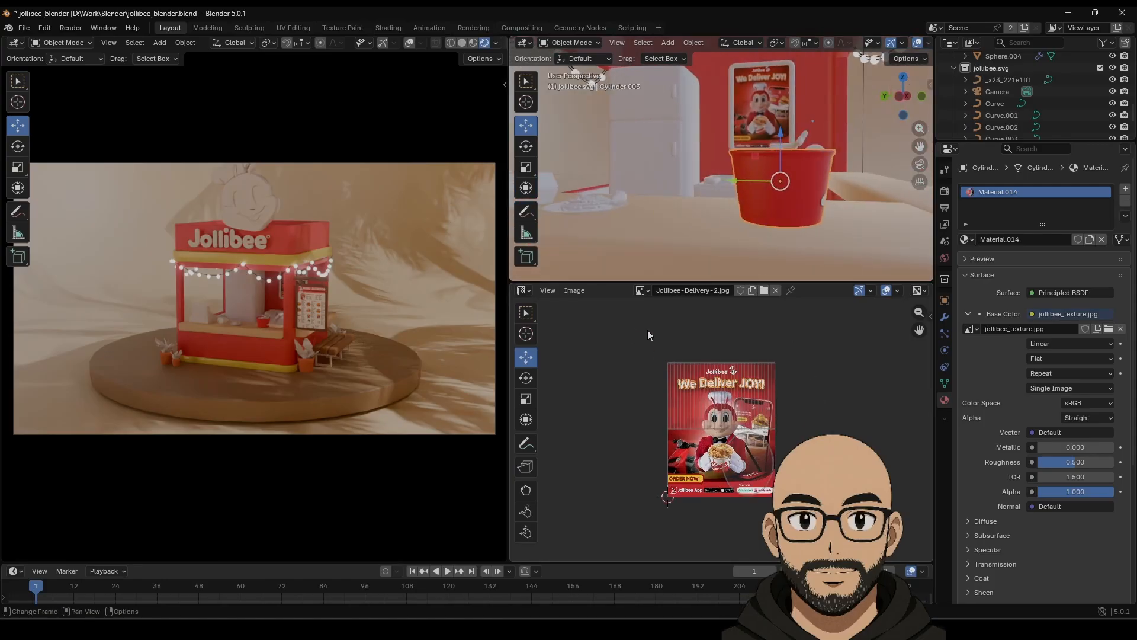
pyautogui.press('Tab')
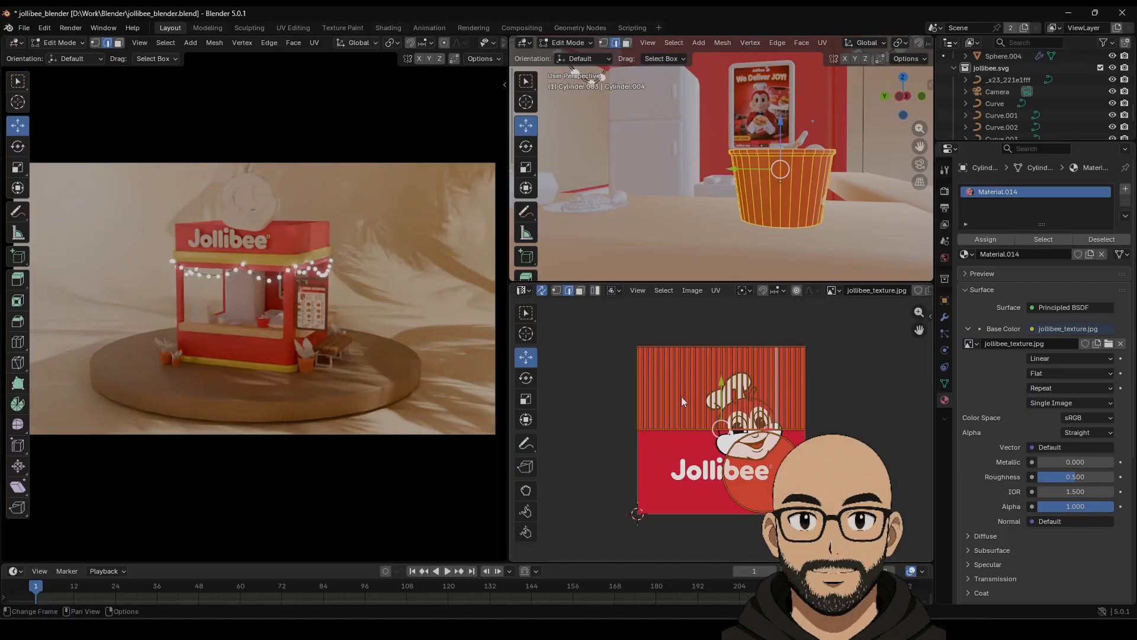
pyautogui.click(655, 424)
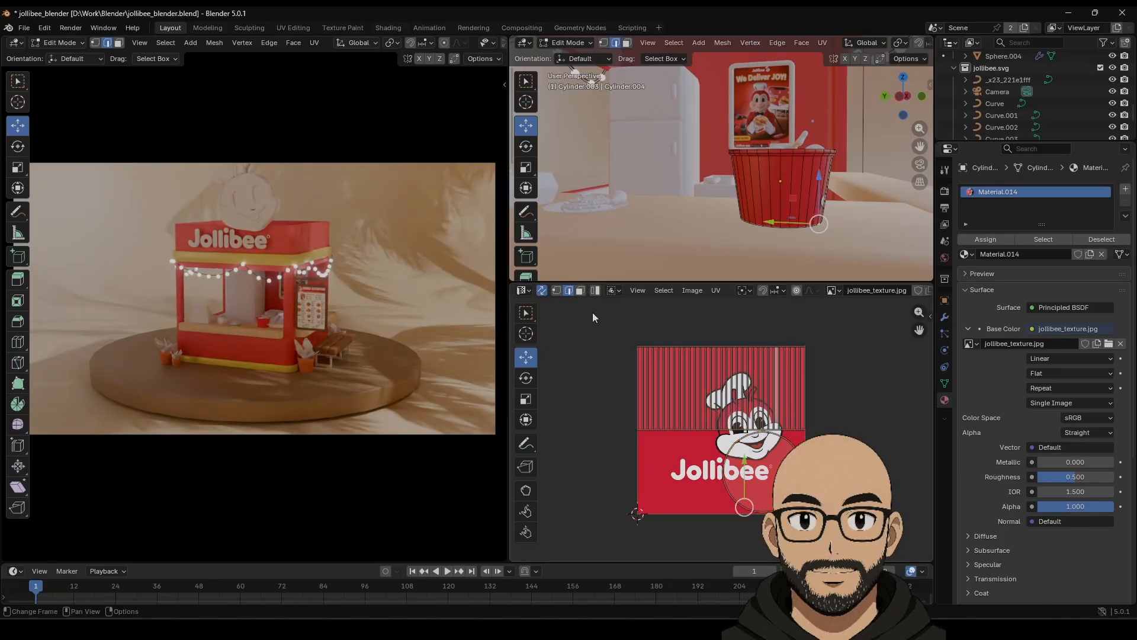
pyautogui.click(580, 290)
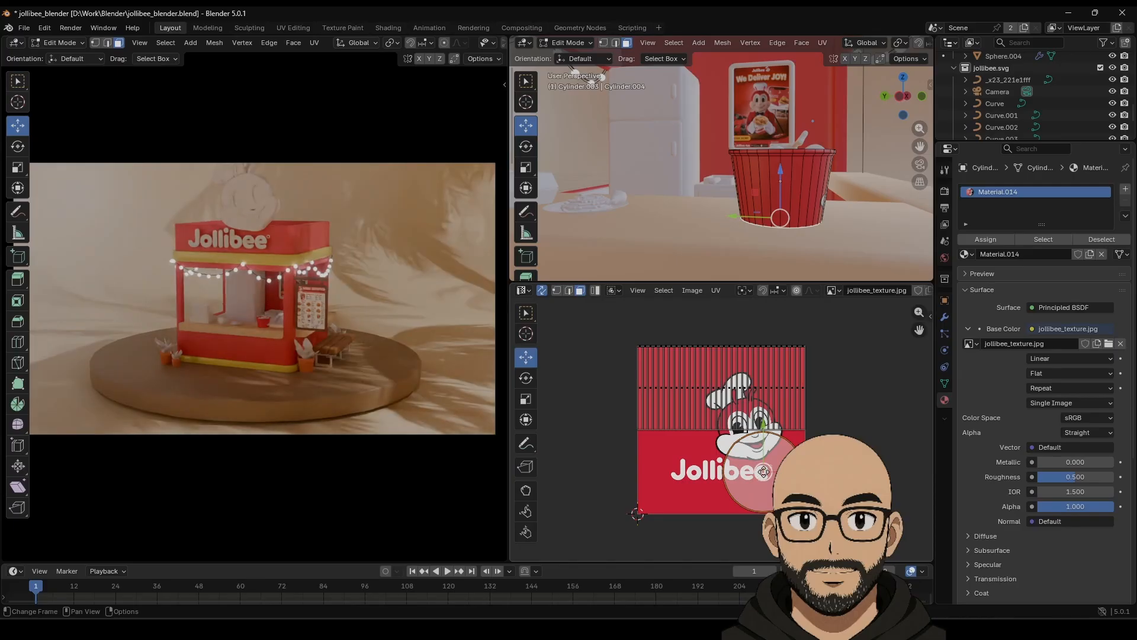
# Move the circular base island onto the plain red area under the logo and scale it down.
pyautogui.press('g')
pyautogui.click(681, 481)
pyautogui.press('s')
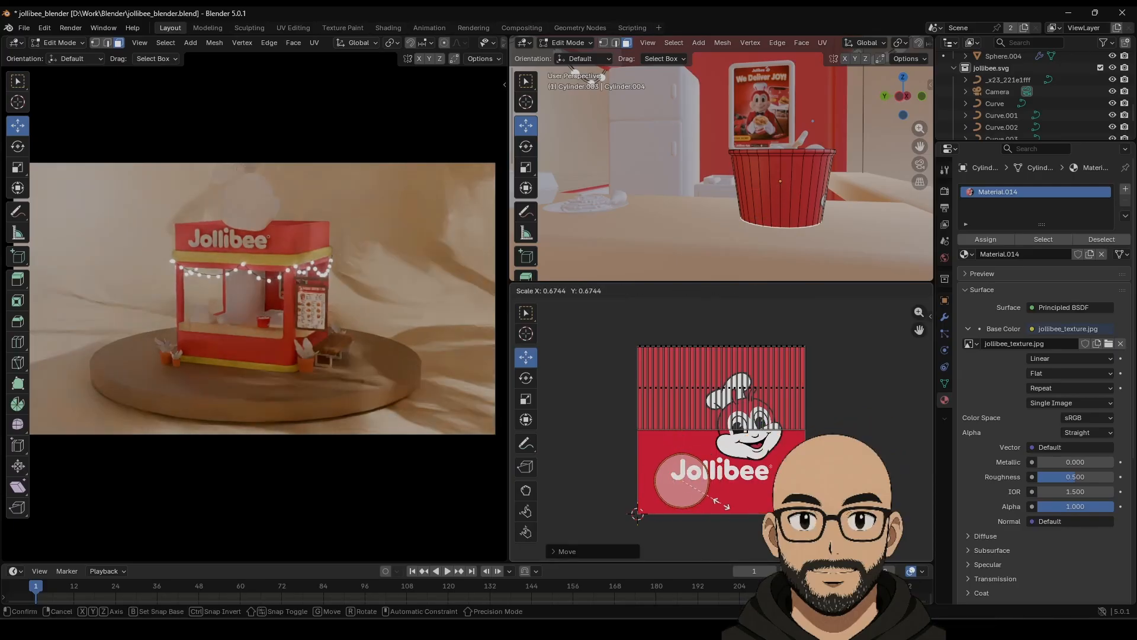
pyautogui.click(706, 497)
pyautogui.press('g')
pyautogui.click(675, 507)
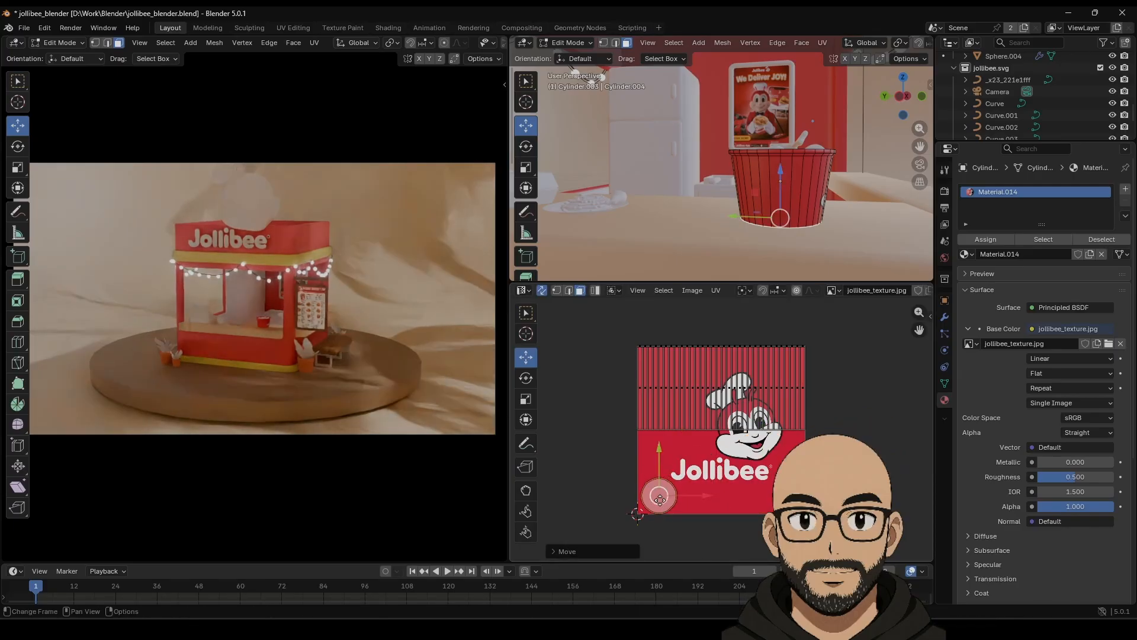
# Shrink the base island further, tuck it into the image's lower-left red corner and deselect it.
pyautogui.press('a')
pyautogui.click(658, 498)
pyautogui.press('s')
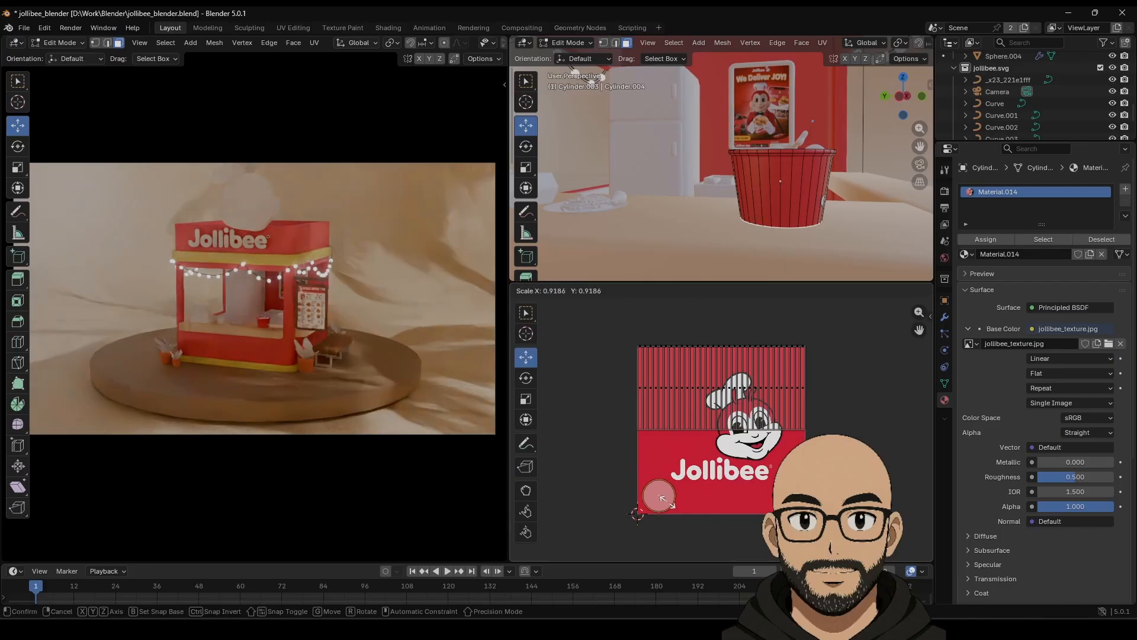
pyautogui.click(660, 509)
pyautogui.press('g')
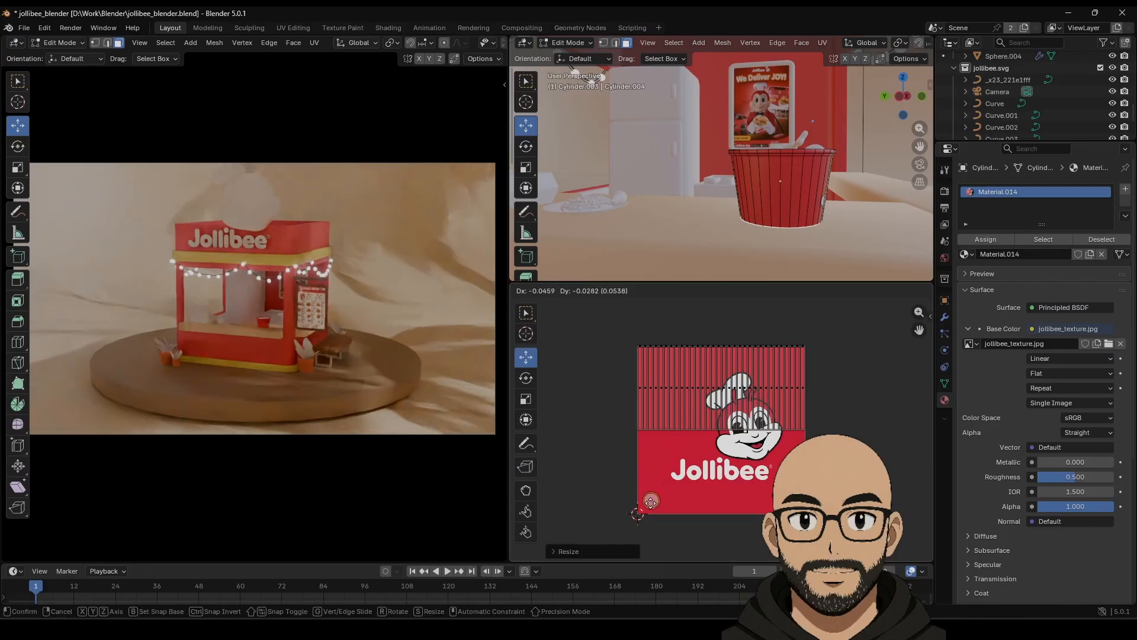
pyautogui.click(680, 521)
pyautogui.hotkey('ctrl', 'z')
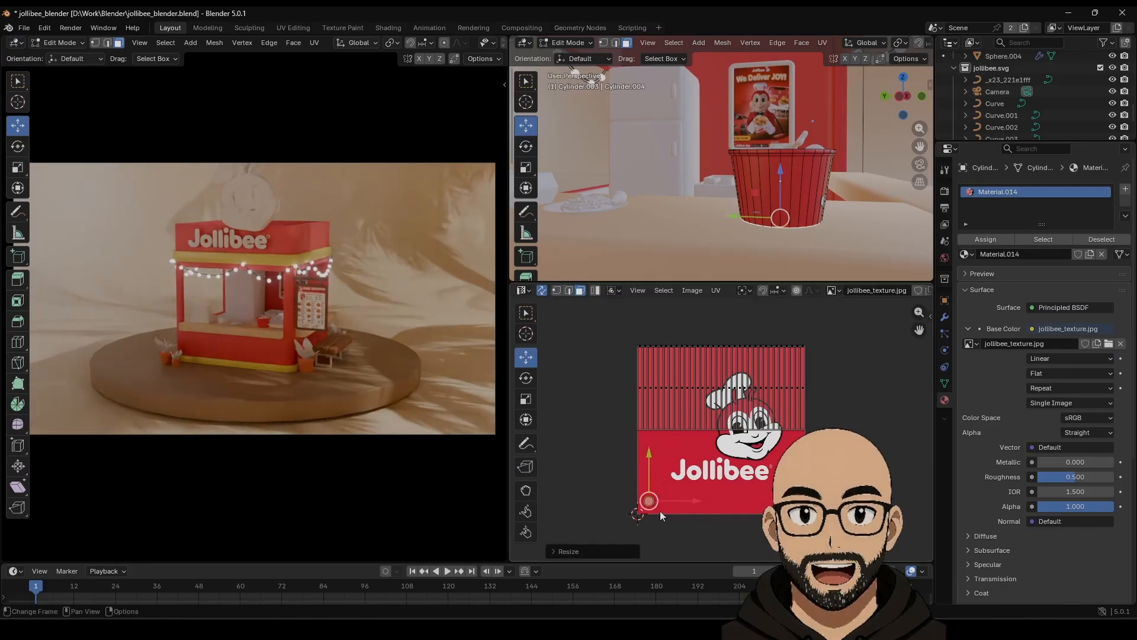
pyautogui.press('g')
pyautogui.click(649, 507)
pyautogui.click(604, 485)
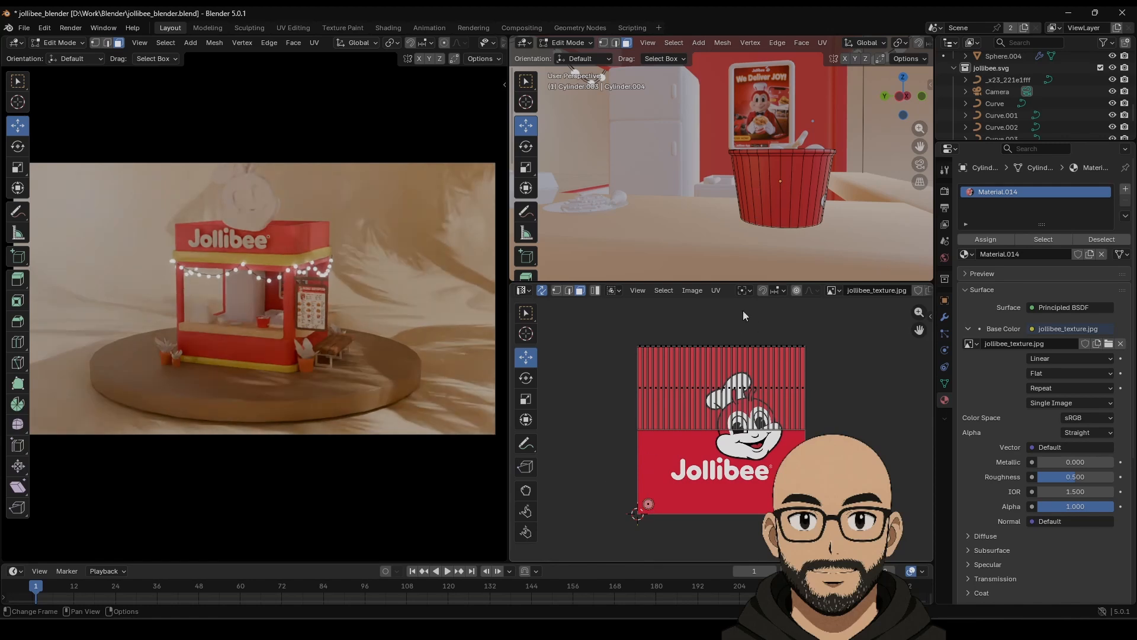
# Select the bucket's side-wall UV strip, scale it up beyond the image width and lower it over the mascot and logo.
pyautogui.moveTo(617, 327); pyautogui.dragTo(859, 440)
pyautogui.press('s')
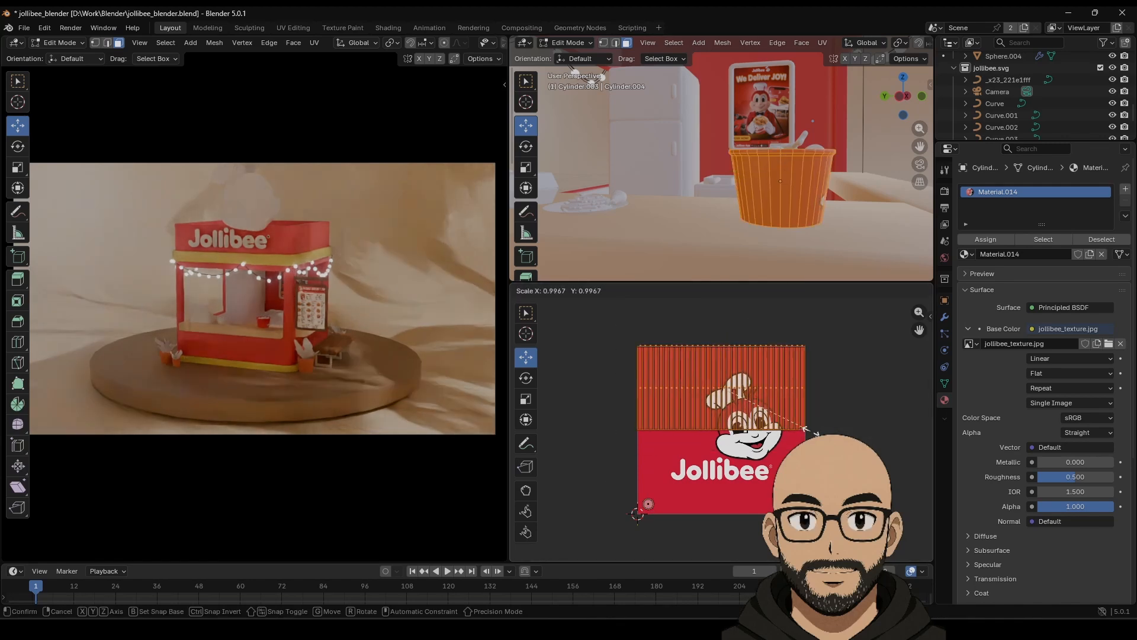
pyautogui.click(853, 477)
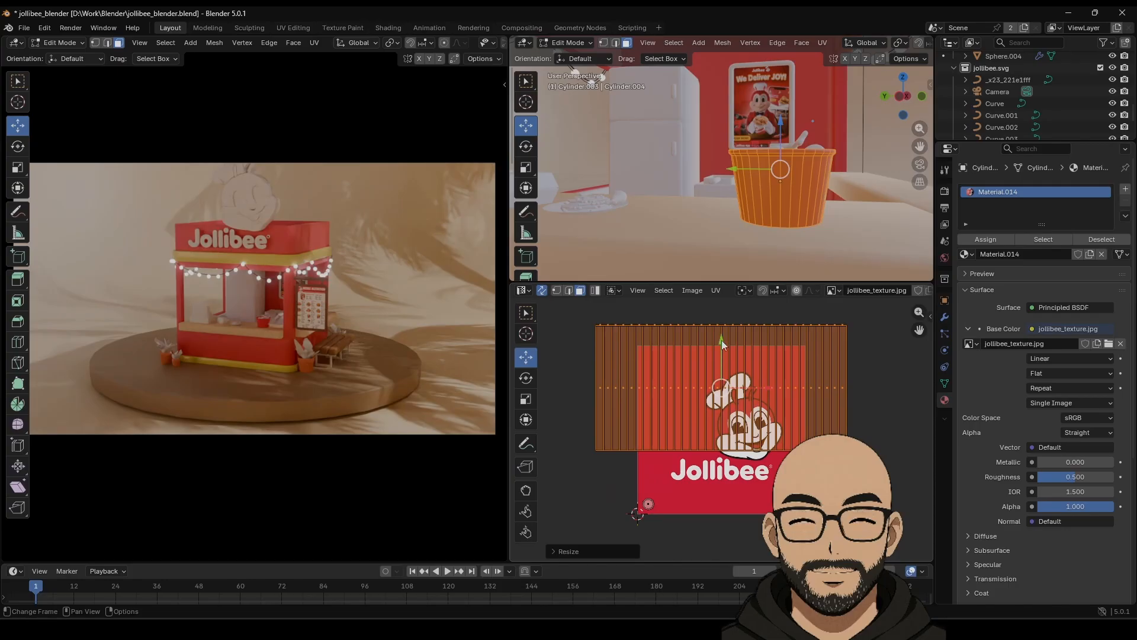
pyautogui.press('g')
pyautogui.click(731, 386)
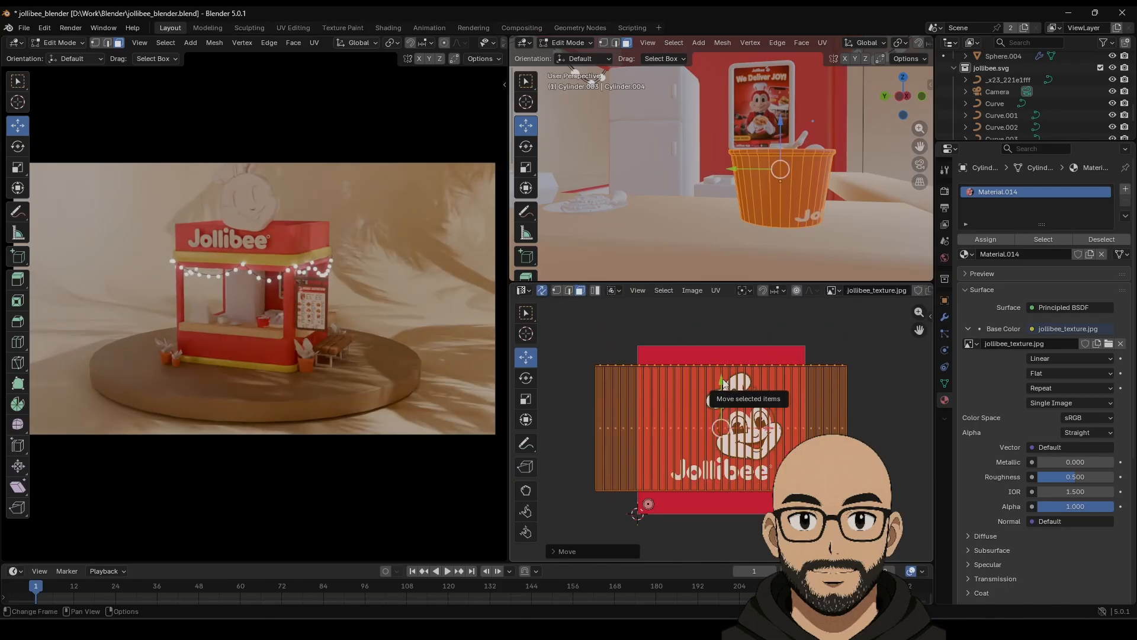
pyautogui.press('g')
pyautogui.click(721, 396)
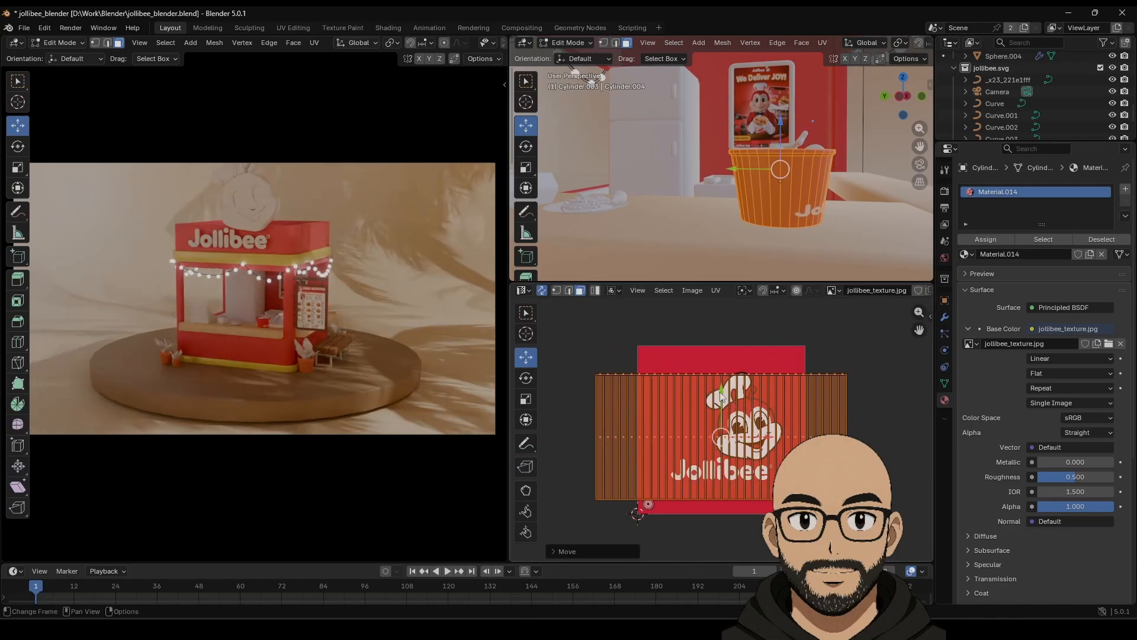
# Stretch the side-wall UVs vertically and horizontally to fit the logo's proportions, and shift them slightly upward over the image.
pyautogui.click(527, 400)
pyautogui.moveTo(722, 396); pyautogui.dragTo(727, 372)
pyautogui.moveTo(812, 208)
pyautogui.mouseDown(button='middle')
pyautogui.moveTo(780, 206)
pyautogui.moveTo(798, 209)
pyautogui.mouseUp(button='middle')
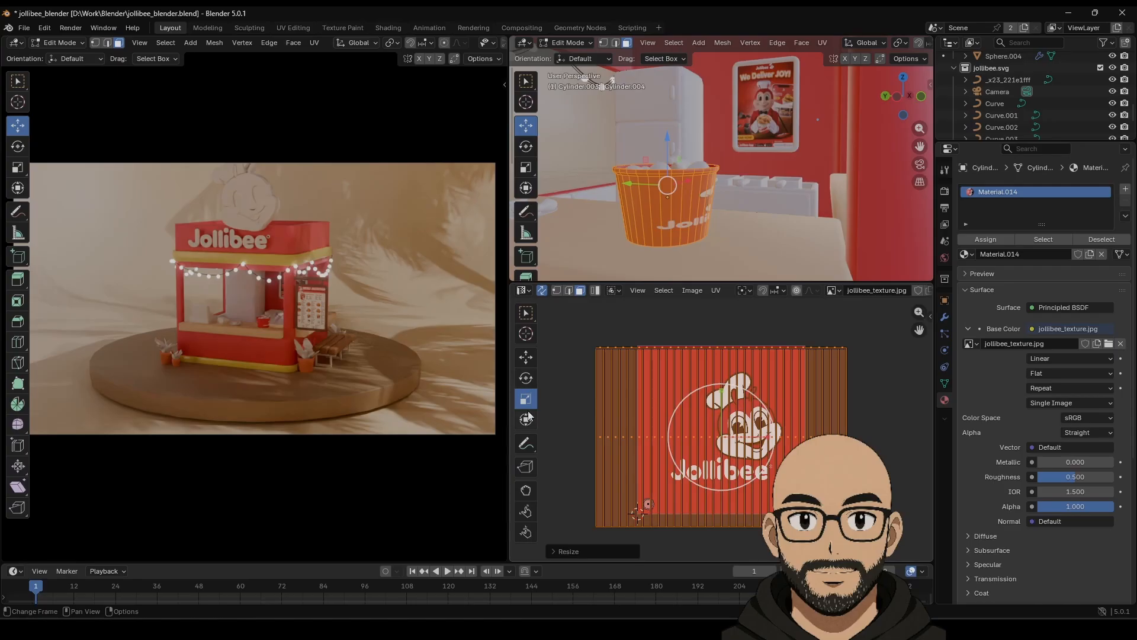
pyautogui.moveTo(769, 438); pyautogui.dragTo(874, 436)
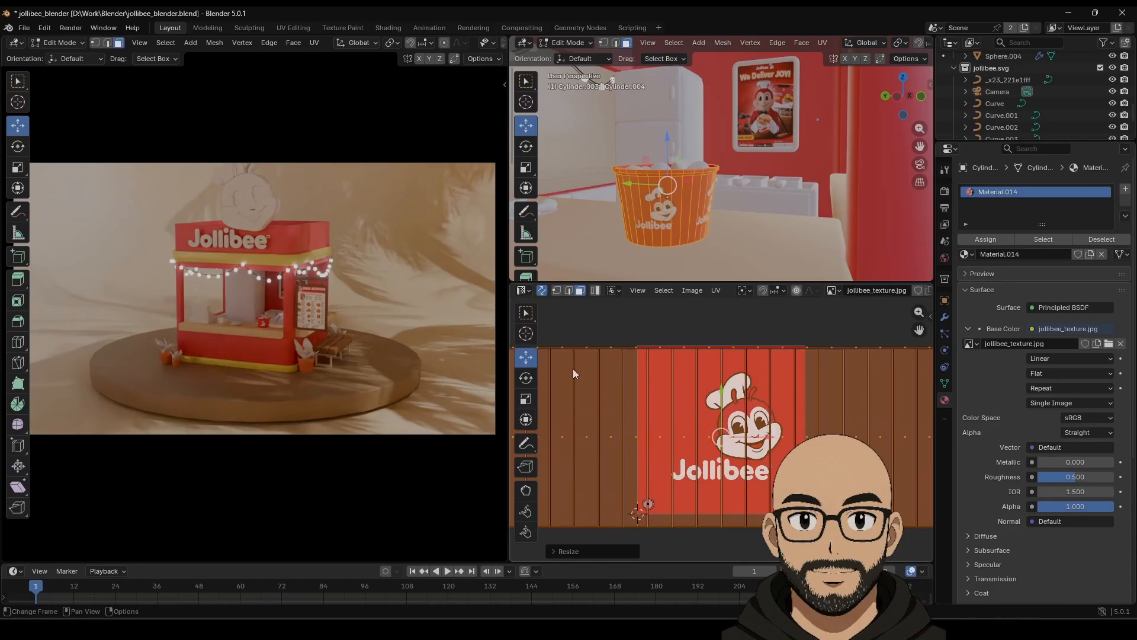
pyautogui.moveTo(729, 410); pyautogui.dragTo(729, 403)
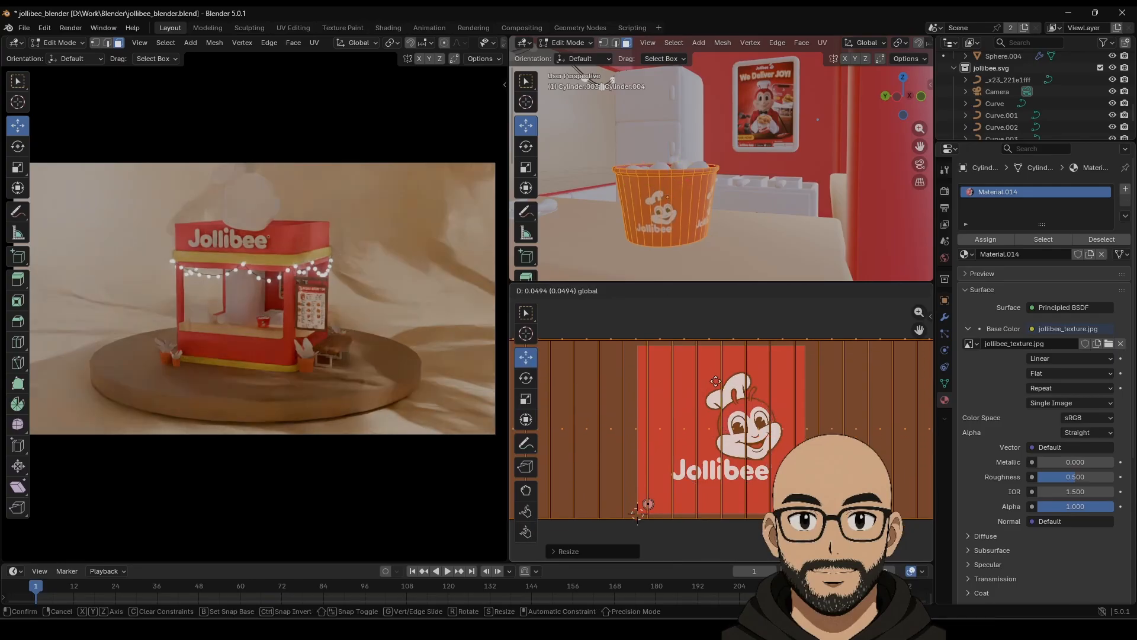
# Fine-tune the horizontal scale of the bucket's side-wall UVs.
pyautogui.moveTo(638, 173); pyautogui.dragTo(760, 214, button='middle')
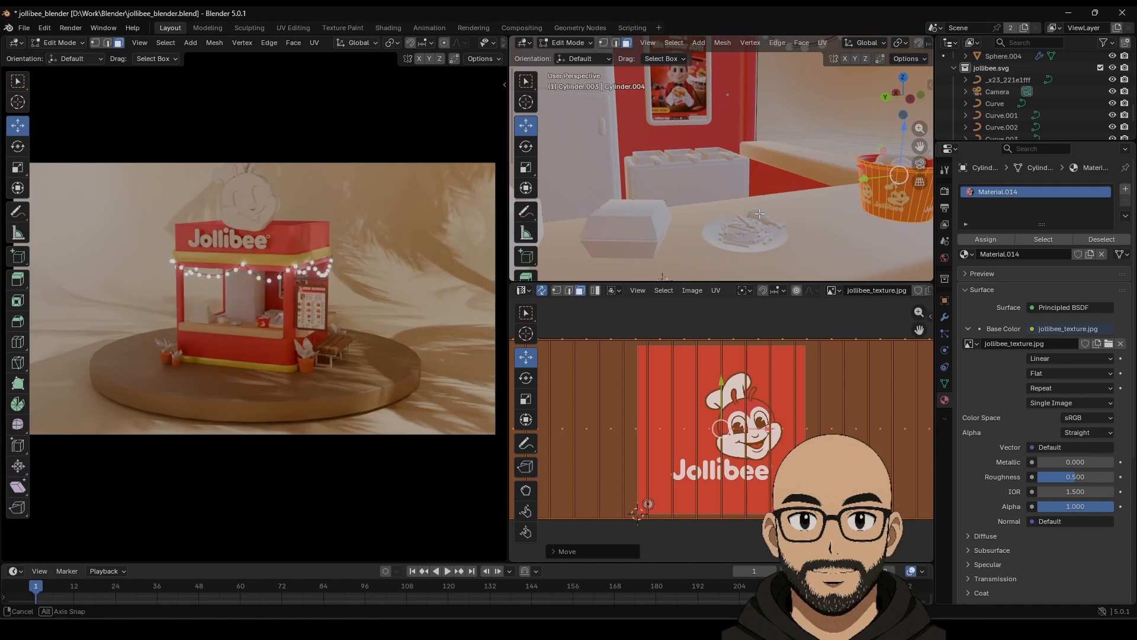
pyautogui.scroll(-1, 756, 437)
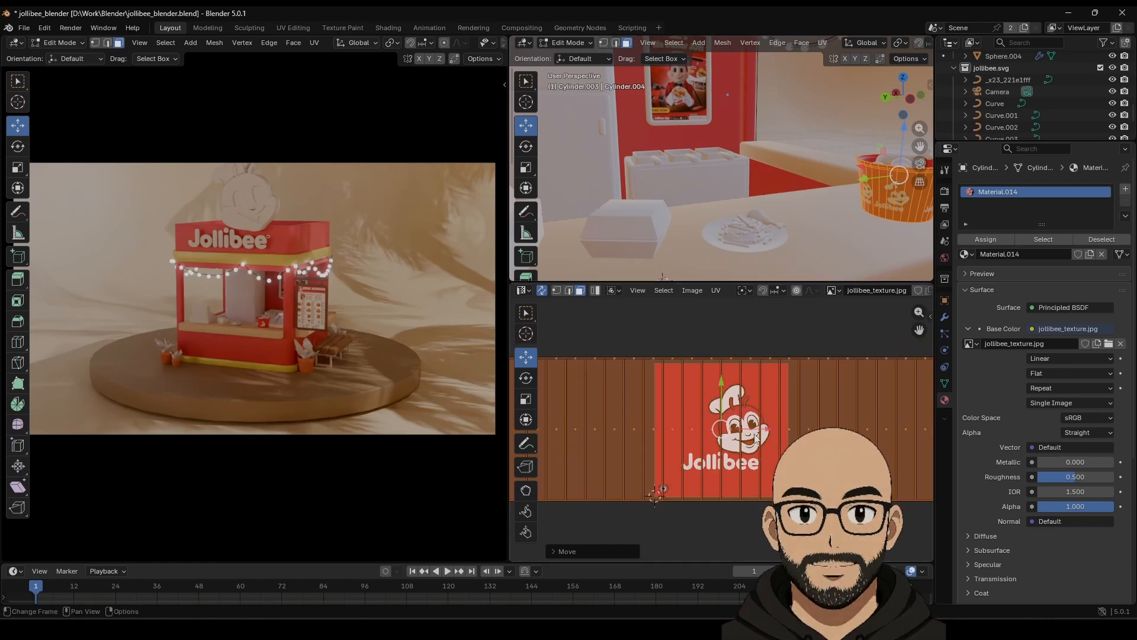
pyautogui.press('s')
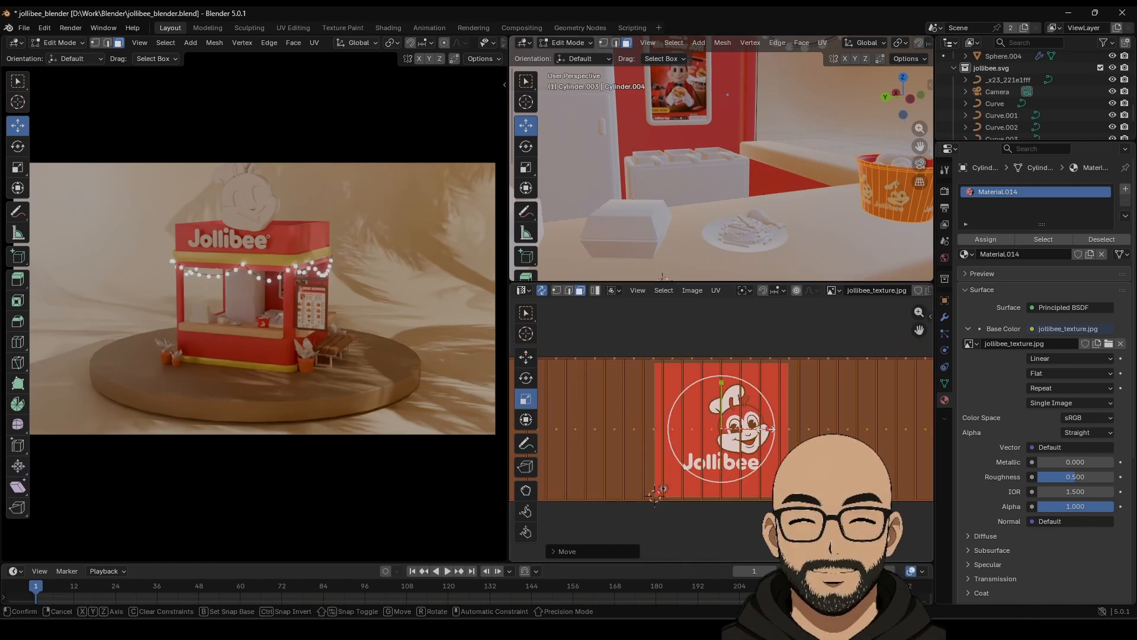
pyautogui.moveTo(767, 428); pyautogui.dragTo(768, 428)
pyautogui.keyDown('shift'); pyautogui.moveTo(864, 213); pyautogui.dragTo(793, 209, button='middle'); pyautogui.keyUp('shift')
pyautogui.scroll(-8, 746, 249)
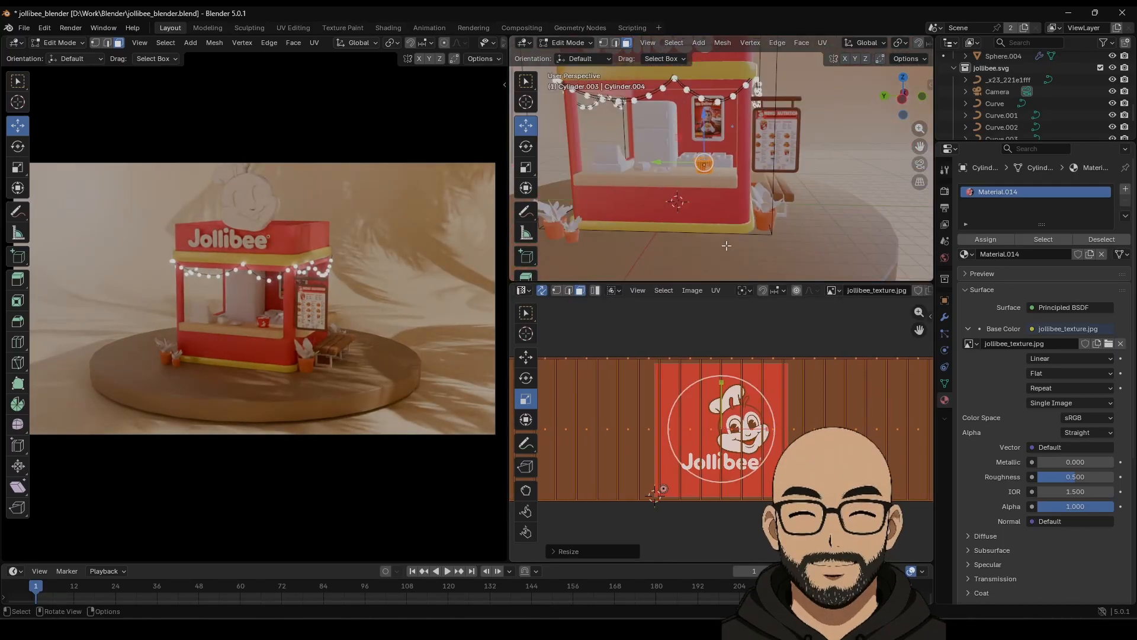
# Return to Object Mode and merge the image editor's area into the 3D viewport above it.
pyautogui.press('Tab')
pyautogui.click(848, 140)
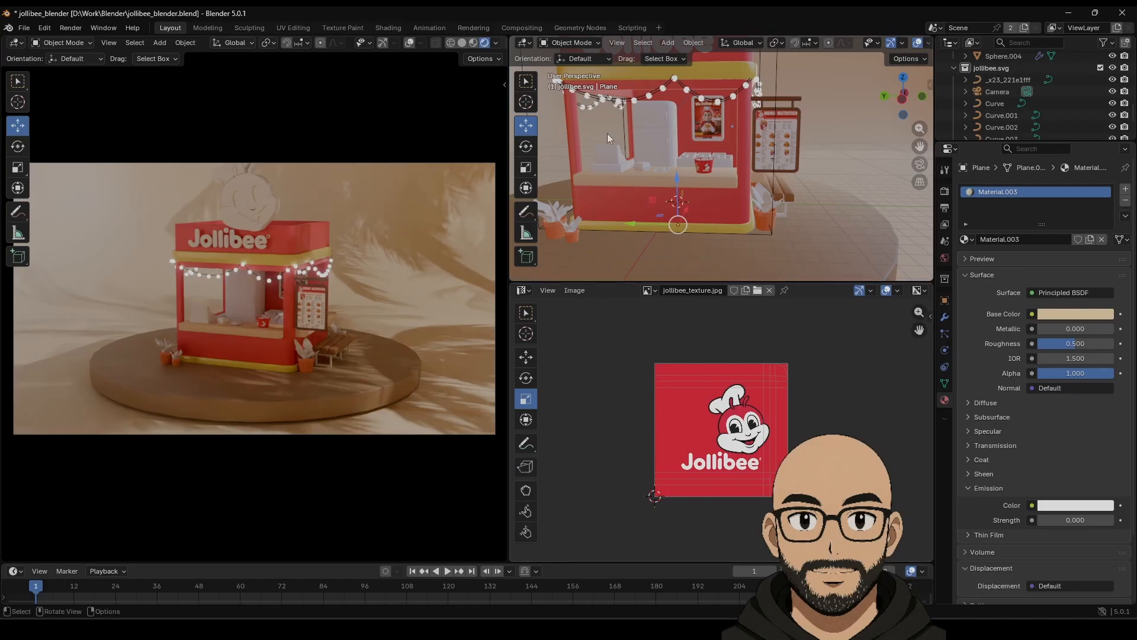
pyautogui.rightClick(627, 281)
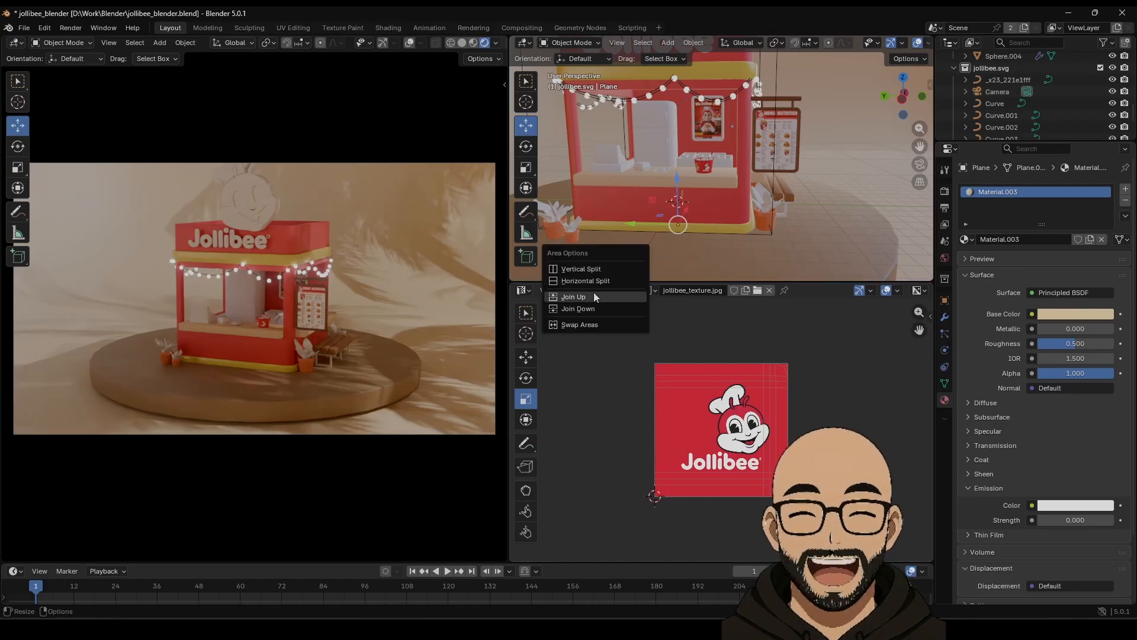
pyautogui.click(591, 308)
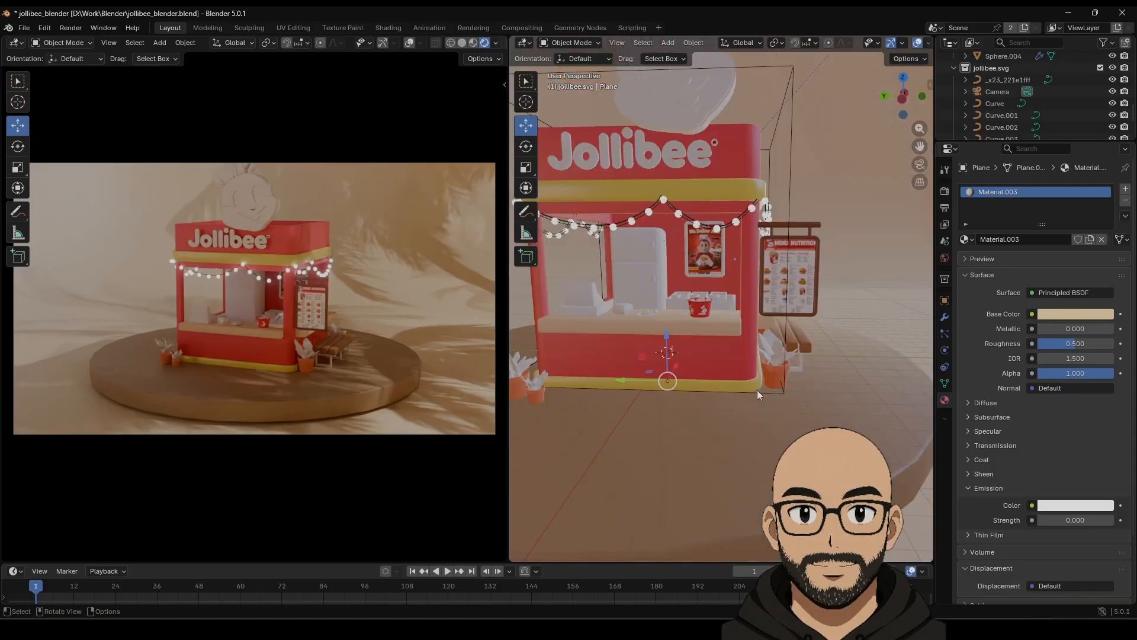
# Examine the textured bucket and the remaining untextured objects inside the kiosk.
pyautogui.moveTo(705, 380); pyautogui.dragTo(697, 346, button='middle')
pyautogui.scroll(6, 697, 346)
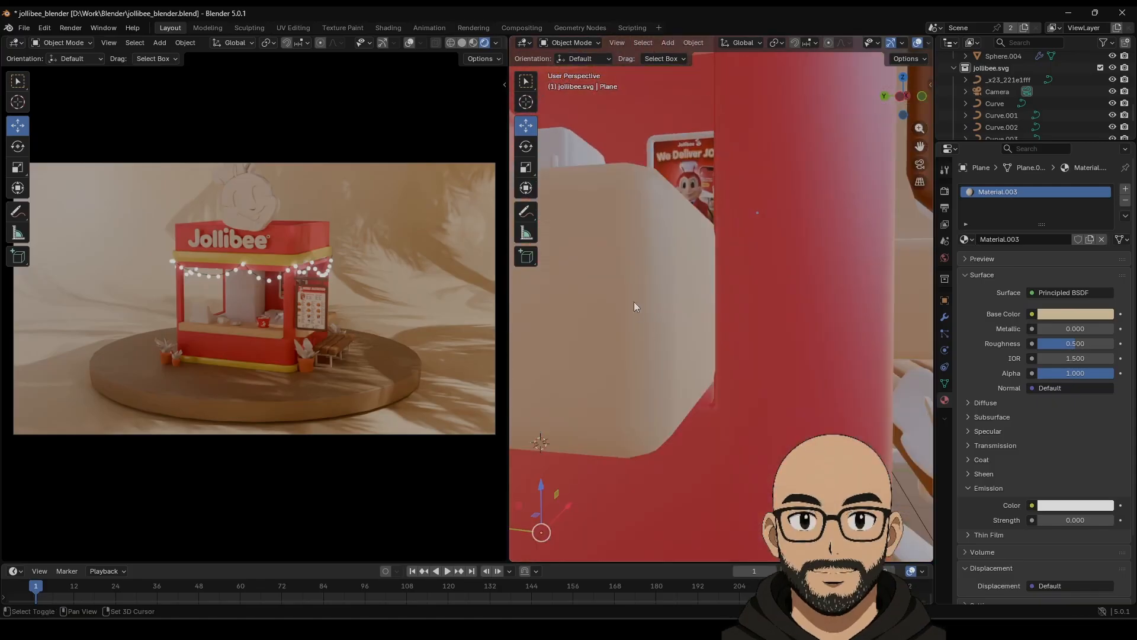
pyautogui.scroll(2, 711, 340)
pyautogui.keyDown('shift'); pyautogui.moveTo(634, 300); pyautogui.dragTo(723, 356, button='middle'); pyautogui.keyUp('shift')
pyautogui.scroll(-1, 706, 340)
pyautogui.scroll(-4, 704, 345)
pyautogui.scroll(2, 801, 368)
pyautogui.moveTo(802, 370)
pyautogui.keyDown('shift'); pyautogui.mouseDown(button='middle')
pyautogui.moveTo(812, 314)
pyautogui.moveTo(809, 349)
pyautogui.moveTo(786, 357)
pyautogui.mouseUp(button='middle'); pyautogui.keyUp('shift')
pyautogui.moveTo(680, 366)
pyautogui.mouseDown(button='middle')
pyautogui.moveTo(715, 361)
pyautogui.moveTo(696, 375)
pyautogui.mouseUp(button='middle')
pyautogui.scroll(-3, 697, 362)
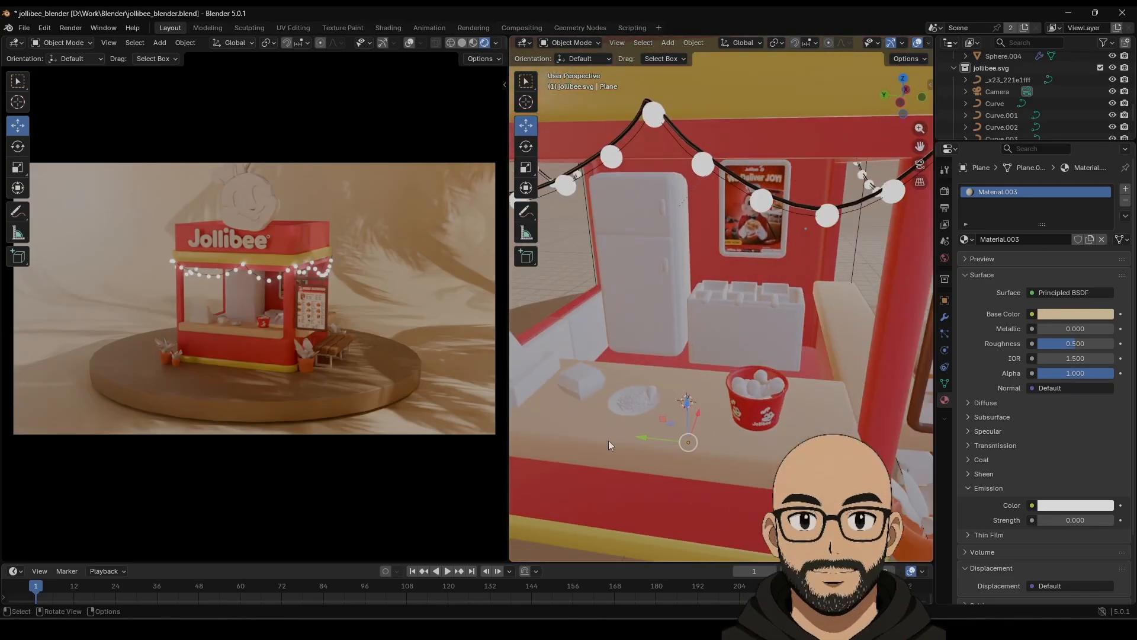
# Assign the front counter's existing Material.011 to the side counter and to the adjoining piece beside the fridge.
pyautogui.click(566, 339)
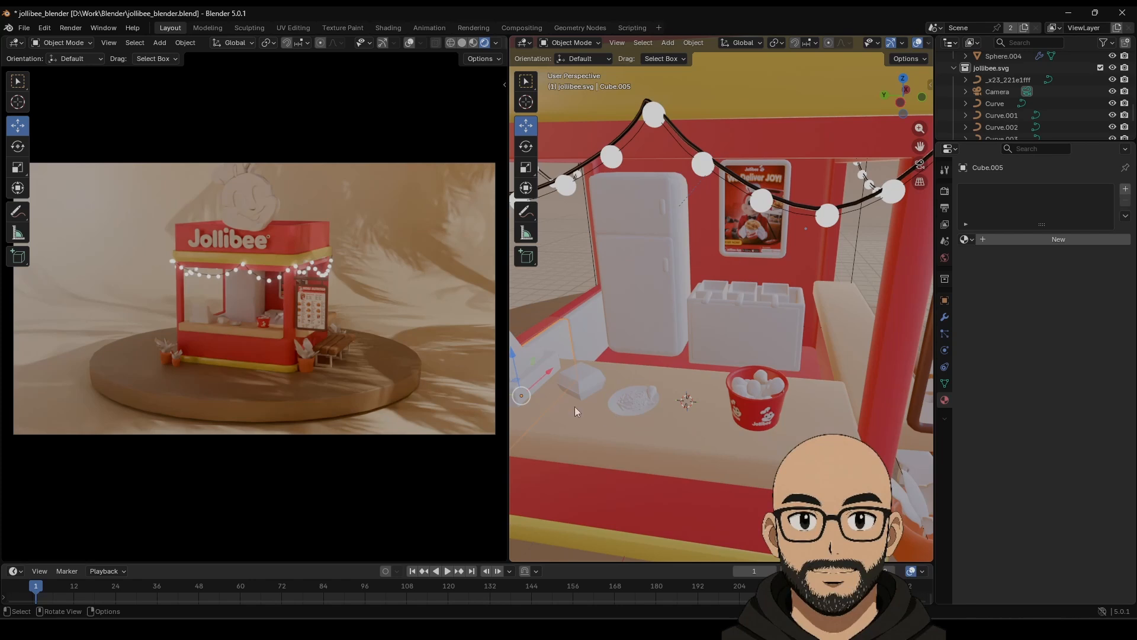
pyautogui.click(573, 429)
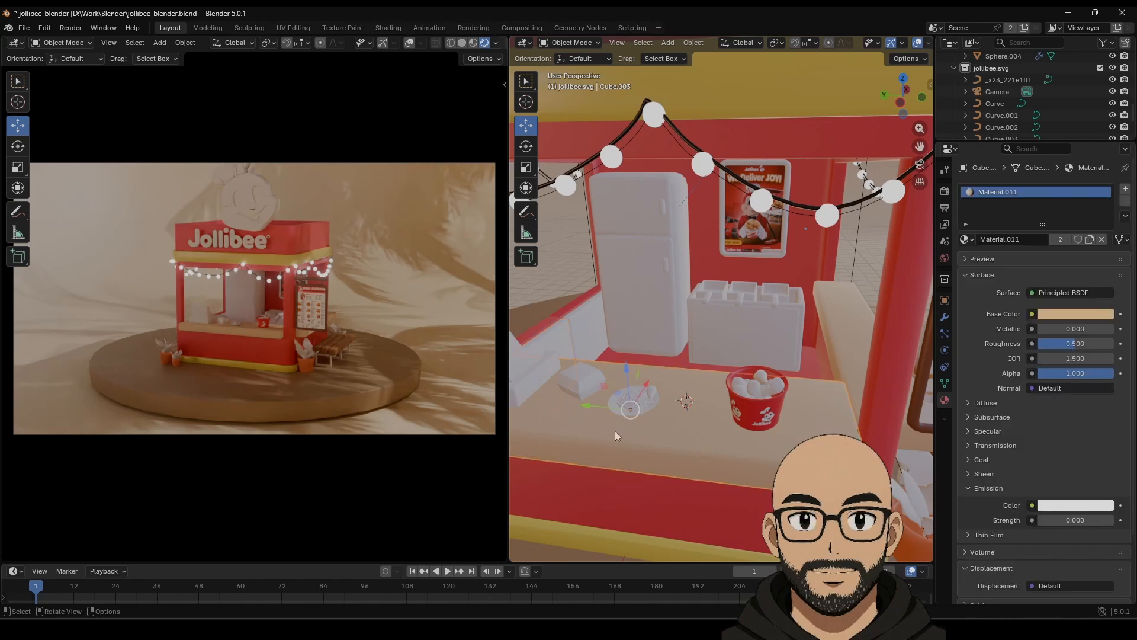
pyautogui.click(559, 324)
pyautogui.click(974, 241)
pyautogui.write('1')
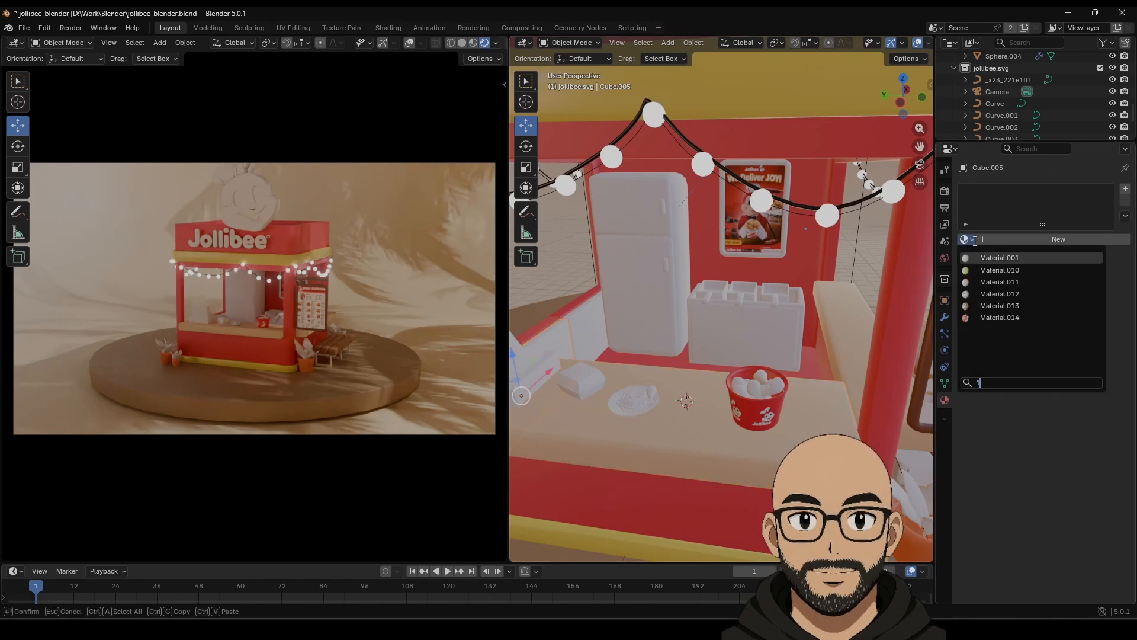
pyautogui.write('1')
pyautogui.press('Return')
pyautogui.click(596, 330)
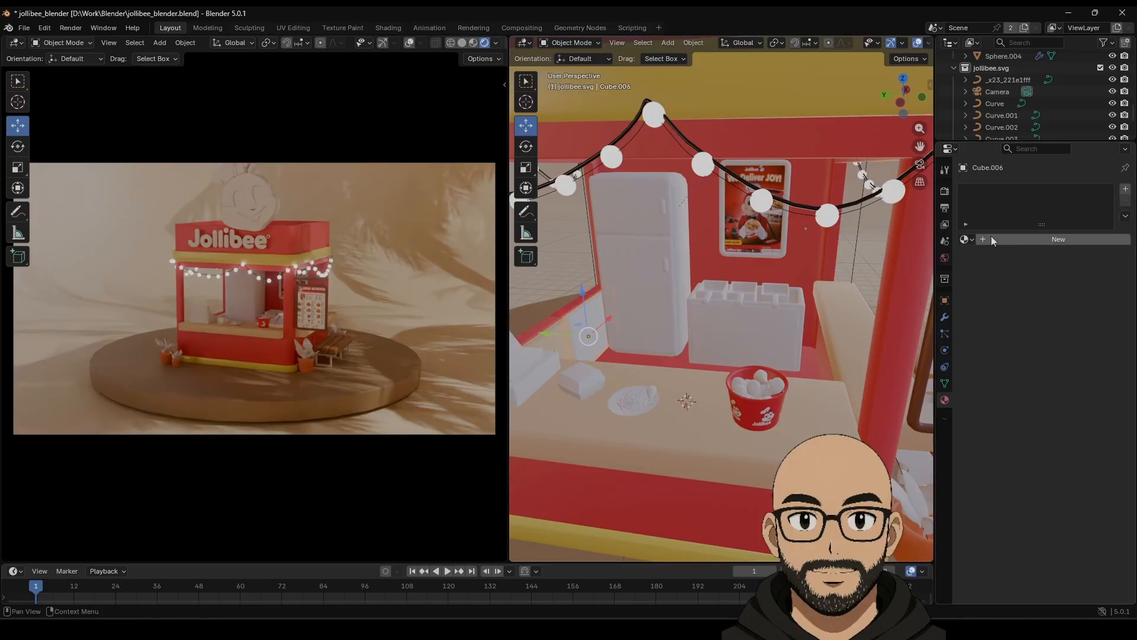
pyautogui.click(966, 239)
pyautogui.press('Return')
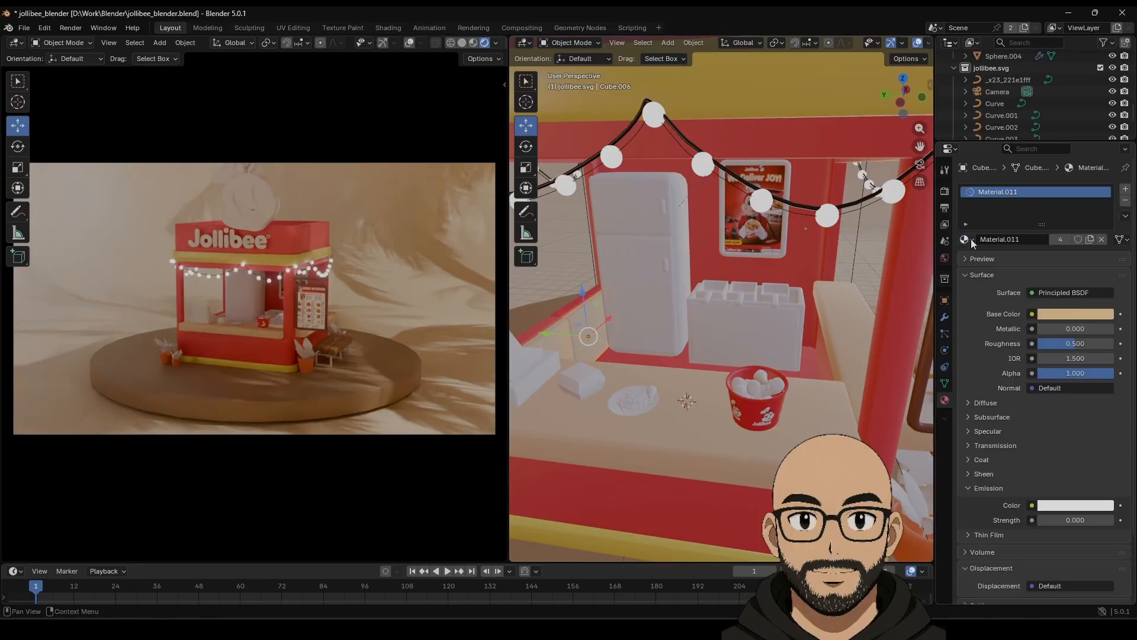
# Create a new material on the fridge's lower door and darken its base color to light grey #C0C0C0.
pyautogui.click(634, 318)
pyautogui.click(1001, 237)
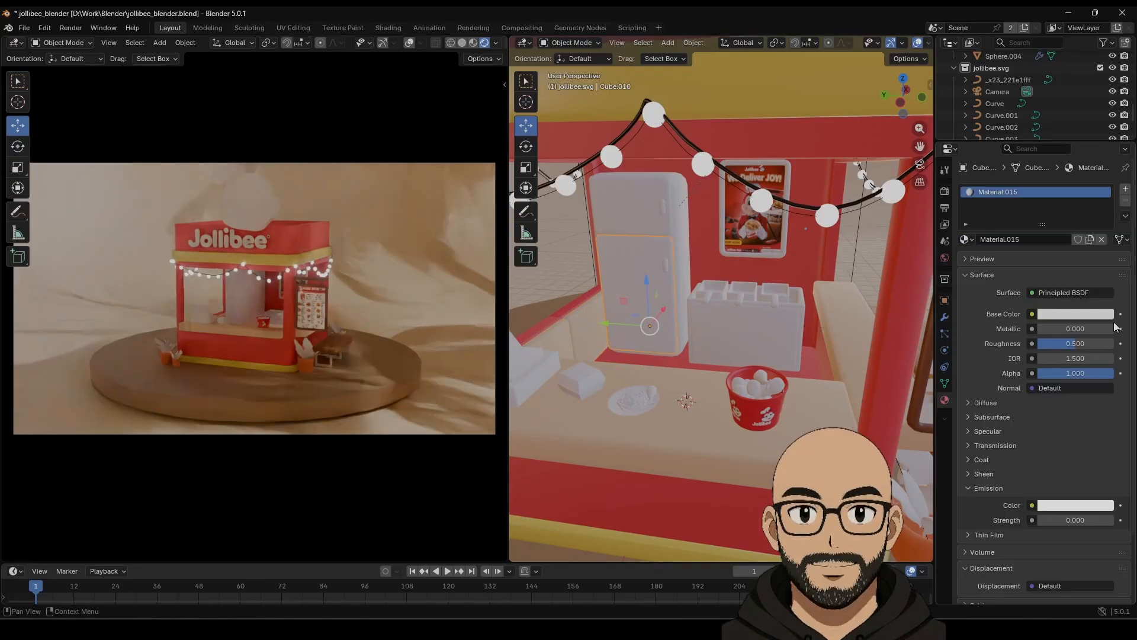
pyautogui.click(1076, 314)
pyautogui.moveTo(1102, 161); pyautogui.dragTo(1103, 130)
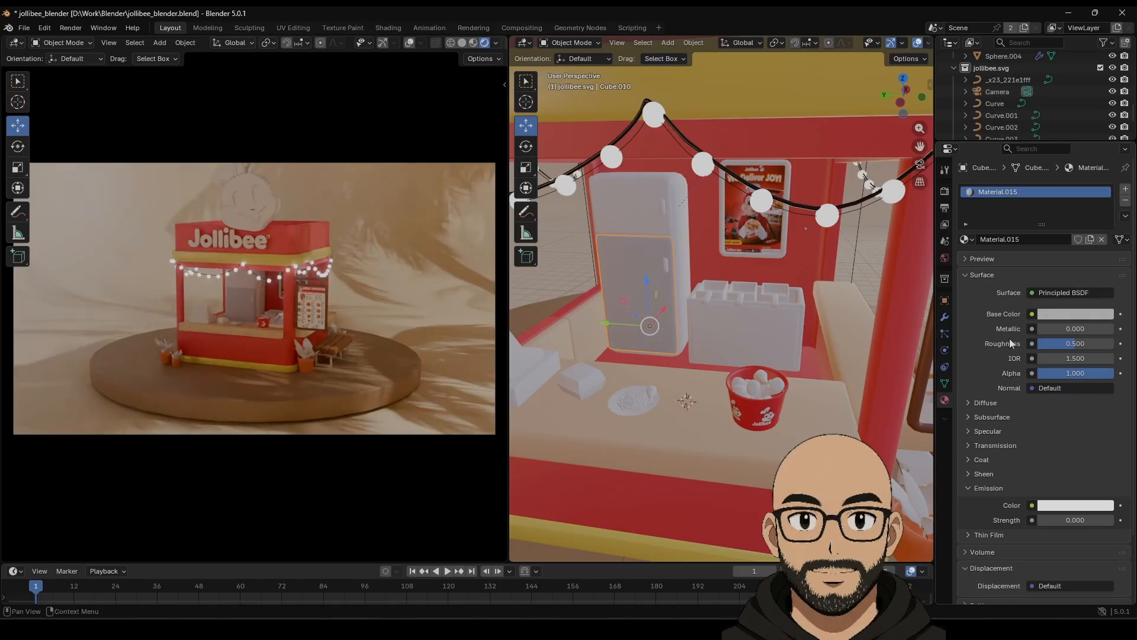
# Make the fridge door's material metallic with metallic 1.000 and roughness 0.269, and slightly darken its grey base color.
pyautogui.moveTo(1043, 328)
pyautogui.mouseDown()
pyautogui.moveTo(1111, 329)
pyautogui.moveTo(1059, 343)
pyautogui.mouseUp()
pyautogui.click(1095, 314)
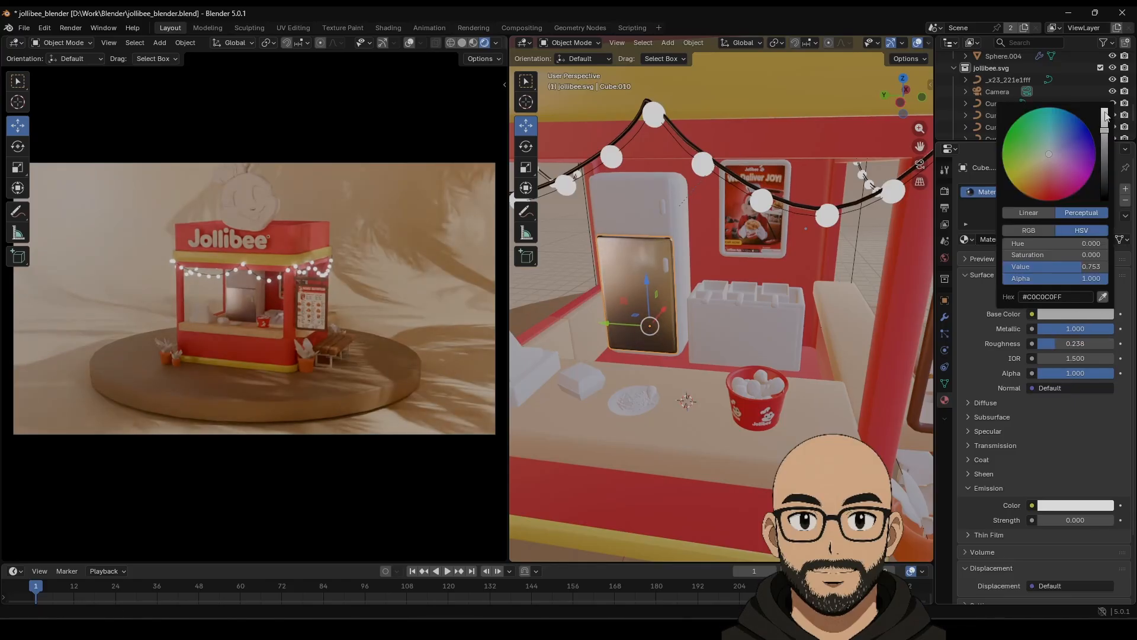
pyautogui.moveTo(1109, 129); pyautogui.dragTo(1105, 135)
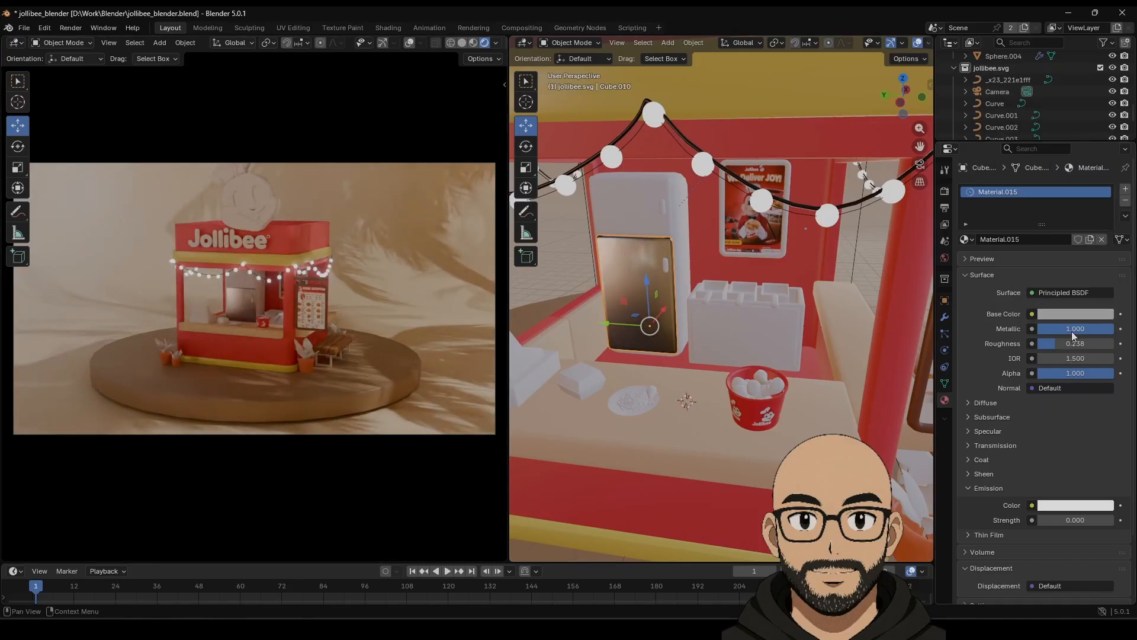
pyautogui.moveTo(1075, 343); pyautogui.dragTo(1081, 343)
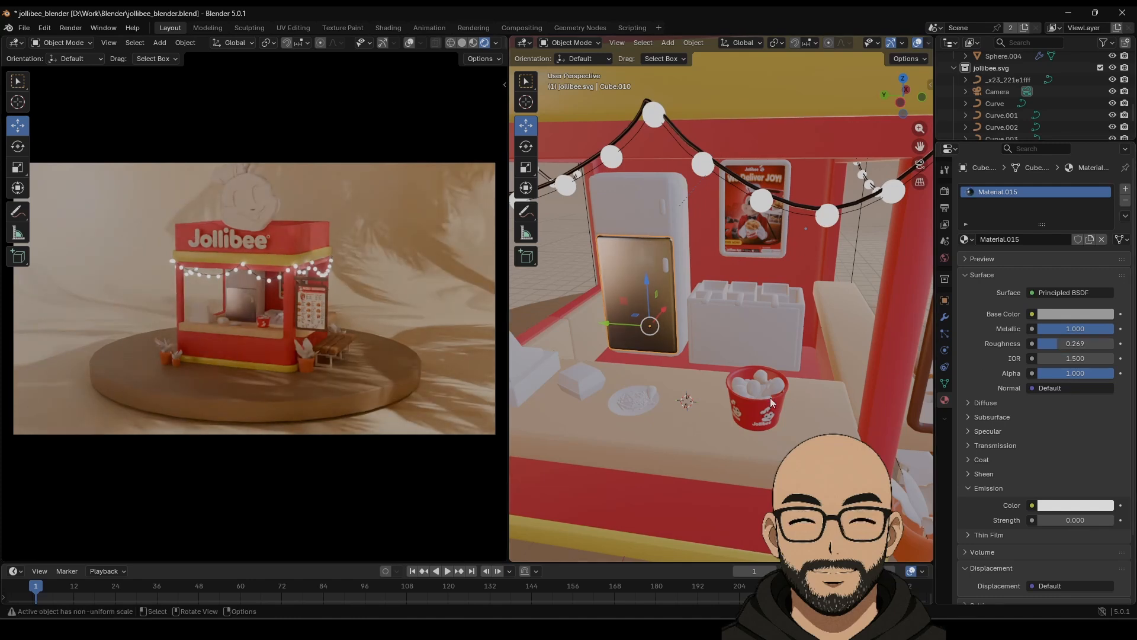
# Assign the existing metallic Material.015 to the fridge's upper door and to the fridge body.
pyautogui.click(637, 219)
pyautogui.click(966, 239)
pyautogui.write('15')
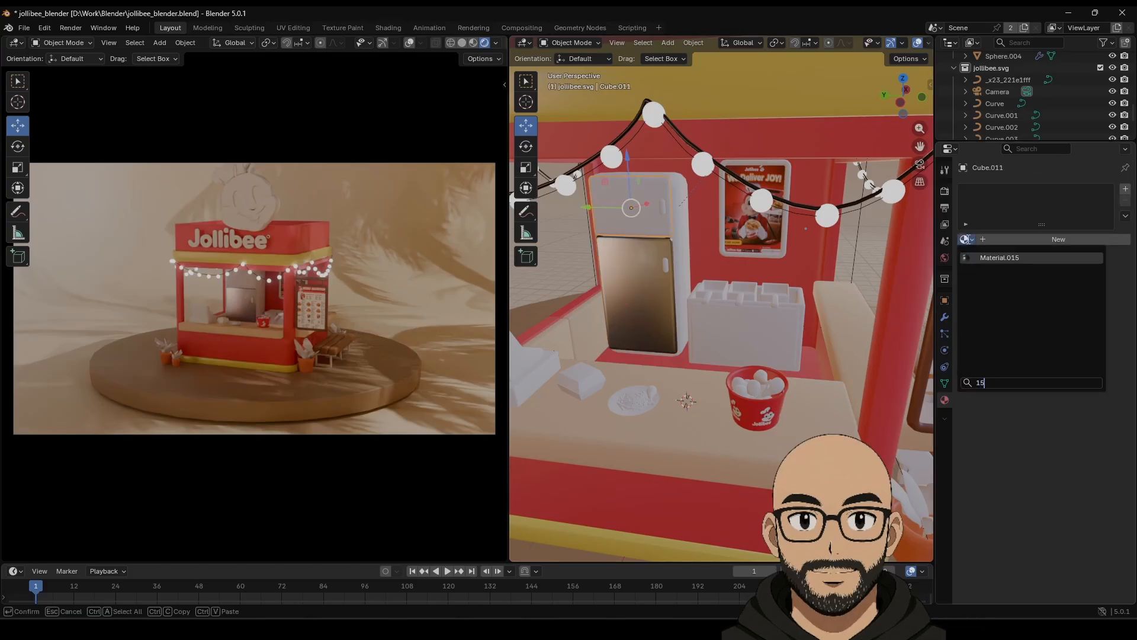
pyautogui.press('Return')
pyautogui.click(643, 290)
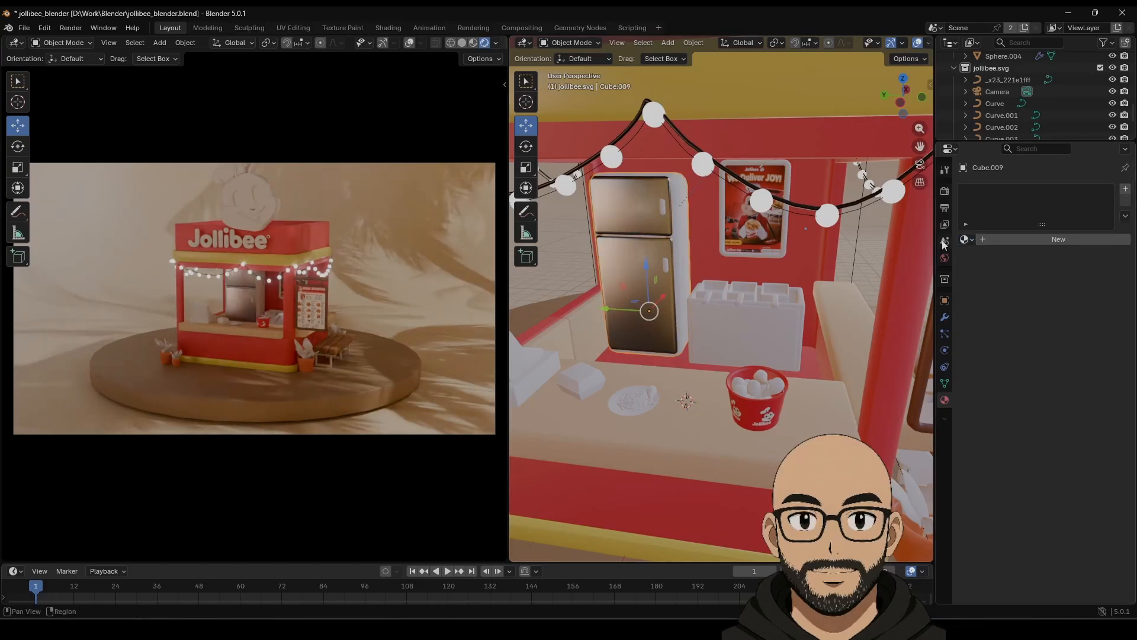
pyautogui.click(966, 238)
pyautogui.write('15')
pyautogui.press('Return')
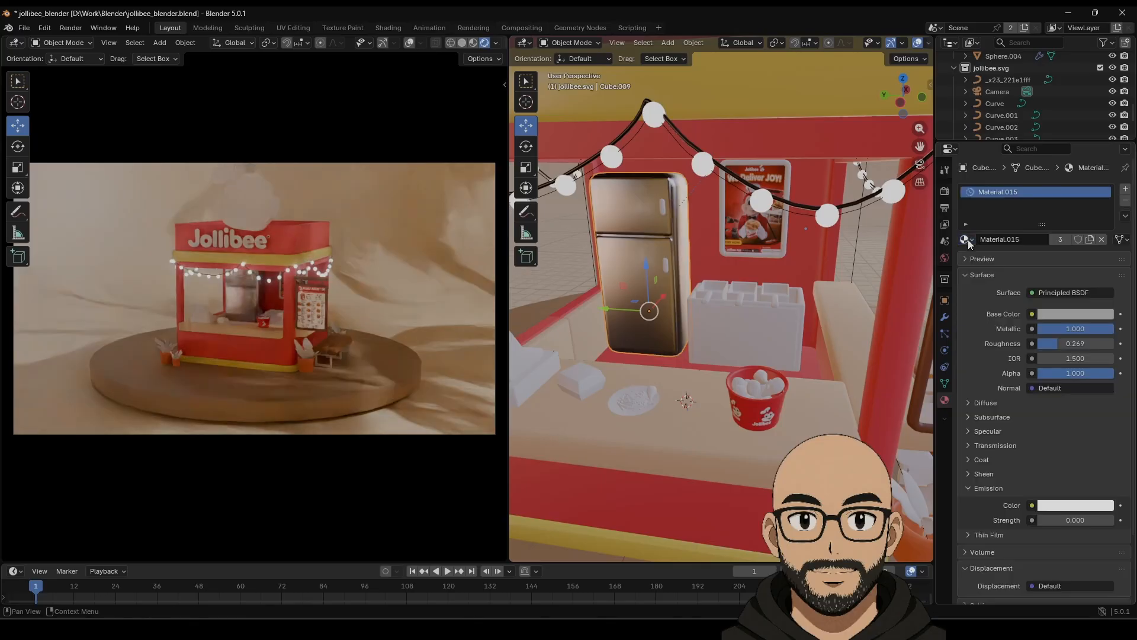
# Assign Material.015 to the front panel and the main body of the fryer unit beside the fridge.
pyautogui.click(717, 314)
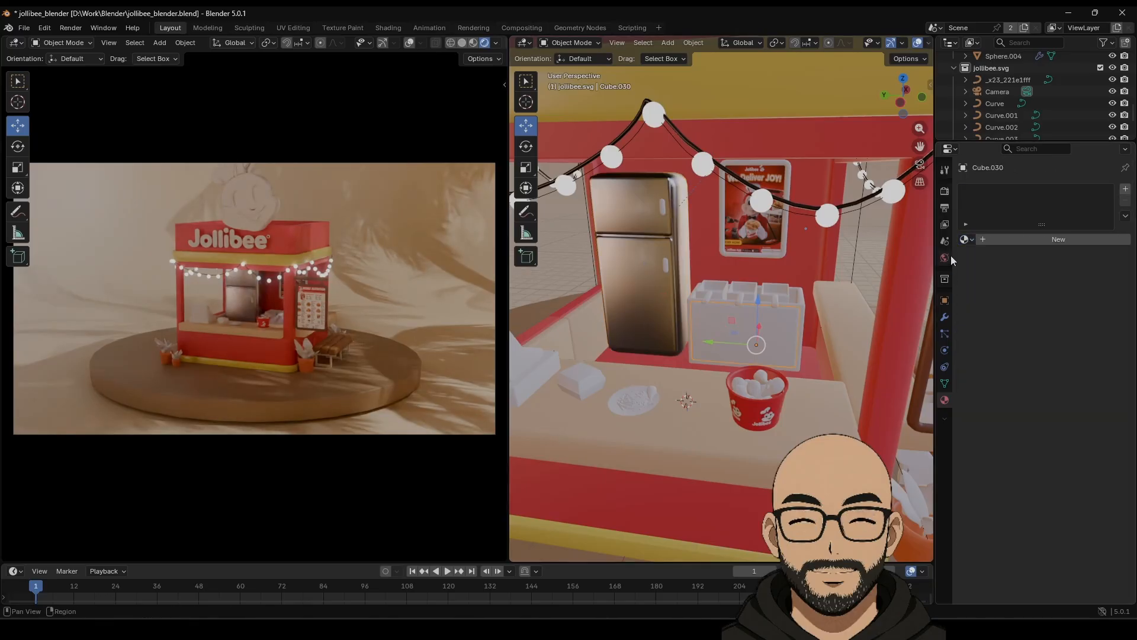
pyautogui.click(970, 238)
pyautogui.write('15')
pyautogui.press('Return')
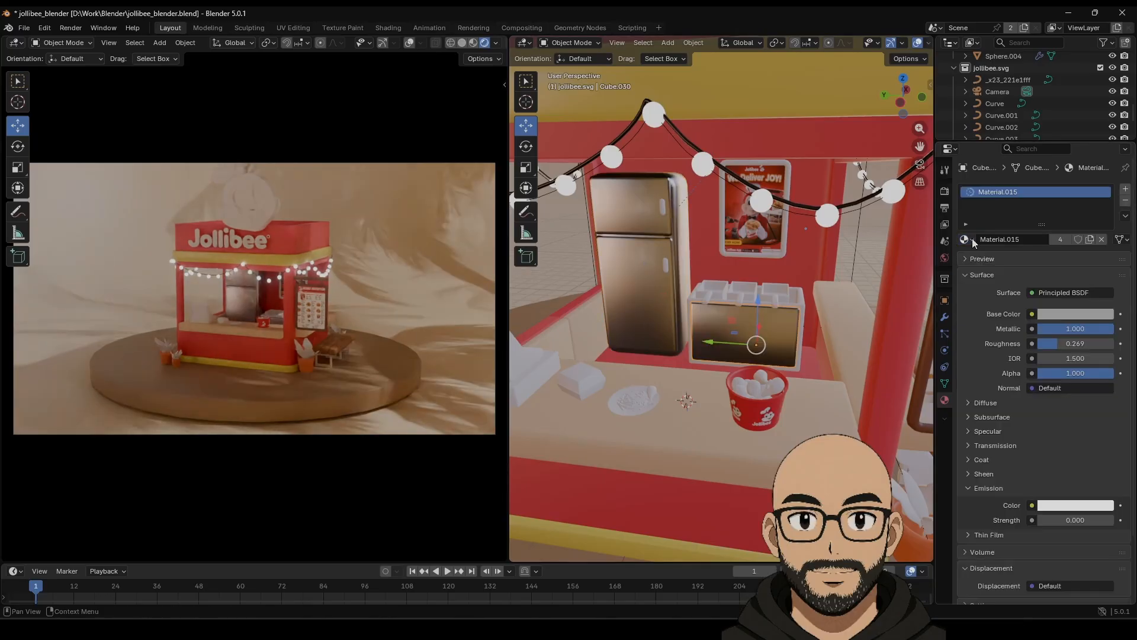
pyautogui.click(722, 297)
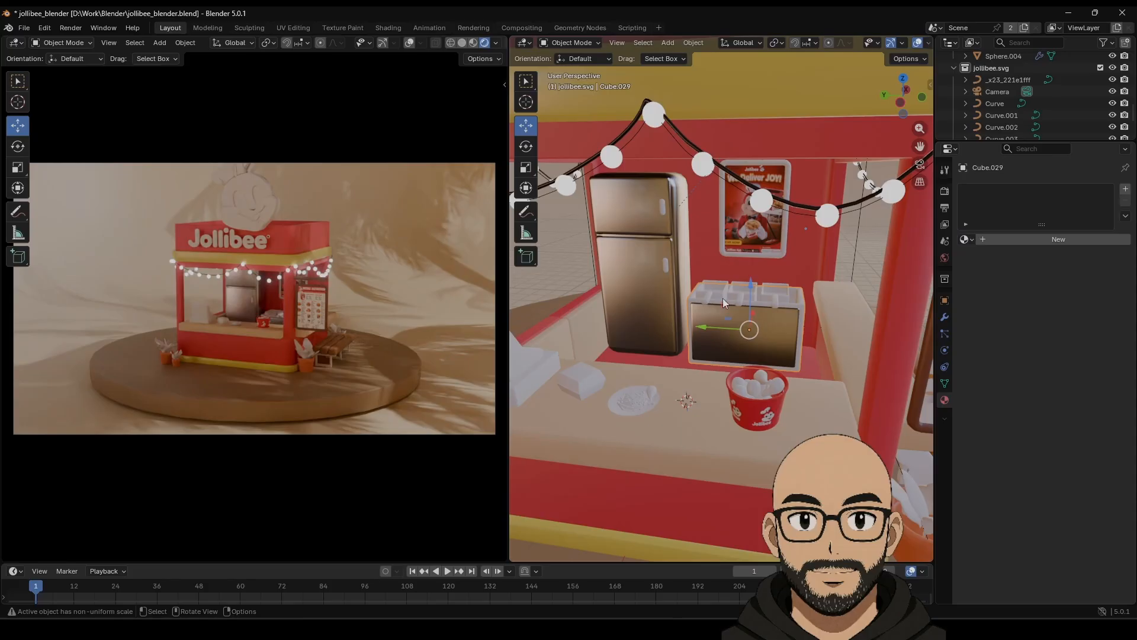
pyautogui.click(967, 239)
pyautogui.write('015')
pyautogui.press('Return')
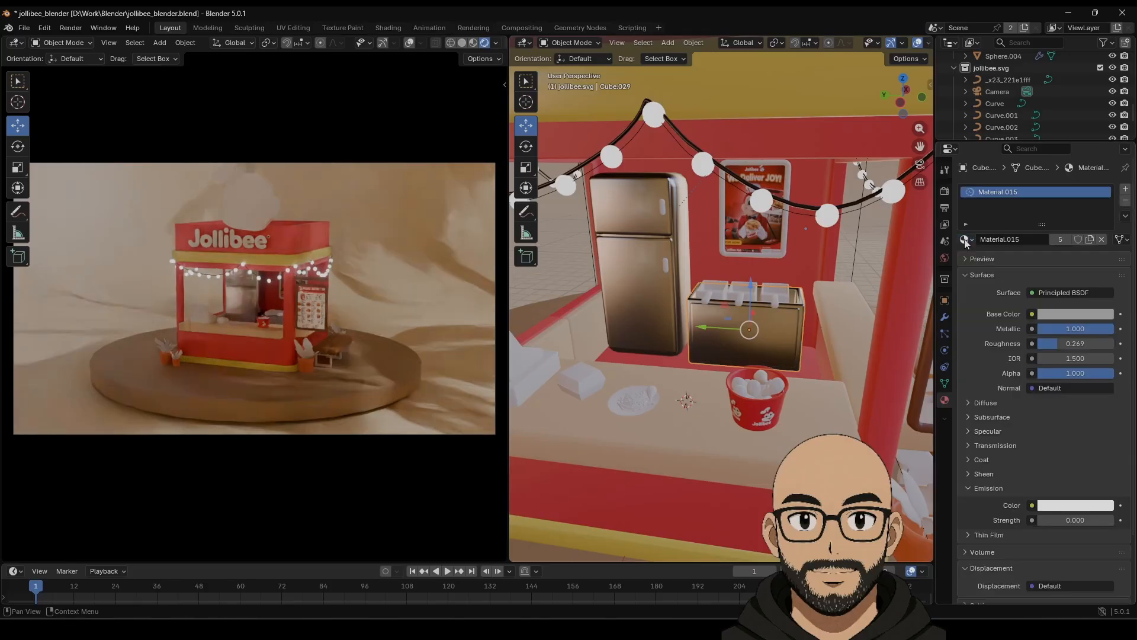
# Assign Material.015 to each of the three basket handles on top of the fryer unit.
pyautogui.click(707, 297)
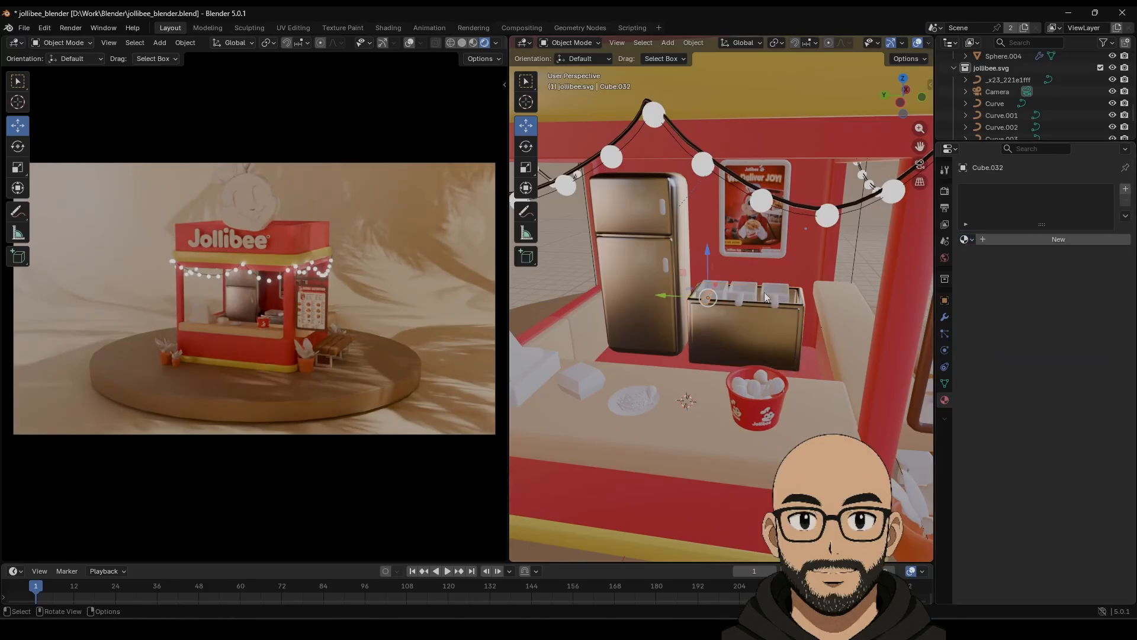
pyautogui.click(964, 239)
pyautogui.write('15')
pyautogui.press('Return')
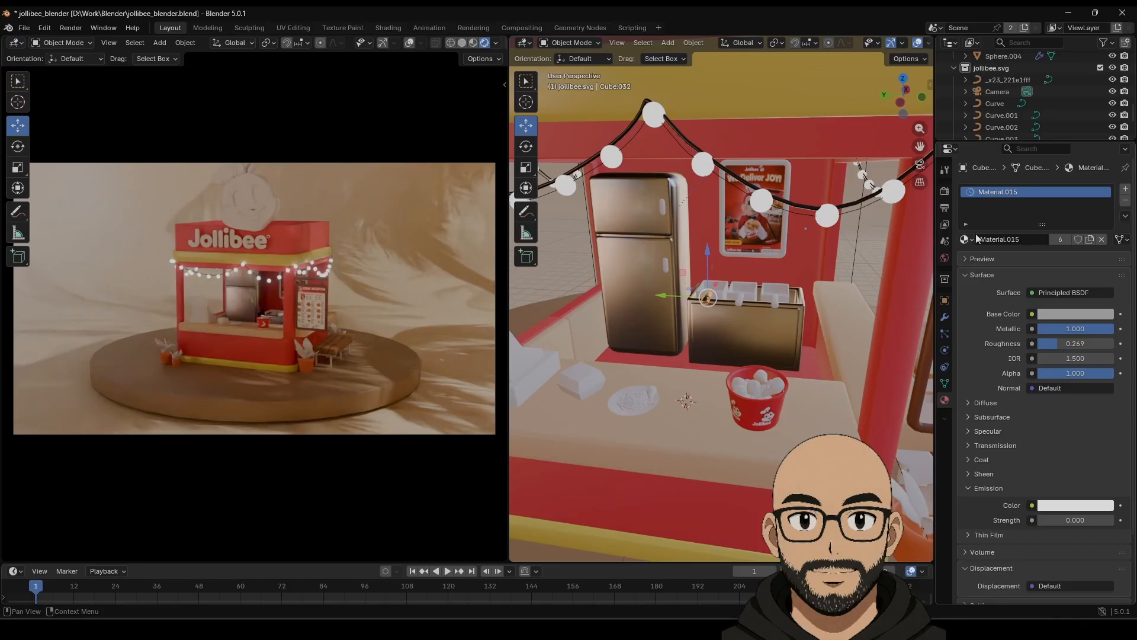
pyautogui.click(738, 297)
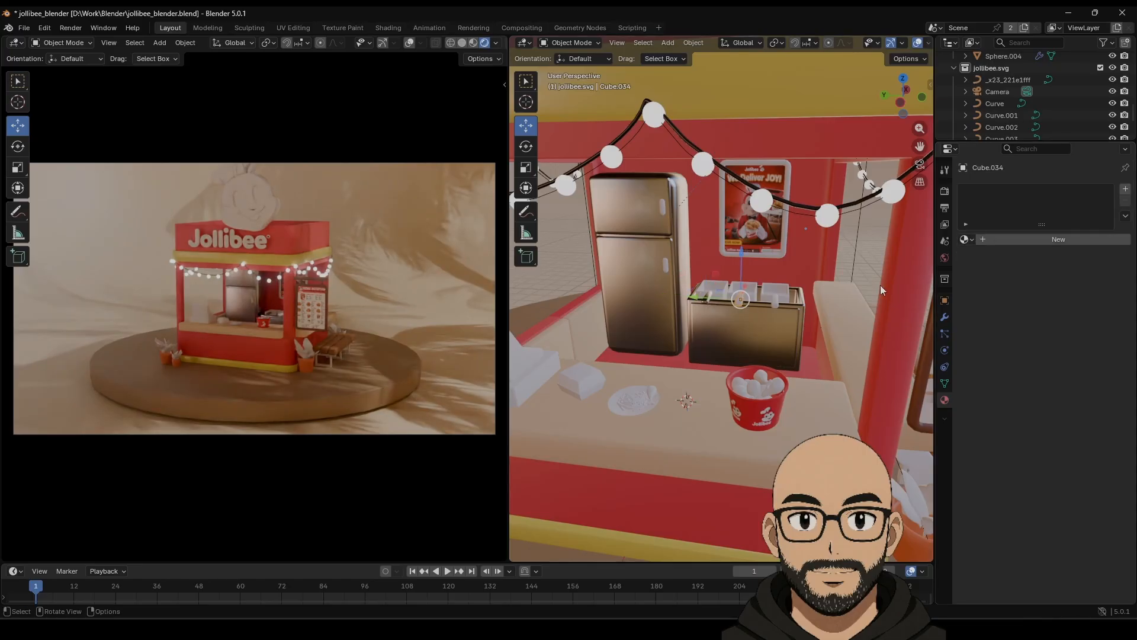
pyautogui.click(969, 240)
pyautogui.write('15')
pyautogui.press('Return')
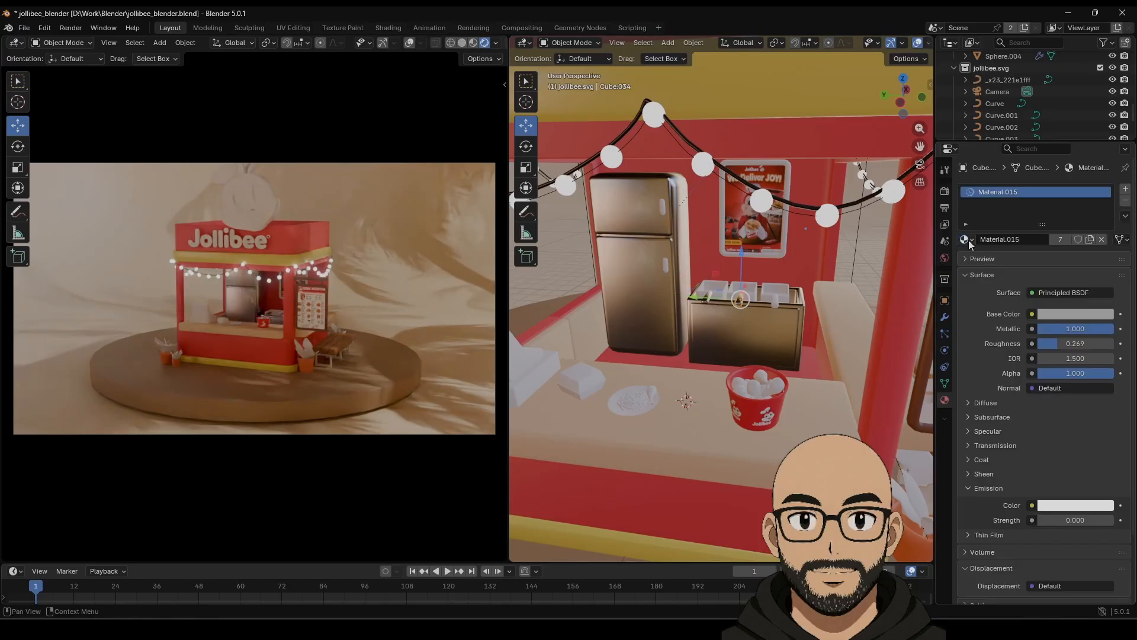
pyautogui.click(776, 300)
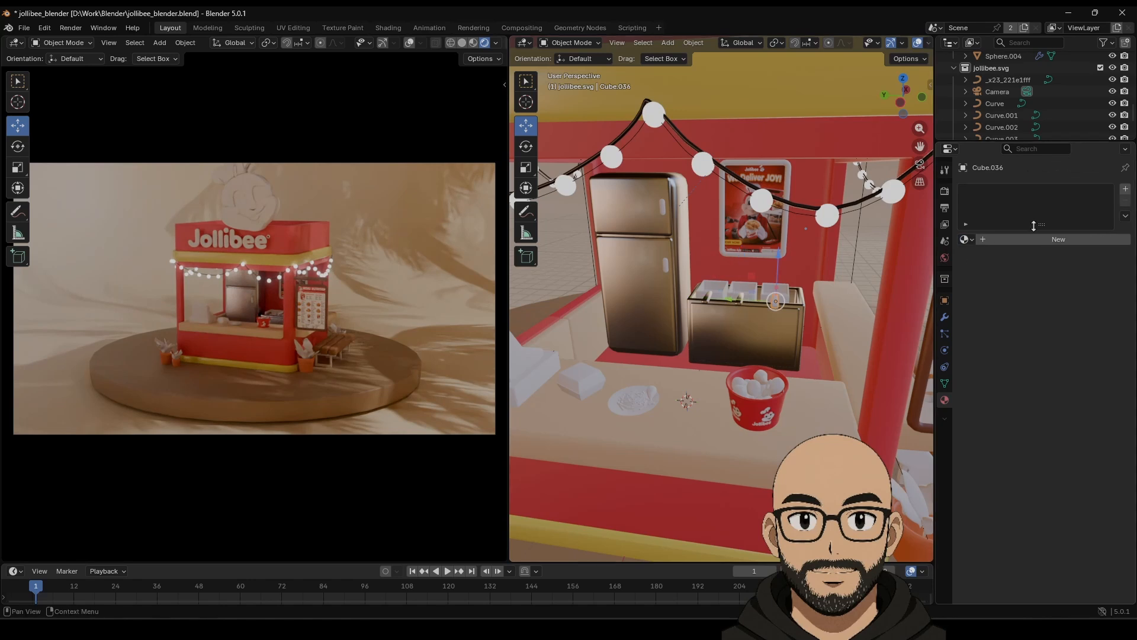
pyautogui.click(968, 239)
pyautogui.write('15')
pyautogui.press('Return')
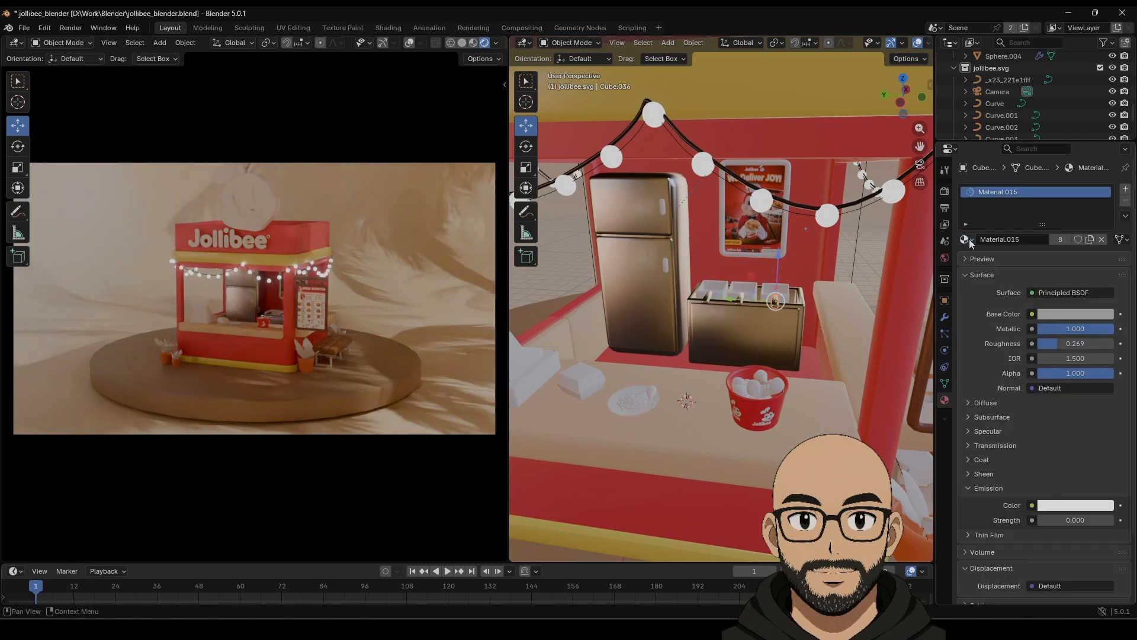
# Assign Material.015 to the fryer basket nearest the fridge and to the middle basket.
pyautogui.click(708, 288)
pyautogui.click(969, 239)
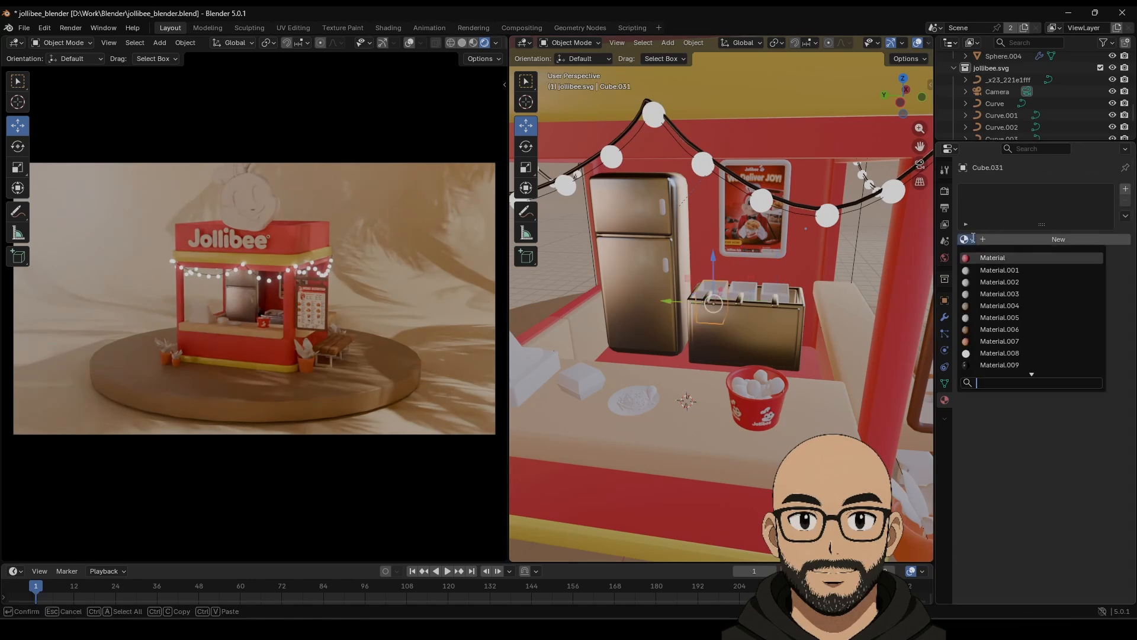
pyautogui.write('15')
pyautogui.press('Return')
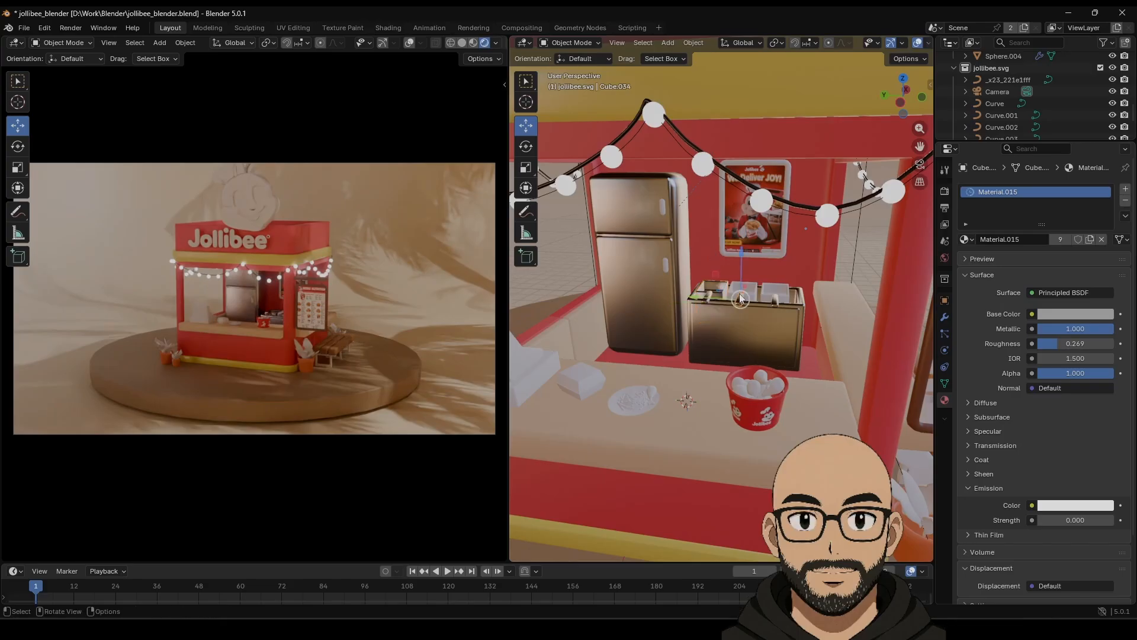
pyautogui.click(752, 292)
pyautogui.click(969, 240)
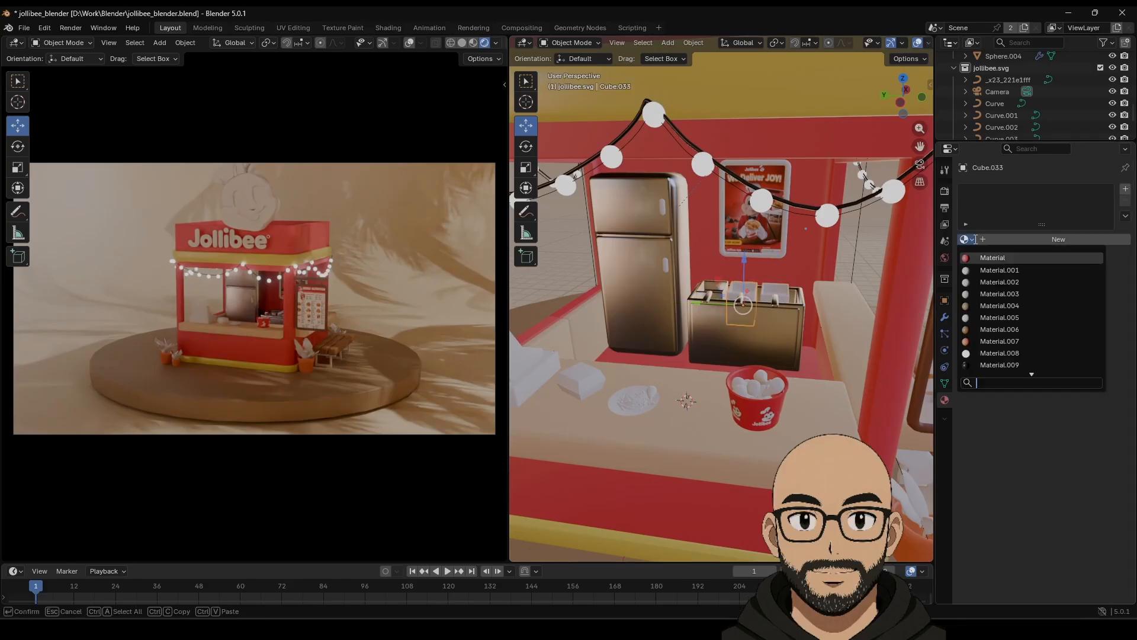
pyautogui.write('15')
pyautogui.press('Return')
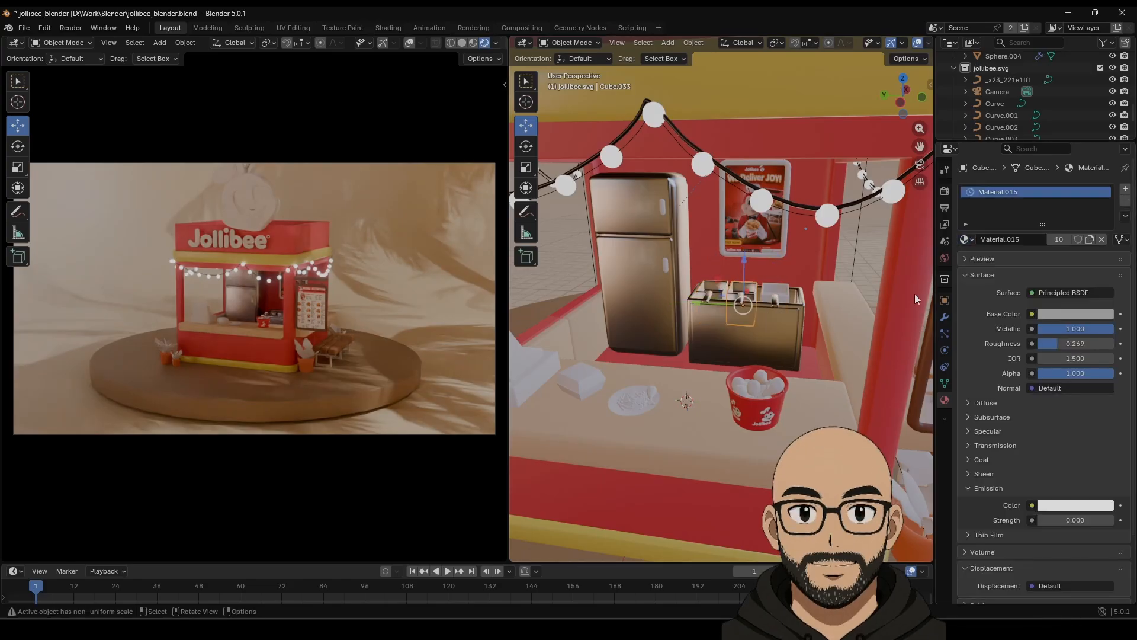
# Assign Material.015 to the remaining fryer basket, the one farthest from the fridge.
pyautogui.click(783, 294)
pyautogui.press('KP_1')
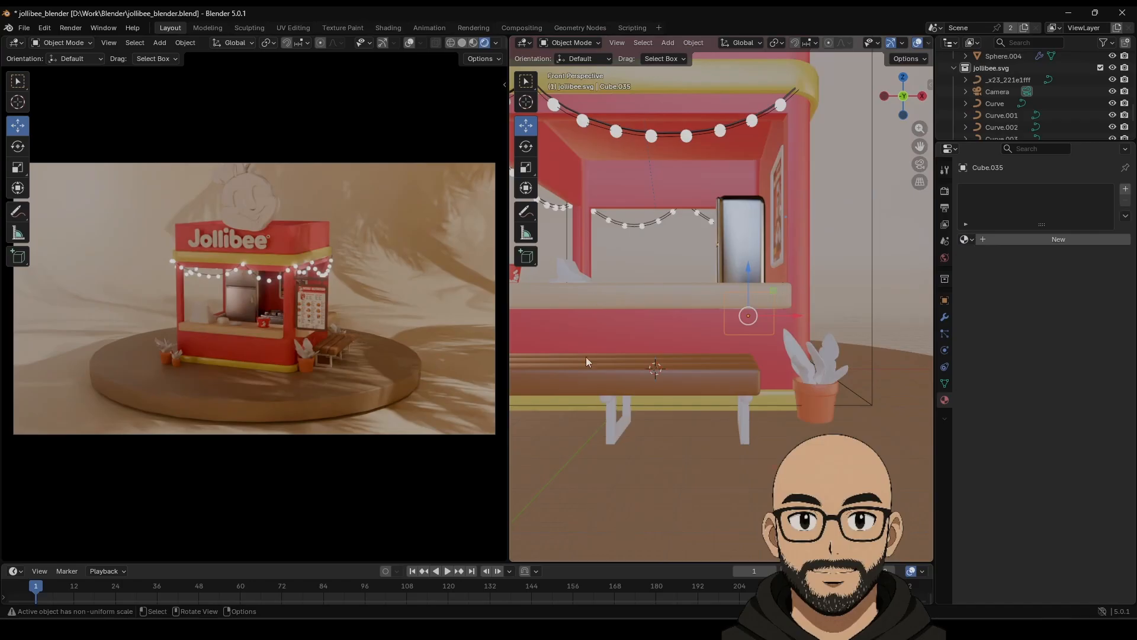
pyautogui.moveTo(664, 329); pyautogui.dragTo(922, 310, button='middle')
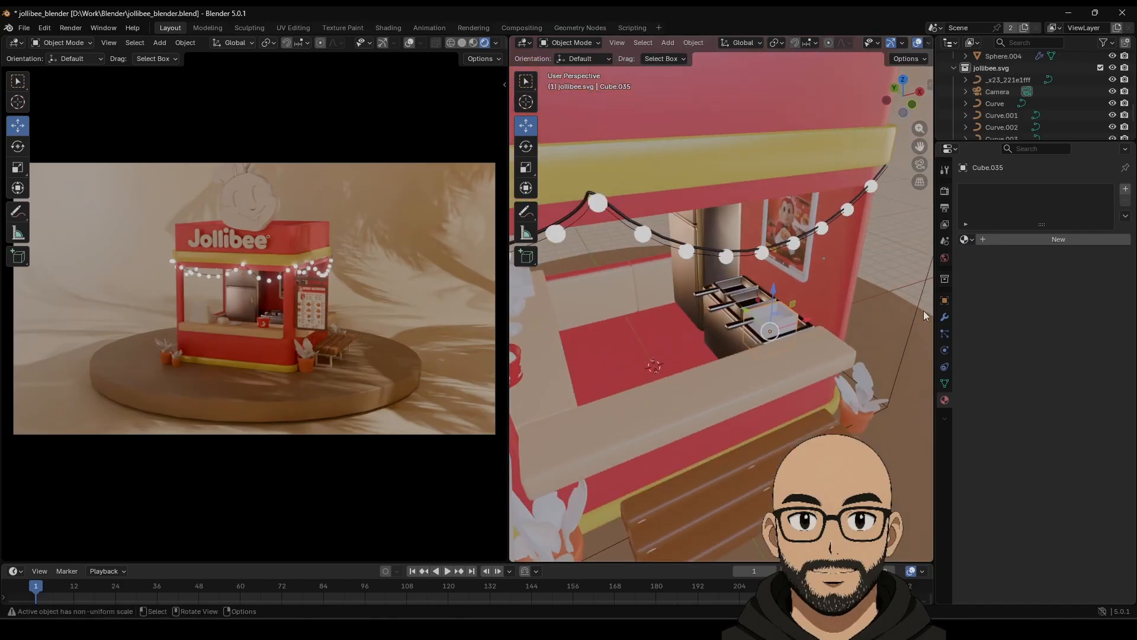
pyautogui.click(970, 240)
pyautogui.write('15')
pyautogui.press('Return')
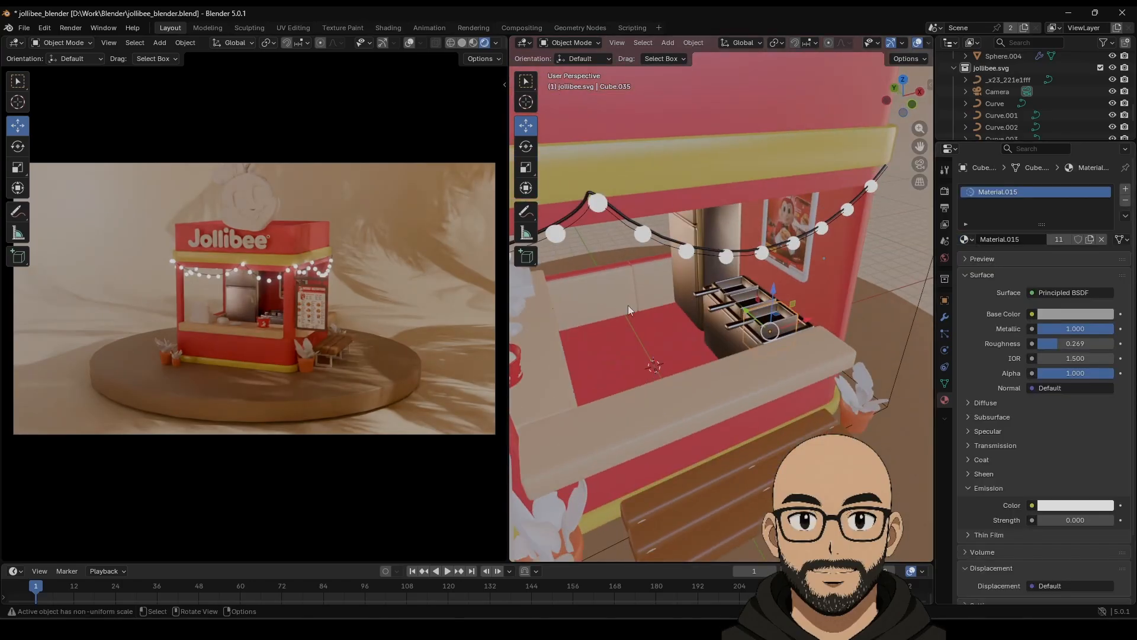
# Assign the metallic Material.015 to all three leg frames of the bench outside the kiosk.
pyautogui.moveTo(628, 305); pyautogui.dragTo(745, 351, button='middle')
pyautogui.click(713, 379)
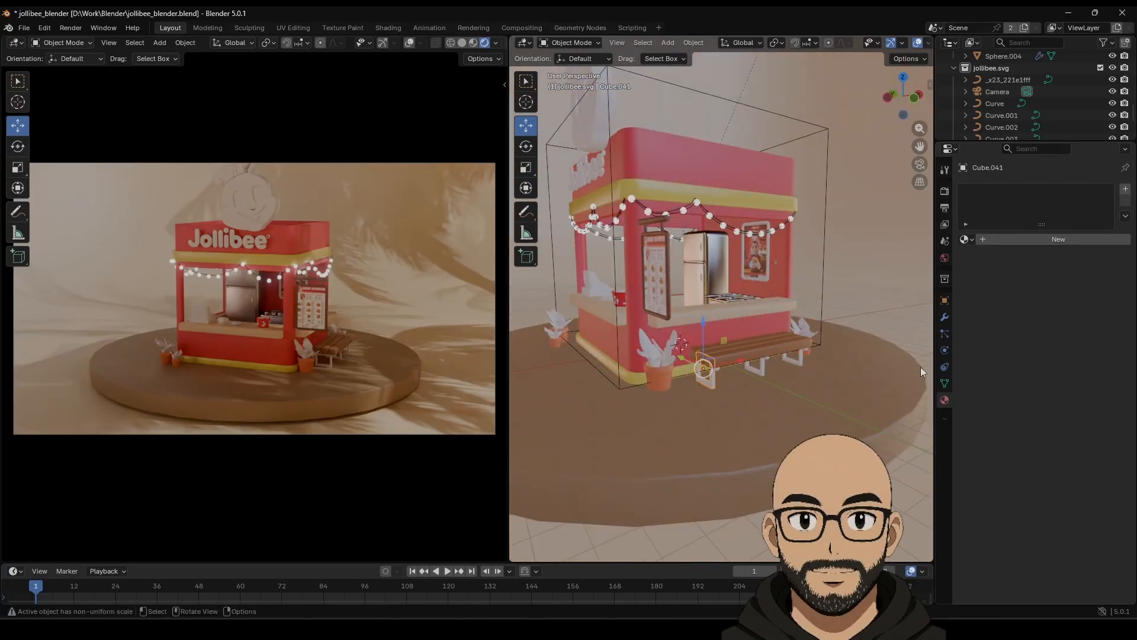
pyautogui.click(973, 240)
pyautogui.write('15')
pyautogui.click(998, 253)
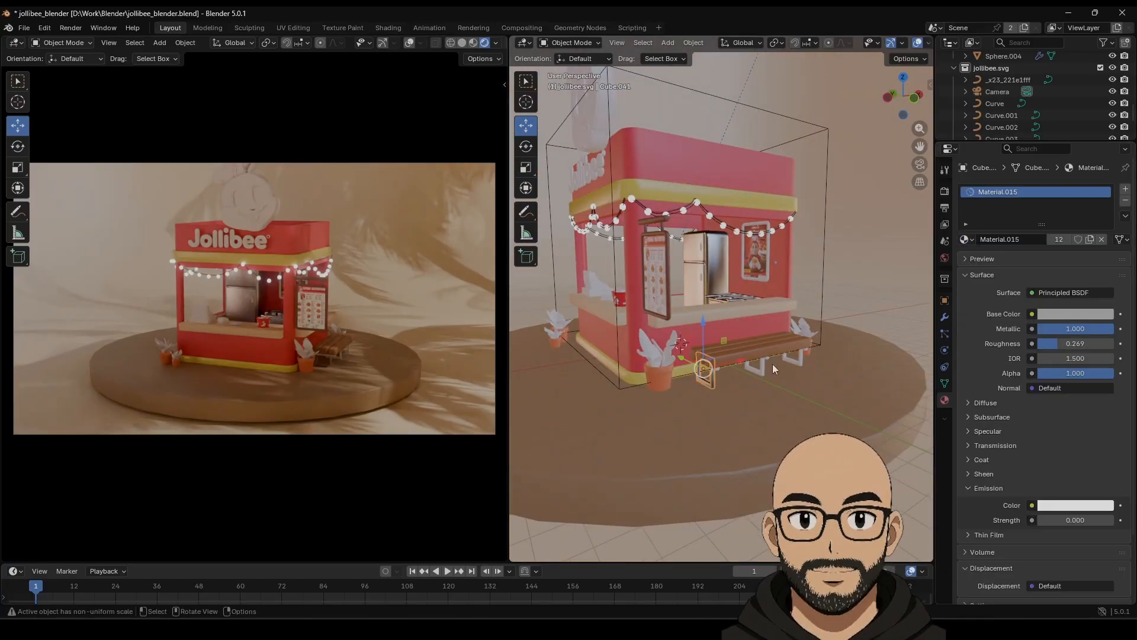
pyautogui.click(763, 371)
pyautogui.click(973, 239)
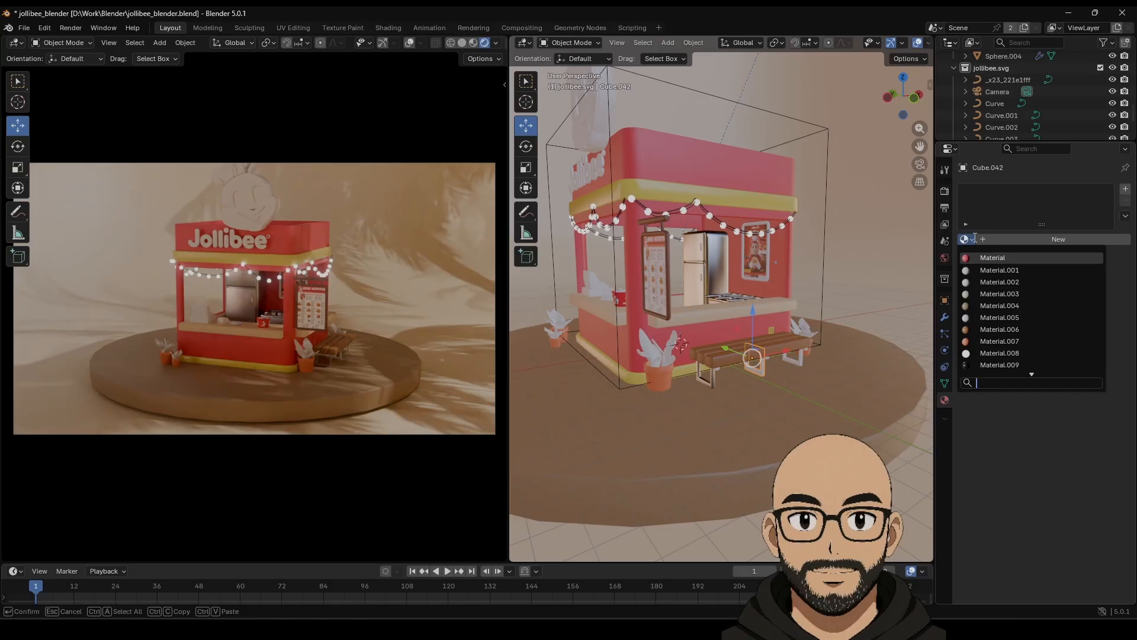
pyautogui.write('15')
pyautogui.click(999, 254)
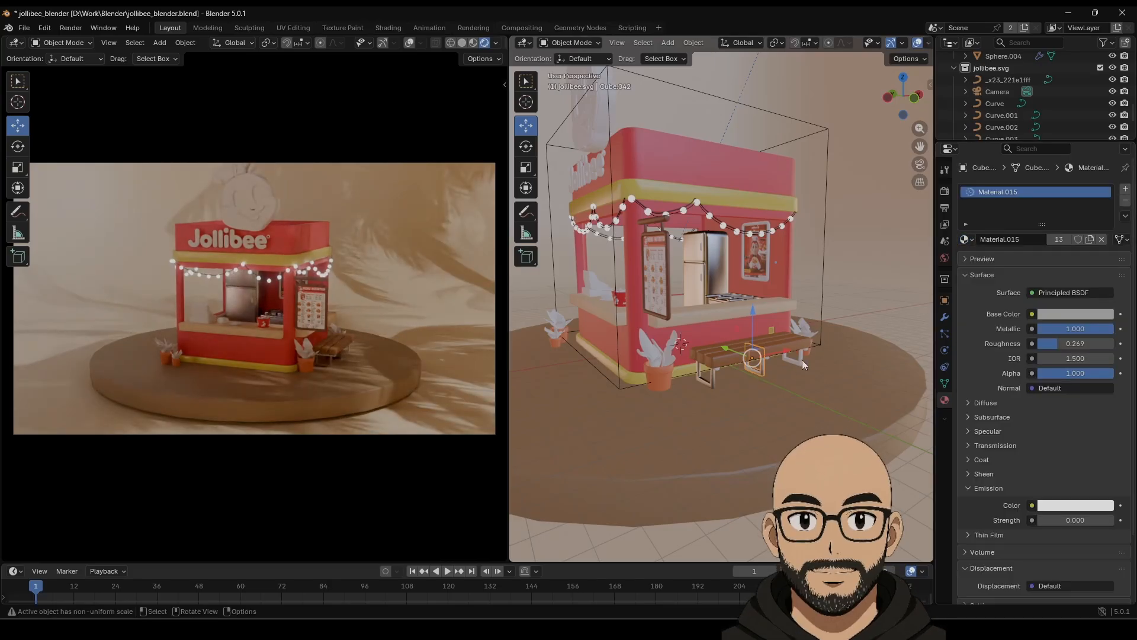
pyautogui.click(802, 360)
pyautogui.click(965, 239)
pyautogui.write('15')
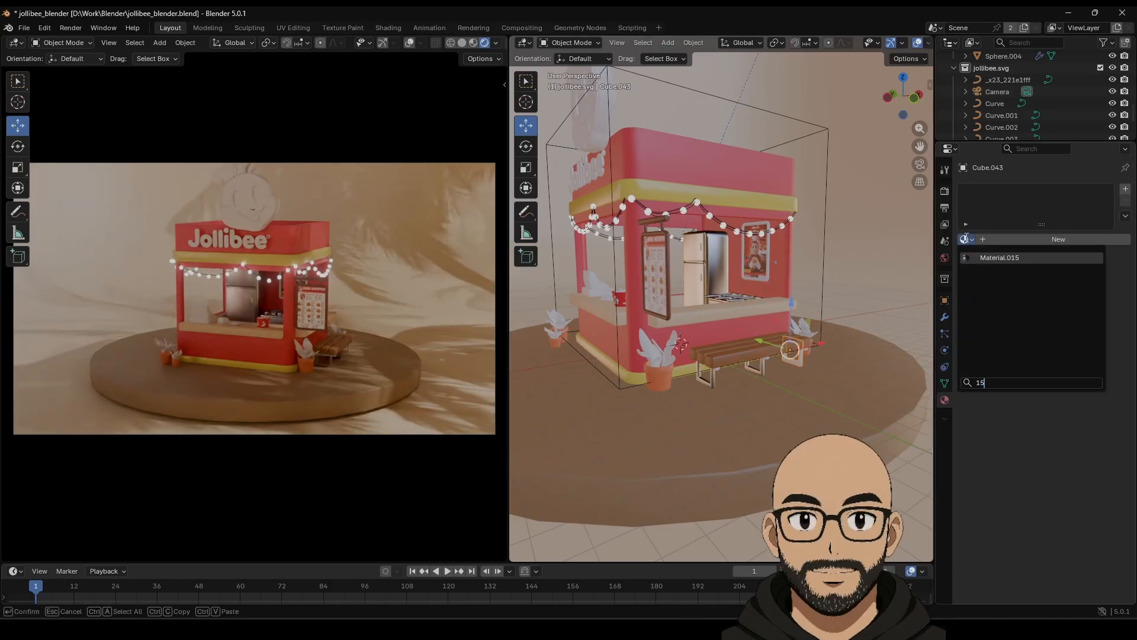
pyautogui.click(967, 258)
# Assign the brown Material.006 to the support piece under the bench seat at the end nearest the menu board.
pyautogui.click(716, 364)
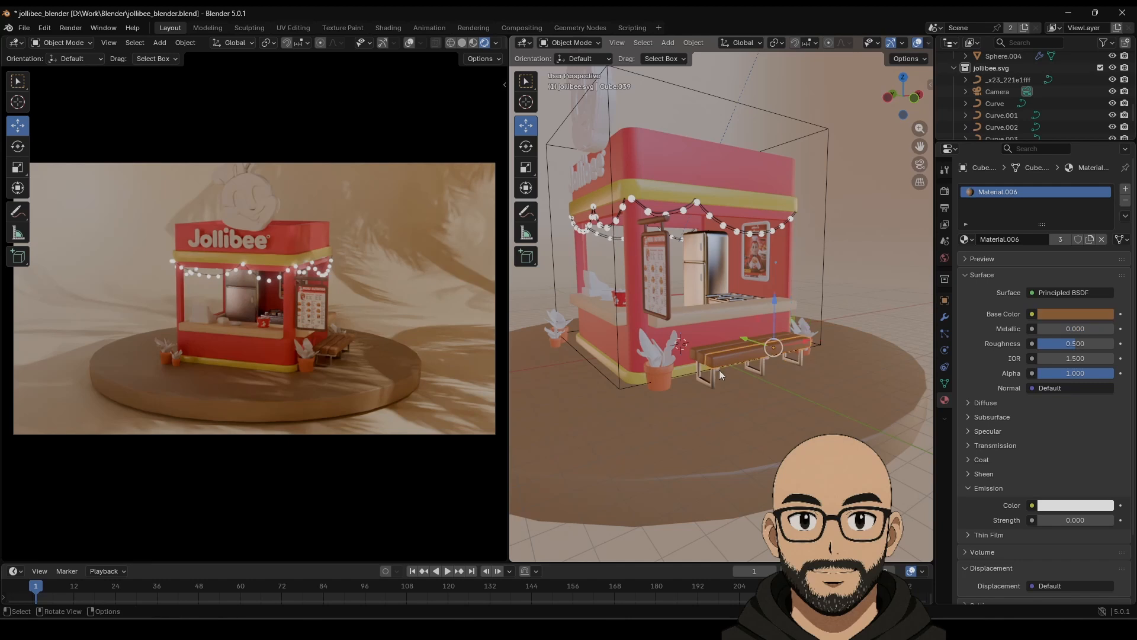
pyautogui.click(719, 371)
pyautogui.moveTo(716, 369); pyautogui.dragTo(716, 357, button='middle')
pyautogui.click(701, 321)
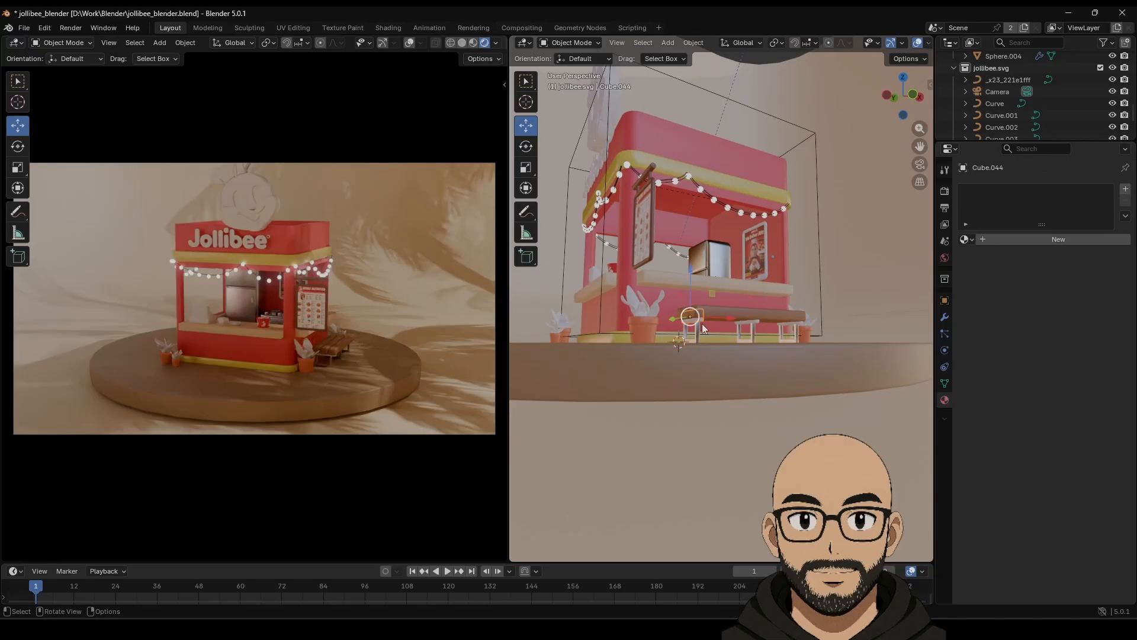
pyautogui.click(965, 238)
pyautogui.write('0')
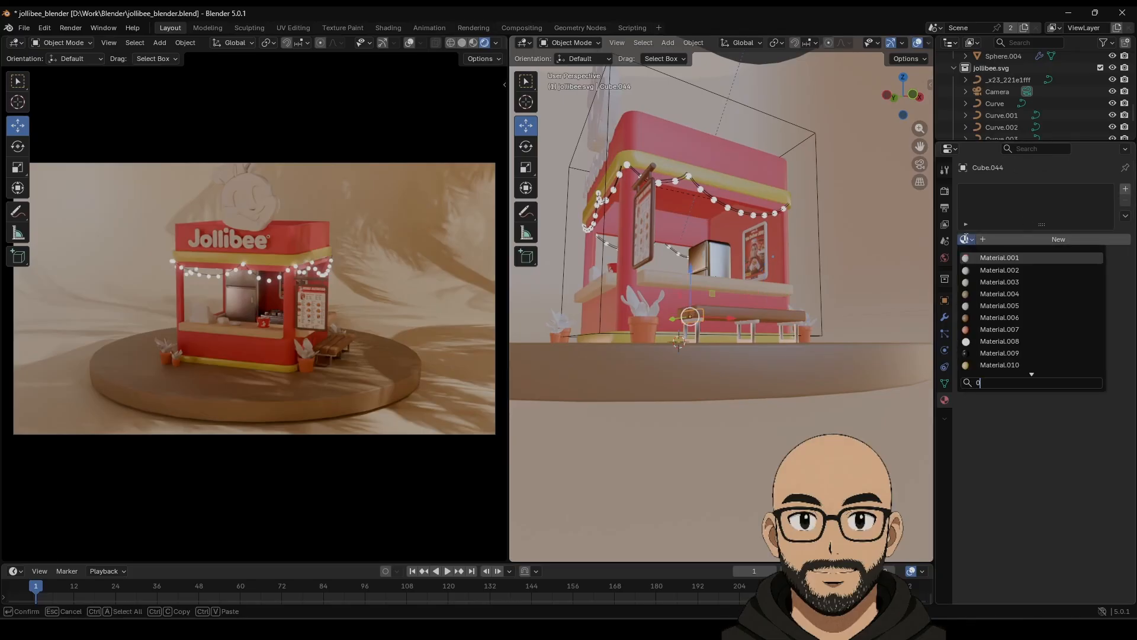
pyautogui.write('6')
pyautogui.press('Return')
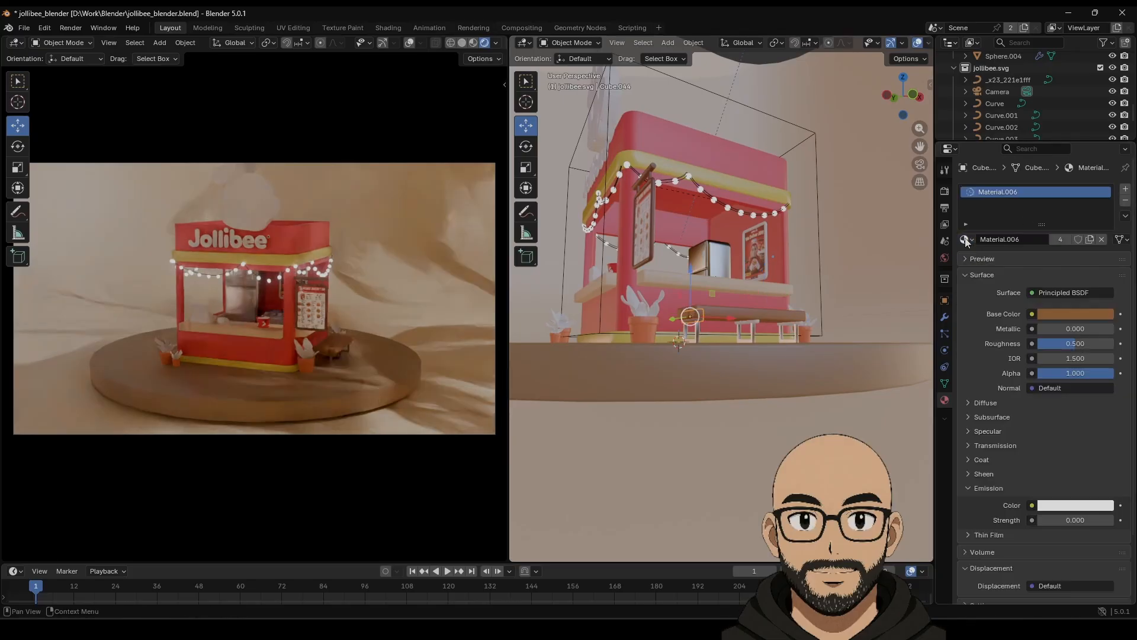
# Assign Material.006 to the middle support piece under the bench seat.
pyautogui.click(758, 321)
pyautogui.click(967, 239)
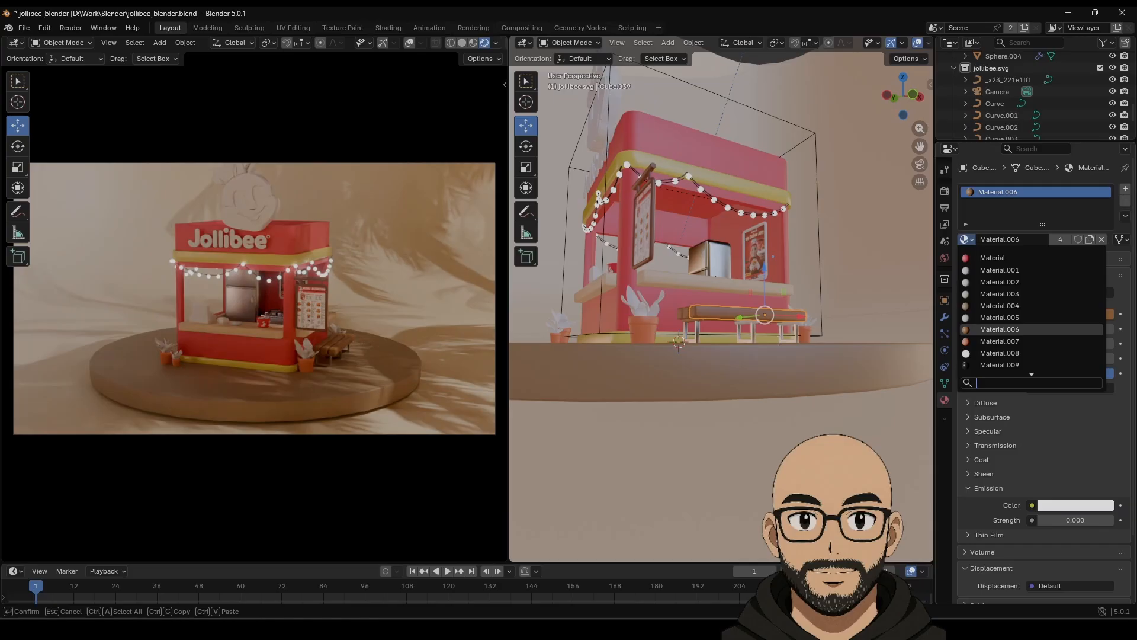
pyautogui.click(750, 324)
pyautogui.click(966, 240)
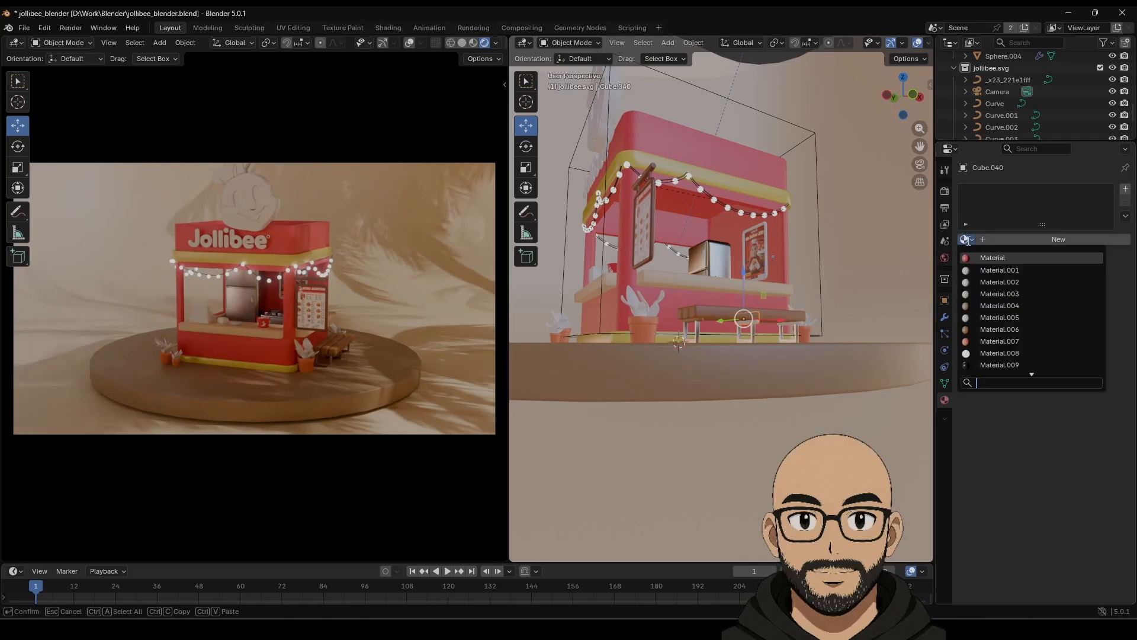
pyautogui.write('6')
pyautogui.press('Return')
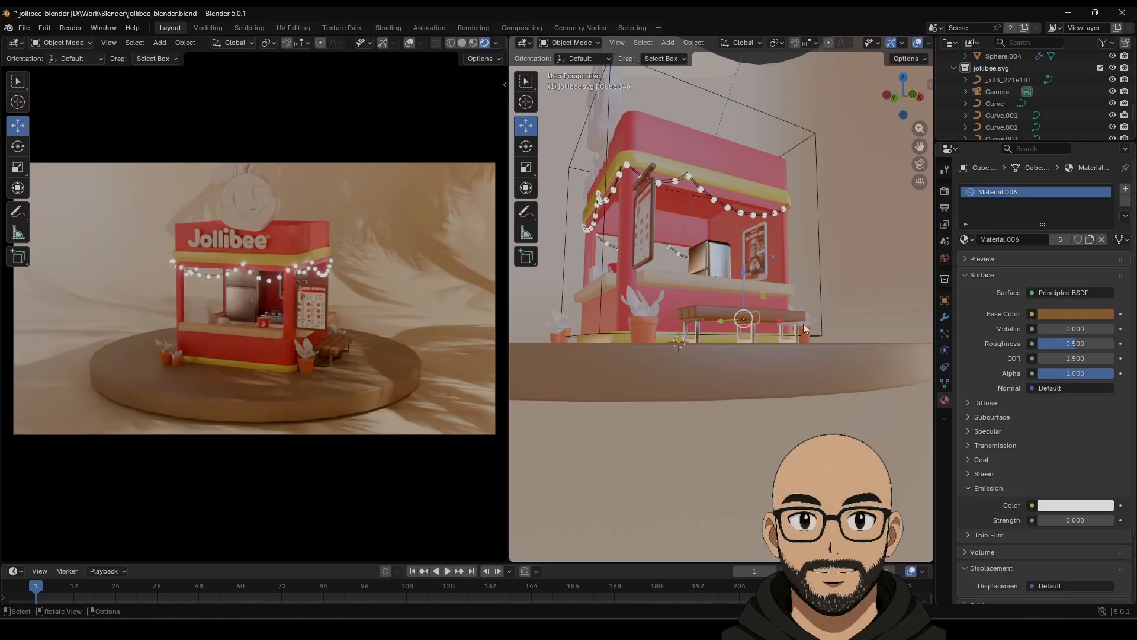
# Assign Material.006 to the support piece under the bench seat at the end farthest from the menu board.
pyautogui.click(803, 326)
pyautogui.click(966, 240)
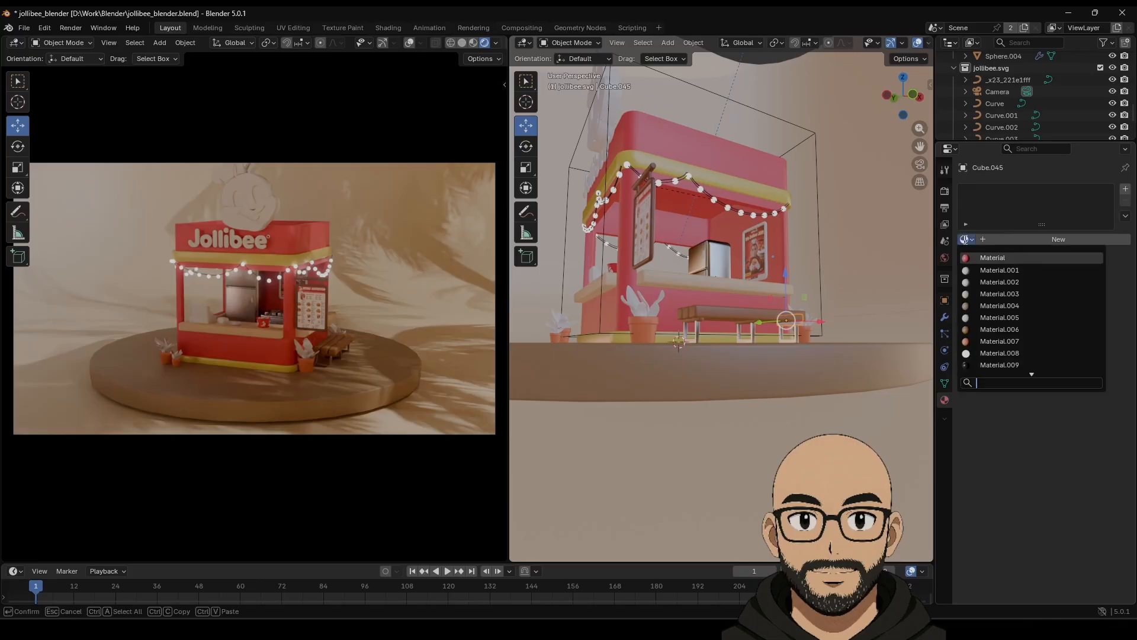
pyautogui.write('06')
pyautogui.press('Return')
pyautogui.click(725, 260)
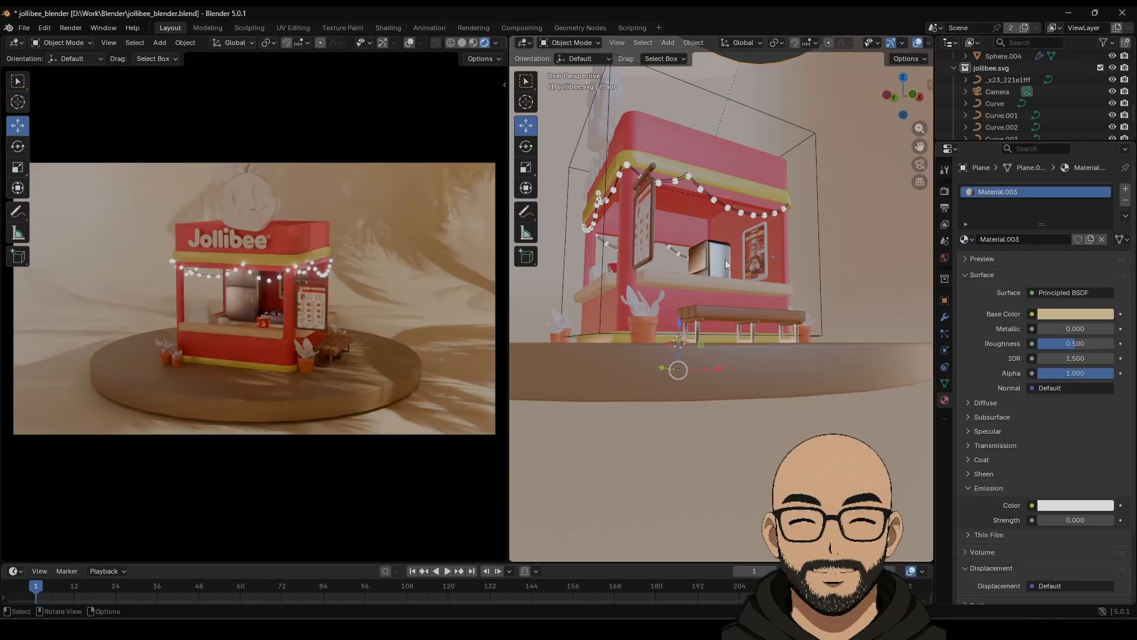
# Assign the metallic Material.015 to the upper body of the cash register on the counter.
pyautogui.moveTo(725, 260); pyautogui.dragTo(722, 276, button='middle')
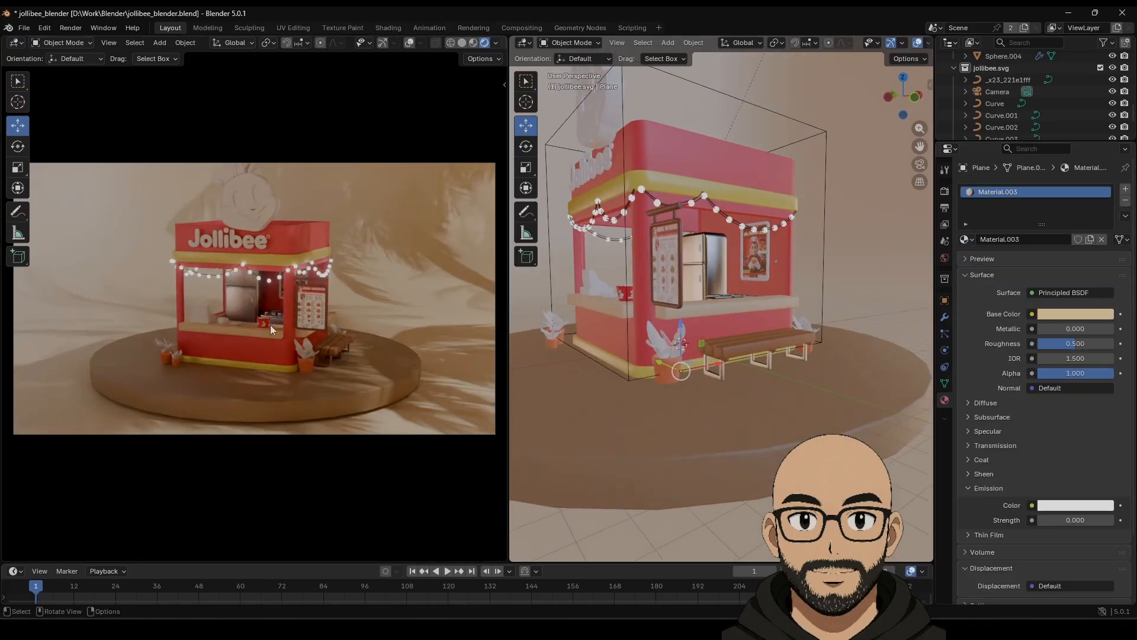
pyautogui.moveTo(270, 325); pyautogui.dragTo(203, 322, button='middle')
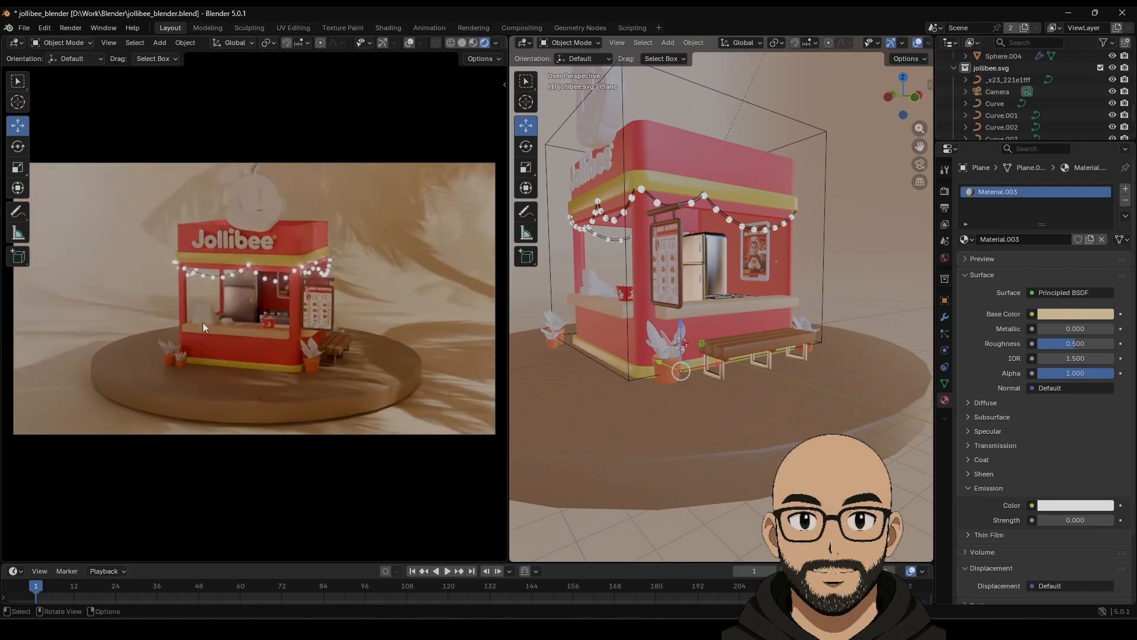
pyautogui.click(204, 314)
pyautogui.click(966, 239)
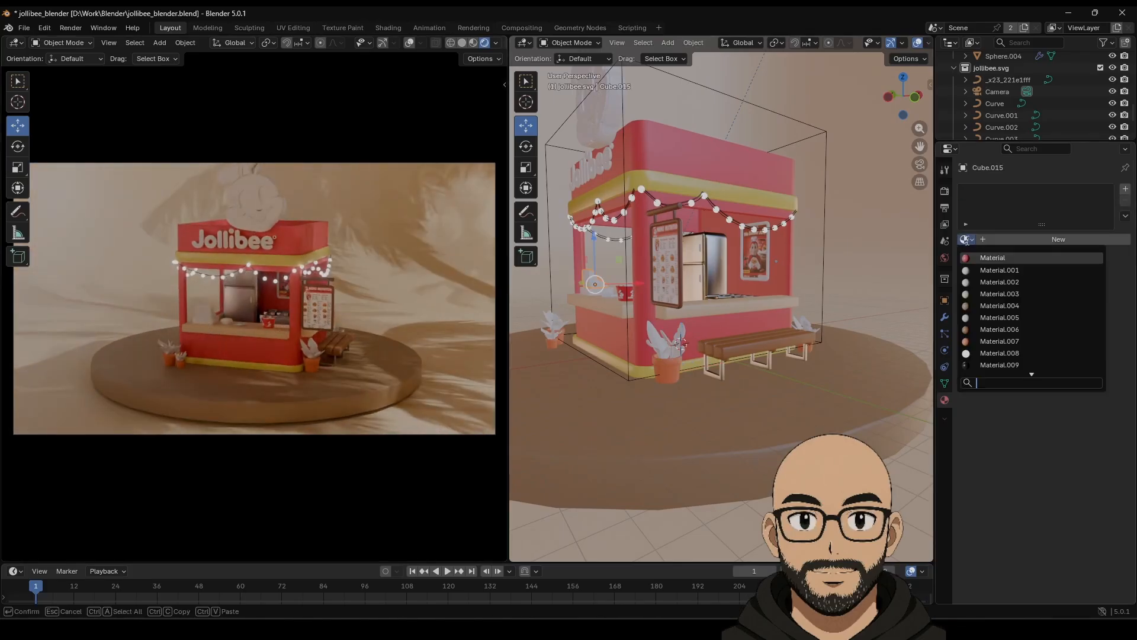
pyautogui.write('015')
pyautogui.press('Return')
# Create two new materials, in separate material slots, on the food box beside the cash register.
pyautogui.moveTo(610, 291); pyautogui.dragTo(762, 357, button='middle')
pyautogui.scroll(5, 678, 330)
pyautogui.scroll(4, 702, 349)
pyautogui.scroll(-2, 762, 357)
pyautogui.scroll(-3, 710, 367)
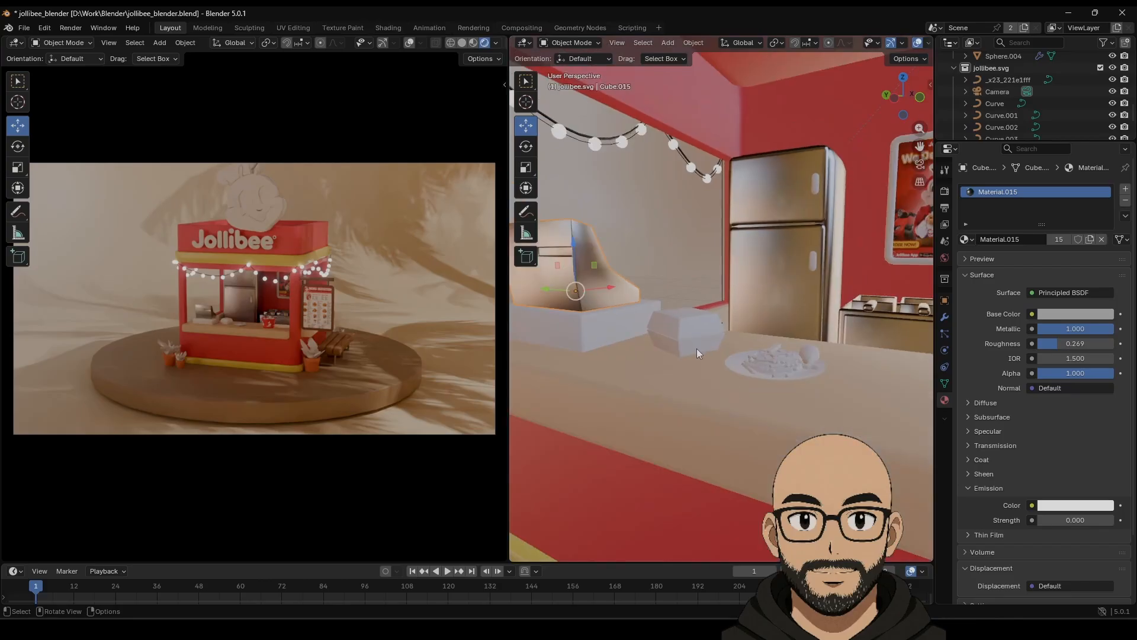
pyautogui.scroll(3, 696, 348)
pyautogui.click(677, 372)
pyautogui.click(1042, 240)
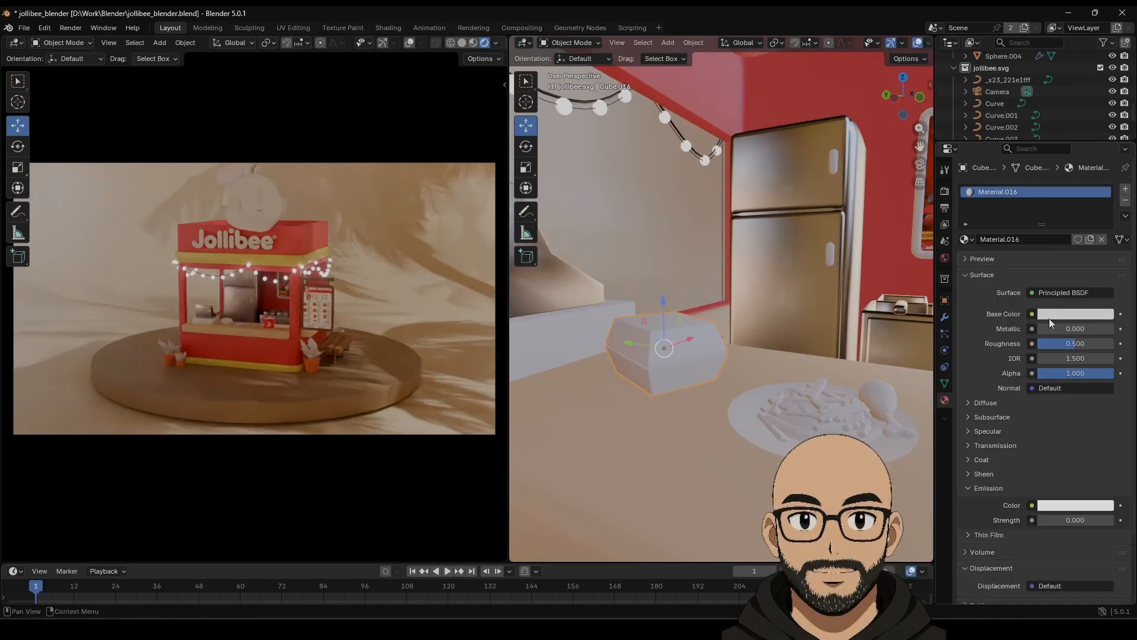
pyautogui.click(1127, 194)
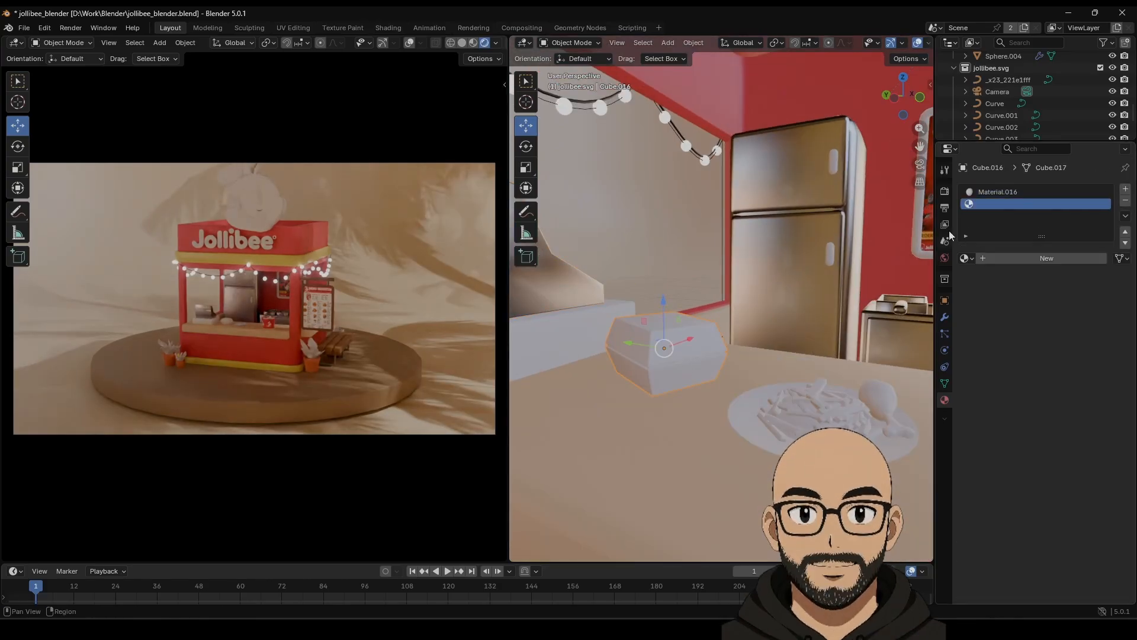
pyautogui.click(1030, 259)
# Open the food box's mesh in Edit Mode and show it close up from the top in solid shading.
pyautogui.moveTo(624, 345); pyautogui.dragTo(650, 408, button='middle')
pyautogui.press('Tab')
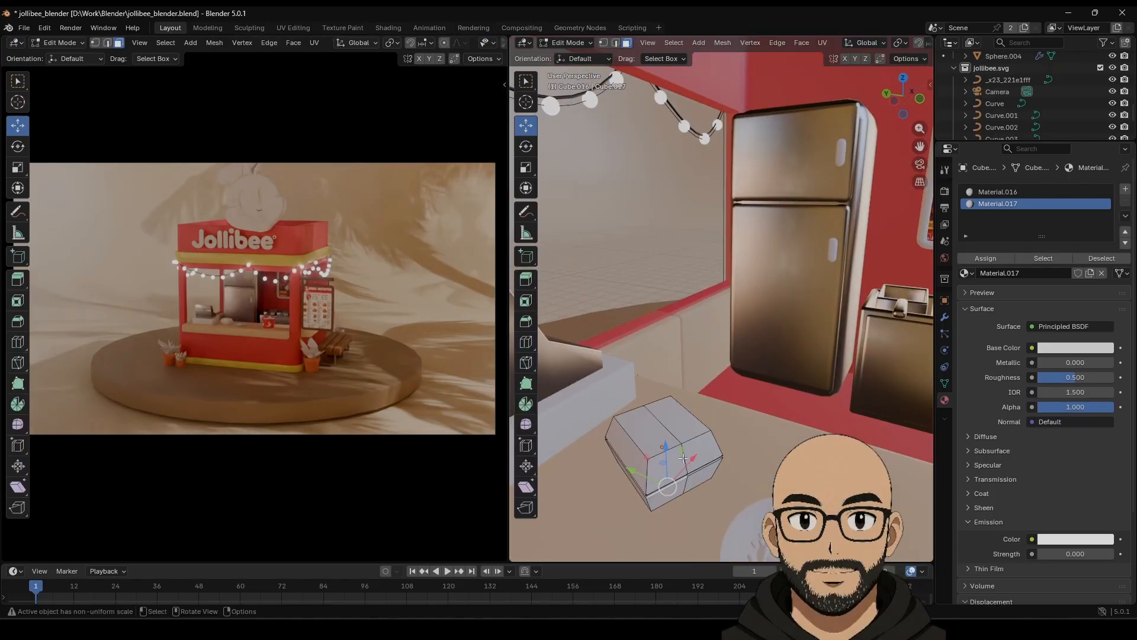
pyautogui.click(885, 95)
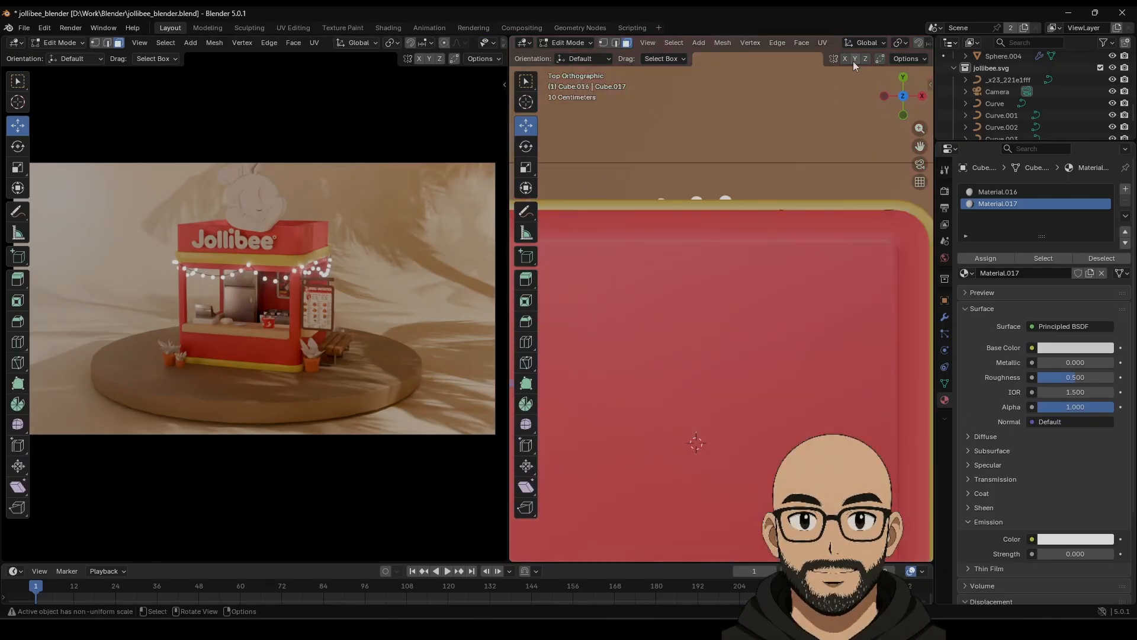
pyautogui.moveTo(853, 47); pyautogui.dragTo(693, 45, button='middle')
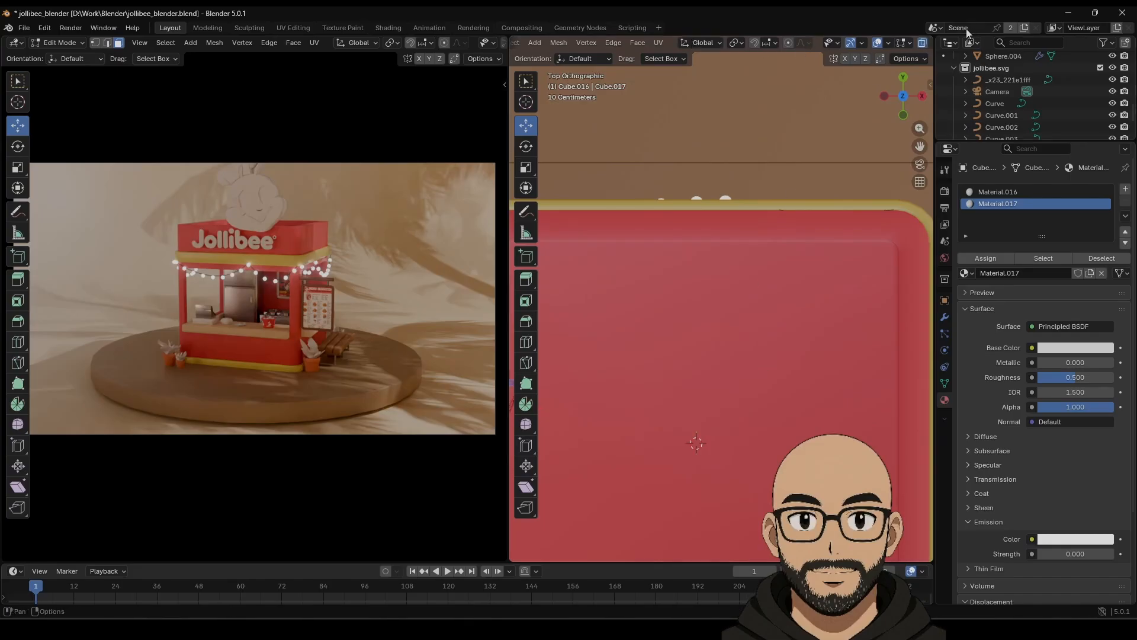
pyautogui.moveTo(915, 44); pyautogui.dragTo(855, 44, button='middle')
pyautogui.click(889, 43)
pyautogui.keyDown('shift'); pyautogui.moveTo(761, 419); pyautogui.dragTo(742, 149, button='middle'); pyautogui.keyUp('shift')
pyautogui.keyDown('shift'); pyautogui.moveTo(740, 361); pyautogui.dragTo(721, 261, button='middle'); pyautogui.keyUp('shift')
pyautogui.keyDown('shift'); pyautogui.moveTo(640, 276); pyautogui.dragTo(791, 362, button='middle'); pyautogui.keyUp('shift')
pyautogui.keyDown('shift'); pyautogui.moveTo(716, 333); pyautogui.dragTo(738, 414, button='middle'); pyautogui.keyUp('shift')
pyautogui.keyDown('shift'); pyautogui.moveTo(705, 306); pyautogui.dragTo(721, 357, button='middle'); pyautogui.keyUp('shift')
pyautogui.press('KP_7')
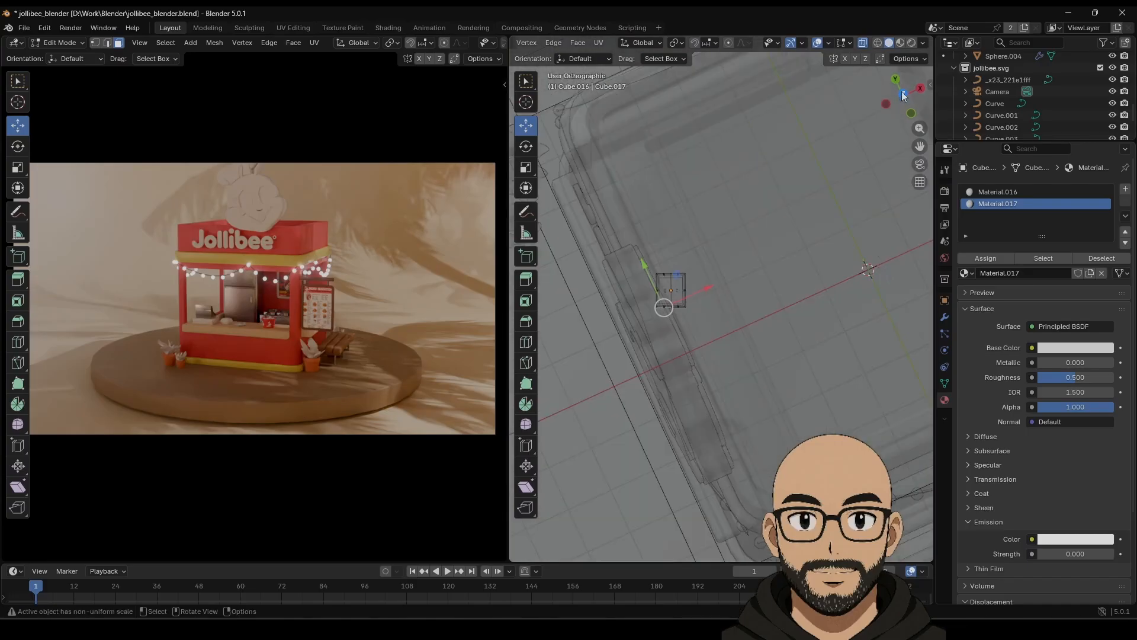
pyautogui.scroll(3, 713, 367)
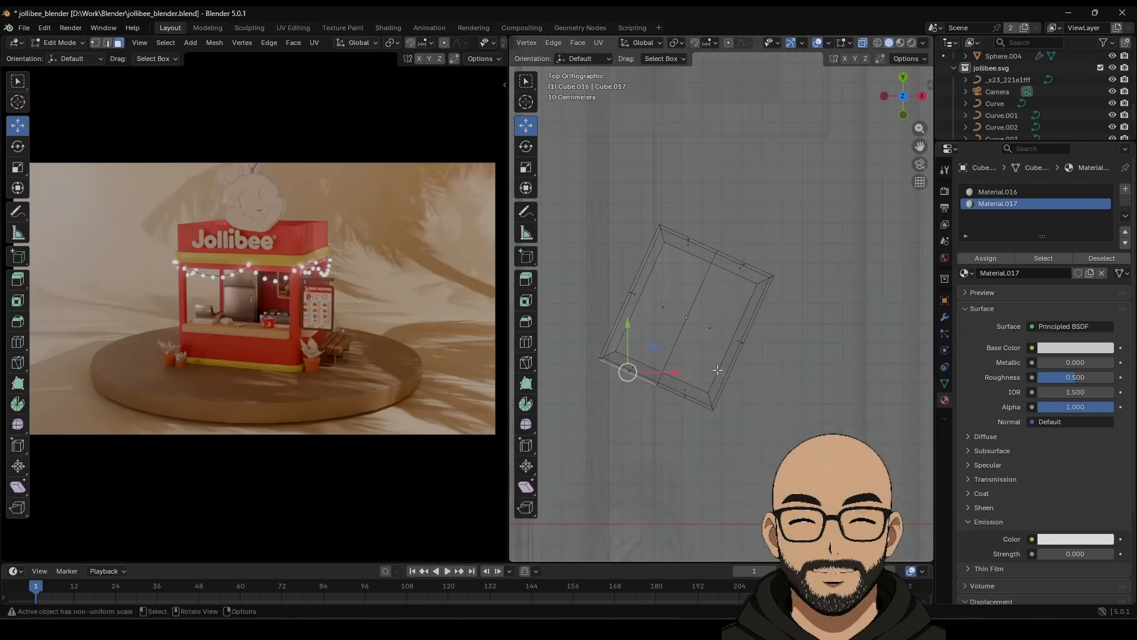
# Select all faces of the food box's half nearest the cash register and assign Material.016 to them.
pyautogui.click(613, 298)
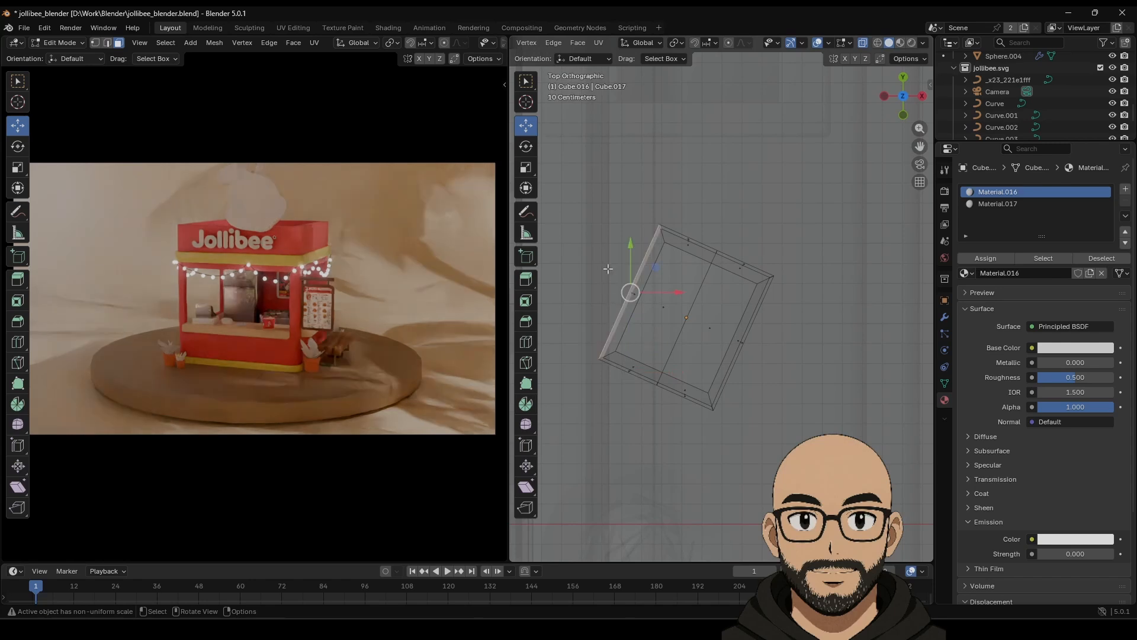
pyautogui.keyDown('shift'); pyautogui.click(671, 321); pyautogui.keyUp('shift')
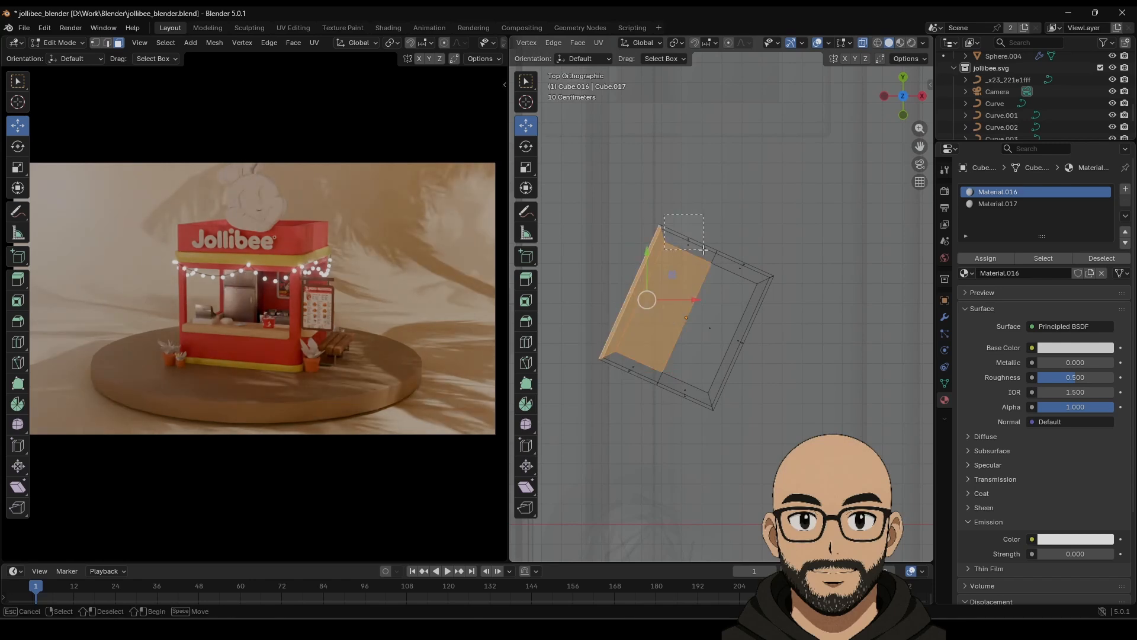
pyautogui.keyDown('shift'); pyautogui.moveTo(703, 250); pyautogui.dragTo(703, 251); pyautogui.keyUp('shift')
pyautogui.keyDown('shift'); pyautogui.moveTo(608, 356); pyautogui.dragTo(656, 389); pyautogui.keyUp('shift')
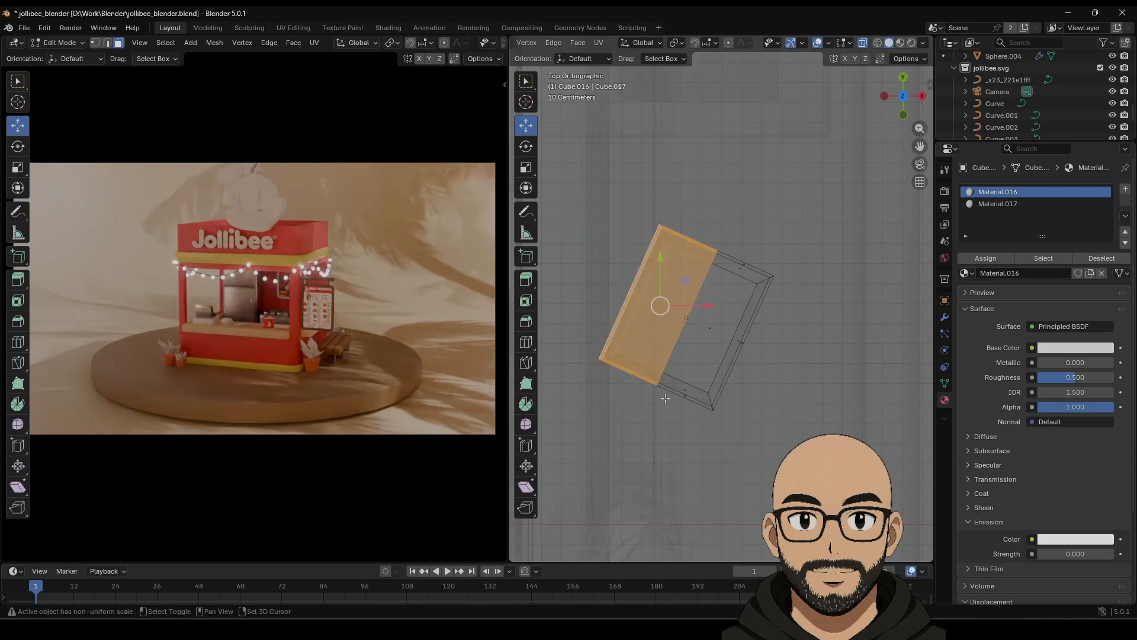
pyautogui.click(990, 257)
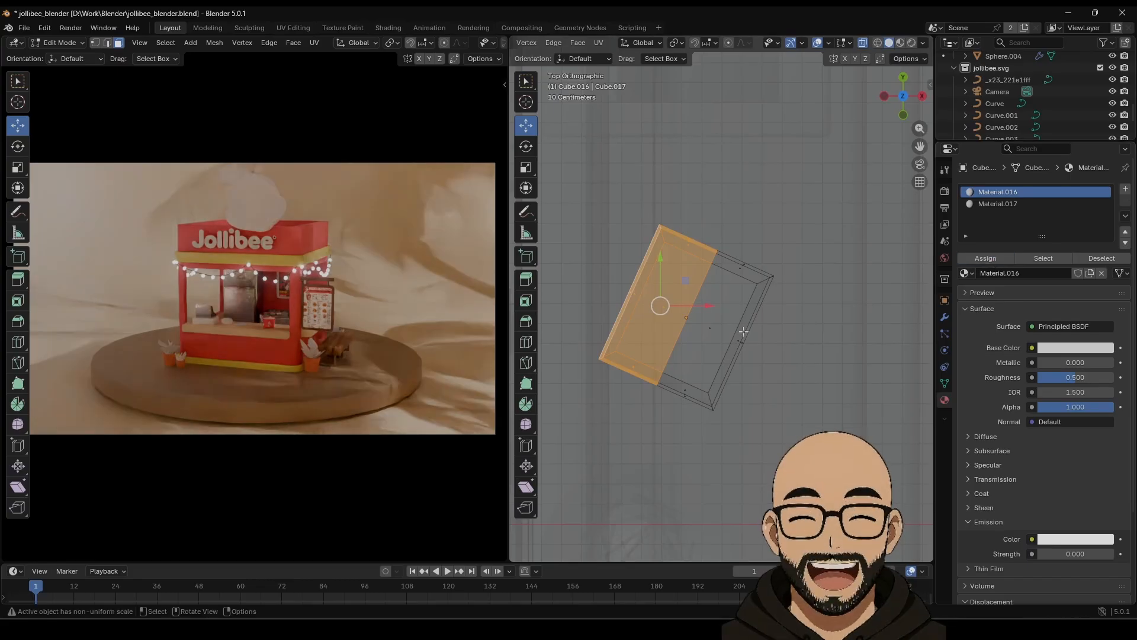
# Assign Material.017 to all faces of the food box's other half and return to Object Mode.
pyautogui.click(774, 298)
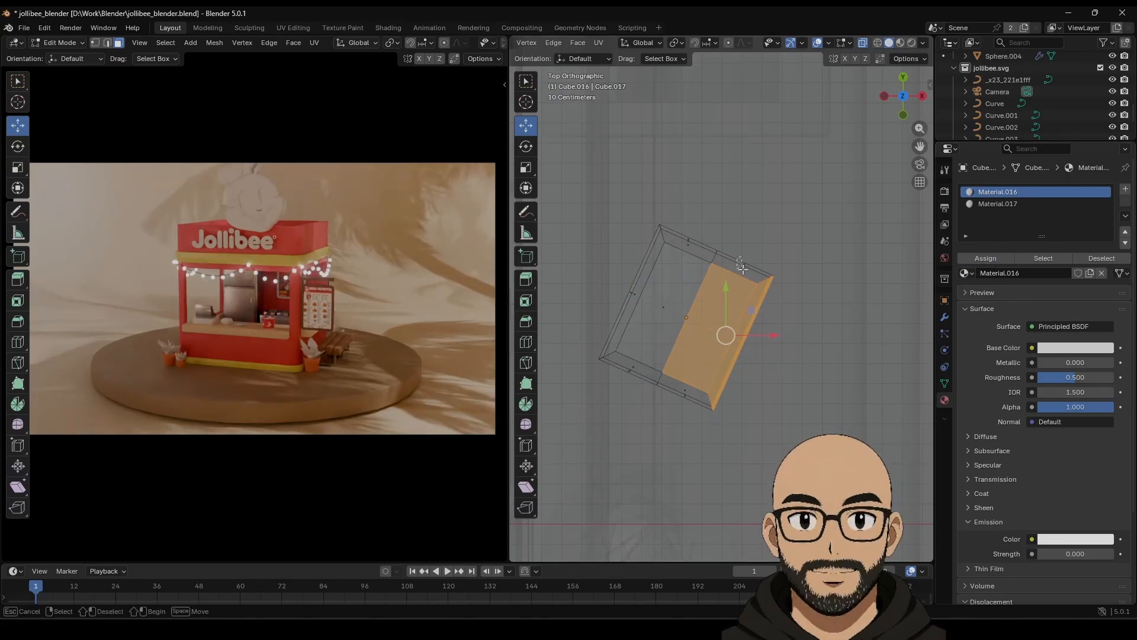
pyautogui.keyDown('shift'); pyautogui.moveTo(743, 269); pyautogui.dragTo(745, 276); pyautogui.keyUp('shift')
pyautogui.keyDown('shift'); pyautogui.moveTo(680, 382); pyautogui.dragTo(692, 403); pyautogui.keyUp('shift')
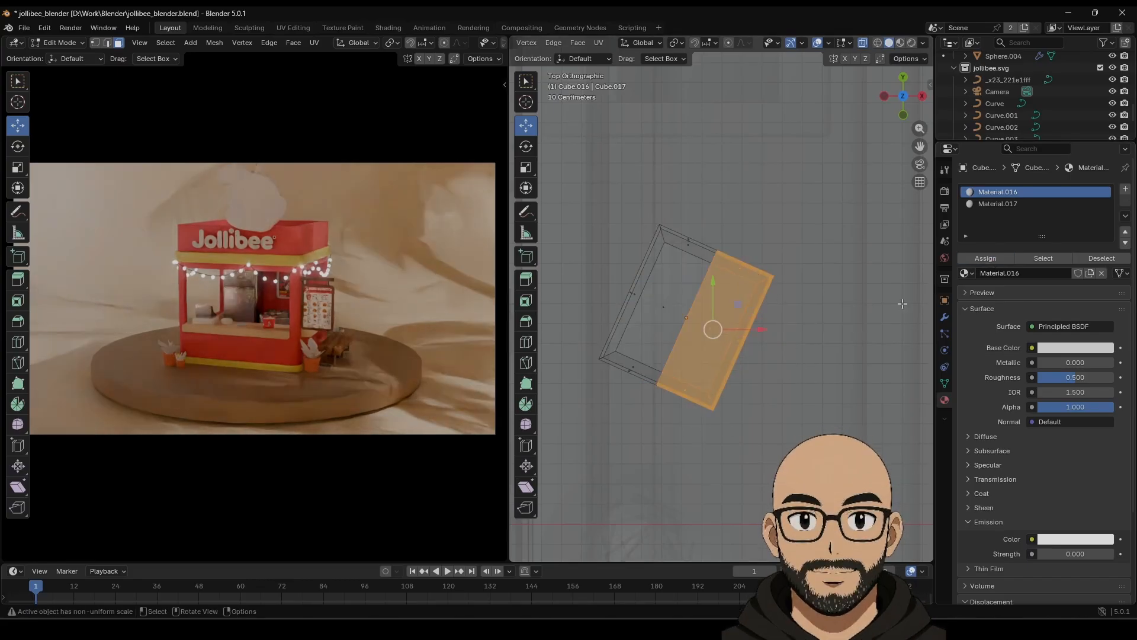
pyautogui.click(998, 204)
pyautogui.click(990, 258)
pyautogui.press('Tab')
# Switch the viewport to Material Preview and set Material.016's base color to red, about #E73732.
pyautogui.moveTo(681, 355); pyautogui.dragTo(769, 265, button='middle')
pyautogui.click(900, 42)
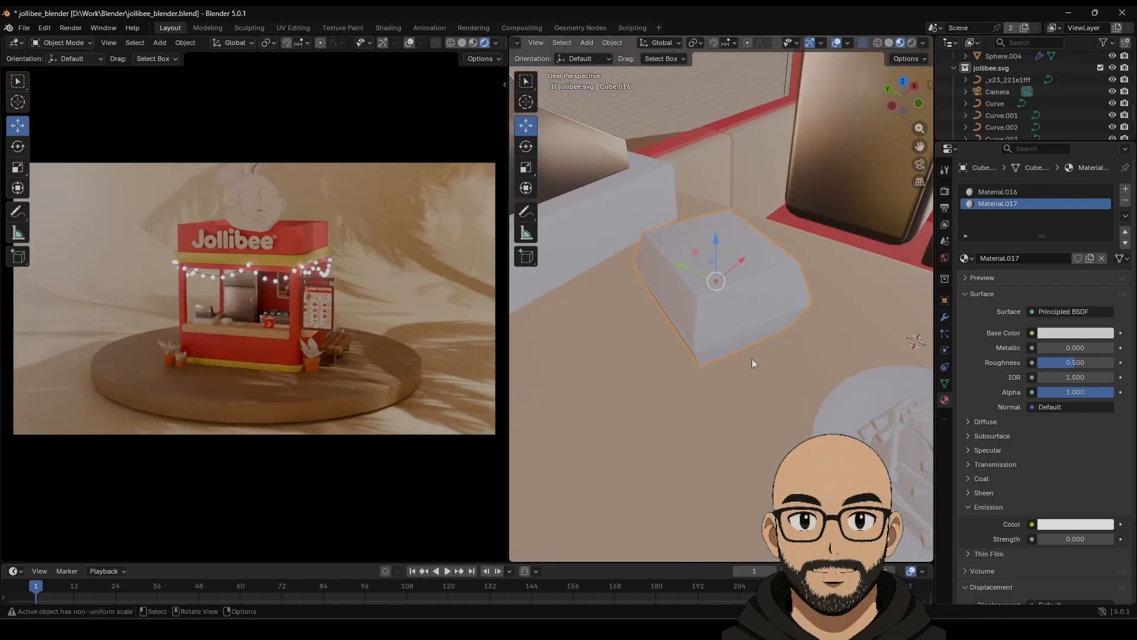
pyautogui.click(1012, 196)
pyautogui.click(1075, 333)
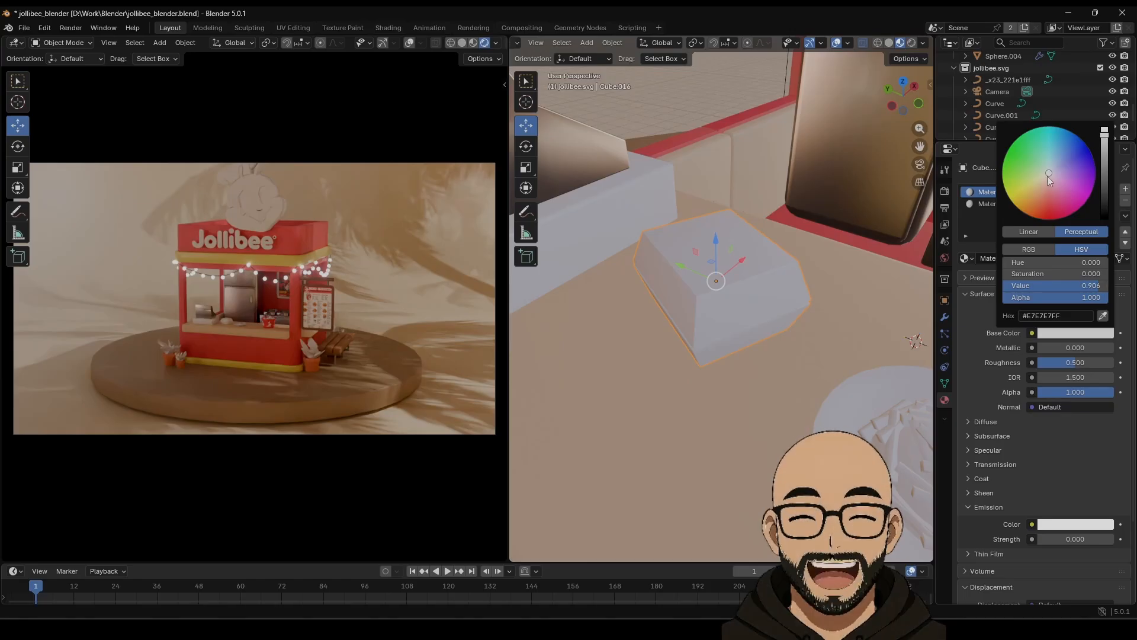
pyautogui.moveTo(1047, 176); pyautogui.dragTo(1047, 210)
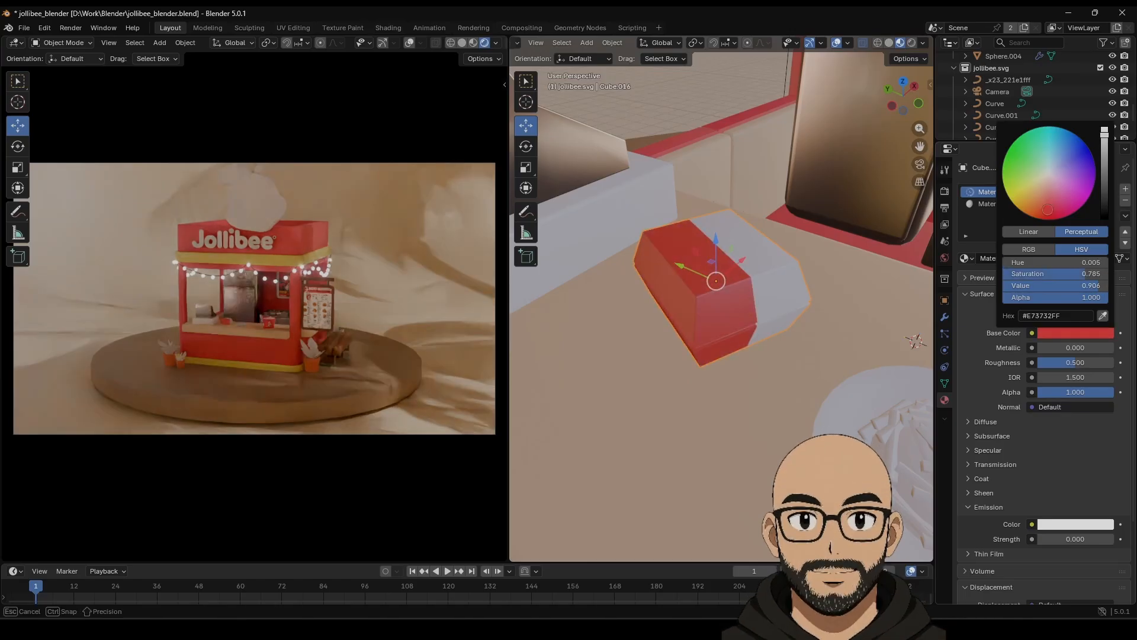
# Set the base color of the food box's Material.017 to yellow, about #E7C01C.
pyautogui.click(995, 203)
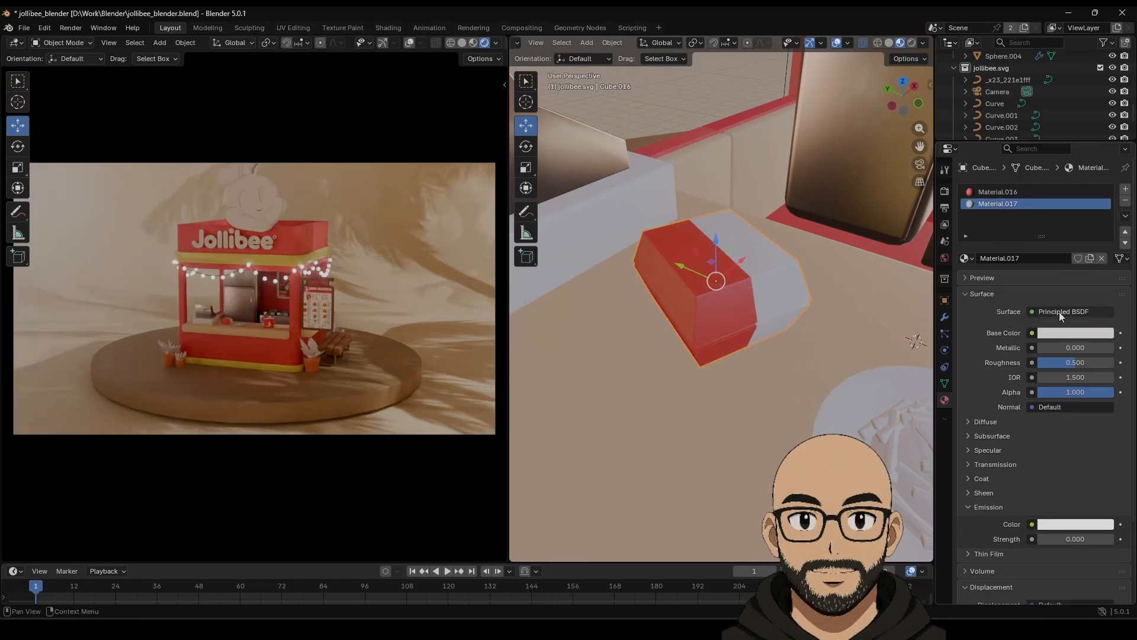
pyautogui.click(1060, 334)
pyautogui.moveTo(1052, 178)
pyautogui.mouseDown()
pyautogui.moveTo(1046, 203)
pyautogui.moveTo(1021, 191)
pyautogui.mouseUp()
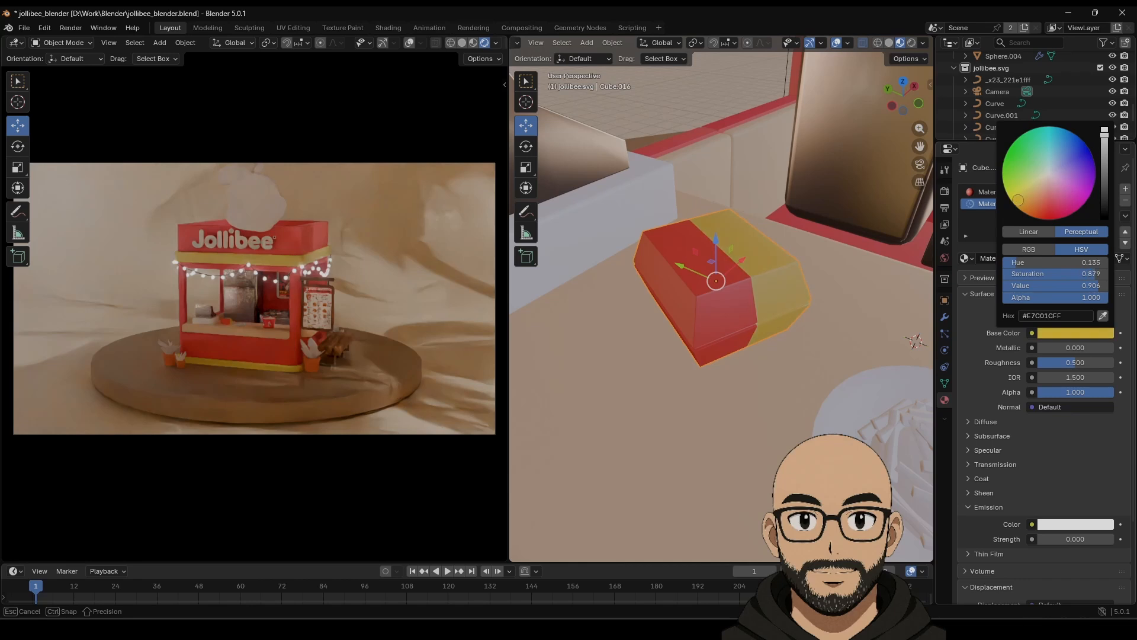
# Apply the scale of the cash register's base and set its Bevel amount to 0.1 m.
pyautogui.scroll(5, 223, 339)
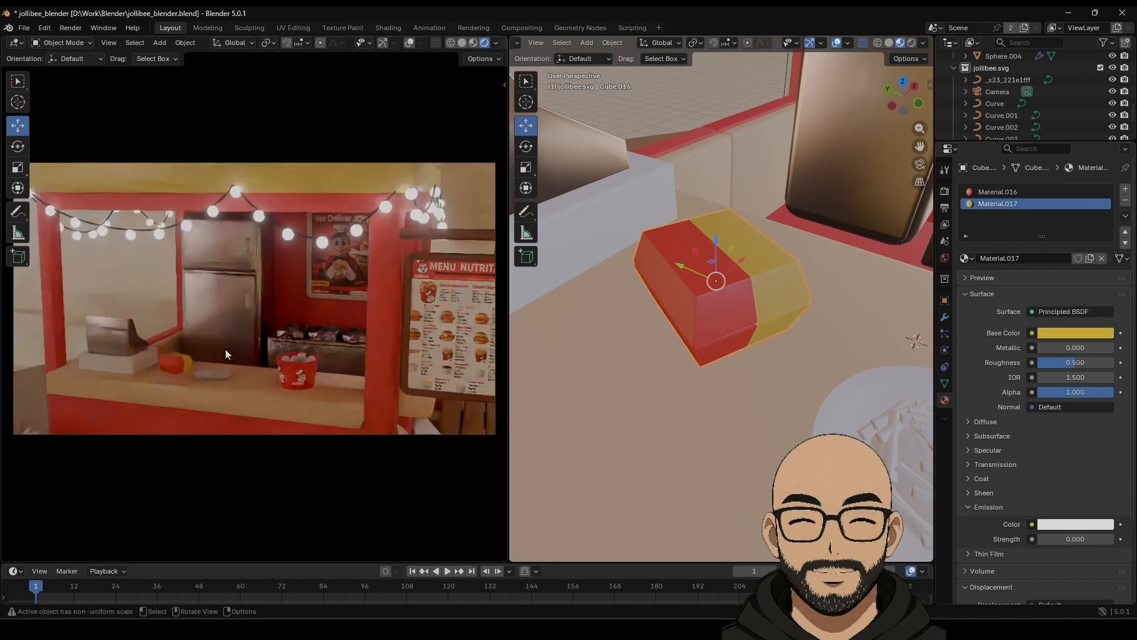
pyautogui.scroll(-5, 184, 404)
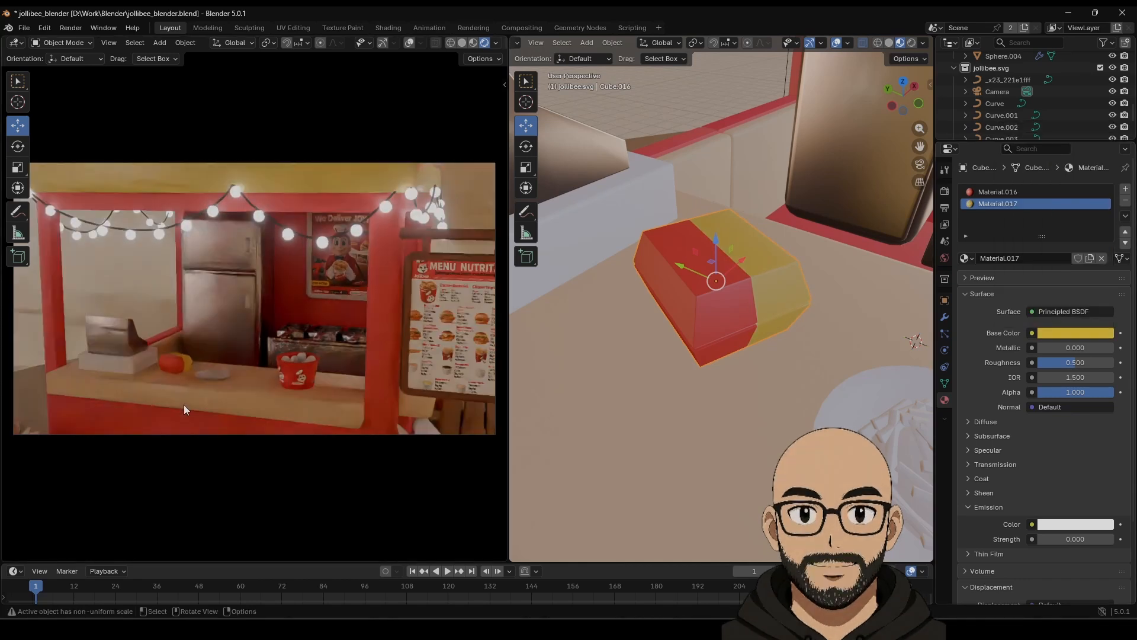
pyautogui.scroll(5, 184, 404)
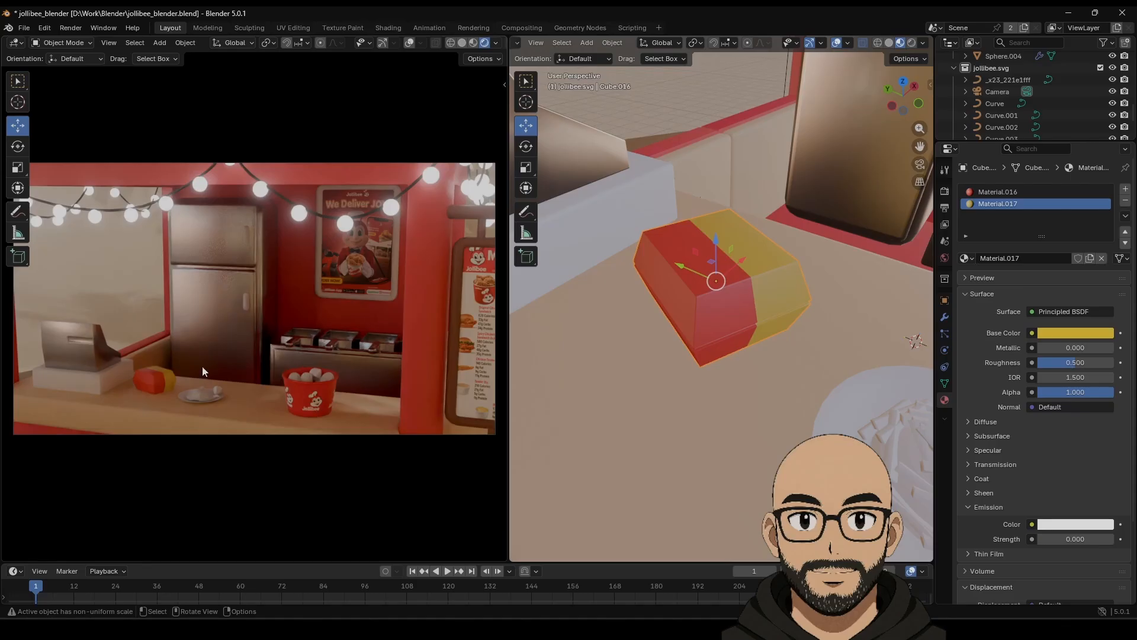
pyautogui.click(92, 381)
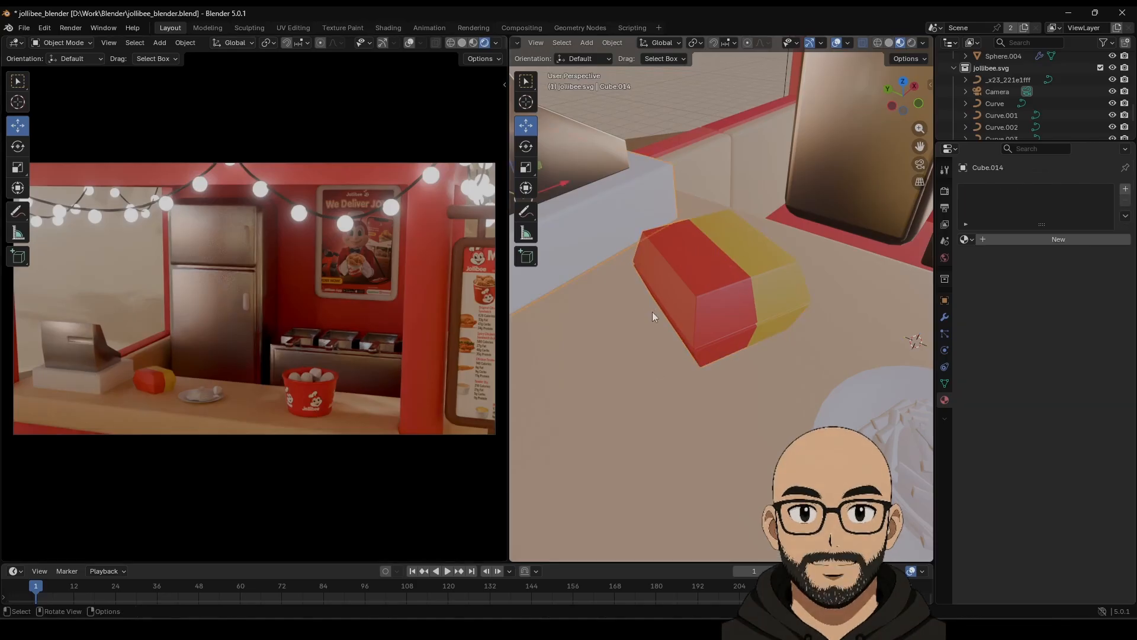
pyautogui.scroll(-2, 652, 311)
pyautogui.moveTo(639, 327); pyautogui.dragTo(698, 301, button='middle')
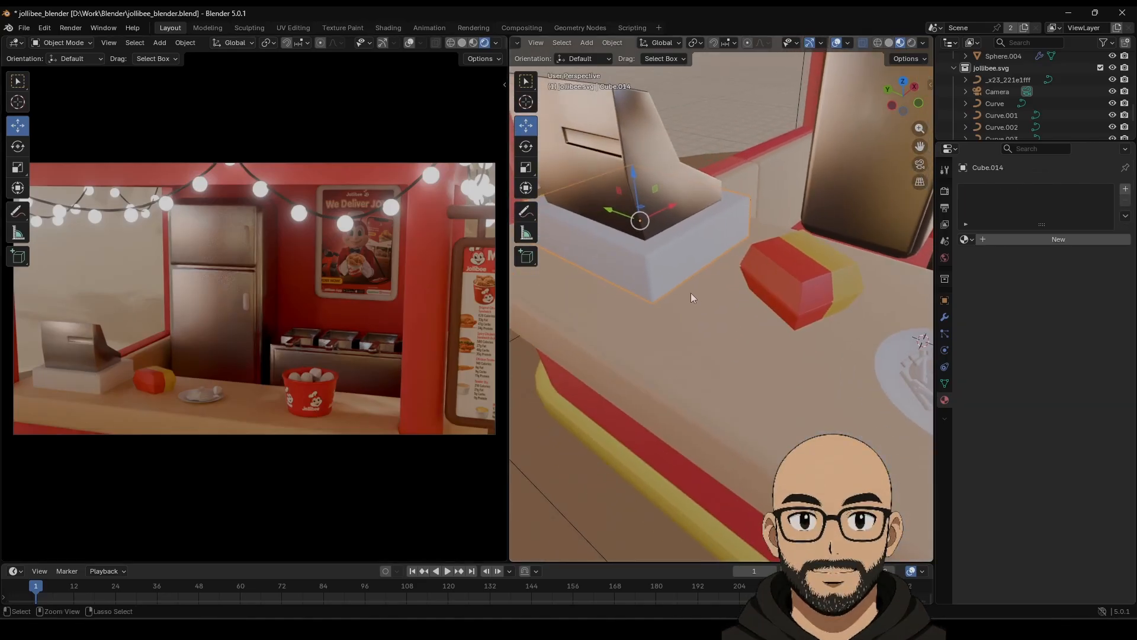
pyautogui.hotkey('ctrl', 'a')
pyautogui.click(672, 293)
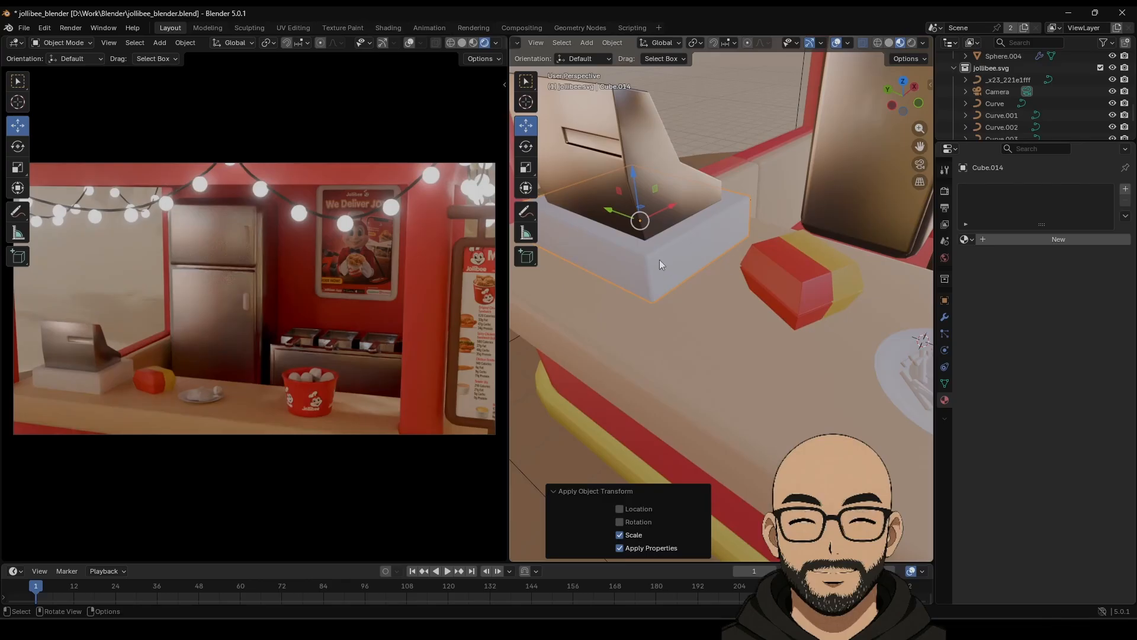
pyautogui.click(670, 264)
pyautogui.click(945, 317)
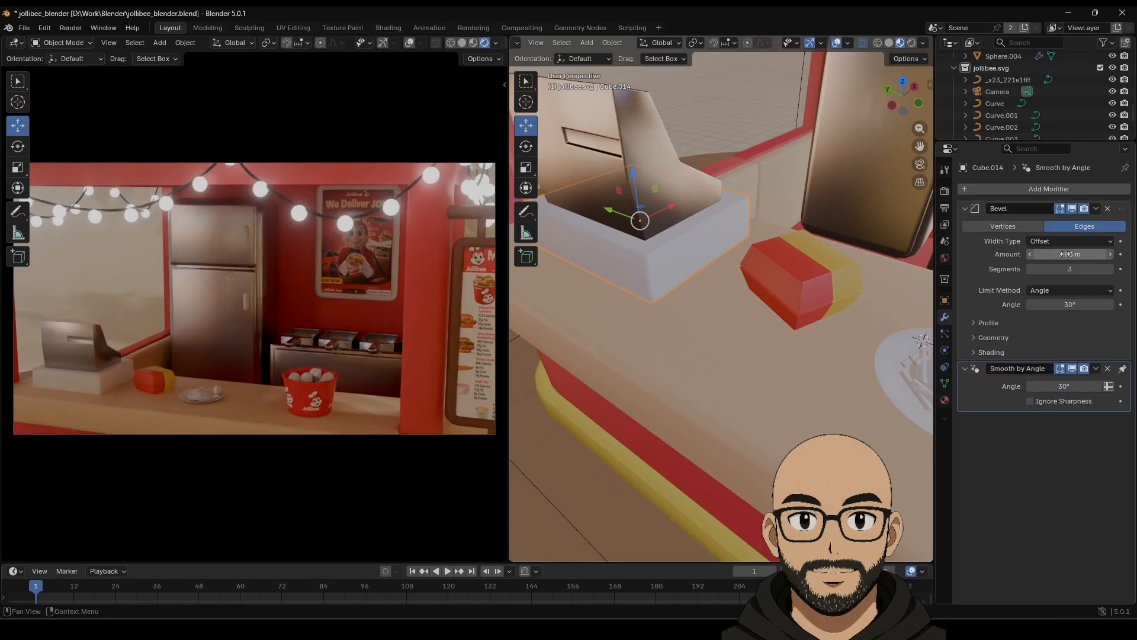
pyautogui.moveTo(1069, 254); pyautogui.dragTo(1057, 254)
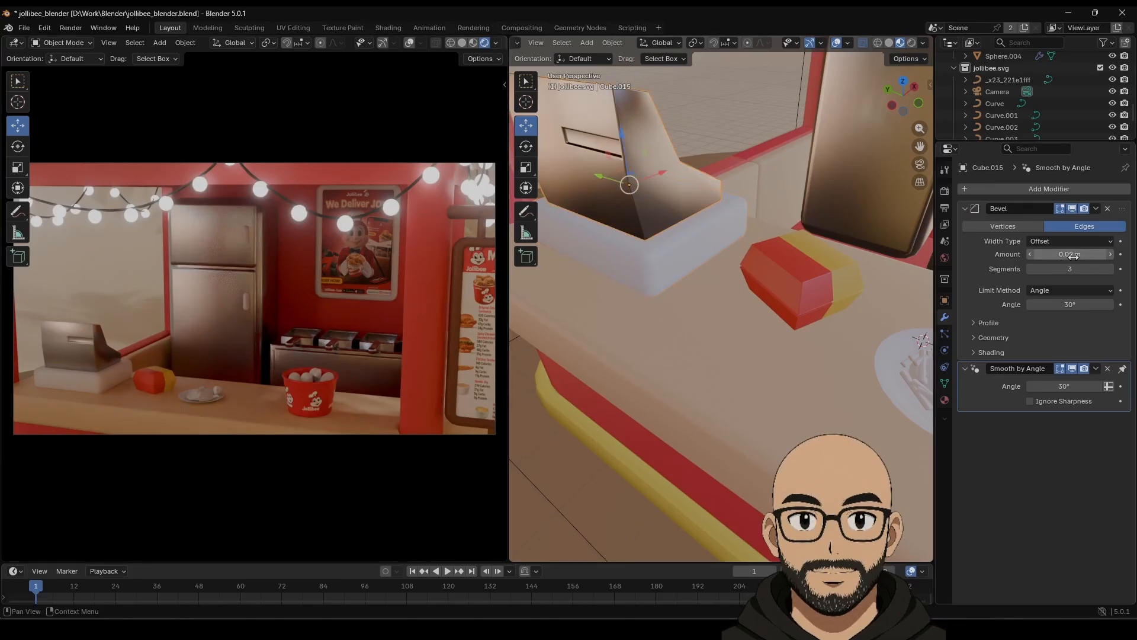
# Set the cash register body's Bevel amount to 0.47 m, try 46 segments and undo the segment change.
pyautogui.moveTo(1069, 254)
pyautogui.mouseDown()
pyautogui.moveTo(1102, 253)
pyautogui.moveTo(1064, 254)
pyautogui.mouseUp()
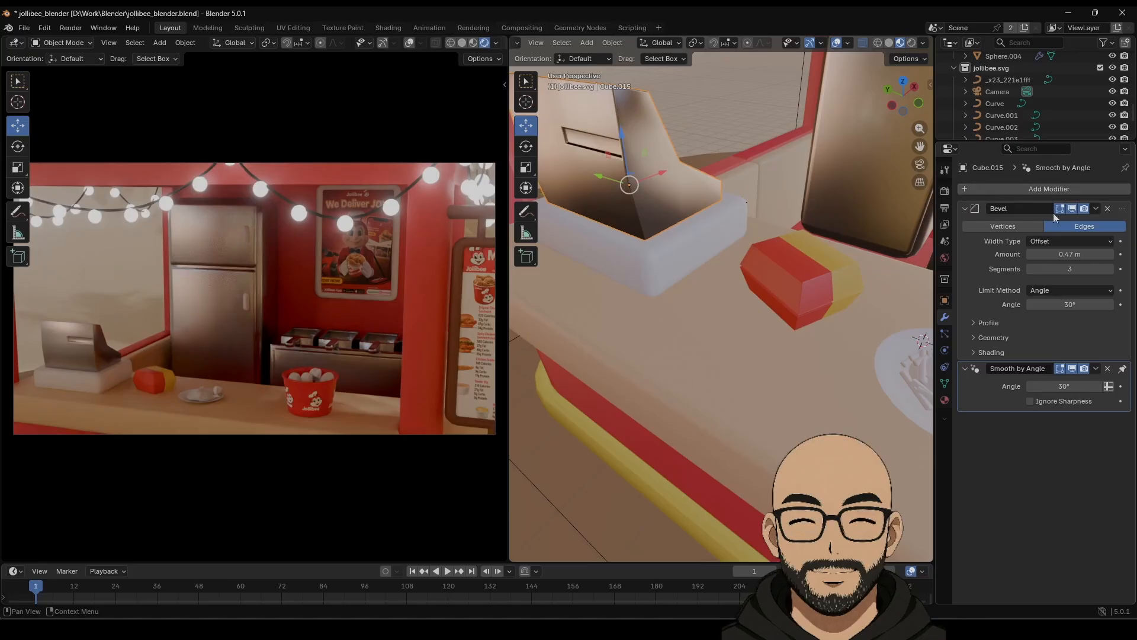
pyautogui.moveTo(1074, 269); pyautogui.dragTo(1093, 269)
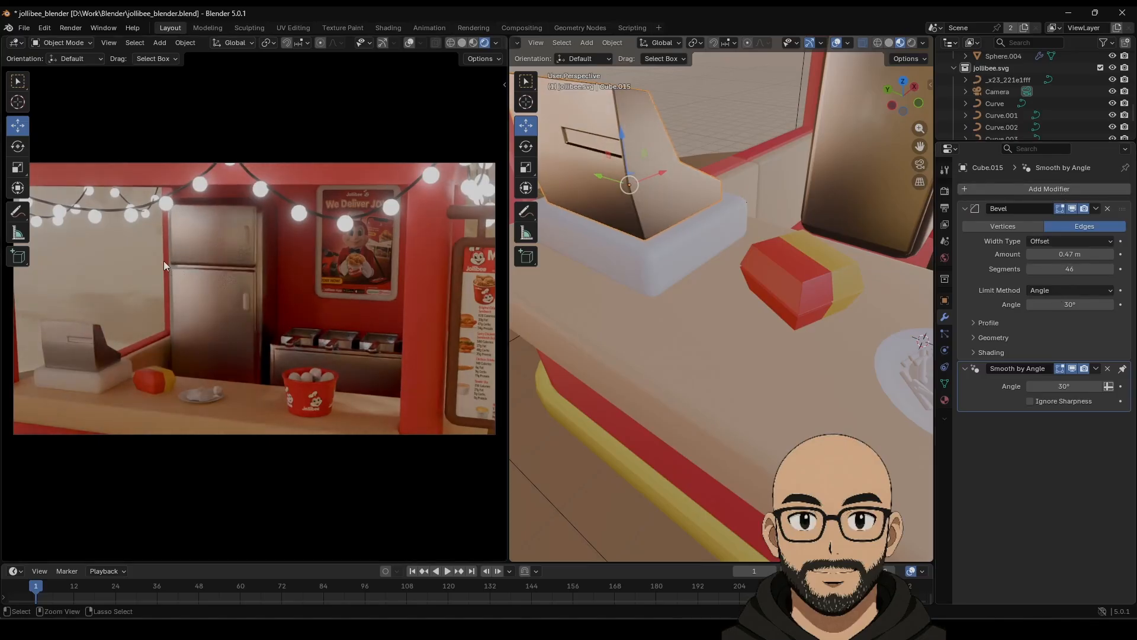
pyautogui.hotkey('ctrl', 'z')
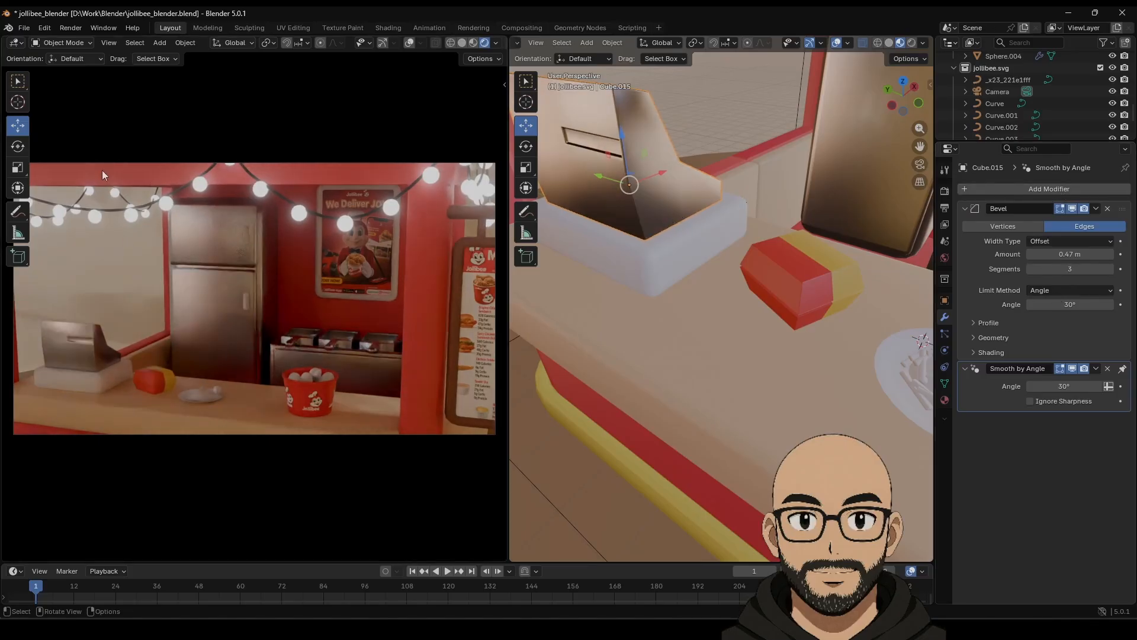
# Try a Subdivision modifier at viewport level 2 above the cash register body's Bevel, and return the Bevel to first place.
pyautogui.click(1000, 188)
pyautogui.moveTo(980, 186)
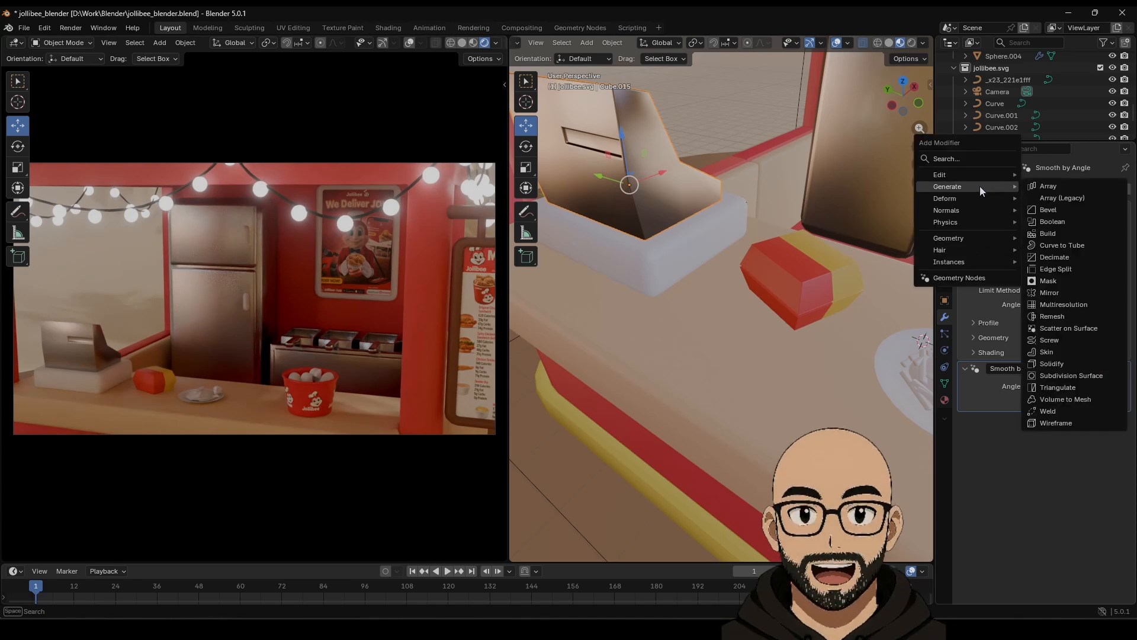
pyautogui.click(1069, 374)
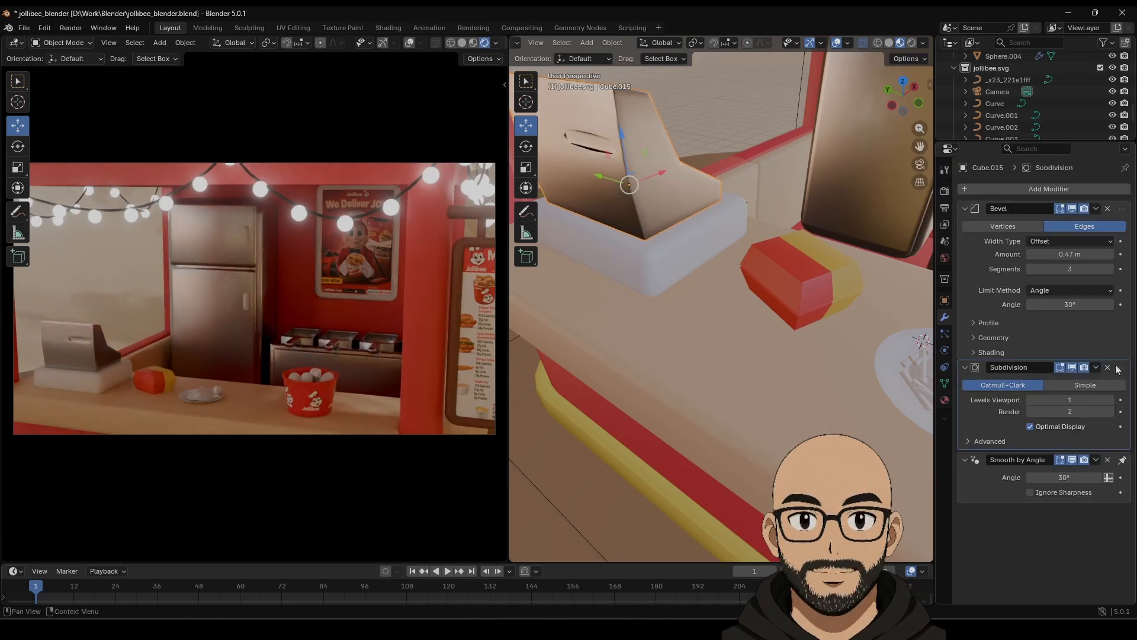
pyautogui.moveTo(1117, 369); pyautogui.dragTo(1119, 206)
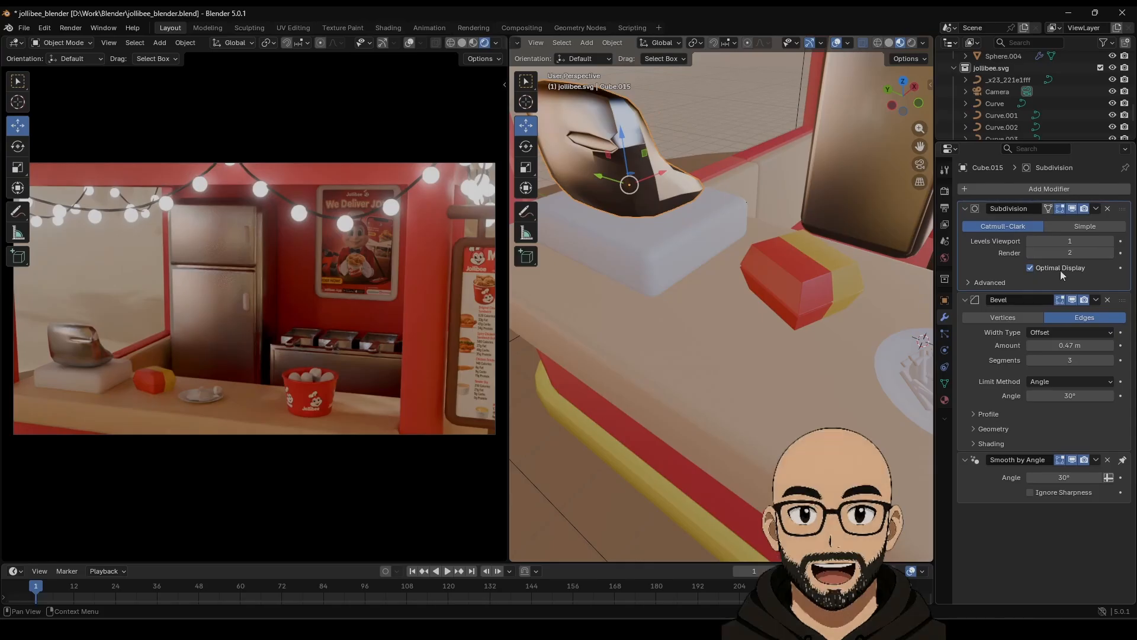
pyautogui.click(1110, 241)
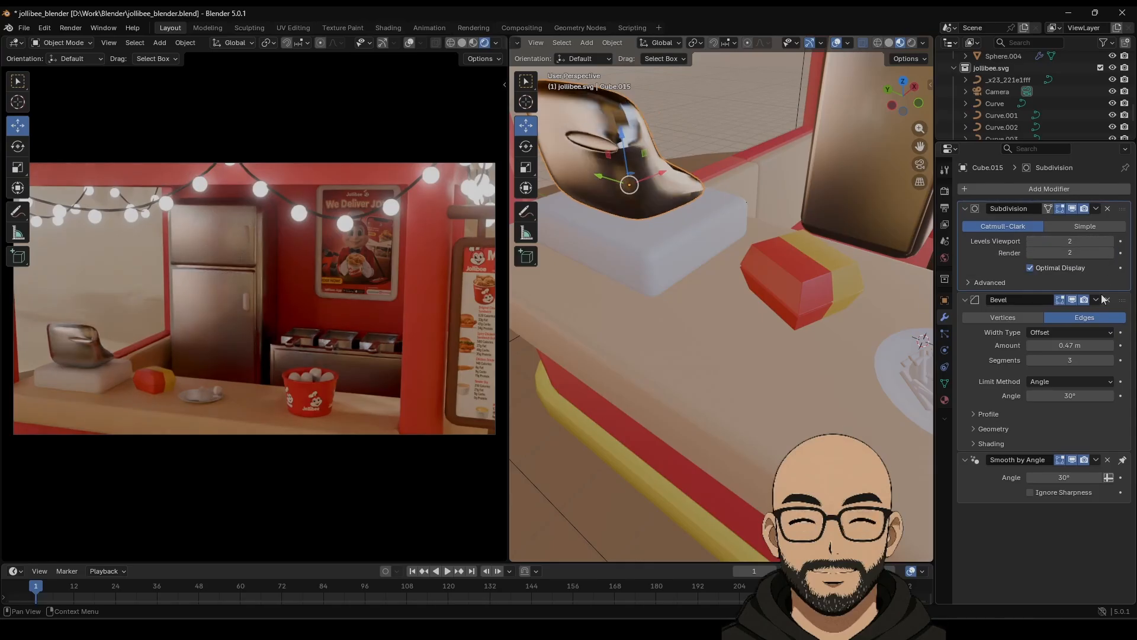
pyautogui.moveTo(1122, 300); pyautogui.dragTo(1121, 208)
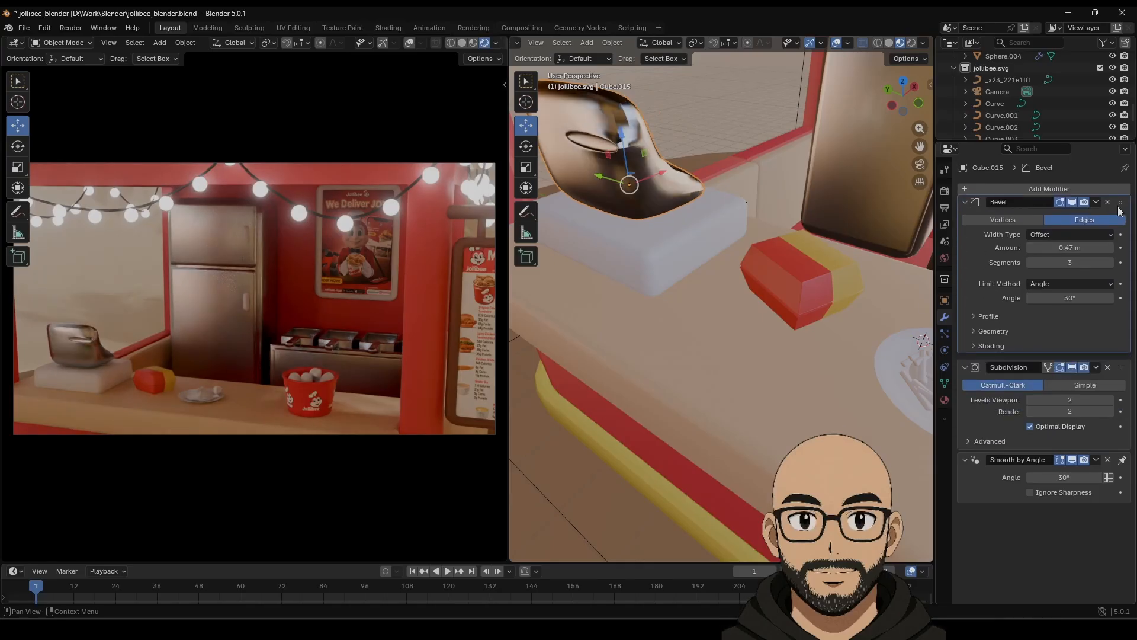
# Set the cash register body's Bevel amount to 0.23 m and remove its Subdivision modifier.
pyautogui.click(1069, 254)
pyautogui.moveTo(1069, 255)
pyautogui.mouseDown()
pyautogui.moveTo(1041, 254)
pyautogui.moveTo(1055, 254)
pyautogui.mouseUp()
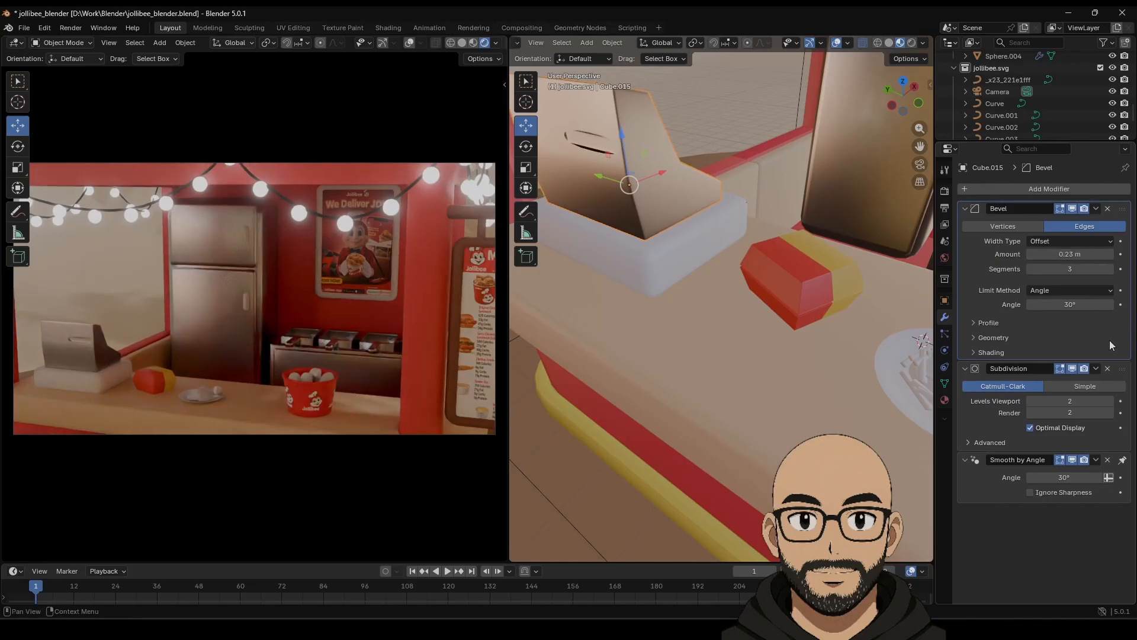
pyautogui.click(1107, 368)
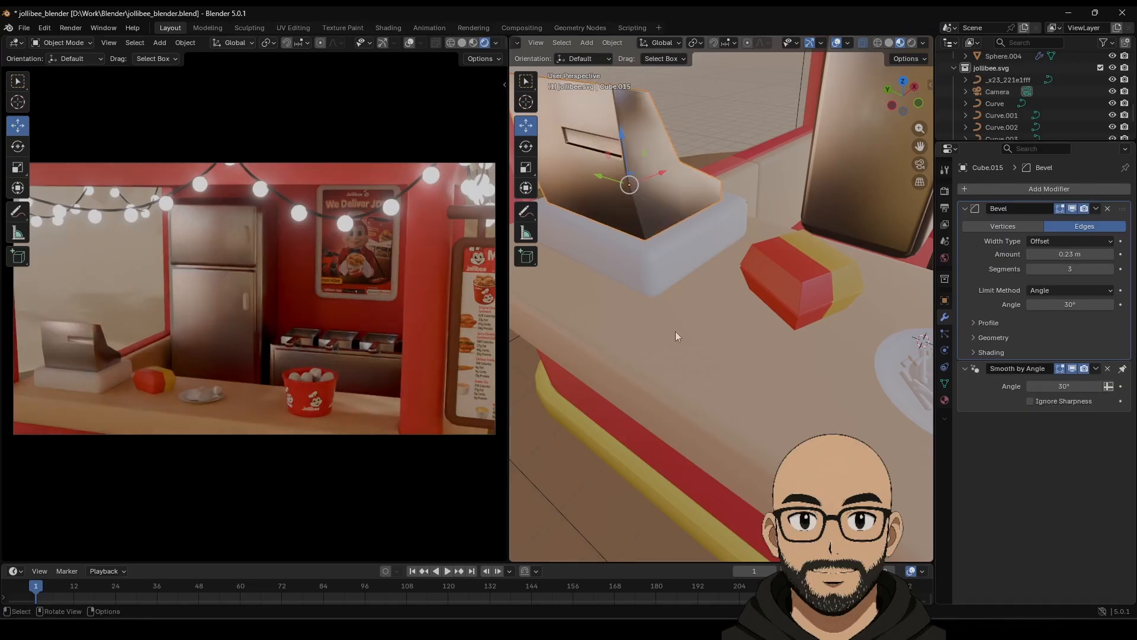
# Add a new material to the cash register's base and darken its base color to gray.
pyautogui.scroll(-3, 674, 330)
pyautogui.click(677, 283)
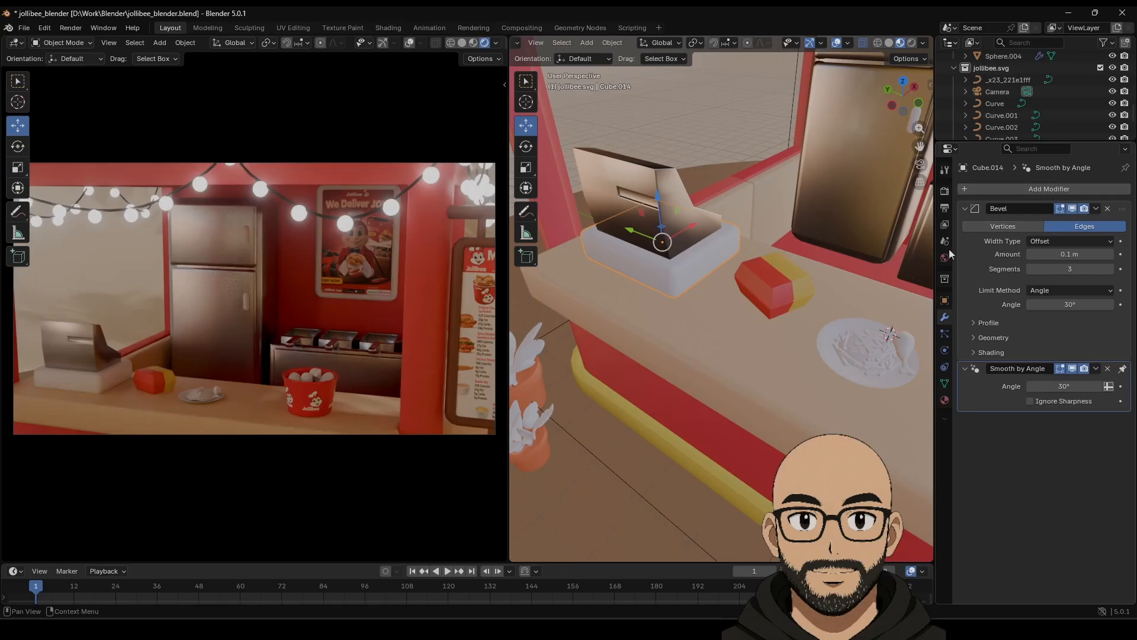
pyautogui.click(946, 400)
pyautogui.click(1041, 240)
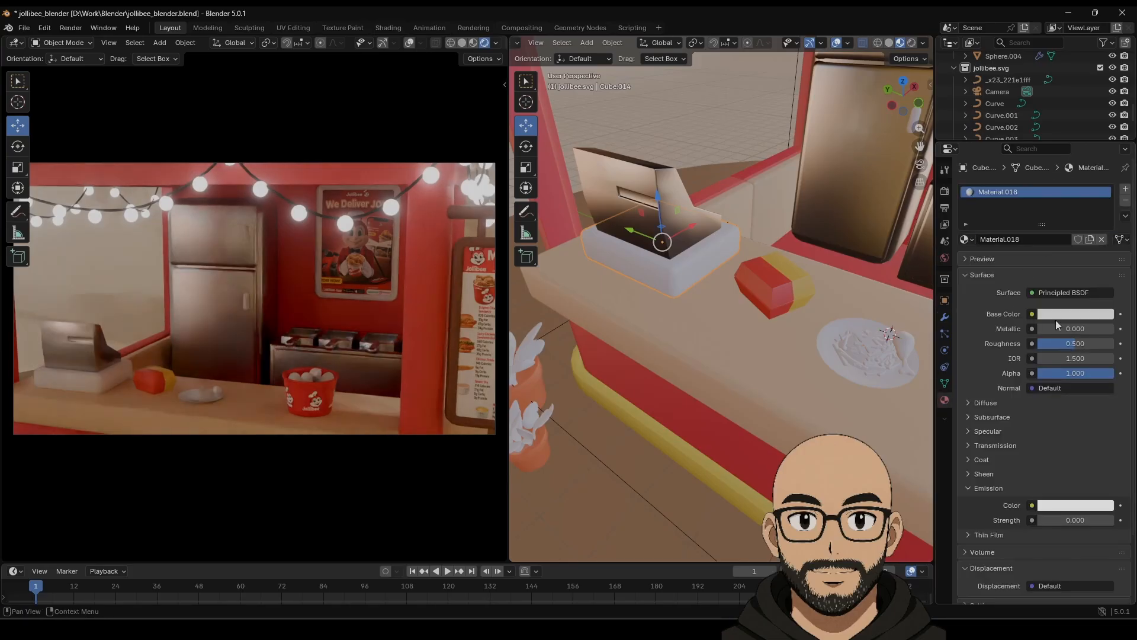
pyautogui.click(1059, 314)
pyautogui.moveTo(1099, 152)
pyautogui.mouseDown()
pyautogui.moveTo(1103, 139)
pyautogui.moveTo(1104, 169)
pyautogui.moveTo(1103, 156)
pyautogui.mouseUp()
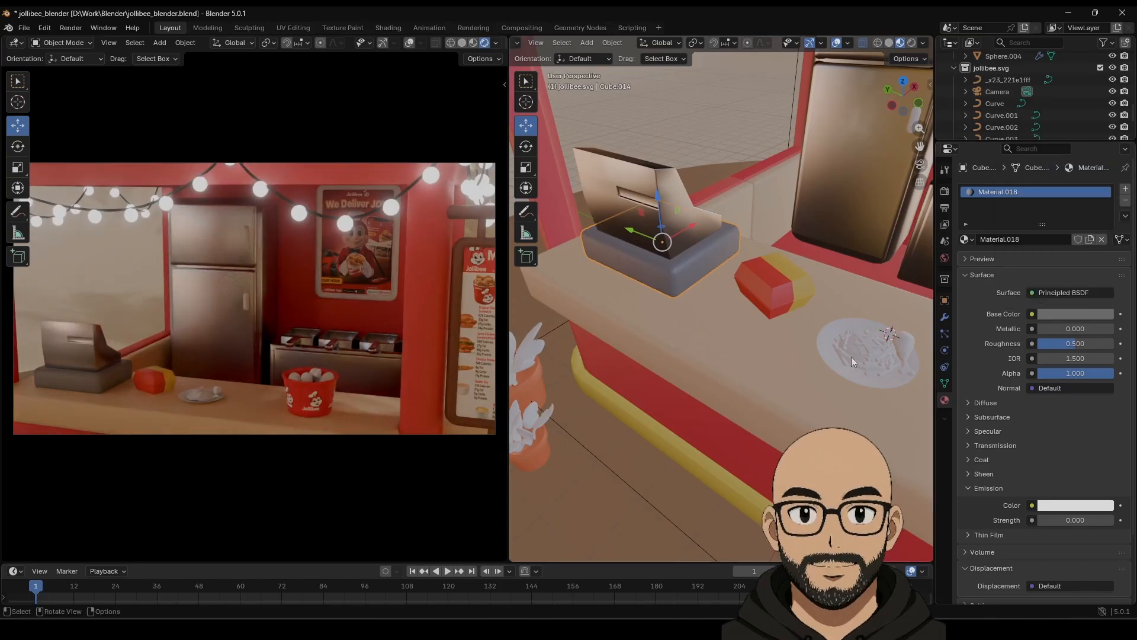
# Add a new material to the plate on the counter and set its roughness to 0.308.
pyautogui.moveTo(851, 356); pyautogui.dragTo(684, 332, button='middle')
pyautogui.scroll(6, 727, 326)
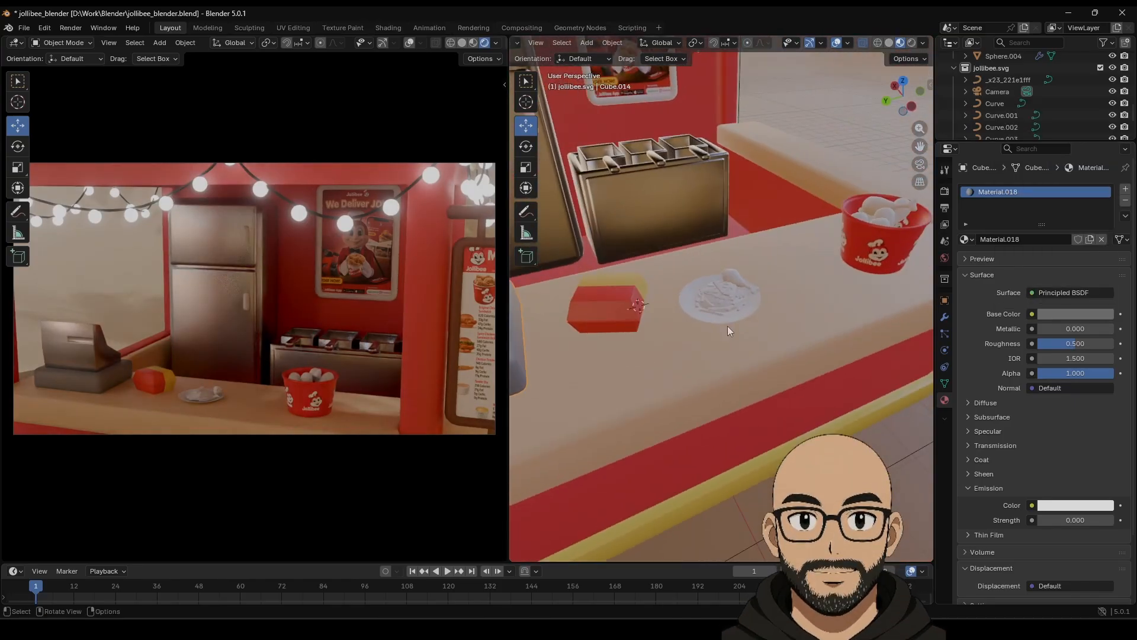
pyautogui.click(749, 389)
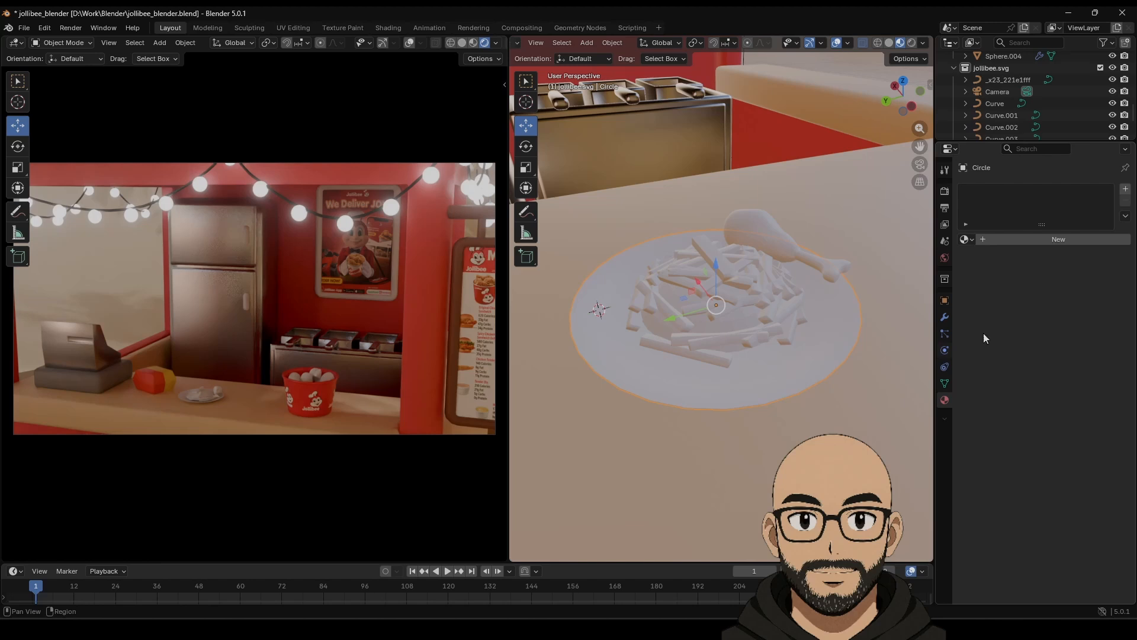
pyautogui.click(1028, 239)
pyautogui.click(1064, 314)
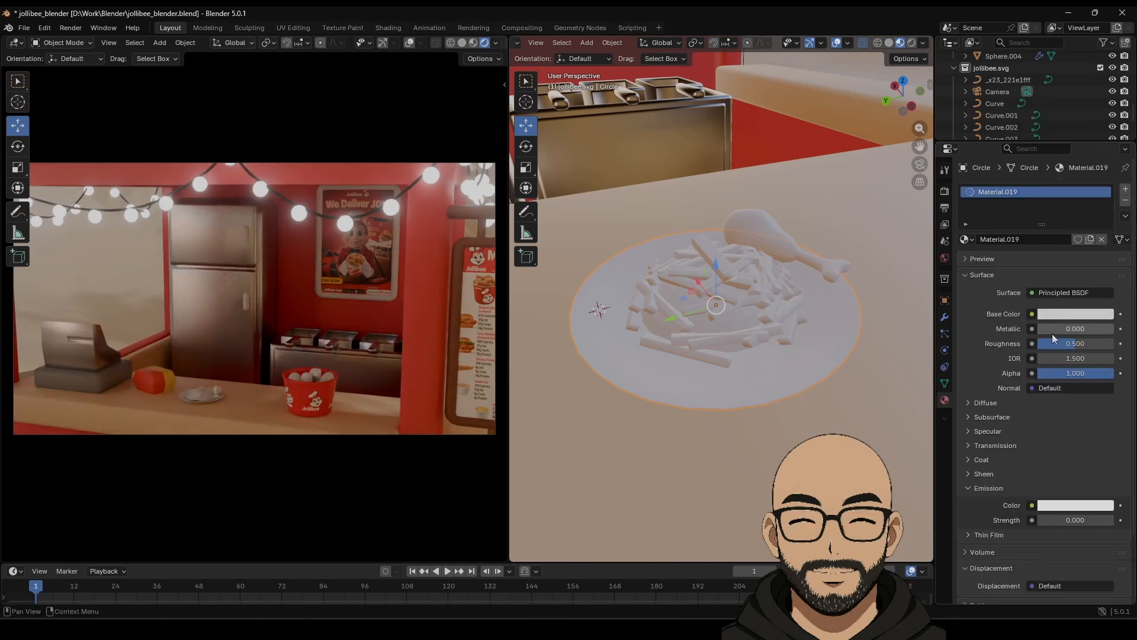
pyautogui.moveTo(1074, 343); pyautogui.dragTo(1061, 344)
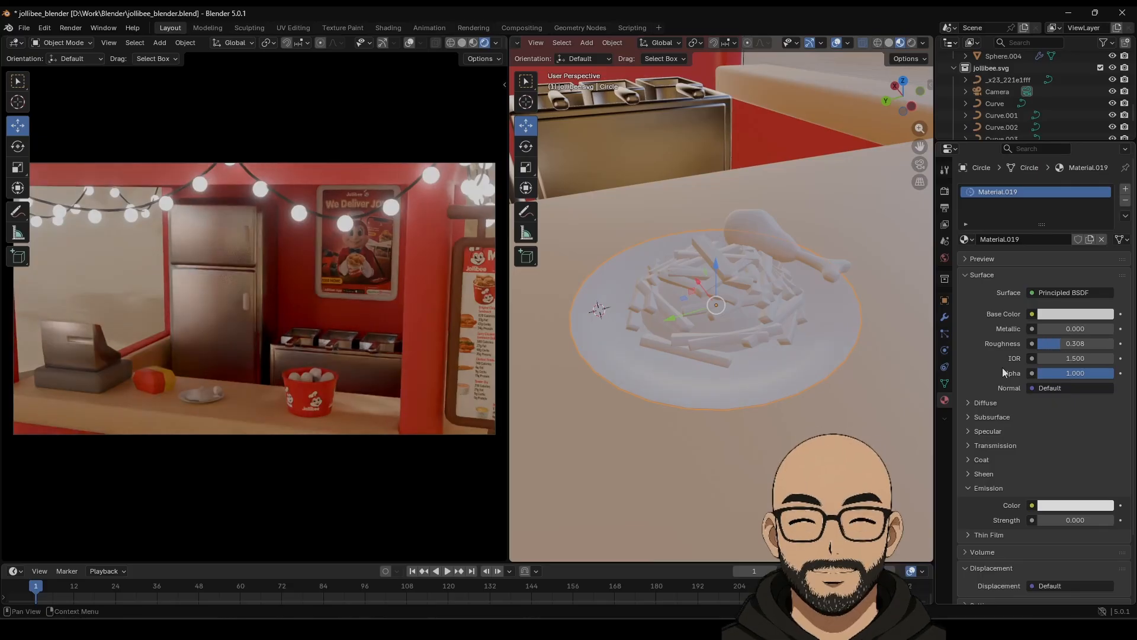
# Add a new material to the mound of fries on the plate and set its base color to golden yellow.
pyautogui.click(768, 318)
pyautogui.click(1036, 239)
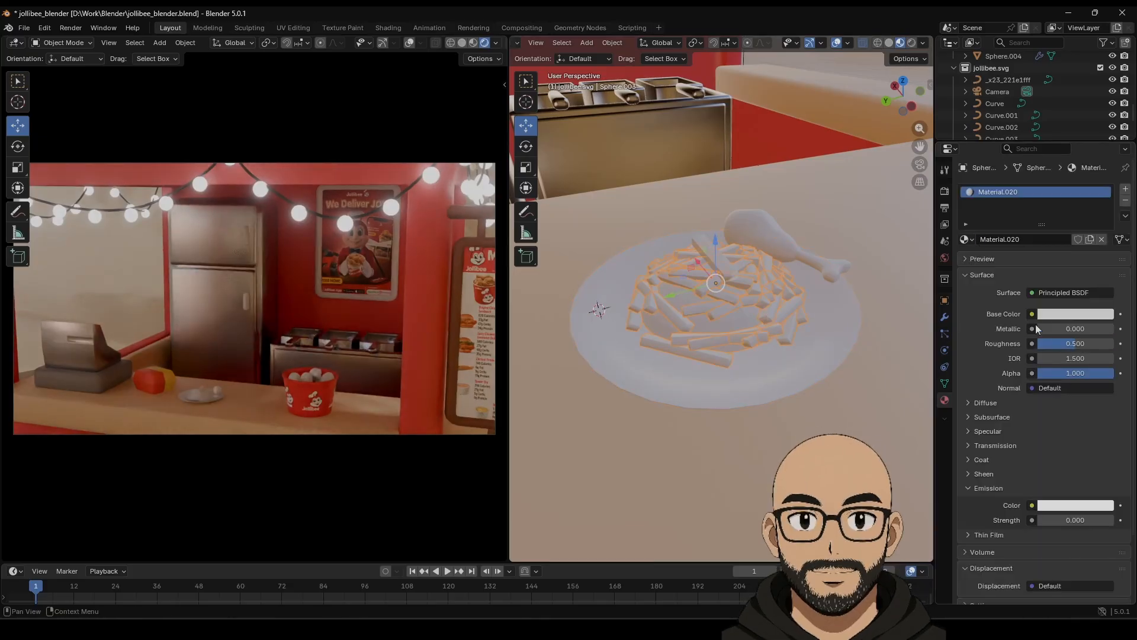
pyautogui.click(1079, 318)
pyautogui.moveTo(1057, 145); pyautogui.dragTo(1031, 178)
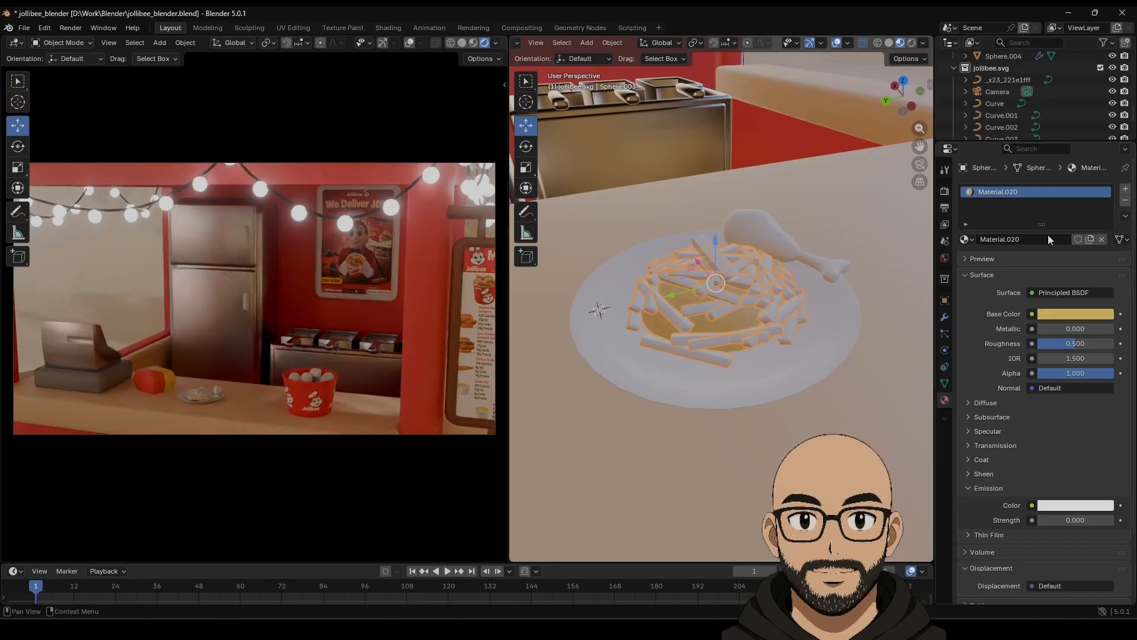
# Switch the working viewport to Wireframe and look around the kiosk scene for the source object of the fries.
pyautogui.scroll(-10, 738, 350)
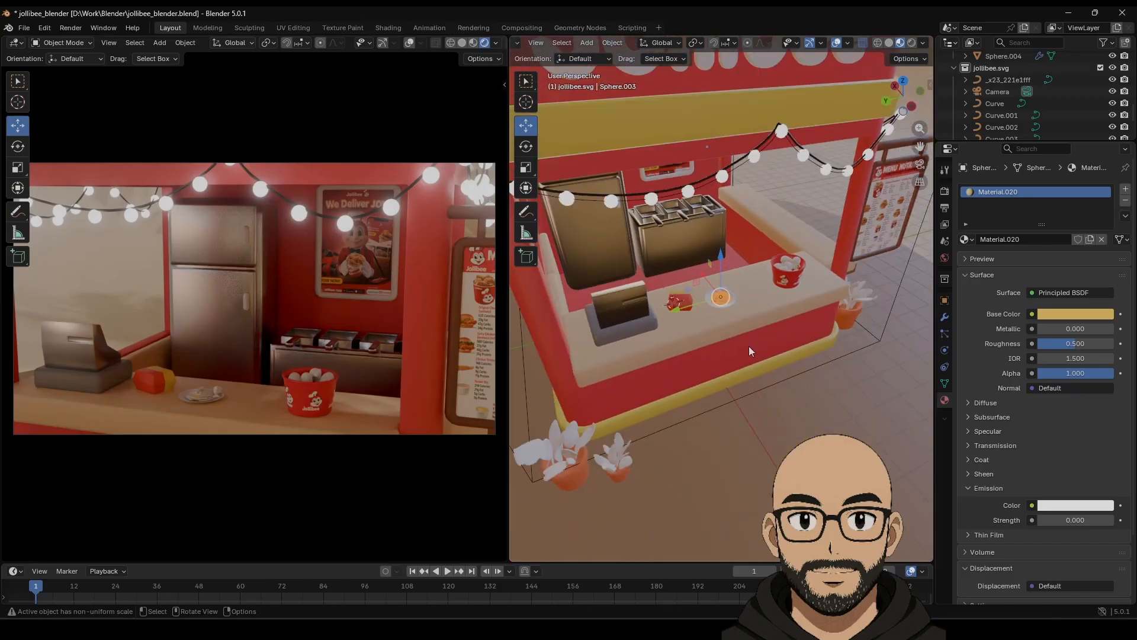
pyautogui.scroll(-8, 749, 346)
pyautogui.moveTo(758, 366); pyautogui.dragTo(696, 330, button='middle')
pyautogui.scroll(5, 638, 308)
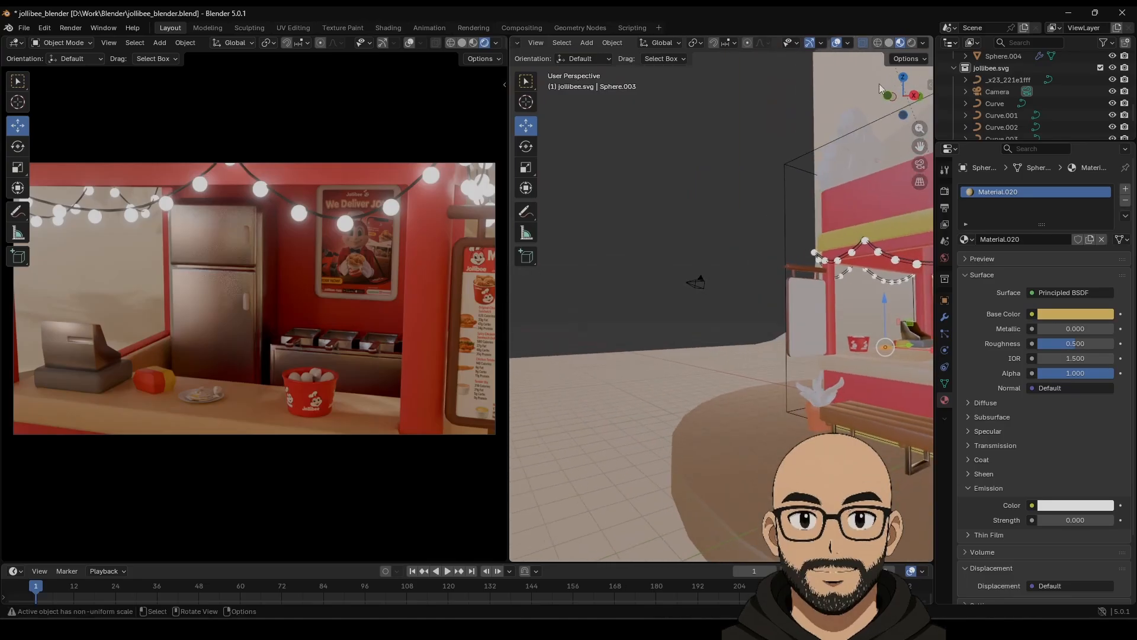
pyautogui.click(877, 42)
pyautogui.moveTo(764, 279)
pyautogui.mouseDown(button='middle')
pyautogui.moveTo(743, 310)
pyautogui.moveTo(925, 346)
pyautogui.moveTo(762, 314)
pyautogui.mouseUp(button='middle')
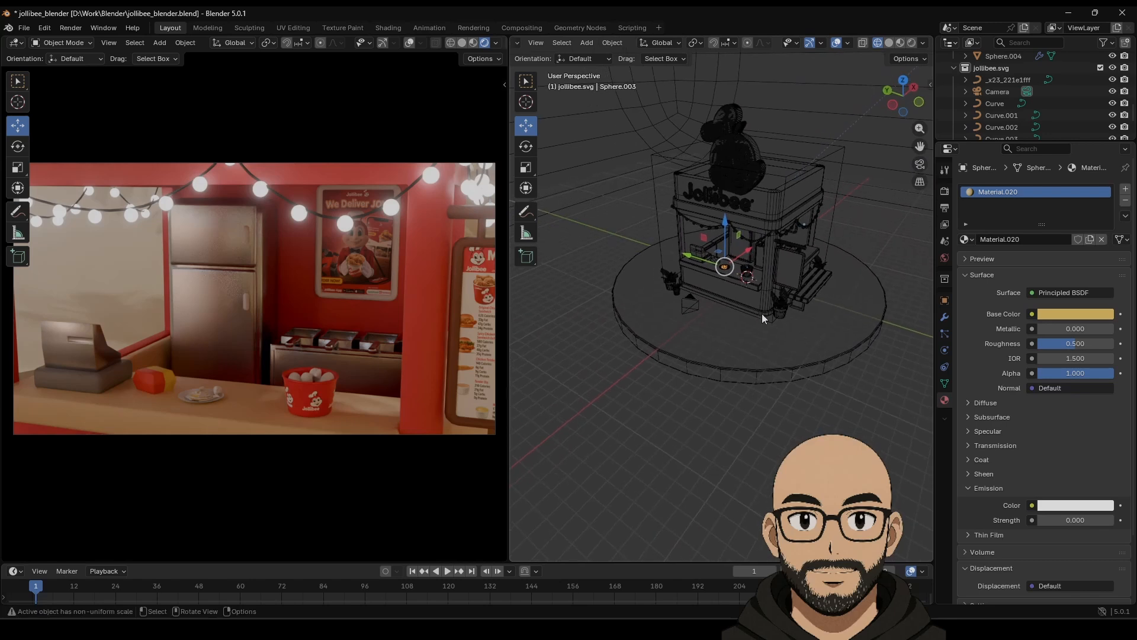
pyautogui.scroll(3, 762, 318)
pyautogui.scroll(4, 734, 275)
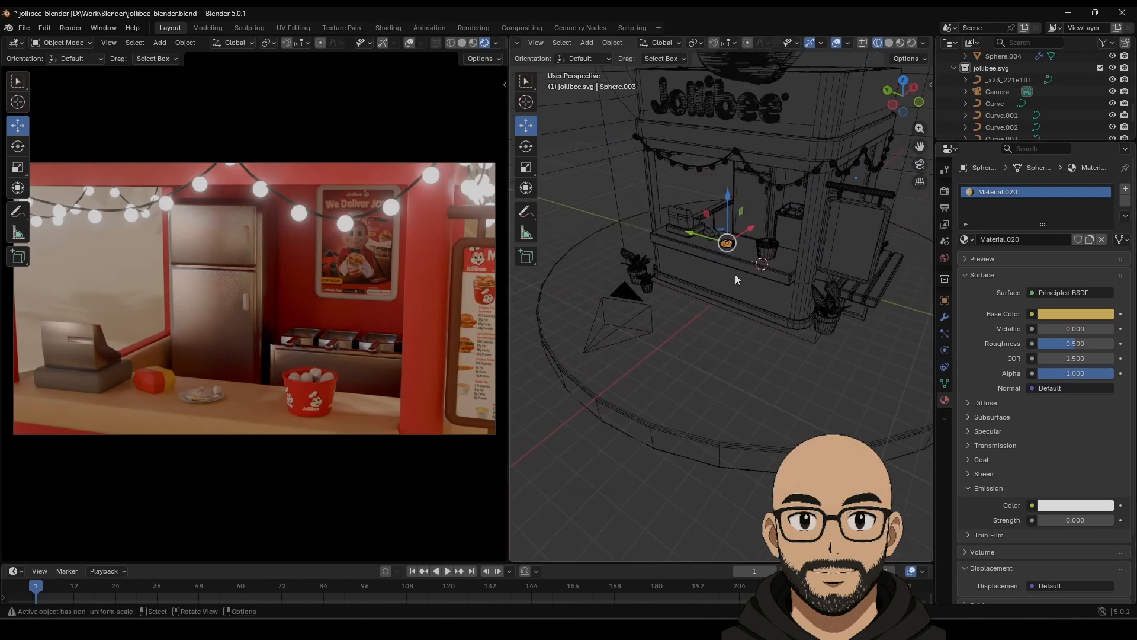
# Check the fries' instancing settings, search the outliner for 17, then select and frame the source fry Cube.017.
pyautogui.click(945, 318)
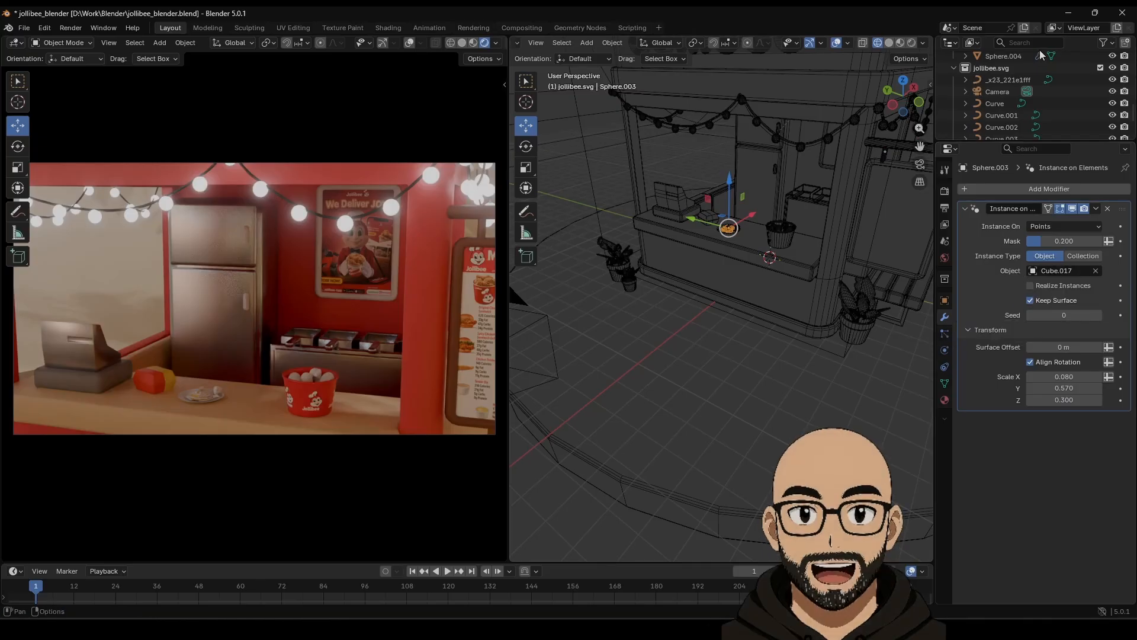
pyautogui.click(1025, 41)
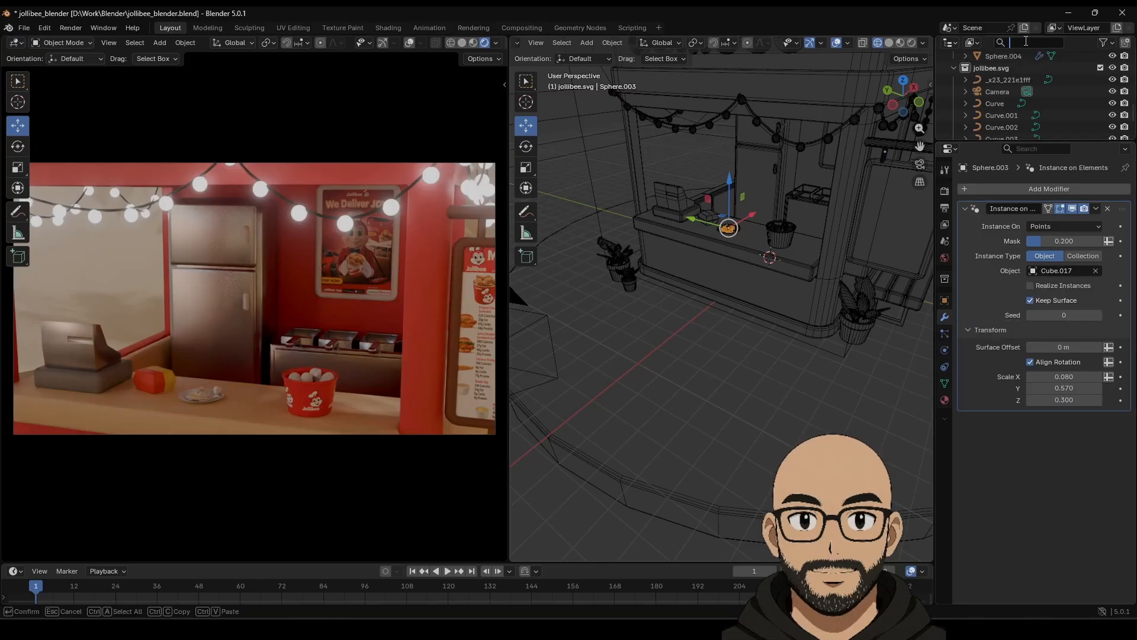
pyautogui.write('cube')
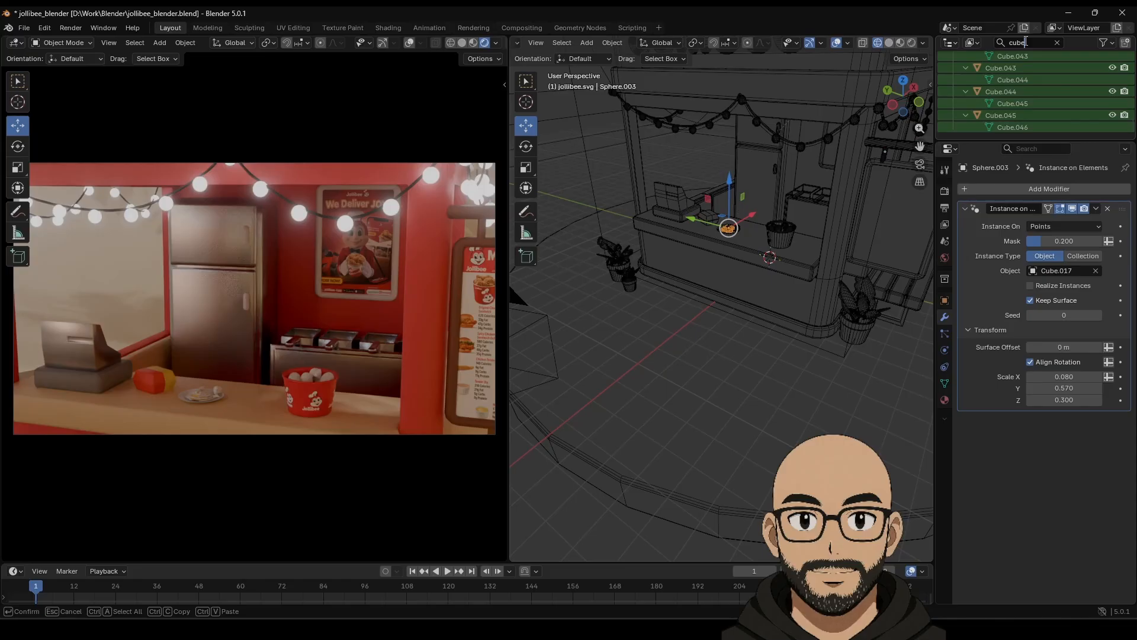
pyautogui.write('.17')
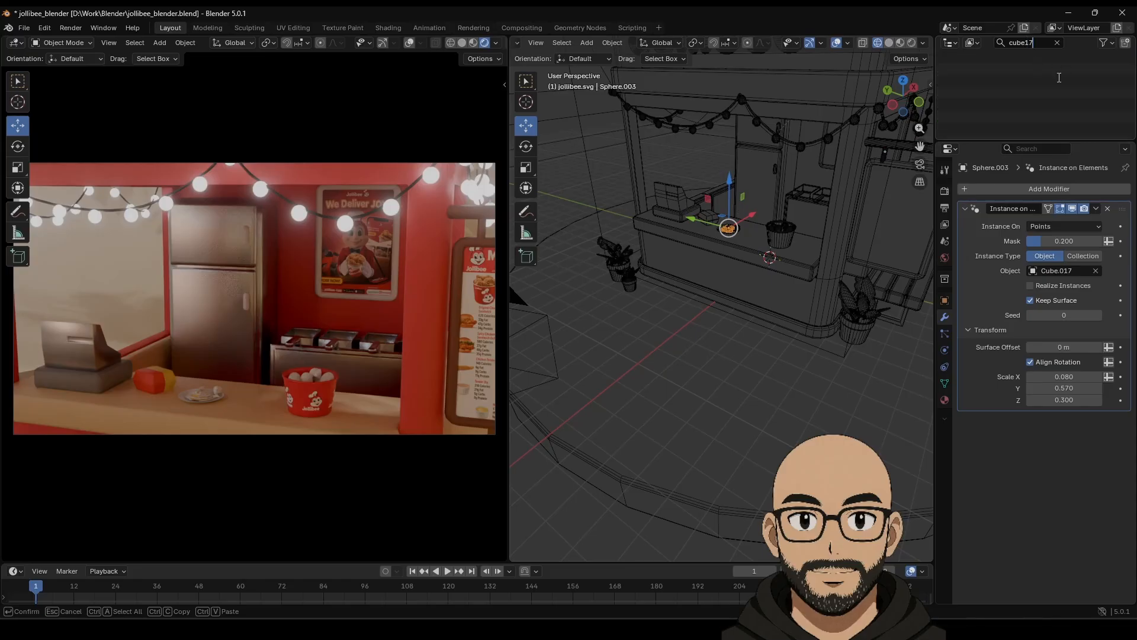
pyautogui.press('Delete')
pyautogui.press('Delete')
pyautogui.press('Delete')
pyautogui.press('Delete')
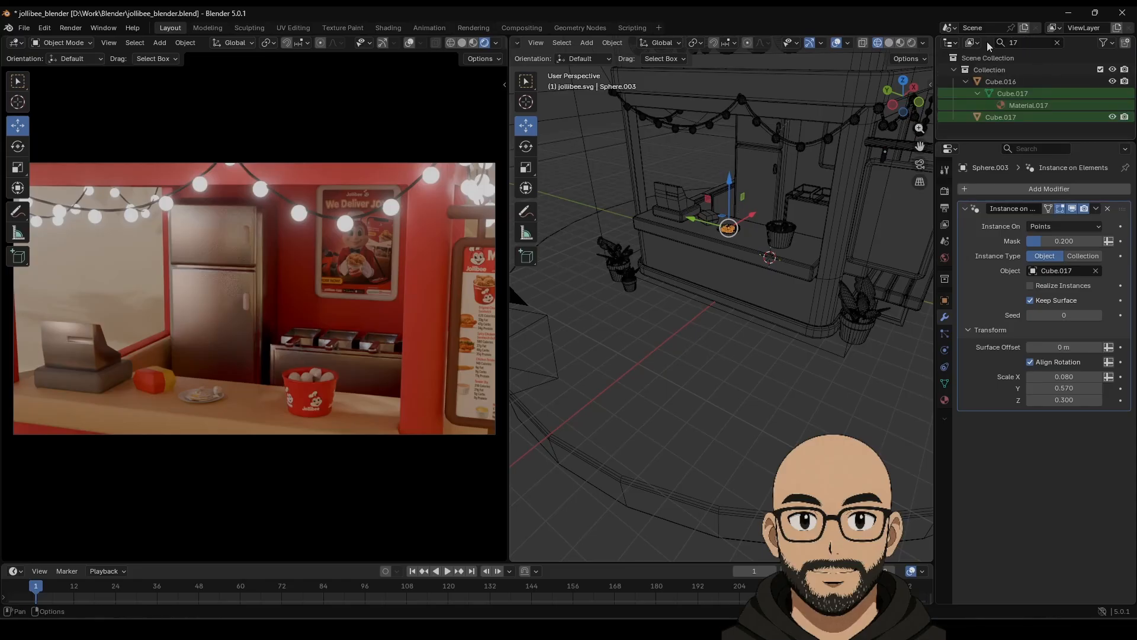
pyautogui.press('Return')
pyautogui.click(998, 93)
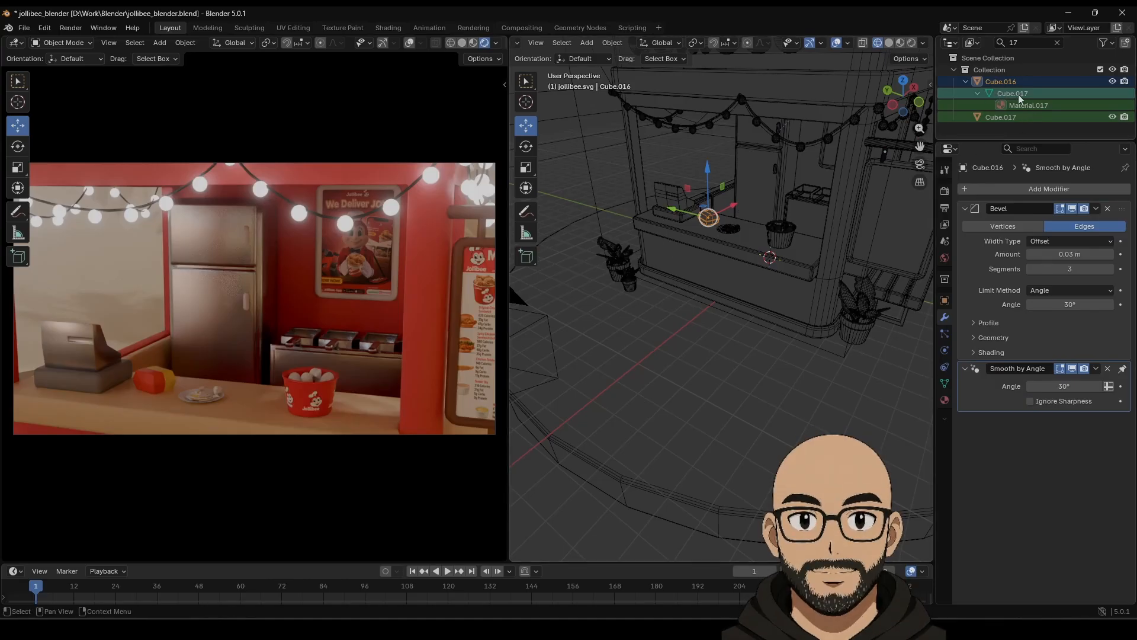
pyautogui.click(1002, 117)
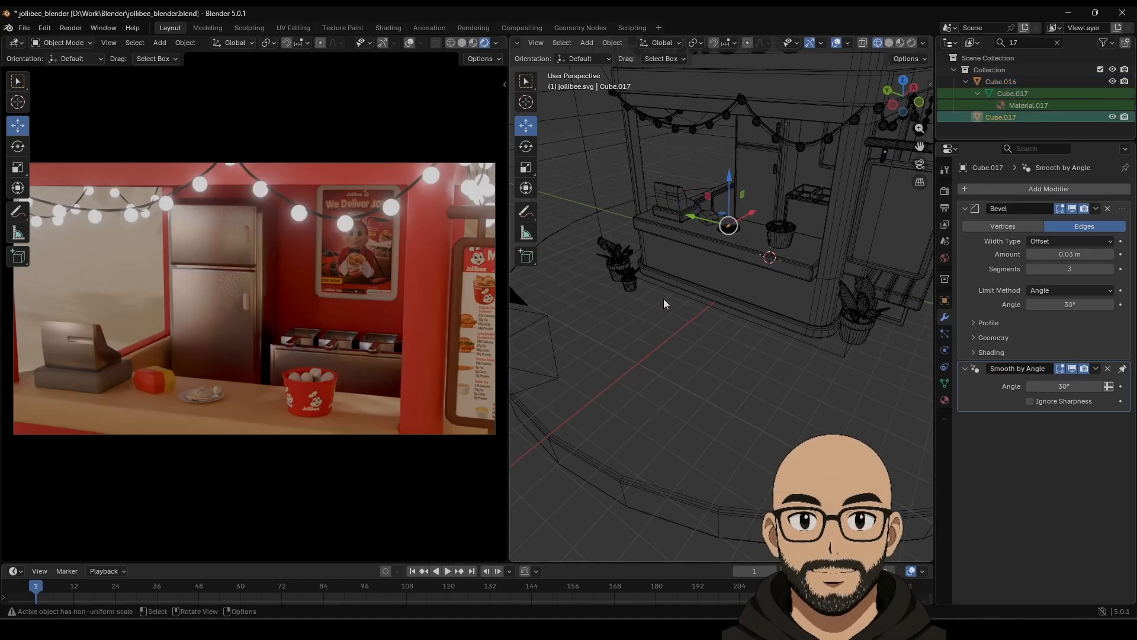
pyautogui.press('KP_Decimal')
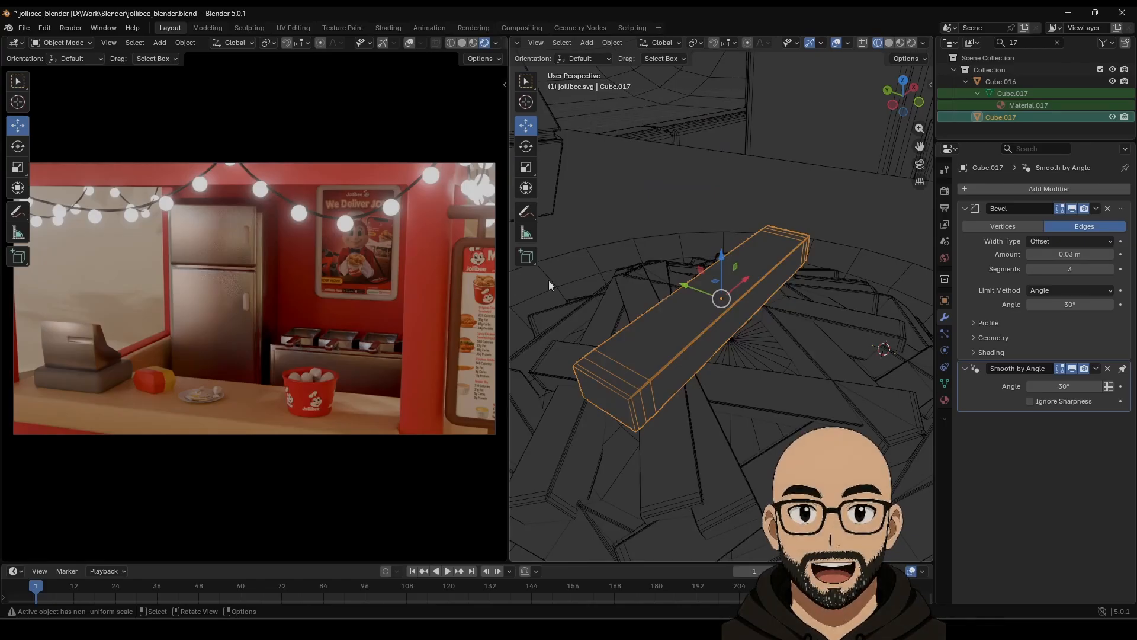
pyautogui.moveTo(642, 311); pyautogui.dragTo(661, 308, button='middle')
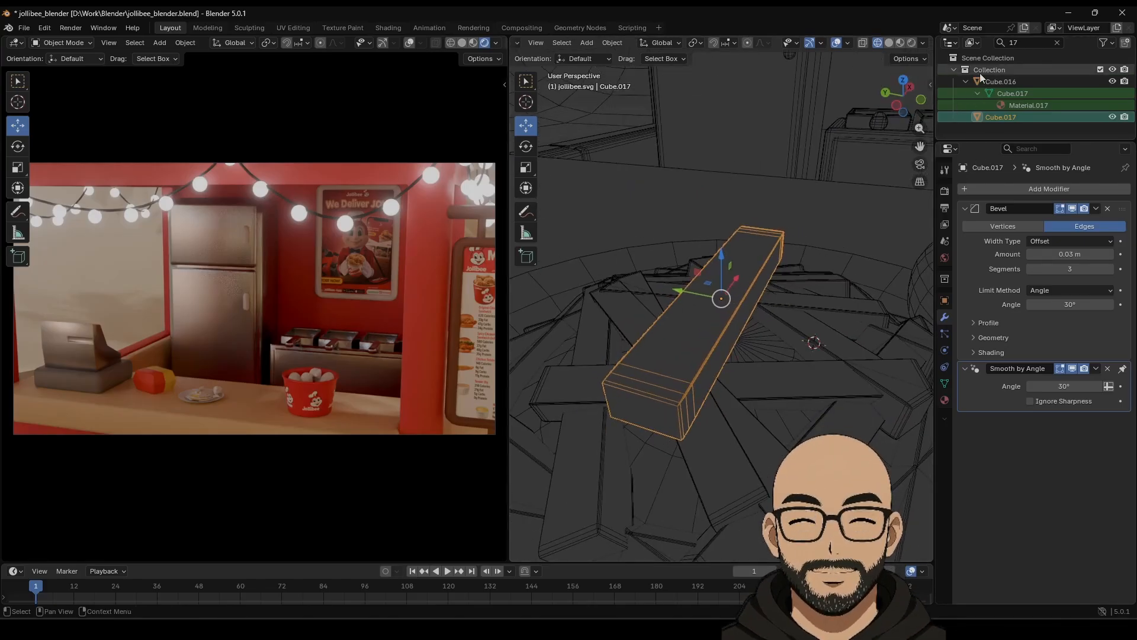
pyautogui.click(1056, 42)
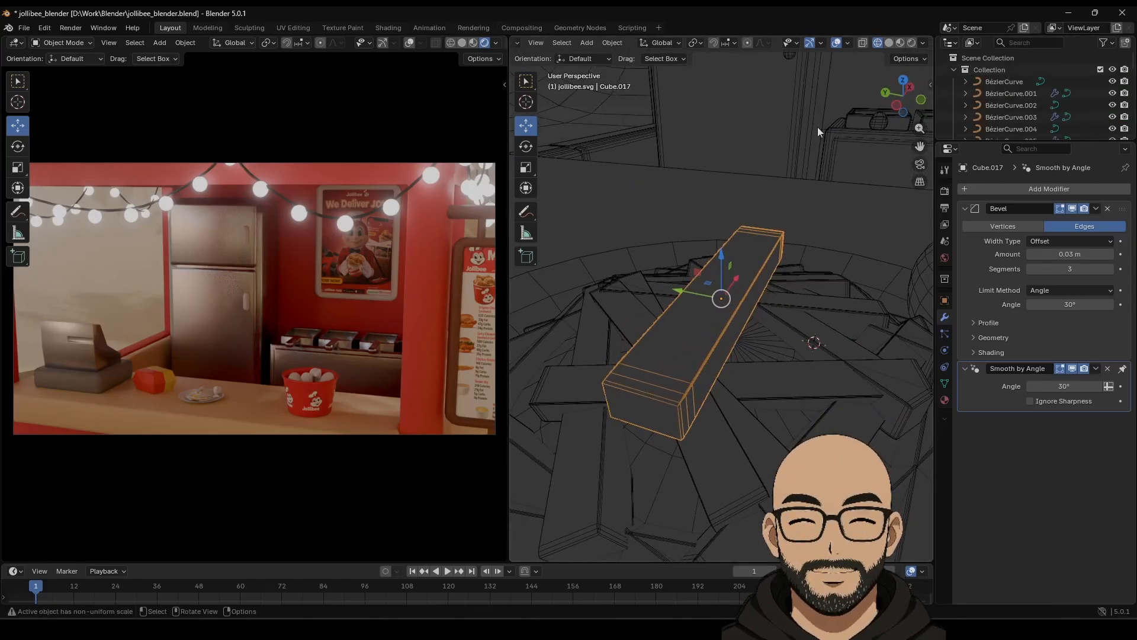
# Show the working viewport in Material Preview and give the source fry a new material with golden base color #E7AB44.
pyautogui.click(899, 43)
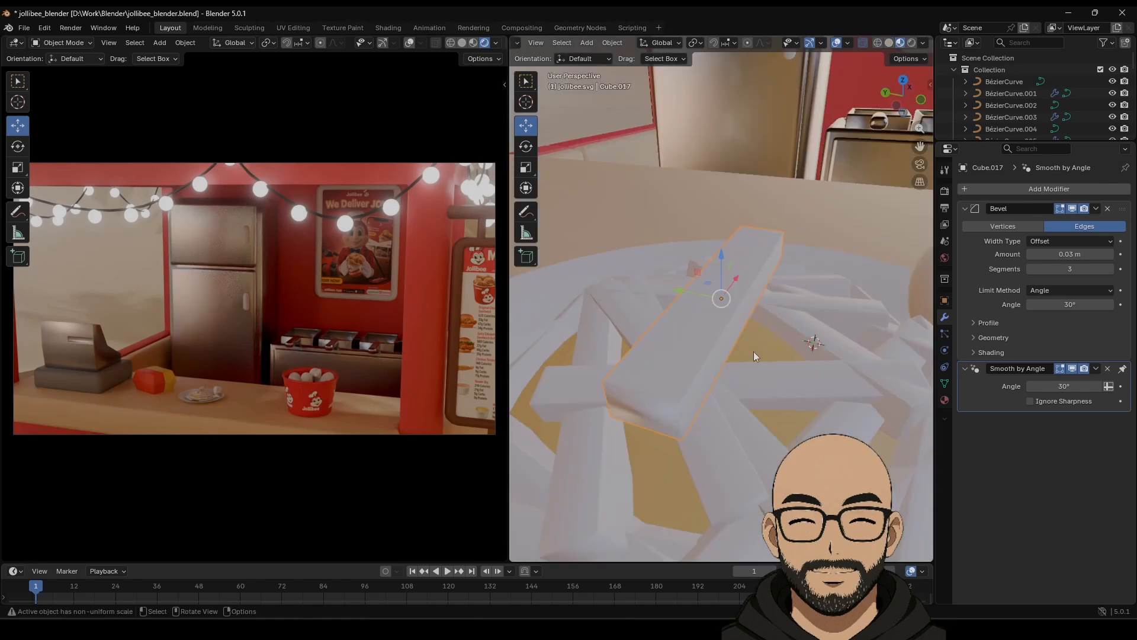
pyautogui.click(945, 401)
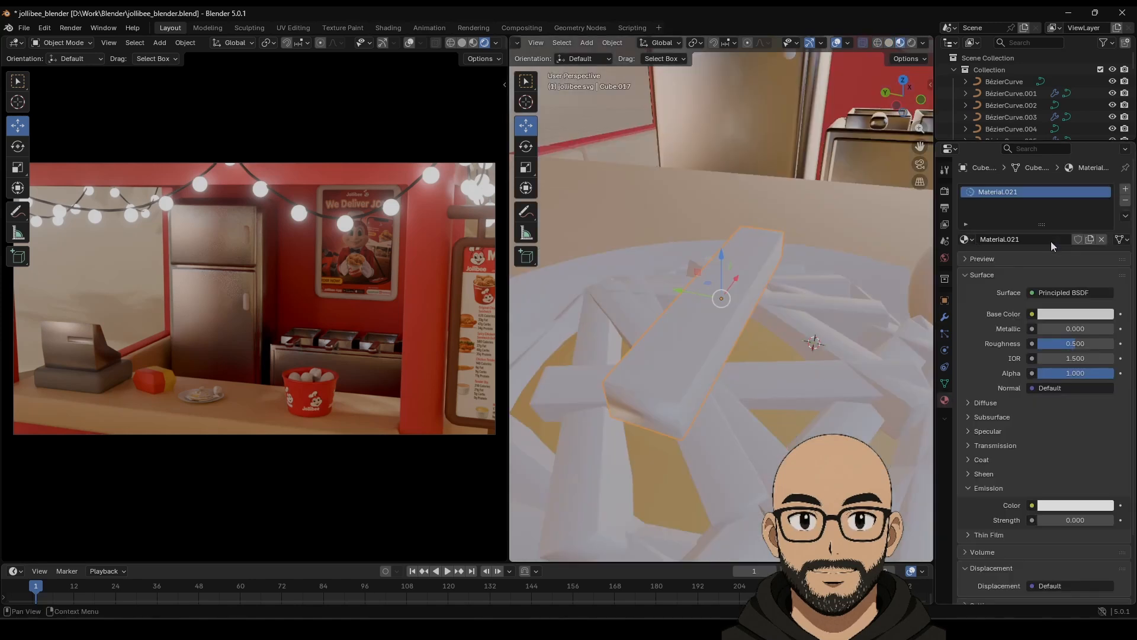
pyautogui.click(1045, 315)
pyautogui.moveTo(1044, 154)
pyautogui.mouseDown()
pyautogui.moveTo(1027, 180)
pyautogui.moveTo(1038, 179)
pyautogui.mouseUp()
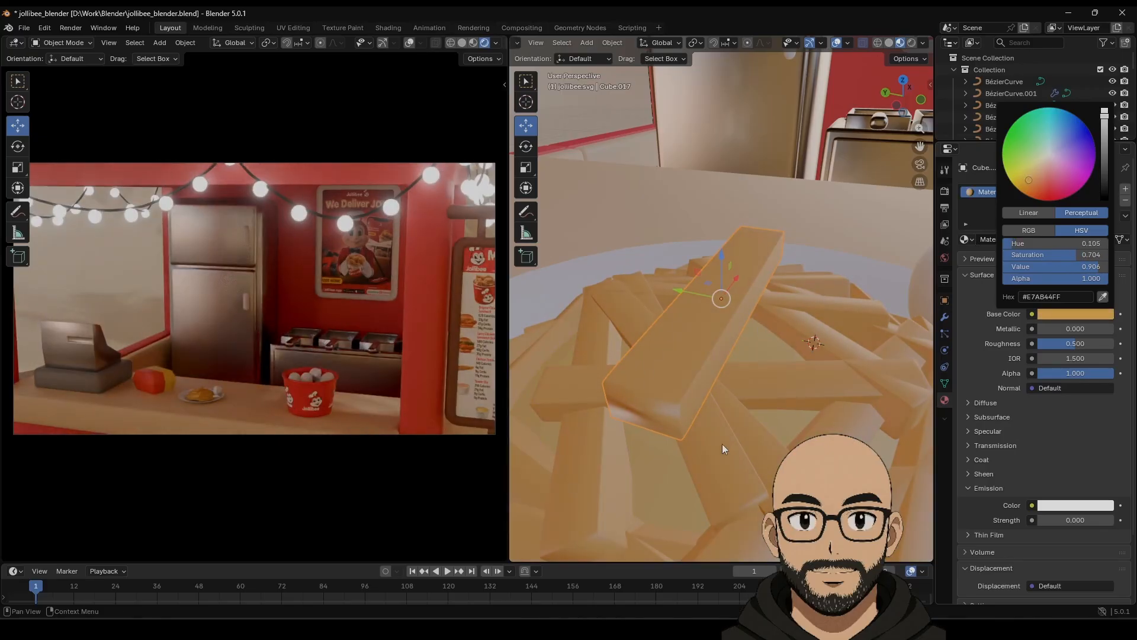
# Add a new orange-colored material to the meat of the plate's drumstick and a new material with roughness 0.354 to its bone.
pyautogui.scroll(-6, 784, 443)
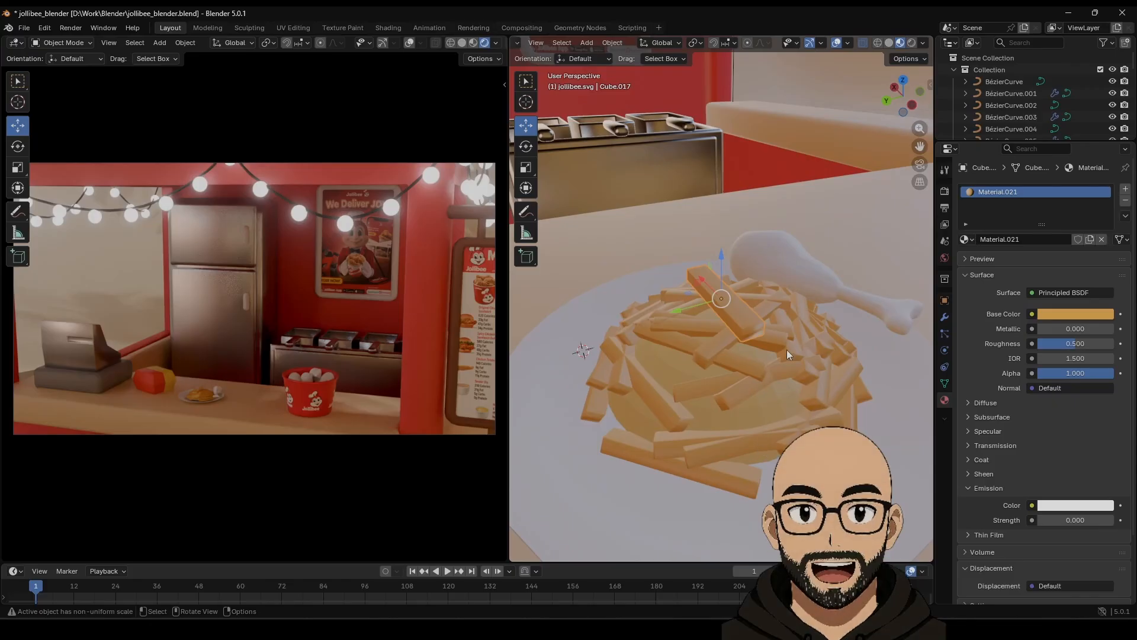
pyautogui.click(804, 283)
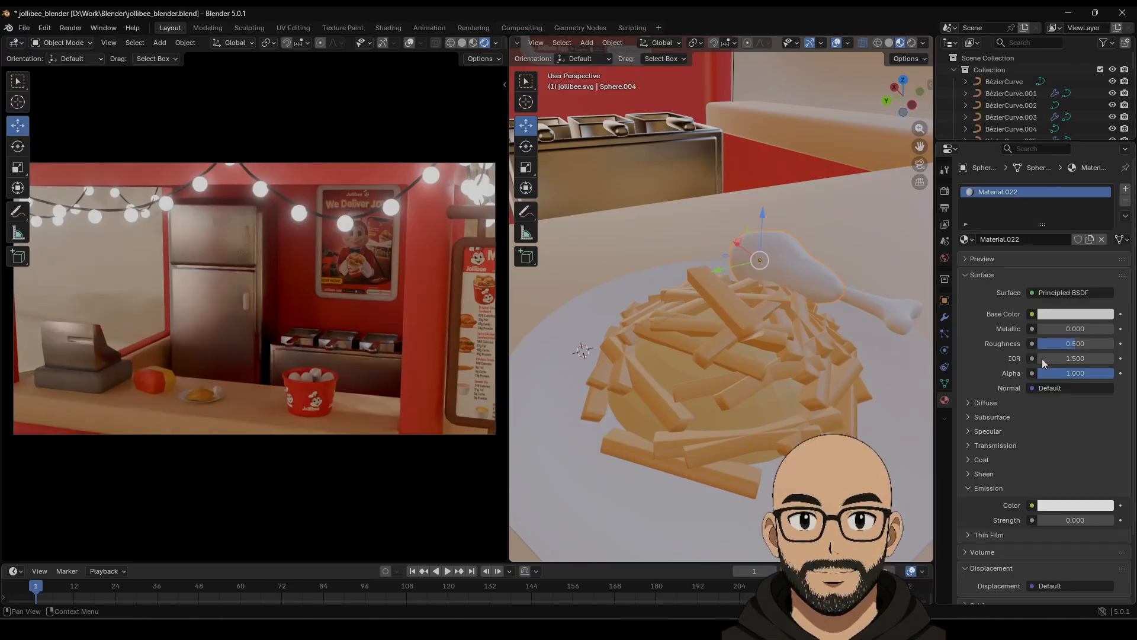
pyautogui.click(1075, 314)
pyautogui.moveTo(1047, 158); pyautogui.dragTo(1035, 179)
pyautogui.click(906, 290)
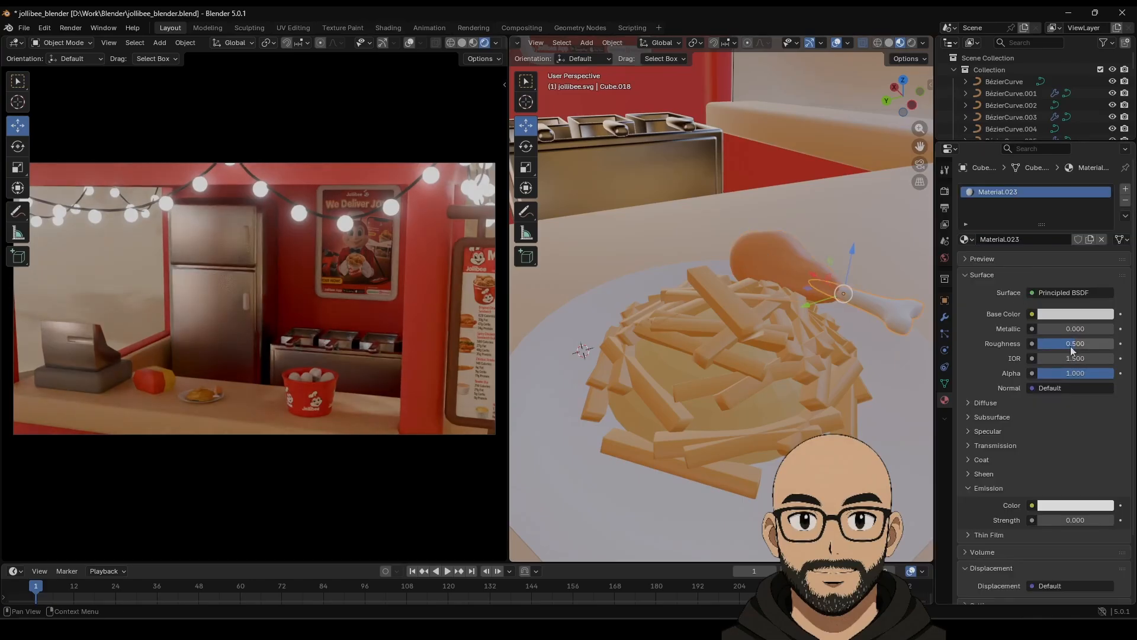
pyautogui.moveTo(1071, 347); pyautogui.dragTo(1046, 347)
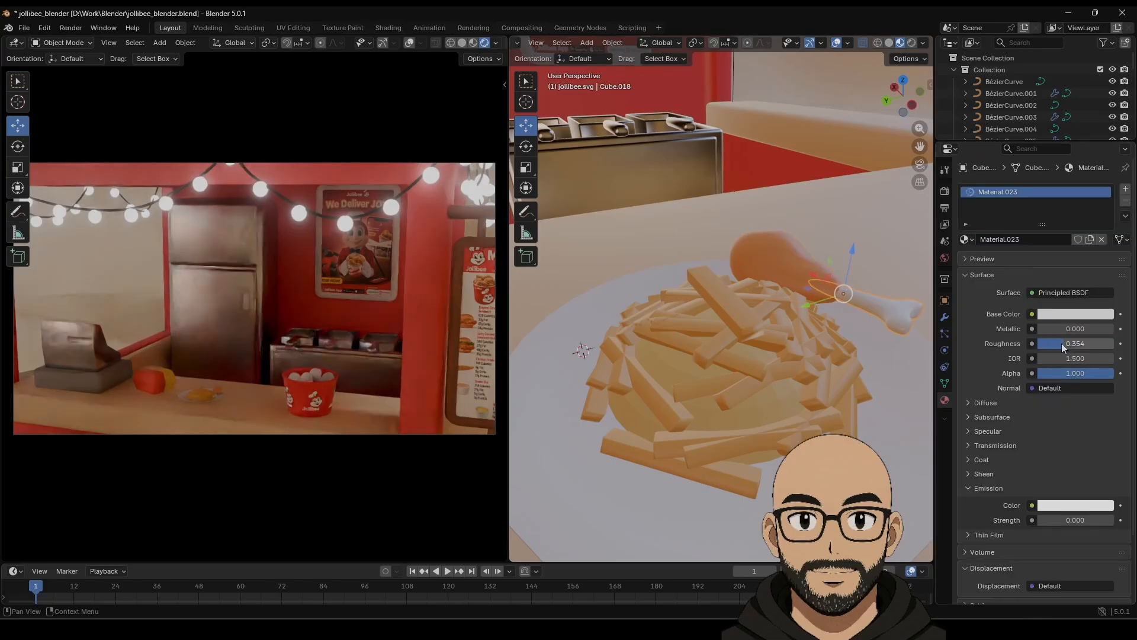
# Select a drumstick in the bucket, set the base color saturation of its Material.002 to 0 and slightly raise that material's roughness.
pyautogui.scroll(-6, 778, 397)
pyautogui.scroll(-1, 788, 373)
pyautogui.scroll(2, 853, 391)
pyautogui.keyDown('shift'); pyautogui.moveTo(853, 387); pyautogui.dragTo(641, 451, button='middle'); pyautogui.keyUp('shift')
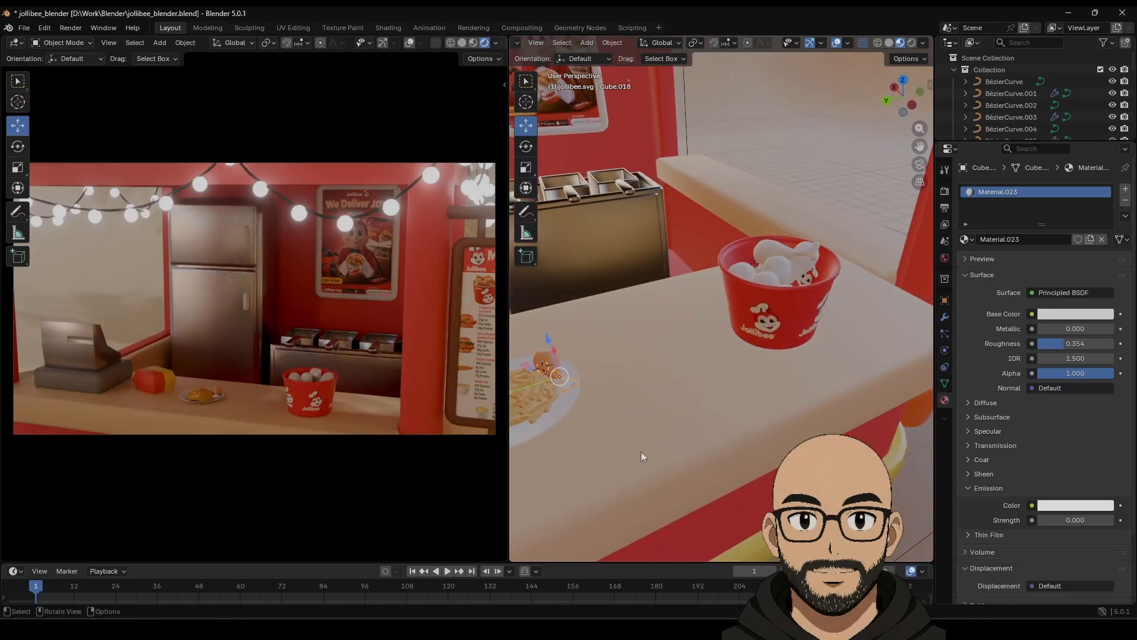
pyautogui.moveTo(737, 367); pyautogui.dragTo(639, 339, button='middle')
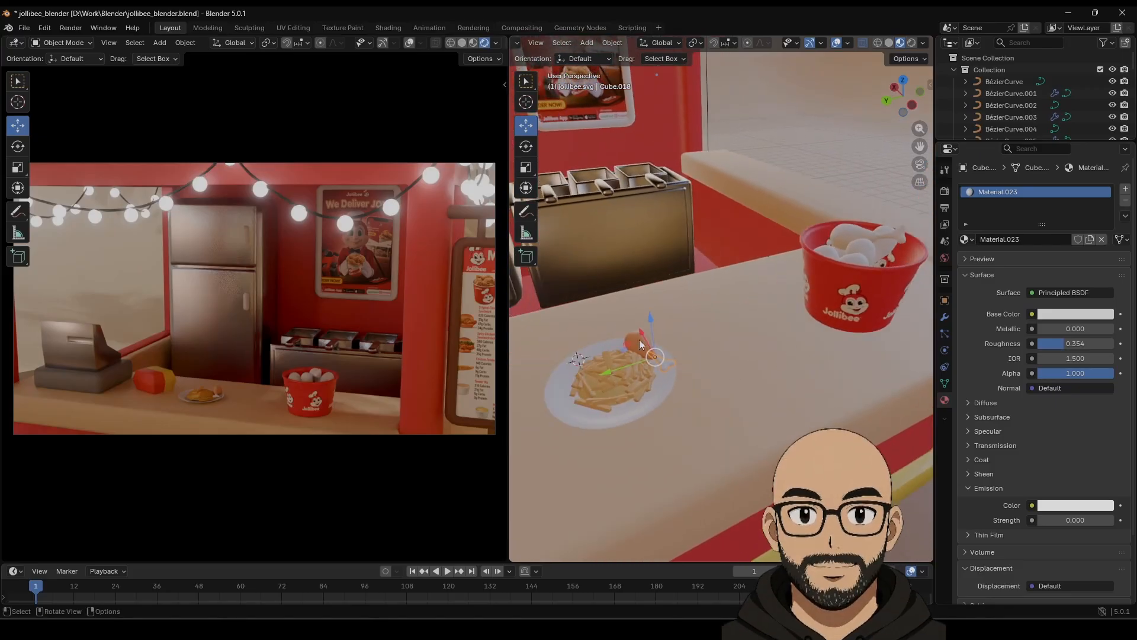
pyautogui.click(639, 340)
pyautogui.keyDown('shift'); pyautogui.moveTo(804, 303); pyautogui.dragTo(690, 377, button='middle'); pyautogui.keyUp('shift')
pyautogui.scroll(2, 753, 370)
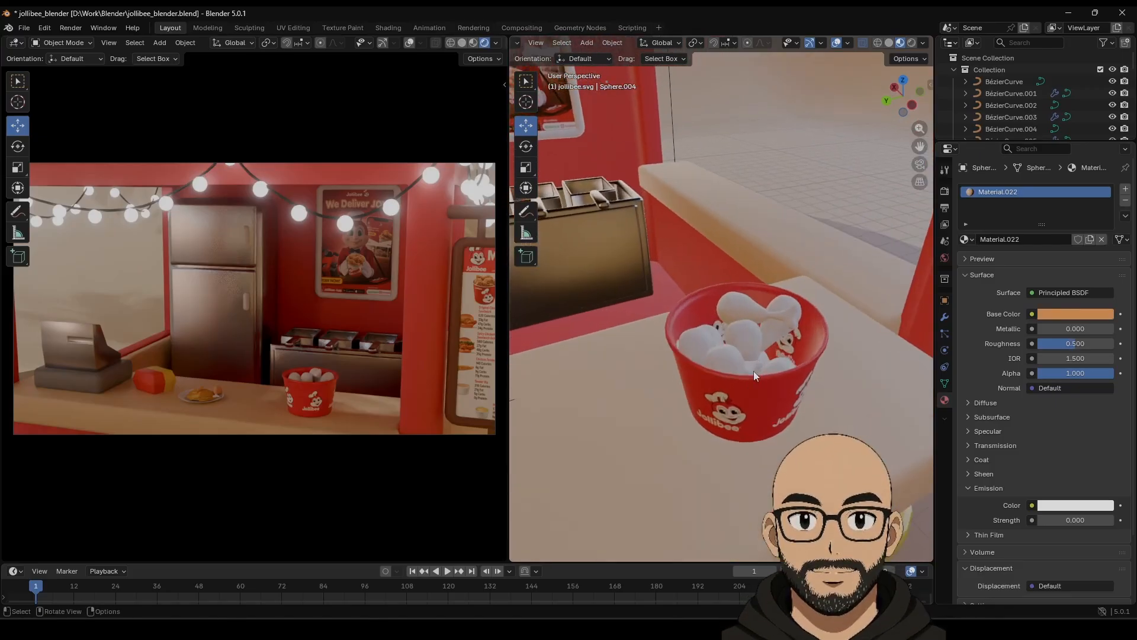
pyautogui.click(758, 318)
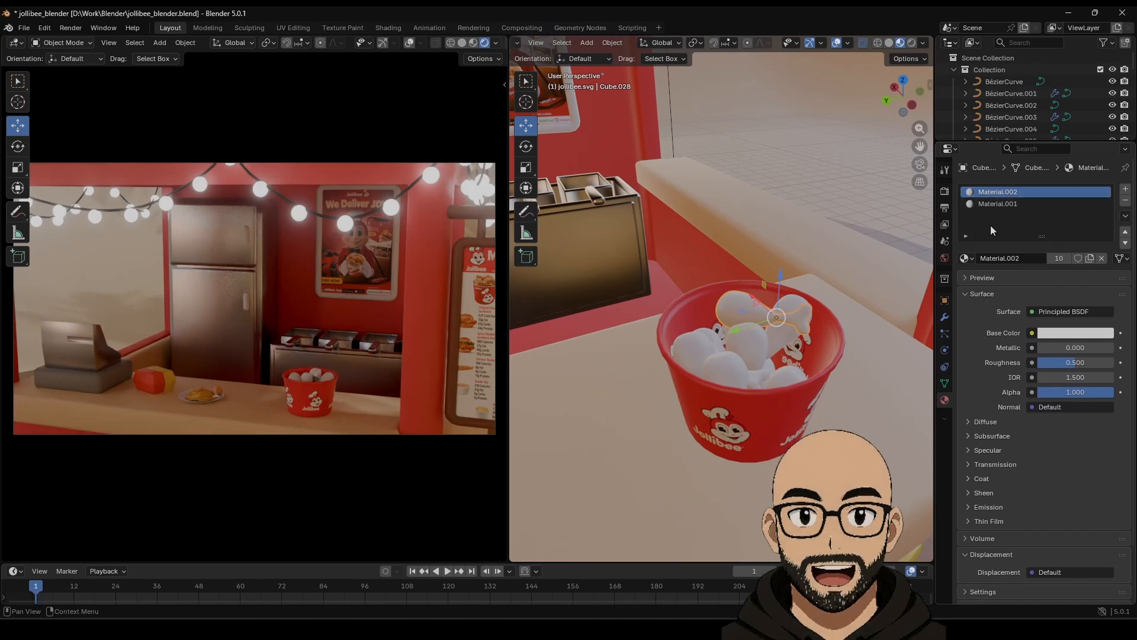
pyautogui.click(1076, 341)
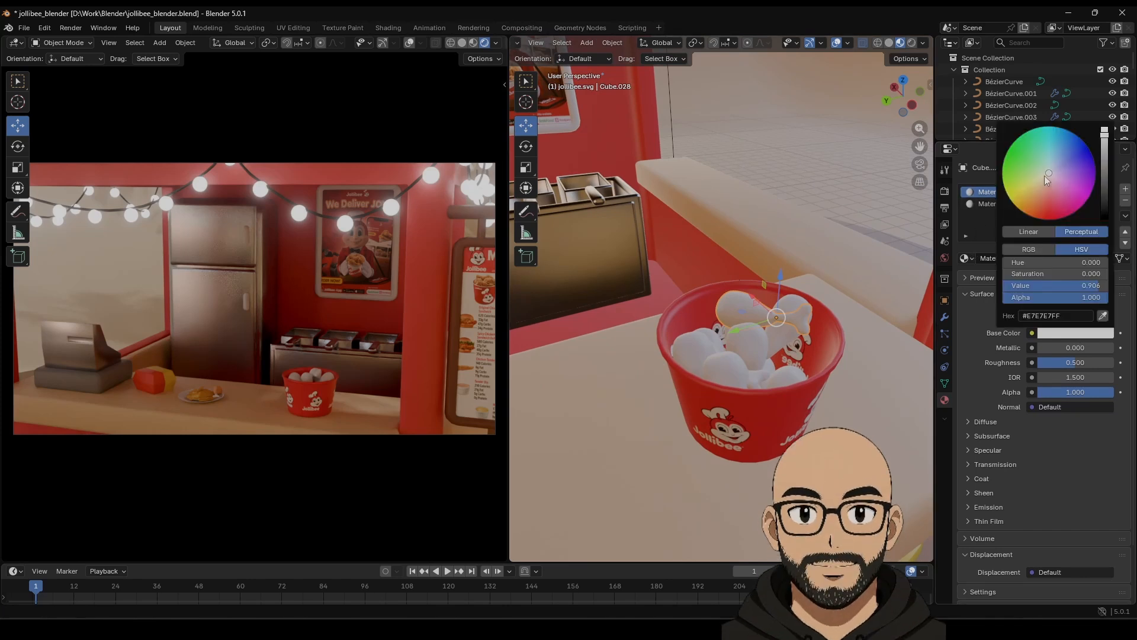
pyautogui.moveTo(1043, 175)
pyautogui.mouseDown()
pyautogui.moveTo(1042, 188)
pyautogui.moveTo(1047, 168)
pyautogui.mouseUp()
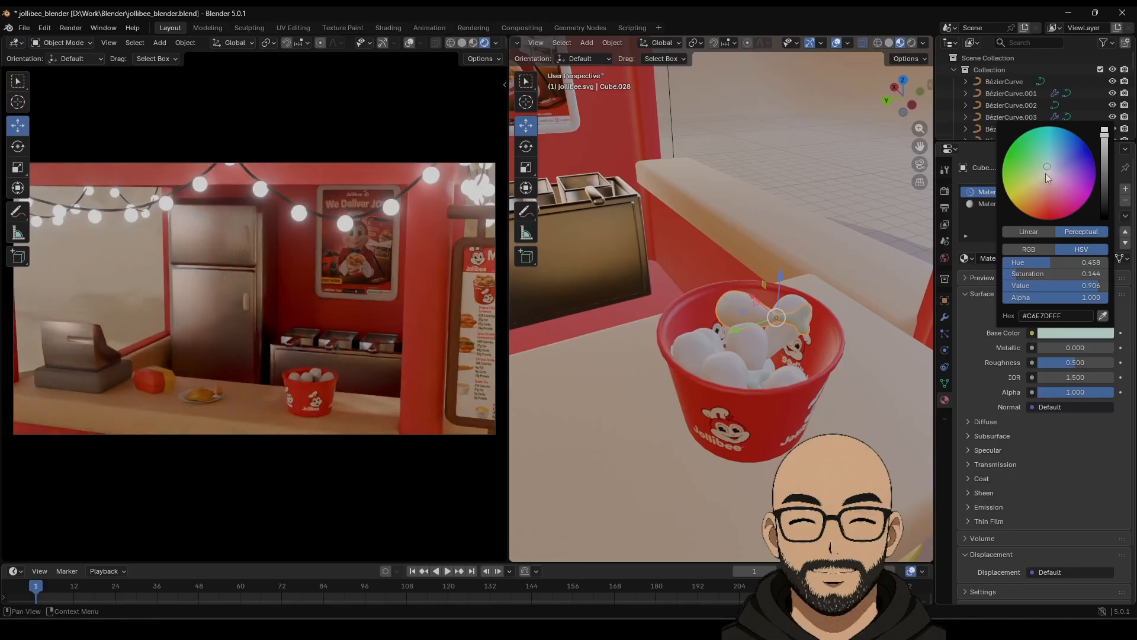
pyautogui.moveTo(1070, 275); pyautogui.dragTo(1031, 275)
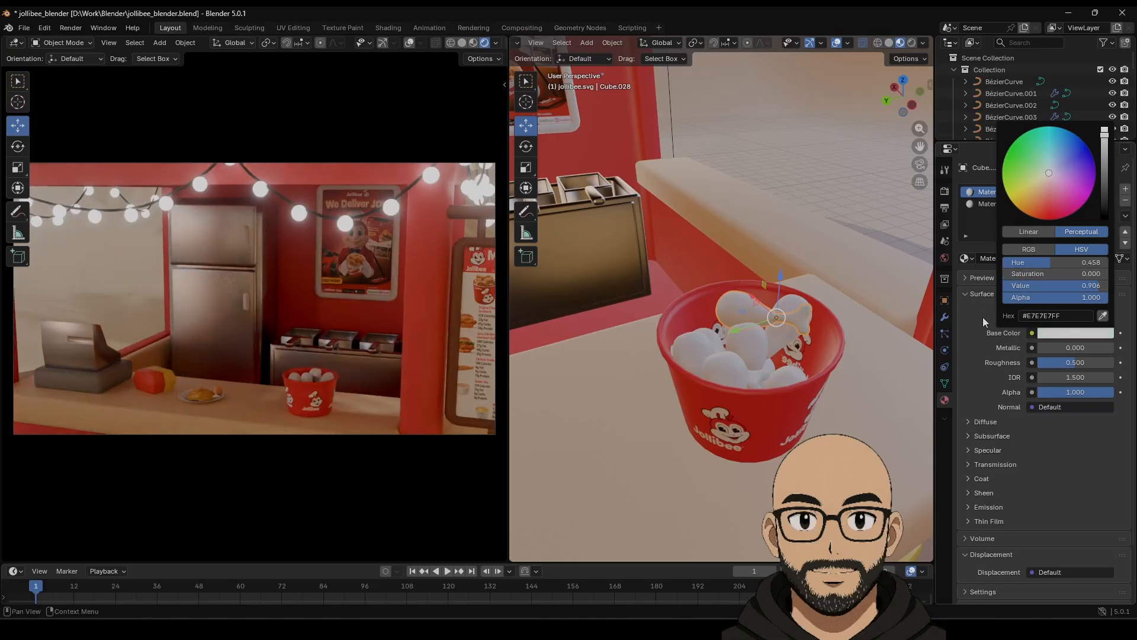
pyautogui.moveTo(1075, 366)
pyautogui.mouseDown()
pyautogui.moveTo(1051, 362)
pyautogui.moveTo(1086, 362)
pyautogui.mouseUp()
# Set the bucket drumsticks' Material.001 to an orange-brown base color #D0752F and roughness 0.638.
pyautogui.click(1019, 205)
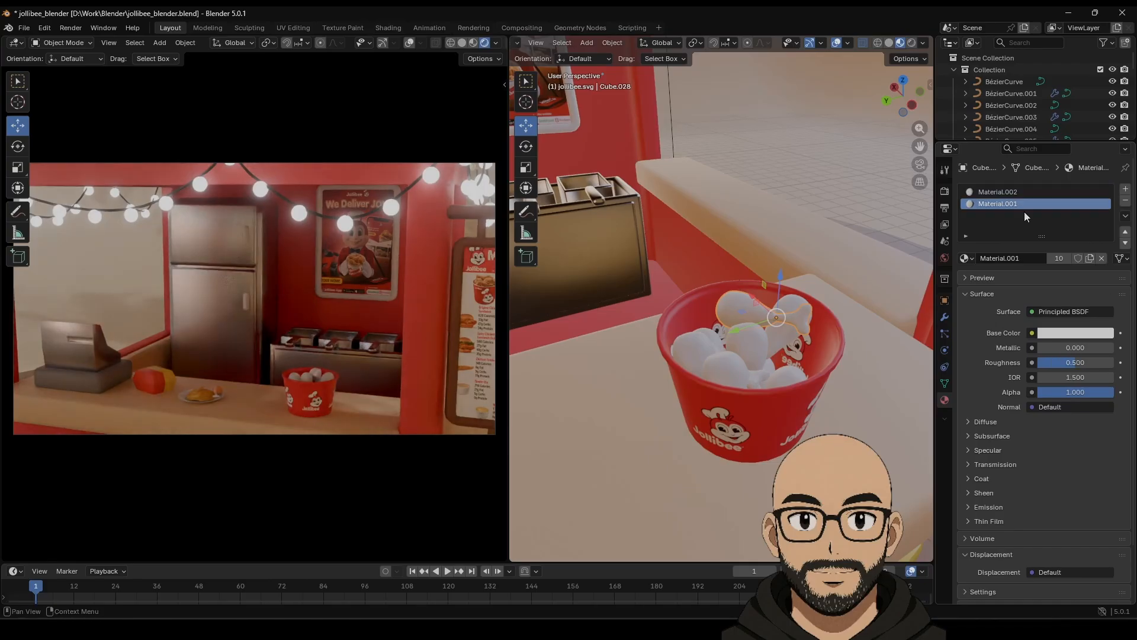
pyautogui.click(1075, 333)
pyautogui.moveTo(1057, 187)
pyautogui.mouseDown()
pyautogui.moveTo(1029, 196)
pyautogui.moveTo(1032, 205)
pyautogui.mouseUp()
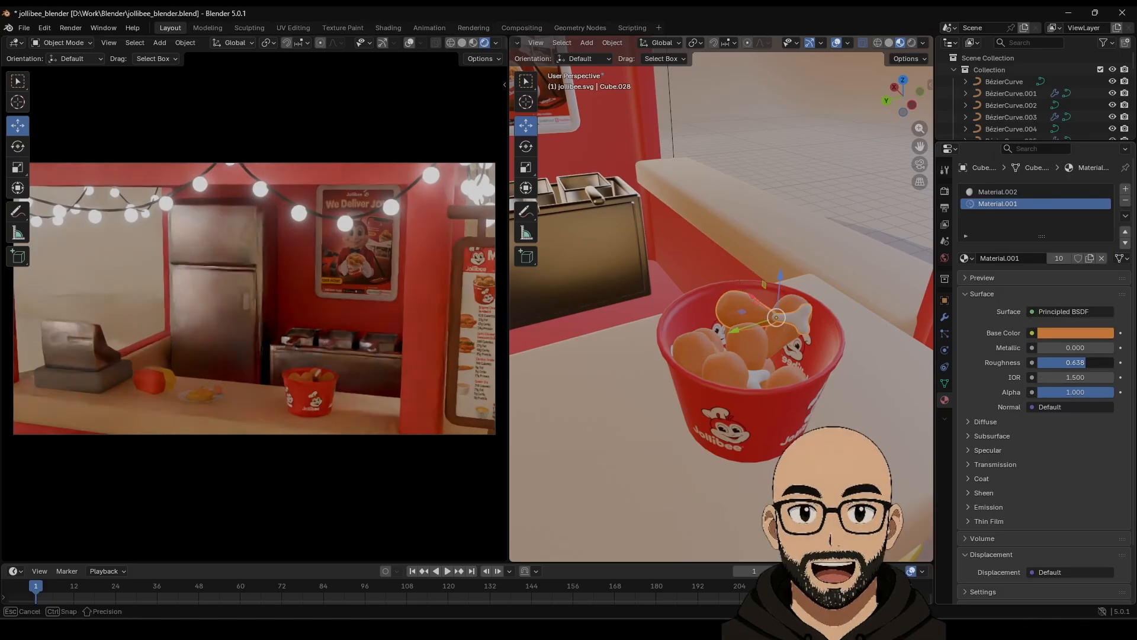
pyautogui.moveTo(1086, 363); pyautogui.dragTo(1087, 362)
pyautogui.click(1079, 335)
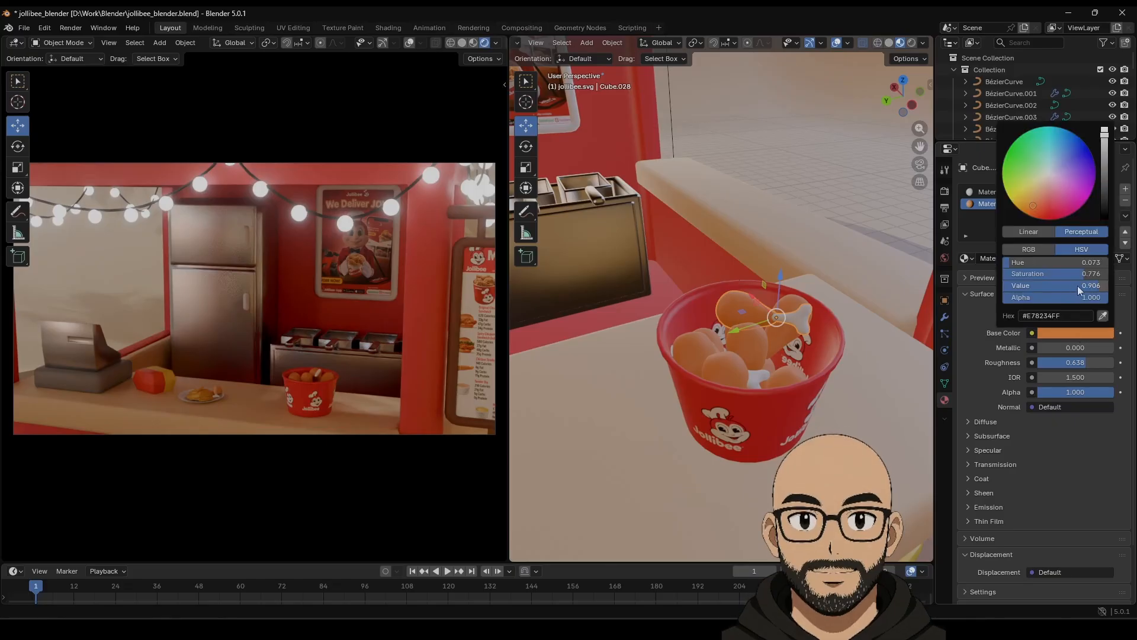
pyautogui.moveTo(1098, 285); pyautogui.dragTo(1087, 285)
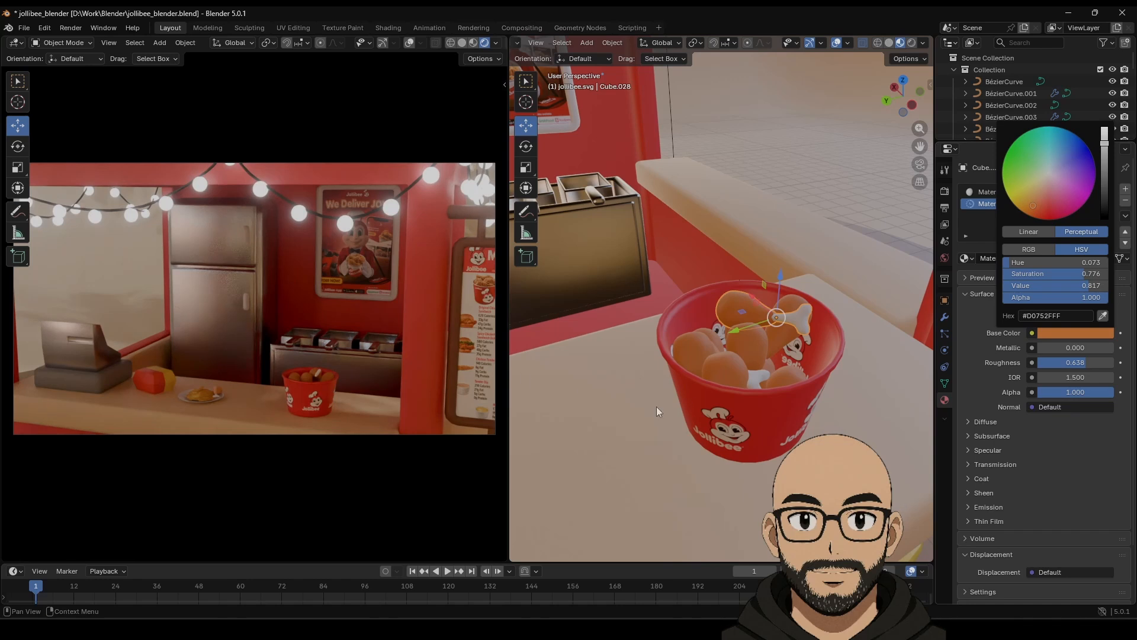
# Assign the existing wood material to the frame around the poster on the kiosk's back wall.
pyautogui.scroll(-3, 355, 372)
pyautogui.scroll(-2, 371, 355)
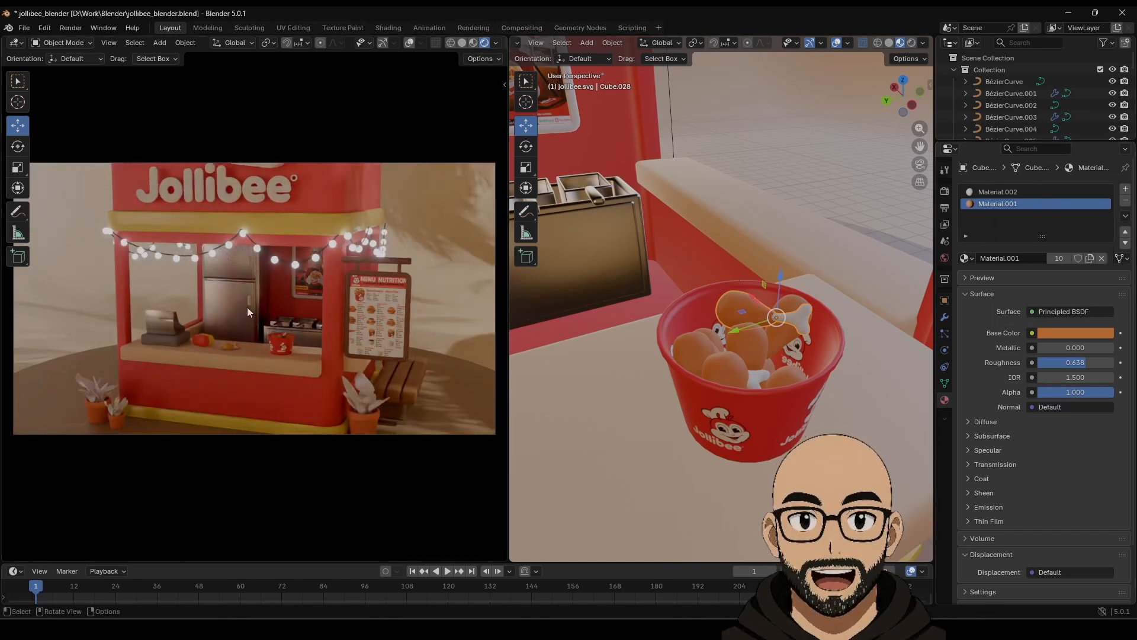
pyautogui.keyDown('shift'); pyautogui.moveTo(628, 276); pyautogui.dragTo(744, 307, button='middle'); pyautogui.keyUp('shift')
pyautogui.scroll(-4, 712, 325)
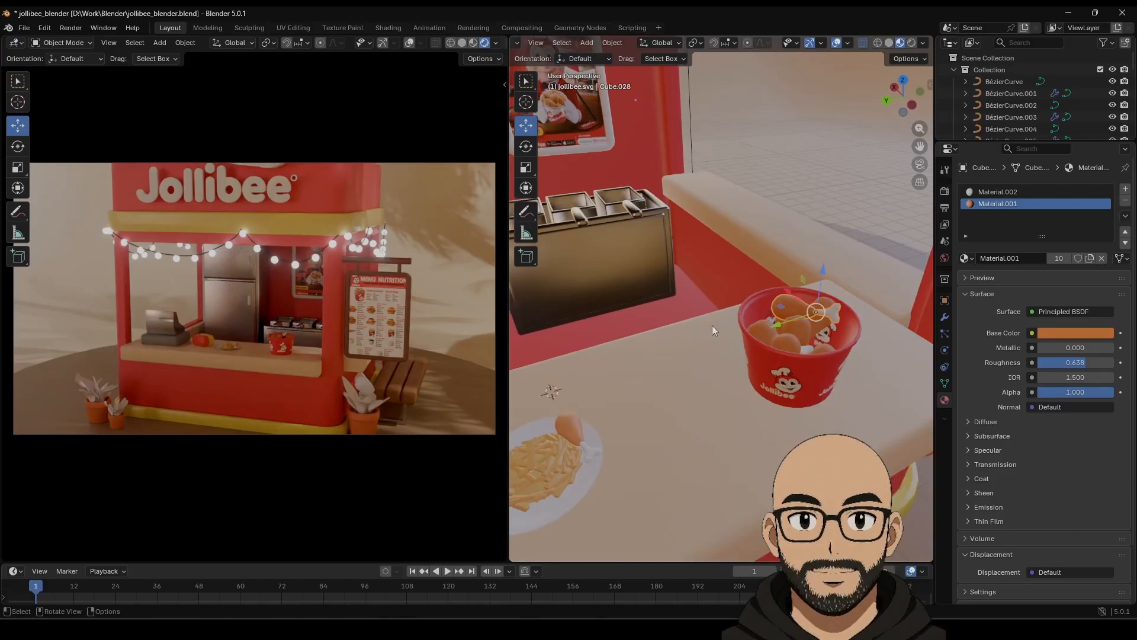
pyautogui.click(624, 158)
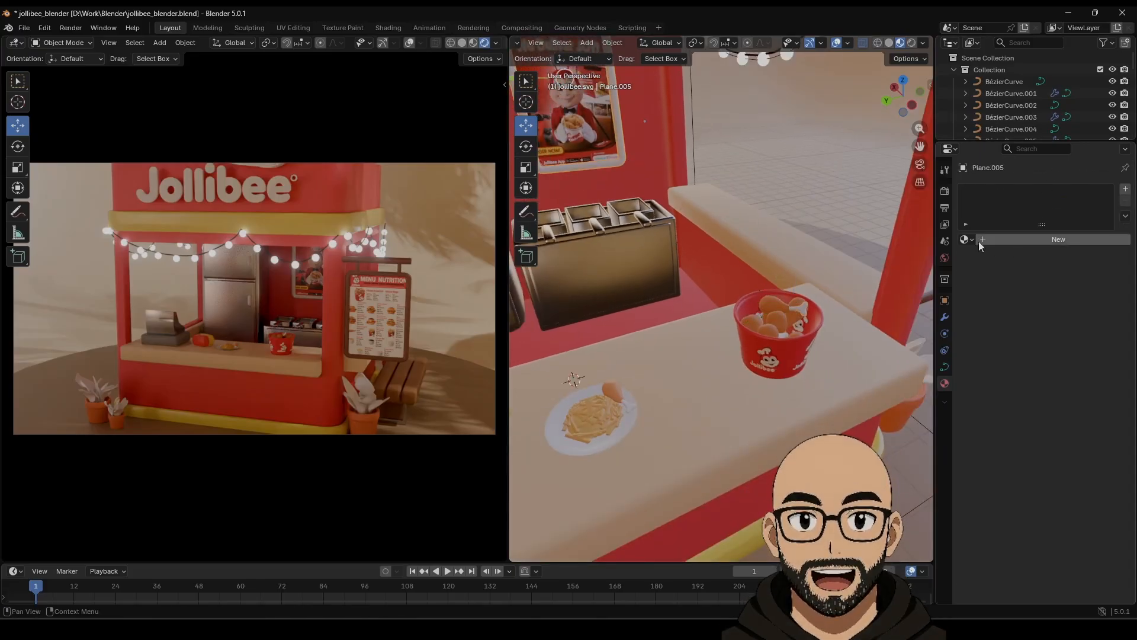
pyautogui.scroll(-5, 791, 251)
pyautogui.moveTo(791, 251); pyautogui.dragTo(808, 312, button='middle')
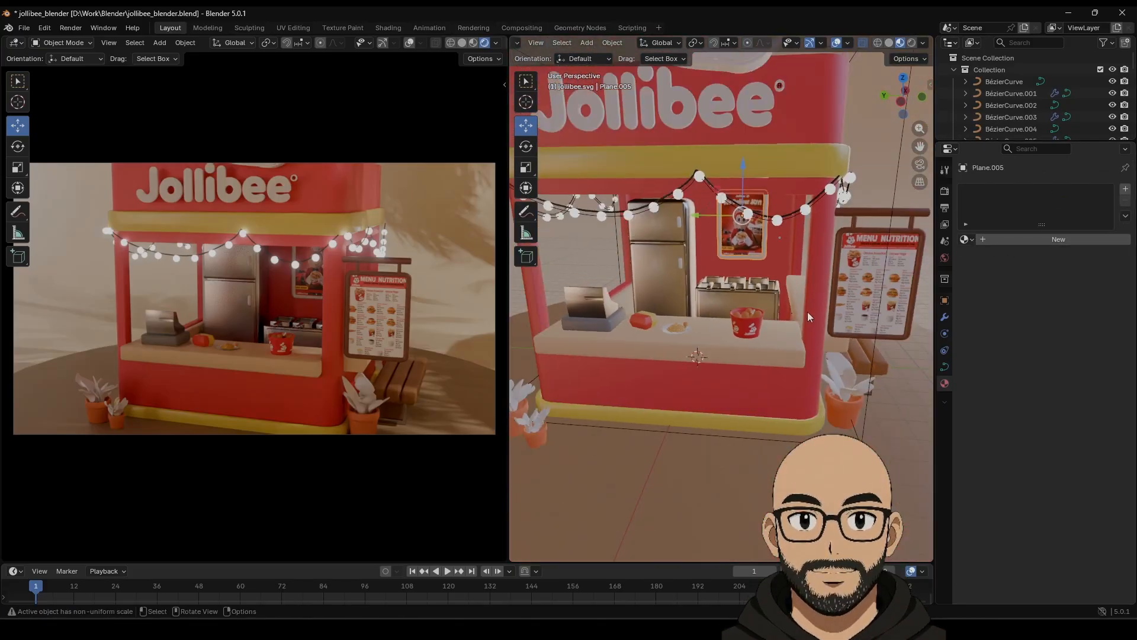
pyautogui.click(840, 331)
pyautogui.click(748, 258)
pyautogui.click(966, 239)
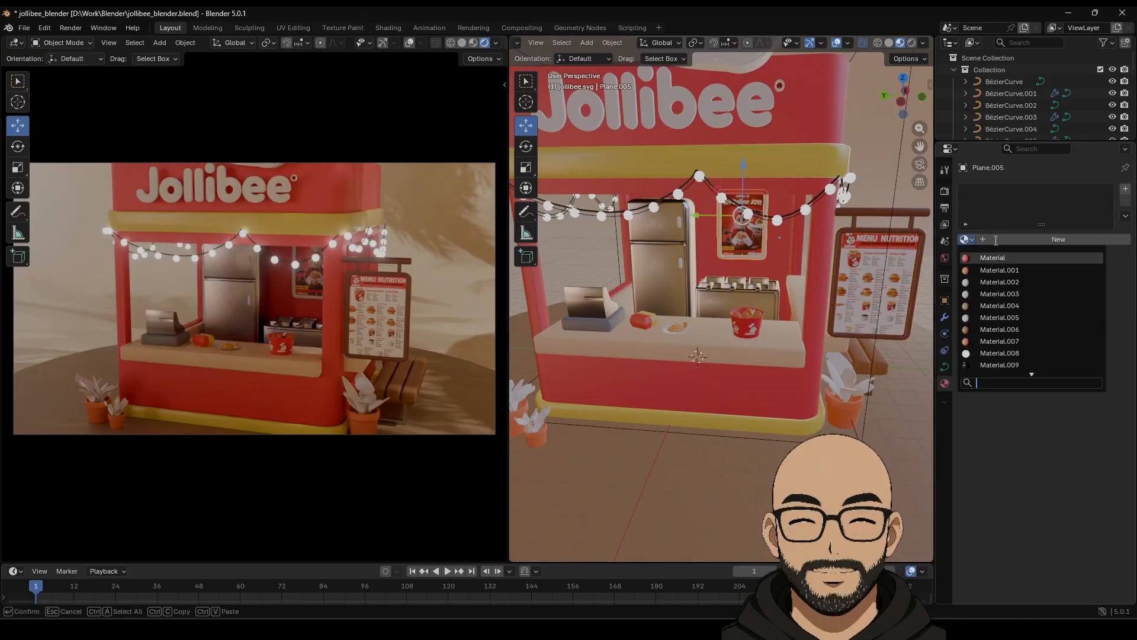
pyautogui.write('wood')
pyautogui.press('Return')
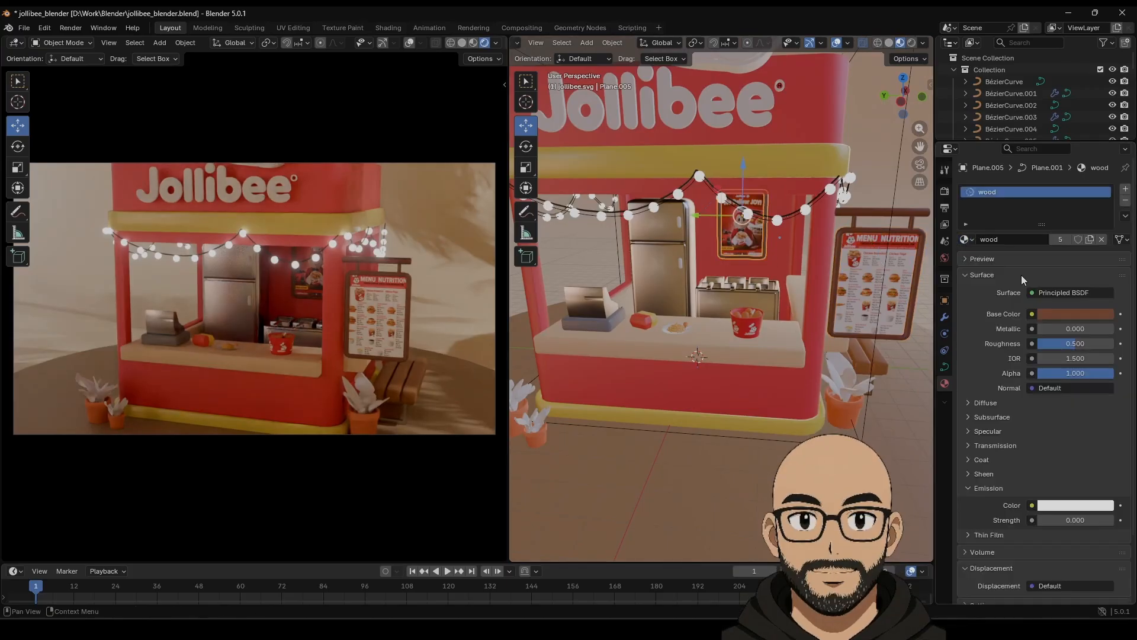
pyautogui.click(804, 397)
pyautogui.moveTo(804, 397); pyautogui.dragTo(643, 339, button='middle')
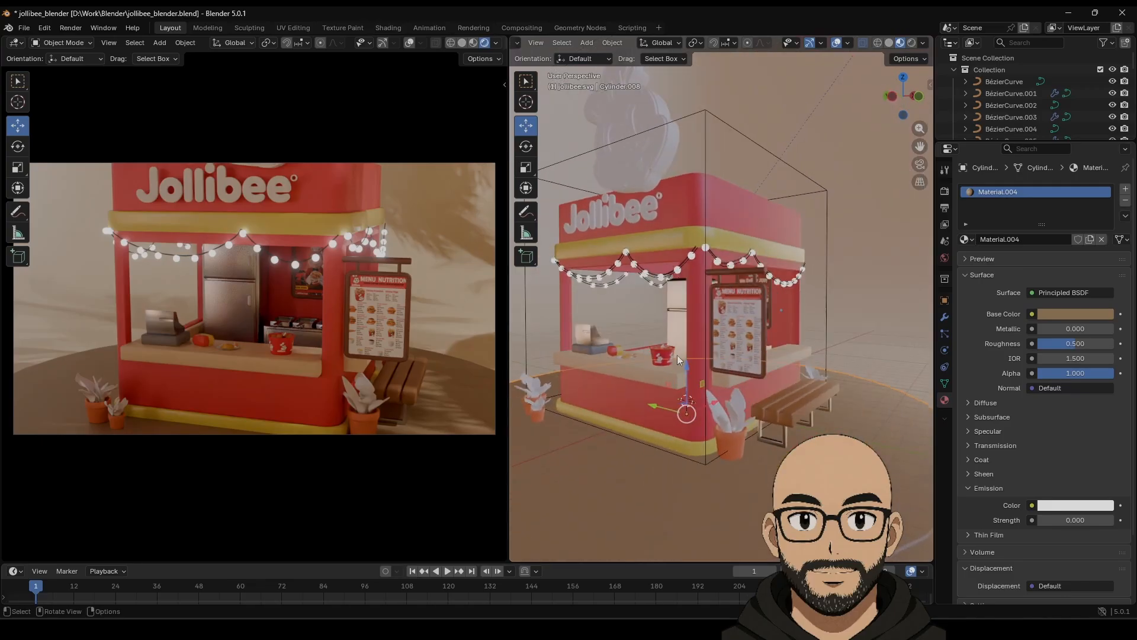
# Examine the kiosk's materials from several angles and distances in the rendered camera-side view.
pyautogui.scroll(-4, 424, 365)
pyautogui.moveTo(403, 360); pyautogui.dragTo(295, 373, button='middle')
pyautogui.scroll(1, 296, 373)
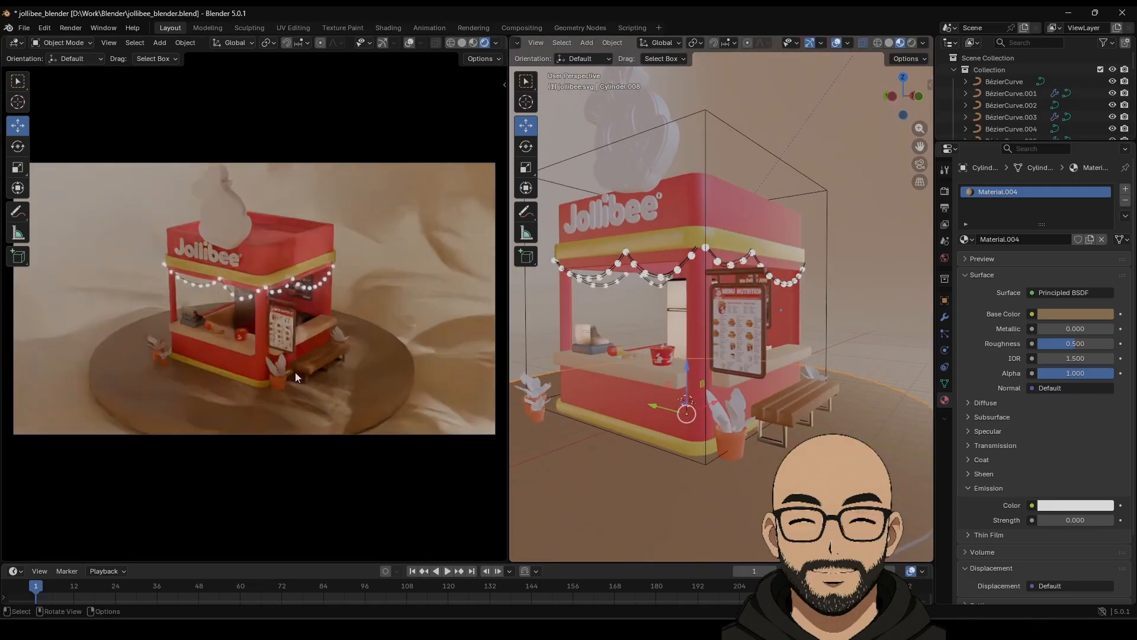
pyautogui.scroll(1, 295, 372)
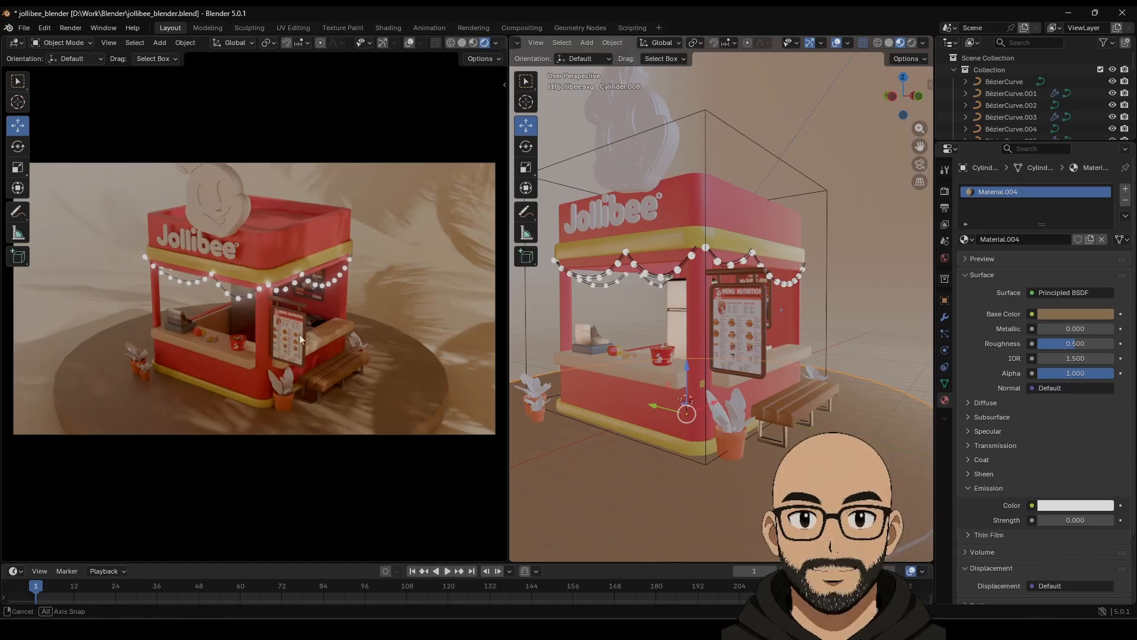
pyautogui.moveTo(299, 334); pyautogui.dragTo(353, 328, button='middle')
pyautogui.scroll(3, 371, 333)
pyautogui.scroll(2, 370, 336)
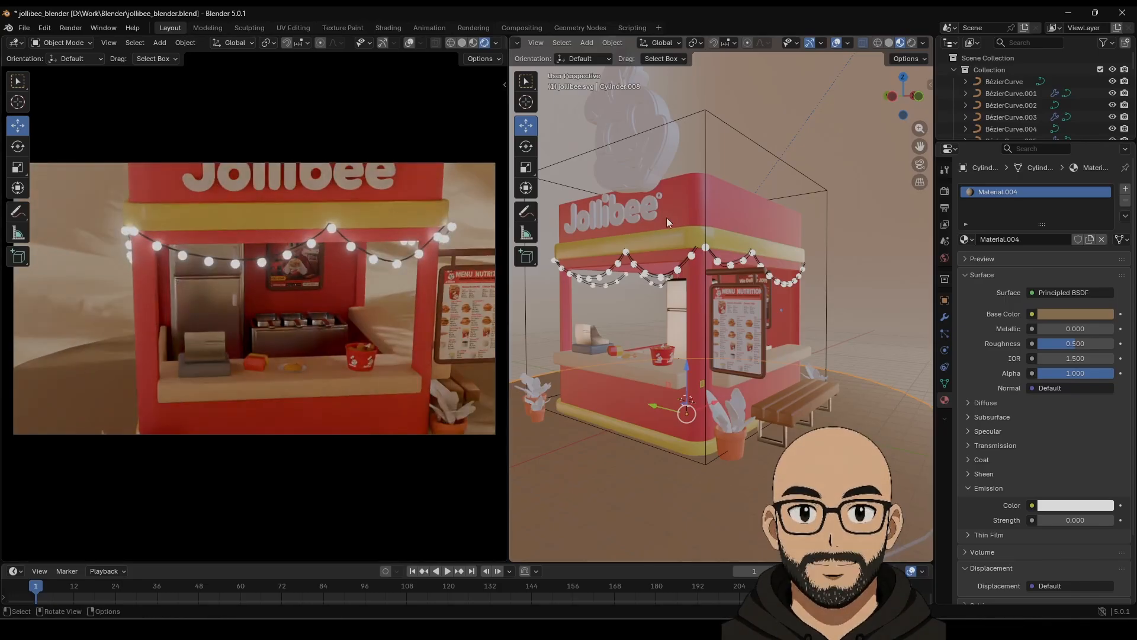
# Remove the SVGMat material from the small registered-trademark R beside the Jollibee sign lettering.
pyautogui.scroll(3, 666, 218)
pyautogui.moveTo(662, 204); pyautogui.dragTo(740, 368, button='middle')
pyautogui.scroll(4, 748, 382)
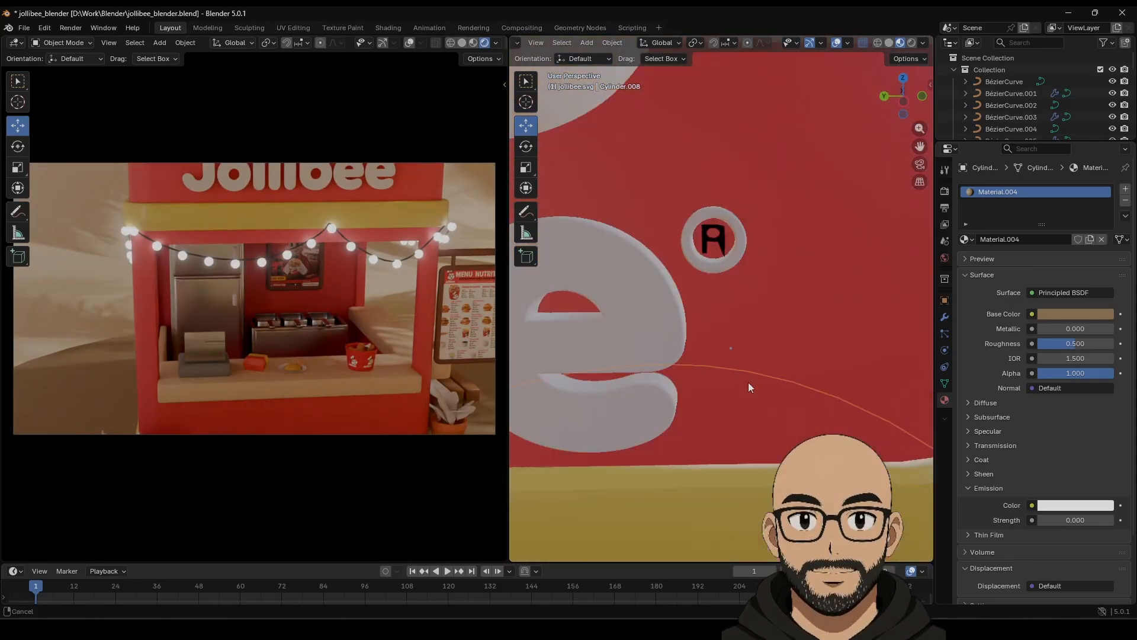
pyautogui.click(760, 354)
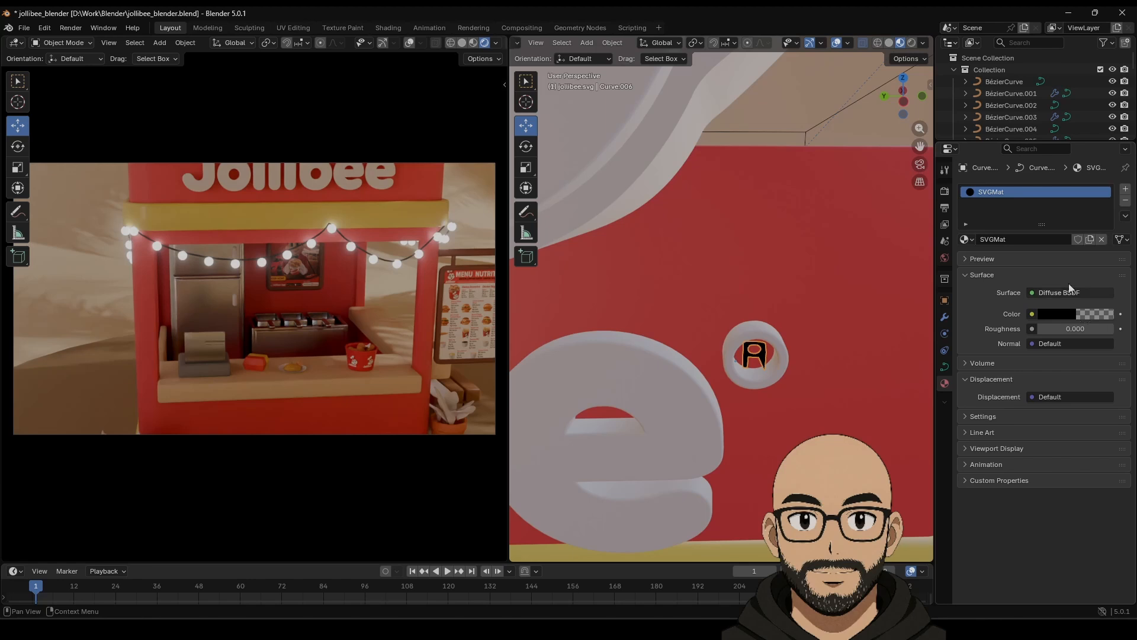
pyautogui.click(1102, 239)
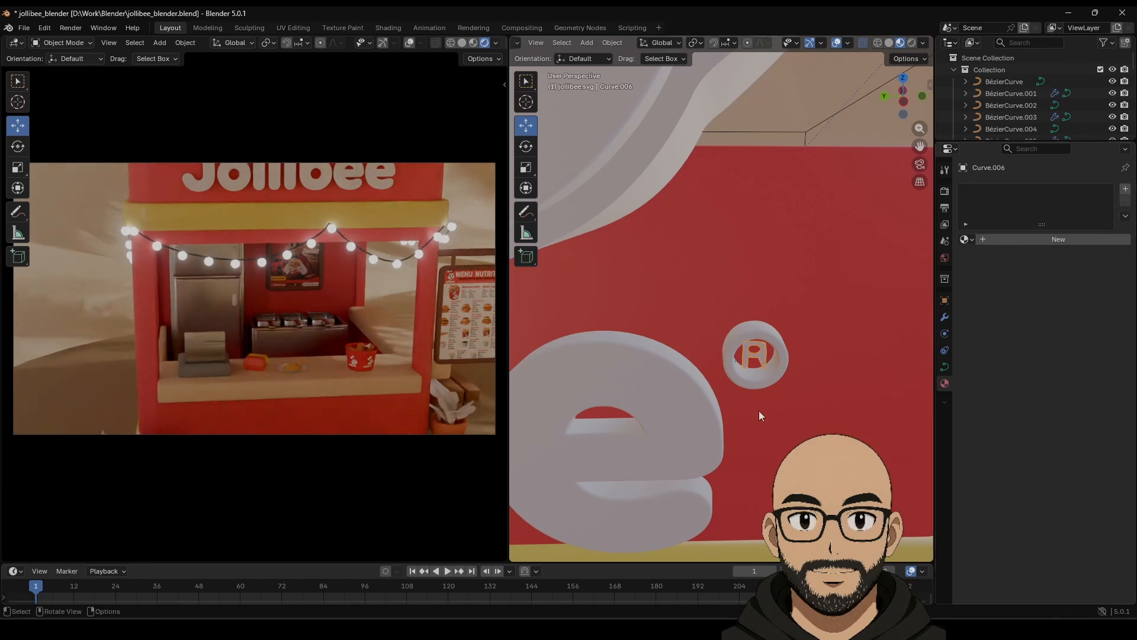
pyautogui.scroll(-8, 758, 410)
pyautogui.scroll(-3, 714, 411)
pyautogui.click(751, 372)
# Add a new material with a light orange skin-tone base color to the mascot's face shape above the kiosk.
pyautogui.moveTo(739, 358); pyautogui.dragTo(705, 328, button='middle')
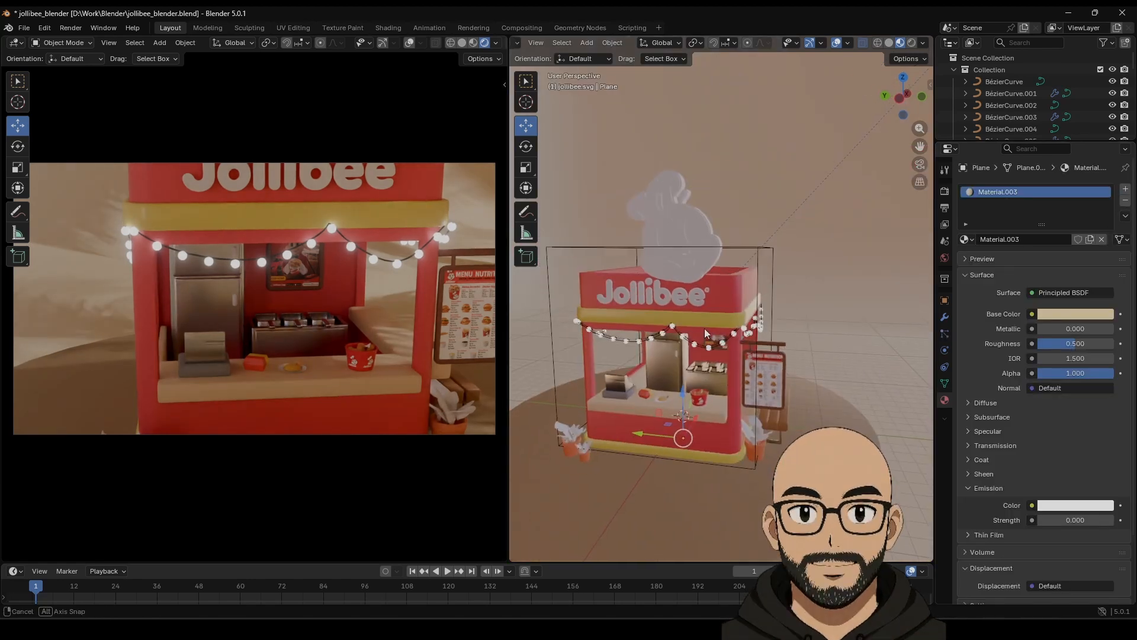
pyautogui.scroll(-4, 402, 303)
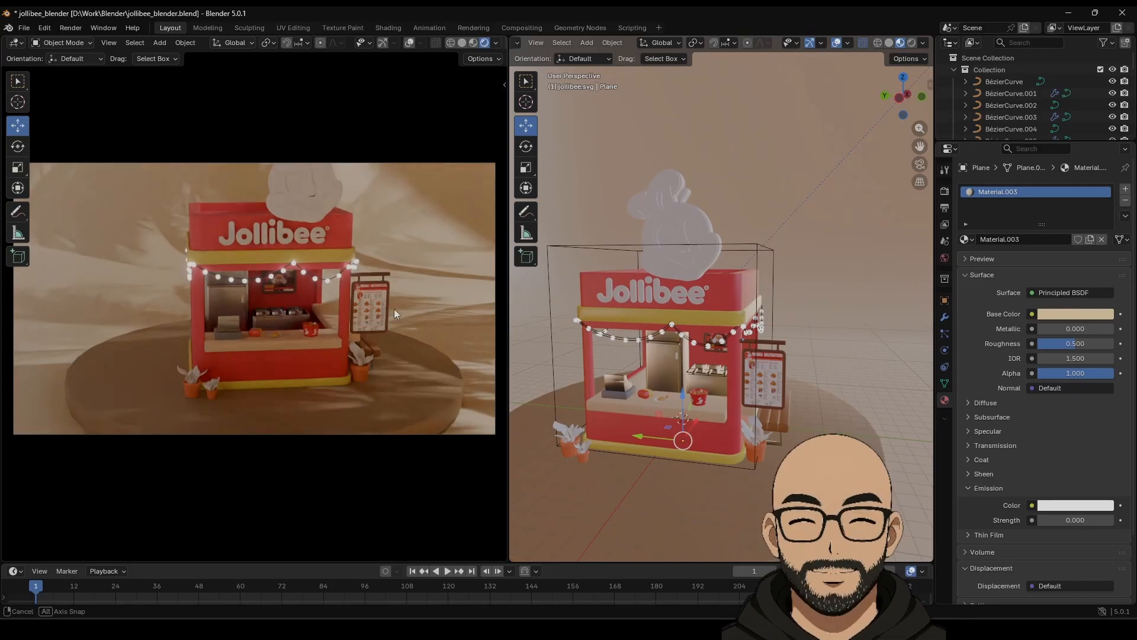
pyautogui.moveTo(393, 308); pyautogui.dragTo(369, 294, button='middle')
pyautogui.scroll(6, 674, 278)
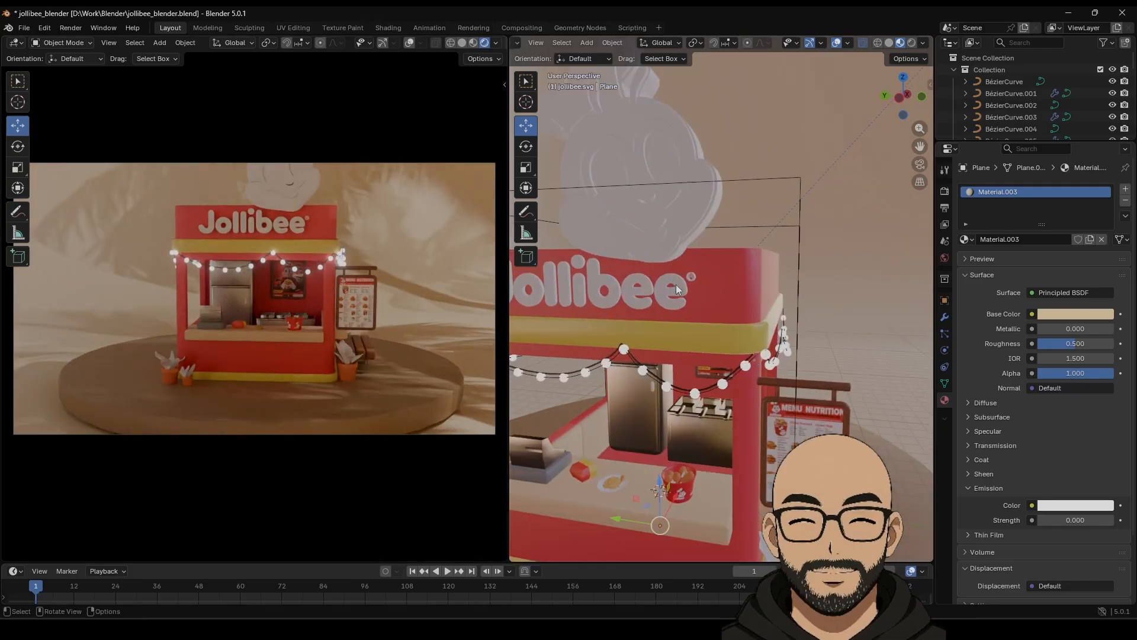
pyautogui.moveTo(677, 304); pyautogui.dragTo(707, 350, button='middle')
pyautogui.click(707, 350)
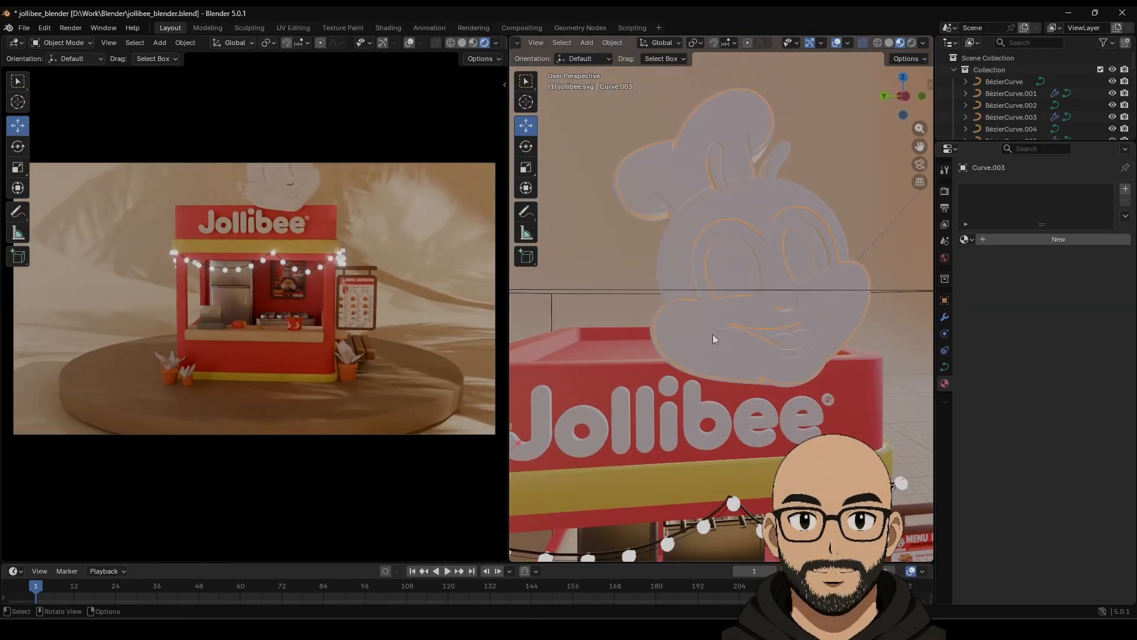
pyautogui.click(1001, 238)
pyautogui.click(1075, 314)
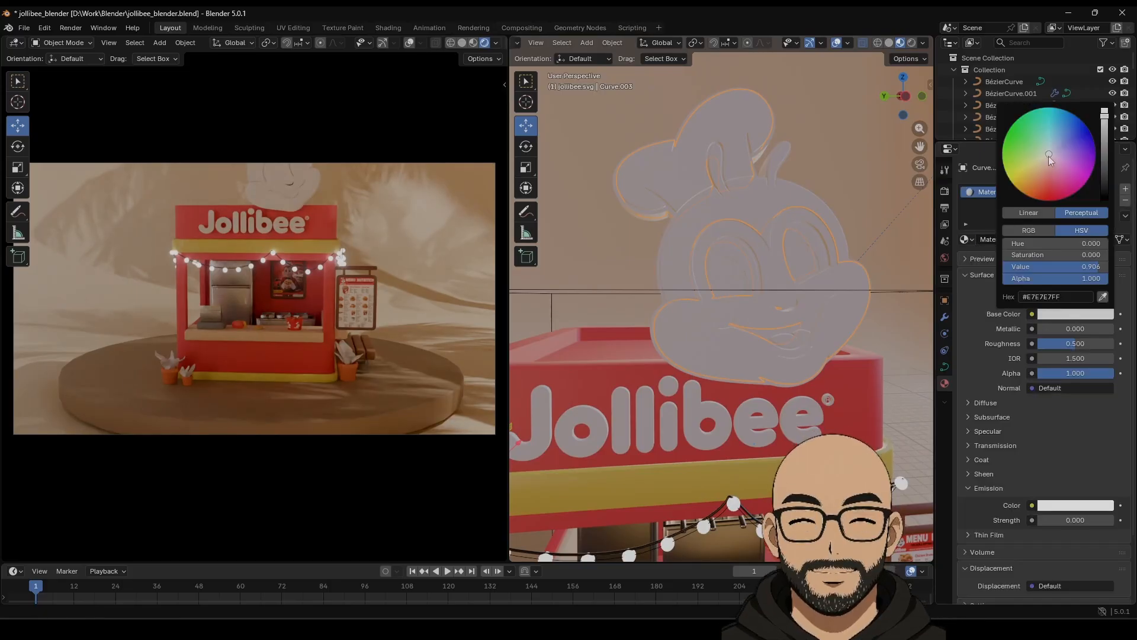
pyautogui.moveTo(1049, 155); pyautogui.dragTo(1042, 166)
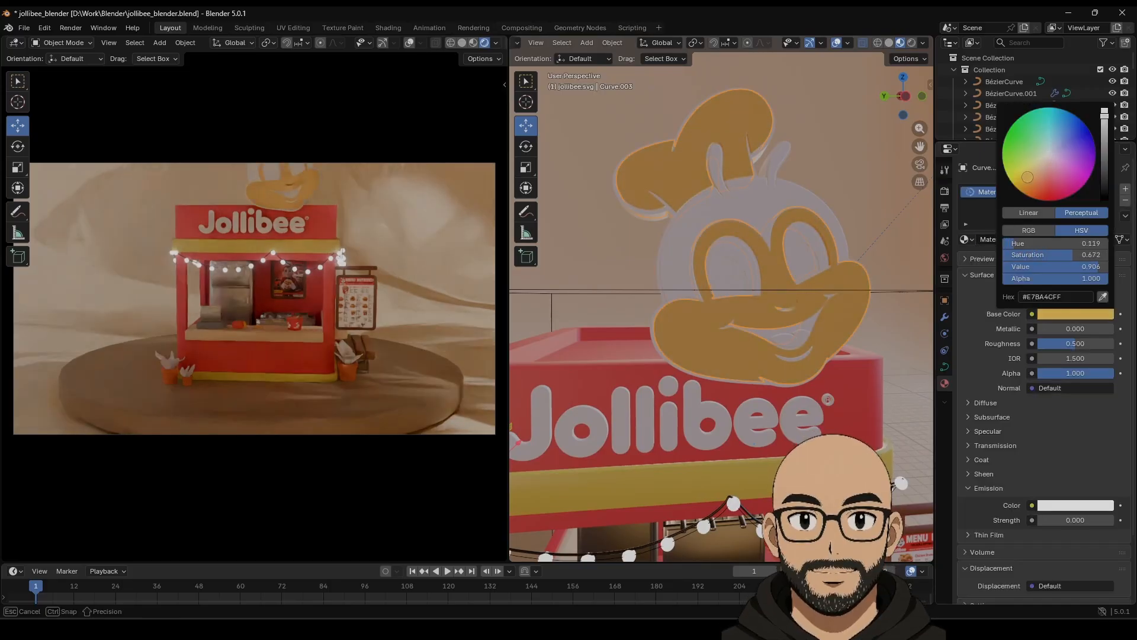
pyautogui.moveTo(1030, 178); pyautogui.dragTo(1036, 174)
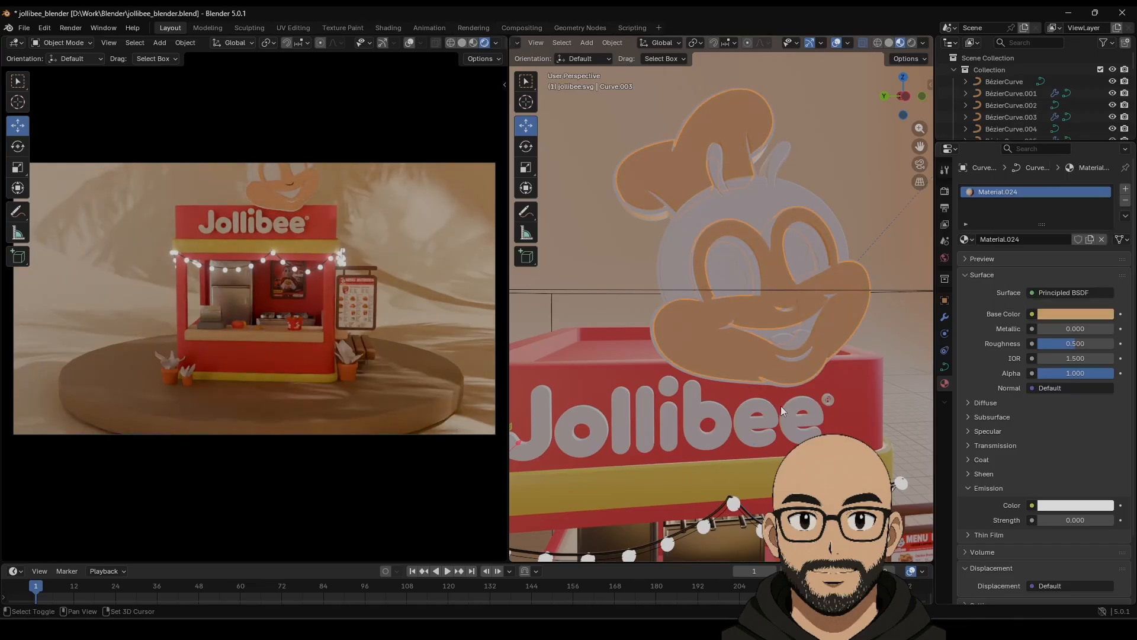
# Examine the mascot's colors on the menu board and the back-wall poster as reference.
pyautogui.moveTo(780, 405); pyautogui.dragTo(716, 274, button='middle')
pyautogui.scroll(6, 788, 352)
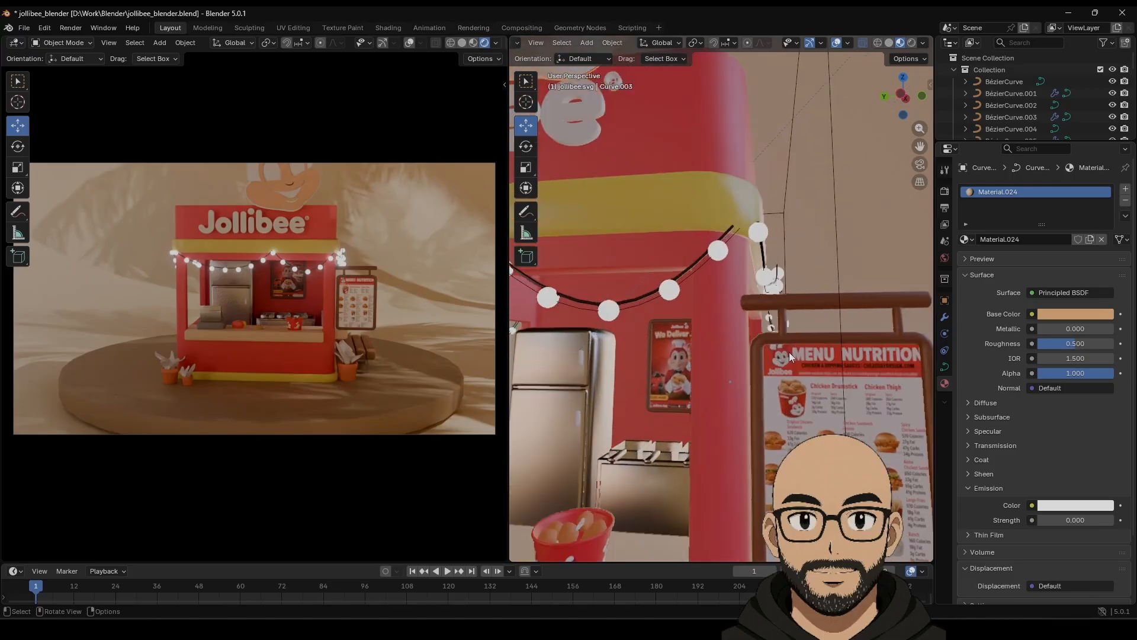
pyautogui.keyDown('shift'); pyautogui.moveTo(829, 378); pyautogui.dragTo(751, 350, button='middle'); pyautogui.keyUp('shift')
pyautogui.scroll(-4, 750, 352)
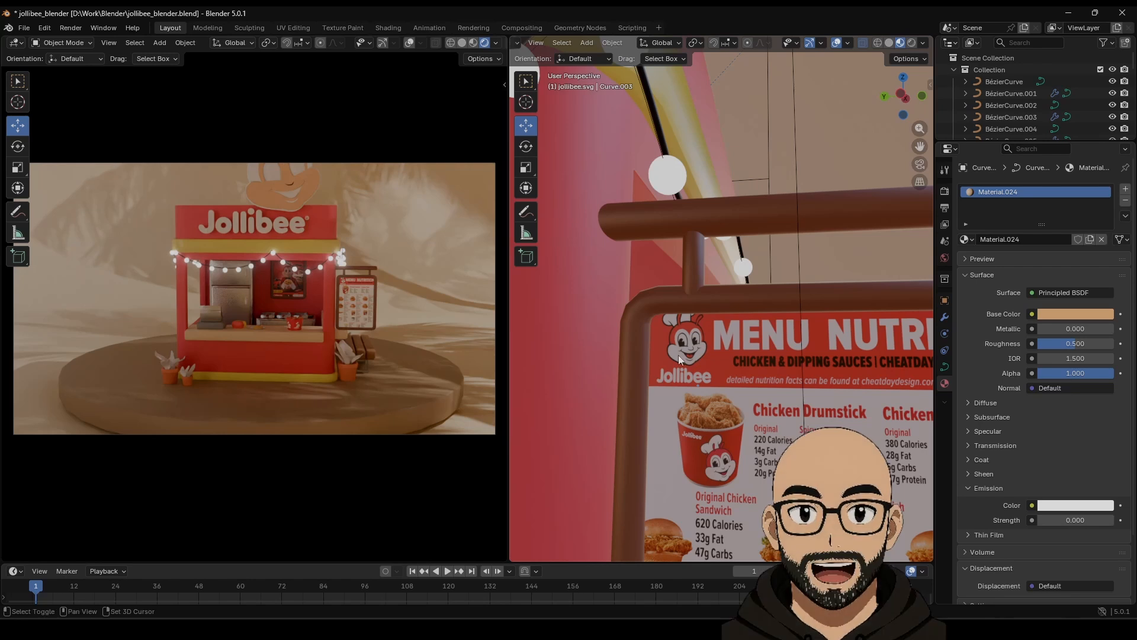
pyautogui.keyDown('shift'); pyautogui.moveTo(677, 354); pyautogui.dragTo(762, 402, button='middle'); pyautogui.keyUp('shift')
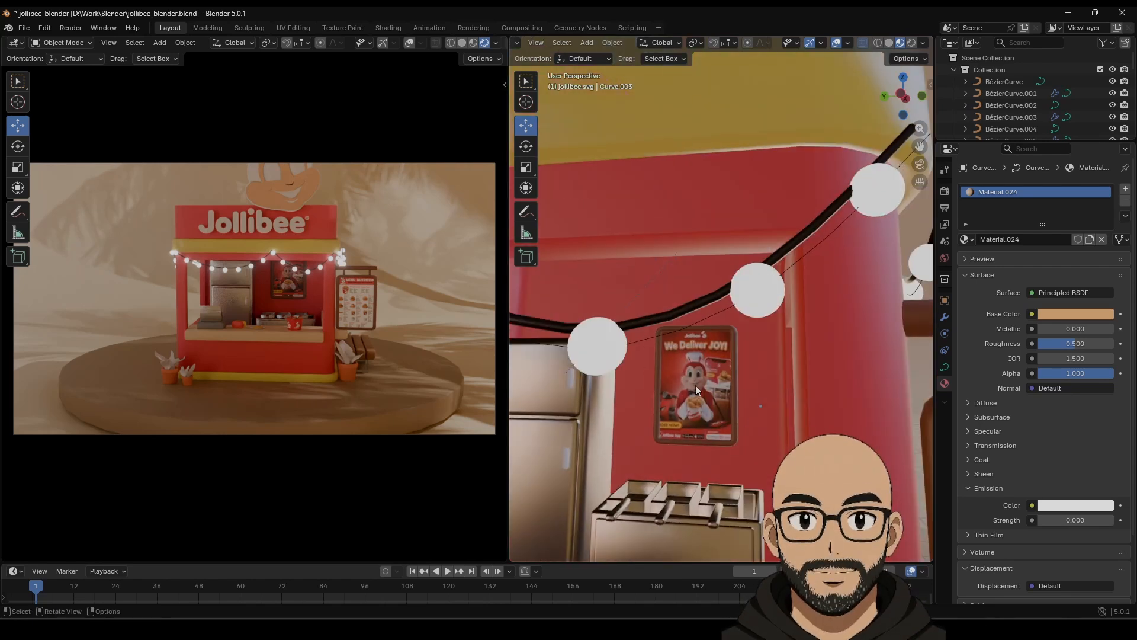
pyautogui.keyDown('shift'); pyautogui.moveTo(696, 385); pyautogui.dragTo(742, 425, button='middle'); pyautogui.keyUp('shift')
pyautogui.scroll(-3, 720, 396)
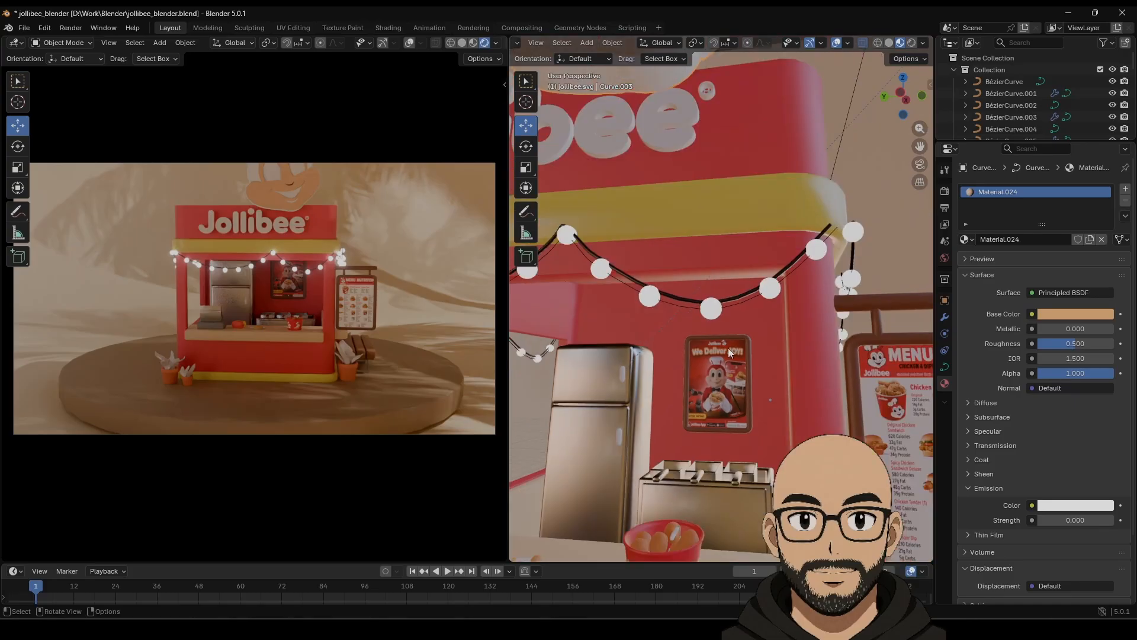
pyautogui.moveTo(716, 359); pyautogui.dragTo(722, 322, button='middle')
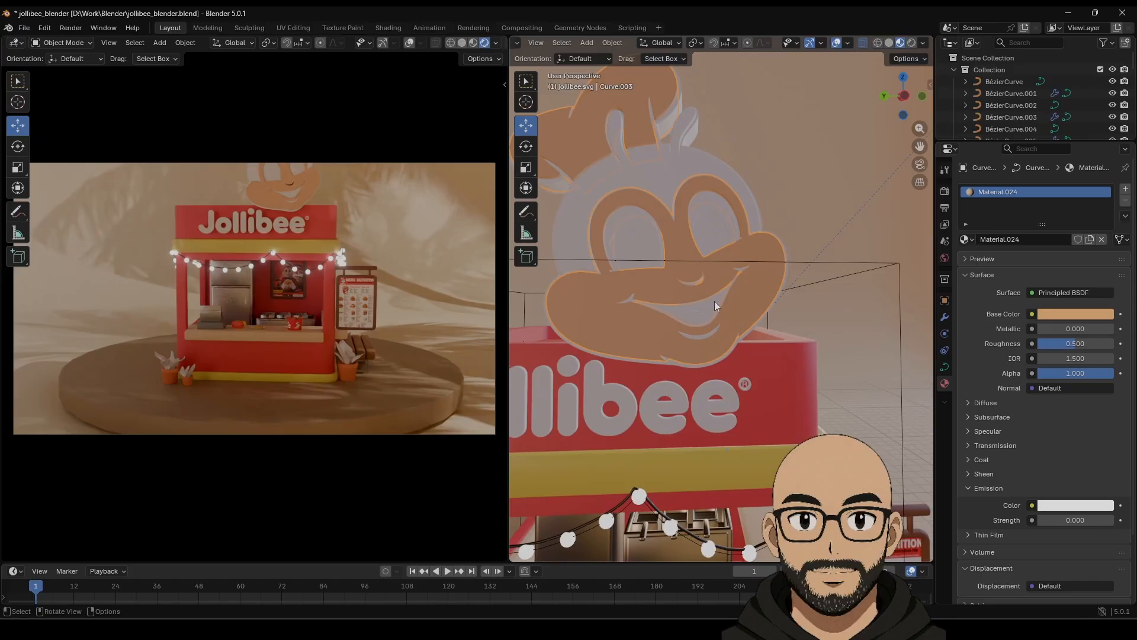
# Add a new black #000000 material to the mascot's eye and mouth details and lower its roughness.
pyautogui.click(714, 302)
pyautogui.click(1027, 240)
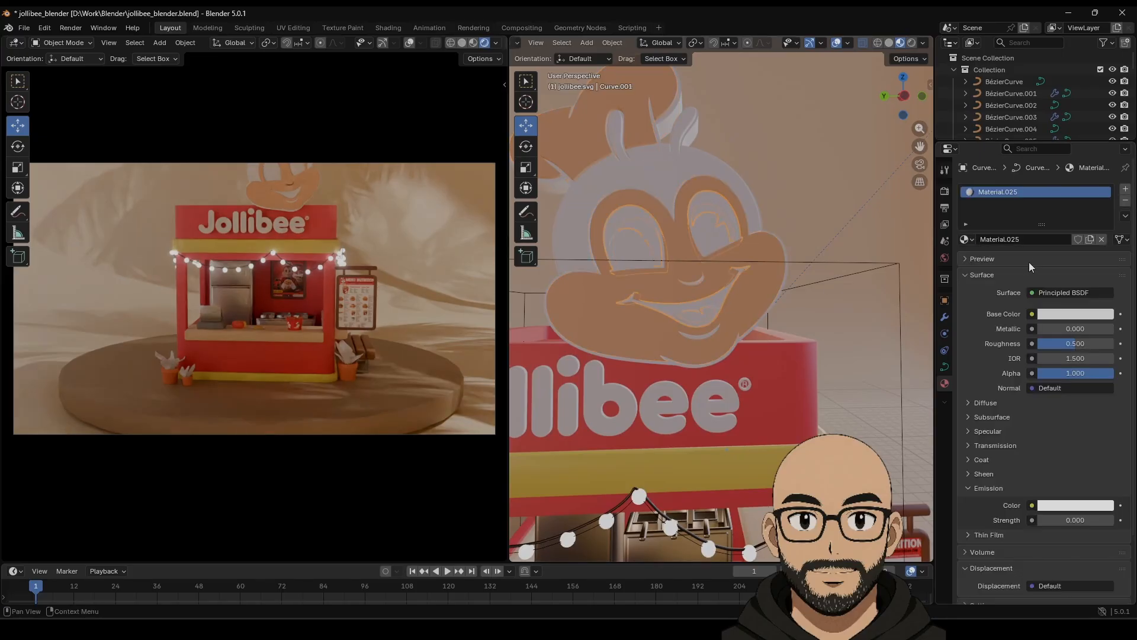
pyautogui.click(1072, 321)
pyautogui.moveTo(1109, 171); pyautogui.dragTo(1104, 202)
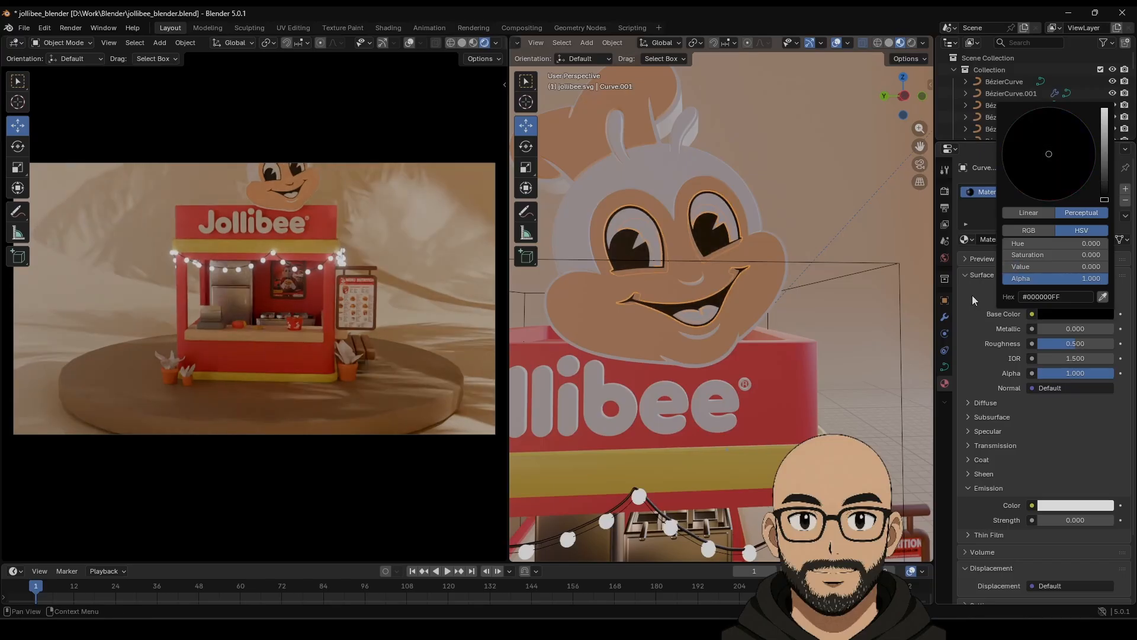
pyautogui.moveTo(1064, 344); pyautogui.dragTo(1049, 344)
# Add a new material to the mascot's head, antennae and tongue, with its base color sampled from the kiosk's red sign wall.
pyautogui.click(696, 321)
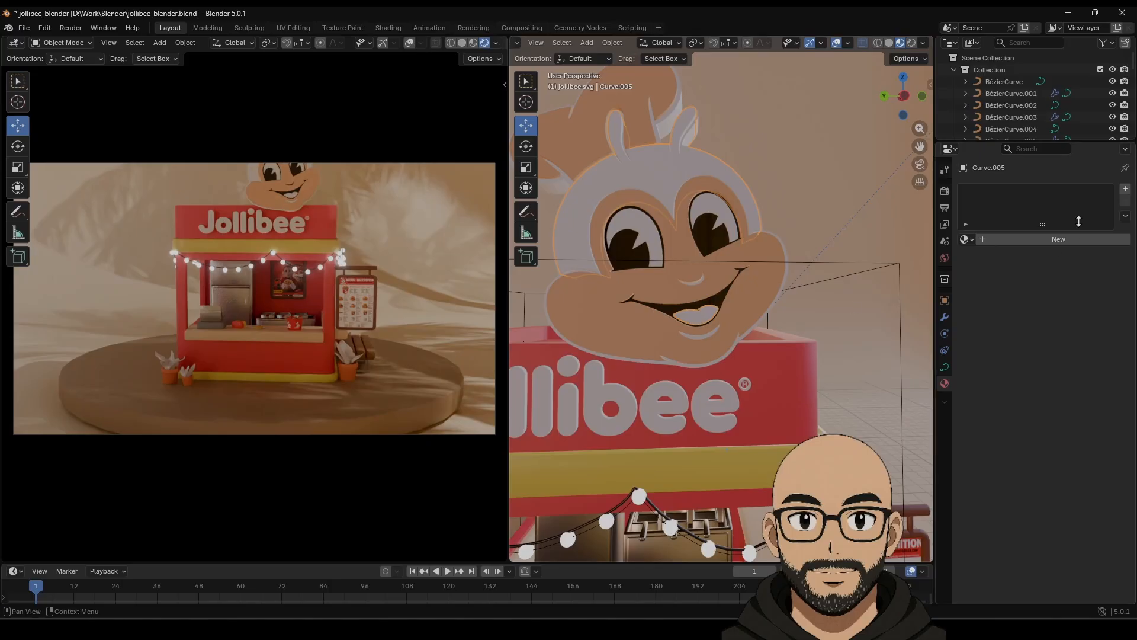
pyautogui.click(1009, 240)
pyautogui.click(1071, 314)
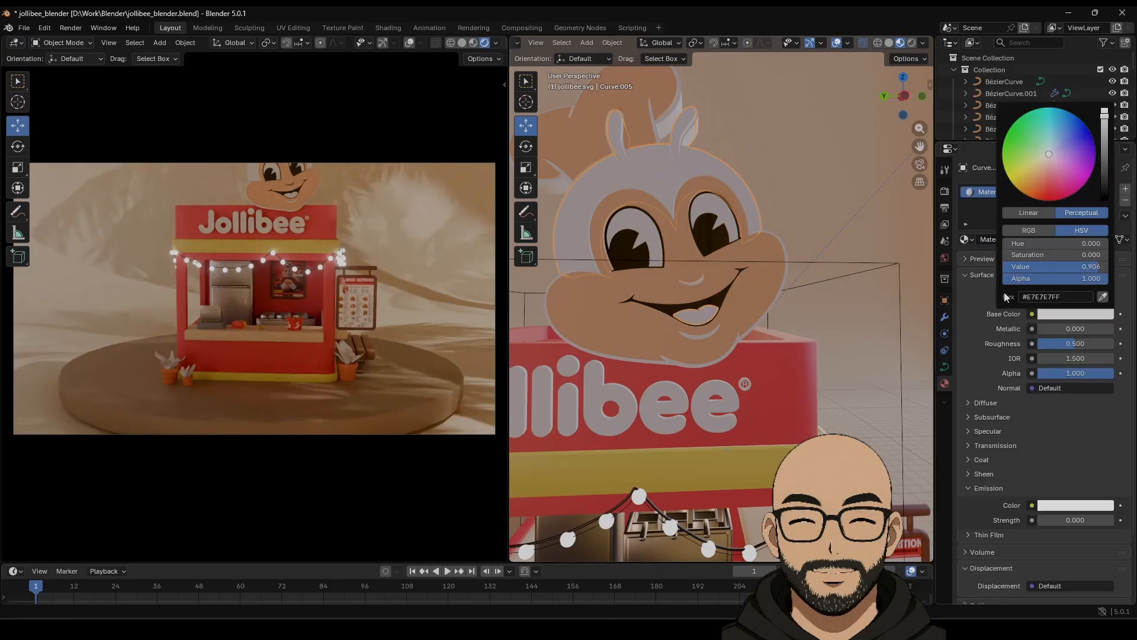
pyautogui.moveTo(1044, 165); pyautogui.dragTo(1044, 186)
pyautogui.click(1102, 296)
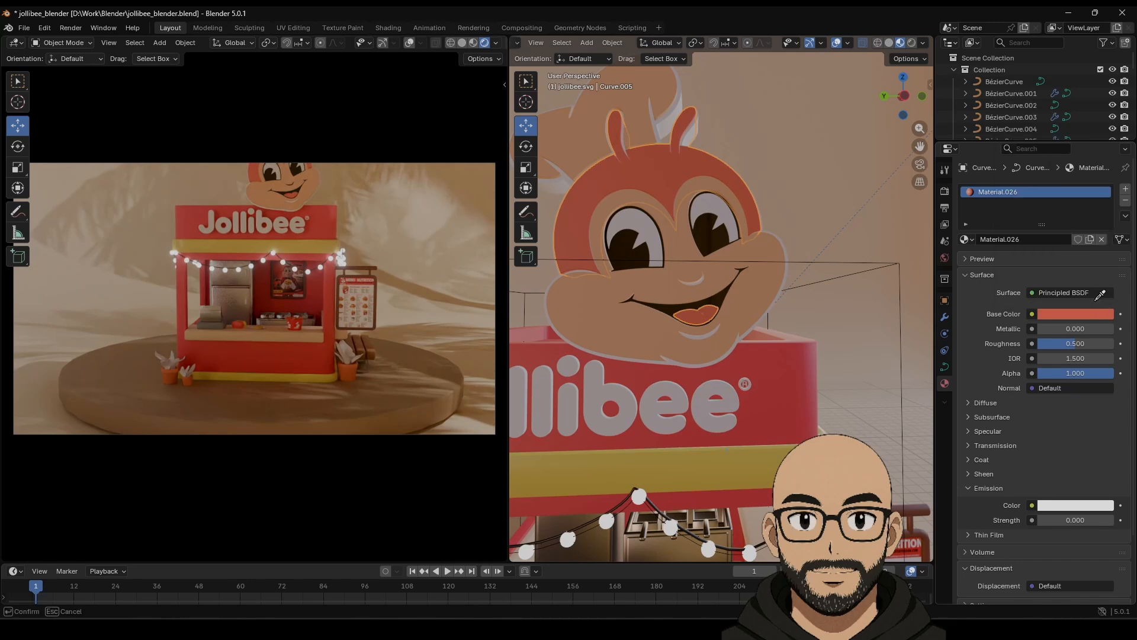
pyautogui.click(797, 392)
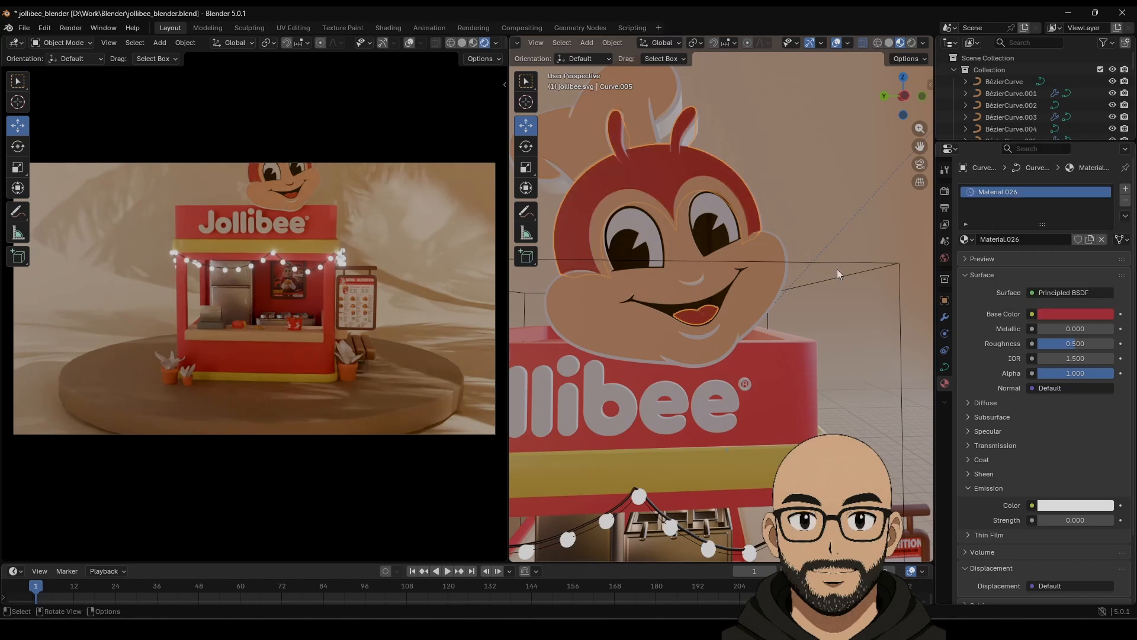
# Add a new black #000000 material with roughness 0.285 to the mascot's outer outline shape.
pyautogui.click(733, 346)
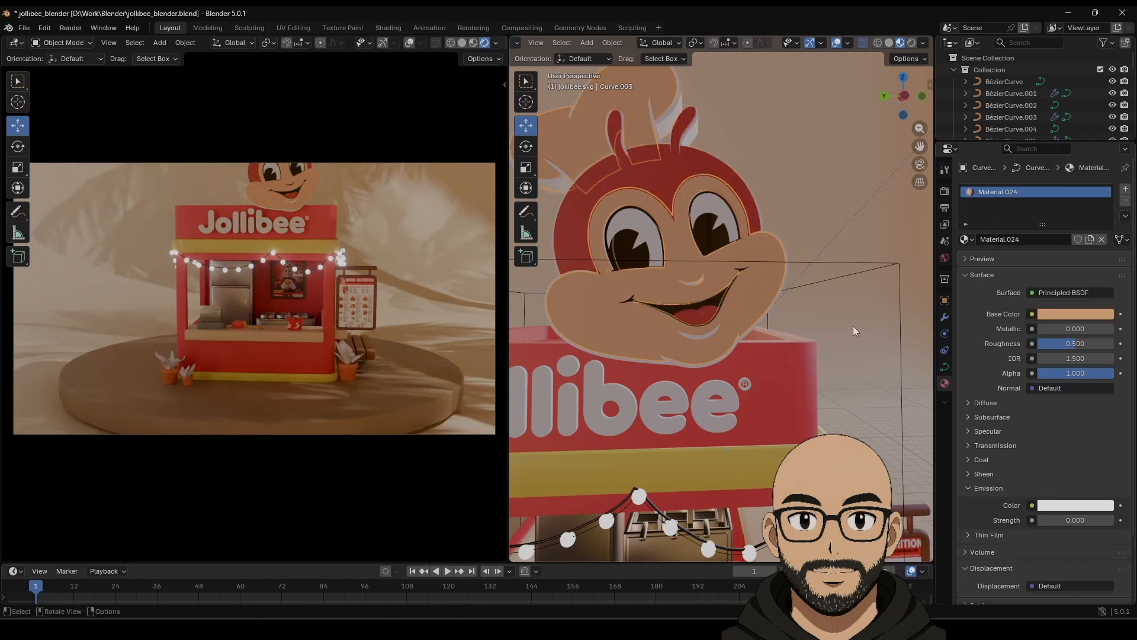
pyautogui.click(726, 357)
pyautogui.click(1024, 239)
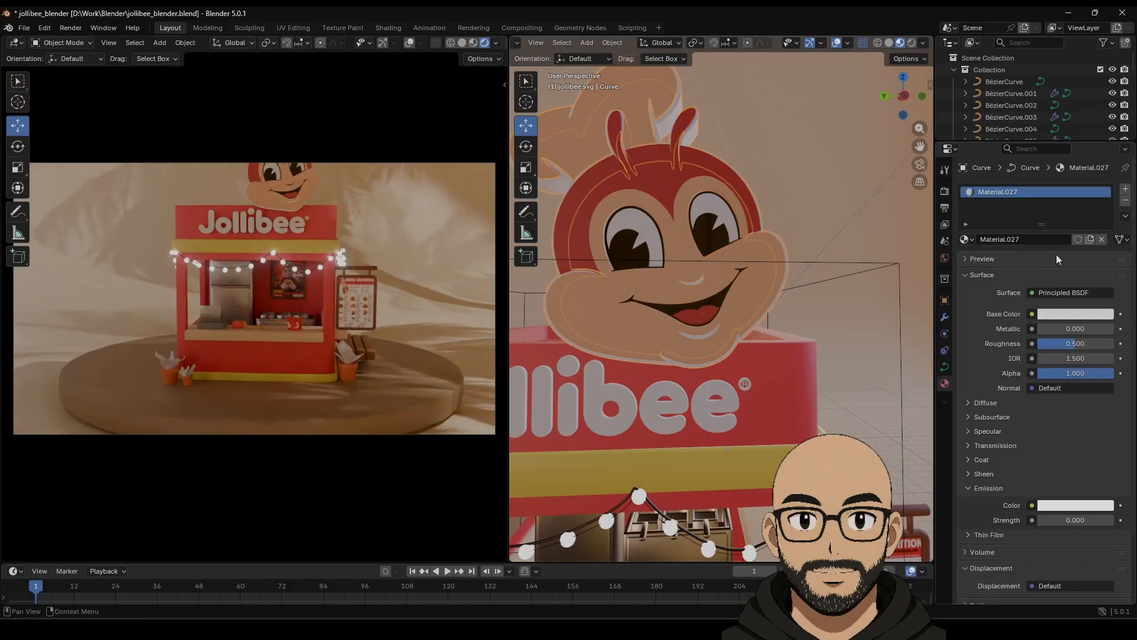
pyautogui.click(1073, 315)
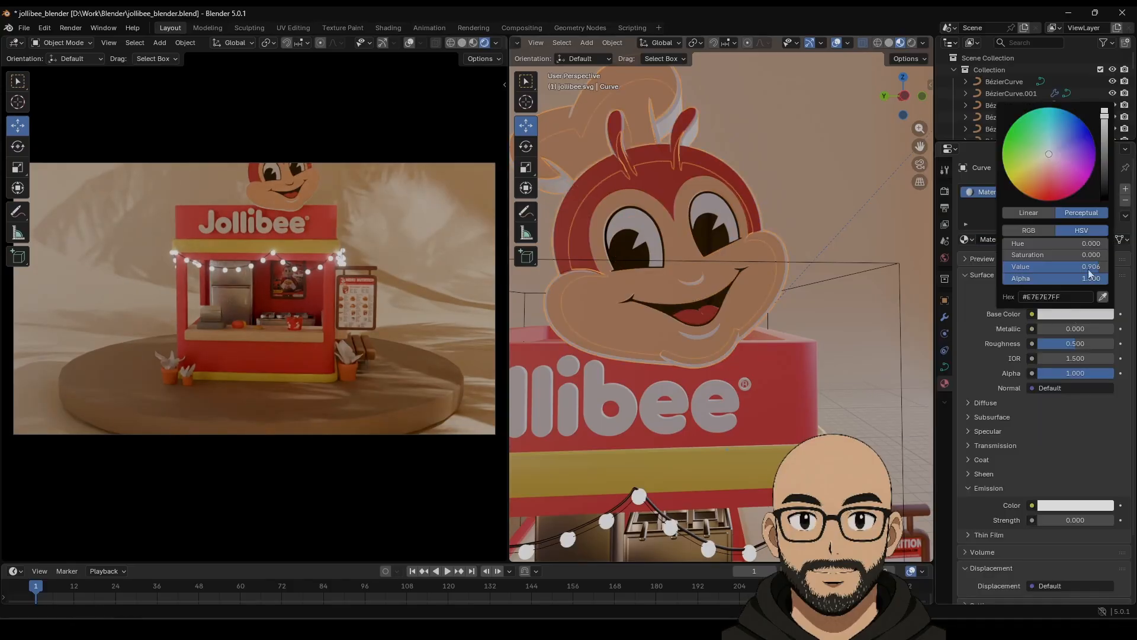
pyautogui.moveTo(1109, 156); pyautogui.dragTo(1105, 204)
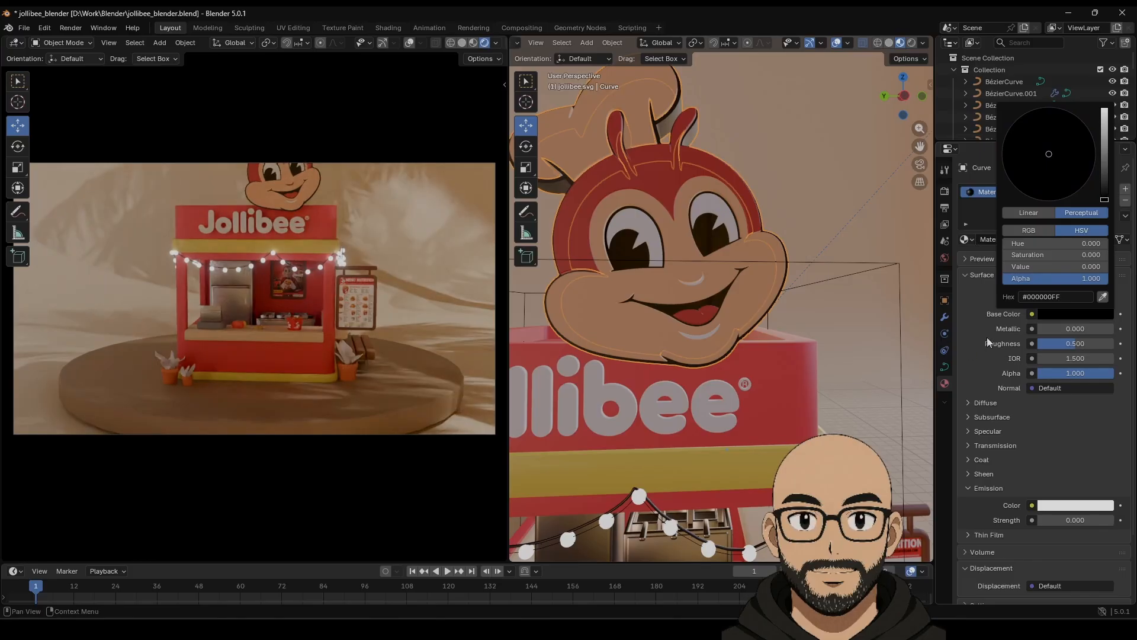
pyautogui.moveTo(1075, 343); pyautogui.dragTo(1060, 344)
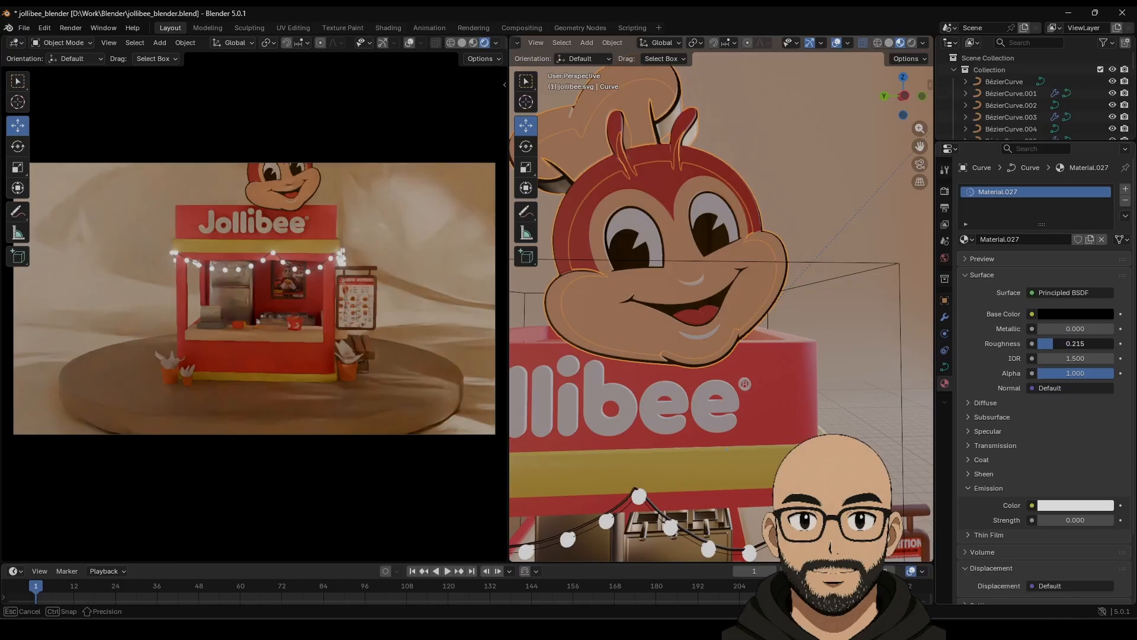
pyautogui.moveTo(1060, 344); pyautogui.dragTo(1061, 343)
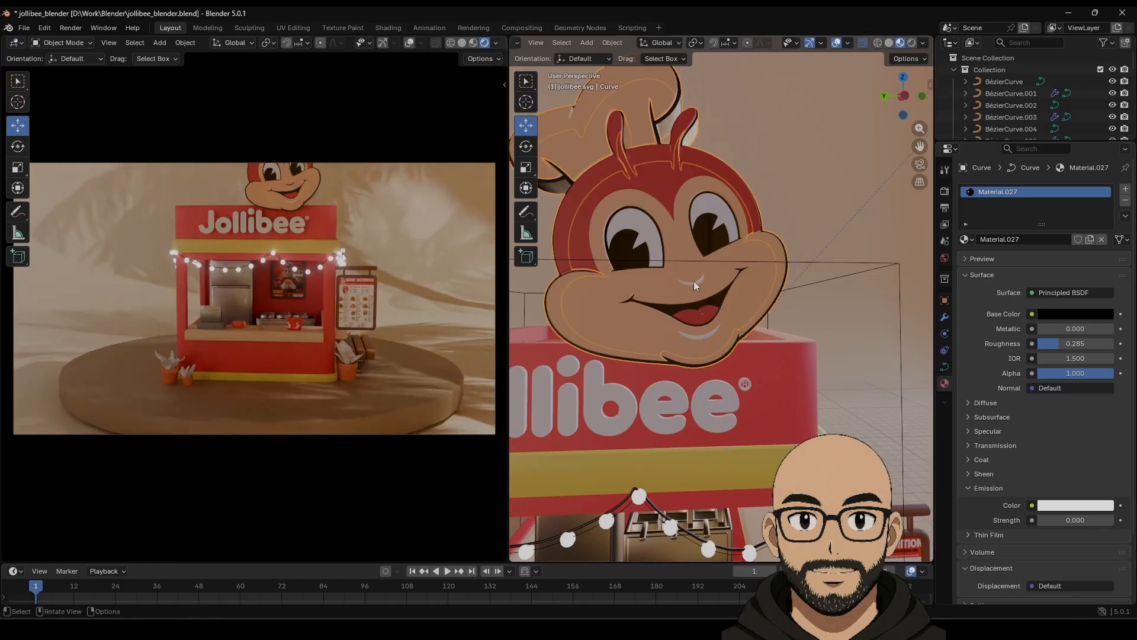
# Assign the existing black Material.027 to the curved chin line below the mascot's mouth.
pyautogui.moveTo(694, 281); pyautogui.dragTo(669, 308, button='middle')
pyautogui.click(764, 317)
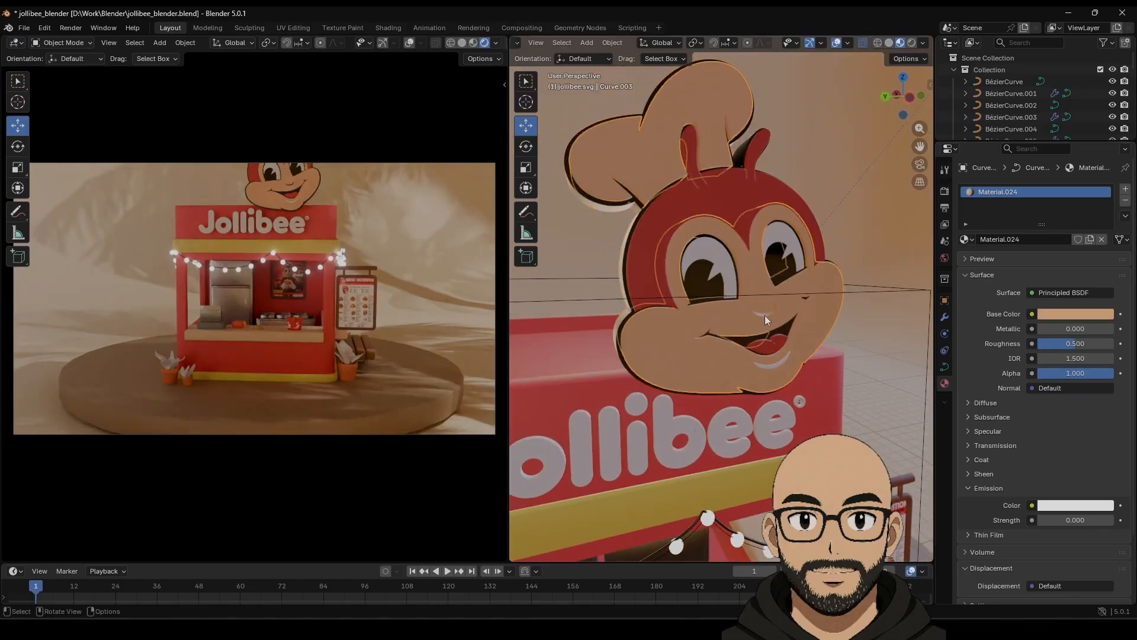
pyautogui.moveTo(765, 315); pyautogui.dragTo(686, 351, button='middle')
pyautogui.click(679, 354)
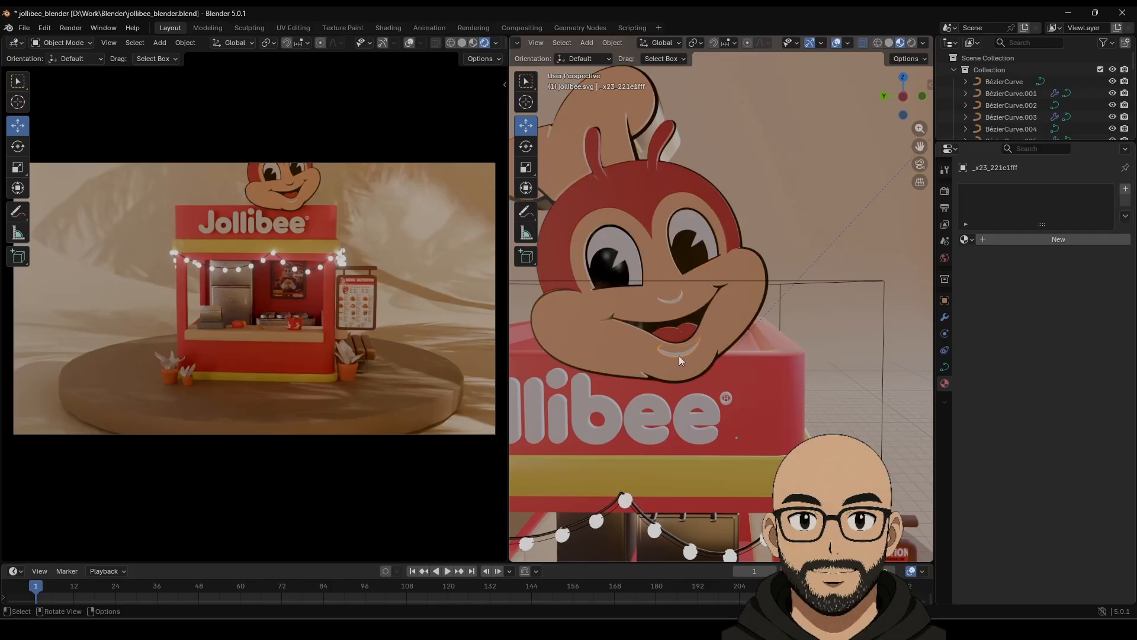
pyautogui.click(964, 239)
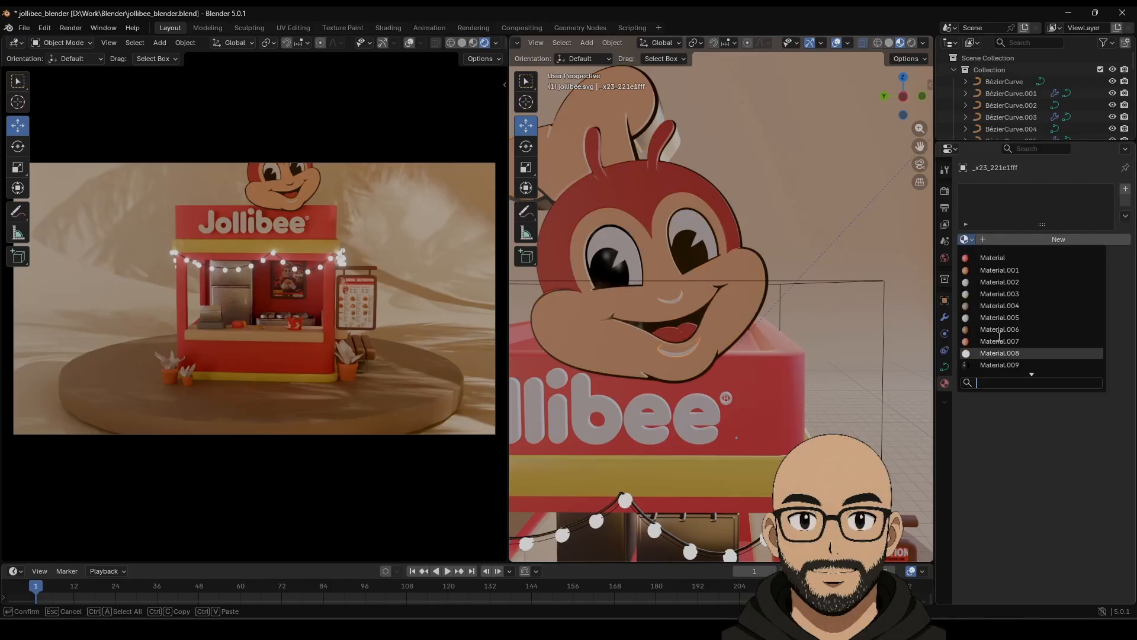
pyautogui.scroll(-4, 1001, 355)
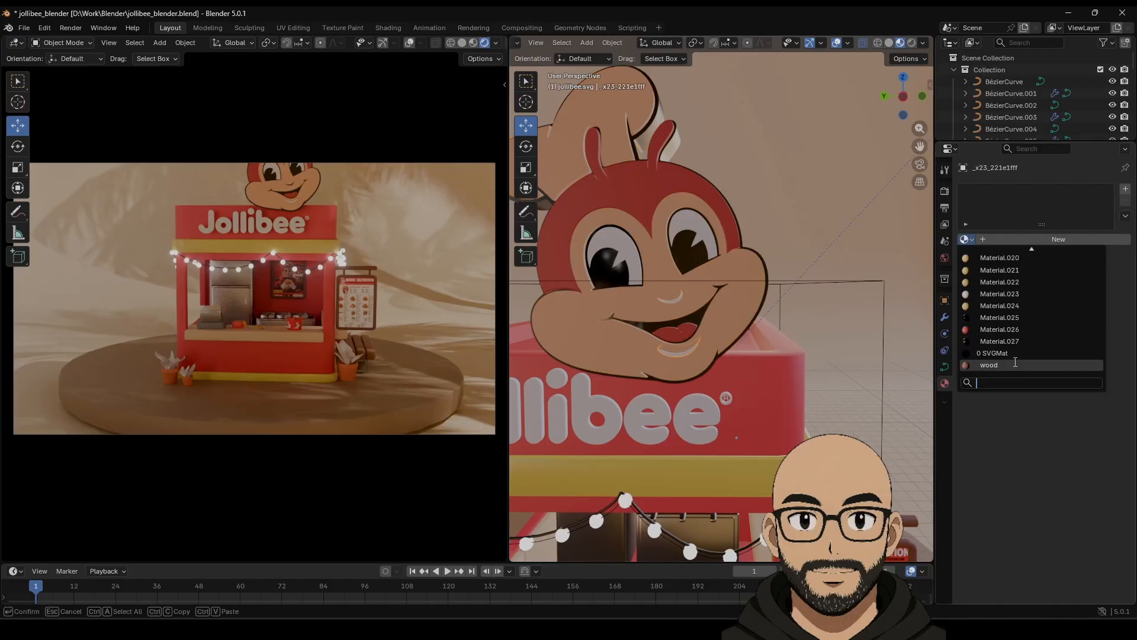
pyautogui.click(1000, 341)
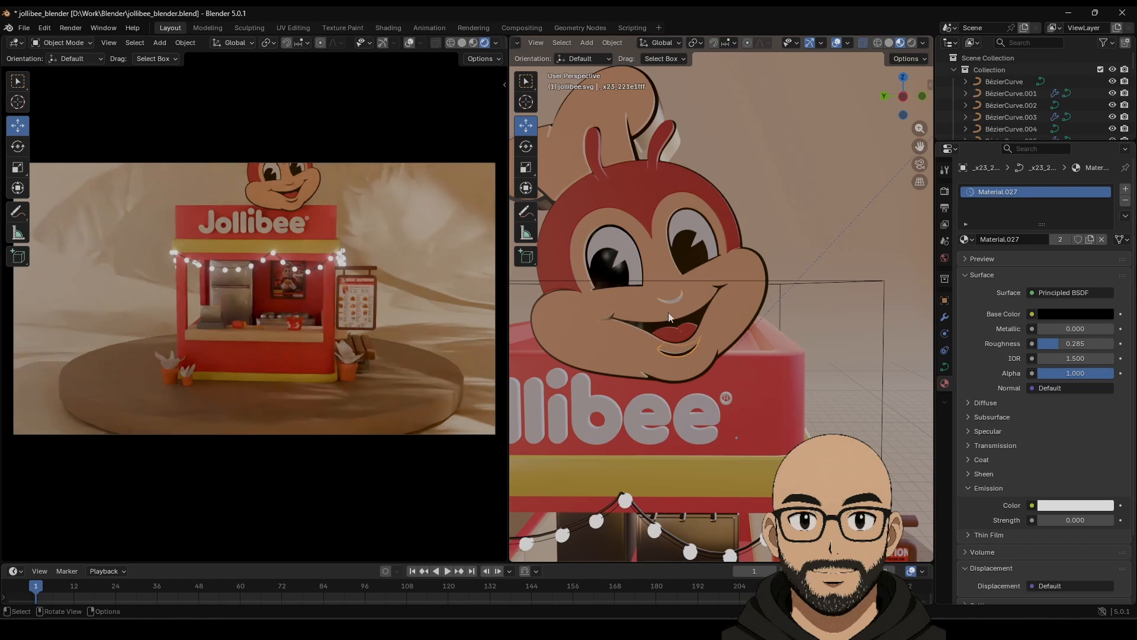
# Assign the existing black Material.027 to the curved nose line on the mascot's face.
pyautogui.click(678, 300)
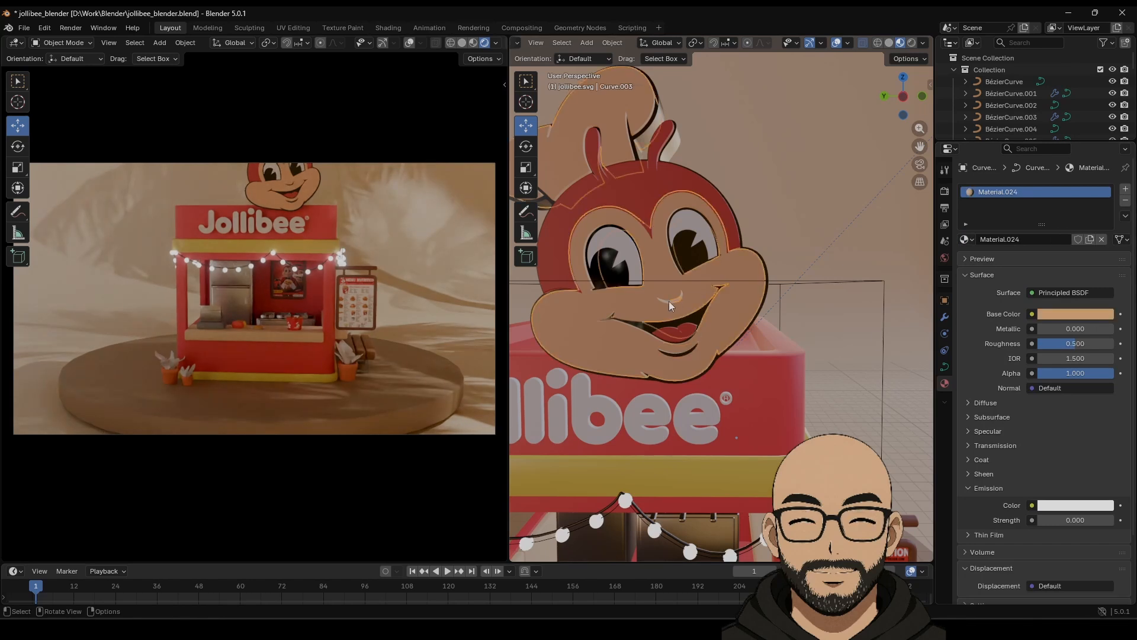
pyautogui.click(668, 302)
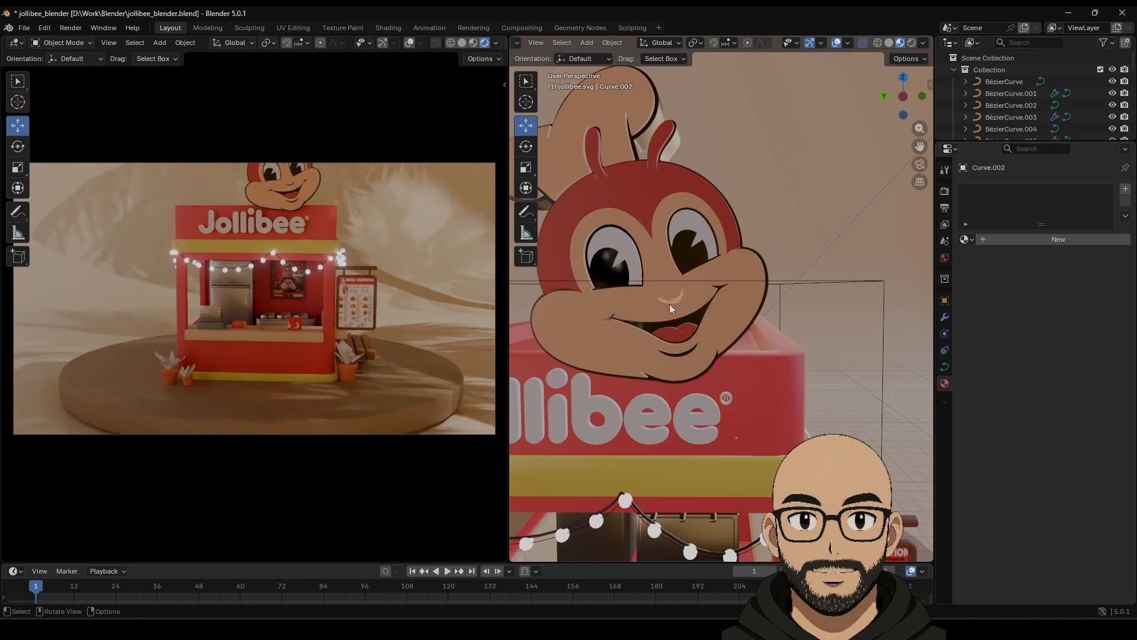
pyautogui.click(971, 240)
pyautogui.click(1000, 365)
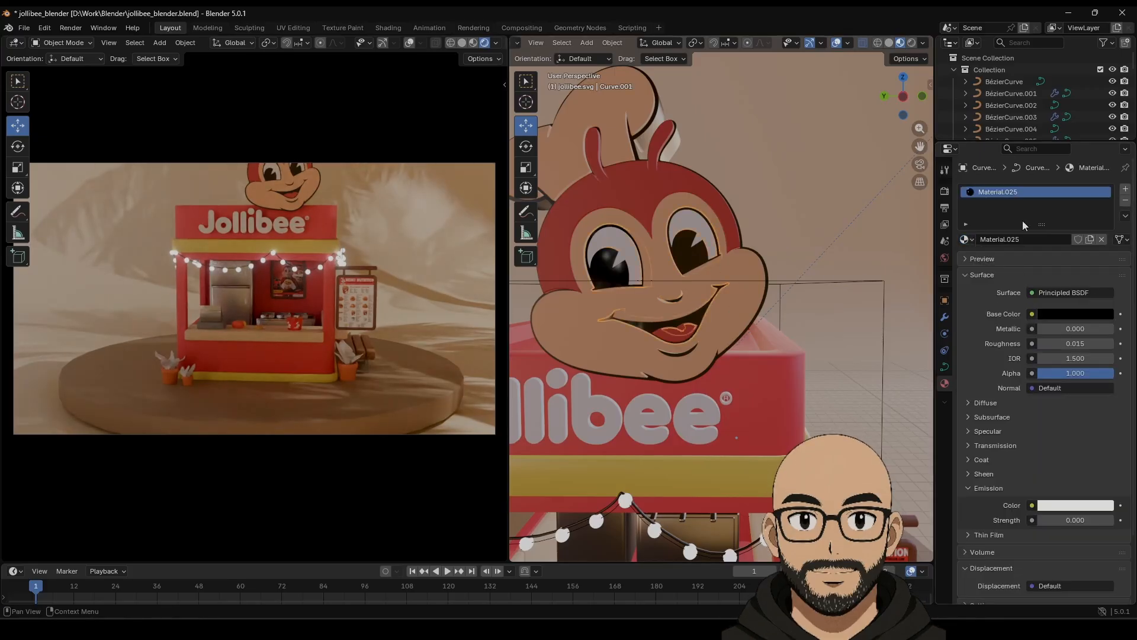
# Examine the finished mascot on the kiosk from the front and side in both the rendered view and the working view.
pyautogui.scroll(-6, 776, 168)
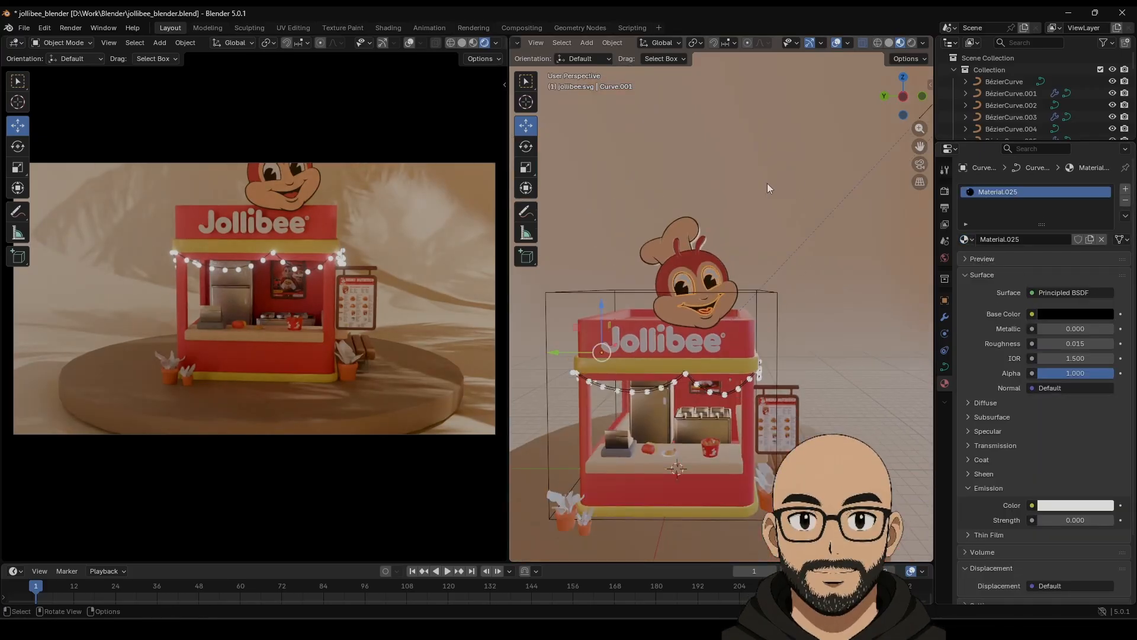
pyautogui.scroll(1, 767, 187)
pyautogui.click(766, 203)
pyautogui.moveTo(766, 204); pyautogui.dragTo(724, 229, button='middle')
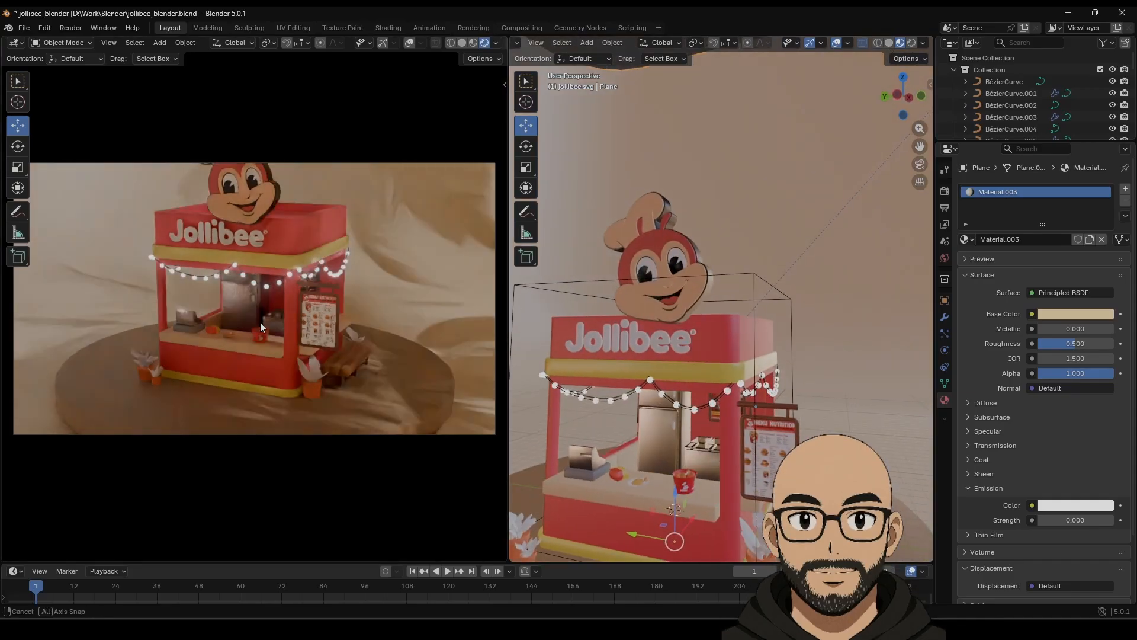
pyautogui.moveTo(340, 316)
pyautogui.mouseDown(button='middle')
pyautogui.moveTo(356, 337)
pyautogui.moveTo(363, 325)
pyautogui.moveTo(321, 328)
pyautogui.moveTo(356, 327)
pyautogui.mouseUp(button='middle')
pyautogui.click(681, 318)
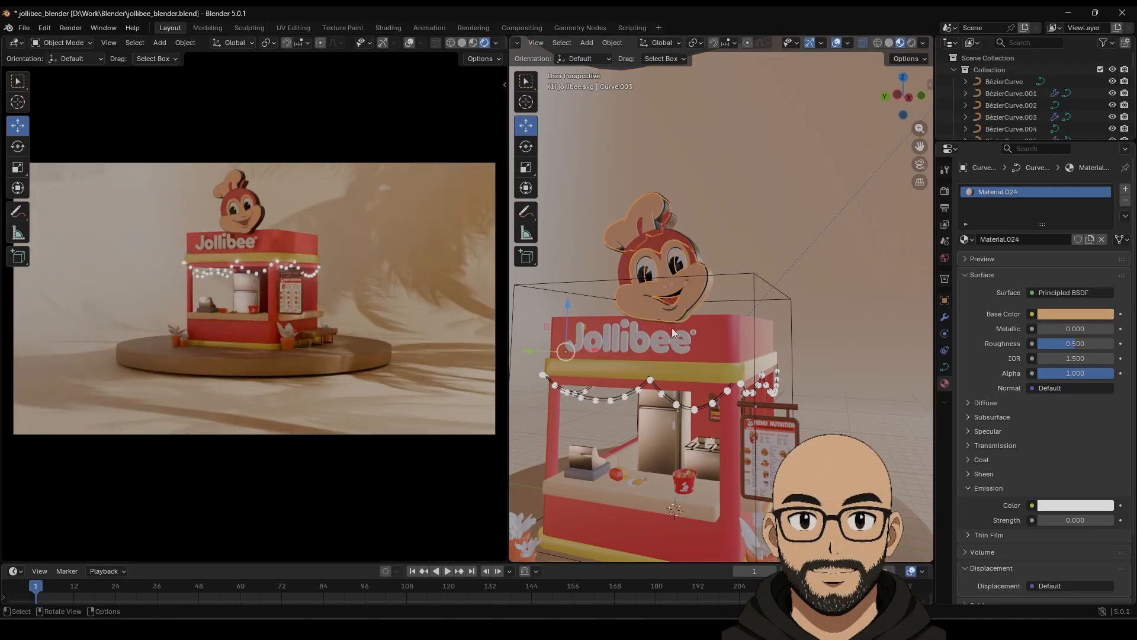
pyautogui.scroll(5, 664, 278)
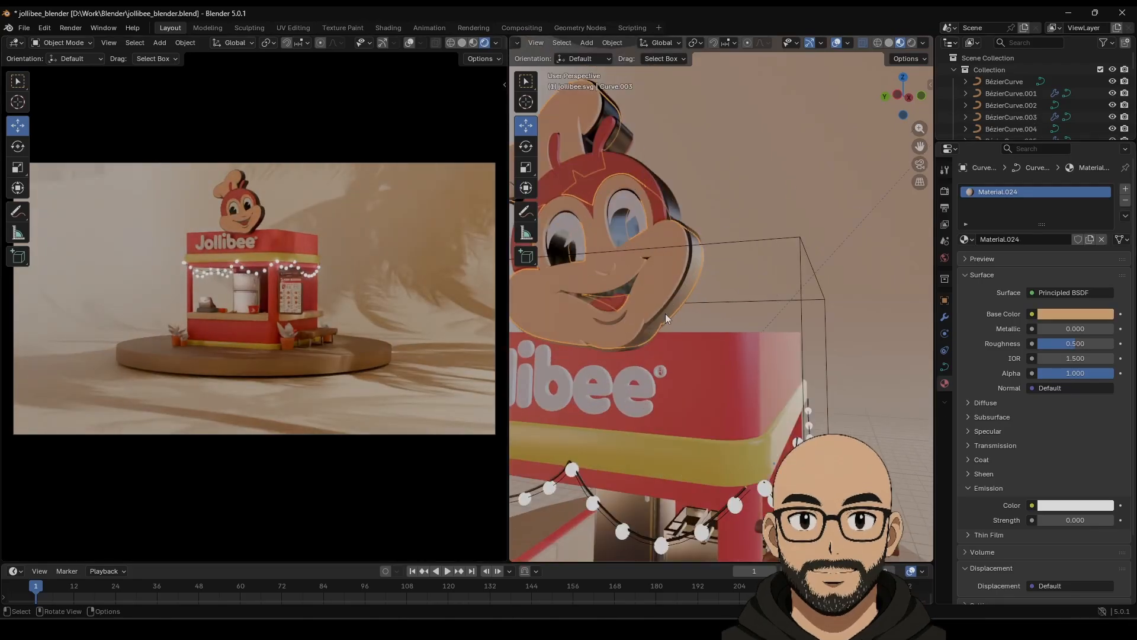
pyautogui.moveTo(666, 314); pyautogui.dragTo(759, 321, button='middle')
pyautogui.scroll(4, 760, 321)
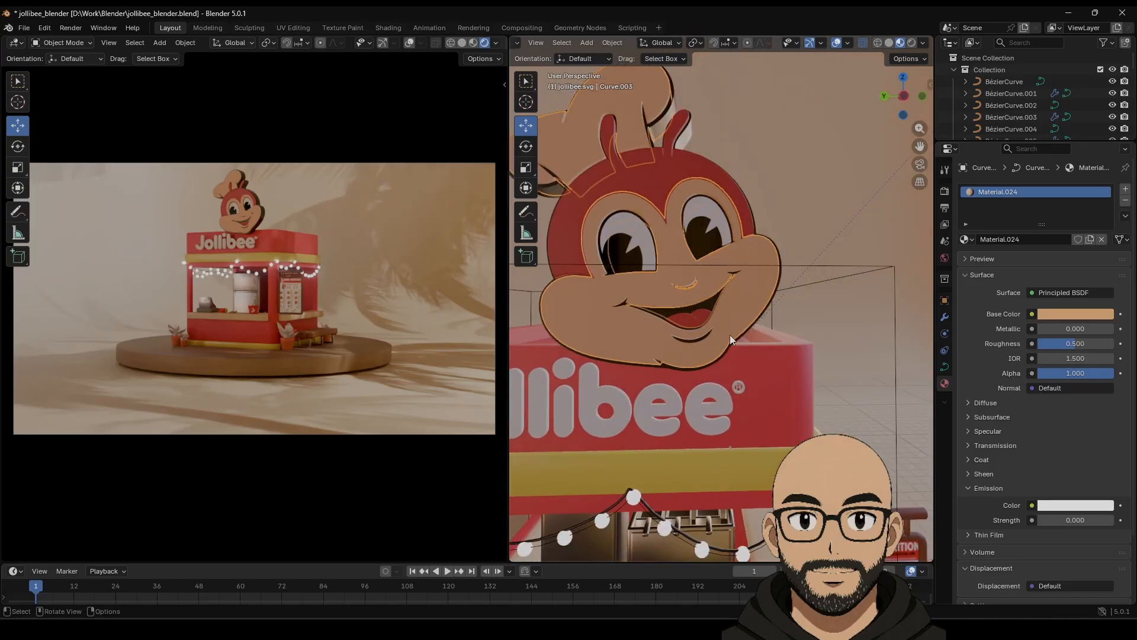
# Select the mascot's chin line, red head and tongue, skin shape, nose line and black eye and mouth details together.
pyautogui.click(666, 389)
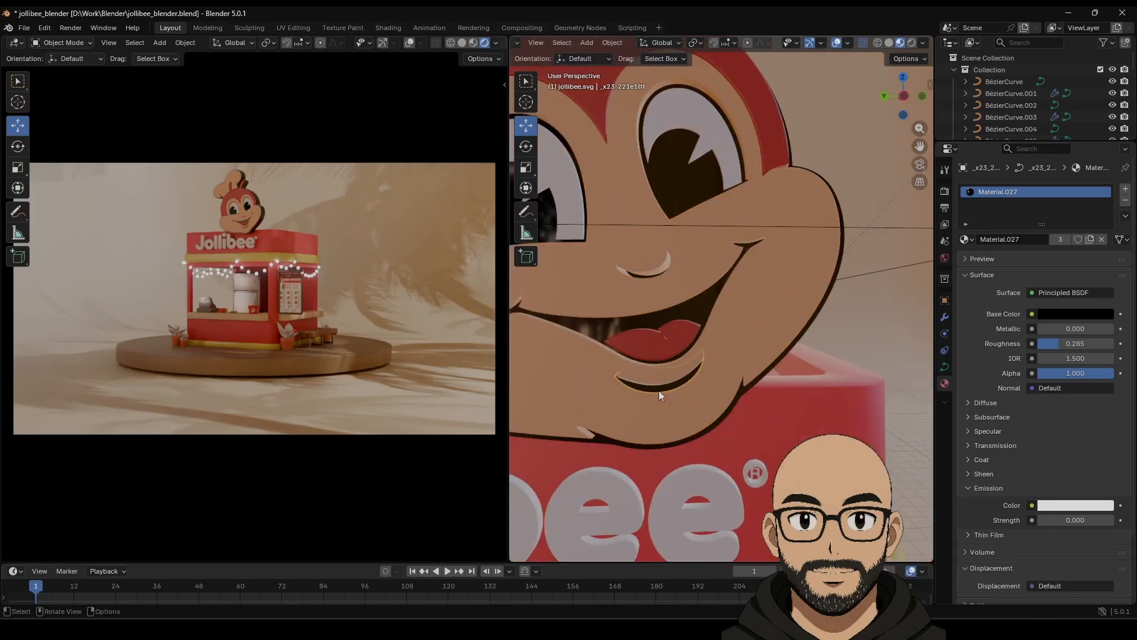
pyautogui.click(657, 342)
pyautogui.click(692, 304)
pyautogui.click(735, 391)
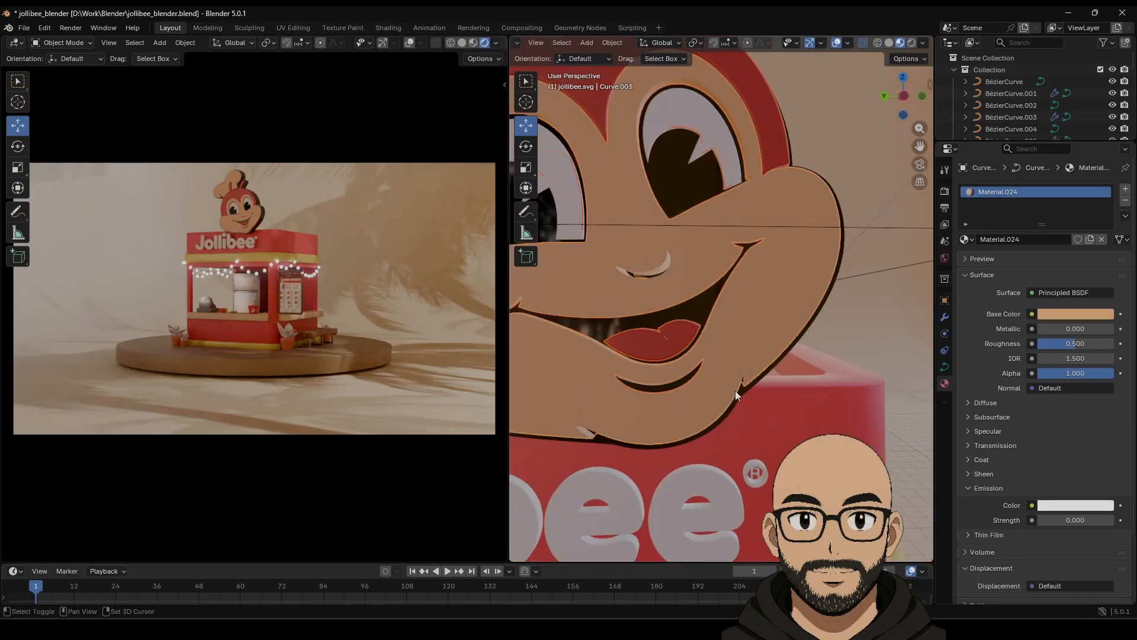
pyautogui.moveTo(666, 279); pyautogui.dragTo(676, 305, button='middle')
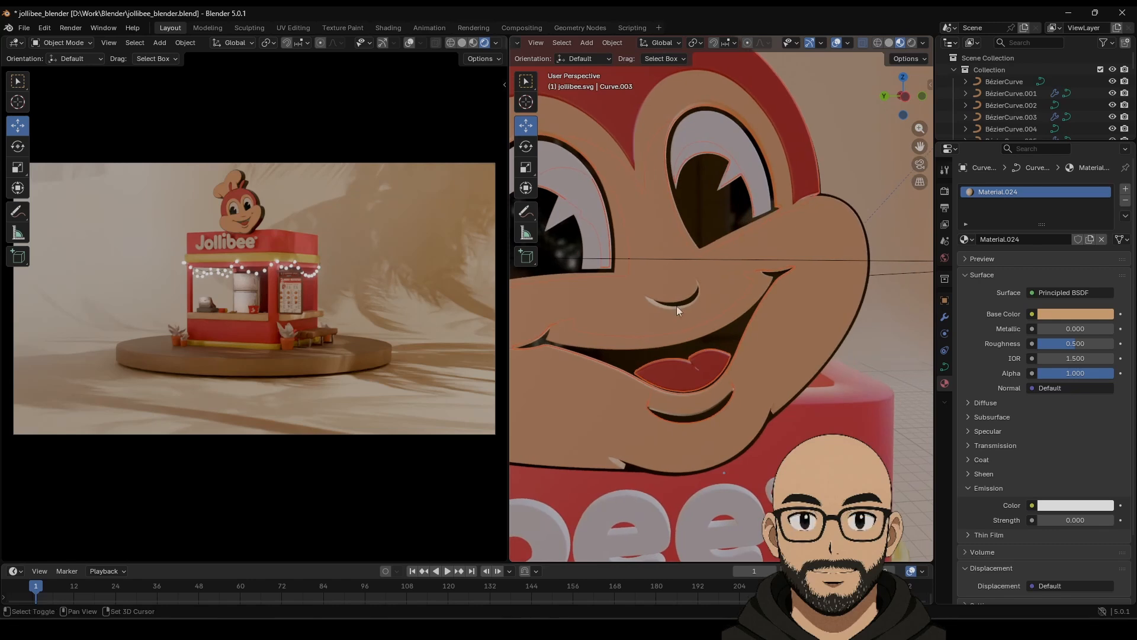
pyautogui.click(679, 303)
pyautogui.click(714, 215)
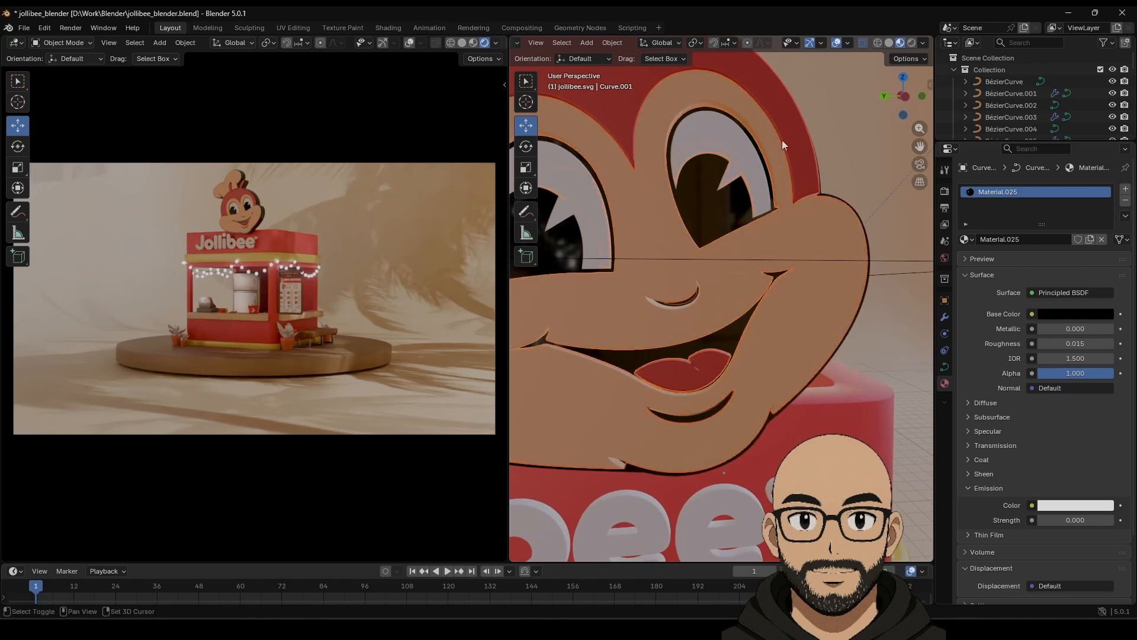
# Try to lower the selected mascot shapes vertically toward the kiosk roof.
pyautogui.scroll(-7, 766, 138)
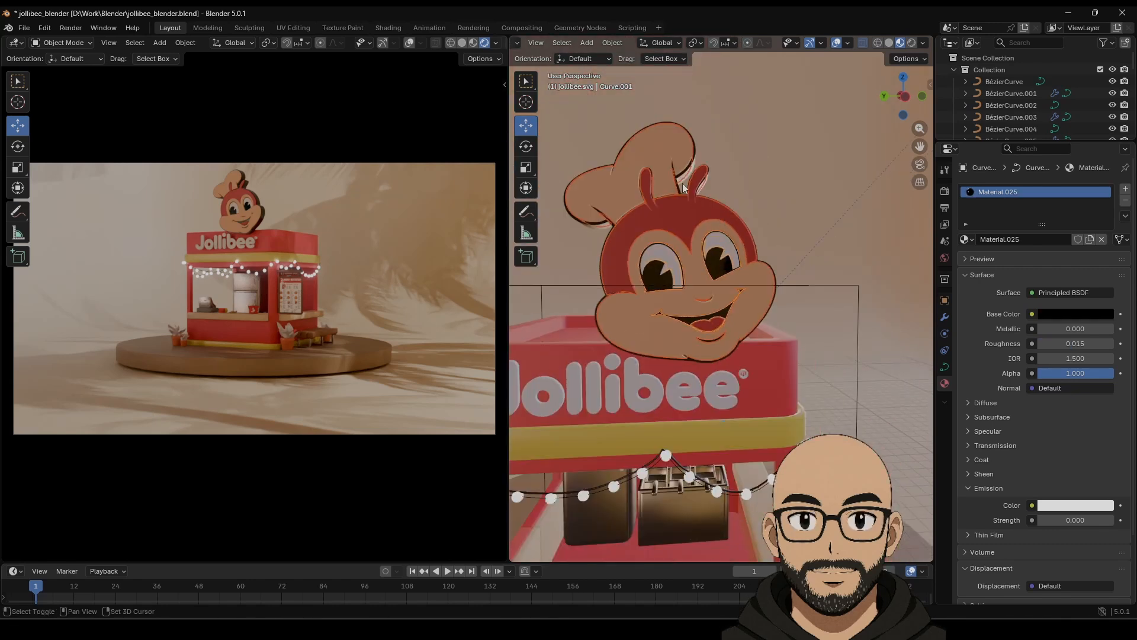
pyautogui.scroll(-5, 727, 332)
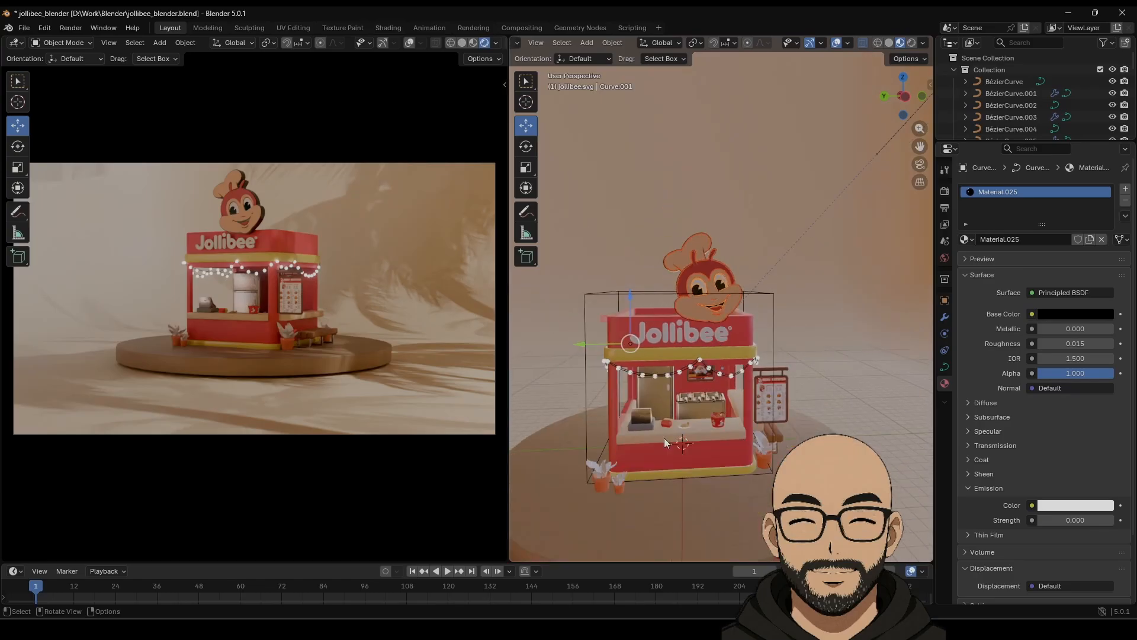
pyautogui.moveTo(628, 296); pyautogui.dragTo(633, 338)
pyautogui.hotkey('ctrl', 'z')
# Add the mascot's eye whites to the current selection of face shapes.
pyautogui.scroll(4, 737, 308)
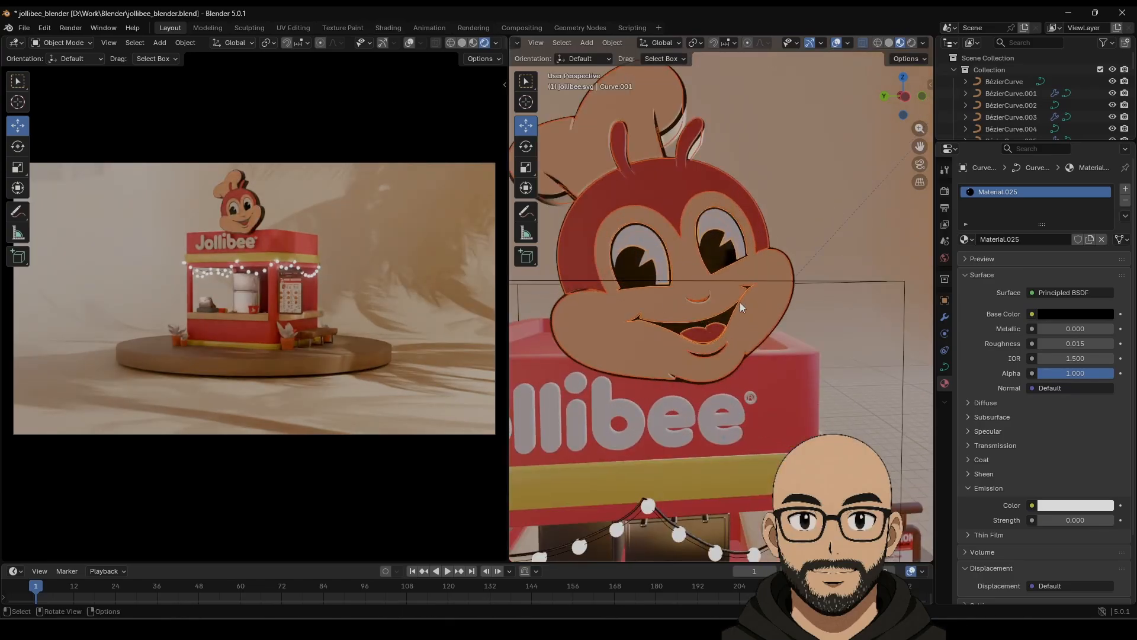
pyautogui.click(719, 218)
pyautogui.moveTo(717, 220); pyautogui.dragTo(628, 197, button='middle')
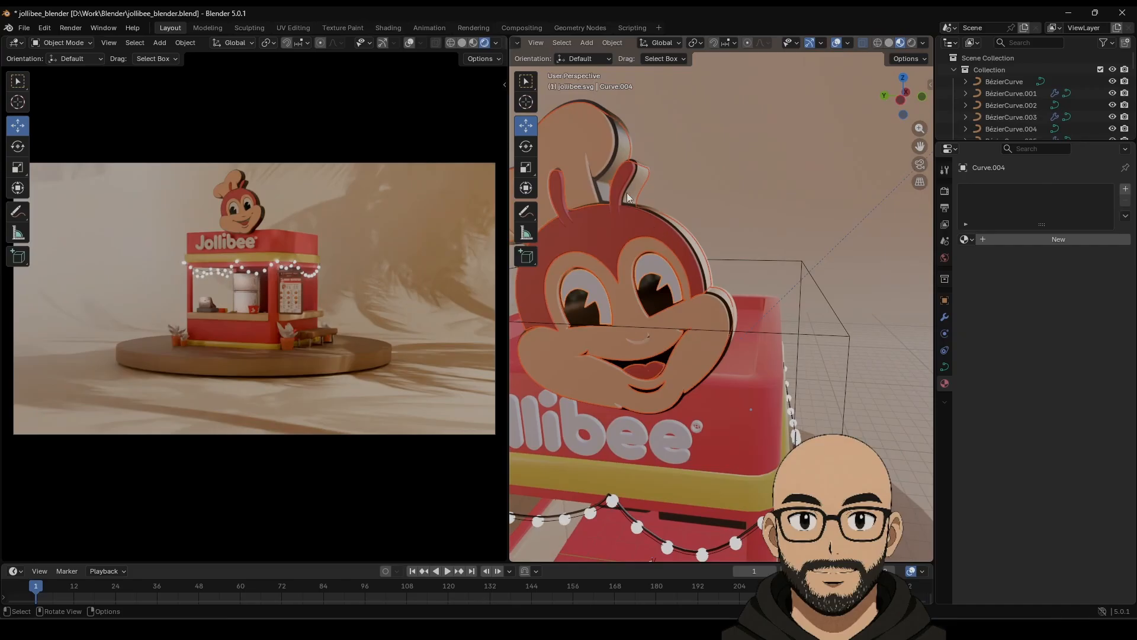
pyautogui.scroll(-4, 668, 228)
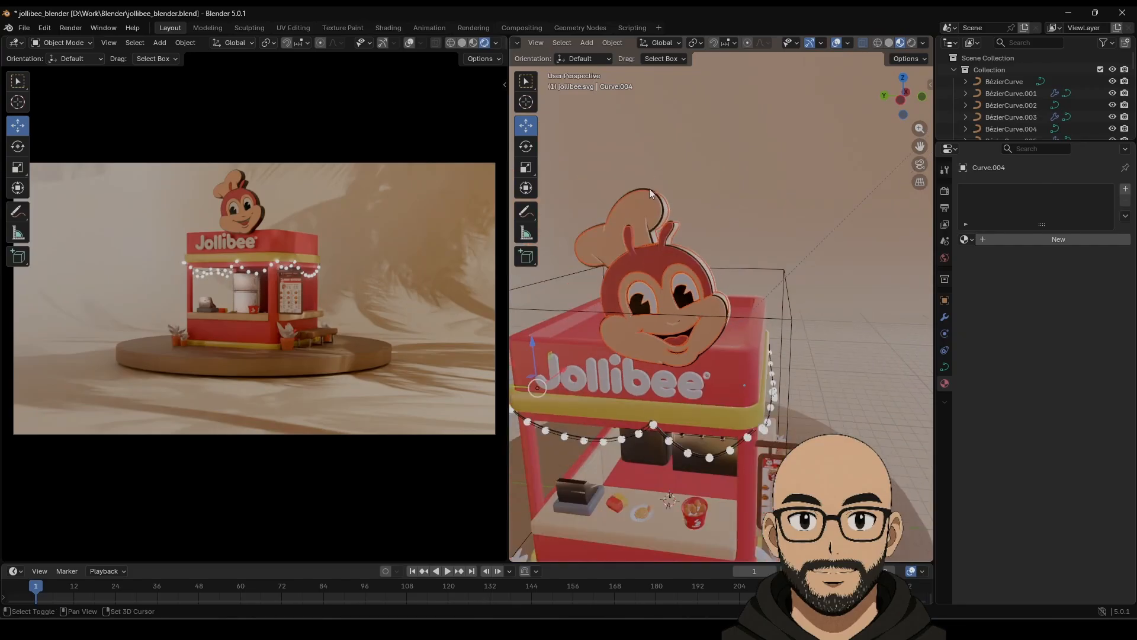
# Try to move the selected mascot face shapes down by about 0.31 m.
pyautogui.click(647, 192)
pyautogui.moveTo(534, 342); pyautogui.dragTo(533, 350)
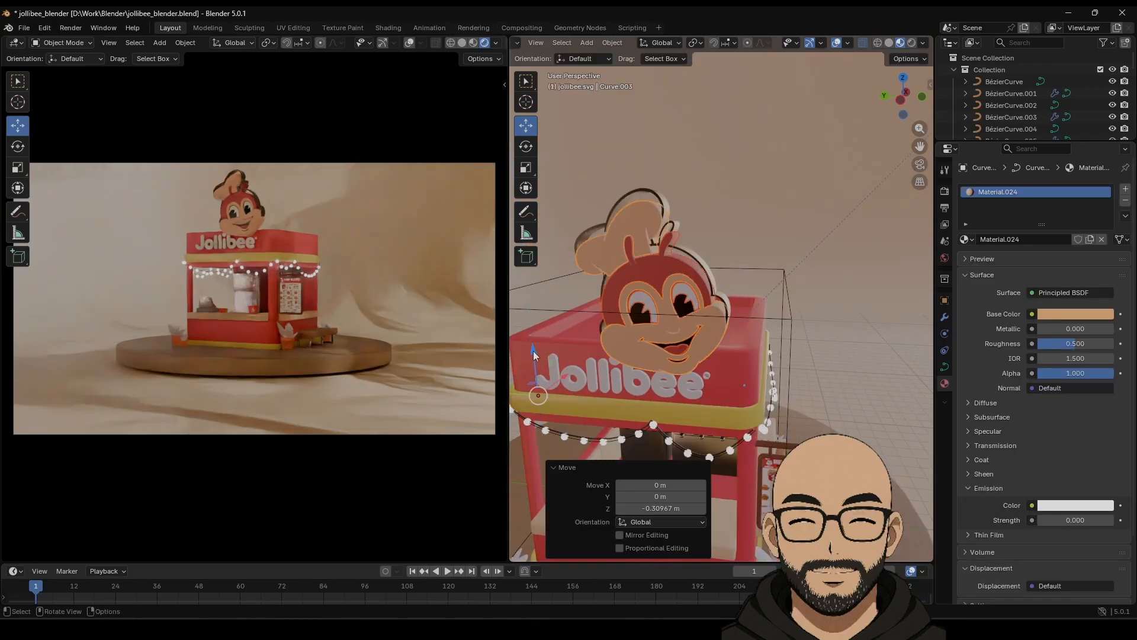
pyautogui.hotkey('ctrl', 'z')
# Add the mascot's black outer outline to the selection and lower the whole mascot by about 0.157 m.
pyautogui.click(646, 188)
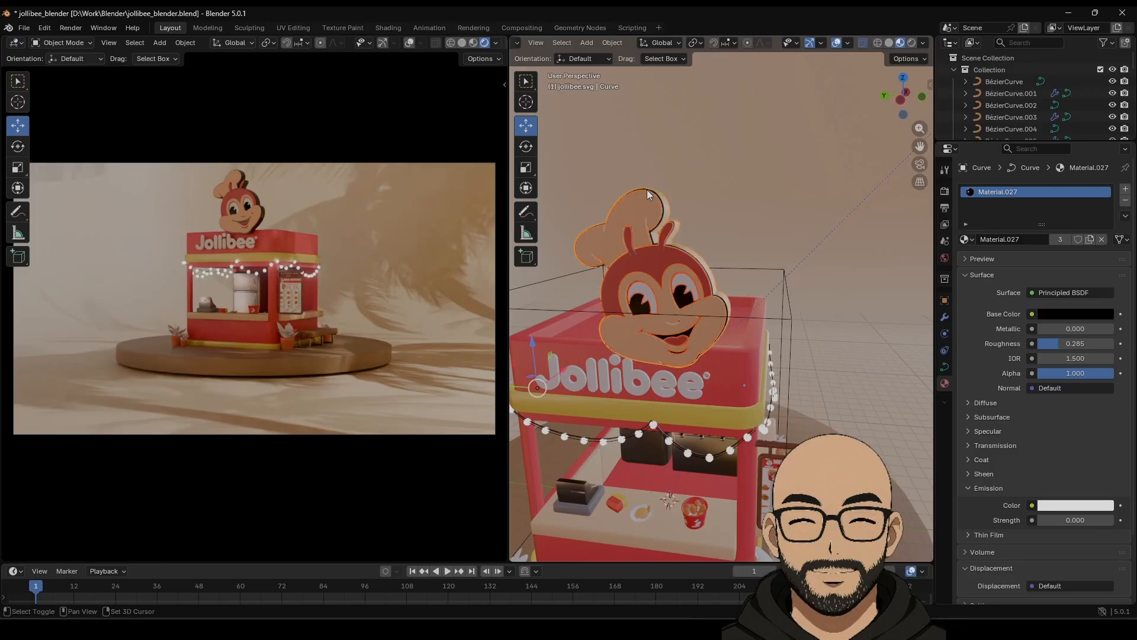
pyautogui.moveTo(533, 347); pyautogui.dragTo(531, 348)
pyautogui.moveTo(714, 384); pyautogui.dragTo(750, 358, button='middle')
pyautogui.scroll(-2, 550, 370)
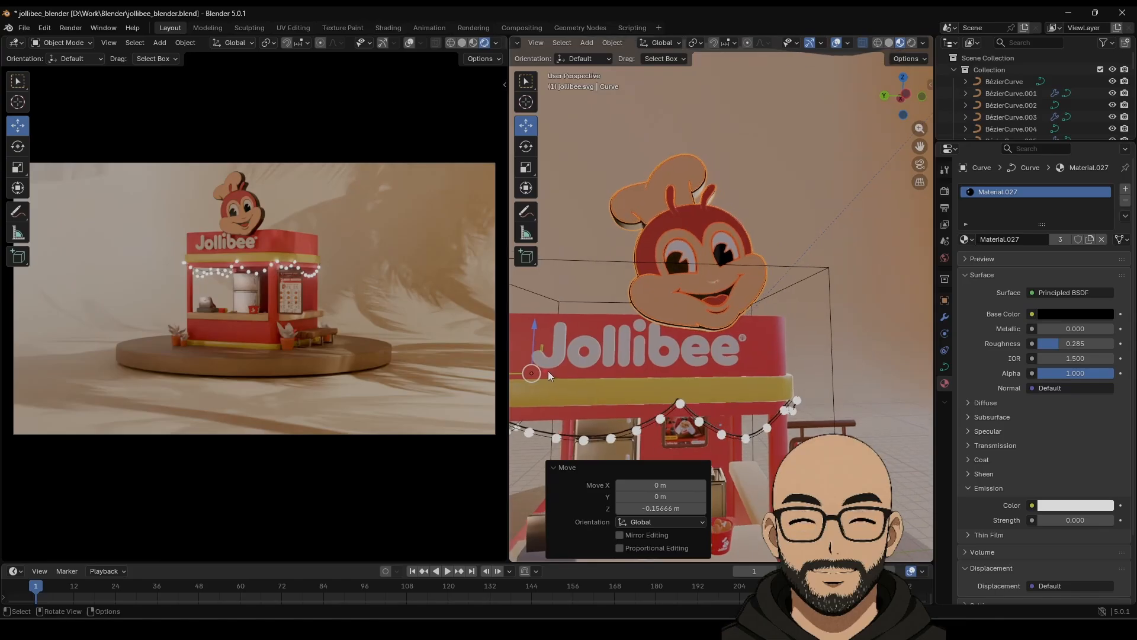
# Shift the whole mascot slightly sideways along the sign and move it about 0.169 m along X.
pyautogui.moveTo(529, 358); pyautogui.dragTo(540, 355)
pyautogui.moveTo(585, 314); pyautogui.dragTo(588, 312)
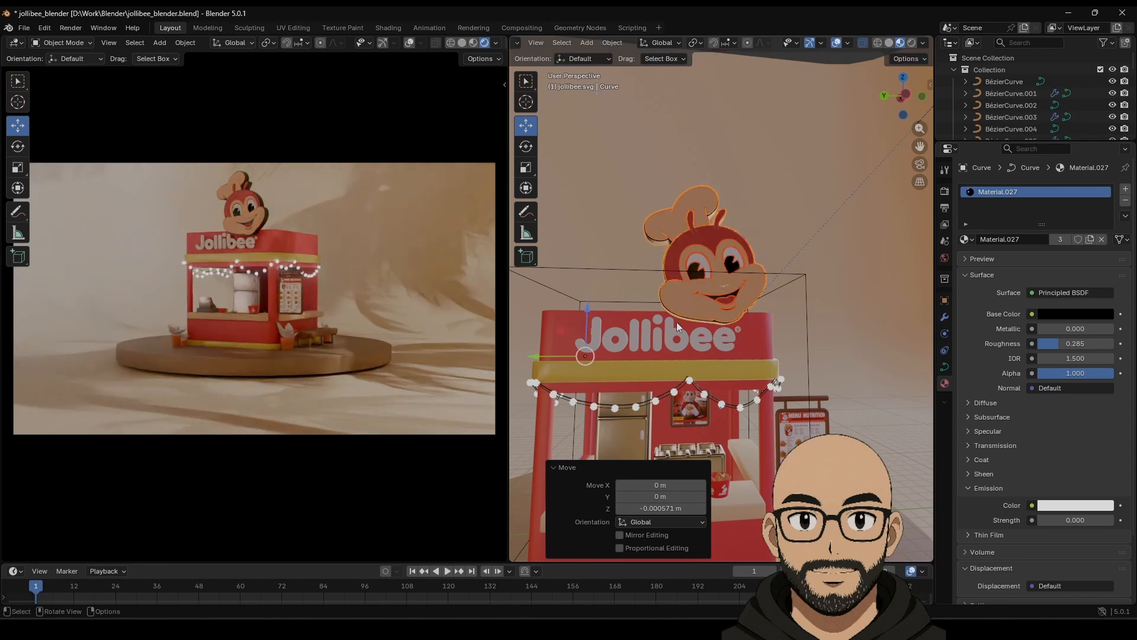
pyautogui.moveTo(676, 322); pyautogui.dragTo(814, 346, button='middle')
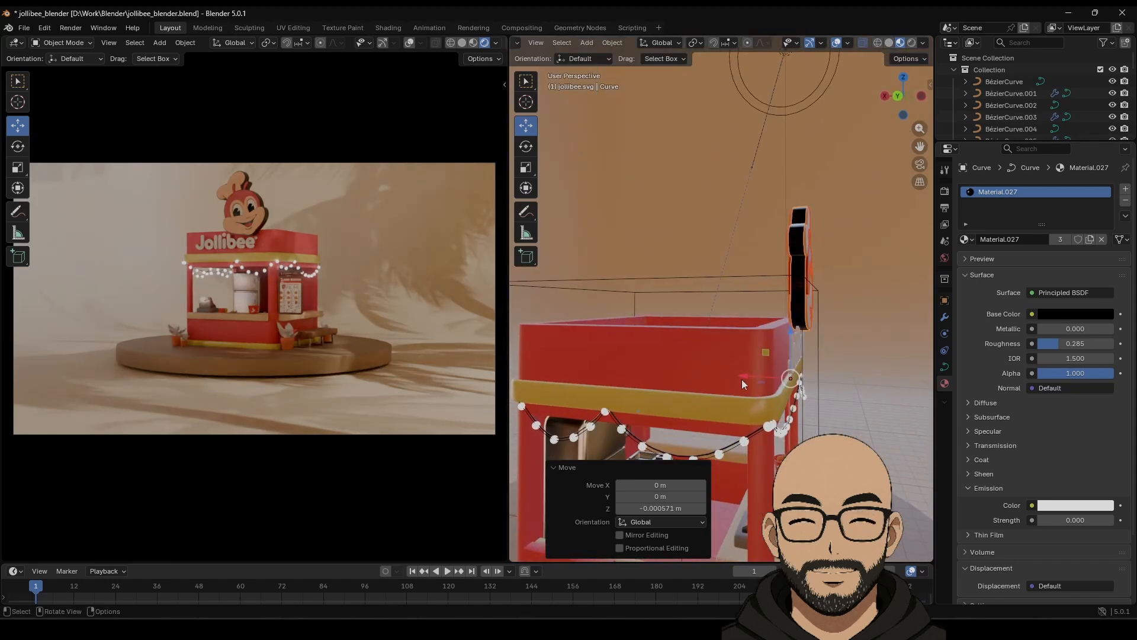
pyautogui.moveTo(742, 379); pyautogui.dragTo(740, 368)
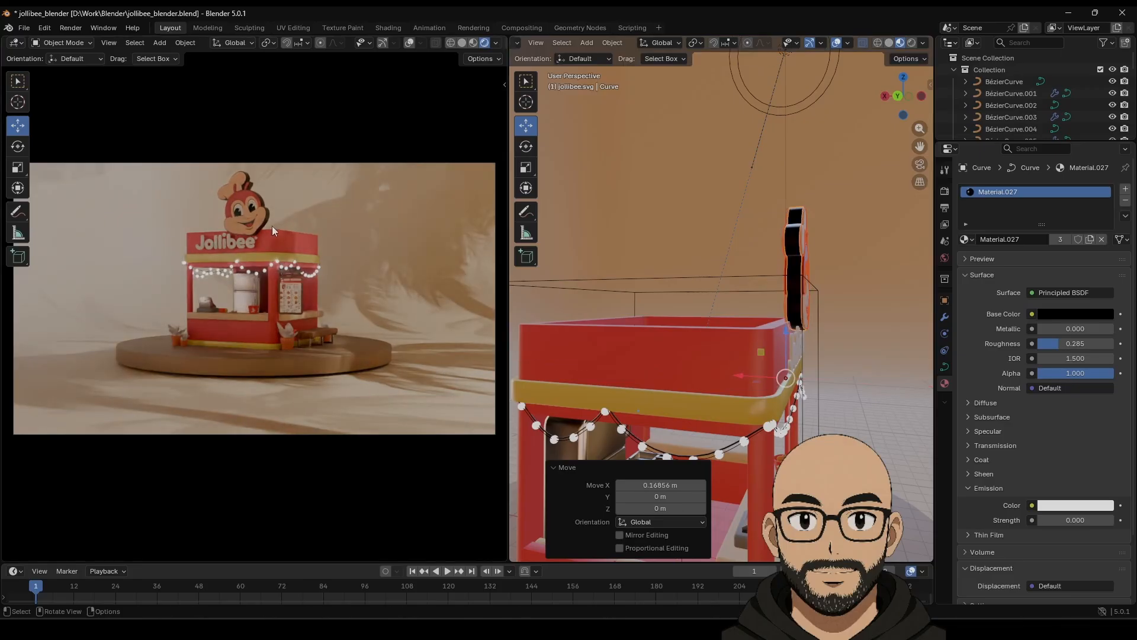
pyautogui.moveTo(327, 325); pyautogui.dragTo(397, 344, button='middle')
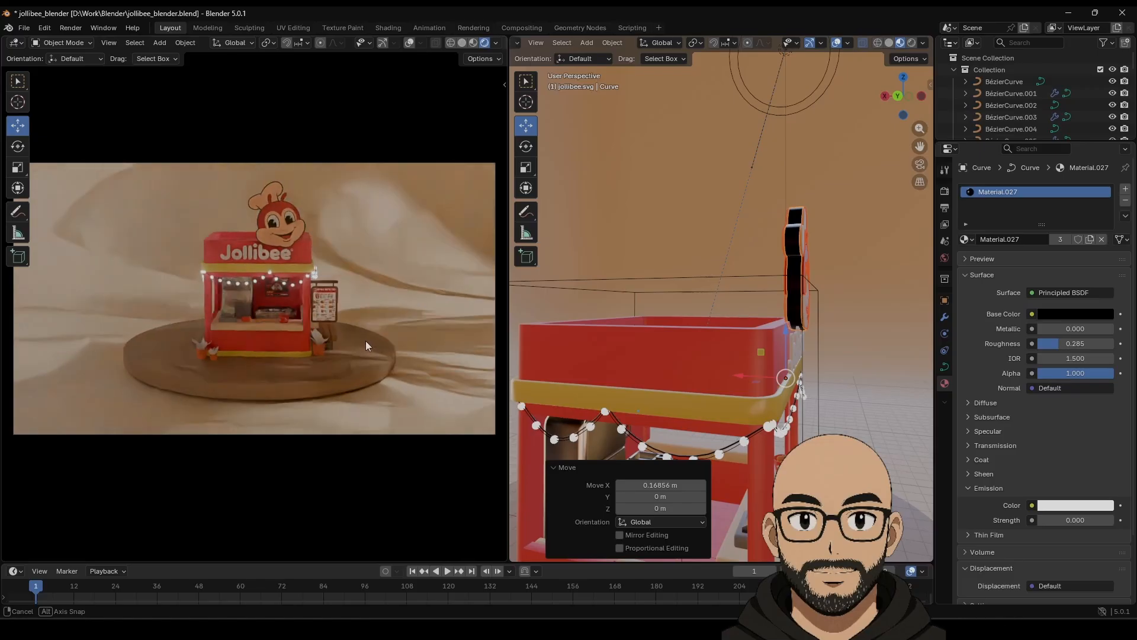
pyautogui.moveTo(373, 341); pyautogui.dragTo(318, 307, button='middle')
pyautogui.scroll(4, 311, 330)
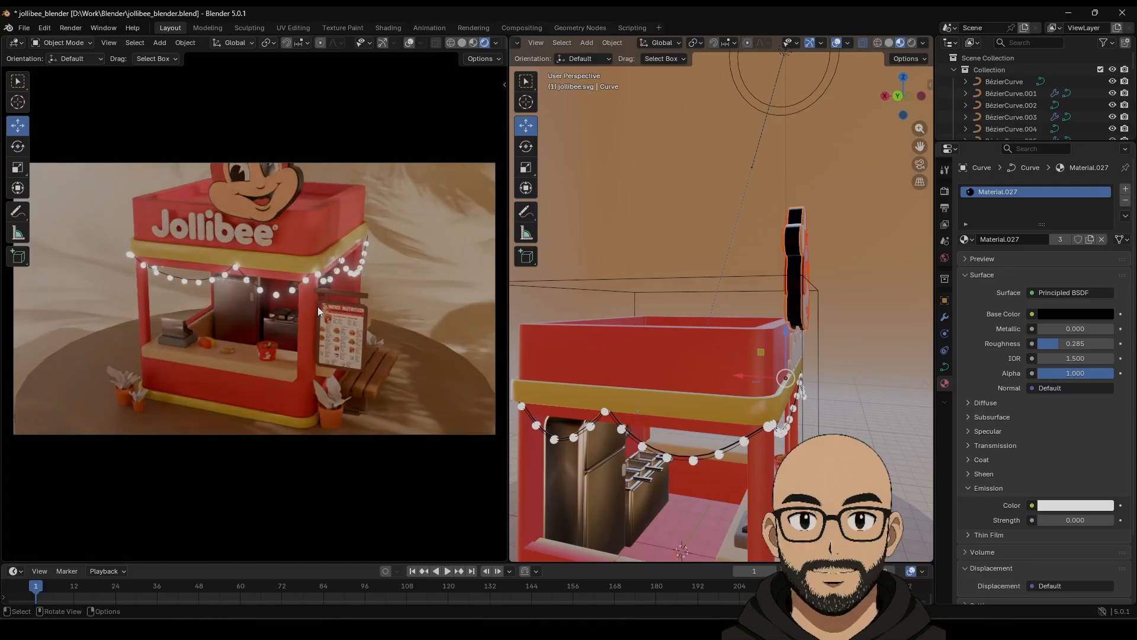
# Try a bevel depth of 0.003 m on the mascot's skin-colored face and hat shape, and set it back to 0.001 m.
pyautogui.moveTo(530, 332); pyautogui.dragTo(659, 297, button='middle')
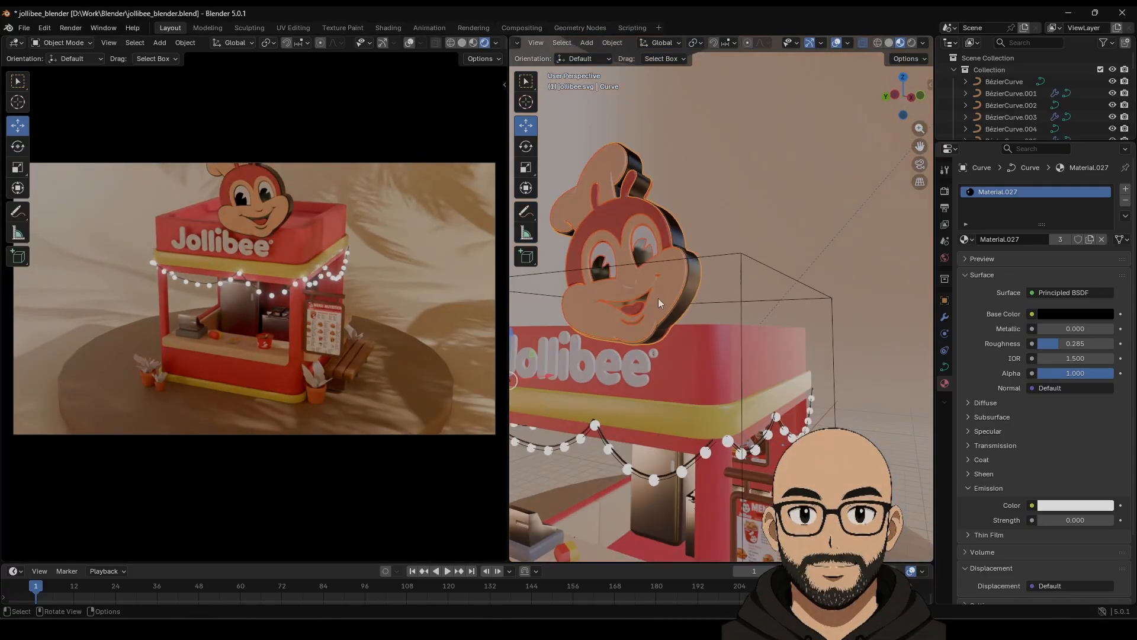
pyautogui.click(667, 268)
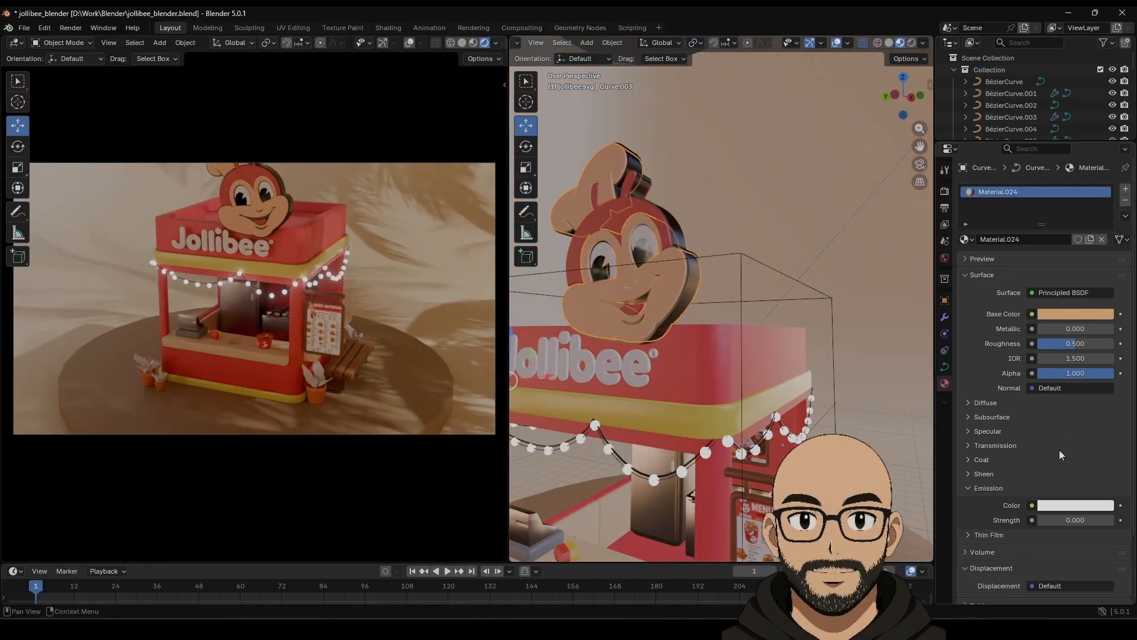
pyautogui.click(945, 367)
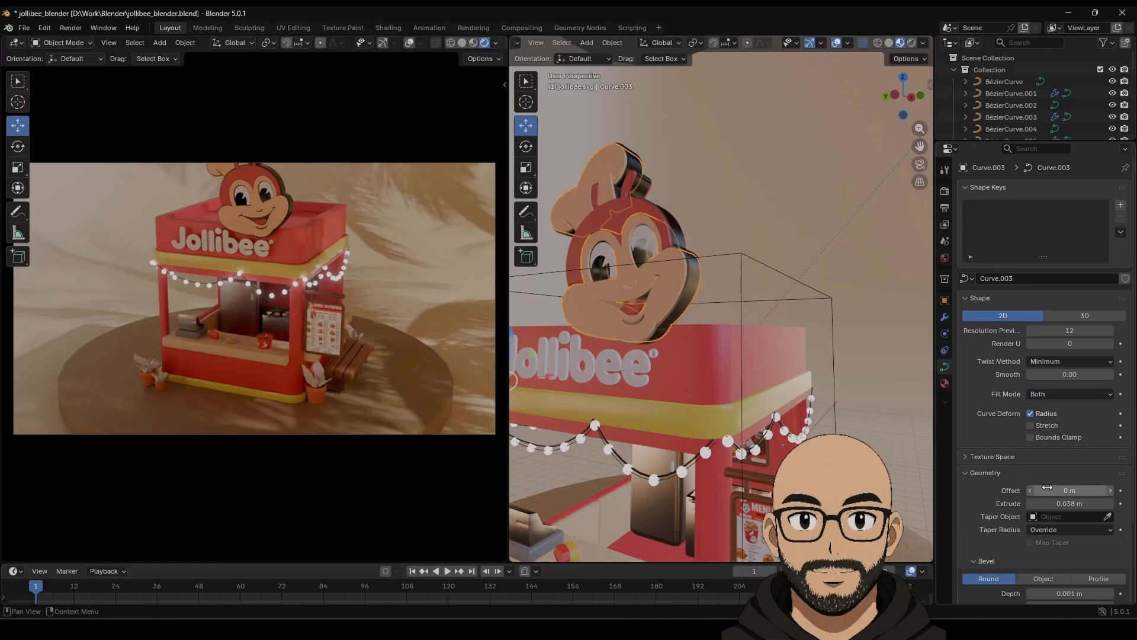
pyautogui.scroll(-2, 1042, 549)
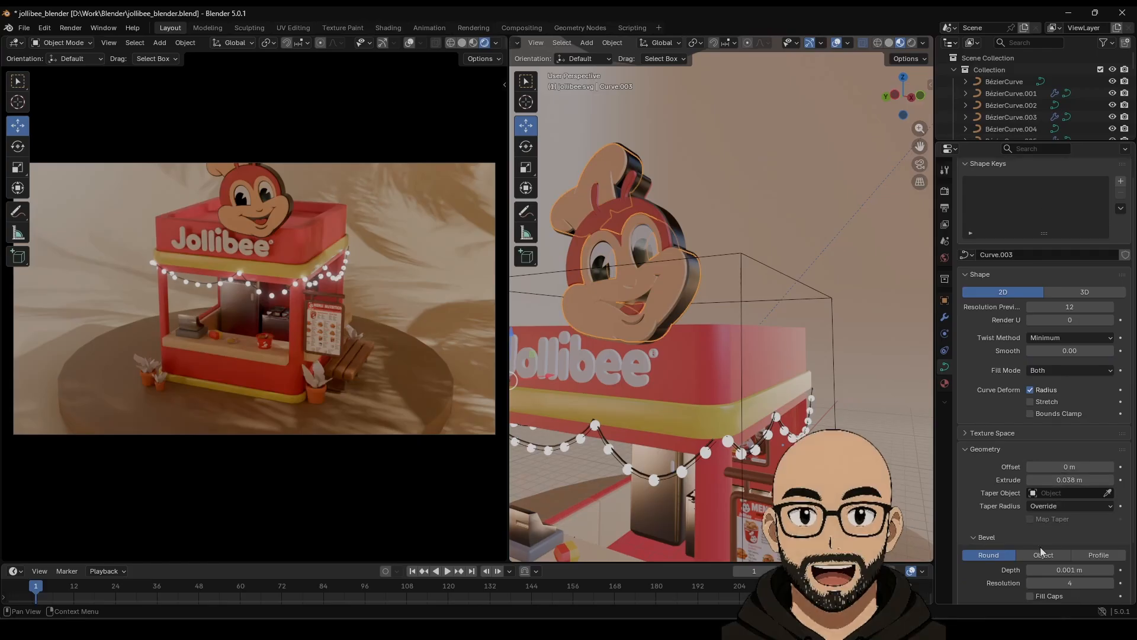
pyautogui.moveTo(1062, 546)
pyautogui.mouseDown()
pyautogui.moveTo(1084, 546)
pyautogui.moveTo(1063, 545)
pyautogui.mouseUp()
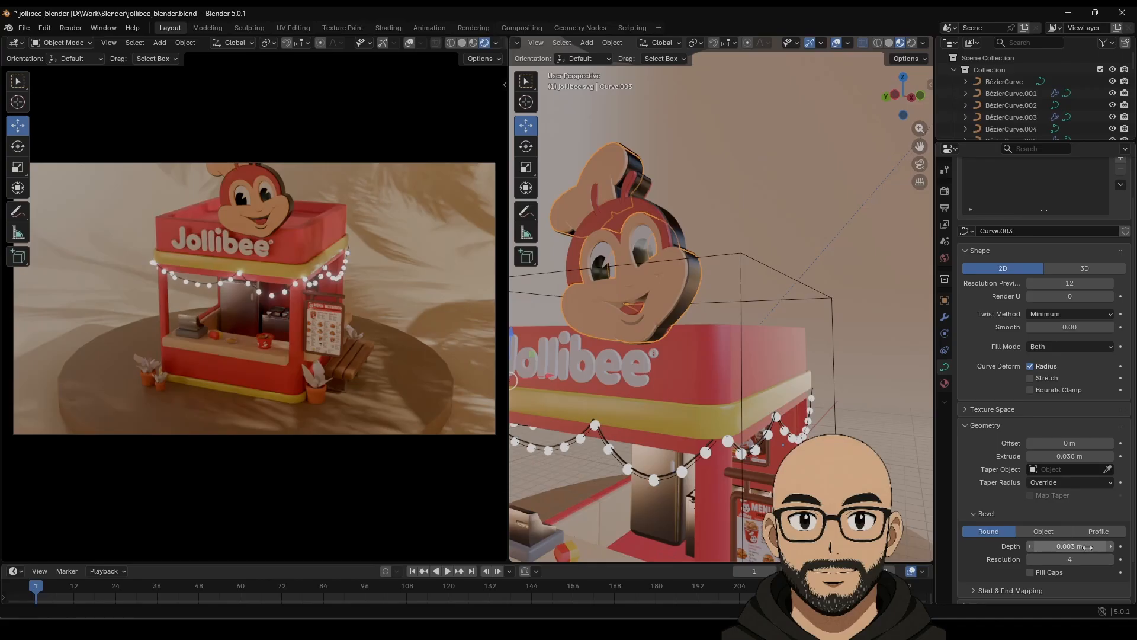
pyautogui.moveTo(1063, 545); pyautogui.dragTo(1061, 545)
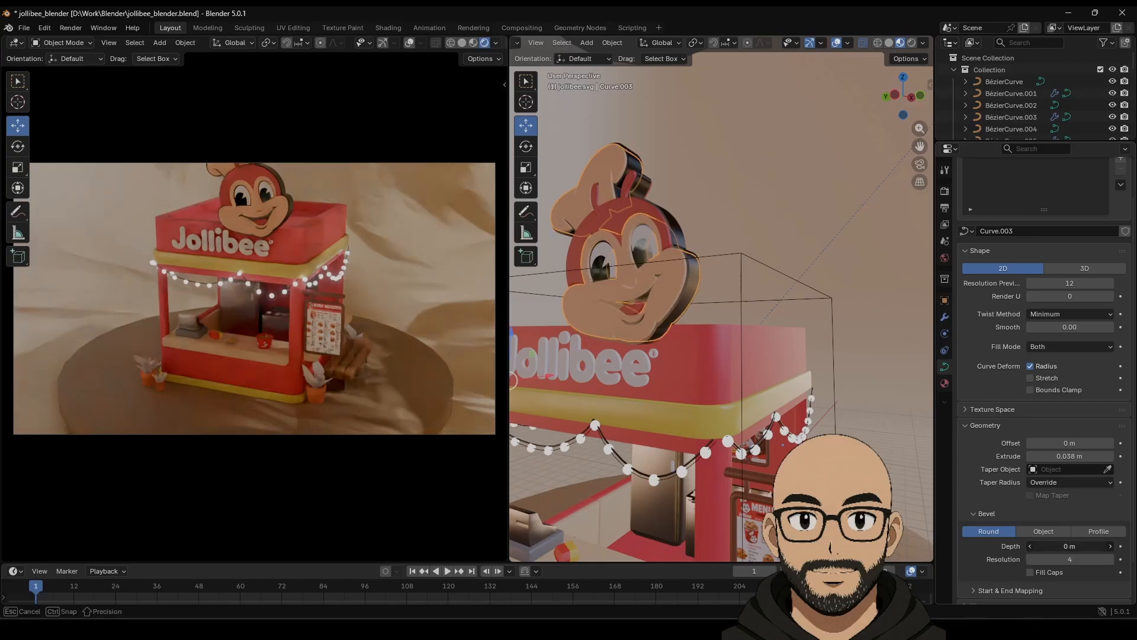
# Give the white shape of the mascot's eyes a new material with a roughness of 0.246.
pyautogui.scroll(-7, 727, 406)
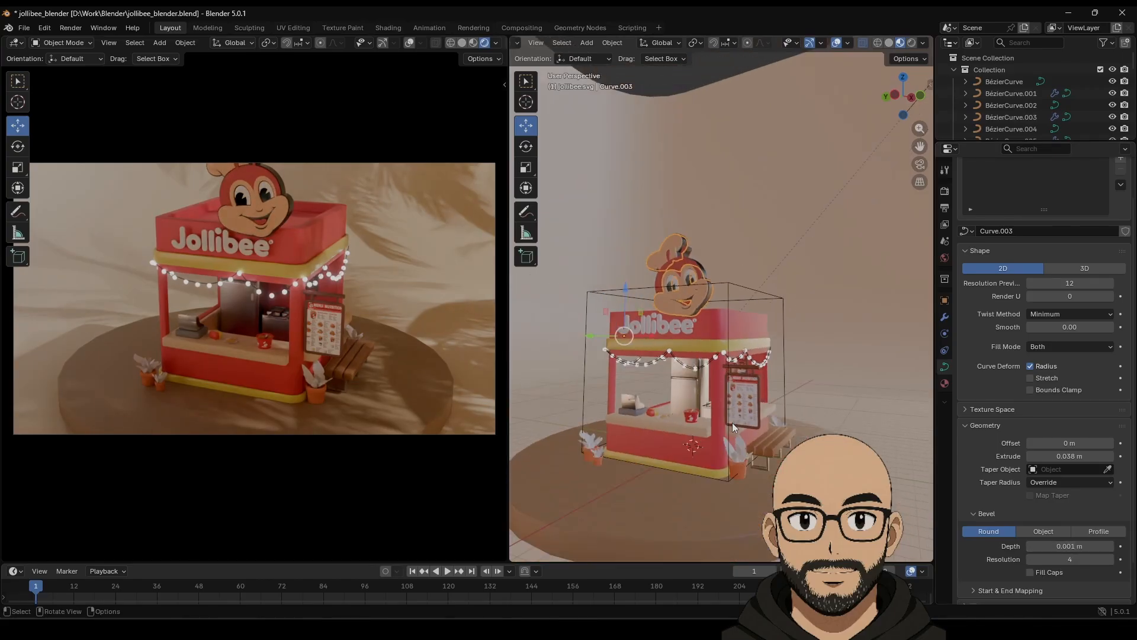
pyautogui.moveTo(732, 422); pyautogui.dragTo(785, 296, button='middle')
pyautogui.click(787, 289)
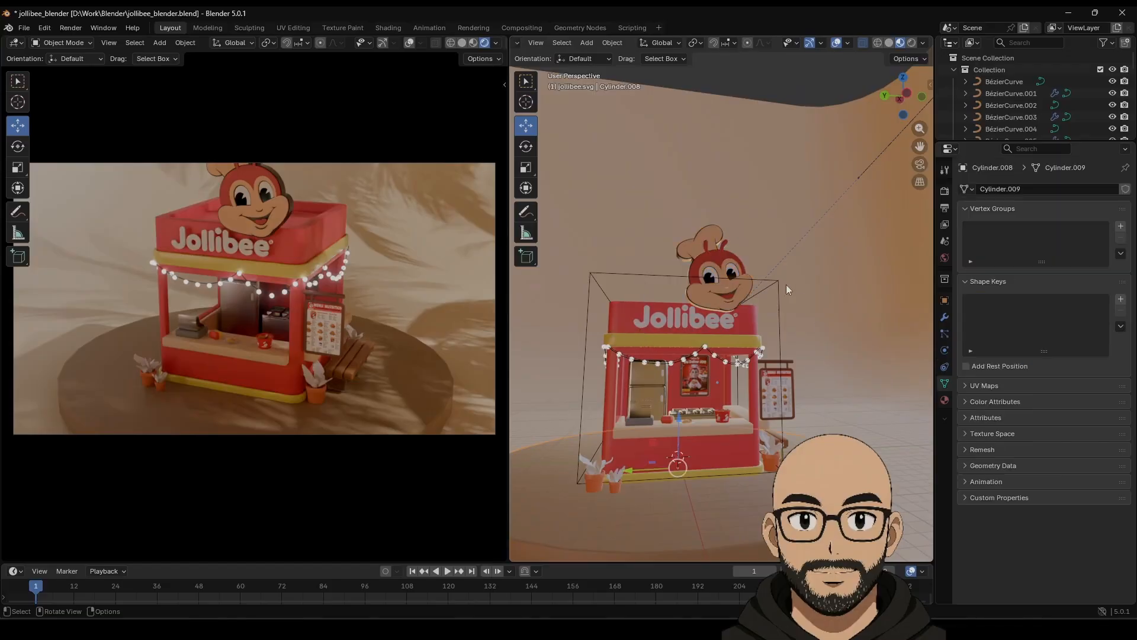
pyautogui.click(733, 270)
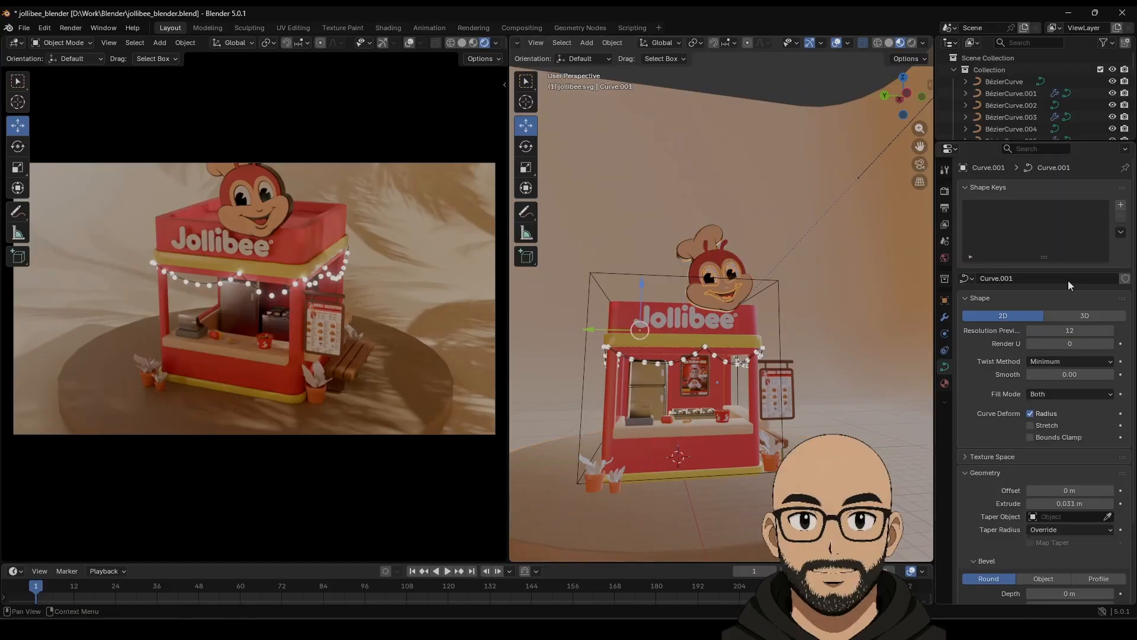
pyautogui.scroll(6, 723, 321)
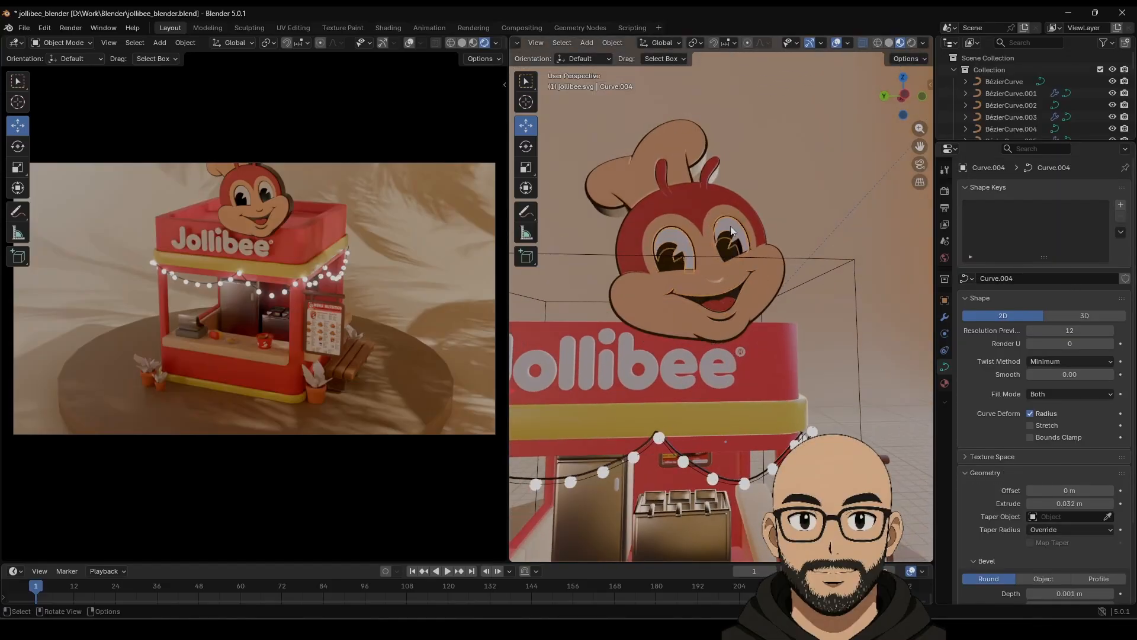
pyautogui.click(945, 384)
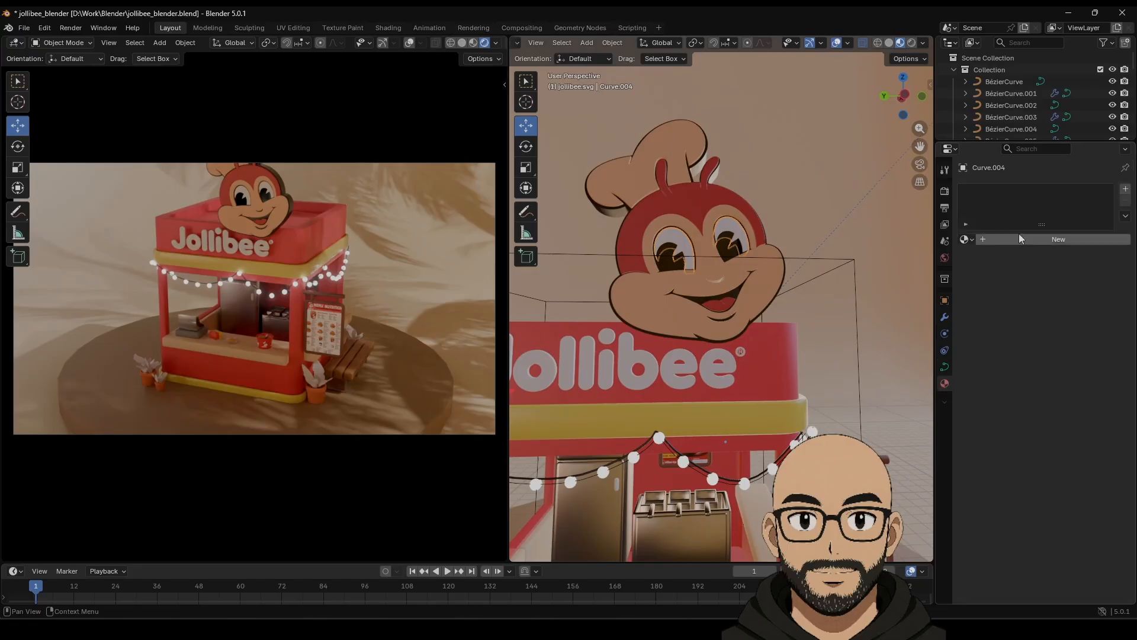
pyautogui.click(1043, 239)
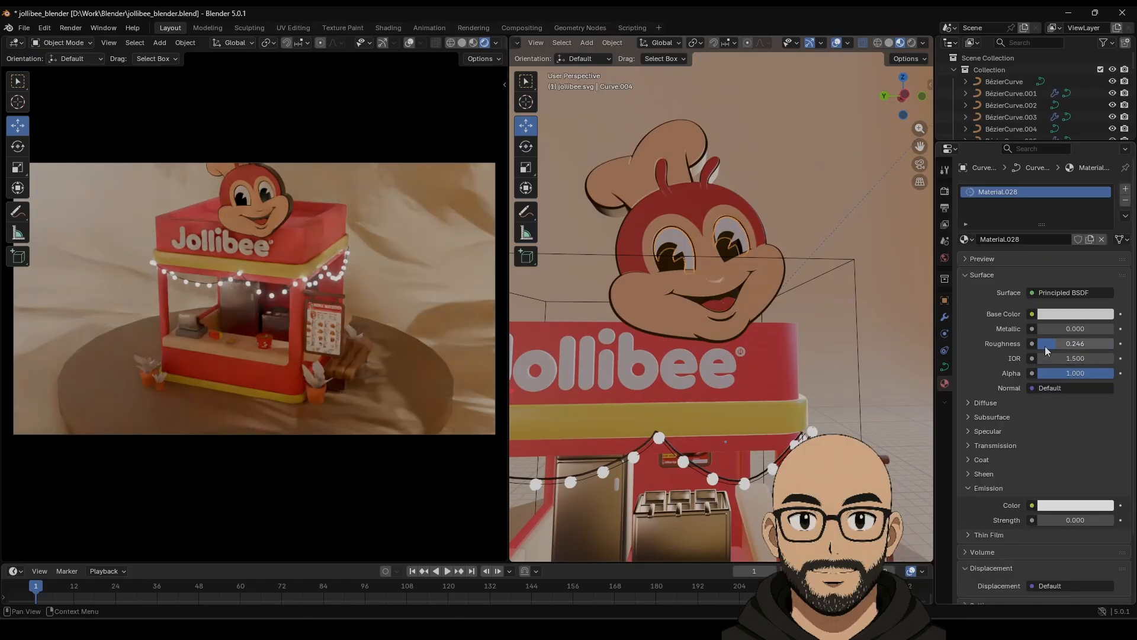
pyautogui.scroll(-2, 713, 352)
pyautogui.moveTo(251, 343); pyautogui.dragTo(303, 343, button='middle')
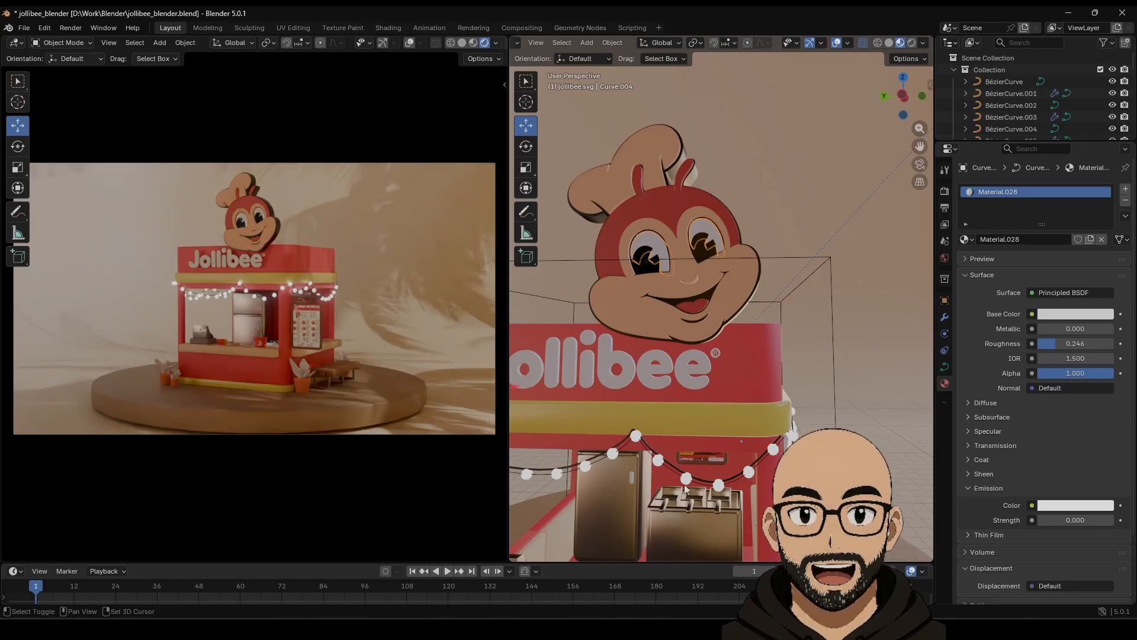
# Give the leaves of the potted plant below the menu board a new material with bright green base color #8AE700.
pyautogui.moveTo(760, 360); pyautogui.dragTo(698, 357, button='middle')
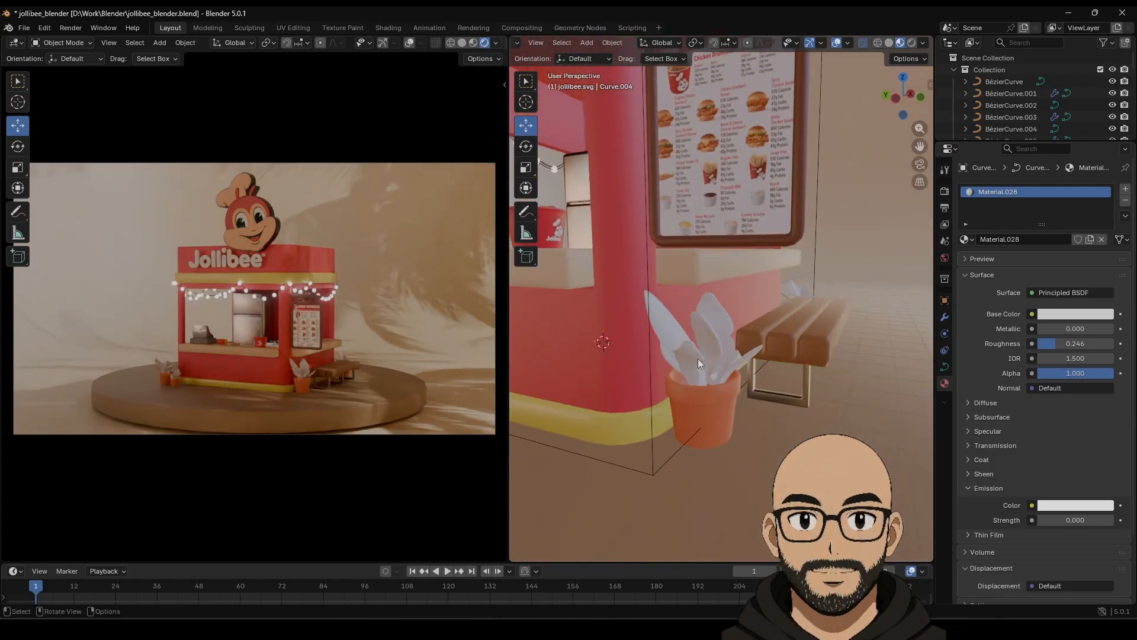
pyautogui.click(697, 358)
pyautogui.click(1066, 314)
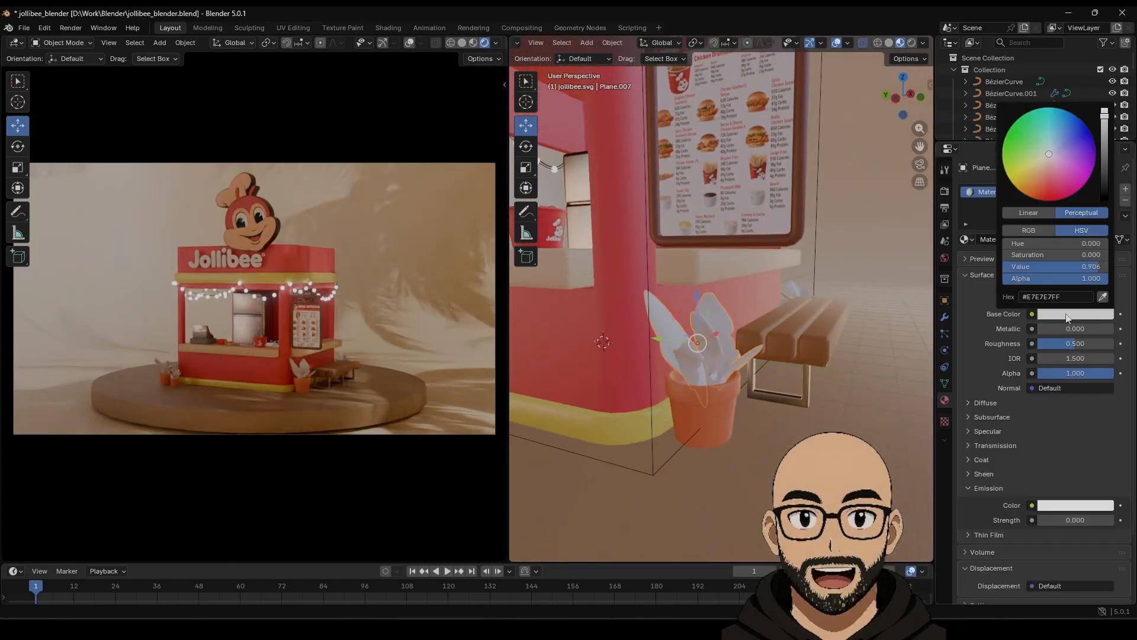
pyautogui.moveTo(1050, 168); pyautogui.dragTo(1002, 150)
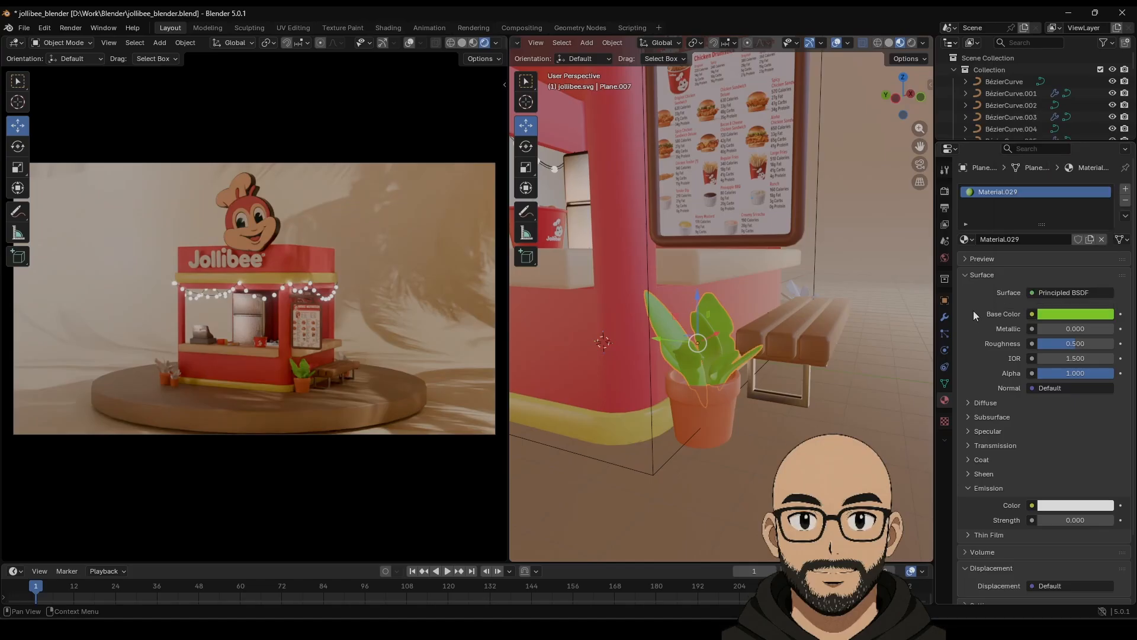
# Assign the existing green Material.029 to the leaves of the plant behind the far end of the bench.
pyautogui.moveTo(710, 339); pyautogui.dragTo(912, 301, button='middle')
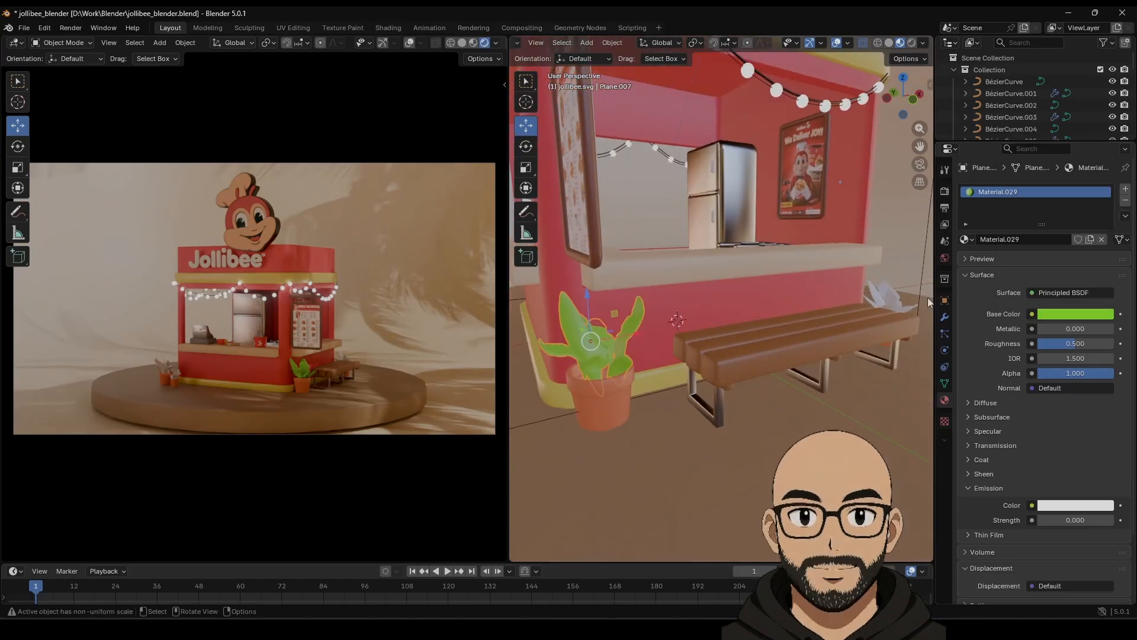
pyautogui.click(919, 298)
pyautogui.click(974, 238)
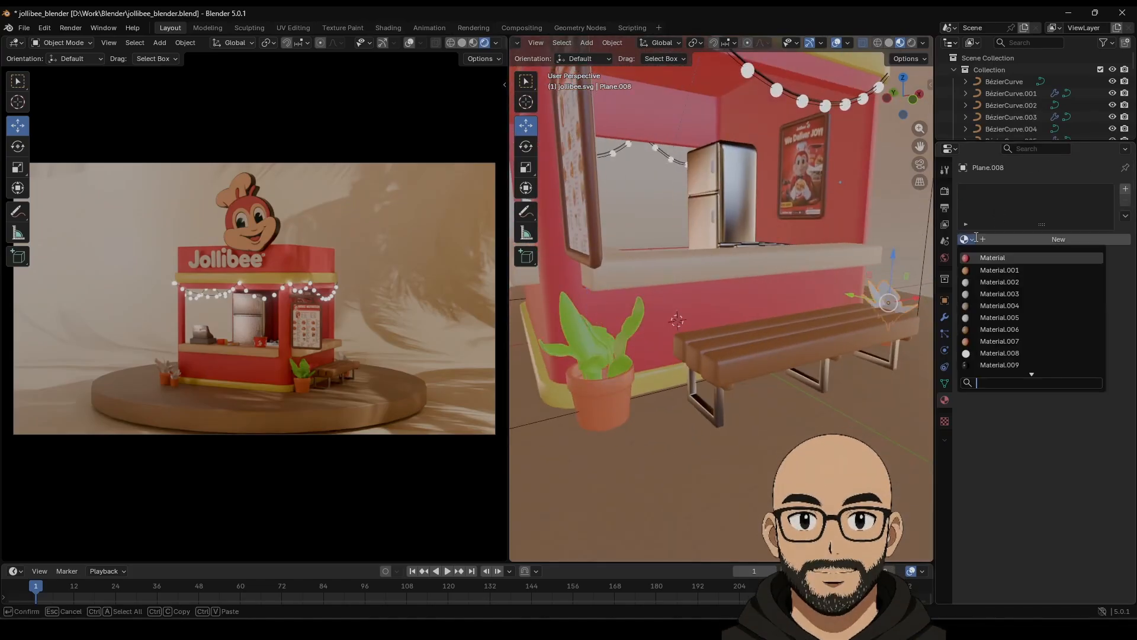
pyautogui.press('Return')
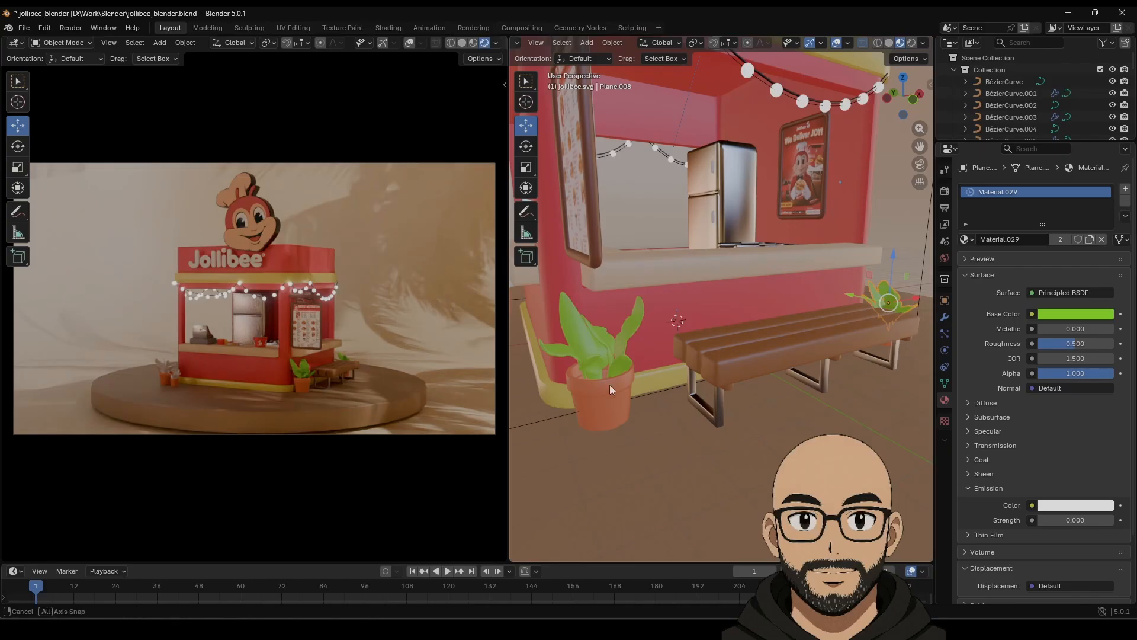
# Assign Material.029 to the leaves of the smaller potted plant at the kiosk's front corner near the cash register.
pyautogui.moveTo(609, 385); pyautogui.dragTo(759, 397, button='middle')
pyautogui.scroll(-3, 759, 397)
pyautogui.click(681, 411)
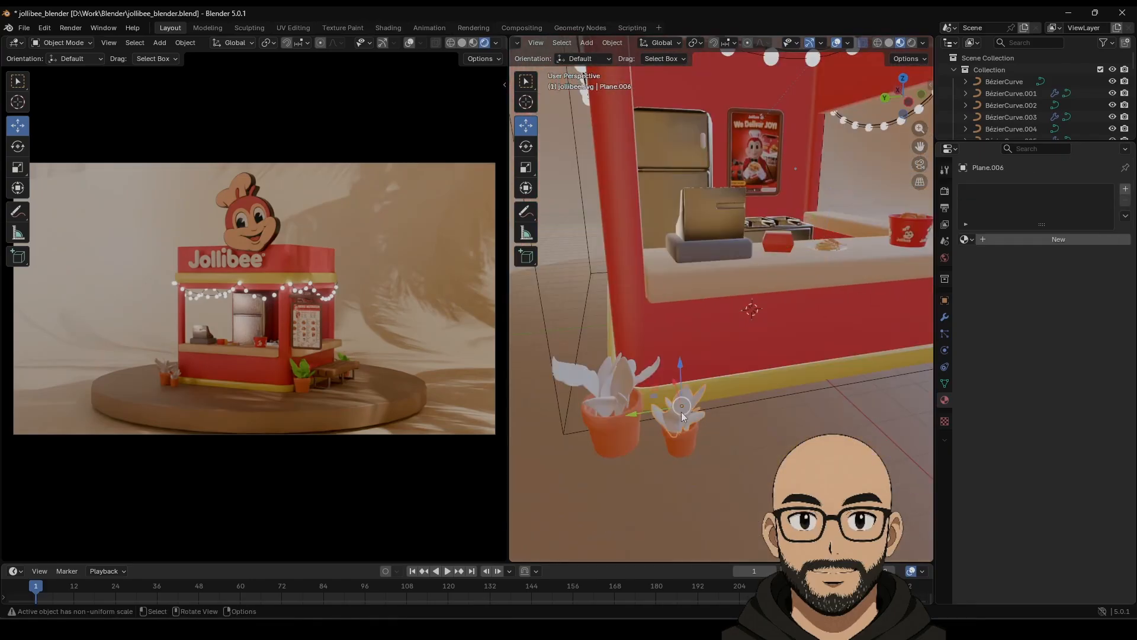
pyautogui.click(970, 239)
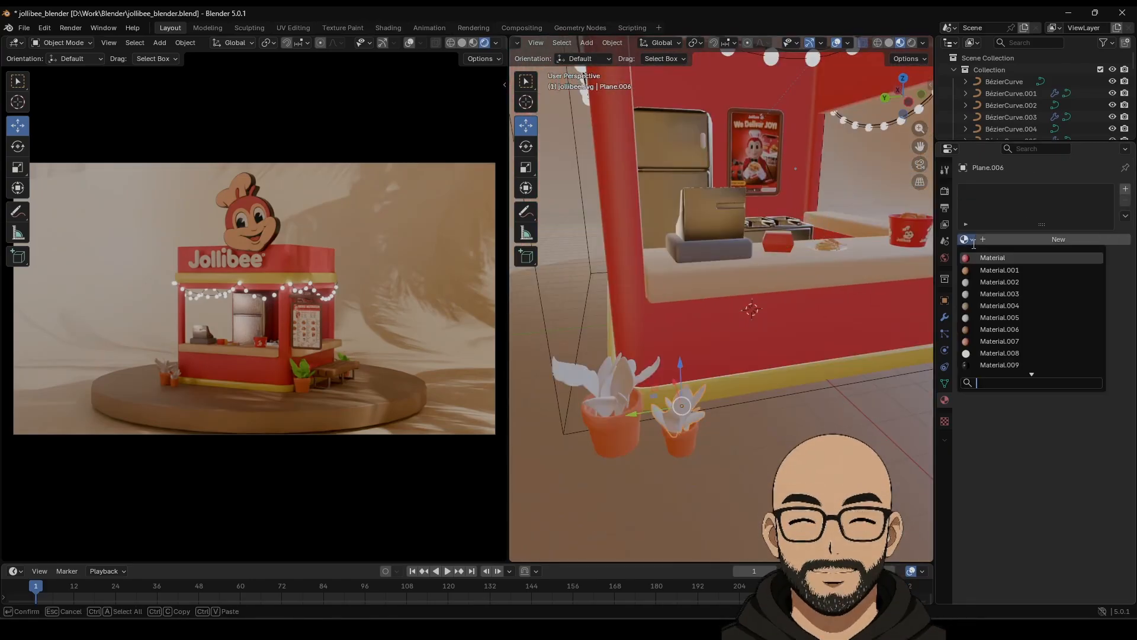
pyautogui.click(1003, 287)
# Assign Material.029 to the larger potted plant's leaves beside it and lower the saturation of the green base color.
pyautogui.click(602, 381)
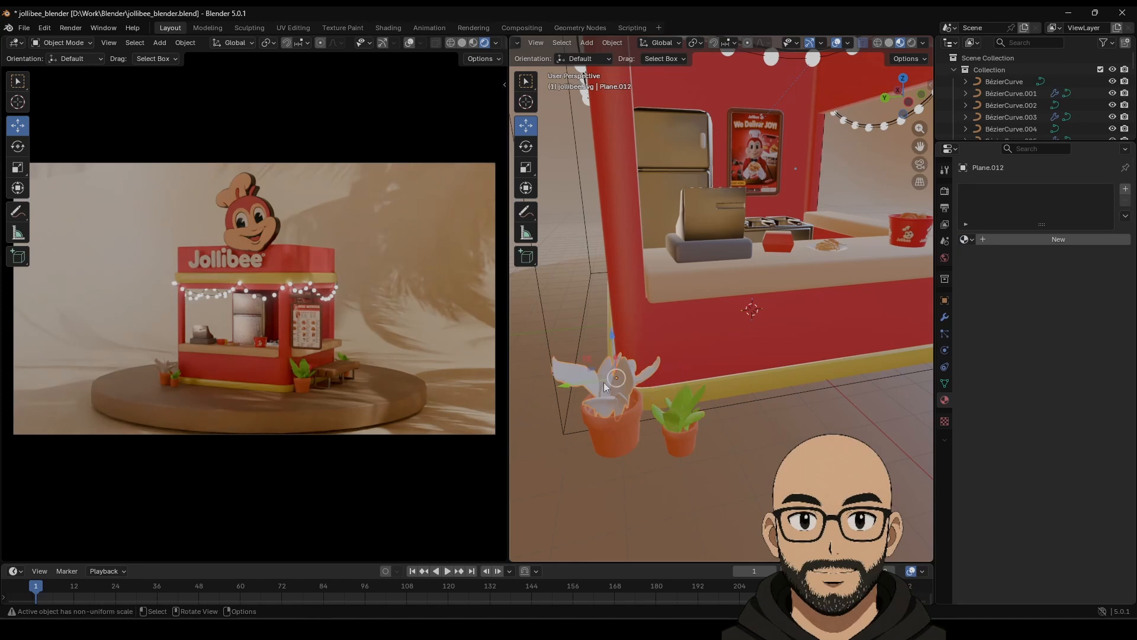
pyautogui.click(967, 239)
pyautogui.write('29')
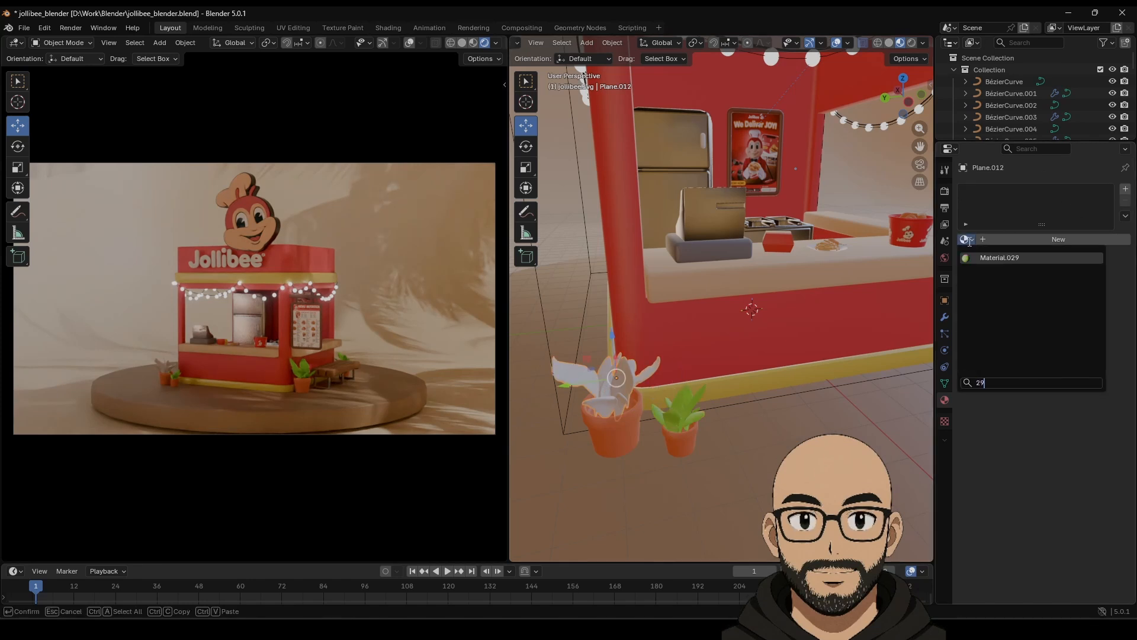
pyautogui.press('Return')
pyautogui.click(1042, 316)
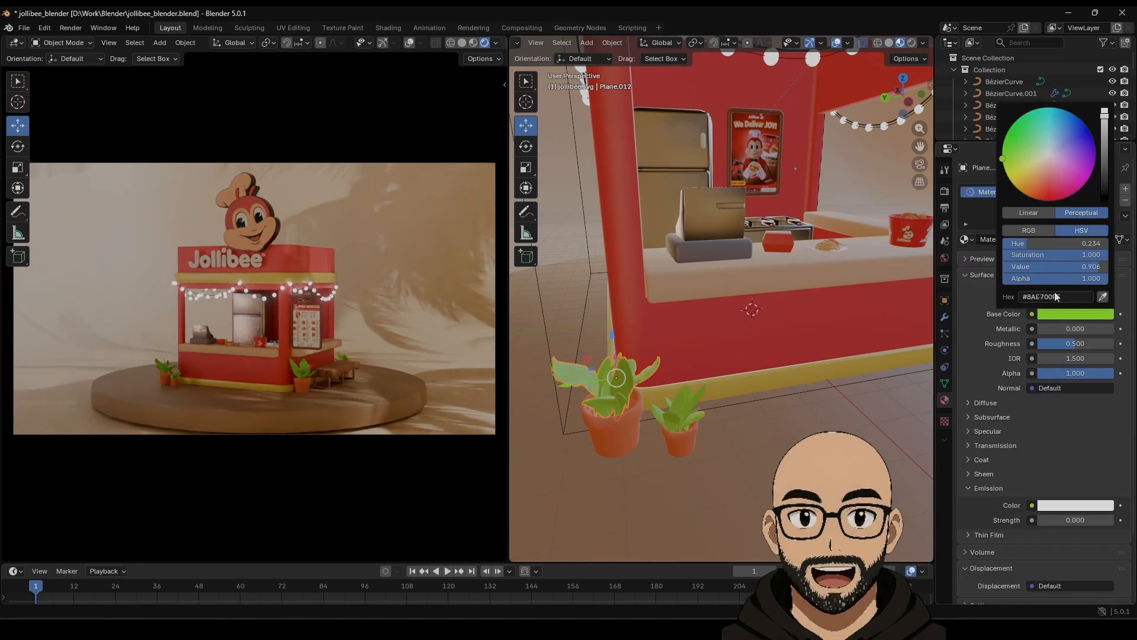
pyautogui.moveTo(1090, 255); pyautogui.dragTo(1063, 254)
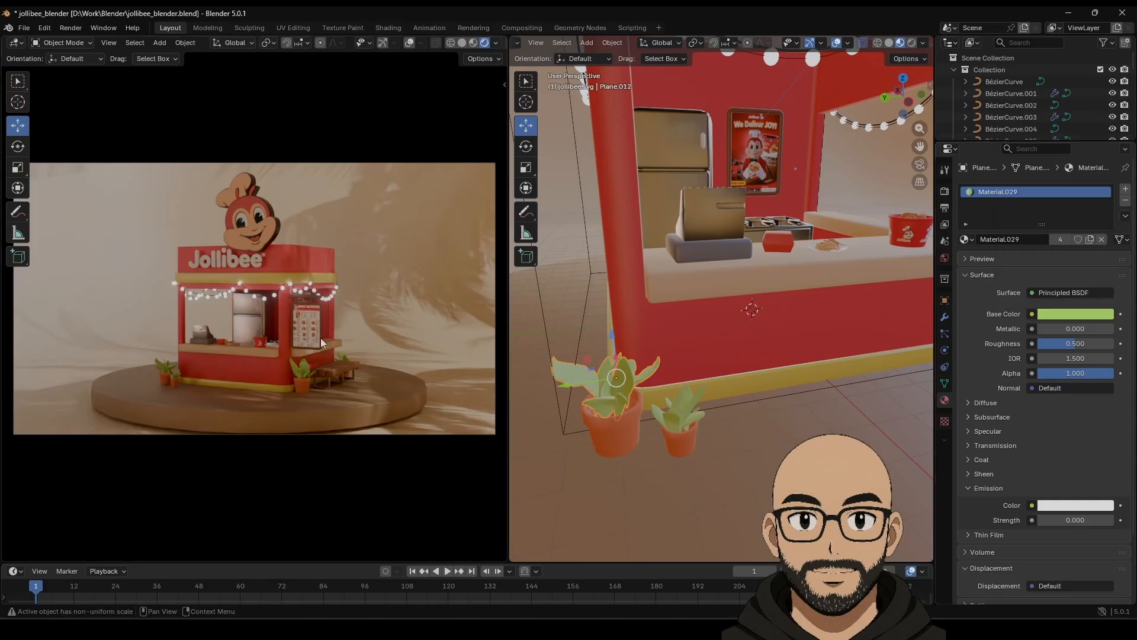
# Temporarily enlarge the rendered viewport and examine the kiosk, its plants and its lighting from several angles.
pyautogui.moveTo(321, 346); pyautogui.dragTo(382, 355, button='middle')
pyautogui.scroll(2, 382, 354)
pyautogui.moveTo(313, 375); pyautogui.dragTo(418, 341, button='middle')
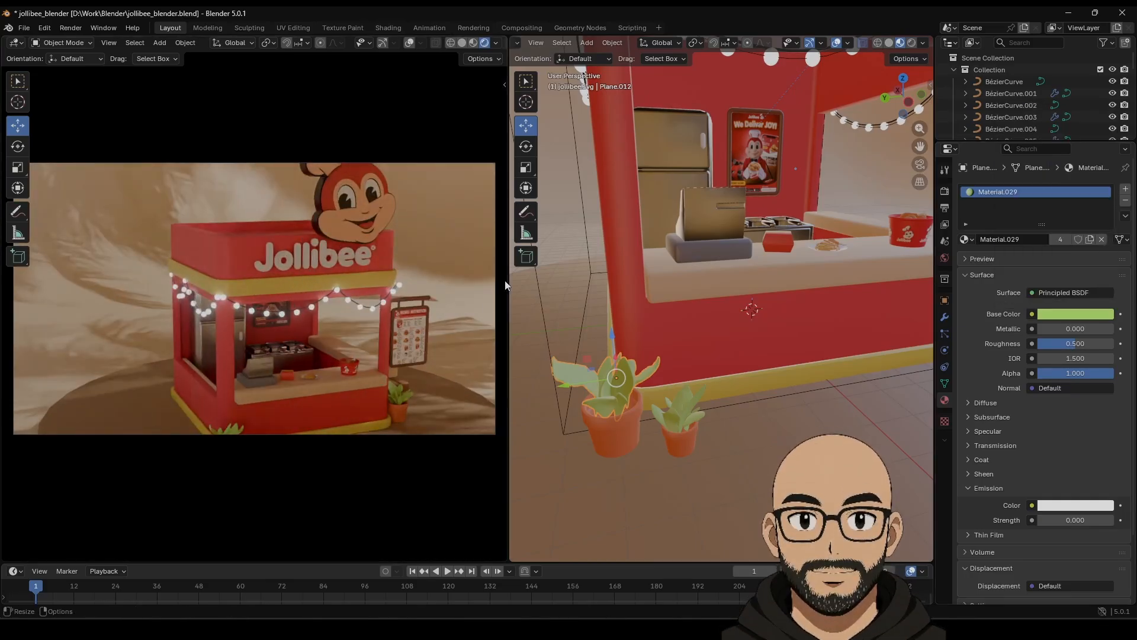
pyautogui.moveTo(508, 280); pyautogui.dragTo(810, 292)
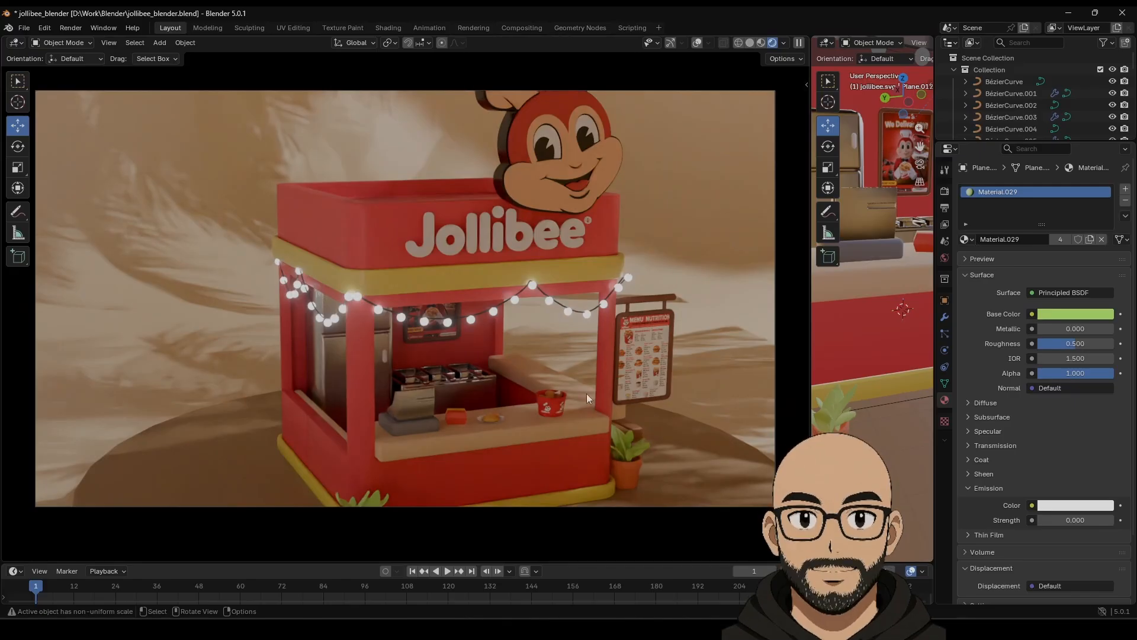
pyautogui.moveTo(586, 393); pyautogui.dragTo(474, 297, button='middle')
pyautogui.scroll(-3, 506, 360)
pyautogui.scroll(1, 485, 361)
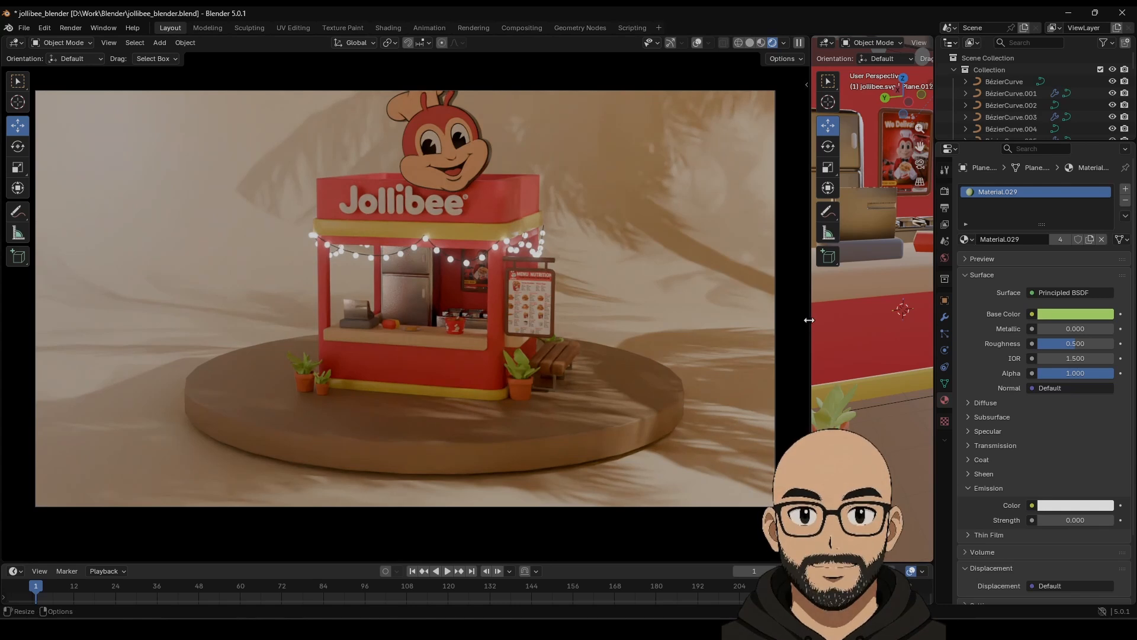
pyautogui.moveTo(809, 320); pyautogui.dragTo(580, 320)
pyautogui.moveTo(342, 306); pyautogui.dragTo(399, 318, button='middle')
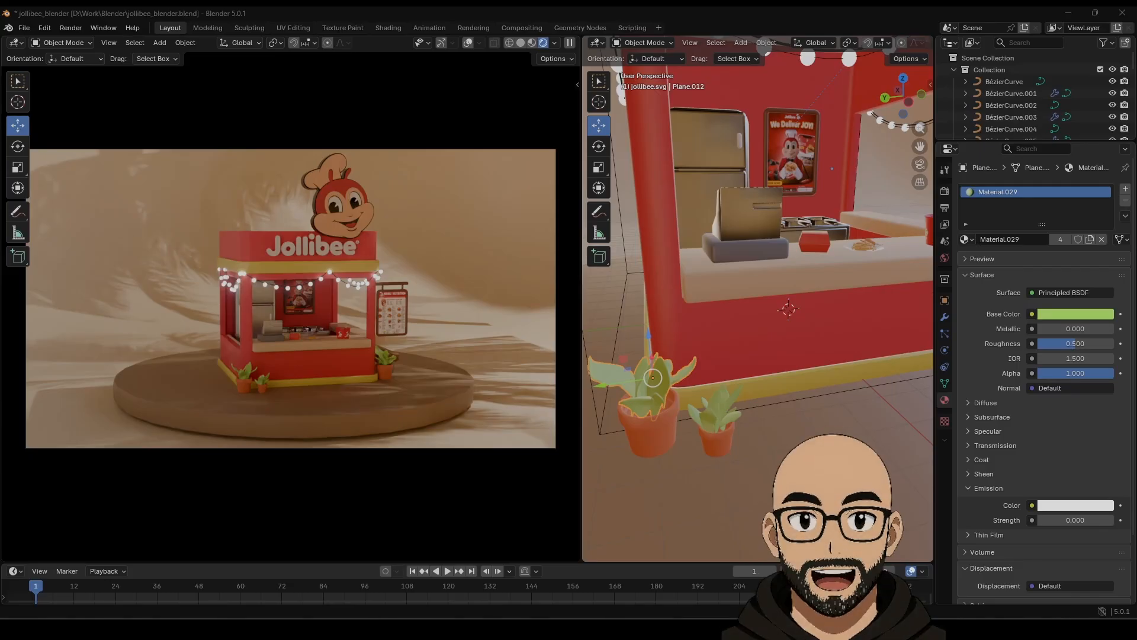
# Add an area light at the kiosk's base and raise it about 6.78 m along Z.
pyautogui.scroll(-7, 797, 278)
pyautogui.moveTo(798, 283); pyautogui.dragTo(742, 271, button='middle')
pyautogui.click(740, 42)
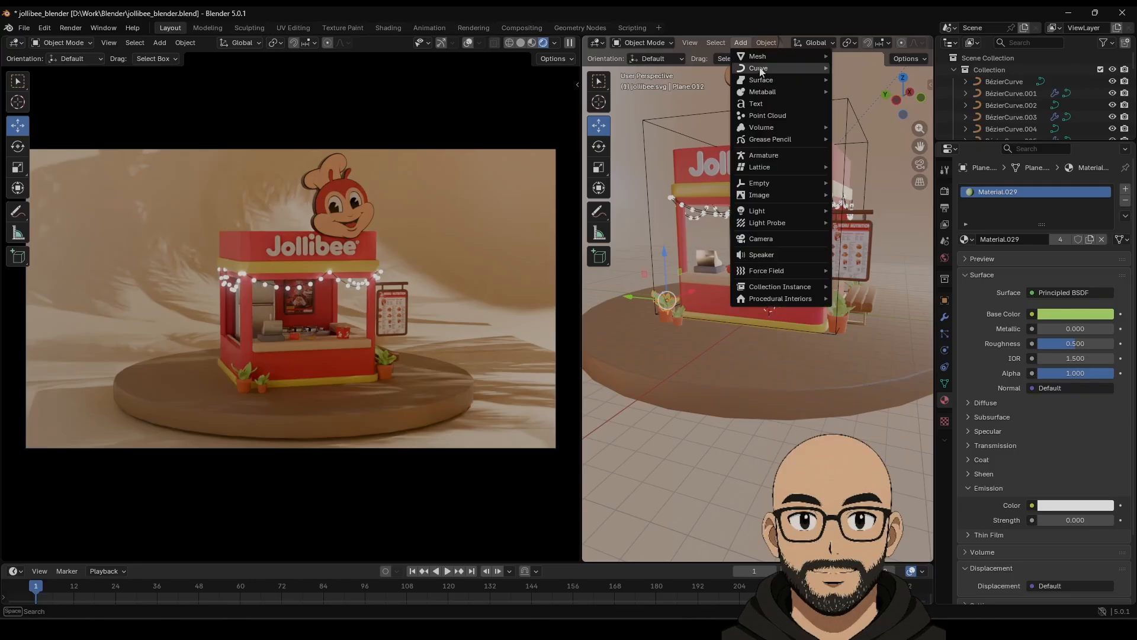
pyautogui.moveTo(769, 209)
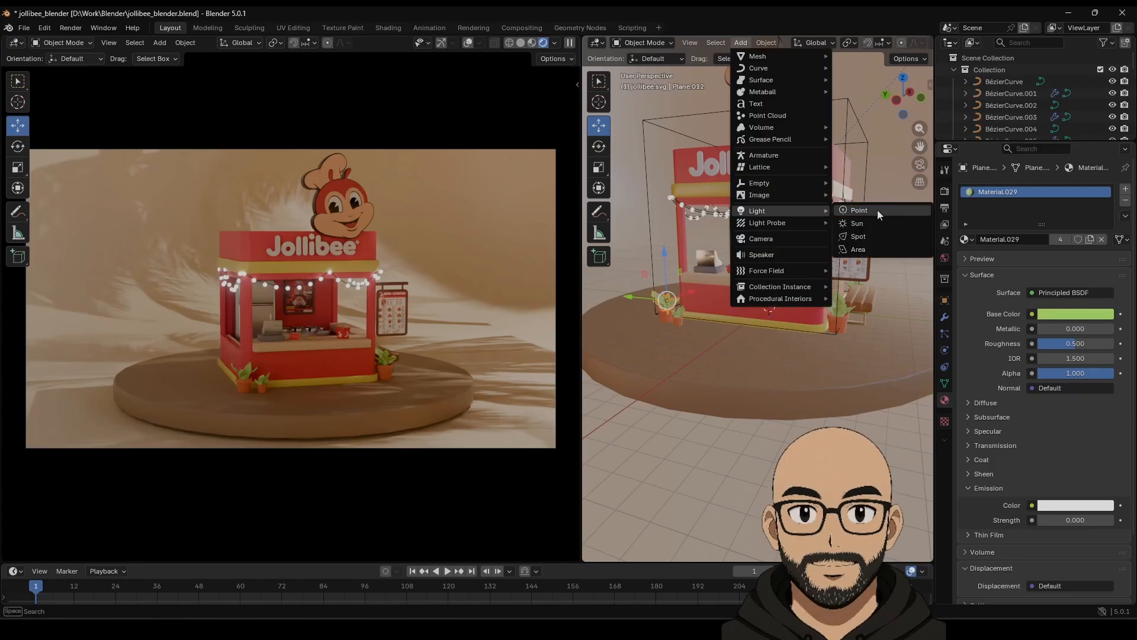
pyautogui.click(864, 248)
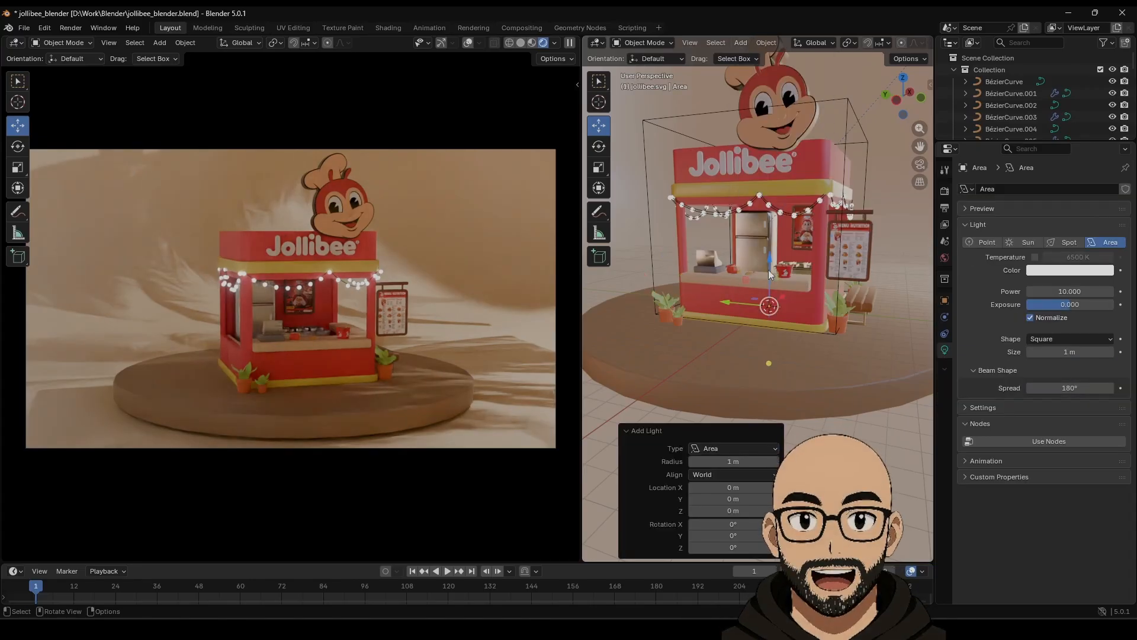
pyautogui.press('g')
pyautogui.press('z')
pyautogui.click(802, 231)
# Scale the area light by about 2.83 and raise it a further 1.89 m along Z.
pyautogui.press('s')
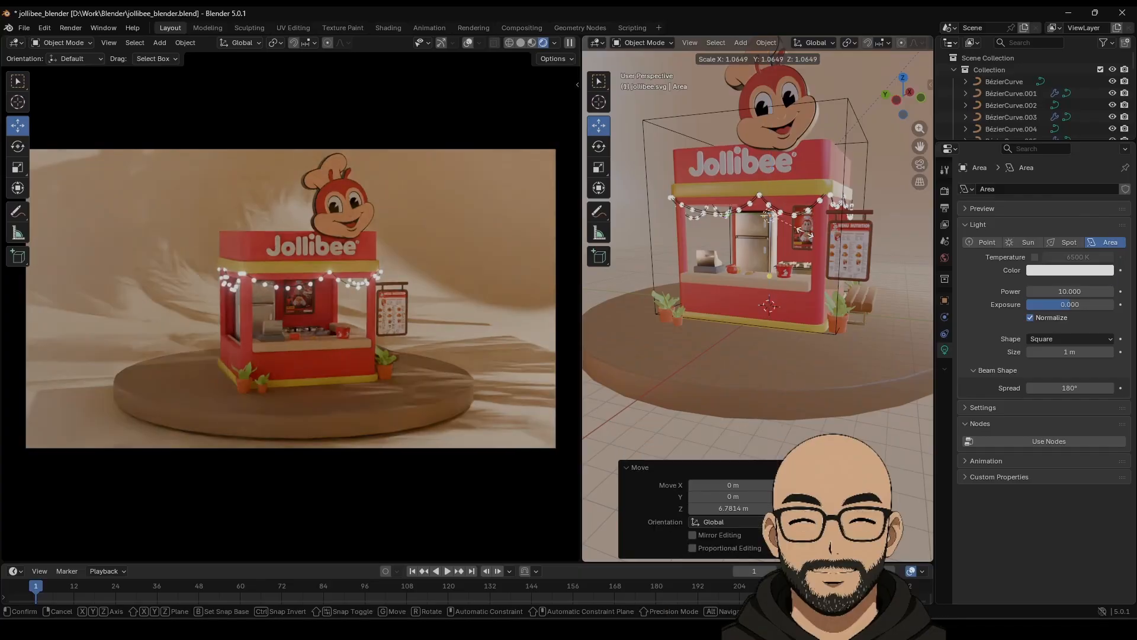
pyautogui.click(850, 219)
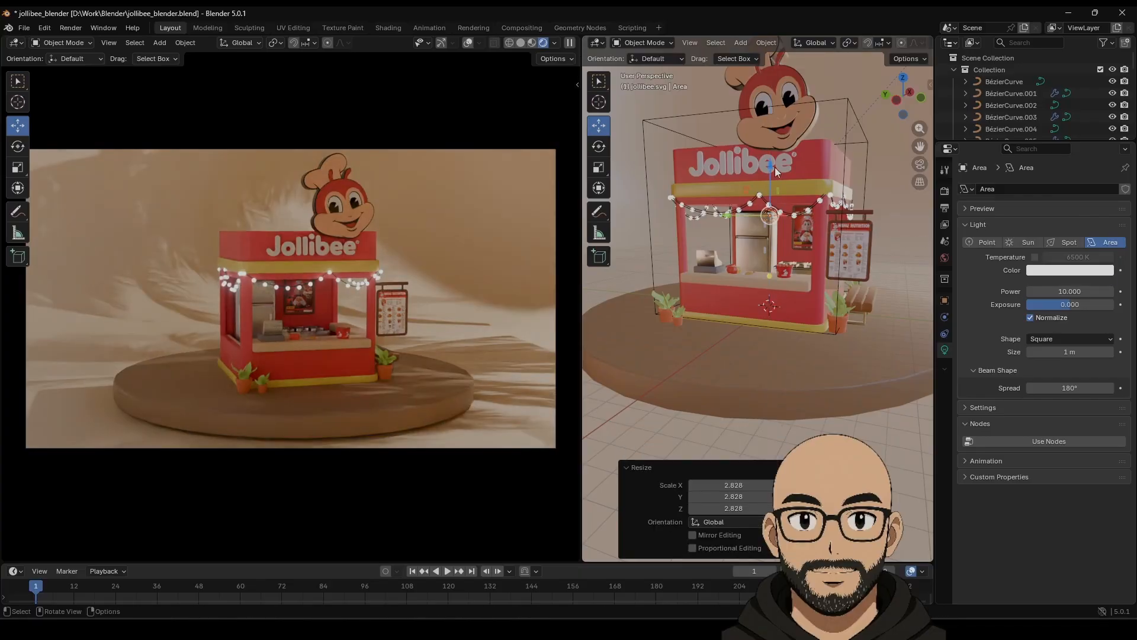
pyautogui.press('g')
pyautogui.press('z')
pyautogui.click(773, 138)
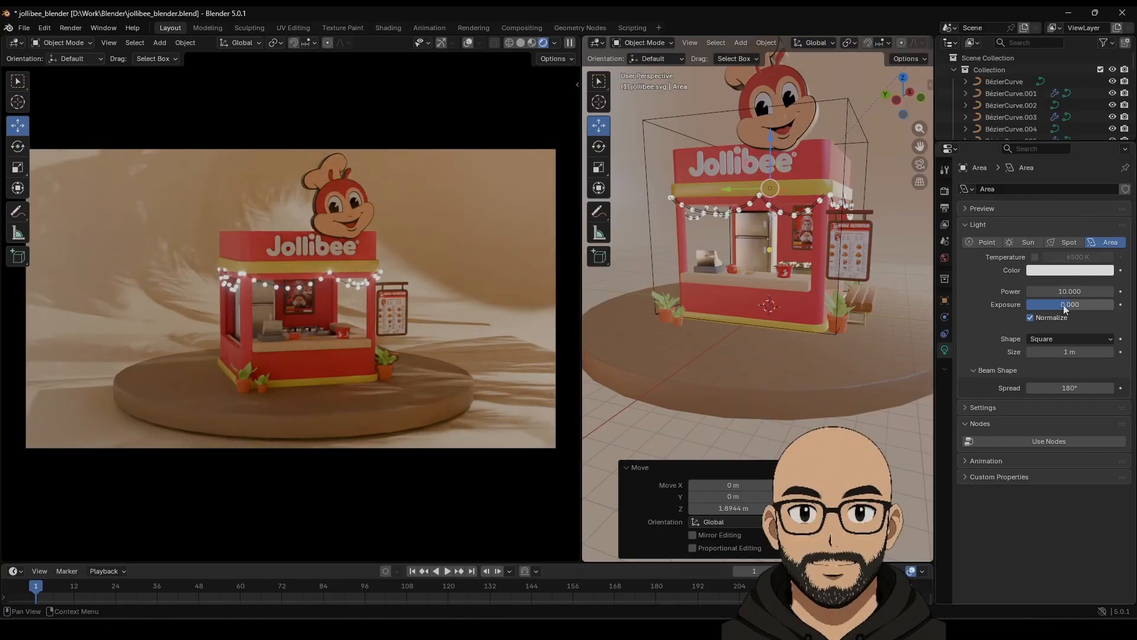
# Set the area light's exposure to 7.200 to brighten the kiosk interior.
pyautogui.moveTo(1064, 304); pyautogui.dragTo(1091, 304)
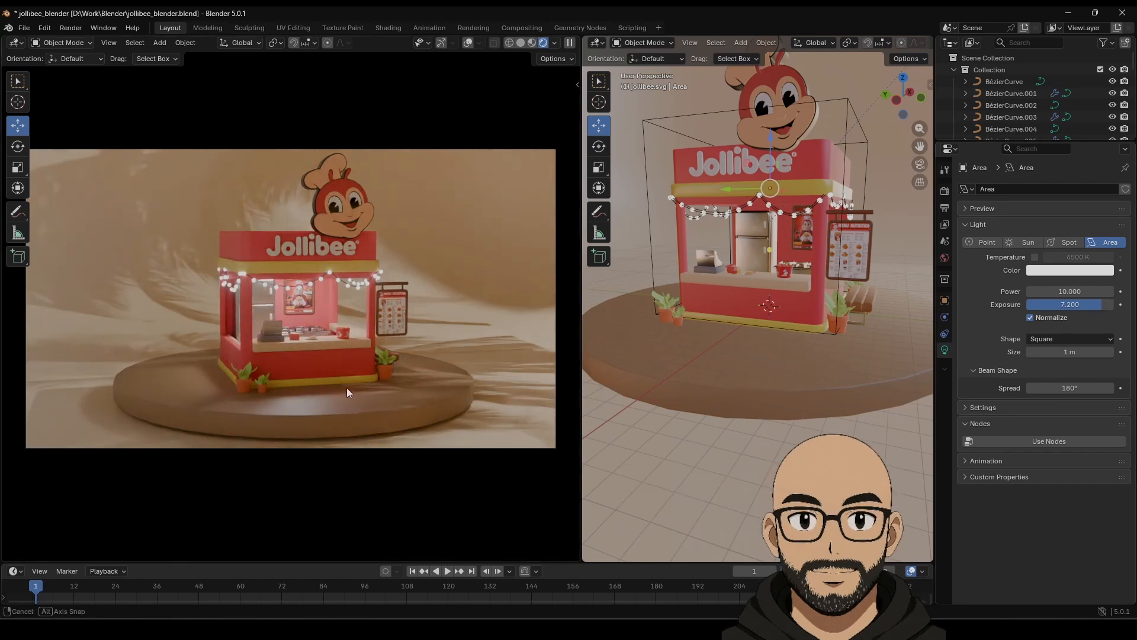
pyautogui.moveTo(346, 387); pyautogui.dragTo(321, 386, button='middle')
pyautogui.scroll(2, 332, 390)
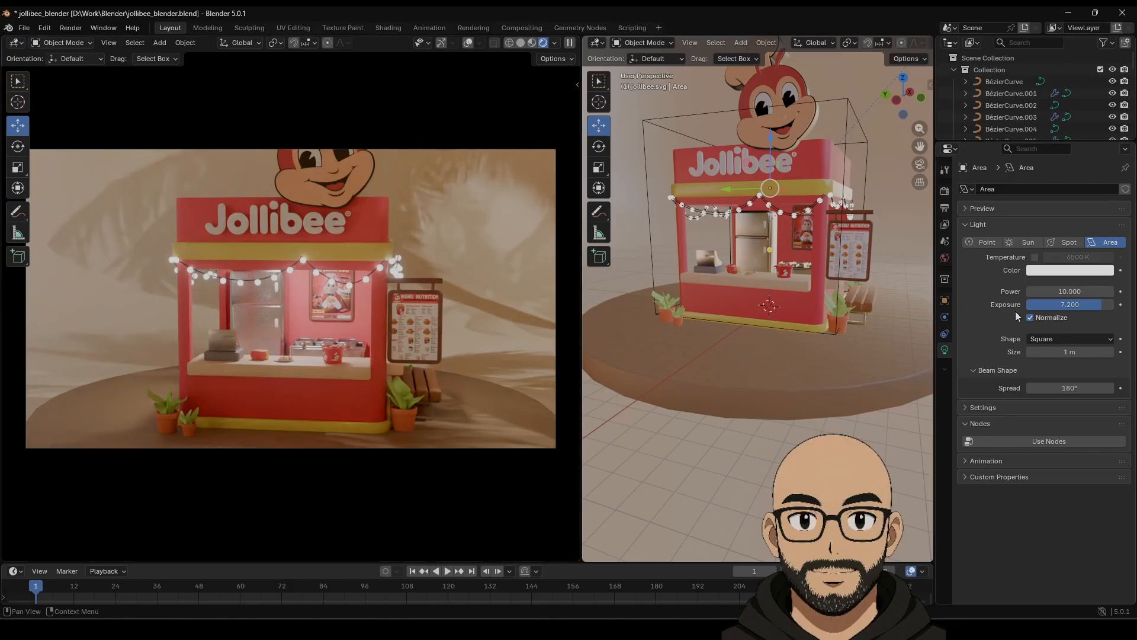
# Change the area light's color from white to a warm orange and check the rendered kiosk.
pyautogui.click(1063, 270)
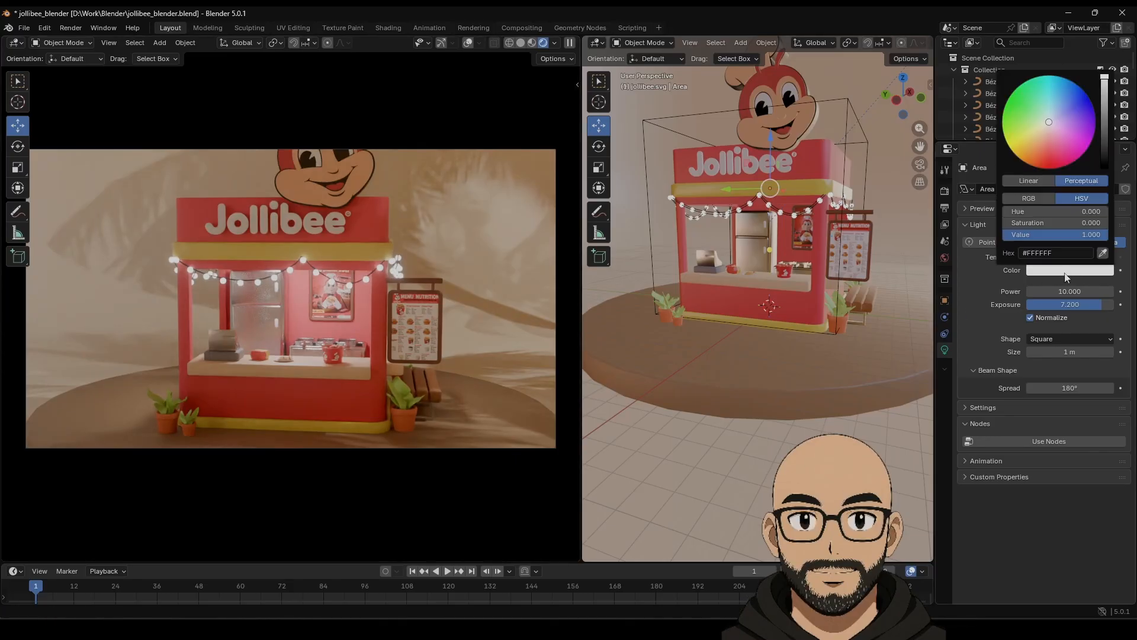
pyautogui.moveTo(1049, 127); pyautogui.dragTo(1017, 150)
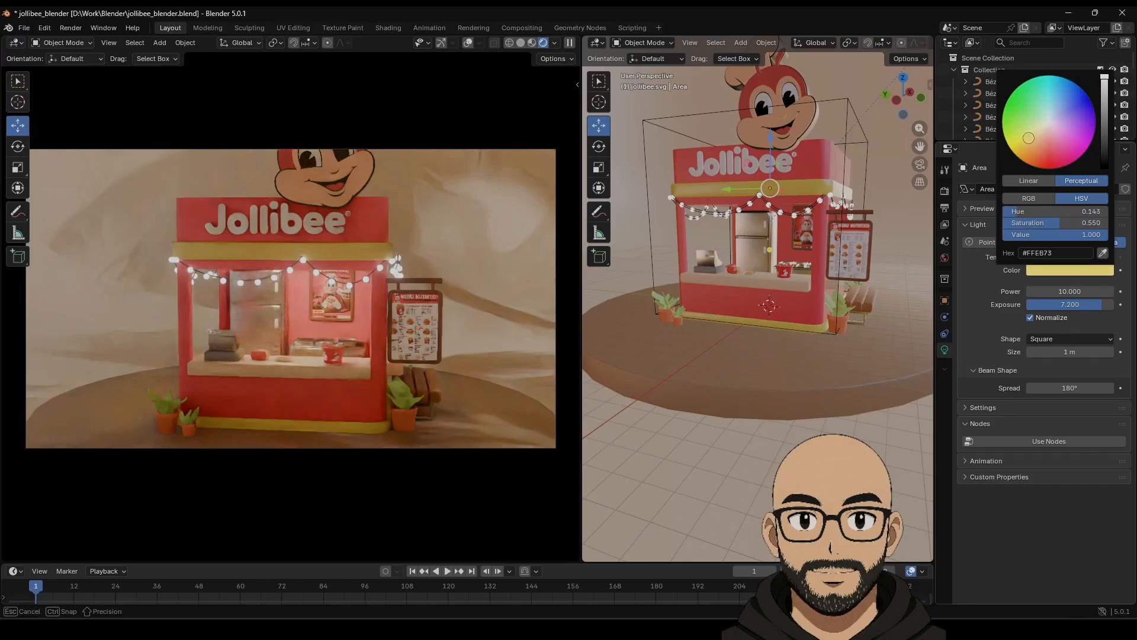
pyautogui.moveTo(1006, 137); pyautogui.dragTo(1043, 149)
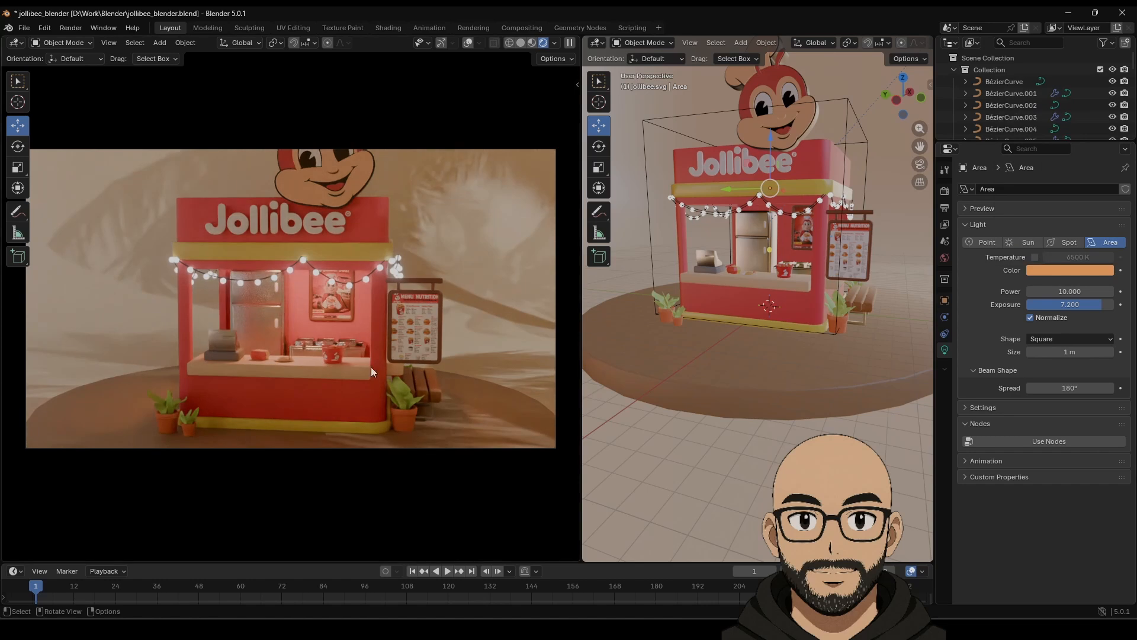
pyautogui.moveTo(371, 367); pyautogui.dragTo(331, 364, button='middle')
pyautogui.scroll(-3, 322, 372)
pyautogui.scroll(1, 324, 372)
pyautogui.scroll(1, 329, 365)
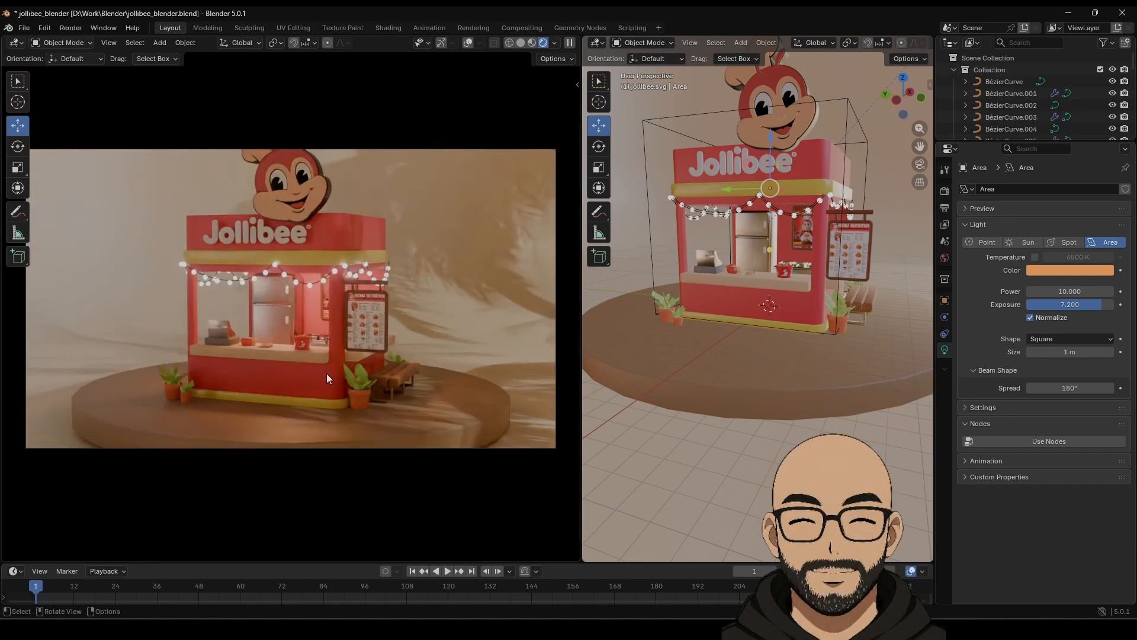
# Change the base color of the backdrop plane's material to a saturated yellow.
pyautogui.scroll(-1, 326, 375)
pyautogui.click(719, 451)
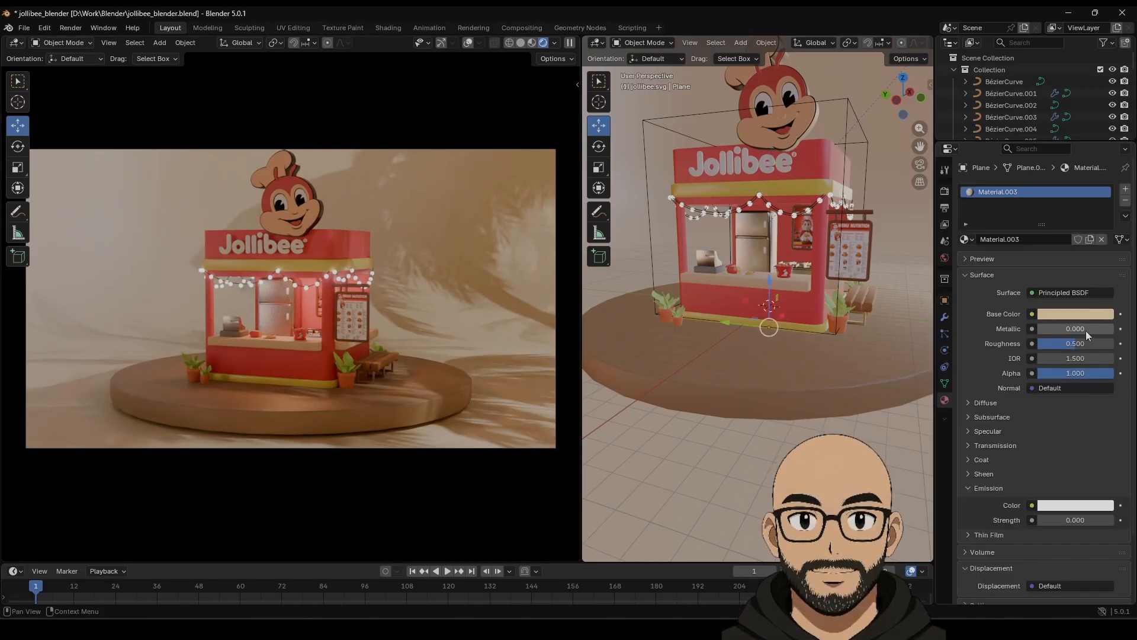
pyautogui.click(1079, 316)
pyautogui.moveTo(1044, 156)
pyautogui.mouseDown()
pyautogui.moveTo(1053, 185)
pyautogui.moveTo(1075, 179)
pyautogui.moveTo(1089, 146)
pyautogui.moveTo(1045, 112)
pyautogui.moveTo(1014, 123)
pyautogui.moveTo(1046, 107)
pyautogui.moveTo(1081, 122)
pyautogui.moveTo(1092, 165)
pyautogui.moveTo(1059, 199)
pyautogui.moveTo(1009, 156)
pyautogui.moveTo(1026, 160)
pyautogui.moveTo(1075, 135)
pyautogui.moveTo(1088, 142)
pyautogui.moveTo(1058, 190)
pyautogui.moveTo(1018, 184)
pyautogui.mouseUp()
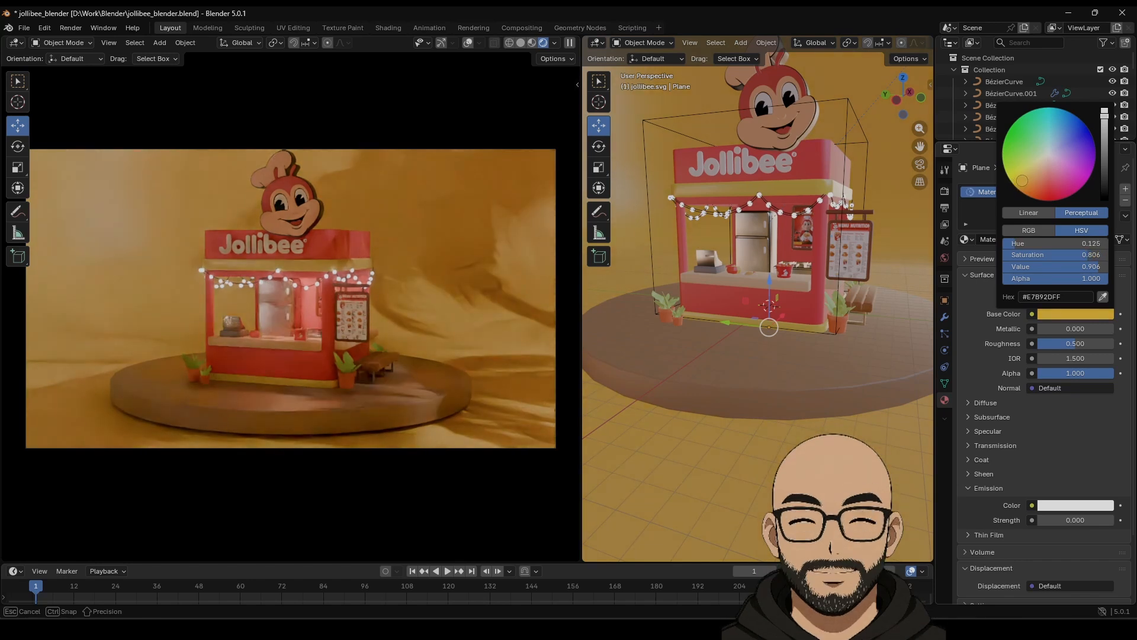
pyautogui.moveTo(1022, 181); pyautogui.dragTo(1013, 180)
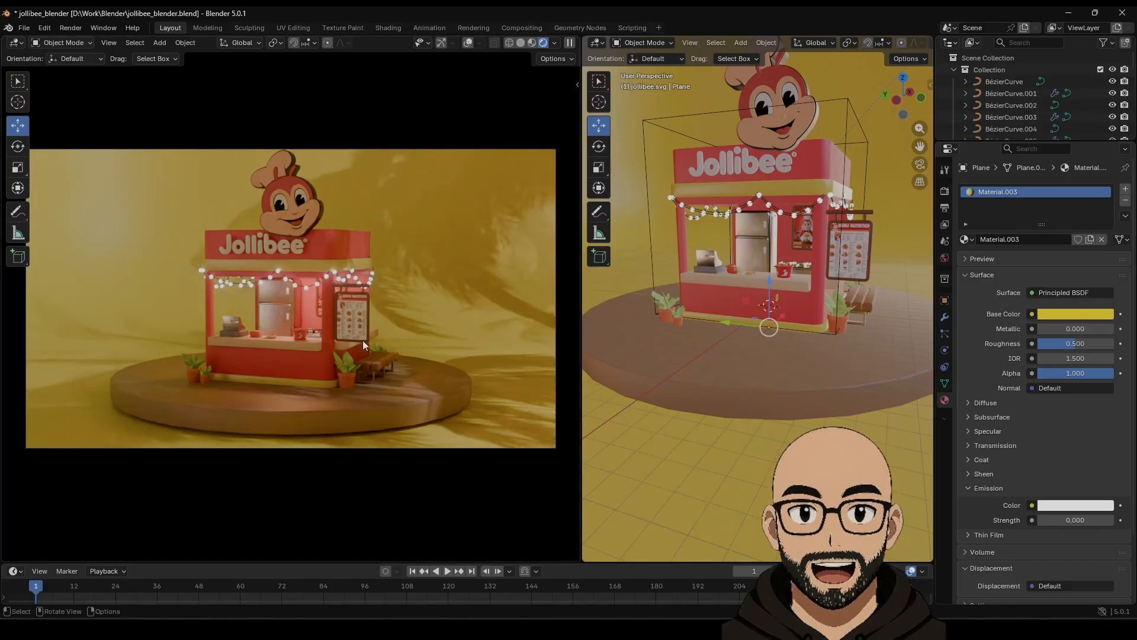
# Move the forest08 spot light about 6.88 m in X, -4.40 m in Y and 12.46 m in Z, plus -1.90 m in Y and -1.50 m in Z.
pyautogui.scroll(-8, 762, 299)
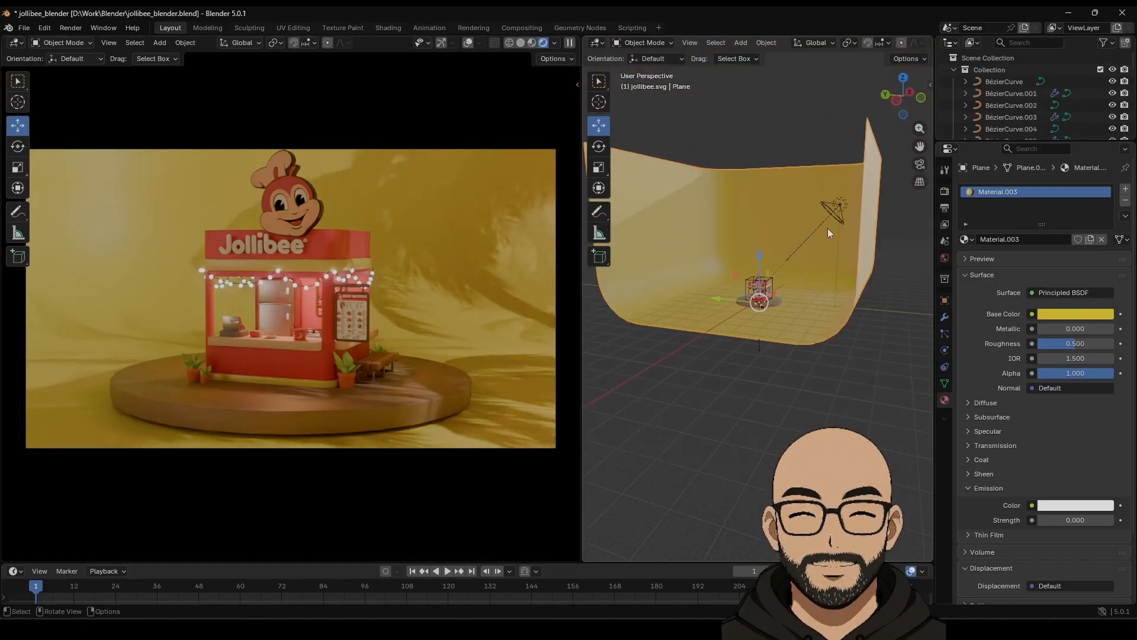
pyautogui.click(838, 216)
pyautogui.moveTo(845, 211); pyautogui.dragTo(856, 183)
pyautogui.moveTo(696, 301); pyautogui.dragTo(762, 351, button='middle')
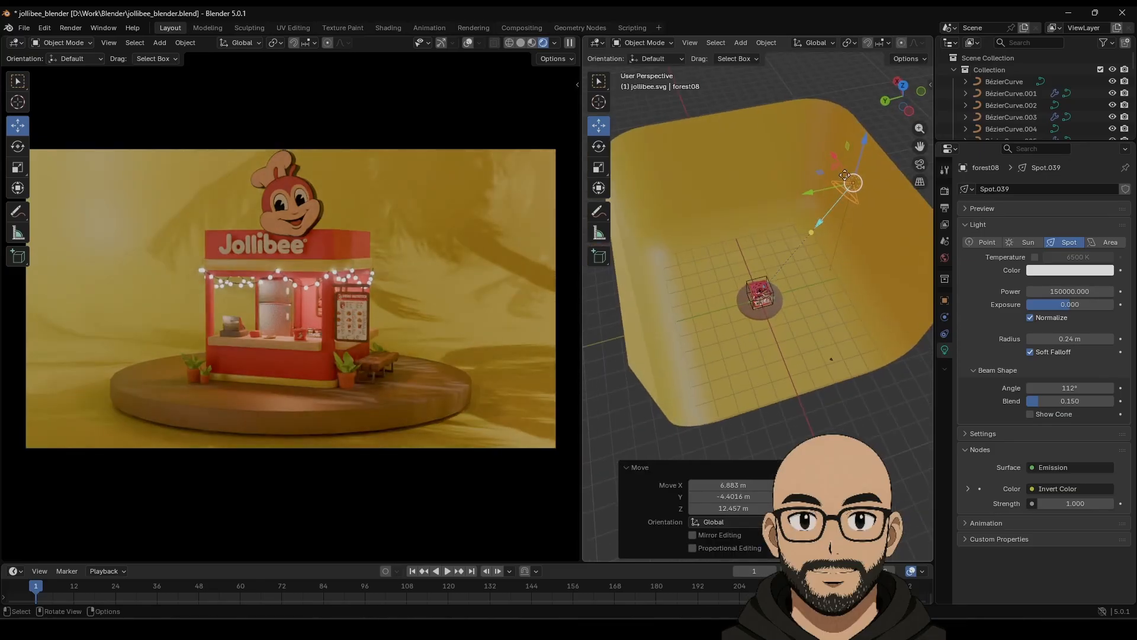
pyautogui.moveTo(844, 175); pyautogui.dragTo(875, 223)
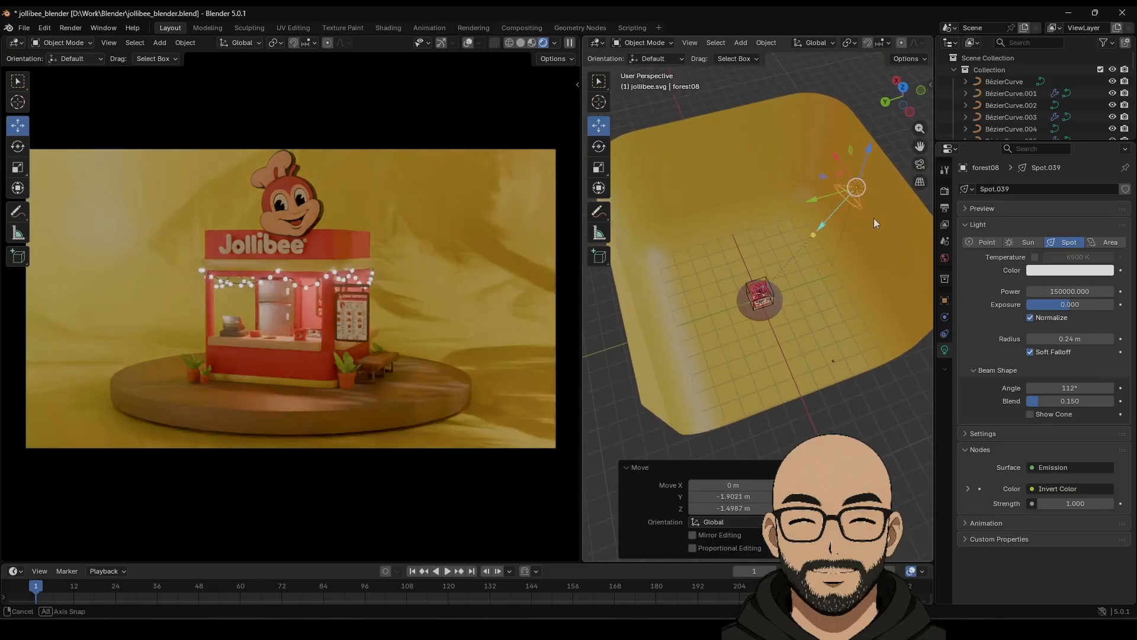
# Move the forest08 spot light about 40.73 m along Y and set its exposure to 1.067.
pyautogui.moveTo(874, 218); pyautogui.dragTo(879, 222, button='middle')
pyautogui.moveTo(830, 158); pyautogui.dragTo(844, 175)
pyautogui.moveTo(823, 215); pyautogui.dragTo(768, 236)
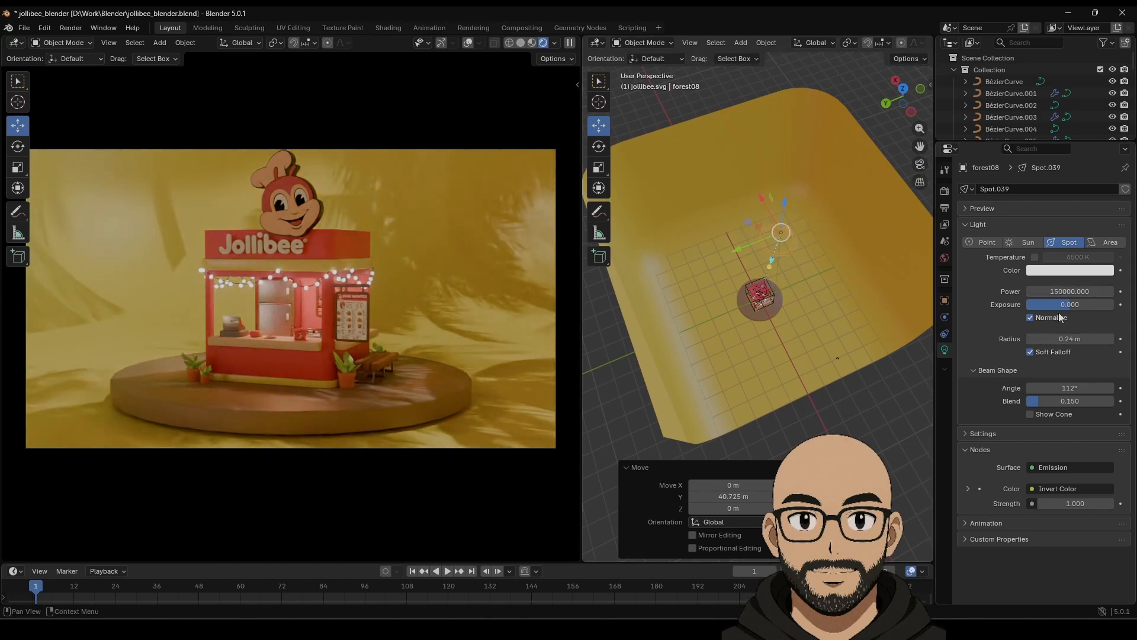
pyautogui.moveTo(1073, 304)
pyautogui.mouseDown()
pyautogui.moveTo(1083, 304)
pyautogui.moveTo(1063, 304)
pyautogui.moveTo(1084, 304)
pyautogui.mouseUp()
# Shift the spot light back along Y, lower it about 46.94 m and move it about -7.94 m along X.
pyautogui.moveTo(684, 282); pyautogui.dragTo(770, 179, button='middle')
pyautogui.moveTo(733, 196); pyautogui.dragTo(802, 188)
pyautogui.moveTo(848, 139); pyautogui.dragTo(887, 229)
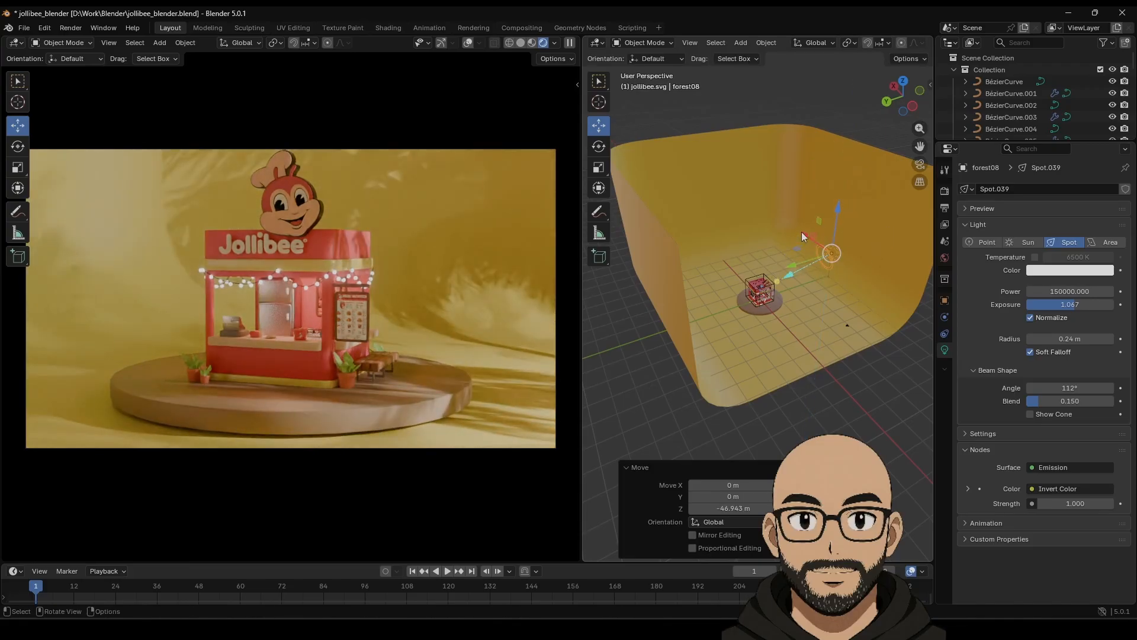
pyautogui.moveTo(805, 233); pyautogui.dragTo(816, 236)
# Check the kiosk's shadows, move the spot light about -48.38 m along X and raise it about 15.62 m along Z.
pyautogui.scroll(3, 327, 392)
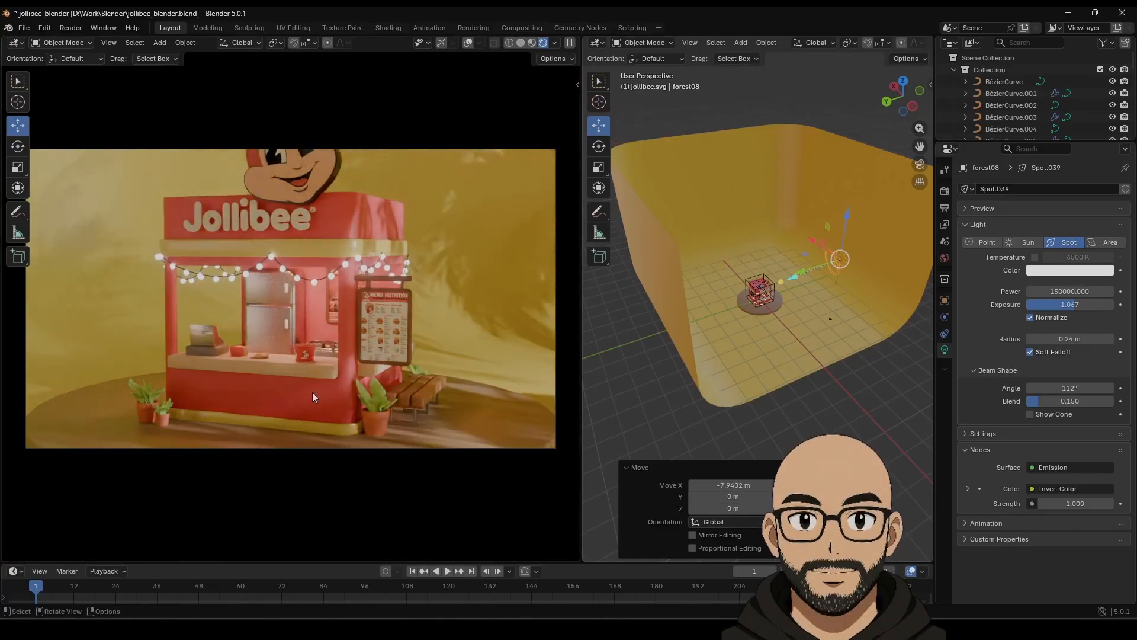
pyautogui.scroll(-4, 313, 395)
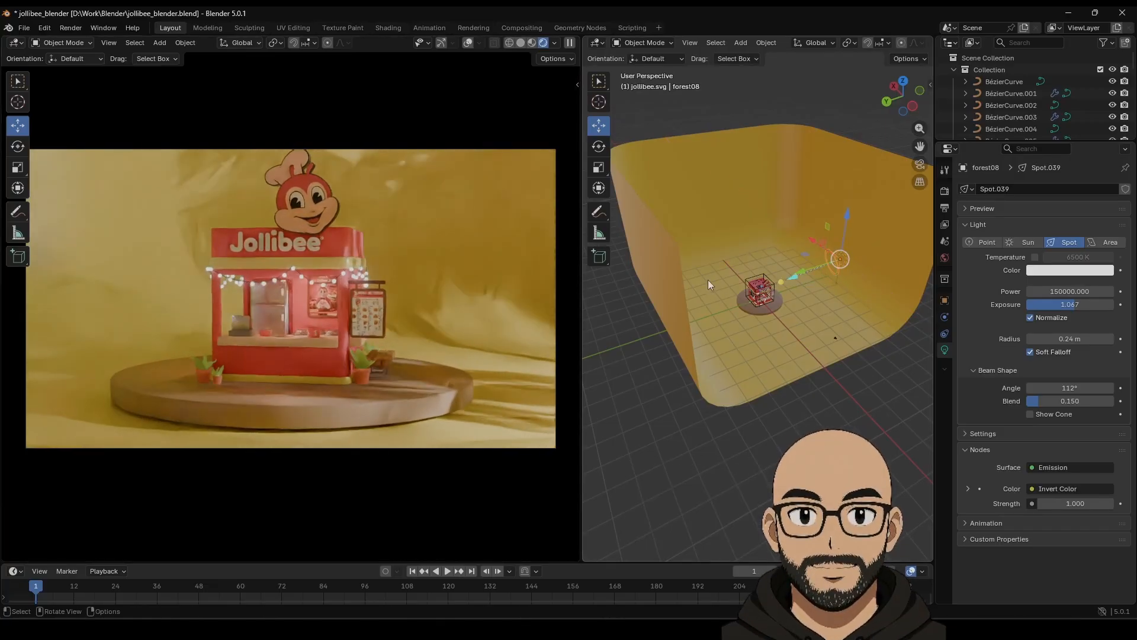
pyautogui.moveTo(810, 238); pyautogui.dragTo(883, 282)
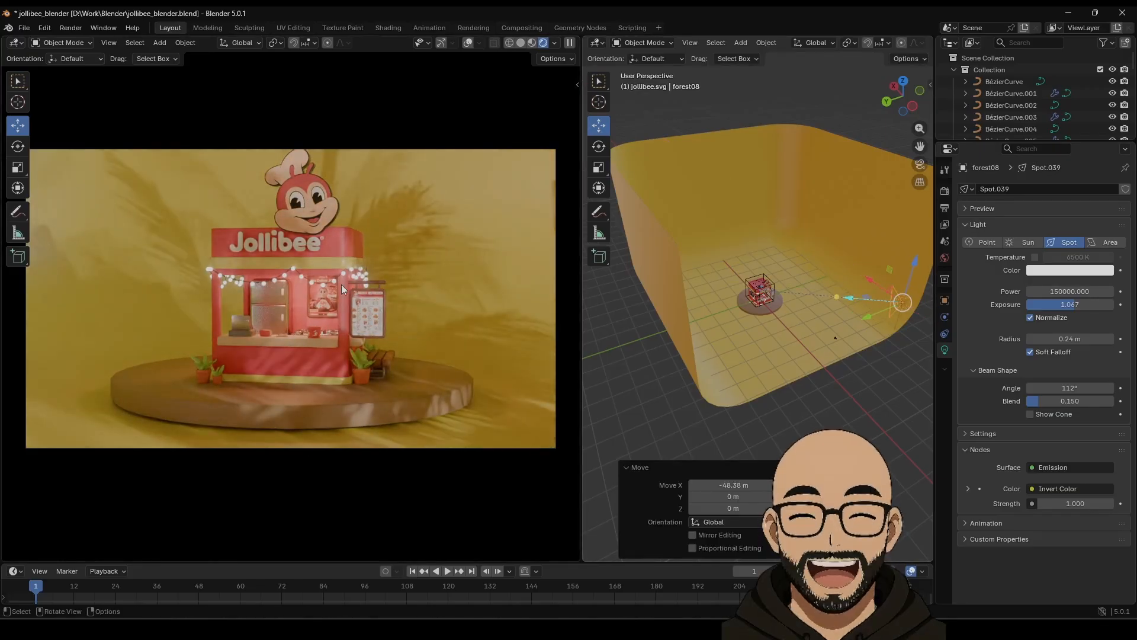
pyautogui.moveTo(911, 269); pyautogui.dragTo(912, 237)
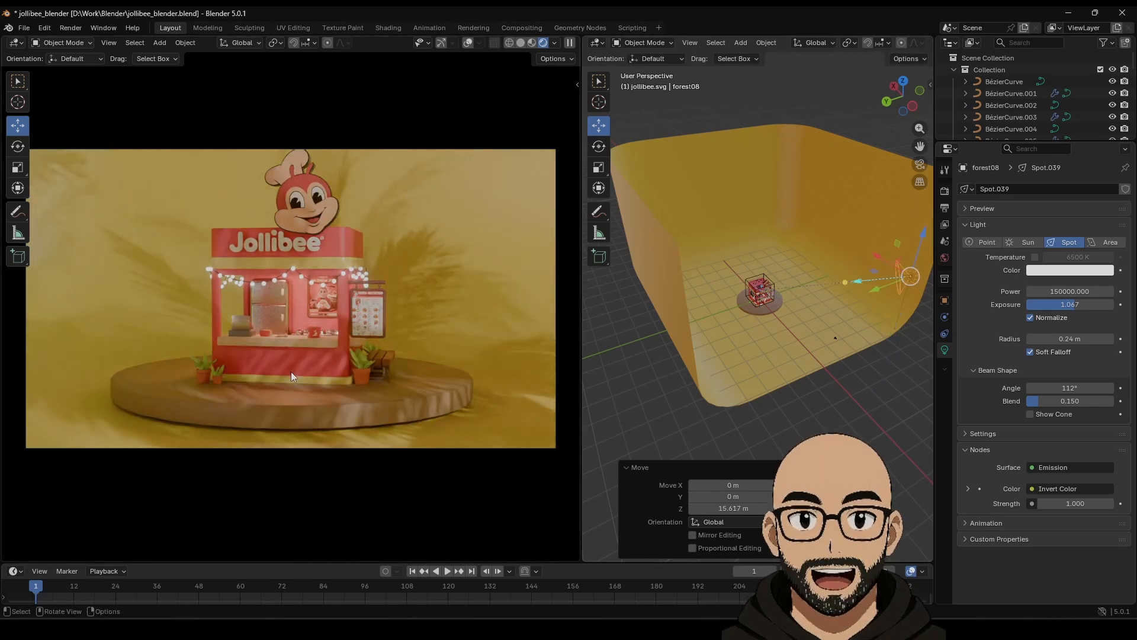
# Select the scene camera and save the jollibee_blender.blend file.
pyautogui.moveTo(808, 347); pyautogui.dragTo(790, 381, button='middle')
pyautogui.scroll(3, 819, 352)
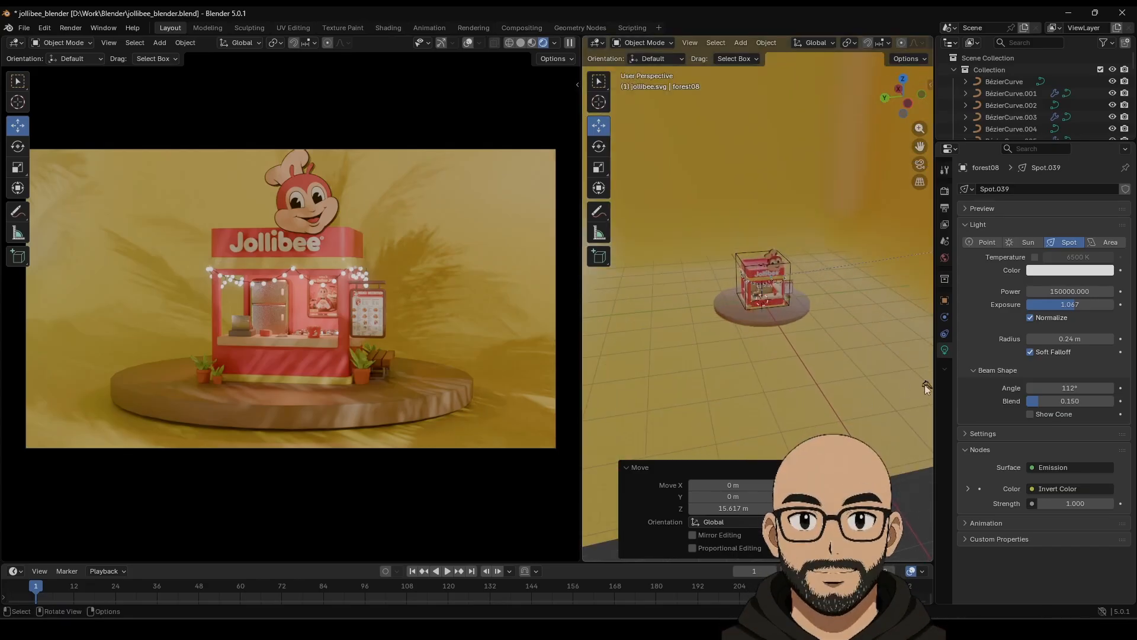
pyautogui.click(925, 386)
pyautogui.click(24, 28)
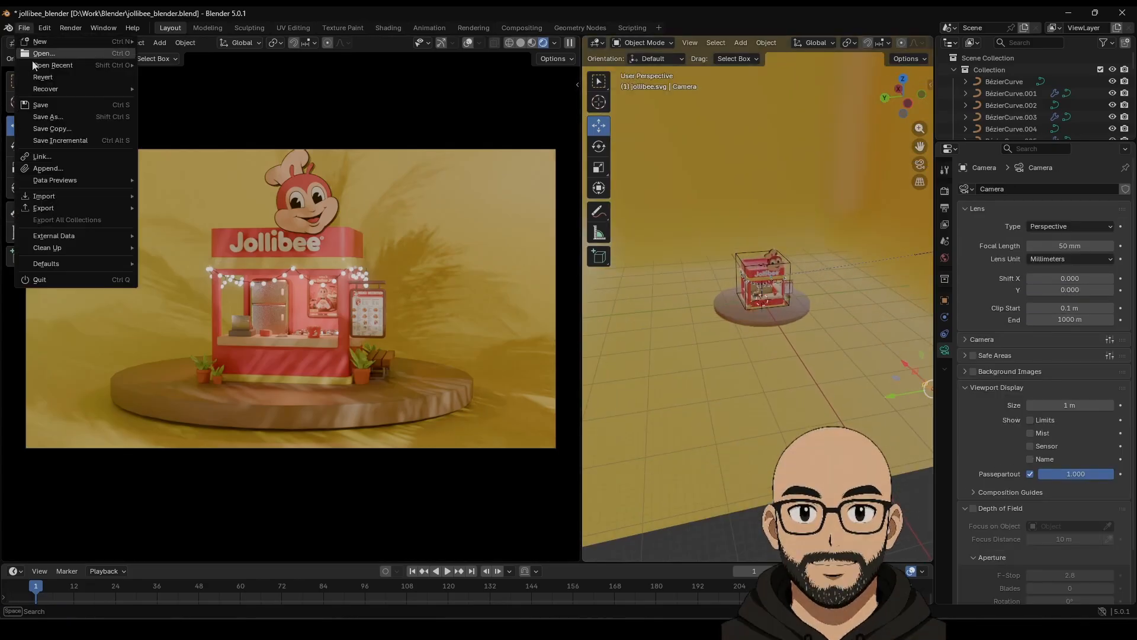
pyautogui.click(49, 109)
# Enlarge the camera viewport, frame the kiosk's corner and make the camera Orthographic with a scale of 36.800.
pyautogui.moveTo(578, 303); pyautogui.dragTo(915, 303)
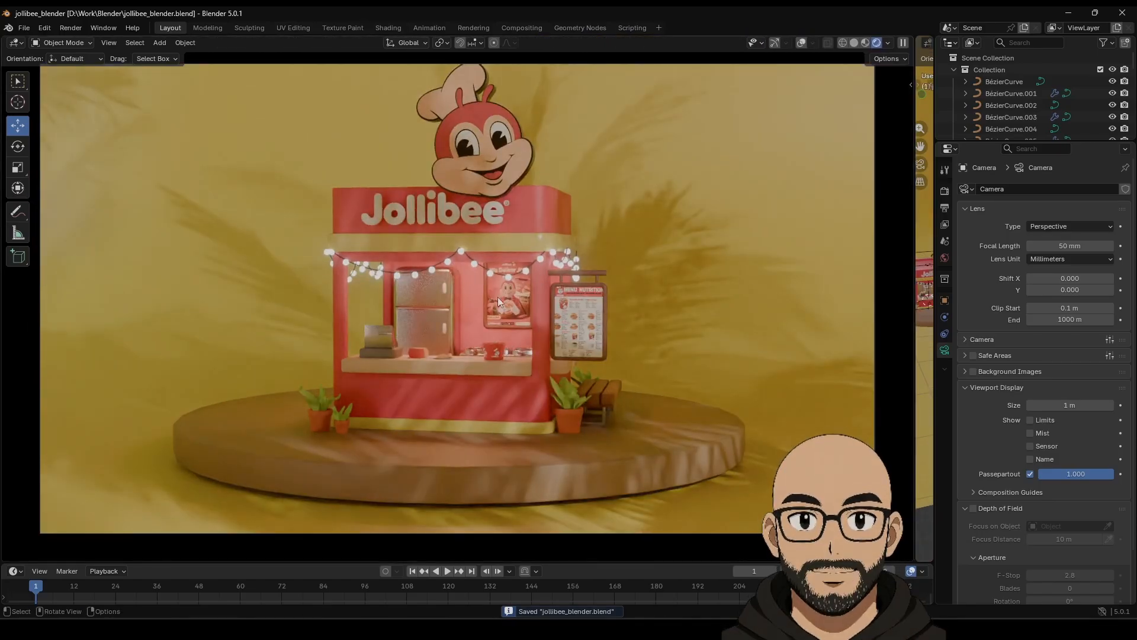
pyautogui.moveTo(514, 332); pyautogui.dragTo(483, 343, button='middle')
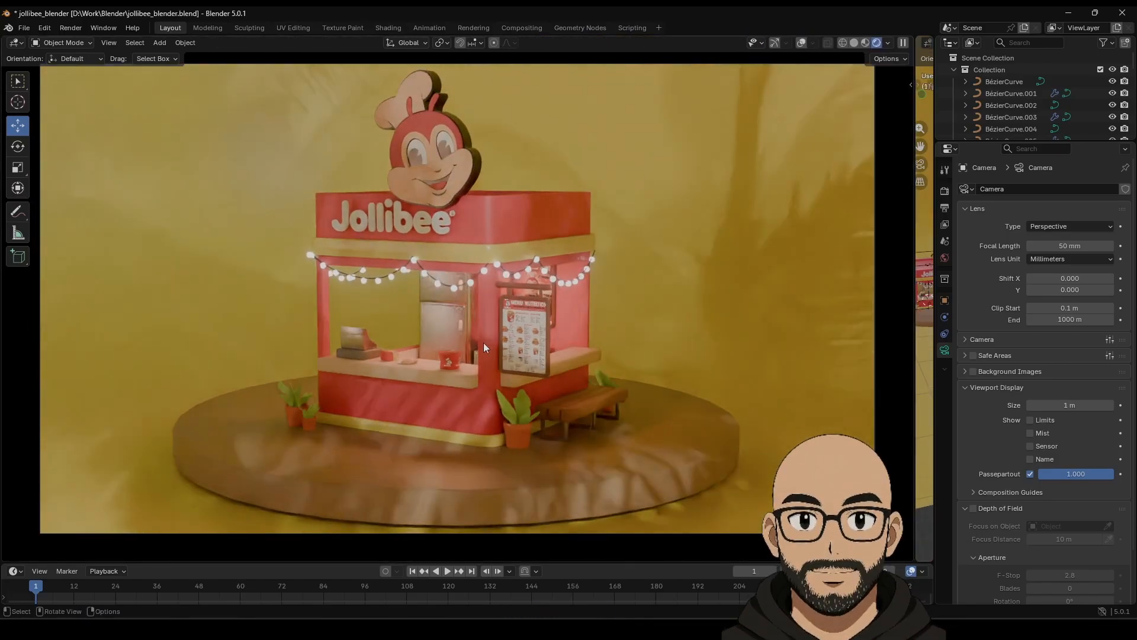
pyautogui.scroll(-1, 483, 343)
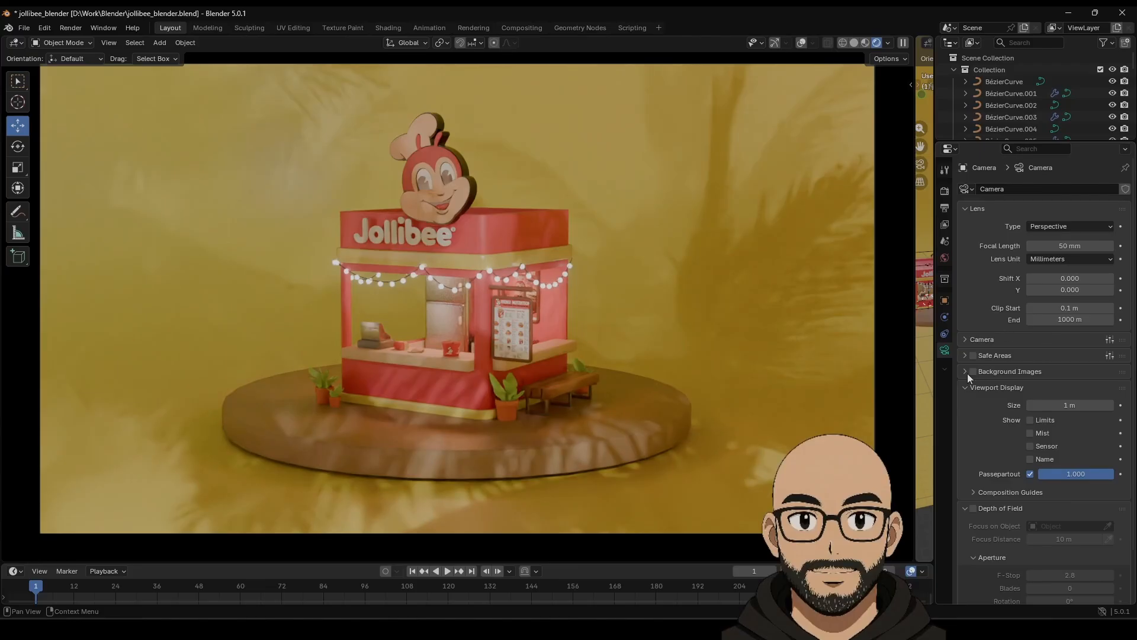
pyautogui.click(1071, 228)
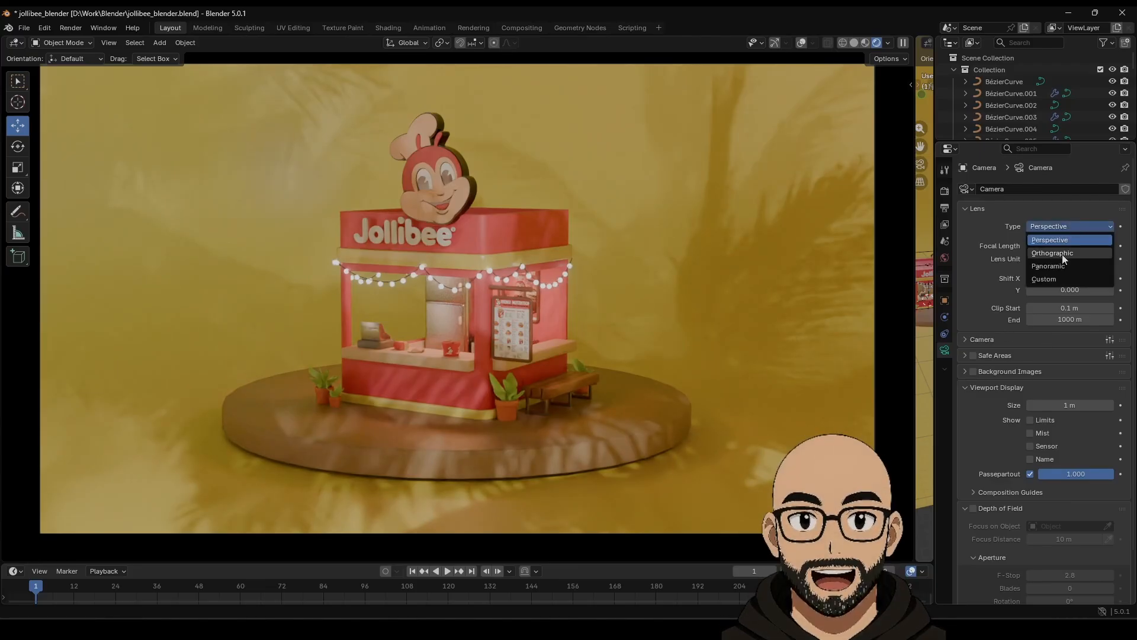
pyautogui.click(1061, 254)
pyautogui.moveTo(1069, 245); pyautogui.dragTo(1136, 245)
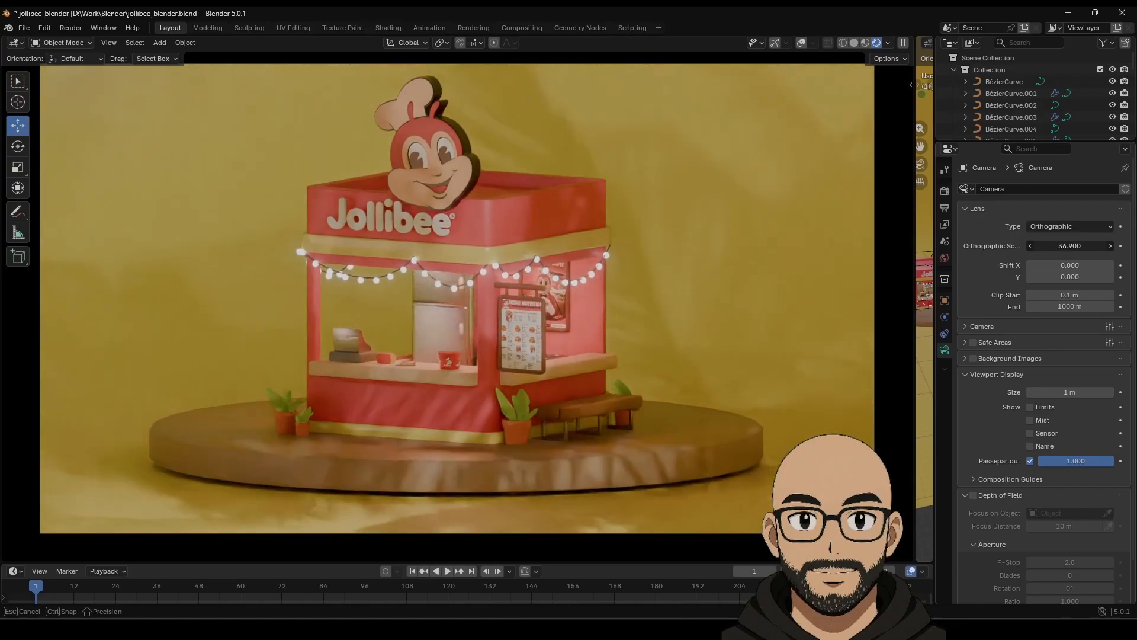
# Reposition the orthographic camera to look down on the kiosk from an elevated angle that shows mostly its front.
pyautogui.moveTo(487, 301); pyautogui.dragTo(438, 361, button='middle')
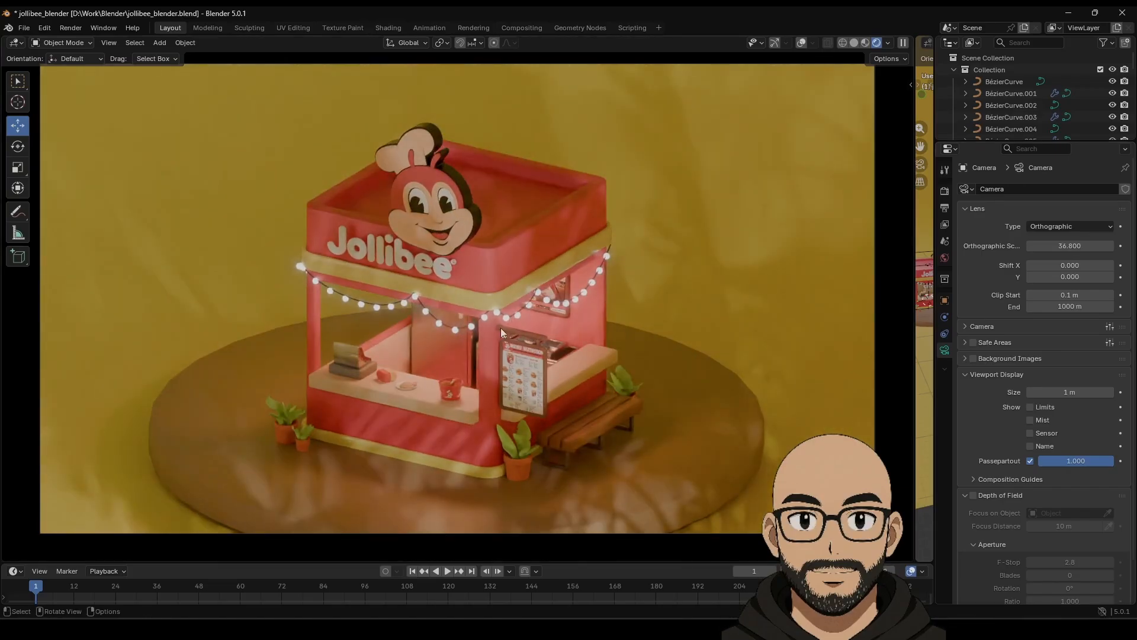
pyautogui.moveTo(514, 375); pyautogui.dragTo(526, 354, button='middle')
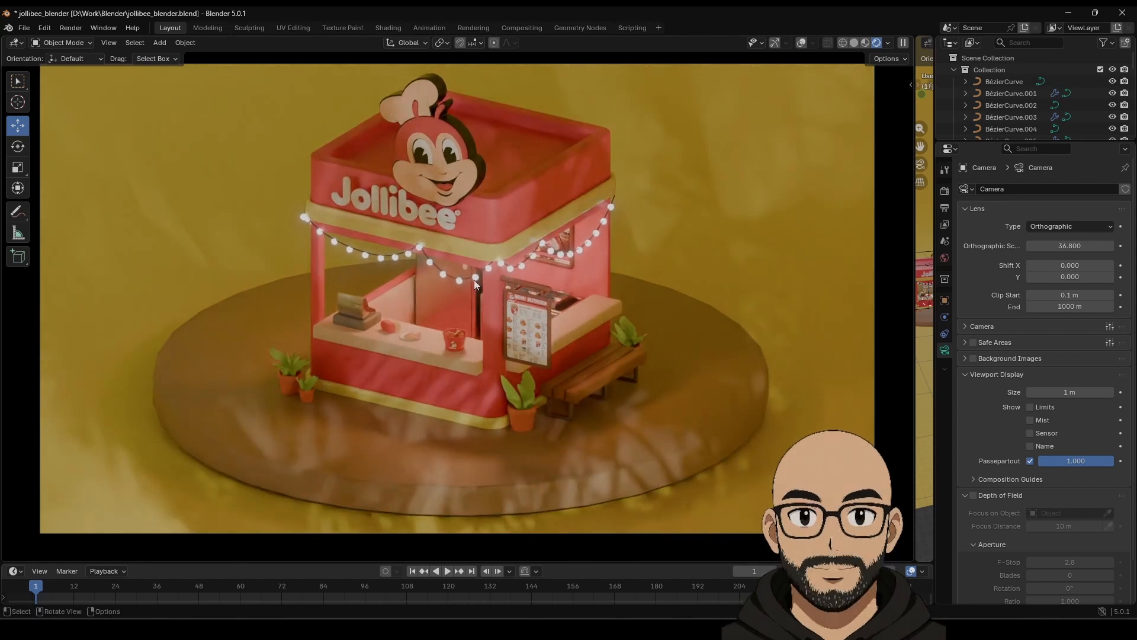
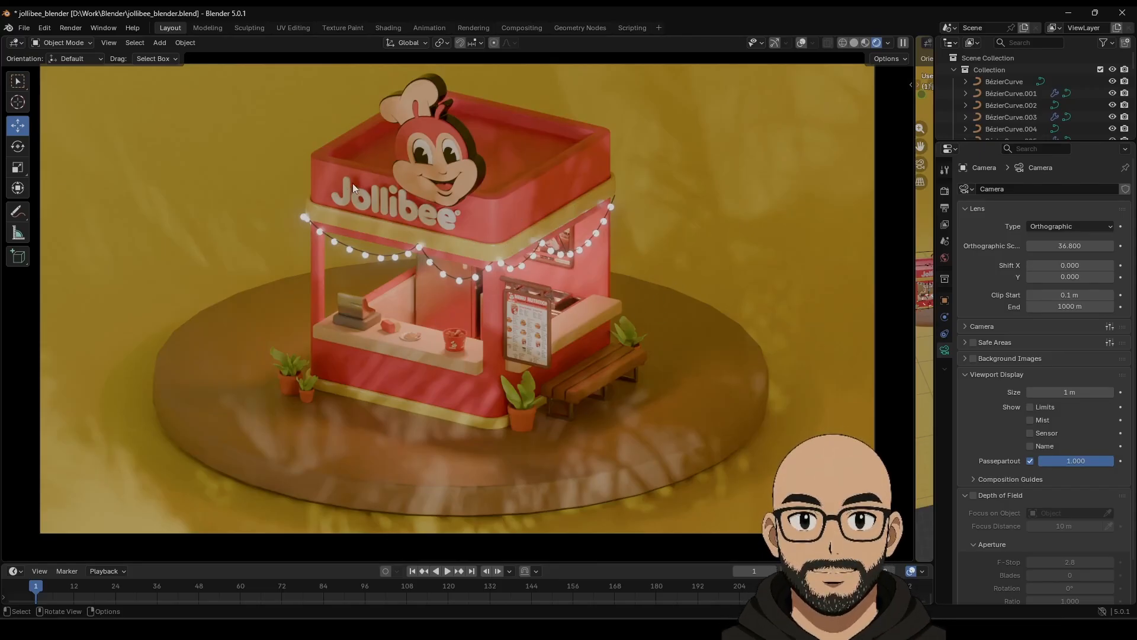
pyautogui.moveTo(398, 281); pyautogui.dragTo(566, 282, button='middle')
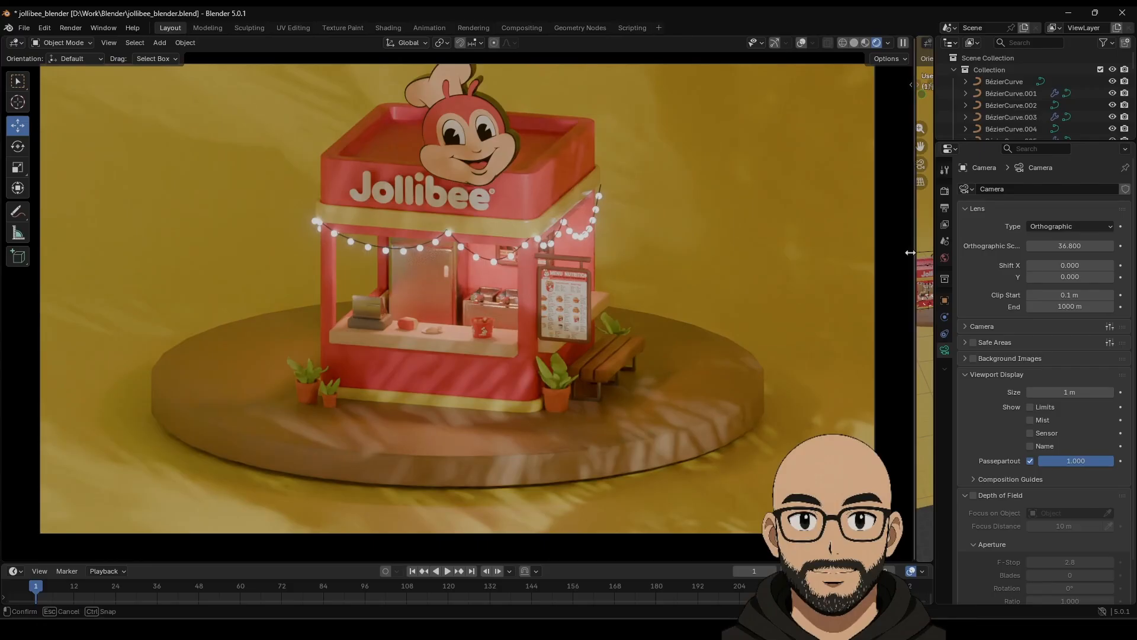
# Restore the side-by-side viewports and move the Jollibee sign lettering about 0.348 m along X.
pyautogui.moveTo(910, 253); pyautogui.dragTo(494, 253)
pyautogui.scroll(8, 678, 343)
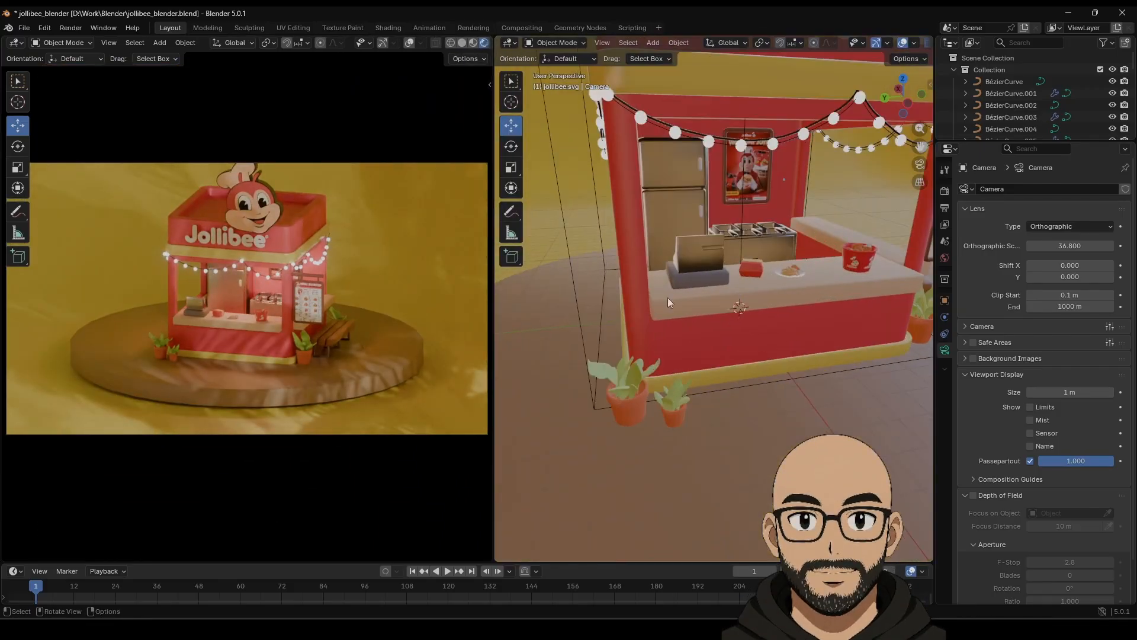
pyautogui.moveTo(668, 301); pyautogui.dragTo(662, 359, button='middle')
pyautogui.click(581, 291)
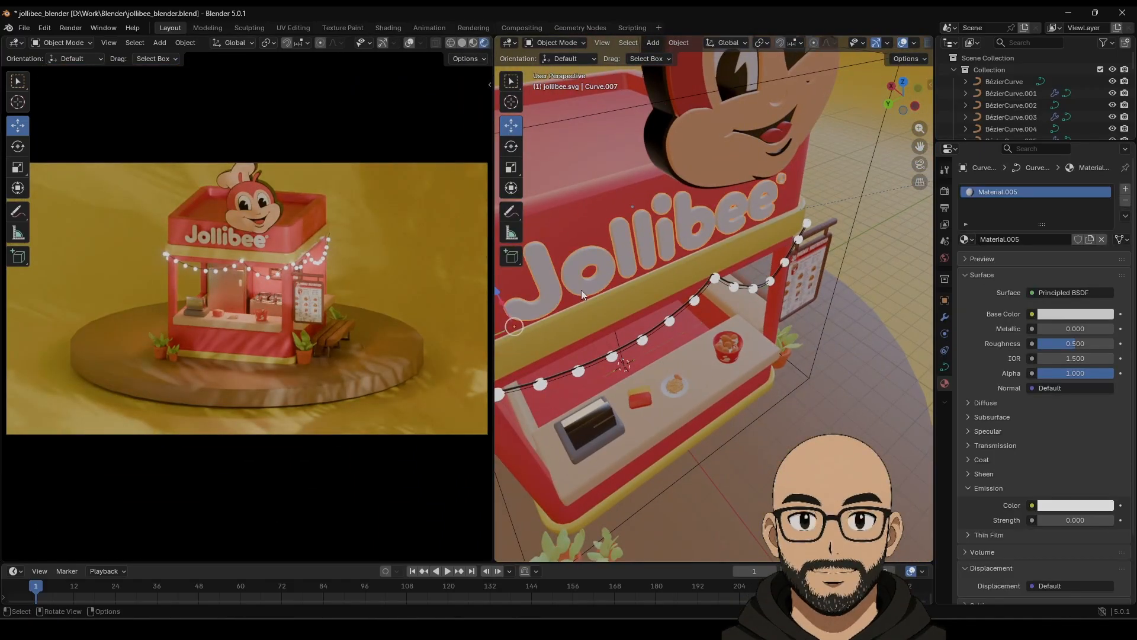
pyautogui.moveTo(581, 290); pyautogui.dragTo(716, 253, button='middle')
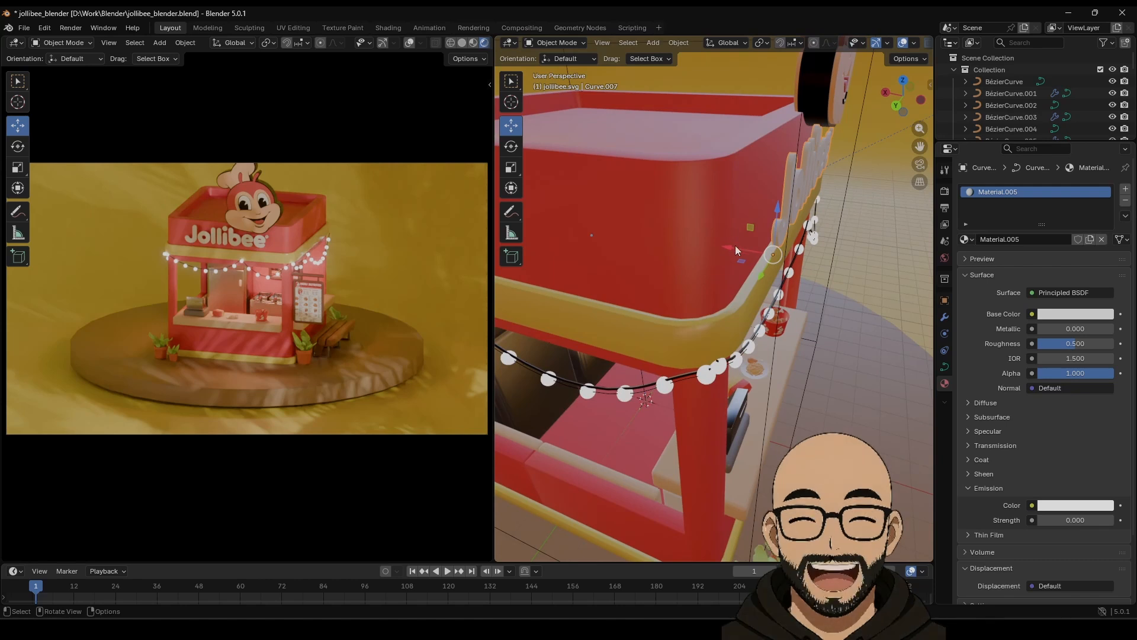
pyautogui.moveTo(737, 250); pyautogui.dragTo(712, 241)
pyautogui.moveTo(716, 308); pyautogui.dragTo(639, 296, button='middle')
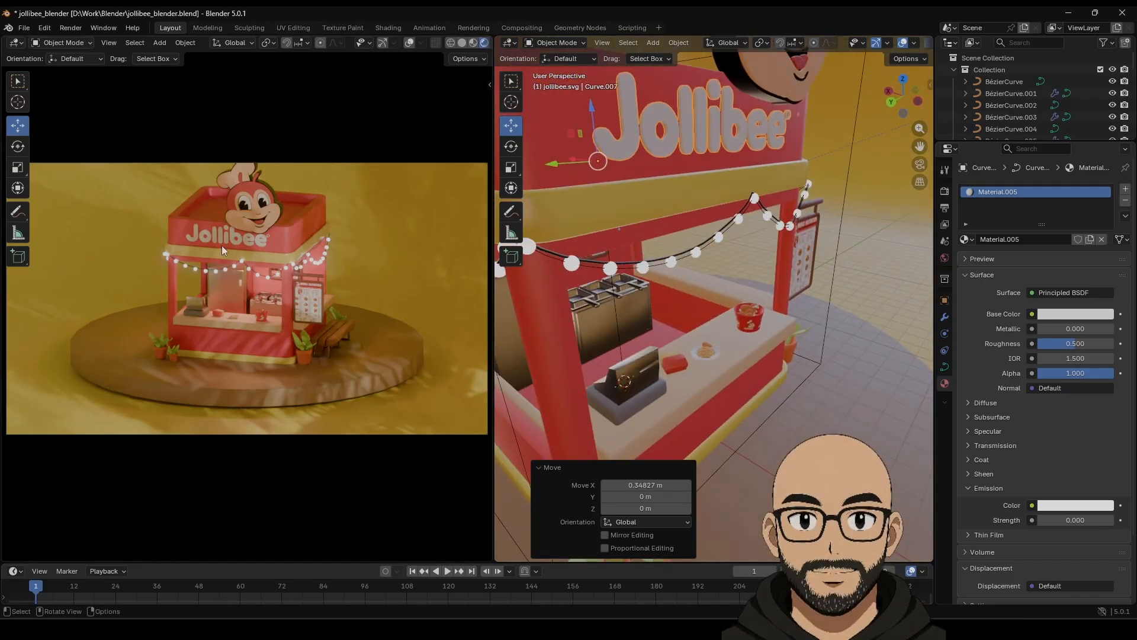
# Set the emission strength of the Jollibee lettering's material to 1.300 and check the glow in the camera render.
pyautogui.scroll(-4, 692, 227)
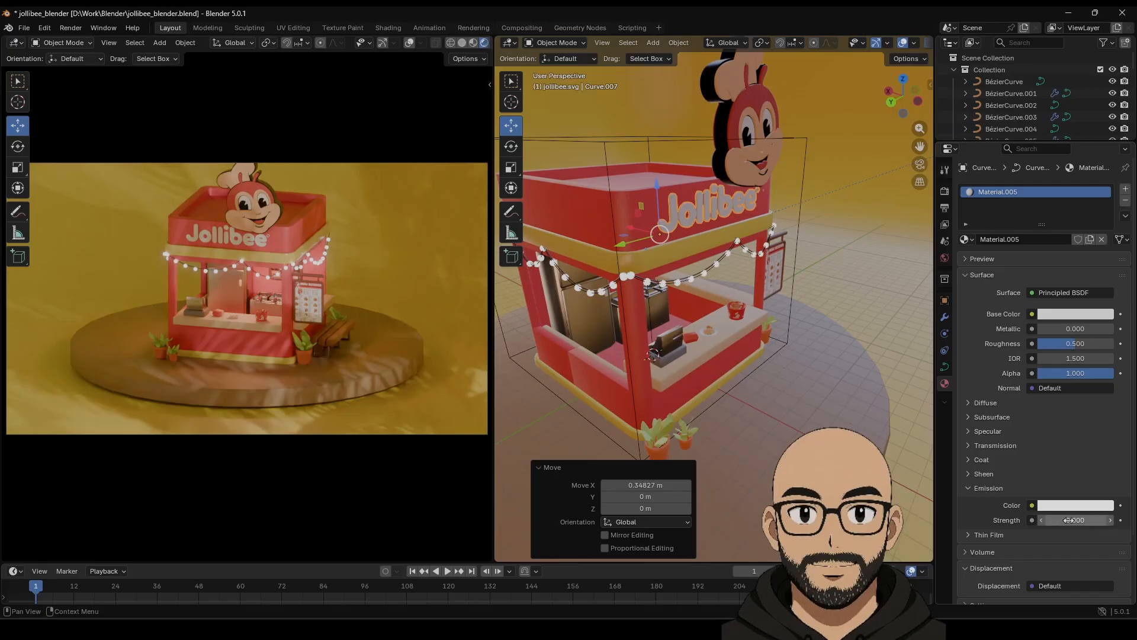
pyautogui.moveTo(1075, 519); pyautogui.dragTo(1090, 519)
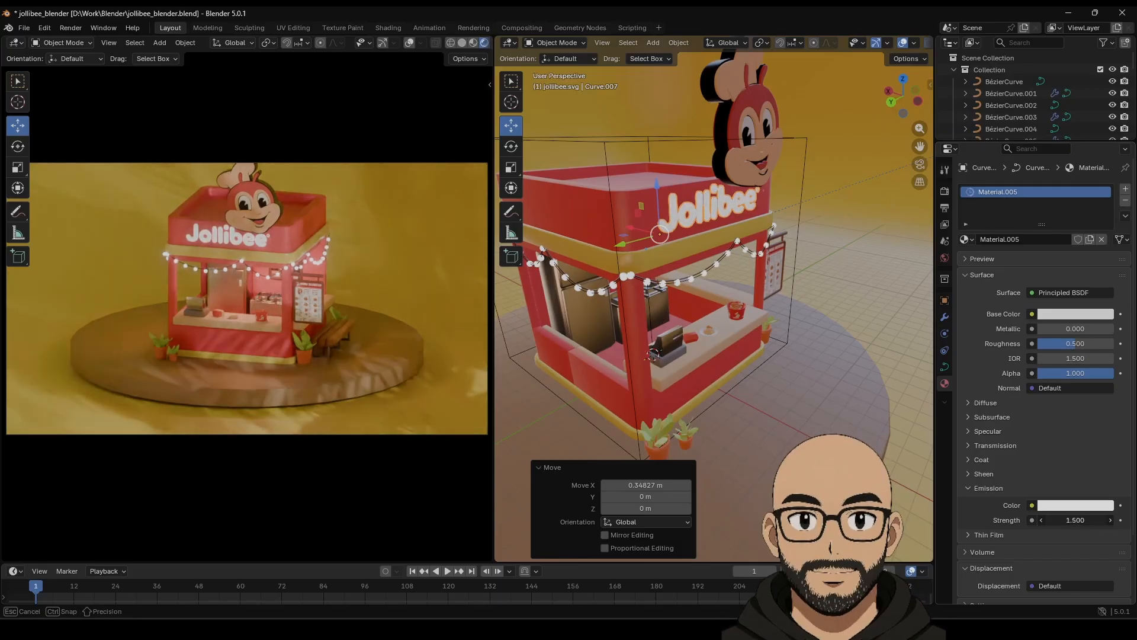
pyautogui.moveTo(1075, 519); pyautogui.dragTo(1077, 519)
pyautogui.scroll(-2, 267, 353)
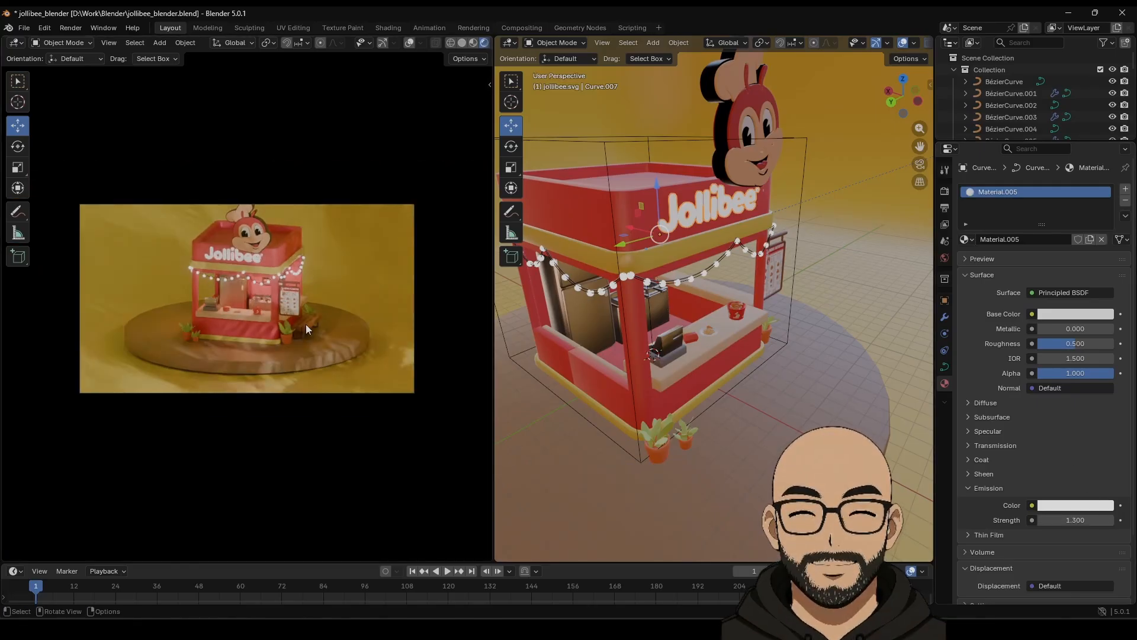
pyautogui.scroll(4, 266, 338)
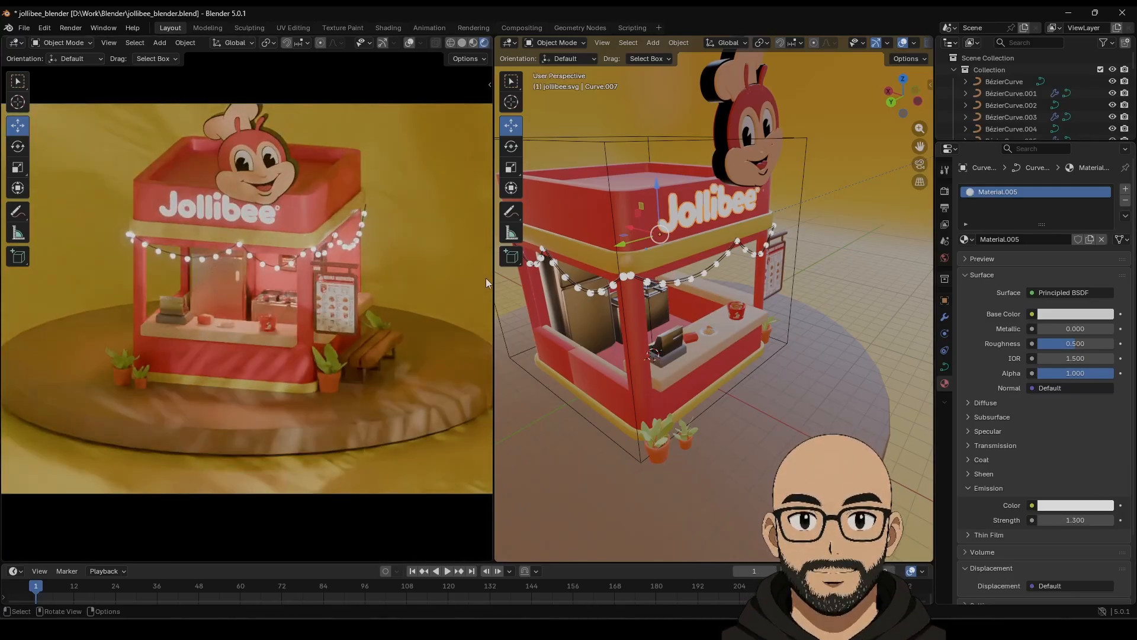
# Change the backdrop material's base color to a pale pink and move the camera to a higher, more angled view.
pyautogui.scroll(-6, 847, 344)
pyautogui.moveTo(749, 396); pyautogui.dragTo(657, 402, button='middle')
pyautogui.scroll(2, 656, 403)
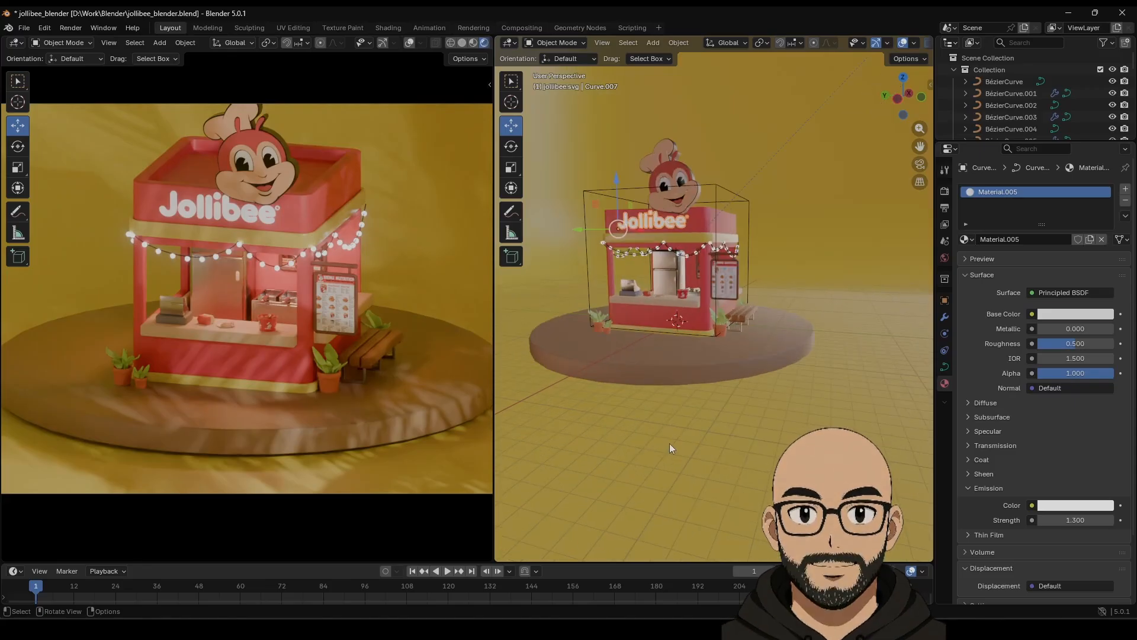
pyautogui.click(670, 443)
pyautogui.click(1092, 315)
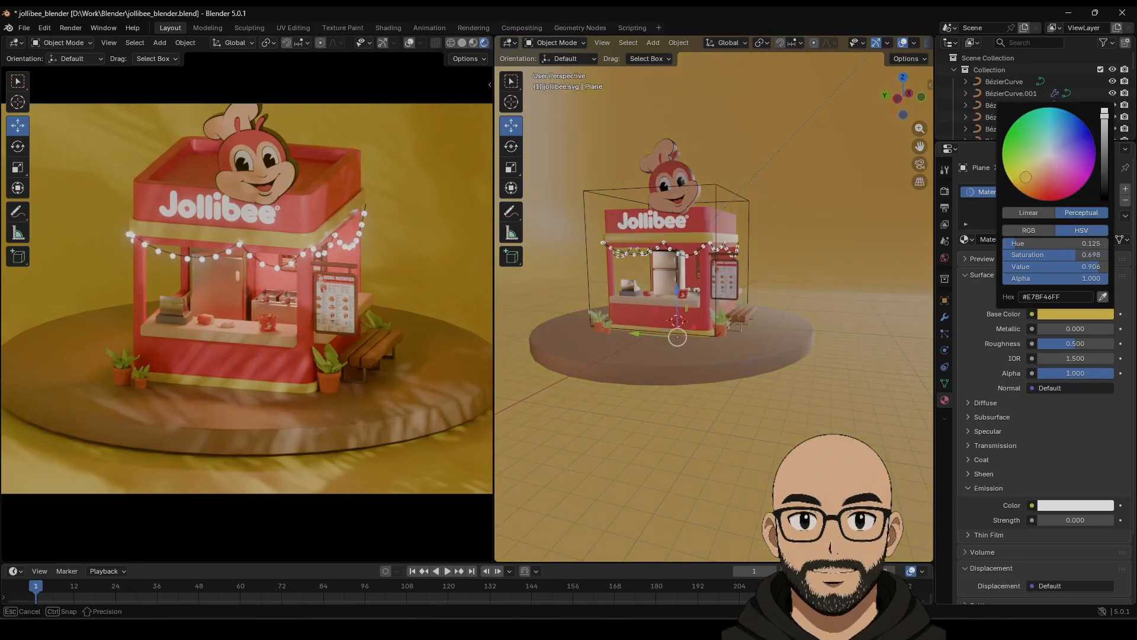
pyautogui.moveTo(1024, 173); pyautogui.dragTo(1046, 167)
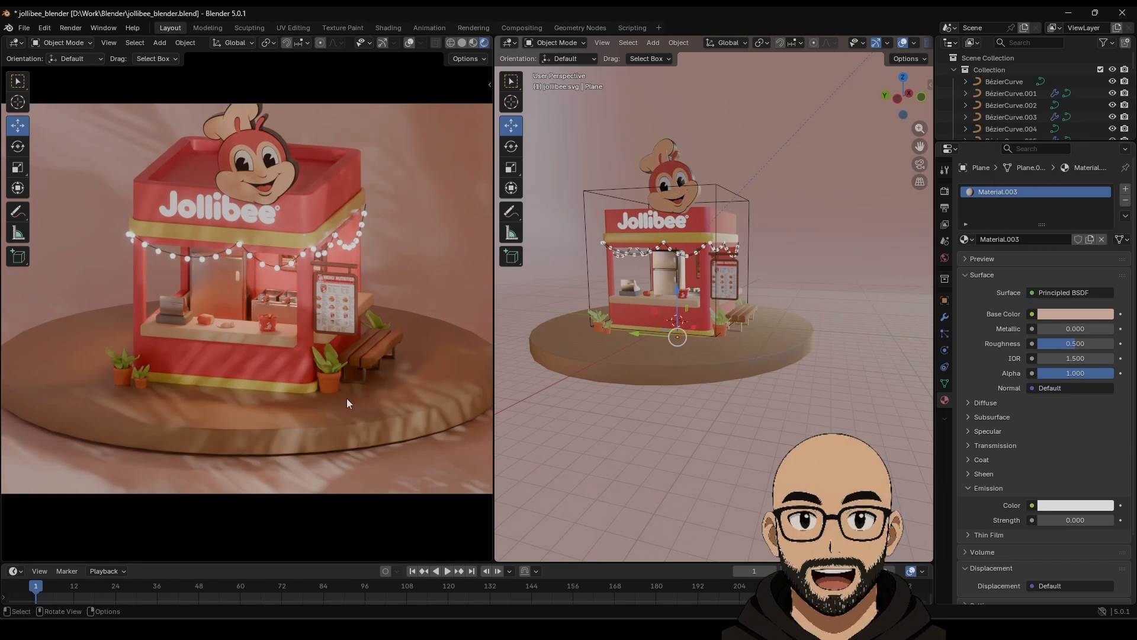
pyautogui.scroll(-1, 361, 398)
pyautogui.moveTo(265, 335); pyautogui.dragTo(442, 408, button='middle')
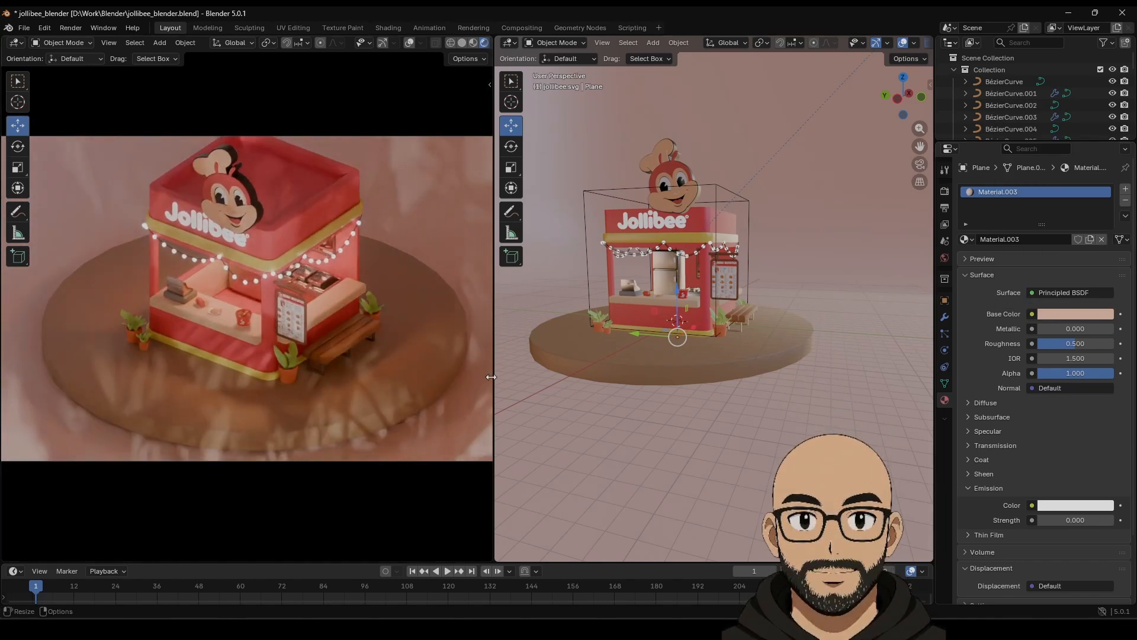
# Enlarge the camera viewport beside the working viewport and lower the camera to a shallower three-quarter view of the kiosk.
pyautogui.moveTo(491, 375); pyautogui.dragTo(744, 375)
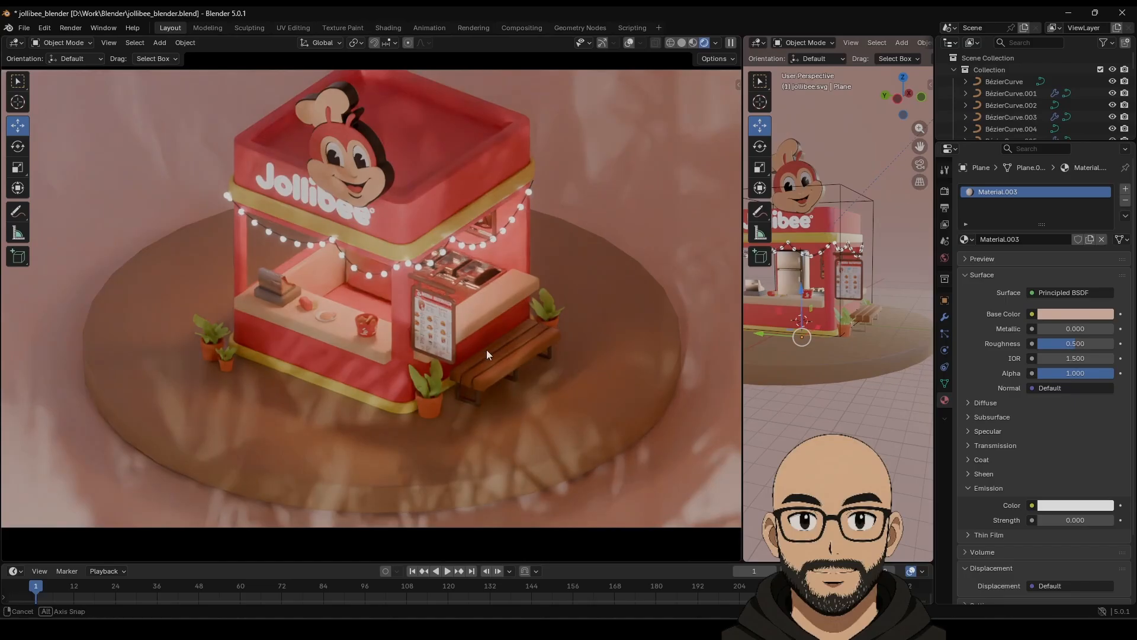
pyautogui.moveTo(486, 349)
pyautogui.mouseDown(button='middle')
pyautogui.moveTo(506, 330)
pyautogui.moveTo(504, 340)
pyautogui.mouseUp(button='middle')
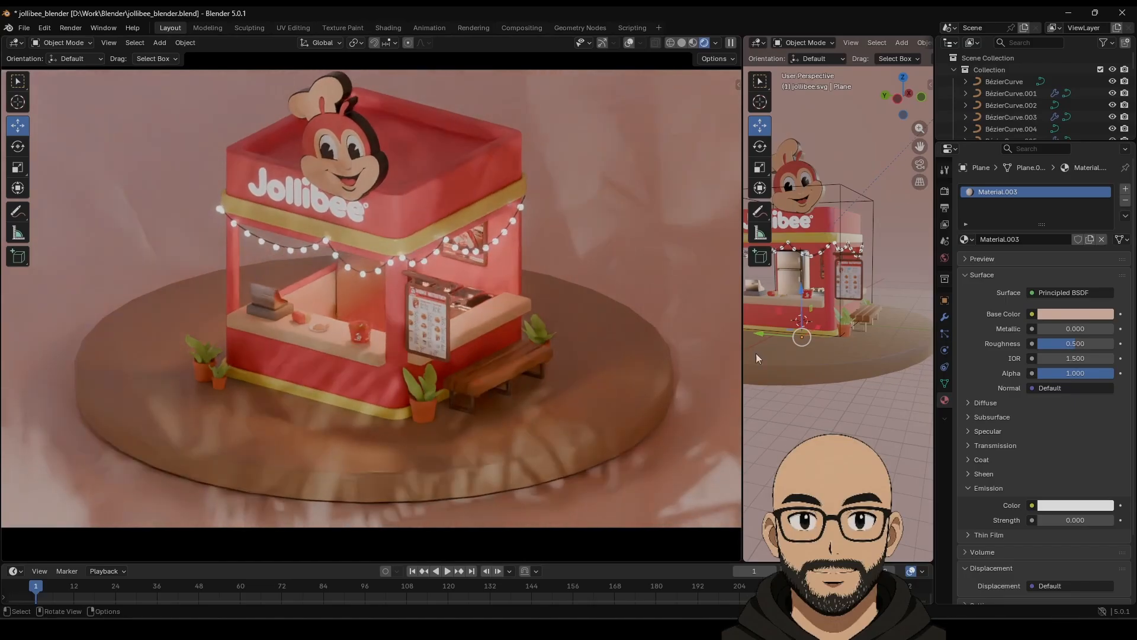
pyautogui.scroll(-4, 837, 302)
pyautogui.keyDown('shift'); pyautogui.moveTo(826, 341); pyautogui.dragTo(734, 344, button='middle'); pyautogui.keyUp('shift')
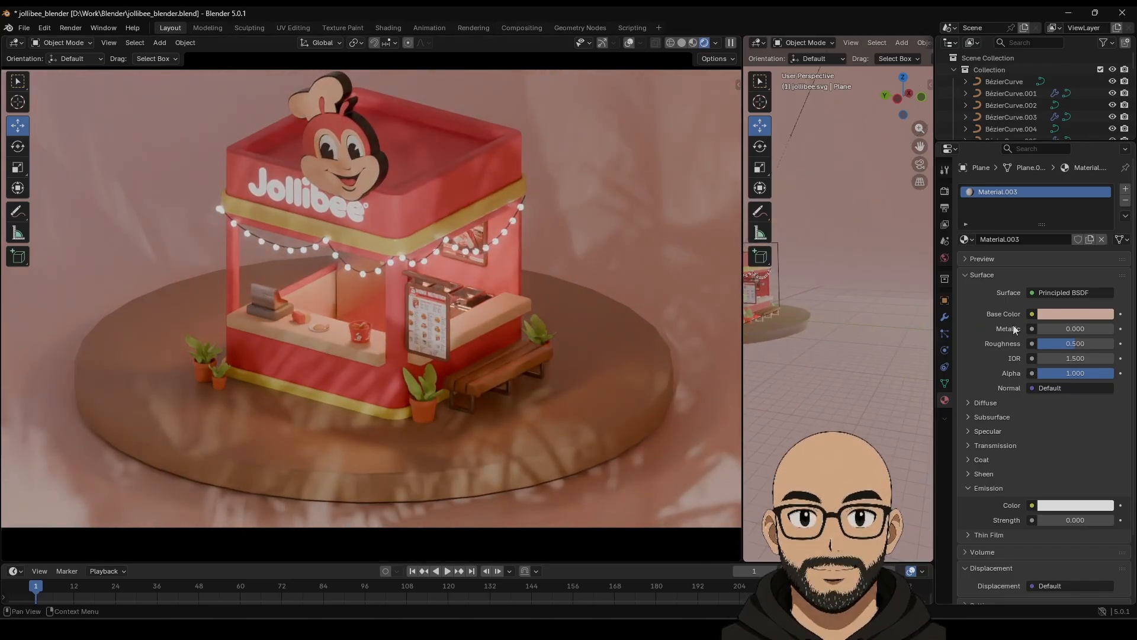
pyautogui.scroll(-3, 1013, 325)
pyautogui.scroll(-2, 866, 260)
pyautogui.moveTo(742, 267); pyautogui.dragTo(678, 265)
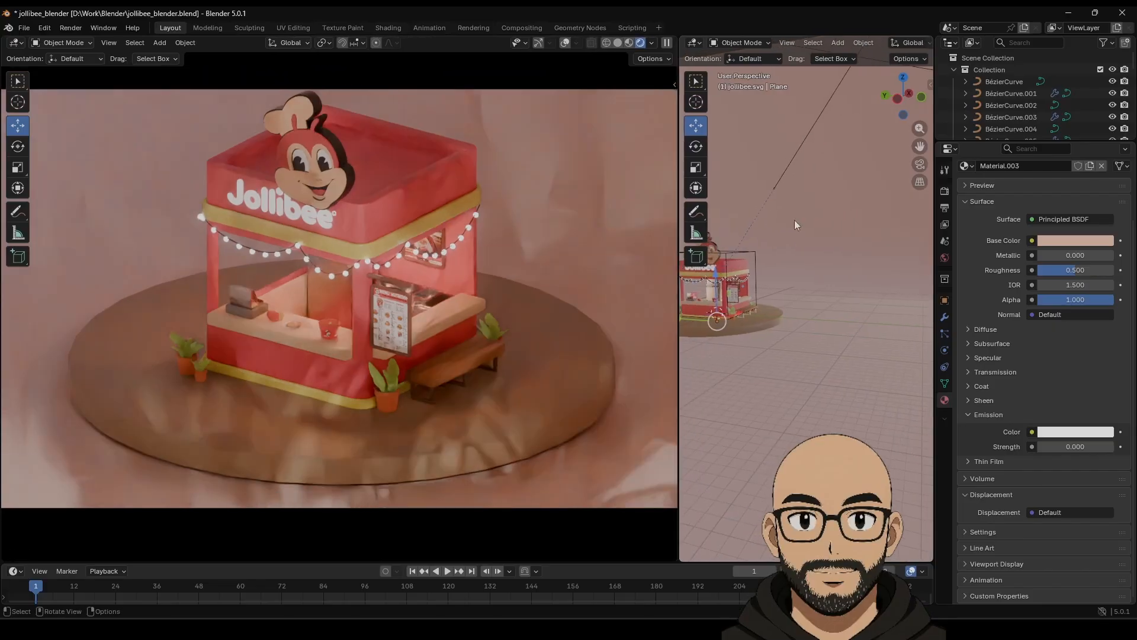
# Select the forest08 spotlight near the camera and expand its Invert Color node inputs in the light properties.
pyautogui.scroll(2, 803, 219)
pyautogui.moveTo(795, 243); pyautogui.dragTo(747, 336, button='middle')
pyautogui.scroll(-3, 809, 350)
pyautogui.click(834, 311)
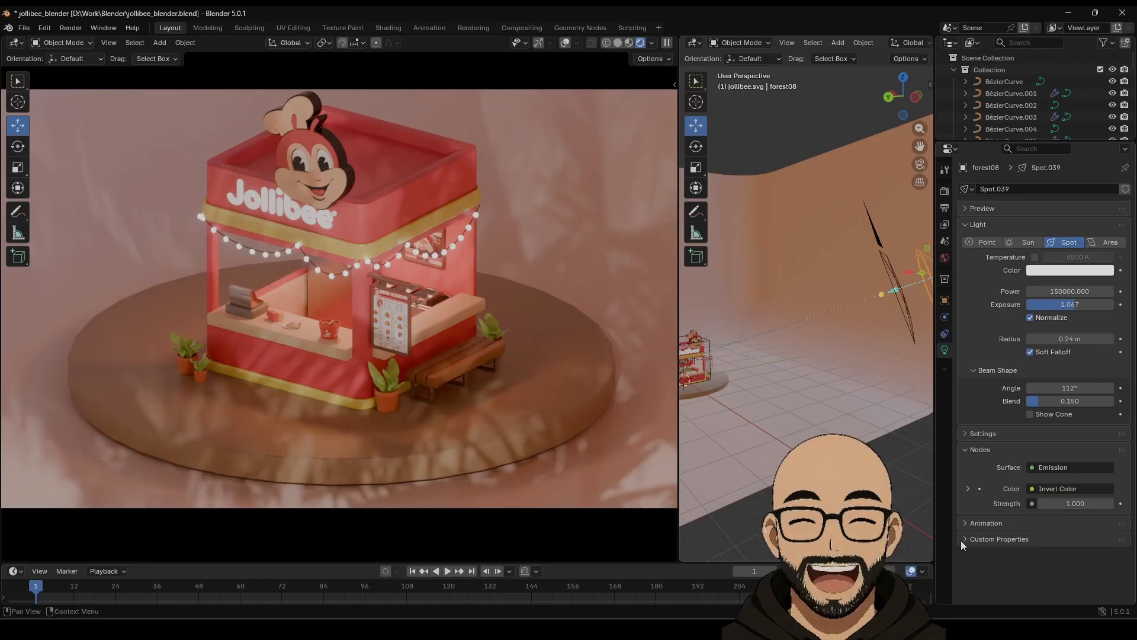
pyautogui.click(968, 489)
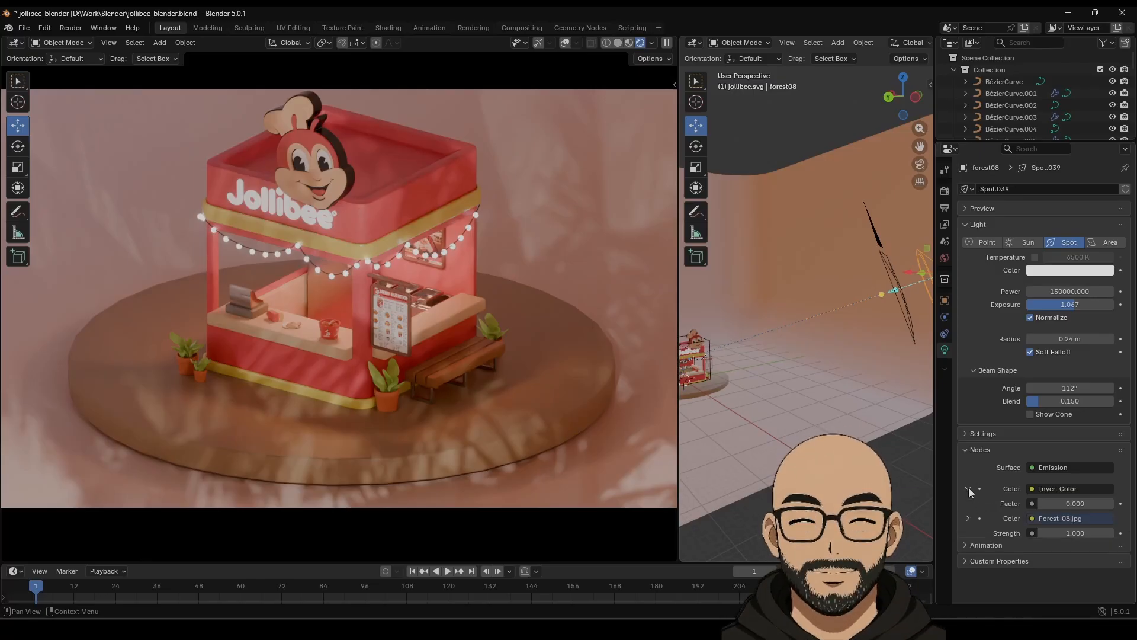
pyautogui.click(1056, 518)
pyautogui.press('Escape')
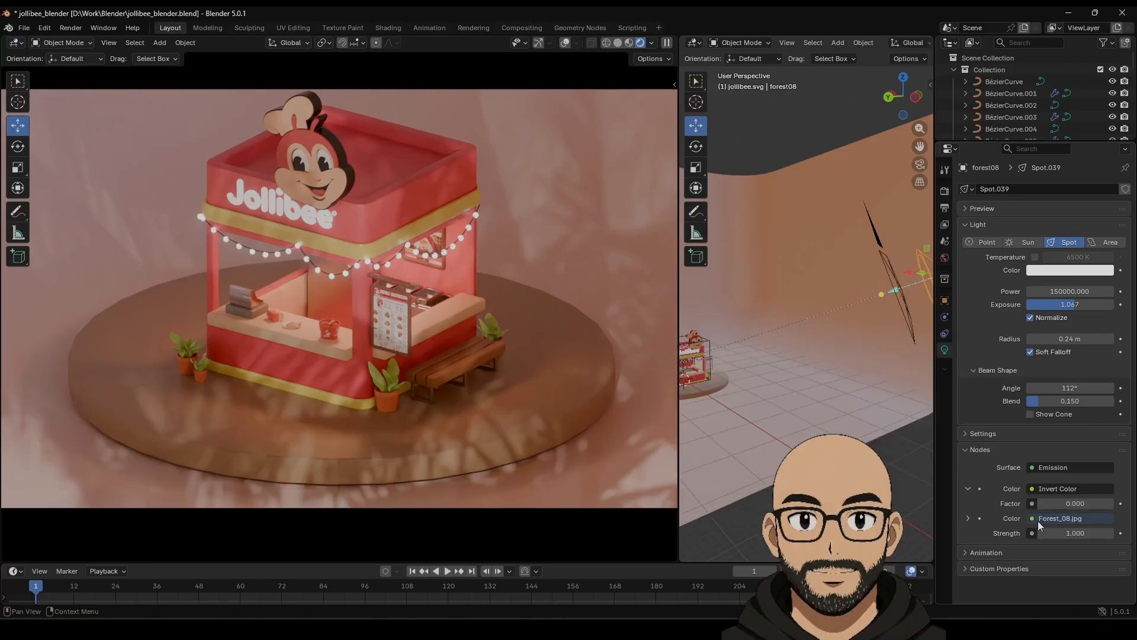
# Replace the spotlight's Forest_08.jpg texture with abstract_12.jpg from the Abstract folder of Gobos Light Textures.
pyautogui.click(967, 518)
pyautogui.click(1108, 533)
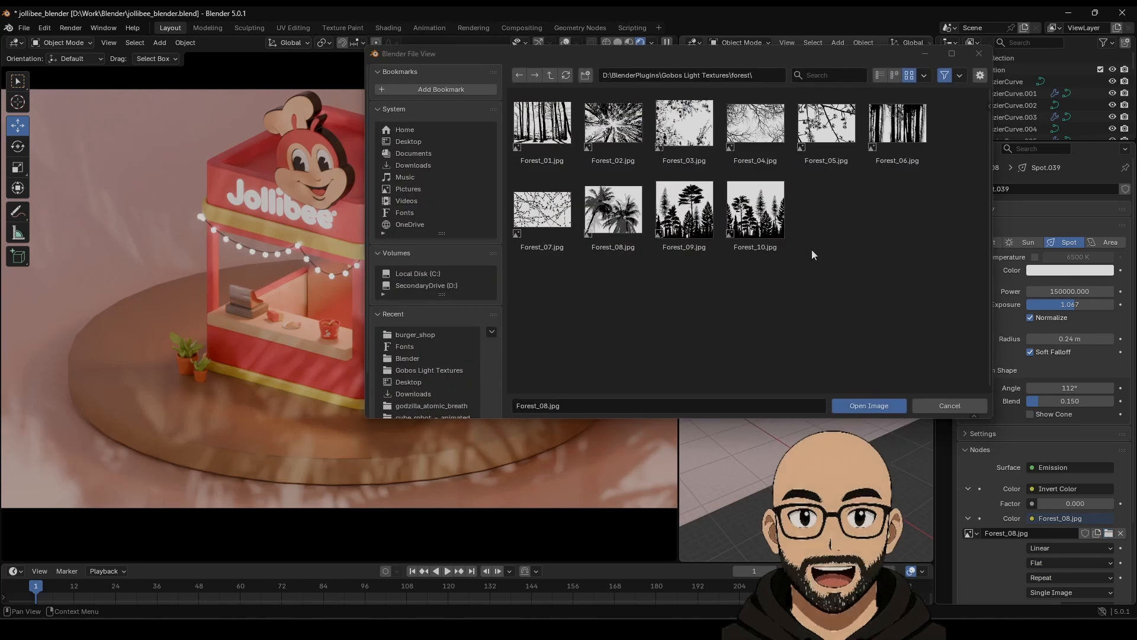
pyautogui.click(557, 77)
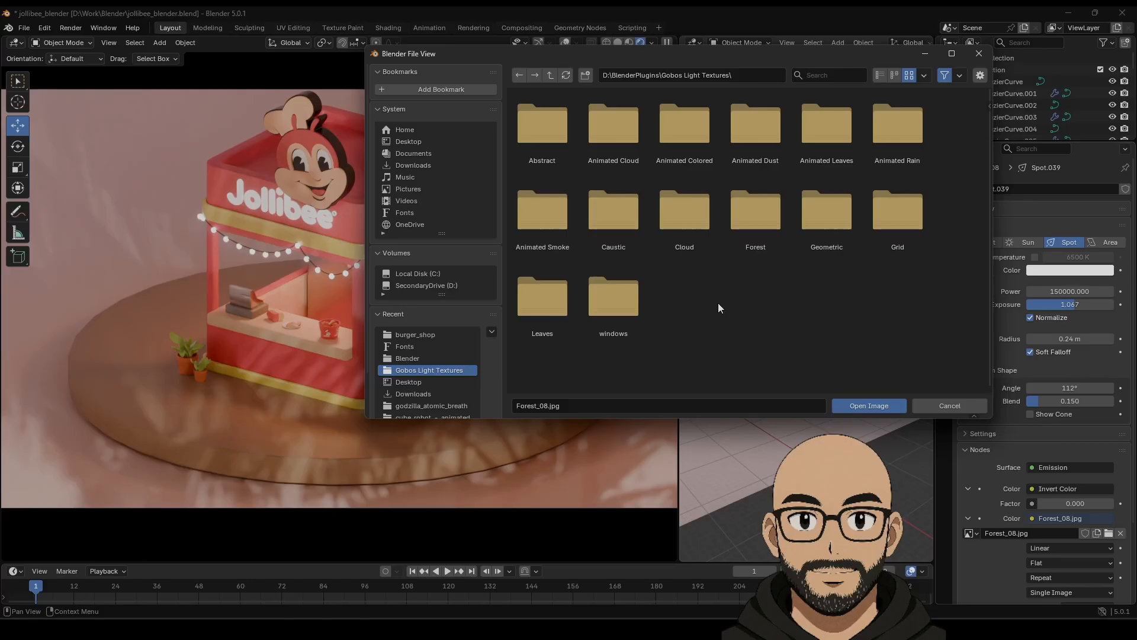
pyautogui.click(550, 145)
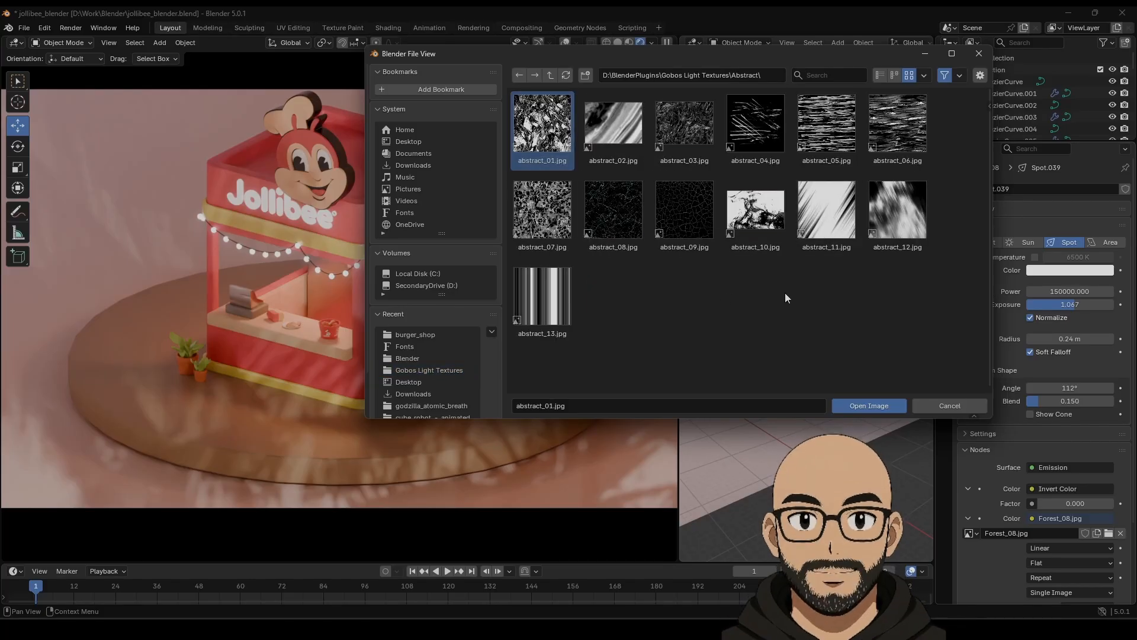
pyautogui.click(887, 210)
pyautogui.click(865, 407)
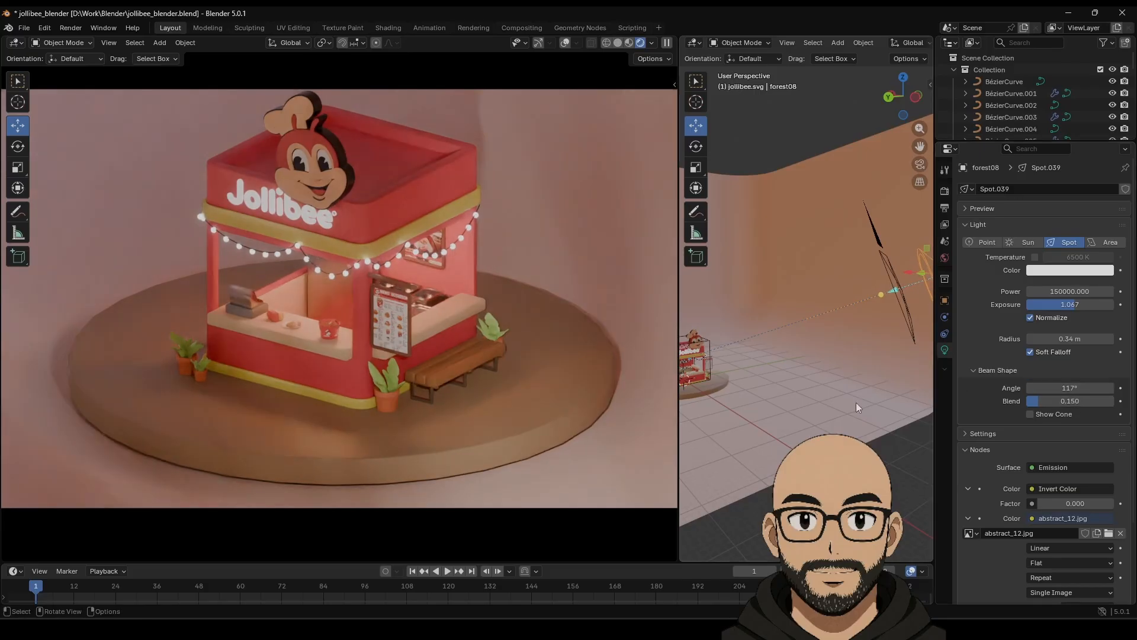
# Move the forest08 spotlight high above the kiosk, between it and the camera, and fine-tune its position along Y.
pyautogui.scroll(-6, 807, 409)
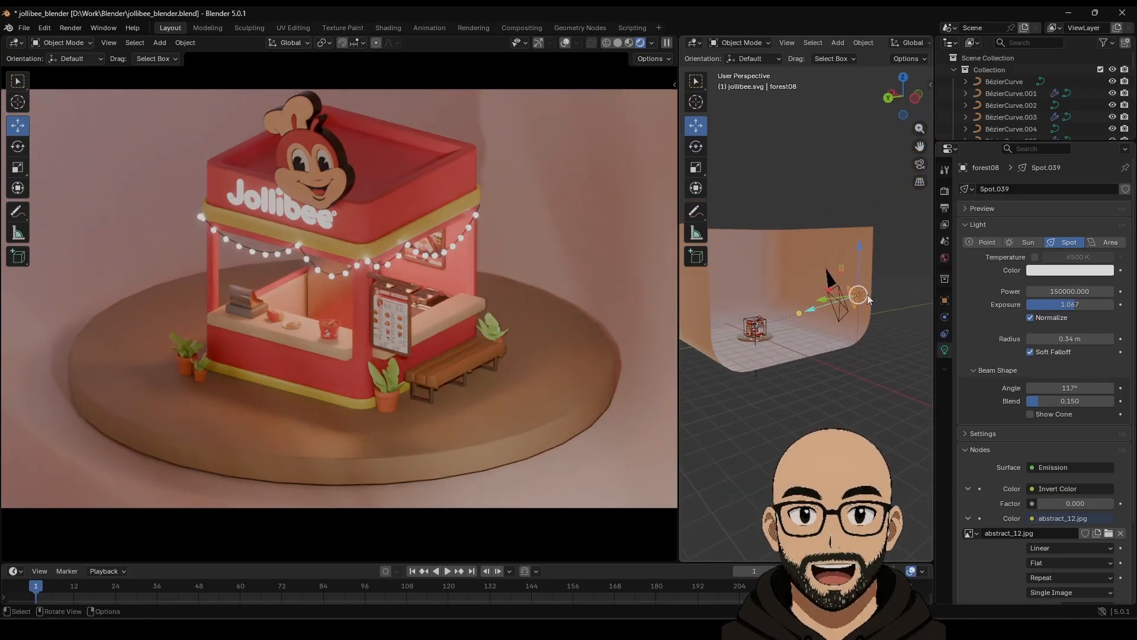
pyautogui.press('g')
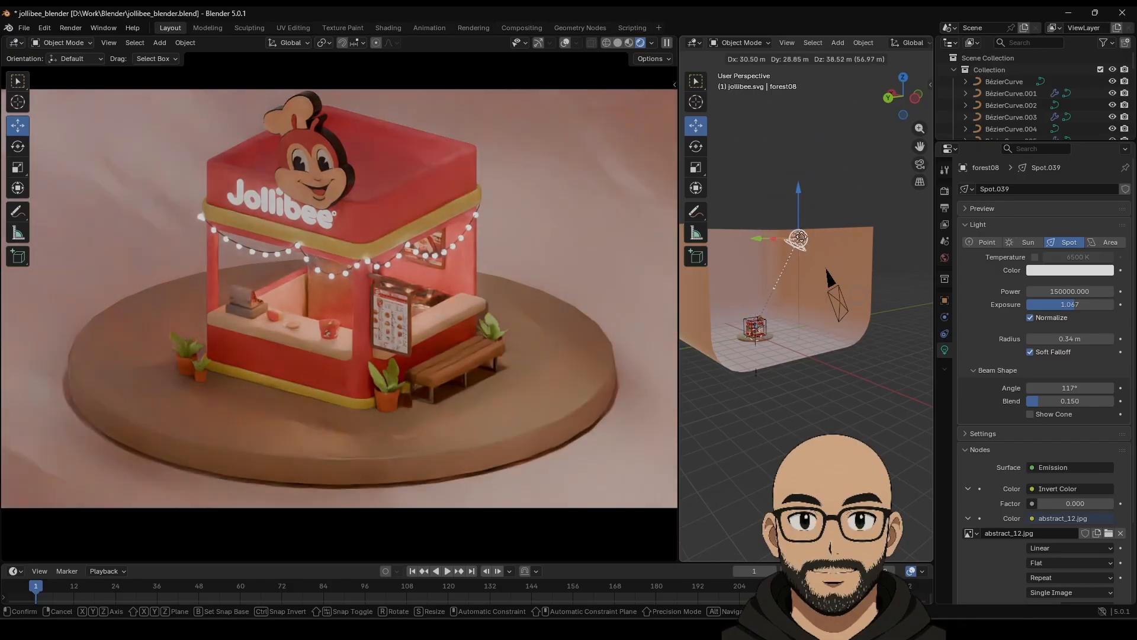
pyautogui.click(804, 198)
pyautogui.moveTo(787, 194); pyautogui.dragTo(838, 189)
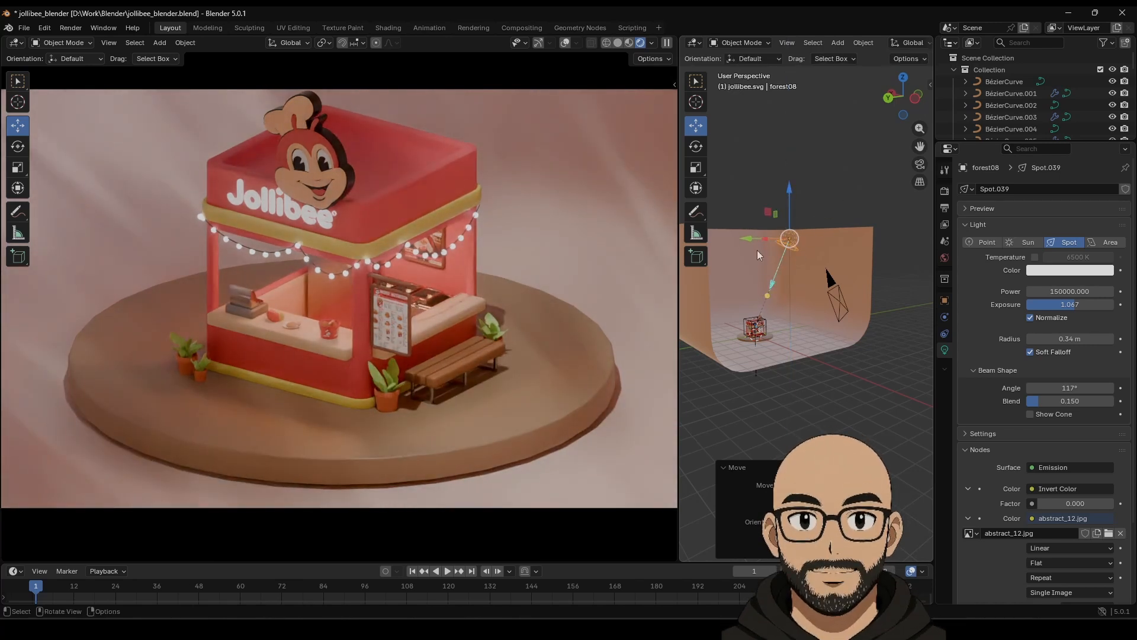
pyautogui.moveTo(751, 239); pyautogui.dragTo(778, 254)
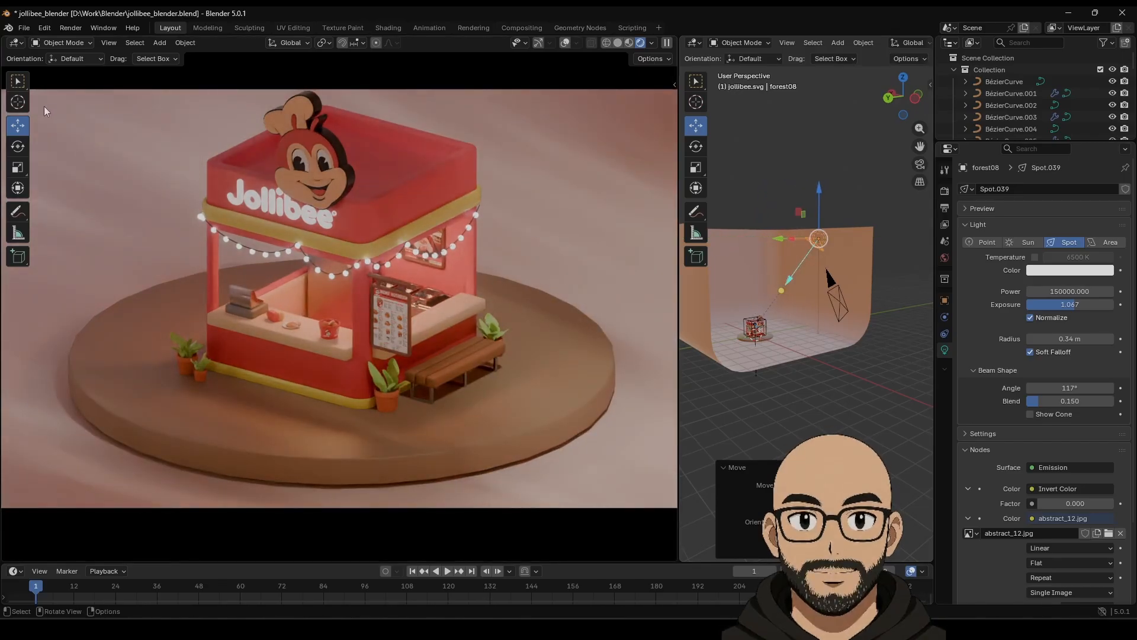
# Hide the camera viewport's toolbar and reposition the camera to a moderately elevated three-quarter view of the kiosk.
pyautogui.moveTo(33, 97); pyautogui.dragTo(7, 100)
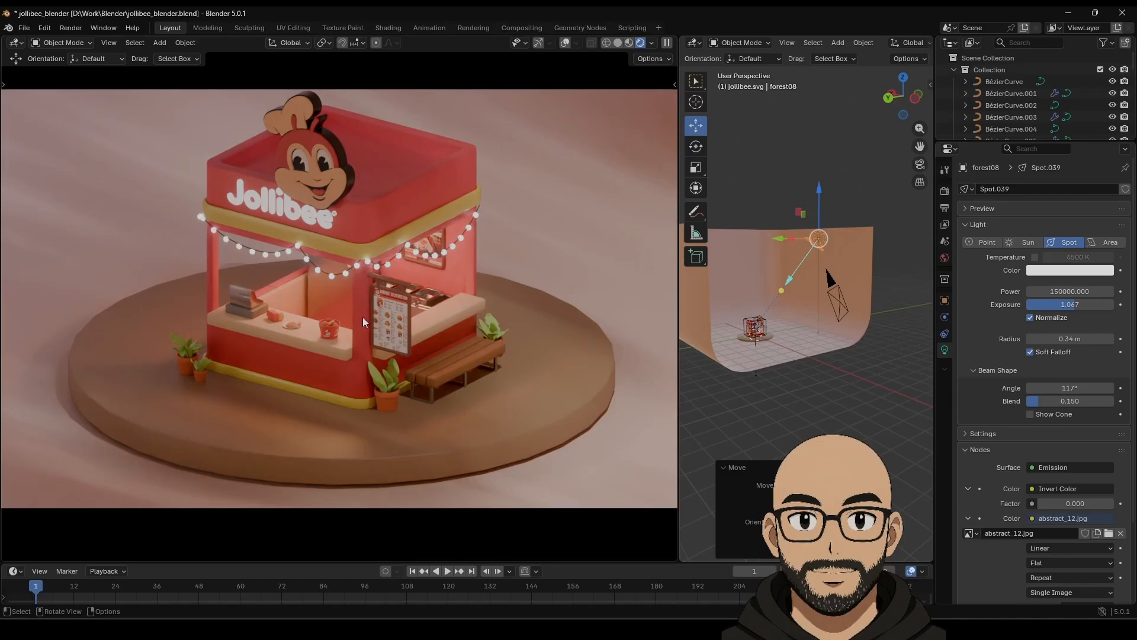
pyautogui.moveTo(363, 317); pyautogui.dragTo(404, 295, button='middle')
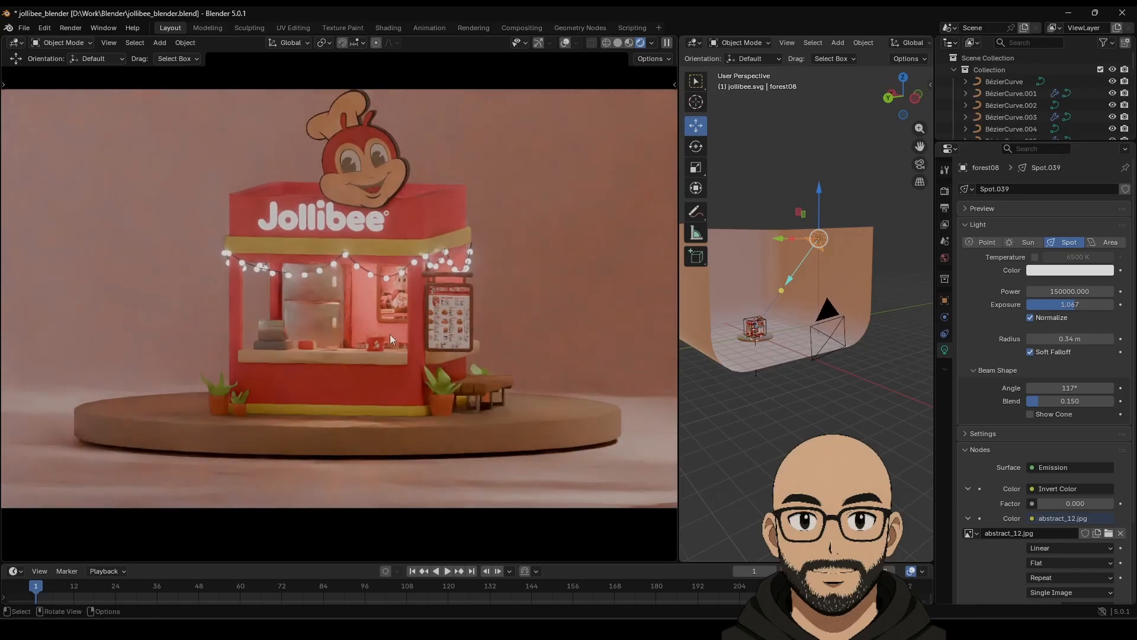
pyautogui.moveTo(390, 334); pyautogui.dragTo(336, 369, button='middle')
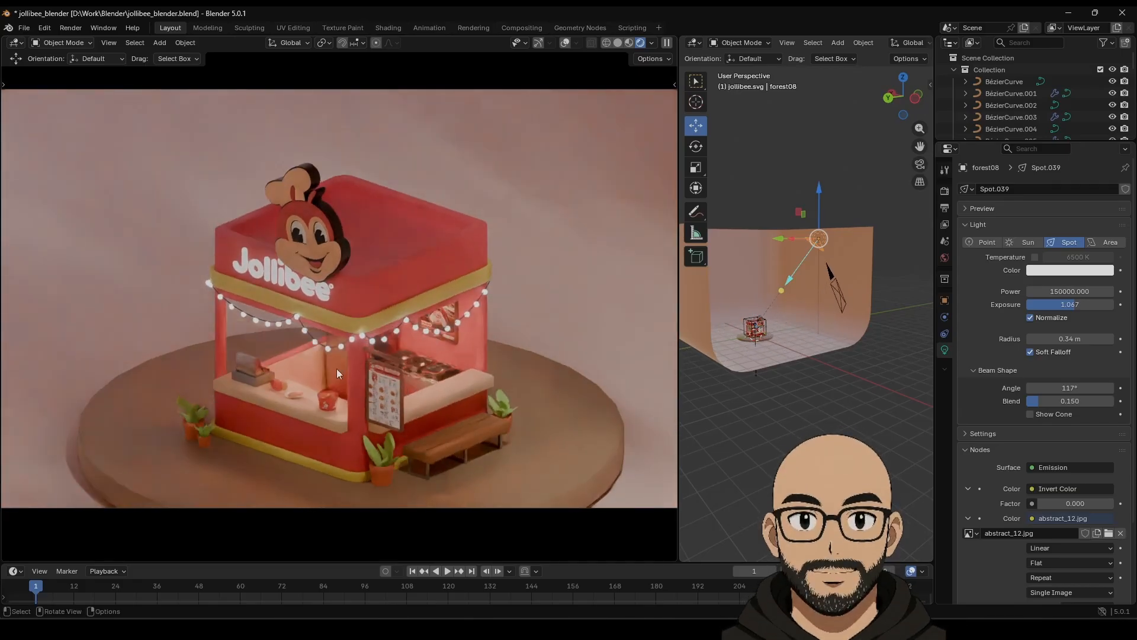
pyautogui.moveTo(419, 349); pyautogui.dragTo(426, 316, button='middle')
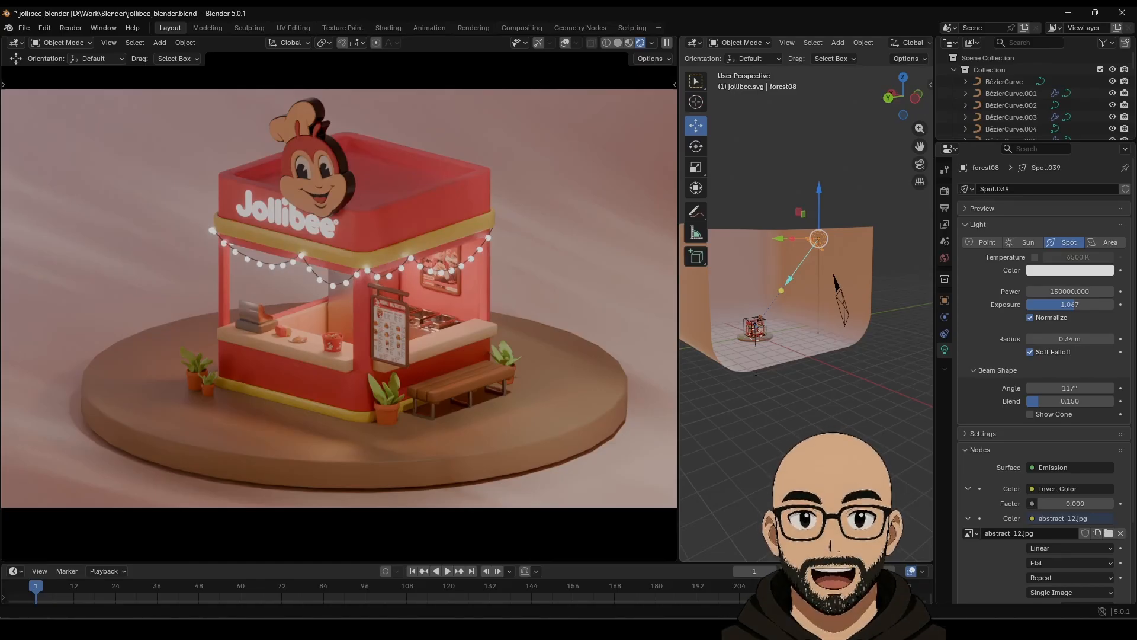
# Raise the yellow trim at the kiosk's base slightly along Z.
pyautogui.click(363, 420)
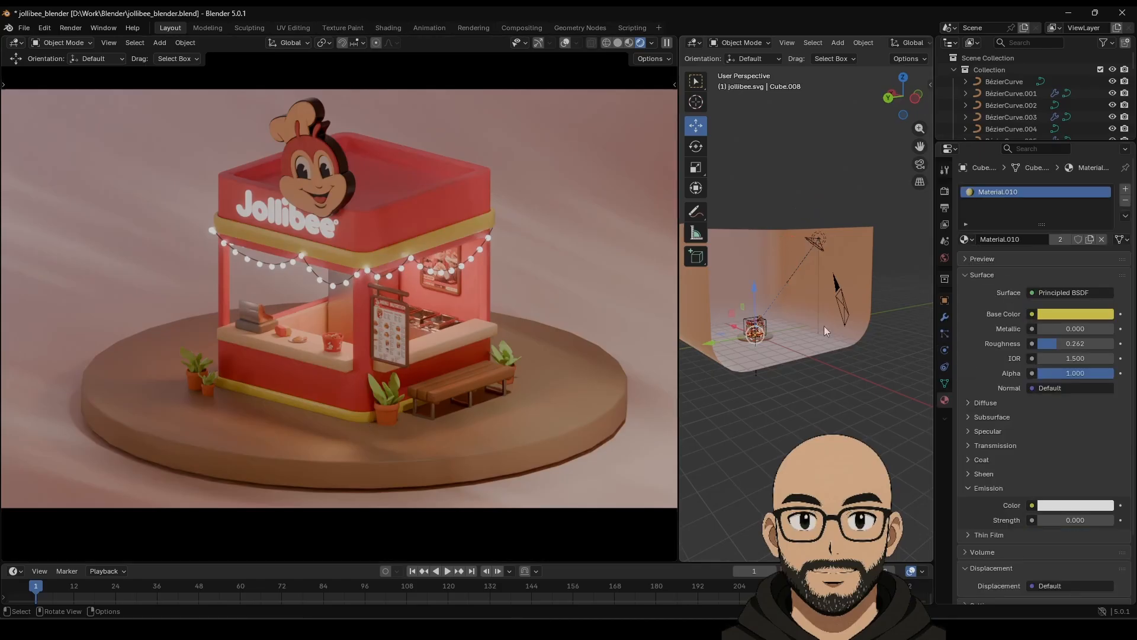
pyautogui.scroll(5, 773, 350)
pyautogui.press('KP_Decimal')
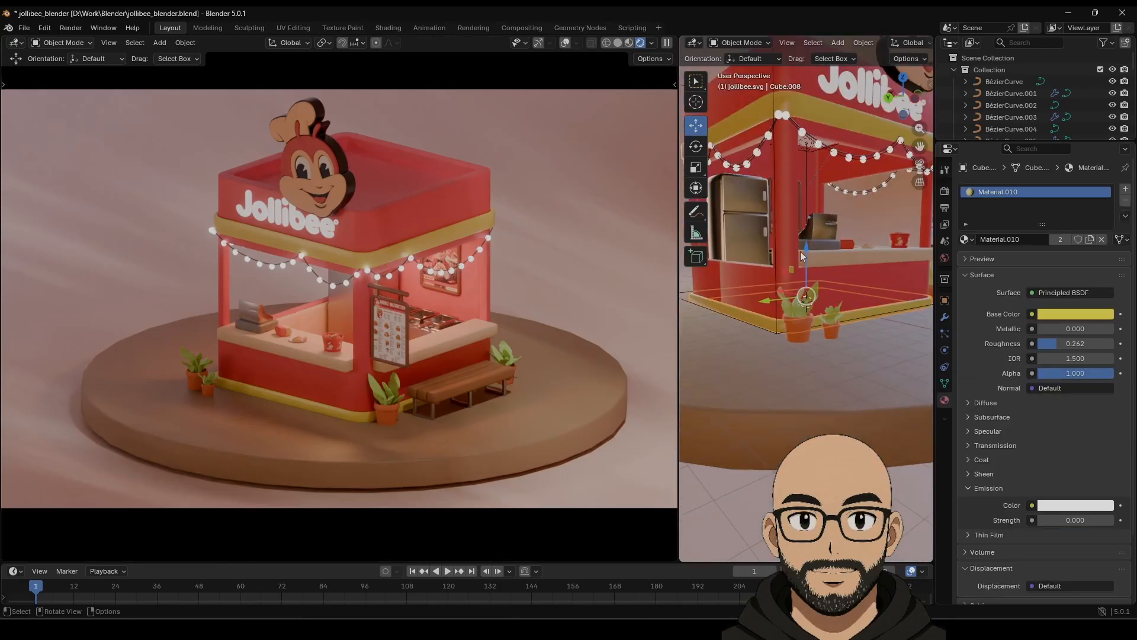
pyautogui.moveTo(806, 250); pyautogui.dragTo(810, 247)
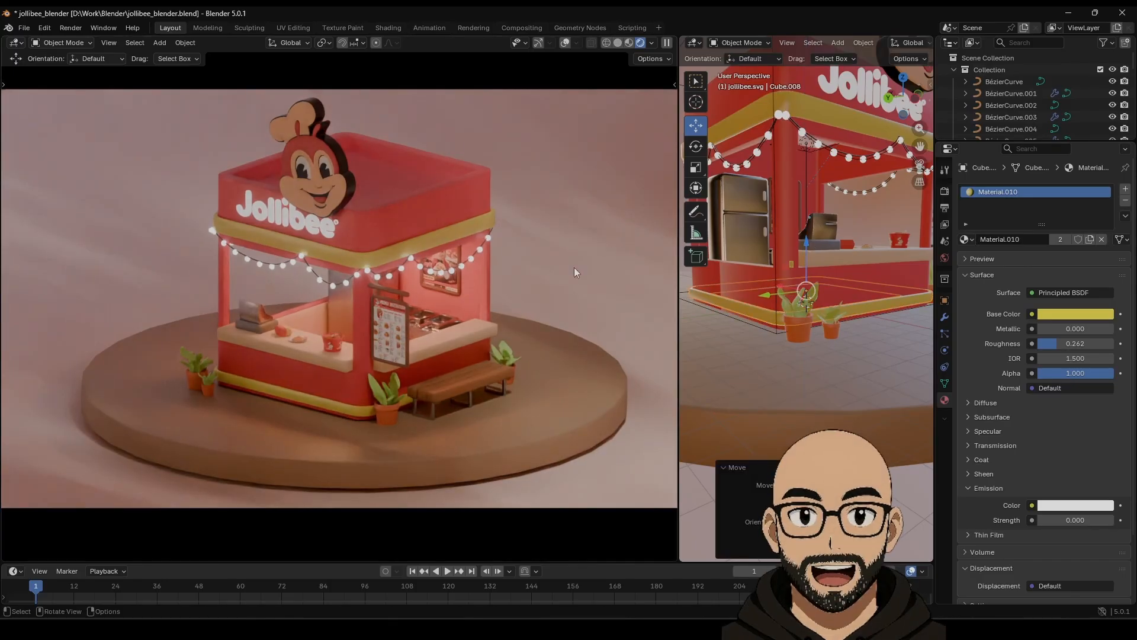